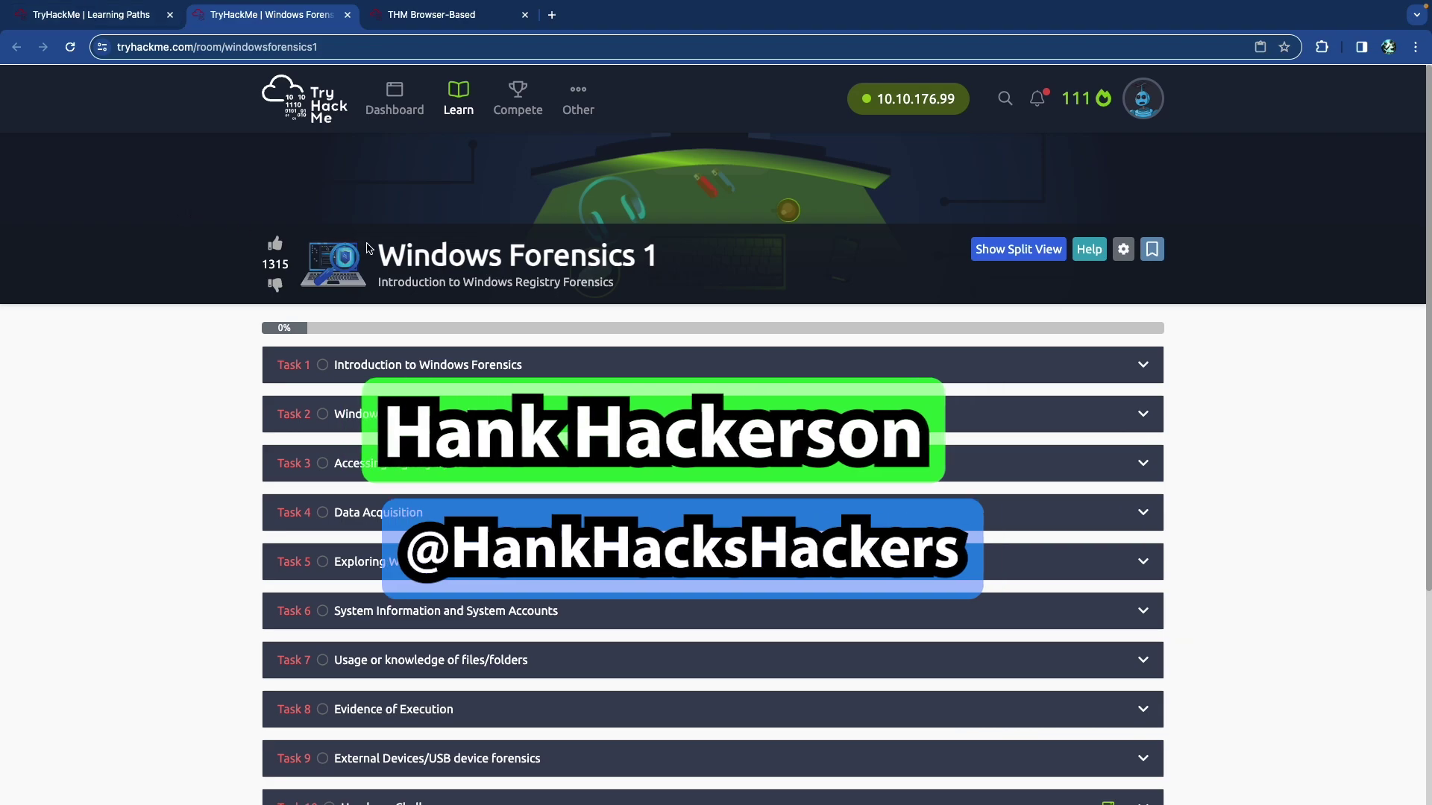
# Review the SOC Level 1 learning path and the rooms in its Digital Forensics and Incident Response module.
pyautogui.moveTo(406, 257); pyautogui.dragTo(649, 259)
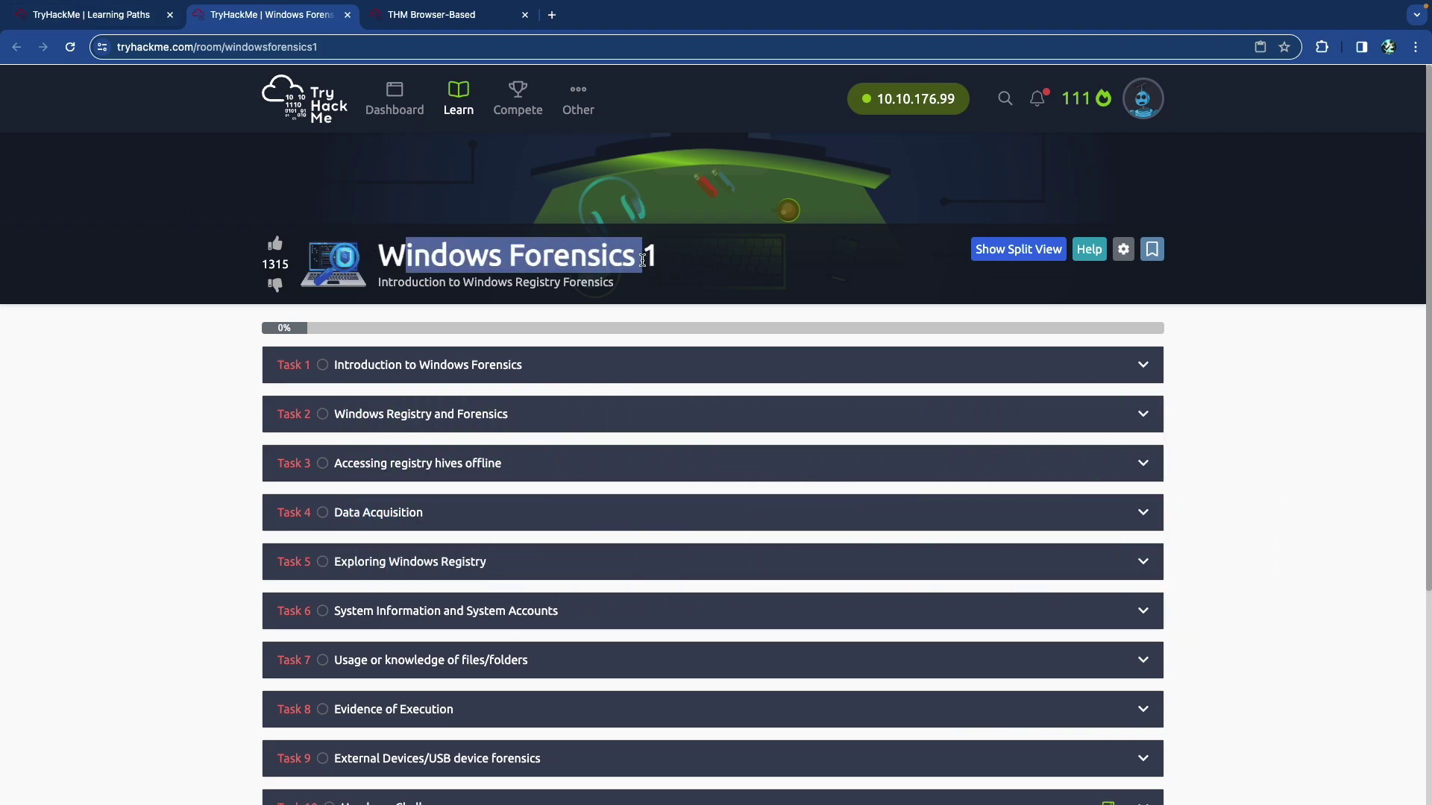
pyautogui.click(642, 261)
pyautogui.click(104, 18)
pyautogui.scroll(3, 140, 272)
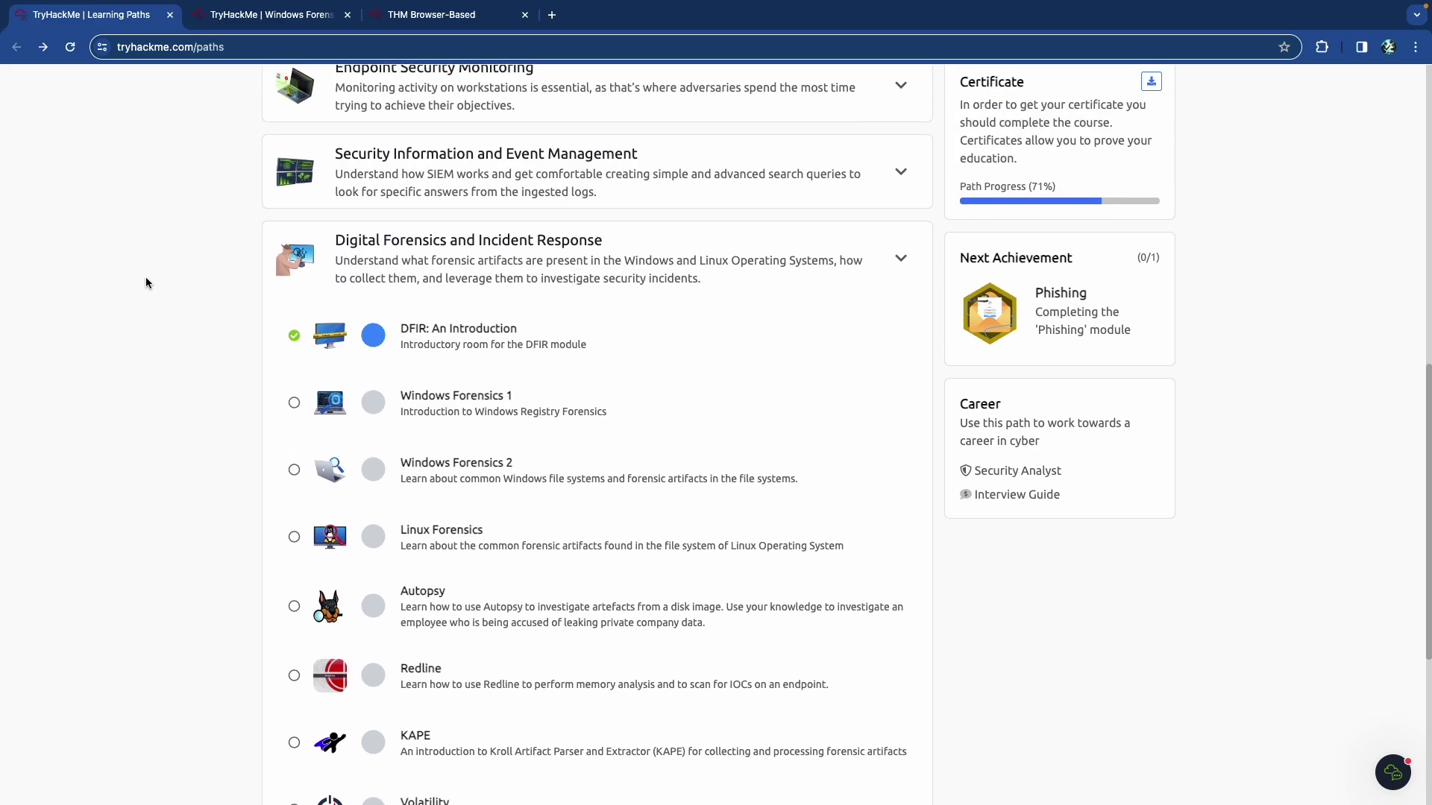
pyautogui.scroll(2, 145, 283)
pyautogui.scroll(8, 145, 283)
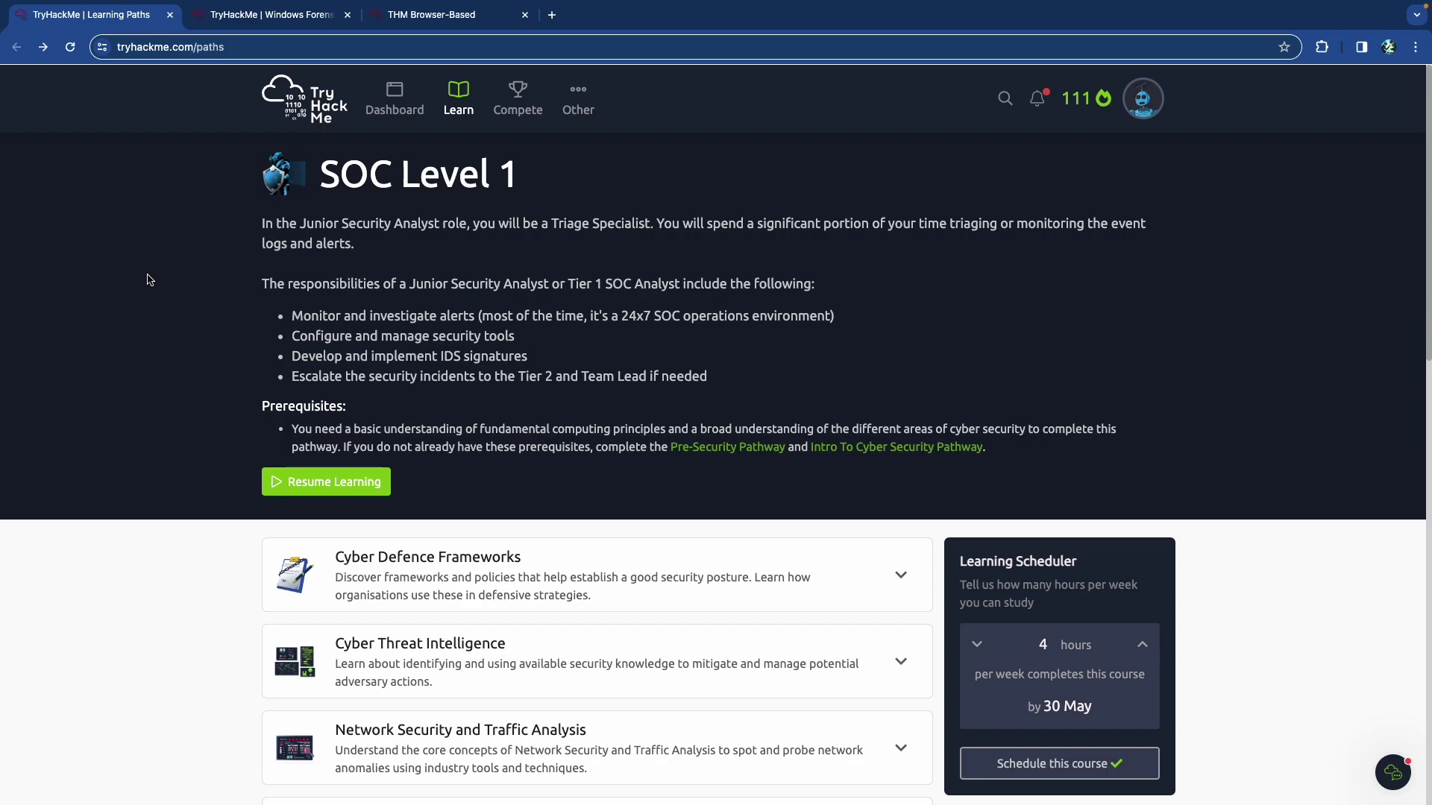
pyautogui.scroll(-9, 147, 280)
pyautogui.scroll(-3, 147, 280)
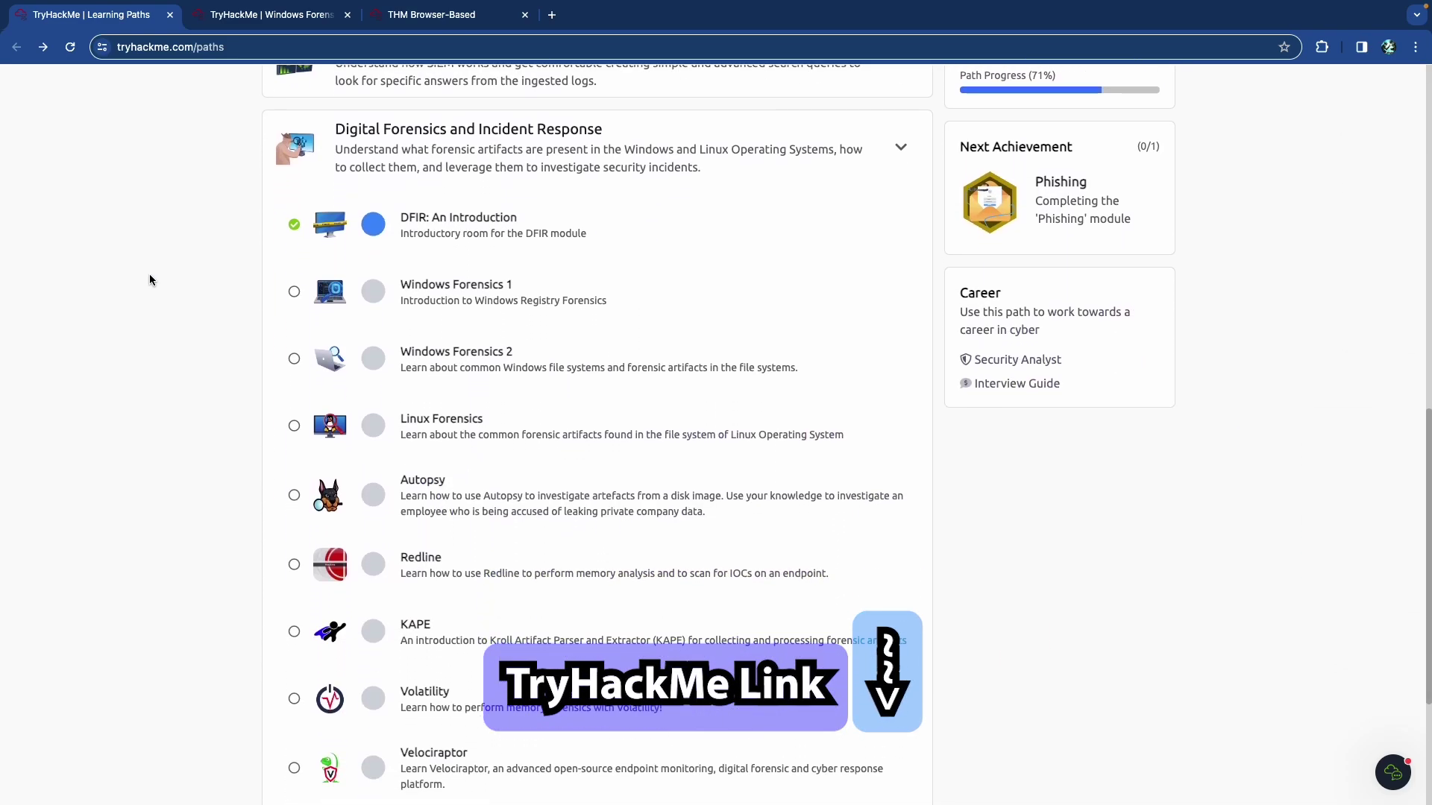
# Return to the Windows Forensics 1 room and examine its task list and the room information below it.
pyautogui.hotkey('ctrl', 'Tab')
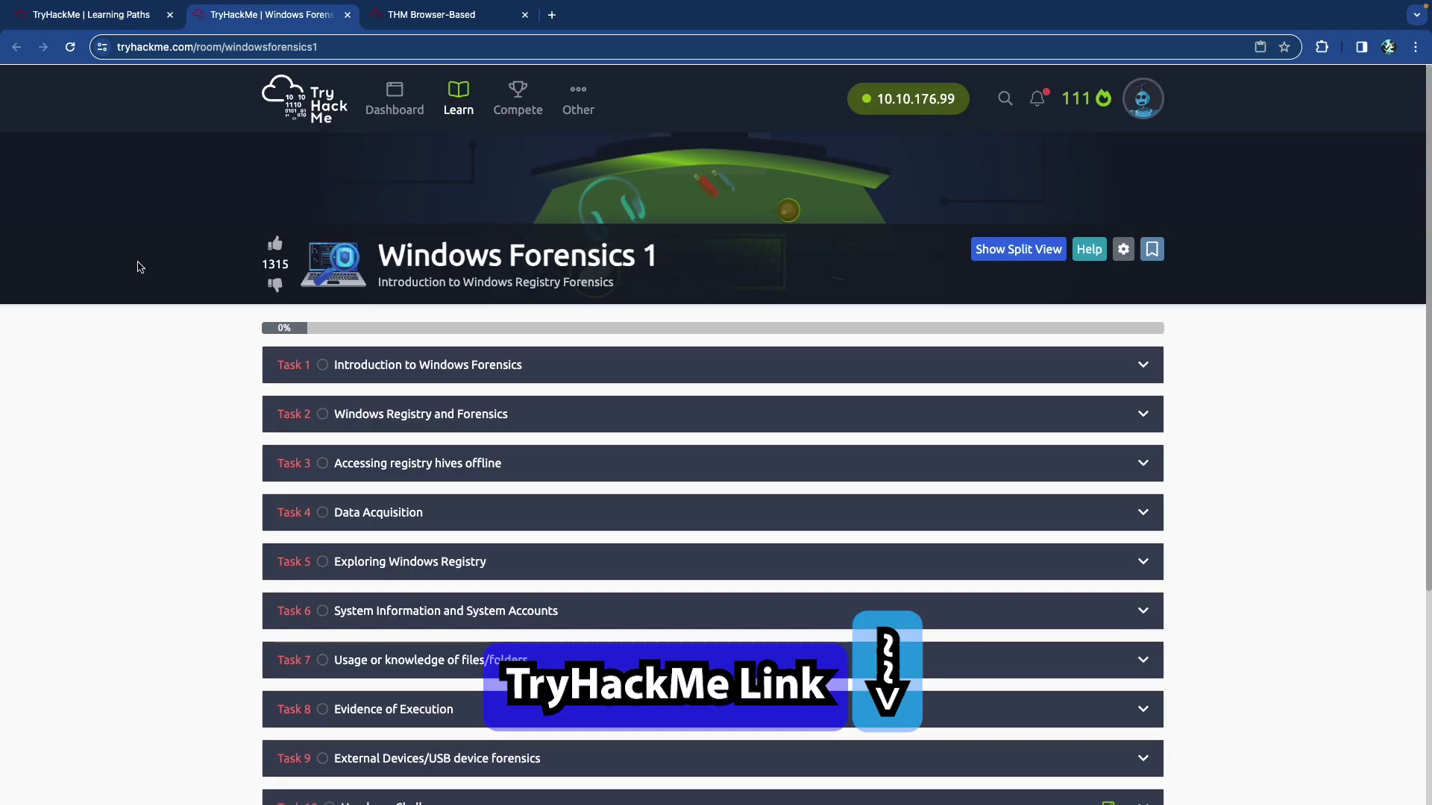
pyautogui.scroll(-3, 174, 299)
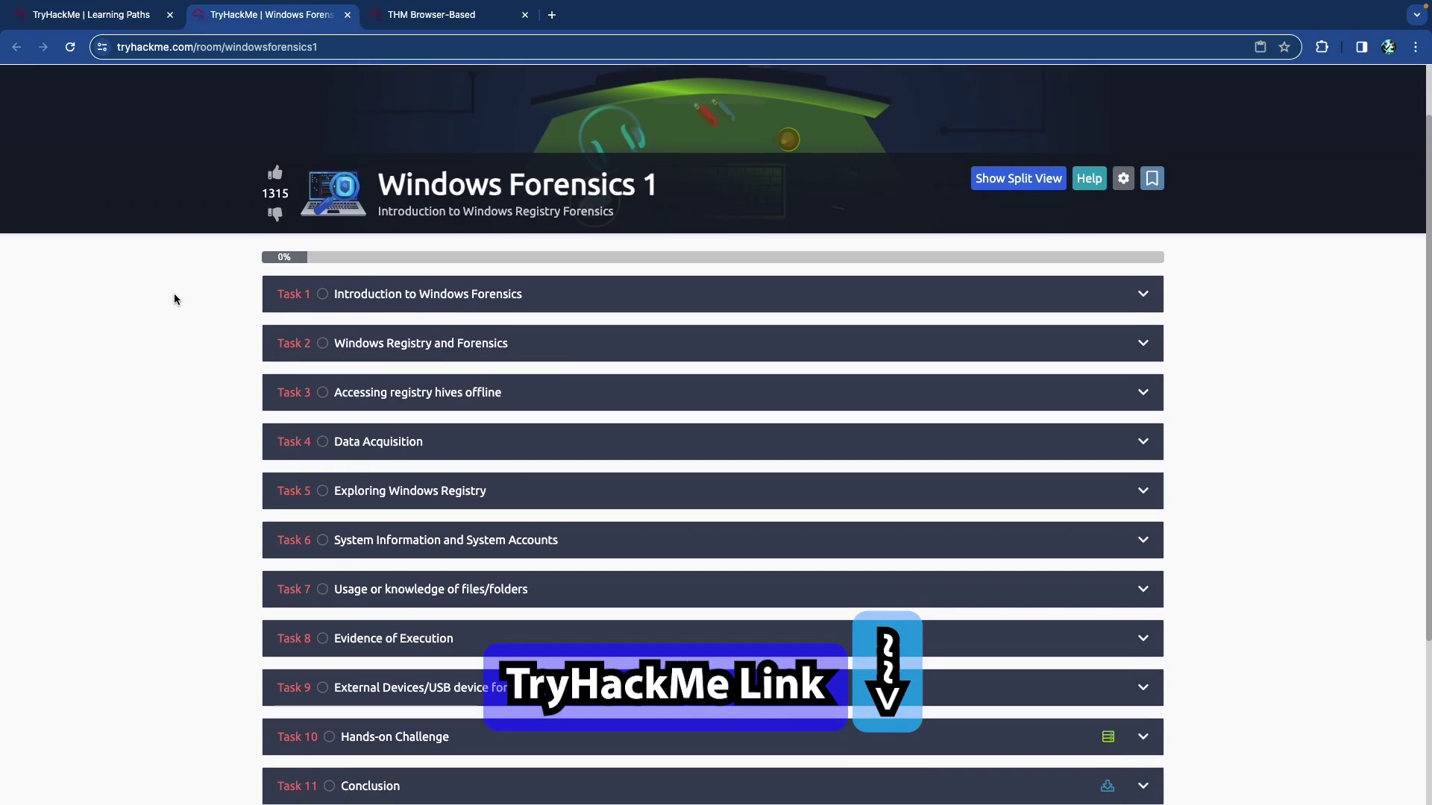
pyautogui.scroll(-2, 173, 294)
pyautogui.scroll(1, 173, 294)
pyautogui.scroll(-3, 173, 297)
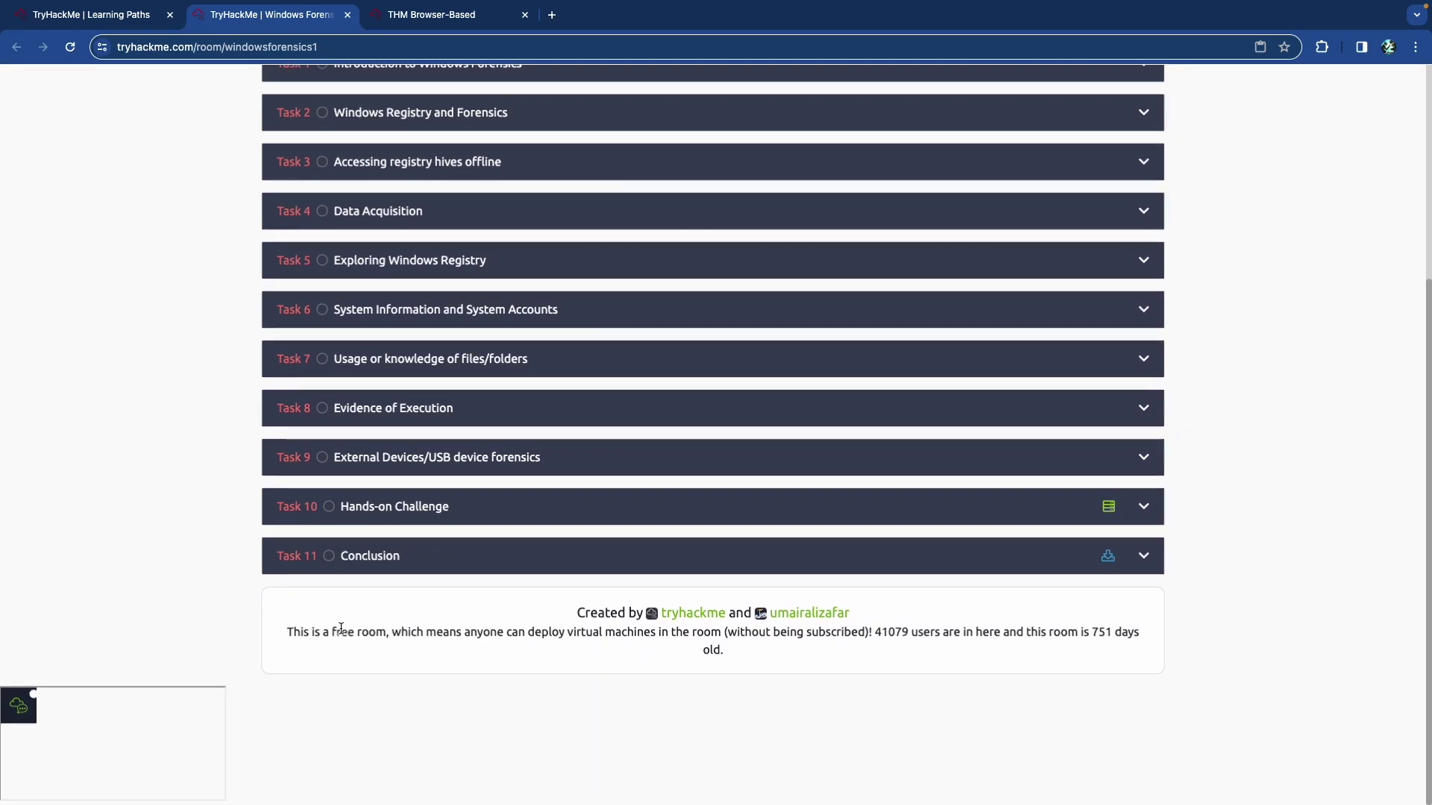
pyautogui.scroll(5, 339, 626)
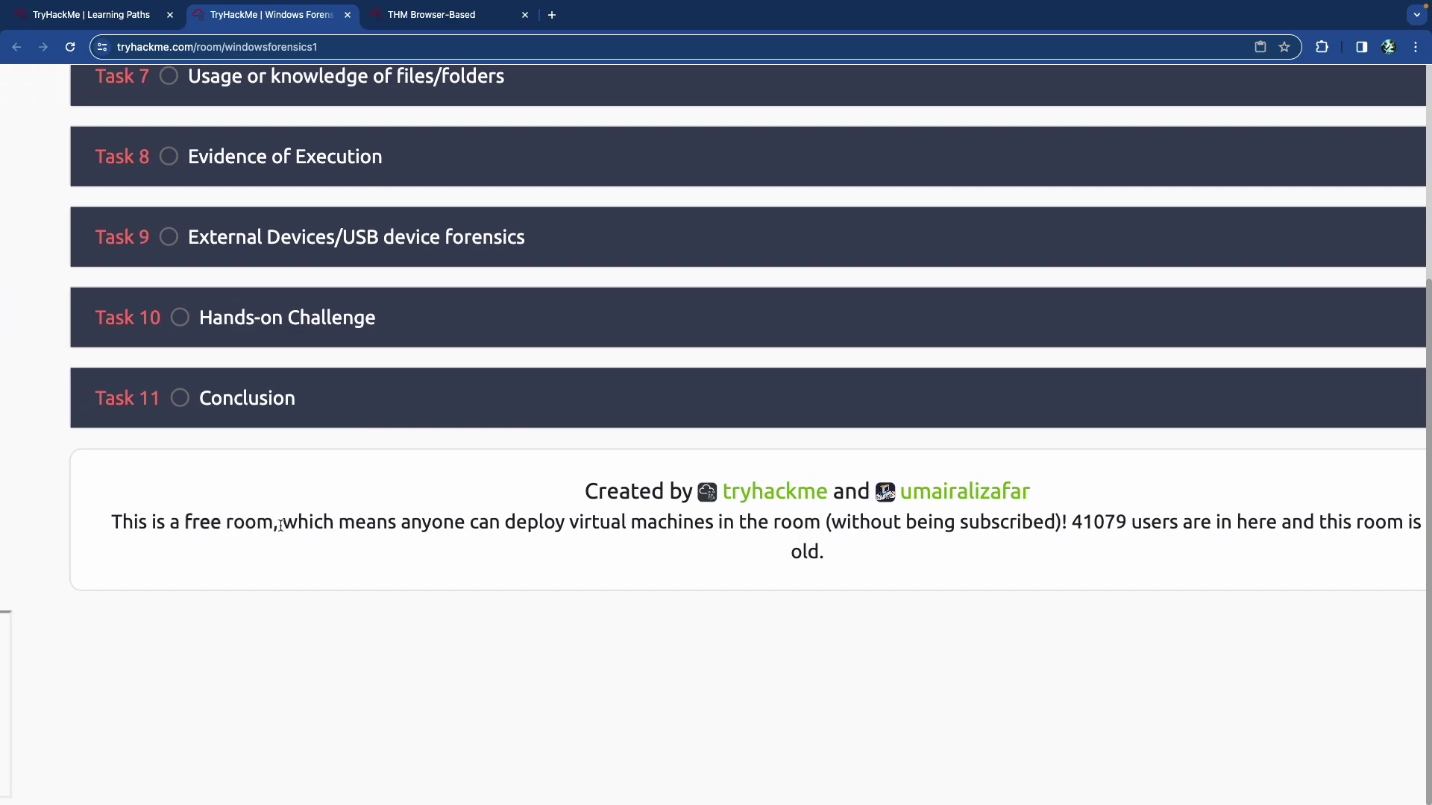
pyautogui.scroll(-5, 360, 477)
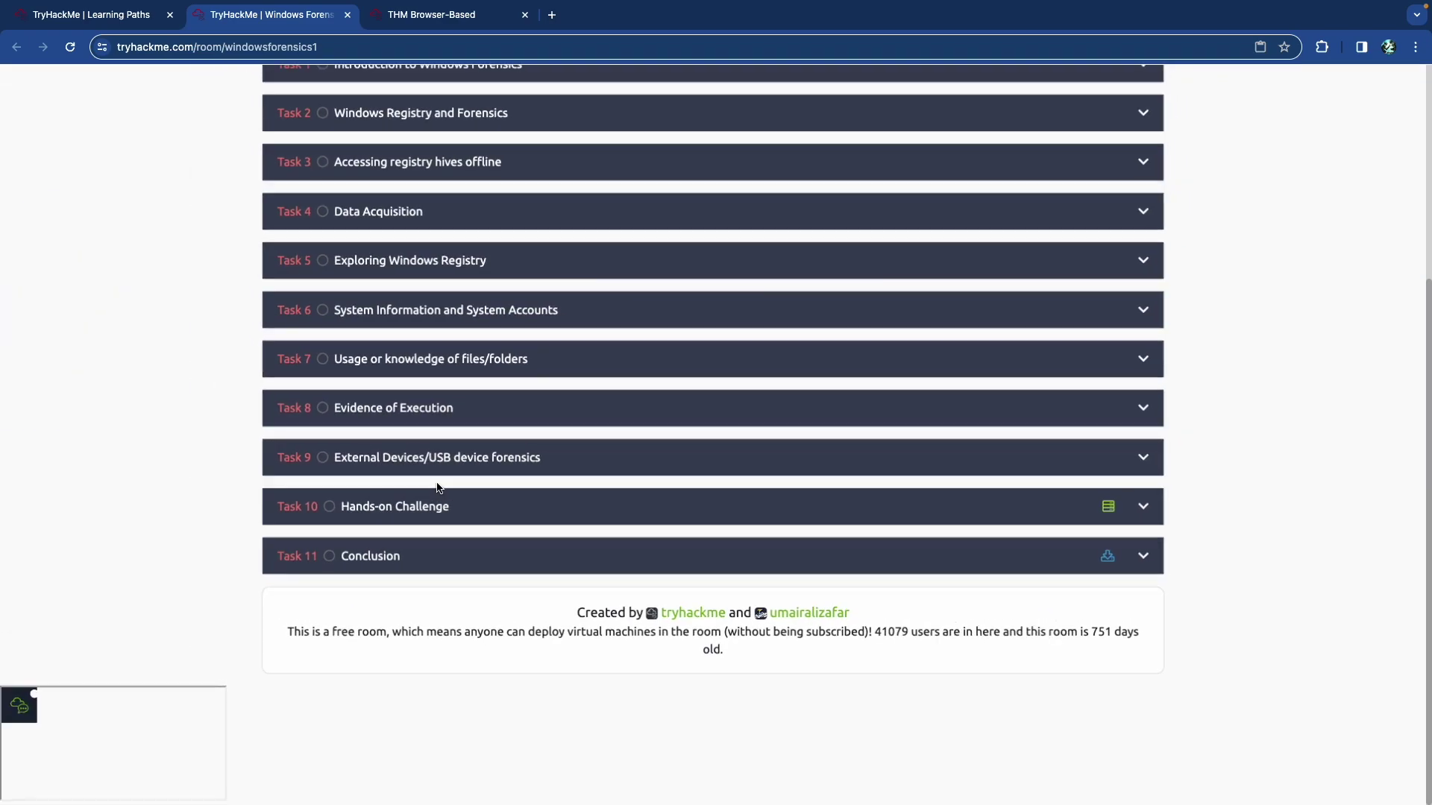
pyautogui.scroll(3, 252, 582)
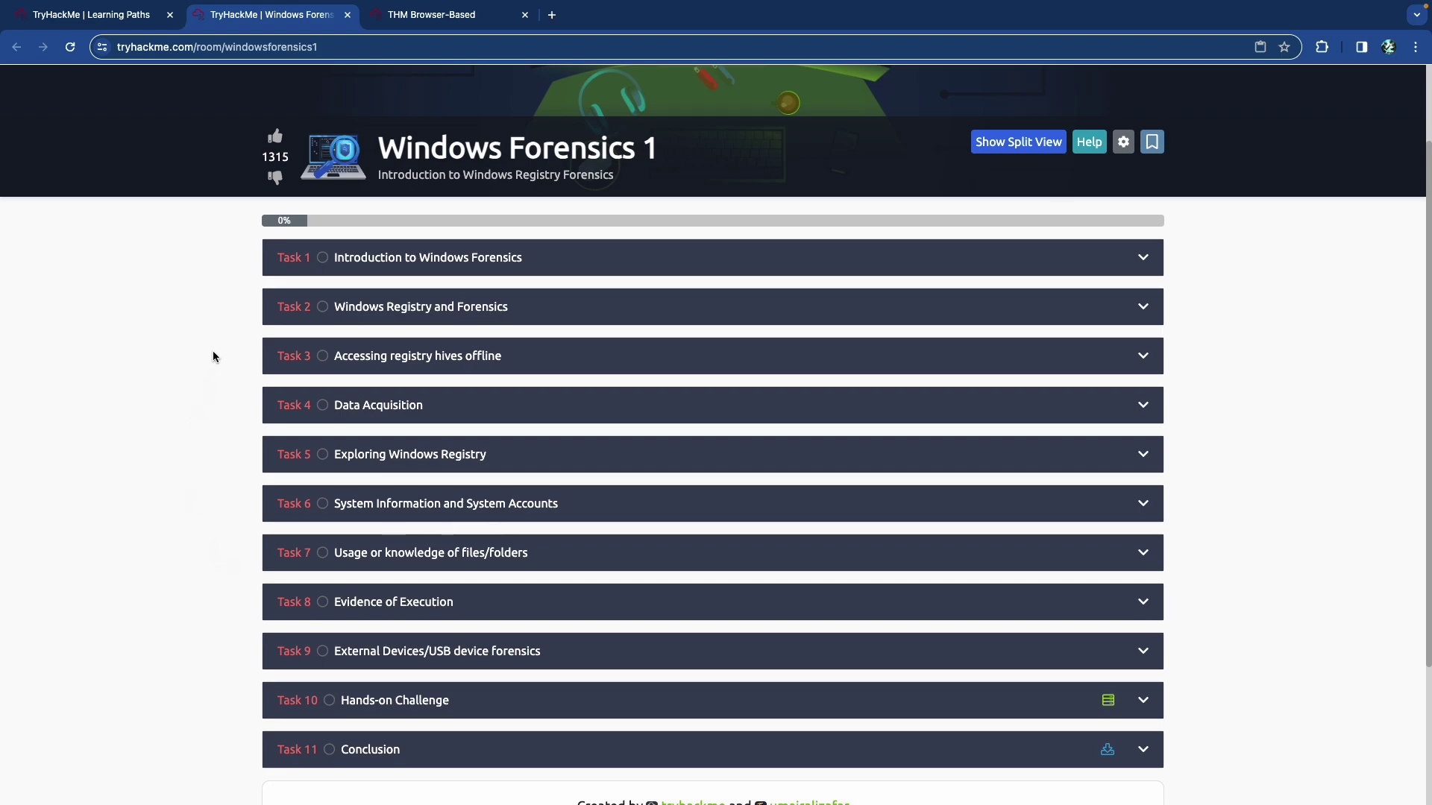
pyautogui.scroll(2, 212, 356)
pyautogui.scroll(1, 214, 356)
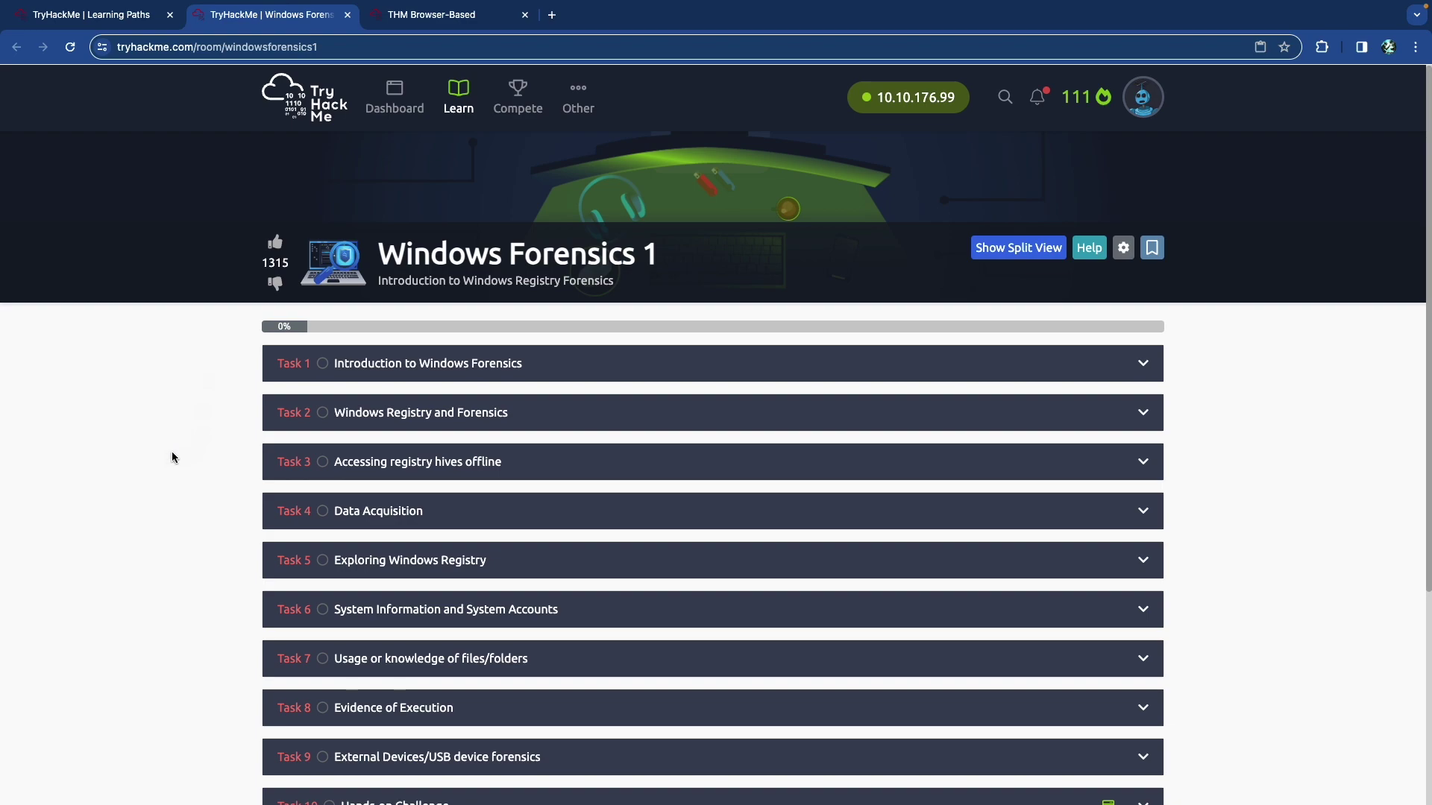
# Expand Task 1, Introduction to Windows Forensics, in the Windows Forensics 1 room.
pyautogui.moveTo(412, 253); pyautogui.dragTo(623, 255)
pyautogui.click(623, 255)
pyautogui.scroll(-1, 174, 401)
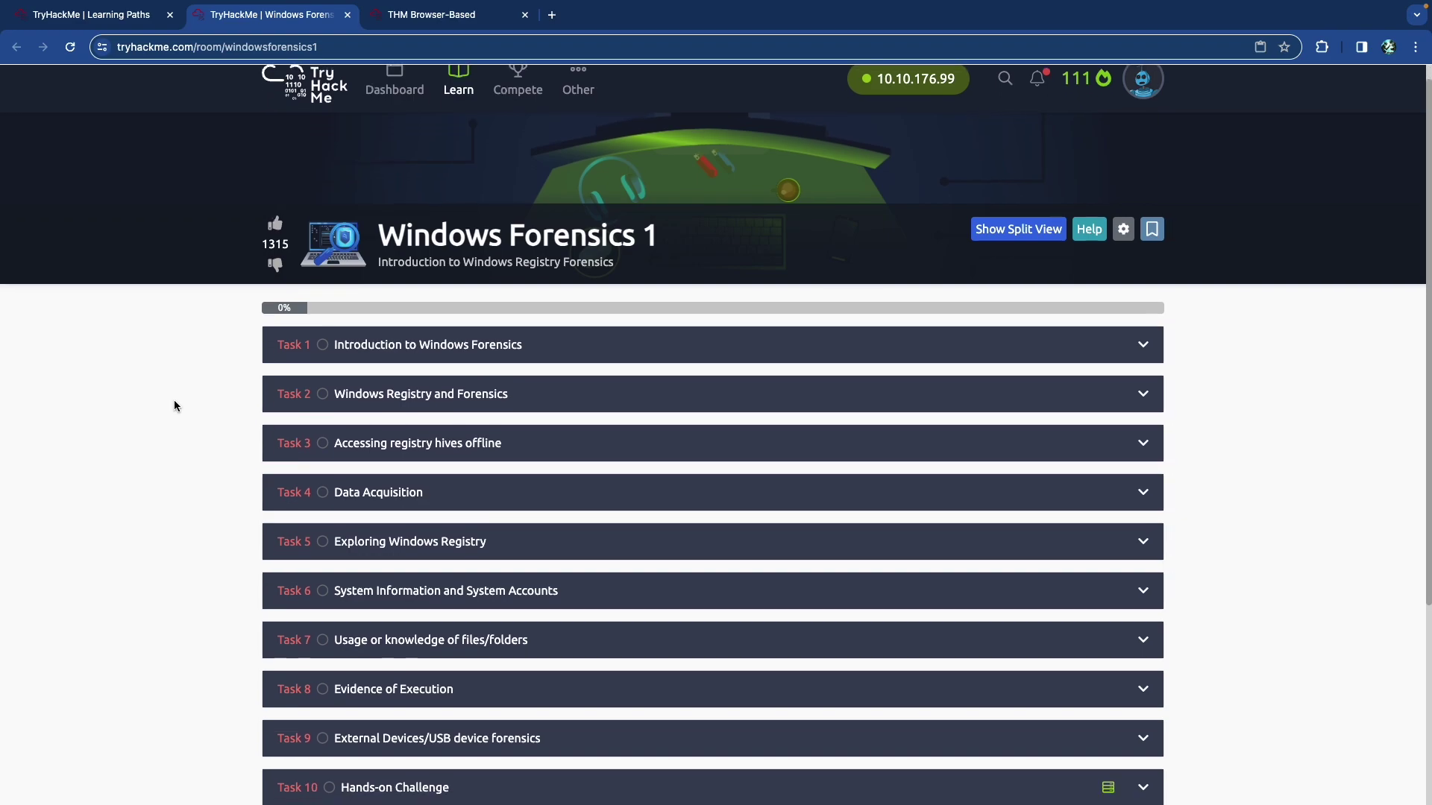
pyautogui.scroll(-1, 174, 405)
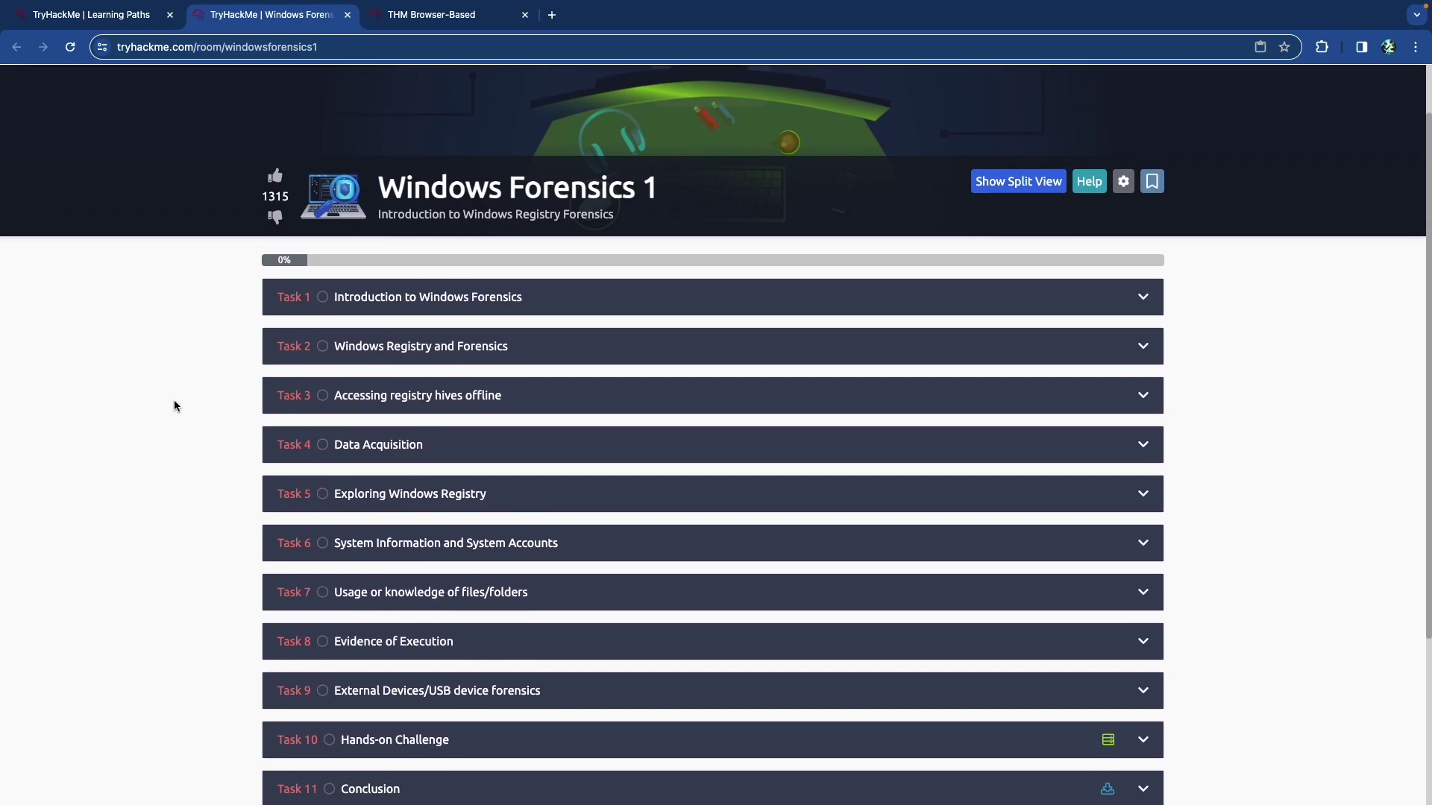
pyautogui.scroll(2, 174, 404)
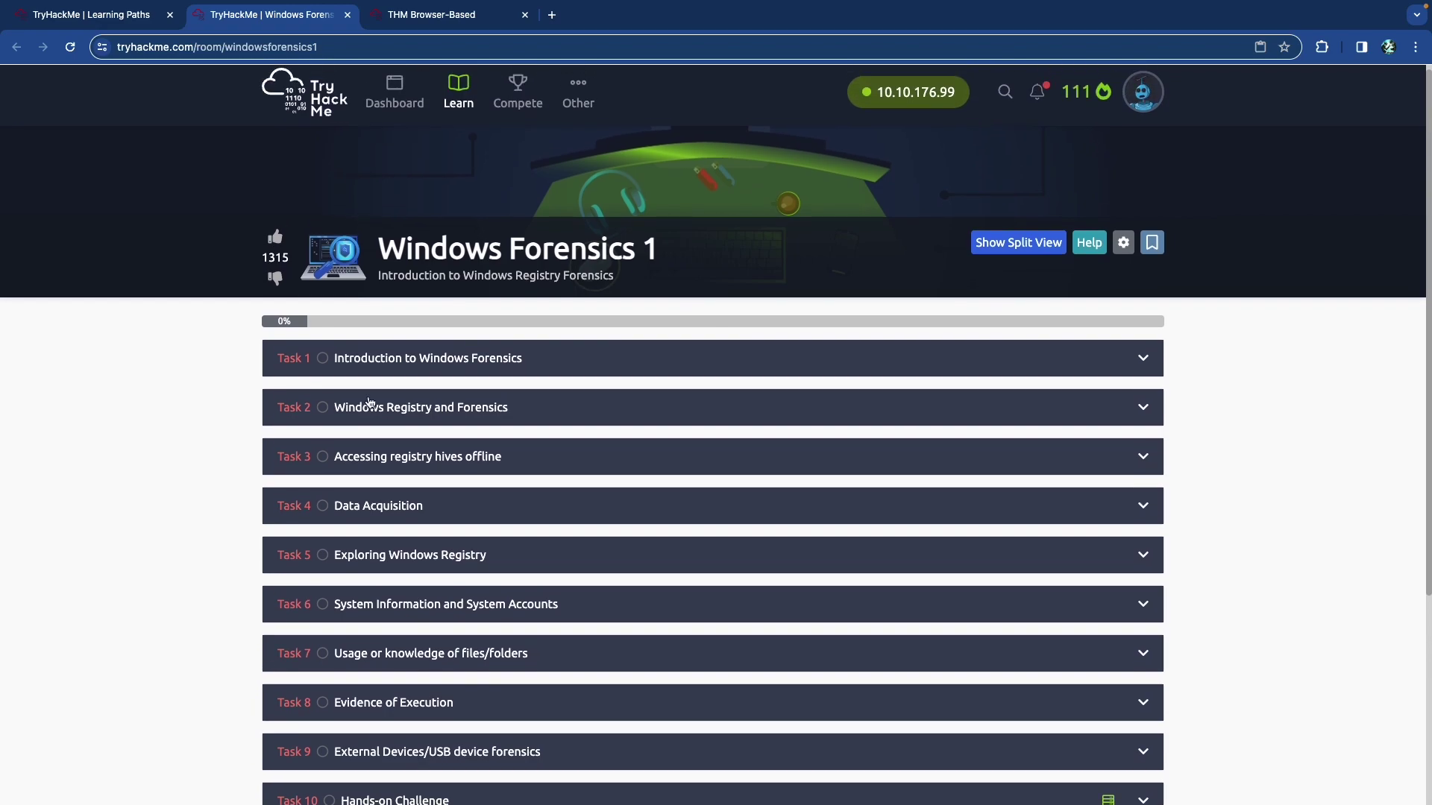
pyautogui.click(498, 365)
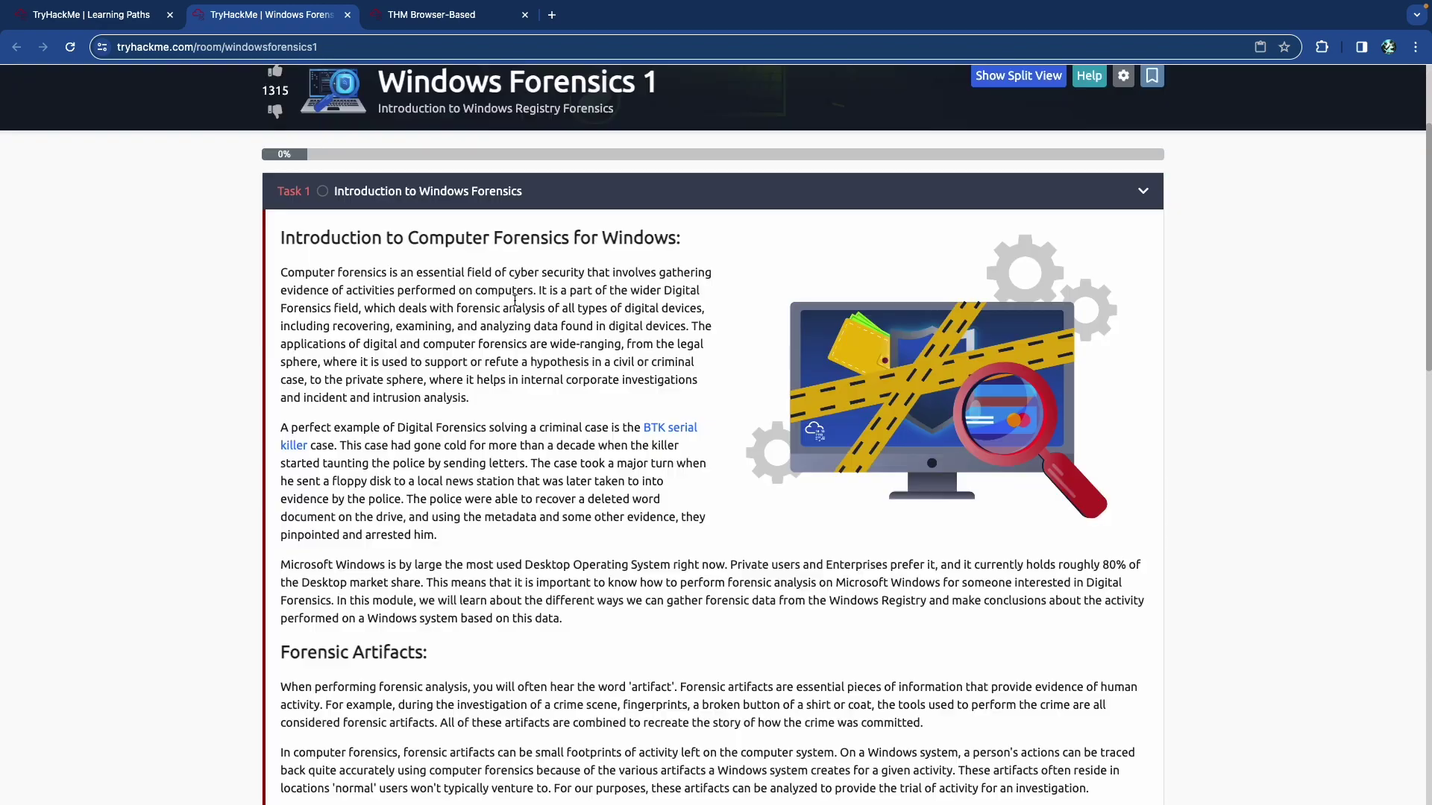
# Enlarge the Task 1 text and read the opening paragraph on computer forensics and its applications.
pyautogui.scroll(5, 513, 304)
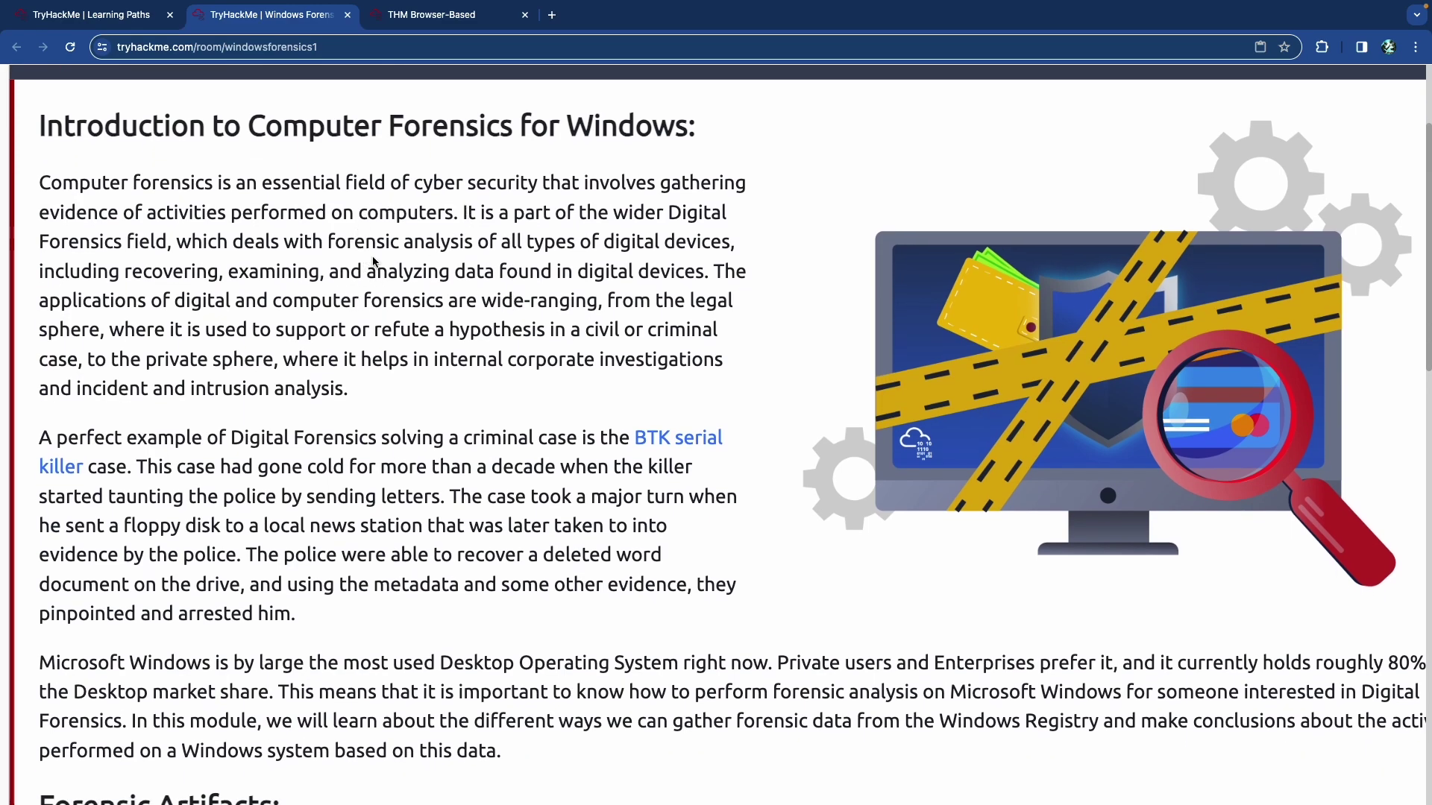
pyautogui.scroll(-1, 377, 264)
pyautogui.scroll(-1, 463, 222)
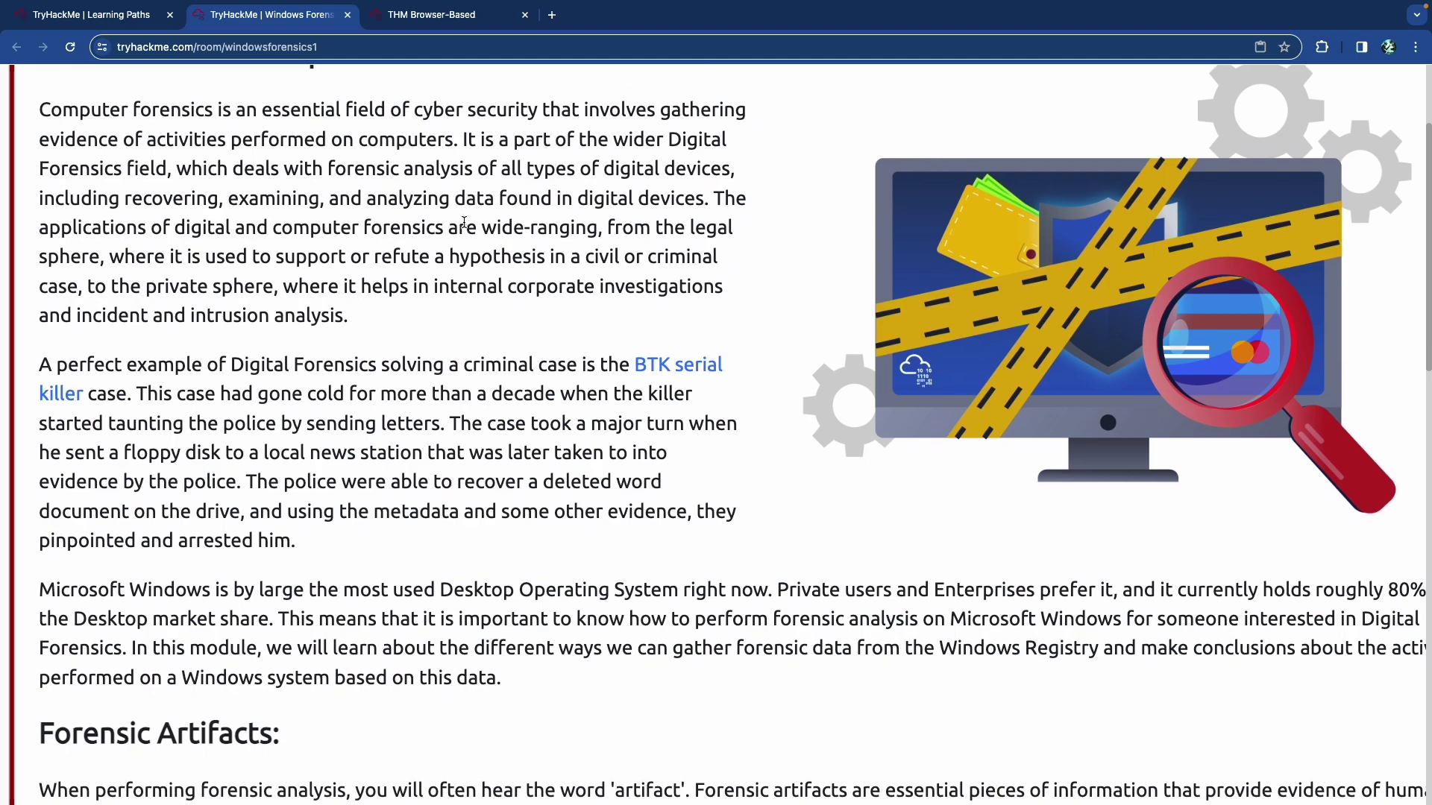
pyautogui.scroll(-1, 460, 239)
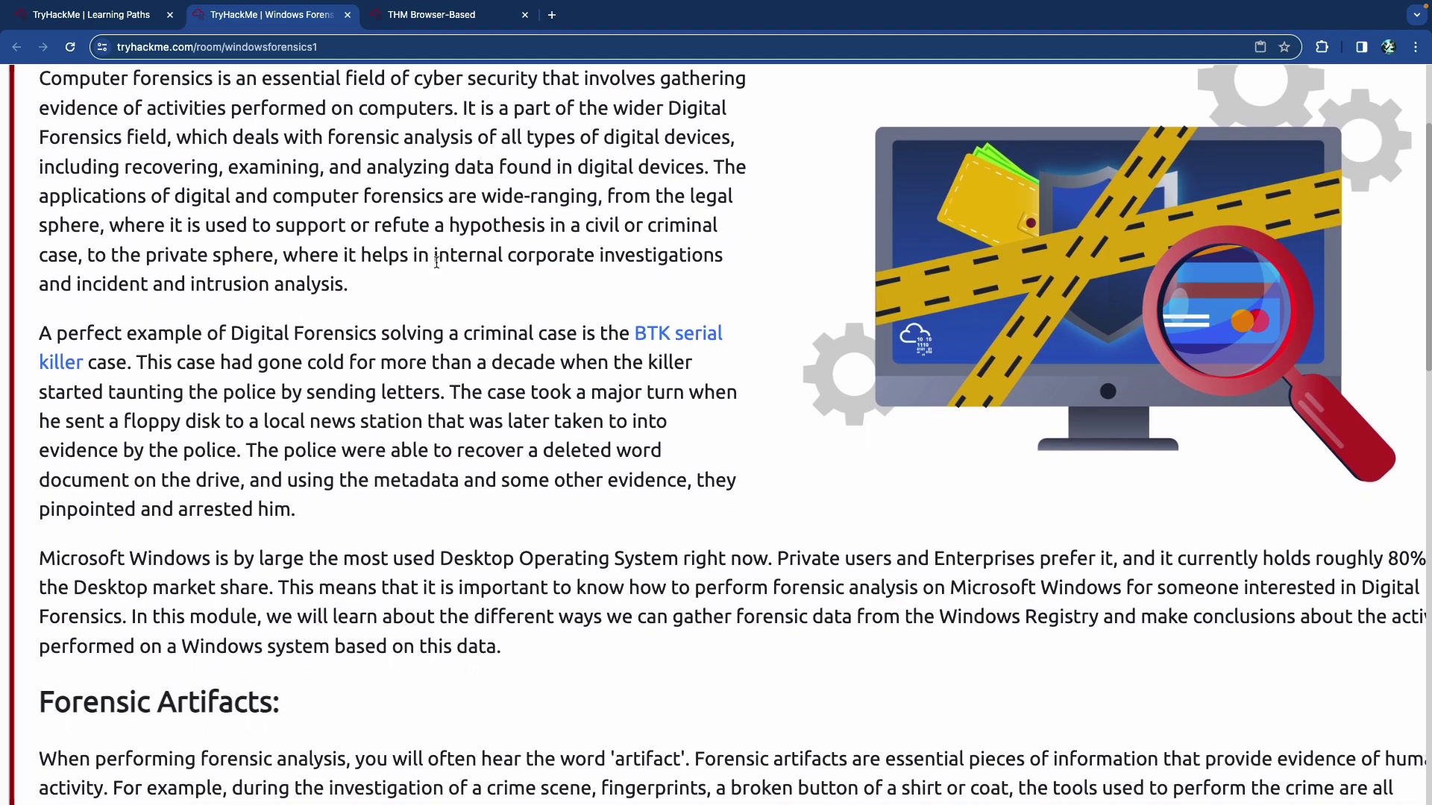
pyautogui.scroll(-1, 440, 263)
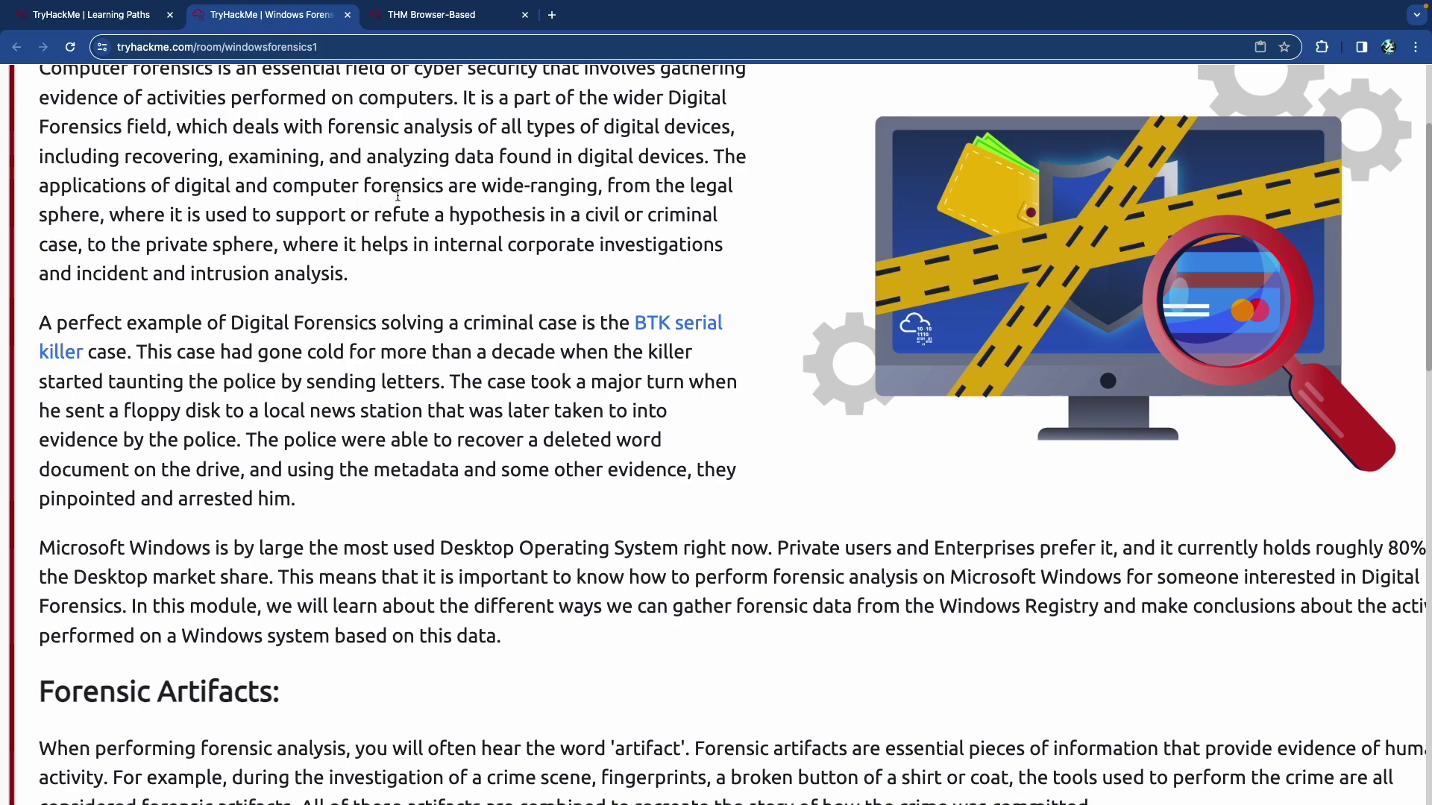
pyautogui.scroll(-1, 445, 232)
pyautogui.scroll(-2, 444, 232)
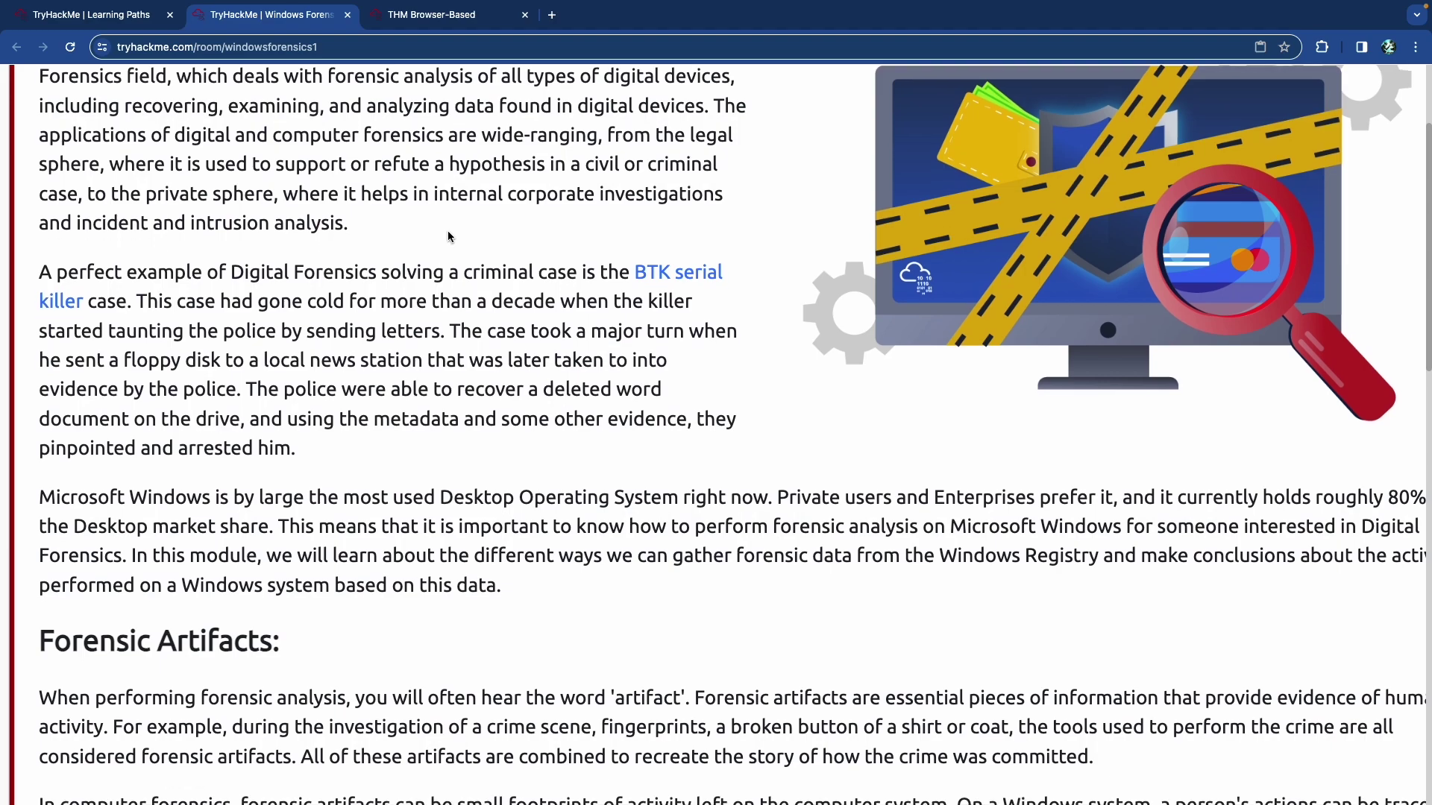
pyautogui.scroll(-1, 444, 224)
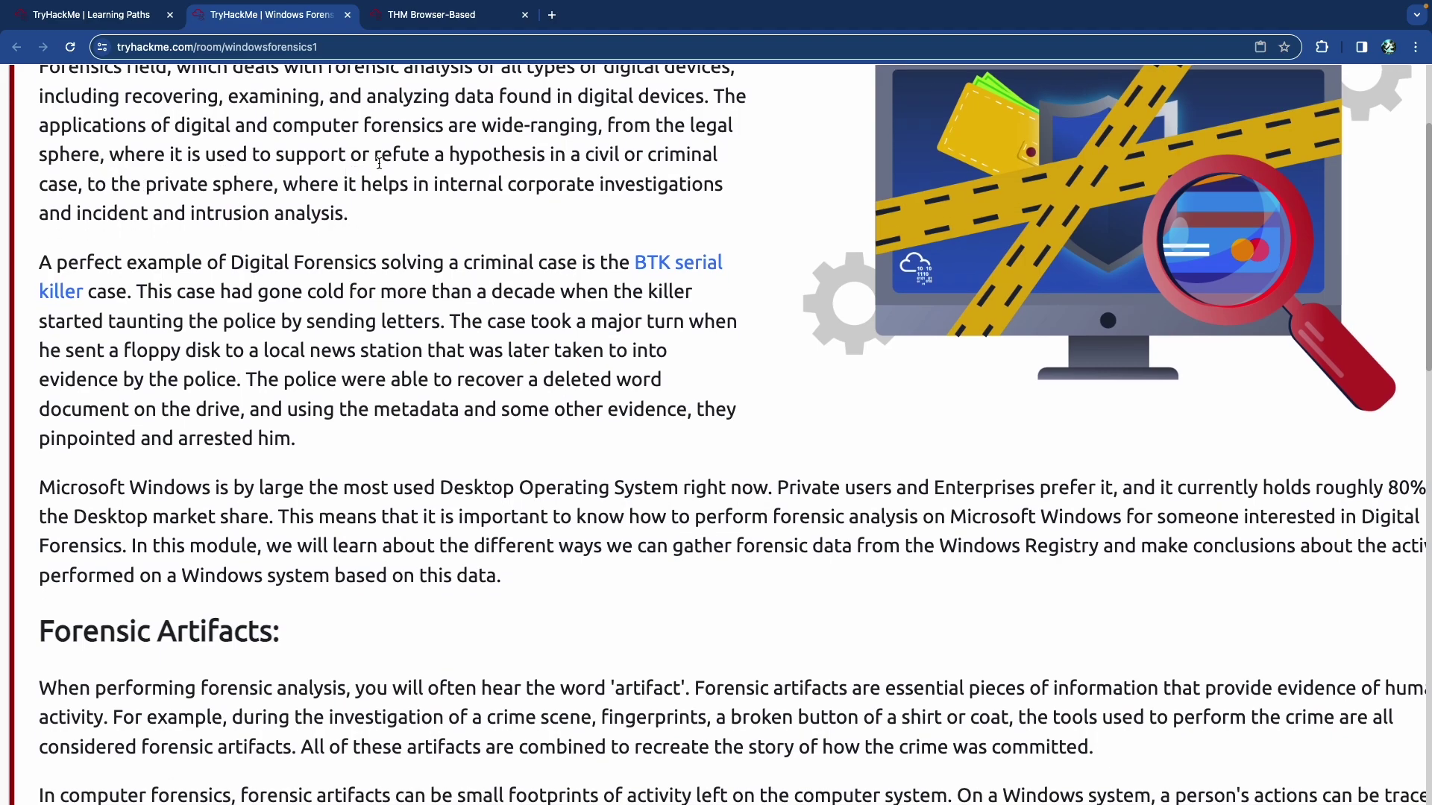
# Highlight in turn the opening paragraph's phrases on a hypothesis in a civil case, the private sphere and corporate investigations.
pyautogui.moveTo(439, 157); pyautogui.dragTo(611, 158)
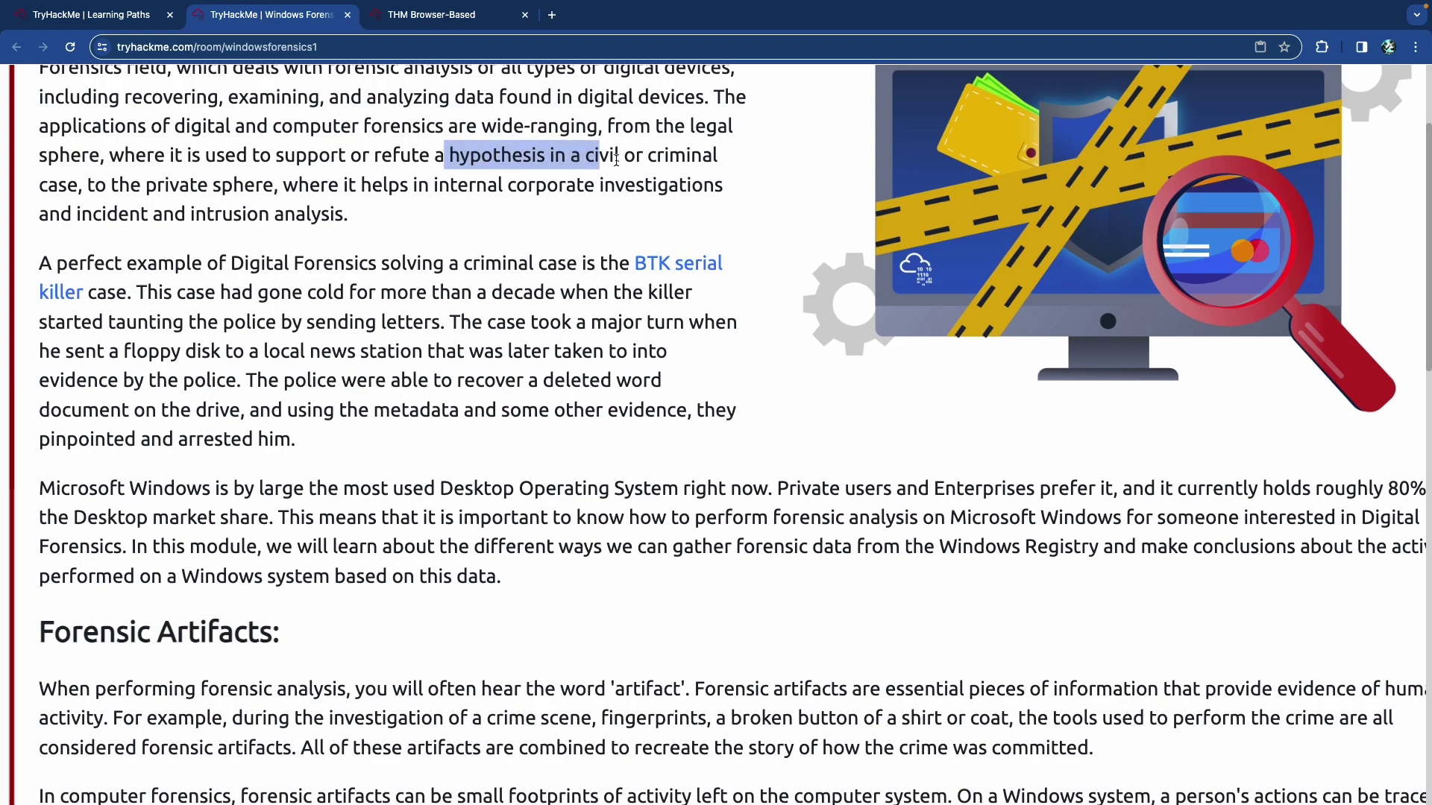
pyautogui.click(458, 183)
pyautogui.moveTo(169, 186); pyautogui.dragTo(256, 187)
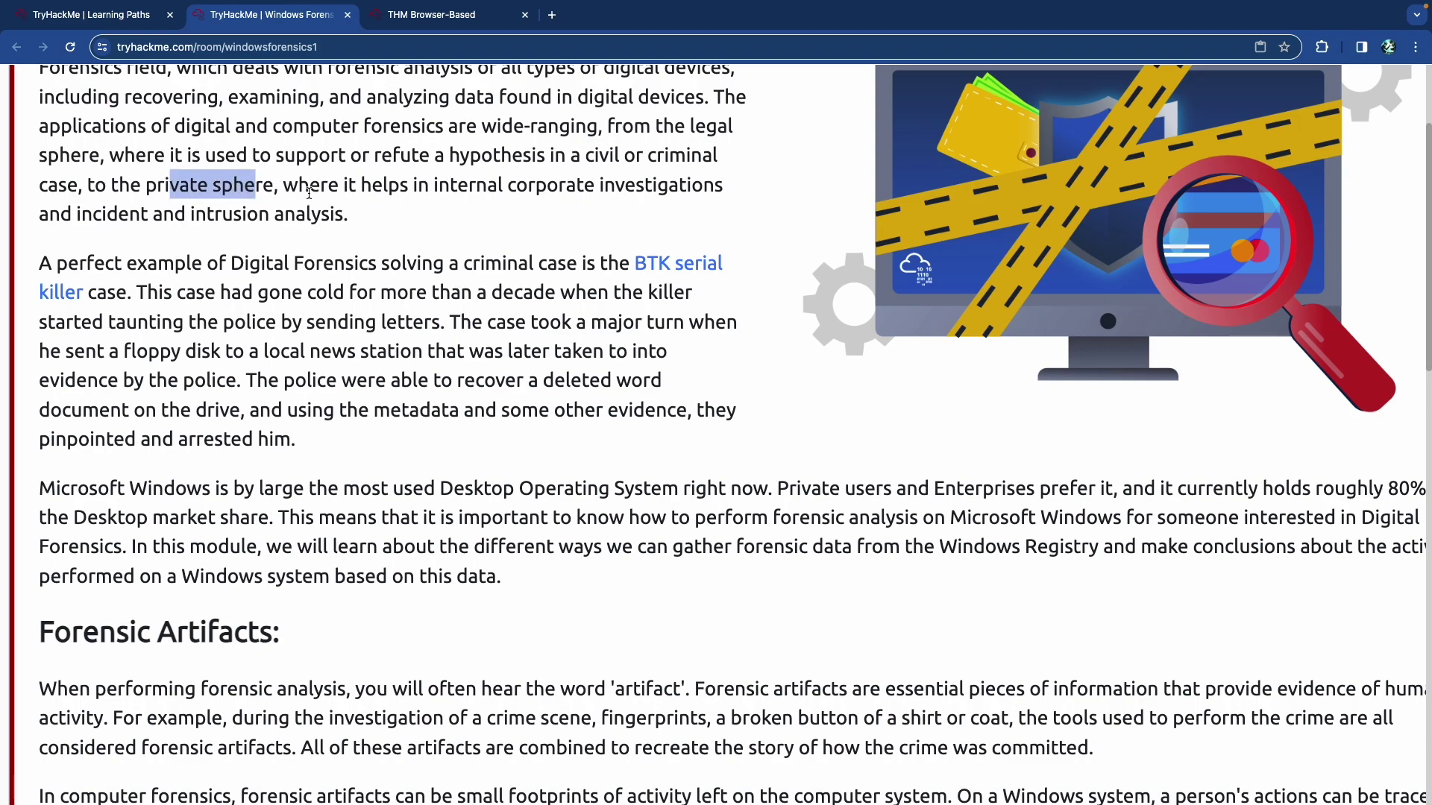
pyautogui.moveTo(534, 186); pyautogui.dragTo(657, 185)
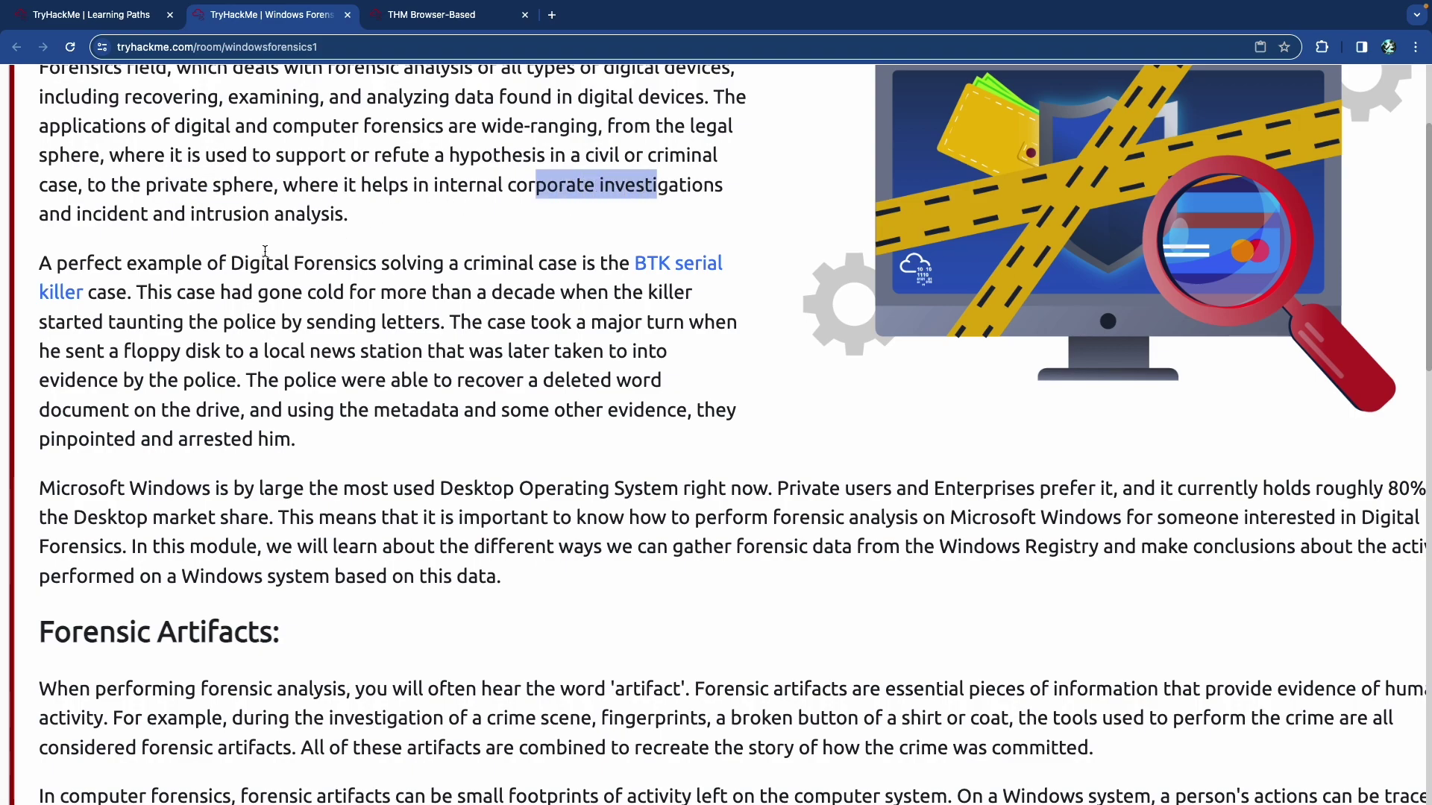
# Read the paragraph on the BTK serial killer case as an example of digital forensics.
pyautogui.scroll(-1, 286, 250)
pyautogui.scroll(2, 287, 249)
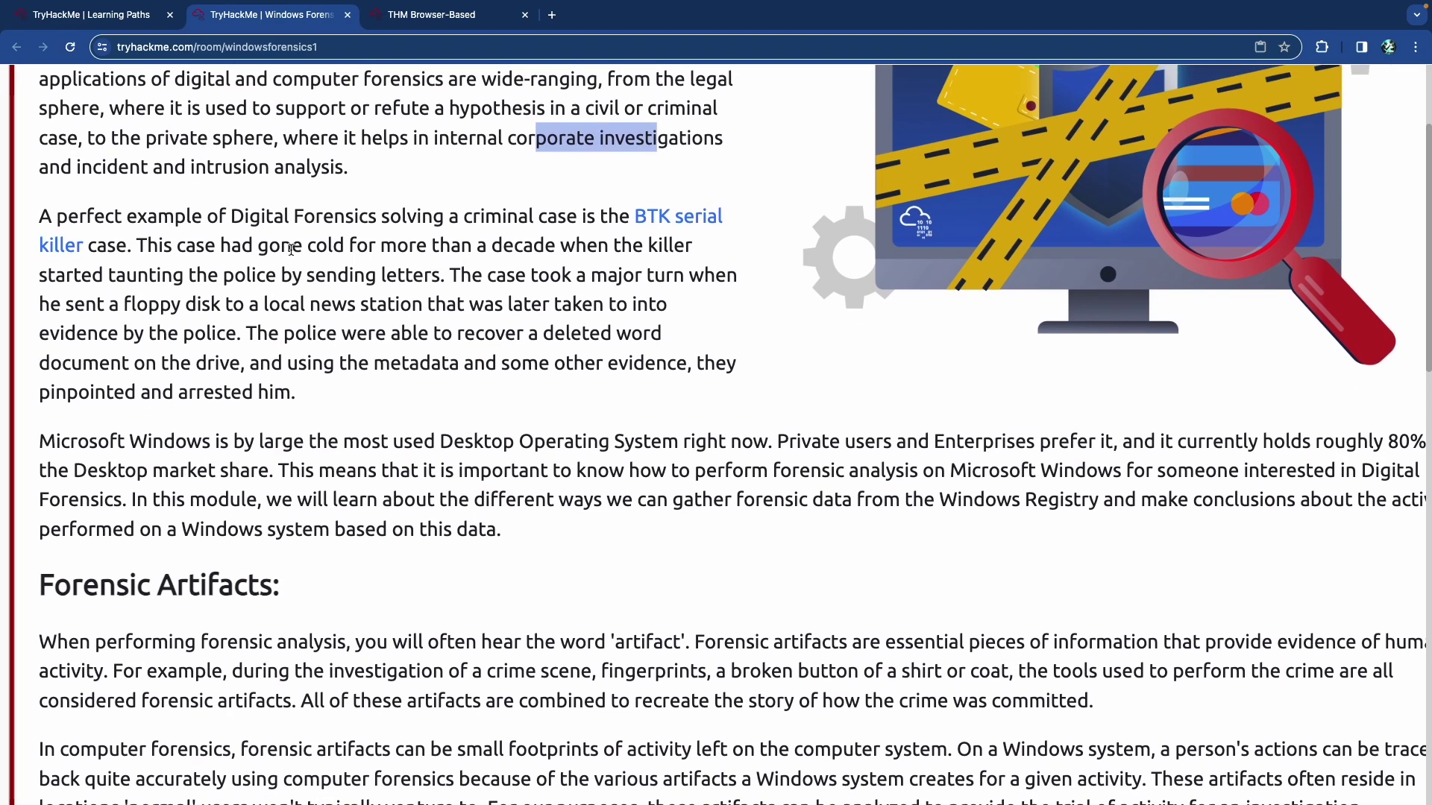
pyautogui.scroll(1, 291, 250)
pyautogui.scroll(-3, 291, 249)
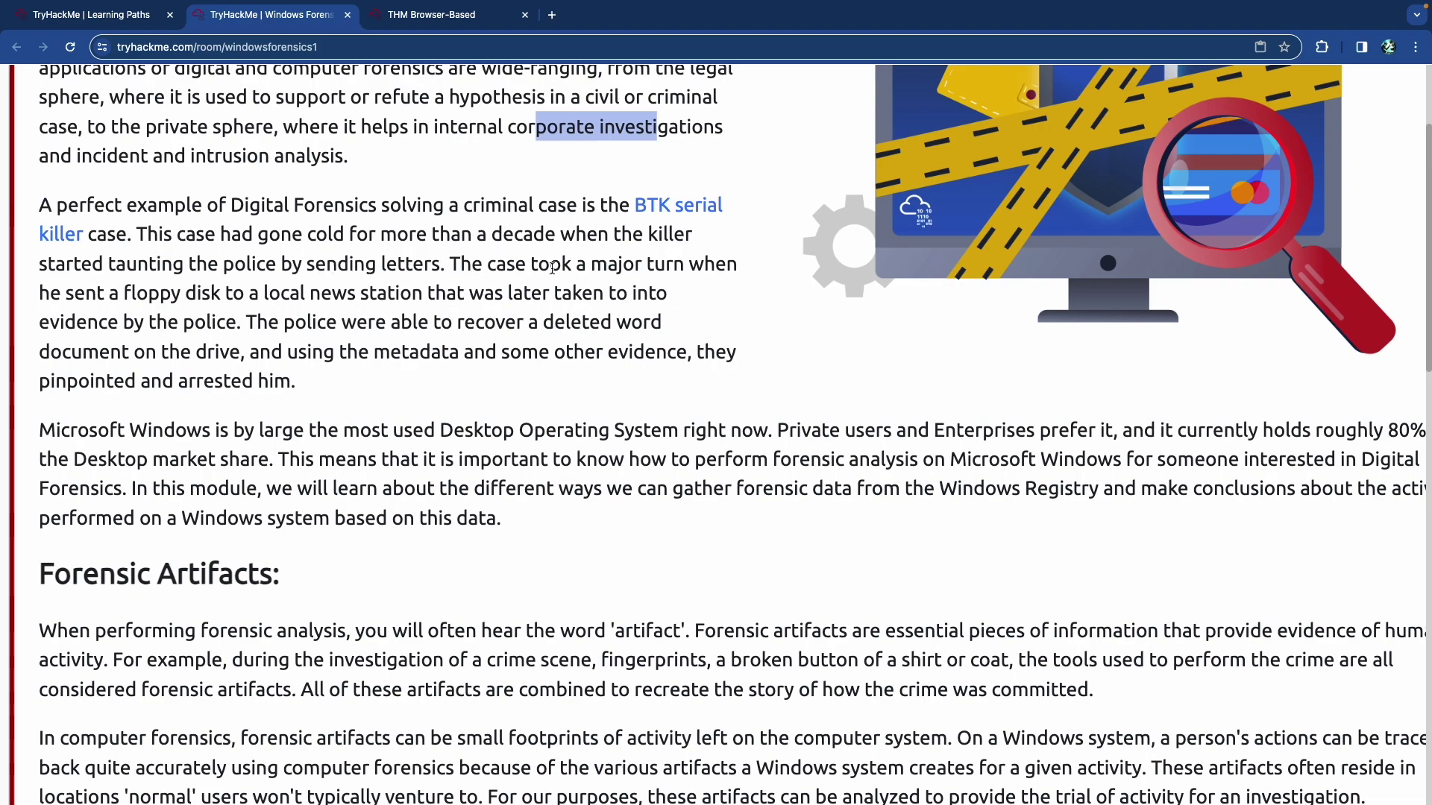
pyautogui.scroll(-1, 552, 268)
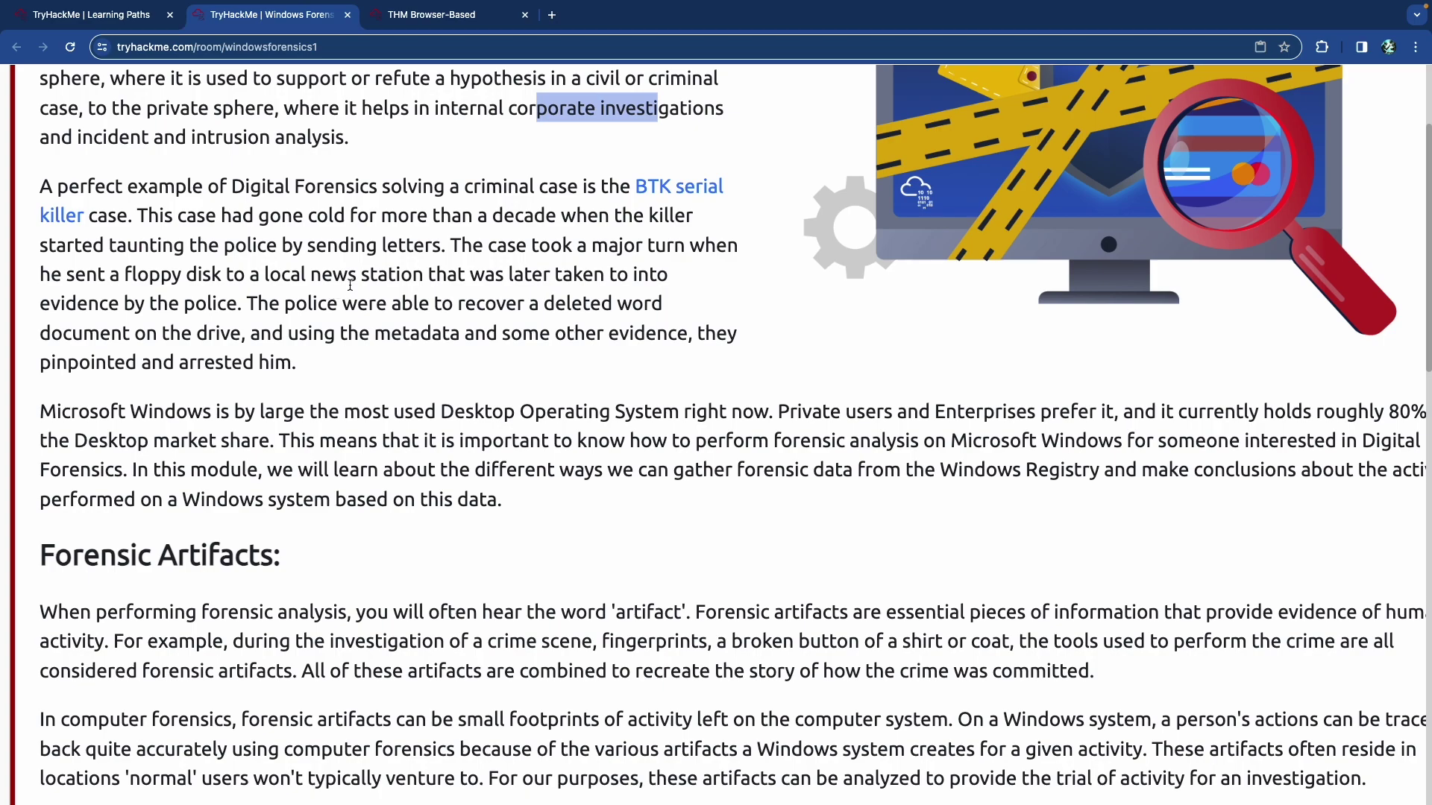
pyautogui.scroll(-1, 357, 286)
pyautogui.scroll(-3, 358, 289)
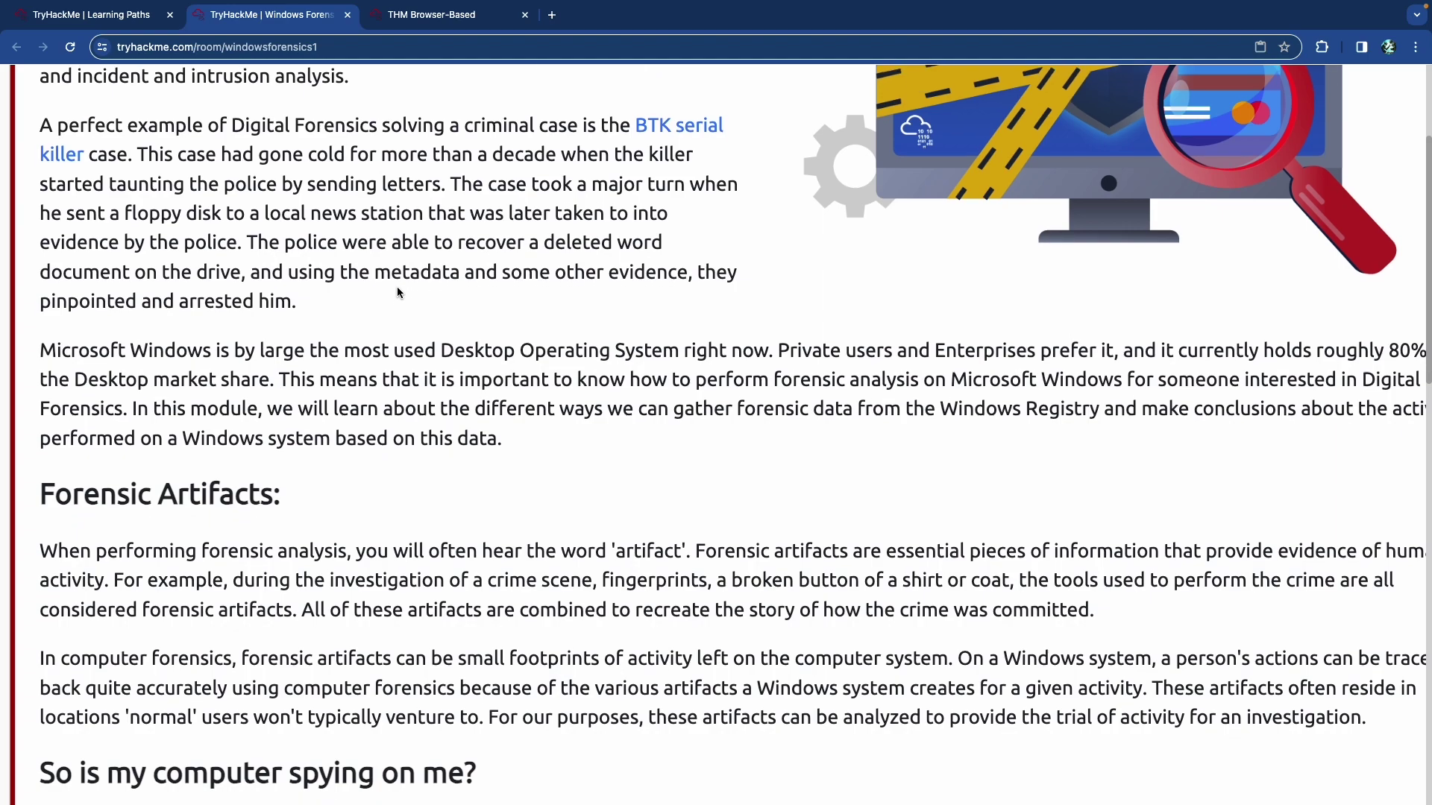
pyautogui.scroll(-2, 396, 291)
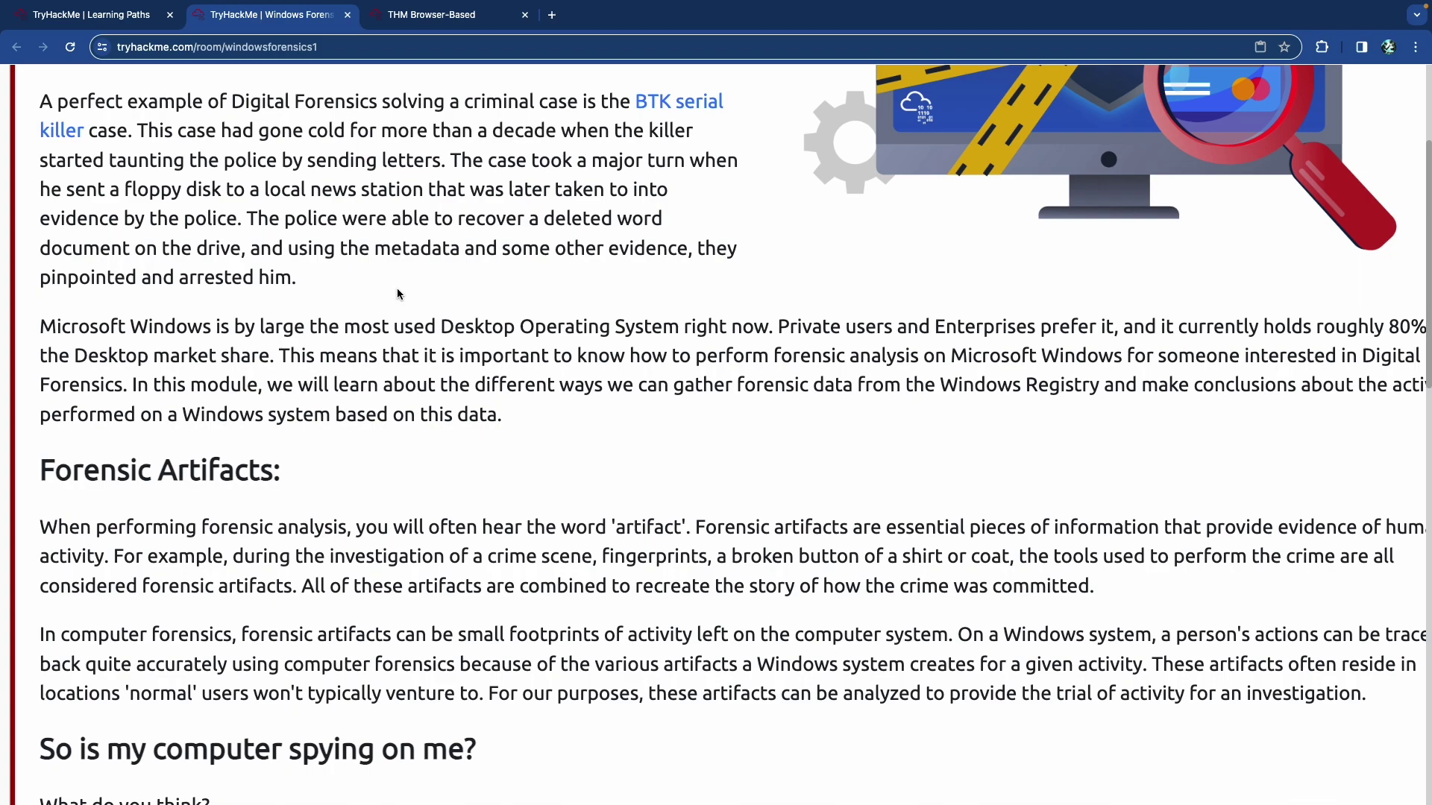
# Read the paragraph on Microsoft Windows desktop usage and why forensic analysis of it matters, fitting its full lines in view.
pyautogui.scroll(-1, 397, 293)
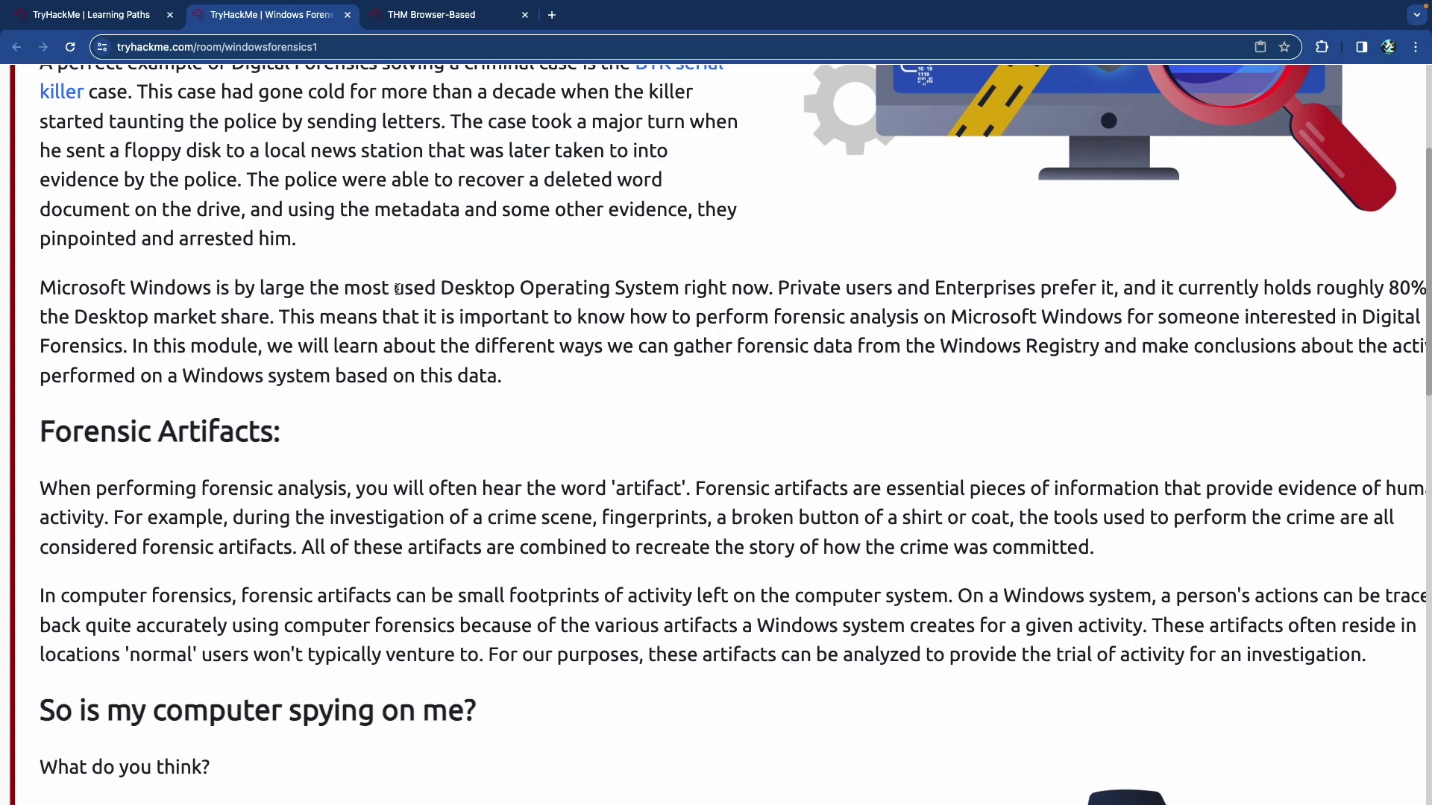
pyautogui.scroll(1, 397, 291)
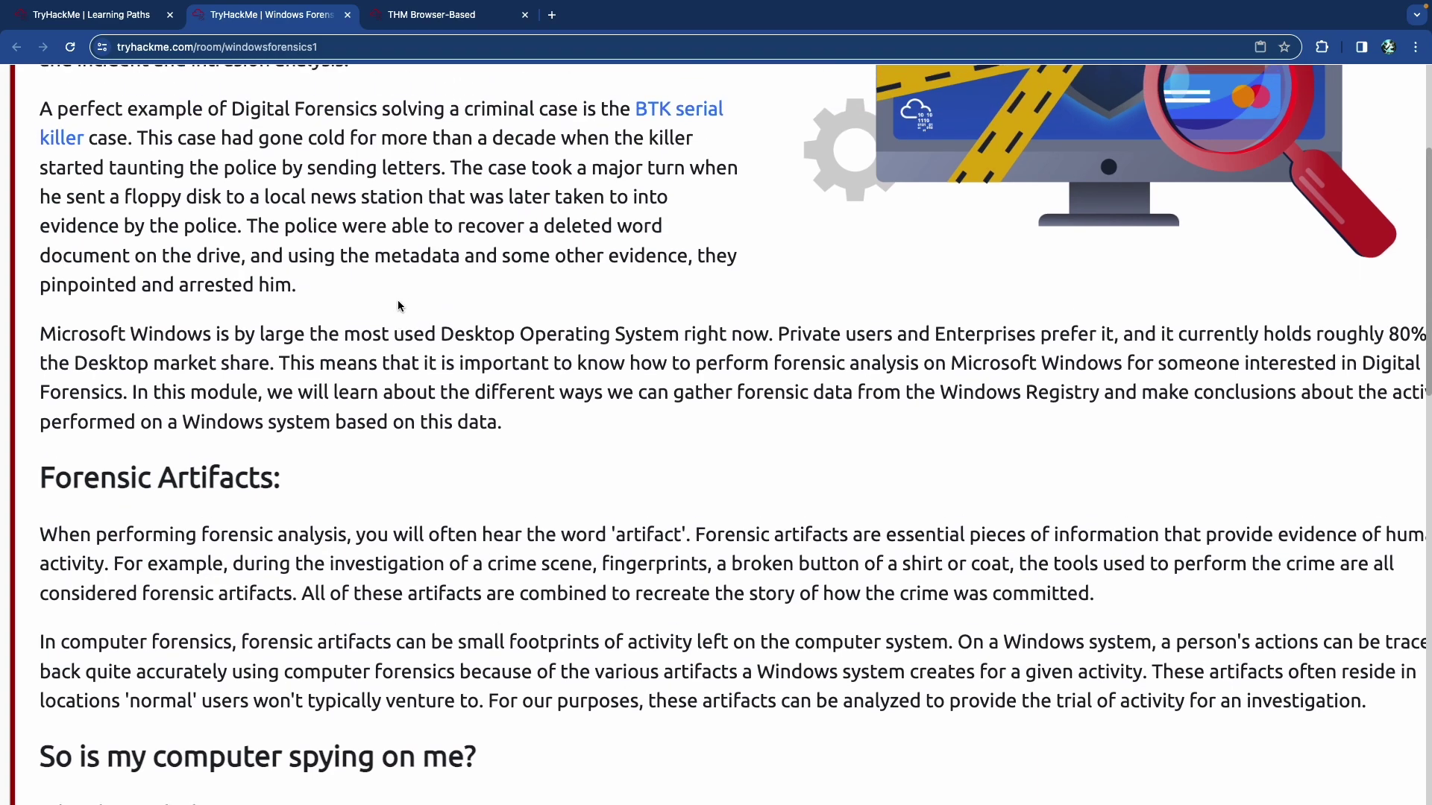
pyautogui.hscroll(1, 404, 311)
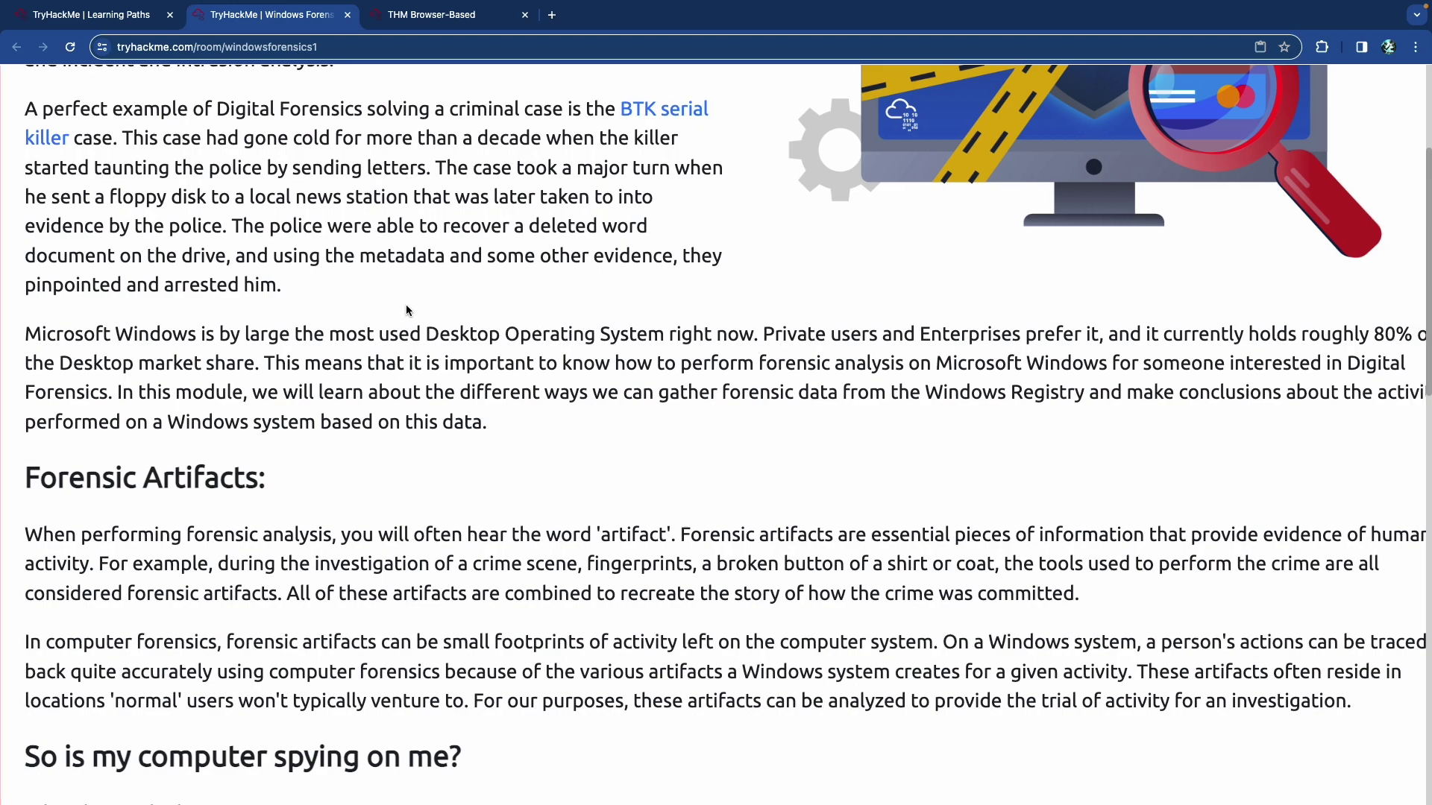
pyautogui.hscroll(2, 407, 310)
pyautogui.hscroll(-1, 407, 309)
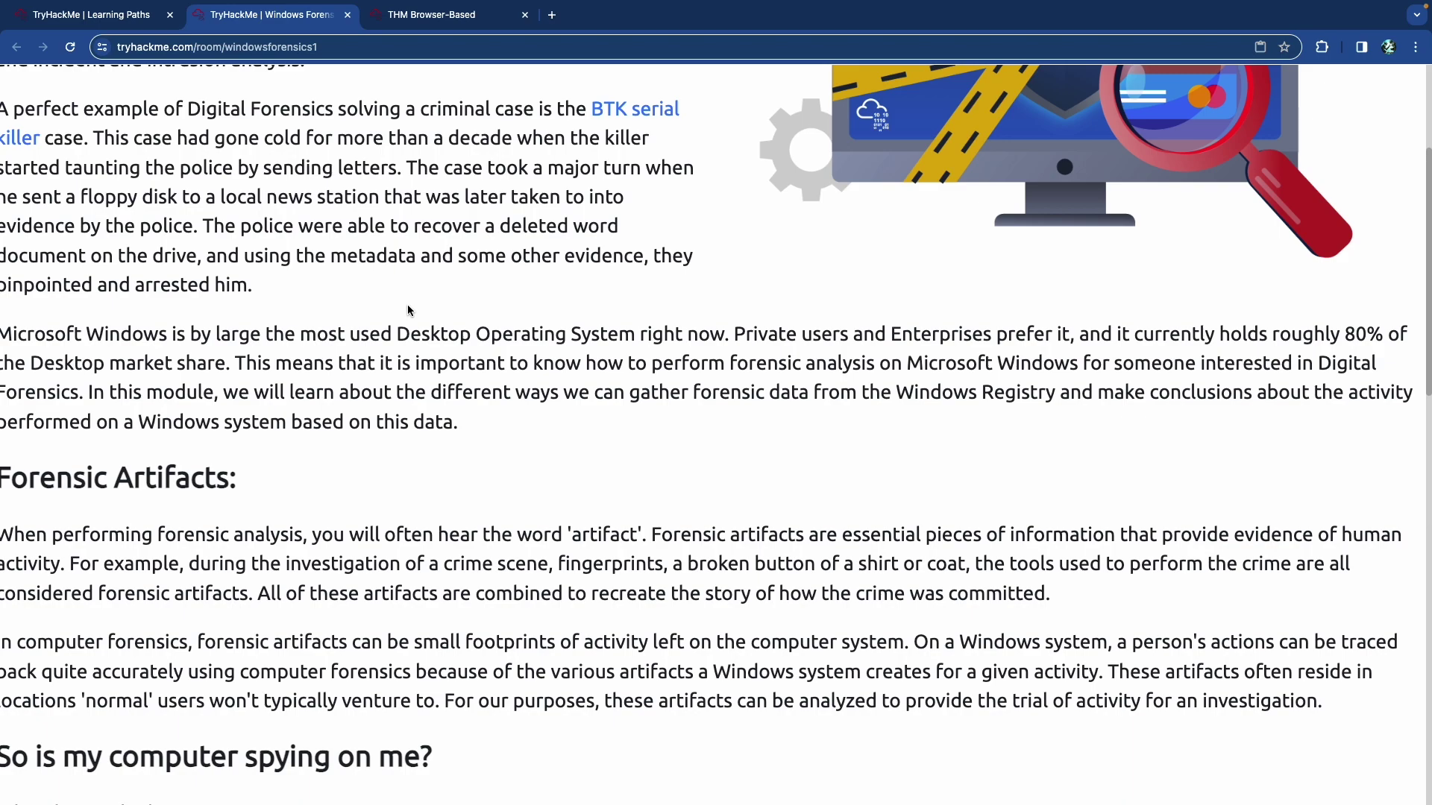
pyautogui.hscroll(-2, 407, 304)
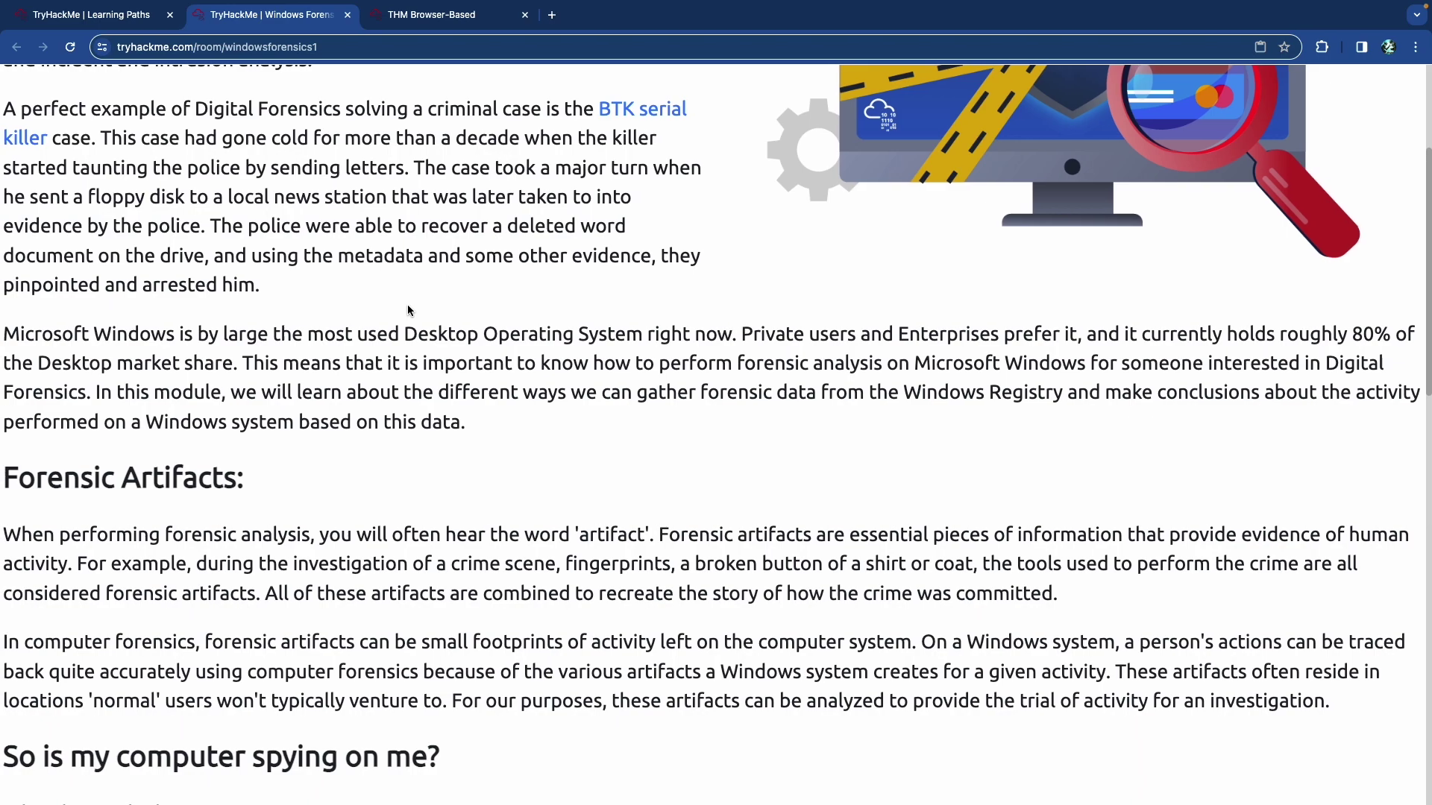
pyautogui.scroll(-1, 407, 304)
pyautogui.scroll(-3, 408, 306)
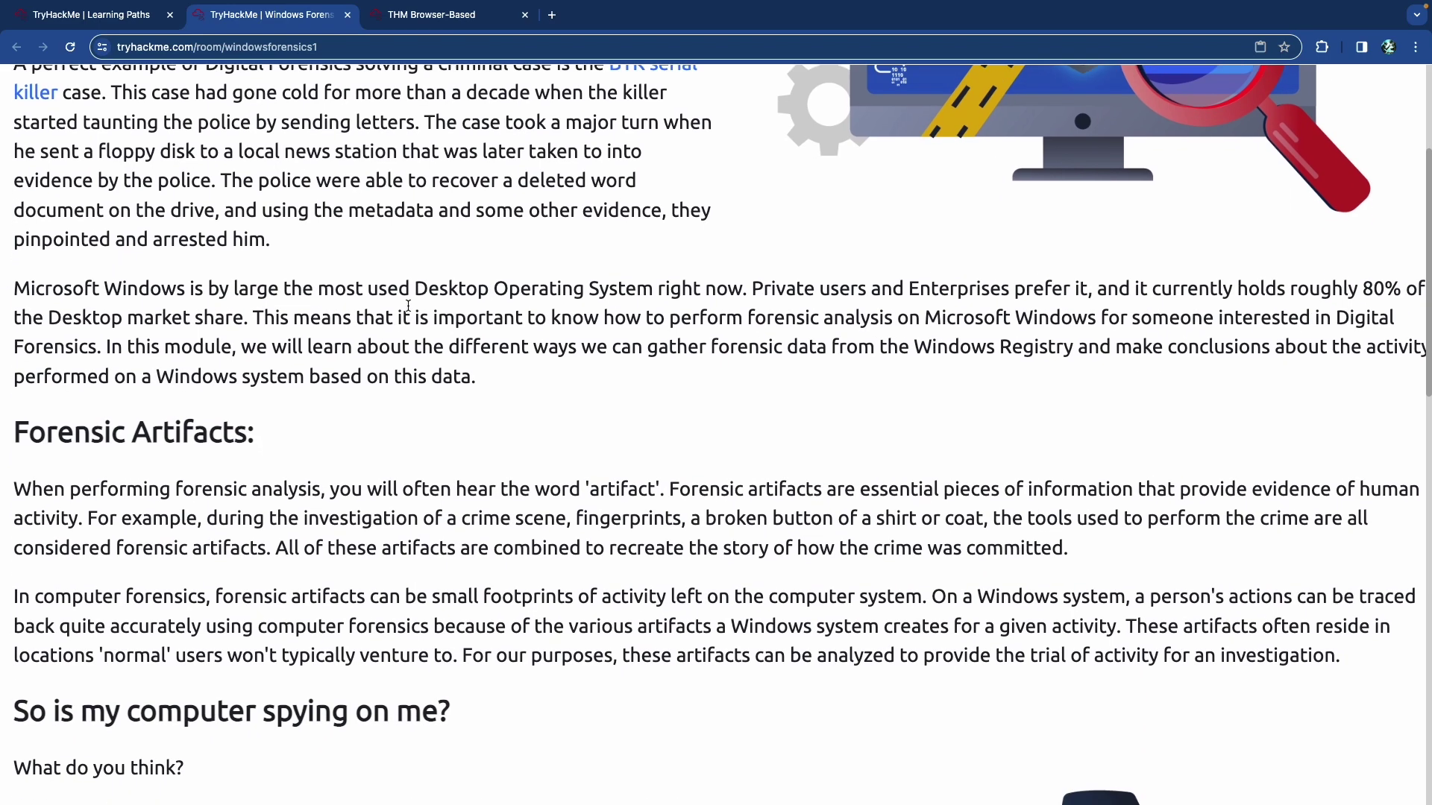
# Finish reading the Windows paragraph's closing lines on gathering forensic data from the Windows Registry, down to the Forensic Artifacts section.
pyautogui.hscroll(2, 408, 306)
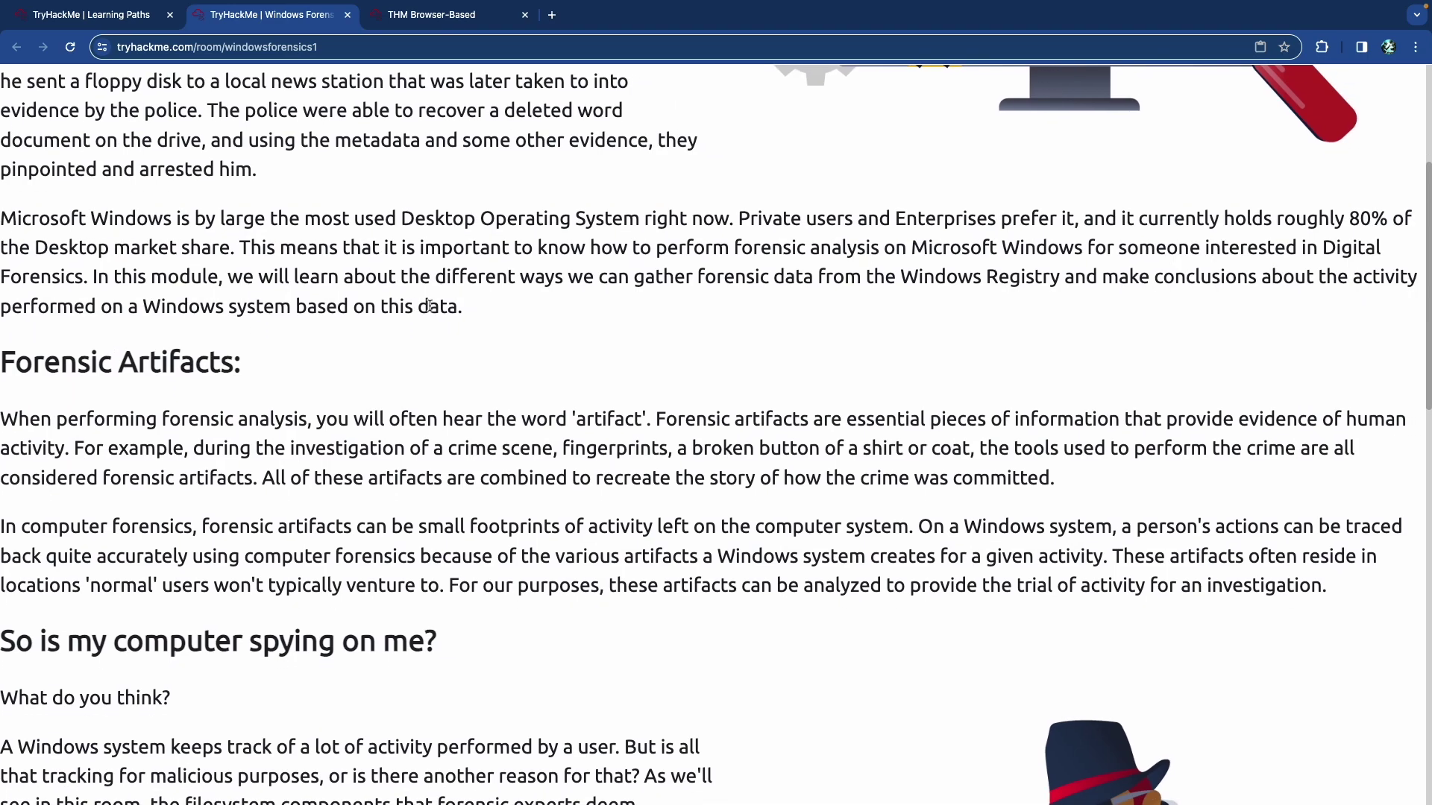
pyautogui.hscroll(-2, 431, 306)
pyautogui.scroll(-2, 431, 306)
pyautogui.scroll(-2, 431, 306)
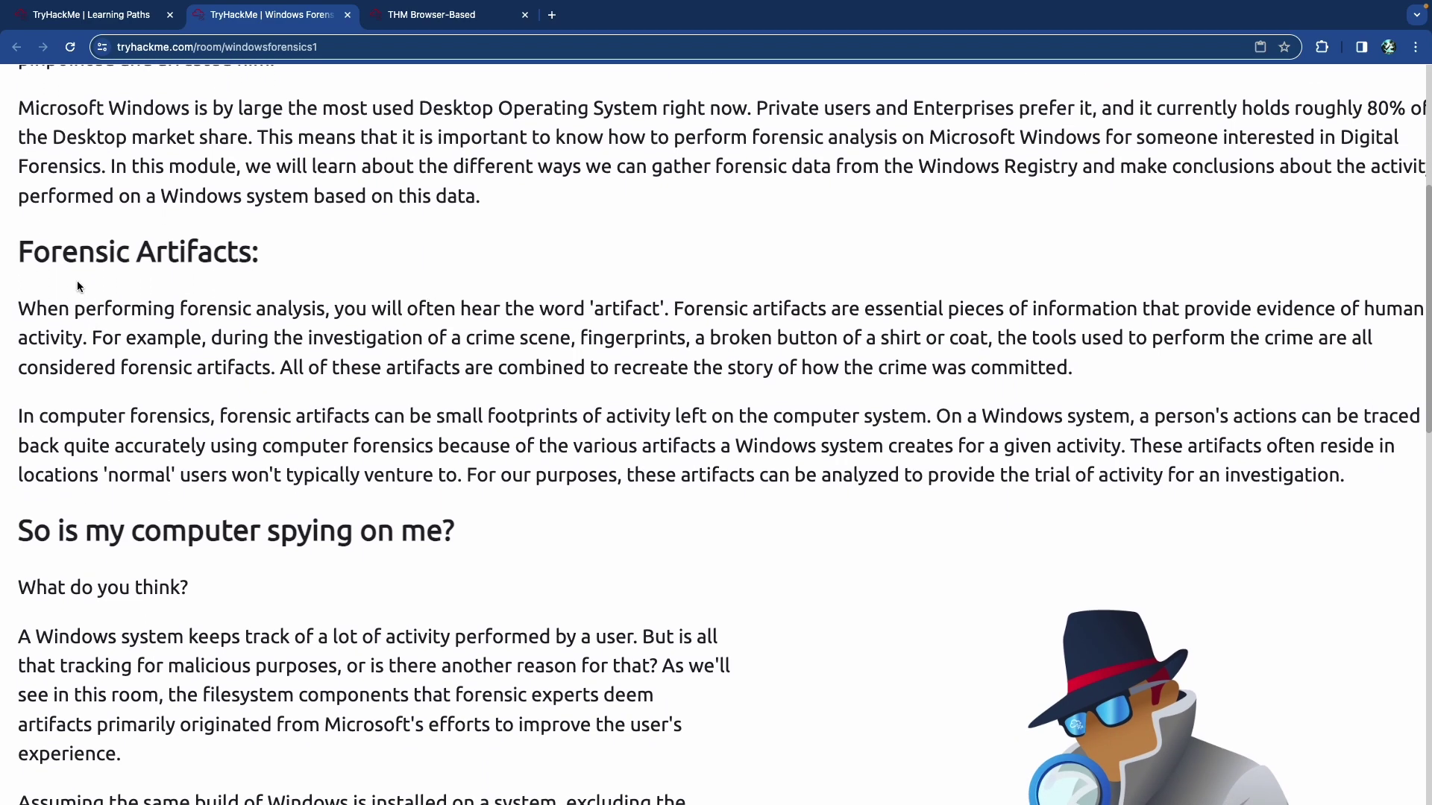
# Read the definition of forensic artifacts in the Forensic Artifacts section and highlight the word 'artifact'.
pyautogui.scroll(-1, 141, 300)
pyautogui.scroll(-1, 145, 299)
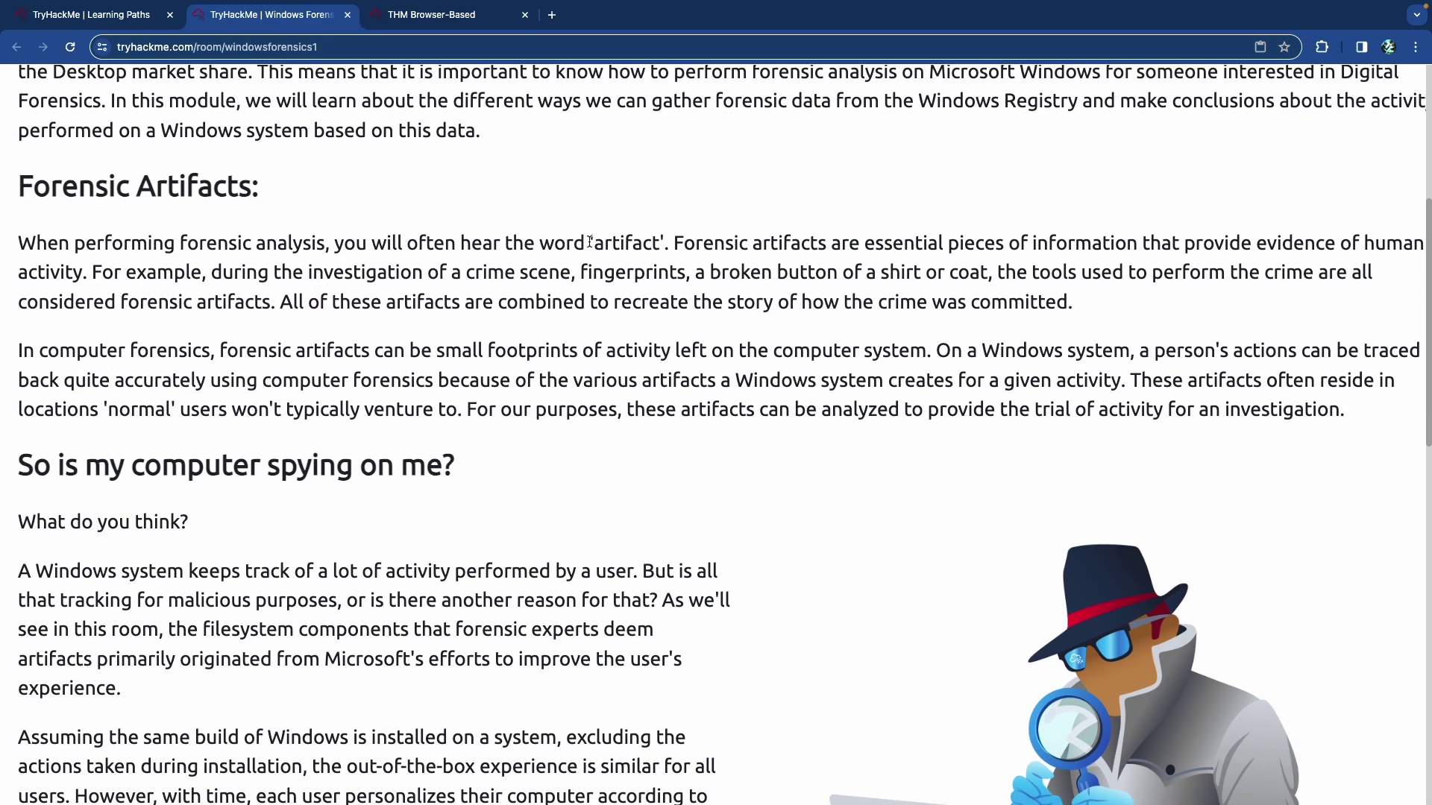
pyautogui.moveTo(599, 243); pyautogui.dragTo(653, 247)
pyautogui.hscroll(1, 839, 247)
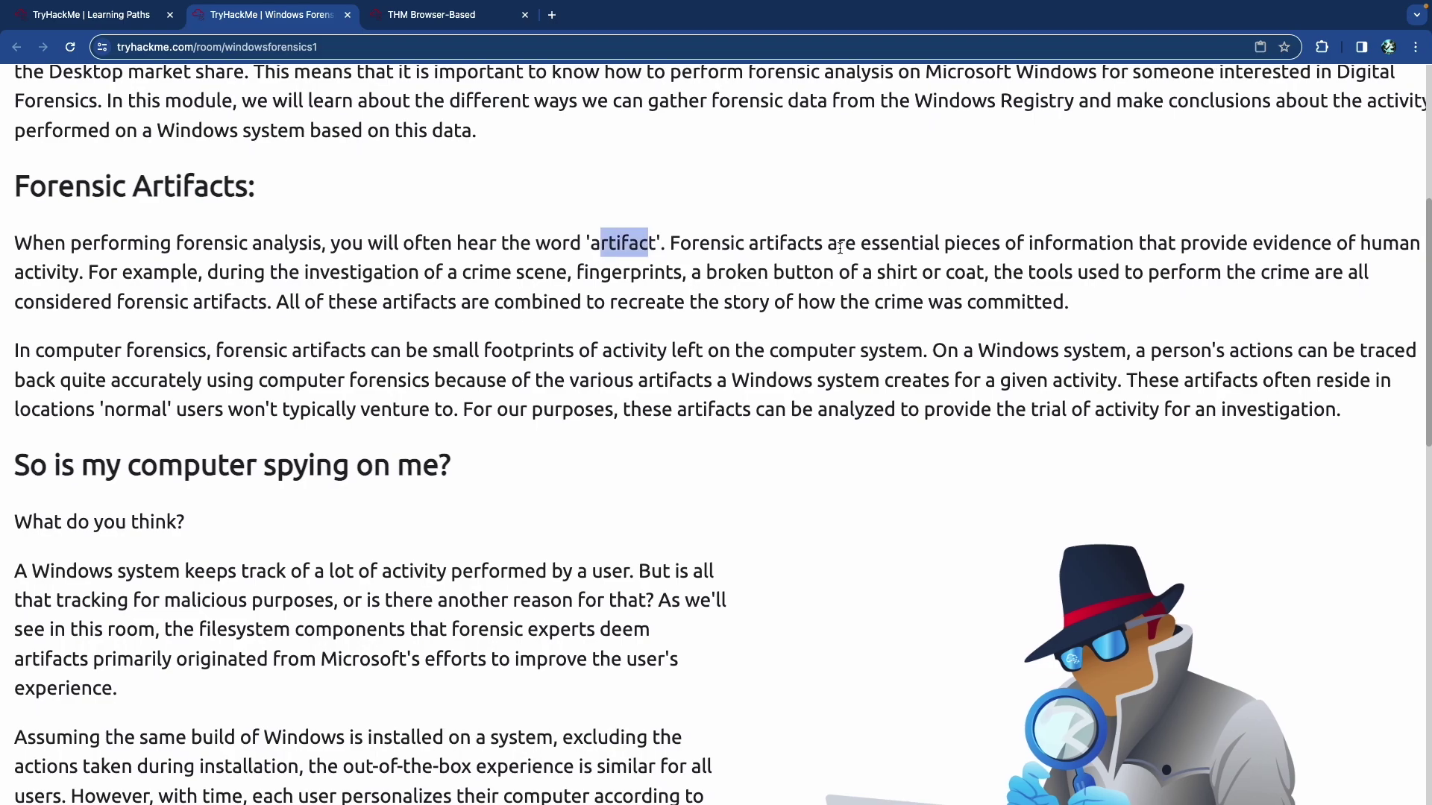
pyautogui.scroll(-1, 839, 247)
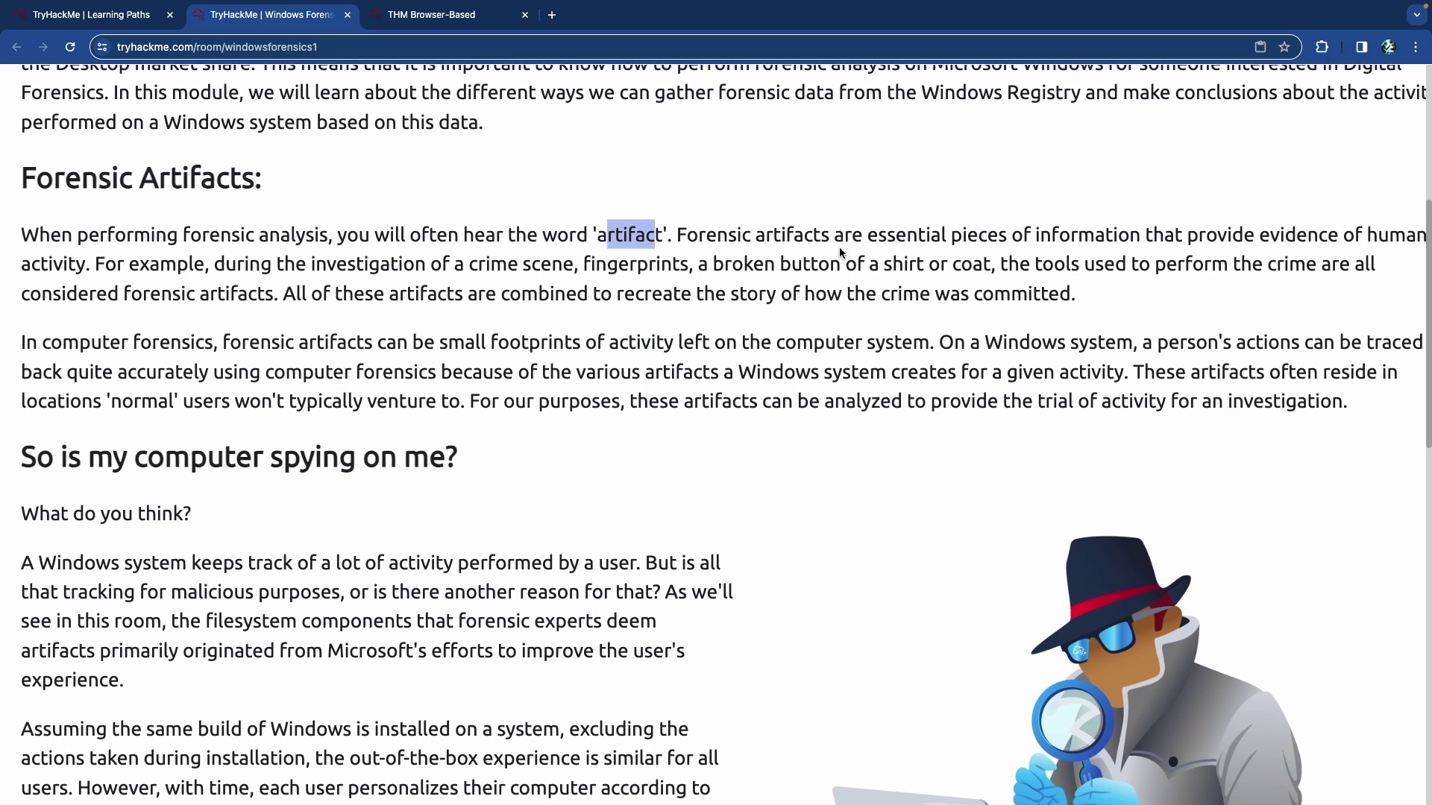
pyautogui.hscroll(1, 840, 250)
pyautogui.scroll(-1, 839, 250)
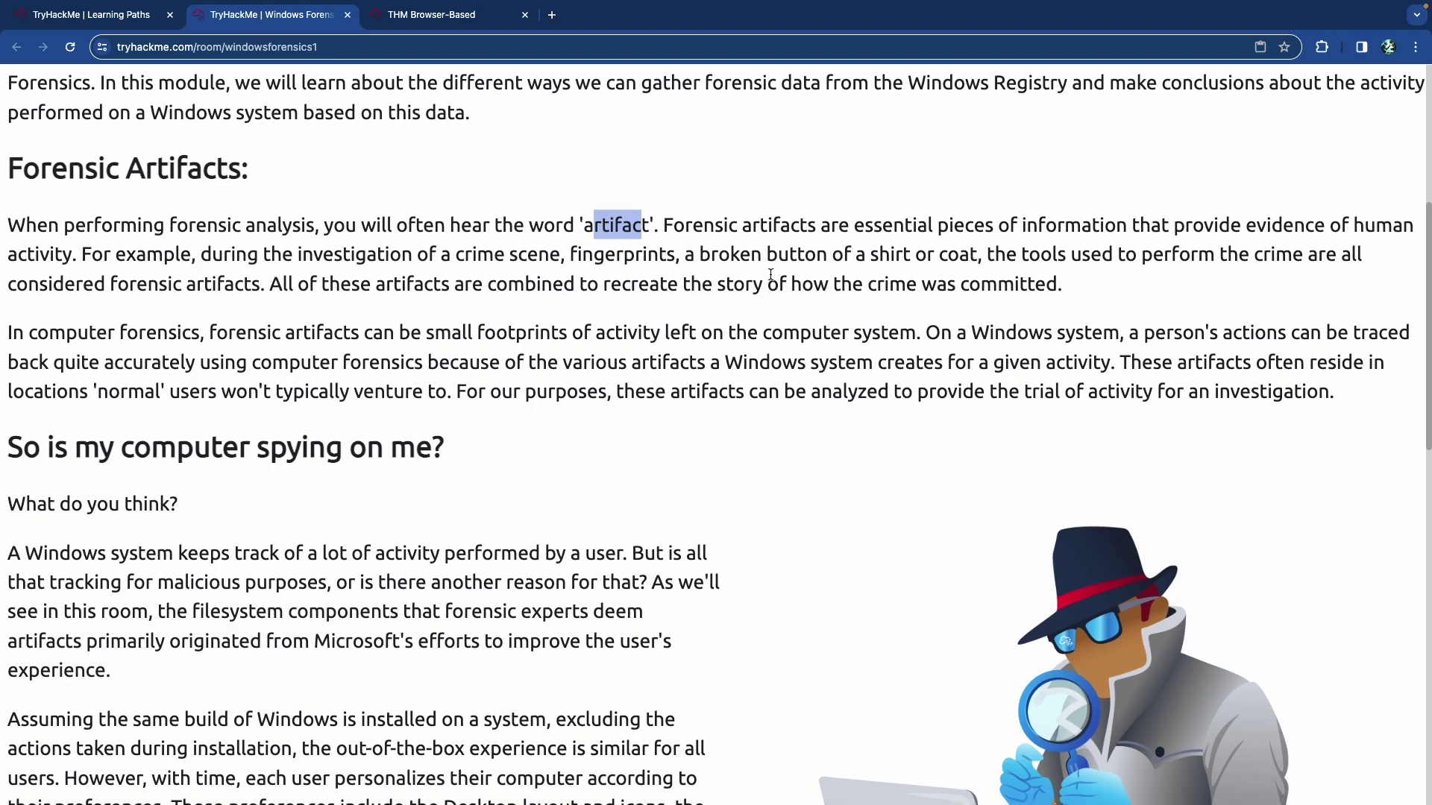
# Highlight in turn the crime scene examples of forensic artifacts and the phrase on recreating the story of how the crime was committed.
pyautogui.click(518, 258)
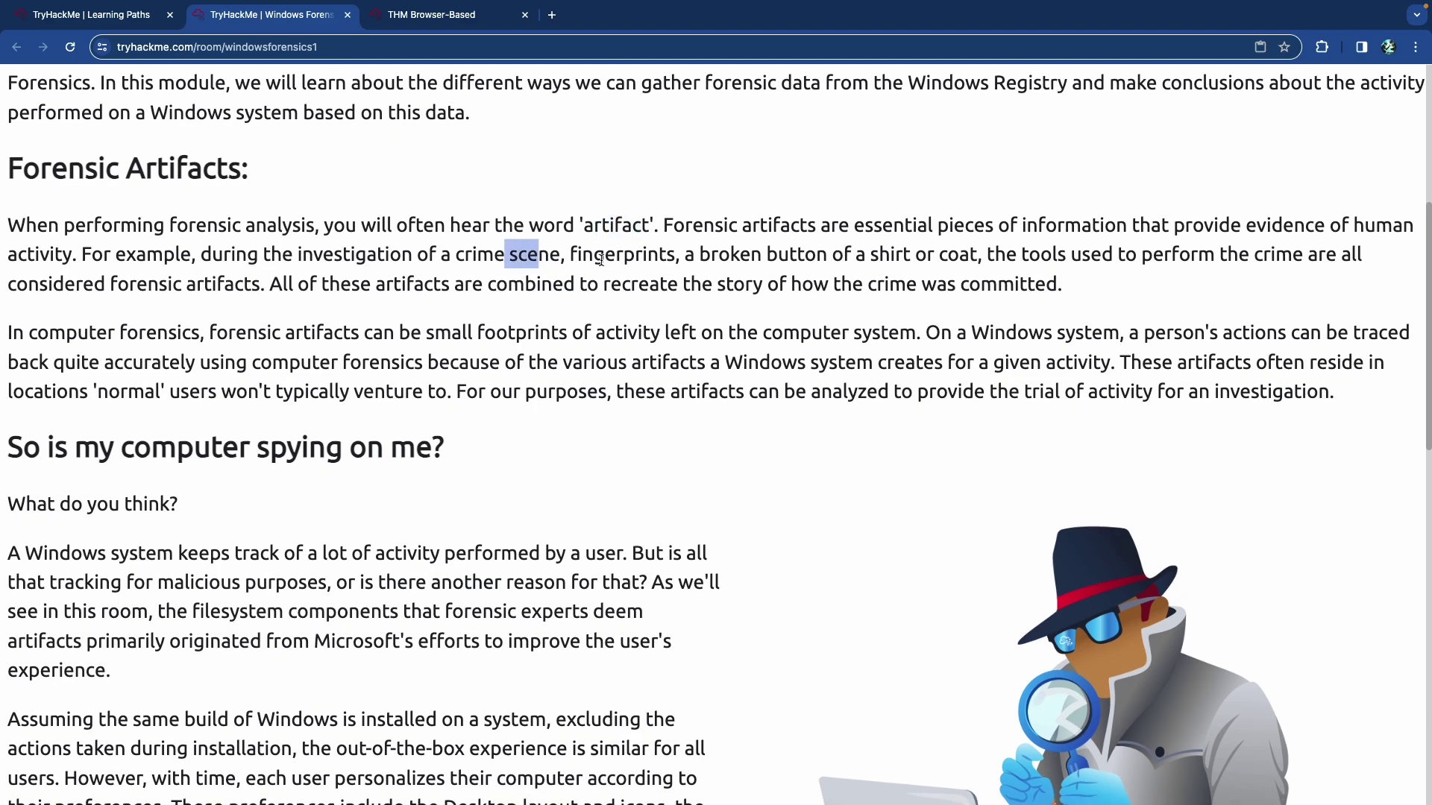
pyautogui.doubleClick(600, 259)
pyautogui.moveTo(728, 254); pyautogui.dragTo(828, 258)
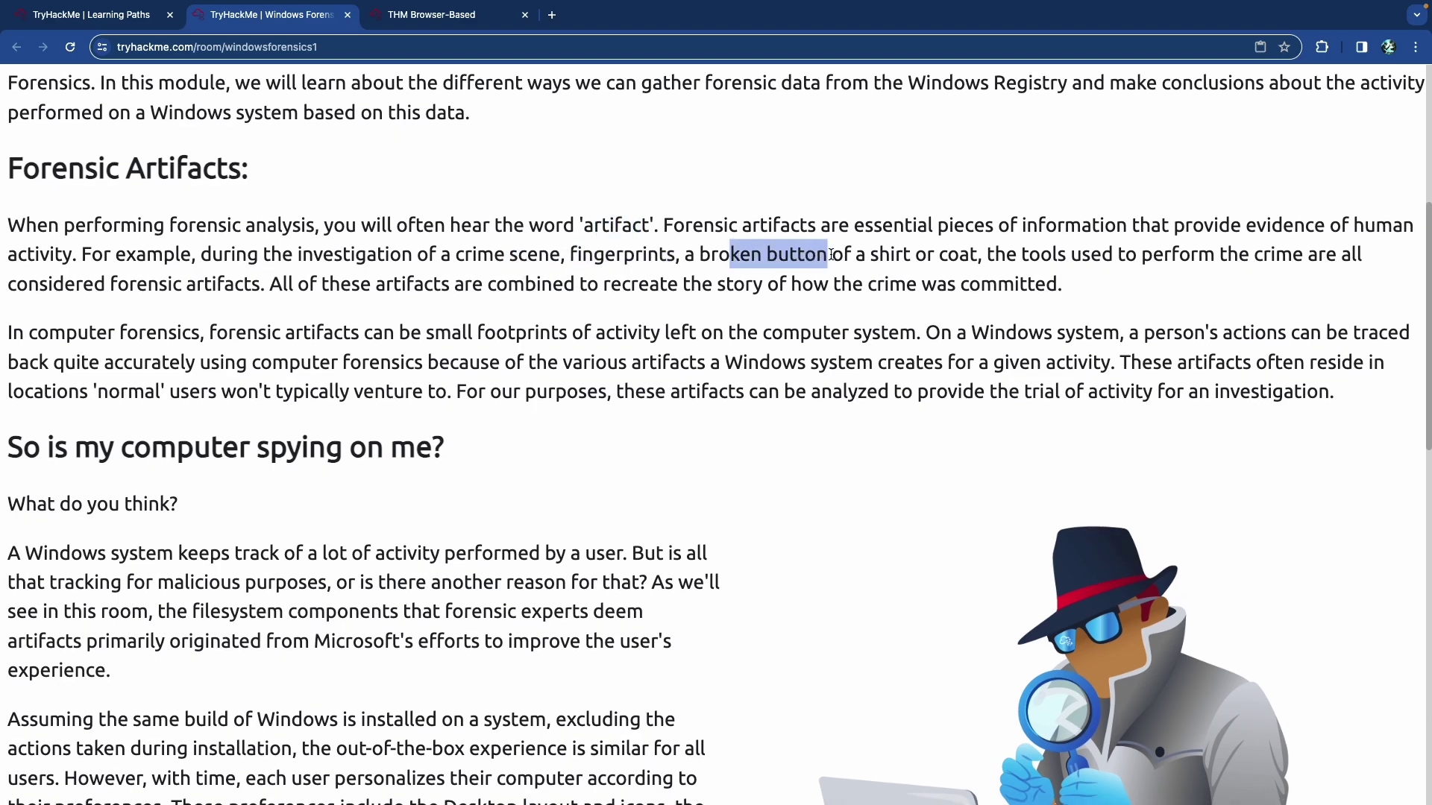
pyautogui.moveTo(1019, 256); pyautogui.dragTo(1232, 264)
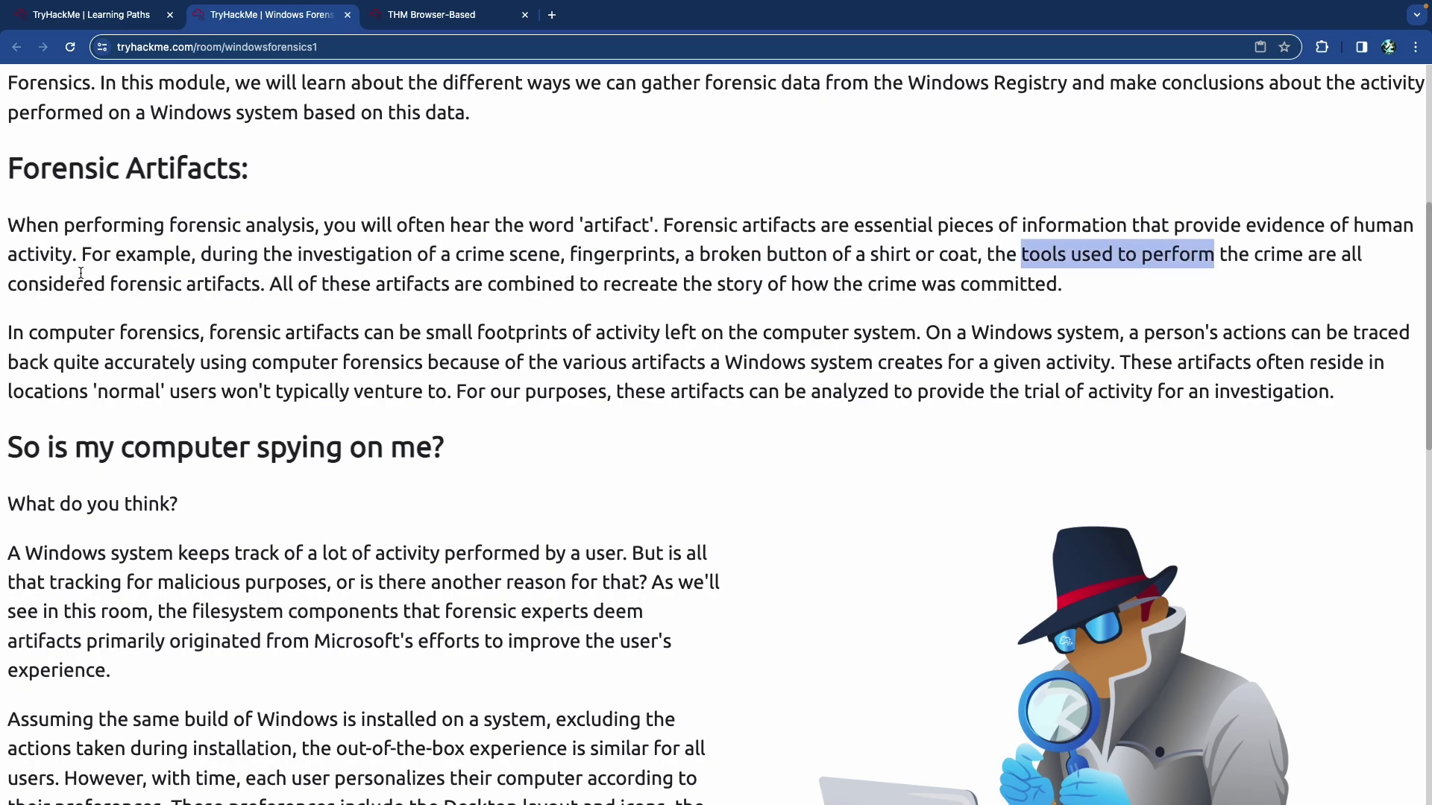
pyautogui.moveTo(136, 284); pyautogui.dragTo(244, 284)
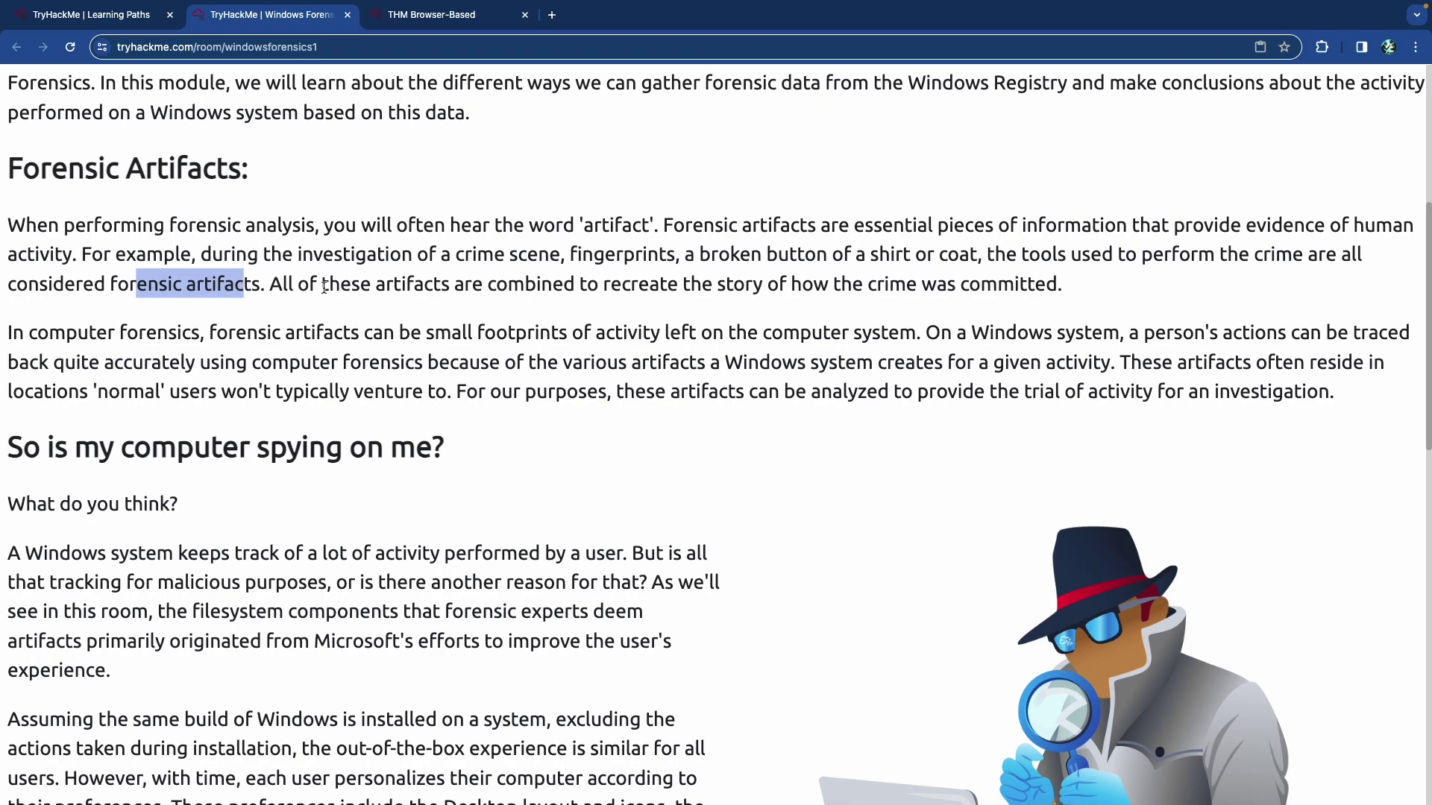
pyautogui.moveTo(403, 286); pyautogui.dragTo(970, 288)
pyautogui.click(611, 286)
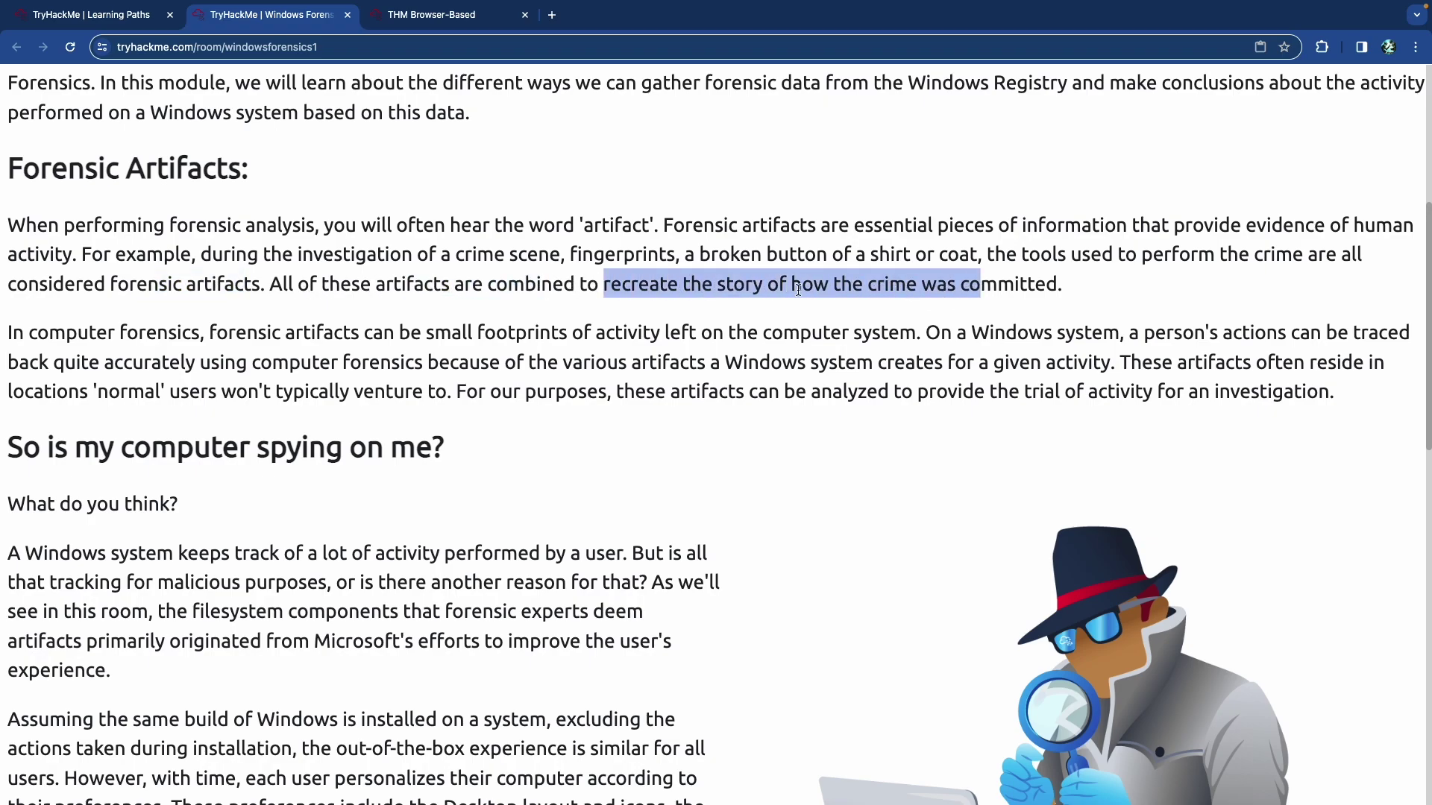
# Read the paragraph on artifacts in computer forensics, highlighting the phrase on footprints of activity left on the computer system.
pyautogui.scroll(-1, 720, 292)
pyautogui.scroll(-1, 720, 292)
pyautogui.hscroll(-1, 329, 287)
pyautogui.hscroll(1, 329, 286)
pyautogui.scroll(-2, 329, 287)
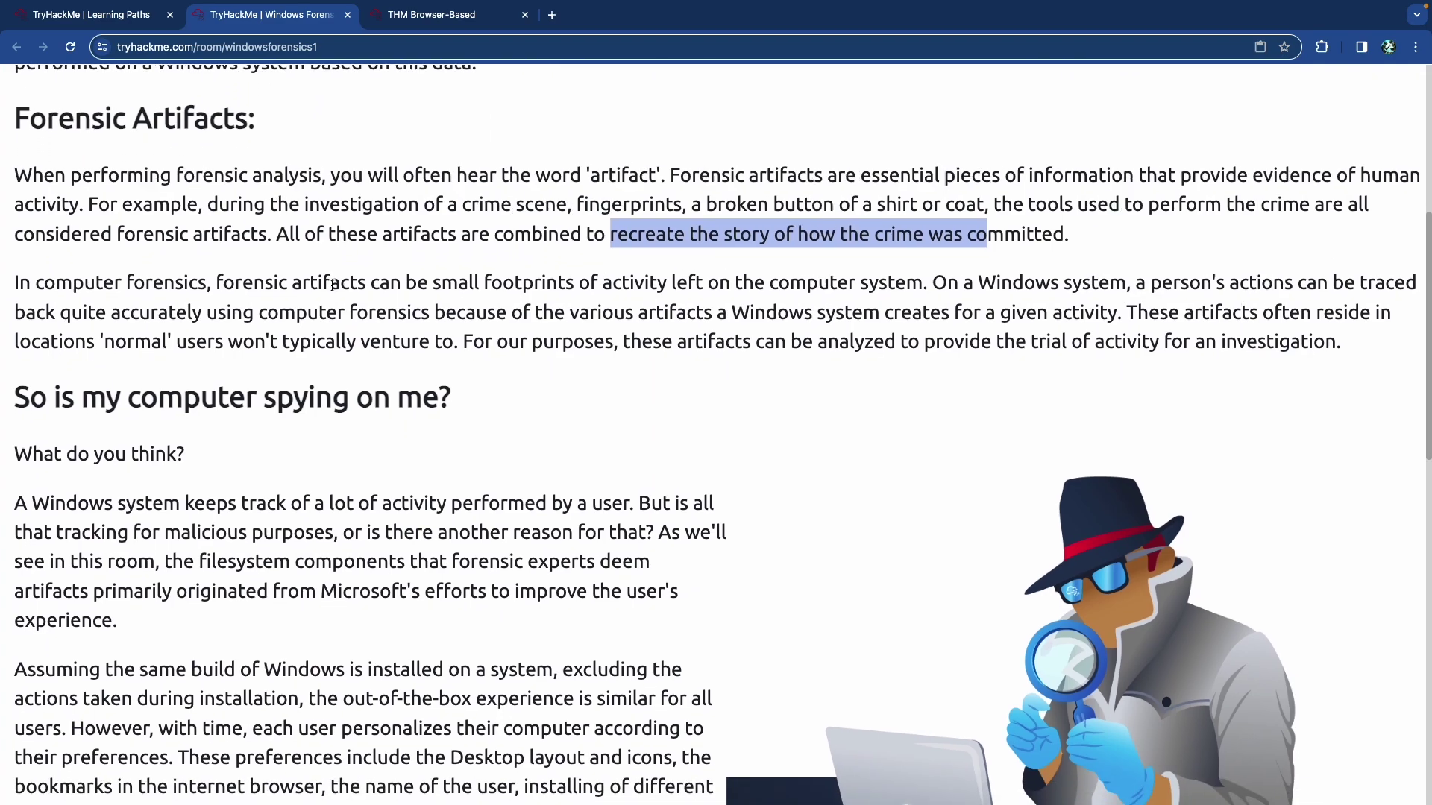
pyautogui.moveTo(506, 284); pyautogui.dragTo(756, 284)
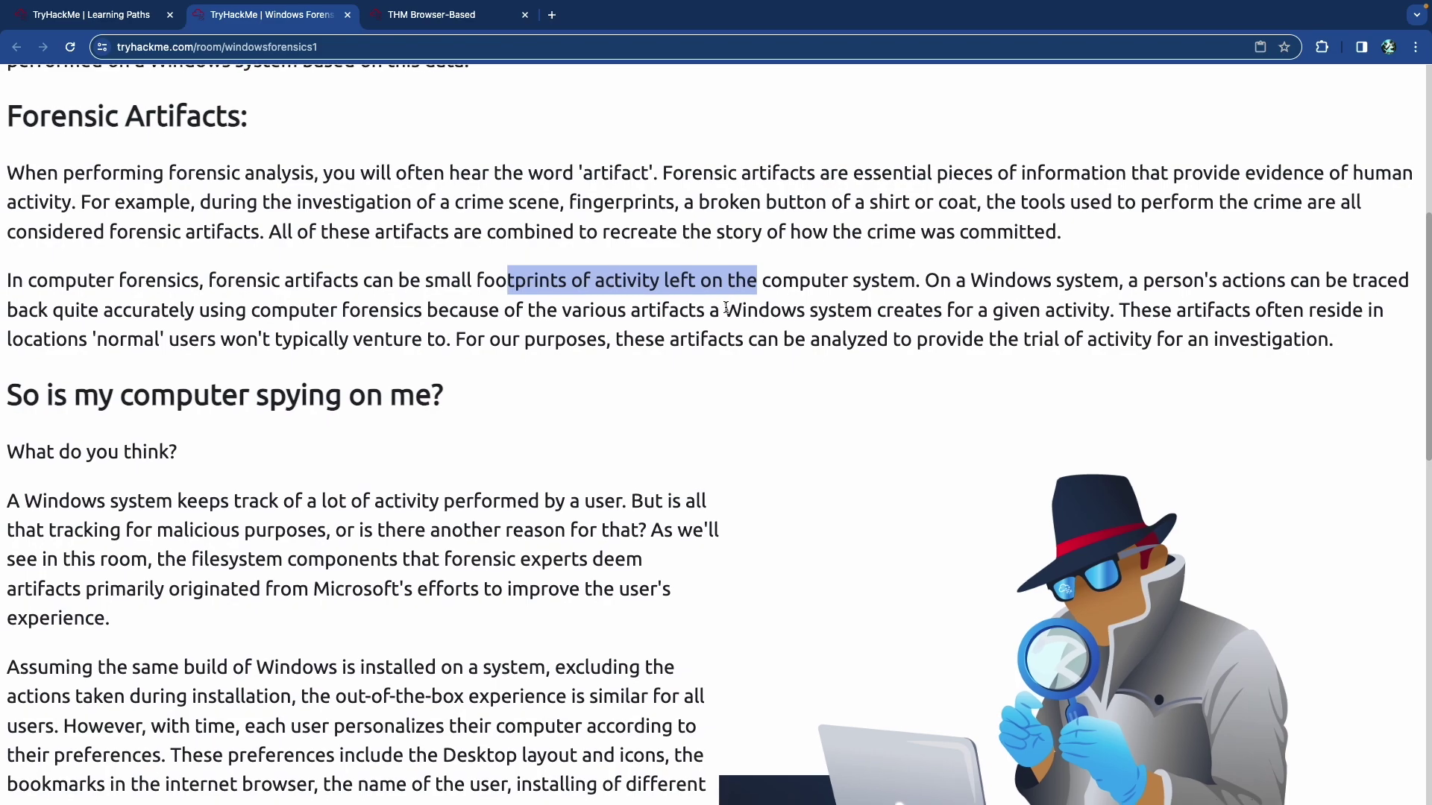
pyautogui.scroll(-1, 727, 312)
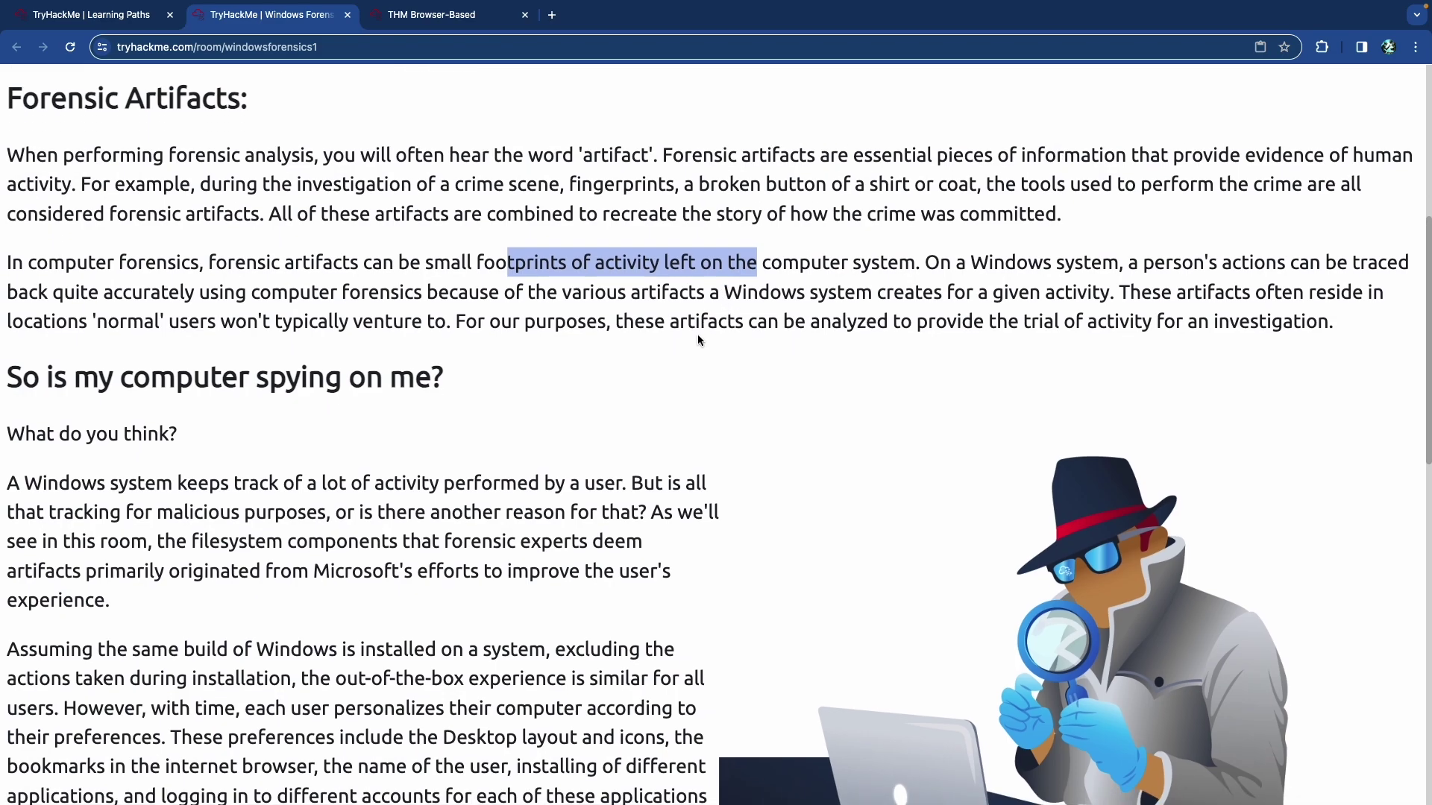
pyautogui.scroll(-1, 701, 340)
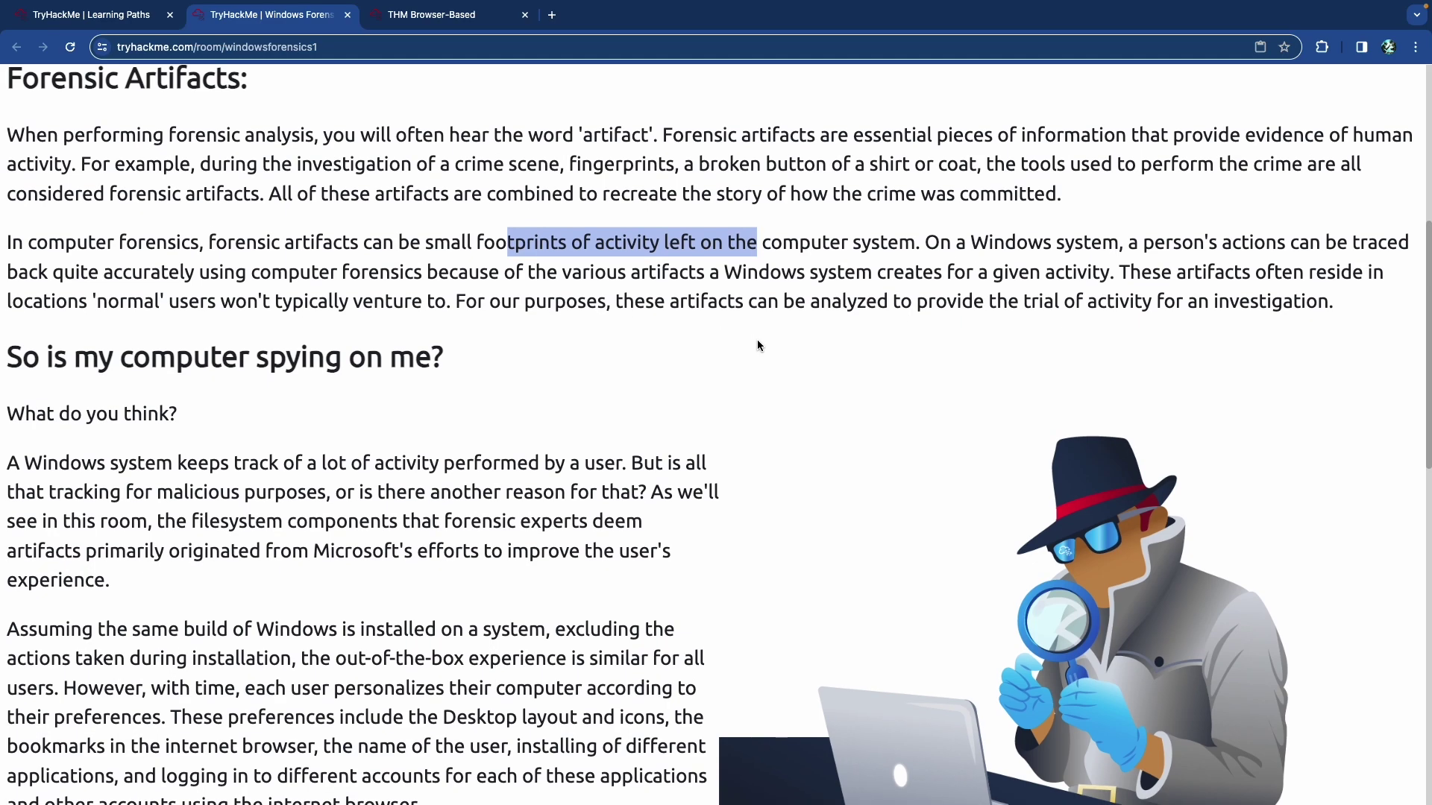
pyautogui.scroll(-3, 757, 345)
pyautogui.scroll(-1, 757, 346)
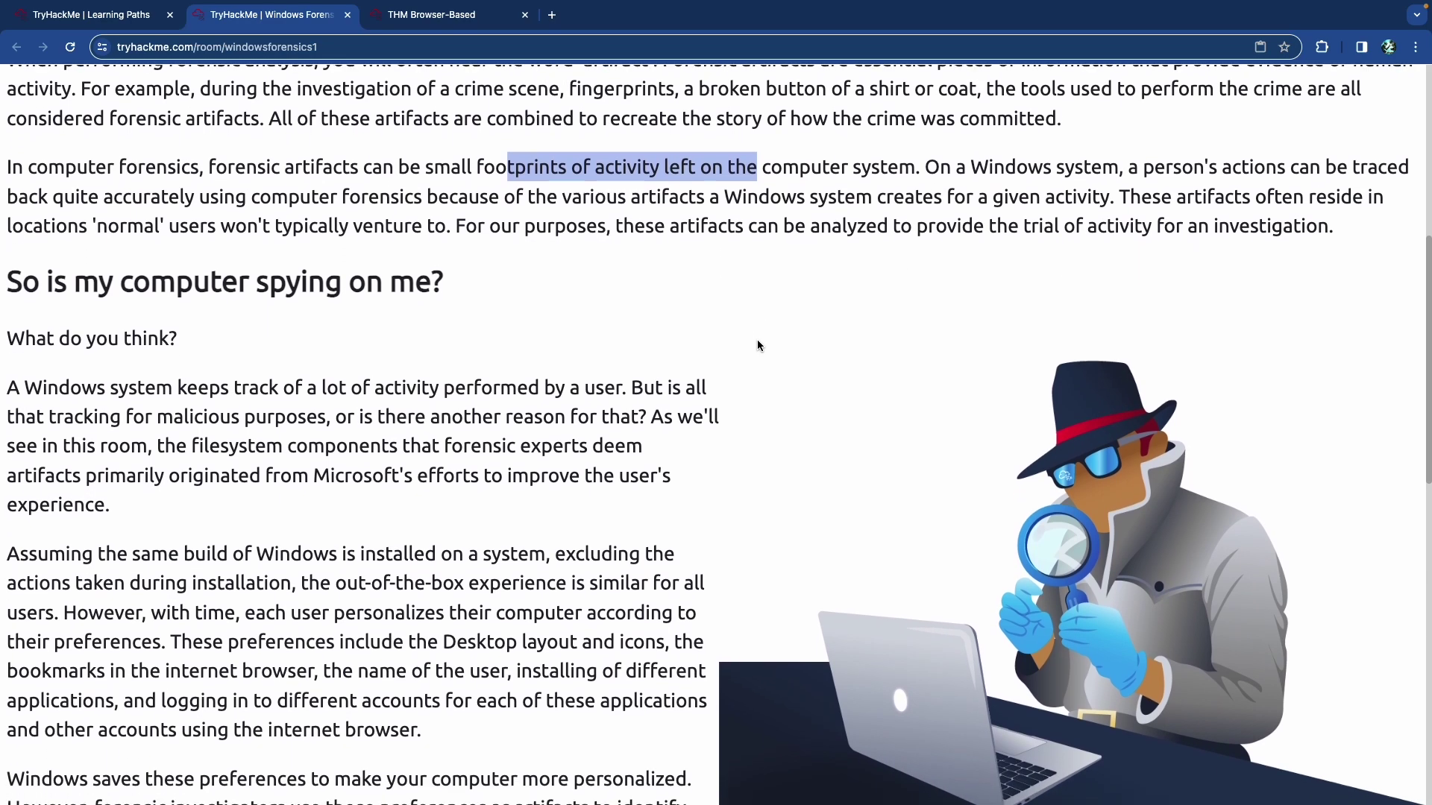
pyautogui.scroll(-2, 768, 342)
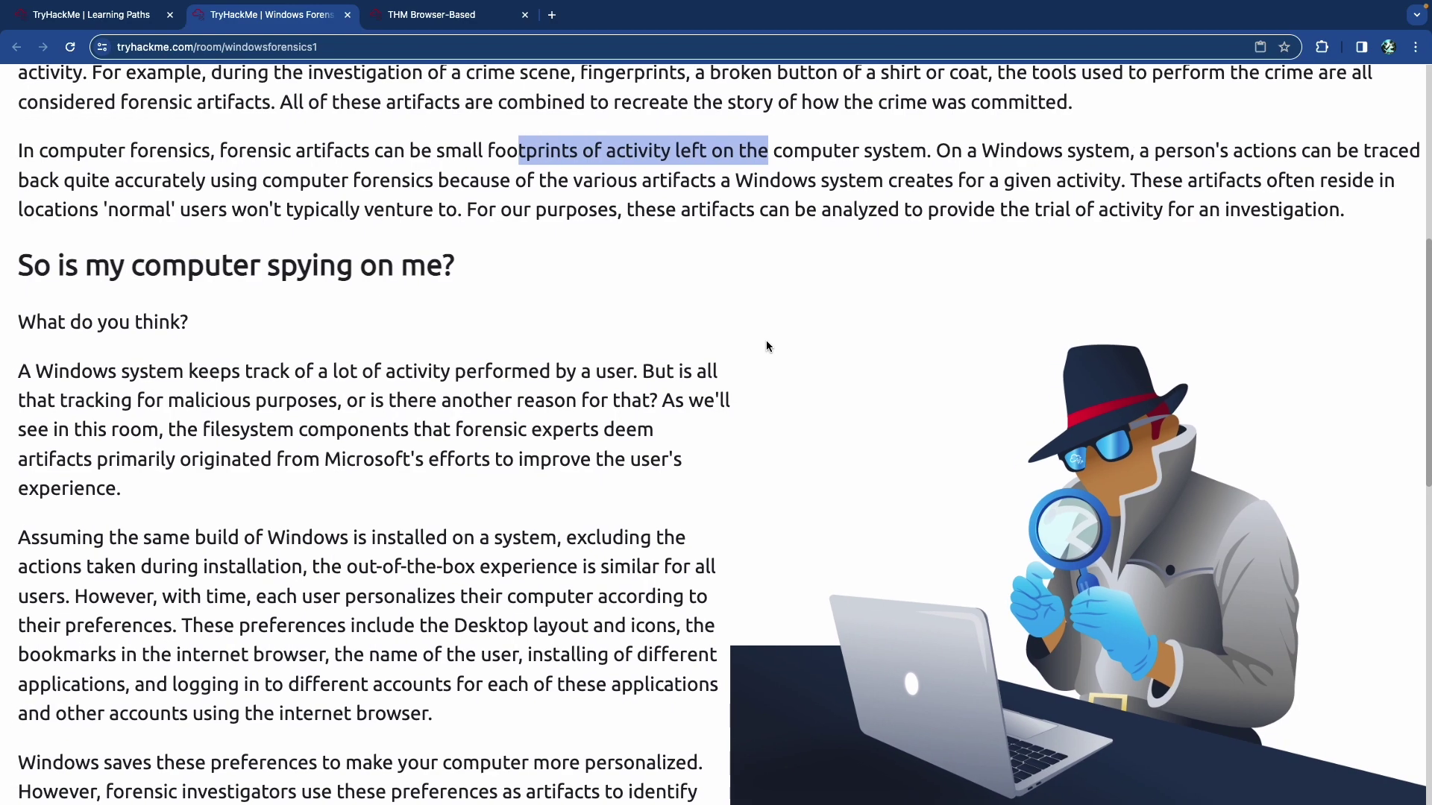
pyautogui.scroll(-1, 766, 346)
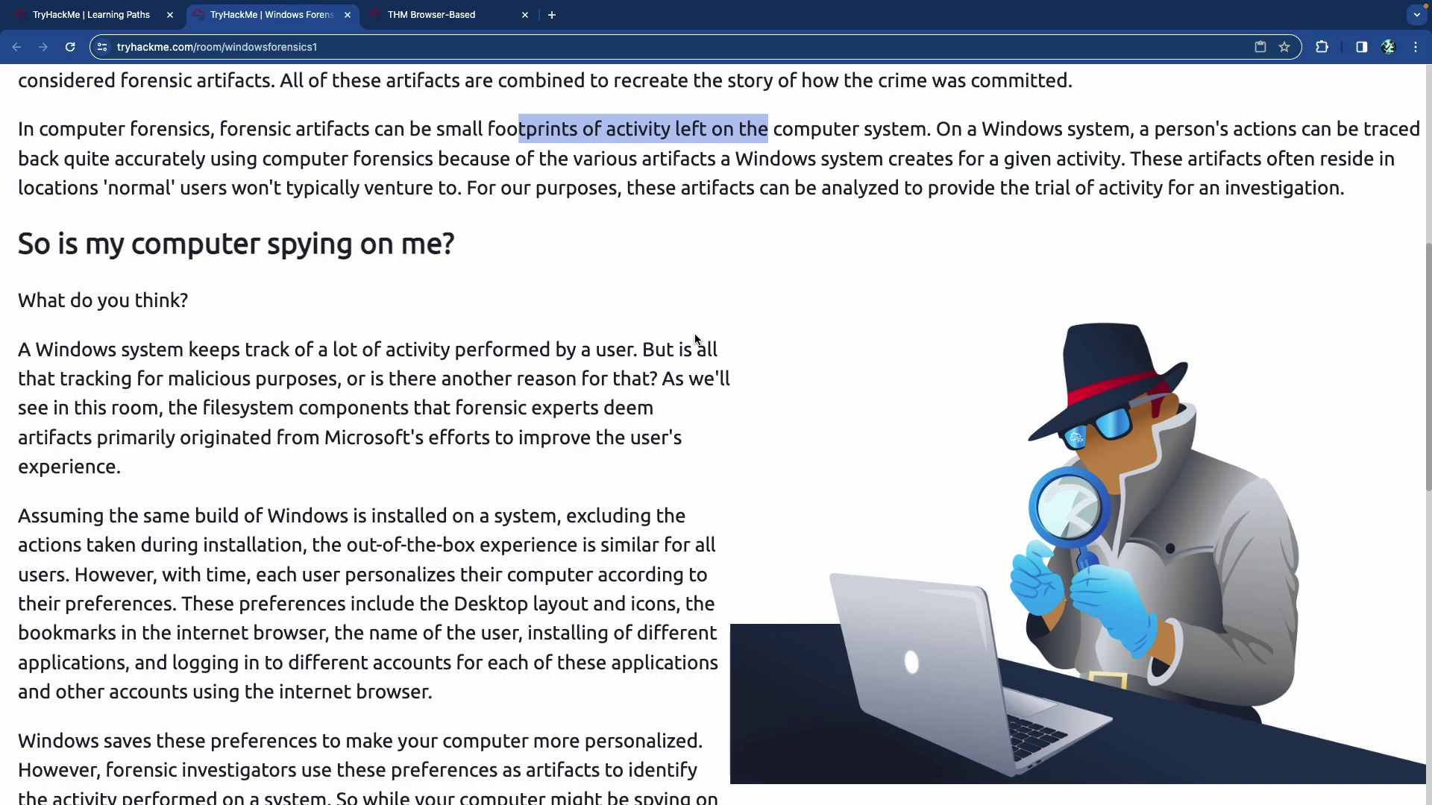
# Read the heading "So is my computer spying on me?" and the opening question beneath it.
pyautogui.scroll(-3, 574, 320)
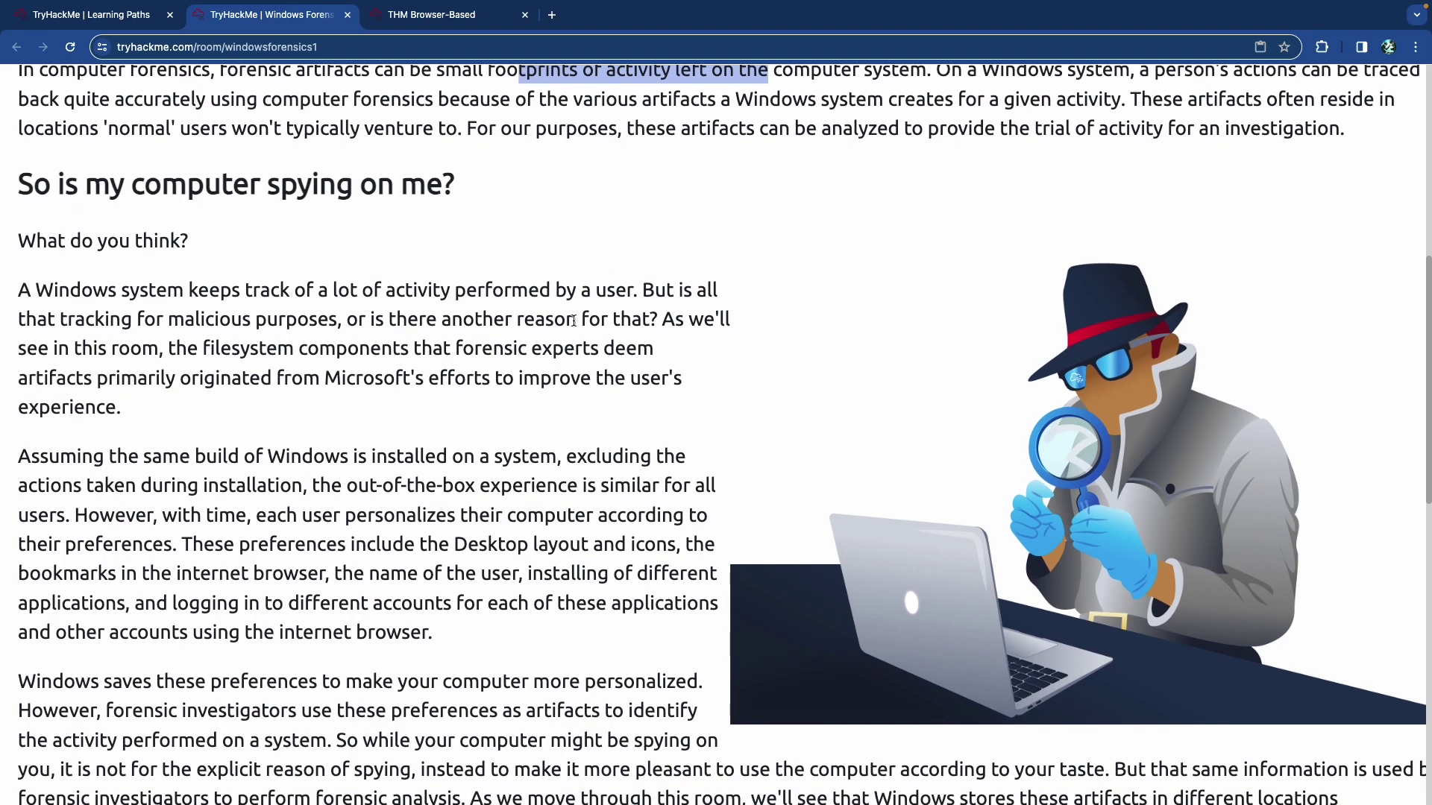
pyautogui.scroll(-1, 573, 320)
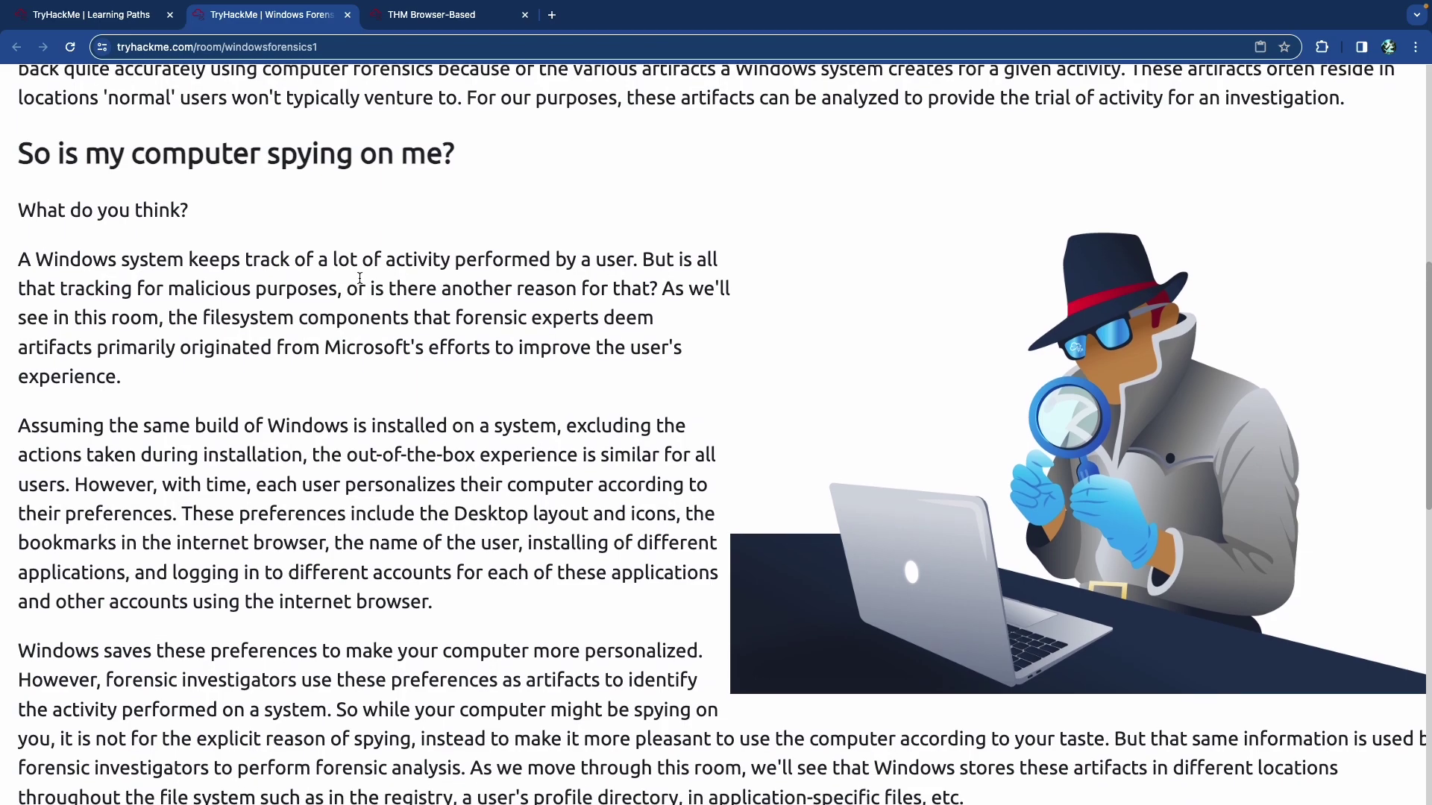
pyautogui.moveTo(83, 154); pyautogui.dragTo(356, 157)
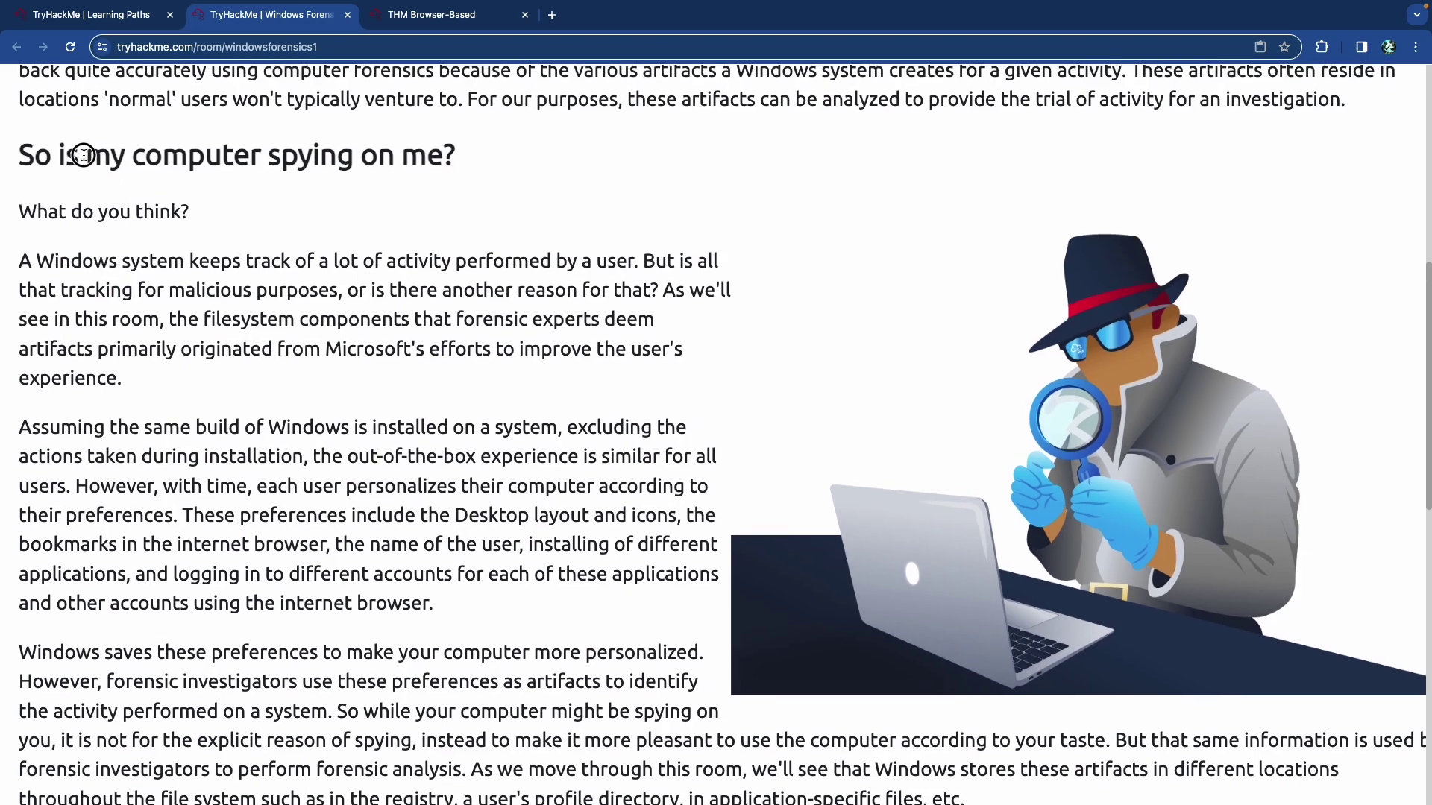
pyautogui.click(216, 219)
pyautogui.scroll(-2, 124, 250)
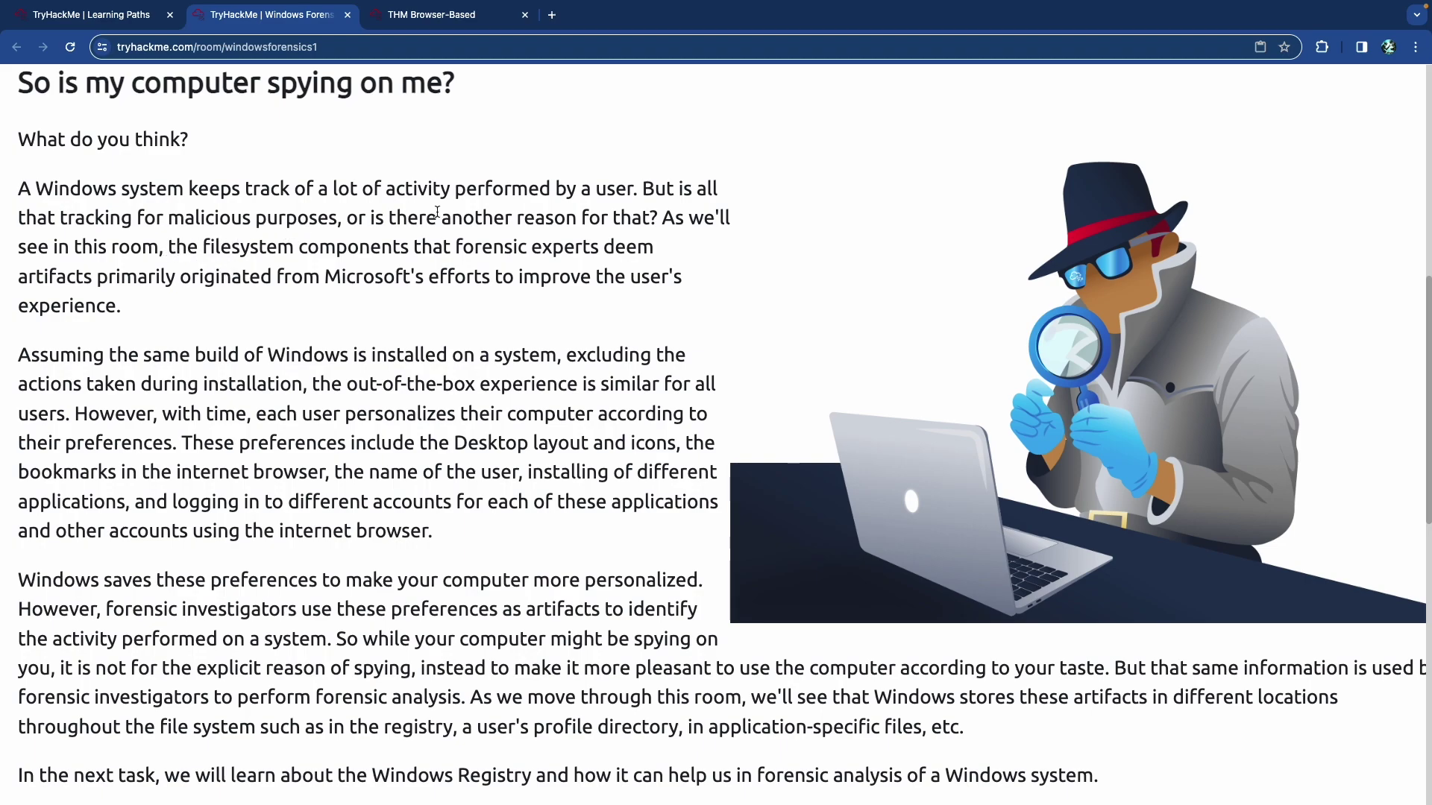
# Read the paragraph on why Windows tracks user activity, highlighting its words on malicious purposes and another reason.
pyautogui.doubleClick(285, 219)
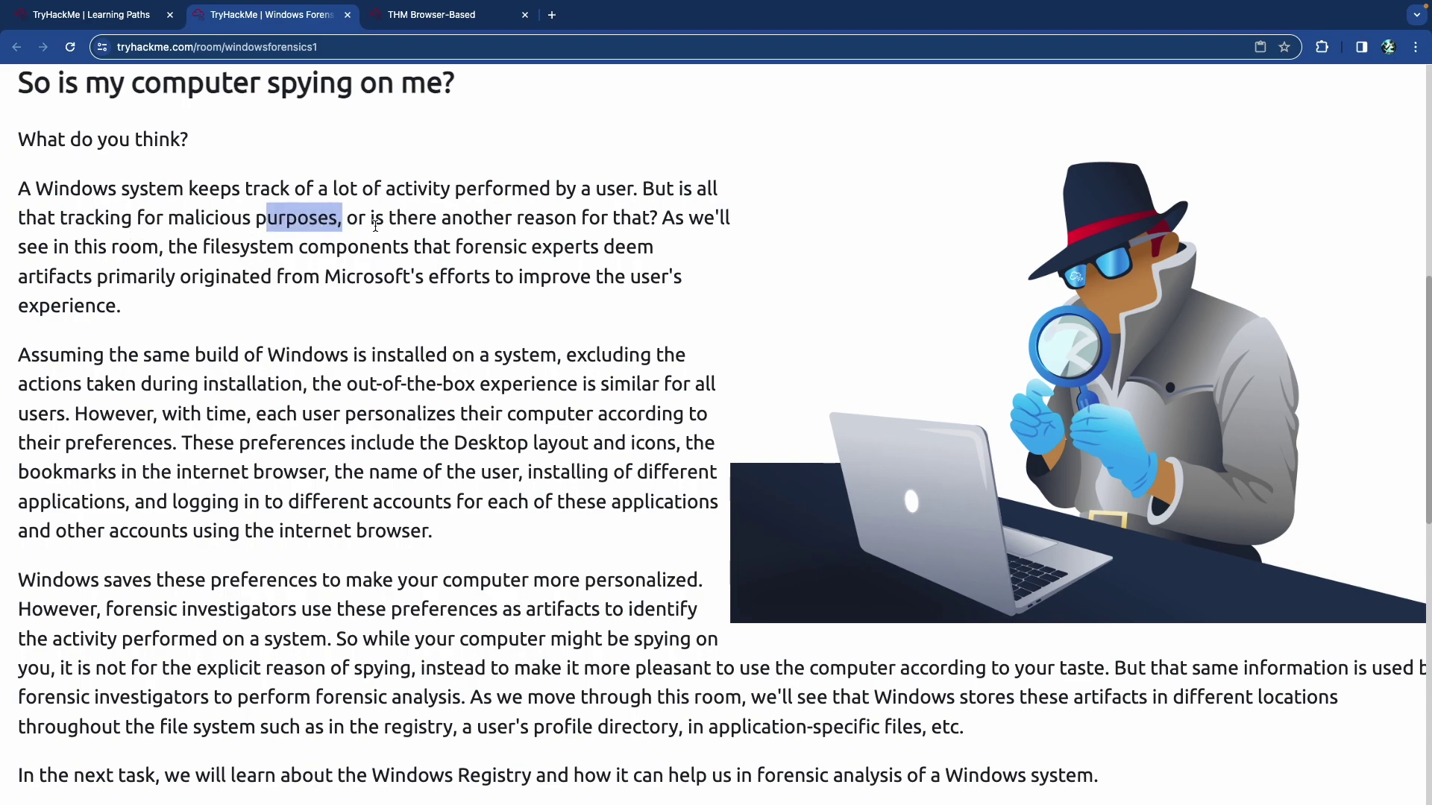
pyautogui.moveTo(483, 217); pyautogui.dragTo(593, 219)
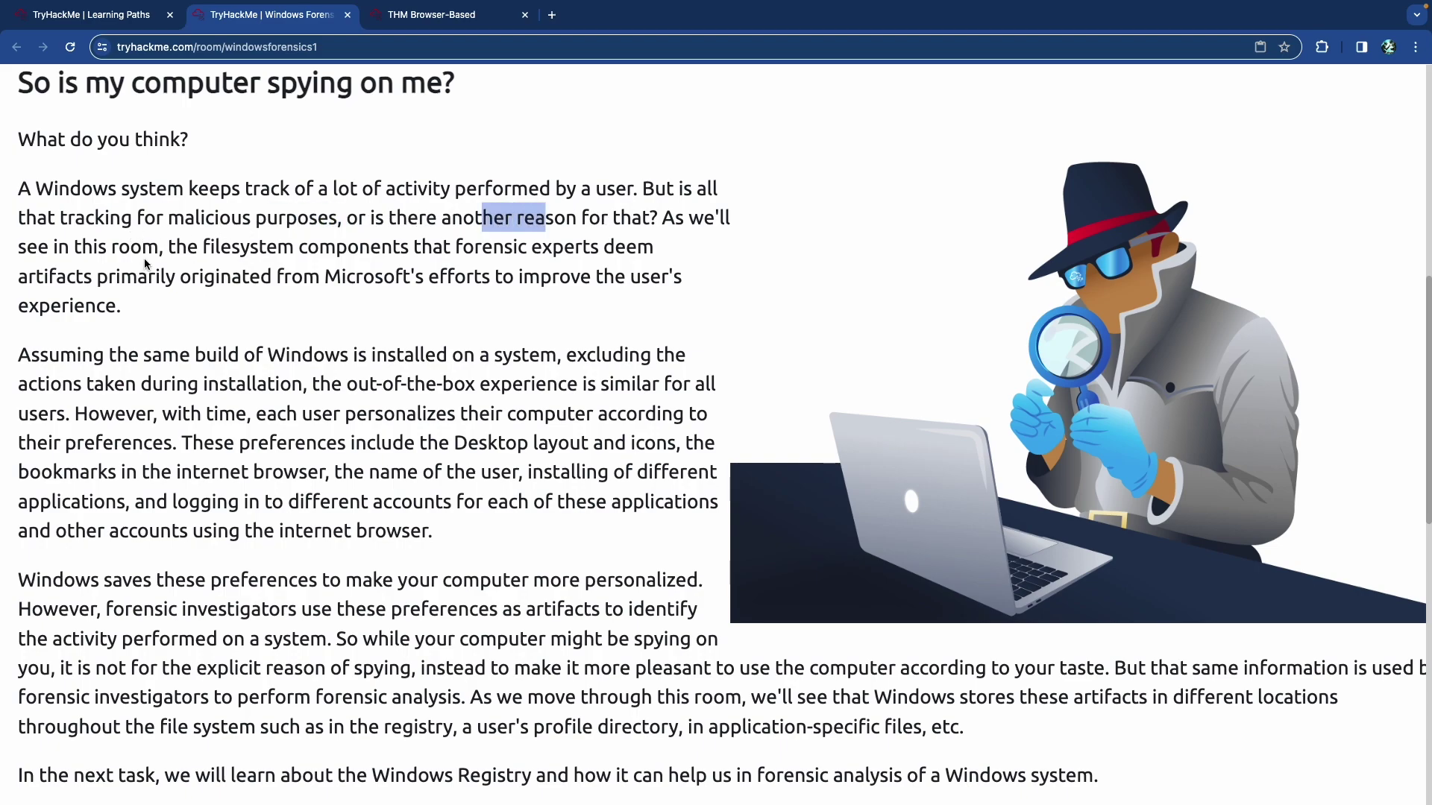
pyautogui.scroll(-1, 146, 263)
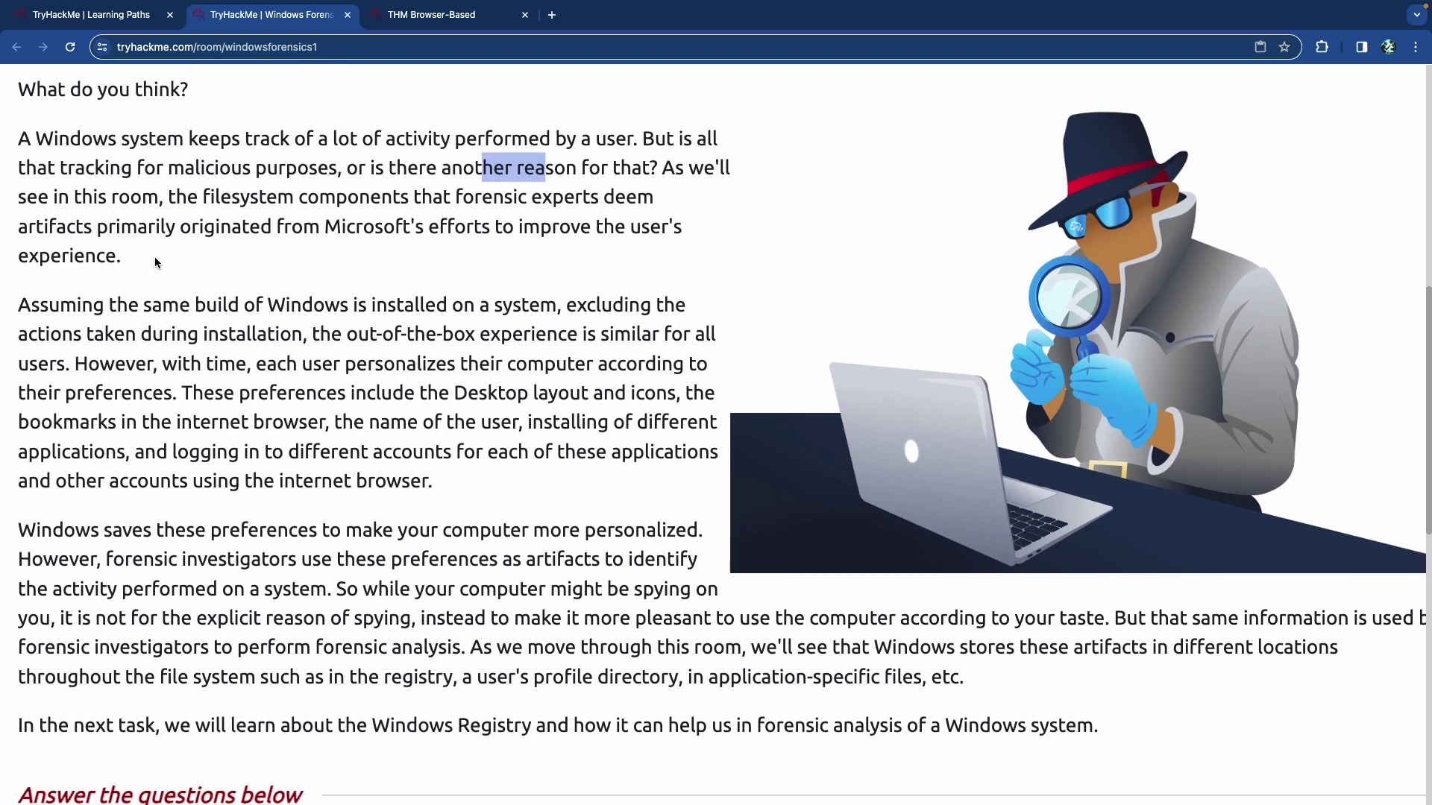
pyautogui.scroll(-2, 156, 262)
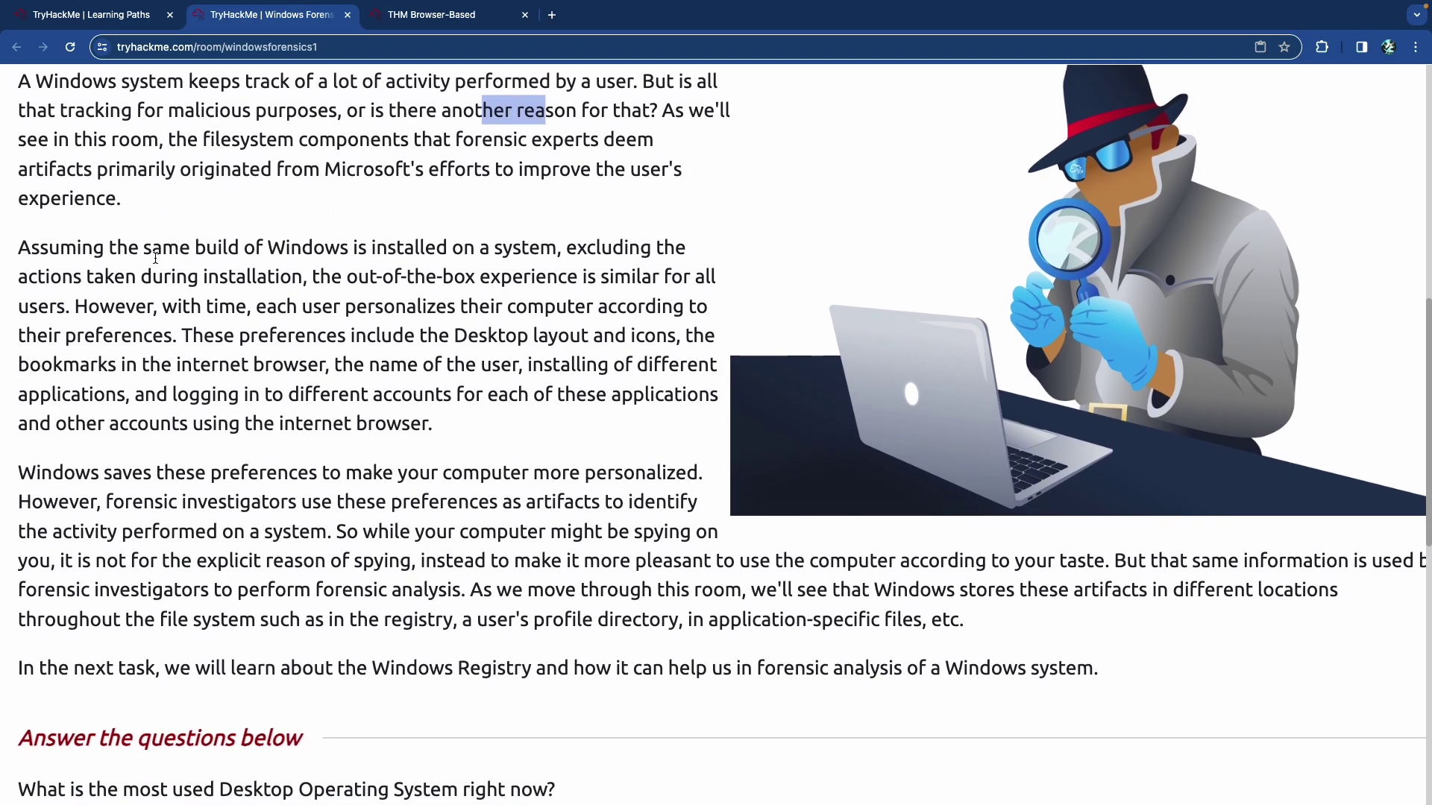
pyautogui.scroll(-1, 156, 258)
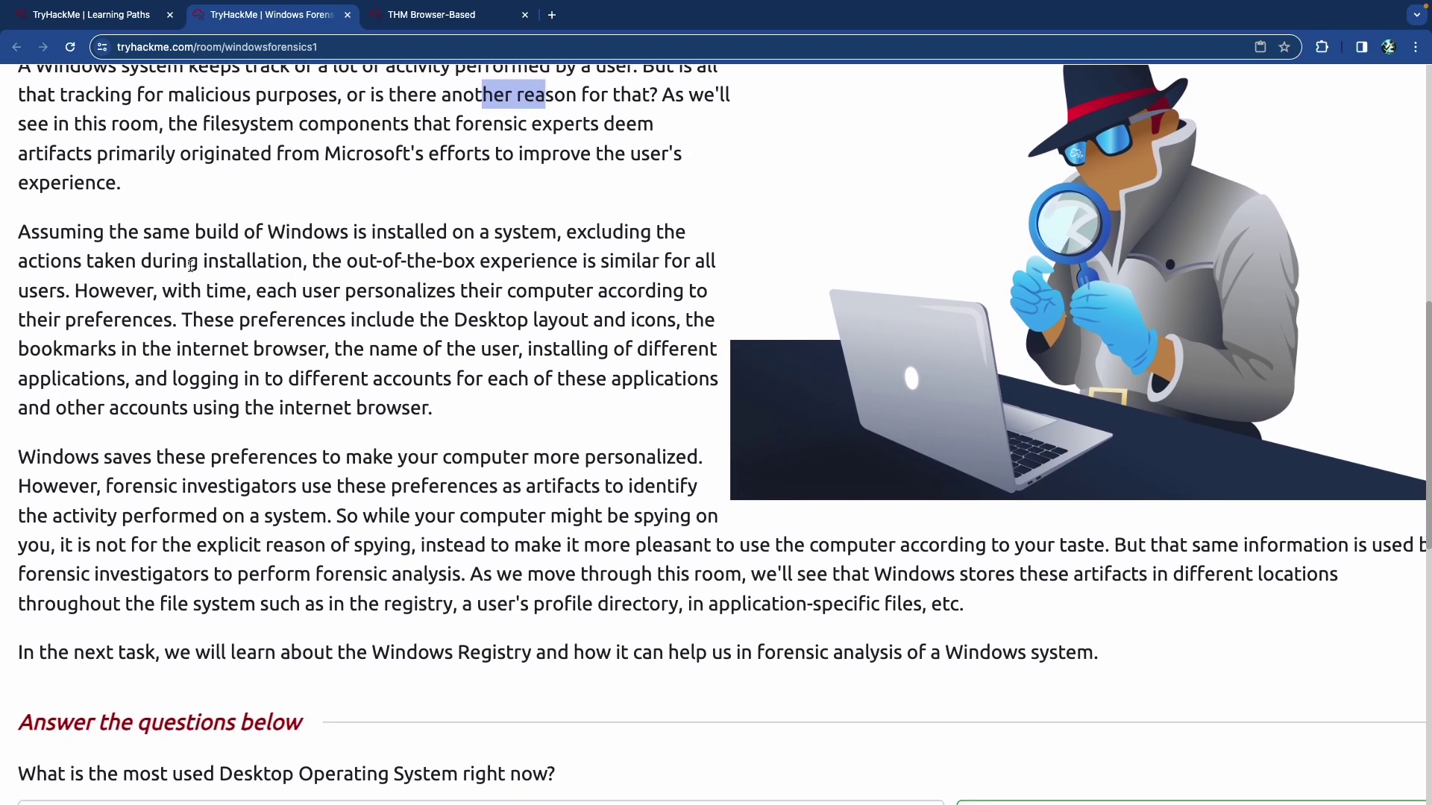
# Highlight in turn the phrases on actions taken during installation and the similar out-of-the-box Windows experience for all users.
pyautogui.scroll(-1, 192, 269)
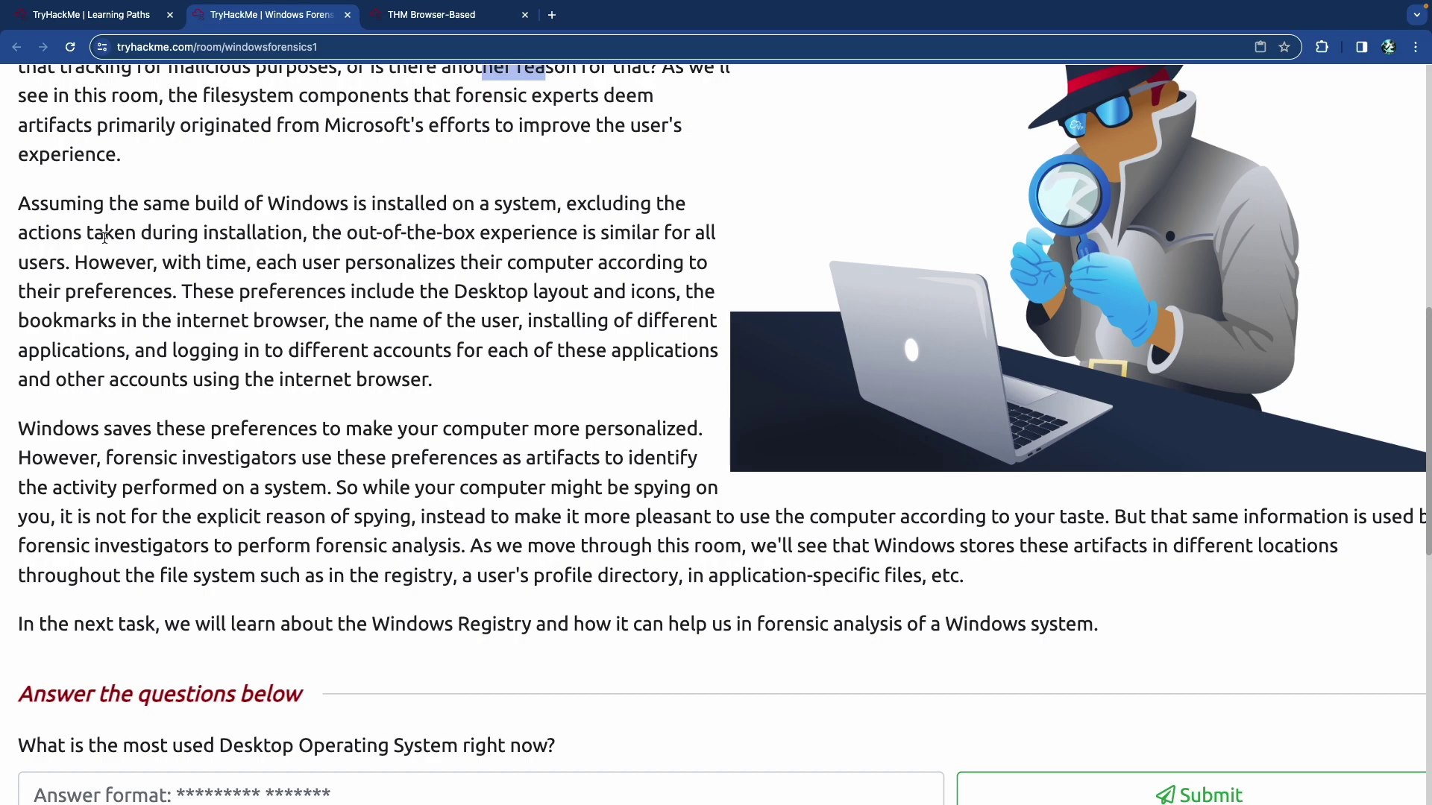
pyautogui.moveTo(97, 237); pyautogui.dragTo(258, 235)
pyautogui.moveTo(383, 236); pyautogui.dragTo(683, 237)
pyautogui.scroll(-1, 158, 267)
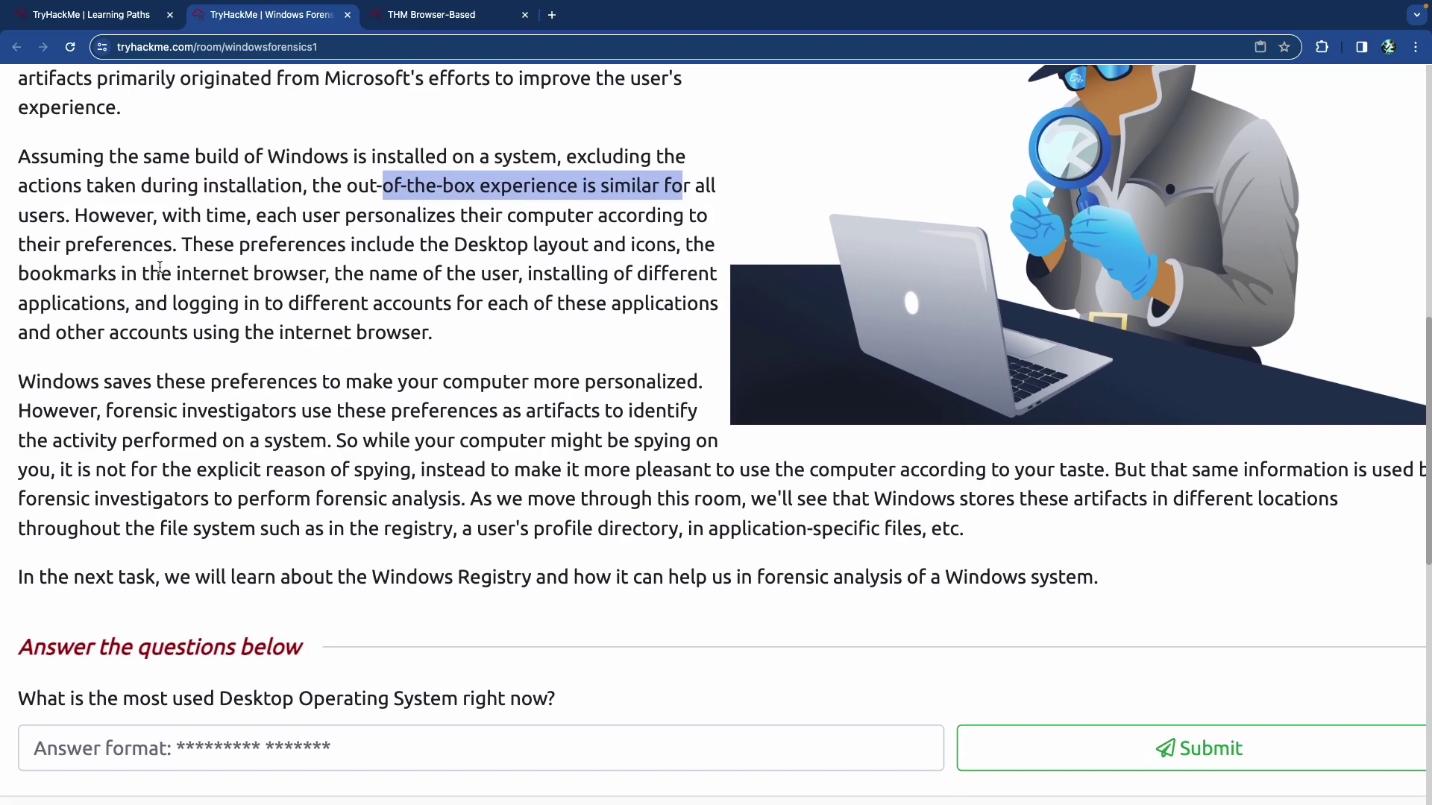
# Read the examples of user personalization, from Desktop layout and bookmarks to installed applications and account logins.
pyautogui.scroll(-1, 179, 266)
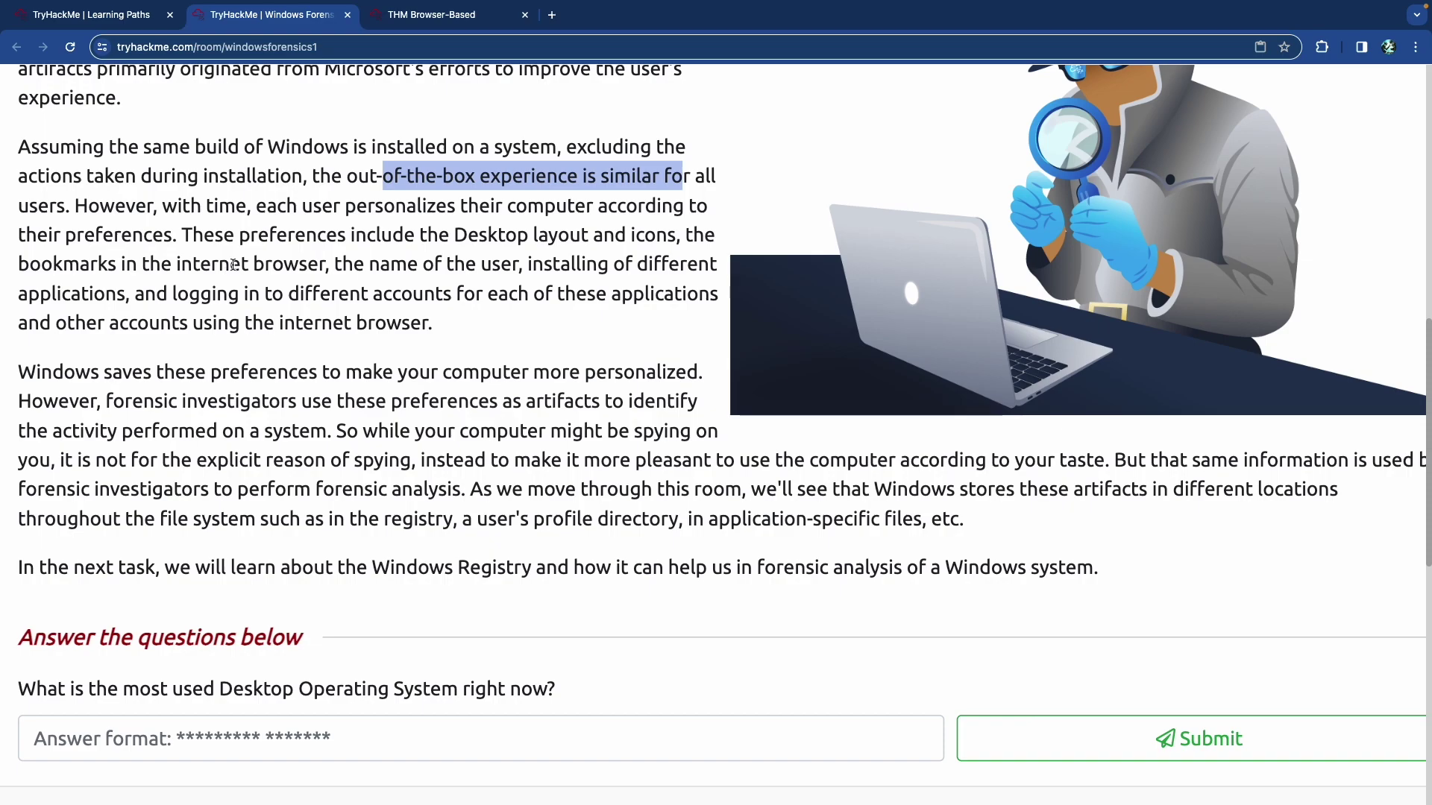
pyautogui.scroll(-1, 246, 266)
pyautogui.scroll(-1, 253, 264)
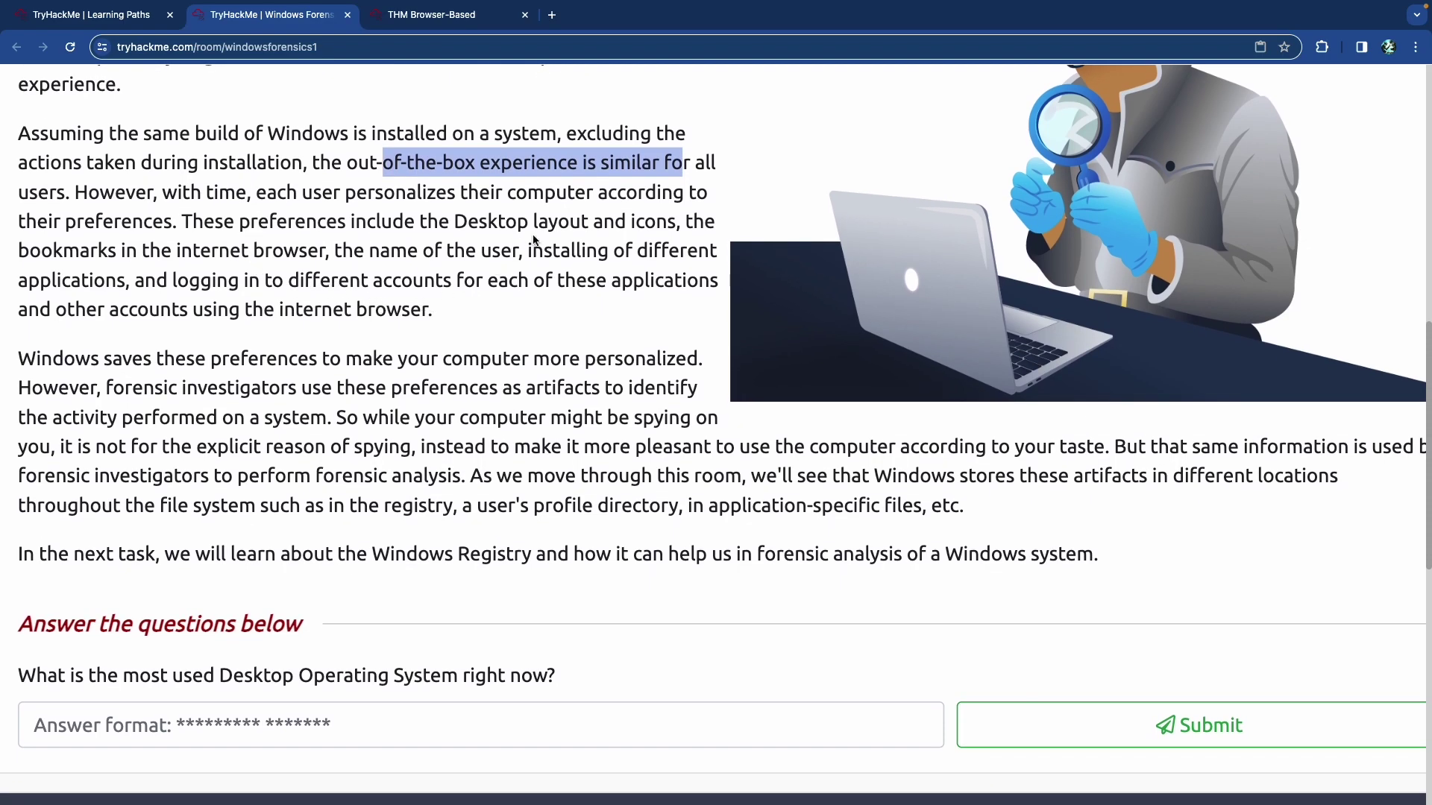
pyautogui.scroll(-1, 403, 268)
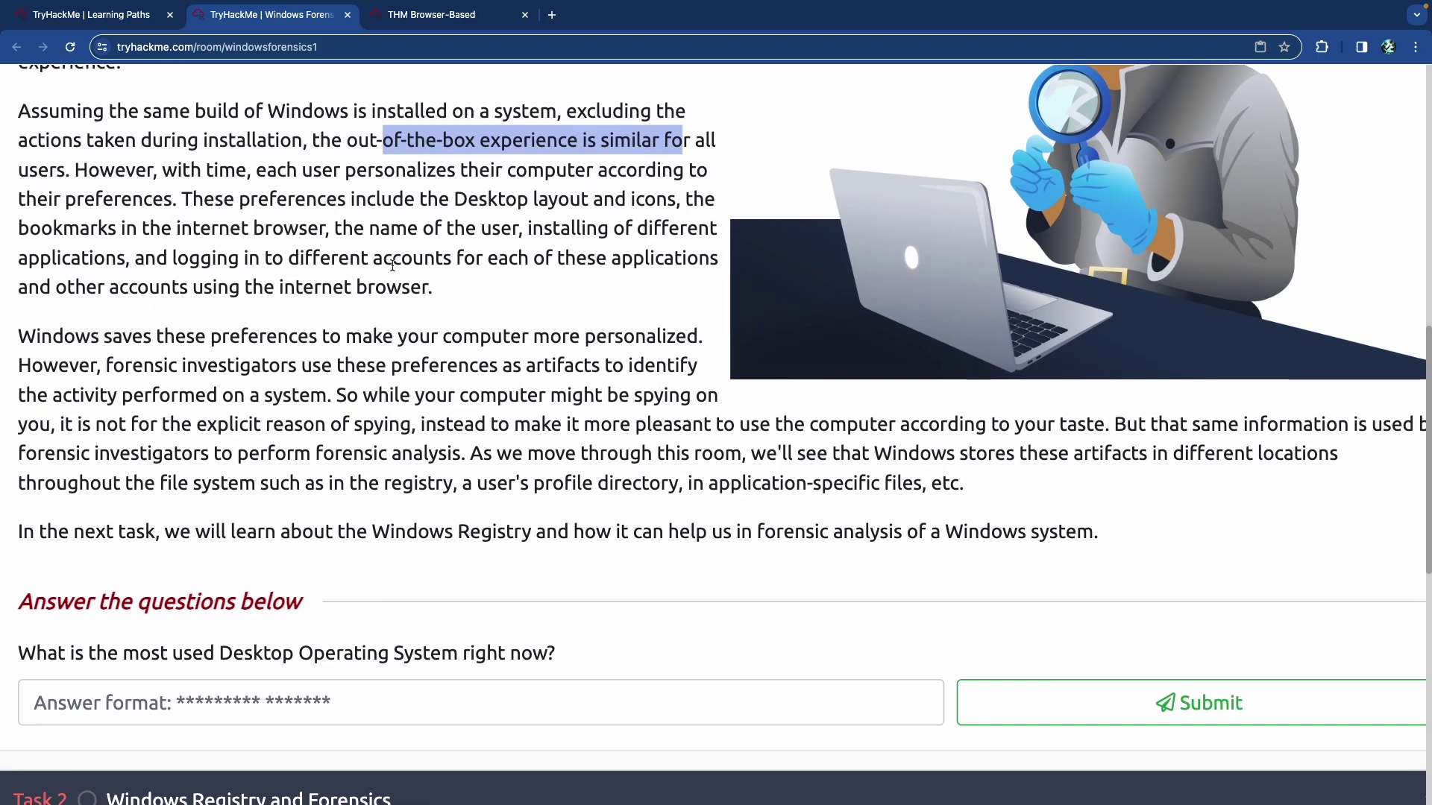
pyautogui.scroll(-1, 477, 267)
# Highlight the sentence on Windows saving preferences to make the computer more personalized.
pyautogui.scroll(-3, 497, 270)
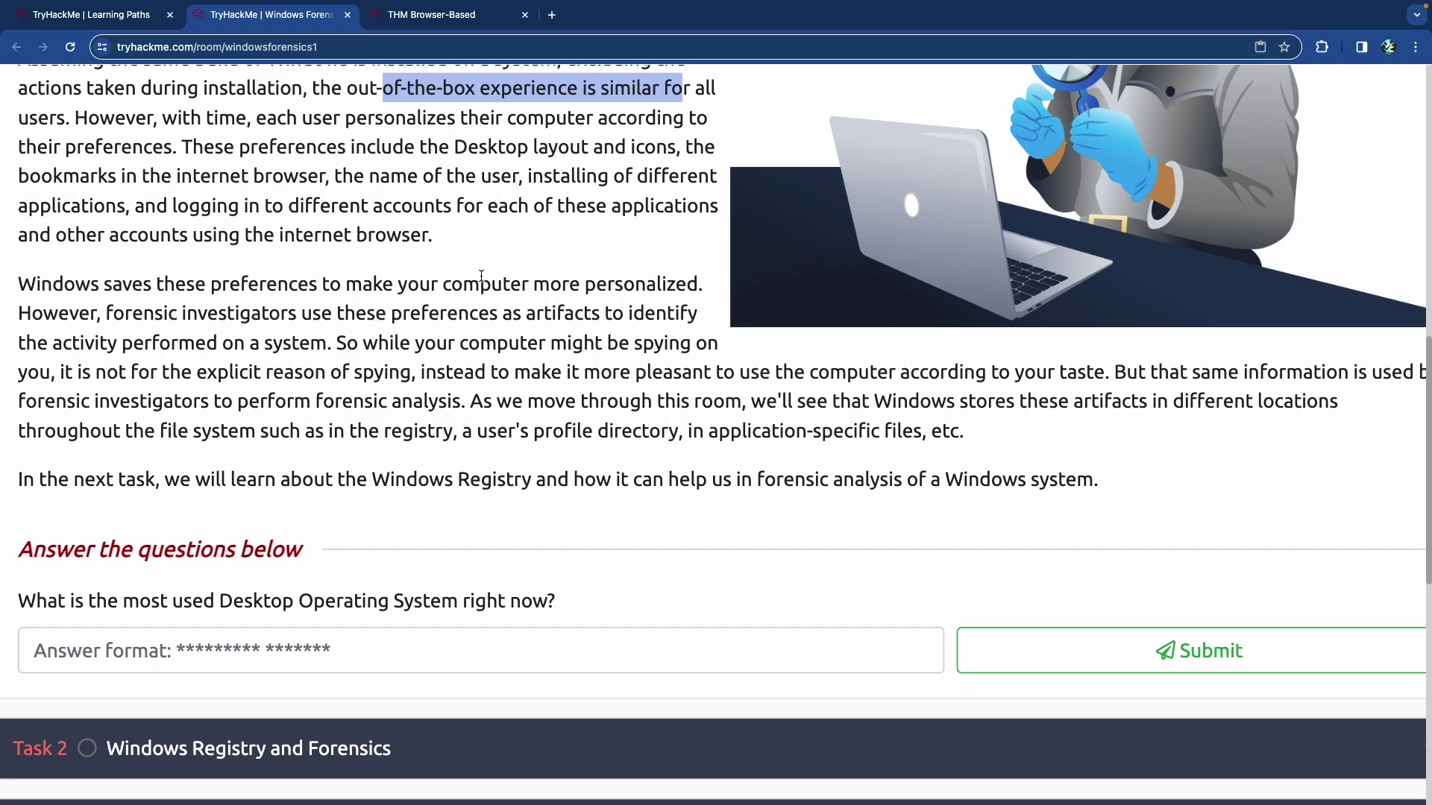
pyautogui.scroll(-3, 457, 291)
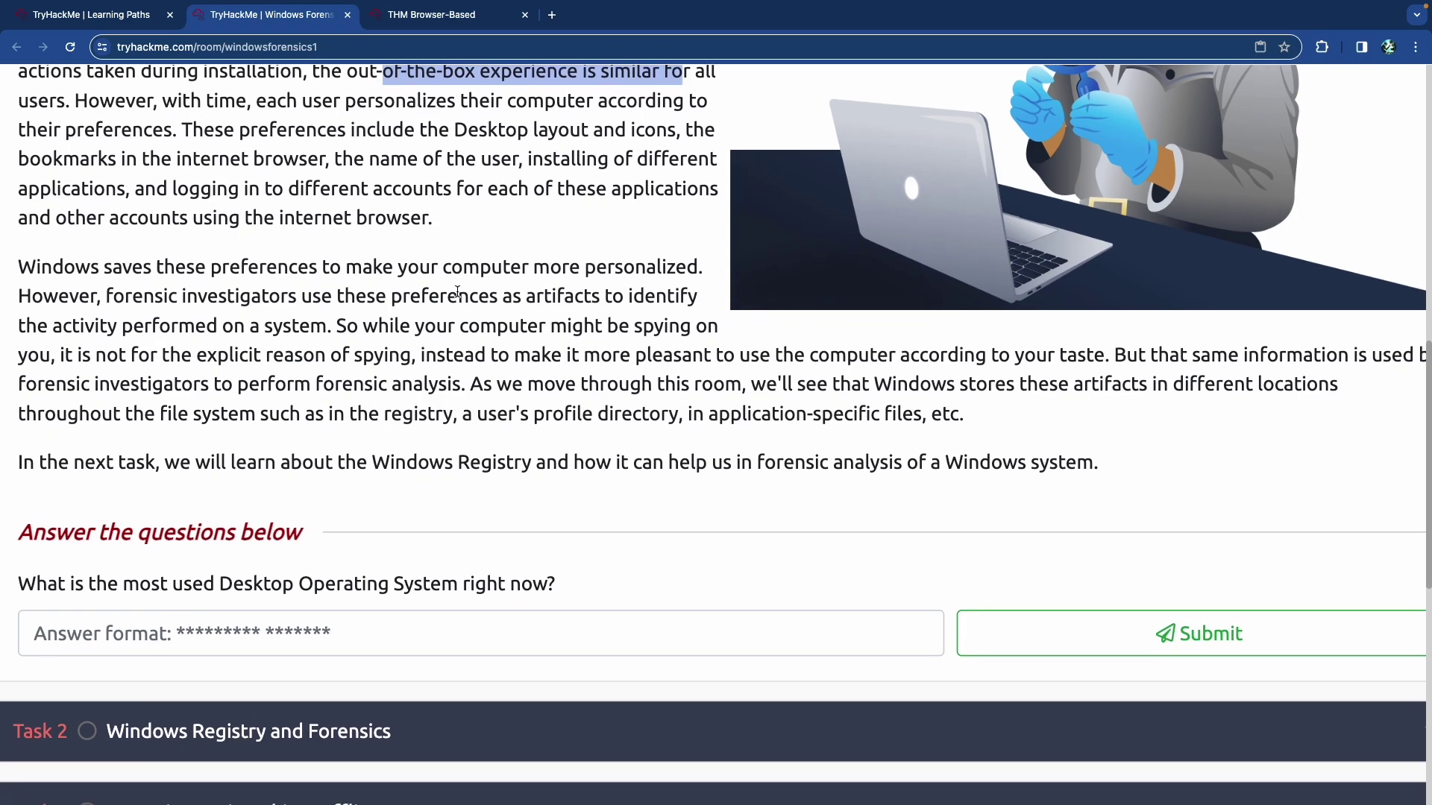
pyautogui.moveTo(121, 240); pyautogui.dragTo(646, 241)
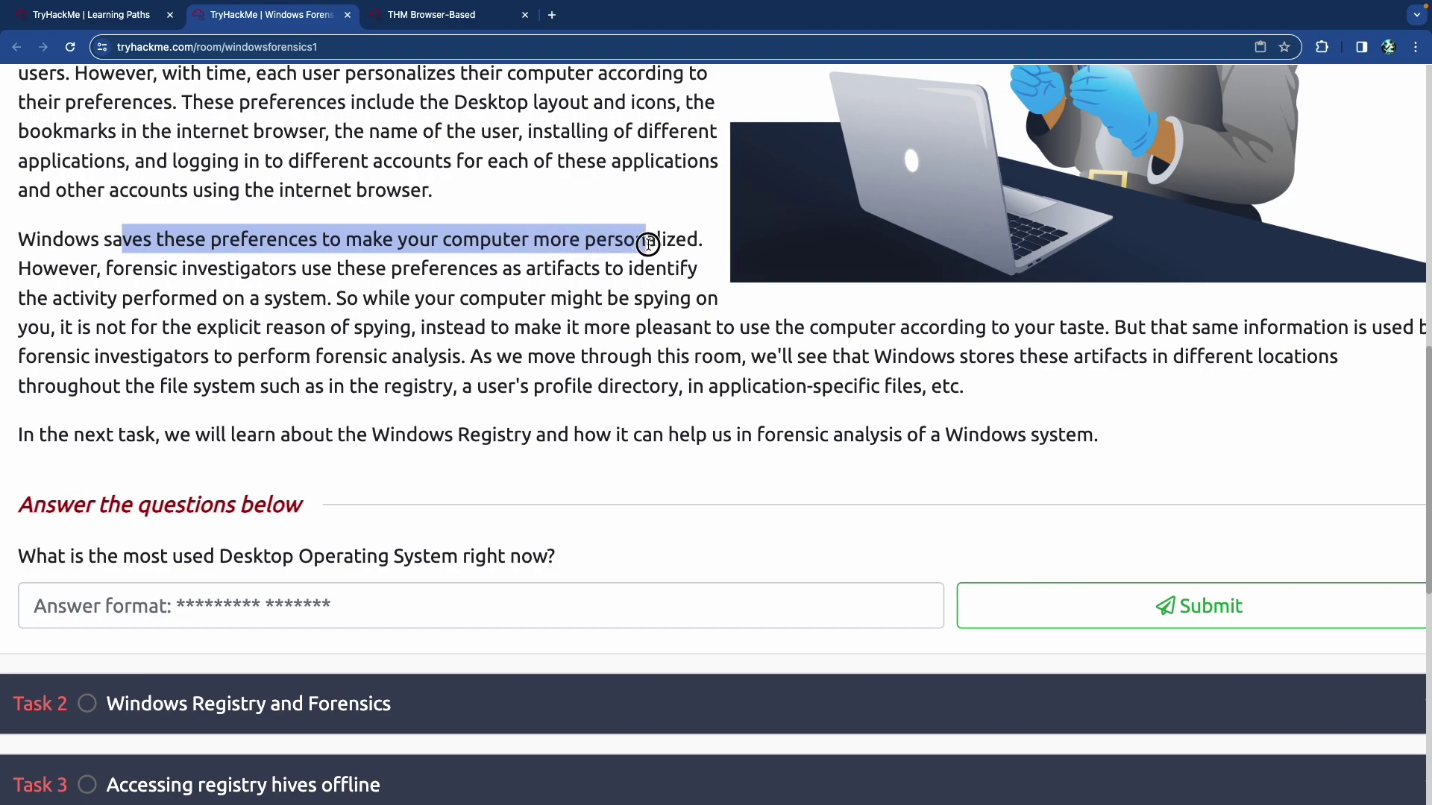
# Highlight in turn the phrases on forensic investigators using preferences as artifacts and on the explicit reason of spying.
pyautogui.moveTo(113, 272); pyautogui.dragTo(656, 269)
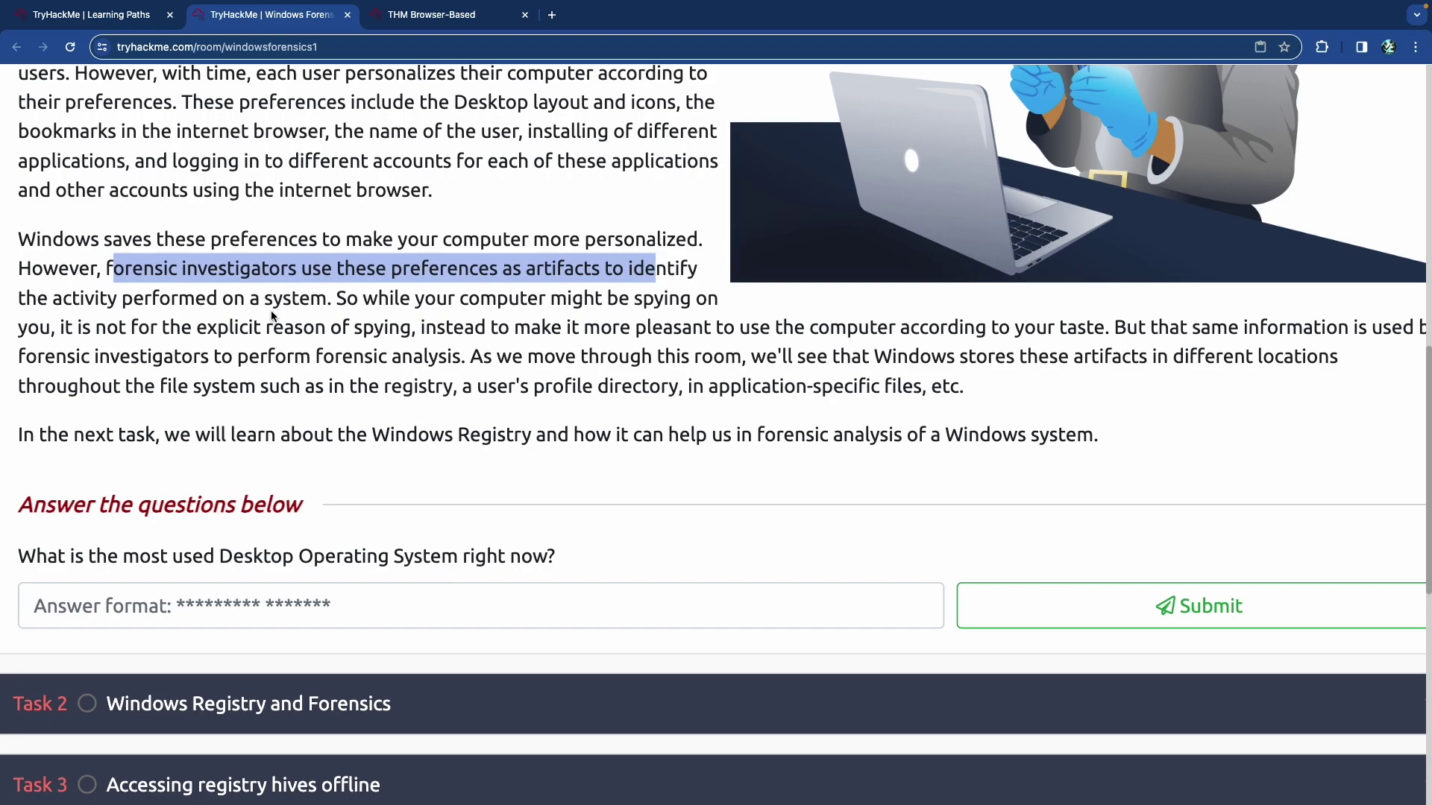
pyautogui.scroll(-1, 277, 312)
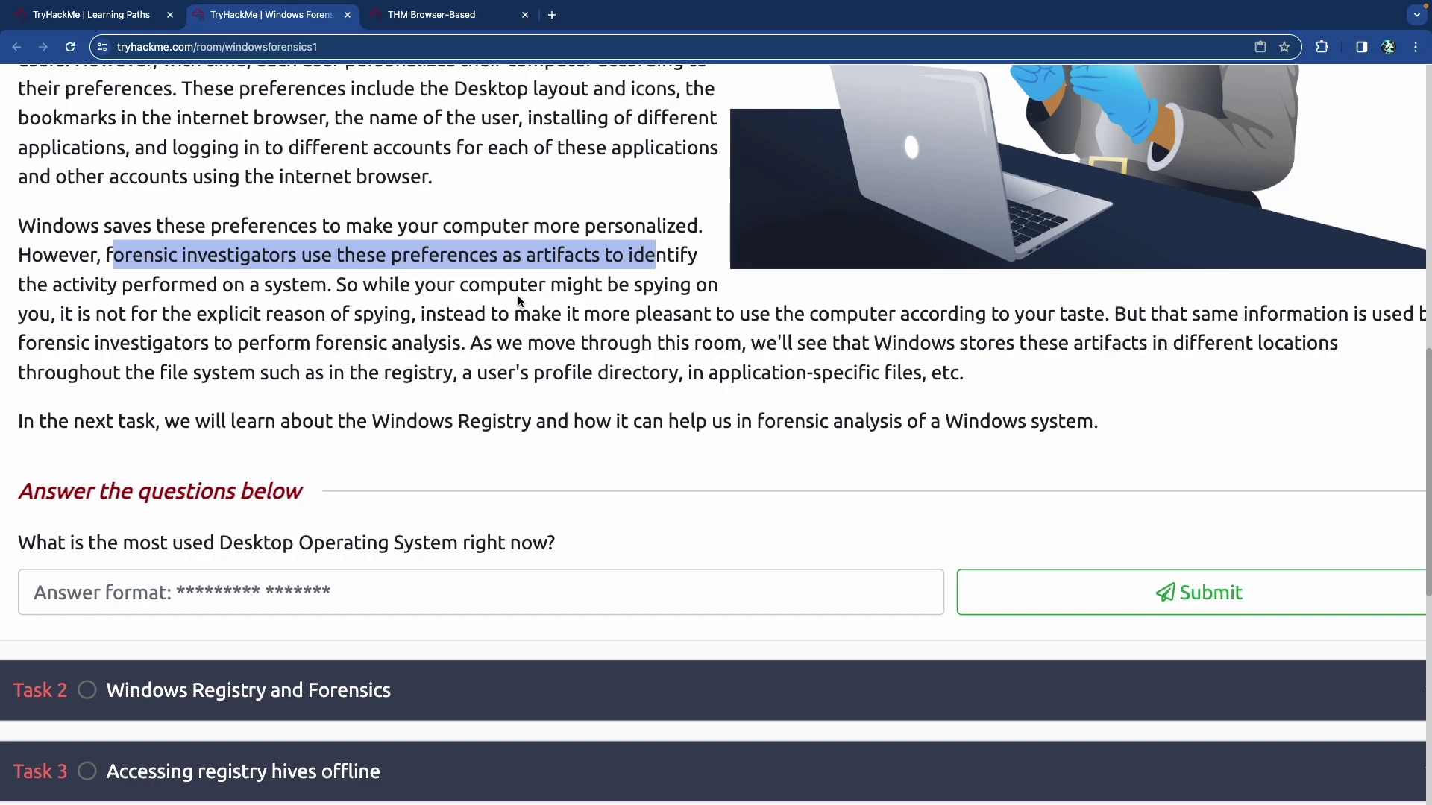
pyautogui.moveTo(254, 317); pyautogui.dragTo(394, 318)
pyautogui.click(407, 318)
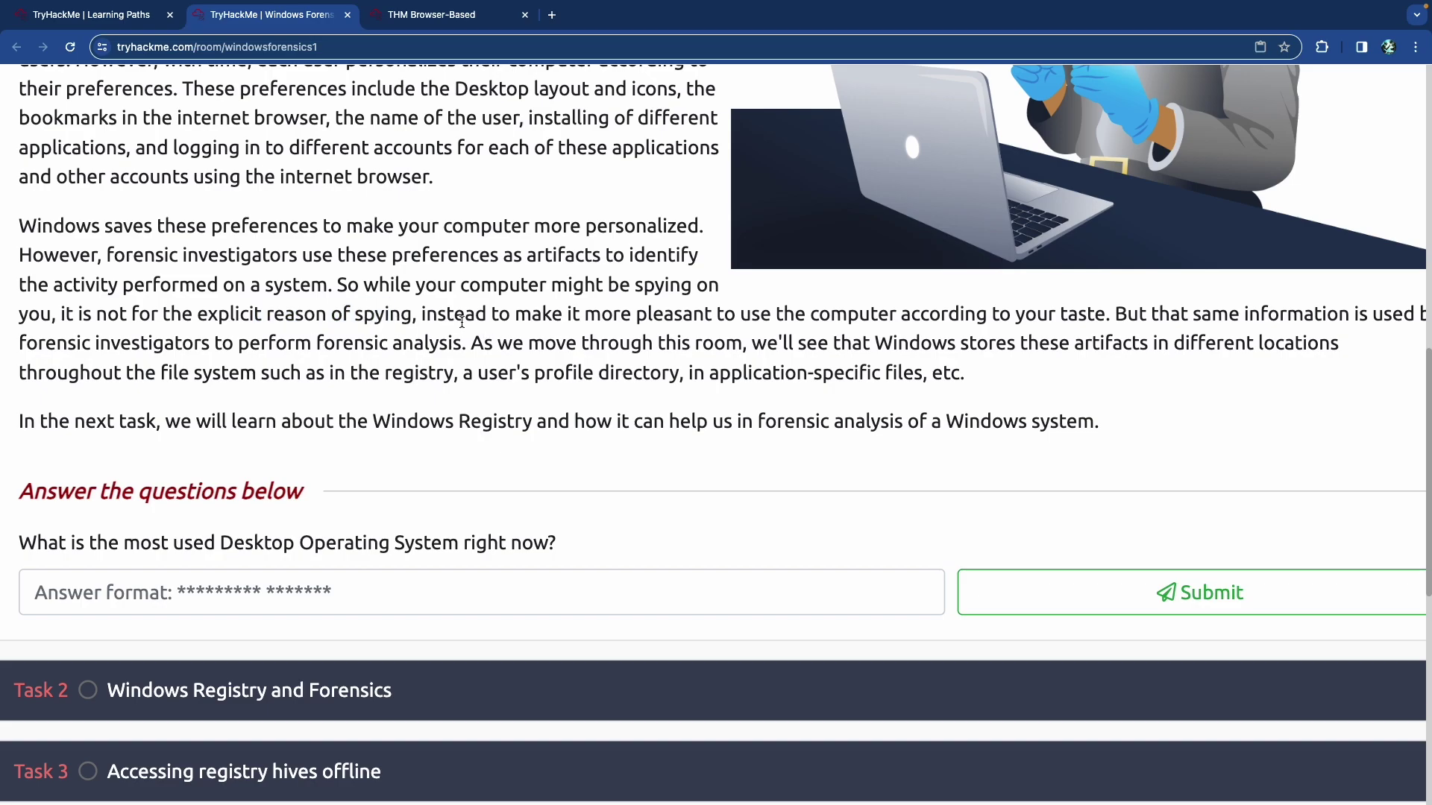
# Highlight the phrase on making the computer more pleasant to use and read where Windows stores these artifacts.
pyautogui.scroll(-1, 462, 322)
pyautogui.moveTo(570, 309); pyautogui.dragTo(978, 311)
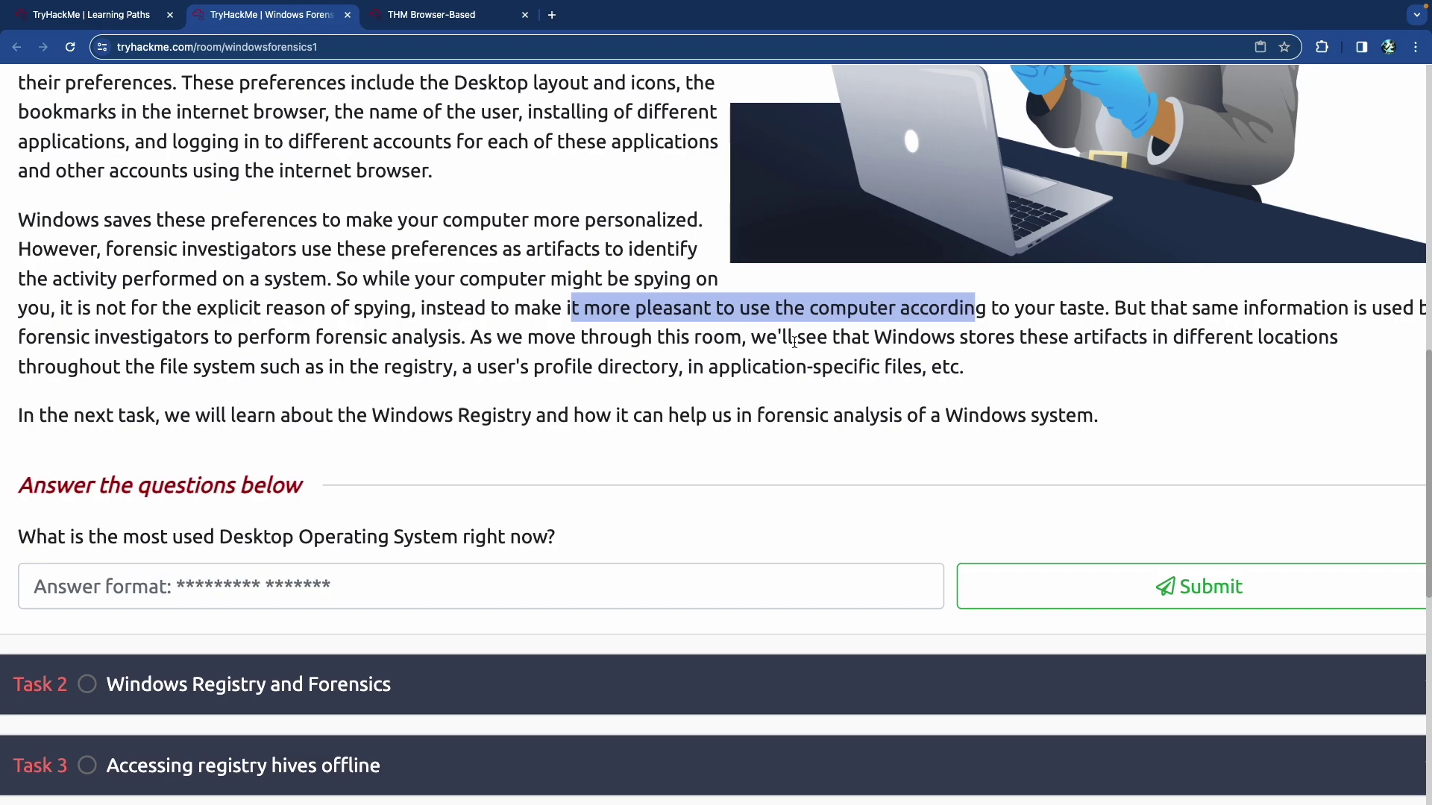
pyautogui.hscroll(2, 730, 340)
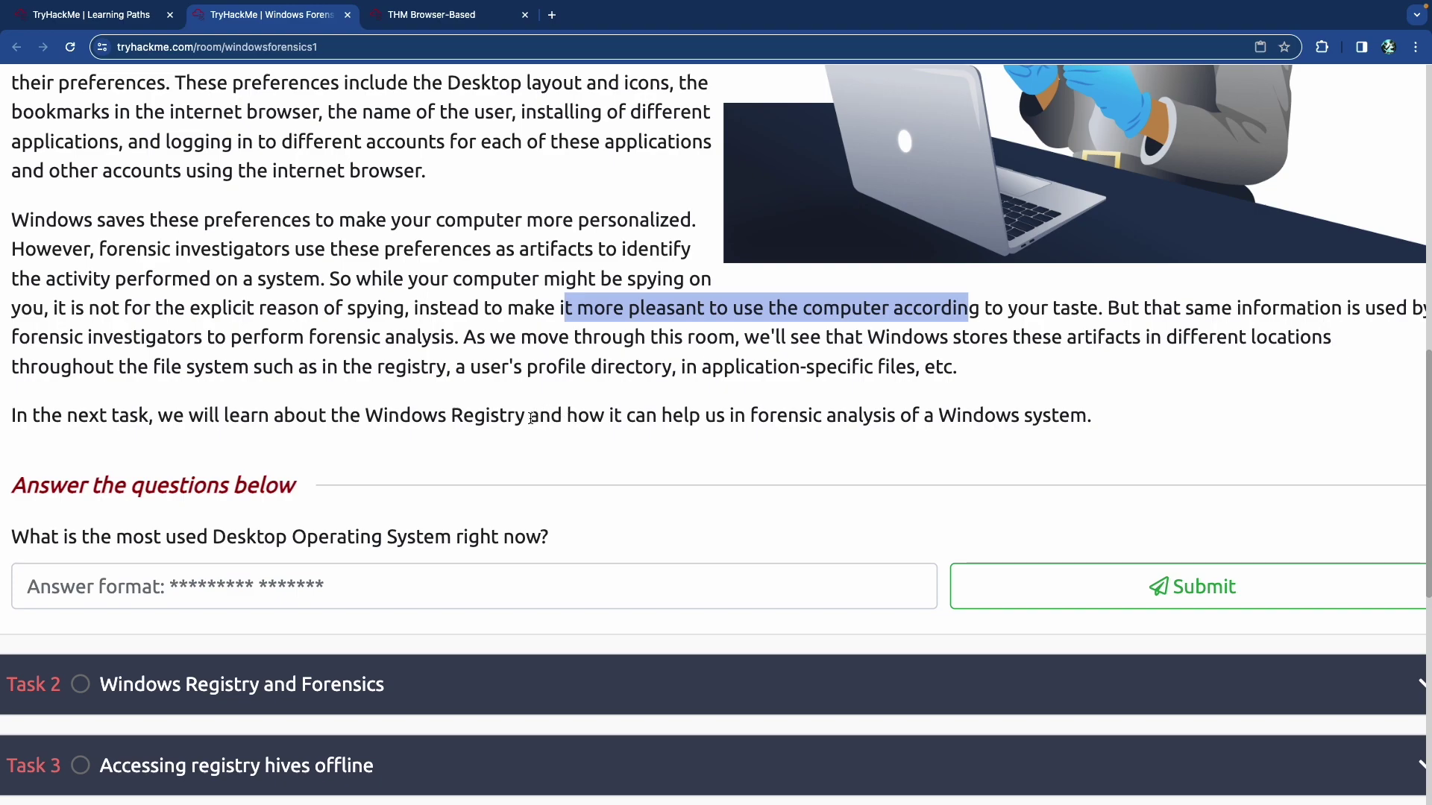
pyautogui.click(530, 492)
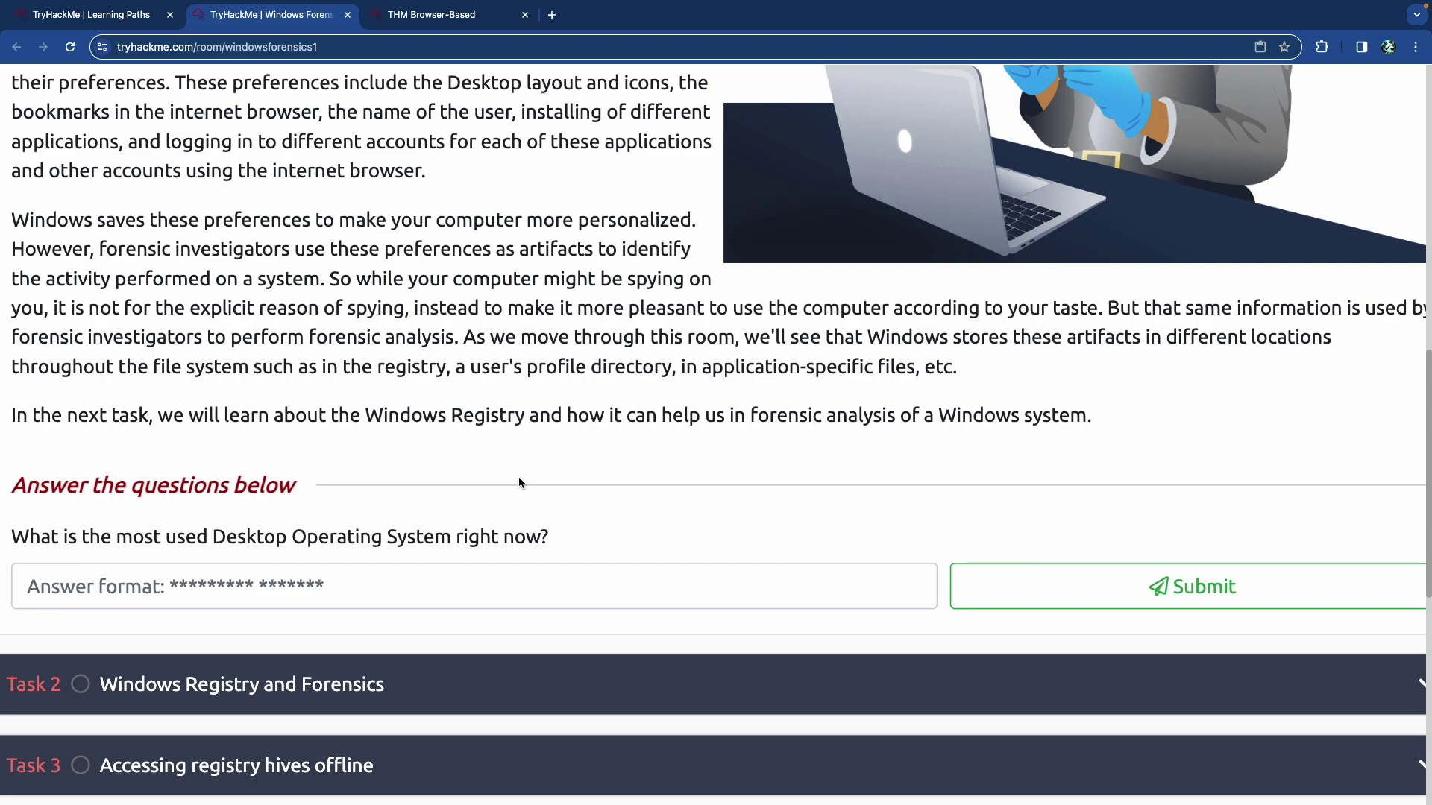
# Answer the Task 1 question on the most used Desktop Operating System with "Microsoft Windows" and submit it.
pyautogui.scroll(-1, 519, 483)
pyautogui.scroll(-1, 519, 482)
pyautogui.moveTo(149, 496); pyautogui.dragTo(384, 498)
pyautogui.click(395, 544)
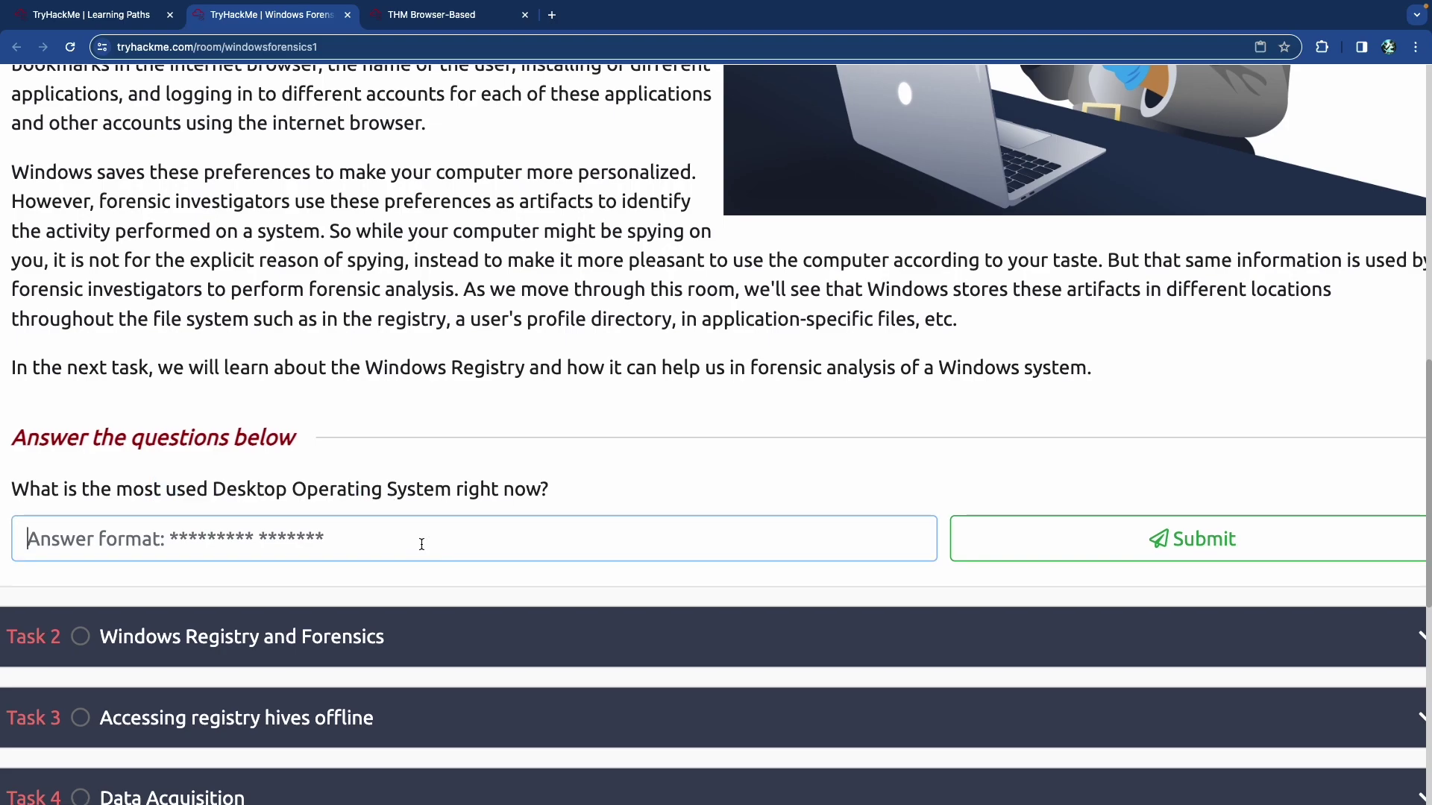
pyautogui.write('Microsoft Windo')
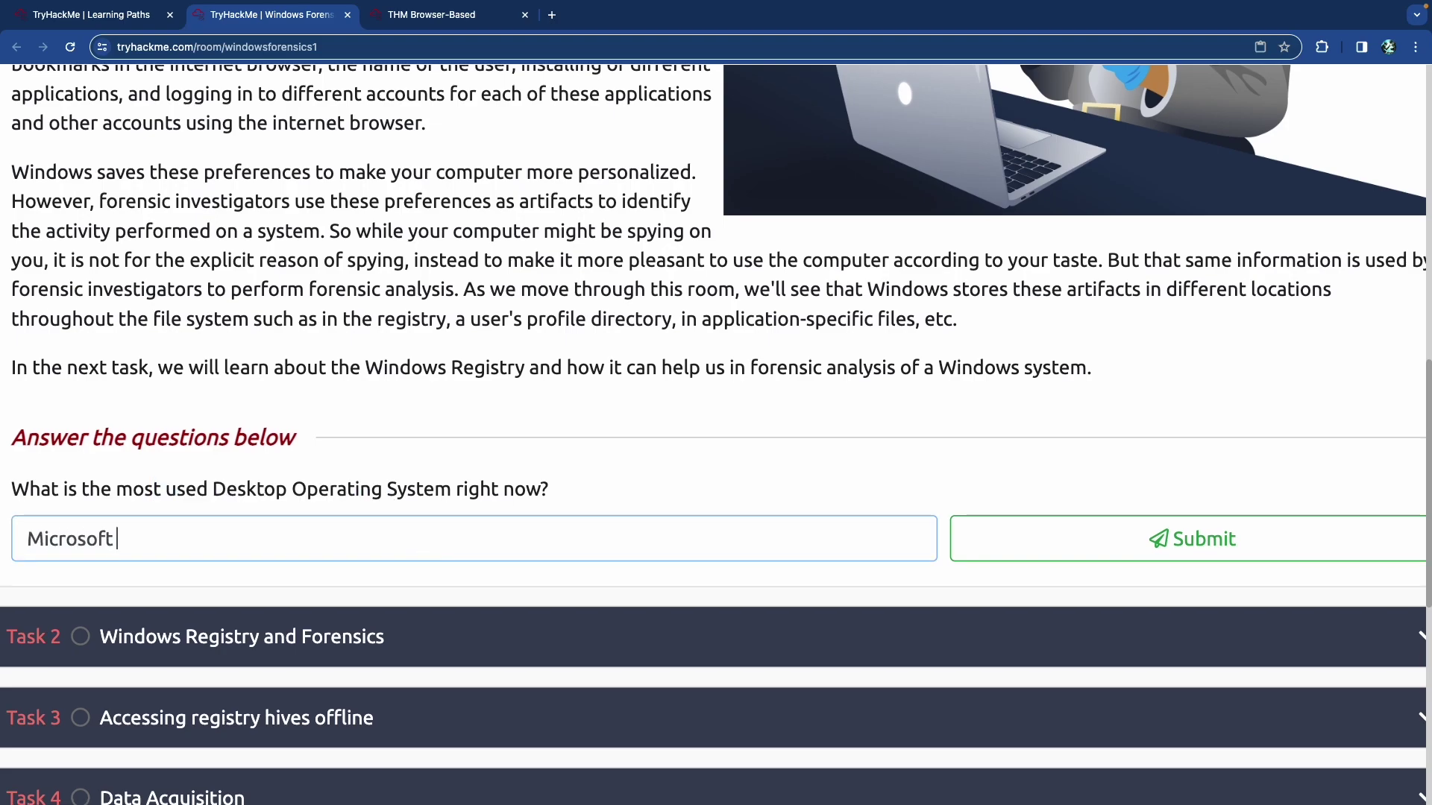
pyautogui.write('ws')
pyautogui.press('Return')
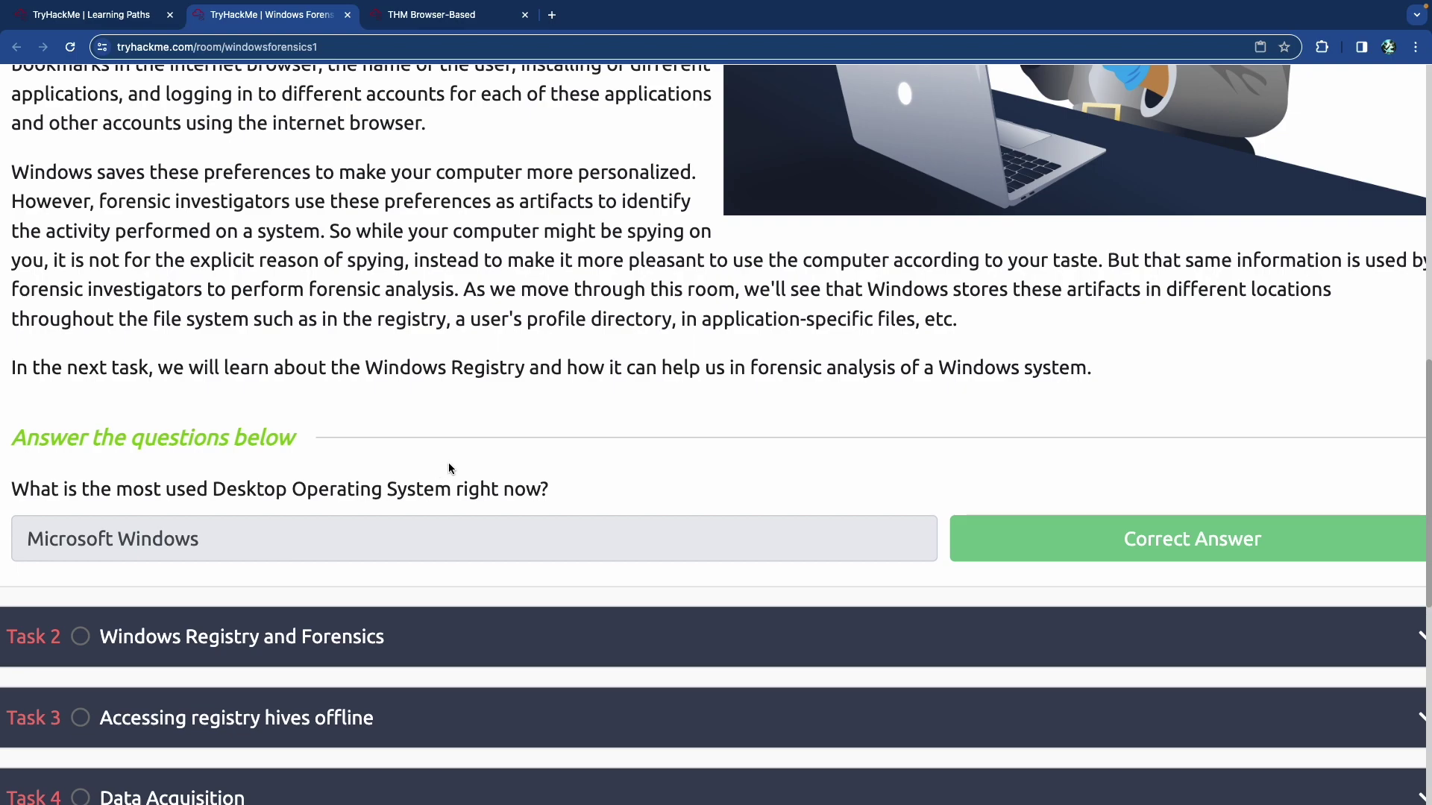
# Collapse Task 1 and expand Task 2, Windows Registry and Forensics.
pyautogui.hotkey('ctrl', '-')
pyautogui.hotkey('ctrl', '-')
pyautogui.hotkey('ctrl', '-')
pyautogui.scroll(10, 501, 475)
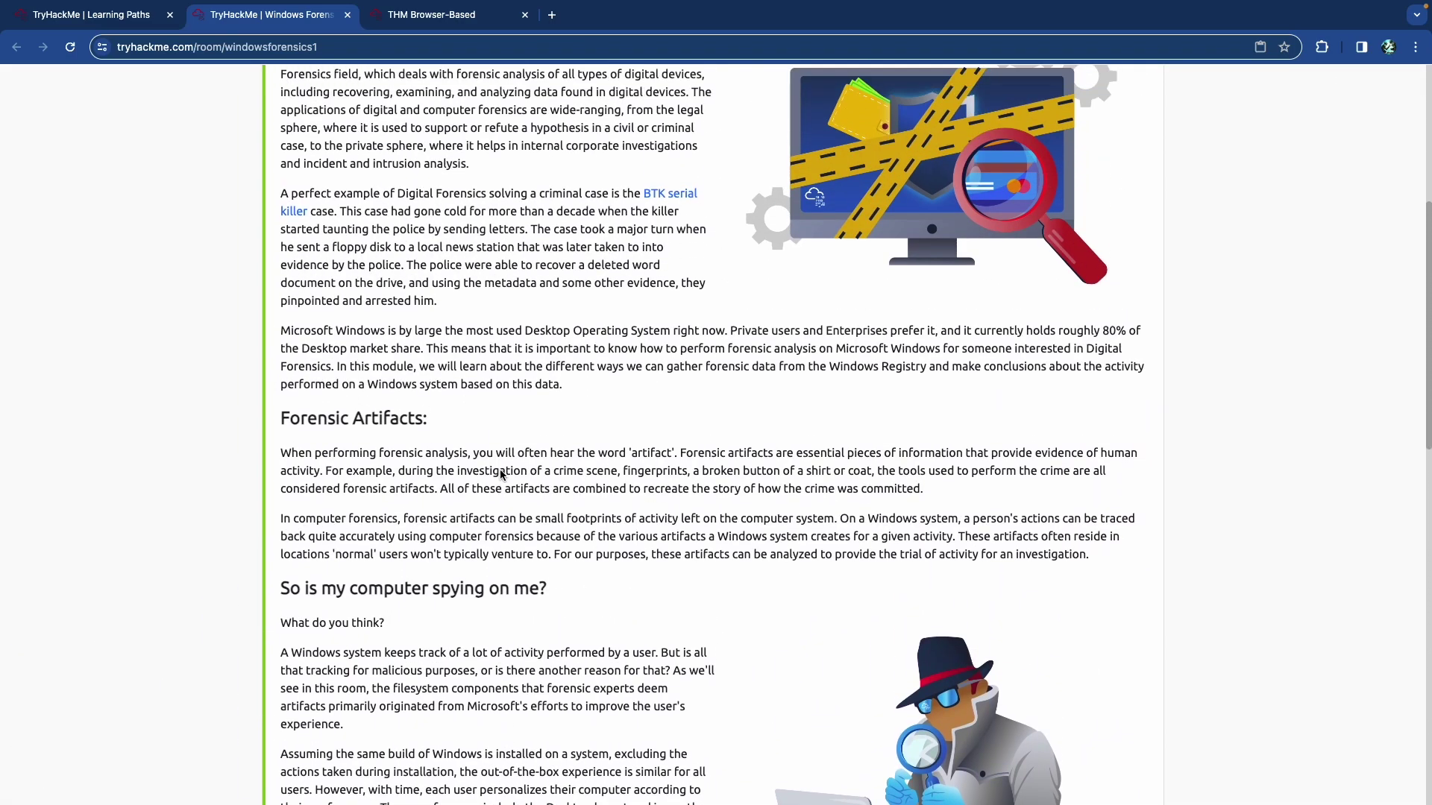
pyautogui.scroll(10, 501, 475)
pyautogui.click(531, 352)
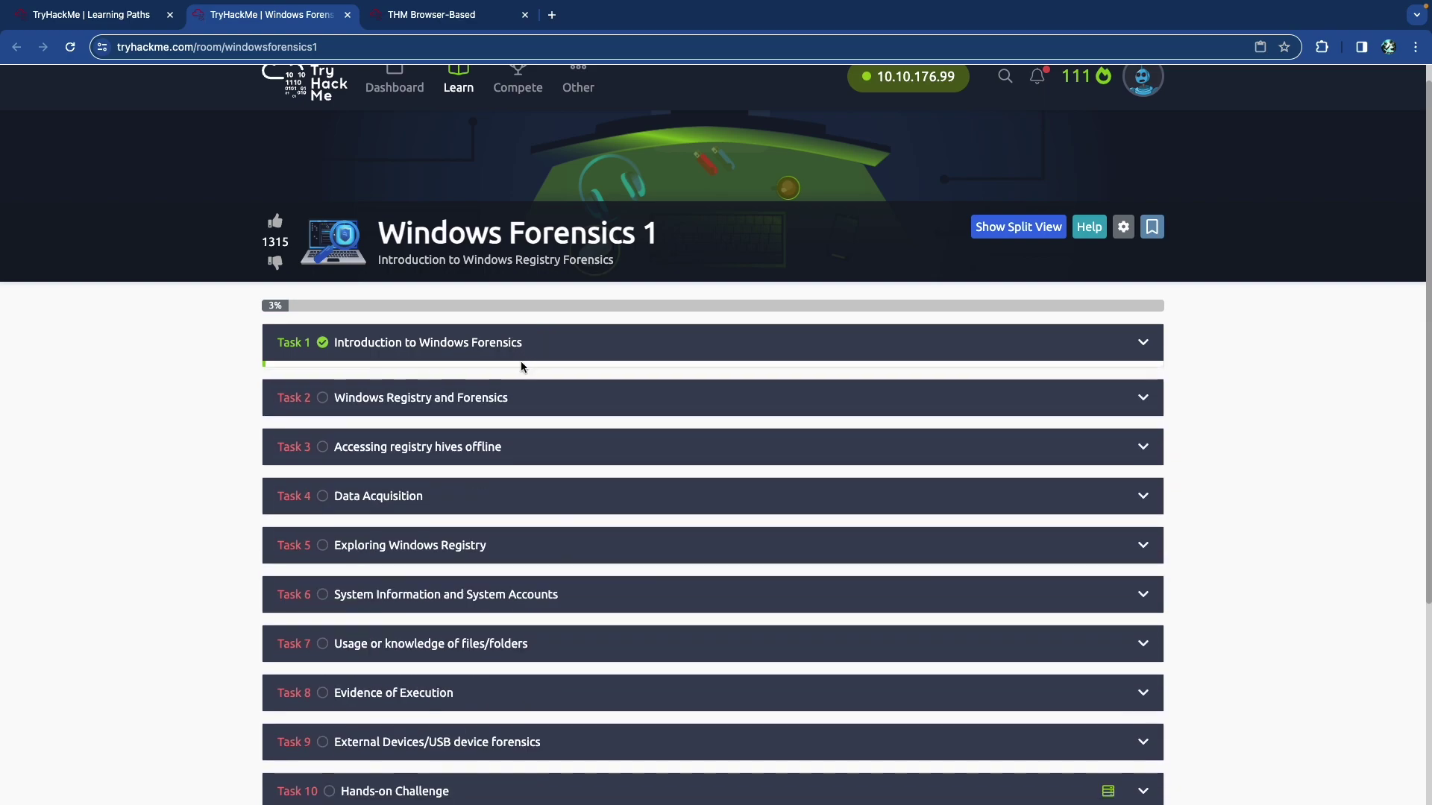
pyautogui.scroll(-1, 524, 365)
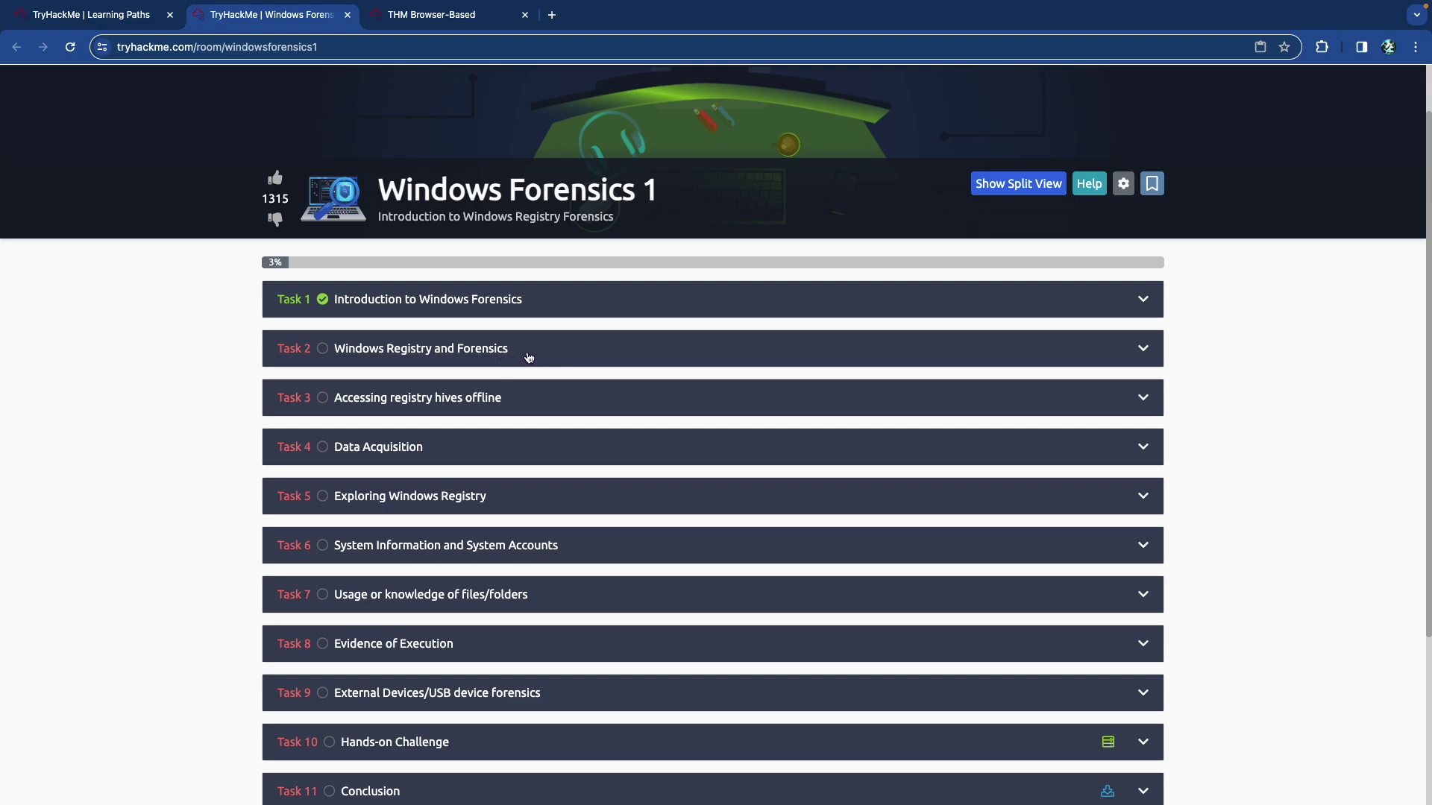
pyautogui.click(532, 358)
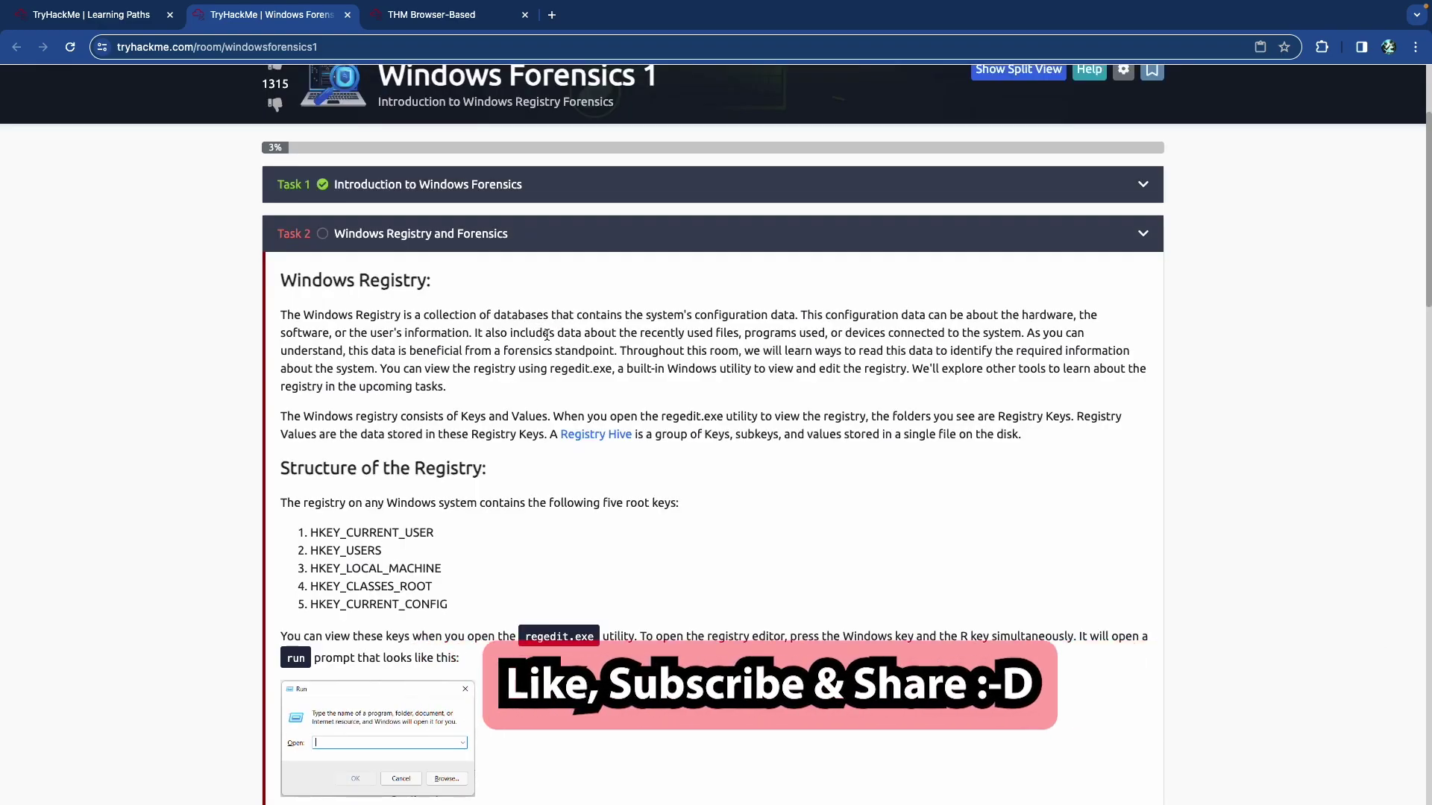
# Read the Windows Registry introduction and highlight the five root keys in turn, returning to HKEY_LOCAL_MACHINE.
pyautogui.scroll(5, 540, 345)
pyautogui.scroll(-3, 546, 339)
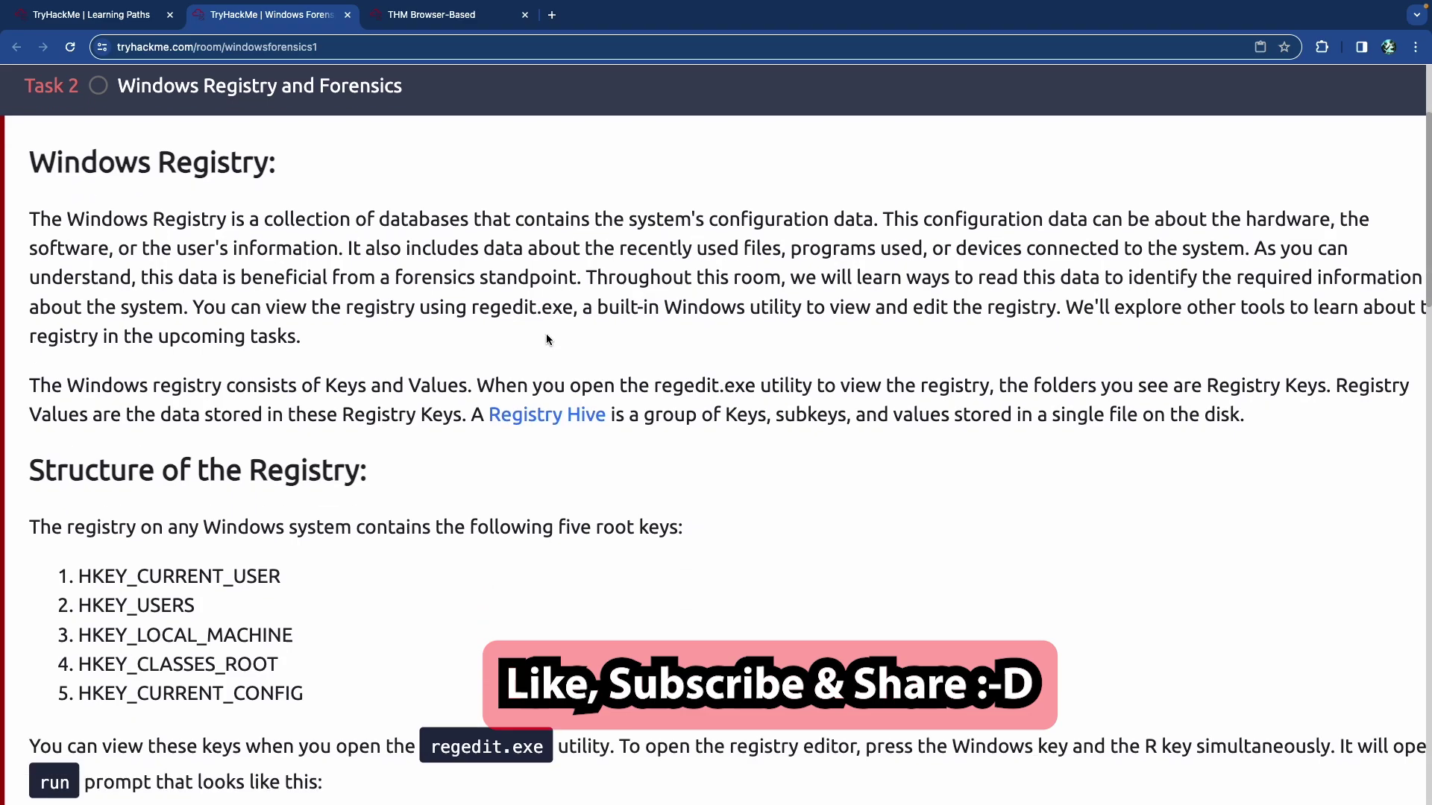
pyautogui.scroll(-2, 525, 345)
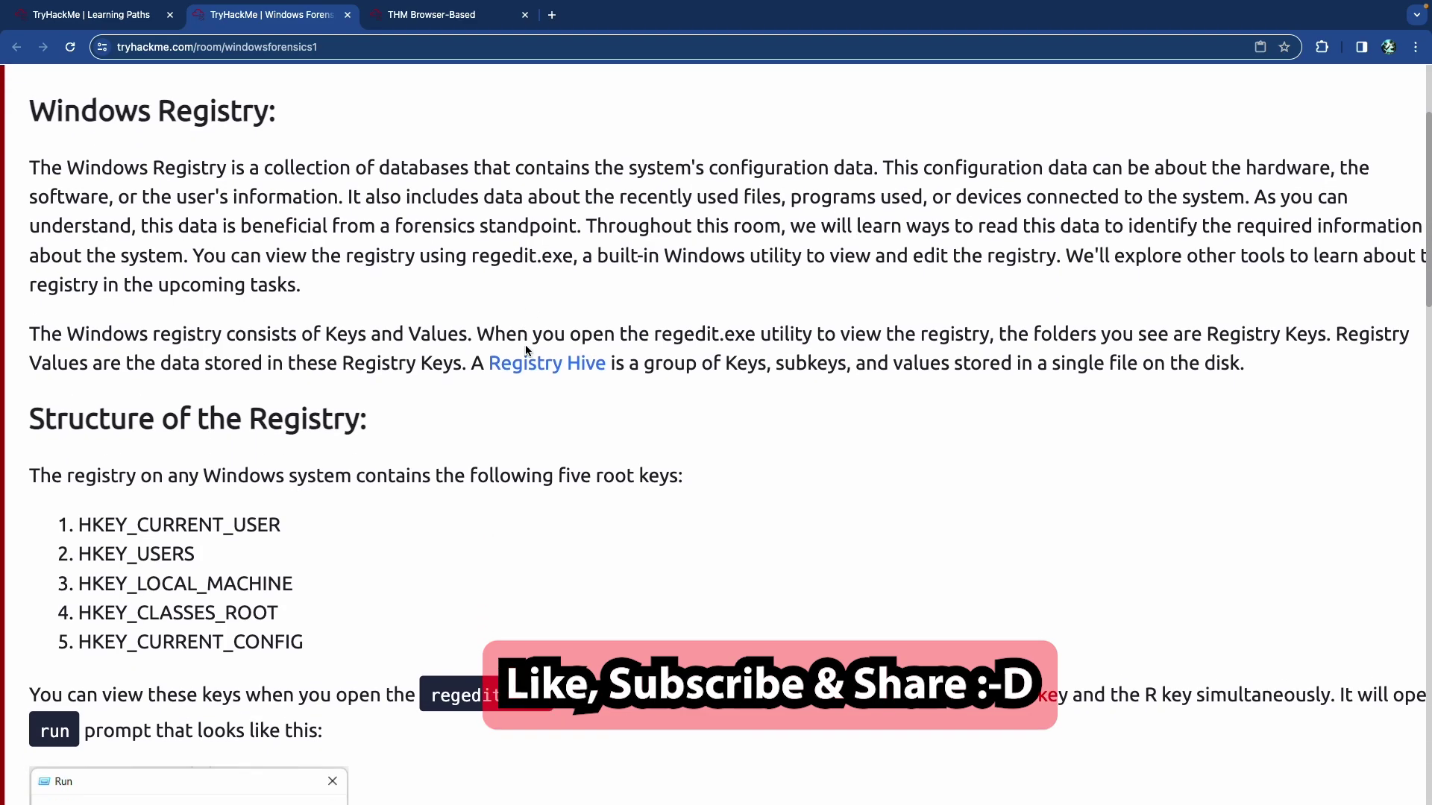
pyautogui.scroll(-1, 525, 350)
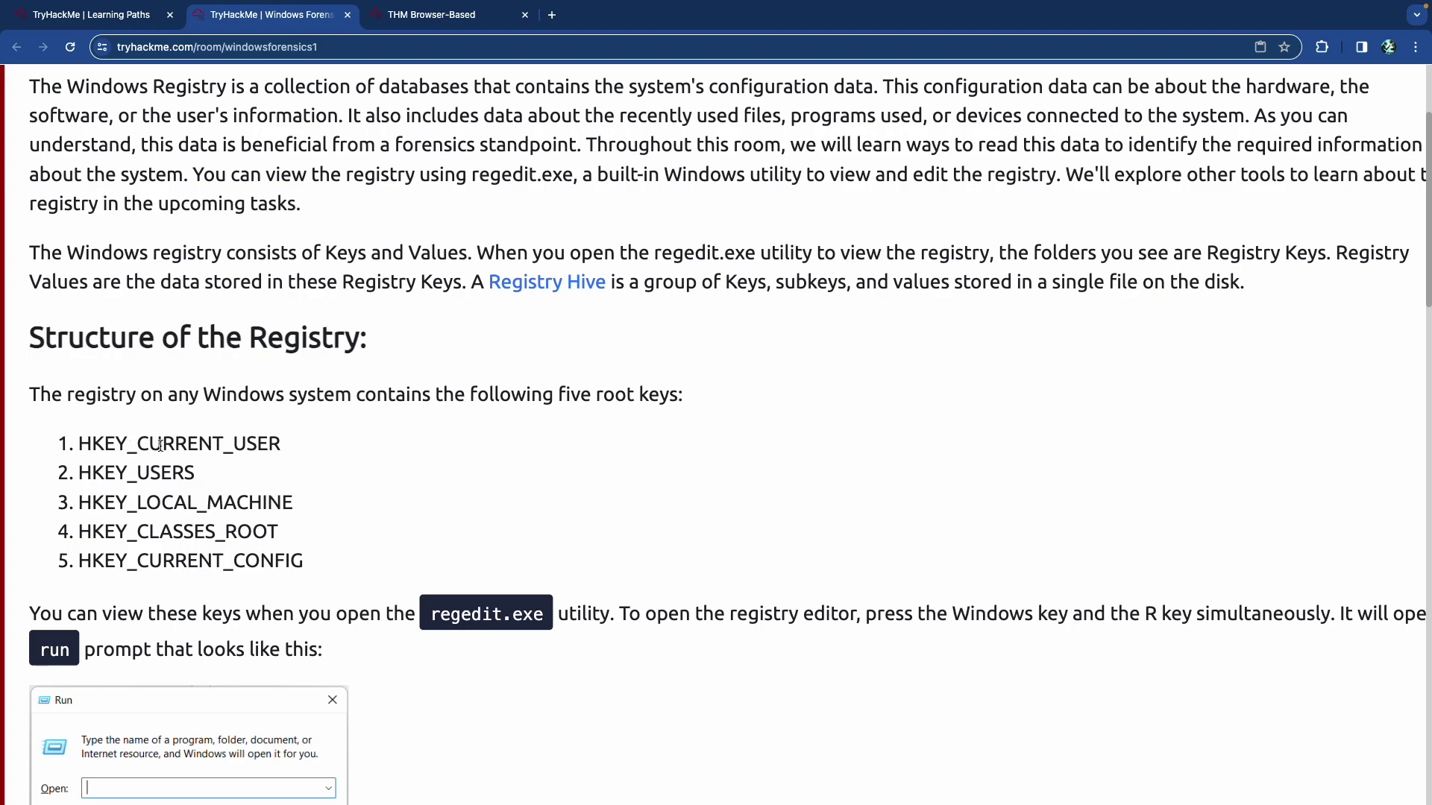
pyautogui.moveTo(161, 444); pyautogui.dragTo(257, 445)
pyautogui.moveTo(166, 470); pyautogui.dragTo(259, 502)
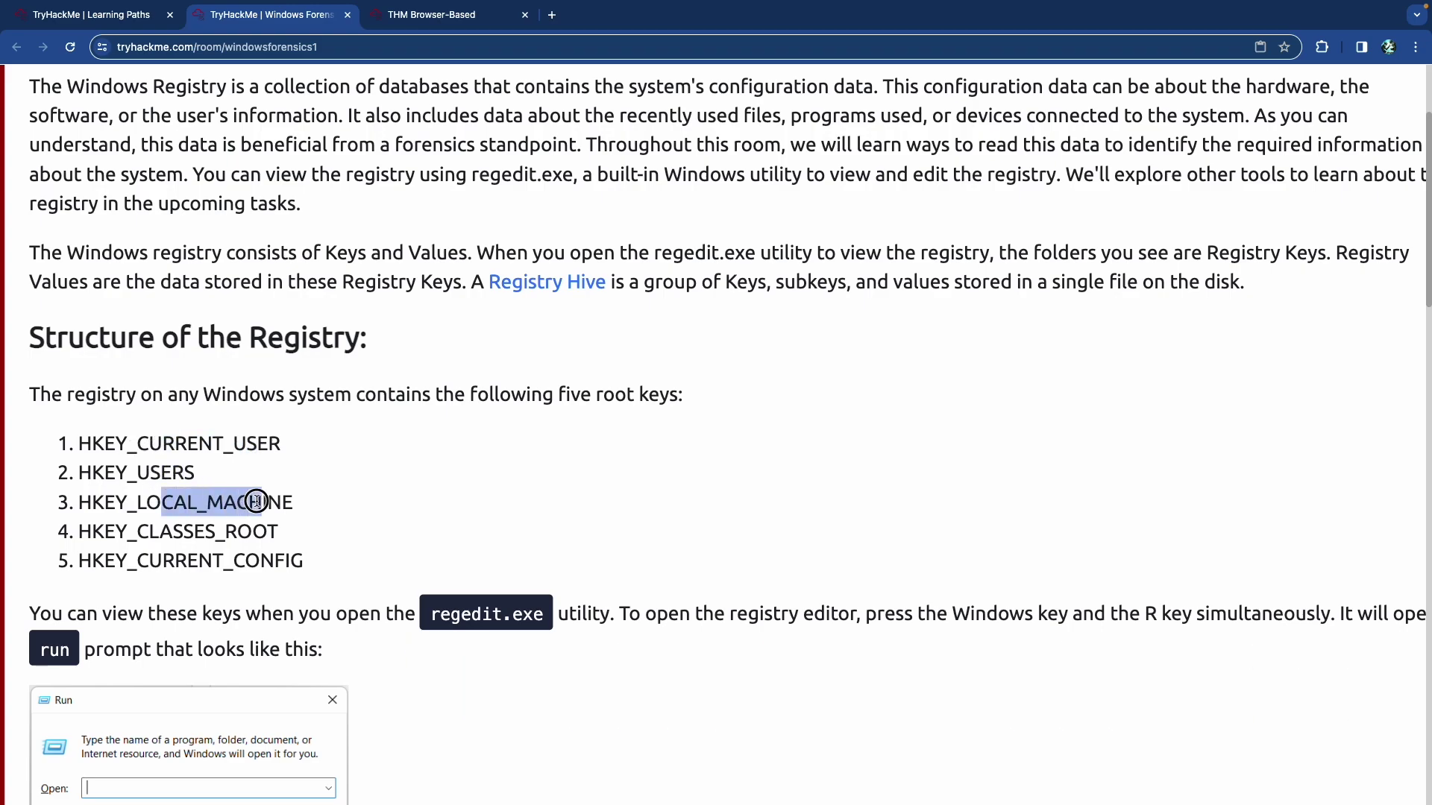
pyautogui.moveTo(172, 531); pyautogui.dragTo(278, 566)
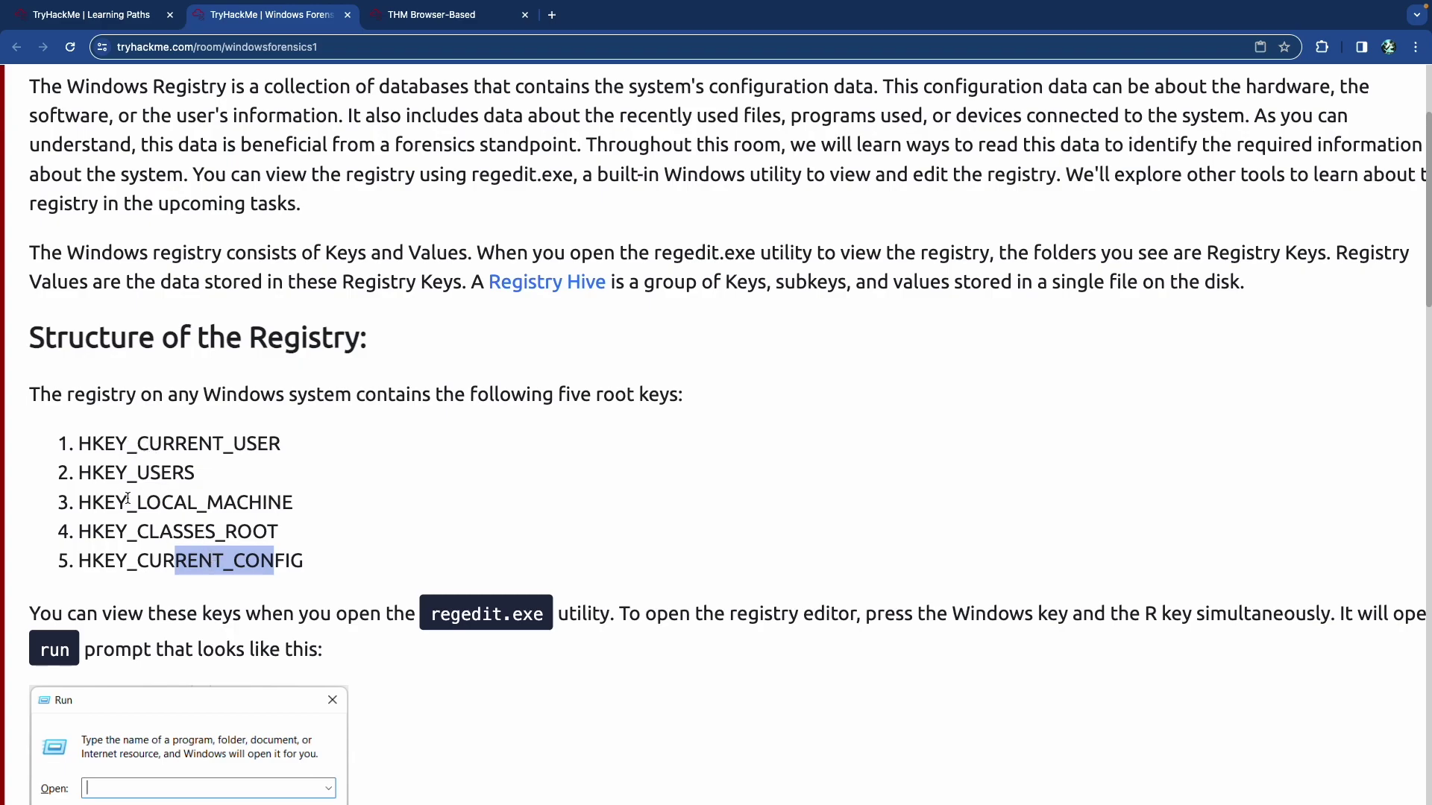
pyautogui.moveTo(97, 507); pyautogui.dragTo(250, 502)
pyautogui.click(252, 504)
# Highlight the words Keys, Values and regedit.exe in the paragraph on what the Windows registry consists of.
pyautogui.scroll(1, 253, 506)
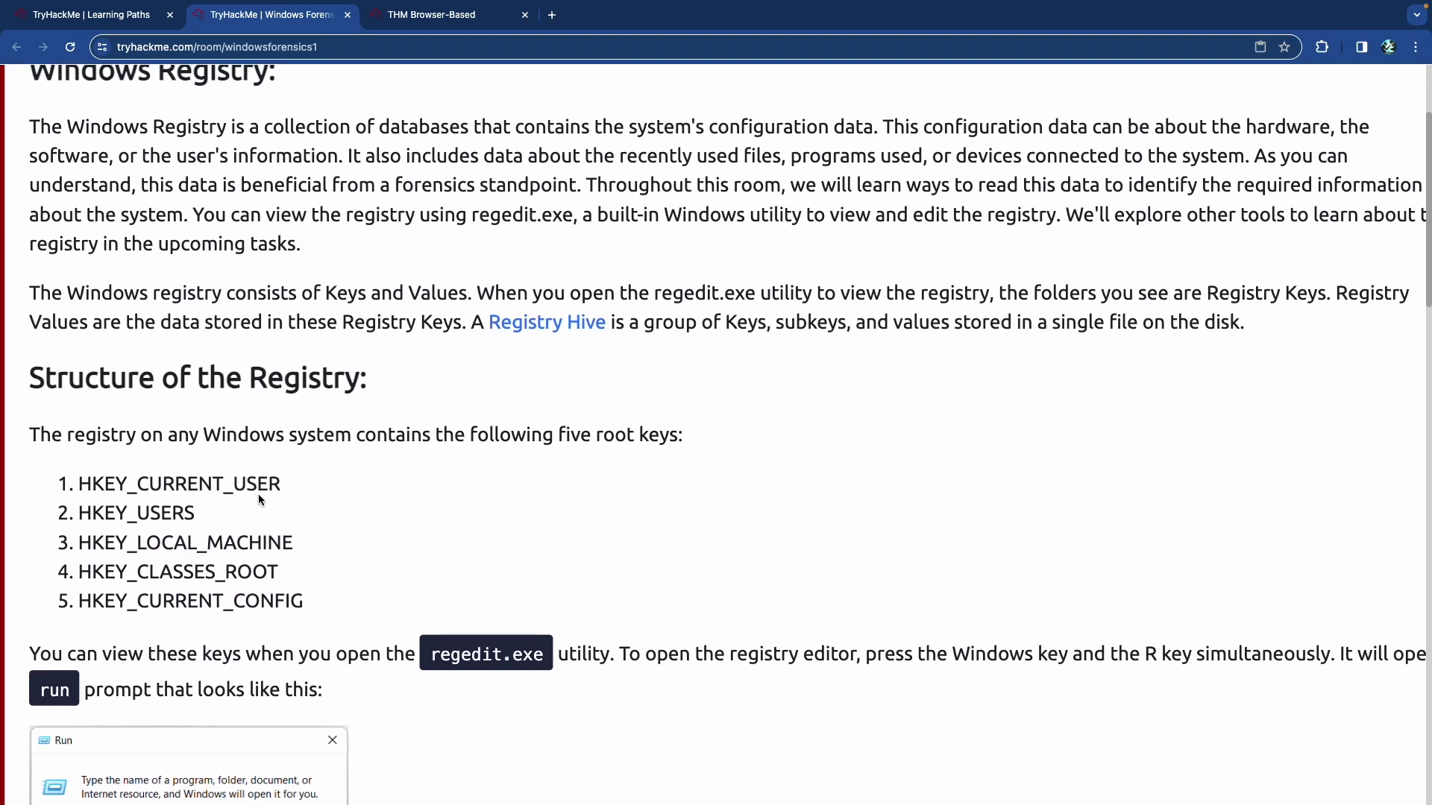
pyautogui.scroll(1, 256, 494)
pyautogui.hscroll(1, 258, 492)
pyautogui.hscroll(-1, 261, 488)
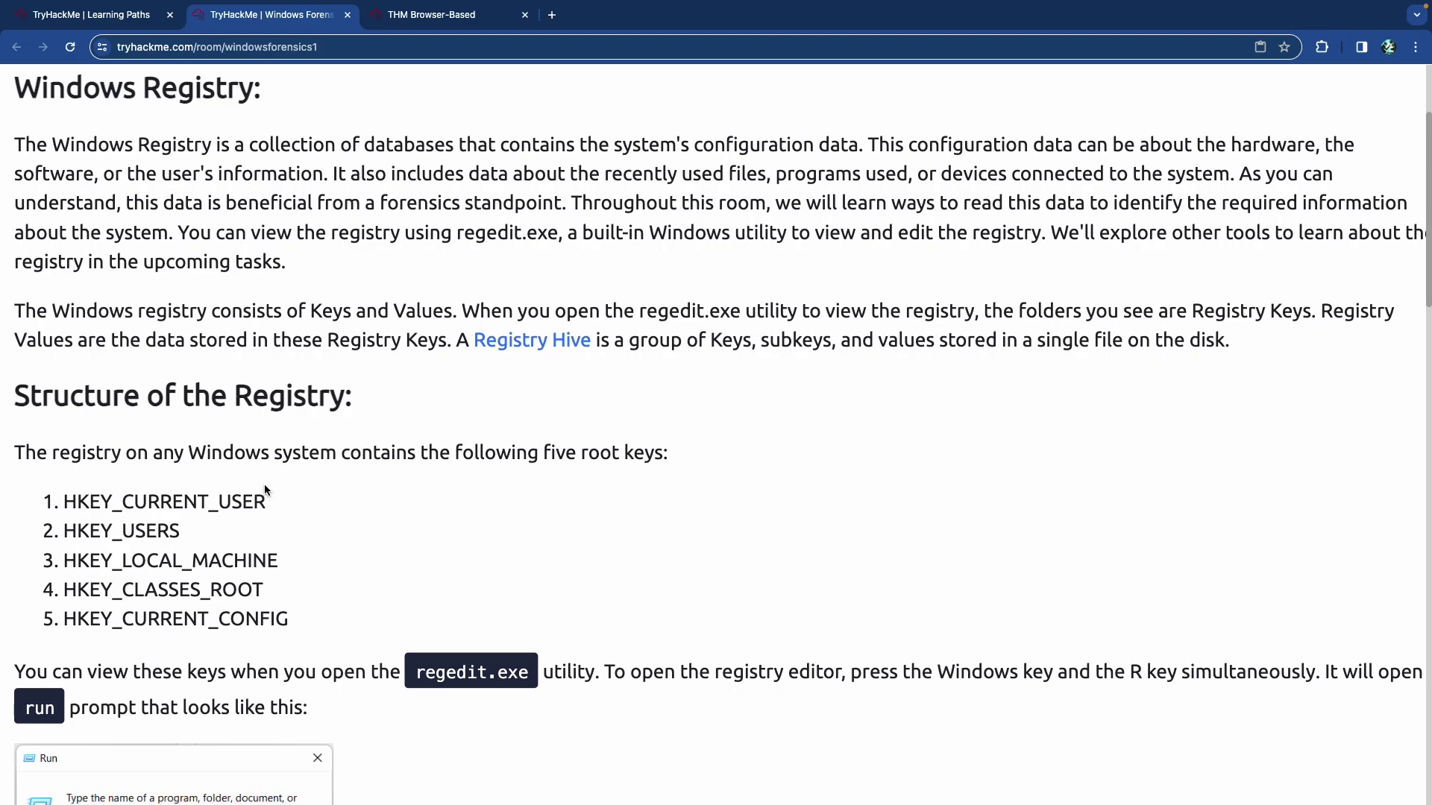
pyautogui.moveTo(322, 314); pyautogui.dragTo(411, 314)
pyautogui.click(399, 314)
pyautogui.doubleClick(335, 315)
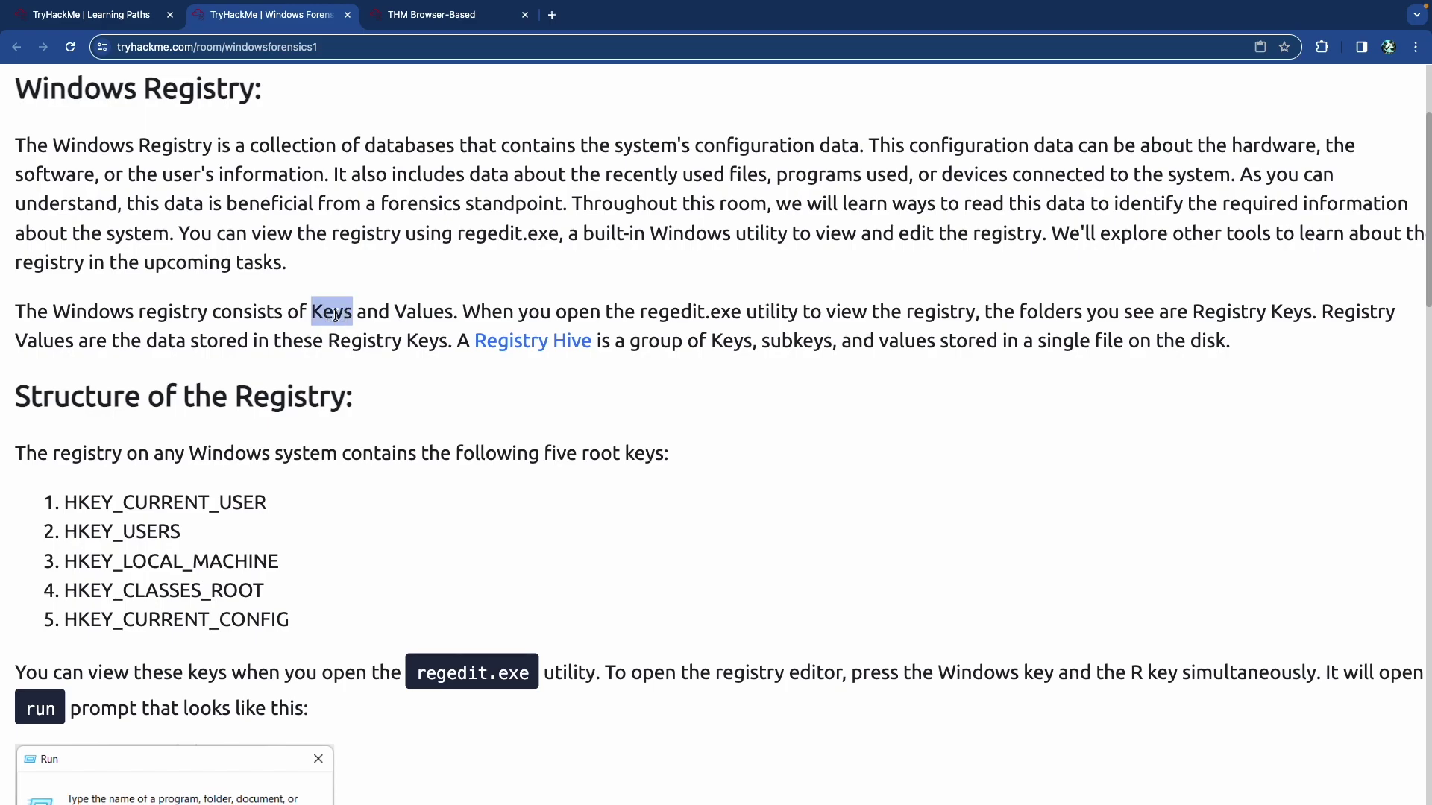
pyautogui.doubleClick(418, 314)
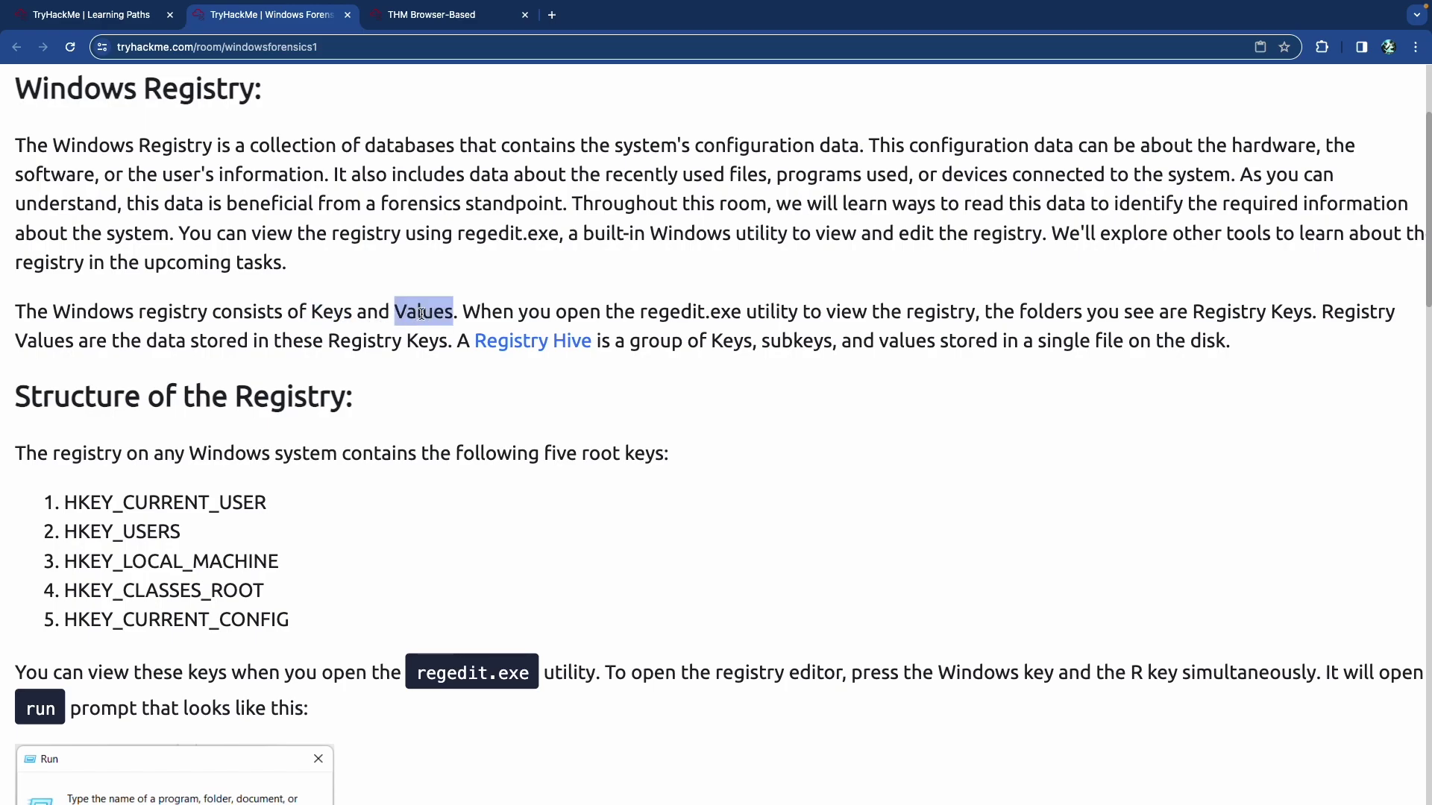
pyautogui.moveTo(671, 312); pyautogui.dragTo(721, 313)
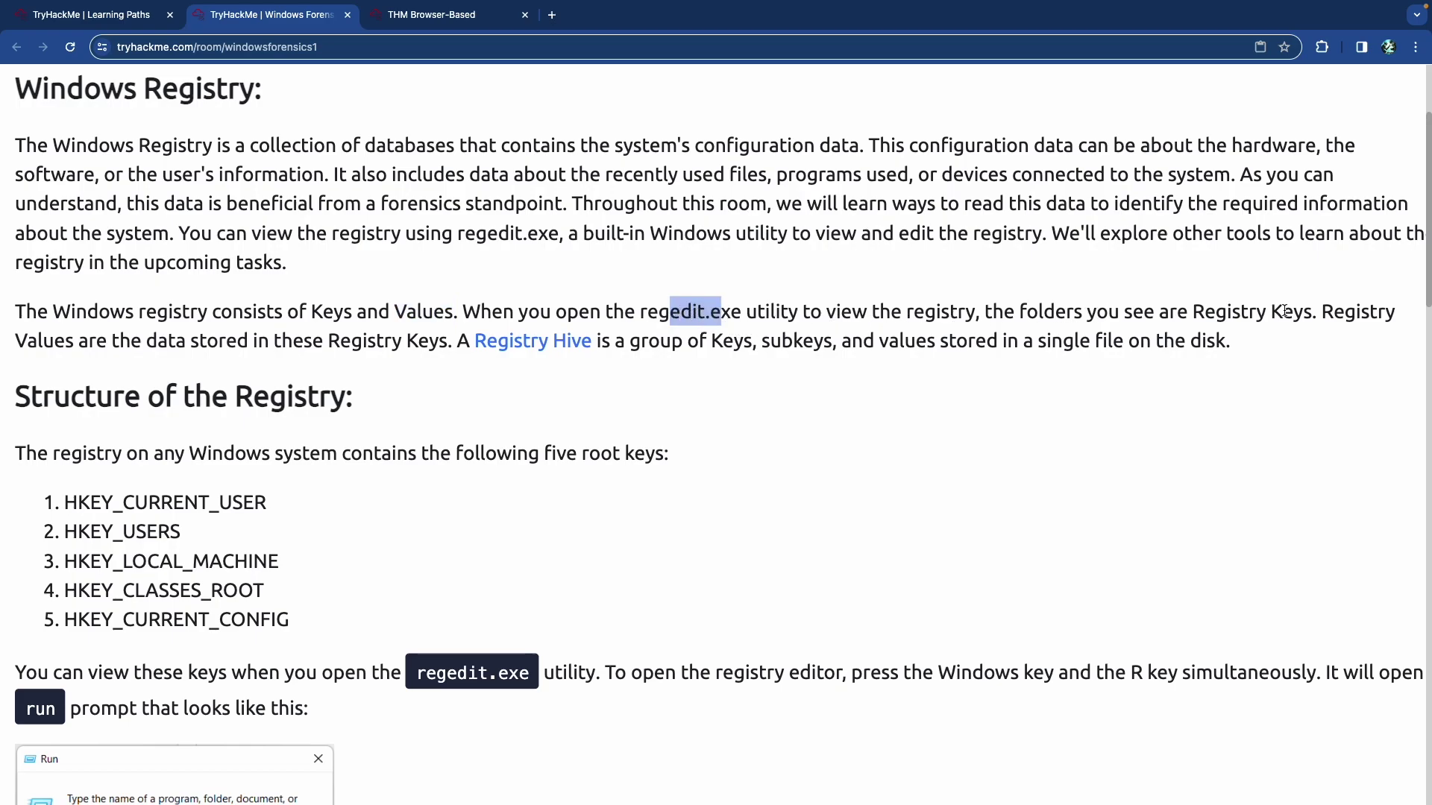
# Highlight the phrase on Registry Values being the data stored in Registry Keys, then clear the highlight.
pyautogui.scroll(-3, 1209, 328)
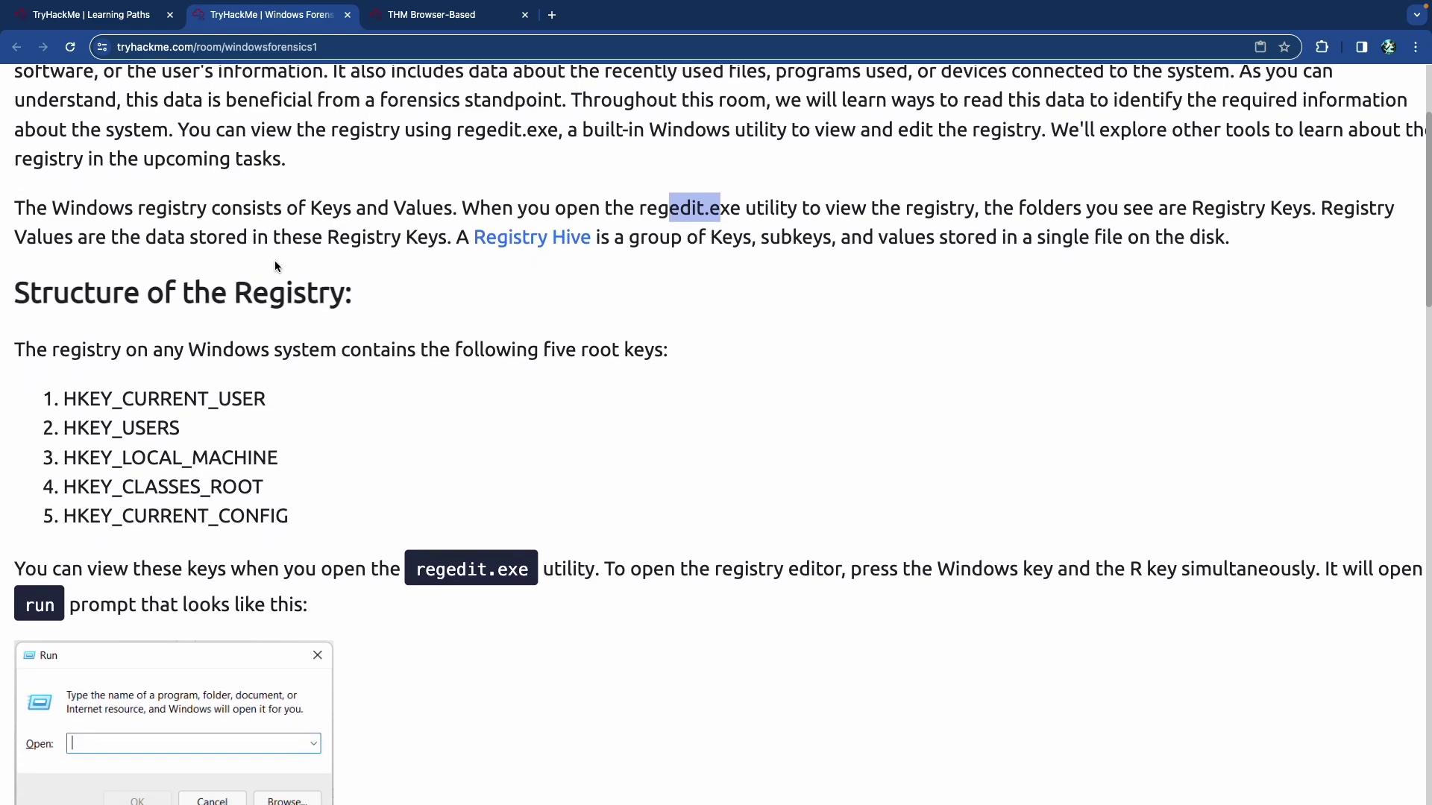
pyautogui.moveTo(211, 236); pyautogui.dragTo(113, 237)
pyautogui.click(309, 238)
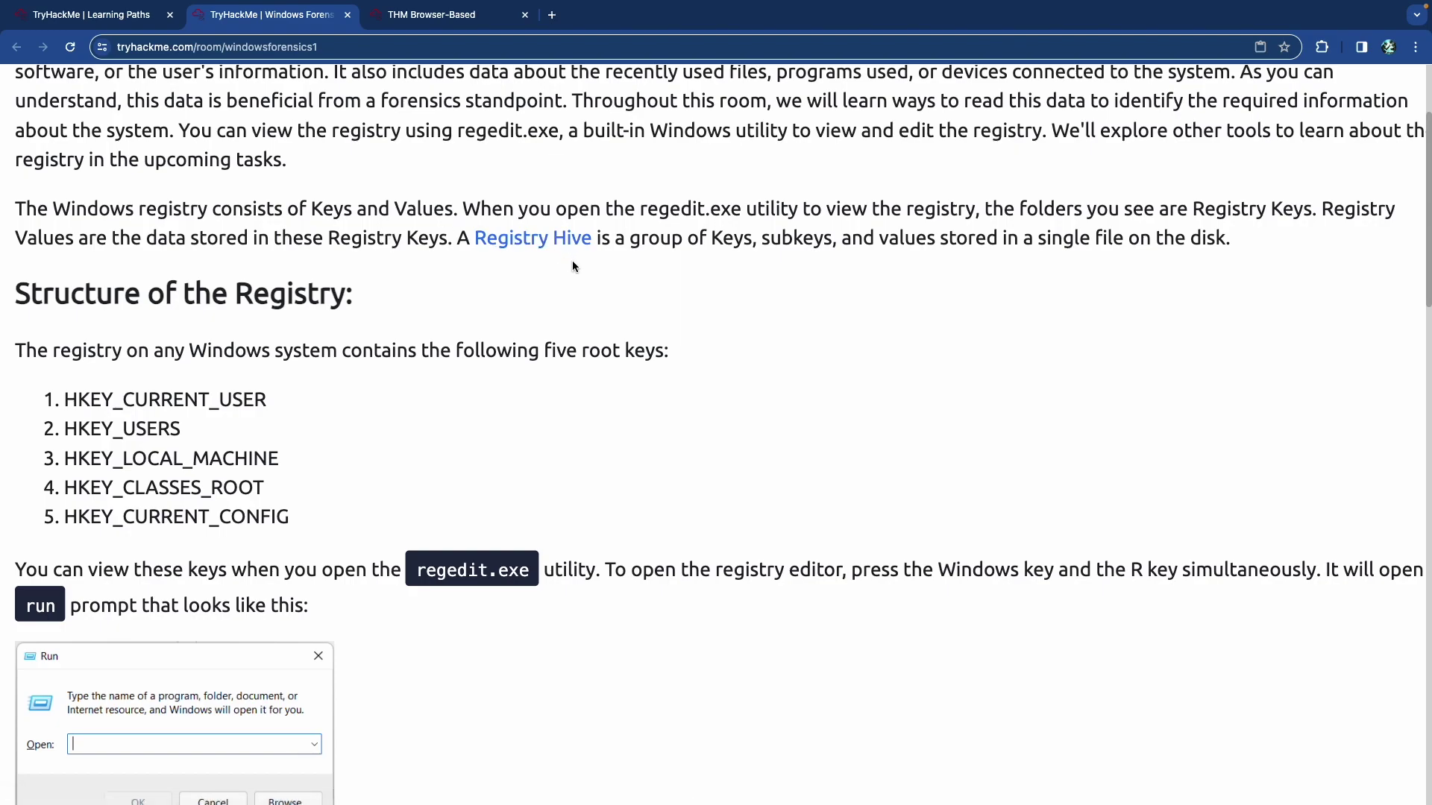
# Examine the instructions for opening regedit.exe from the Run prompt and the example Registry Editor window.
pyautogui.scroll(-1, 574, 266)
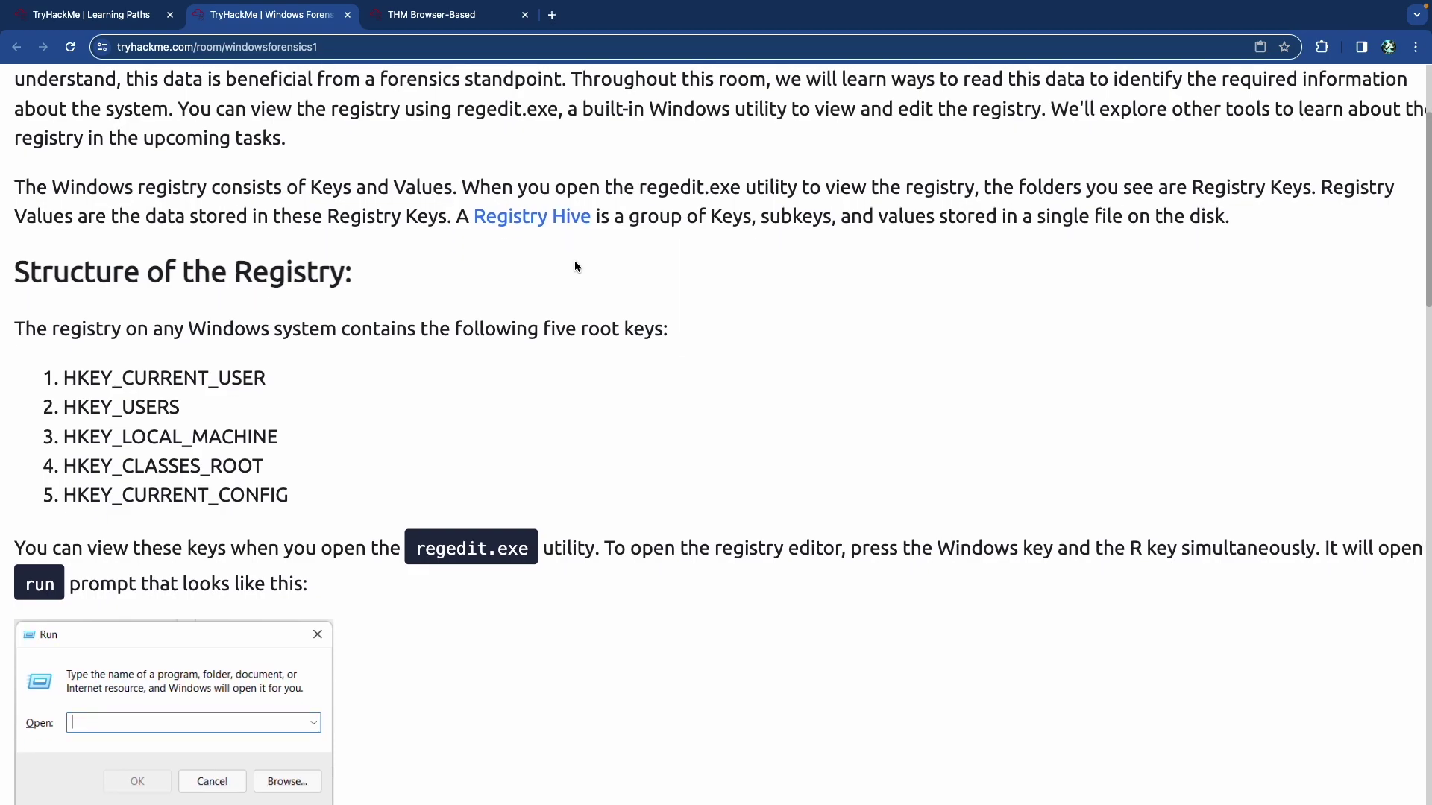
pyautogui.scroll(-1, 575, 266)
pyautogui.scroll(-1, 574, 266)
pyautogui.scroll(-10, 574, 261)
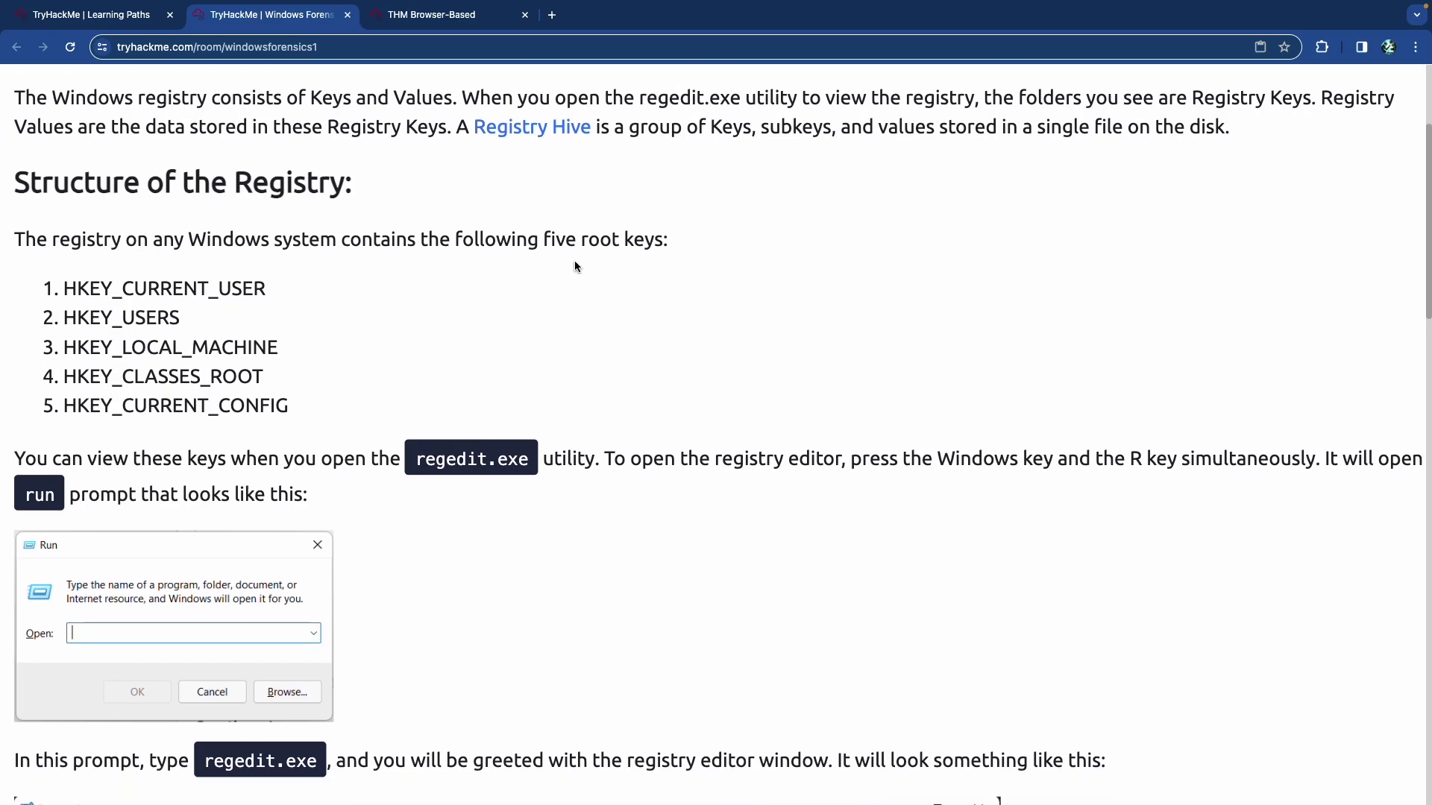
pyautogui.scroll(-5, 574, 261)
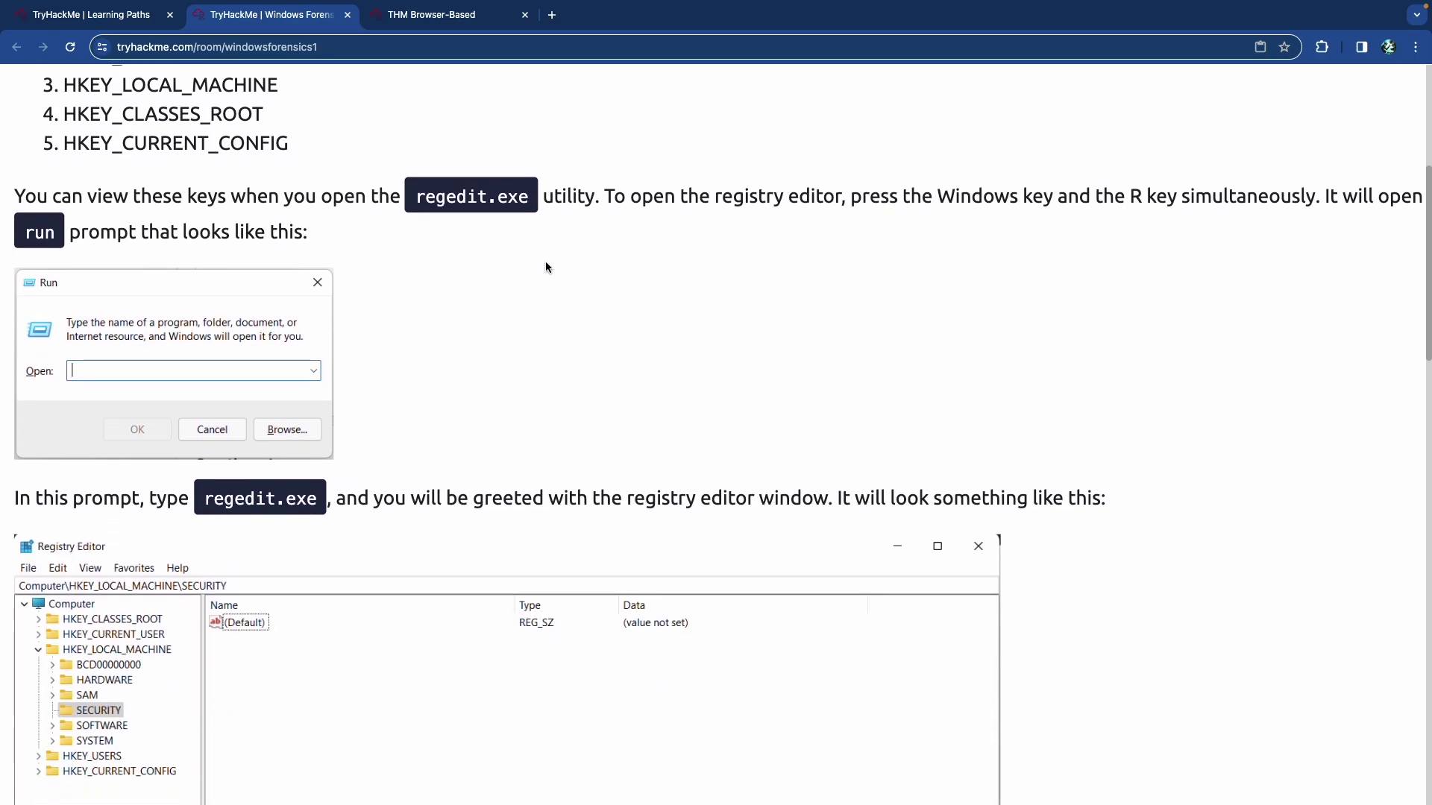
pyautogui.scroll(-13, 462, 223)
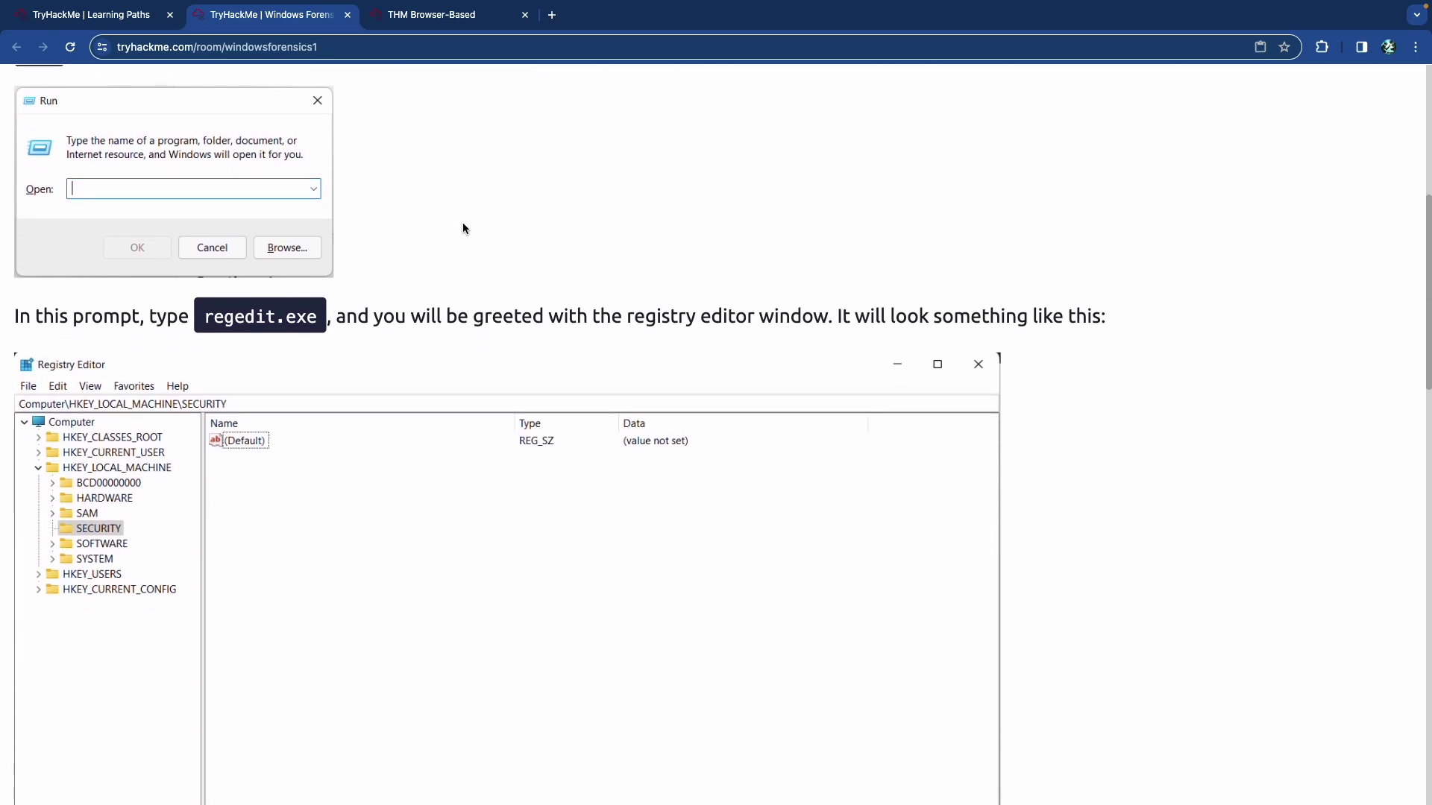
pyautogui.scroll(-1, 402, 216)
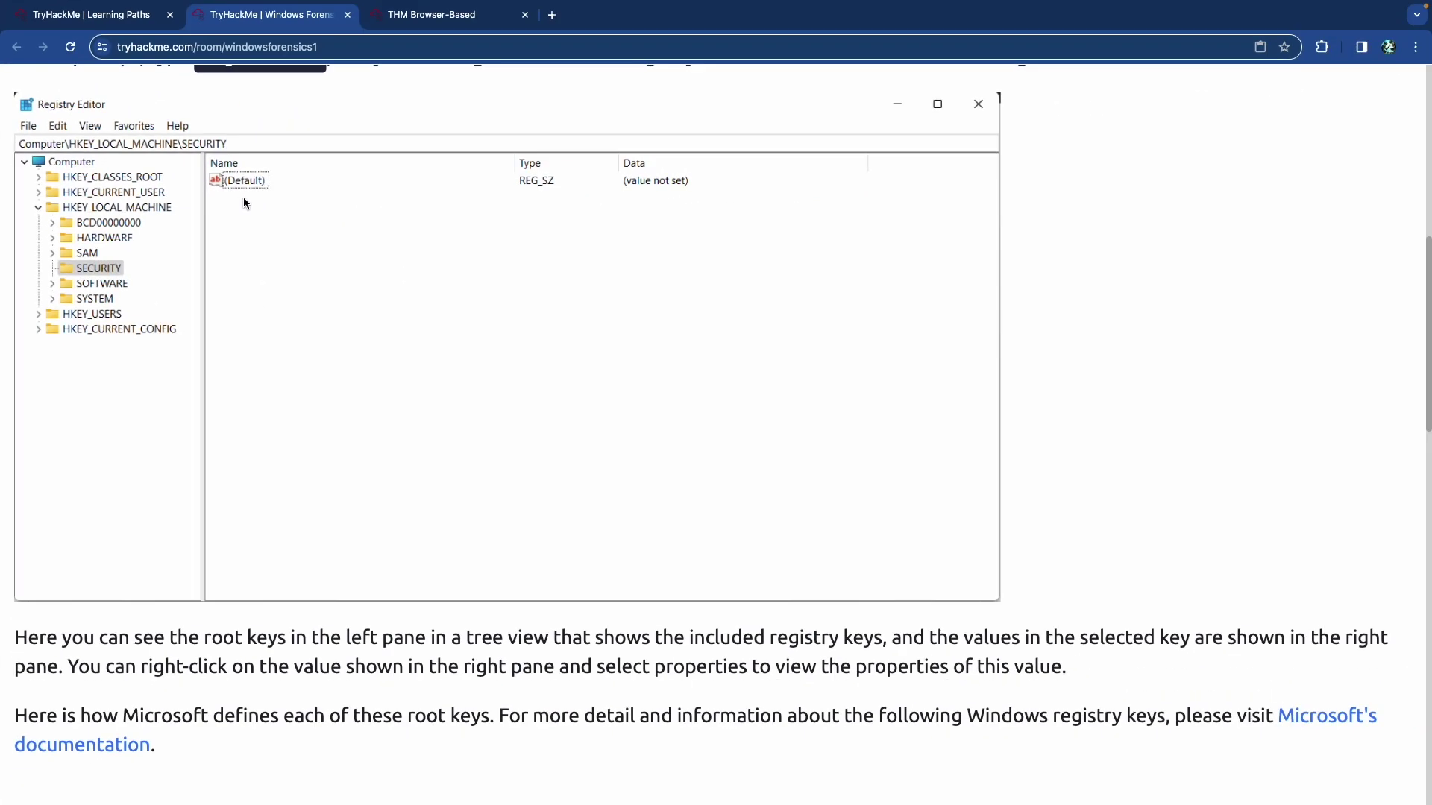
pyautogui.scroll(-4, 386, 311)
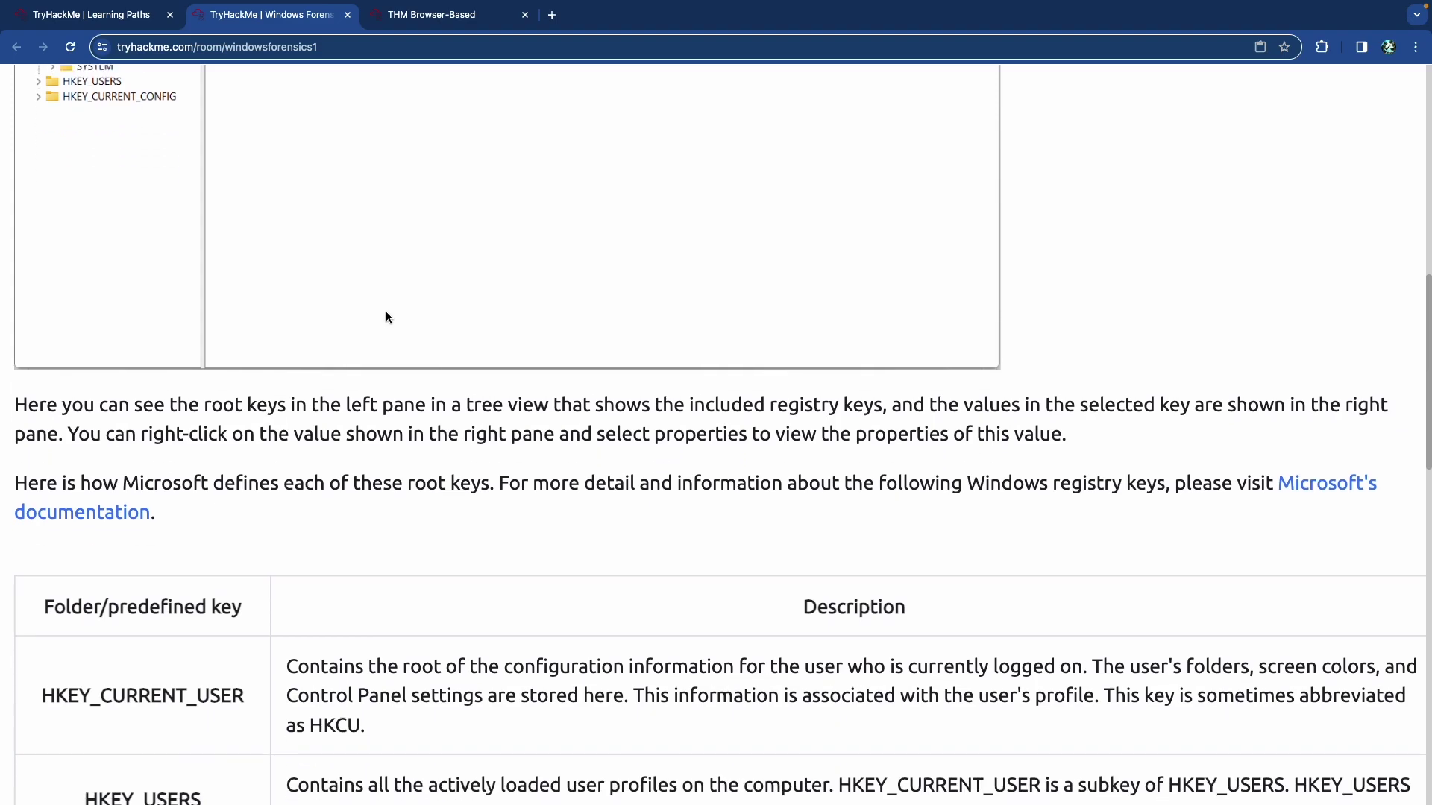
# Highlight the phrases on root keys in the tree view and on where the selected key's values are shown.
pyautogui.moveTo(278, 369); pyautogui.dragTo(715, 369)
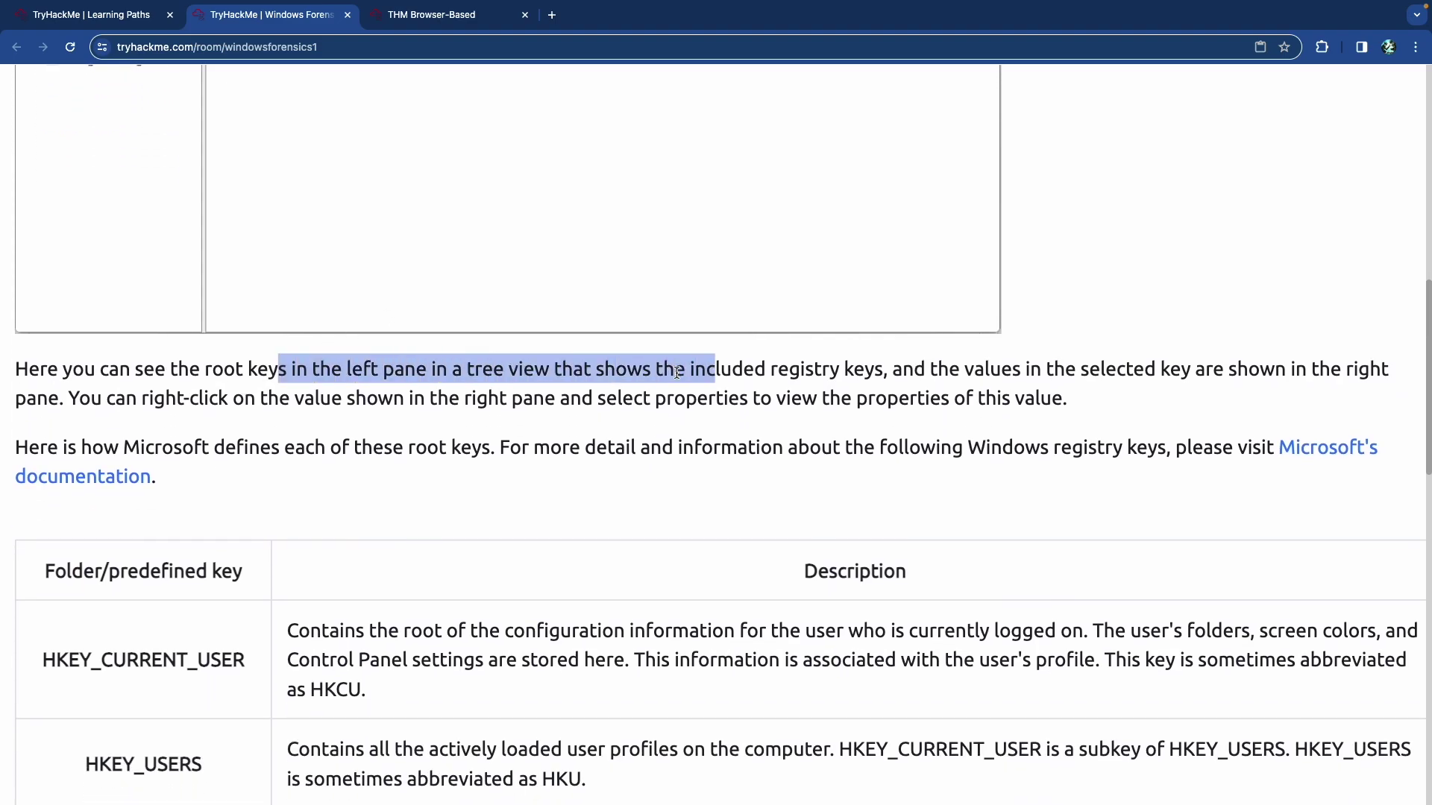
pyautogui.click(706, 369)
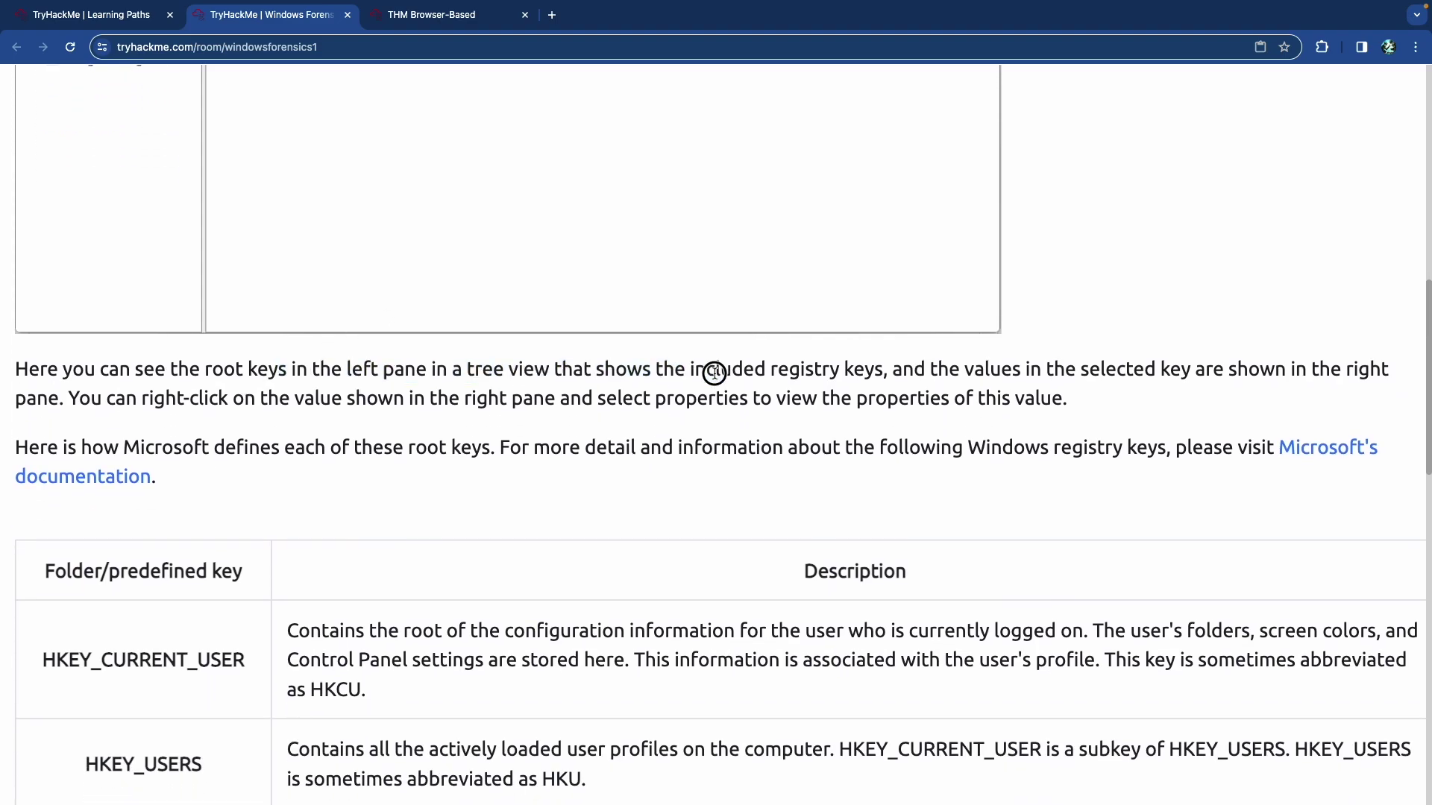
pyautogui.moveTo(984, 369); pyautogui.dragTo(1351, 364)
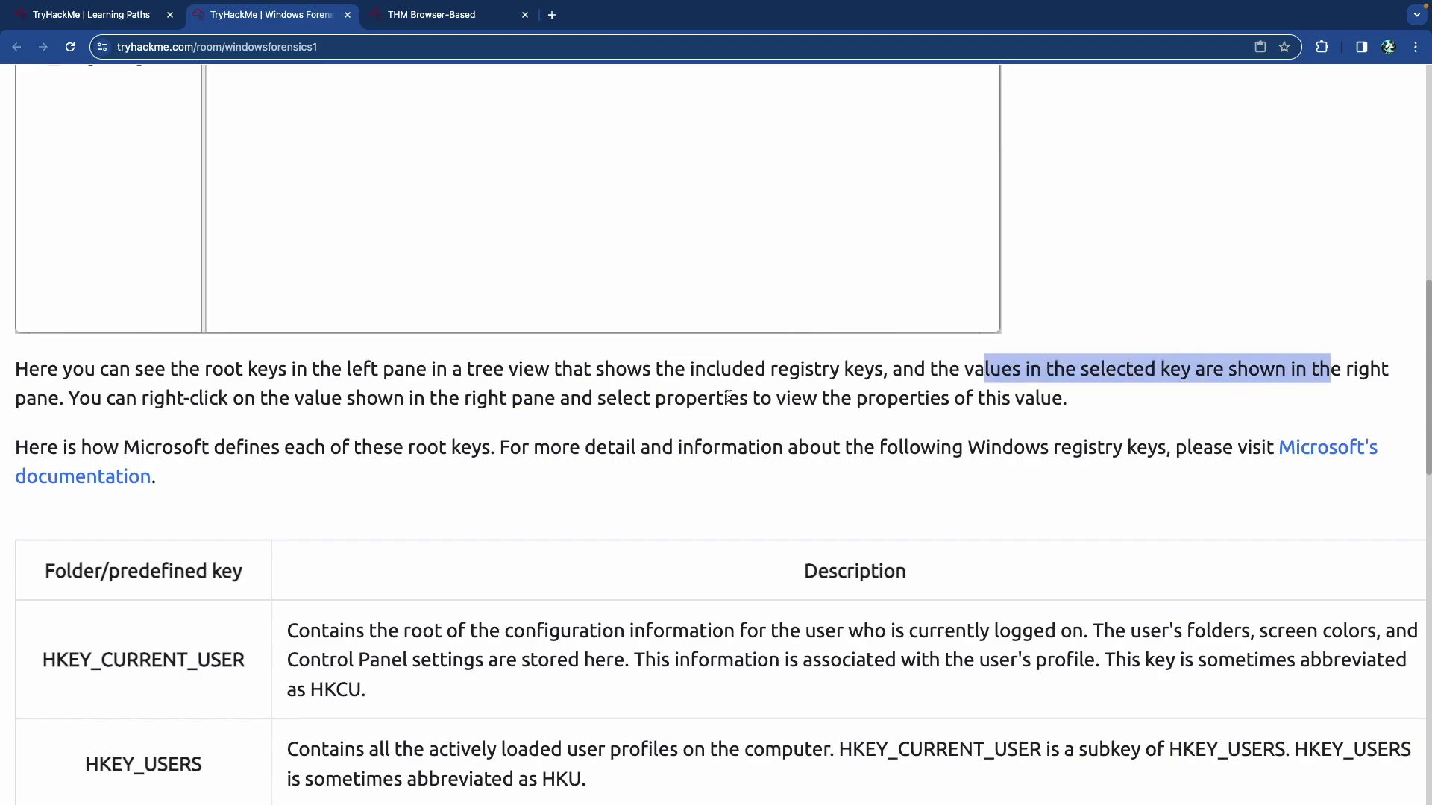
pyautogui.scroll(-5, 261, 403)
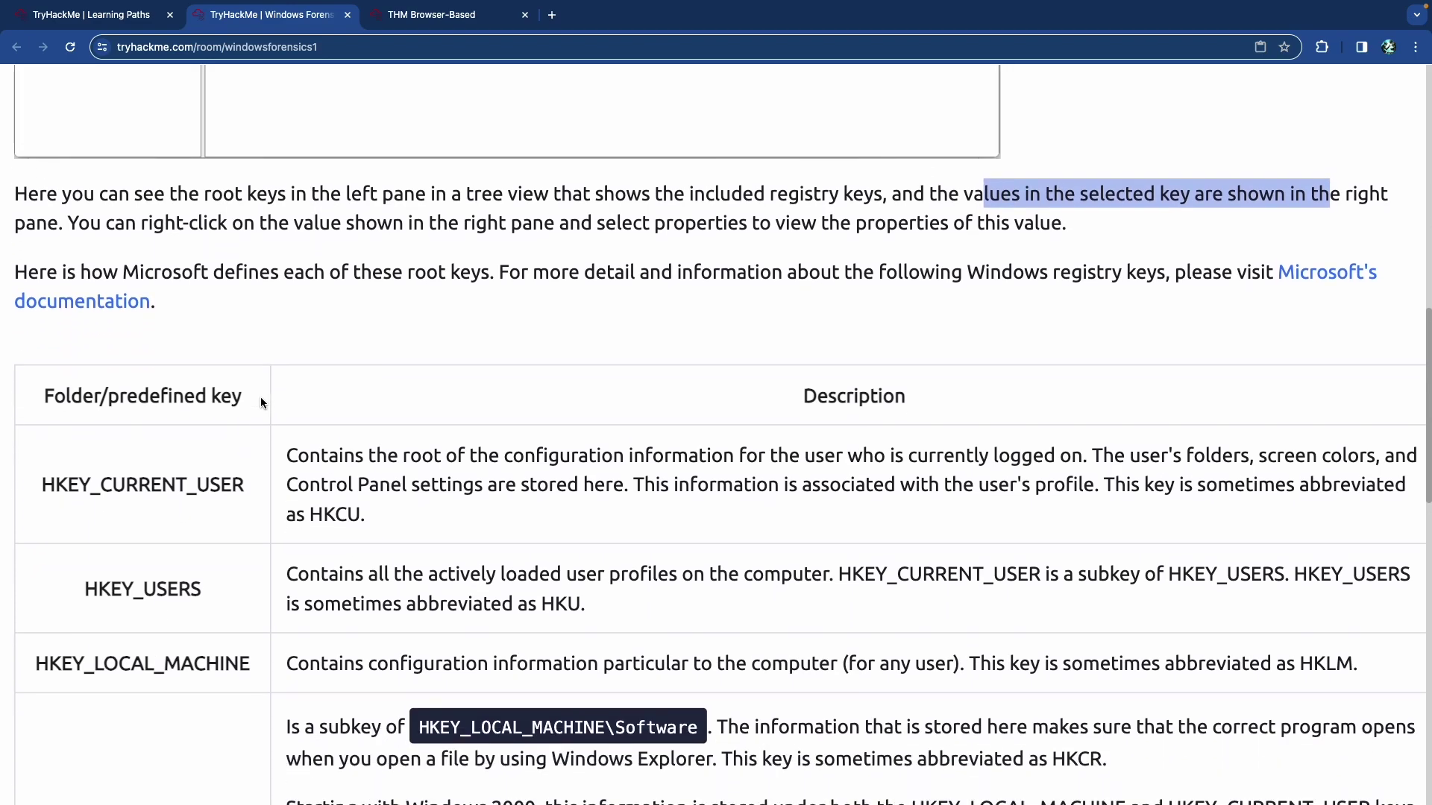
# Highlight the HKEY_CURRENT_USER name, the phrases on the currently logged-on user and their folders, and the abbreviation HKCU.
pyautogui.scroll(-2, 261, 402)
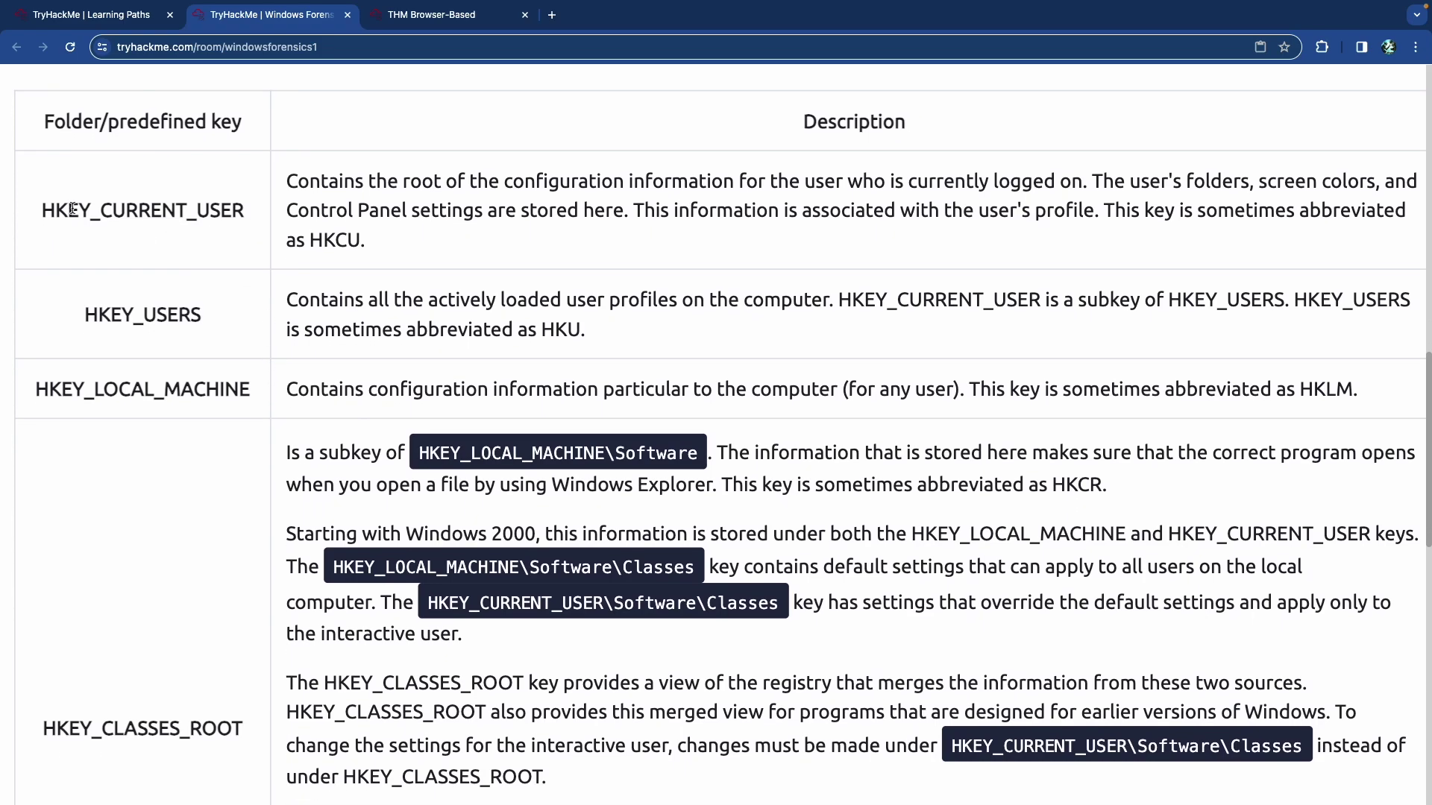
pyautogui.moveTo(58, 211); pyautogui.dragTo(266, 217)
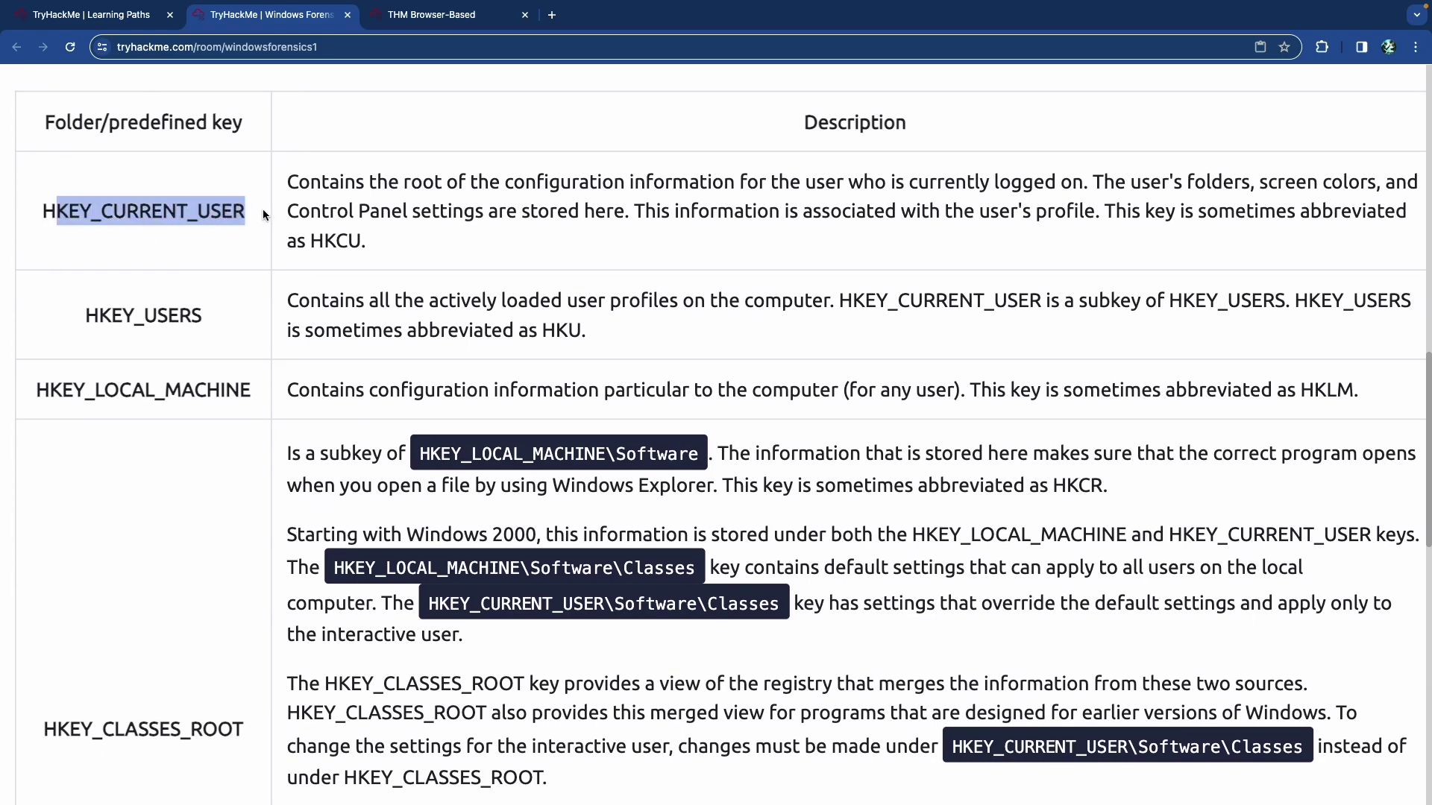
pyautogui.click(408, 182)
pyautogui.moveTo(770, 181); pyautogui.dragTo(1091, 183)
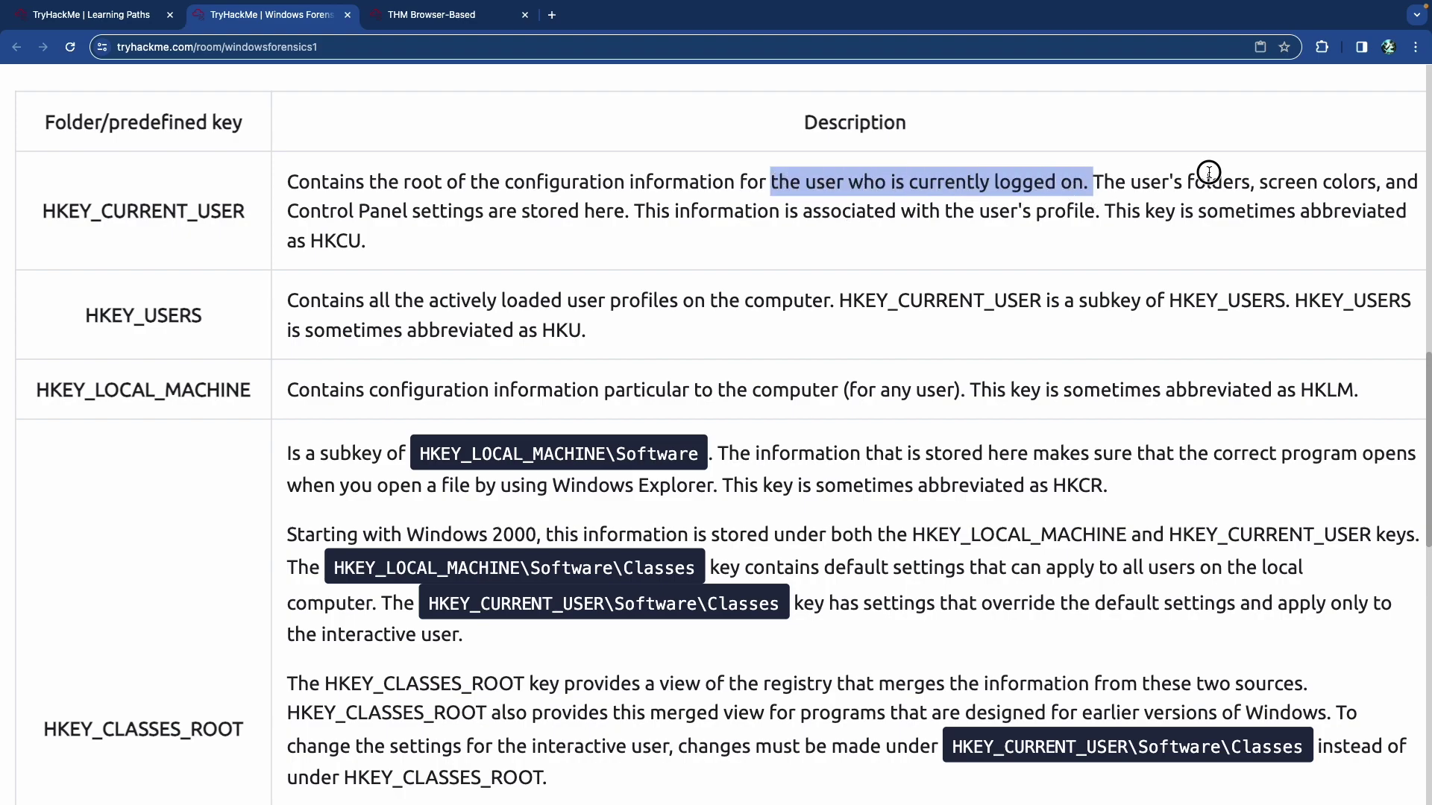
pyautogui.moveTo(1195, 182); pyautogui.dragTo(1321, 183)
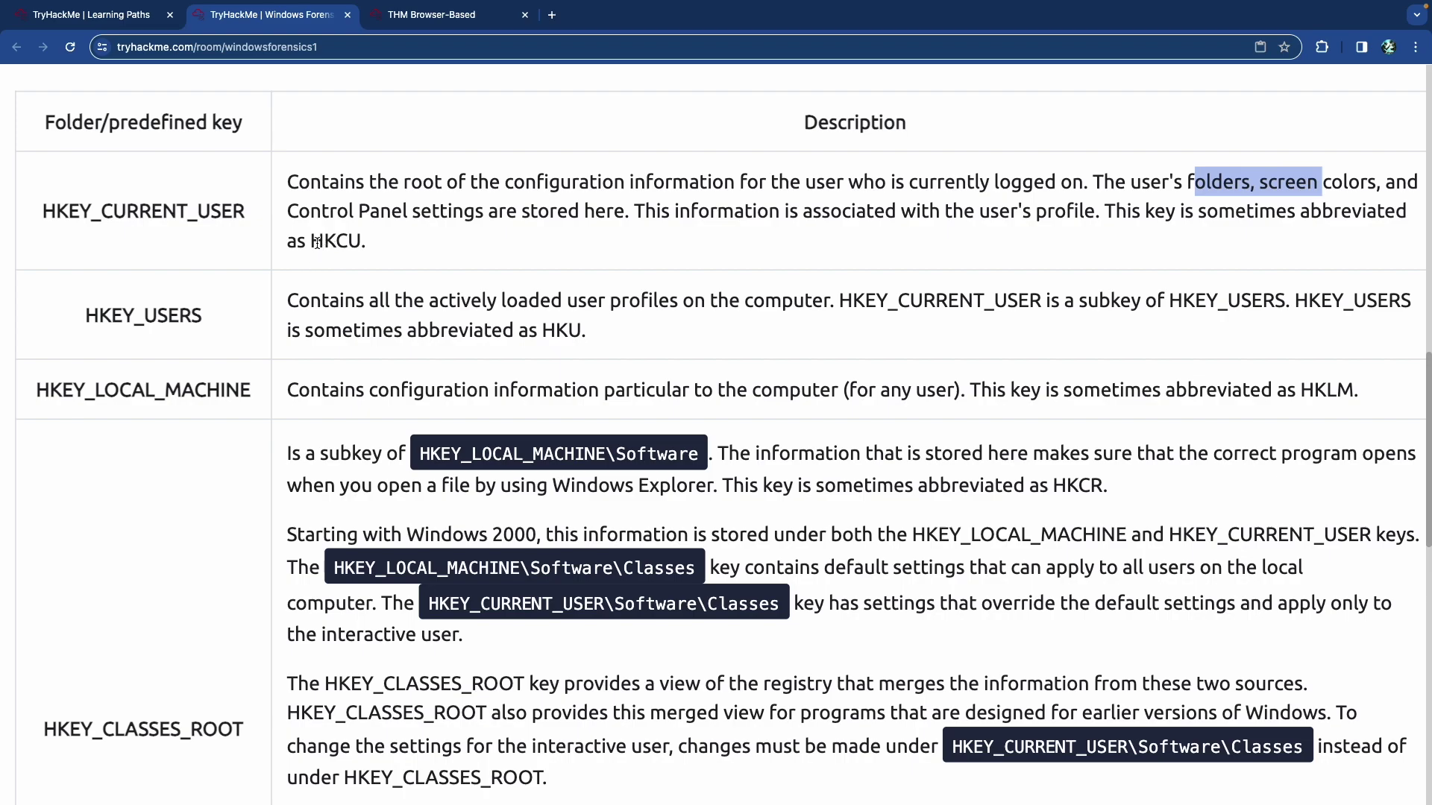
pyautogui.moveTo(310, 241); pyautogui.dragTo(361, 240)
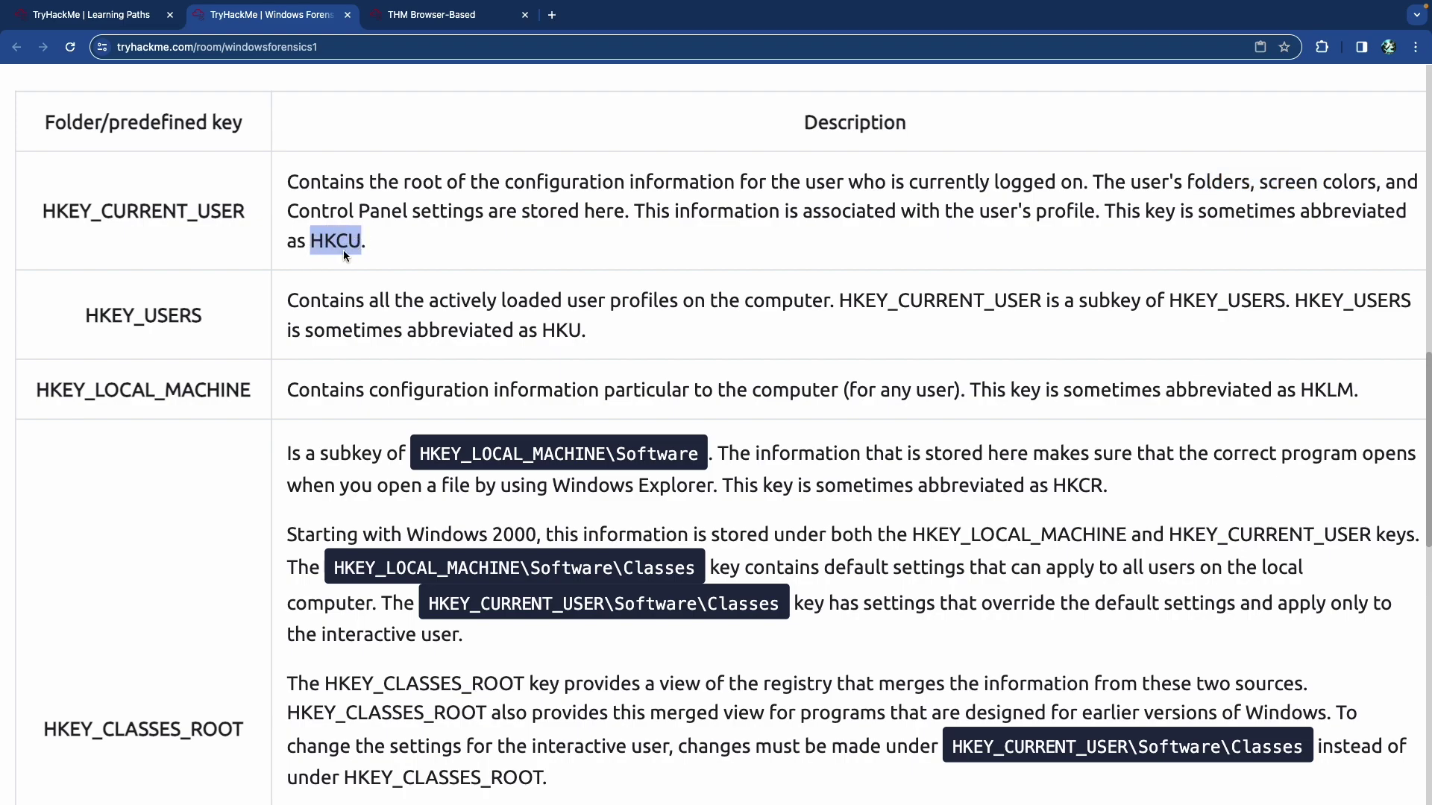
# Highlight the HKEY_USERS name, the phrase on loaded user profiles, the subkey relationship and the HKU abbreviation in its row.
pyautogui.moveTo(99, 316); pyautogui.dragTo(191, 316)
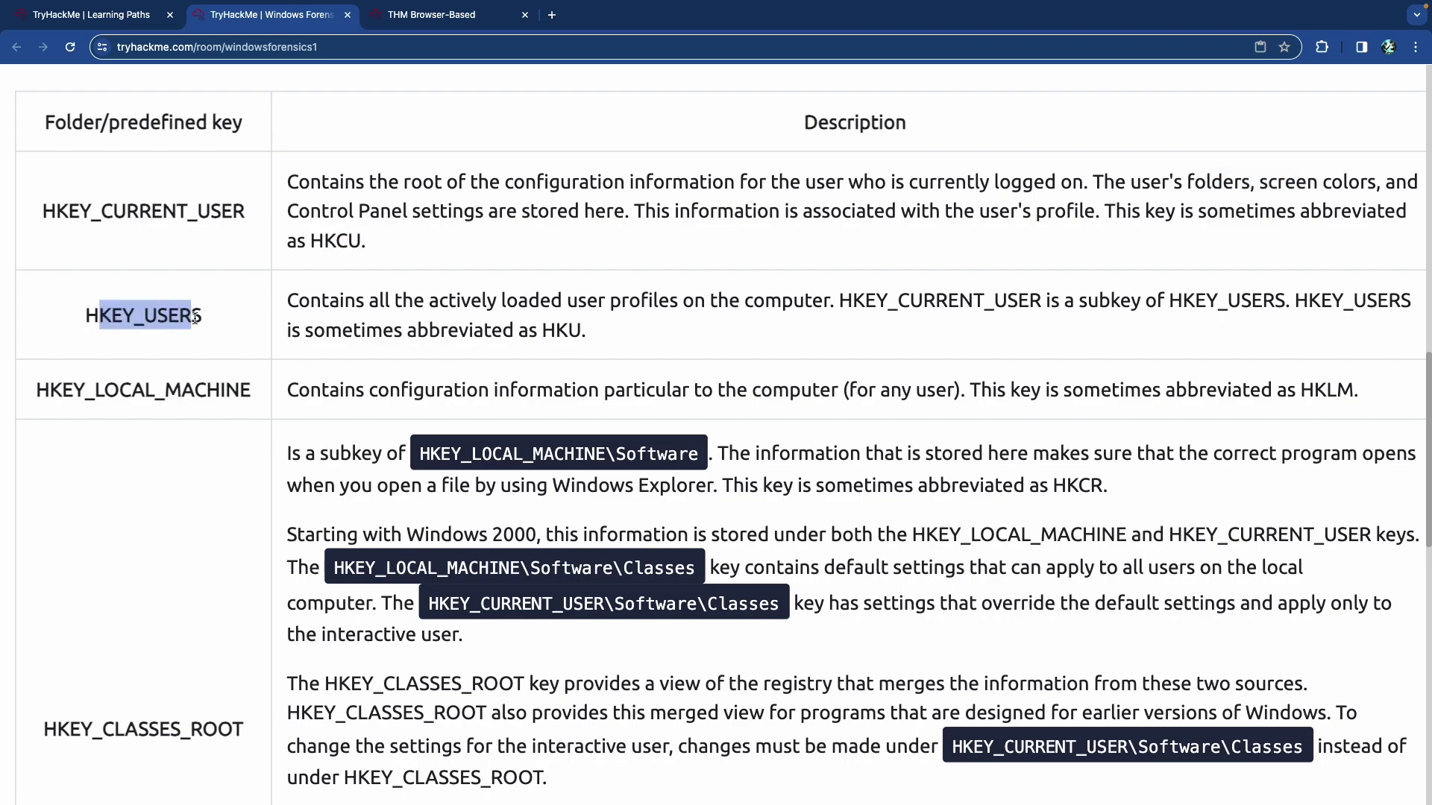
pyautogui.moveTo(401, 301); pyautogui.dragTo(834, 303)
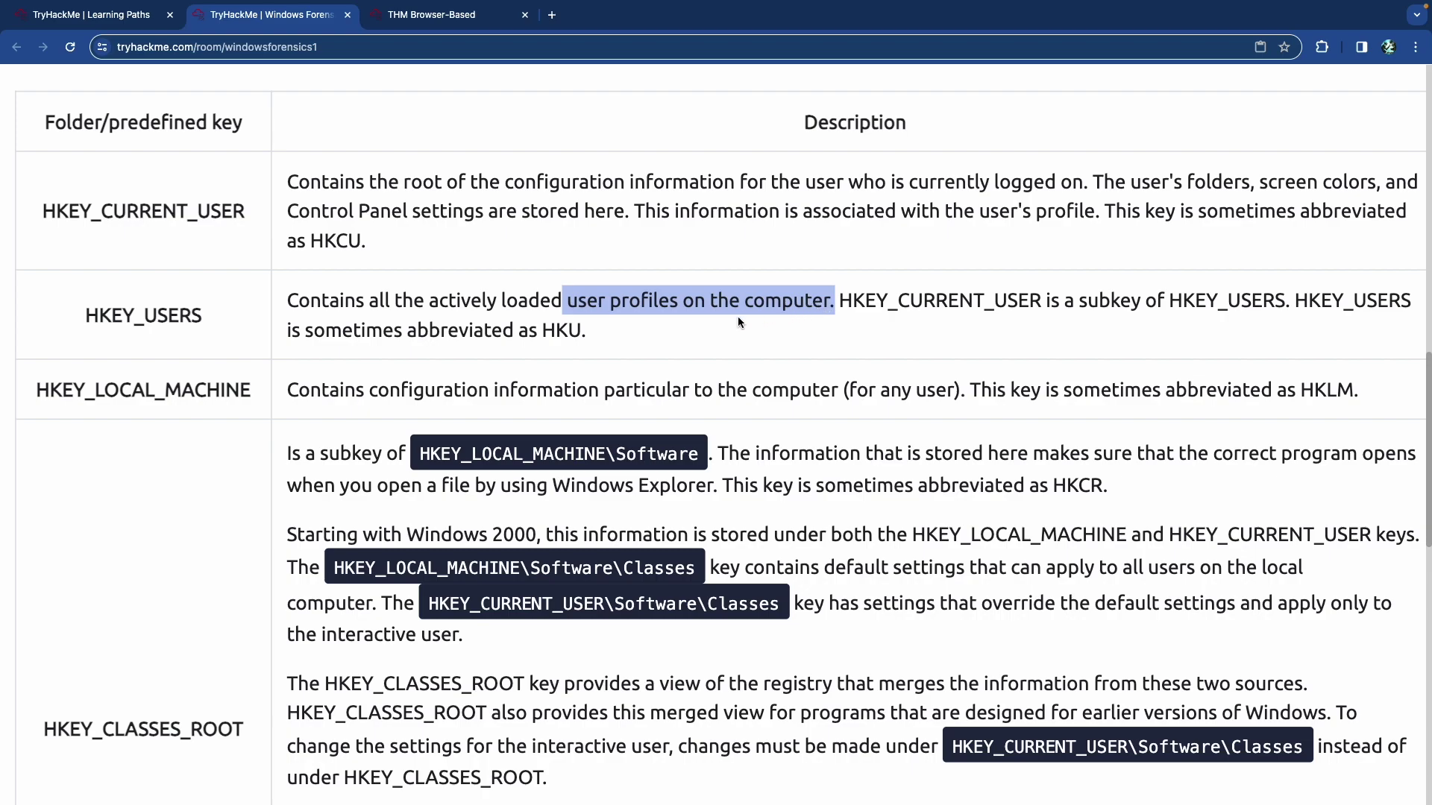
pyautogui.moveTo(1183, 306); pyautogui.dragTo(1261, 306)
pyautogui.moveTo(906, 302); pyautogui.dragTo(1007, 302)
pyautogui.moveTo(1171, 301); pyautogui.dragTo(1401, 302)
pyautogui.scroll(-2, 355, 357)
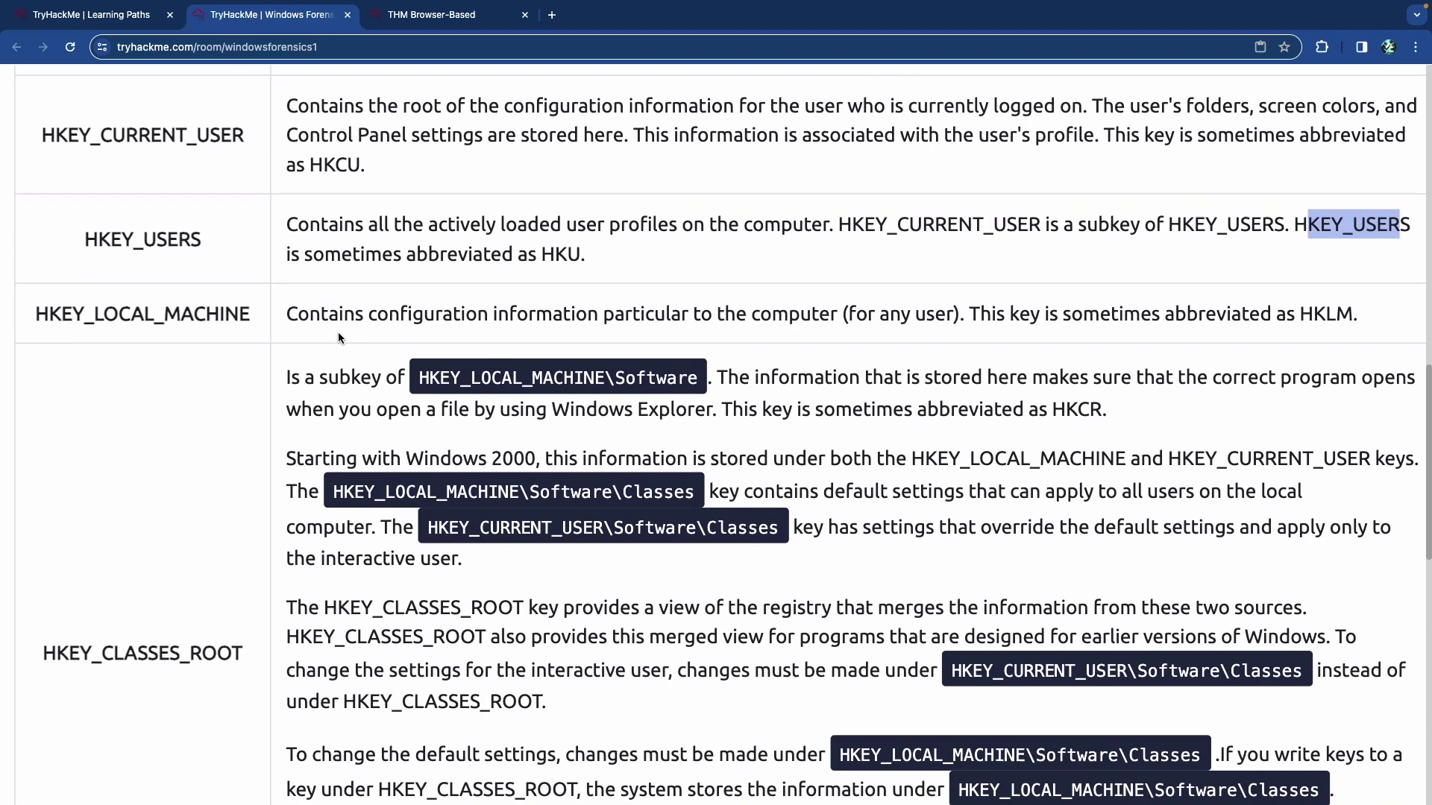
pyautogui.moveTo(555, 256); pyautogui.dragTo(568, 258)
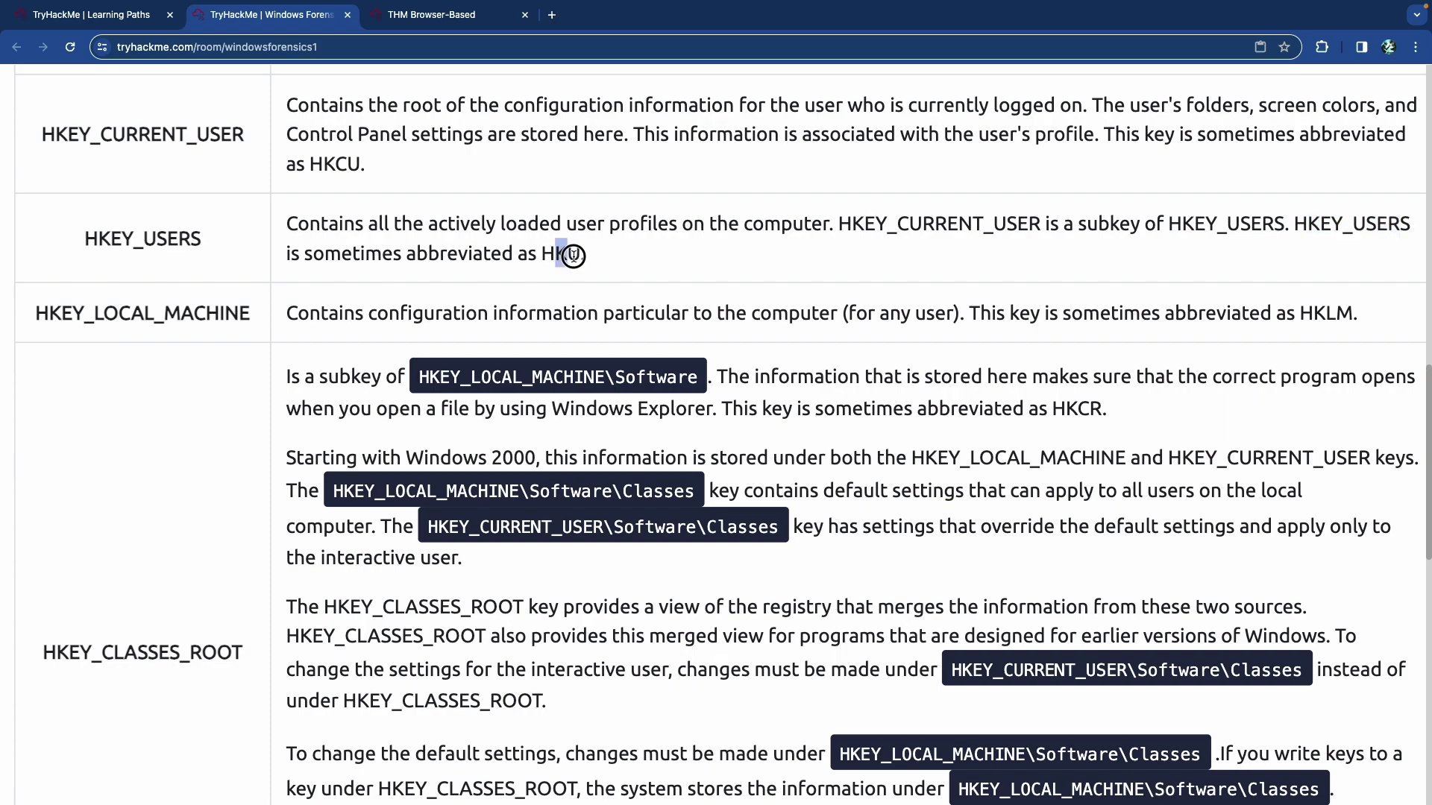
# Highlight the HKEY_LOCAL_MACHINE and HKEY_CLASSES_ROOT names and the phrases on the latter's parent key and opening files with the correct program.
pyautogui.moveTo(62, 319); pyautogui.dragTo(205, 319)
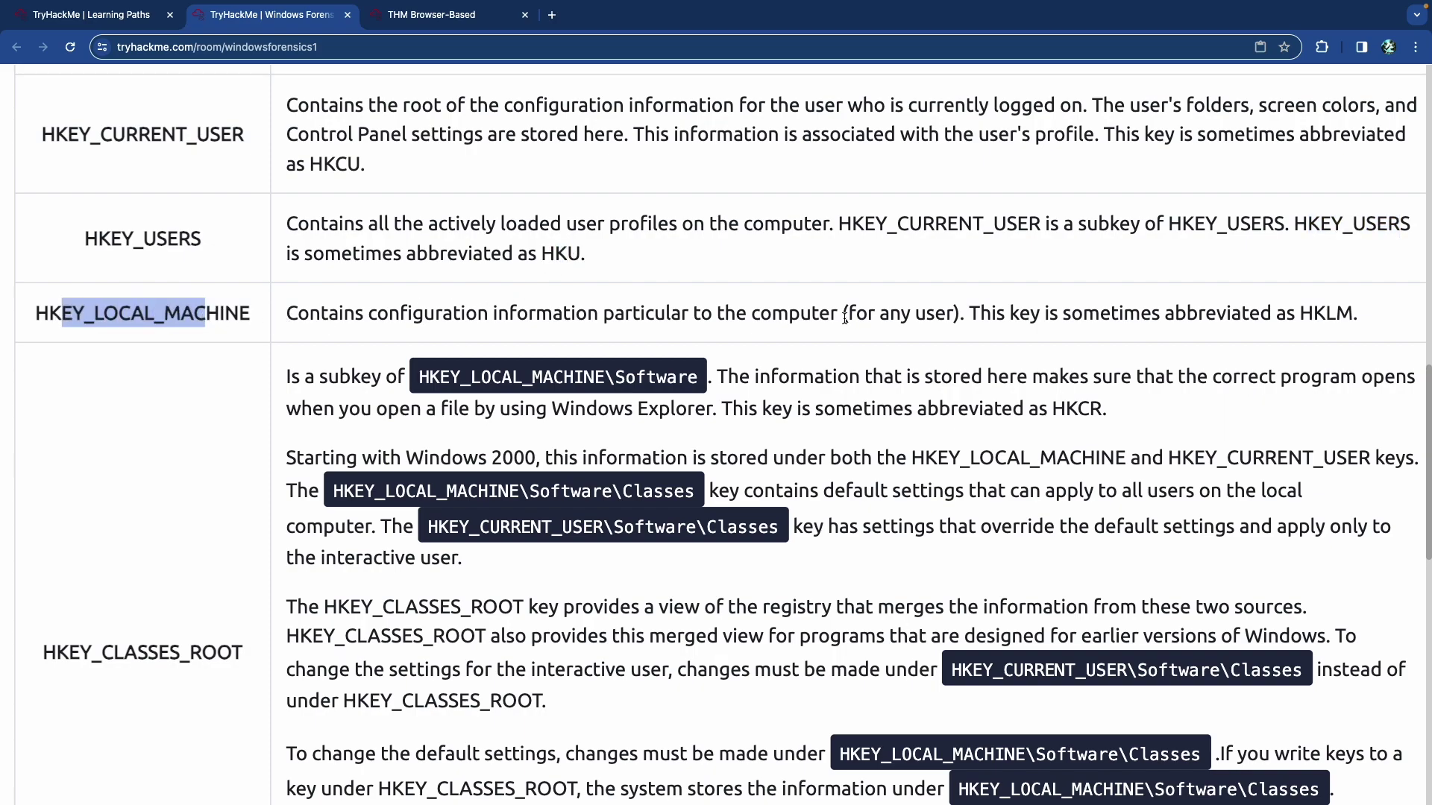
pyautogui.scroll(-4, 845, 319)
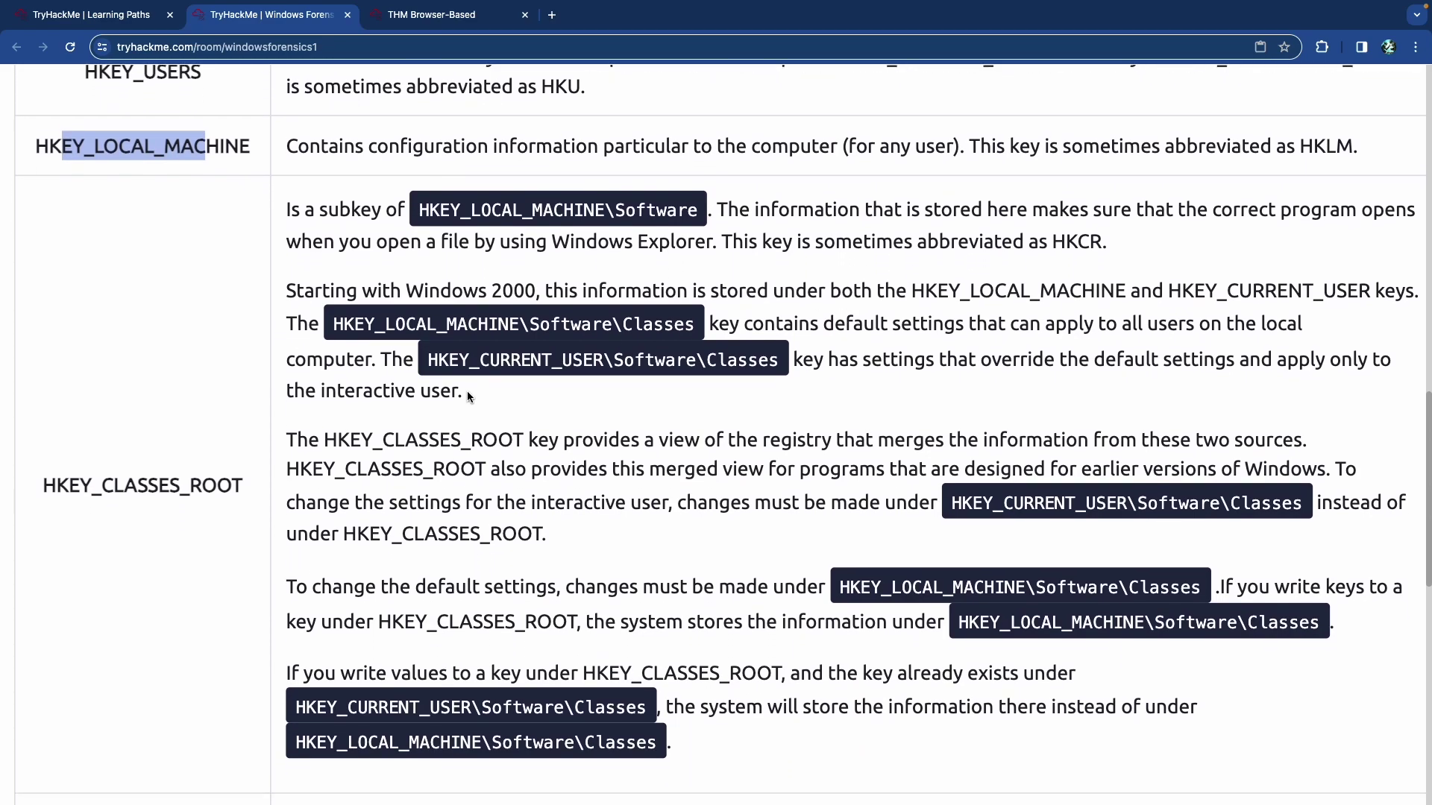
pyautogui.moveTo(124, 485); pyautogui.dragTo(218, 486)
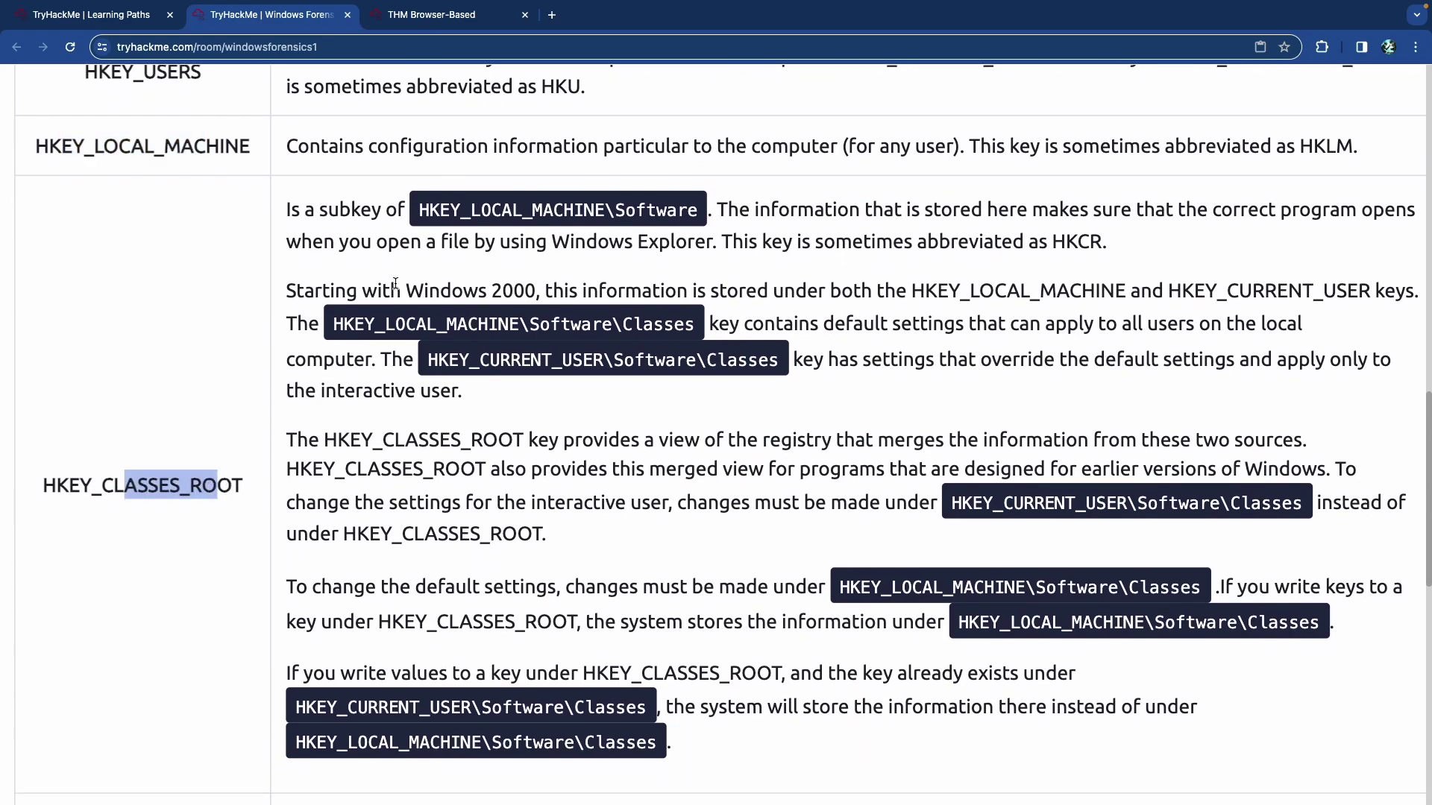
pyautogui.moveTo(461, 210); pyautogui.dragTo(691, 211)
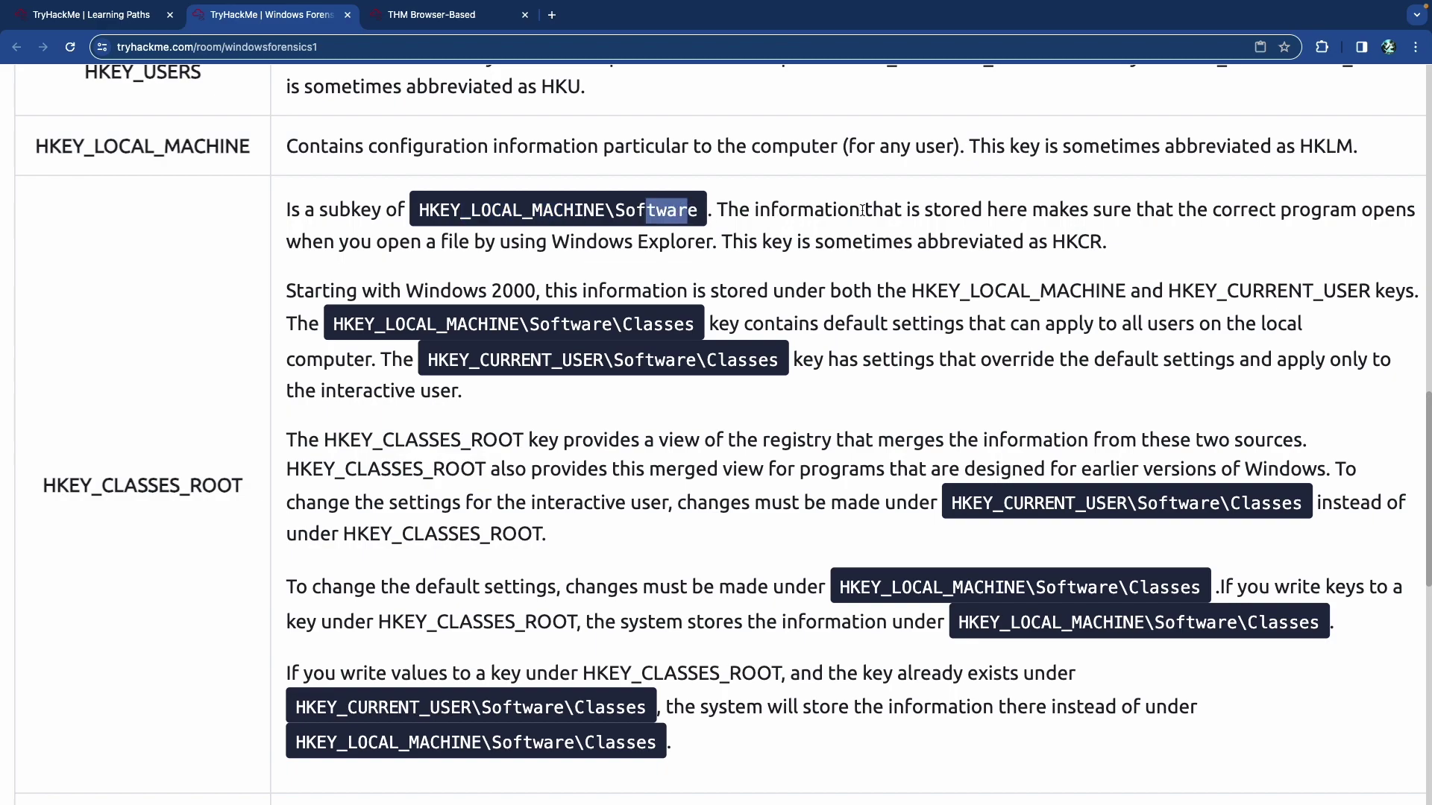
pyautogui.moveTo(961, 209); pyautogui.dragTo(1276, 210)
pyautogui.moveTo(361, 242); pyautogui.dragTo(790, 248)
# Highlight the phrases on Software\Classes default settings applying to all users and on settings that override those defaults.
pyautogui.scroll(-2, 808, 248)
pyautogui.moveTo(437, 274); pyautogui.dragTo(664, 275)
pyautogui.moveTo(870, 276); pyautogui.dragTo(1234, 275)
pyautogui.scroll(-2, 883, 270)
pyautogui.scroll(-1, 883, 270)
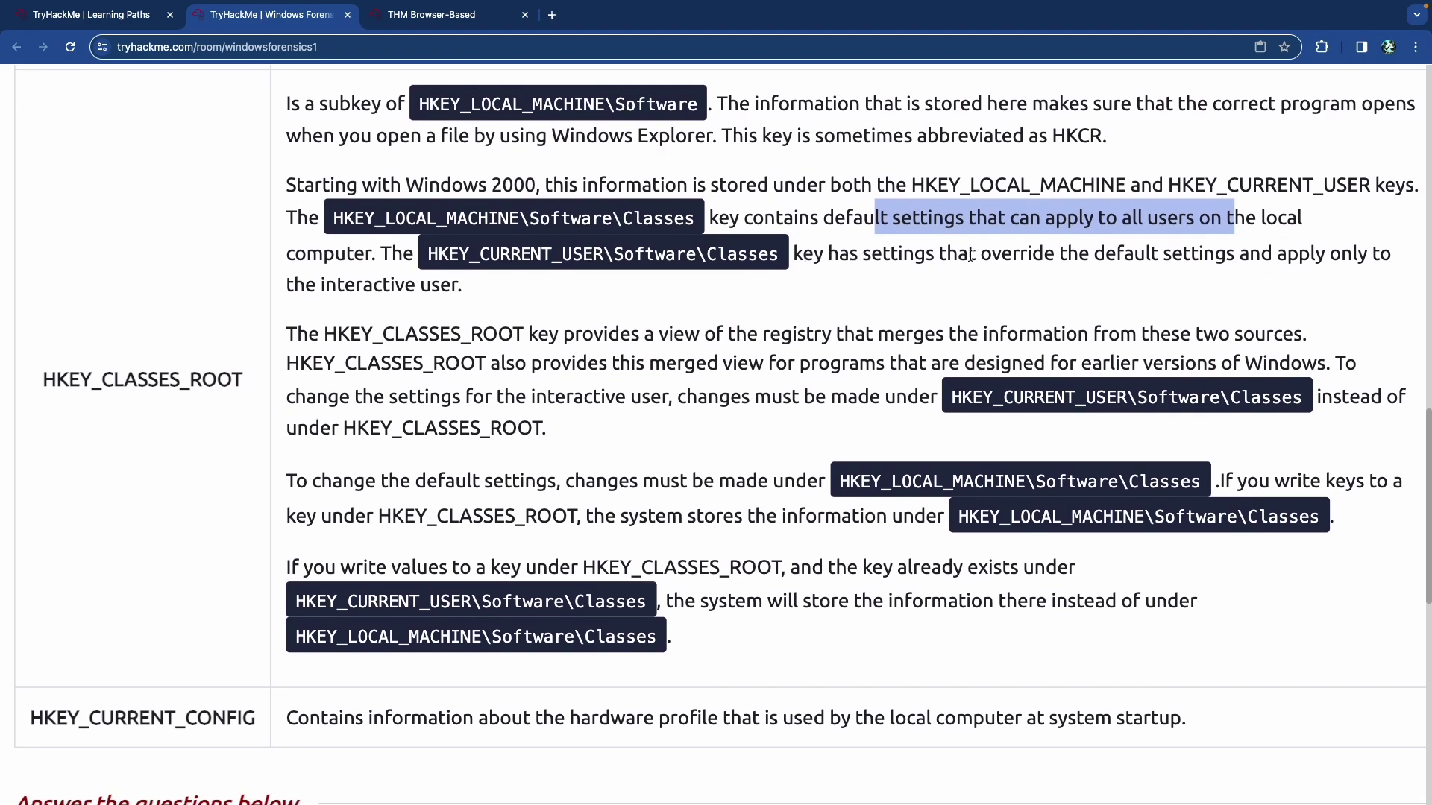
pyautogui.moveTo(1041, 254); pyautogui.dragTo(1331, 255)
# Highlight the key paths named in the paragraphs on changing interactive-user and default settings for HKEY_CLASSES_ROOT, then clear the highlight.
pyautogui.scroll(-3, 499, 279)
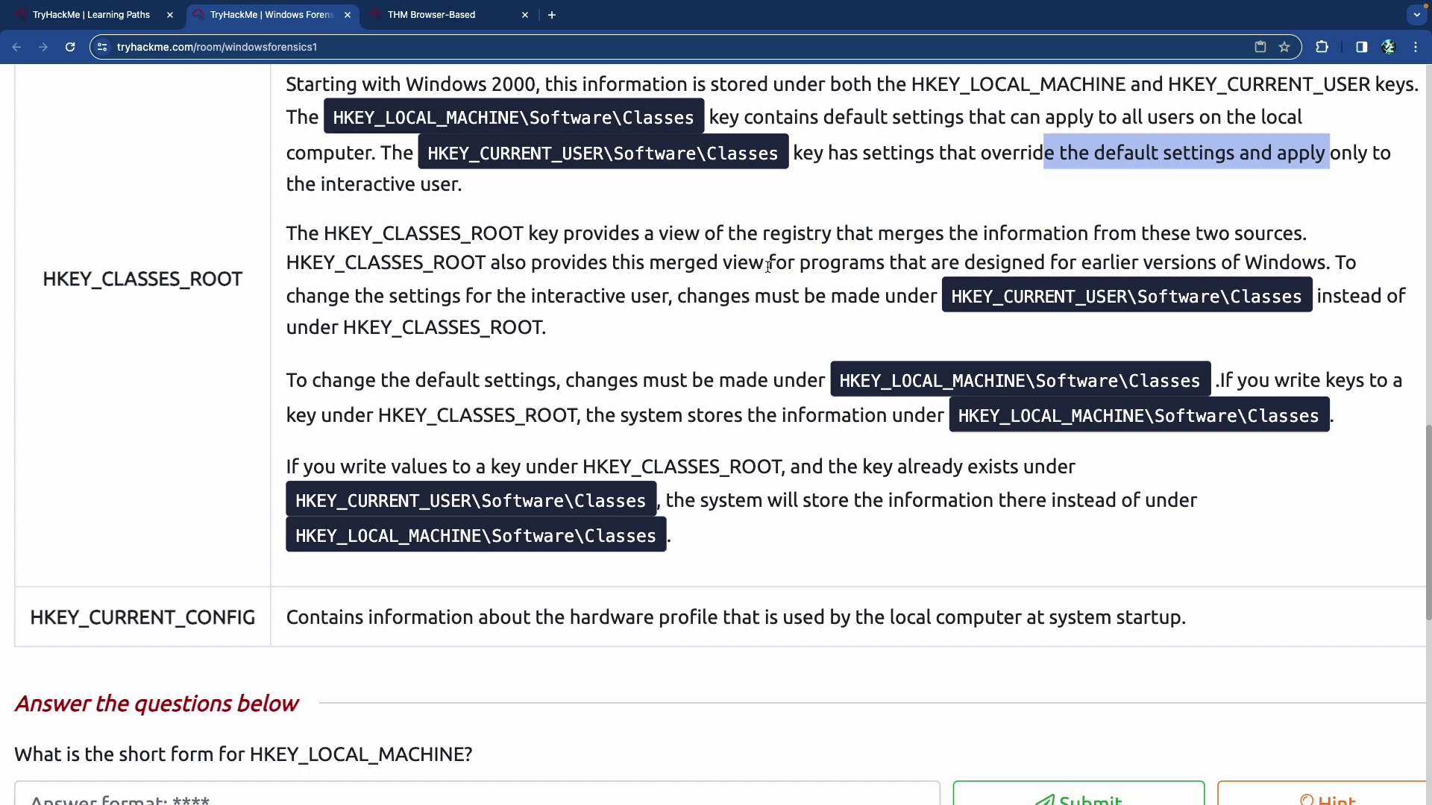
pyautogui.scroll(-1, 809, 269)
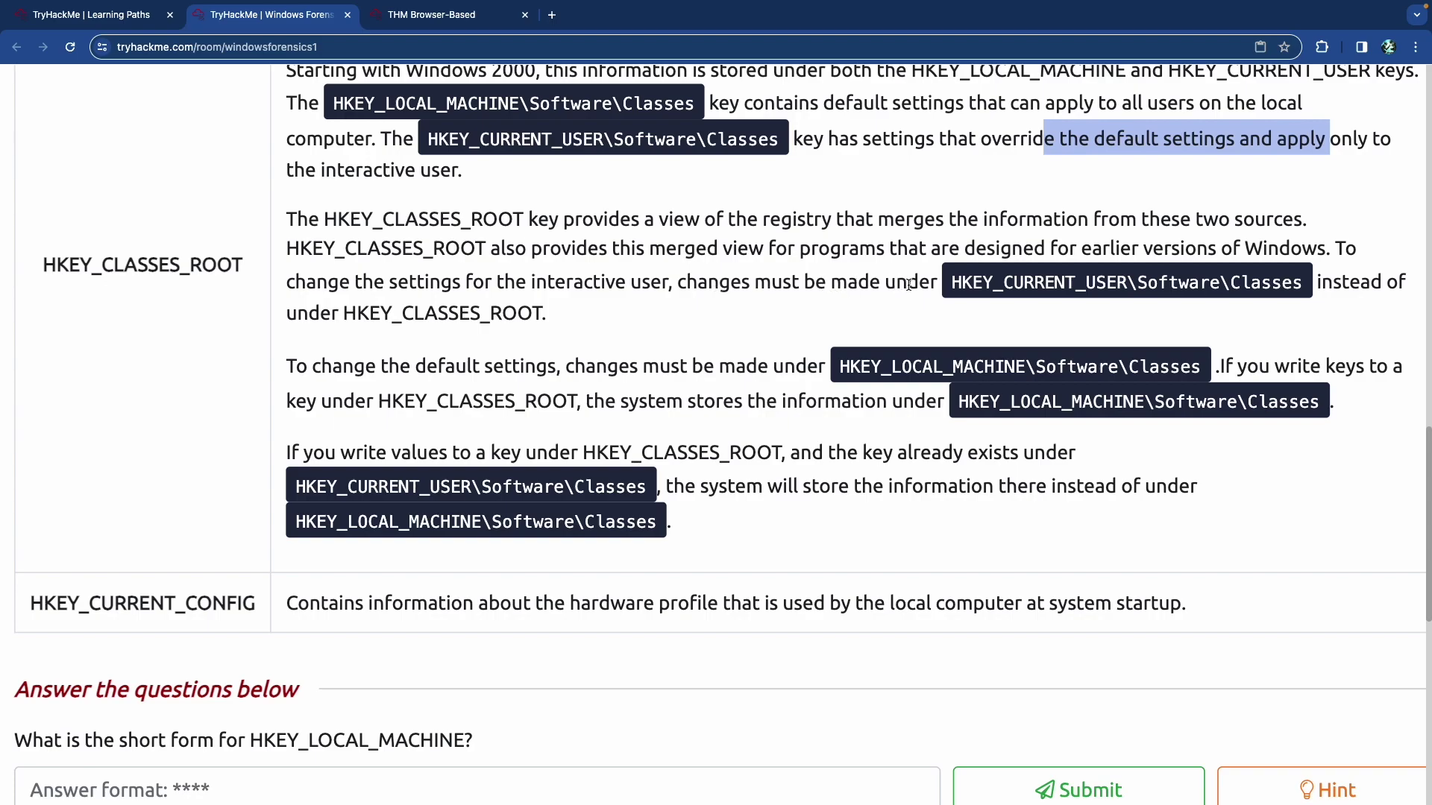
pyautogui.moveTo(952, 284); pyautogui.dragTo(1283, 284)
pyautogui.moveTo(382, 313); pyautogui.dragTo(526, 314)
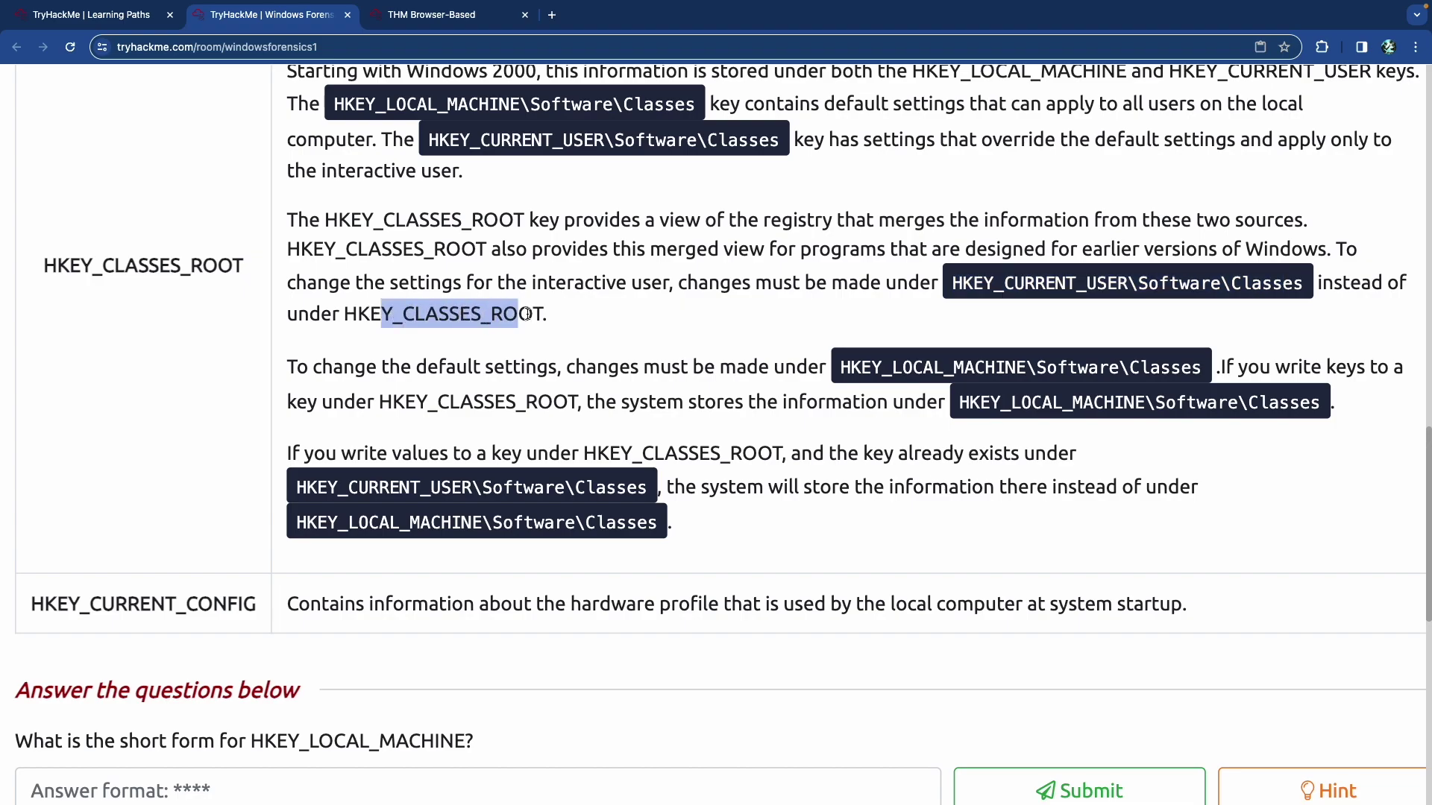
pyautogui.scroll(-1, 589, 328)
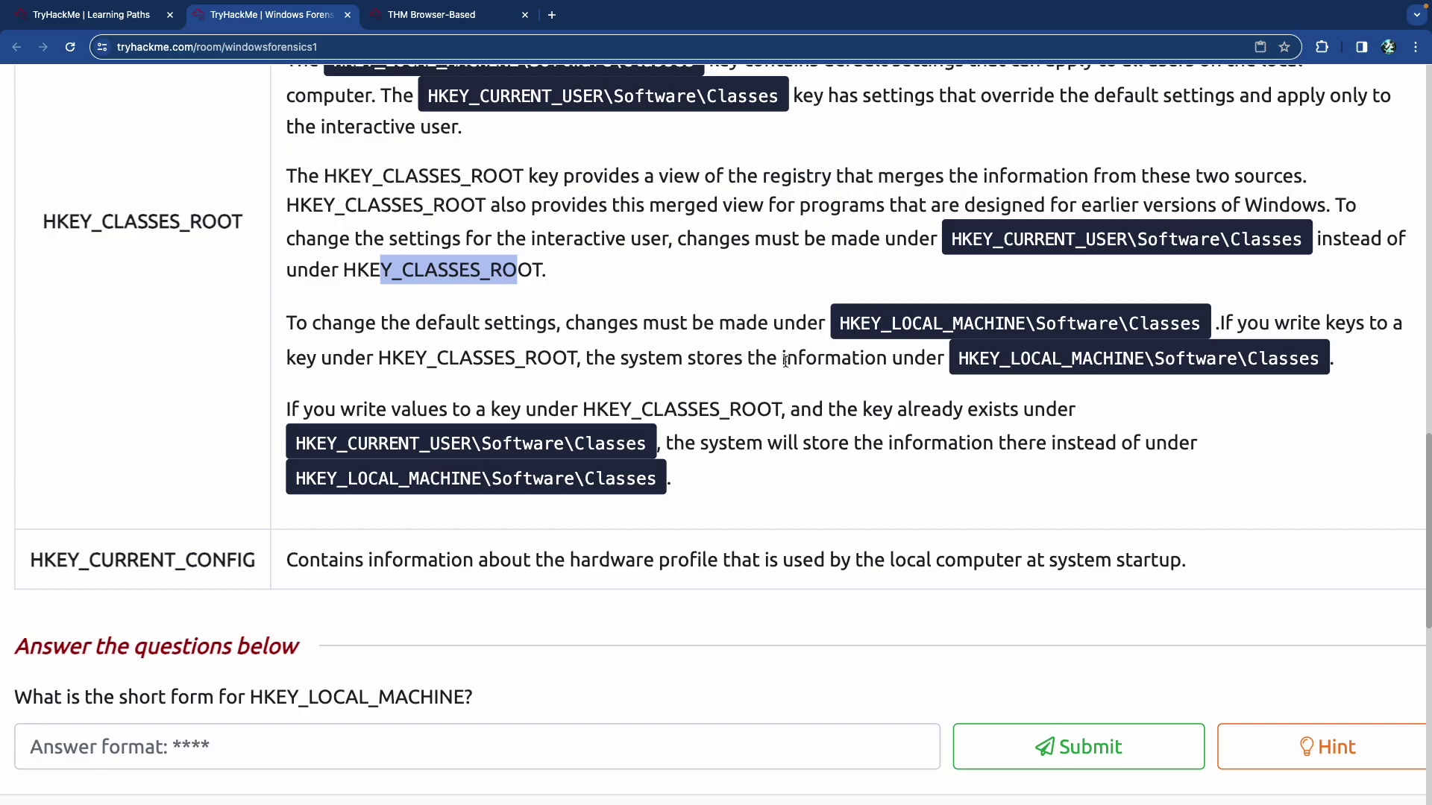
pyautogui.moveTo(1010, 359); pyautogui.dragTo(1264, 363)
pyautogui.click(1053, 369)
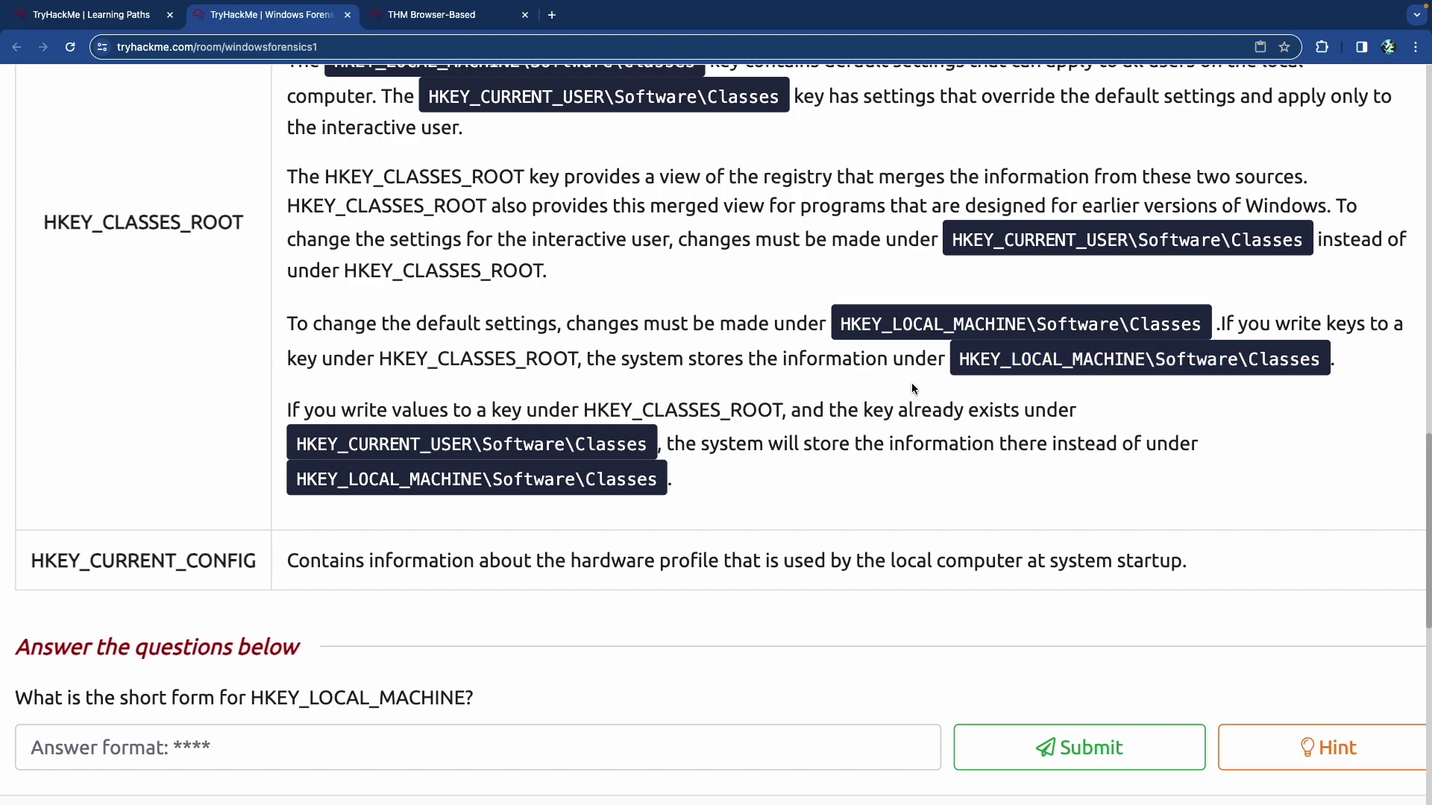
# Highlight the passage on where values written under HKEY_CLASSES_ROOT are stored, and the HKEY_CURRENT_CONFIG name in the following row.
pyautogui.scroll(-1, 912, 385)
pyautogui.moveTo(642, 351); pyautogui.dragTo(813, 352)
pyautogui.moveTo(339, 382); pyautogui.dragTo(605, 378)
pyautogui.moveTo(368, 382); pyautogui.dragTo(452, 383)
pyautogui.moveTo(746, 382); pyautogui.dragTo(1141, 384)
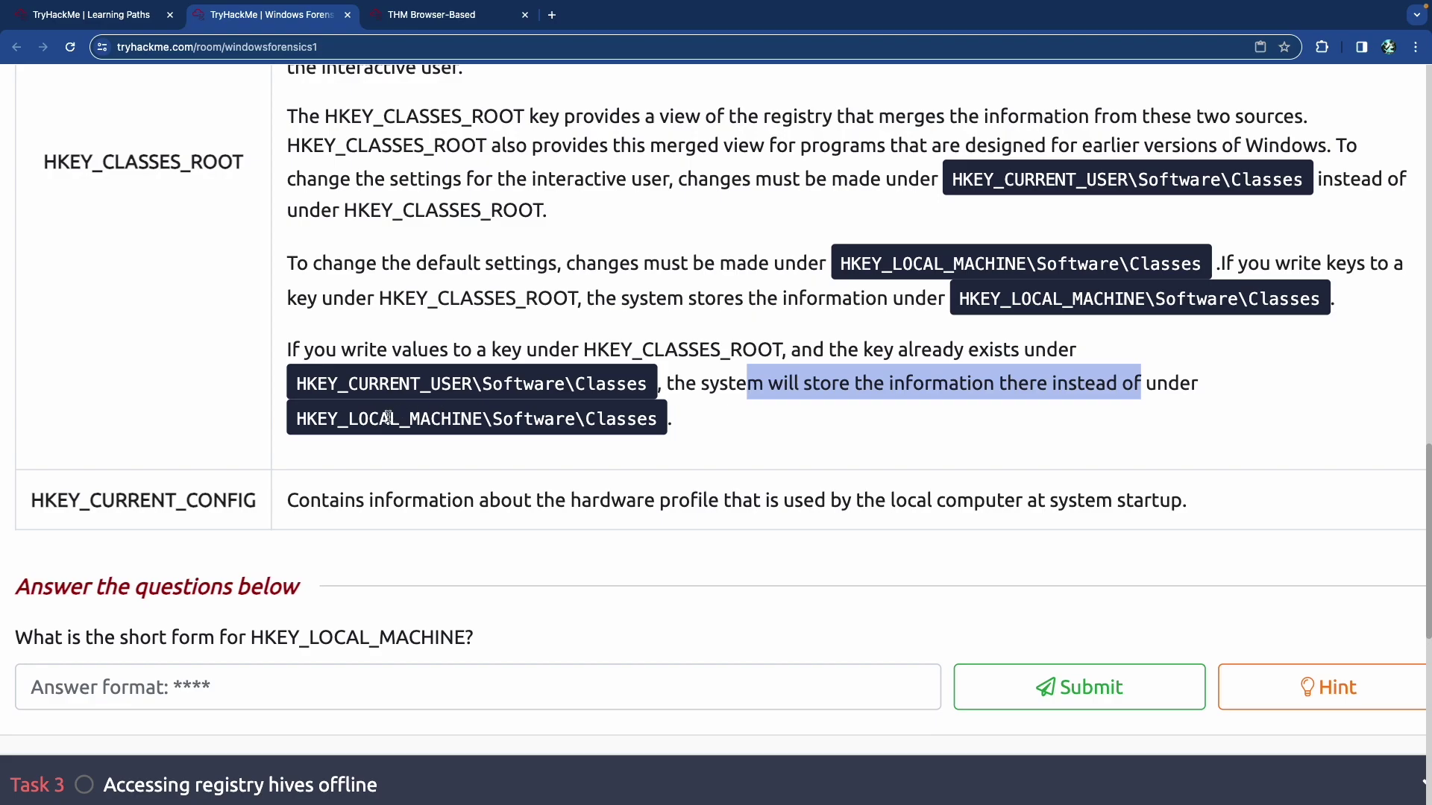
pyautogui.moveTo(348, 418); pyautogui.dragTo(419, 419)
pyautogui.click(629, 422)
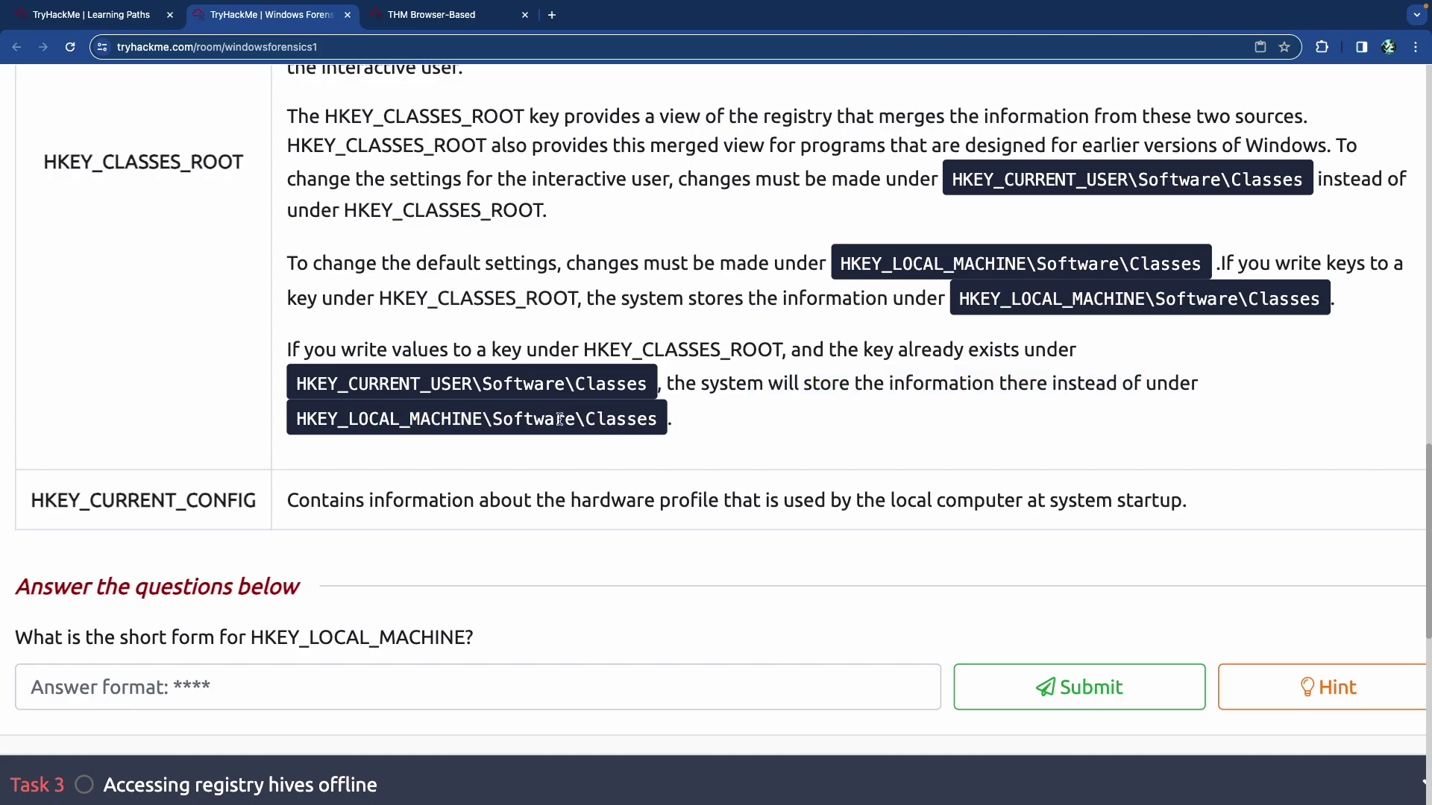
pyautogui.moveTo(125, 499); pyautogui.dragTo(266, 499)
pyautogui.click(330, 498)
# Submit HKLM as the answer to the Task 2 question on the short form for HKEY_LOCAL_MACHINE.
pyautogui.scroll(-2, 551, 501)
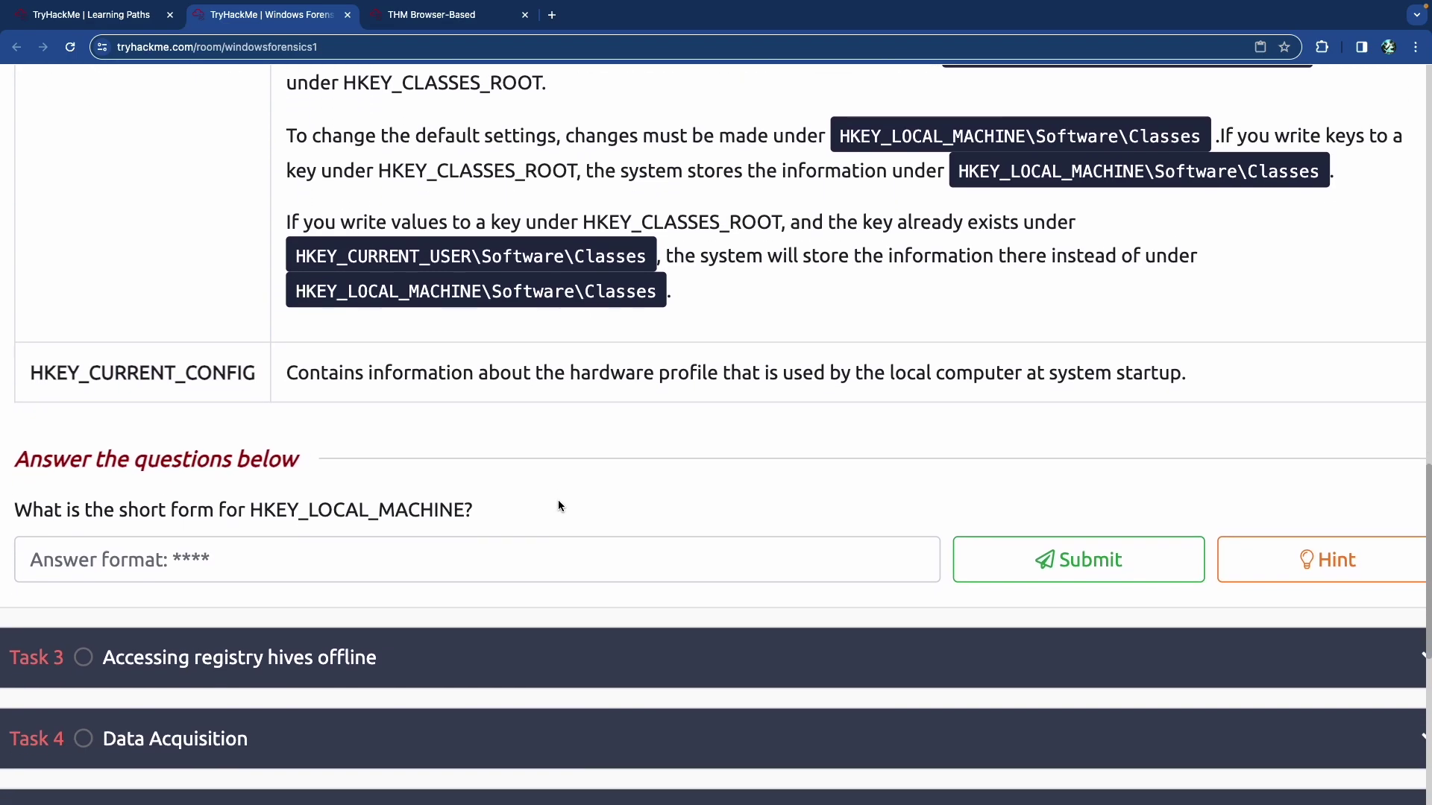
pyautogui.scroll(-1, 566, 502)
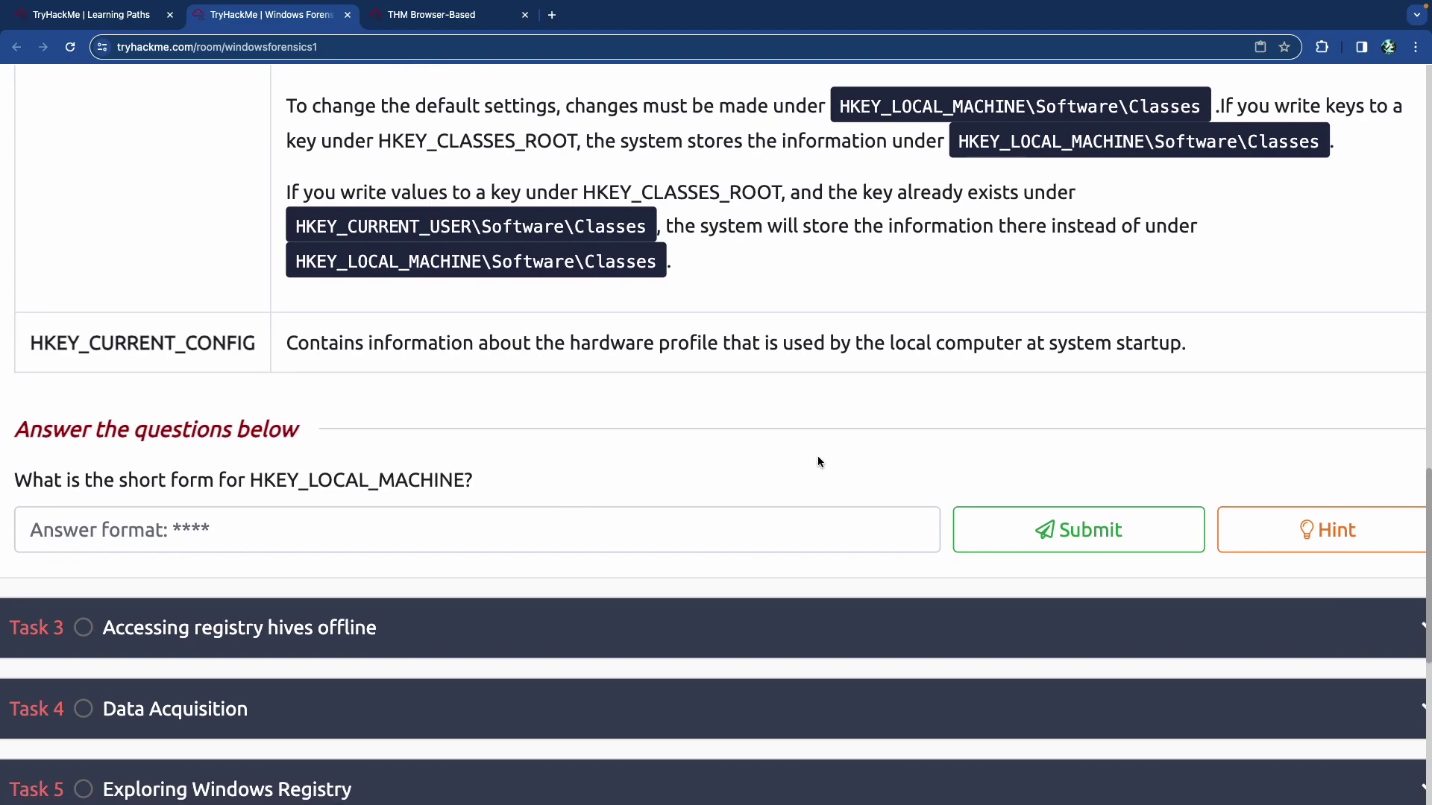
pyautogui.click(347, 535)
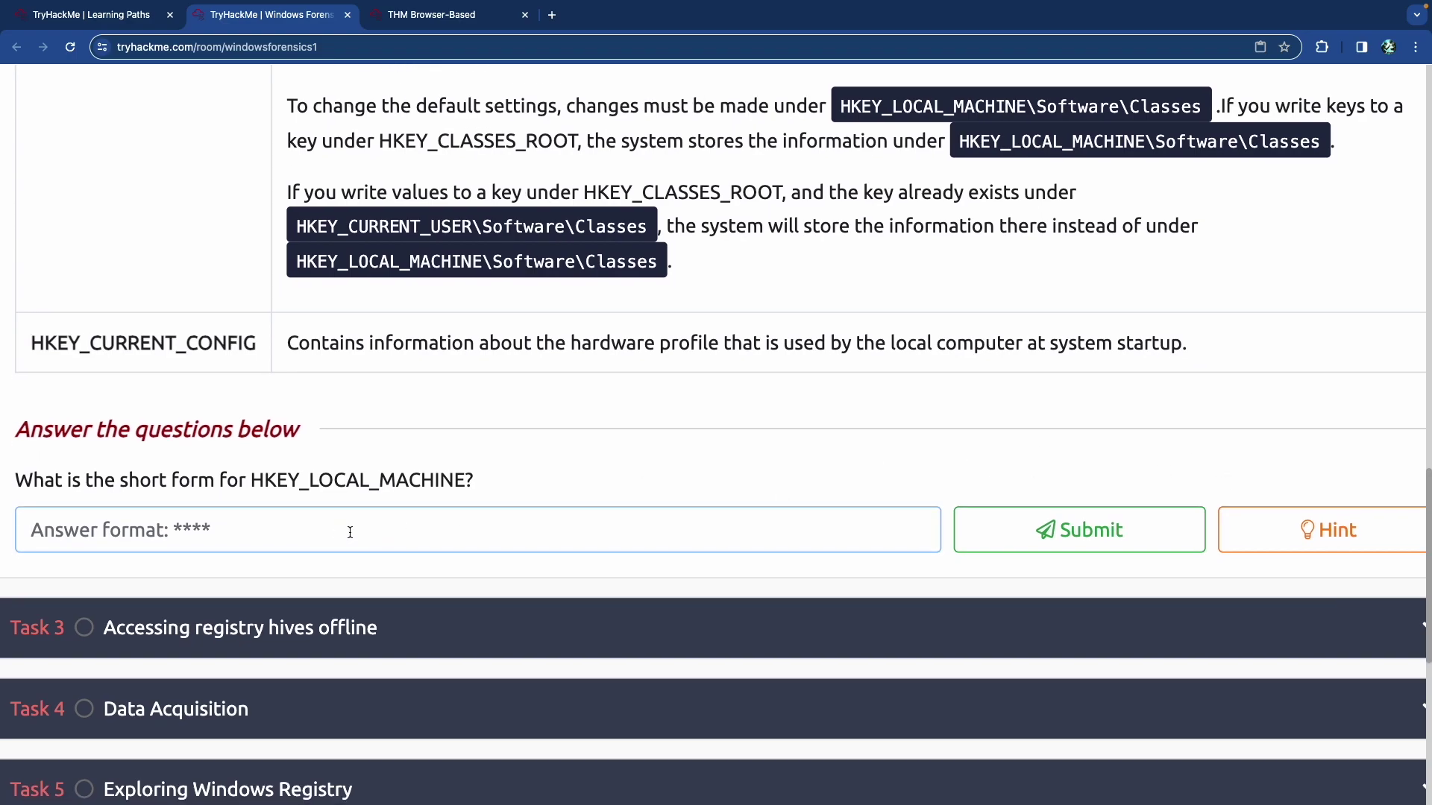
pyautogui.write('HKLM')
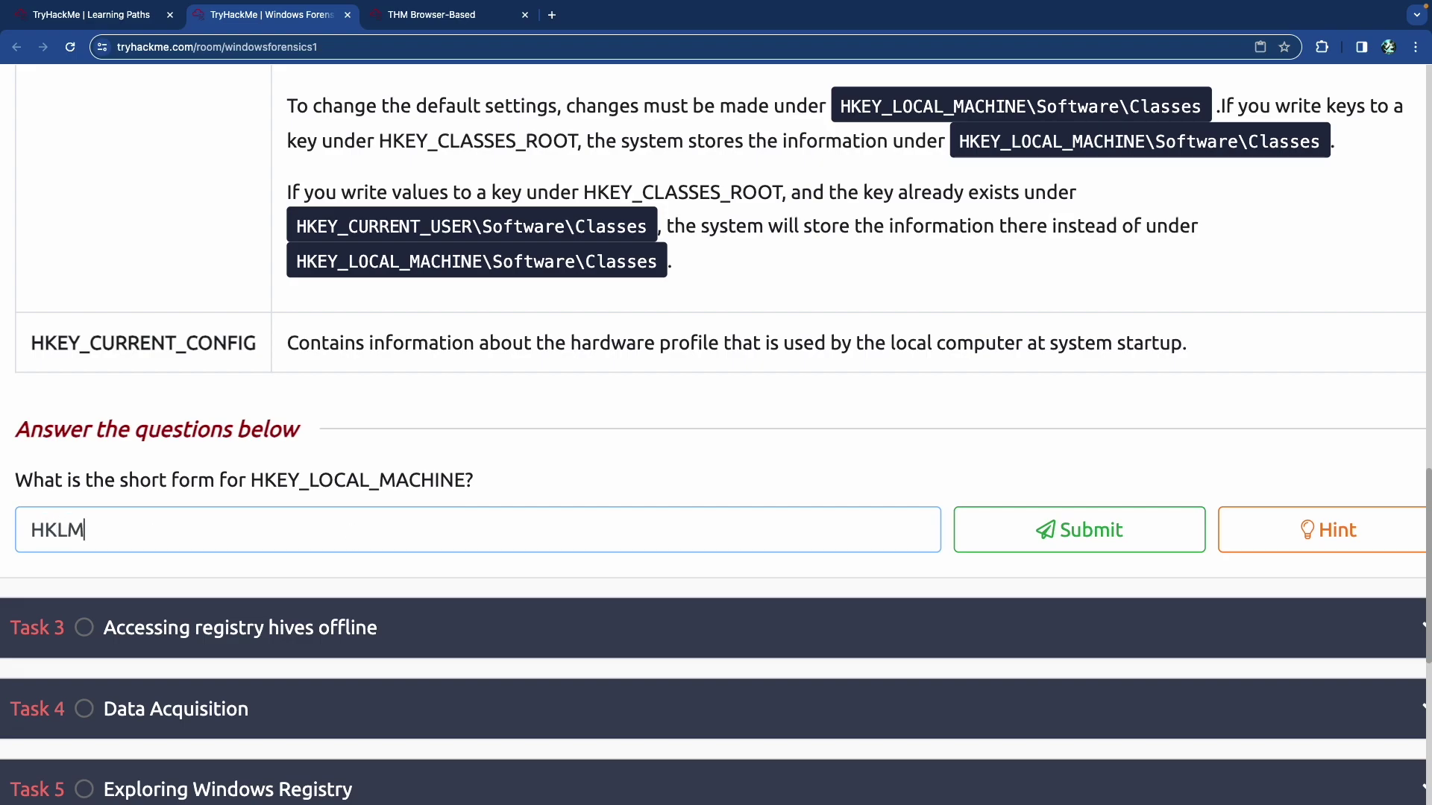
pyautogui.press('Return')
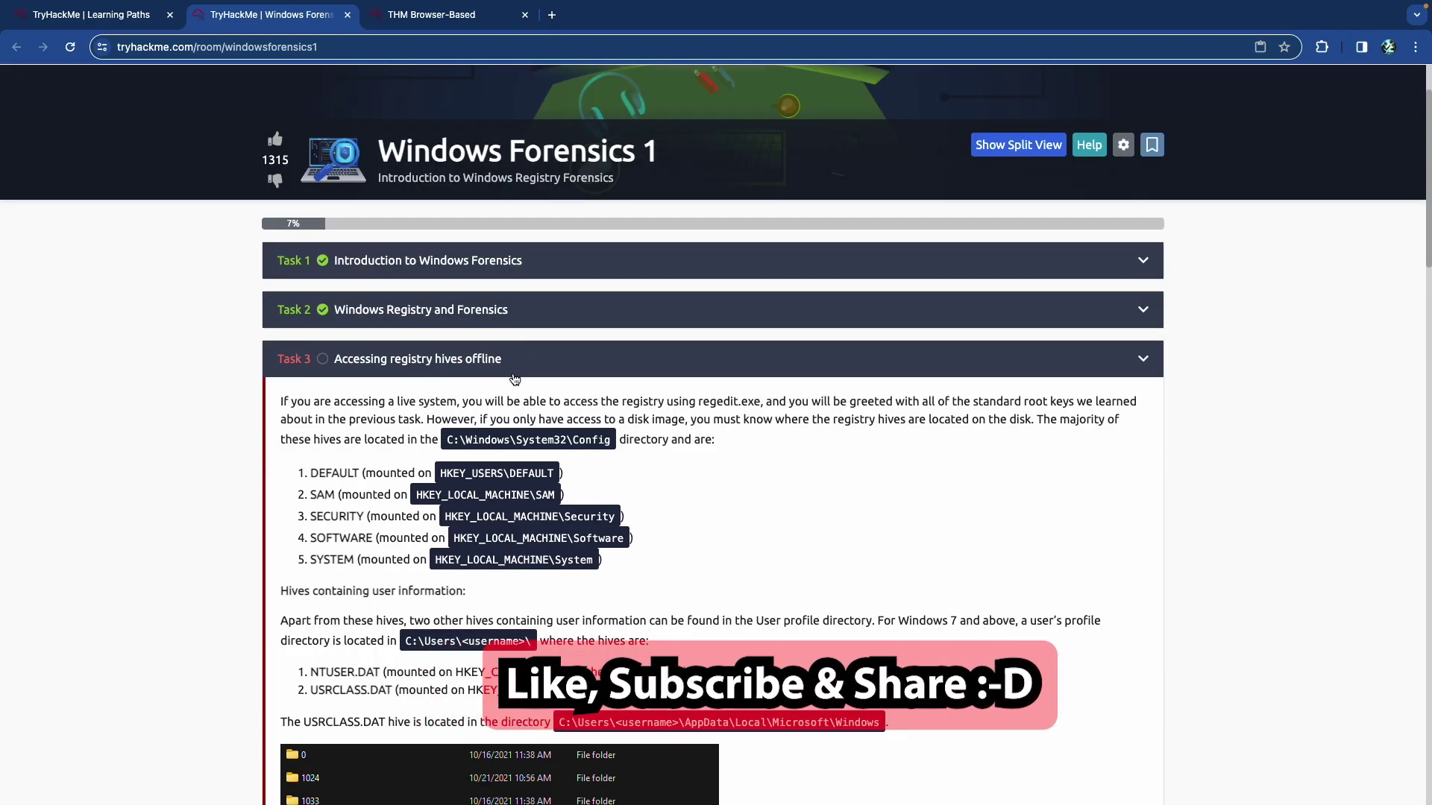
# Read the Task 3 introduction on accessing registry hives offline and highlight Config in the C:\Windows\System32\Config path.
pyautogui.scroll(-1, 545, 362)
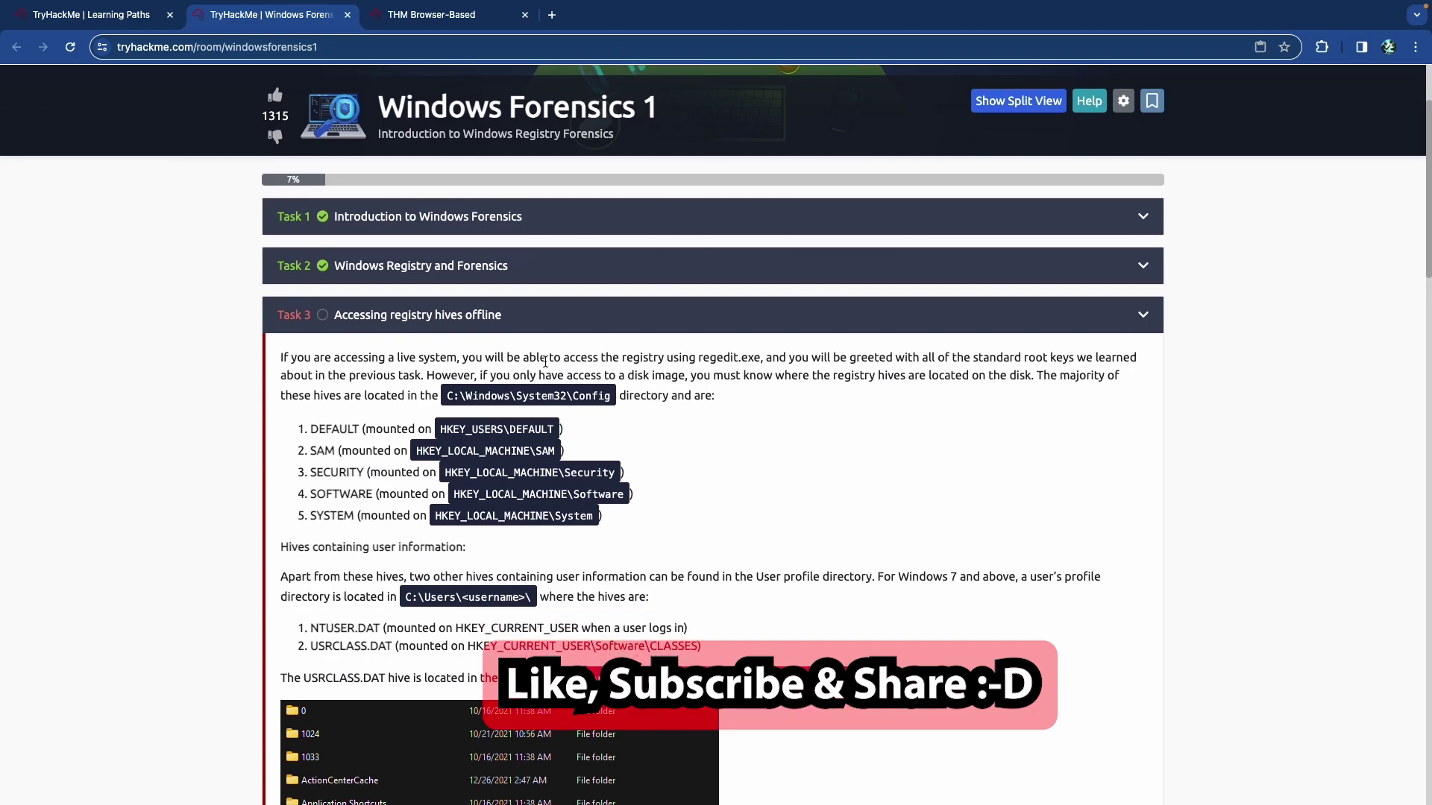
pyautogui.scroll(5, 579, 358)
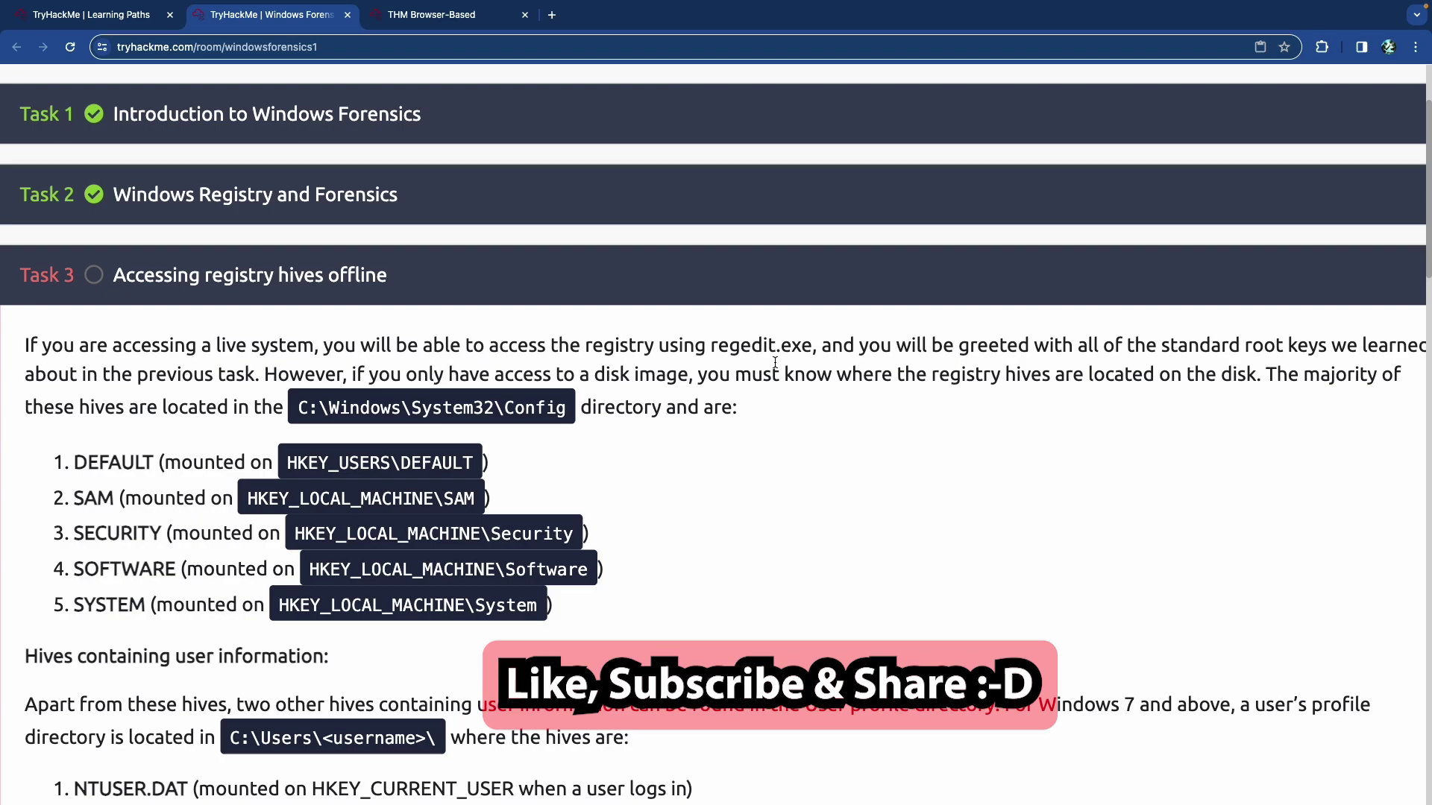
pyautogui.hscroll(2, 774, 363)
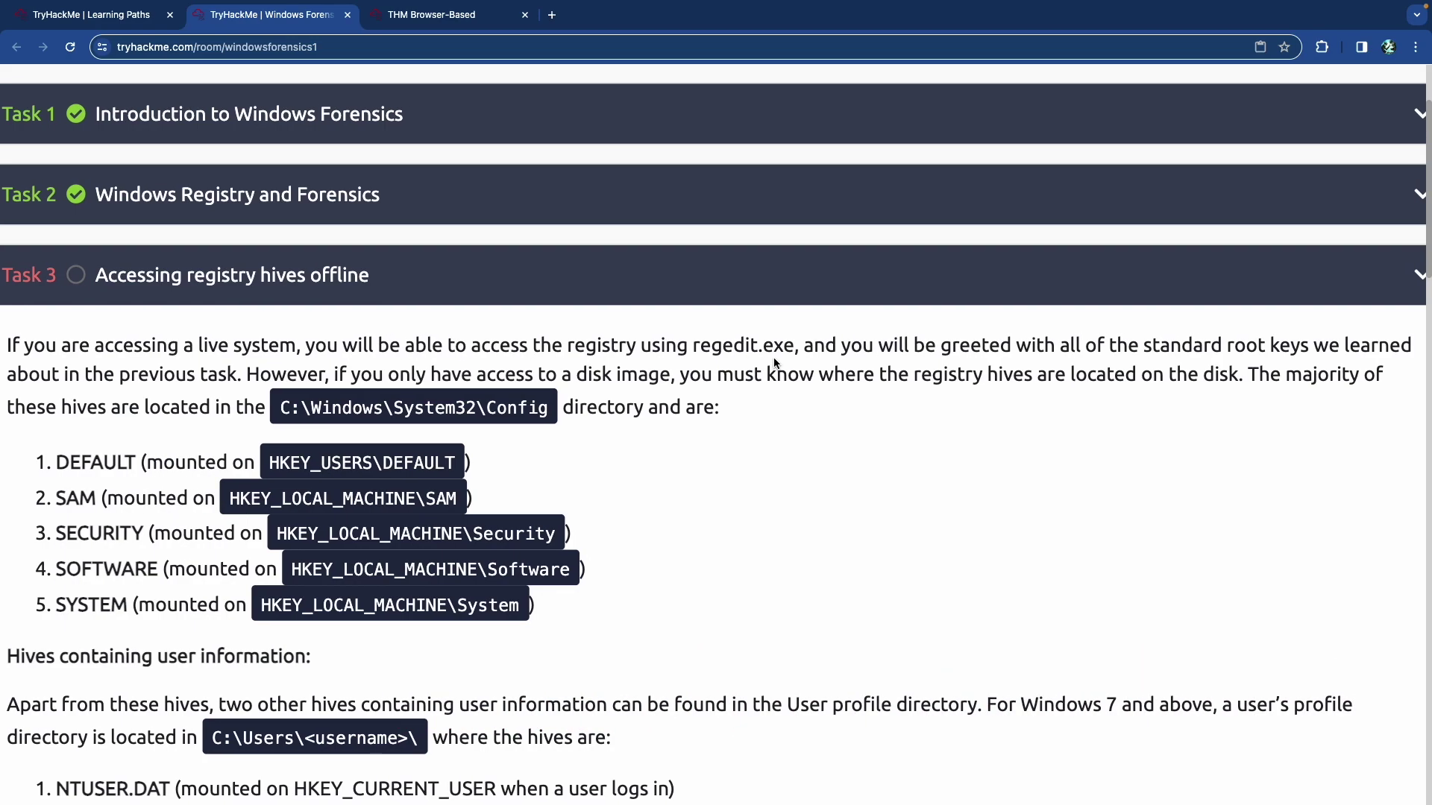
pyautogui.hscroll(1, 774, 364)
pyautogui.hscroll(-3, 774, 364)
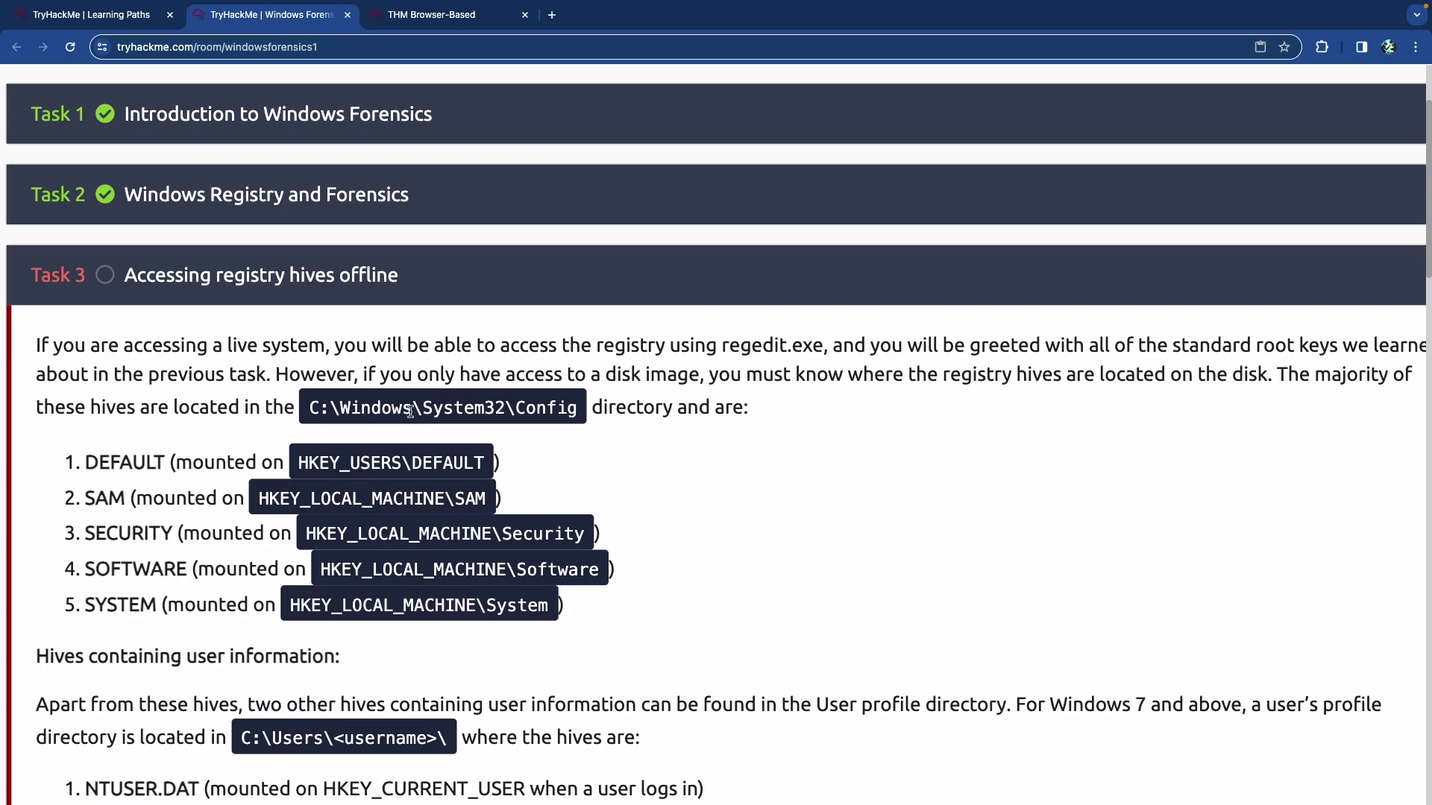
pyautogui.scroll(-1, 440, 410)
pyautogui.moveTo(532, 410); pyautogui.dragTo(564, 412)
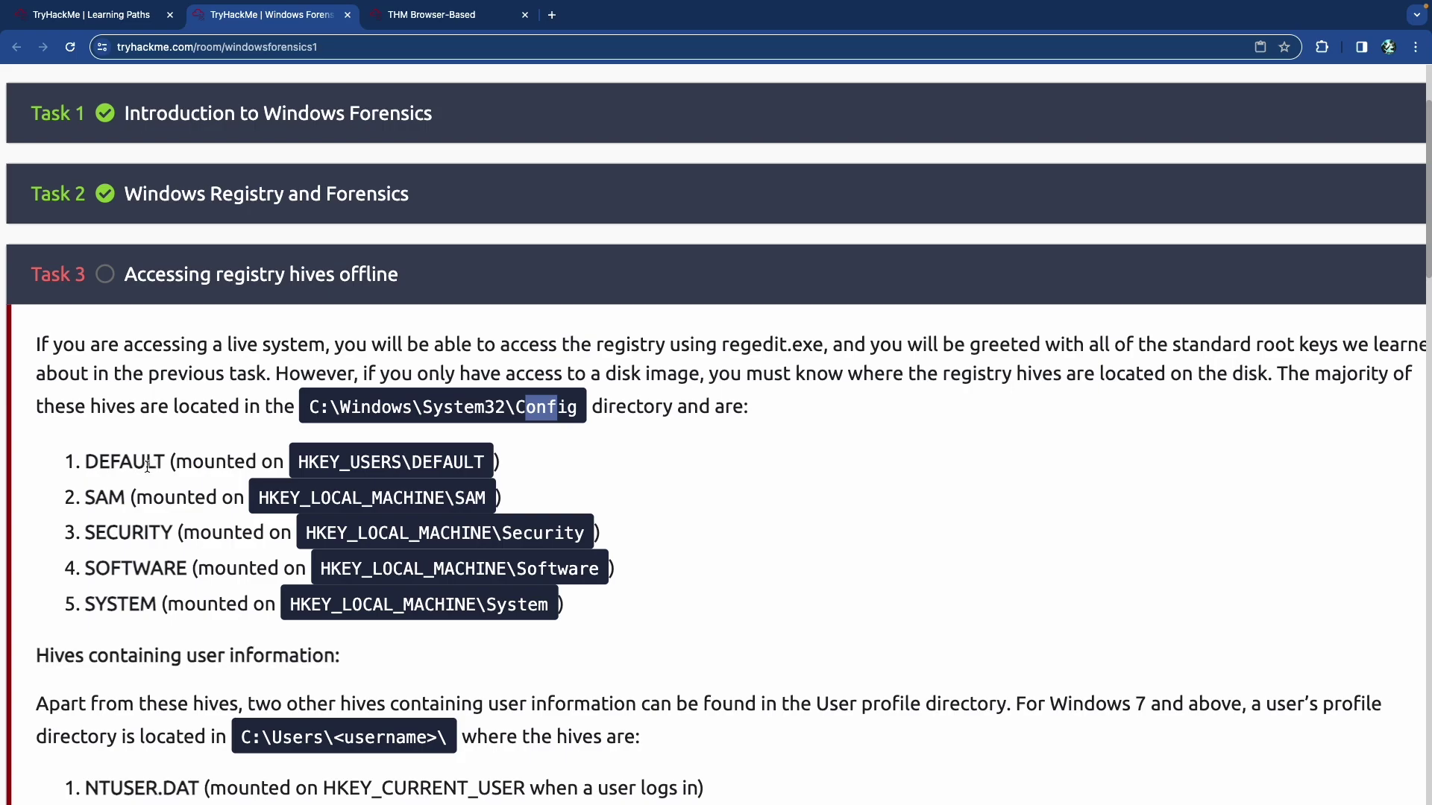
# Highlight the mount paths of the DEFAULT, SAM, SECURITY, SOFTWARE and SYSTEM hives, and view the section on hives containing user information.
pyautogui.scroll(-3, 147, 466)
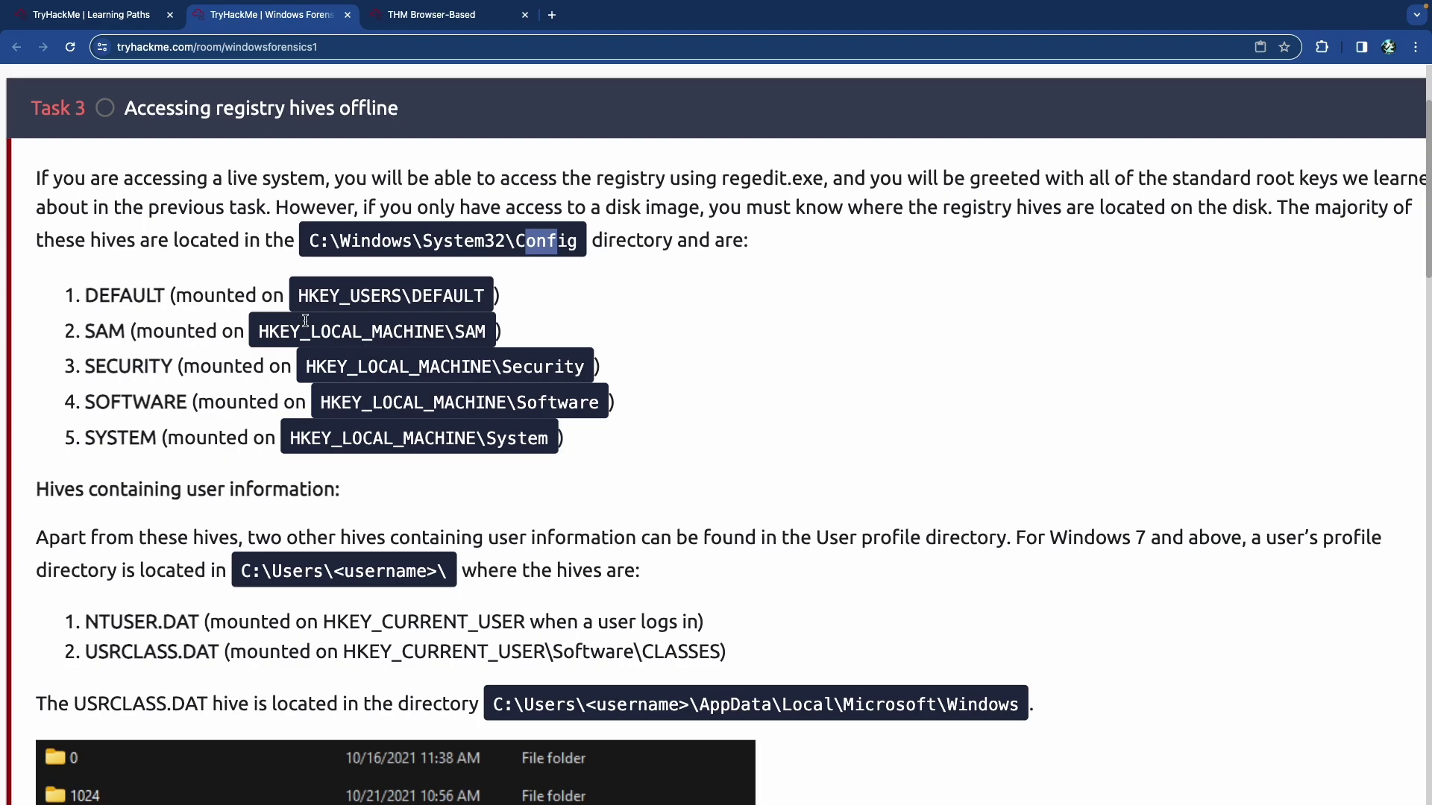
pyautogui.moveTo(347, 296); pyautogui.dragTo(453, 297)
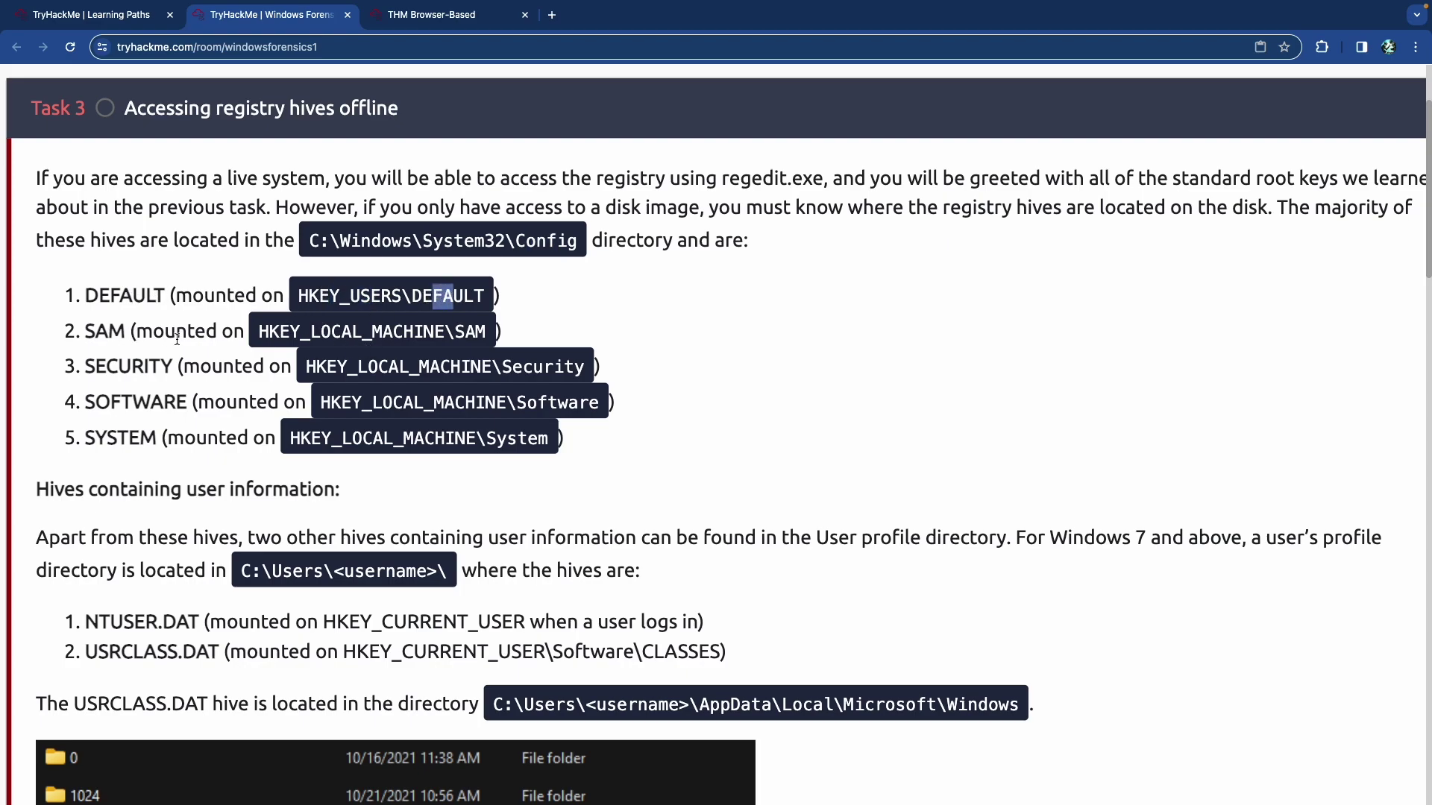
pyautogui.moveTo(370, 332); pyautogui.dragTo(454, 331)
pyautogui.click(454, 332)
pyautogui.moveTo(340, 366); pyautogui.dragTo(575, 367)
pyautogui.moveTo(371, 402); pyautogui.dragTo(521, 403)
pyautogui.moveTo(537, 403); pyautogui.dragTo(593, 403)
pyautogui.moveTo(343, 438); pyautogui.dragTo(550, 440)
pyautogui.scroll(-3, 355, 448)
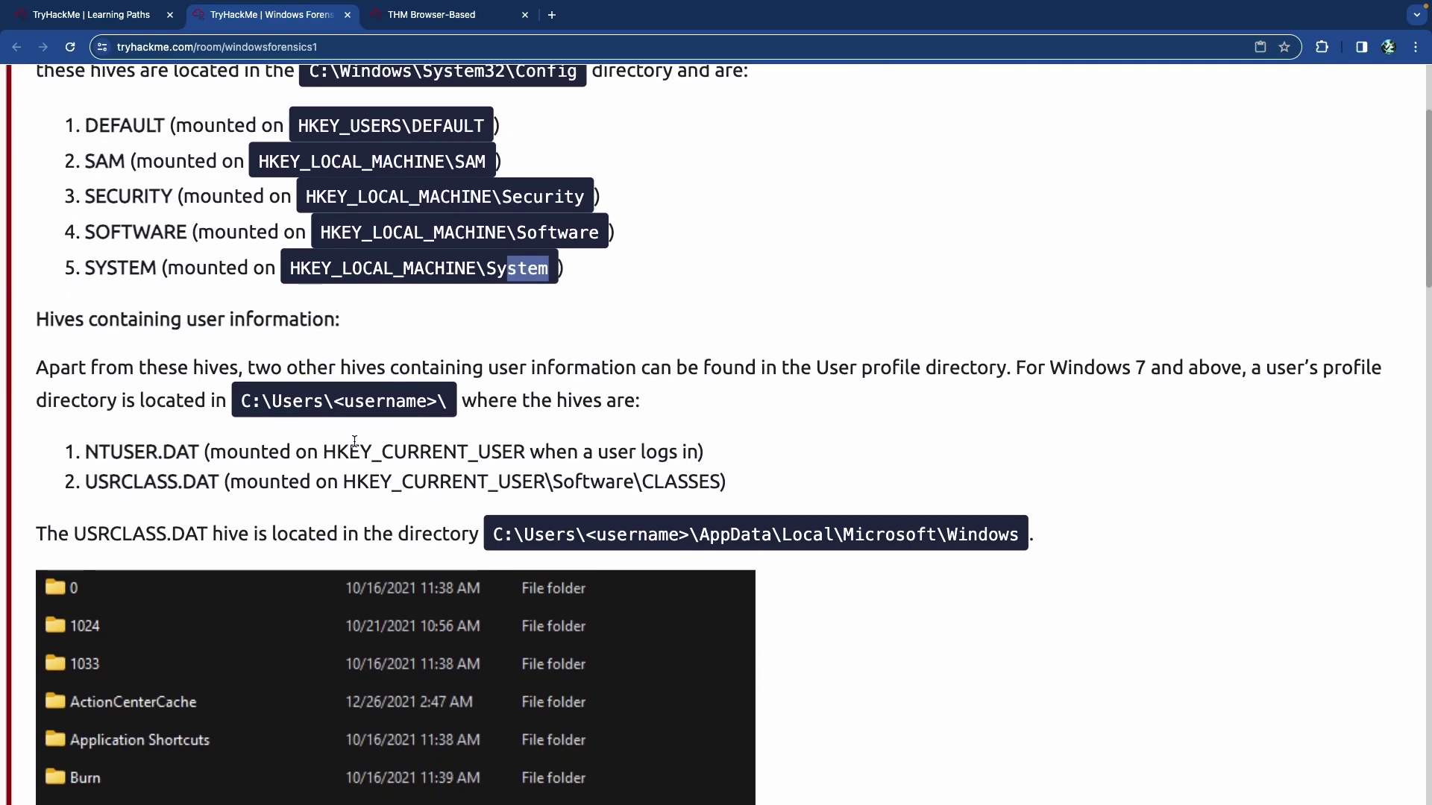
pyautogui.scroll(-1, 355, 443)
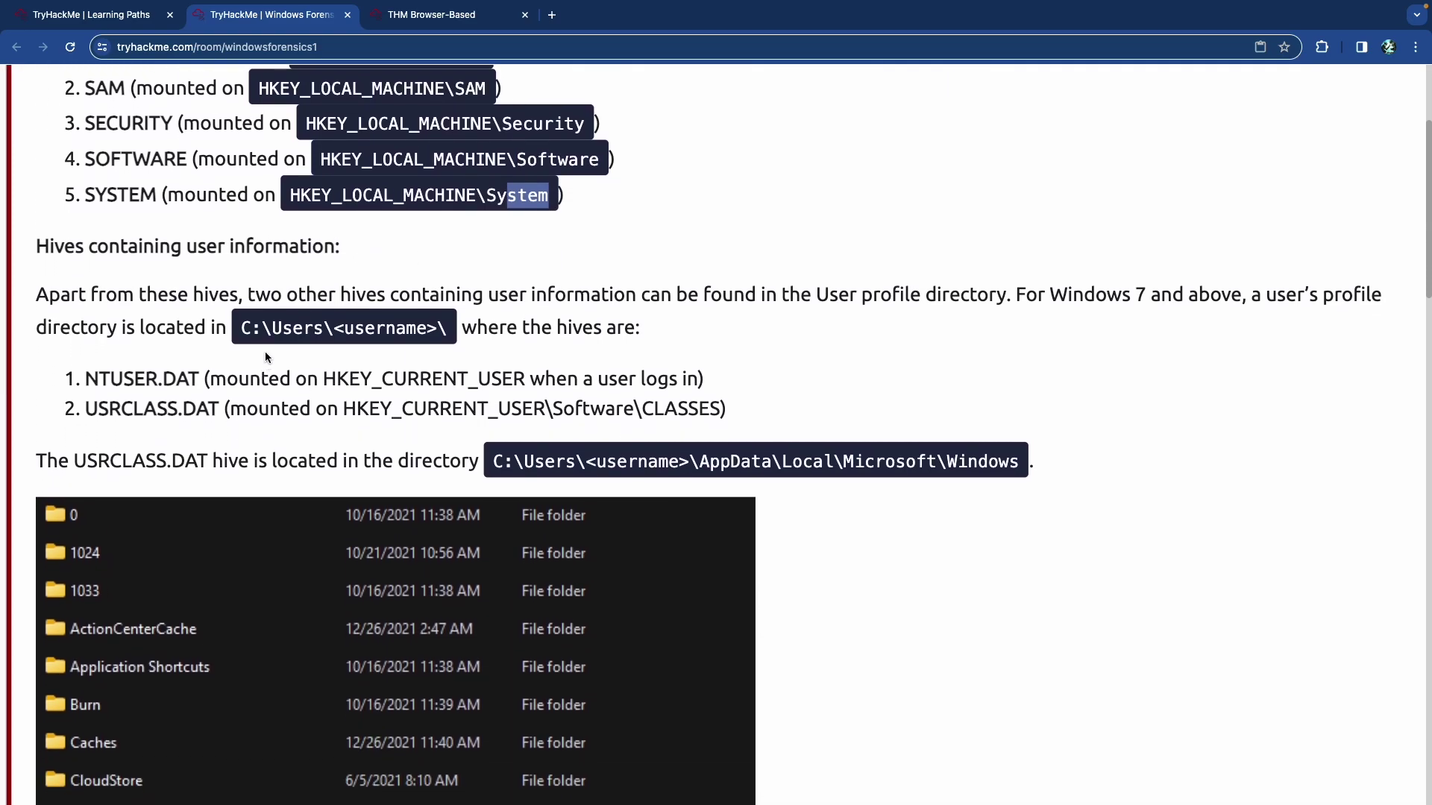
# Highlight the C:\Users\<username>\ profile path and the mount locations of the NTUSER.DAT and USRCLASS.DAT hives.
pyautogui.moveTo(250, 343); pyautogui.dragTo(455, 343)
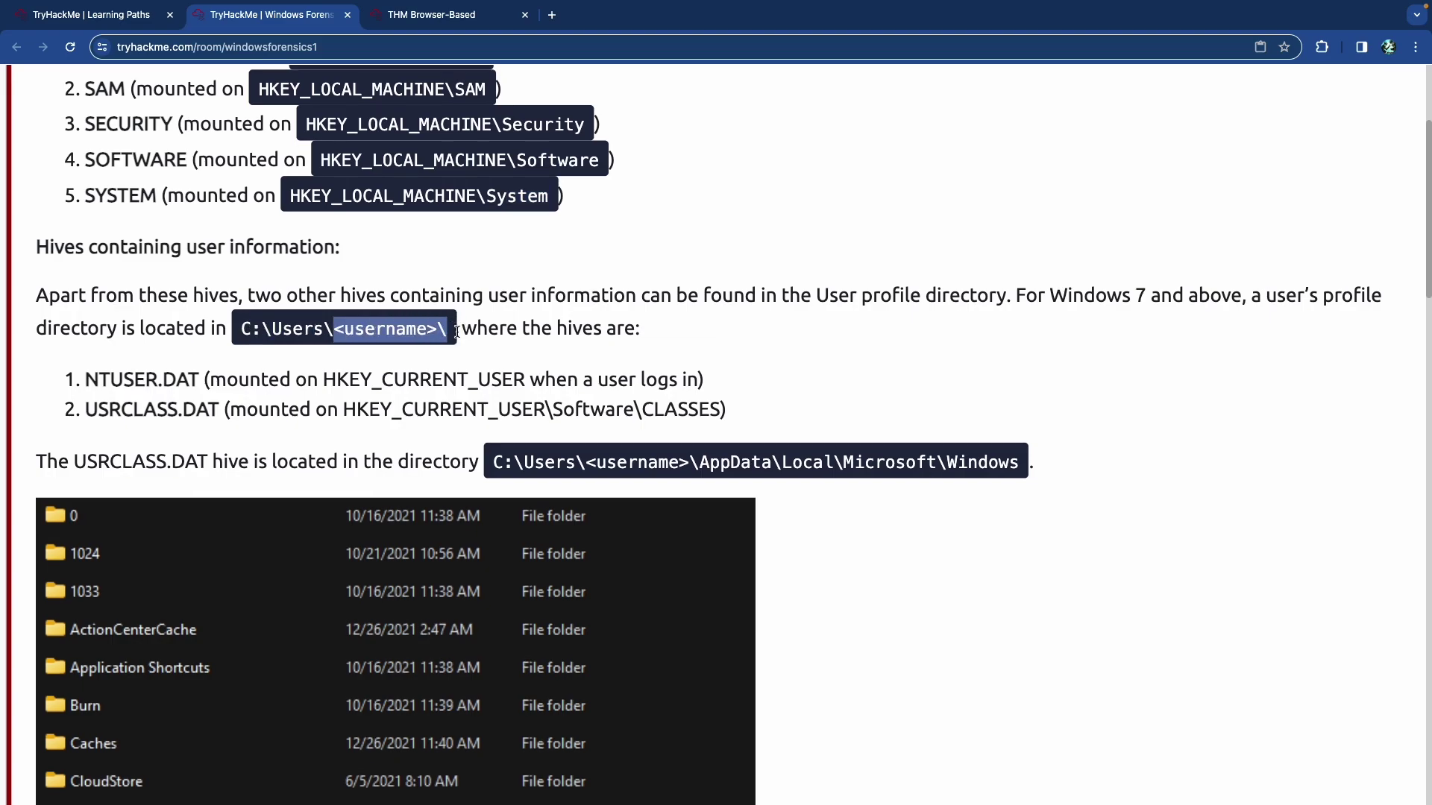
pyautogui.click(317, 361)
pyautogui.moveTo(111, 380); pyautogui.dragTo(557, 379)
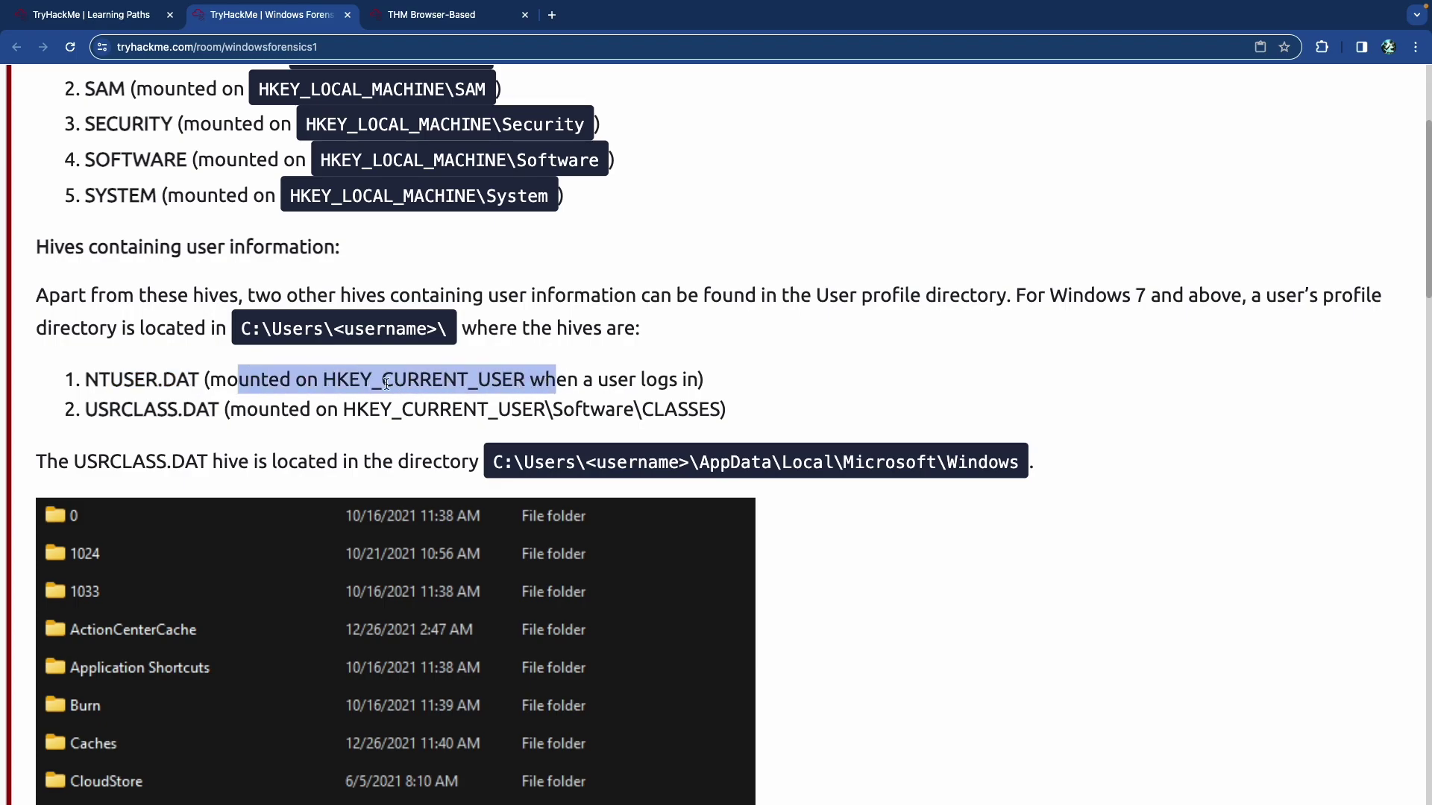
pyautogui.click(144, 410)
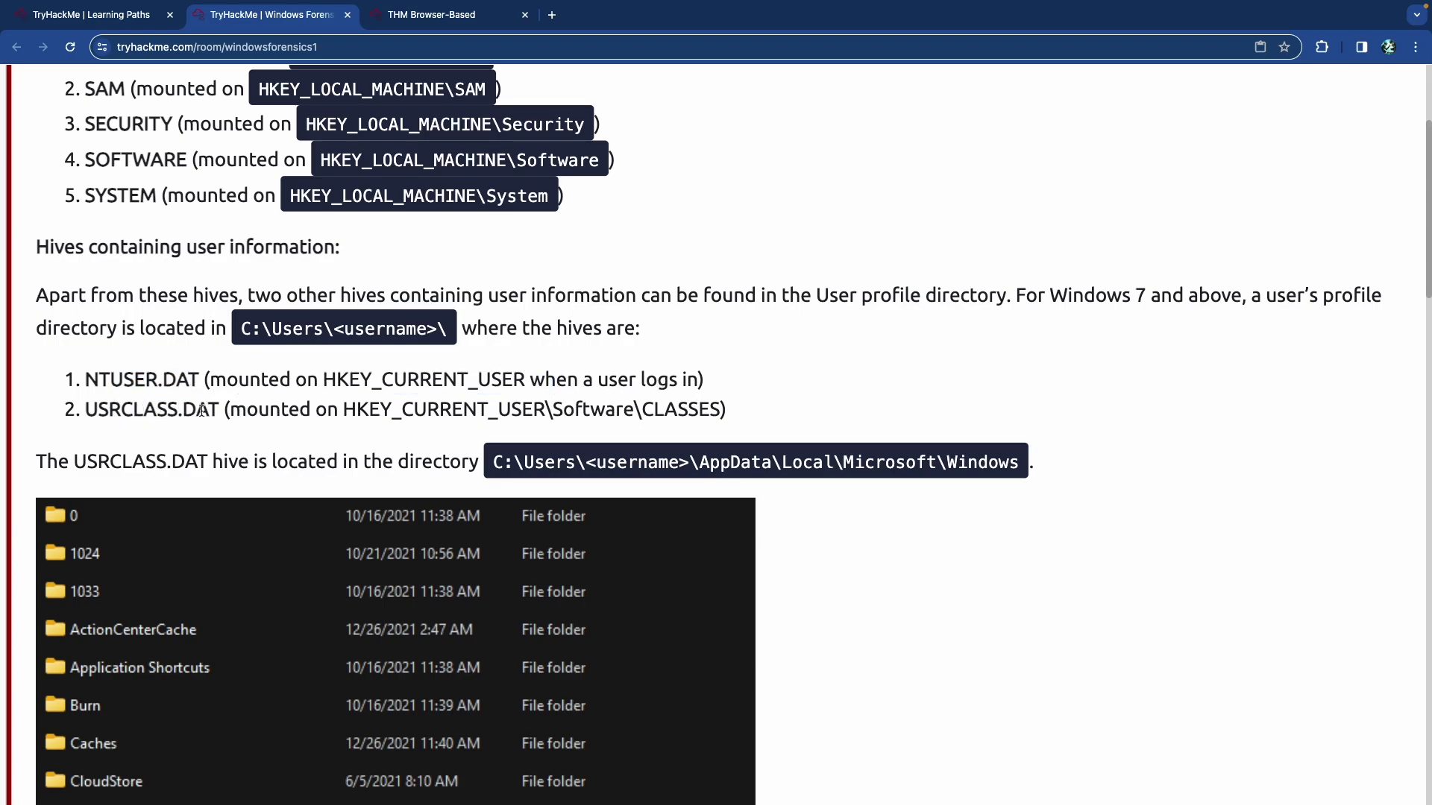
pyautogui.moveTo(262, 412); pyautogui.dragTo(710, 409)
# Highlight the full C:\Users\<username>\AppData\Local\Microsoft\Windows directory path of the USRCLASS.DAT hive.
pyautogui.scroll(-2, 362, 438)
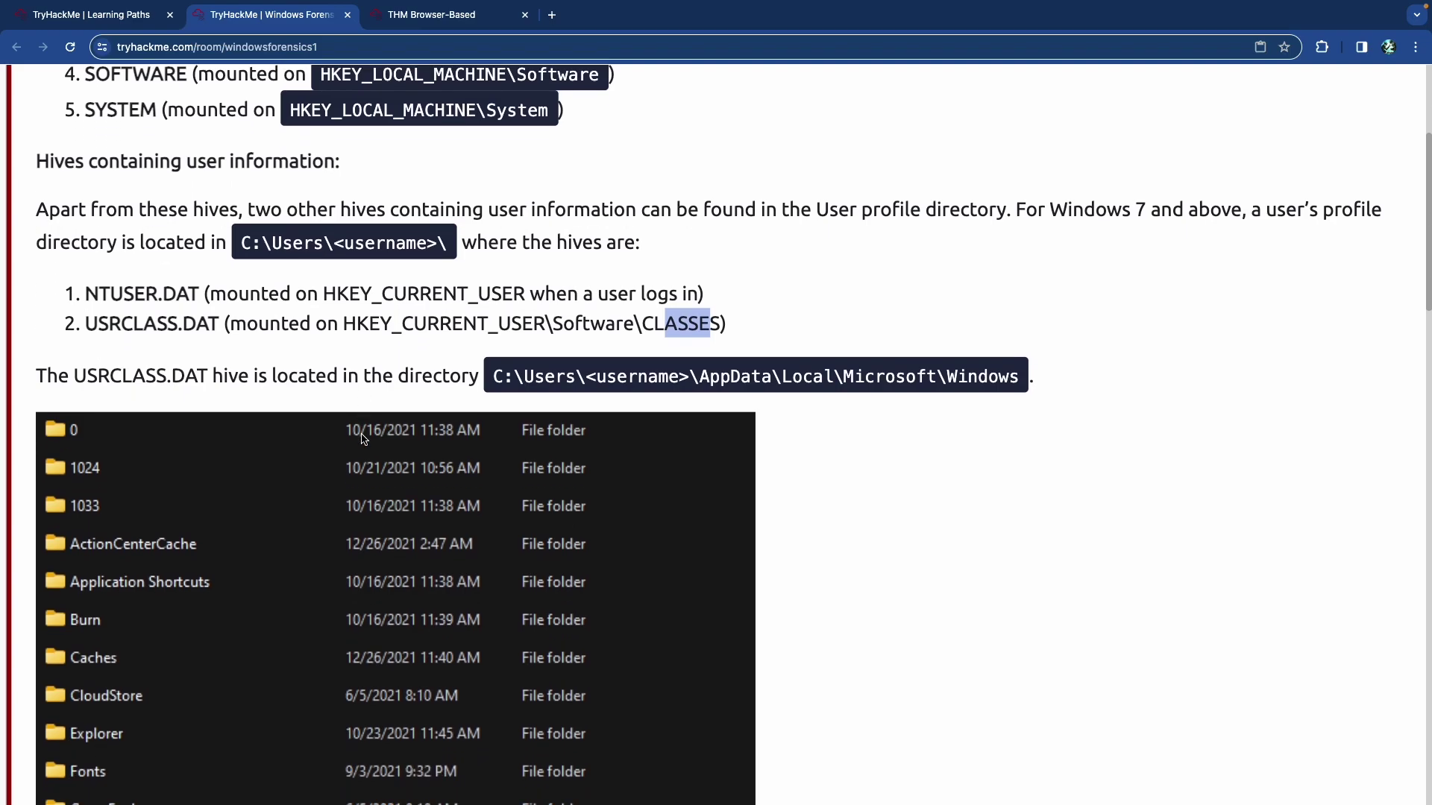
pyautogui.scroll(-1, 362, 438)
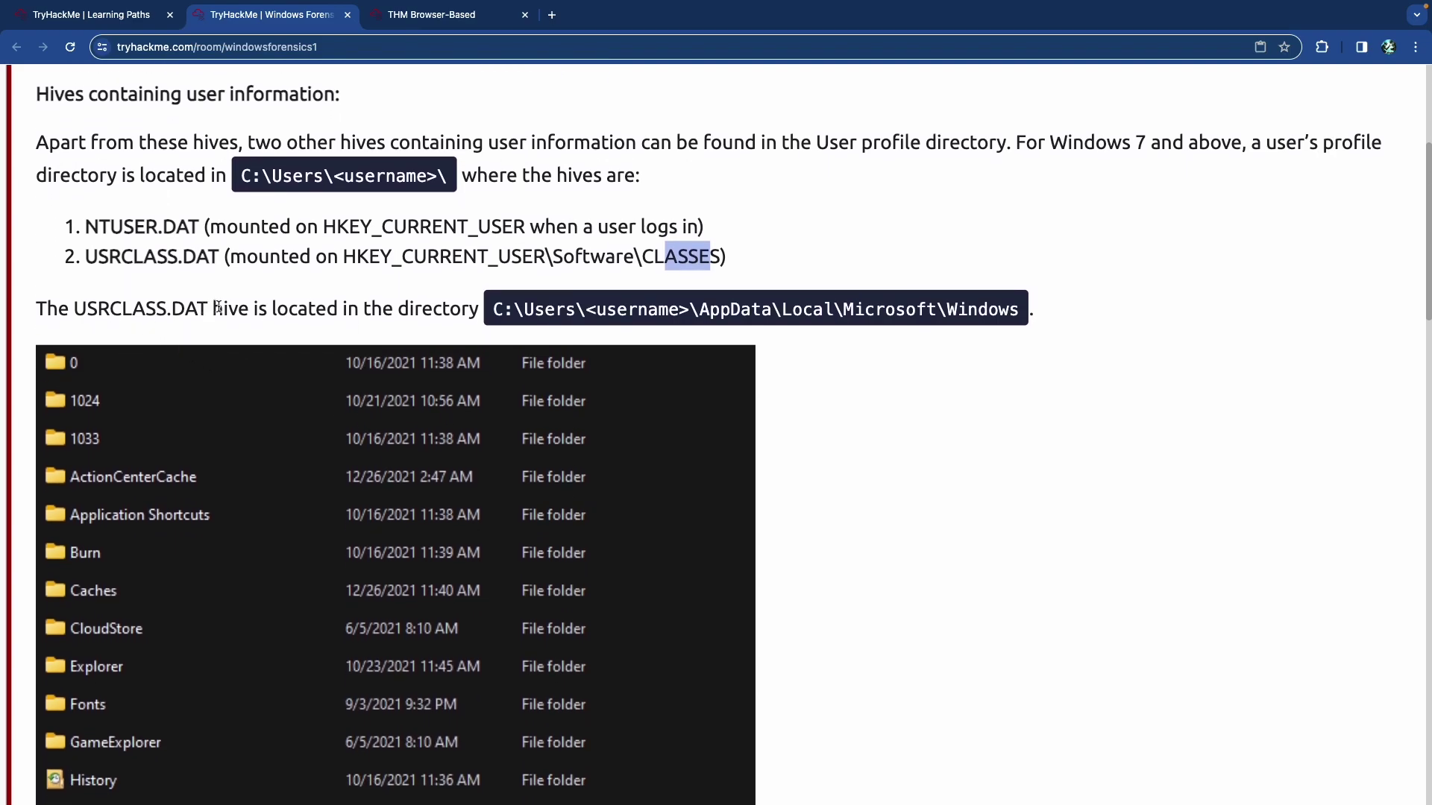
pyautogui.scroll(-1, 261, 291)
pyautogui.scroll(-1, 595, 255)
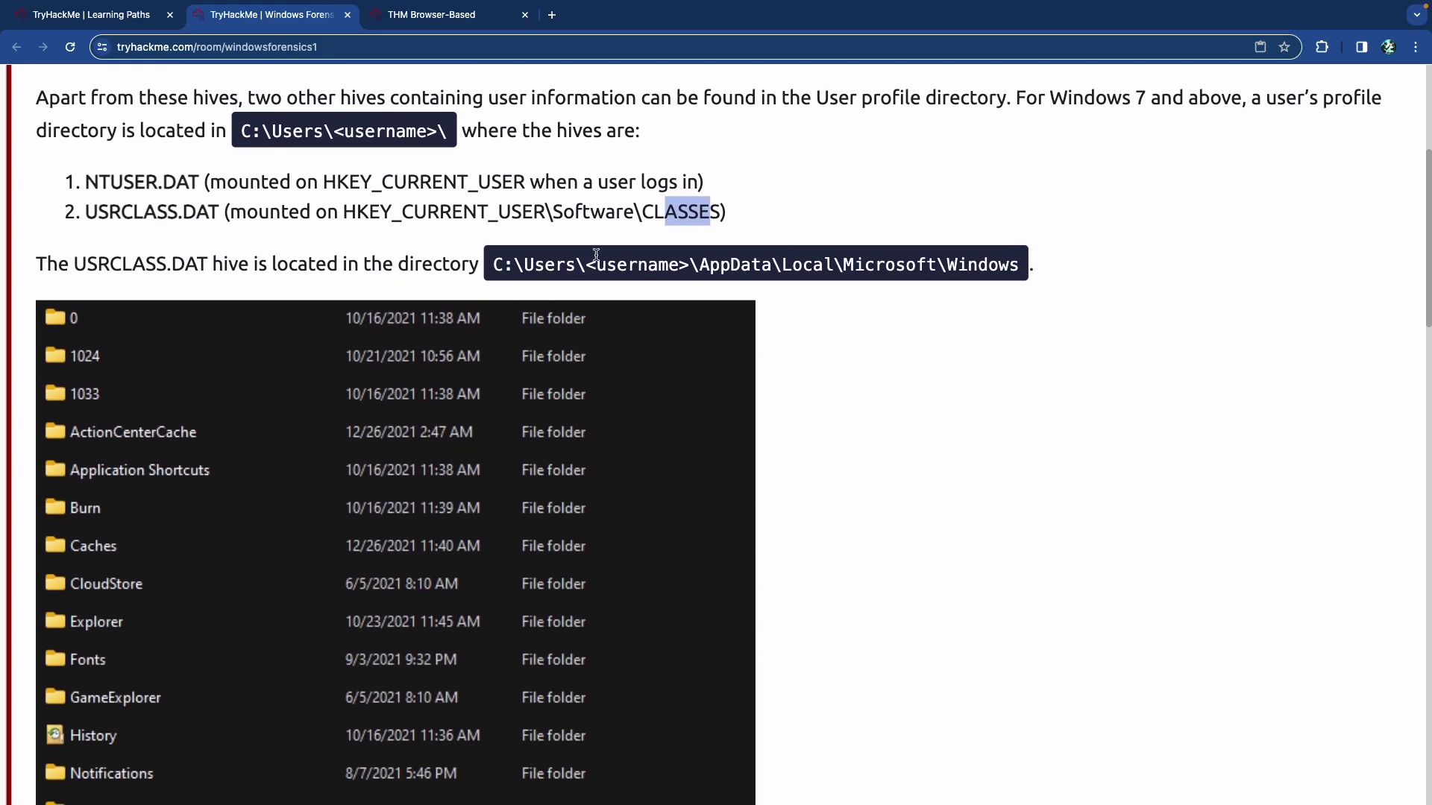
pyautogui.moveTo(545, 267); pyautogui.dragTo(750, 267)
pyautogui.click(597, 266)
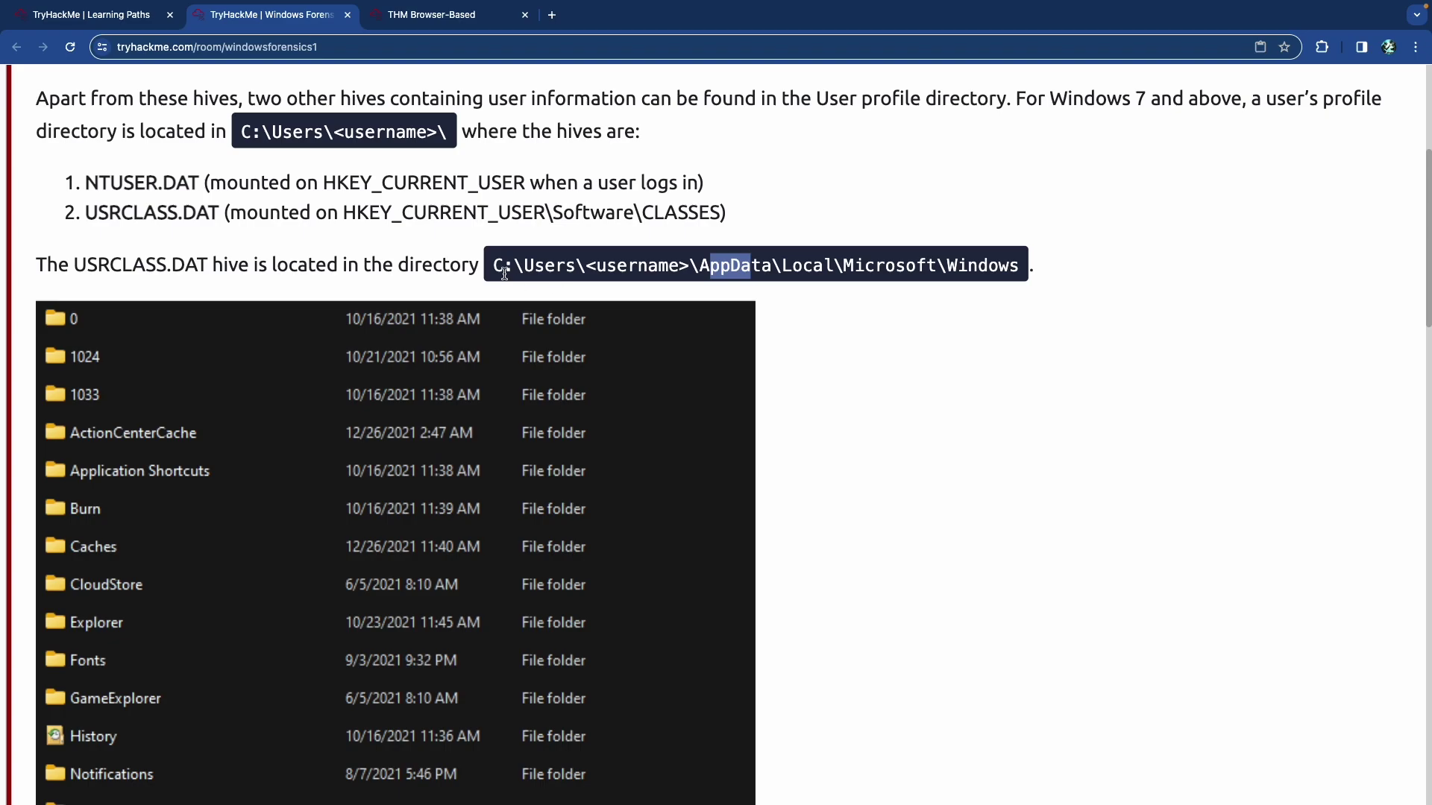
pyautogui.moveTo(496, 267); pyautogui.dragTo(1022, 267)
# Examine the folder listing below the USRCLASS.DAT path, down to the usrClass.dat file.
pyautogui.scroll(-1, 450, 345)
pyautogui.scroll(-5, 449, 344)
pyautogui.scroll(-2, 450, 345)
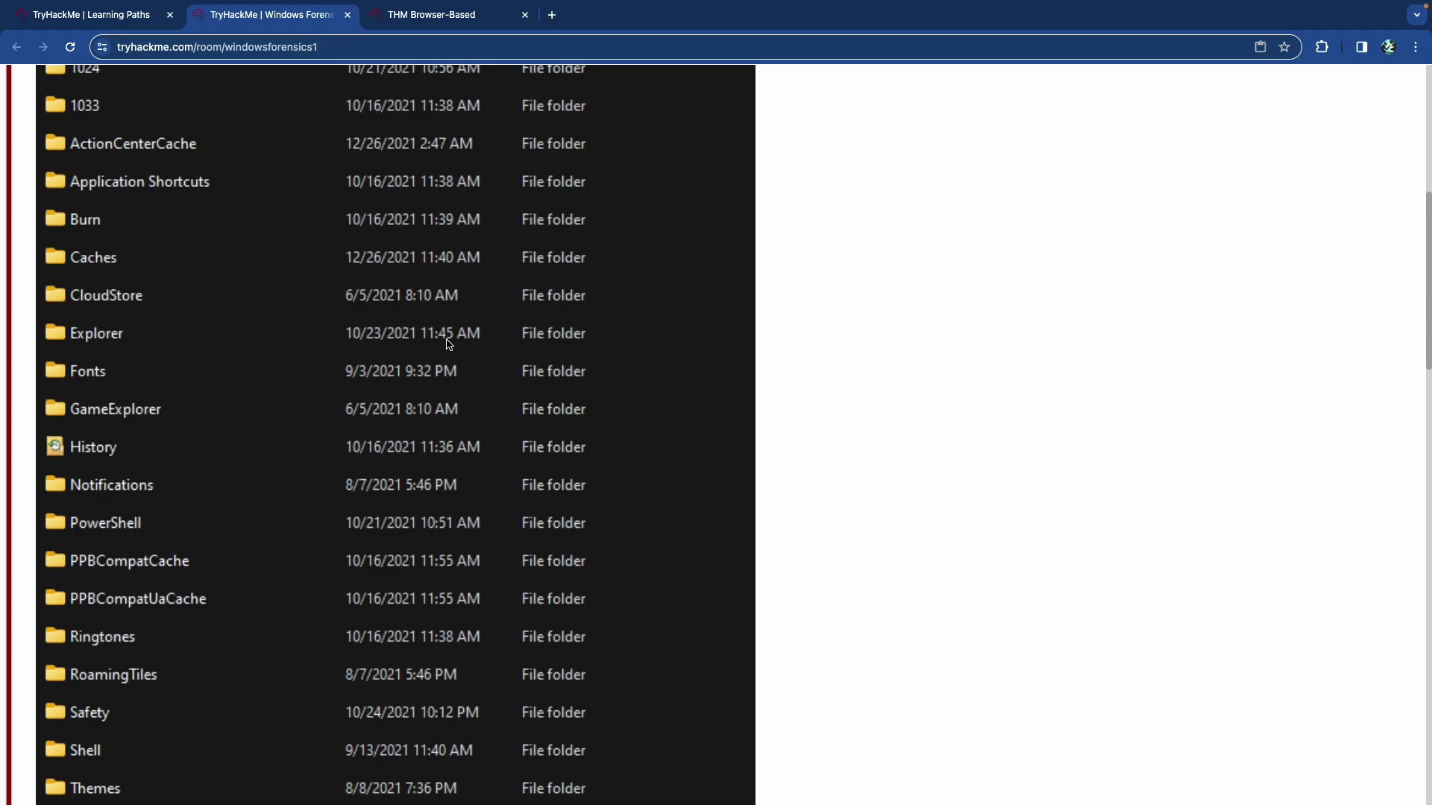
pyautogui.scroll(5, 450, 344)
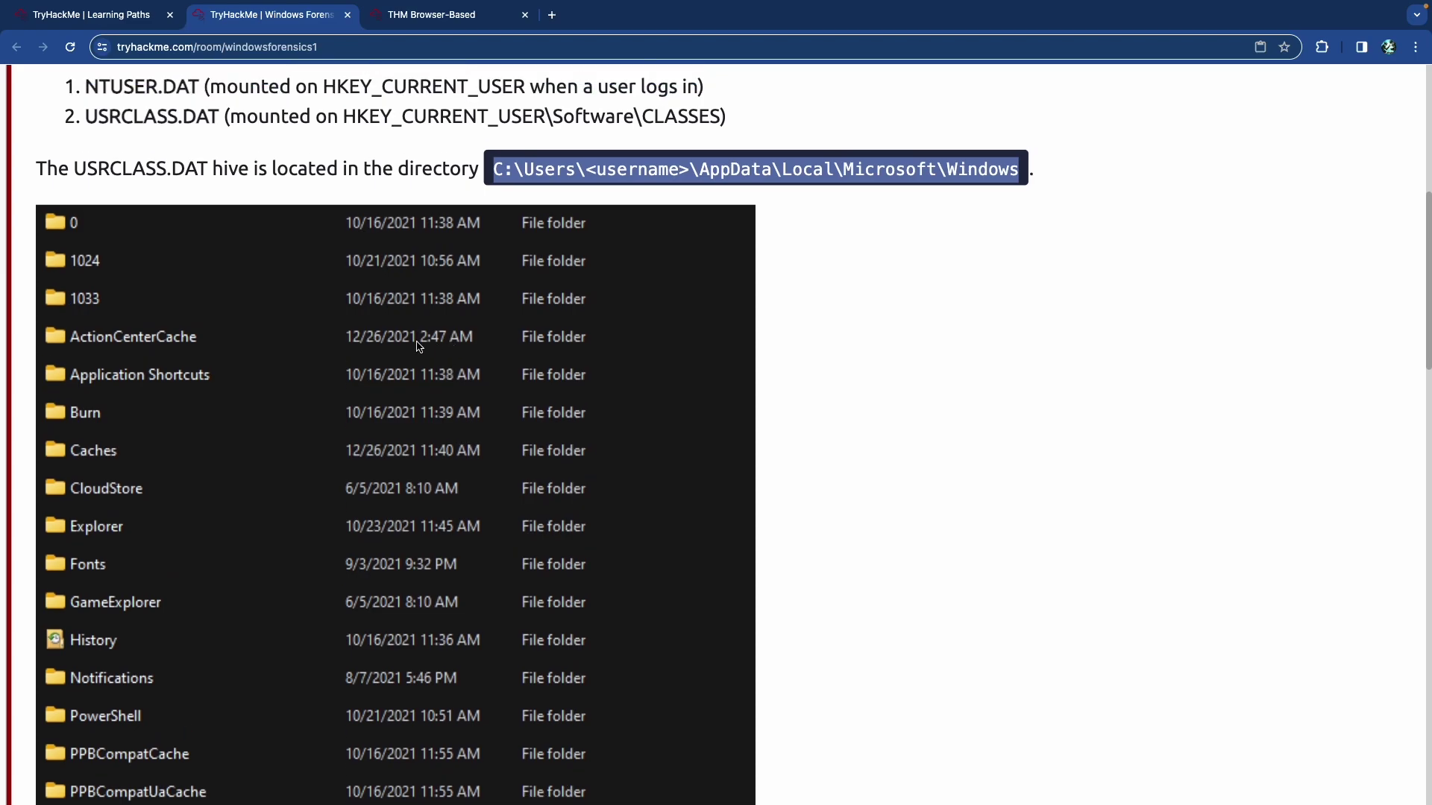
pyautogui.scroll(-5, 420, 340)
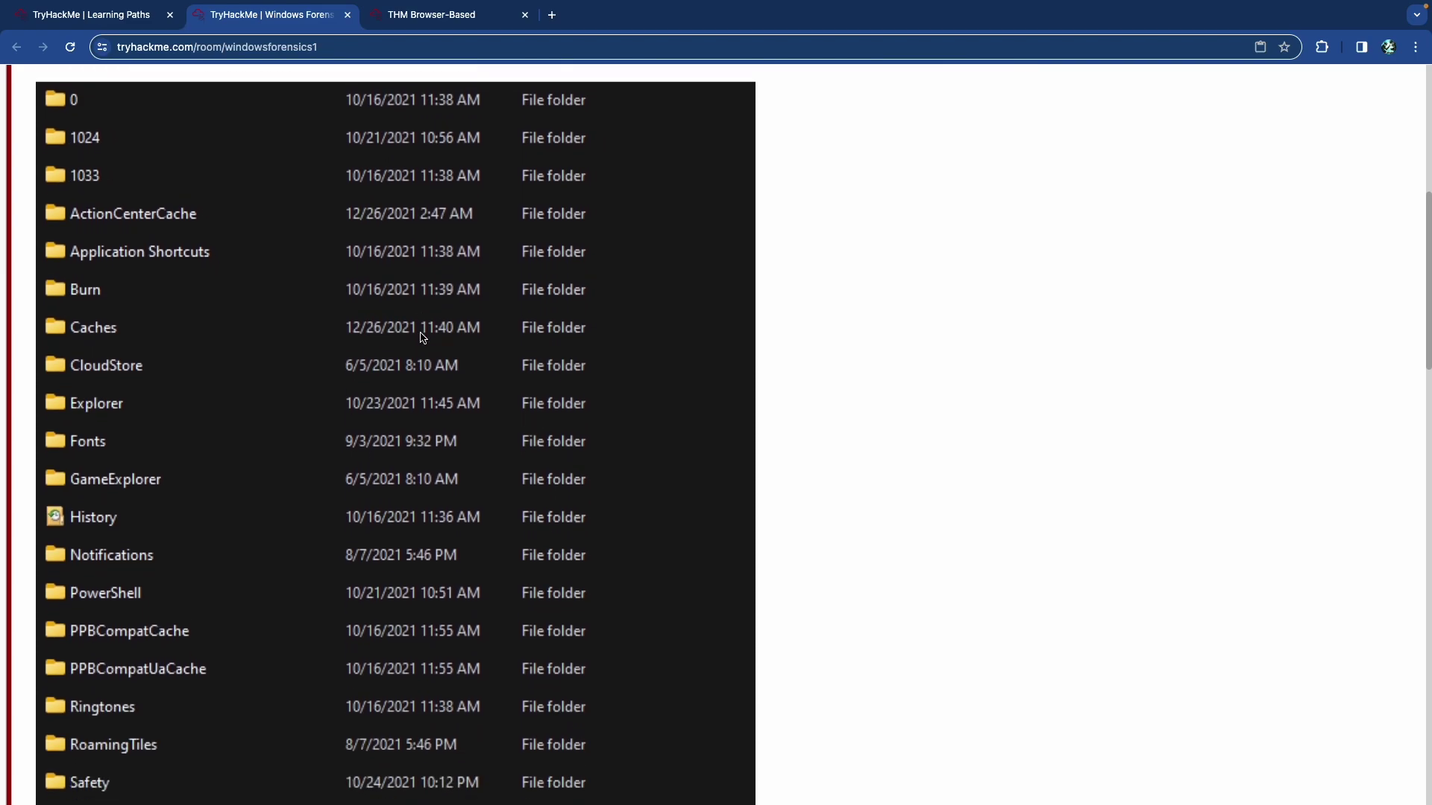
pyautogui.scroll(-3, 421, 337)
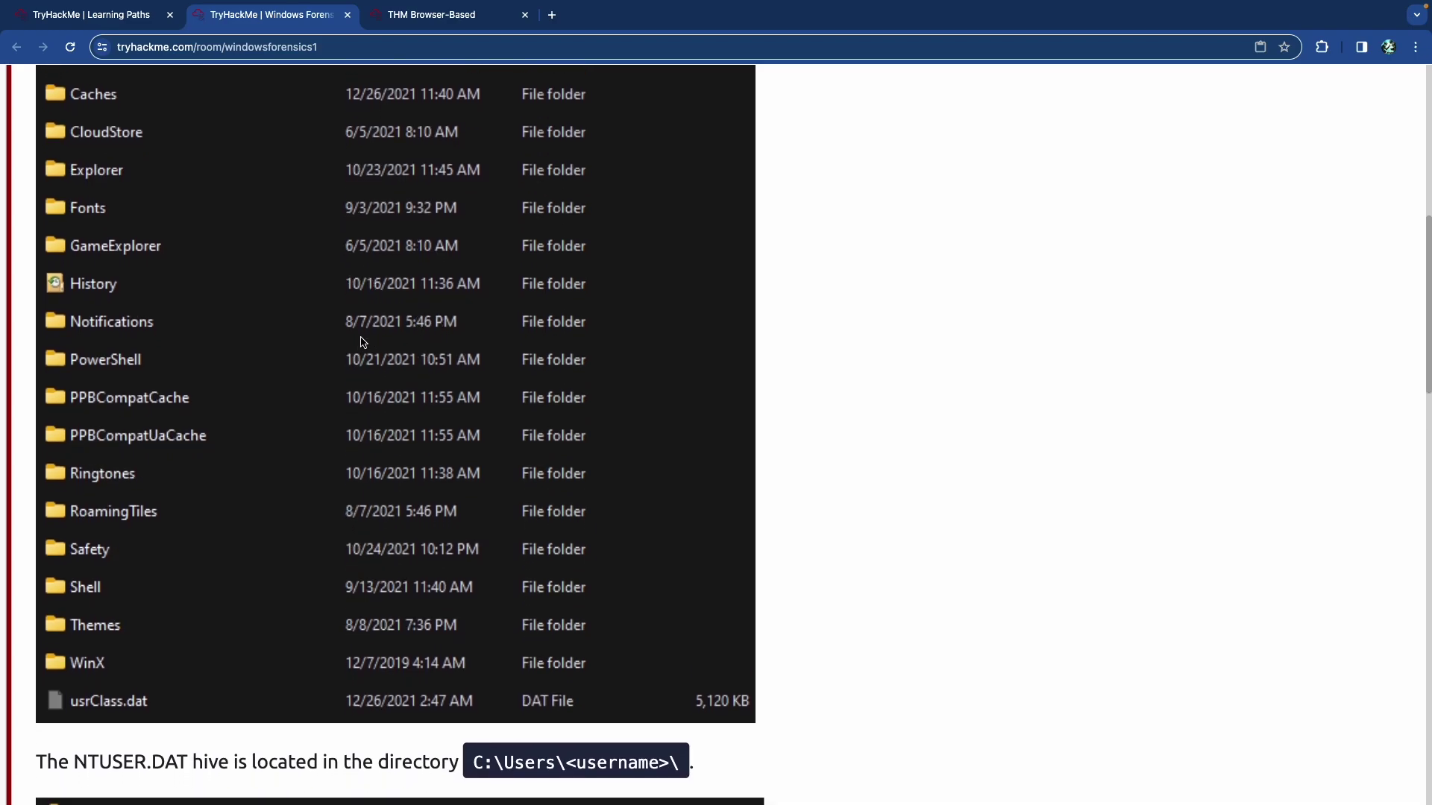
# Highlight the NTUSER.DAT hive's directory path and examine its folder listing down to the NTUSER.DAT file.
pyautogui.scroll(-10, 323, 343)
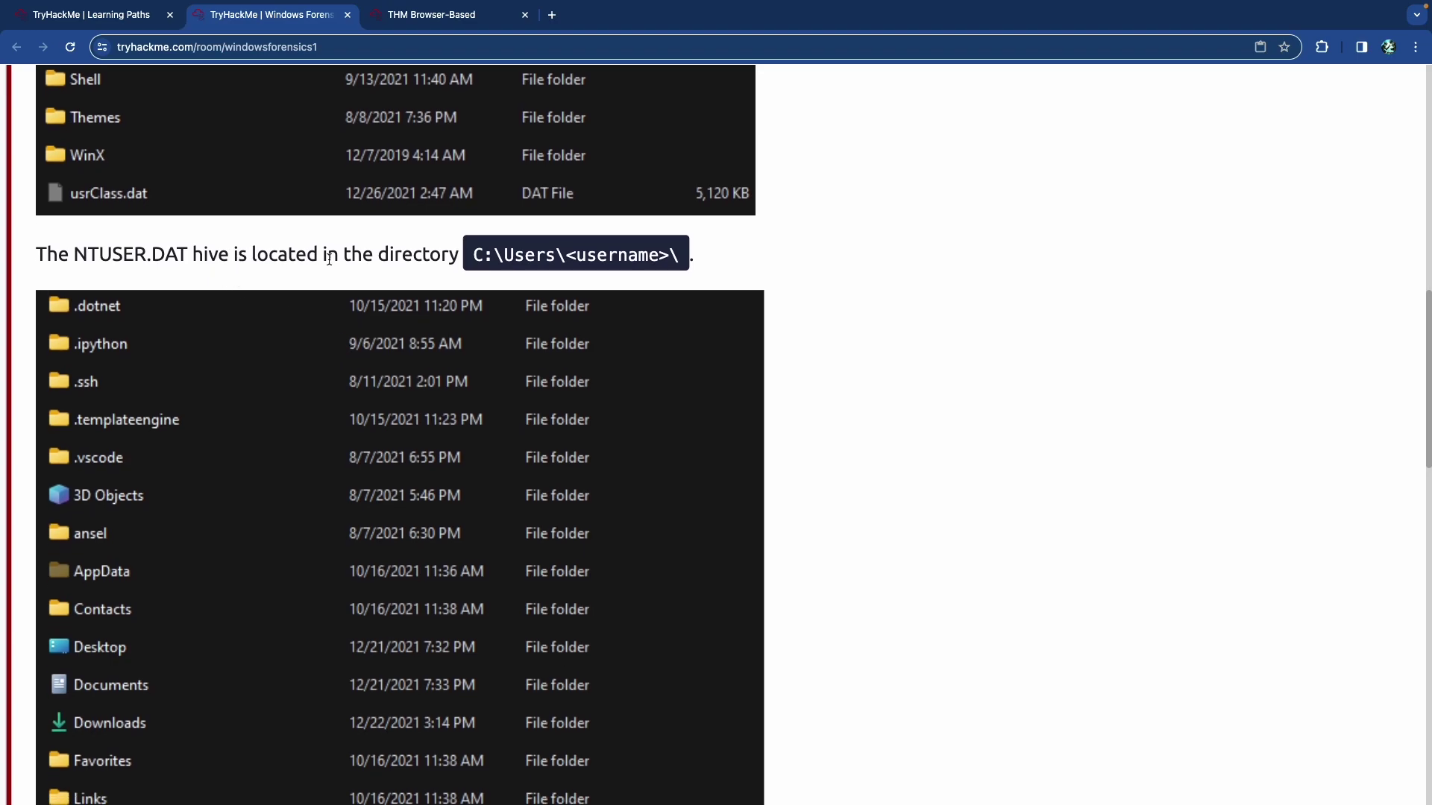
pyautogui.moveTo(483, 255); pyautogui.dragTo(661, 256)
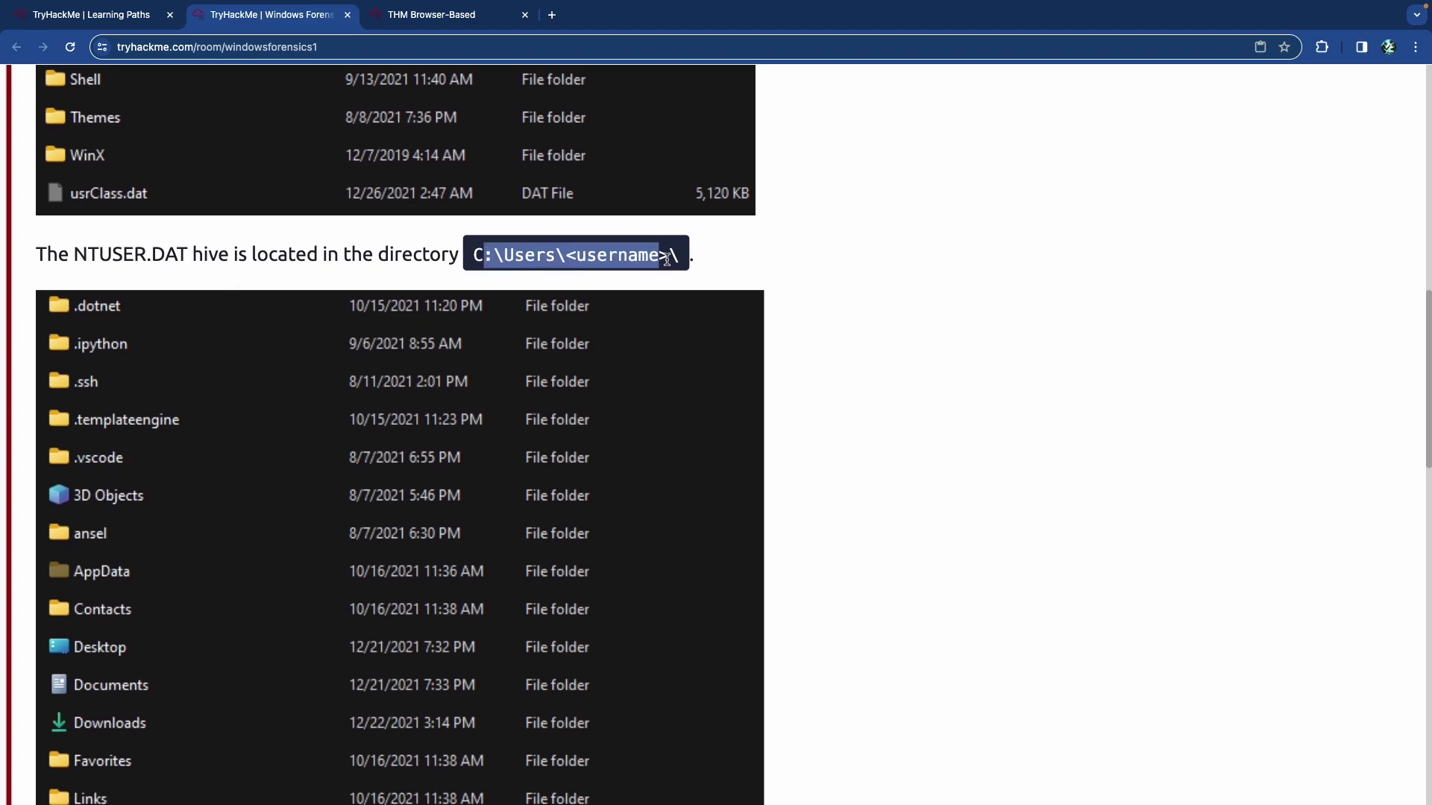
pyautogui.scroll(-3, 522, 261)
pyautogui.scroll(-2, 462, 264)
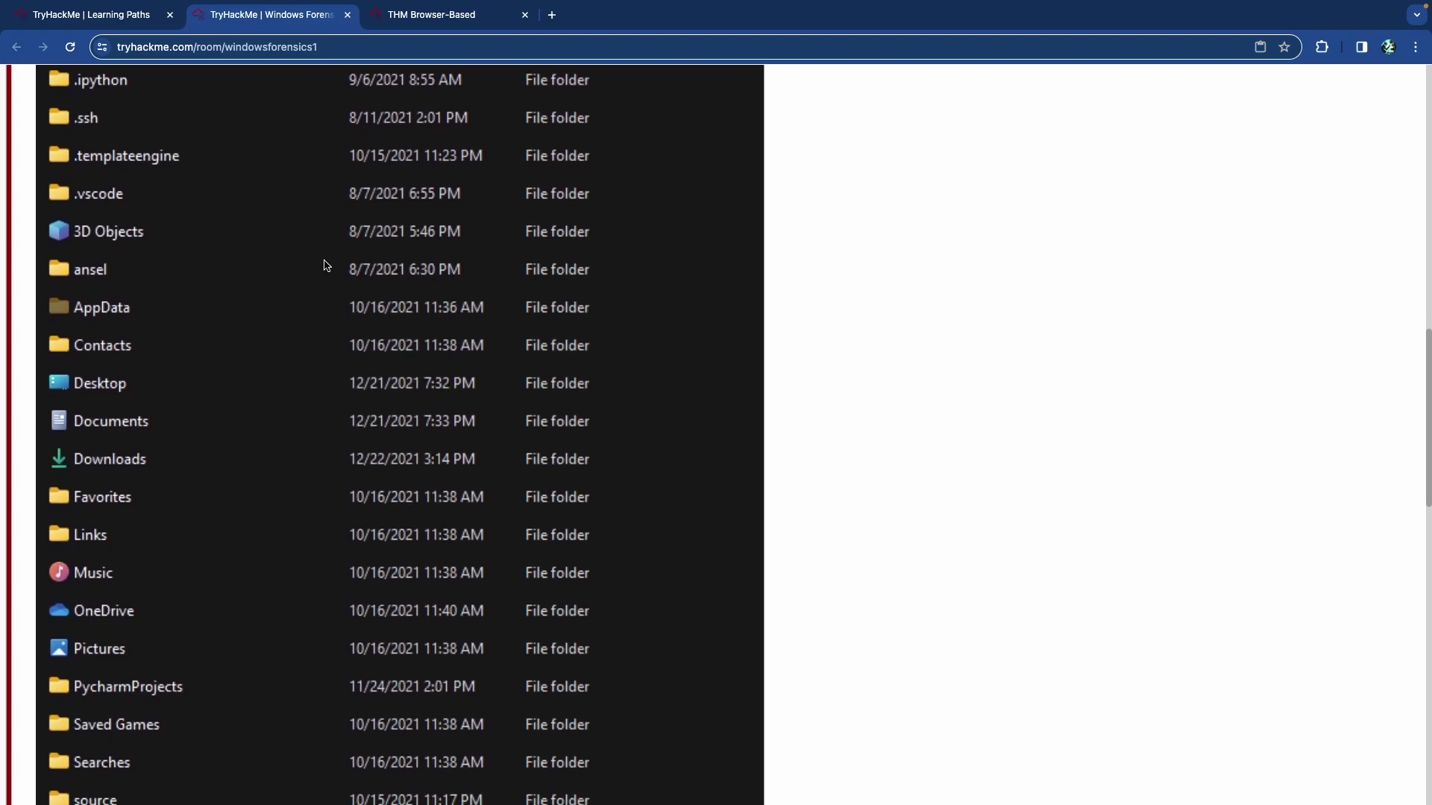
pyautogui.scroll(1, 325, 264)
pyautogui.scroll(-3, 322, 265)
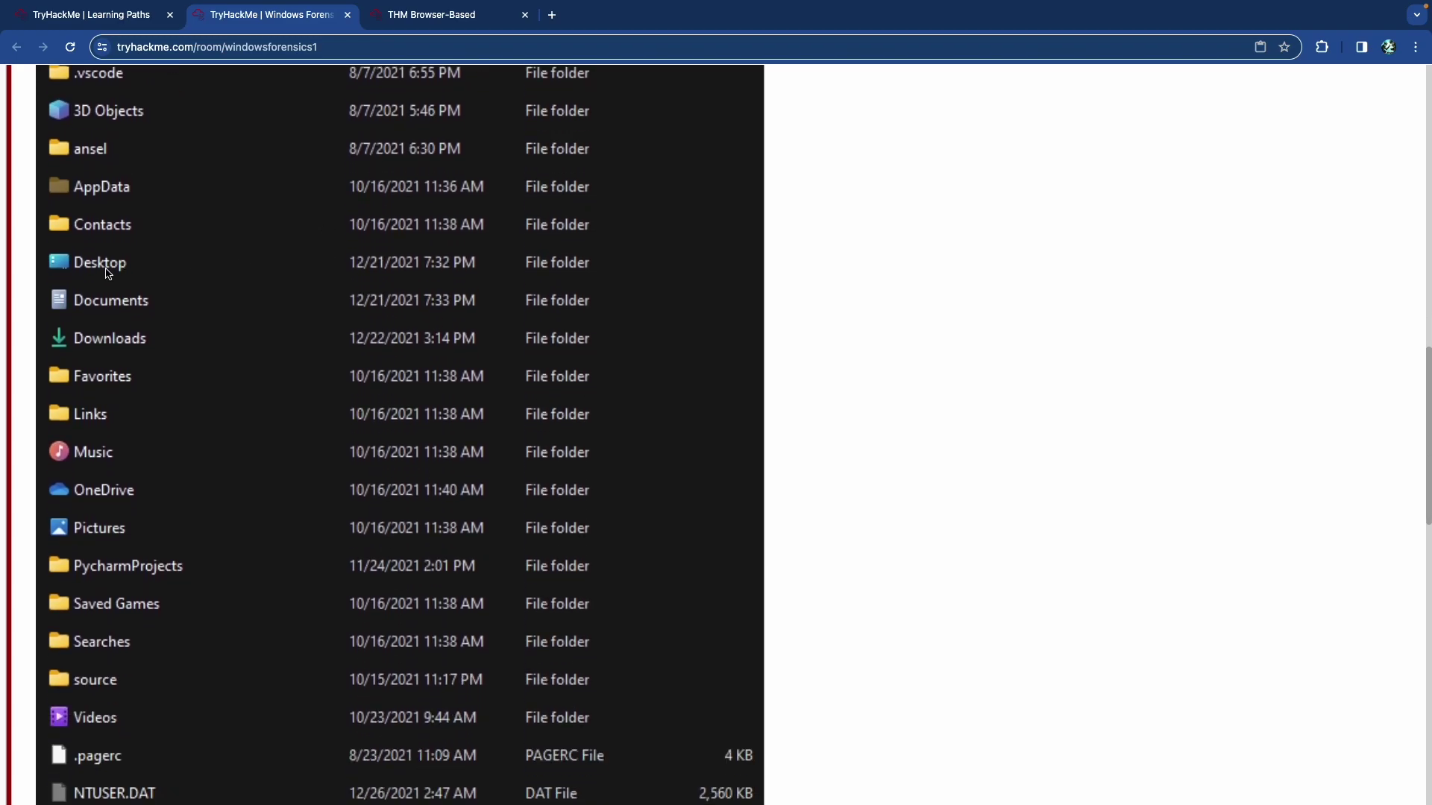
pyautogui.scroll(-3, 190, 350)
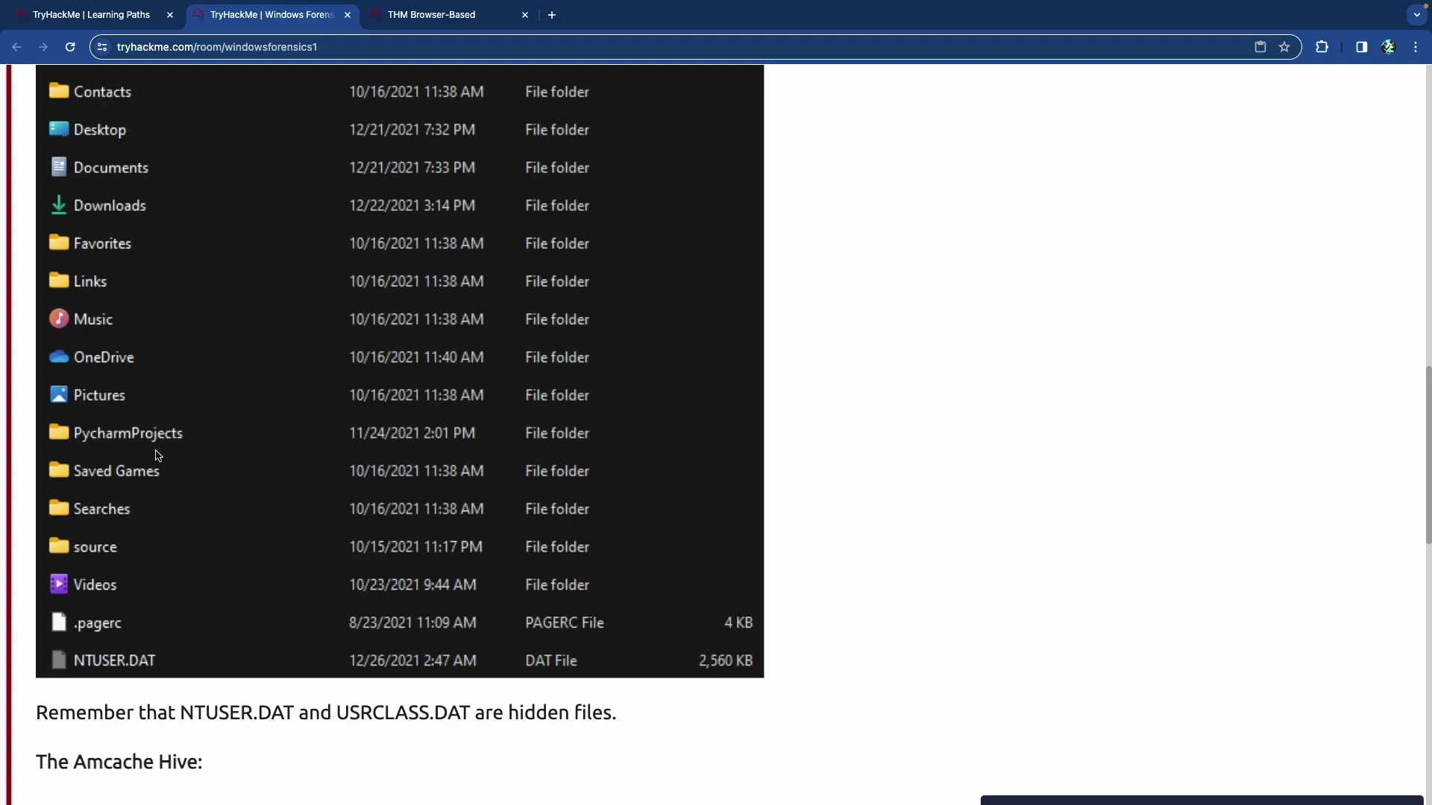
# Highlight the reminder about NTUSER.DAT and USRCLASS.DAT being hidden files.
pyautogui.scroll(-2, 190, 450)
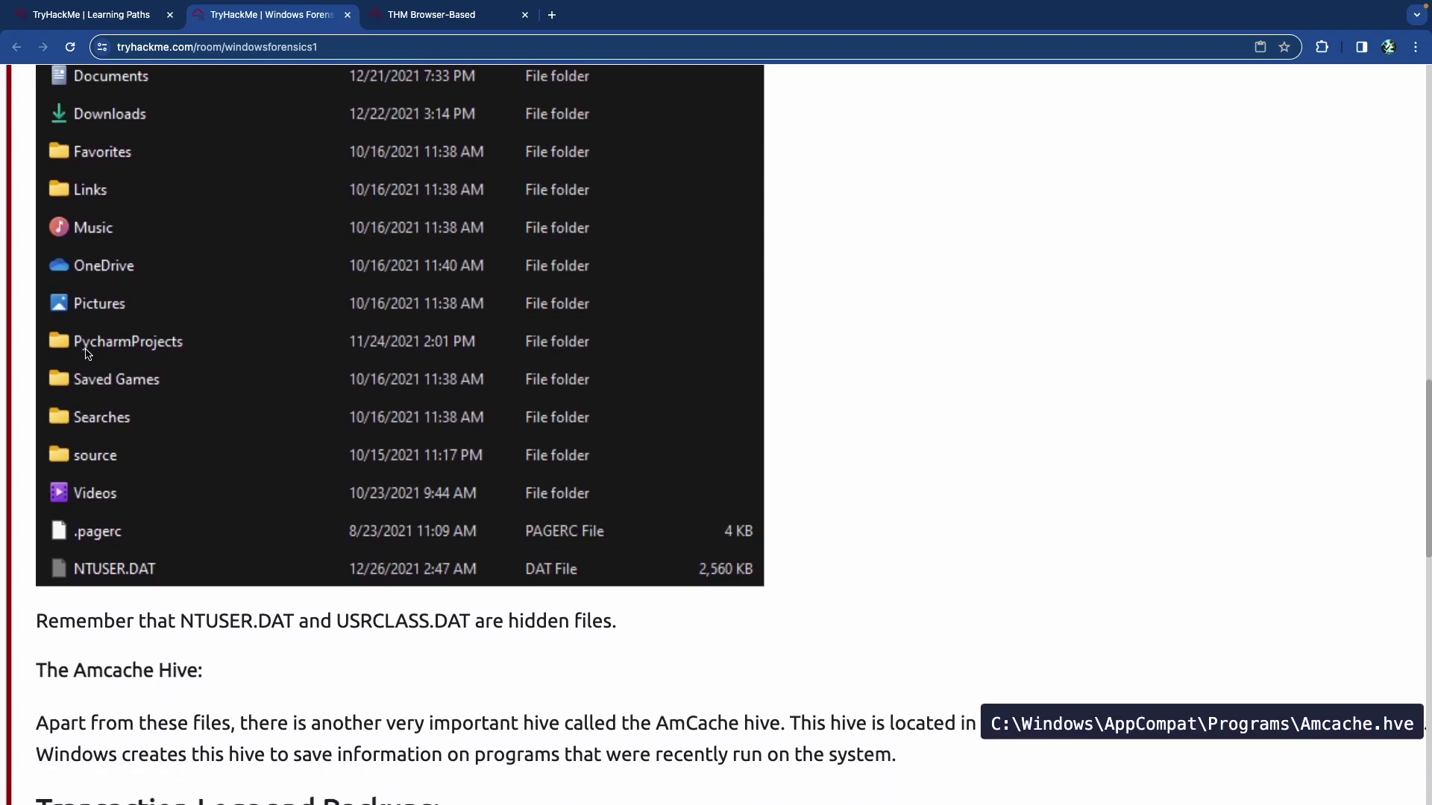
pyautogui.scroll(-5, 252, 452)
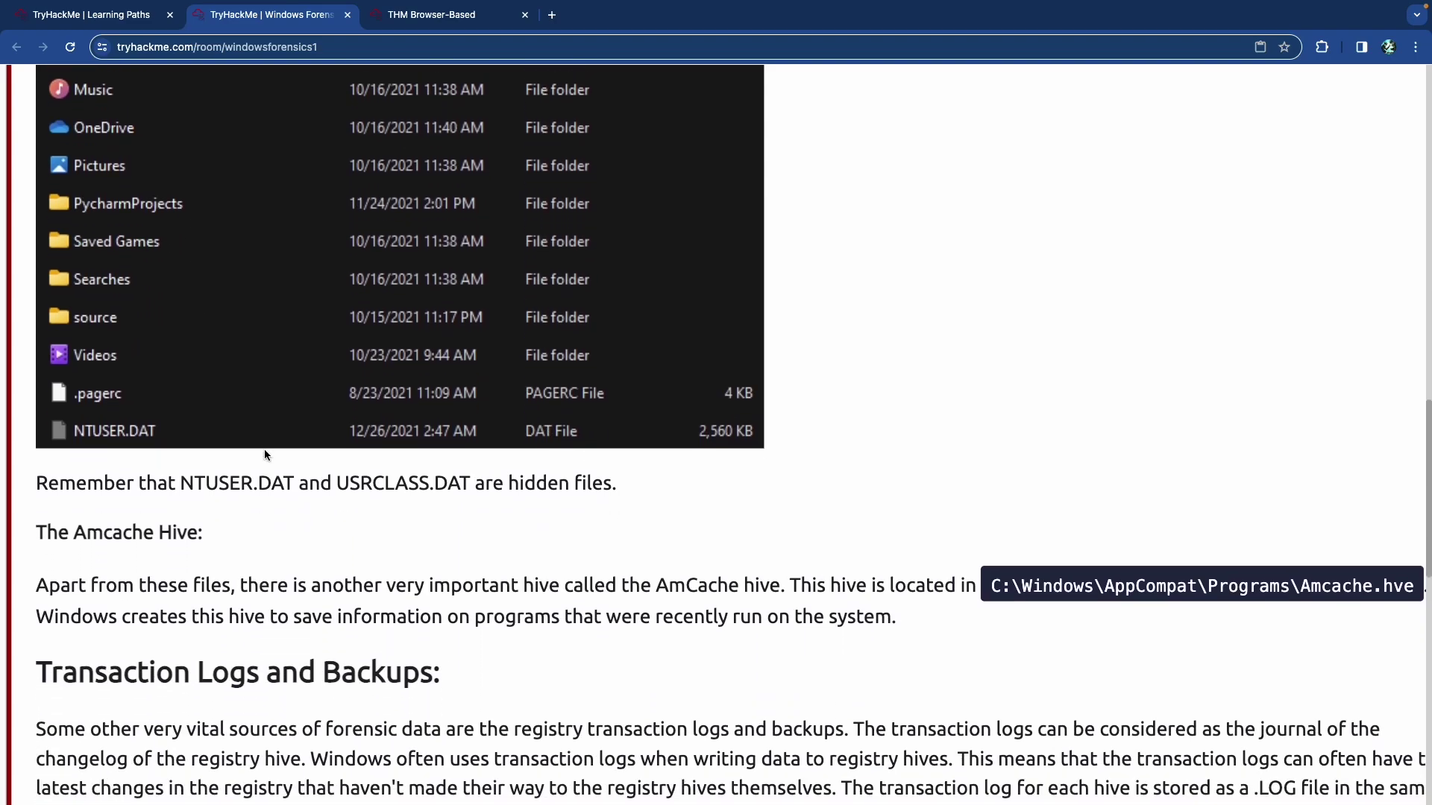
pyautogui.moveTo(181, 406); pyautogui.dragTo(602, 406)
pyautogui.moveTo(74, 403); pyautogui.dragTo(344, 423)
# Highlight AppCompat\Programs\Amcache.hve in the AmCache hive's path and the phrase on programs that were recently run.
pyautogui.scroll(-3, 345, 423)
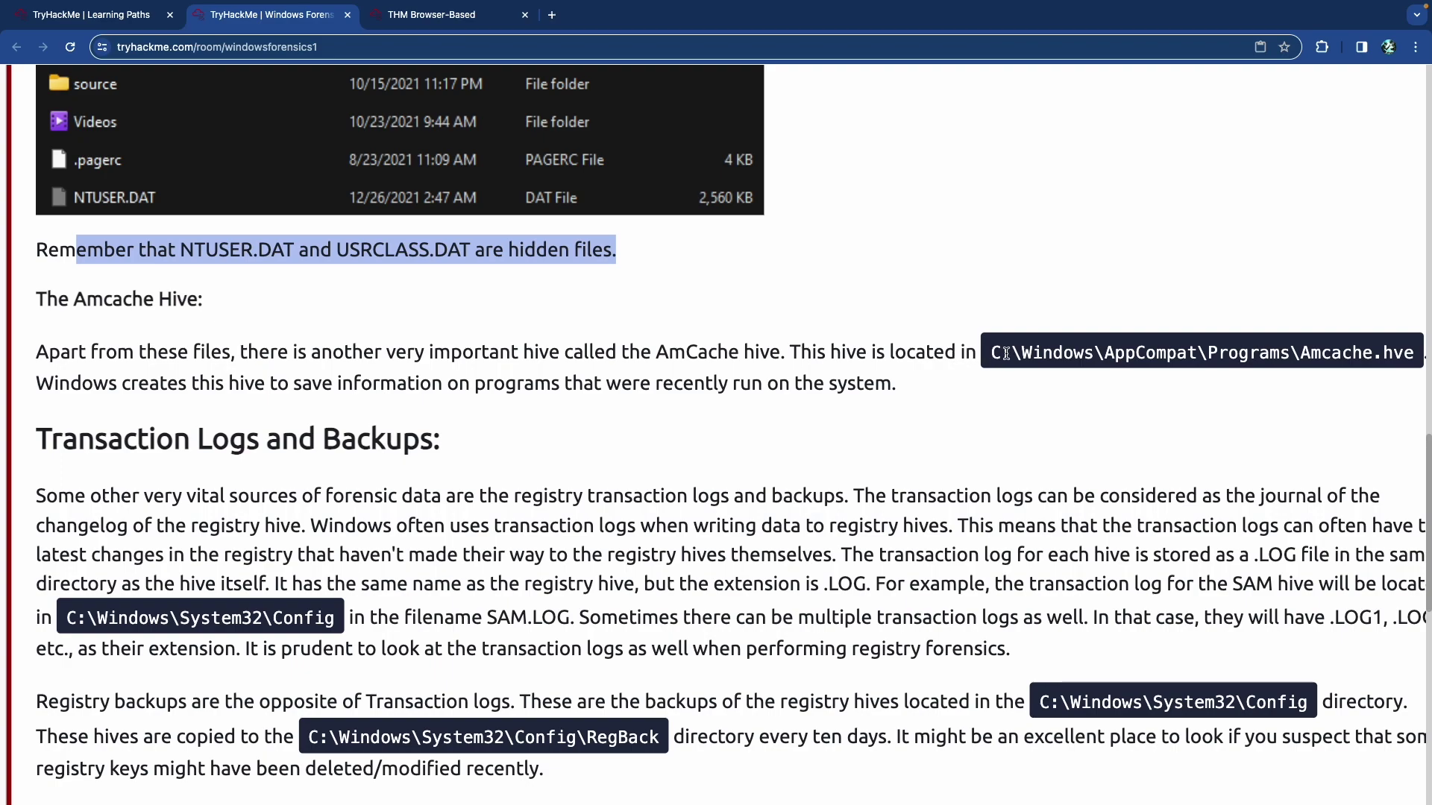
pyautogui.click(1044, 352)
pyautogui.moveTo(1104, 354); pyautogui.dragTo(1391, 355)
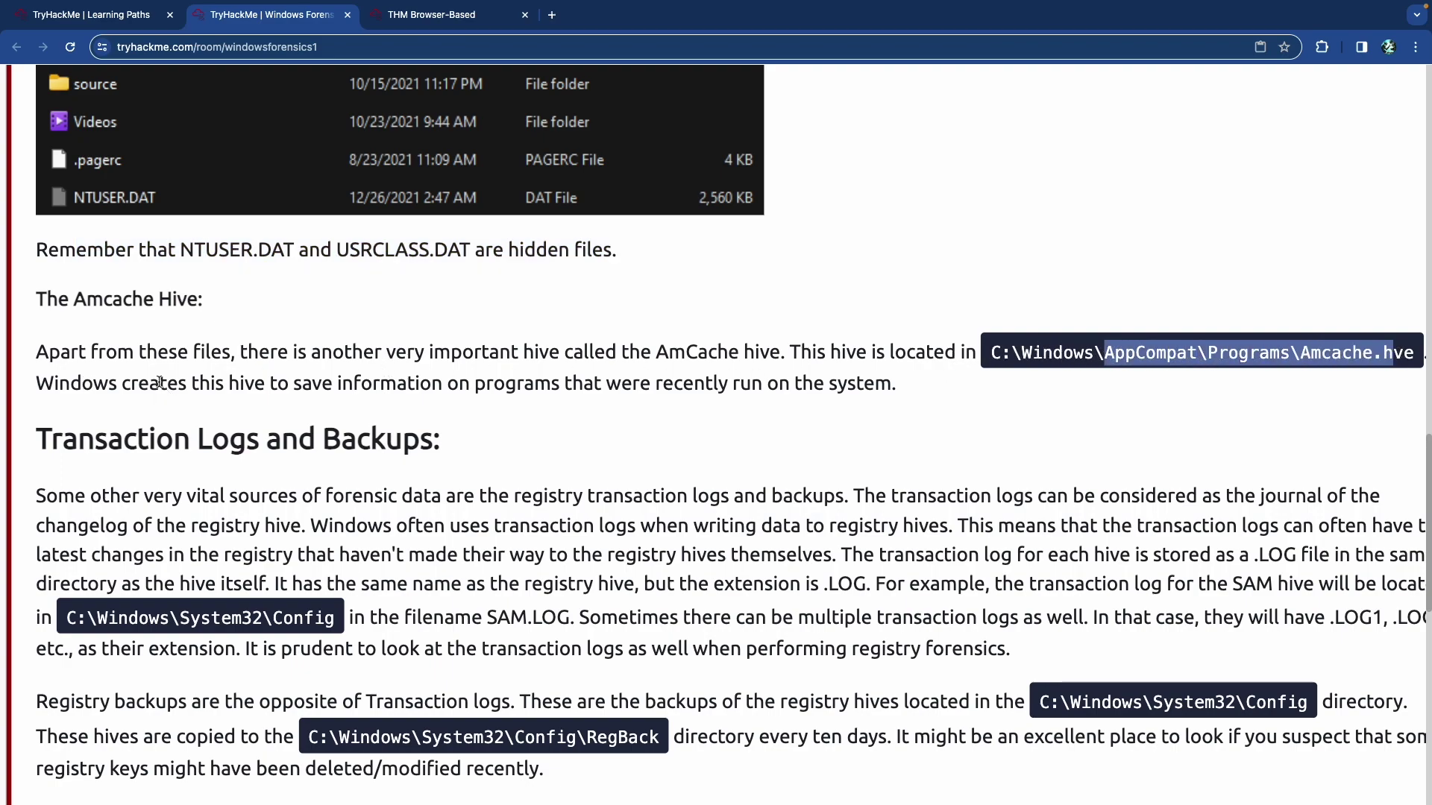
pyautogui.scroll(-1, 159, 382)
pyautogui.moveTo(416, 313); pyautogui.dragTo(762, 313)
# Highlight the Transaction Logs and Backups heading and the phrases on the registry changelog and on writing data to registry hives.
pyautogui.scroll(-2, 539, 360)
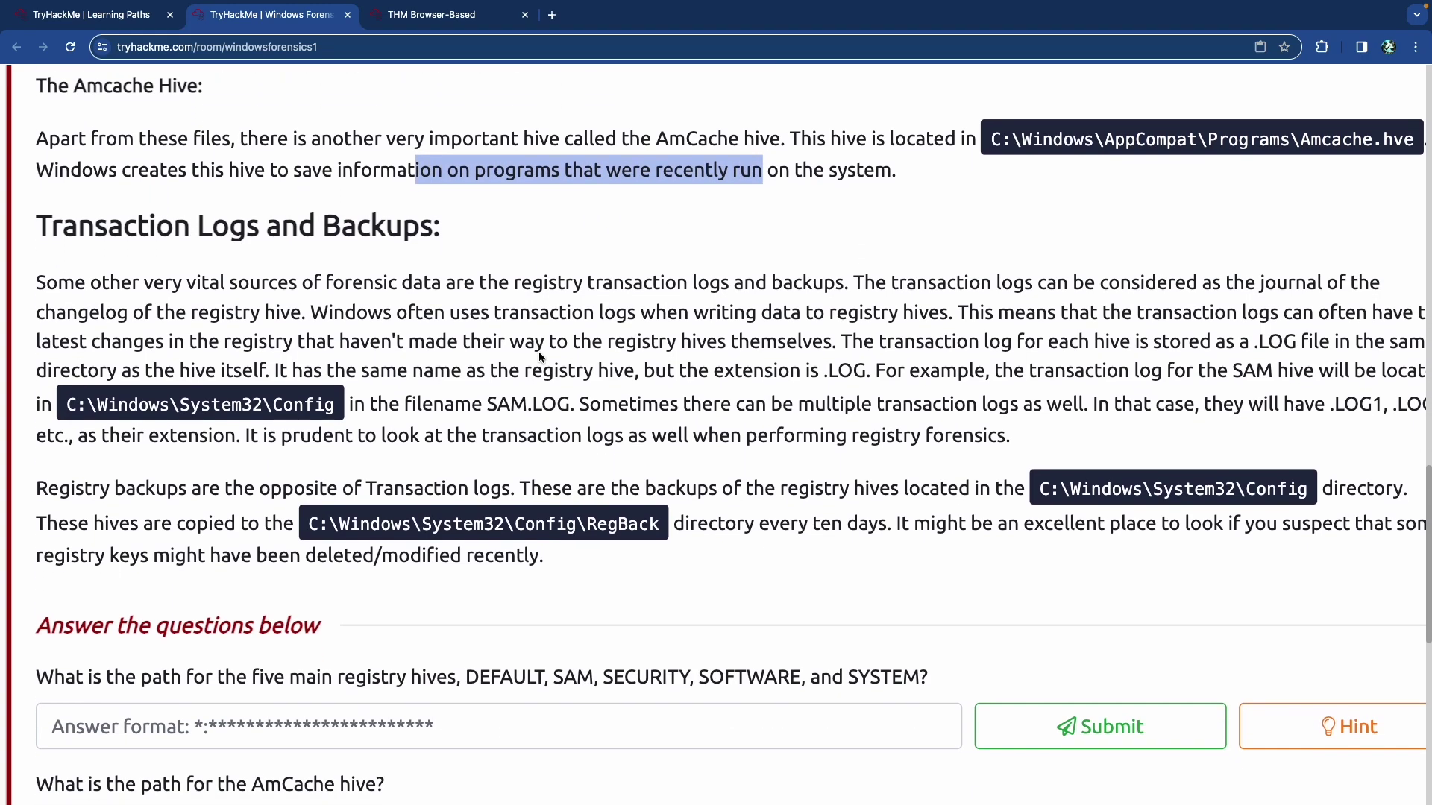
pyautogui.moveTo(173, 211); pyautogui.dragTo(368, 215)
pyautogui.scroll(-1, 319, 288)
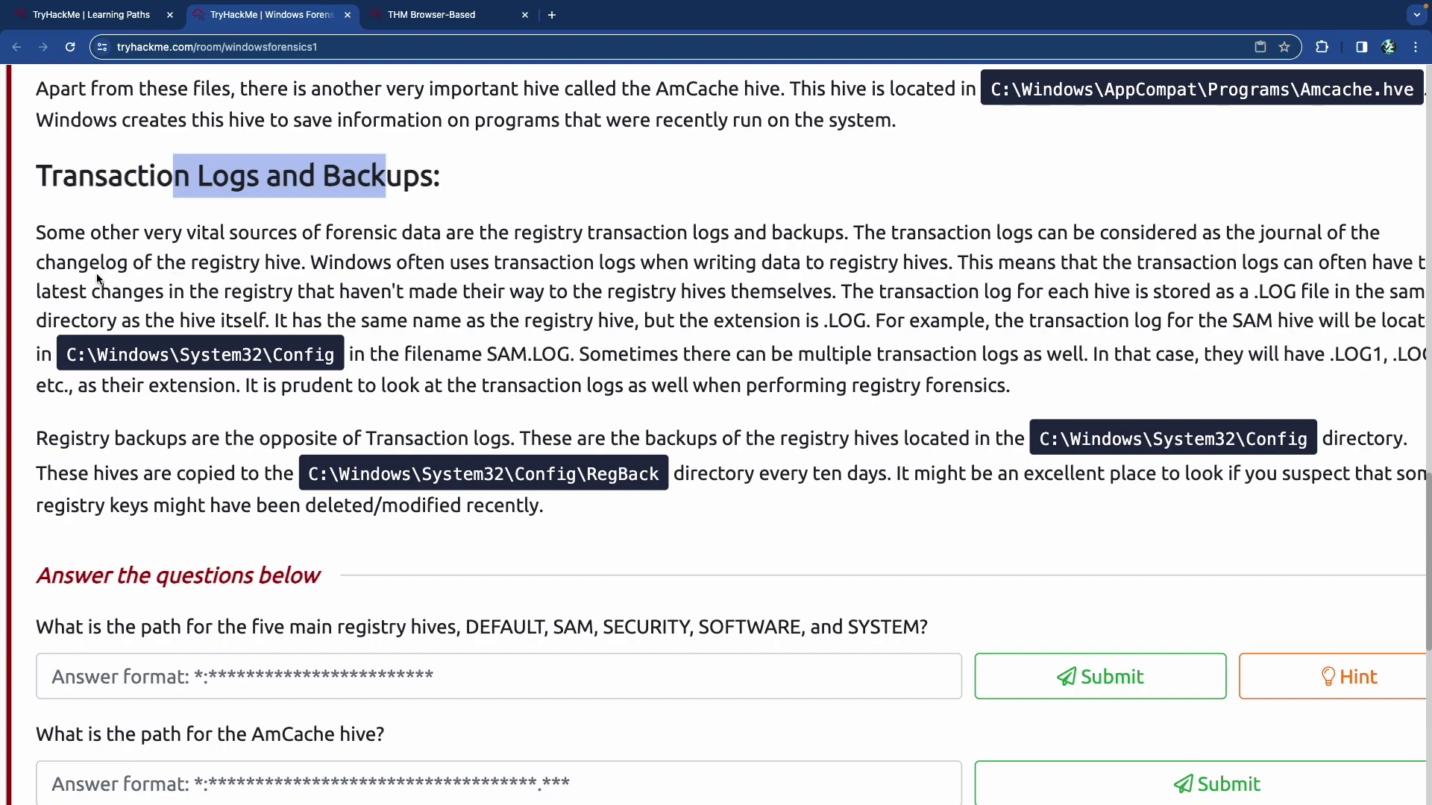
pyautogui.moveTo(99, 263); pyautogui.dragTo(272, 268)
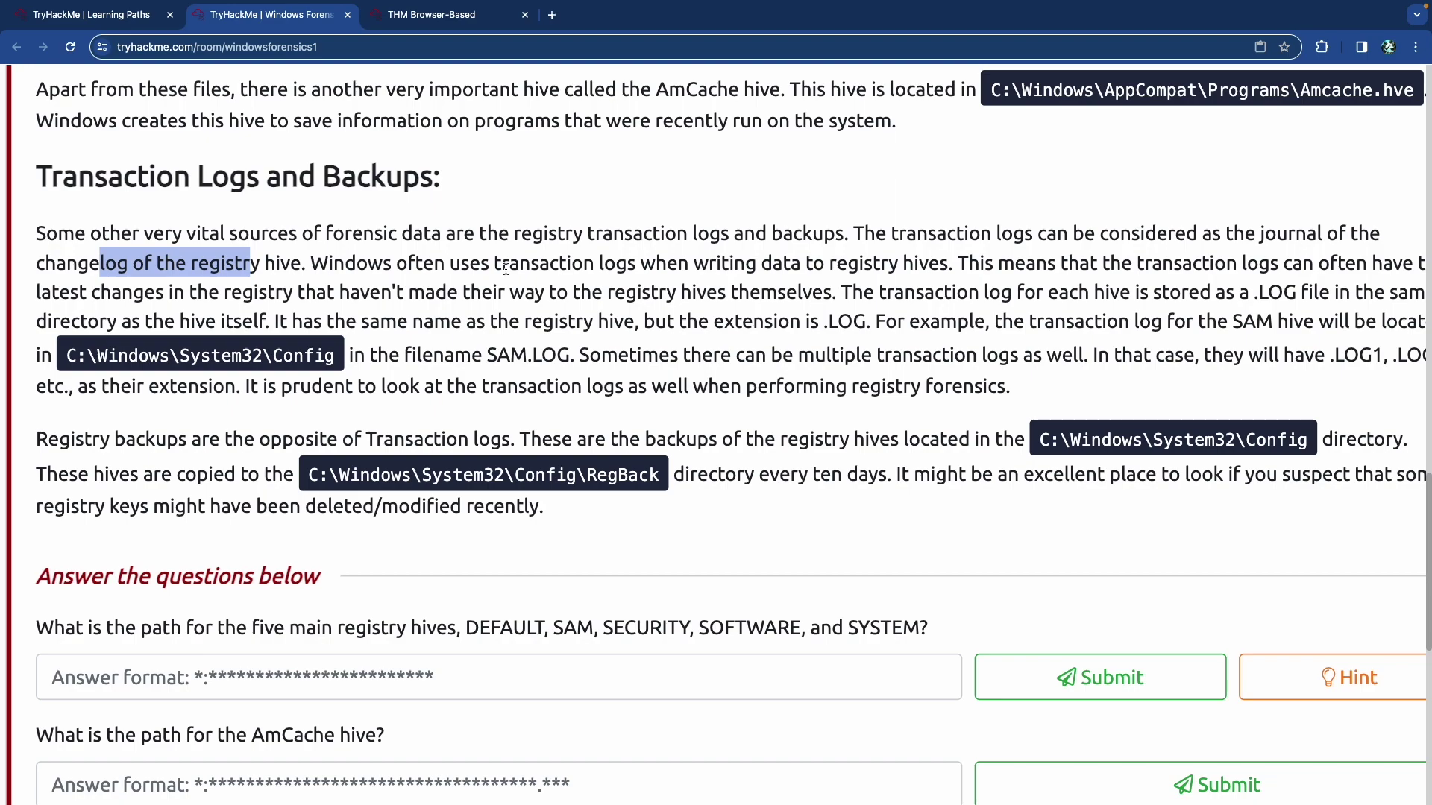
pyautogui.moveTo(567, 263); pyautogui.dragTo(938, 263)
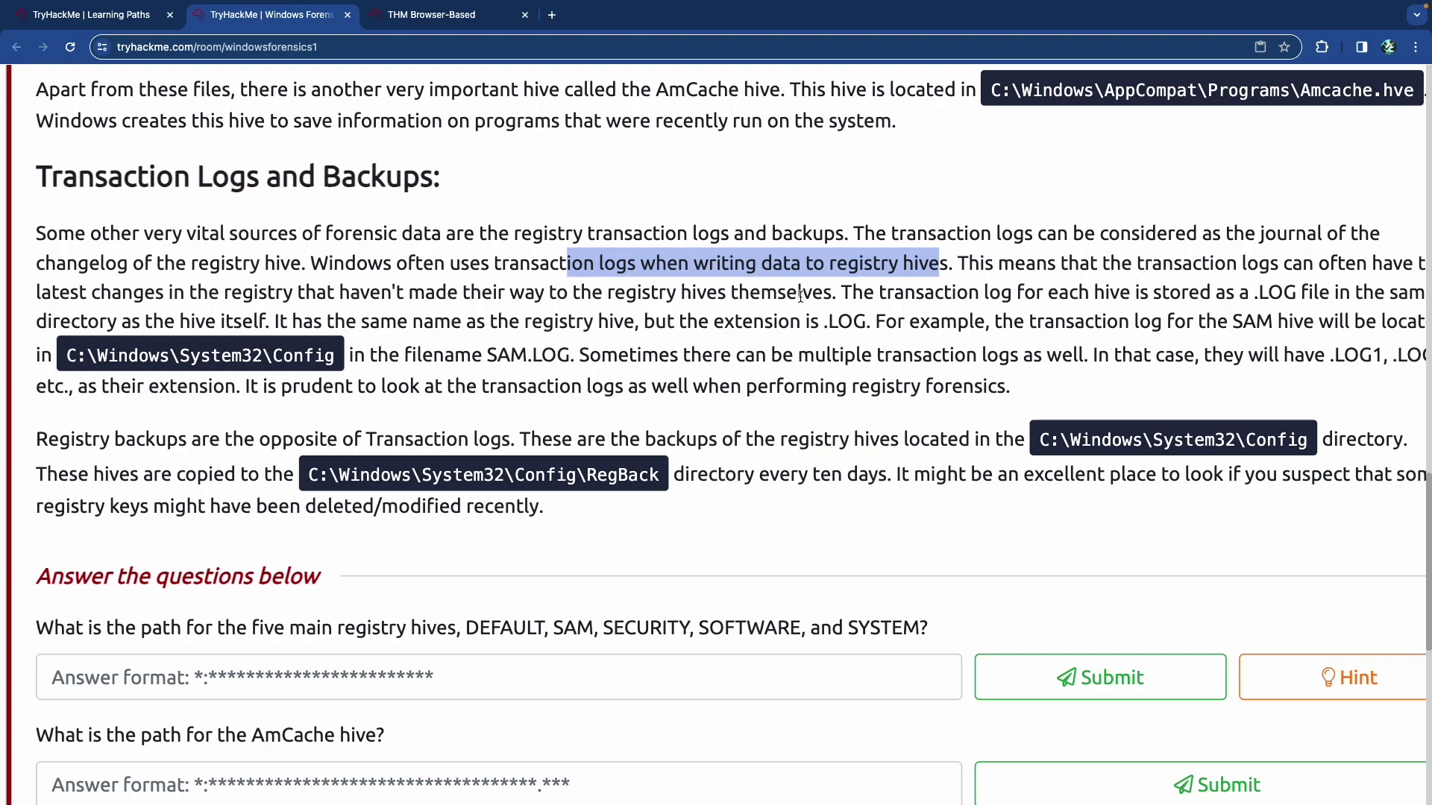
# Read how transaction logs are stored, highlighting the LOG extension, the SAM hive name and Config in its directory path.
pyautogui.hscroll(1, 798, 295)
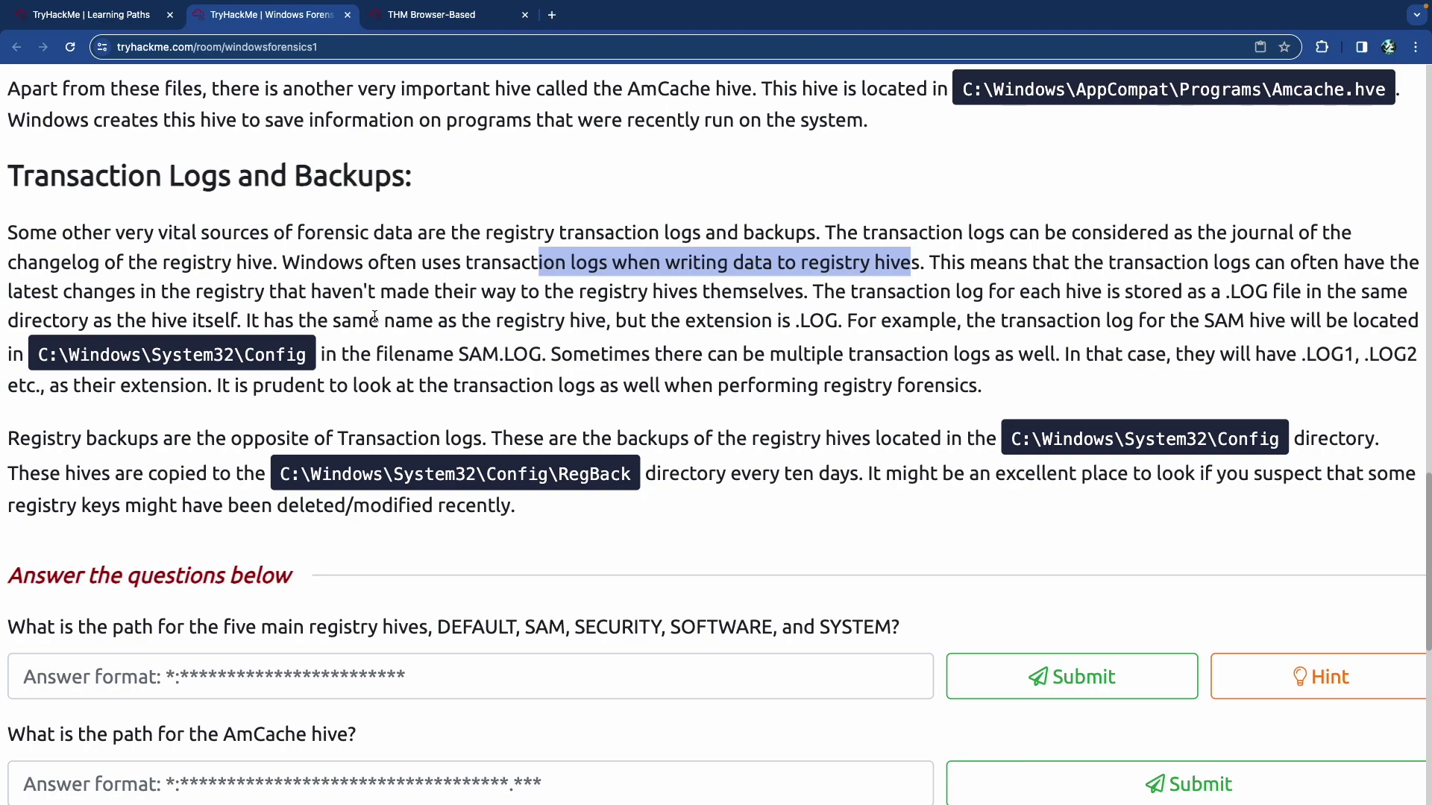
pyautogui.scroll(-1, 393, 324)
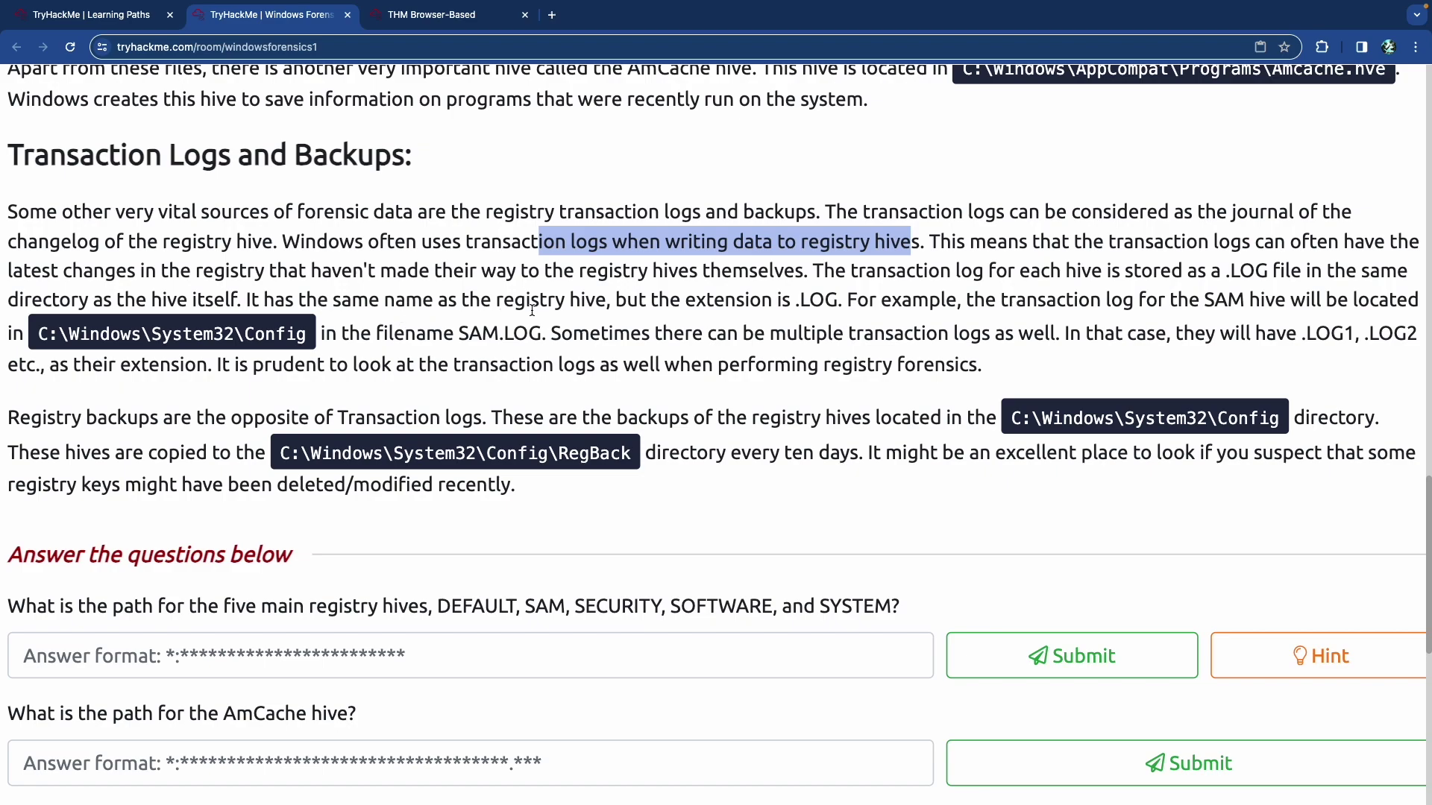
pyautogui.doubleClick(823, 305)
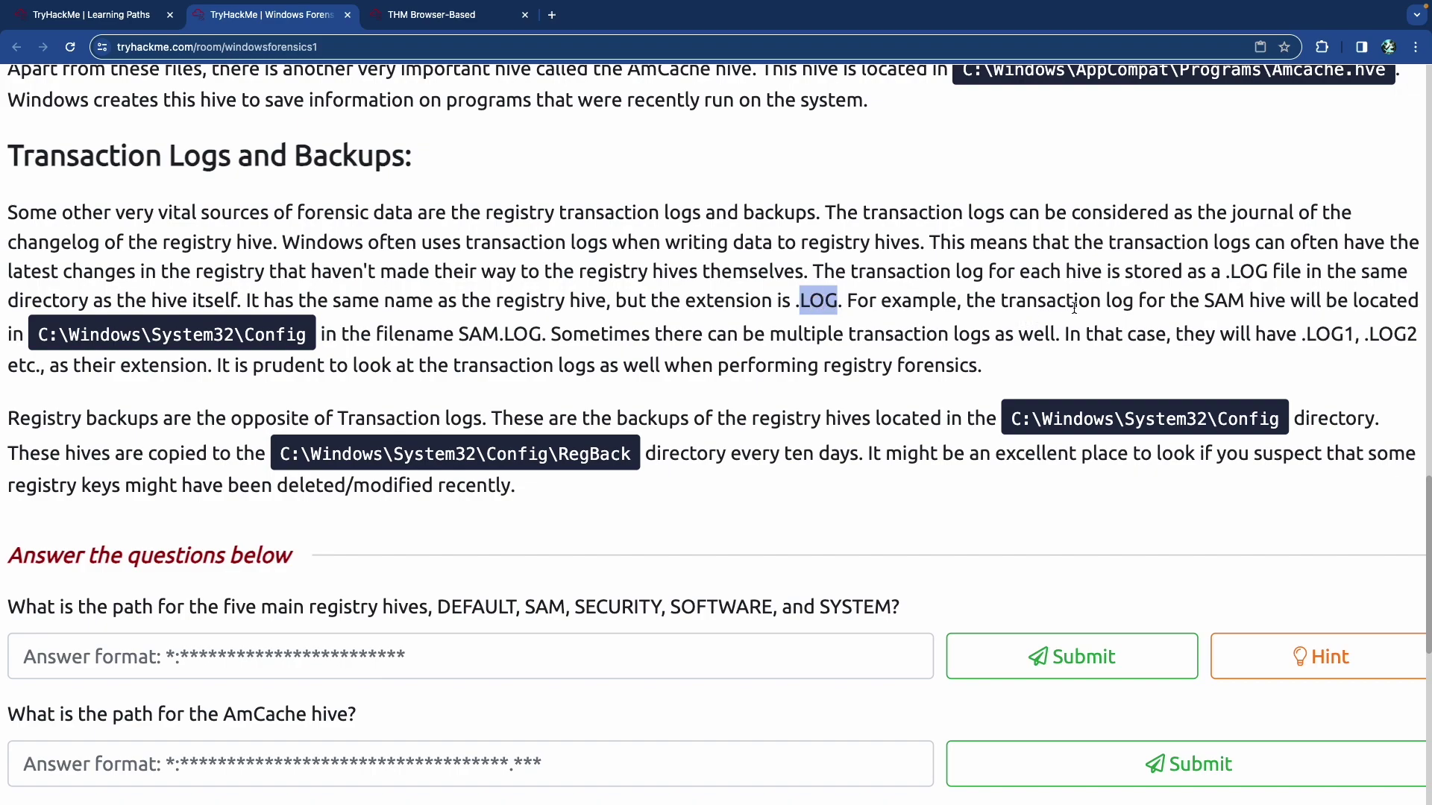
pyautogui.doubleClick(1226, 302)
pyautogui.doubleClick(278, 341)
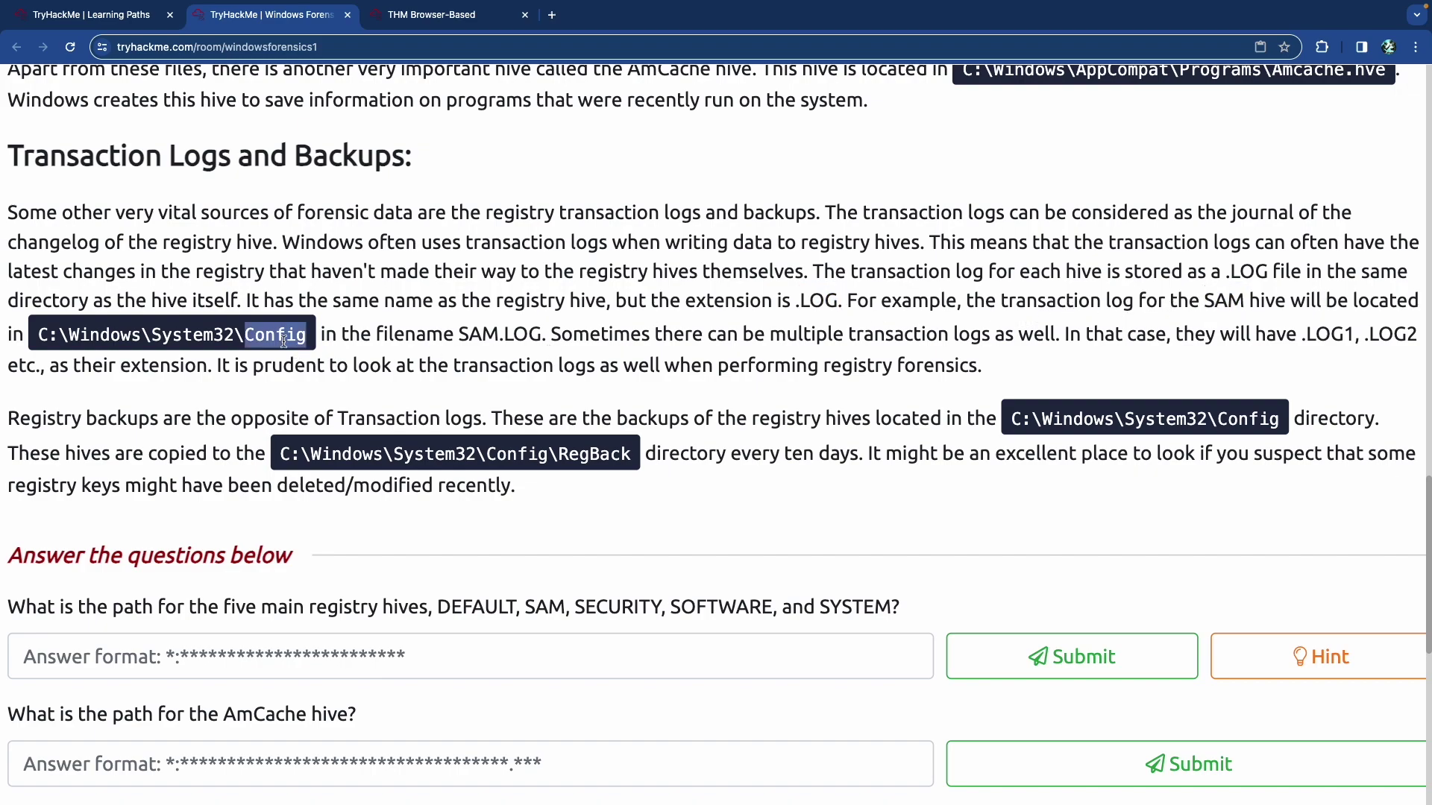
pyautogui.click(533, 336)
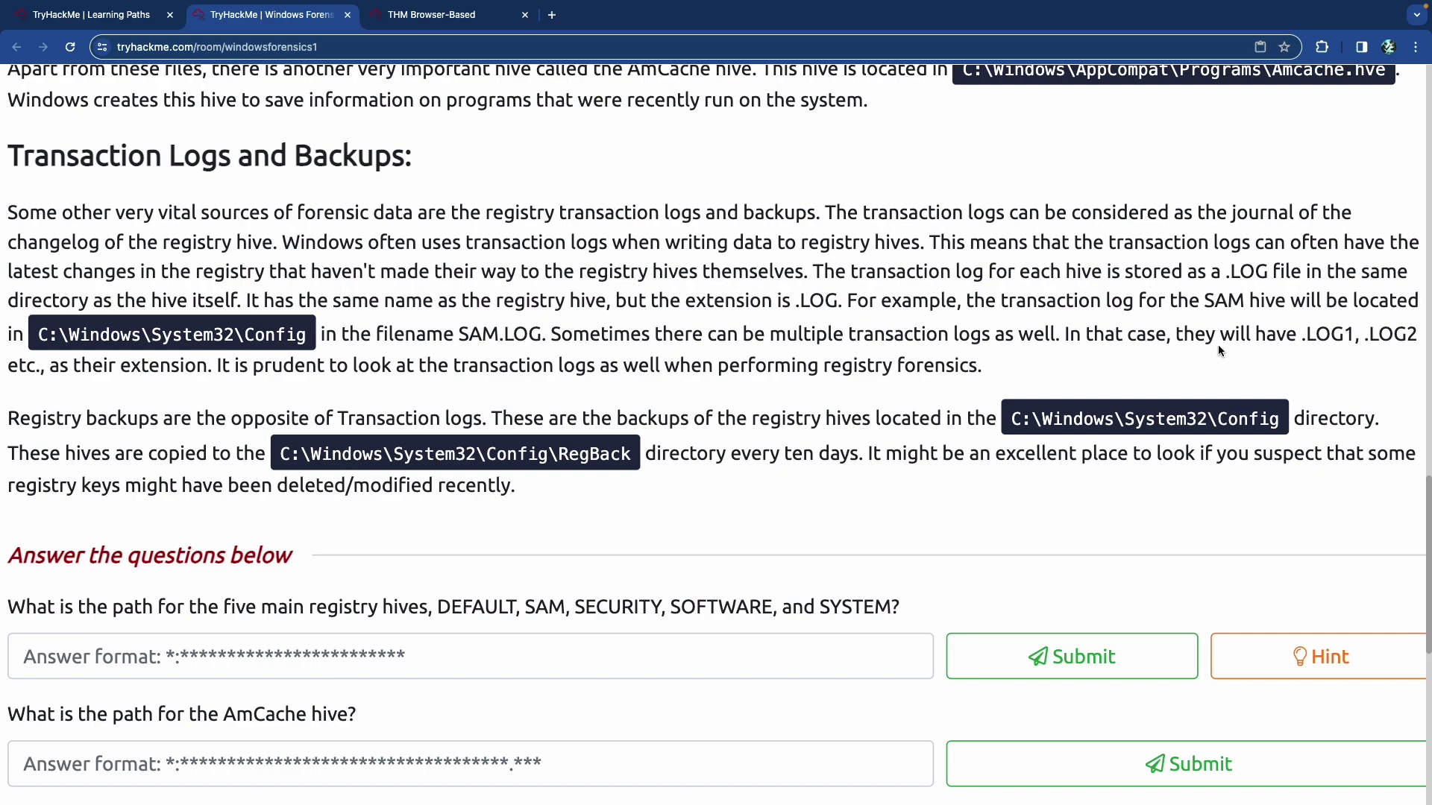
# Read the registry backups paragraph and highlight the phrase on hives being copied to the RegBack directory every ten days.
pyautogui.scroll(-2, 315, 356)
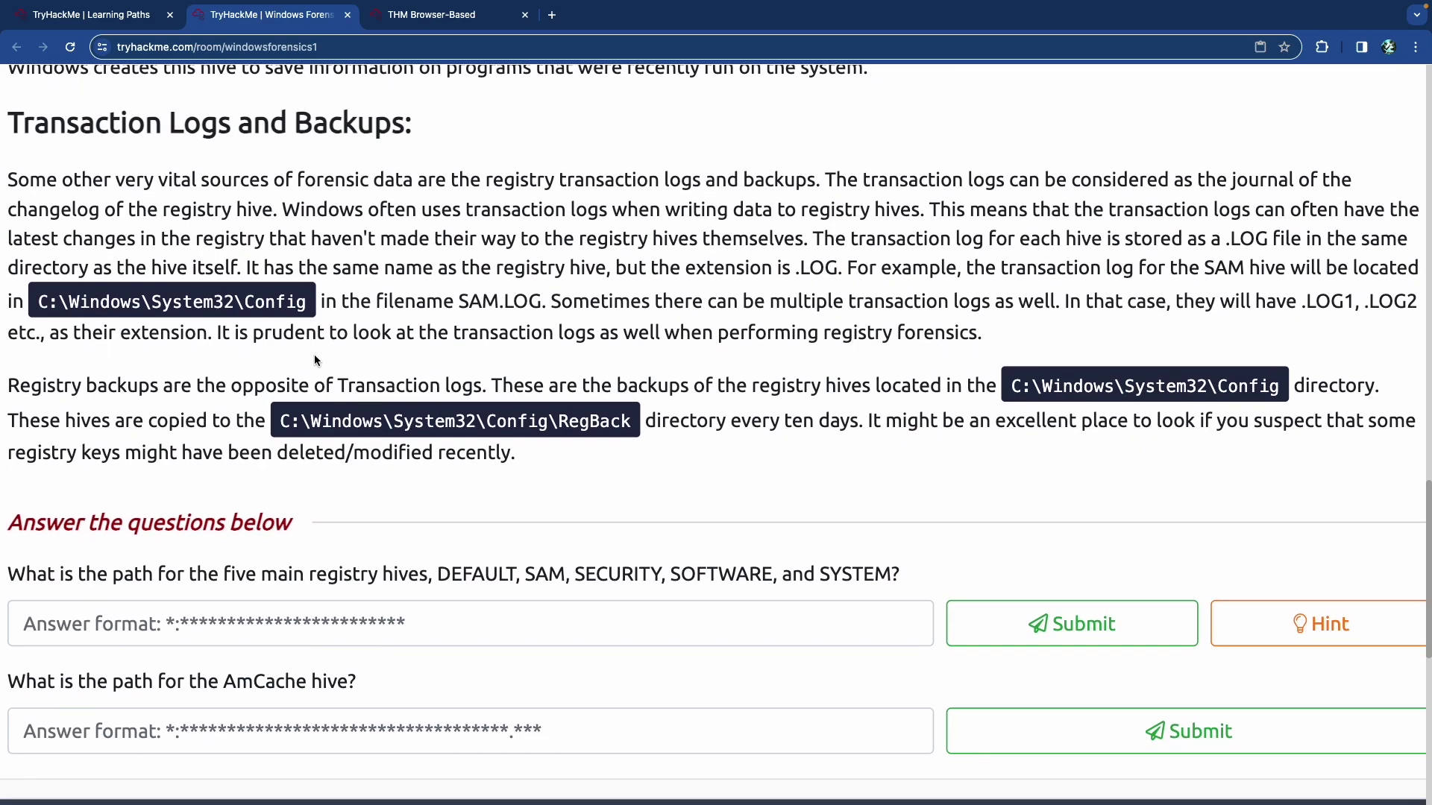
pyautogui.hscroll(-1, 315, 356)
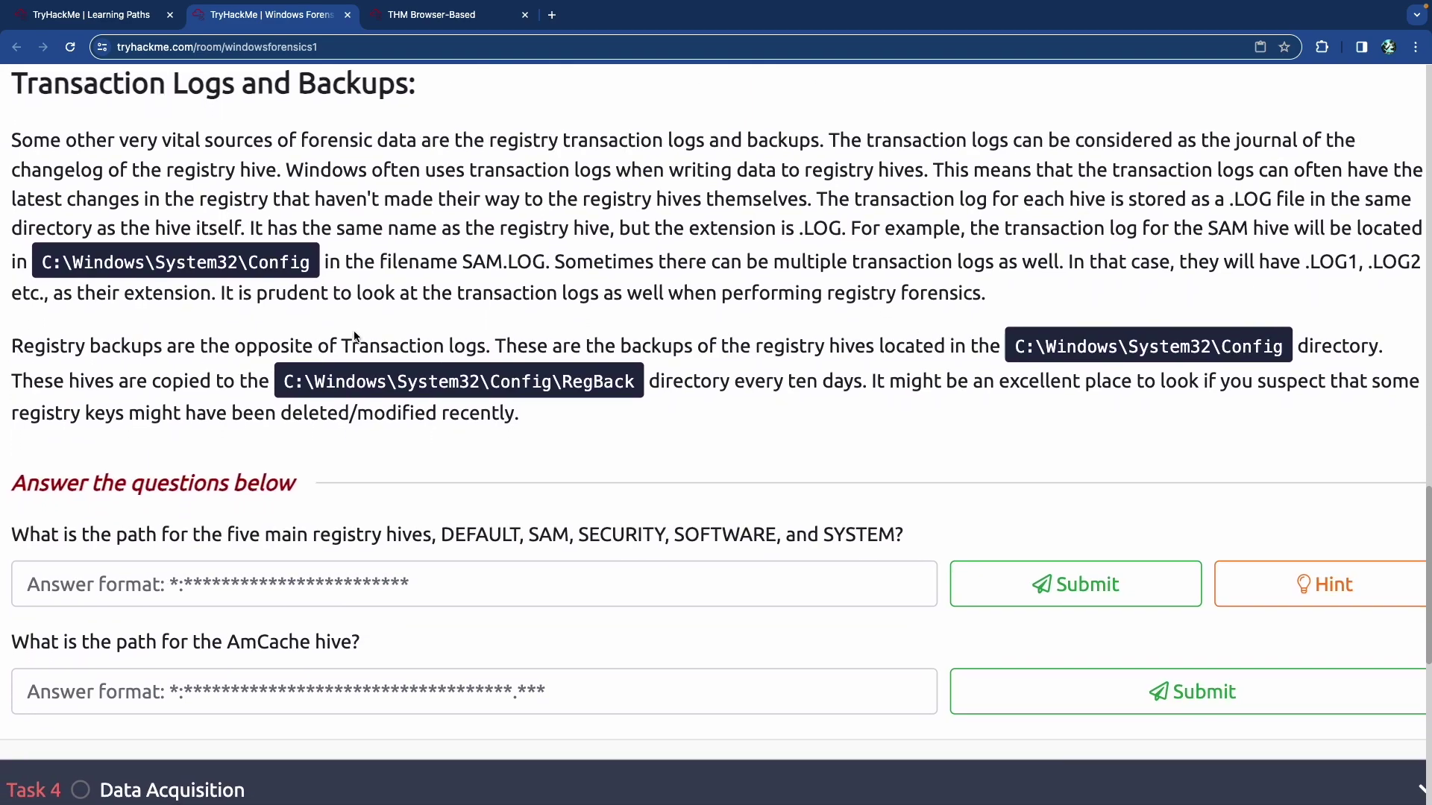
pyautogui.scroll(-1, 678, 302)
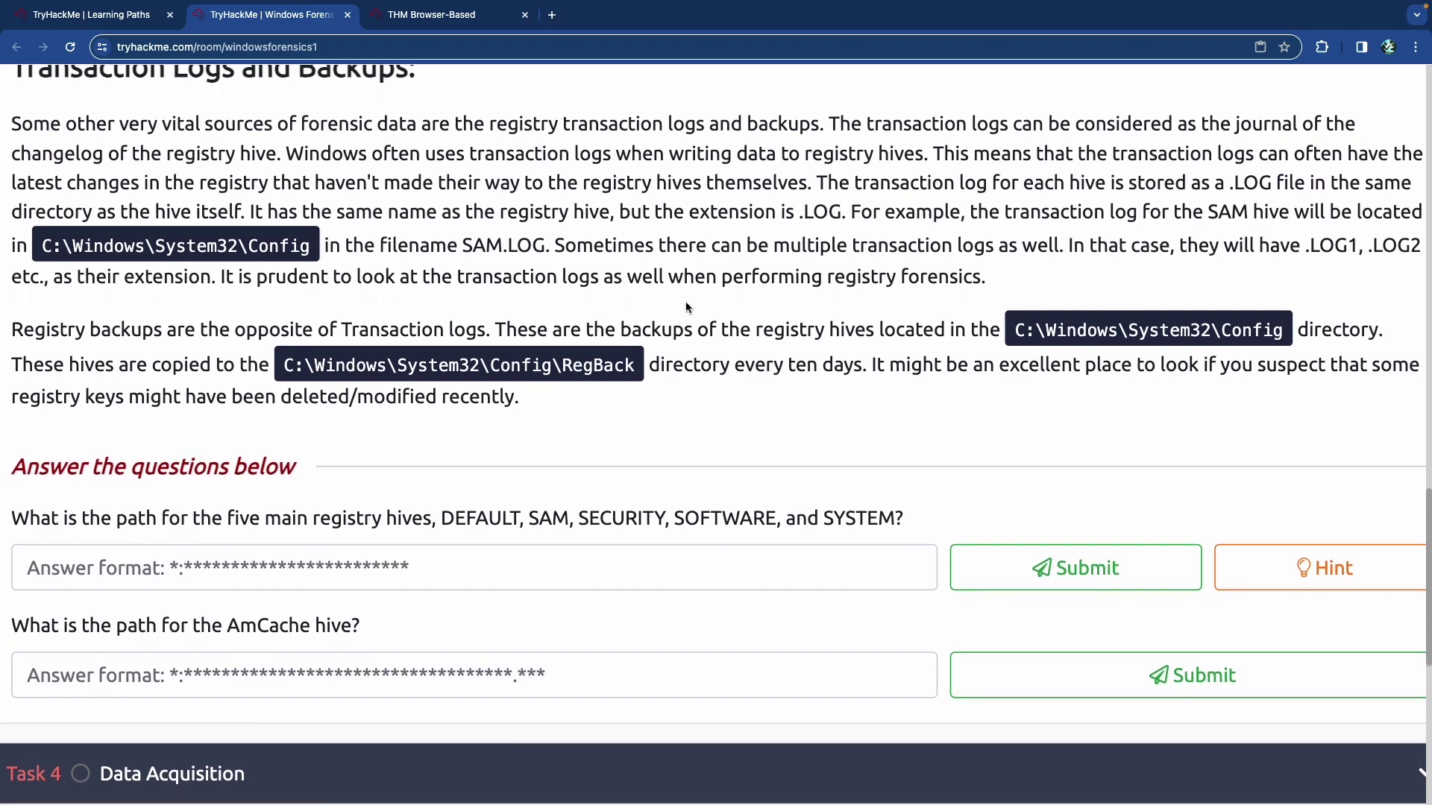
pyautogui.scroll(-1, 753, 302)
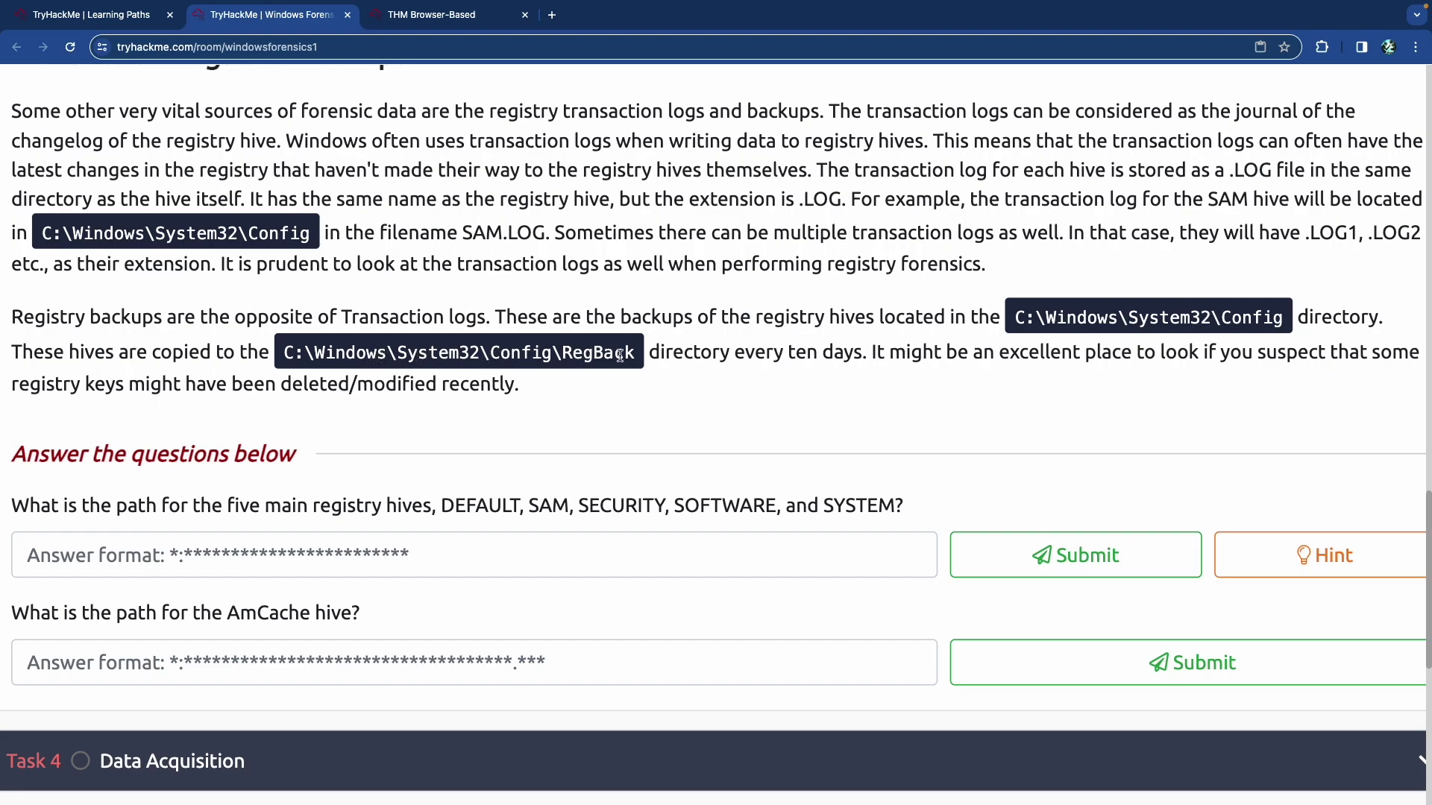
pyautogui.moveTo(582, 352); pyautogui.dragTo(922, 352)
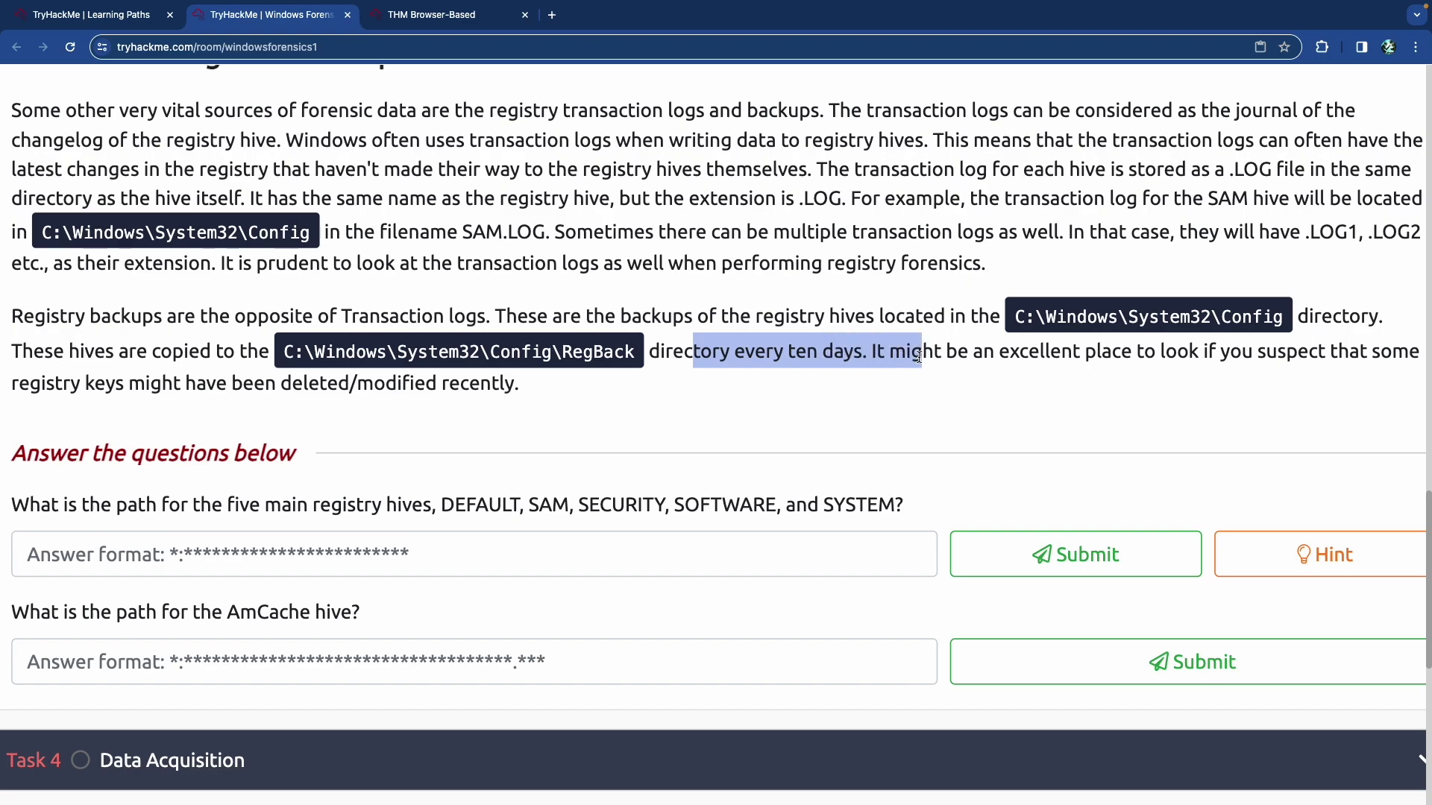
pyautogui.click(701, 353)
pyautogui.scroll(-1, 751, 353)
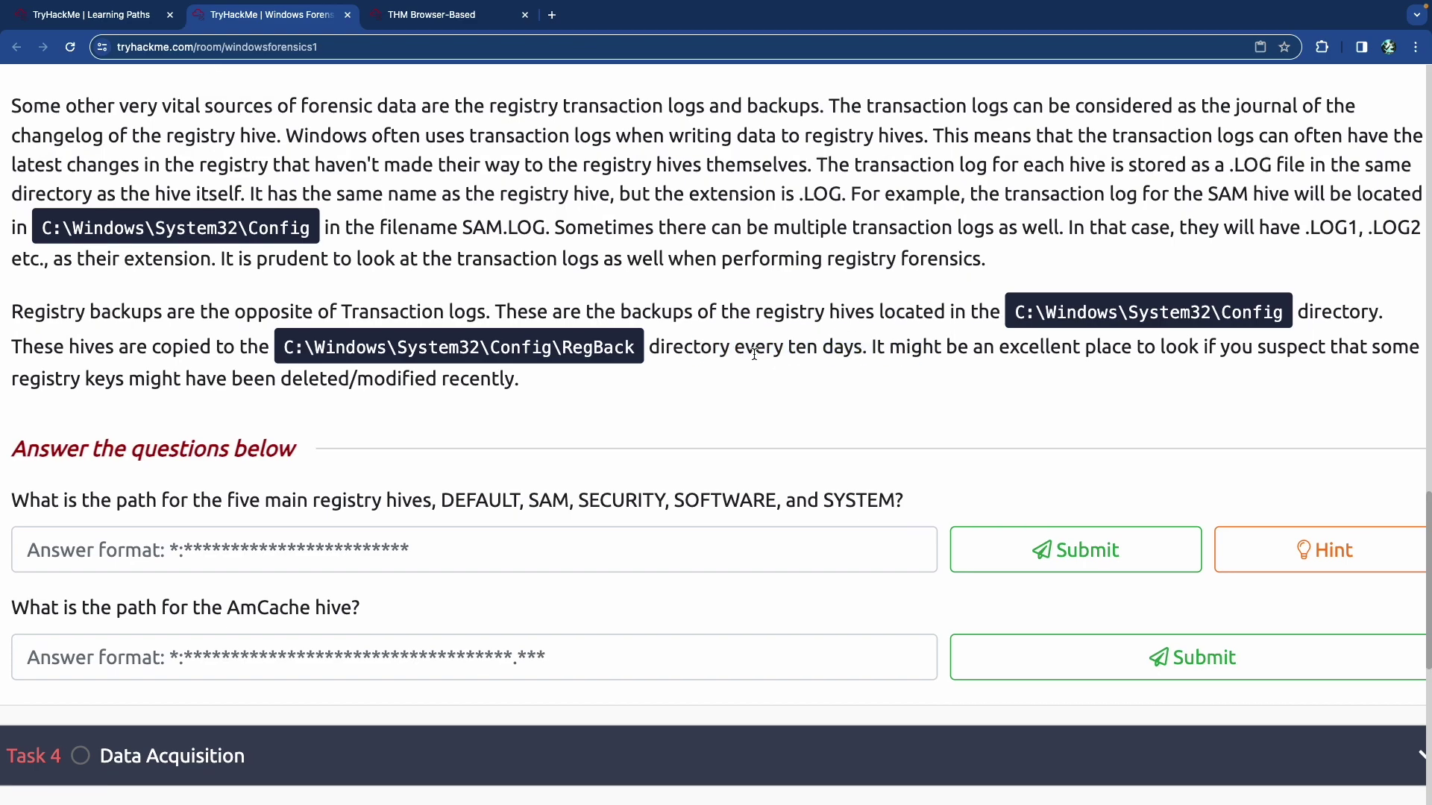
# Read the two Task 3 questions and highlight the phrase on the five main registry hives in the first one.
pyautogui.hscroll(1, 753, 358)
pyautogui.hscroll(-1, 753, 357)
pyautogui.scroll(-1, 753, 357)
pyautogui.hscroll(1, 754, 359)
pyautogui.hscroll(-2, 754, 359)
pyautogui.scroll(-1, 753, 351)
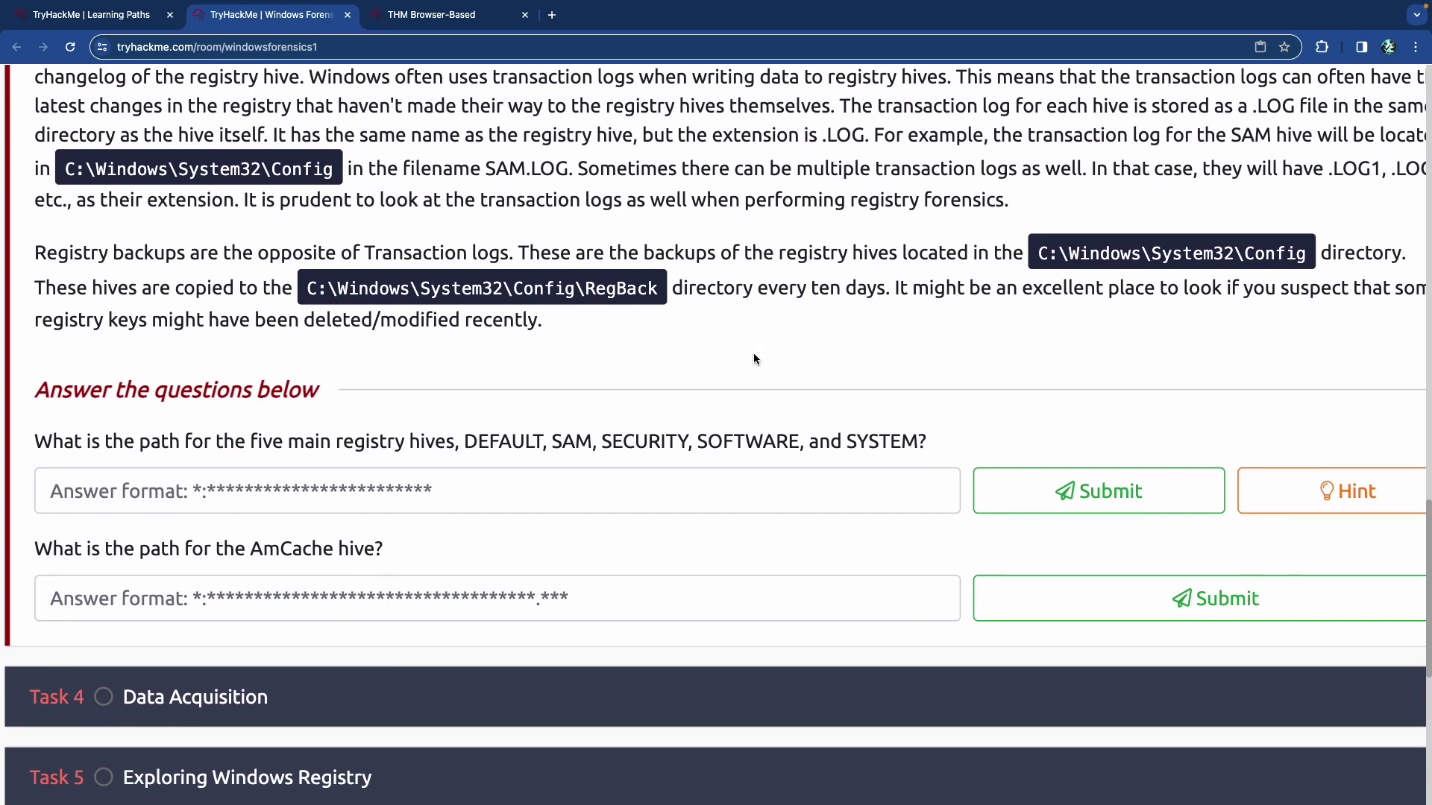
pyautogui.hscroll(1, 752, 355)
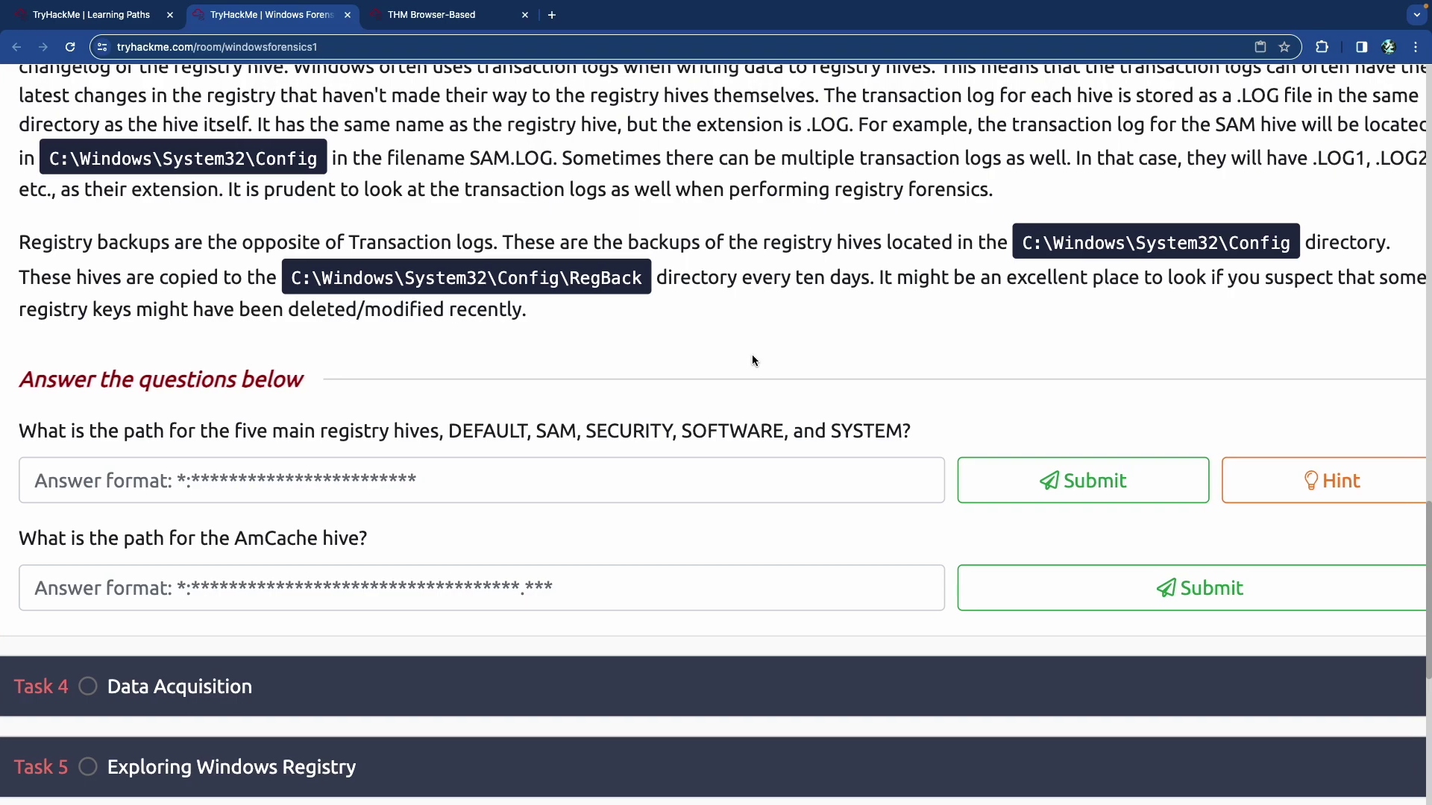
pyautogui.moveTo(249, 433); pyautogui.dragTo(432, 435)
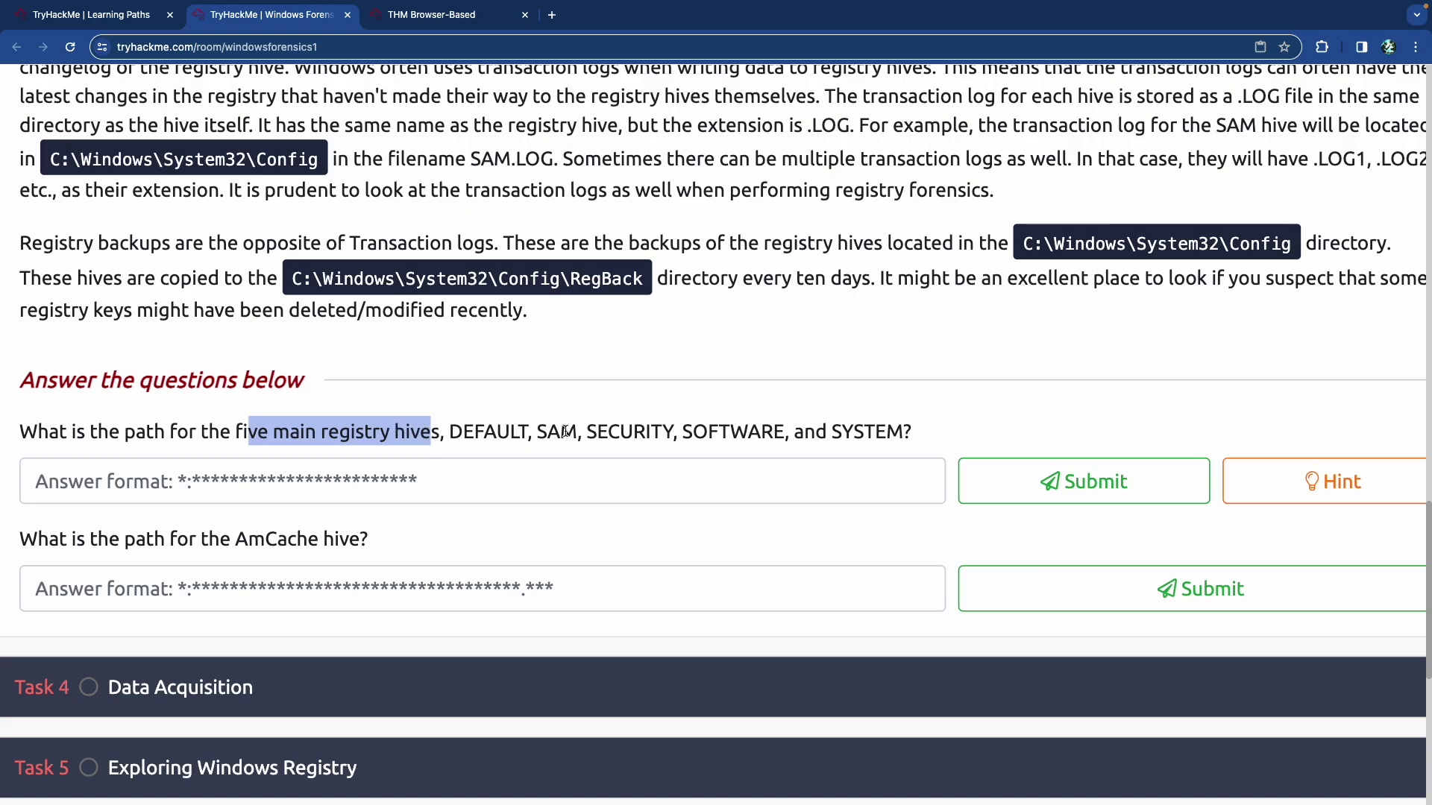
# Copy the C:\Windows\System32\Config path from the opening paragraph of Task 3.
pyautogui.scroll(10, 564, 431)
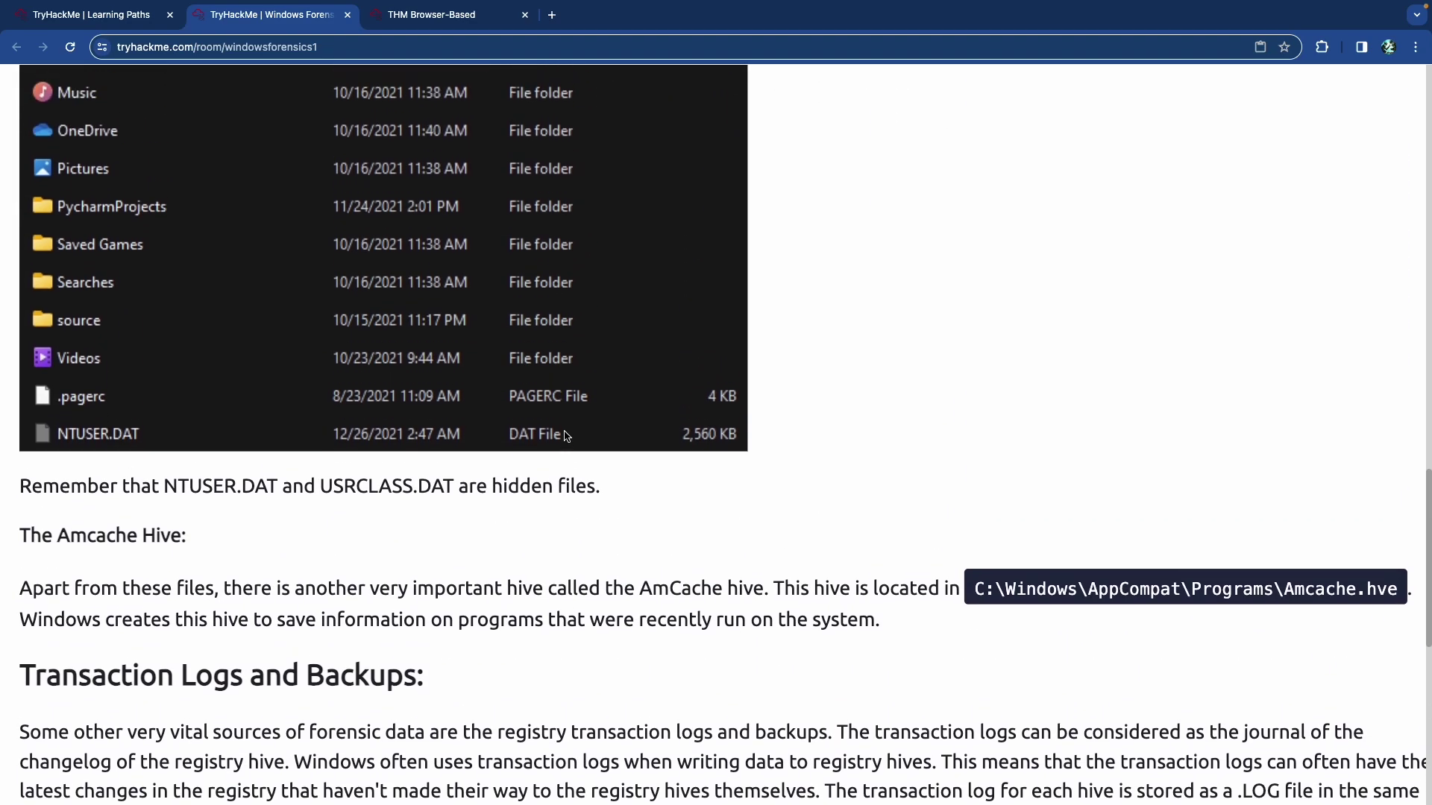
pyautogui.scroll(20, 567, 435)
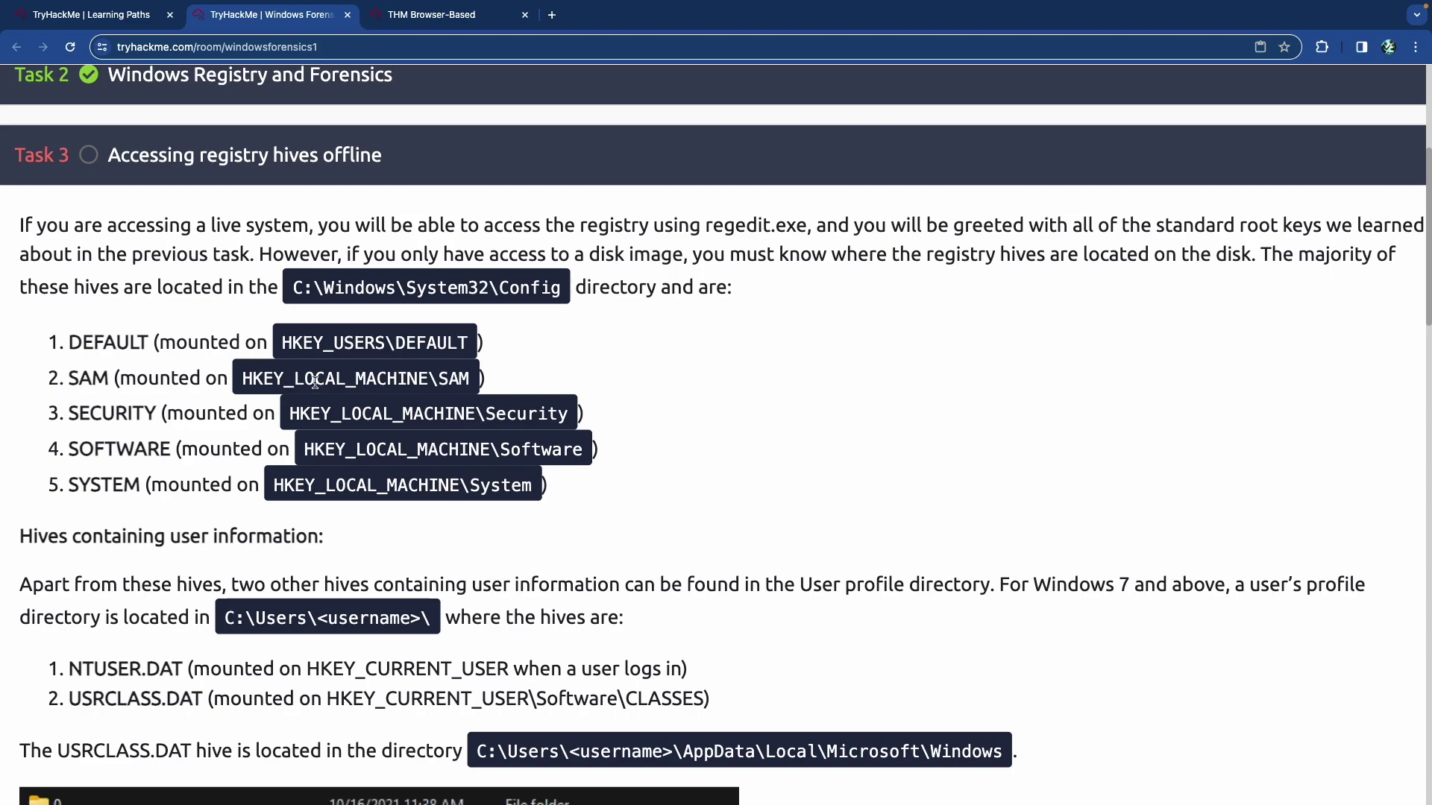
pyautogui.moveTo(294, 287); pyautogui.dragTo(558, 288)
pyautogui.rightClick(514, 288)
pyautogui.click(531, 320)
# Submit C:\Windows\System32\Config as the answer for the path of the five main registry hives.
pyautogui.scroll(-10, 354, 348)
pyautogui.scroll(10, 354, 348)
pyautogui.scroll(-2, 354, 348)
pyautogui.scroll(1, 354, 348)
pyautogui.click(354, 296)
pyautogui.hotkey('ctrl', 'v')
pyautogui.press('Return')
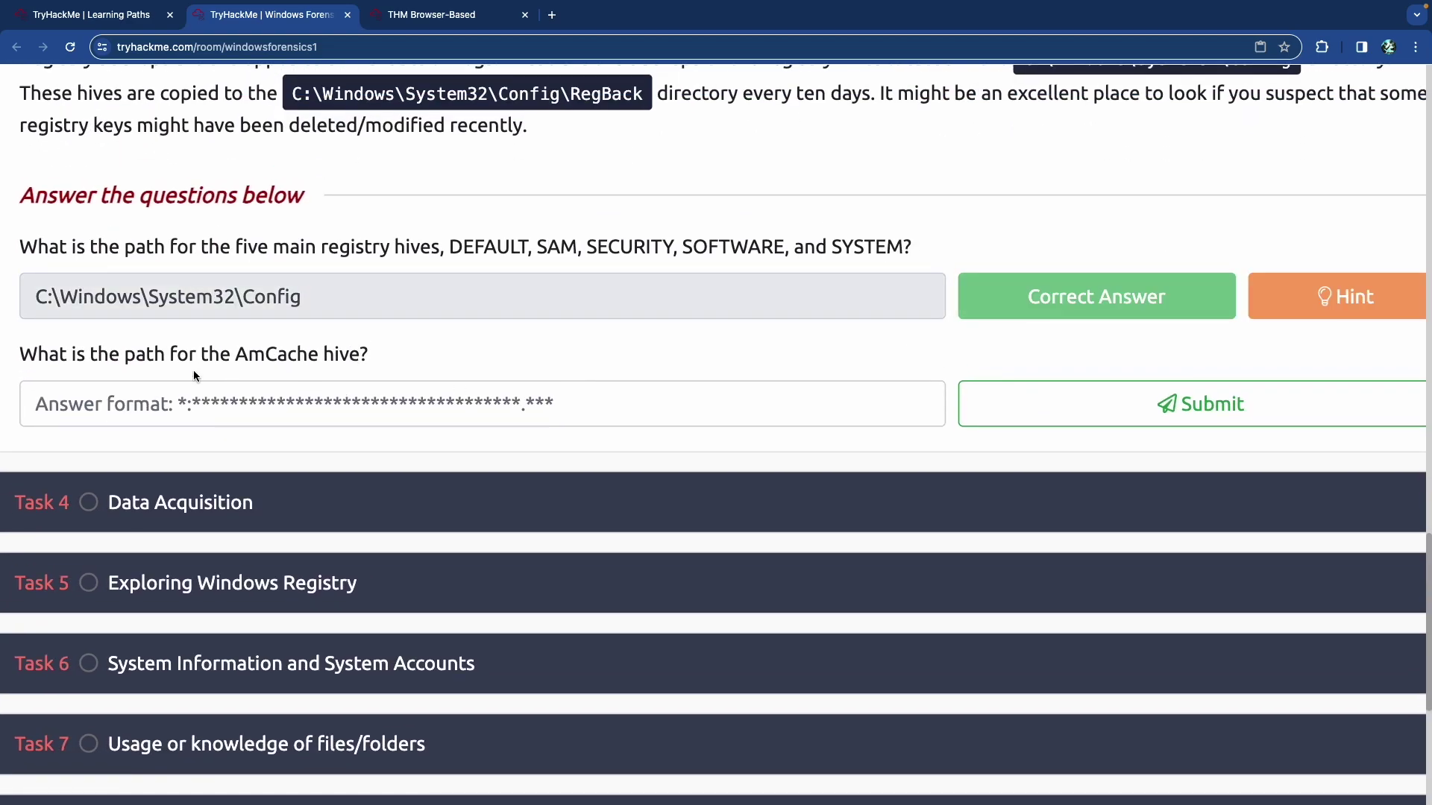
# Copy the C:\Windows\AppCompat\Programs\Amcache.hve path from the Amcache Hive paragraph.
pyautogui.scroll(5, 189, 374)
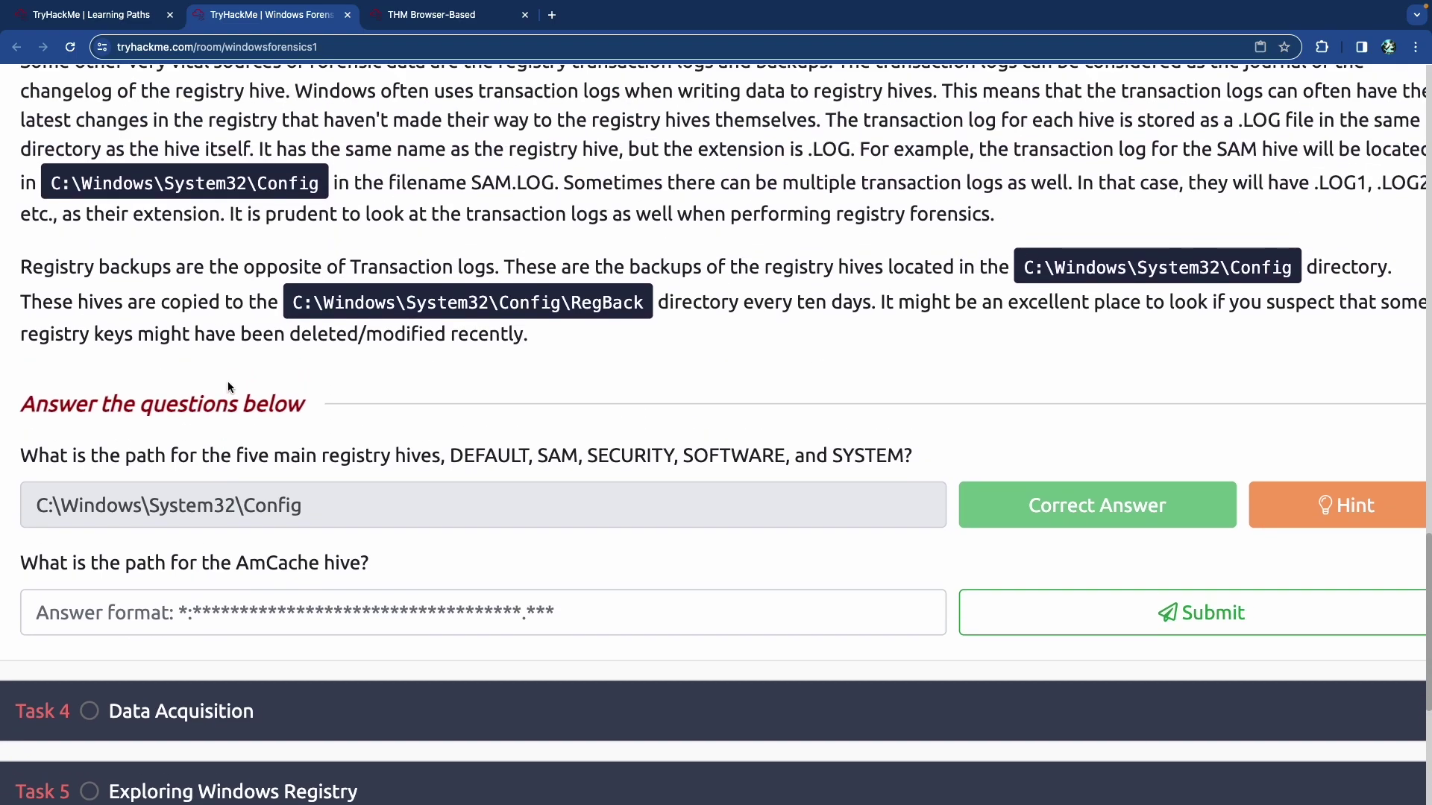
pyautogui.scroll(5, 228, 387)
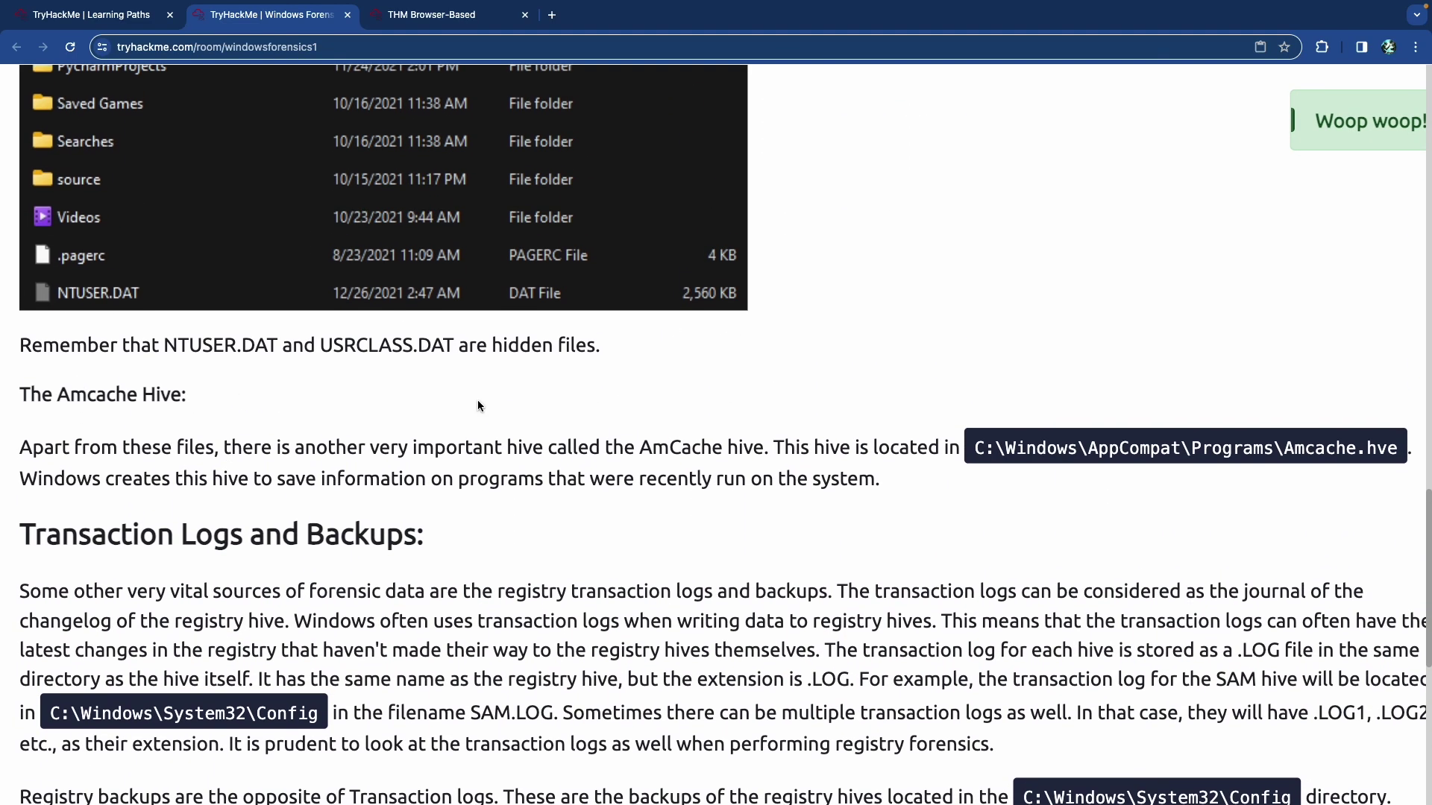
pyautogui.tripleClick(1217, 446)
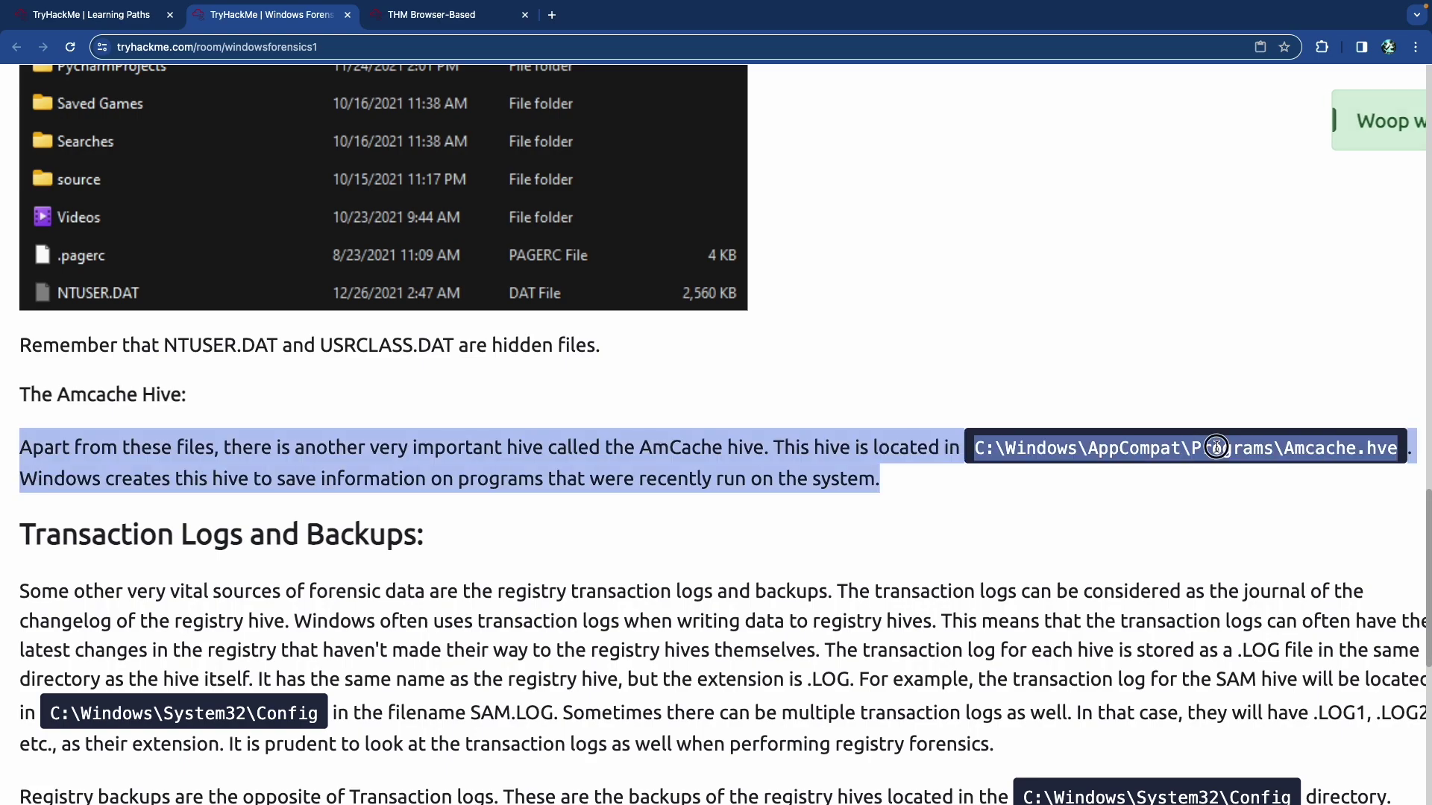
pyautogui.moveTo(1402, 450); pyautogui.dragTo(969, 450)
pyautogui.rightClick(1013, 447)
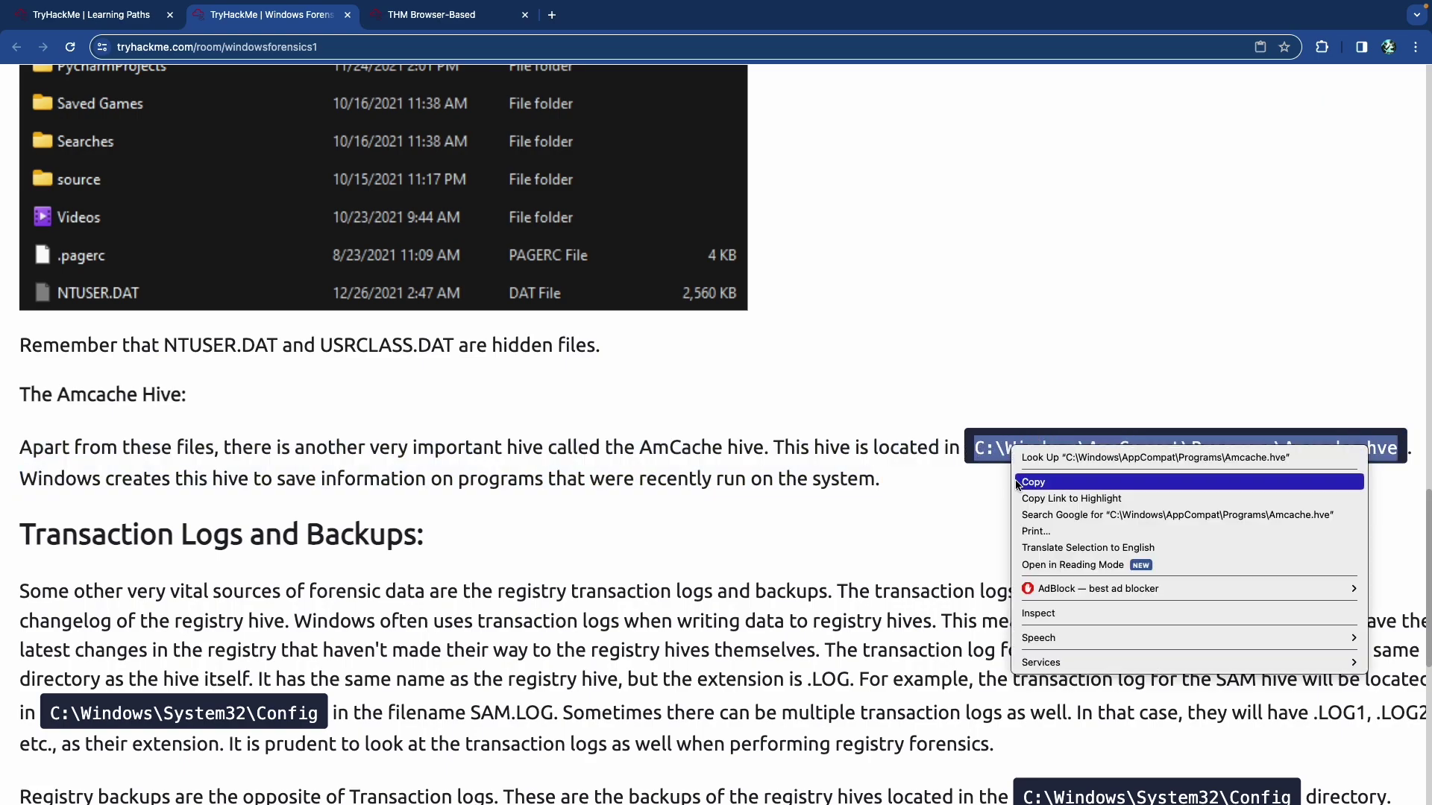
pyautogui.click(1034, 482)
# Submit C:\Windows\AppCompat\Programs\Amcache.hve as the answer for the path of the AmCache hive.
pyautogui.scroll(-5, 690, 460)
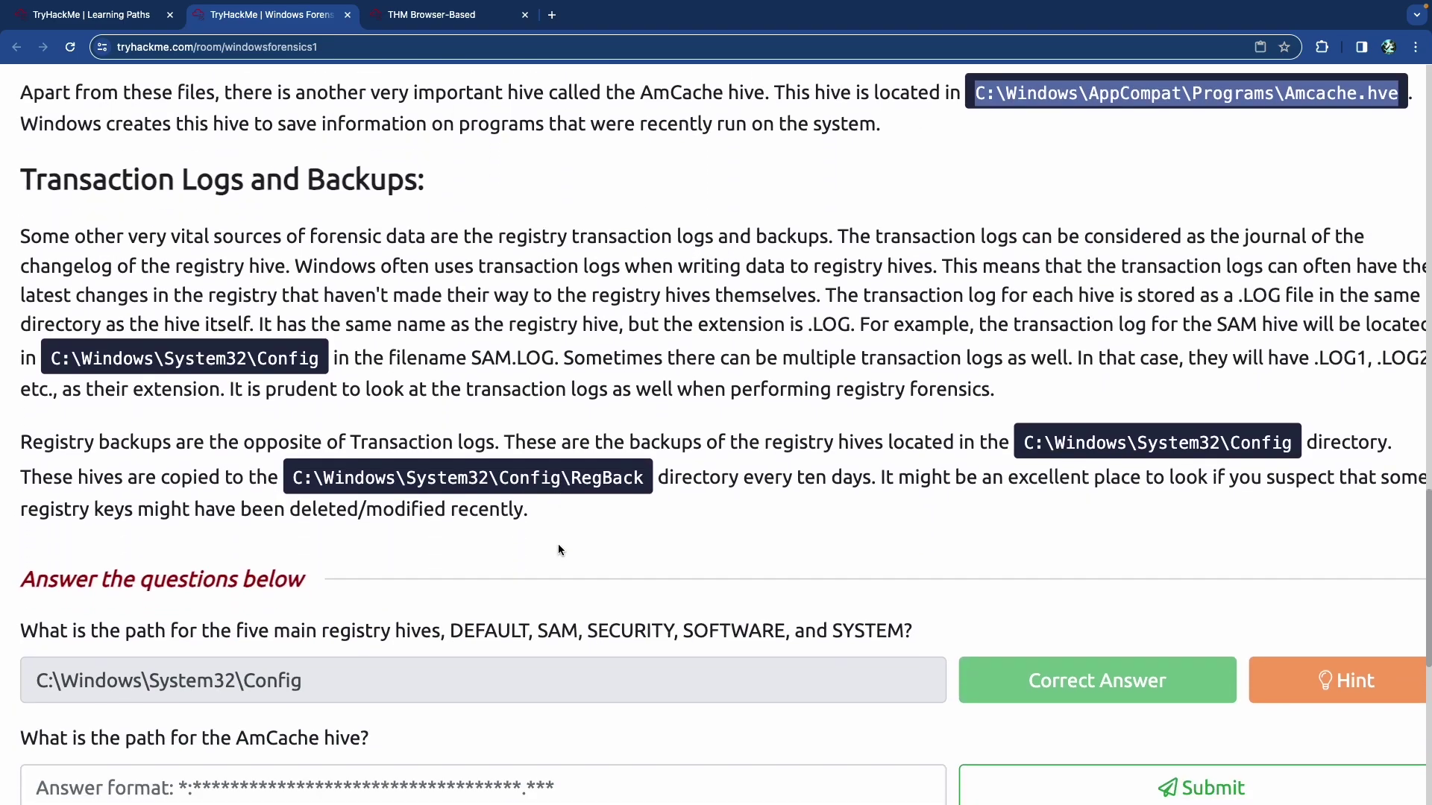
pyautogui.scroll(-1, 557, 550)
pyautogui.click(488, 727)
pyautogui.press('super+v')
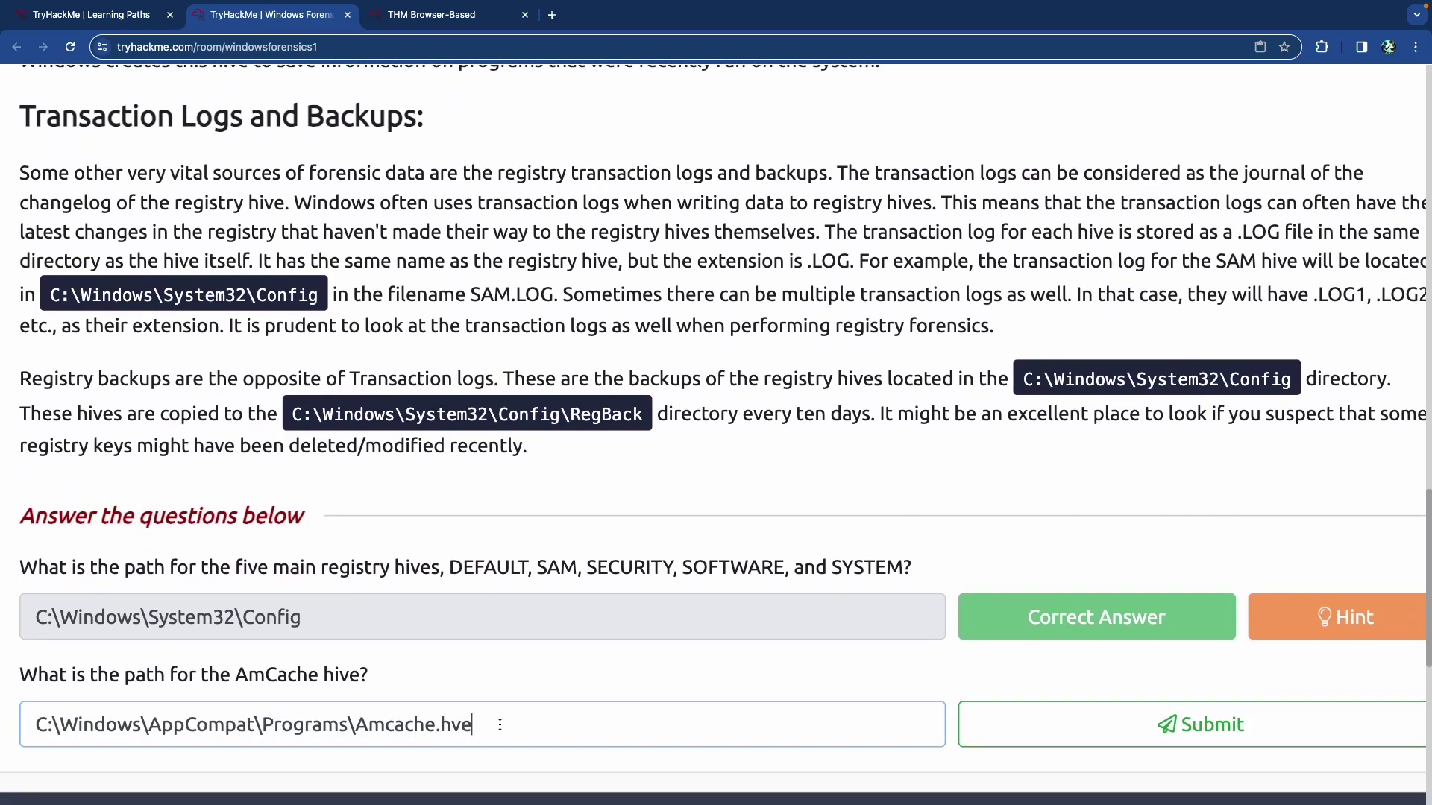
pyautogui.click(1095, 733)
# Review the Amcache Hive paragraph, highlighting the end of its path and the phrase on information about recently run programs.
pyautogui.scroll(3, 789, 604)
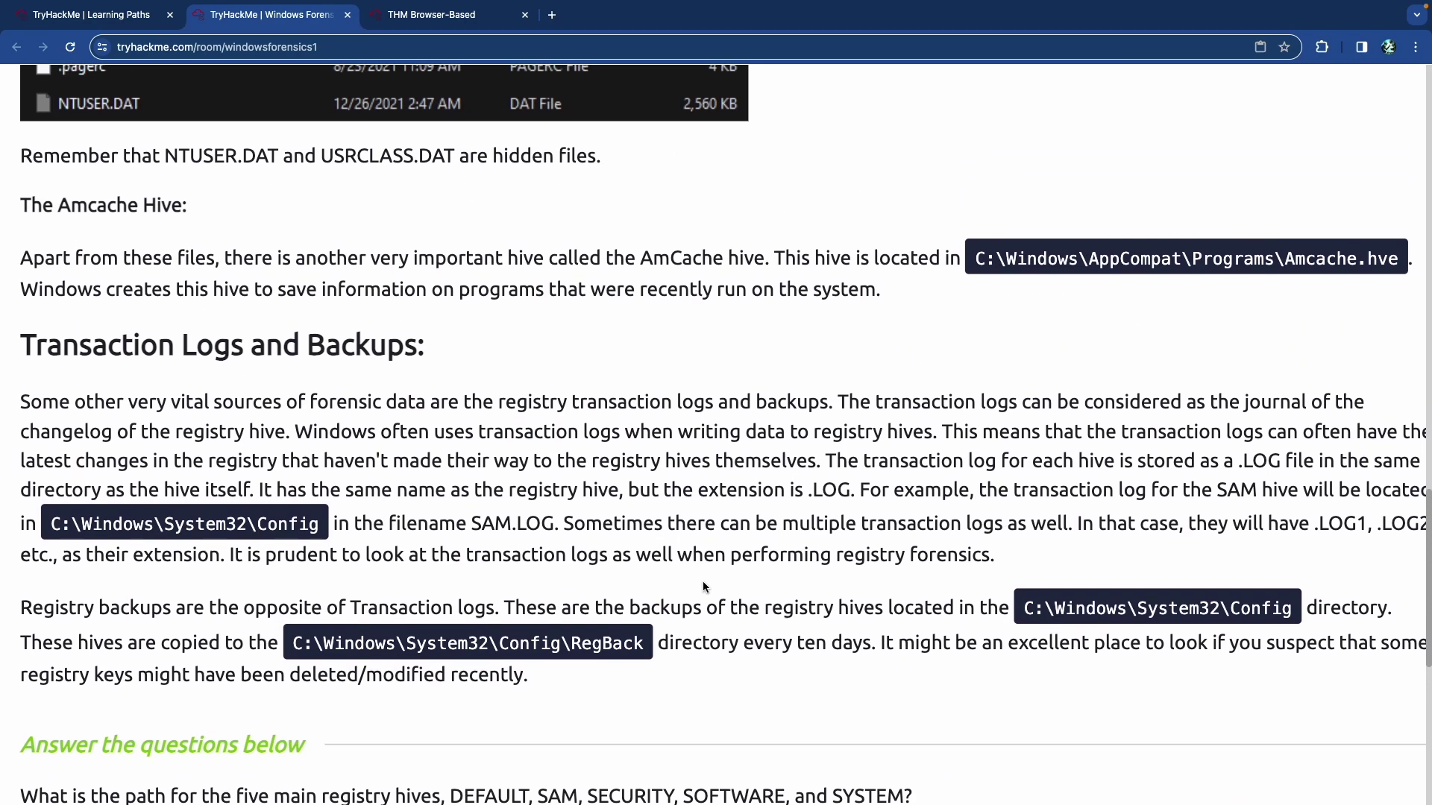
pyautogui.scroll(-5, 597, 470)
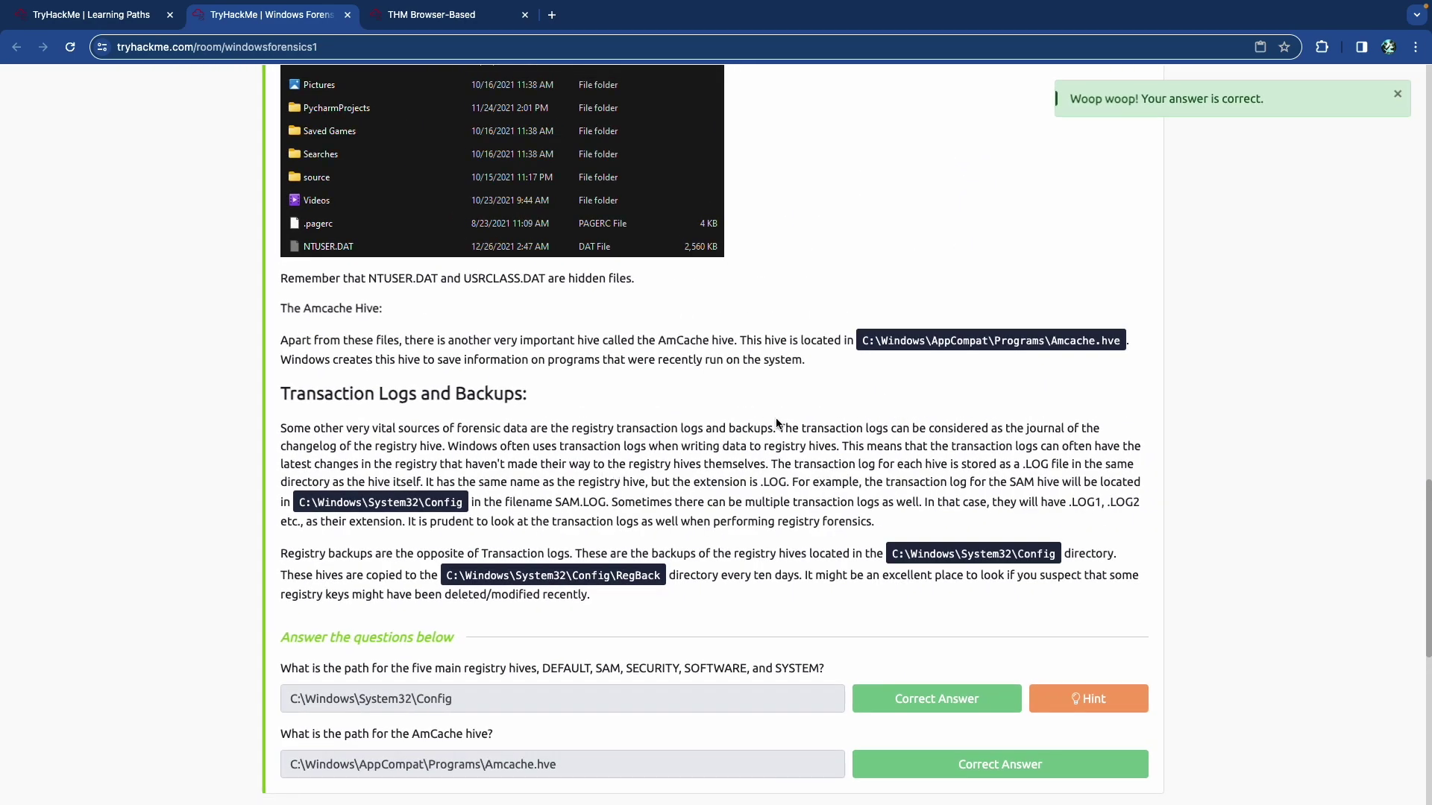
pyautogui.moveTo(950, 341); pyautogui.dragTo(1128, 341)
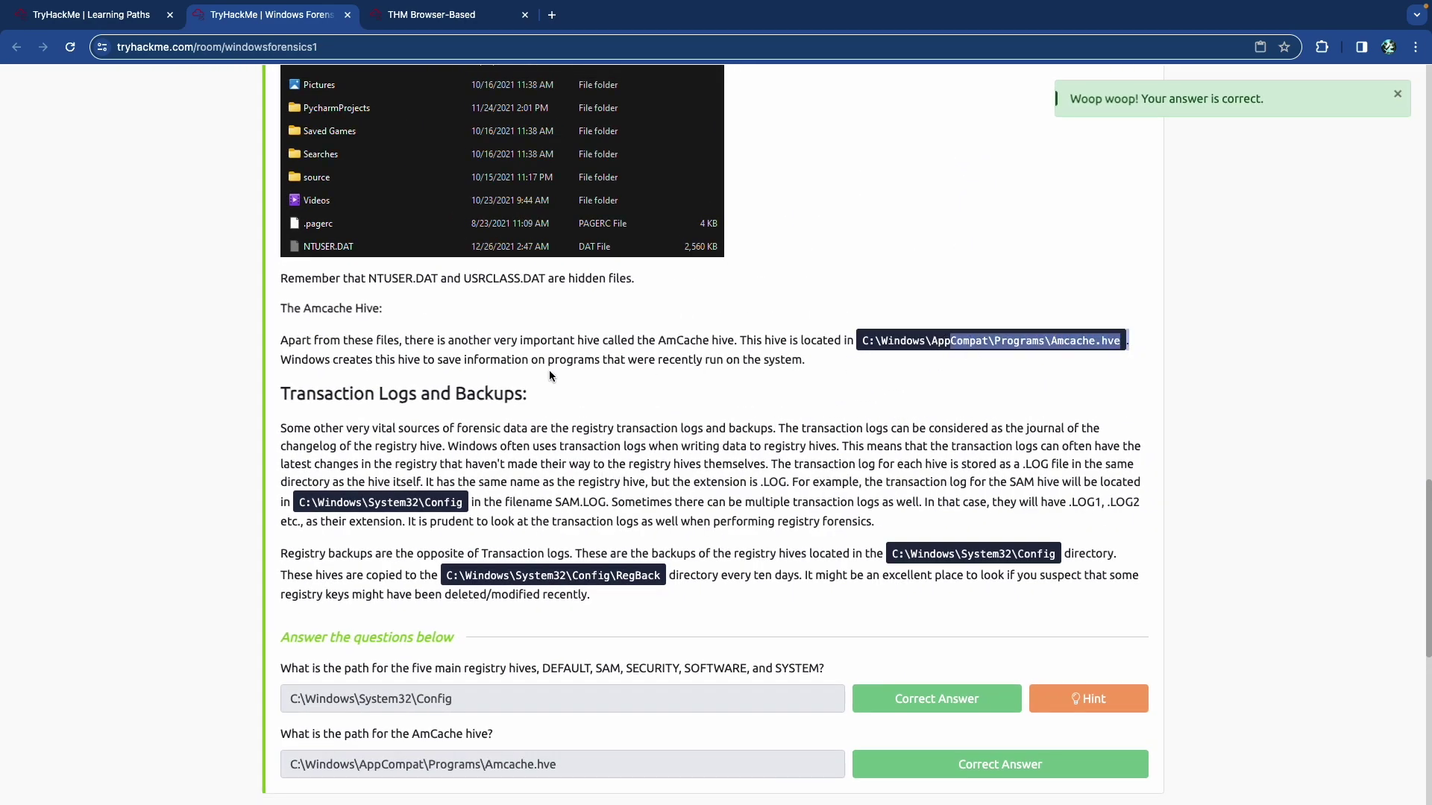
pyautogui.moveTo(469, 359); pyautogui.dragTo(776, 360)
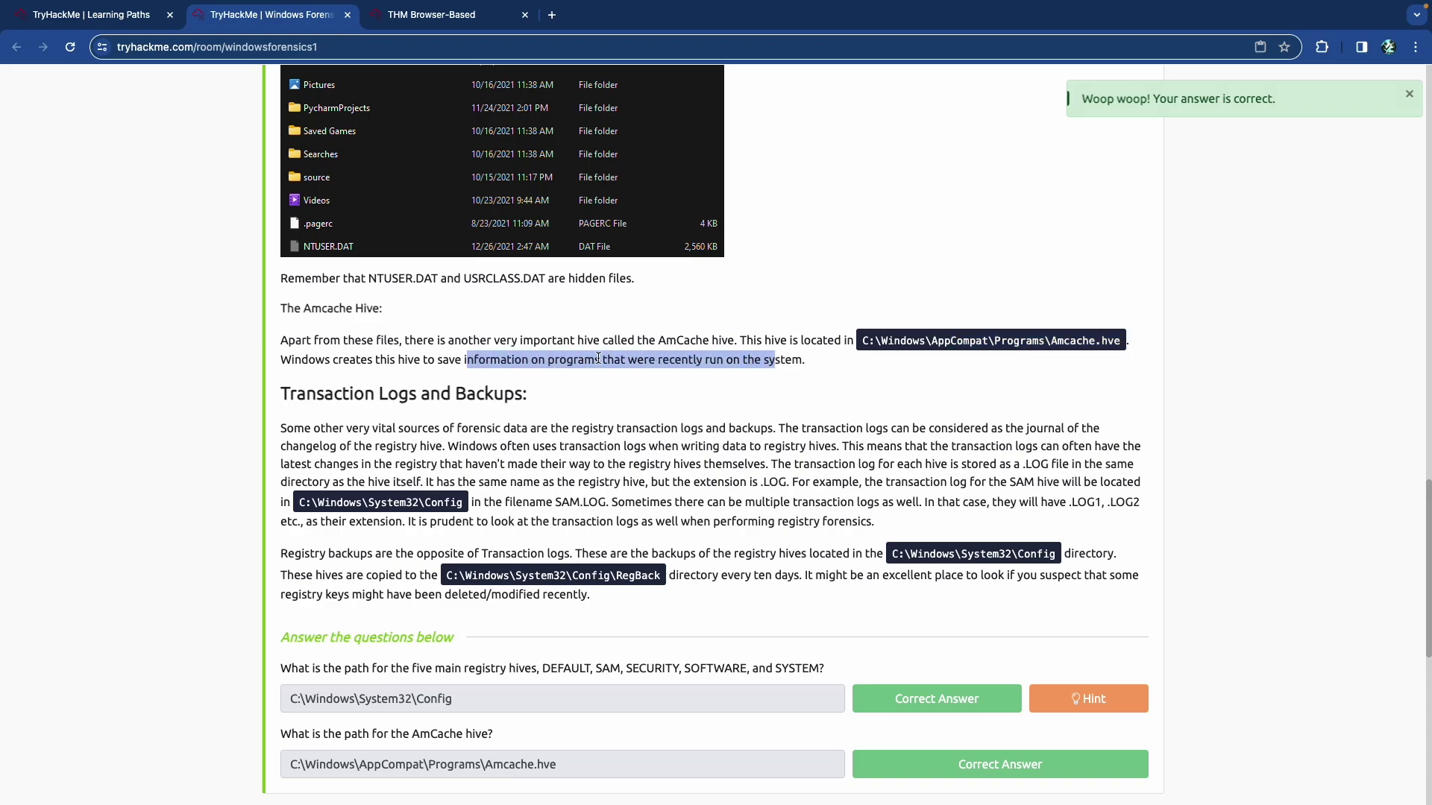
pyautogui.click(589, 413)
# Collapse Task 3 and expand Task 4, Data Acquisition.
pyautogui.scroll(20, 599, 434)
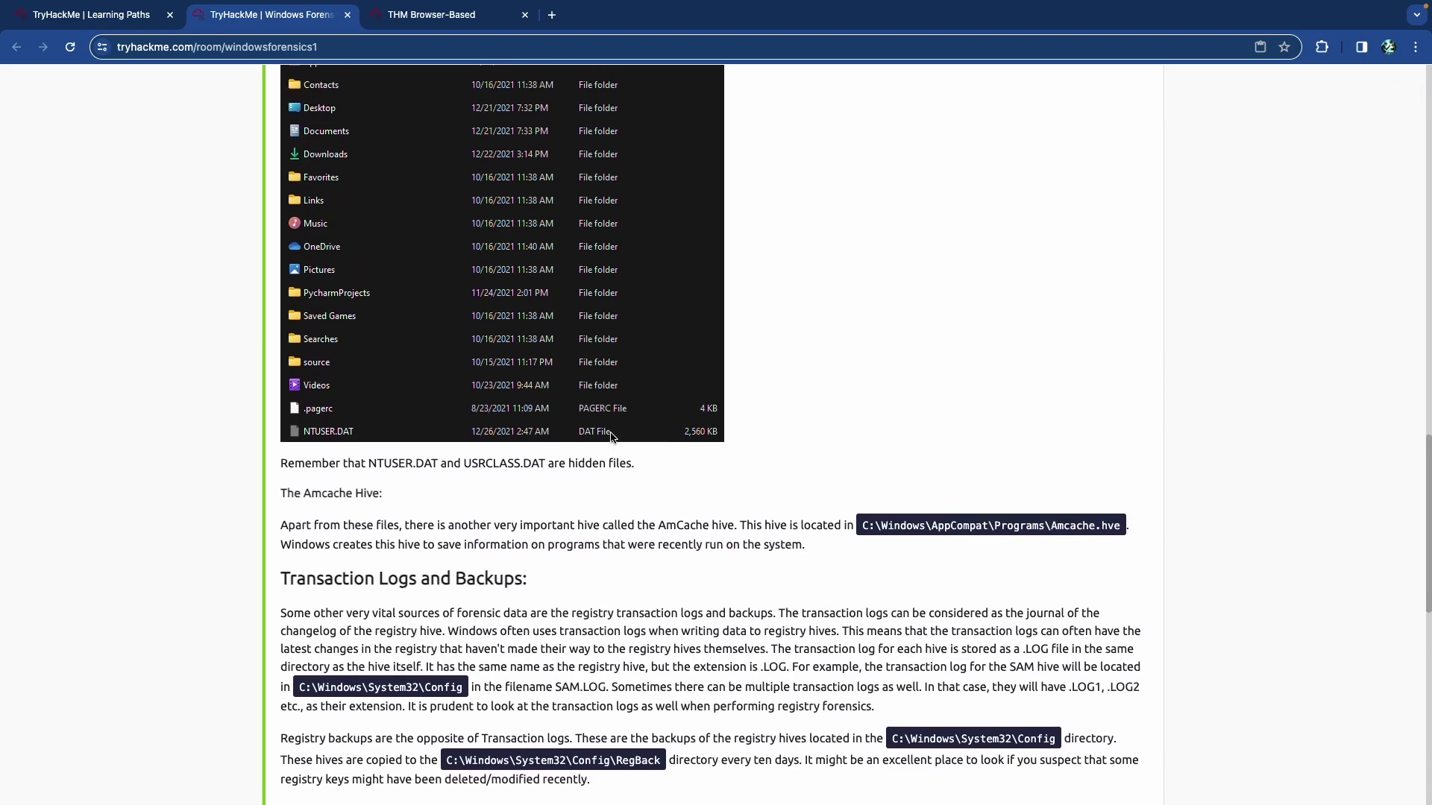
pyautogui.scroll(-2, 599, 434)
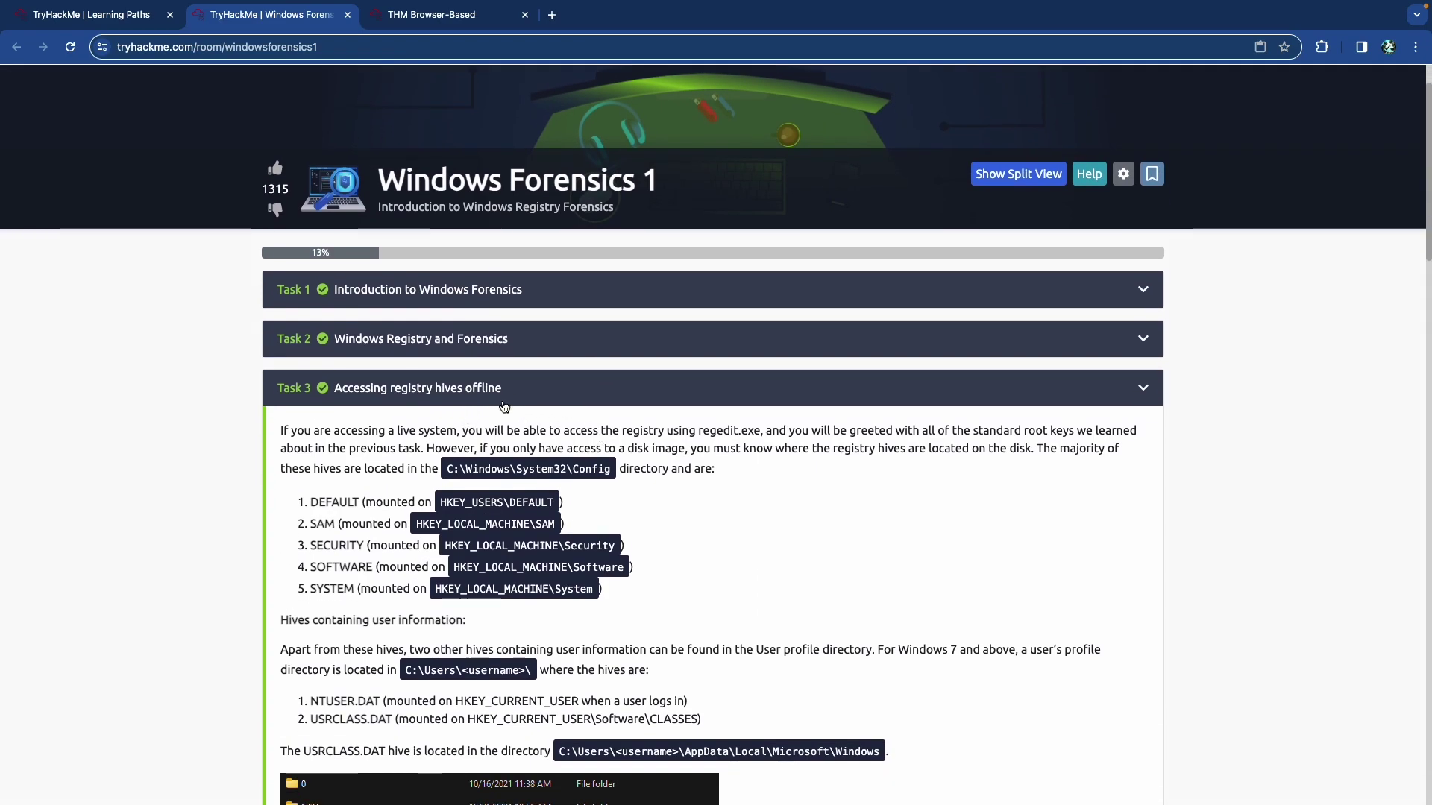
pyautogui.click(529, 395)
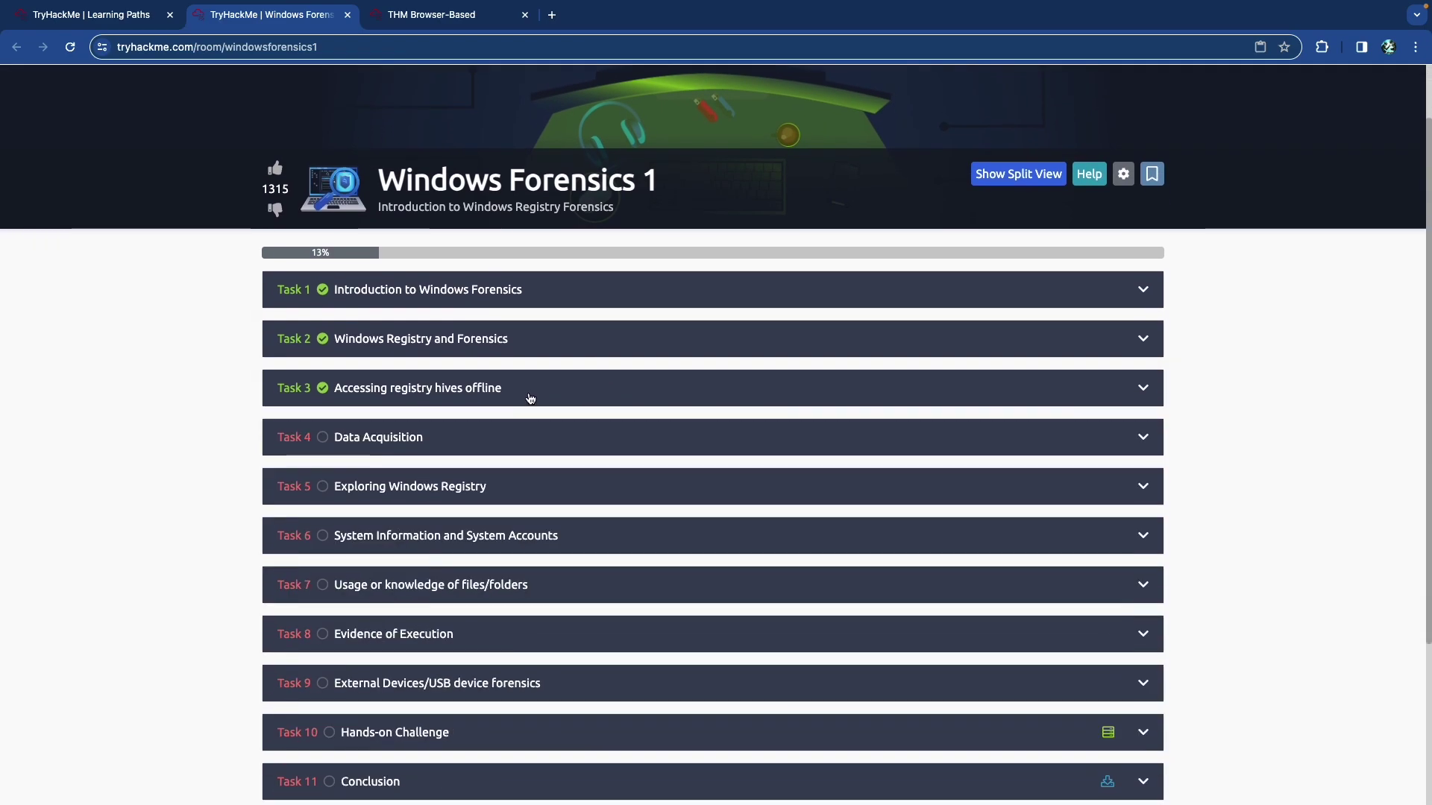
pyautogui.scroll(-1, 515, 401)
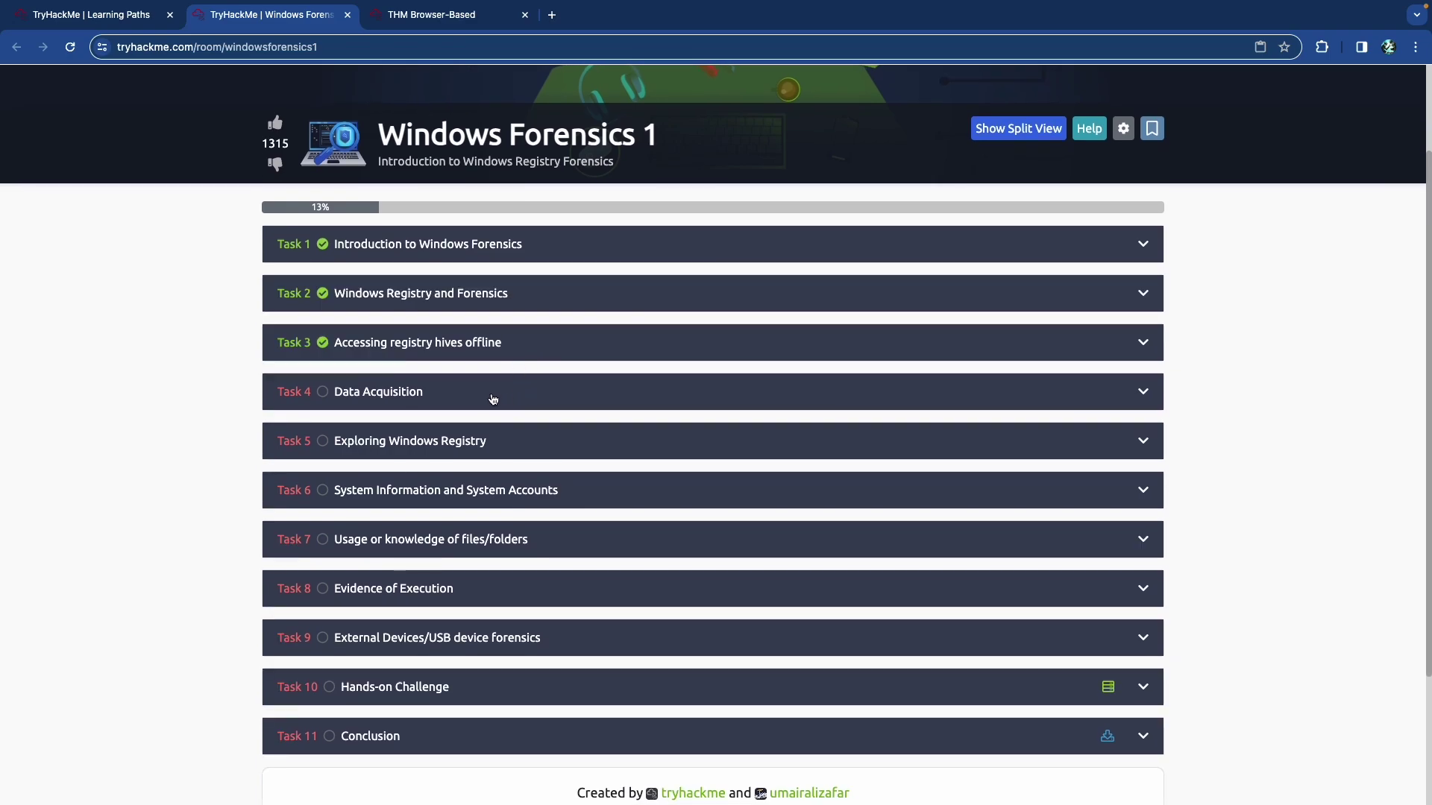
pyautogui.click(496, 398)
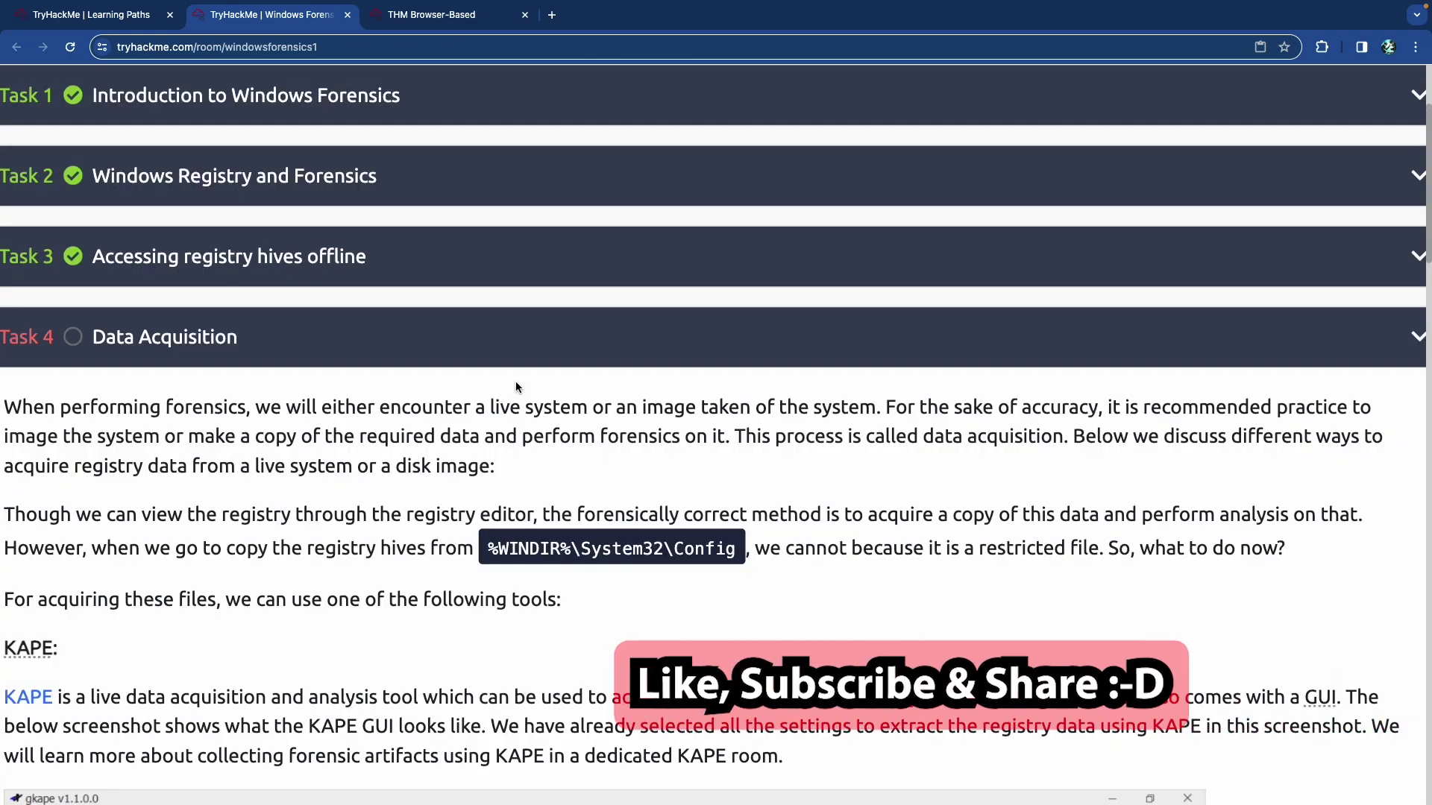
# Read the first Data Acquisition paragraph, highlighting "live system" and the phrase on discussing different ways to acquire registry data.
pyautogui.scroll(-1, 516, 381)
pyautogui.hscroll(-1, 516, 382)
pyautogui.hscroll(1, 516, 381)
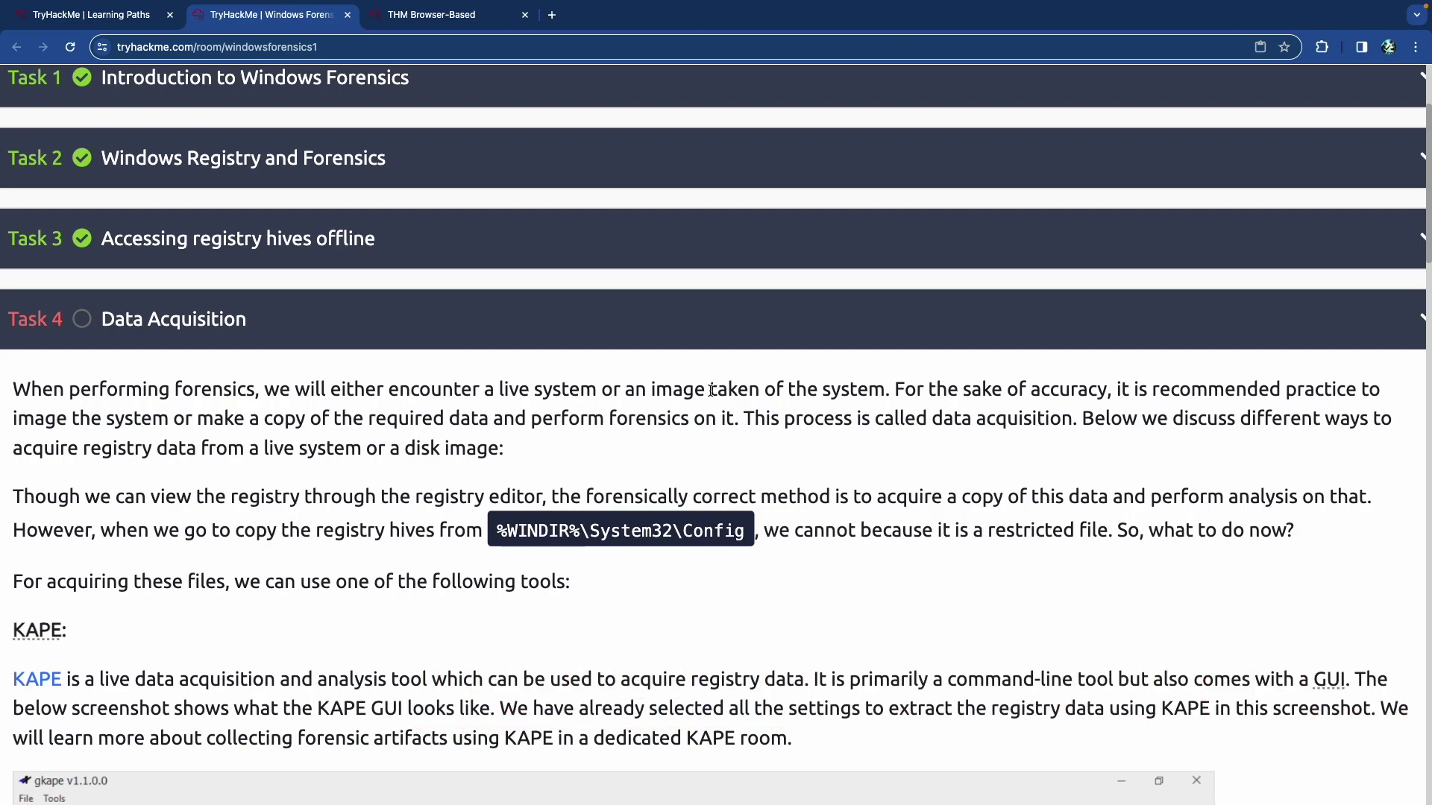
pyautogui.scroll(-1, 710, 390)
pyautogui.scroll(-2, 710, 389)
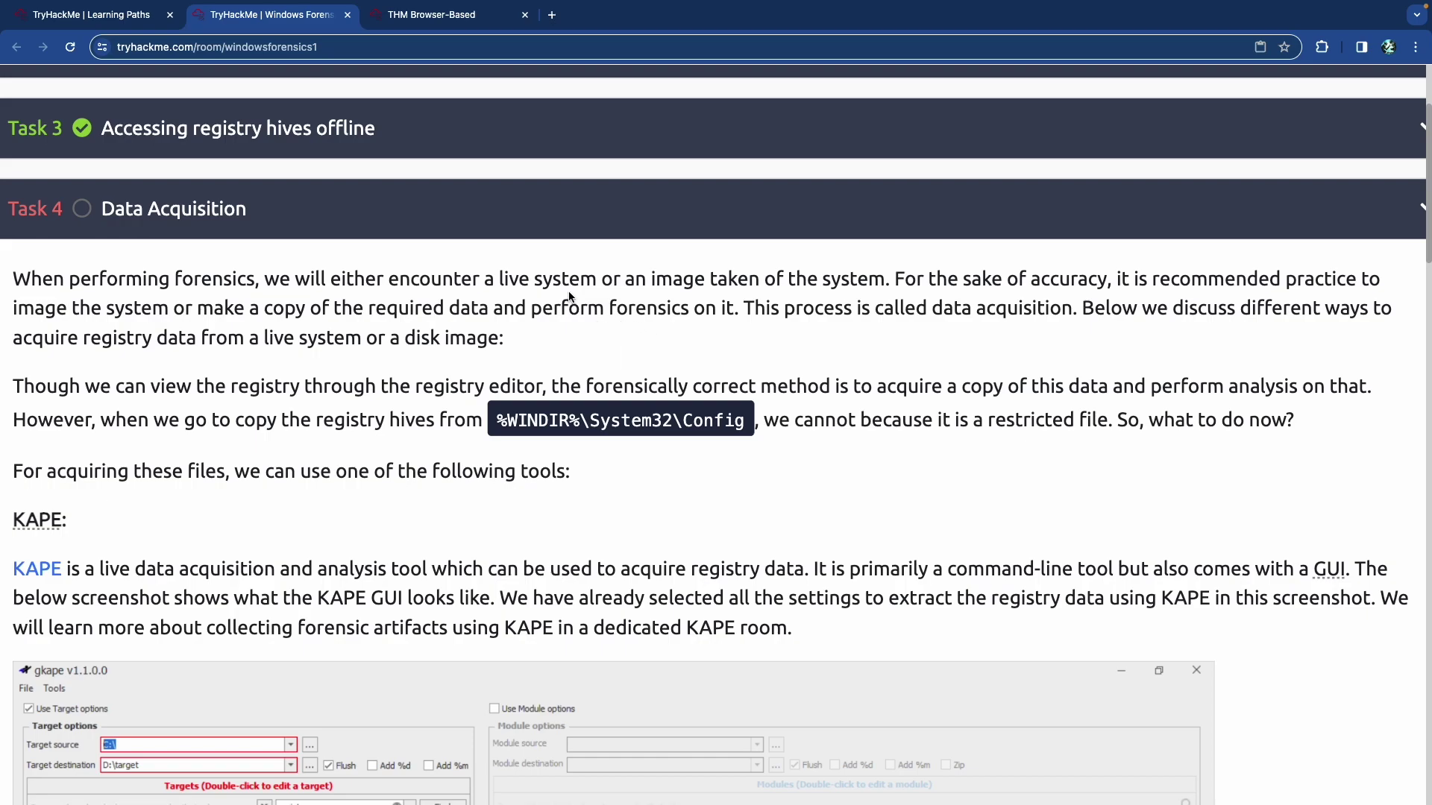
pyautogui.moveTo(579, 283)
pyautogui.mouseDown()
pyautogui.moveTo(501, 283)
pyautogui.moveTo(596, 284)
pyautogui.mouseUp()
pyautogui.click(515, 283)
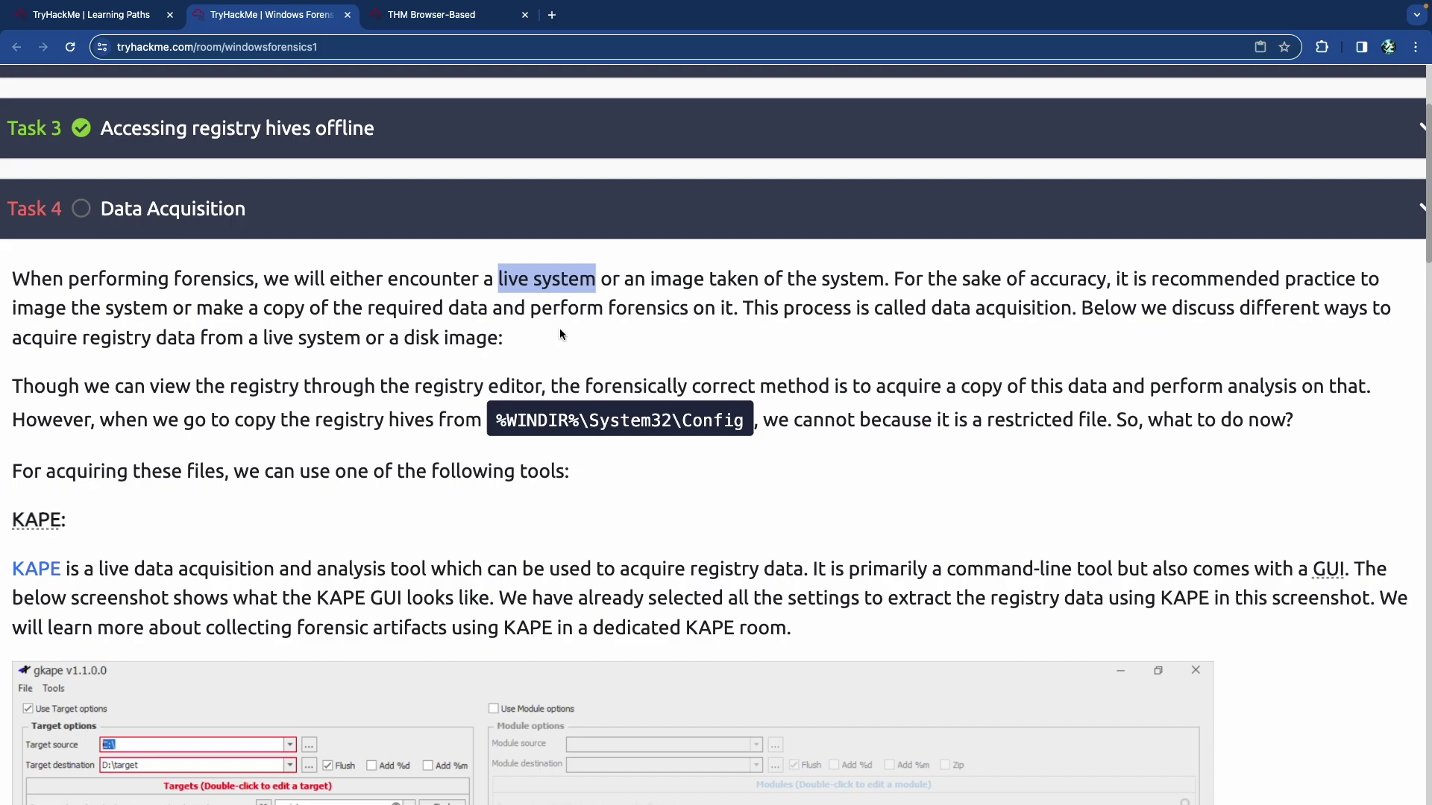
pyautogui.click(531, 284)
pyautogui.moveTo(531, 283)
pyautogui.mouseDown()
pyautogui.moveTo(498, 284)
pyautogui.moveTo(592, 283)
pyautogui.moveTo(495, 280)
pyautogui.moveTo(516, 284)
pyautogui.mouseUp()
pyautogui.scroll(-1, 825, 325)
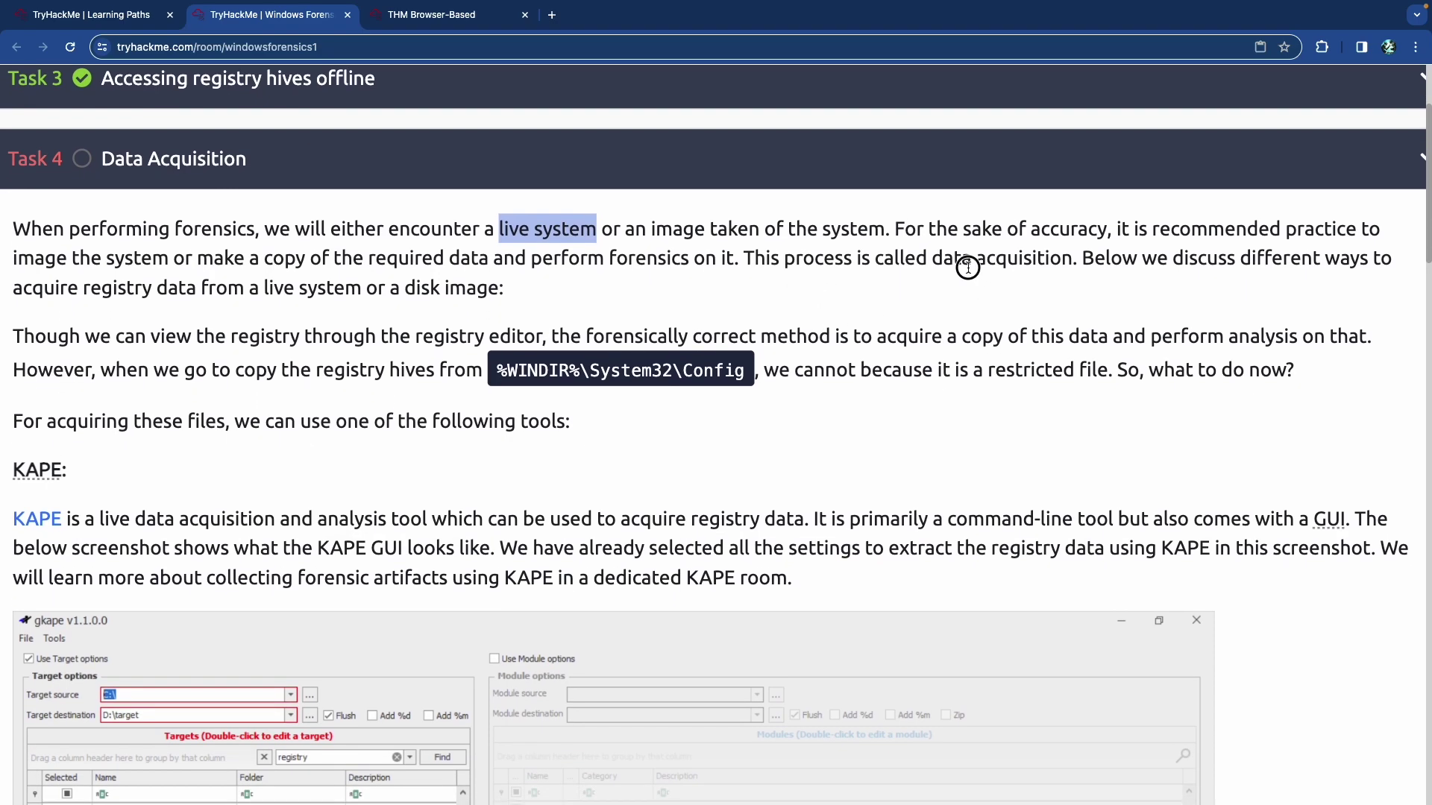
pyautogui.moveTo(1121, 264); pyautogui.dragTo(1391, 262)
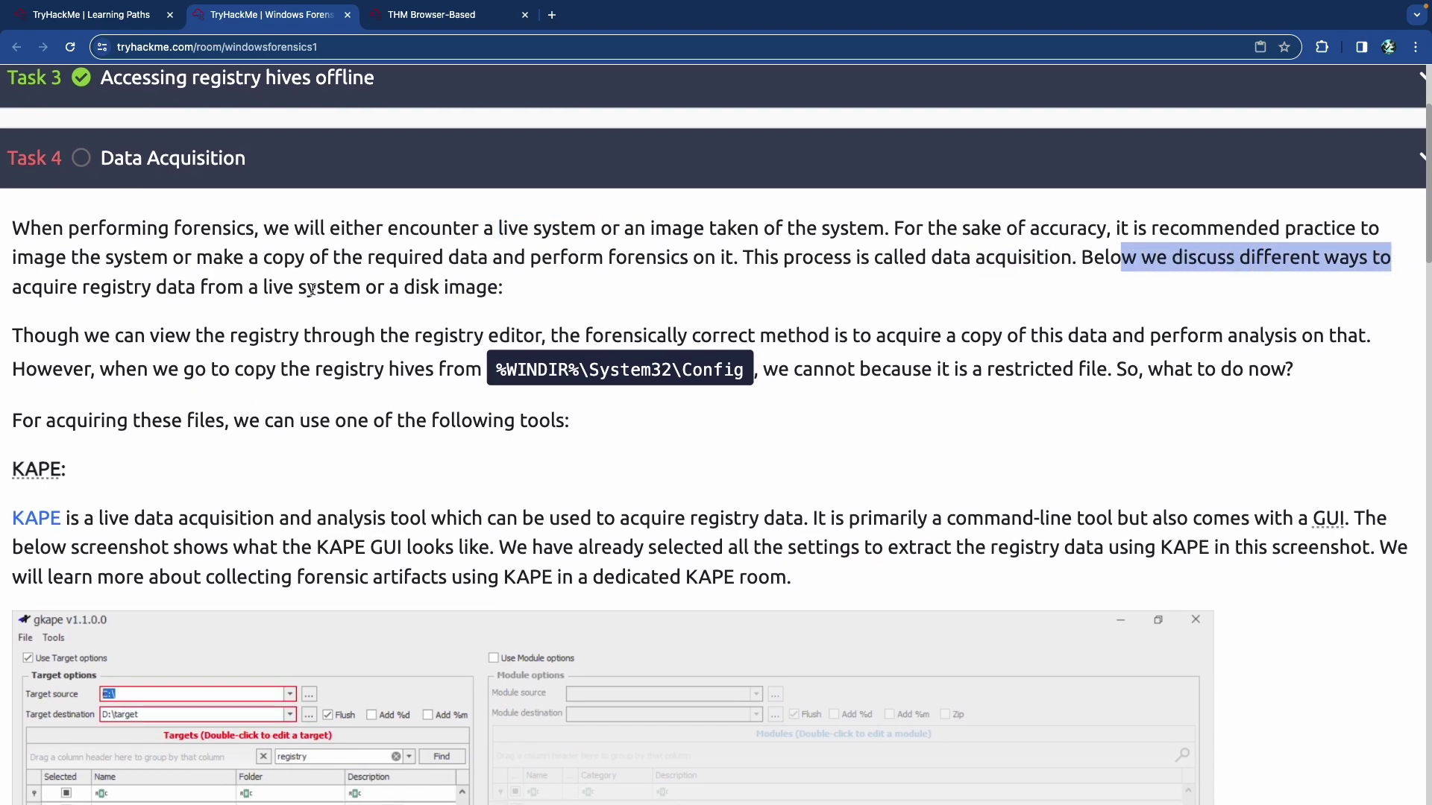
# Highlight the registry editor, the phrase on analysing a copy of the data and the %WINDIR%\System32\Config path in the second paragraph.
pyautogui.scroll(-2, 312, 289)
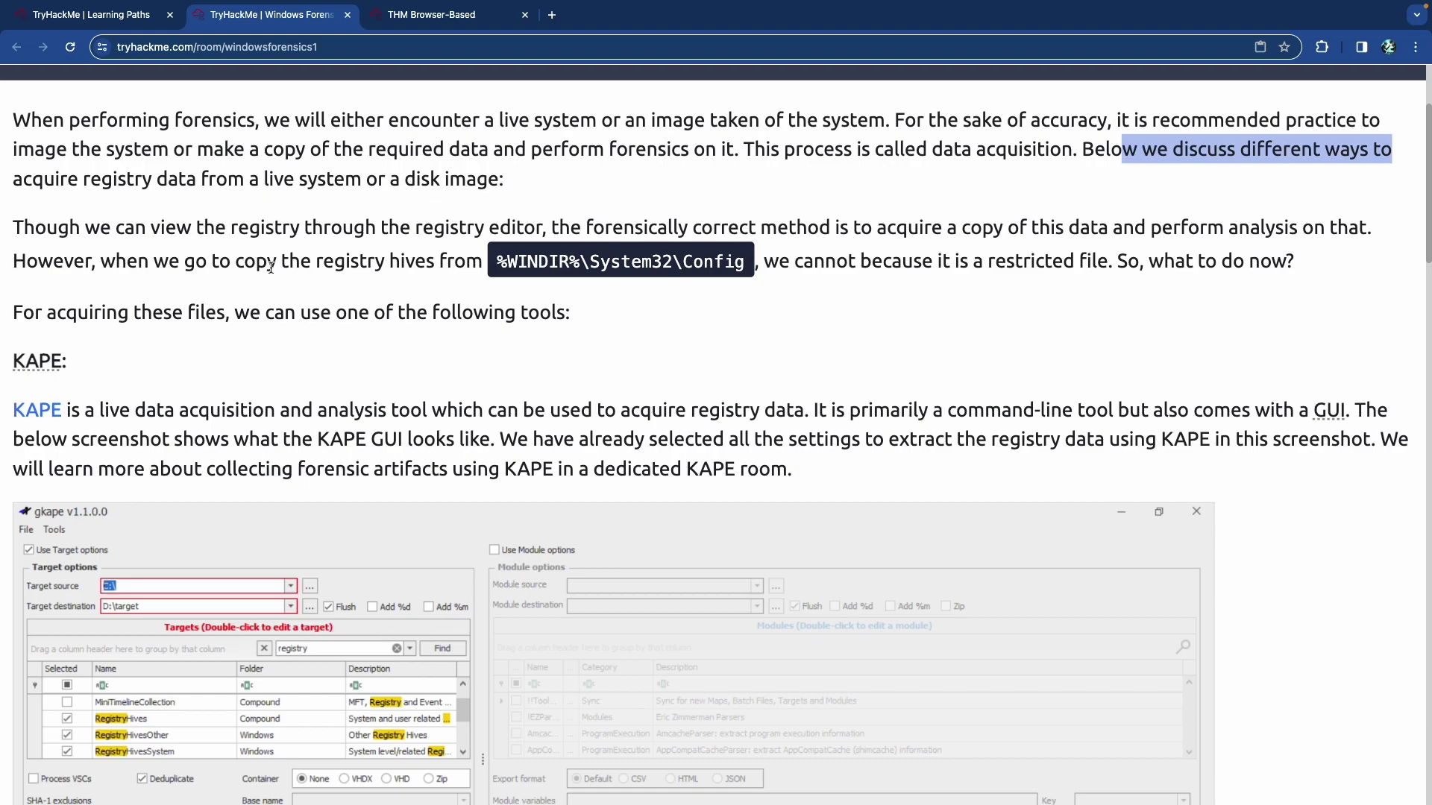
pyautogui.moveTo(415, 228); pyautogui.dragTo(498, 227)
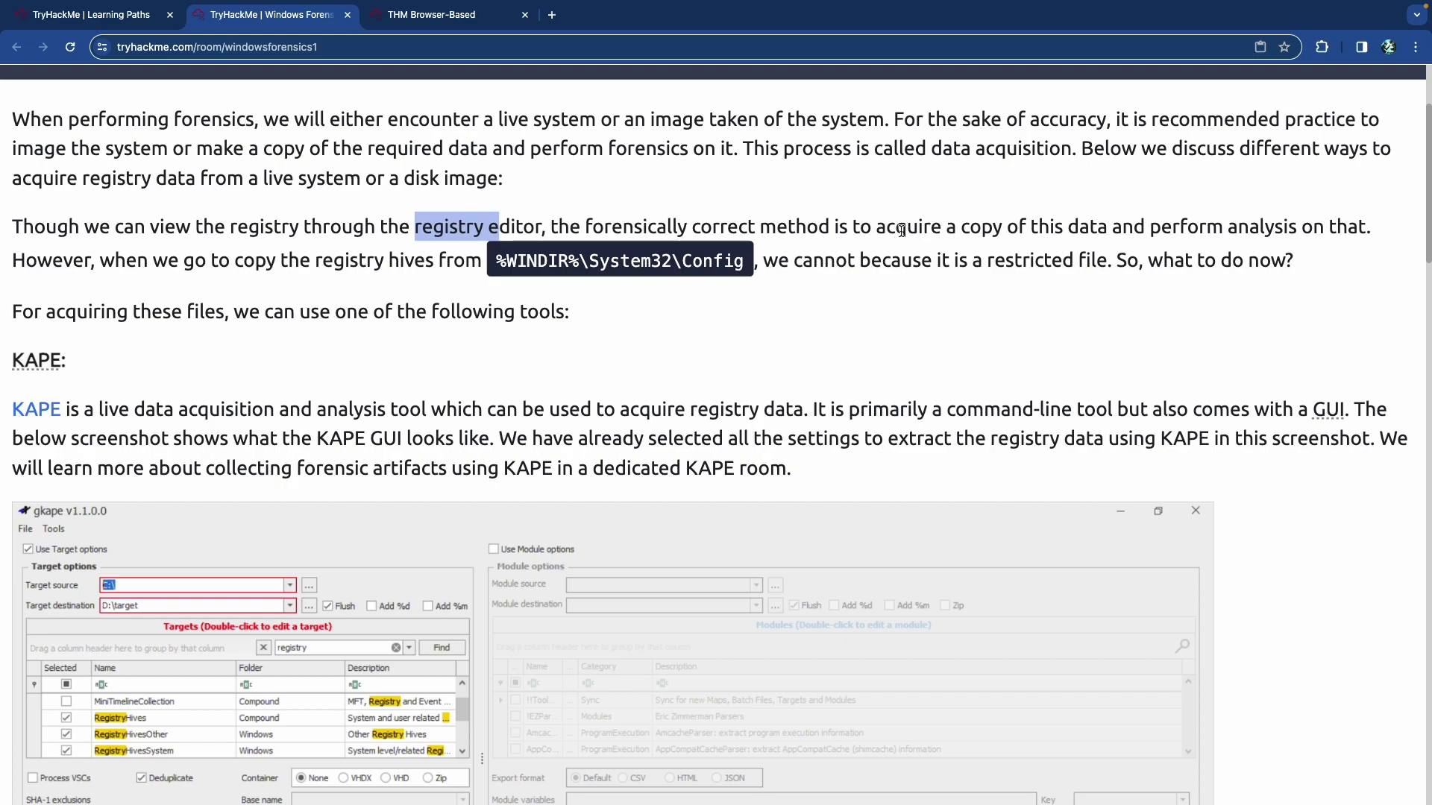
pyautogui.moveTo(969, 228); pyautogui.dragTo(1276, 227)
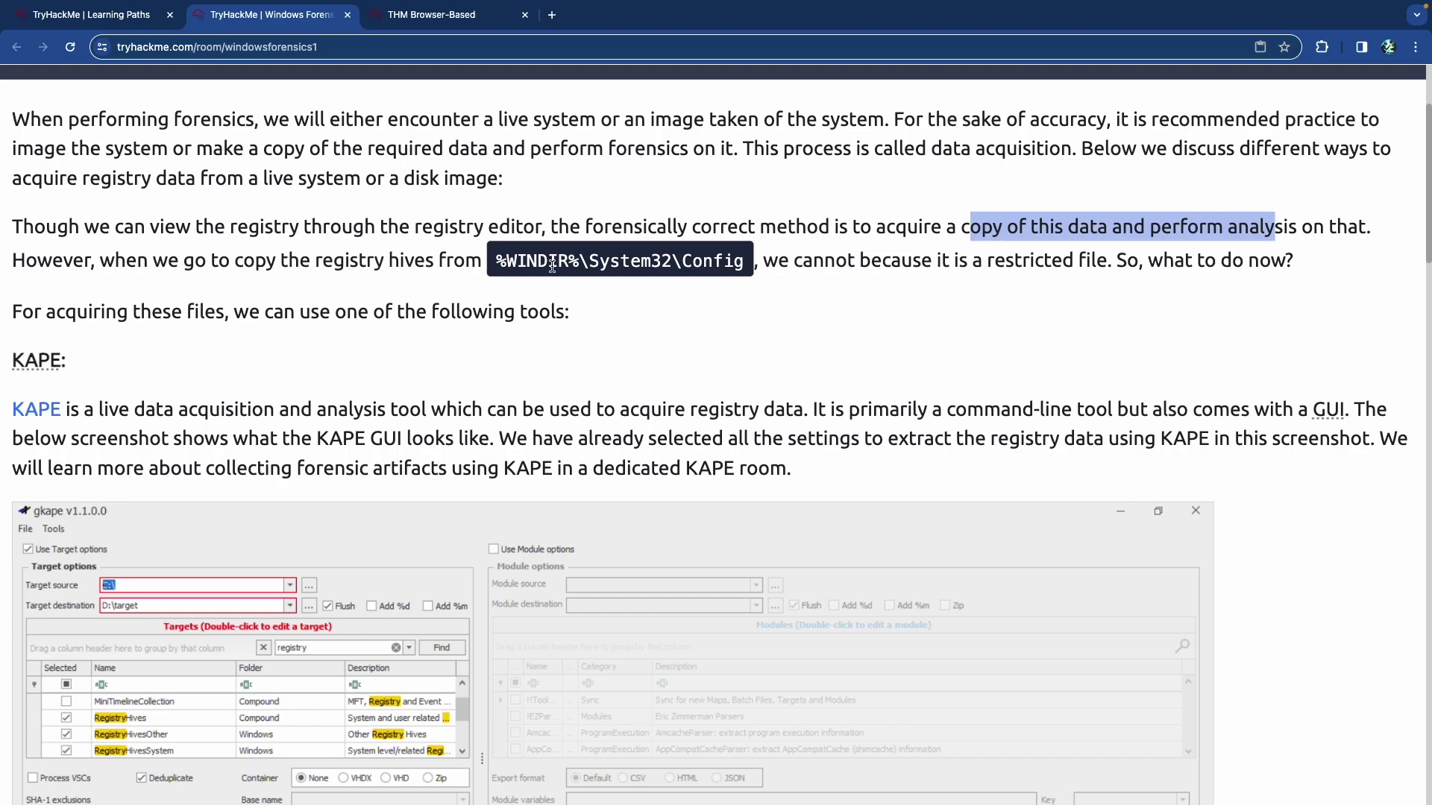
pyautogui.moveTo(503, 263); pyautogui.dragTo(735, 264)
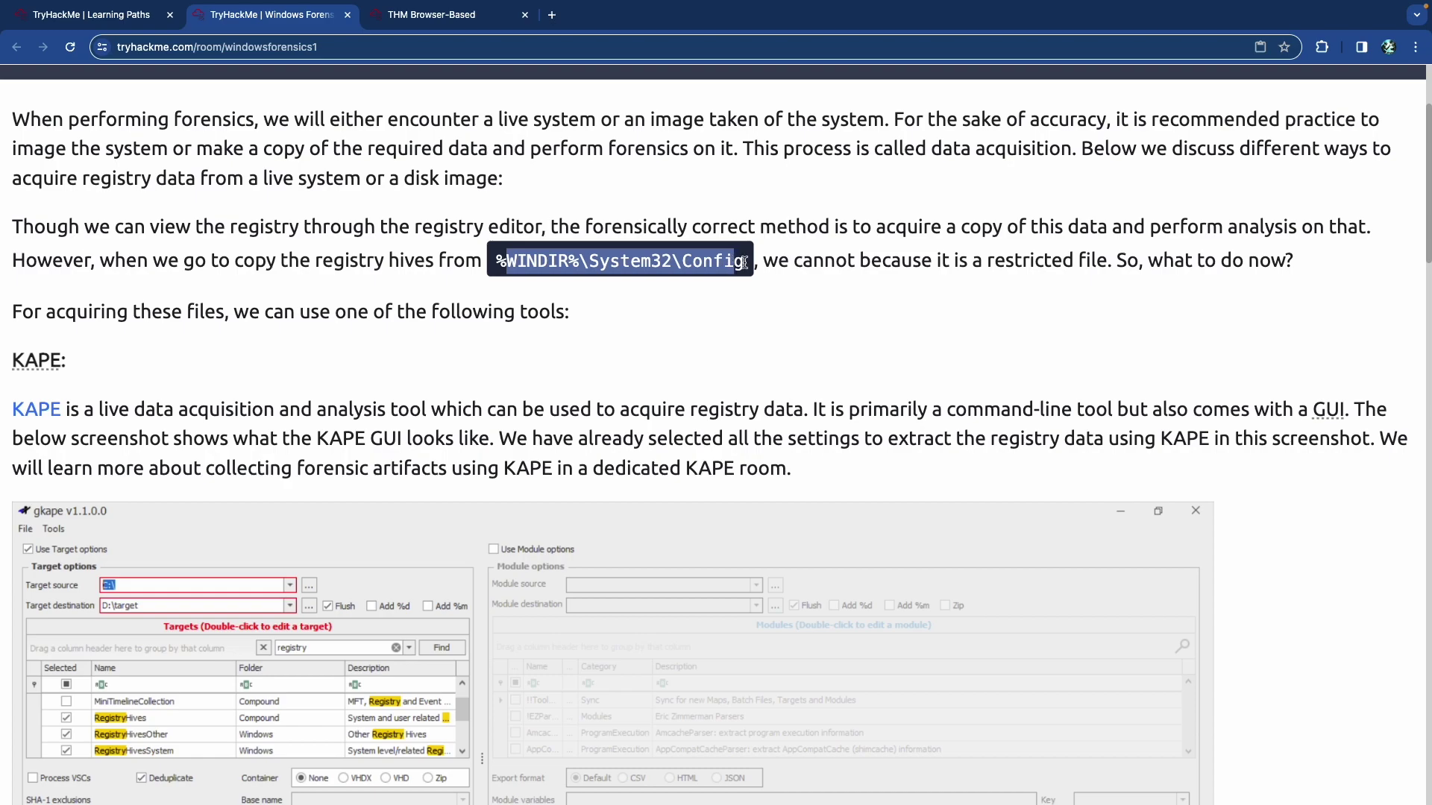
# Read the KAPE description, highlighting the phrase on it being an acquisition and analysis tool, and examine the gkape screenshot.
pyautogui.scroll(-2, 867, 265)
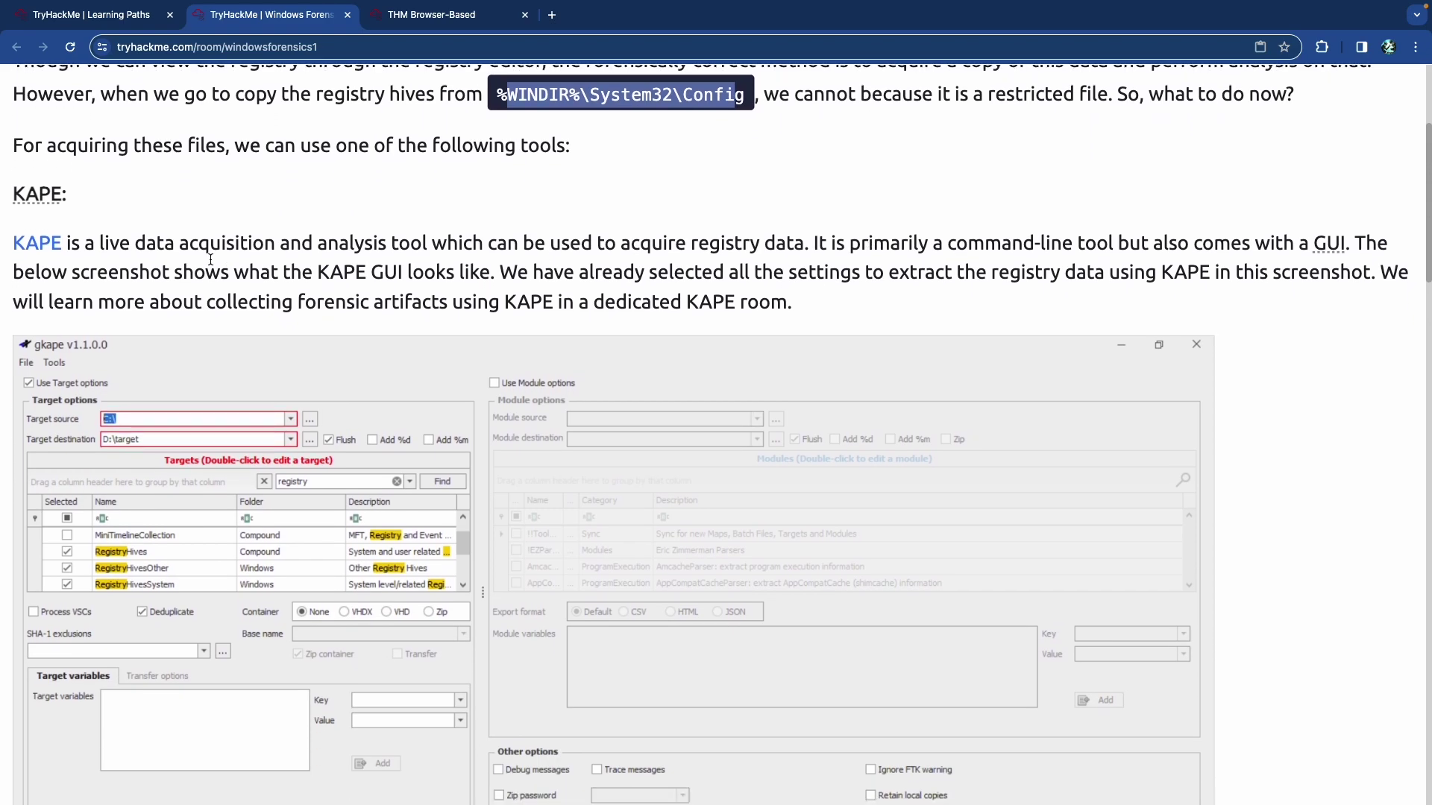
pyautogui.moveTo(109, 244); pyautogui.dragTo(13, 243)
pyautogui.moveTo(184, 246); pyautogui.dragTo(497, 243)
pyautogui.scroll(-1, 497, 243)
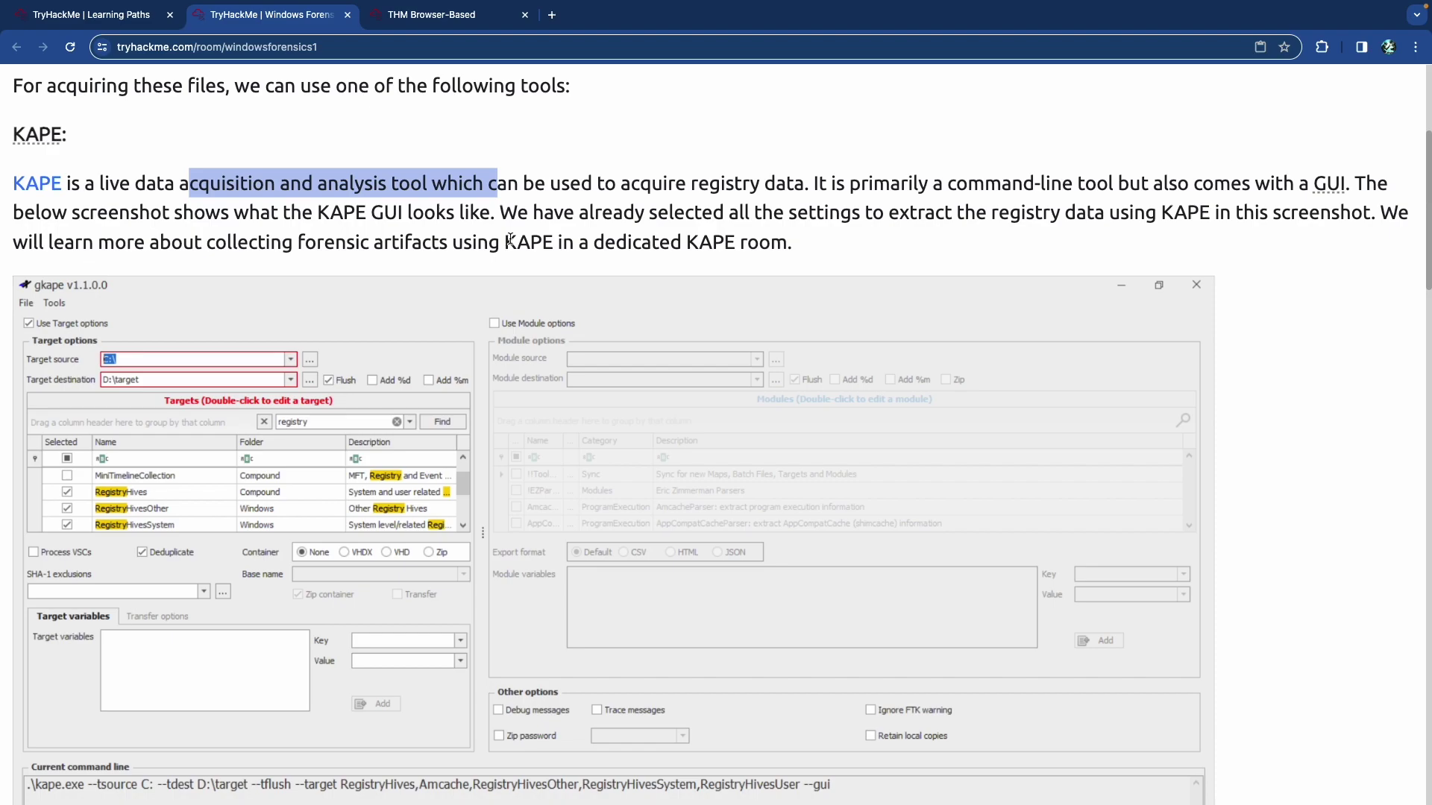
pyautogui.scroll(-1, 746, 234)
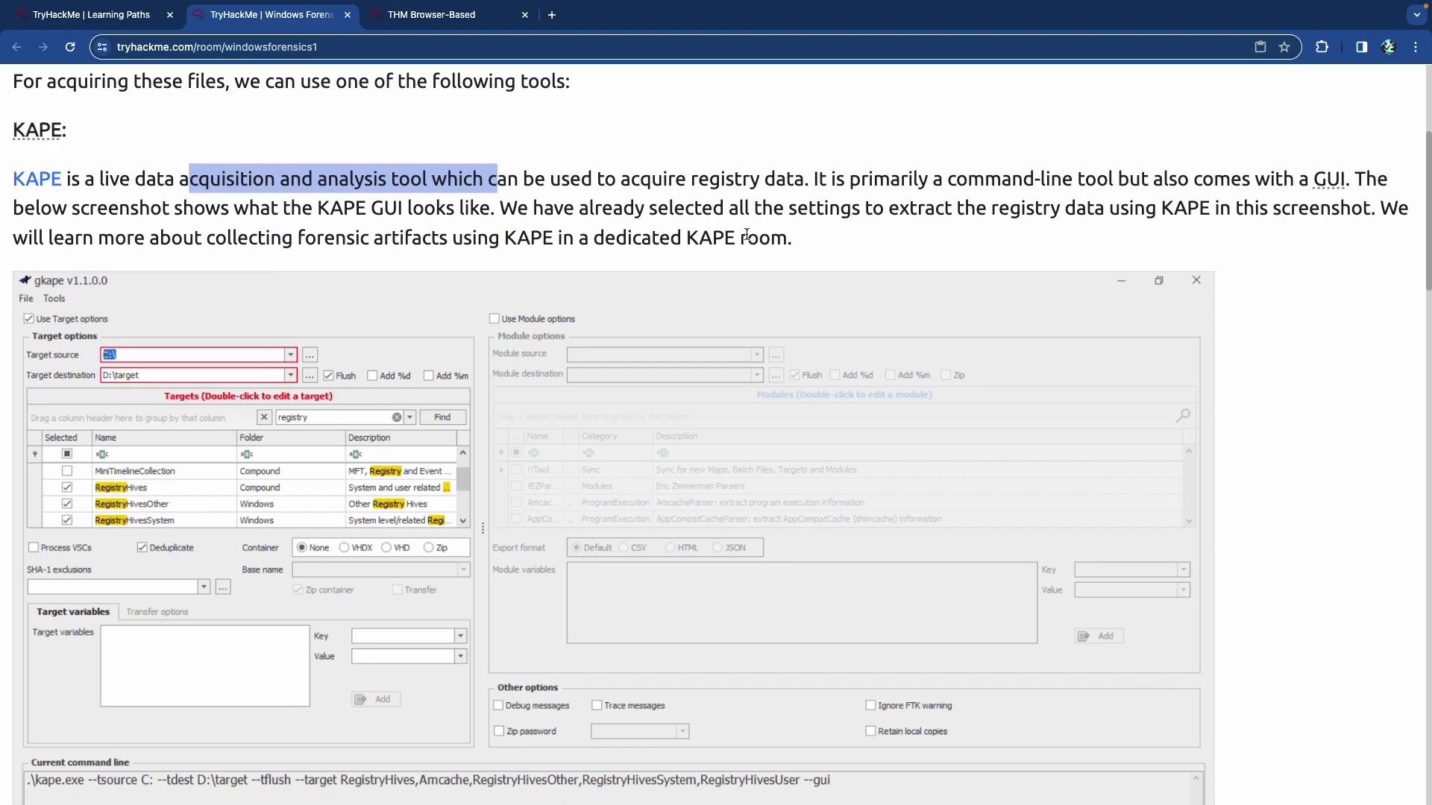
pyautogui.scroll(-1, 746, 234)
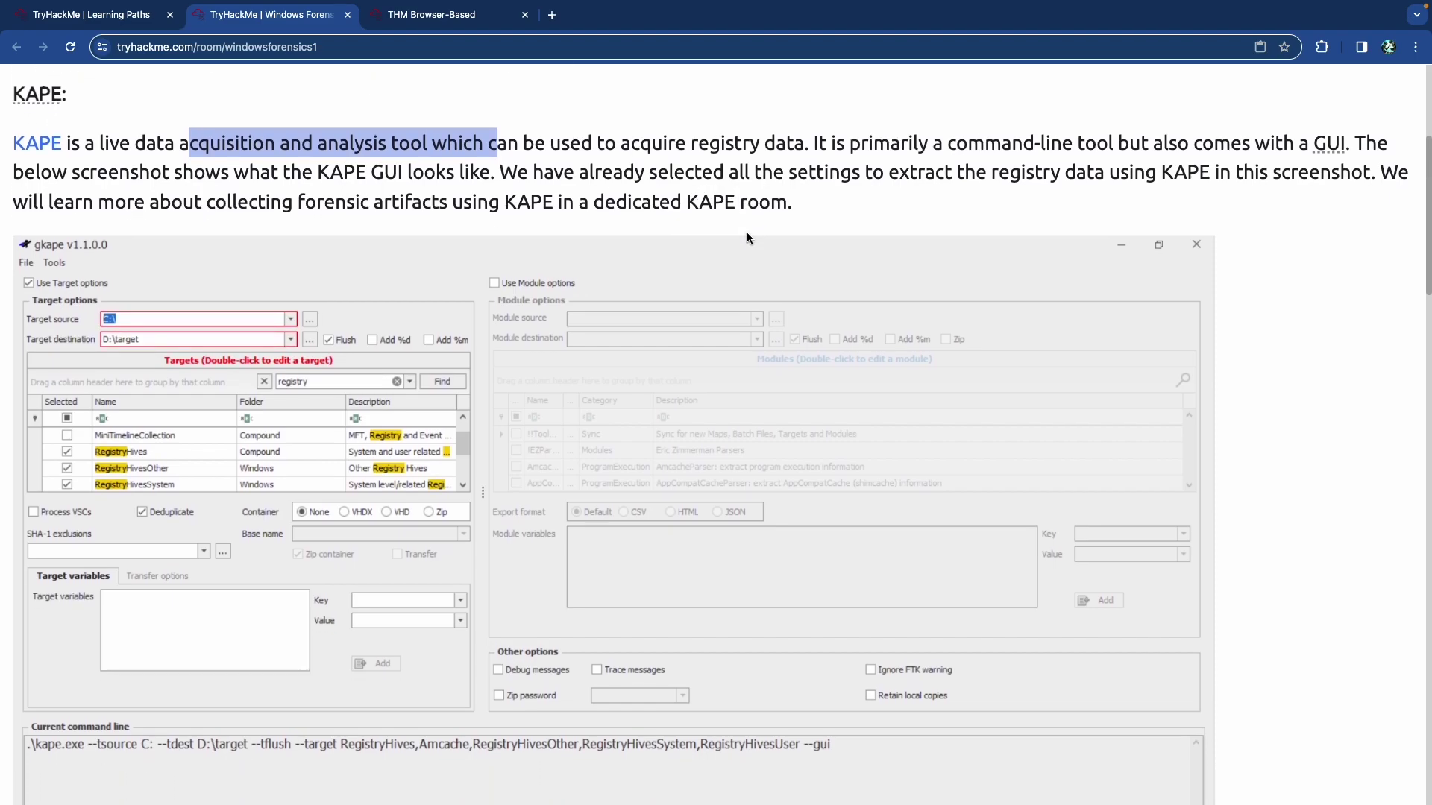
pyautogui.scroll(-1, 747, 237)
pyautogui.scroll(-2, 665, 233)
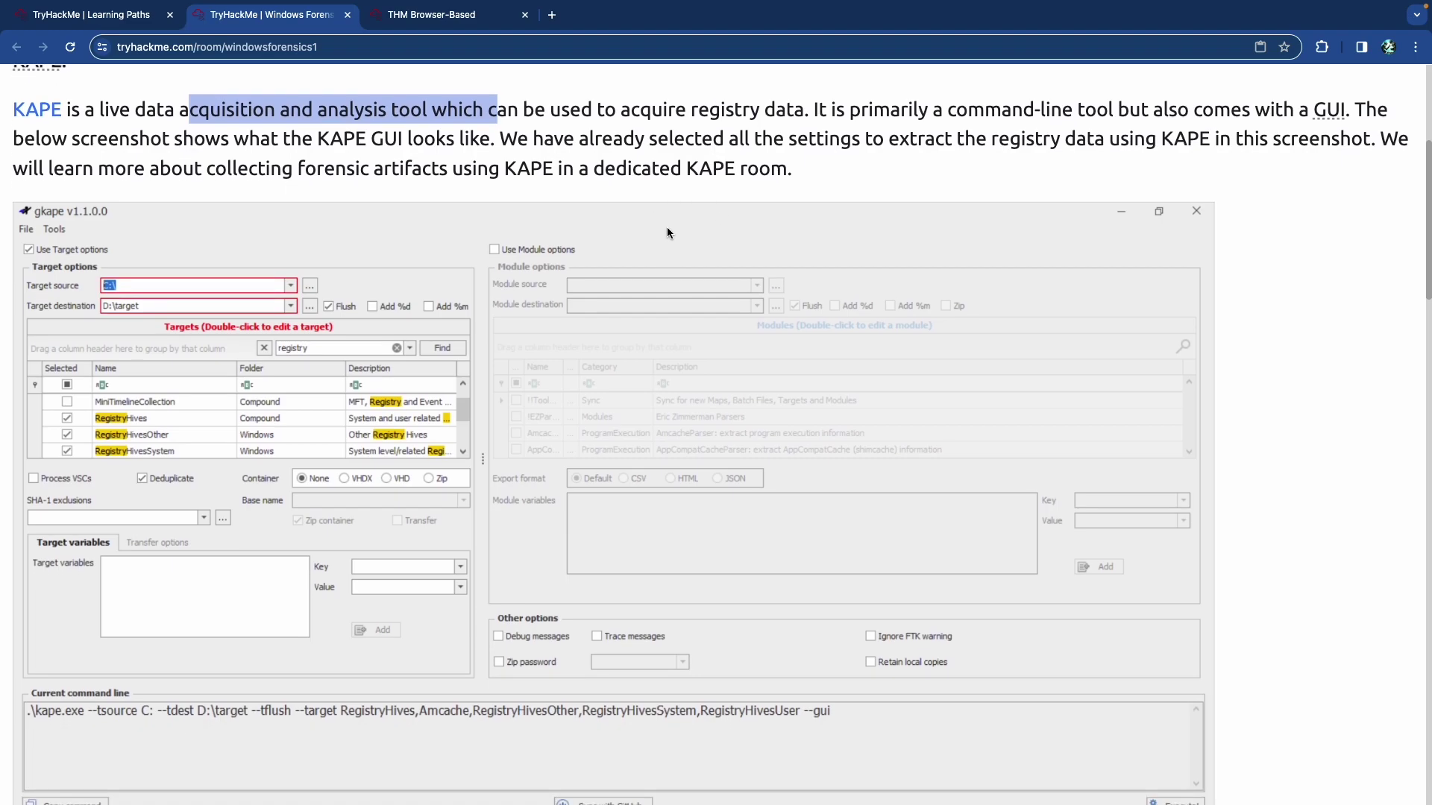
# Examine the gkape screenshot, from its target source, destination and selected registry targets down to the current command line.
pyautogui.scroll(-1, 667, 232)
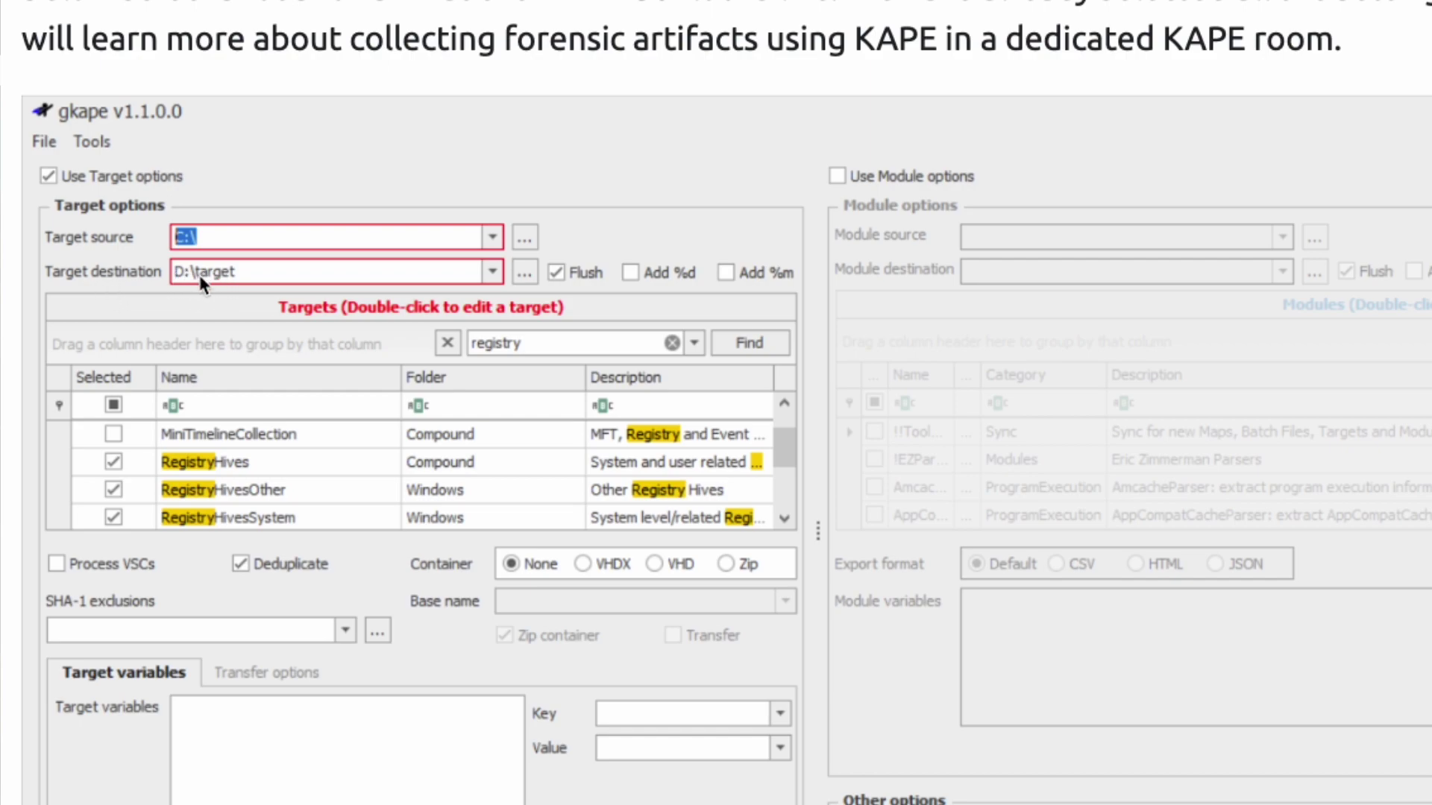
pyautogui.scroll(-2, 256, 279)
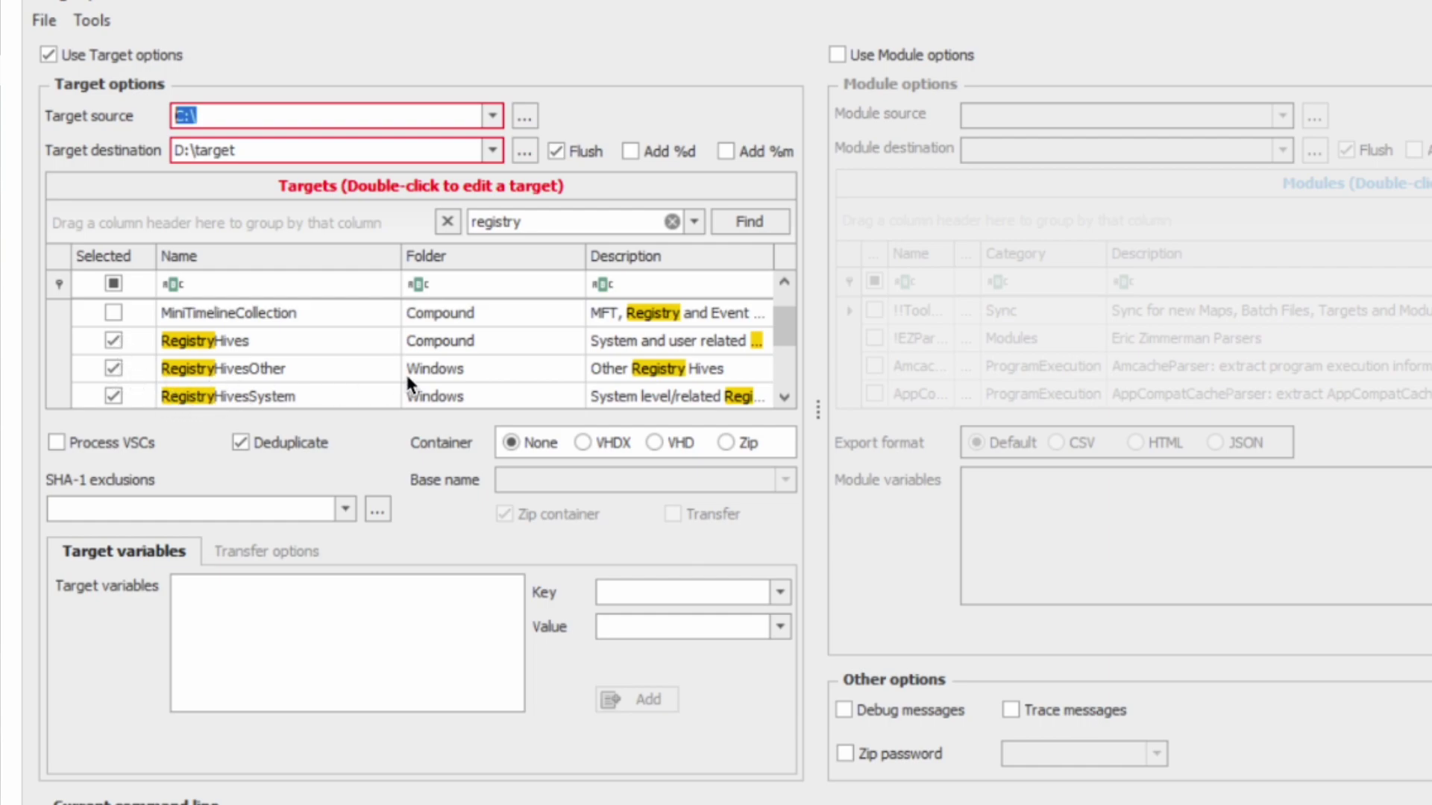
pyautogui.scroll(-4, 448, 370)
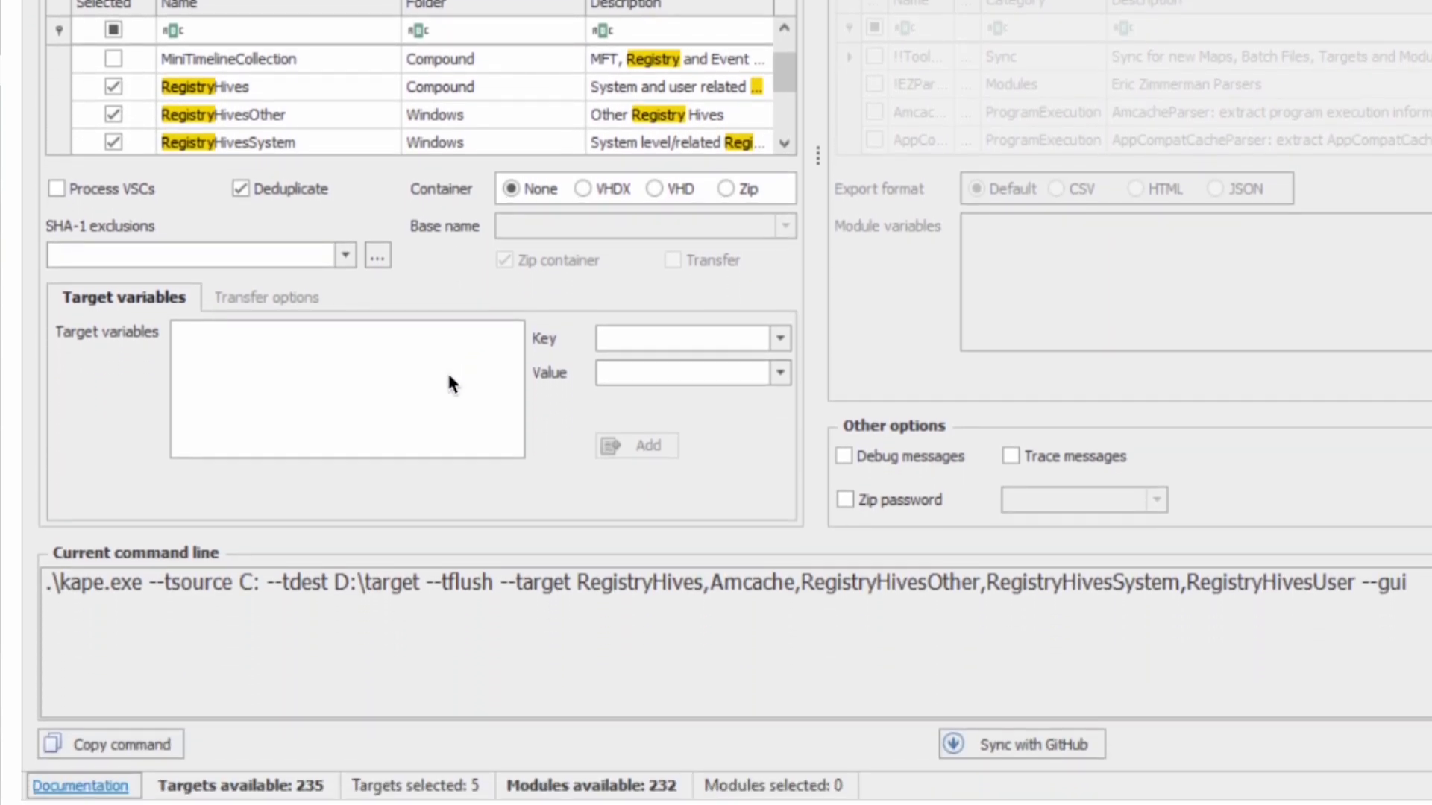
pyautogui.scroll(-4, 449, 383)
pyautogui.scroll(2, 448, 382)
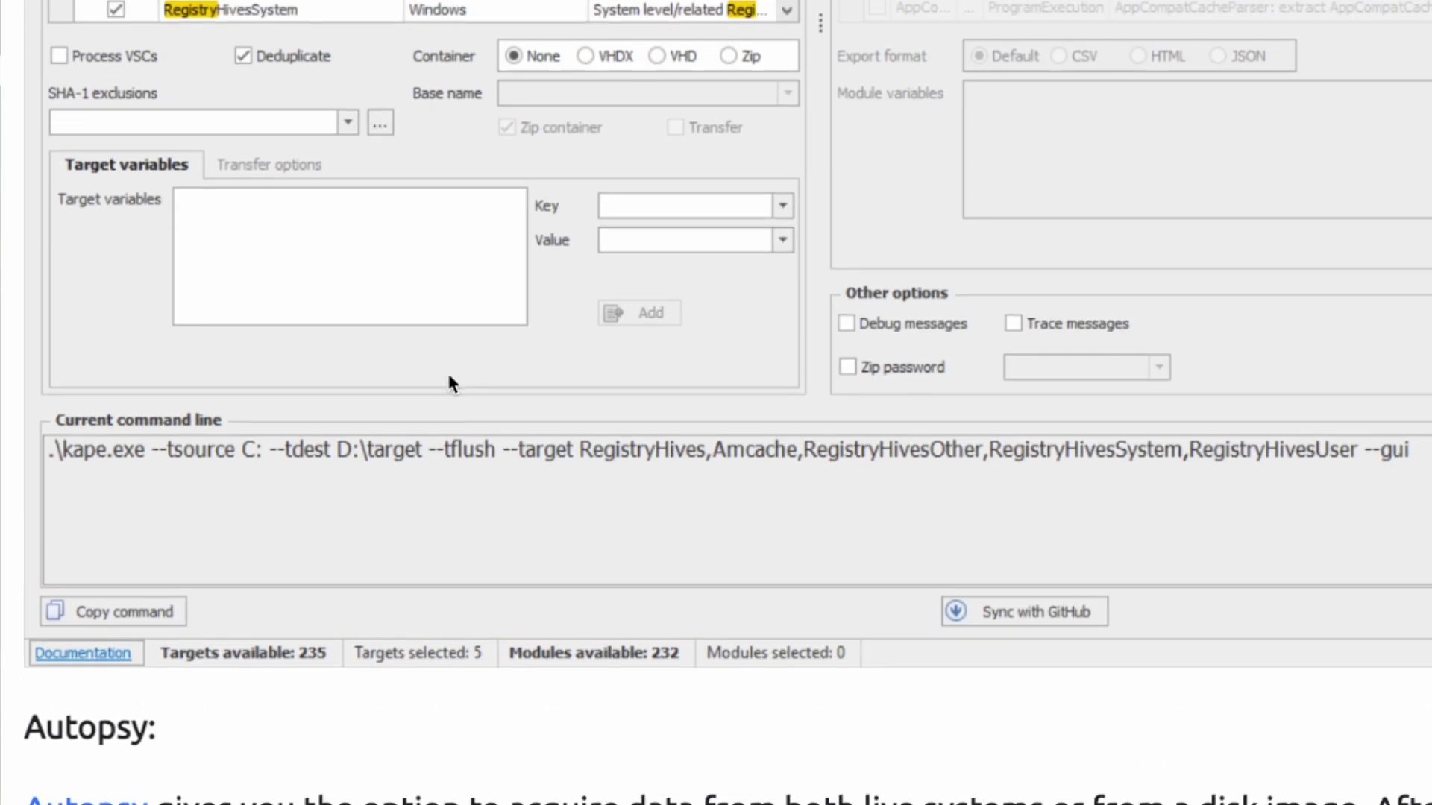
pyautogui.scroll(5, 460, 374)
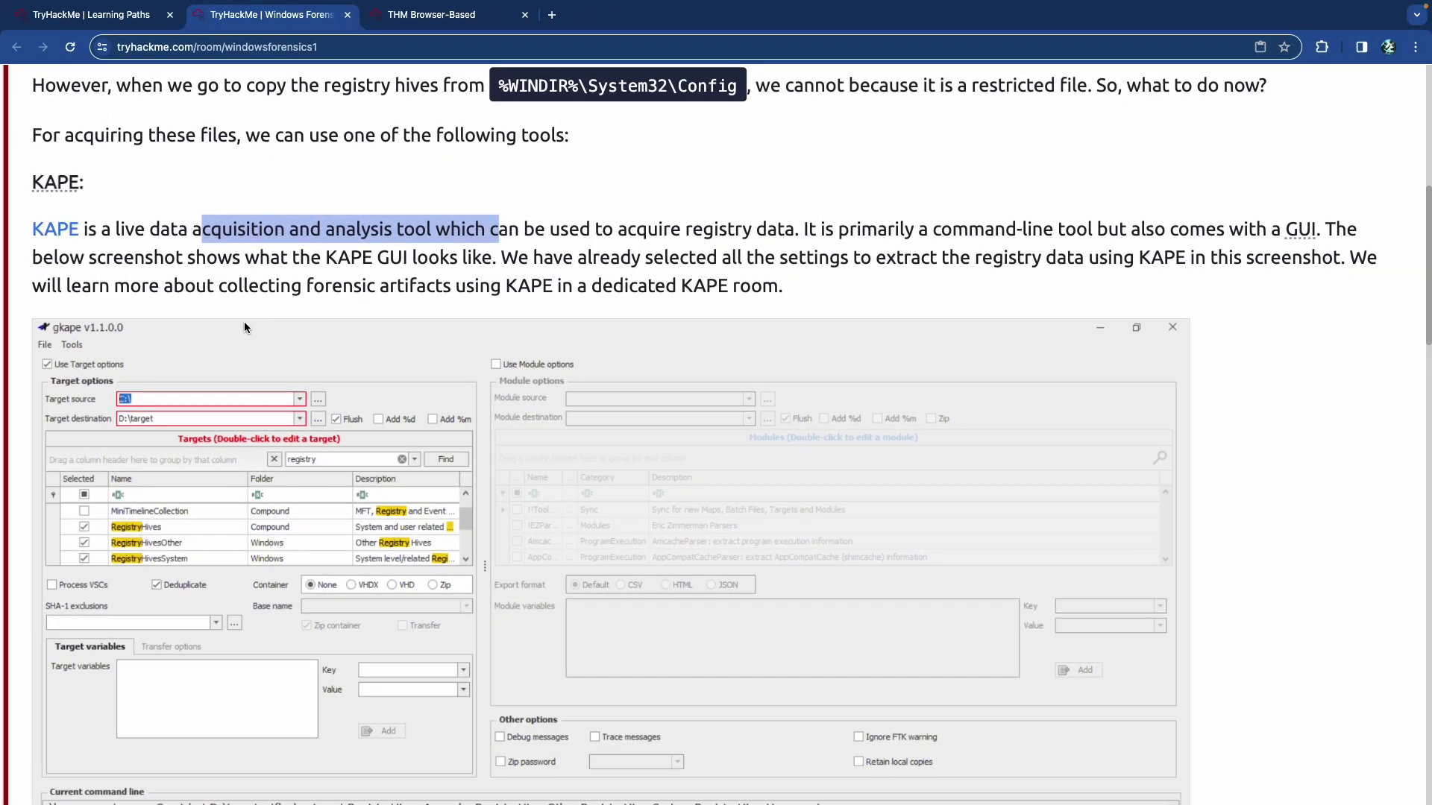
# Read the Autopsy description, highlighting part of its last sentence, and examine the screenshot's Extract File(s) option for the NTUSER.DAT files.
pyautogui.scroll(-10, 246, 328)
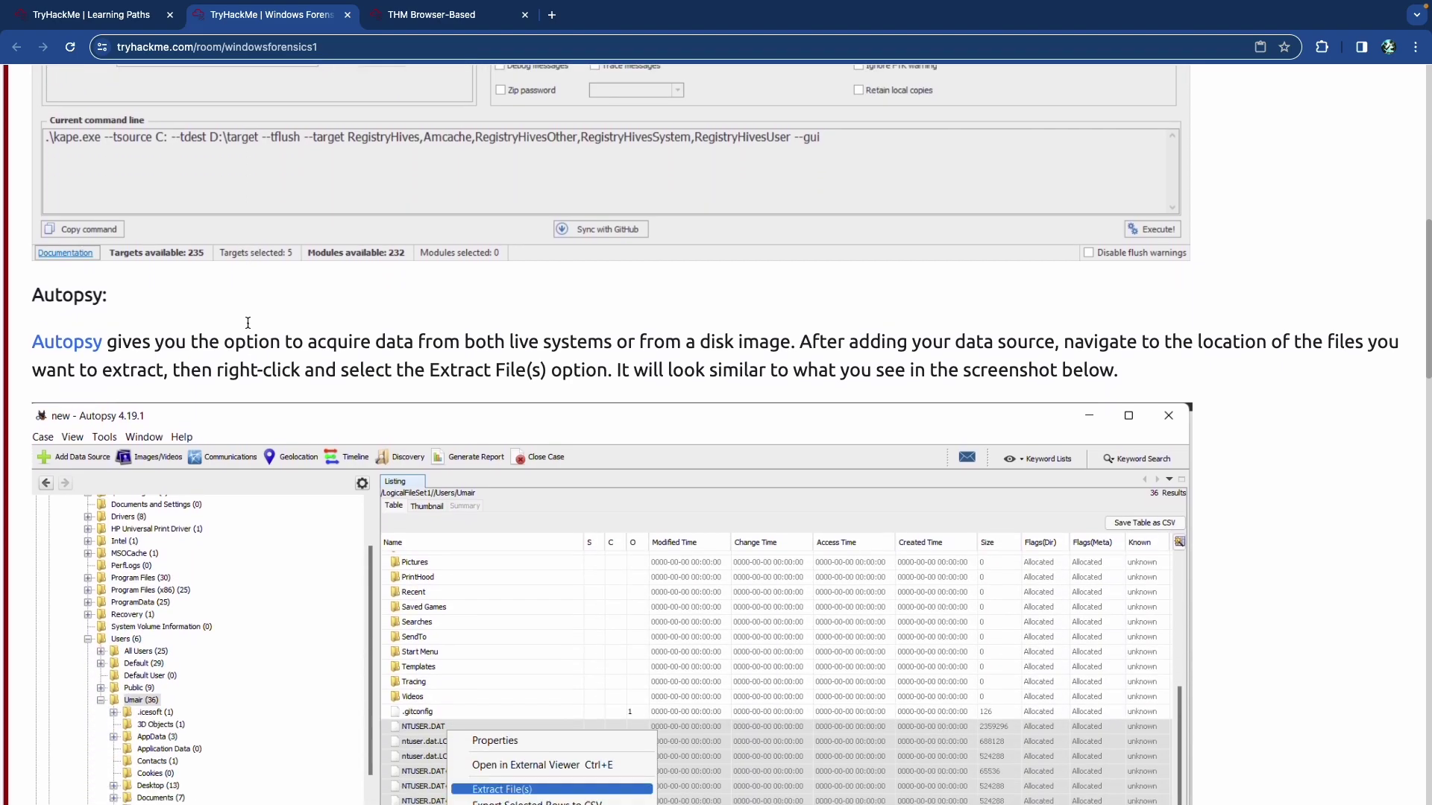
pyautogui.scroll(-1, 248, 321)
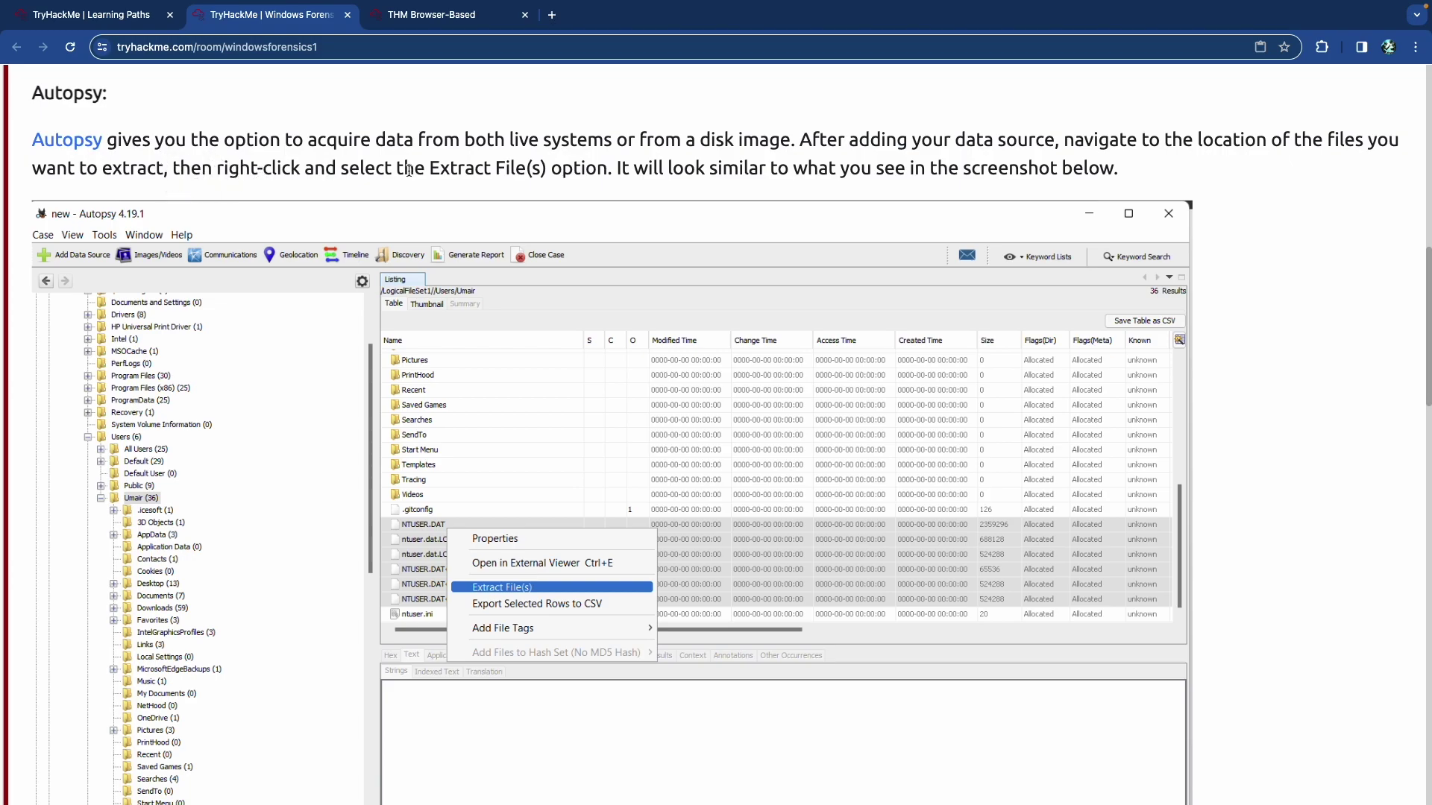
pyautogui.moveTo(657, 173); pyautogui.dragTo(949, 174)
pyautogui.scroll(-3, 803, 173)
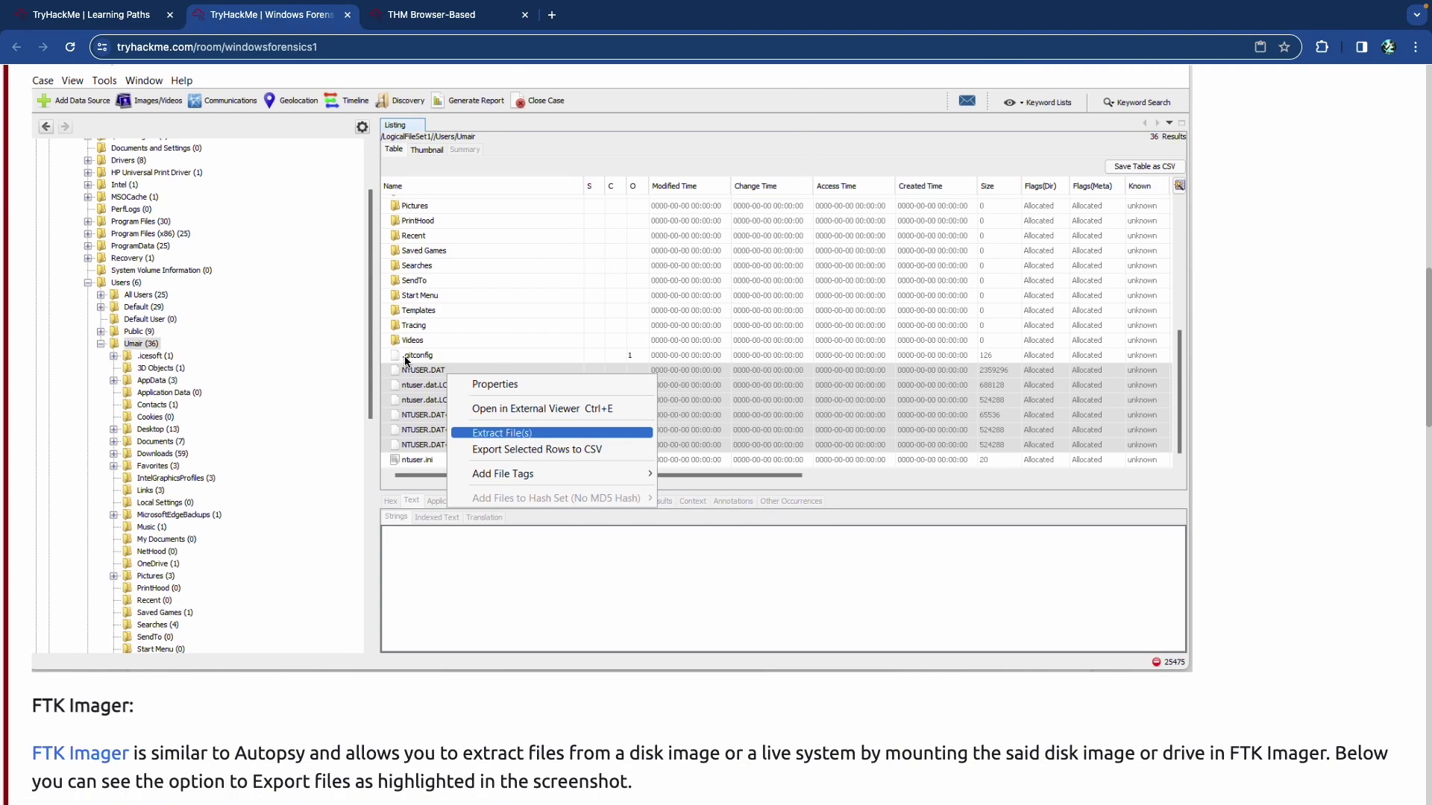
pyautogui.scroll(1, 414, 364)
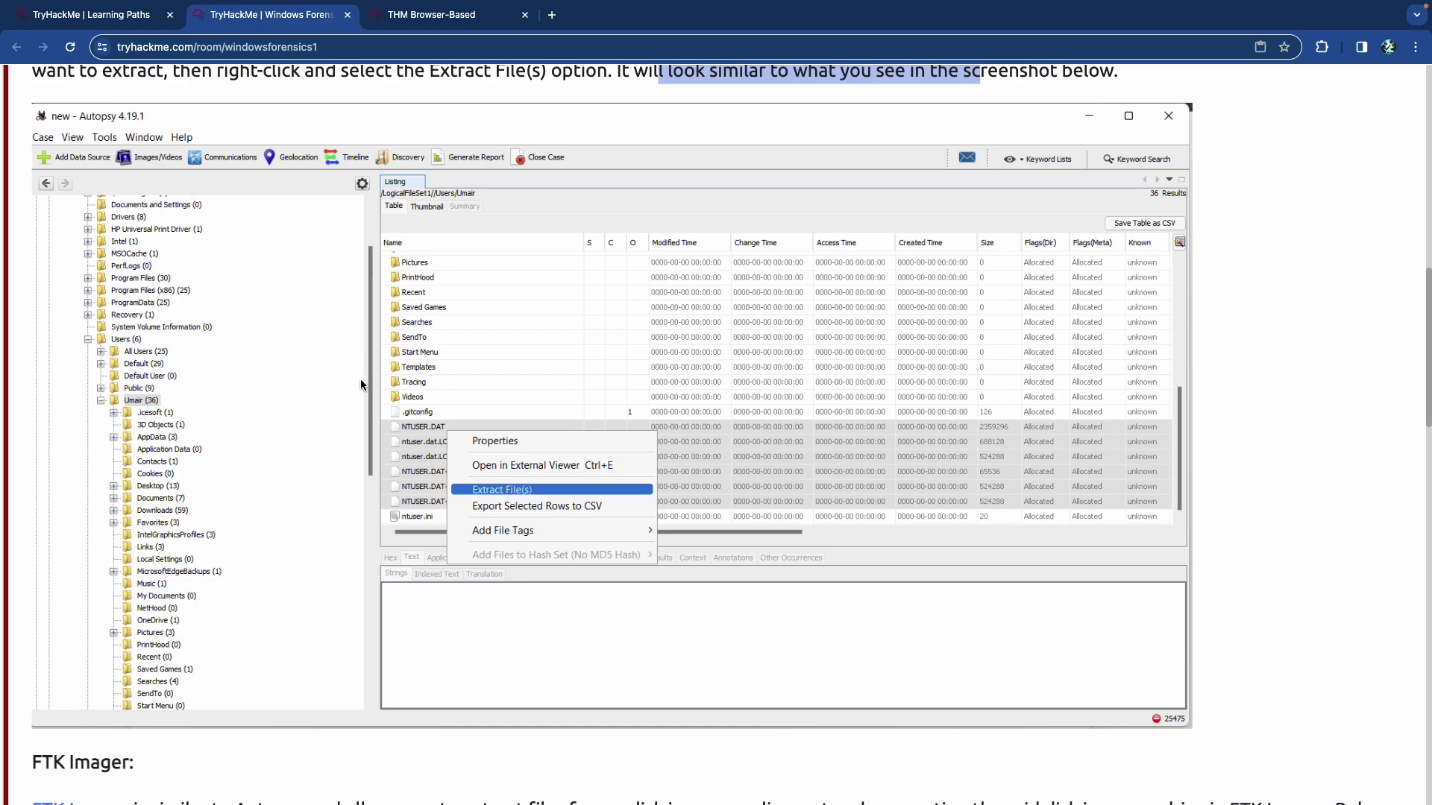
pyautogui.scroll(5, 461, 414)
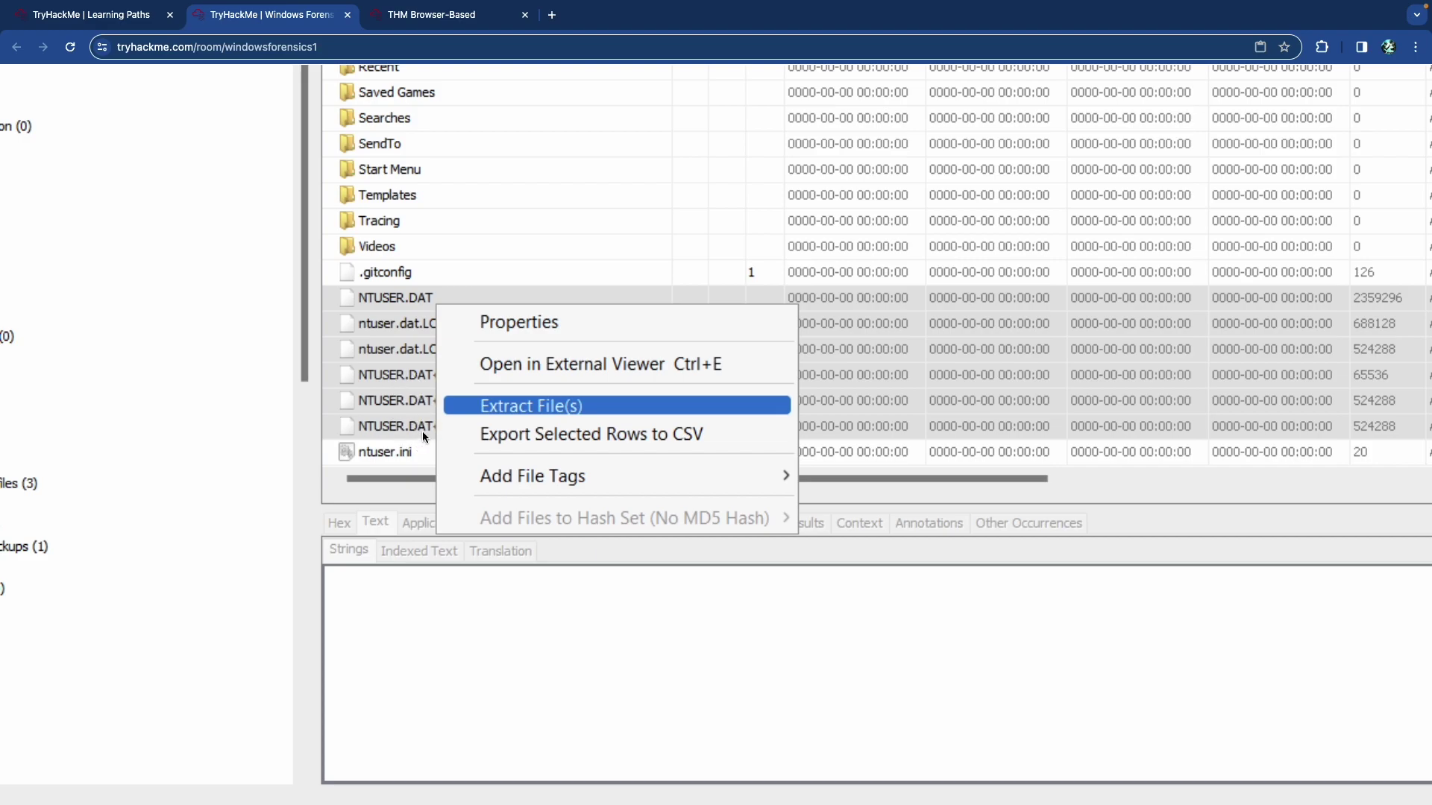
pyautogui.scroll(-5, 422, 431)
pyautogui.click(61, 254)
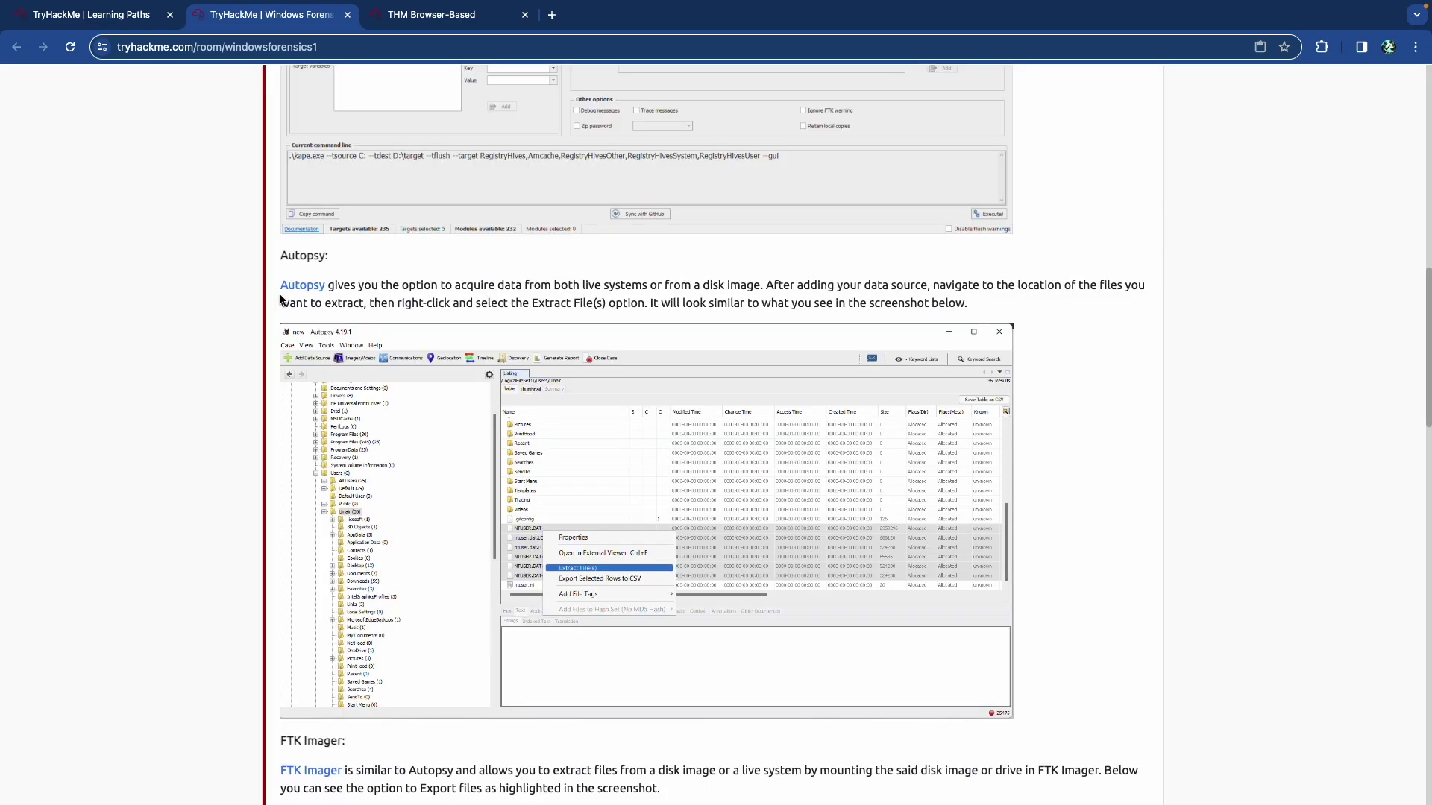
# Read the FTK Imager description, highlighting the phrase on extracting from a disk image or a live system.
pyautogui.scroll(-7, 372, 315)
pyautogui.scroll(-1, 371, 314)
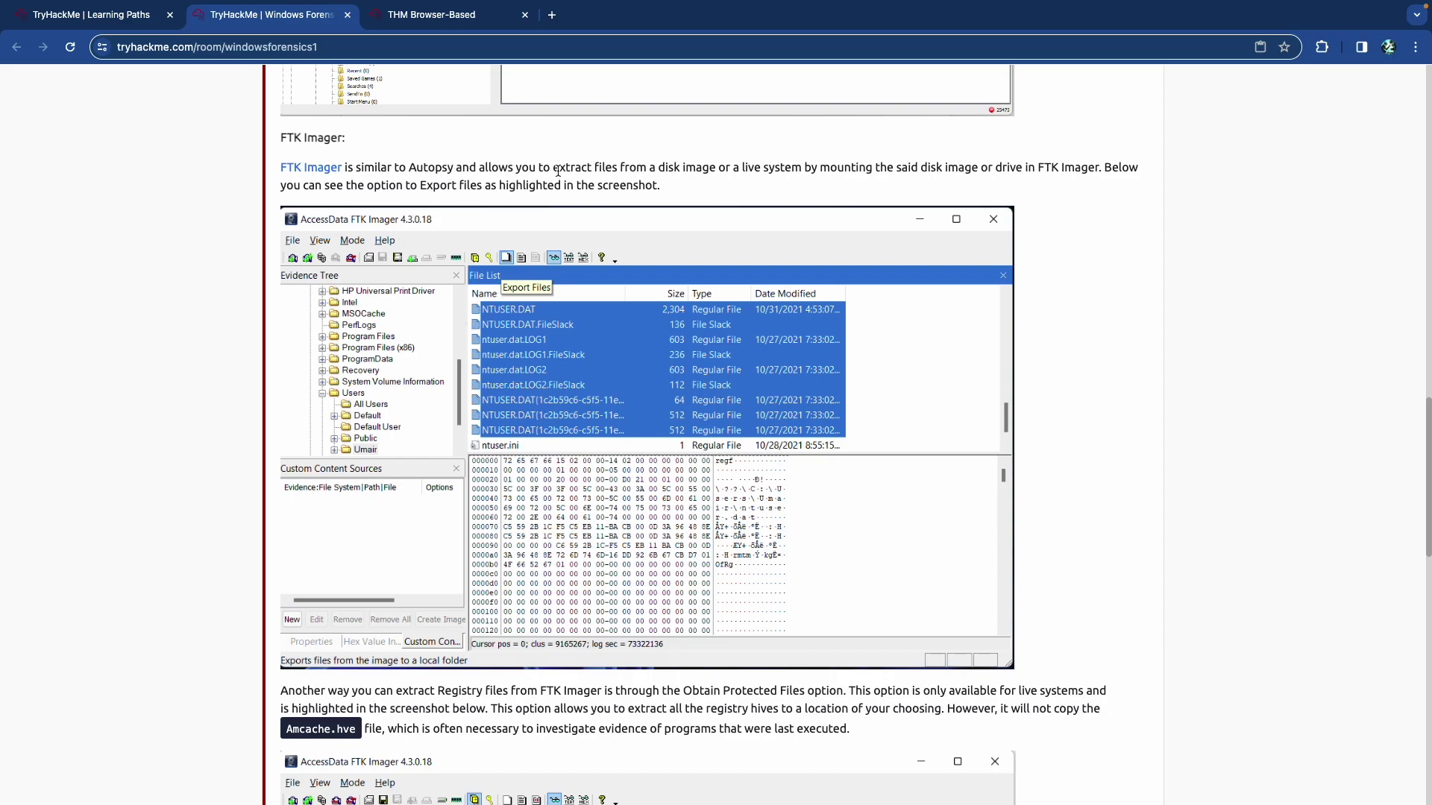
pyautogui.moveTo(635, 171); pyautogui.dragTo(796, 171)
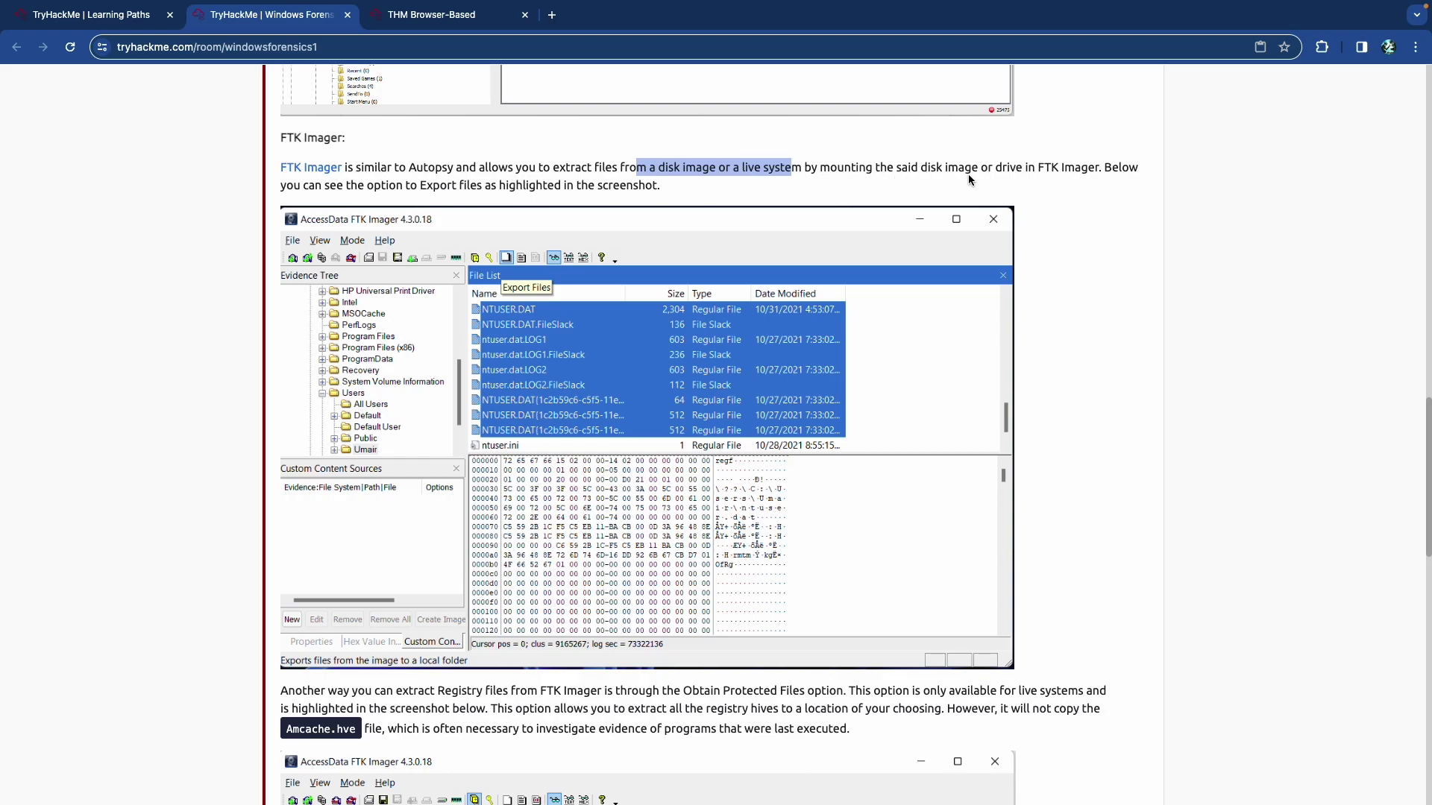
# Enlarge the FTK Imager screenshot showing Export Files, close the enlarged view and examine the selected NTUSER.DAT files in the file list.
pyautogui.click(615, 307)
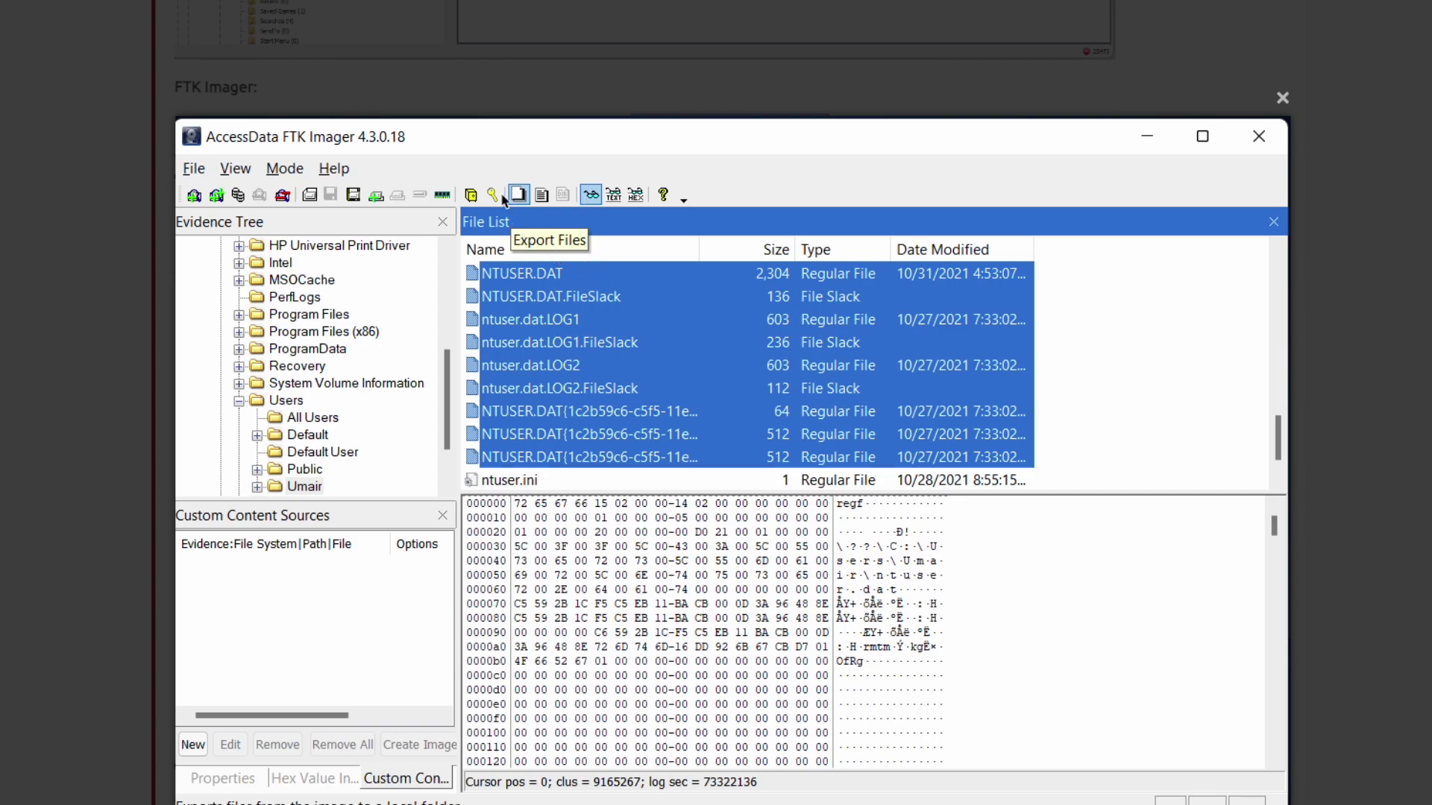
pyautogui.click(428, 90)
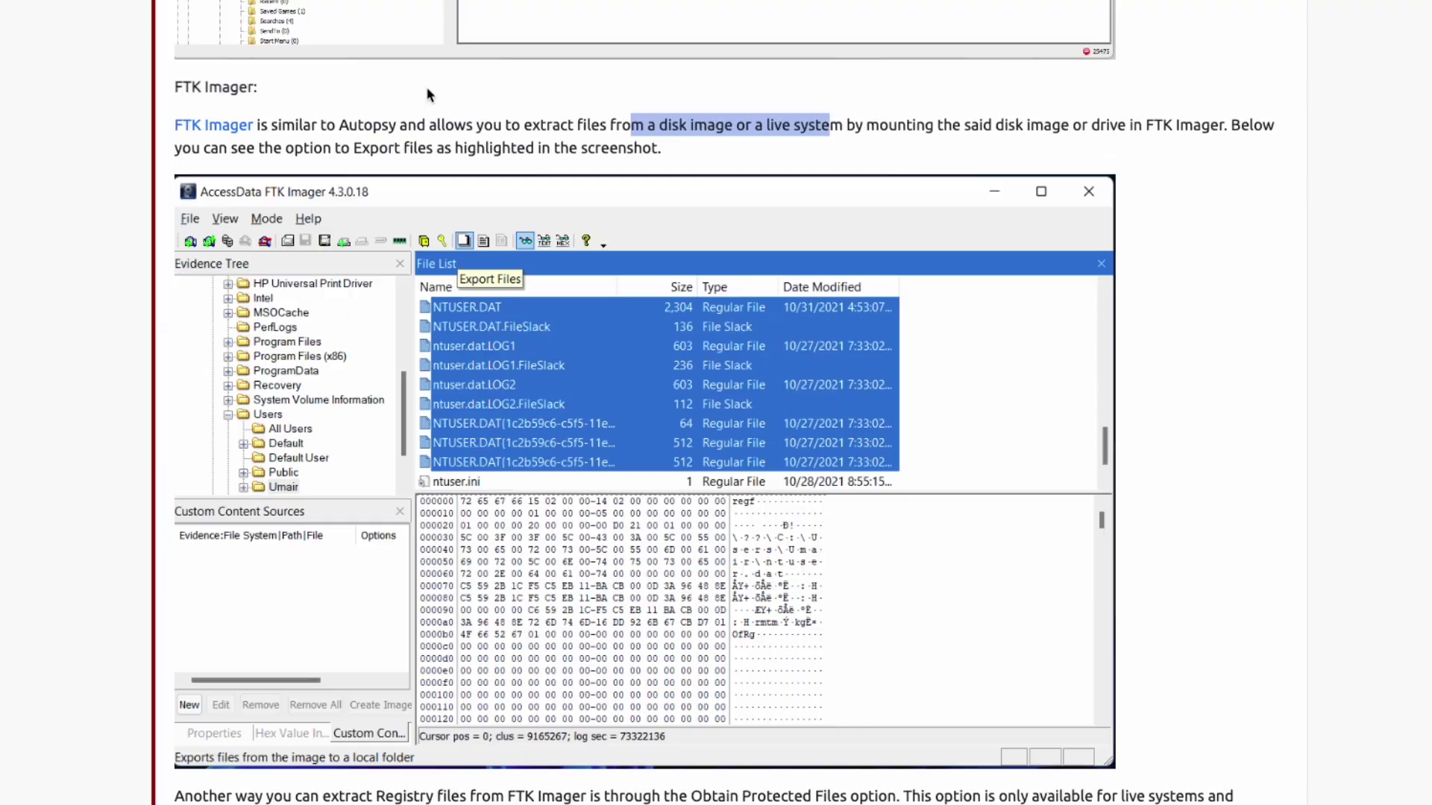
pyautogui.scroll(-1, 427, 146)
pyautogui.scroll(-1, 426, 144)
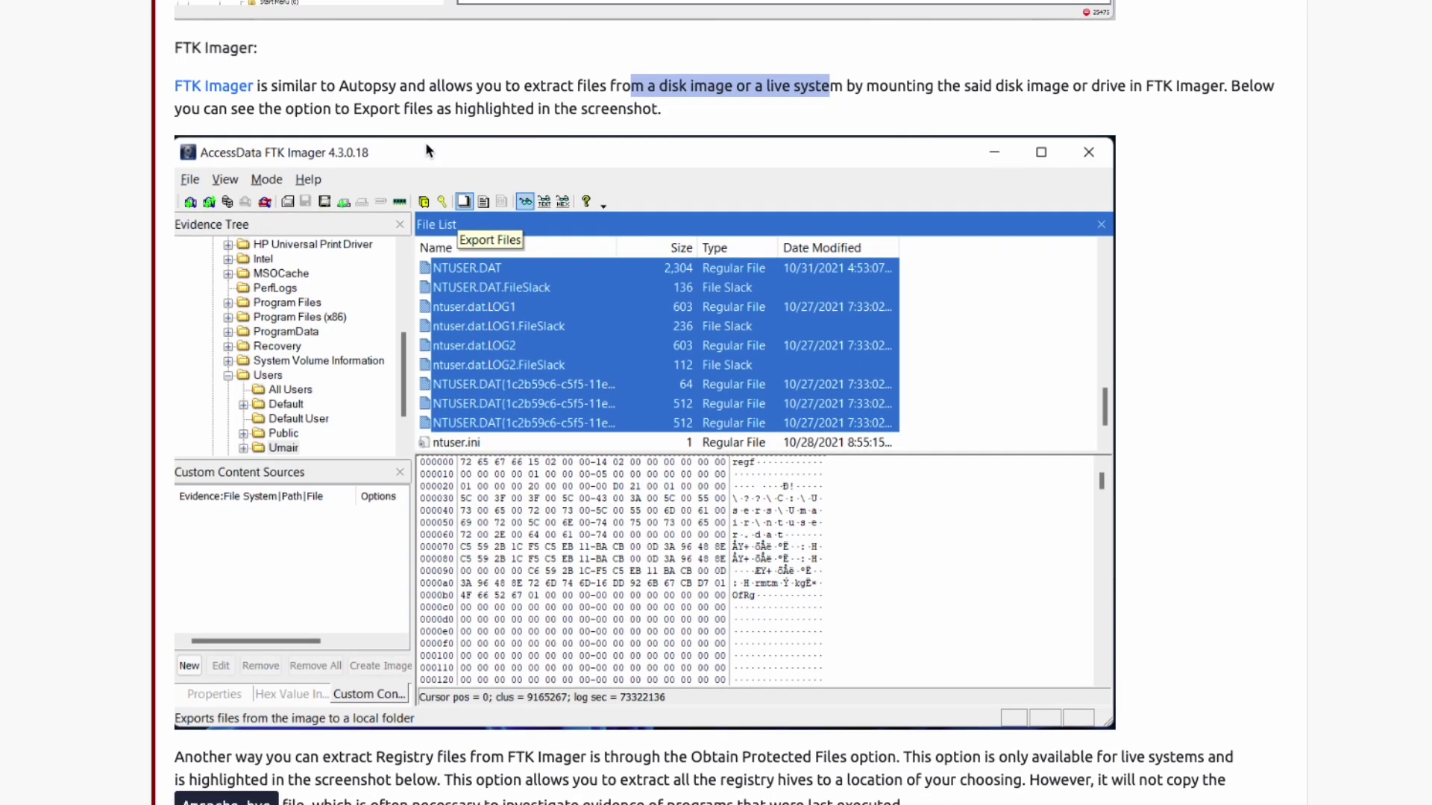
pyautogui.click(467, 149)
pyautogui.scroll(-2, 469, 156)
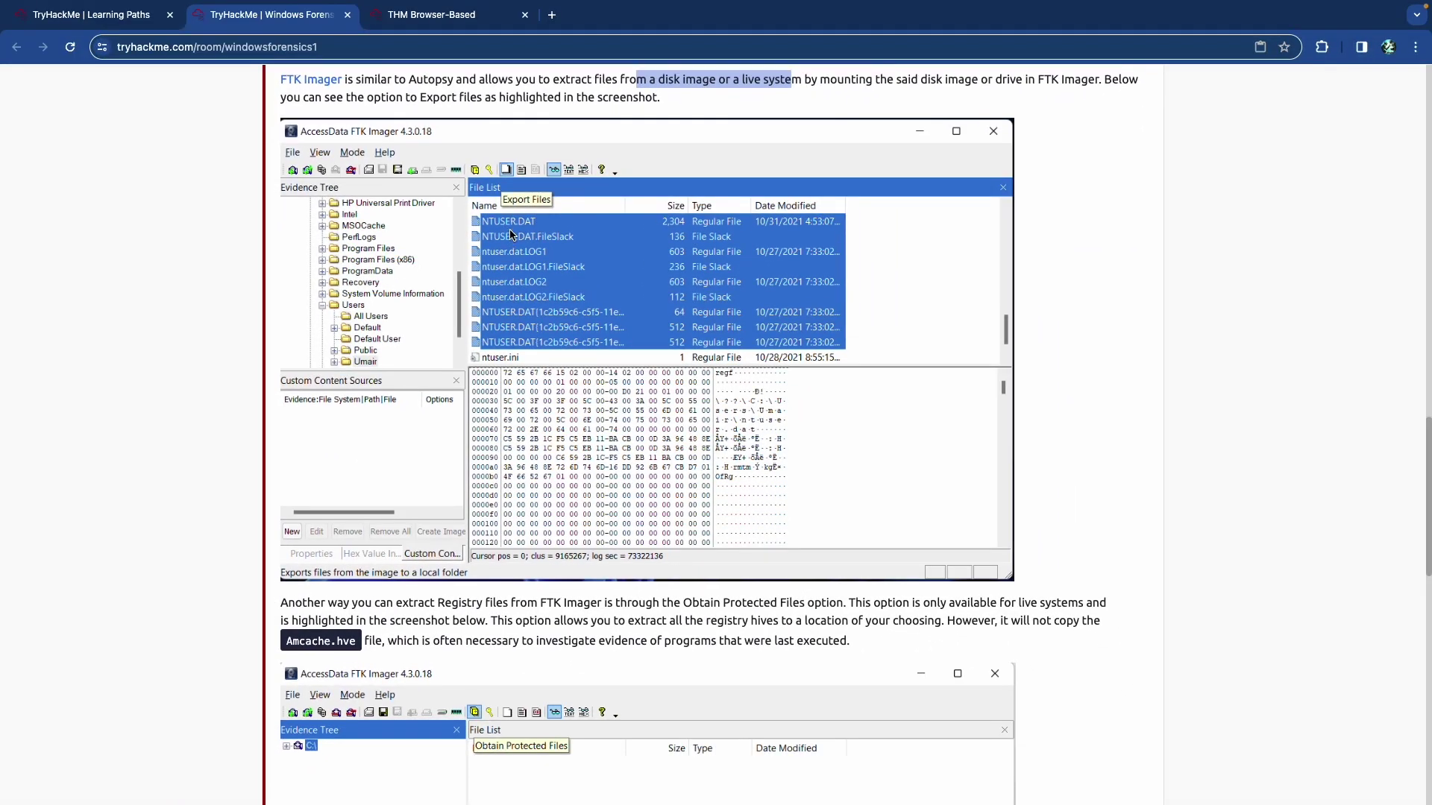
pyautogui.scroll(1, 511, 233)
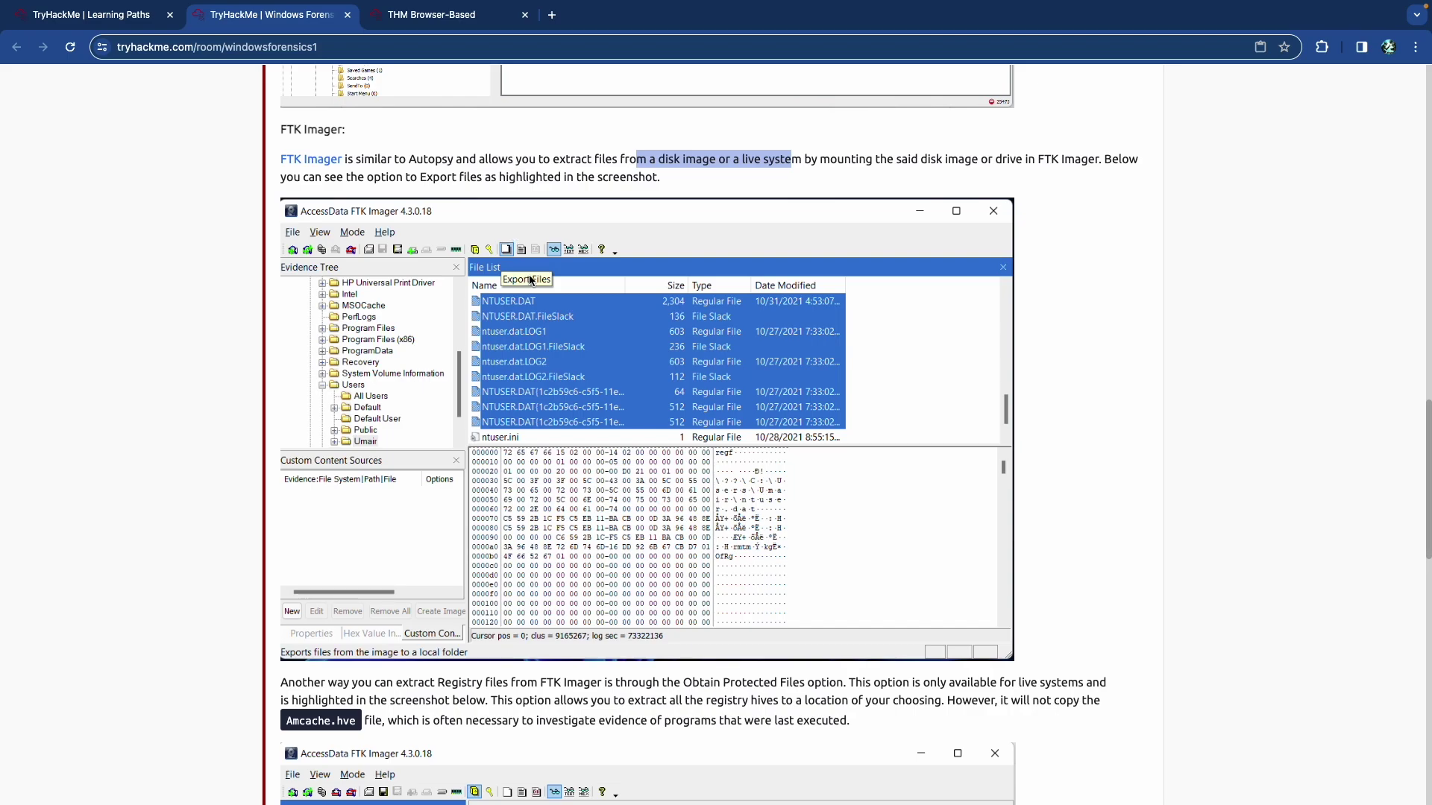
pyautogui.scroll(-1, 531, 279)
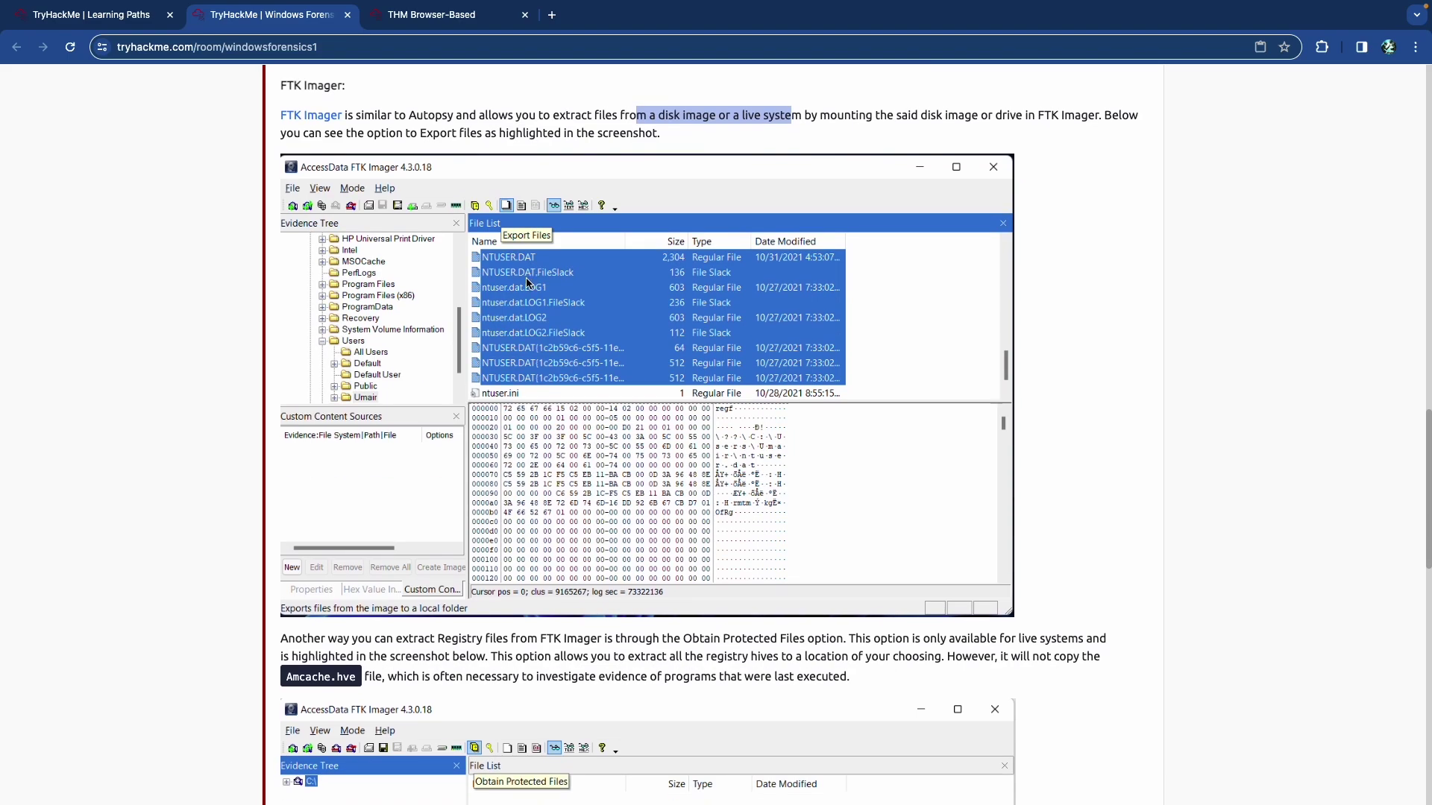
# Read the paragraph on extracting registry files, highlighting the Obtain Protected Files option, and enlarge the FTK Imager screenshot below it.
pyautogui.scroll(-5, 527, 282)
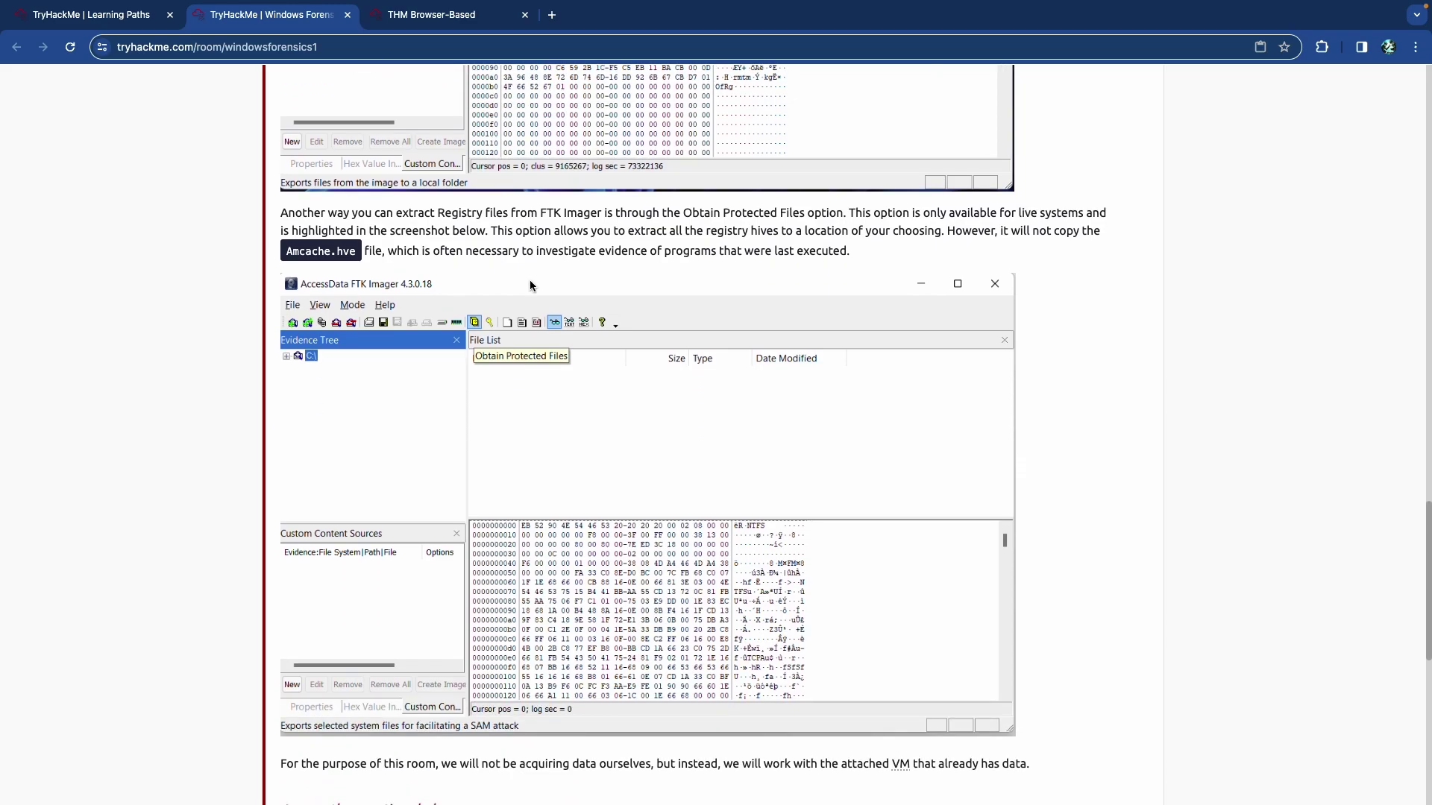
pyautogui.scroll(-1, 530, 285)
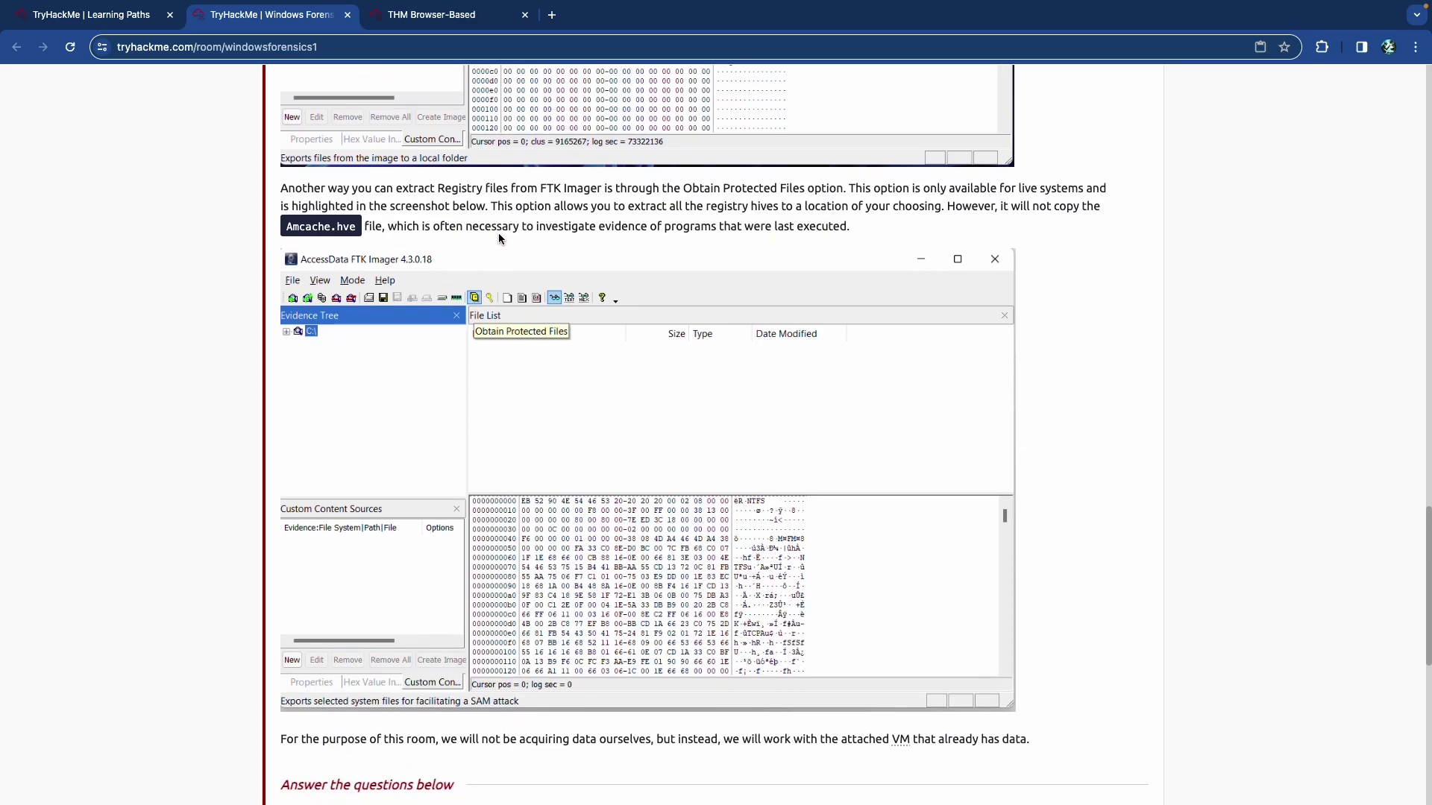
pyautogui.scroll(-1, 486, 235)
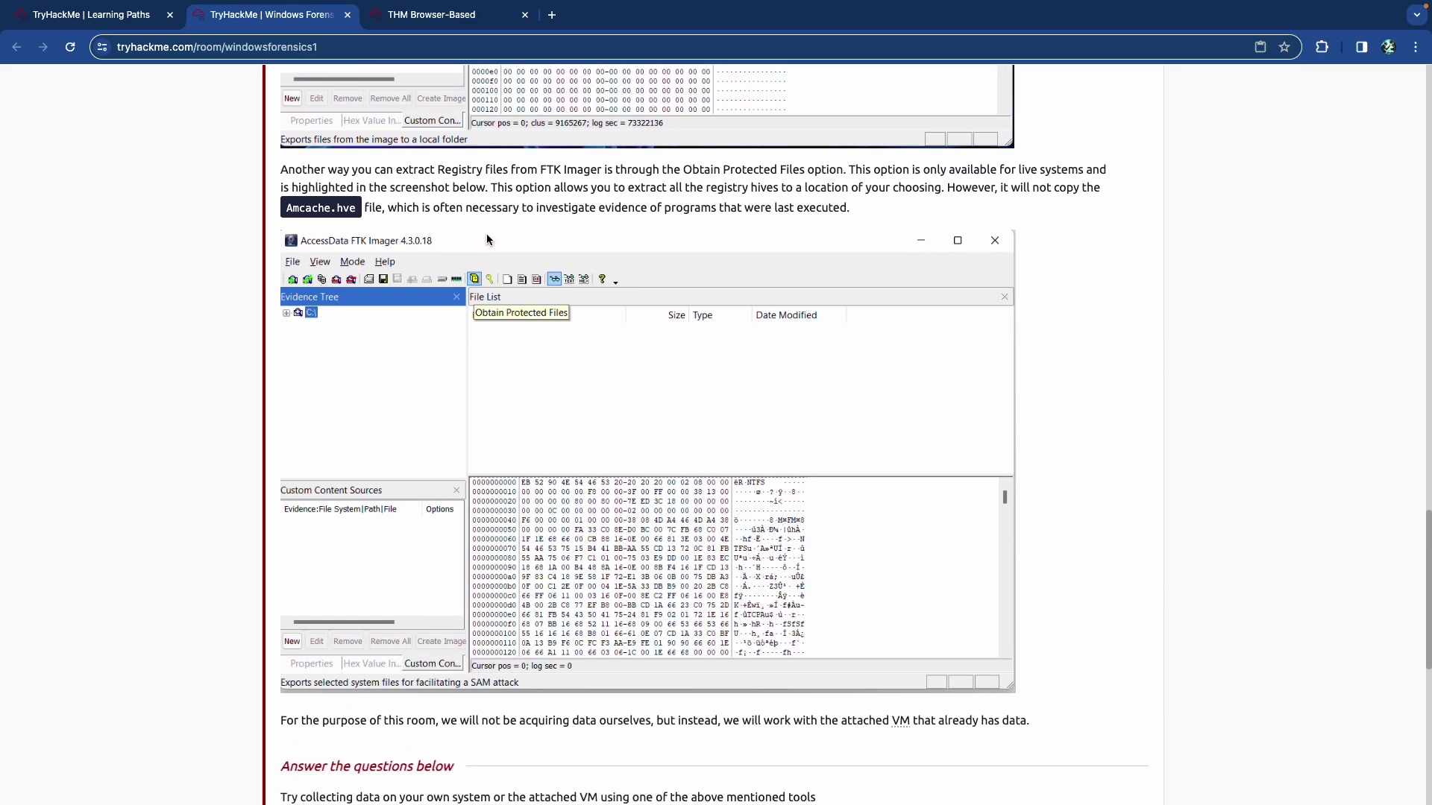
pyautogui.moveTo(692, 170); pyautogui.dragTo(857, 172)
pyautogui.click(867, 175)
pyautogui.moveTo(339, 188); pyautogui.dragTo(606, 214)
pyautogui.click(523, 360)
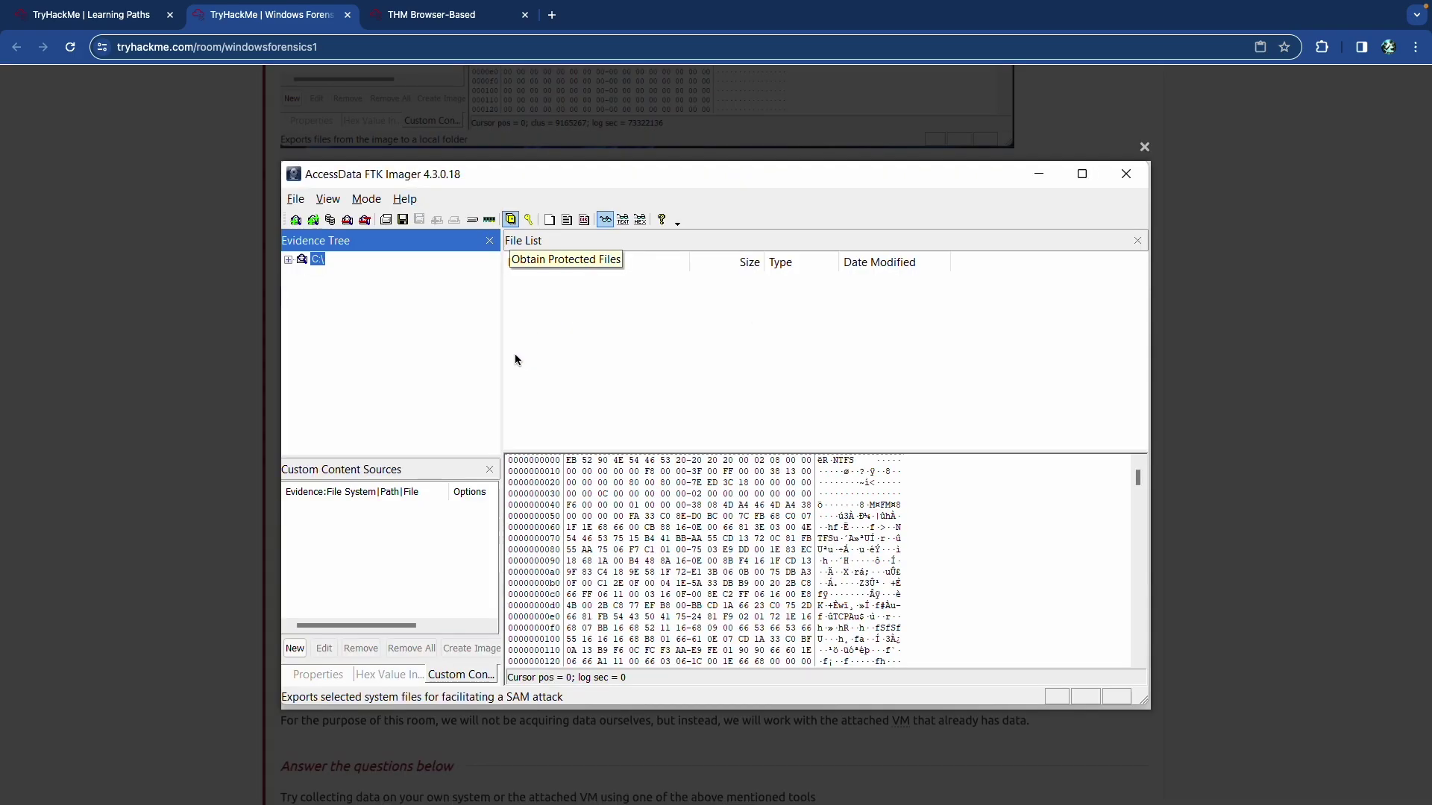
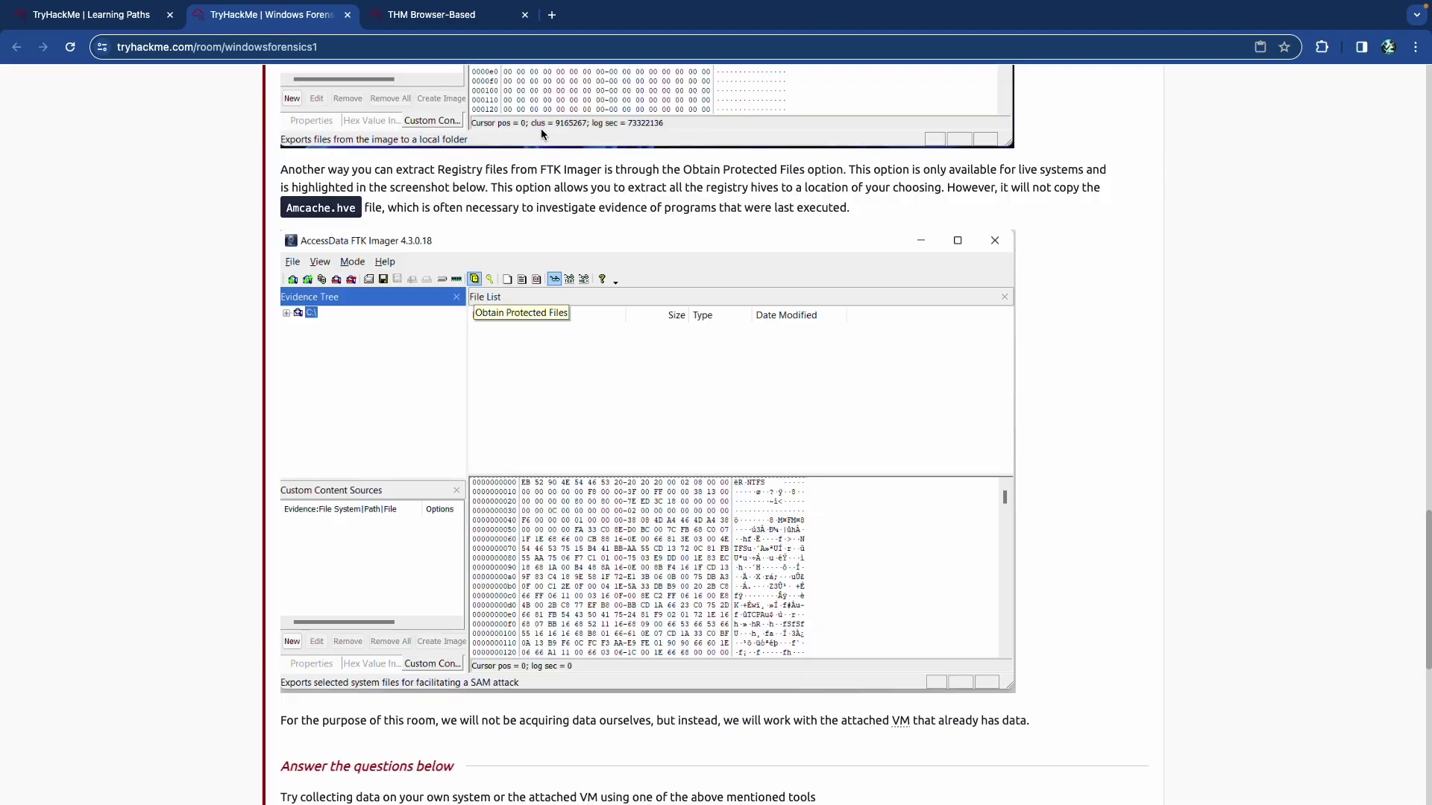
# Mark Task 4's no-answer question on collecting data with the mentioned tools as completed.
pyautogui.scroll(-4, 493, 278)
pyautogui.scroll(-1, 507, 278)
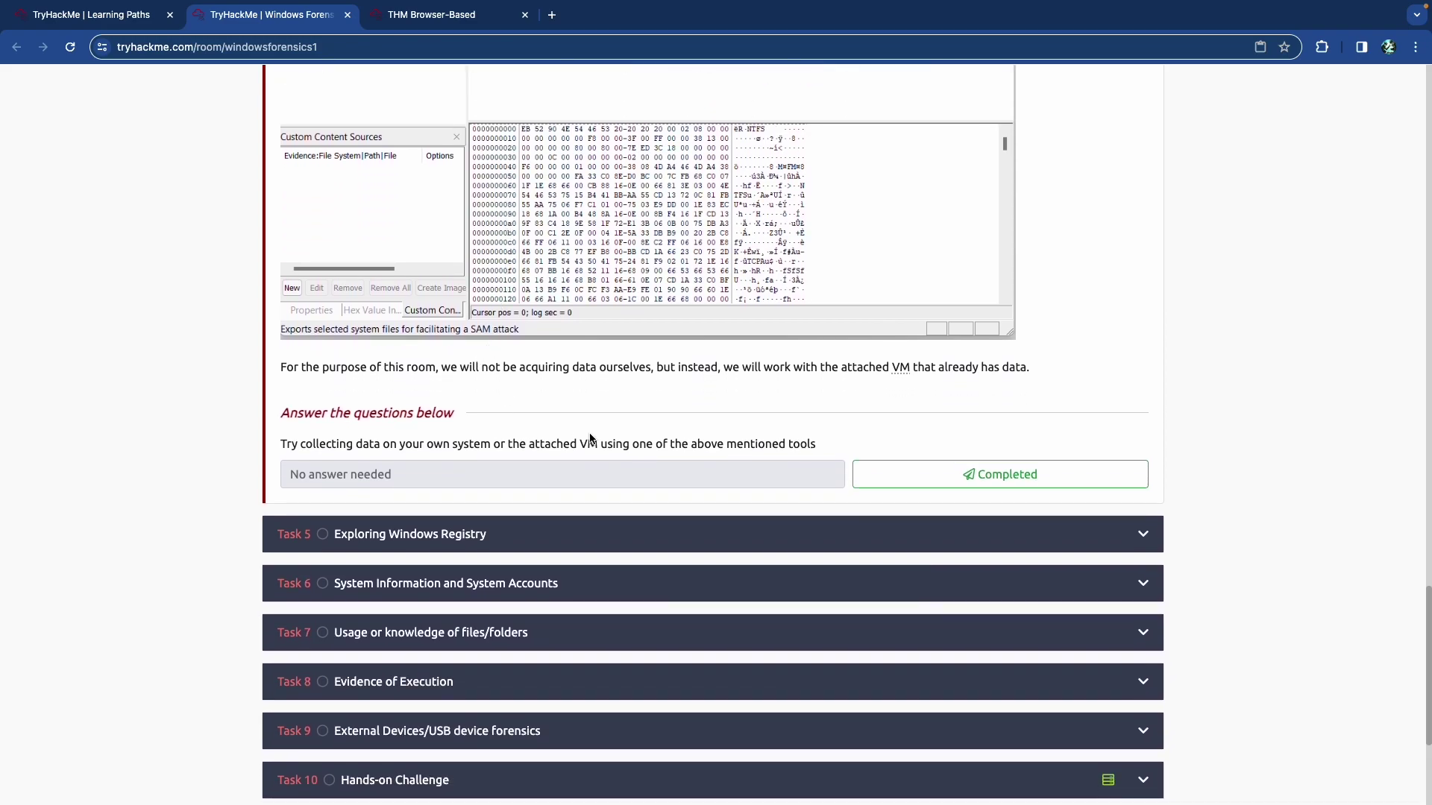
pyautogui.click(930, 471)
# Collapse Task 4 and expand Task 5, Exploring Windows Registry.
pyautogui.scroll(20, 456, 434)
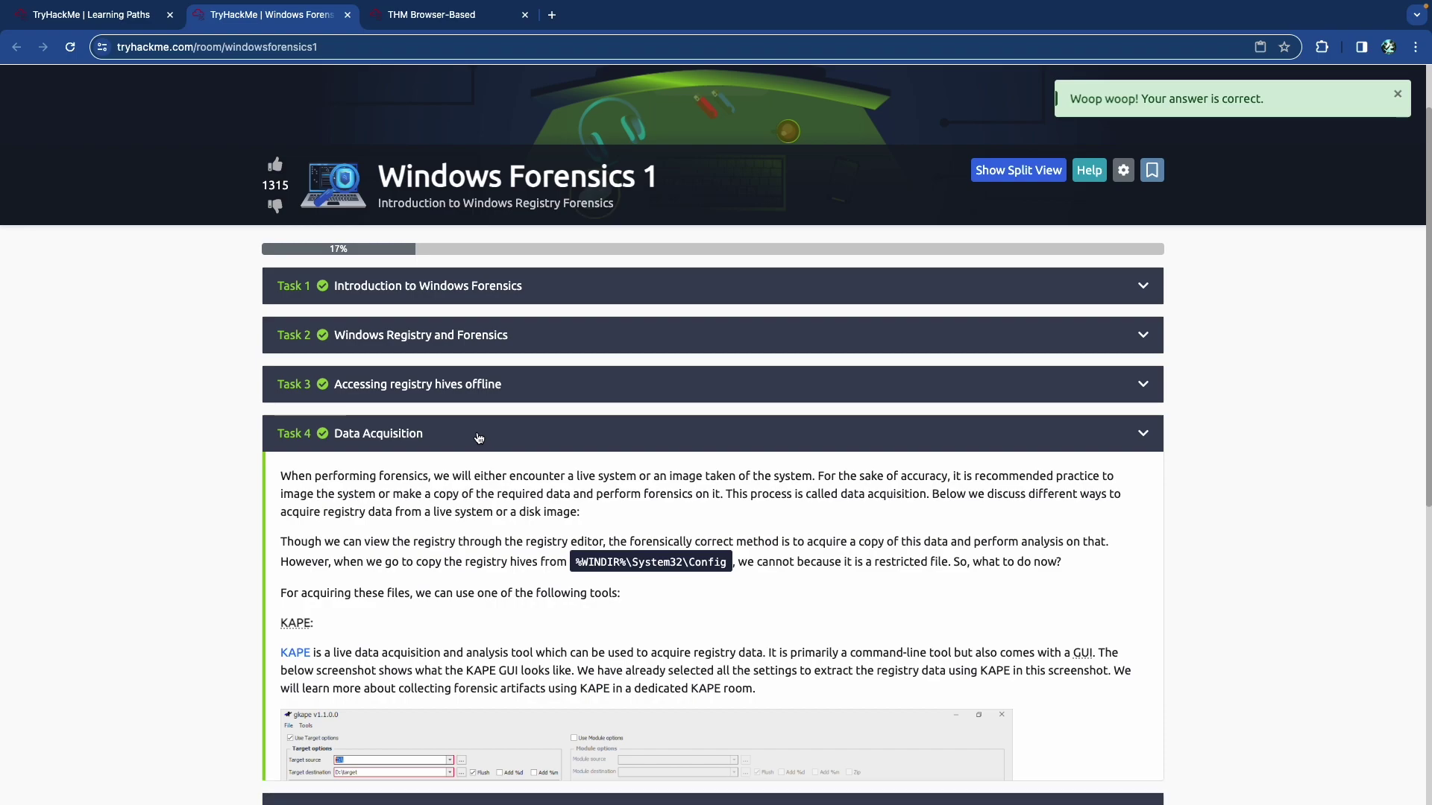
pyautogui.click(457, 434)
pyautogui.scroll(-1, 460, 438)
pyautogui.scroll(-1, 470, 431)
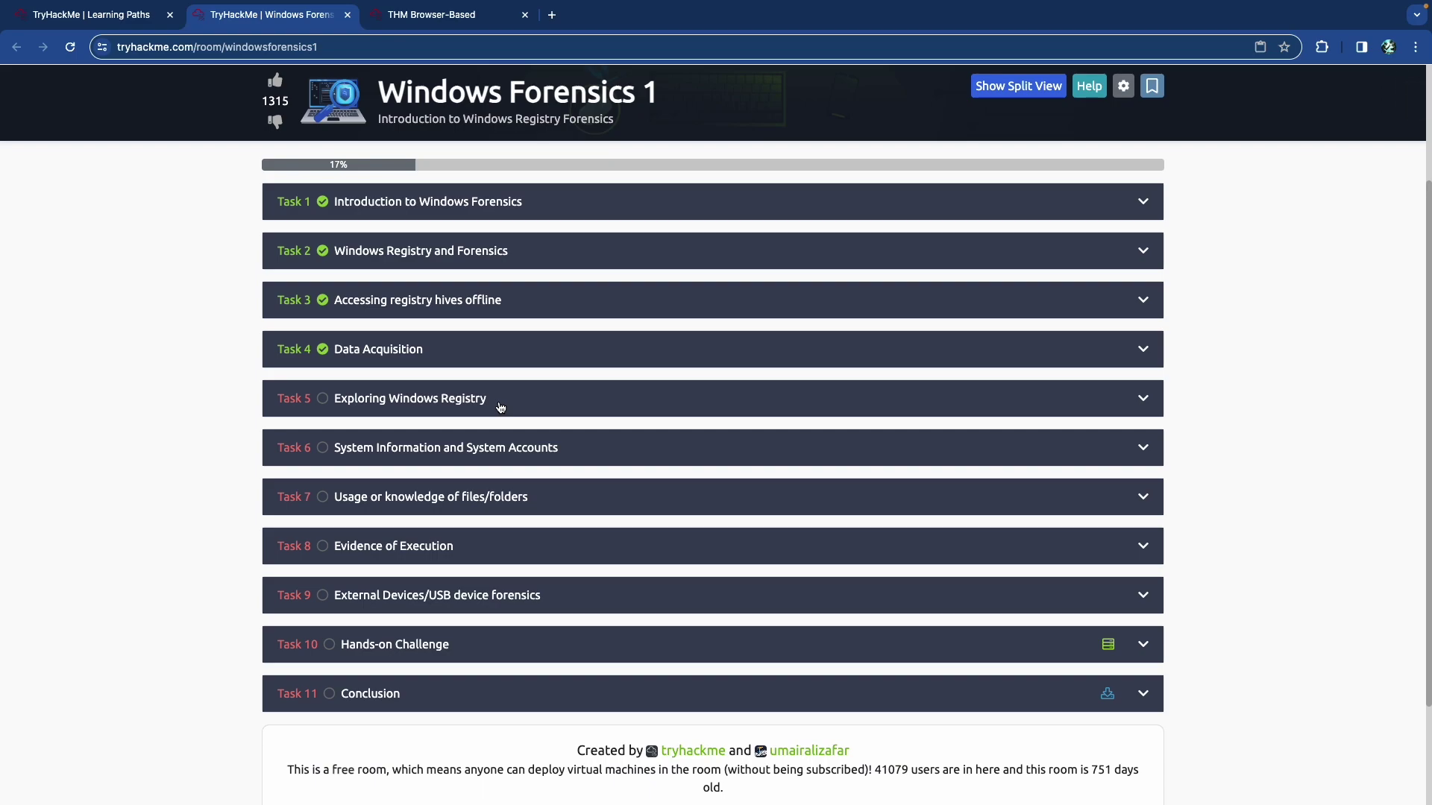
pyautogui.click(508, 407)
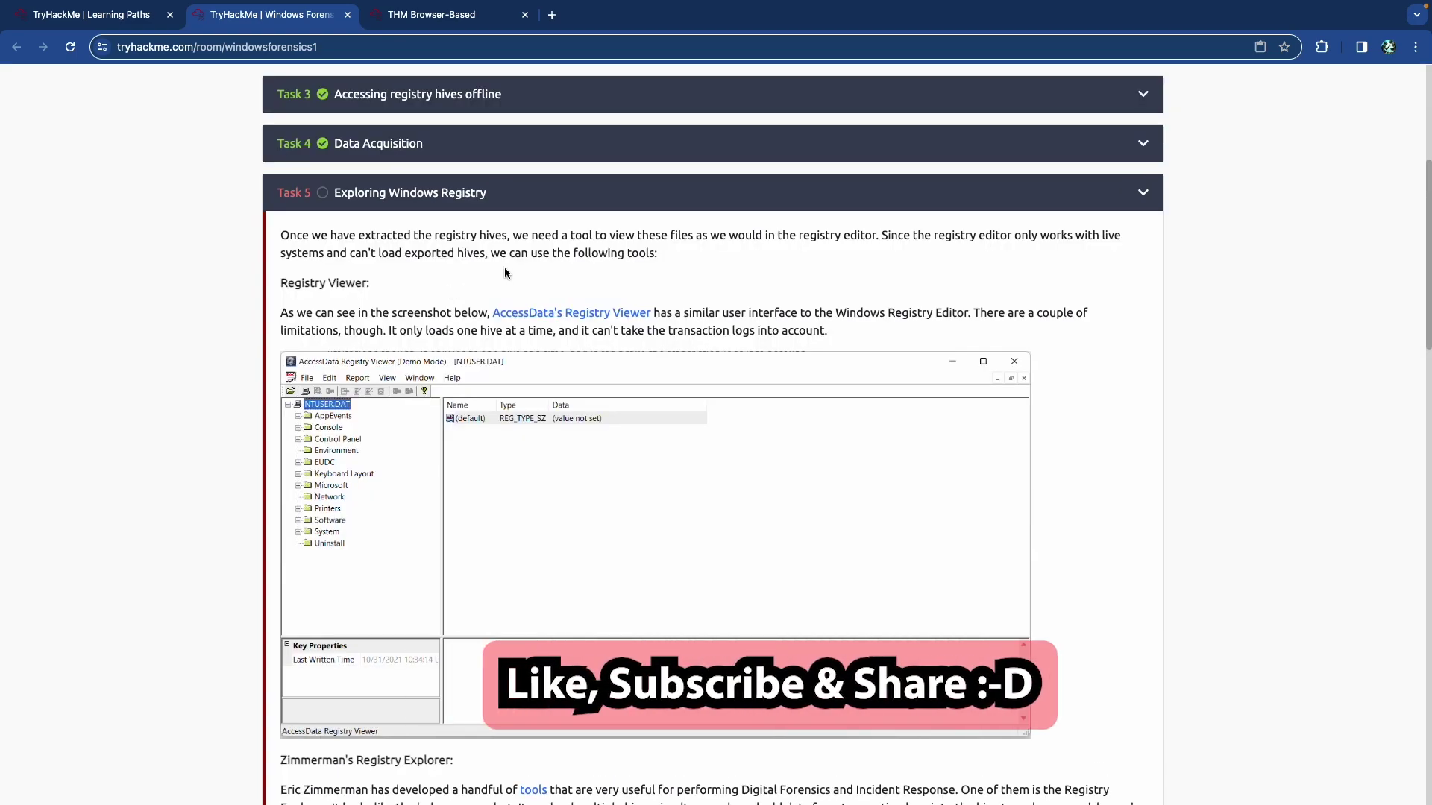
# Read Task 5's introduction on why a separate tool is needed to view extracted registry hives.
pyautogui.scroll(5, 504, 268)
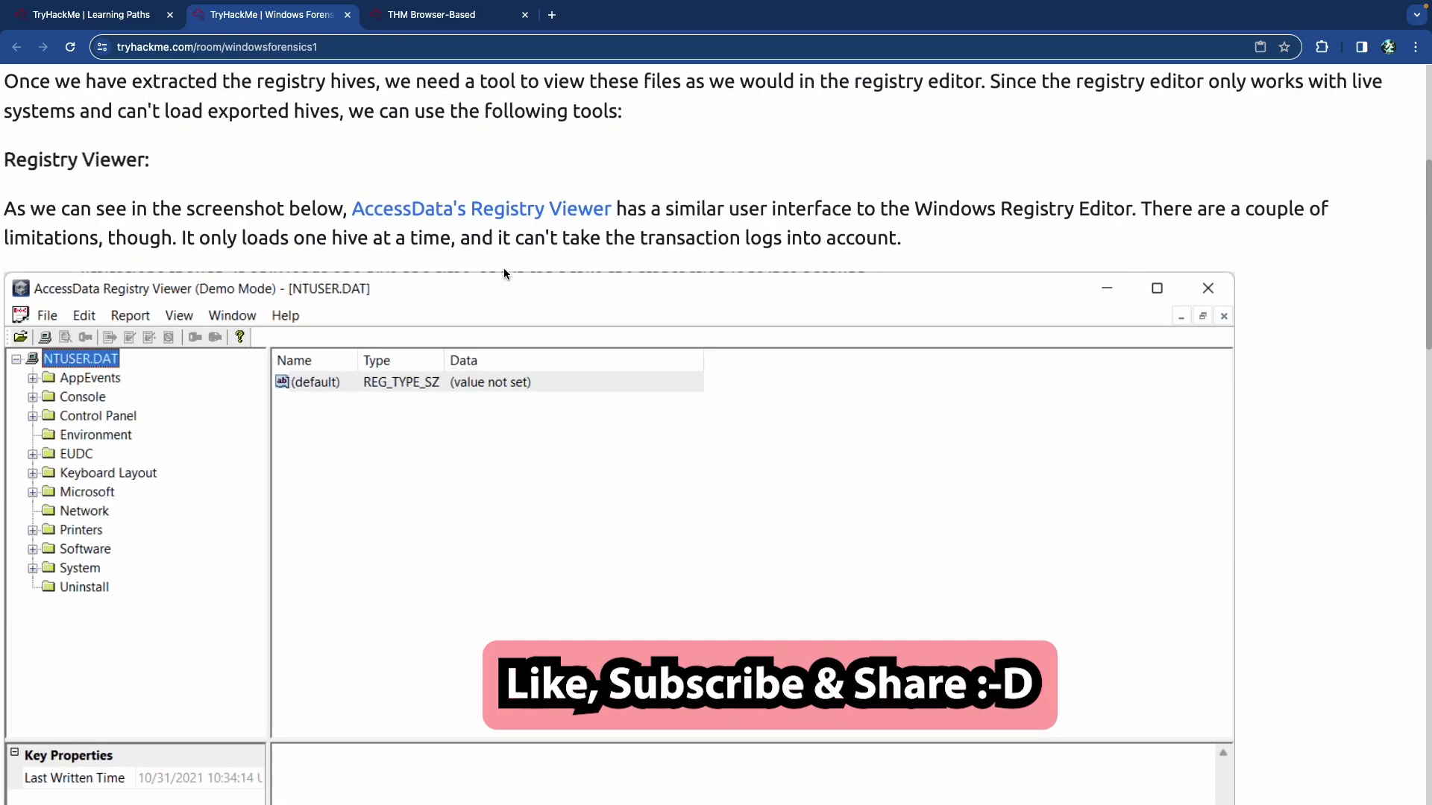
pyautogui.scroll(1, 502, 274)
pyautogui.hscroll(-1, 502, 274)
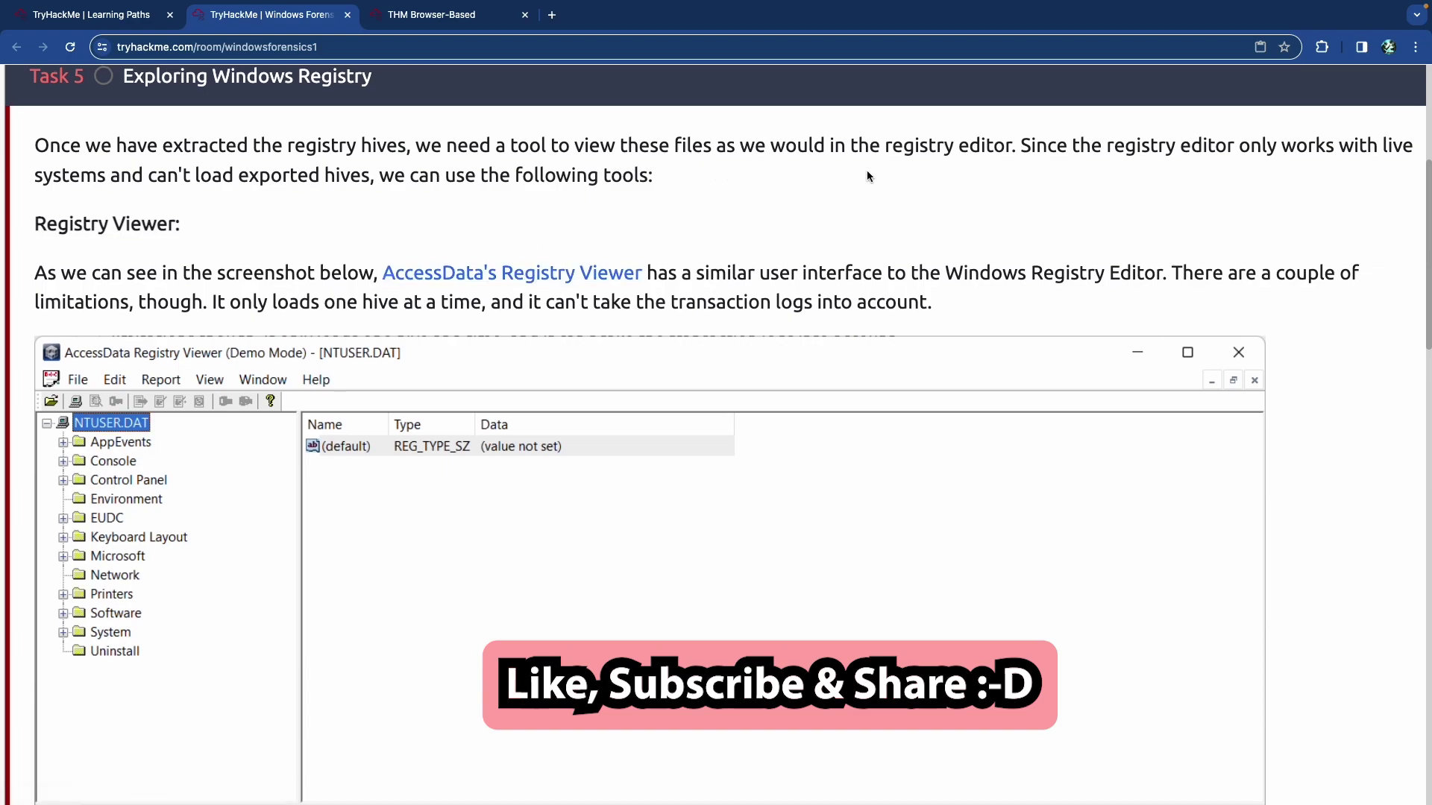
pyautogui.hscroll(1, 871, 171)
pyautogui.hscroll(-1, 871, 172)
pyautogui.hscroll(1, 872, 176)
pyautogui.scroll(-1, 872, 176)
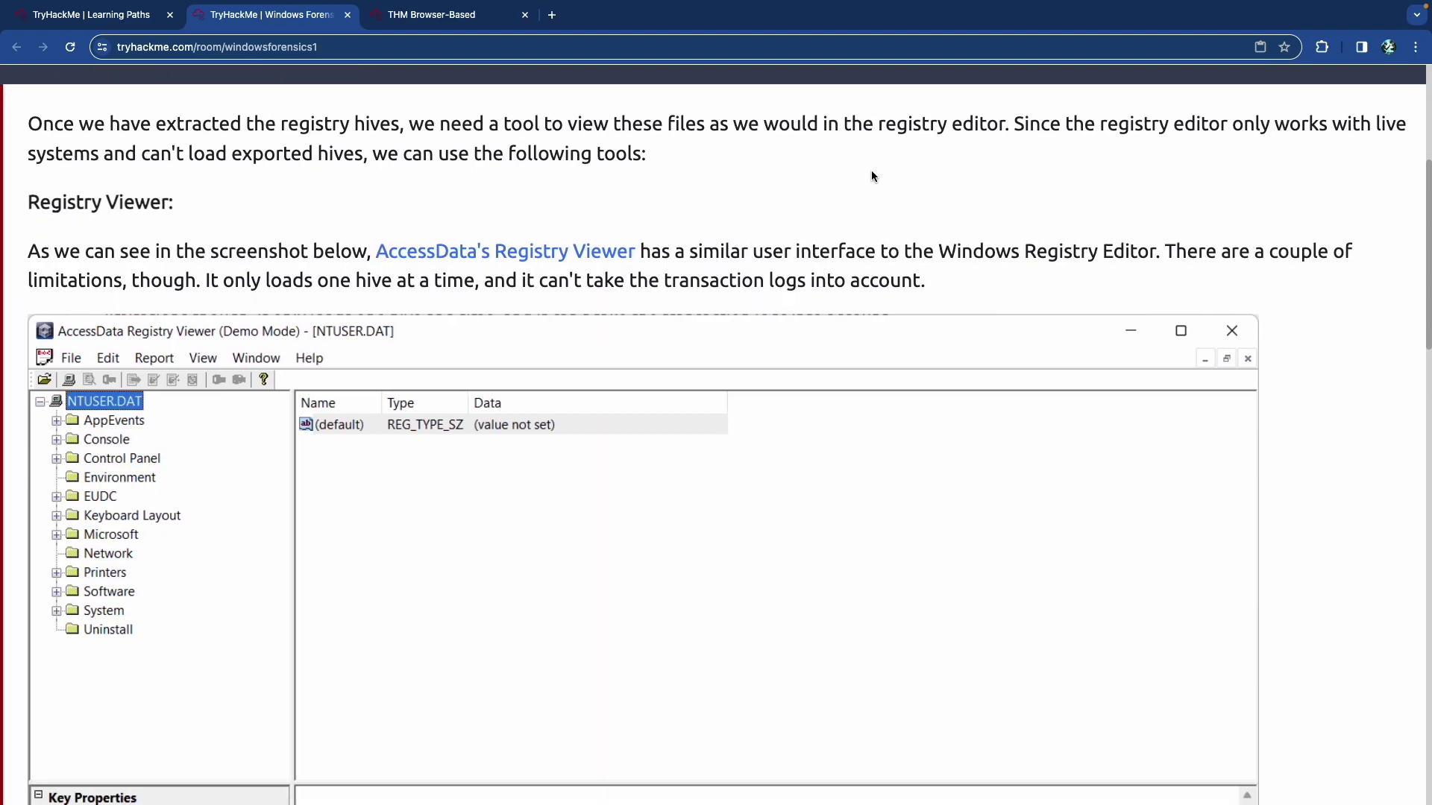
# Read the description of AccessData's Registry Viewer and its limitations, highlighting the section heading, and view its screenshot.
pyautogui.scroll(-1, 871, 176)
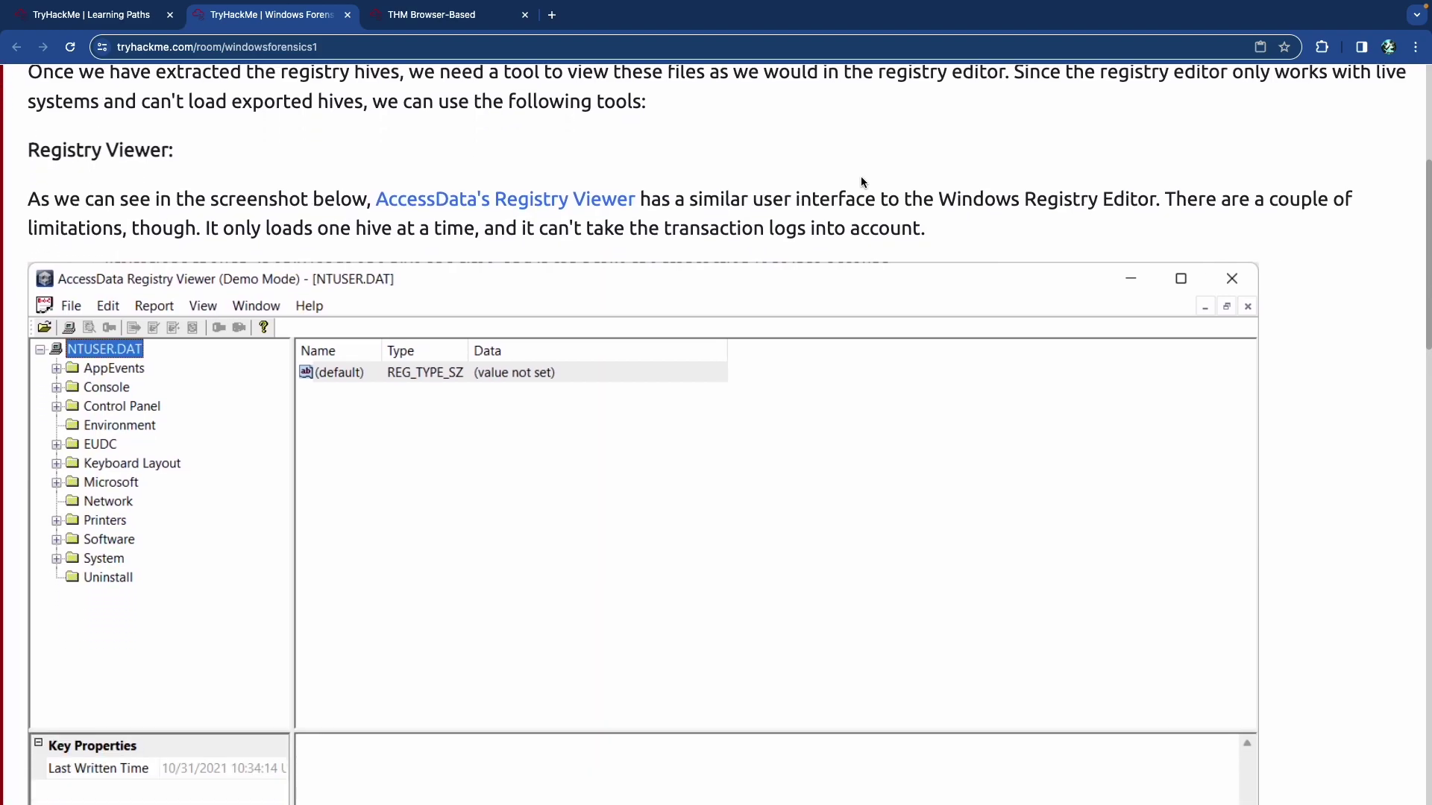
pyautogui.scroll(-1, 863, 179)
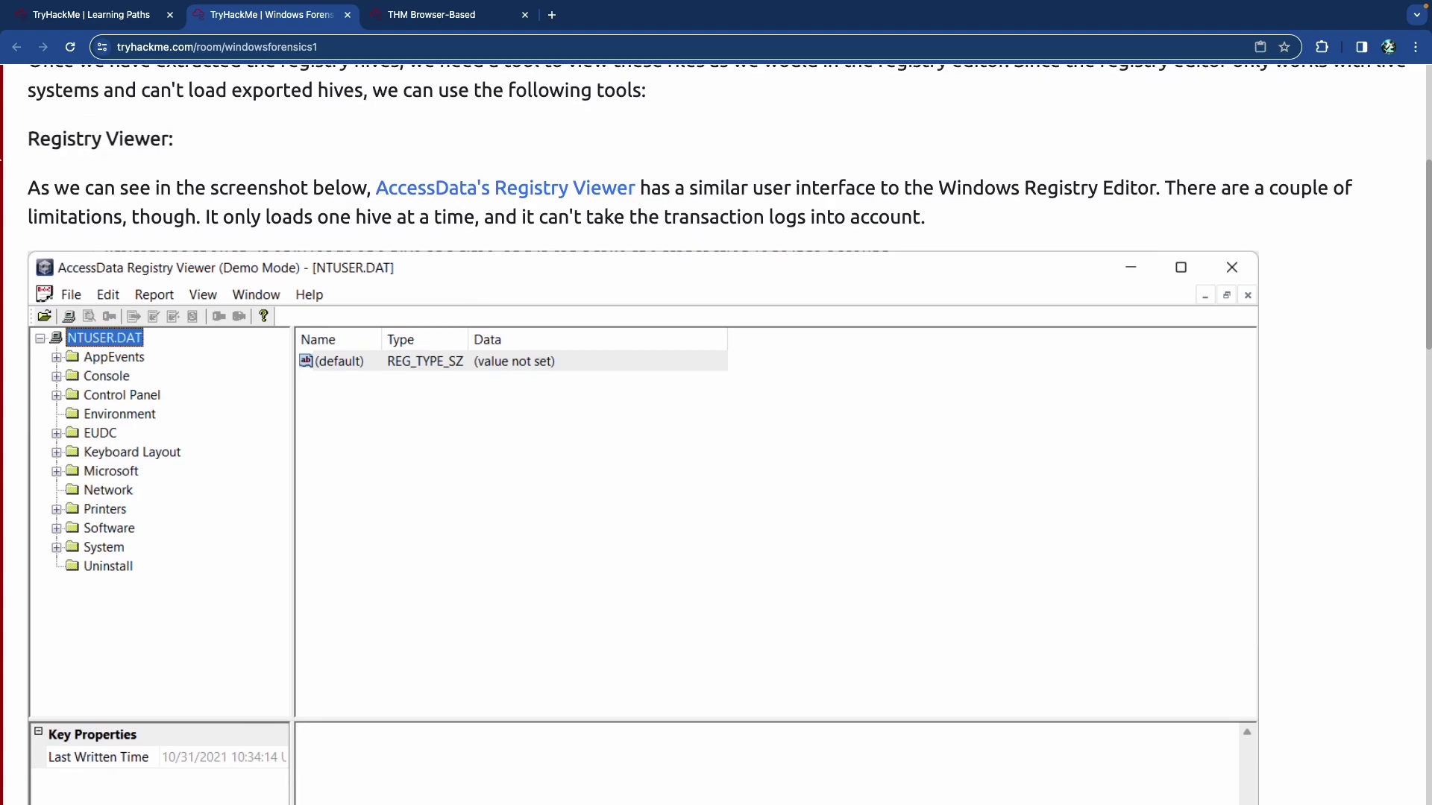
pyautogui.moveTo(50, 140); pyautogui.dragTo(143, 144)
pyautogui.click(152, 170)
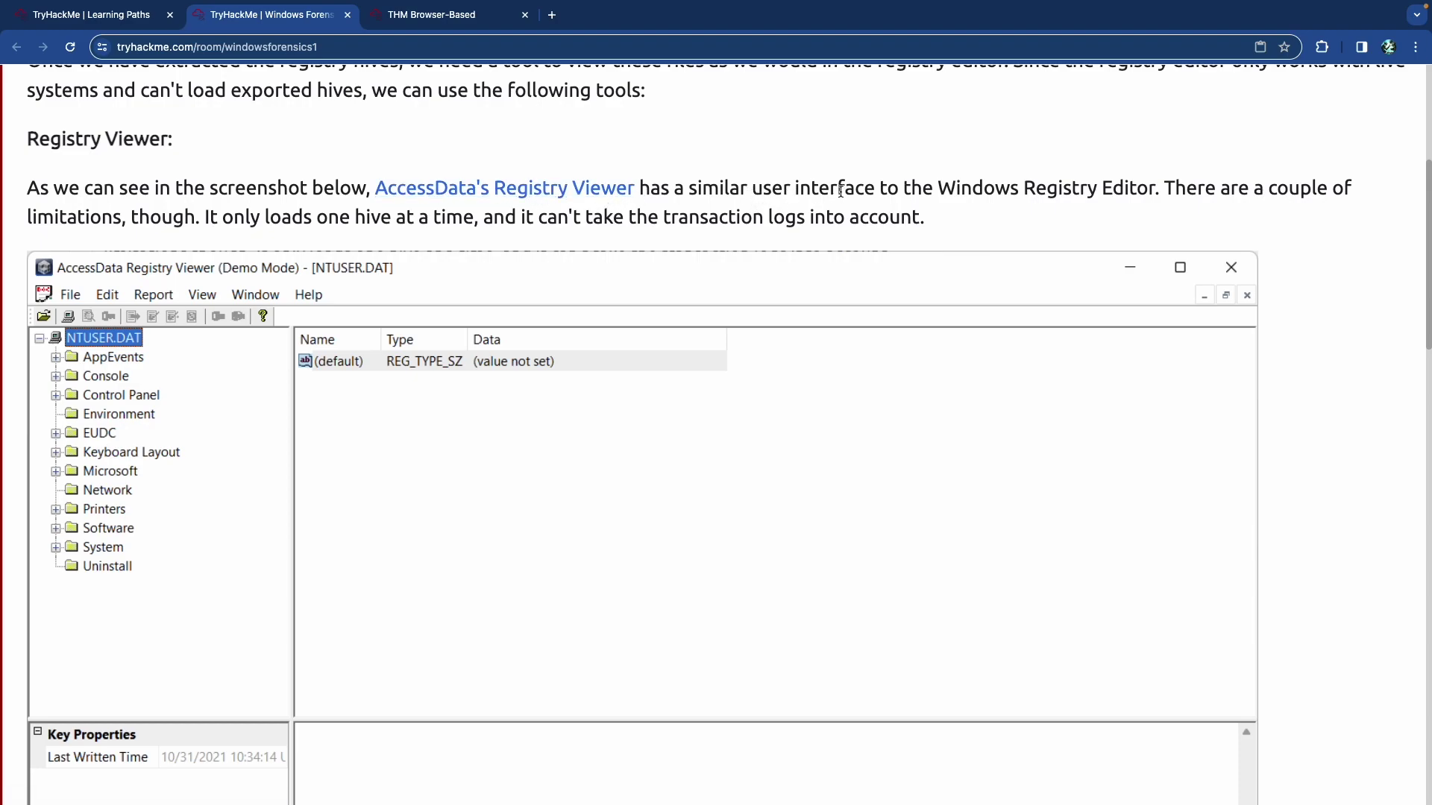
pyautogui.scroll(-1, 1042, 192)
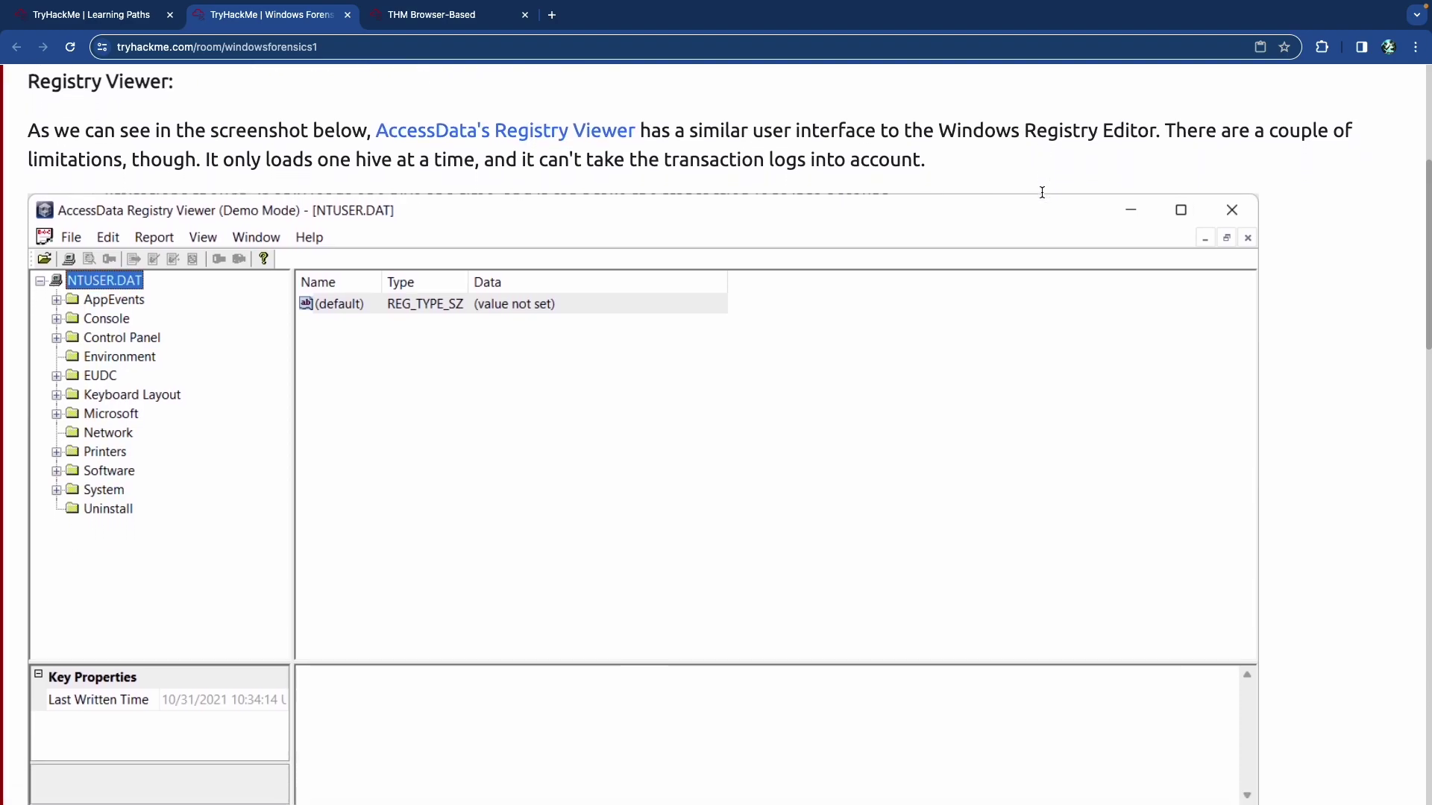
# Review Registry Viewer's limitations on the number of hives loaded and transaction log support, highlighting the relevant phrases.
pyautogui.scroll(-1, 507, 183)
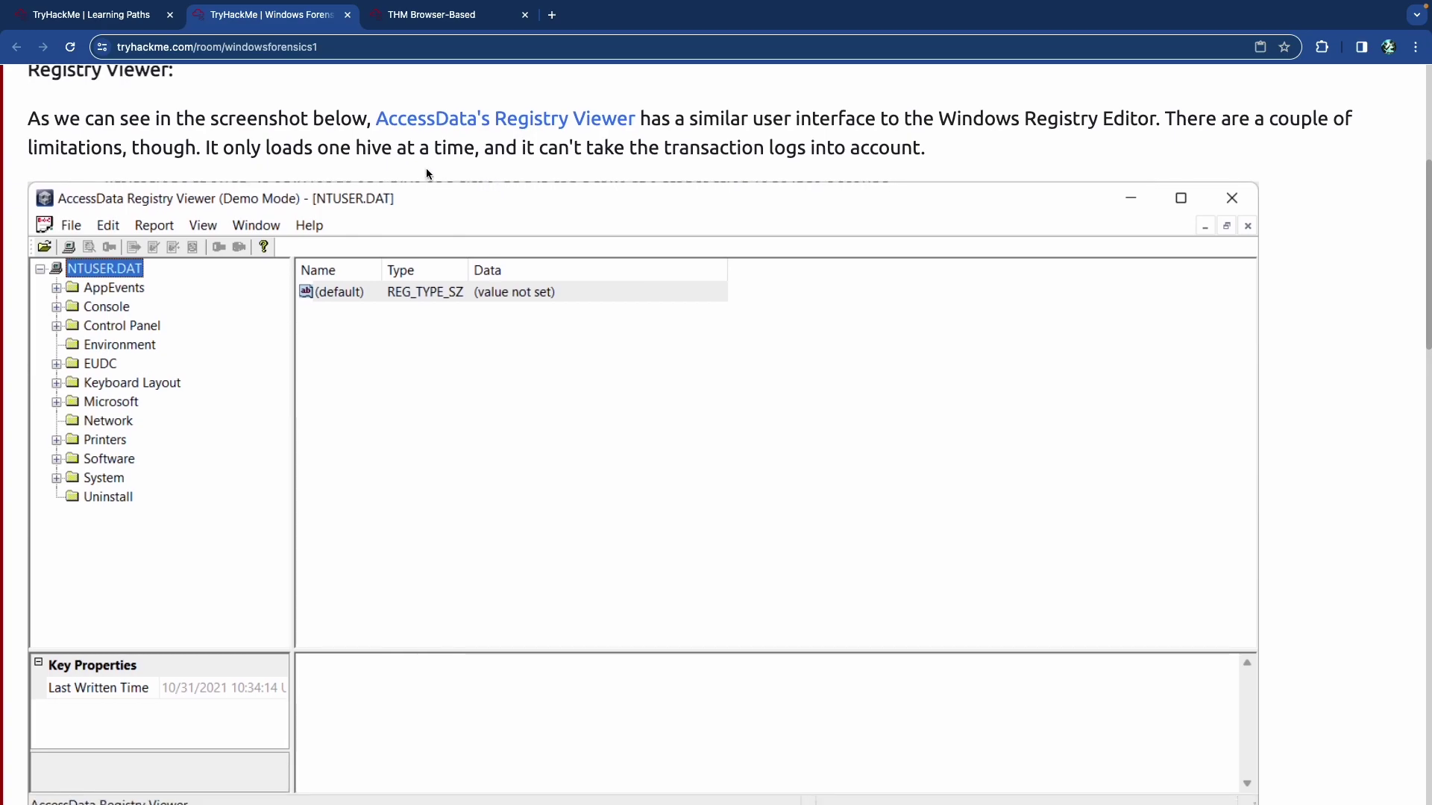
pyautogui.moveTo(319, 148); pyautogui.dragTo(416, 148)
pyautogui.click(408, 149)
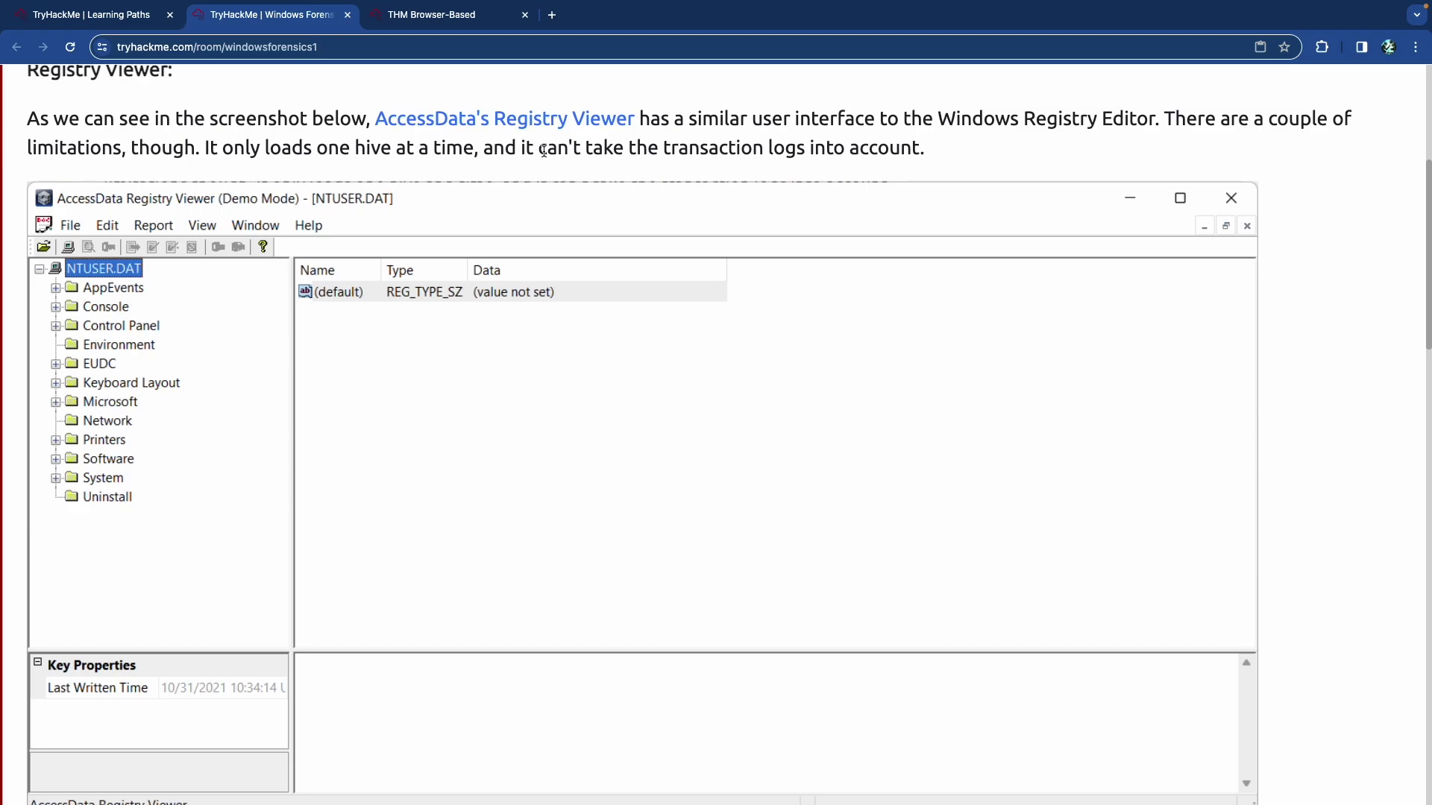
pyautogui.moveTo(591, 147); pyautogui.dragTo(854, 147)
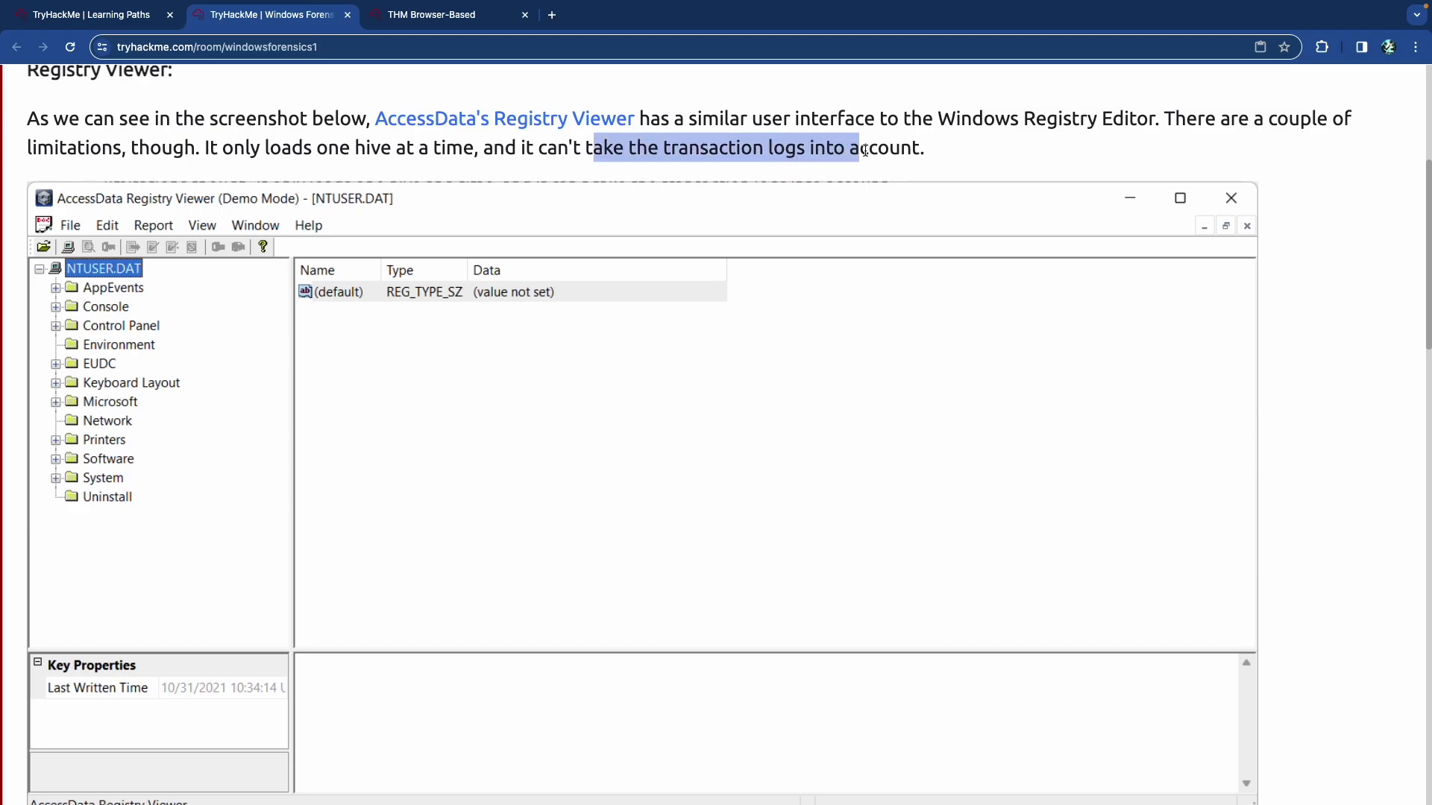
pyautogui.click(854, 147)
pyautogui.scroll(-3, 512, 162)
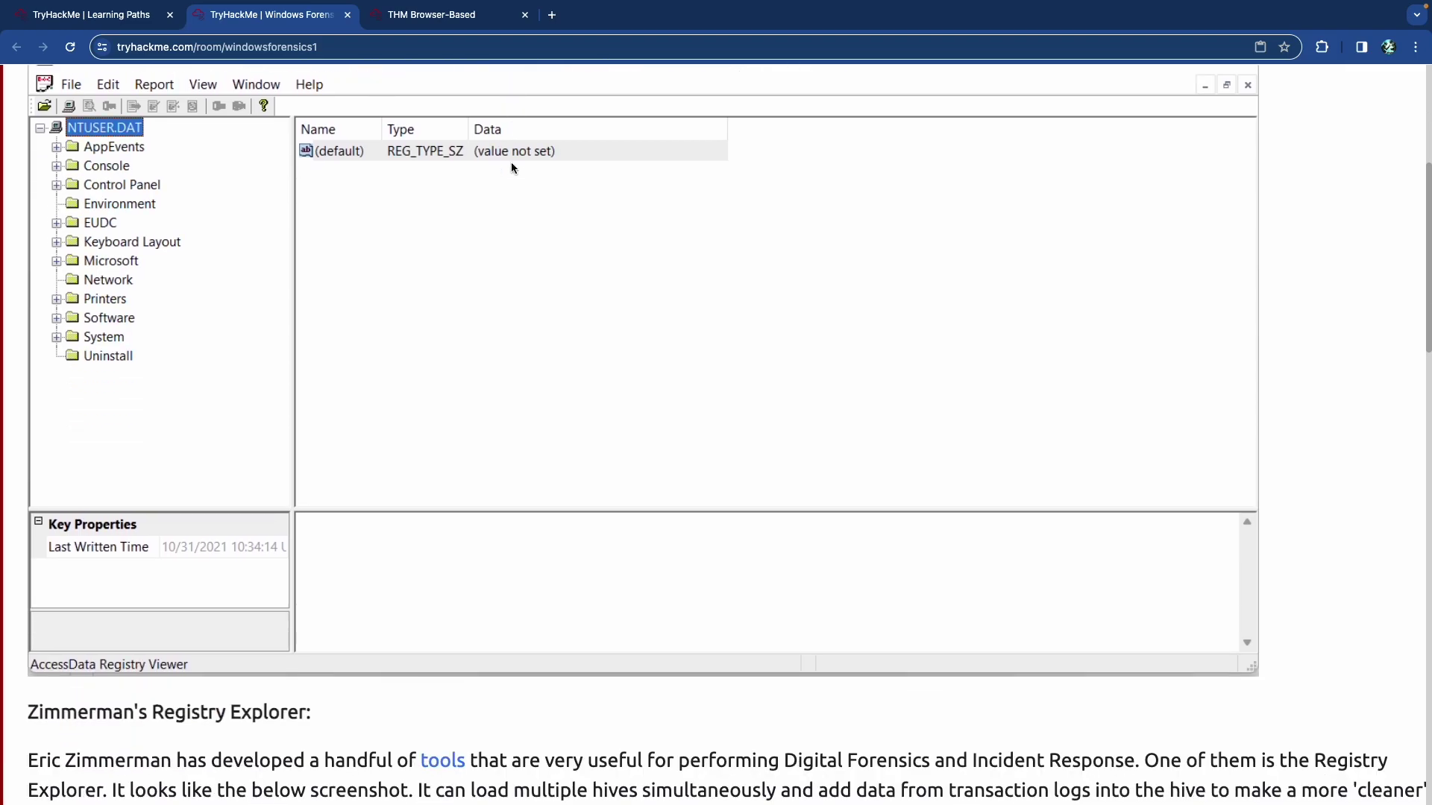
pyautogui.scroll(2, 511, 163)
pyautogui.scroll(1, 511, 162)
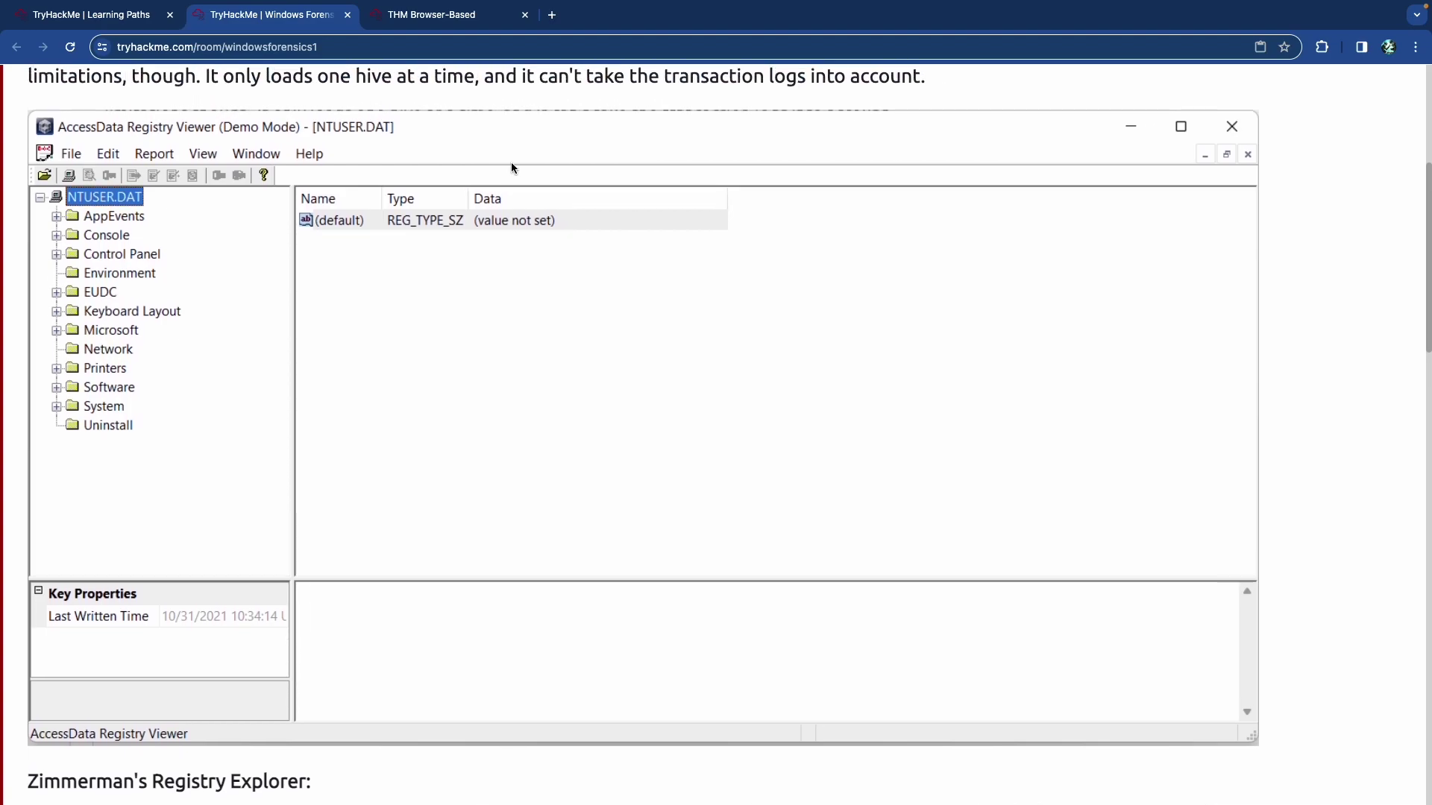
pyautogui.moveTo(281, 84); pyautogui.dragTo(448, 79)
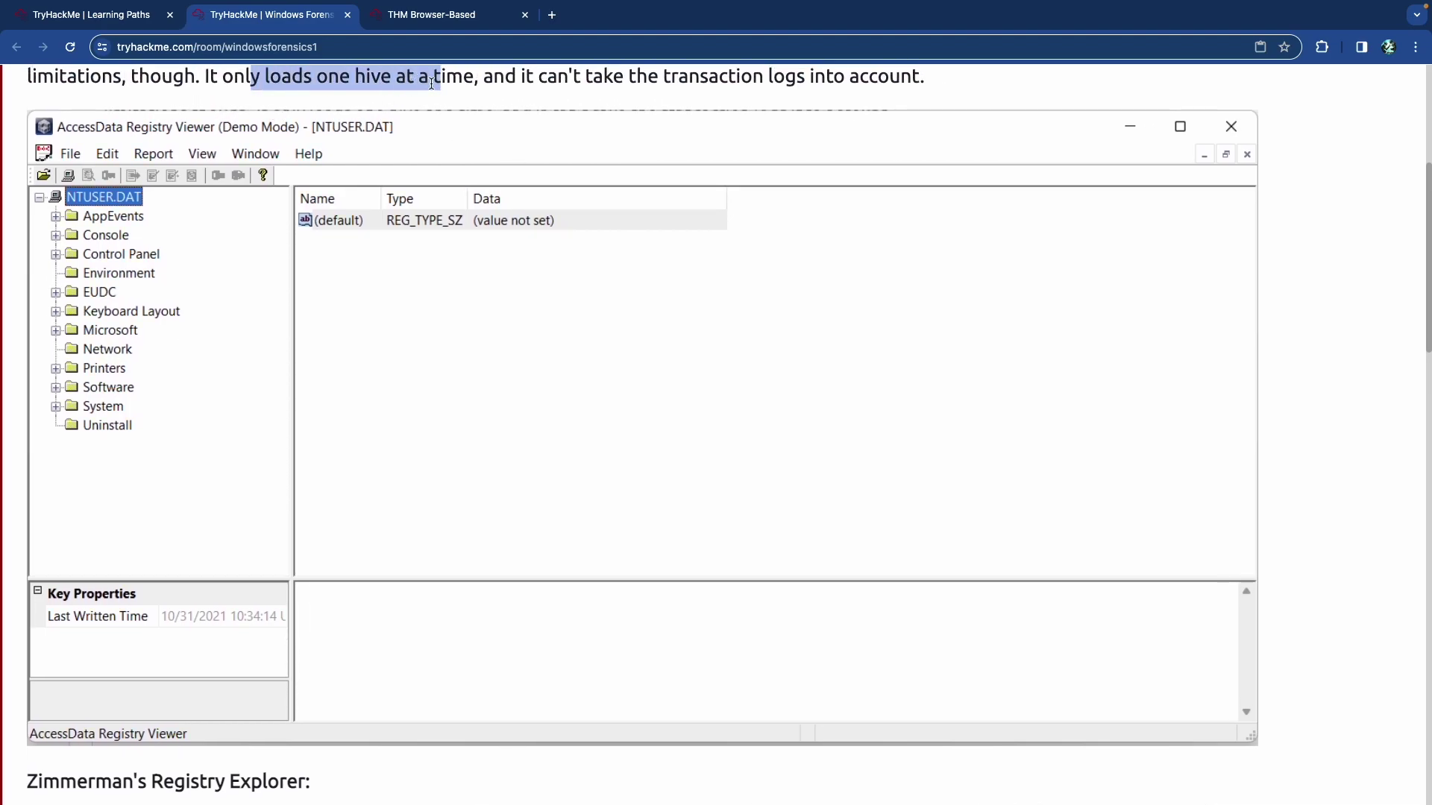
pyautogui.click(389, 86)
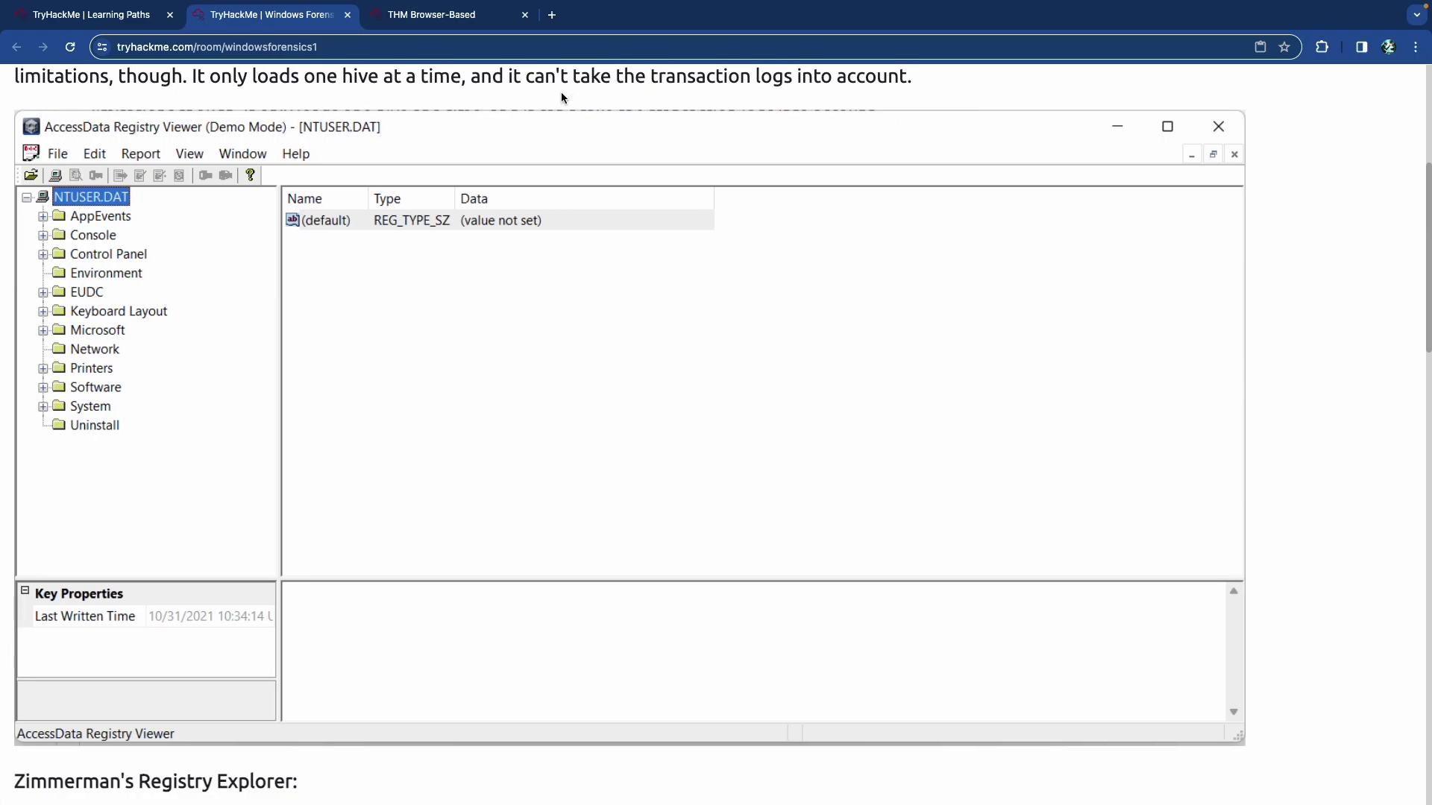
# Read how Zimmerman's Registry Explorer handles multiple hives and transaction logs, highlighting the words about transaction log data.
pyautogui.hscroll(-1, 560, 91)
pyautogui.scroll(-2, 515, 95)
pyautogui.scroll(-7, 475, 101)
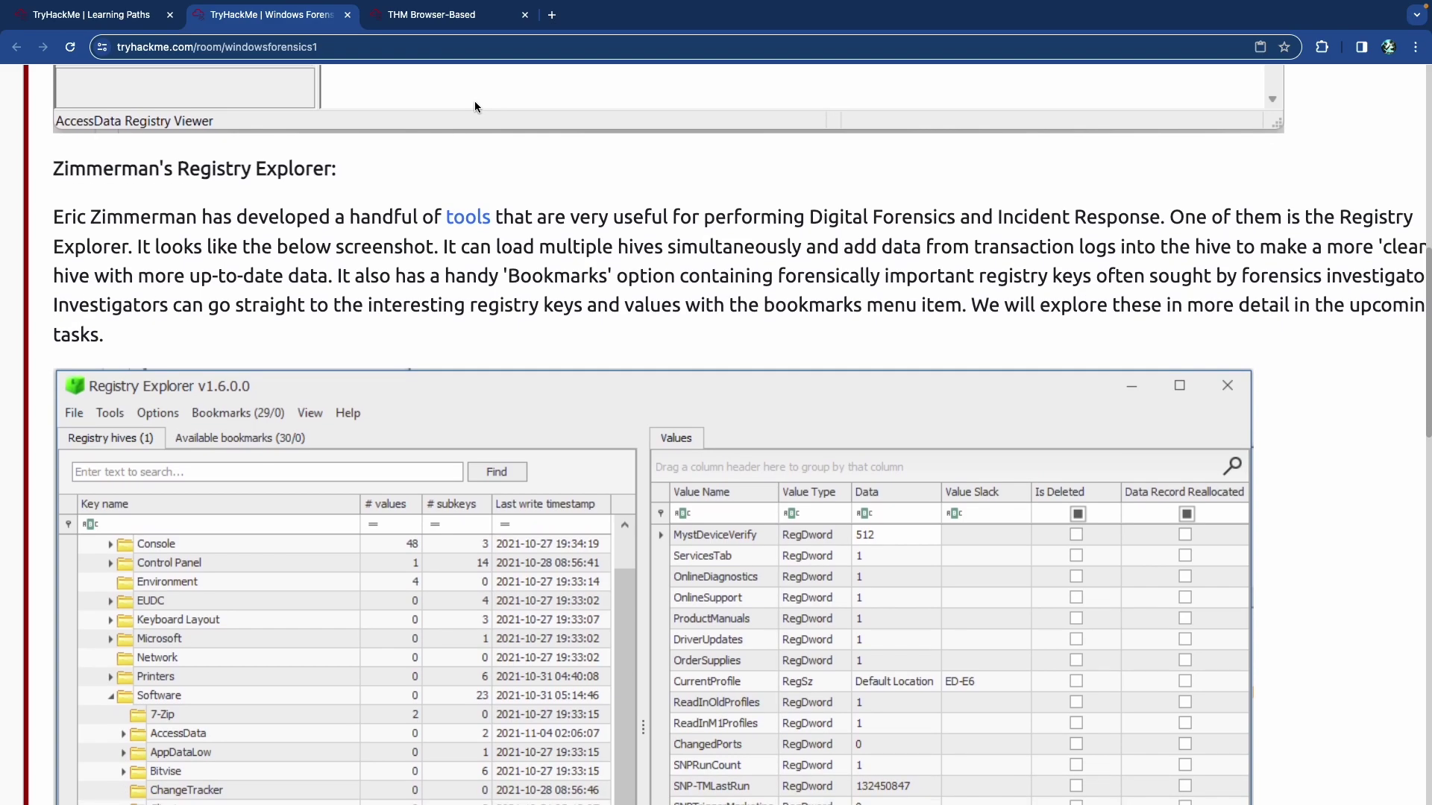
pyautogui.hscroll(1, 495, 127)
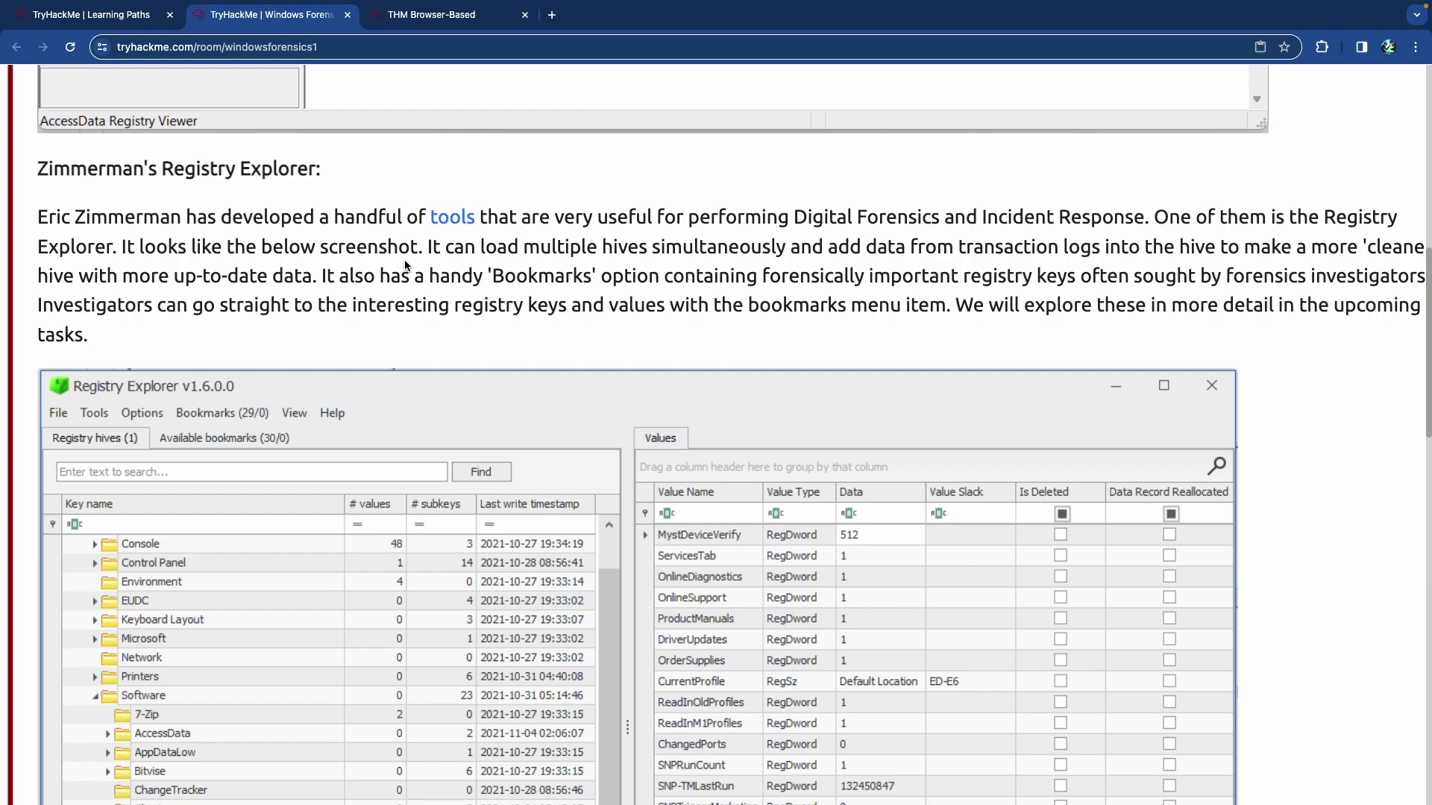
pyautogui.scroll(-1, 404, 260)
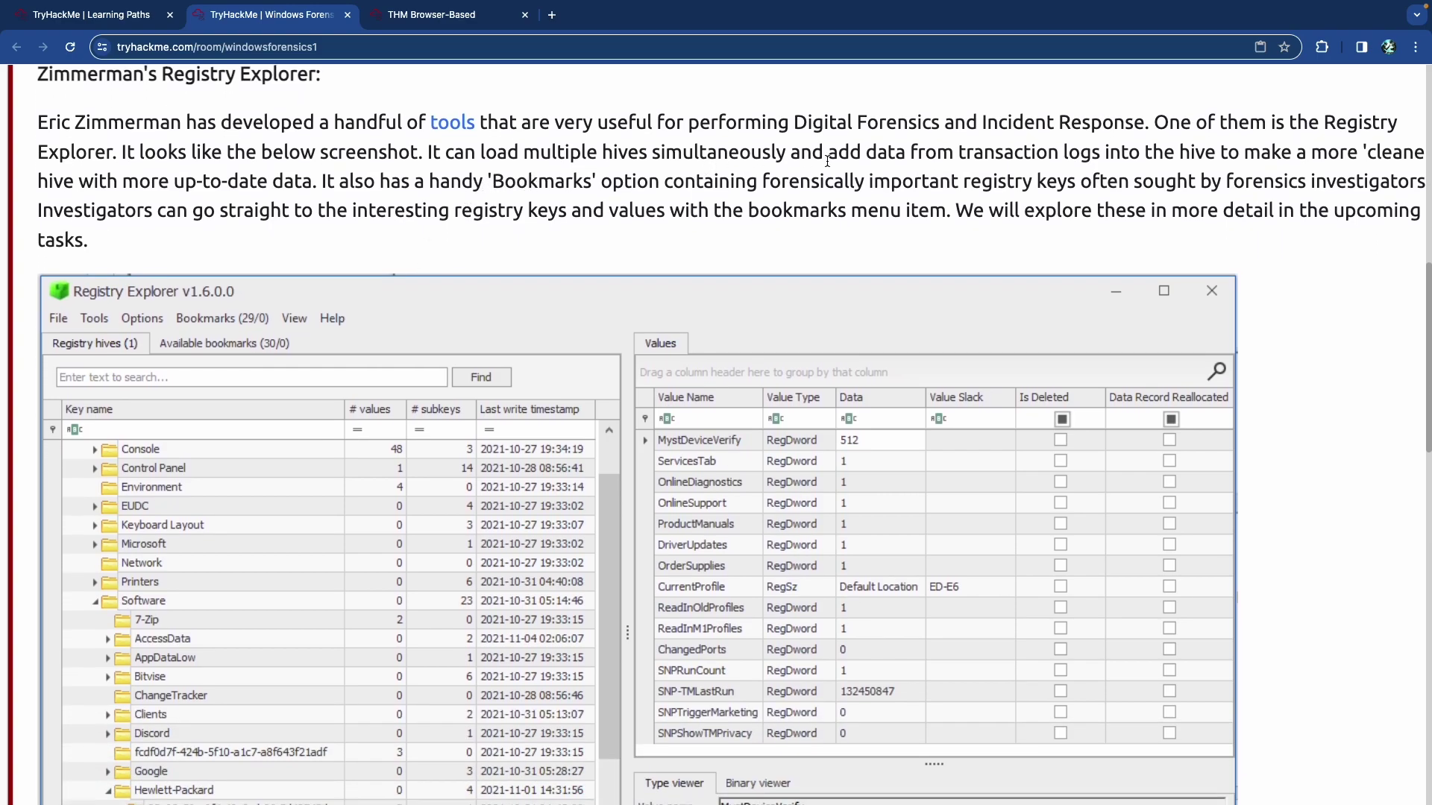
pyautogui.moveTo(863, 153); pyautogui.dragTo(1099, 153)
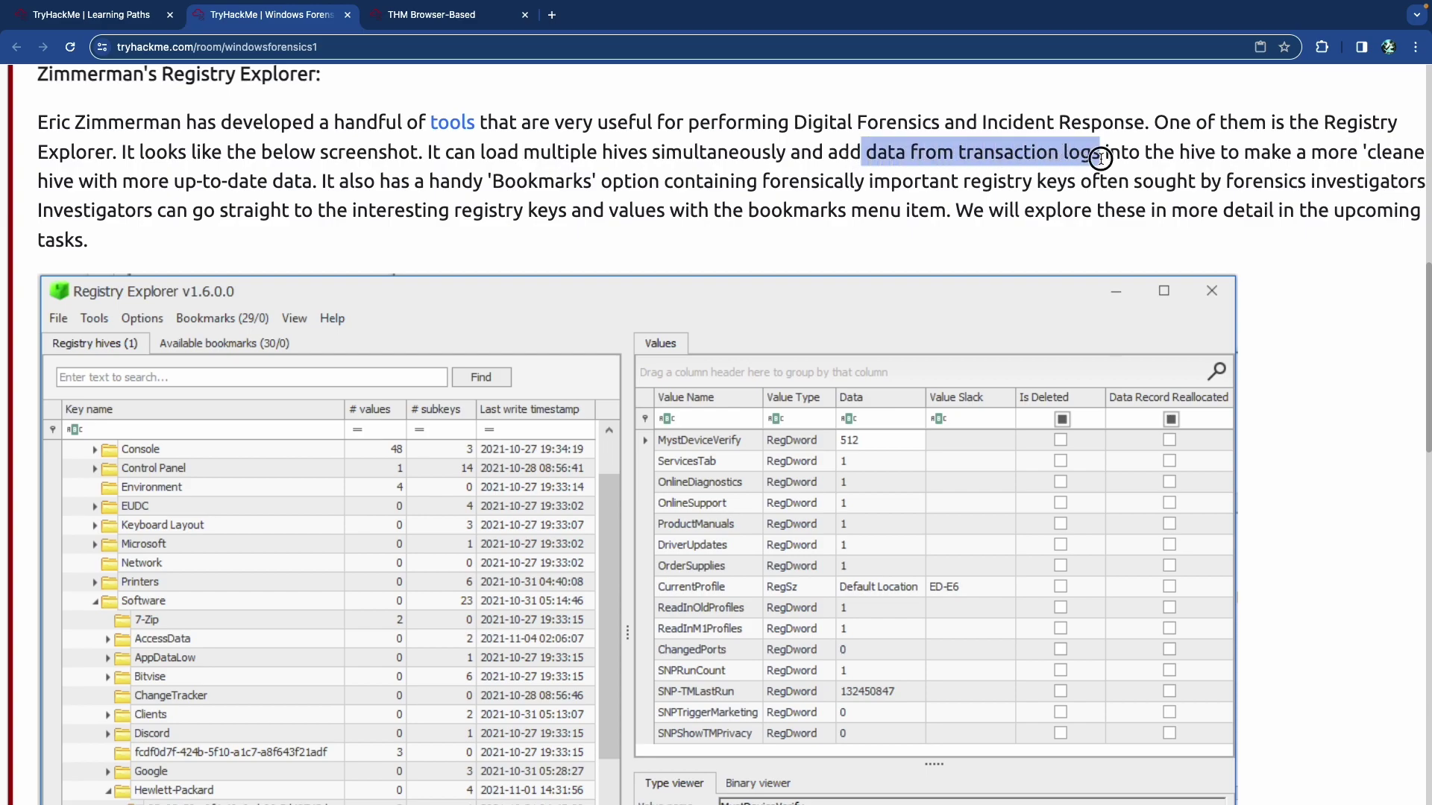
pyautogui.click(1025, 179)
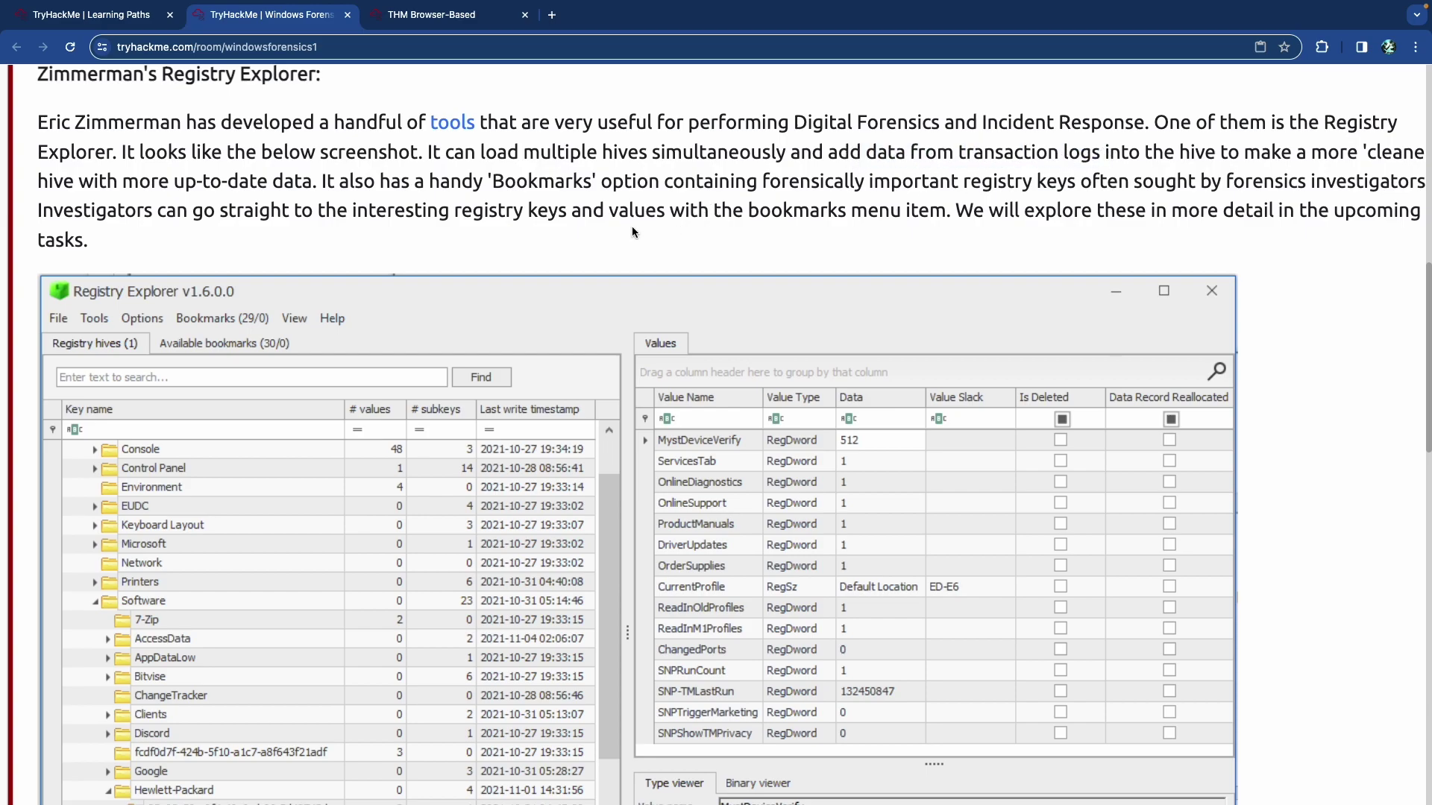
pyautogui.scroll(-1, 640, 225)
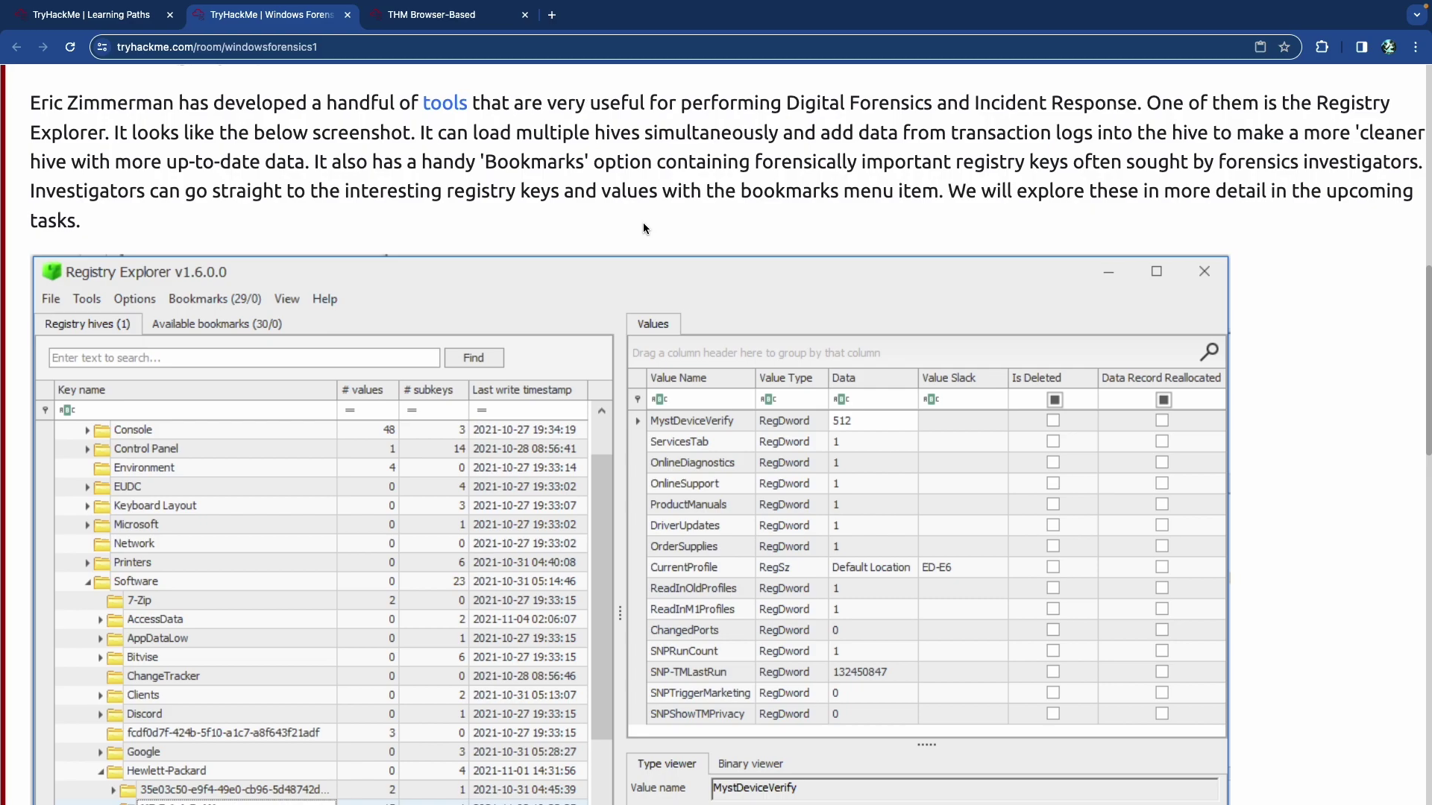
pyautogui.hscroll(1, 643, 224)
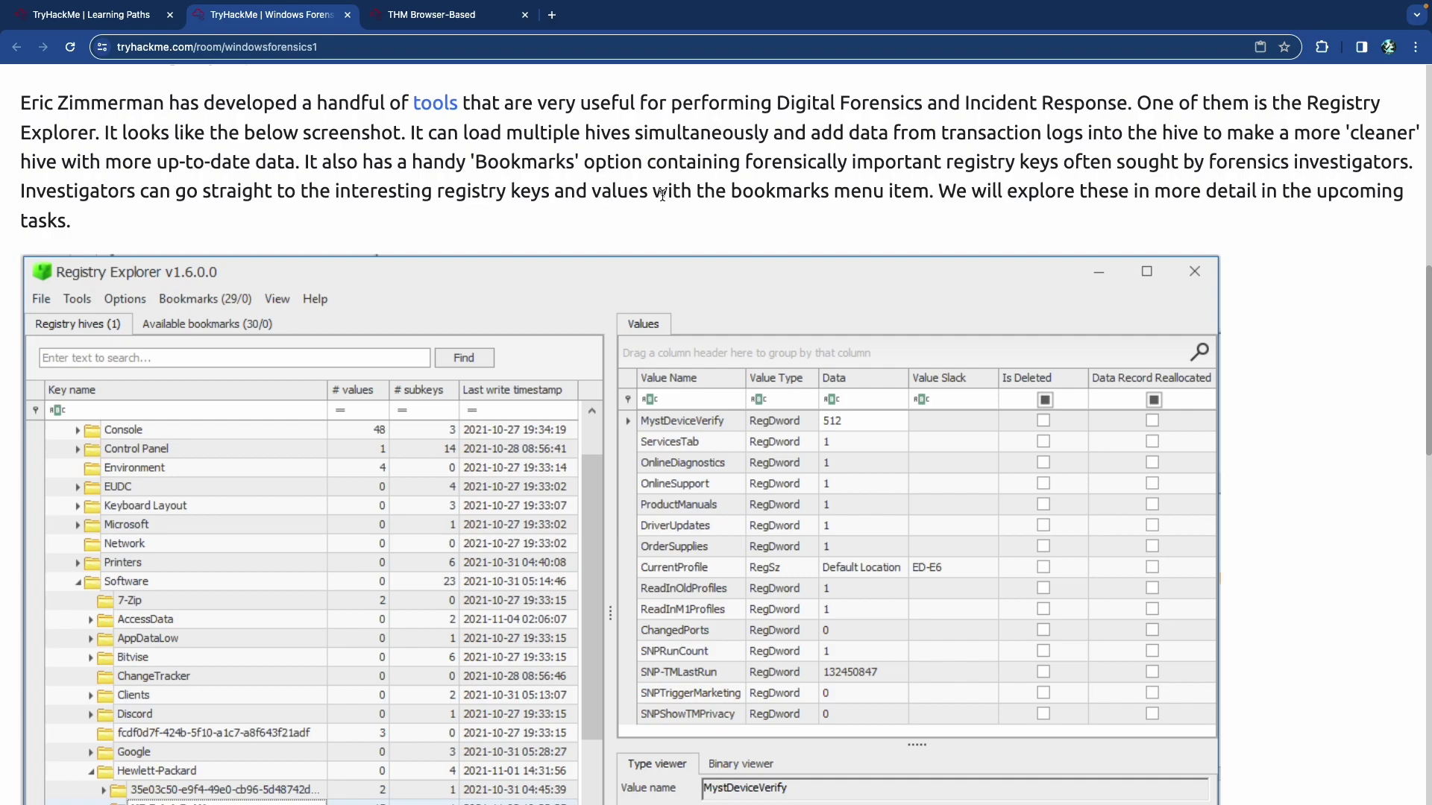
pyautogui.hscroll(1, 661, 195)
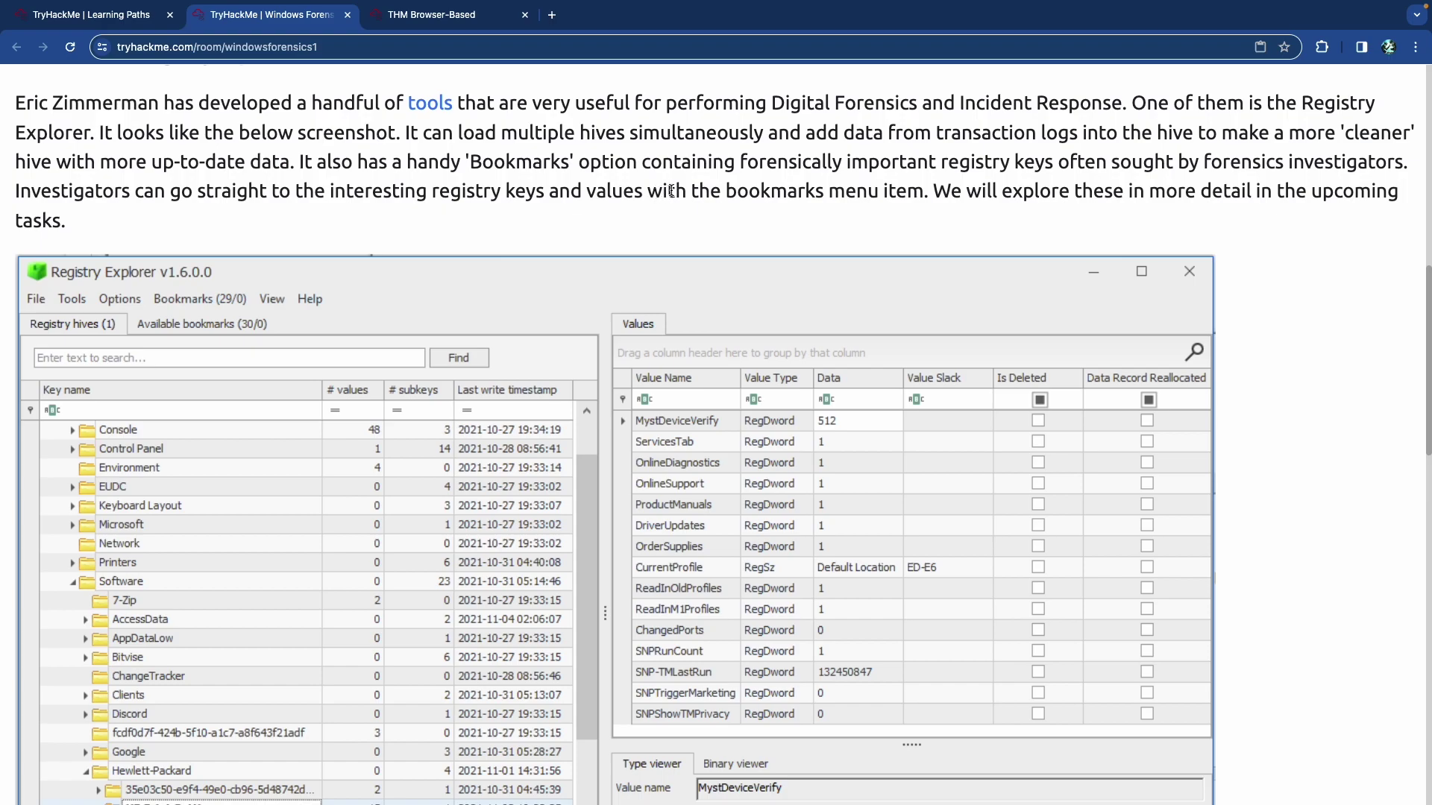
pyautogui.moveTo(887, 135); pyautogui.dragTo(1088, 136)
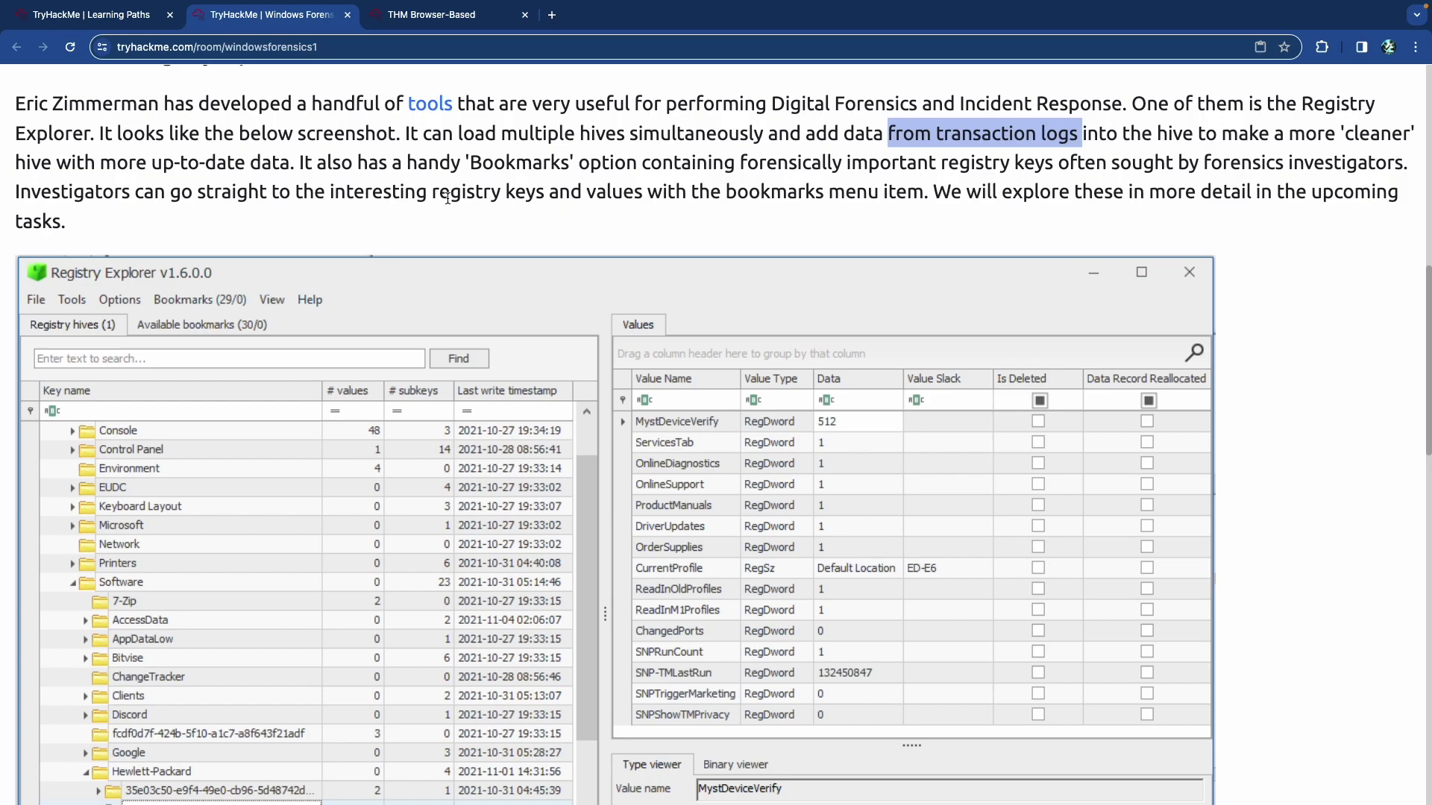
# Read about Registry Explorer's Bookmarks option, highlighting the phrase on forensically important registry keys sought by investigators.
pyautogui.moveTo(739, 163); pyautogui.dragTo(1278, 167)
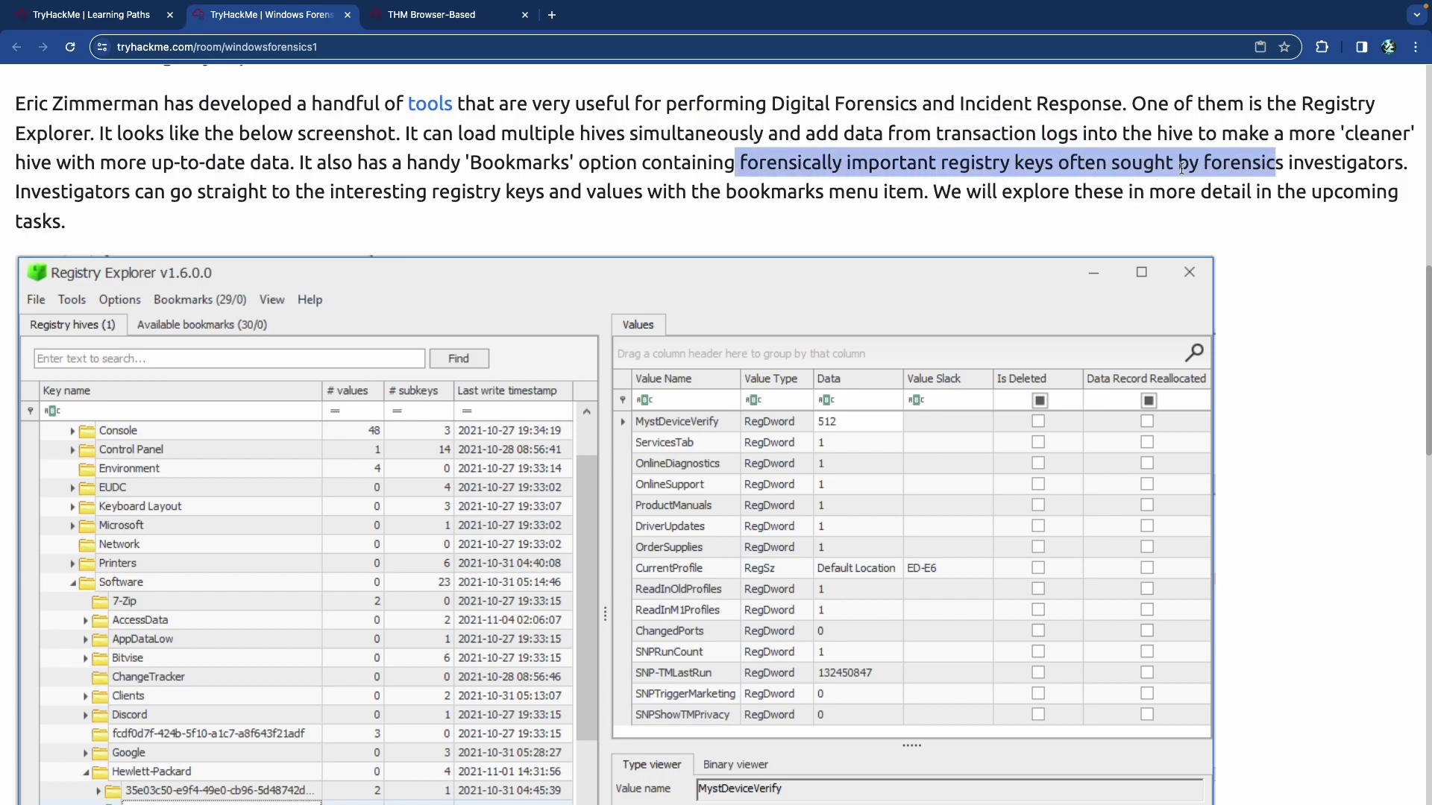
pyautogui.click(1005, 188)
pyautogui.scroll(-1, 938, 186)
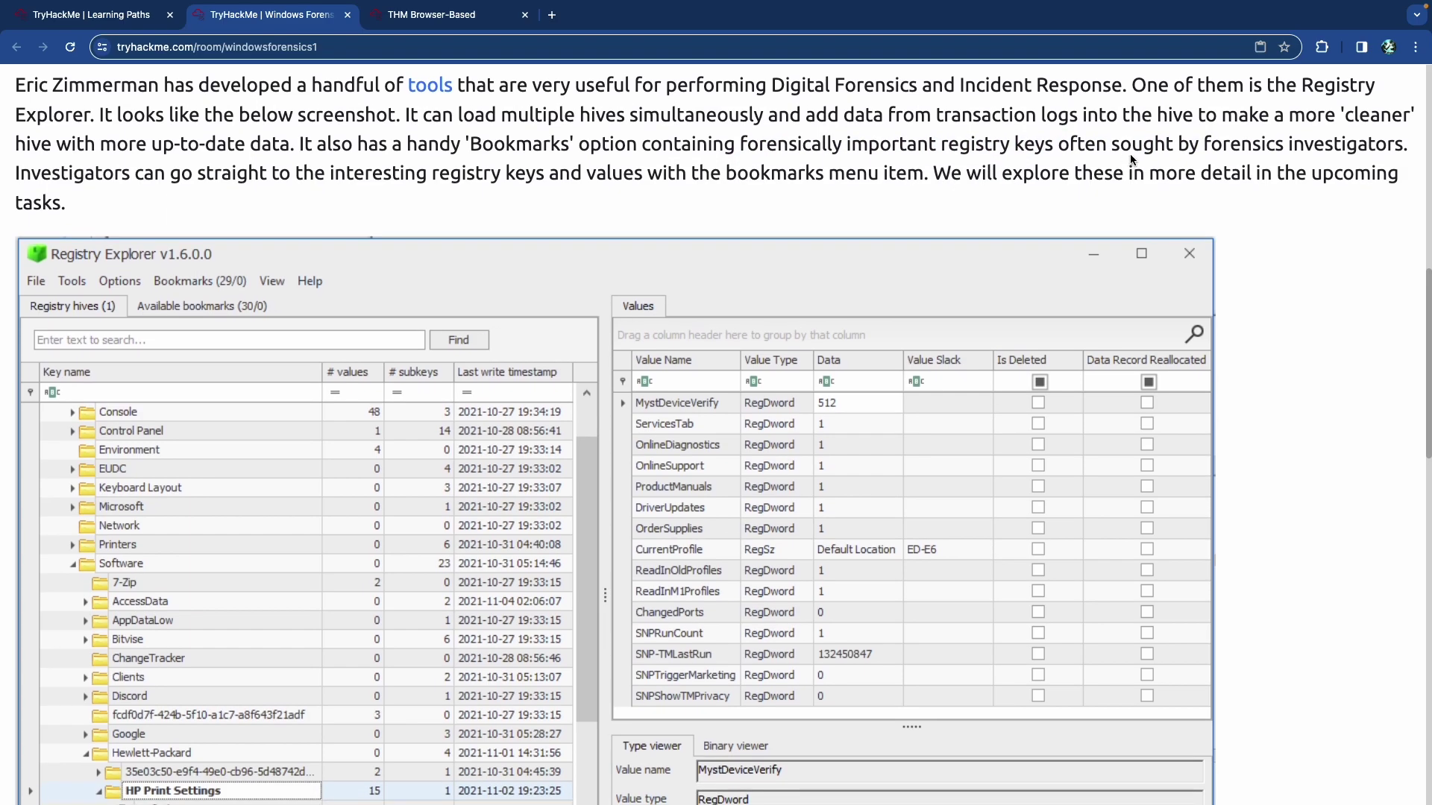
pyautogui.moveTo(1199, 144); pyautogui.dragTo(1343, 146)
pyautogui.click(1344, 147)
pyautogui.scroll(-1, 337, 208)
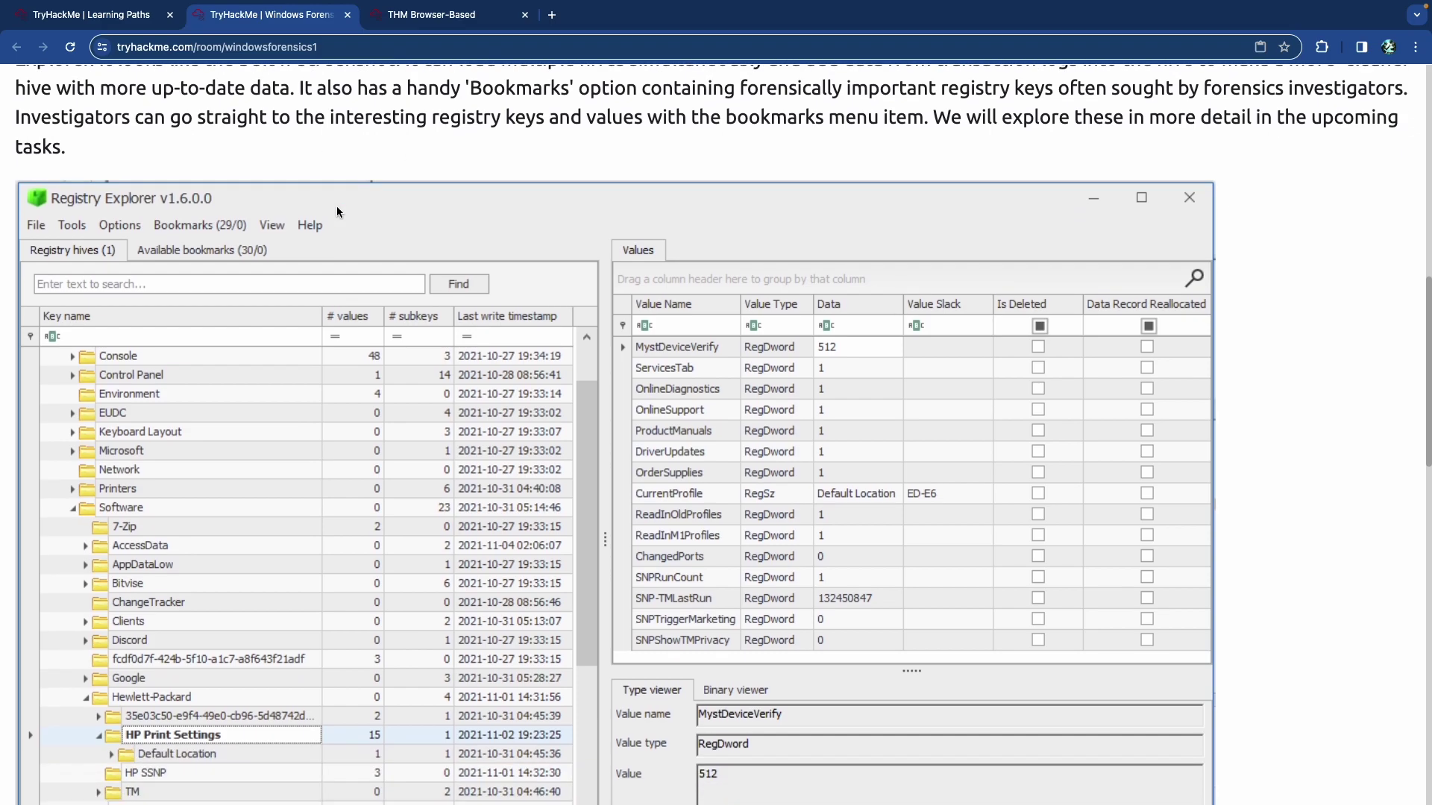
# Compare the Registry Viewer section with the Registry Explorer section and its screenshot.
pyautogui.scroll(8, 331, 213)
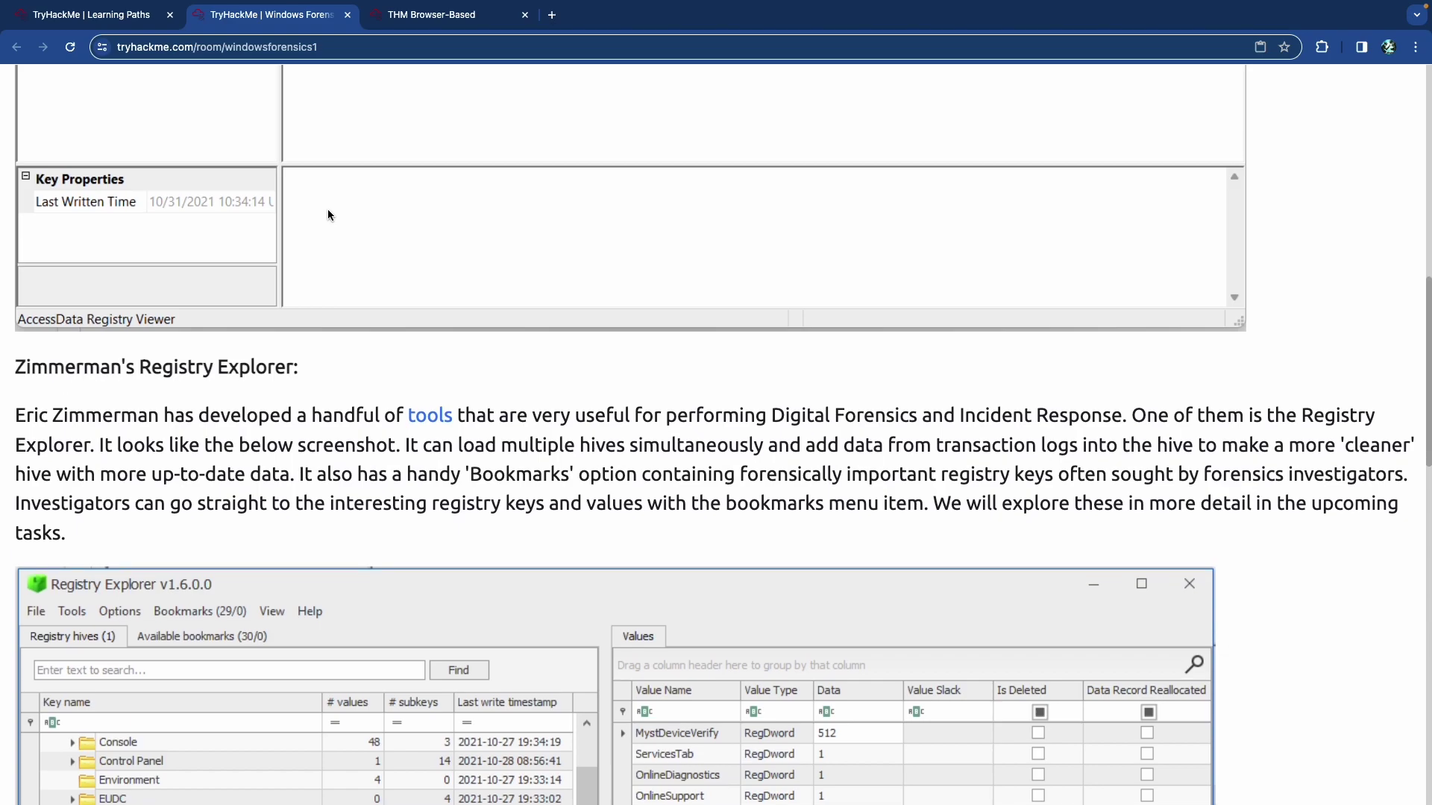
pyautogui.scroll(7, 329, 214)
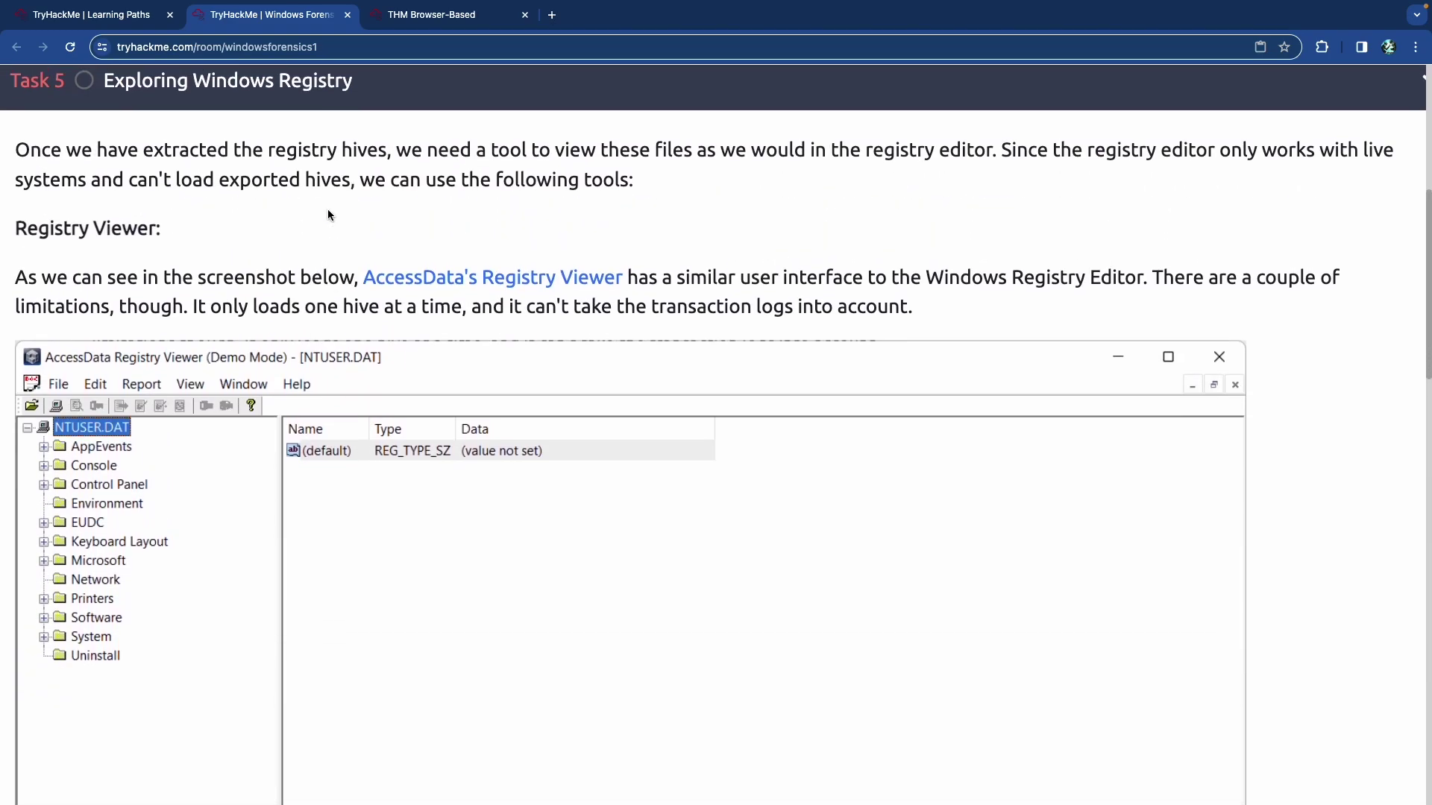
pyautogui.scroll(-7, 328, 215)
pyautogui.scroll(-10, 329, 215)
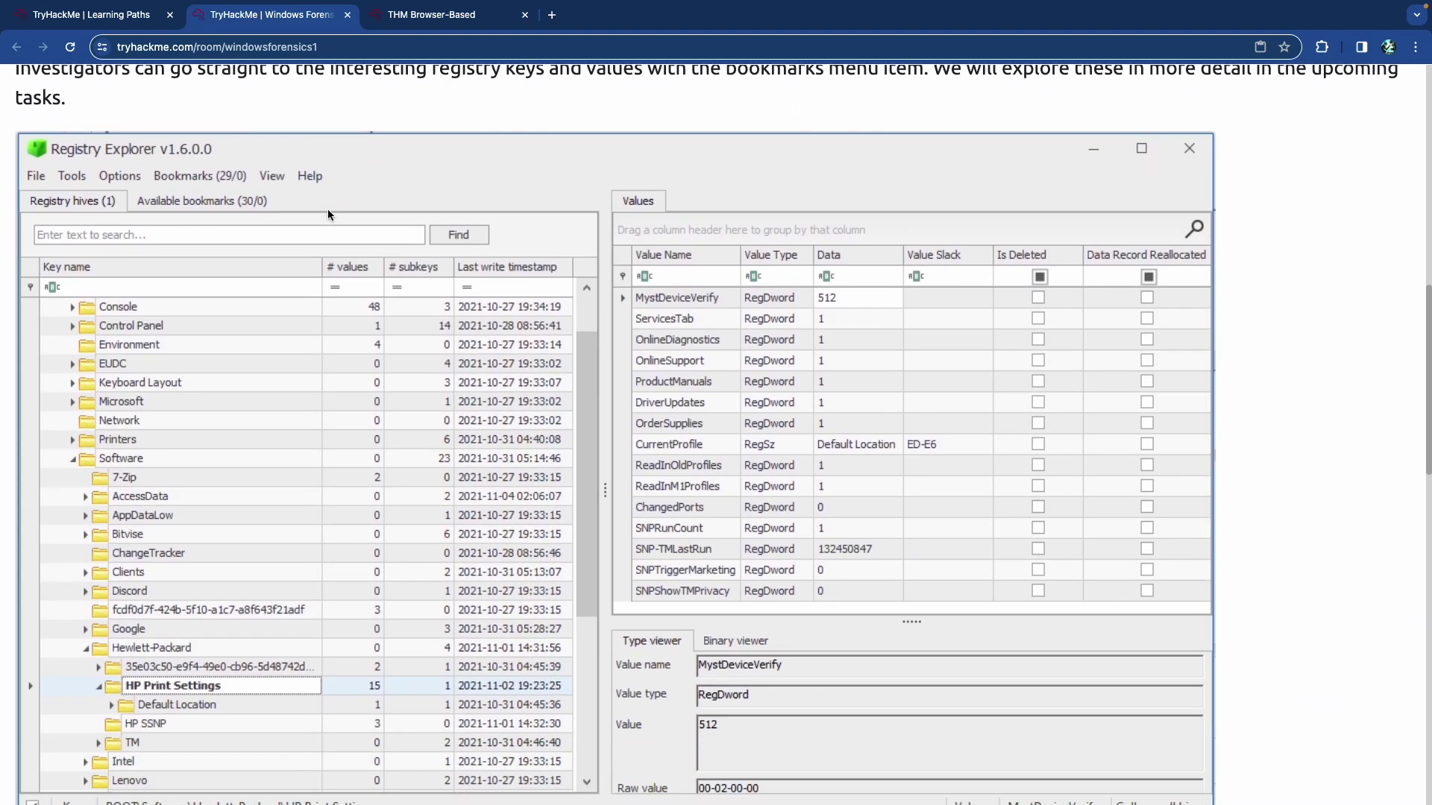
pyautogui.scroll(-3, 328, 214)
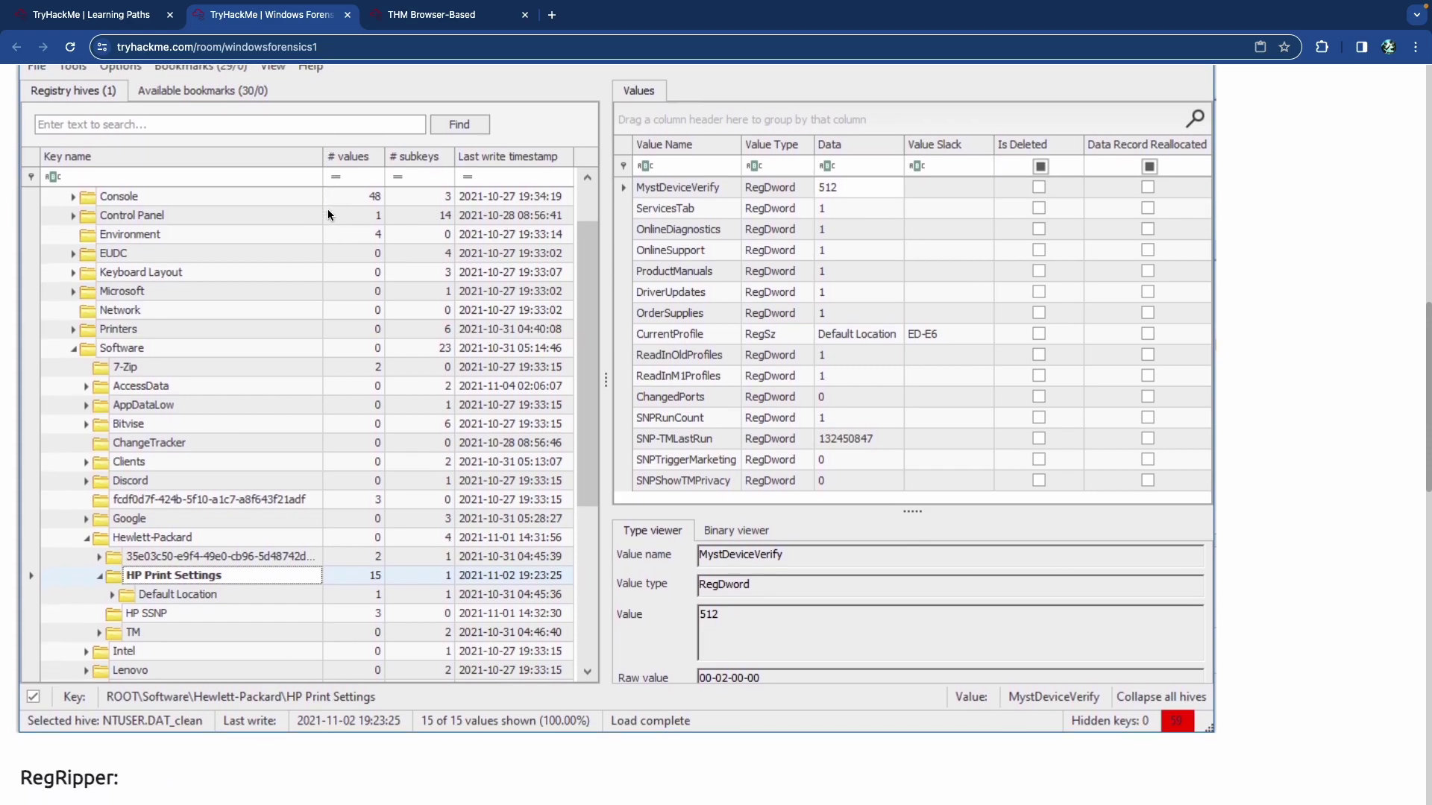
# Read the RegRipper description, highlighting the phrase about its registry hive input, and view its GUI screenshot.
pyautogui.scroll(-8, 329, 214)
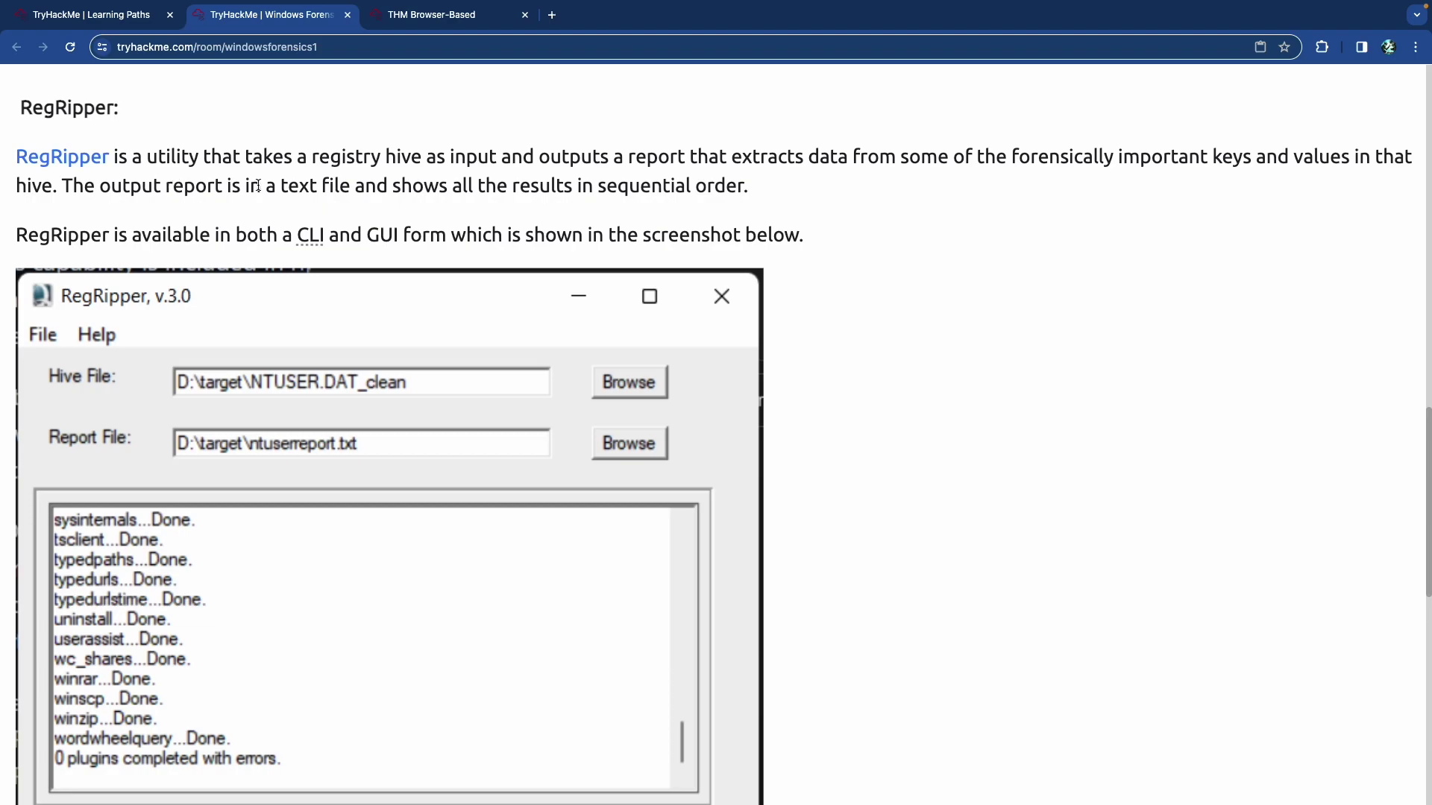
pyautogui.moveTo(245, 158); pyautogui.dragTo(622, 171)
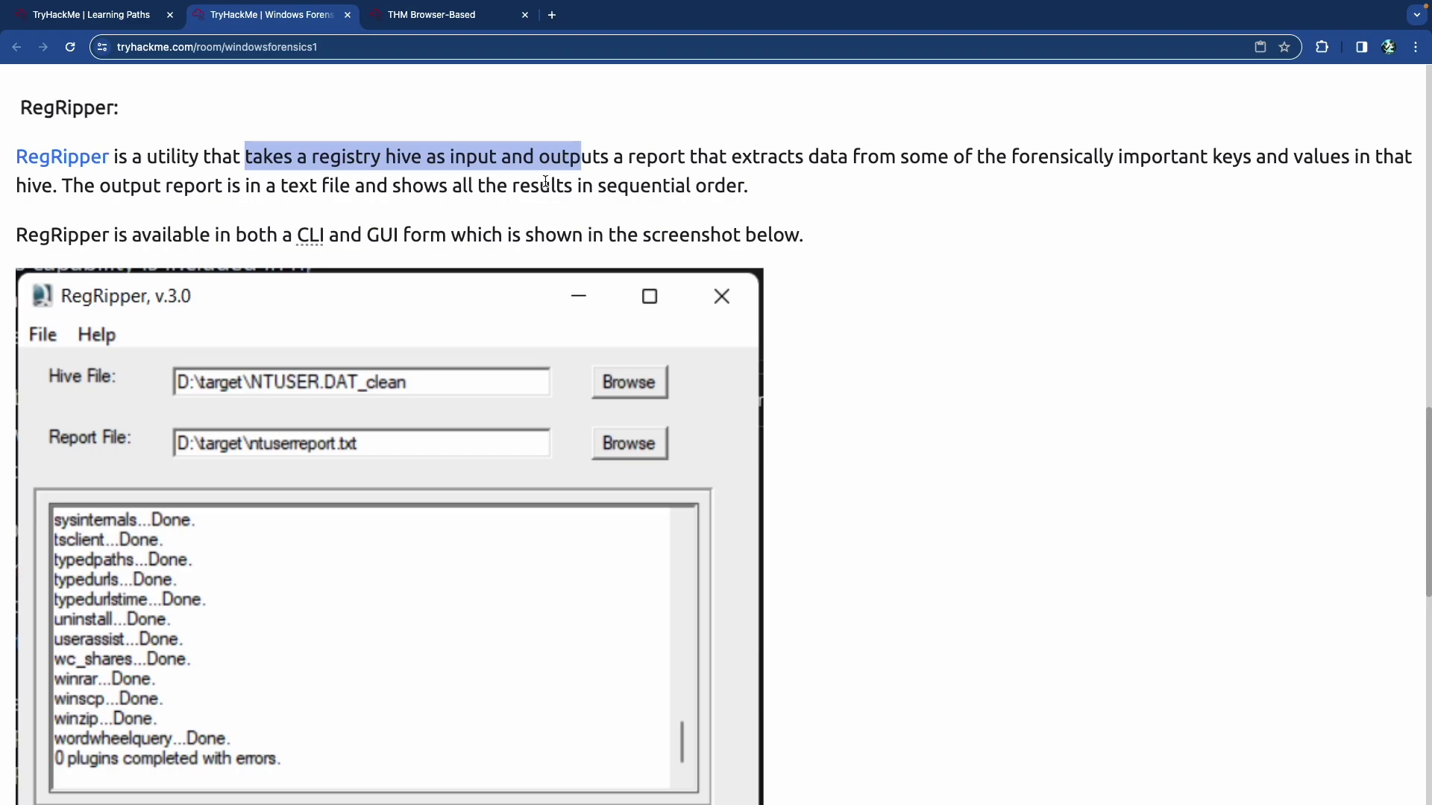
pyautogui.scroll(-2, 522, 183)
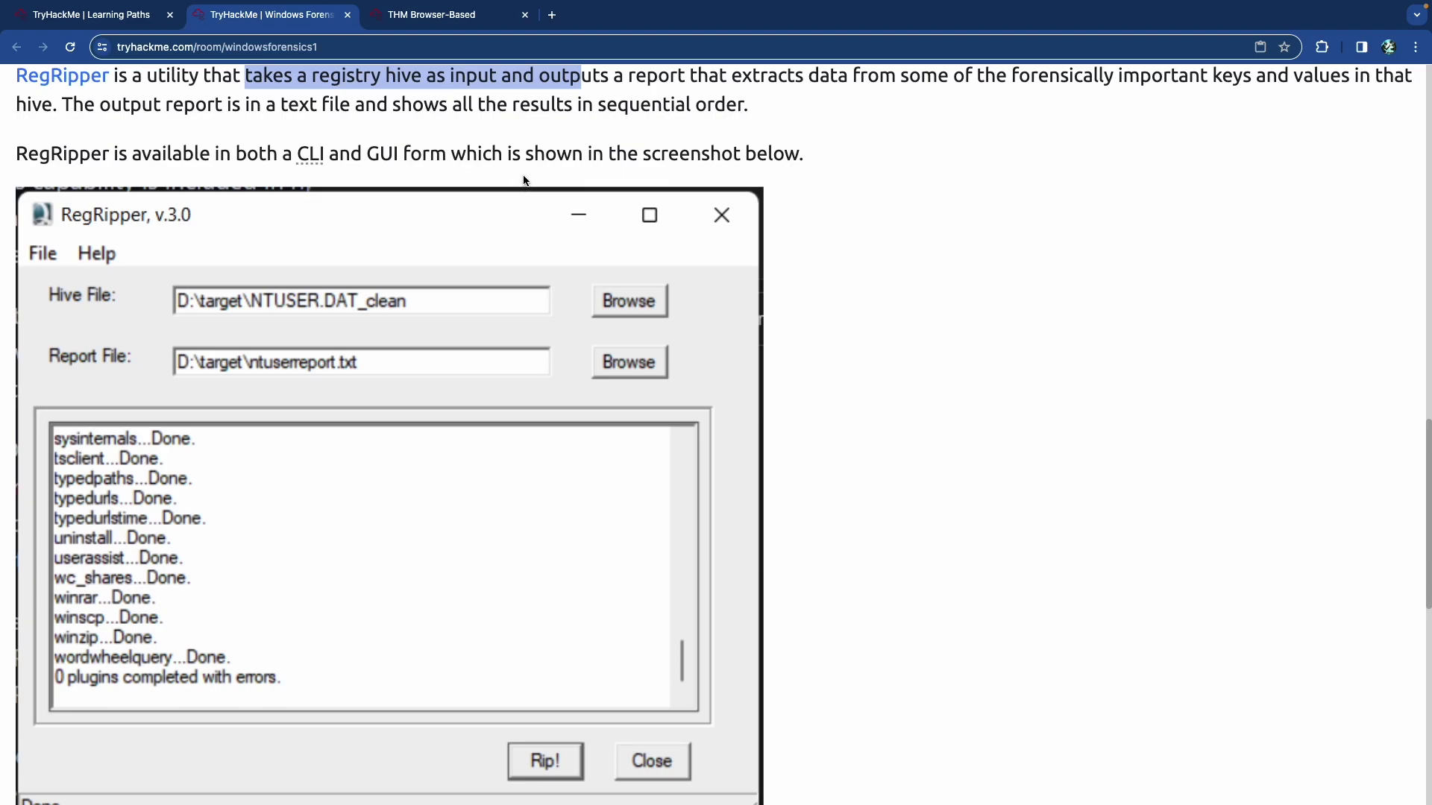
pyautogui.scroll(-2, 525, 182)
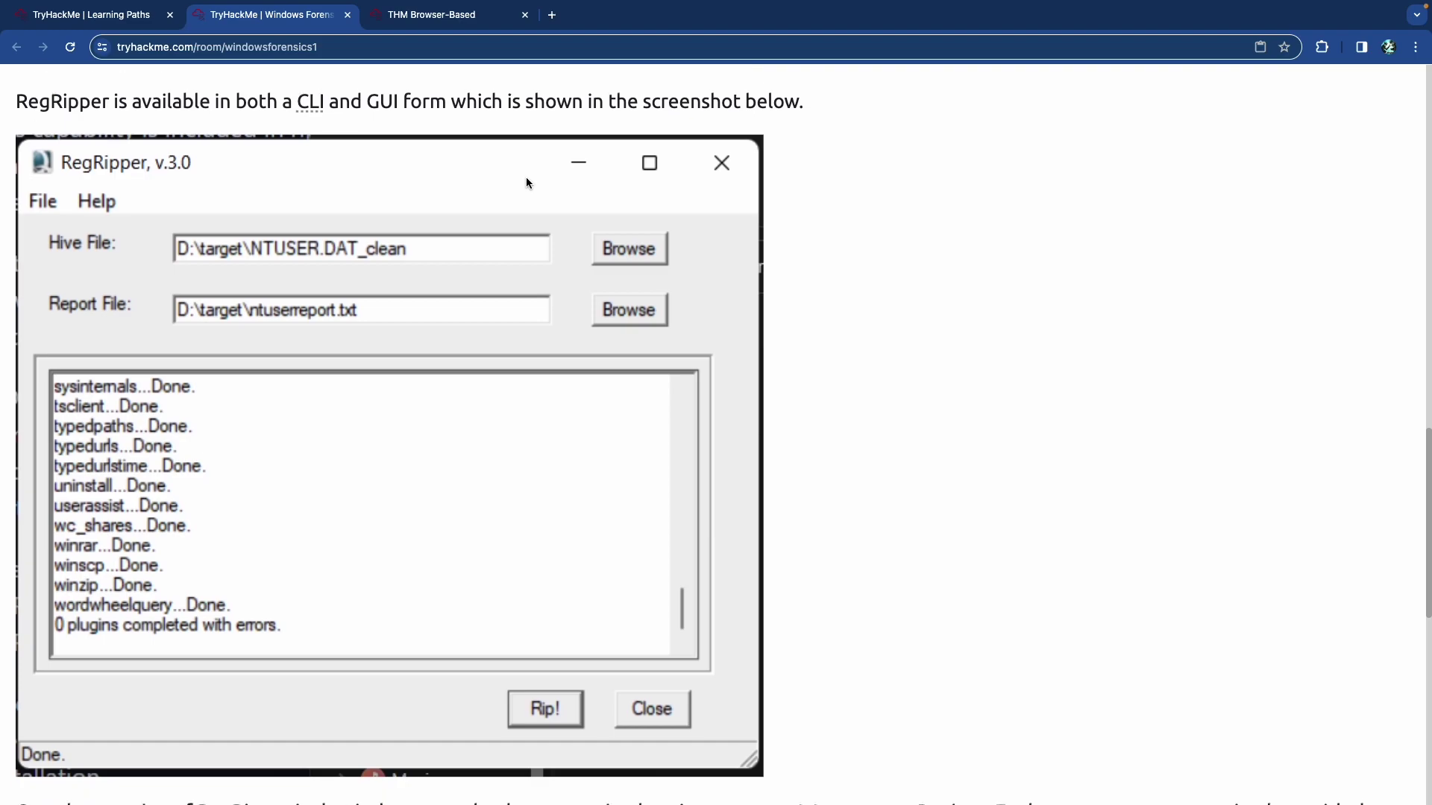
pyautogui.scroll(-5, 526, 183)
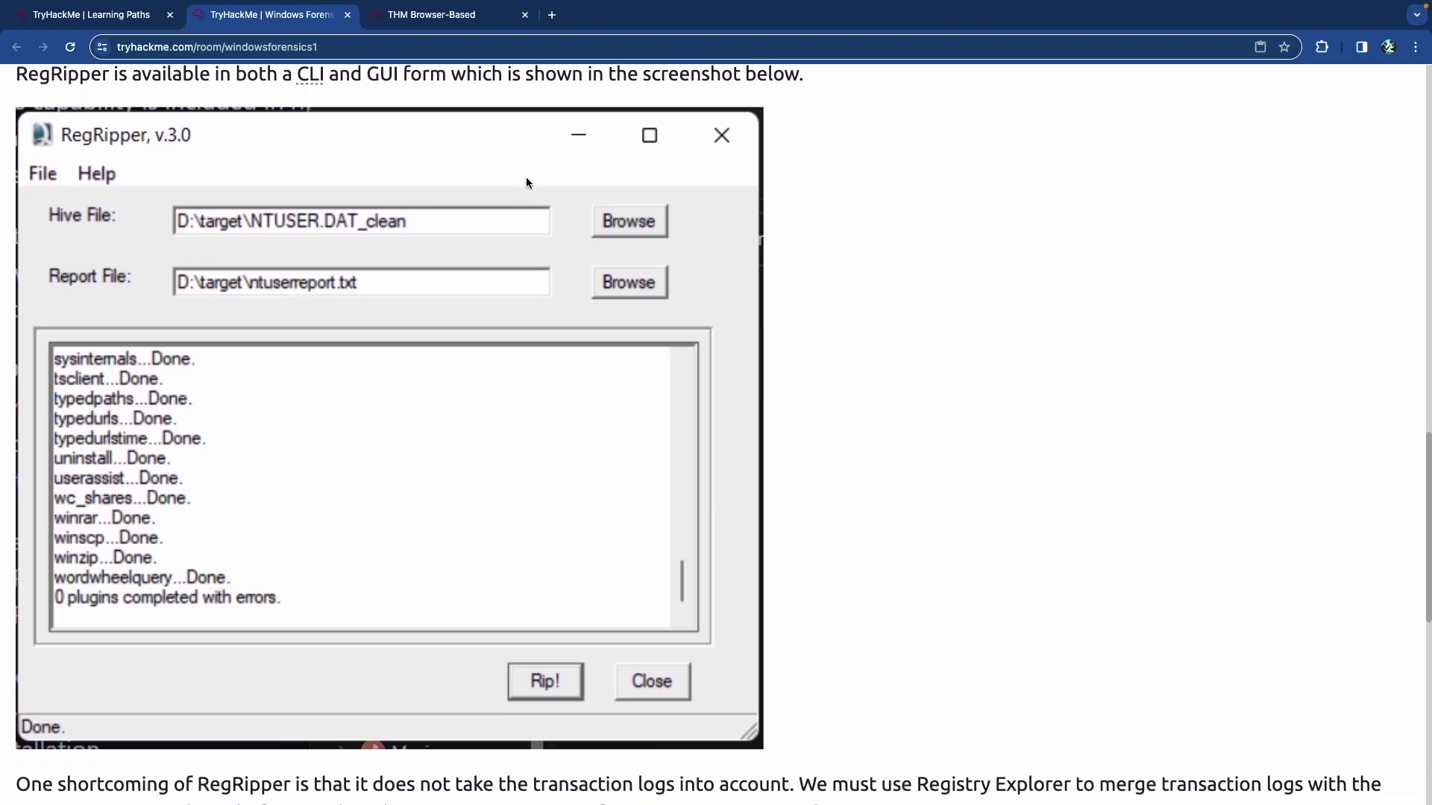
pyautogui.scroll(4, 526, 183)
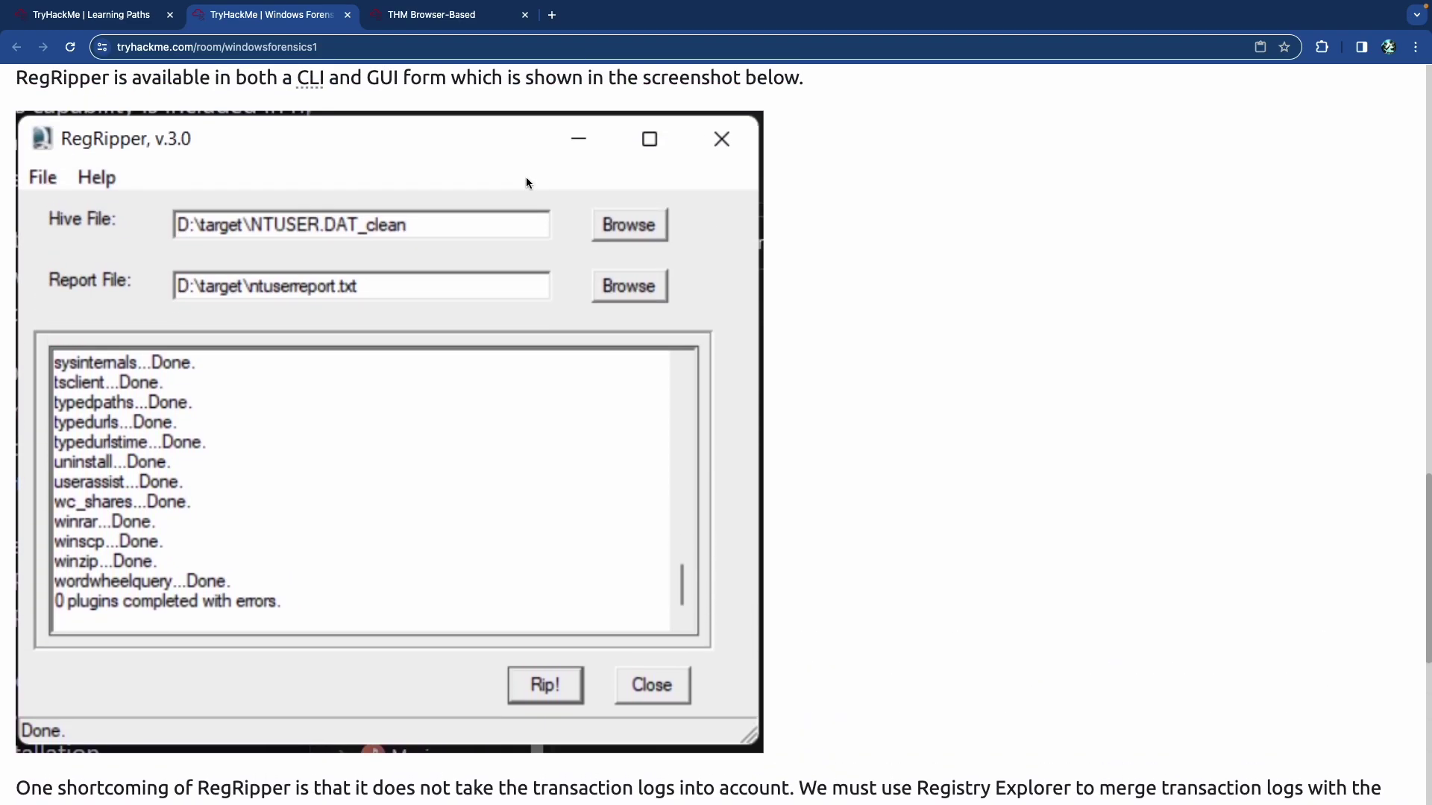
pyautogui.scroll(-5, 499, 174)
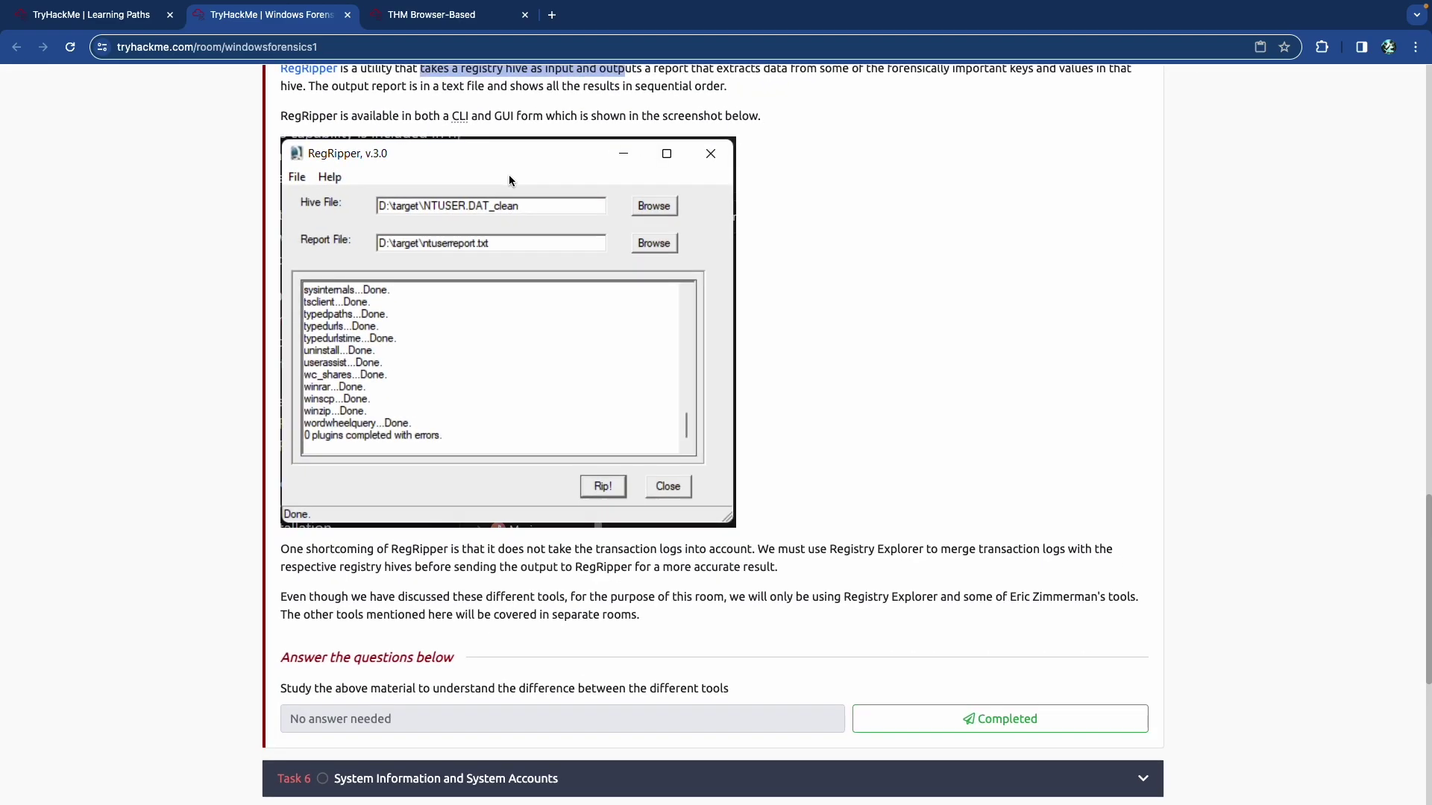
# Read about RegRipper's transaction log shortcoming, highlighting the phrase on transaction logs and the mention of Registry Explorer.
pyautogui.scroll(-3, 508, 174)
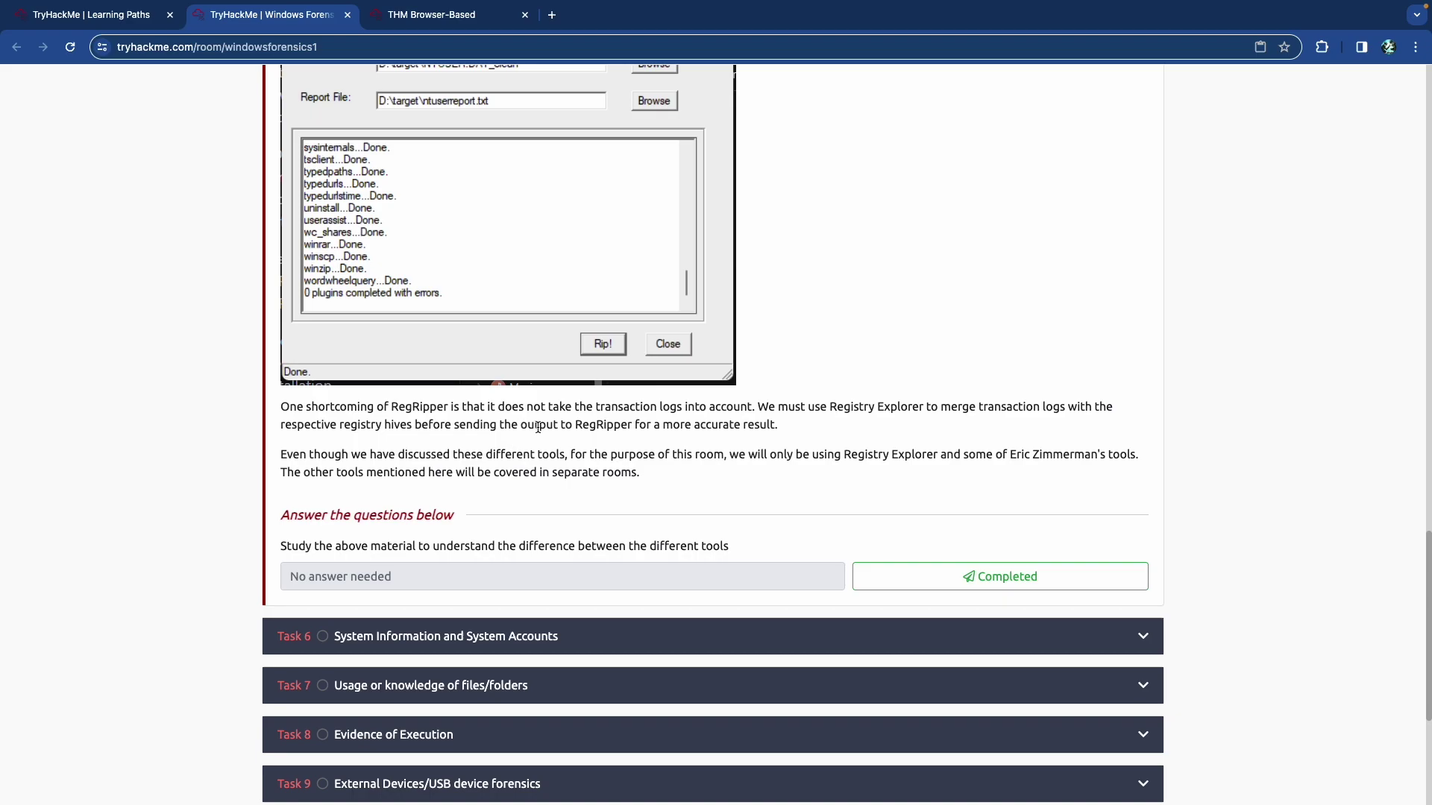
pyautogui.scroll(5, 538, 427)
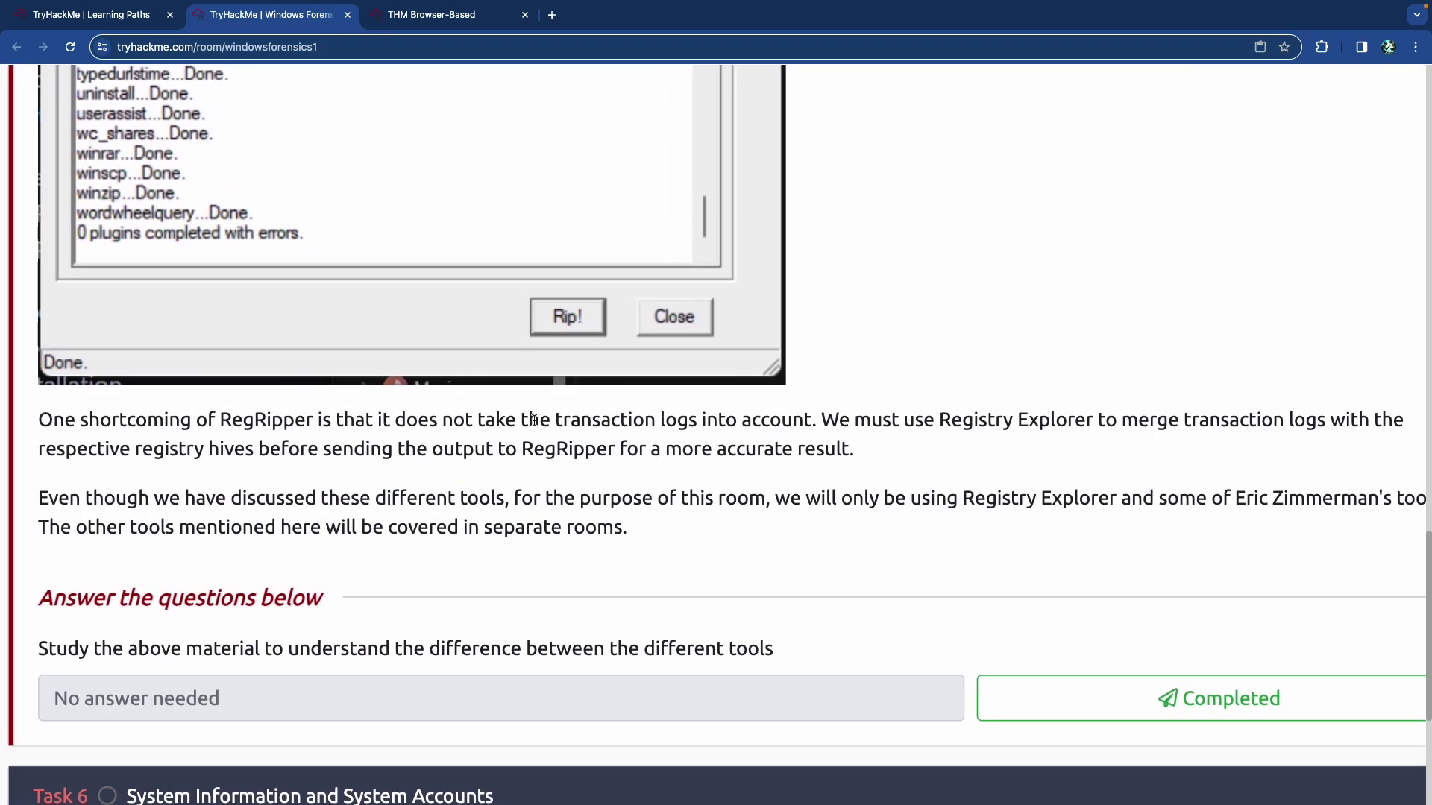
pyautogui.moveTo(579, 420); pyautogui.dragTo(838, 422)
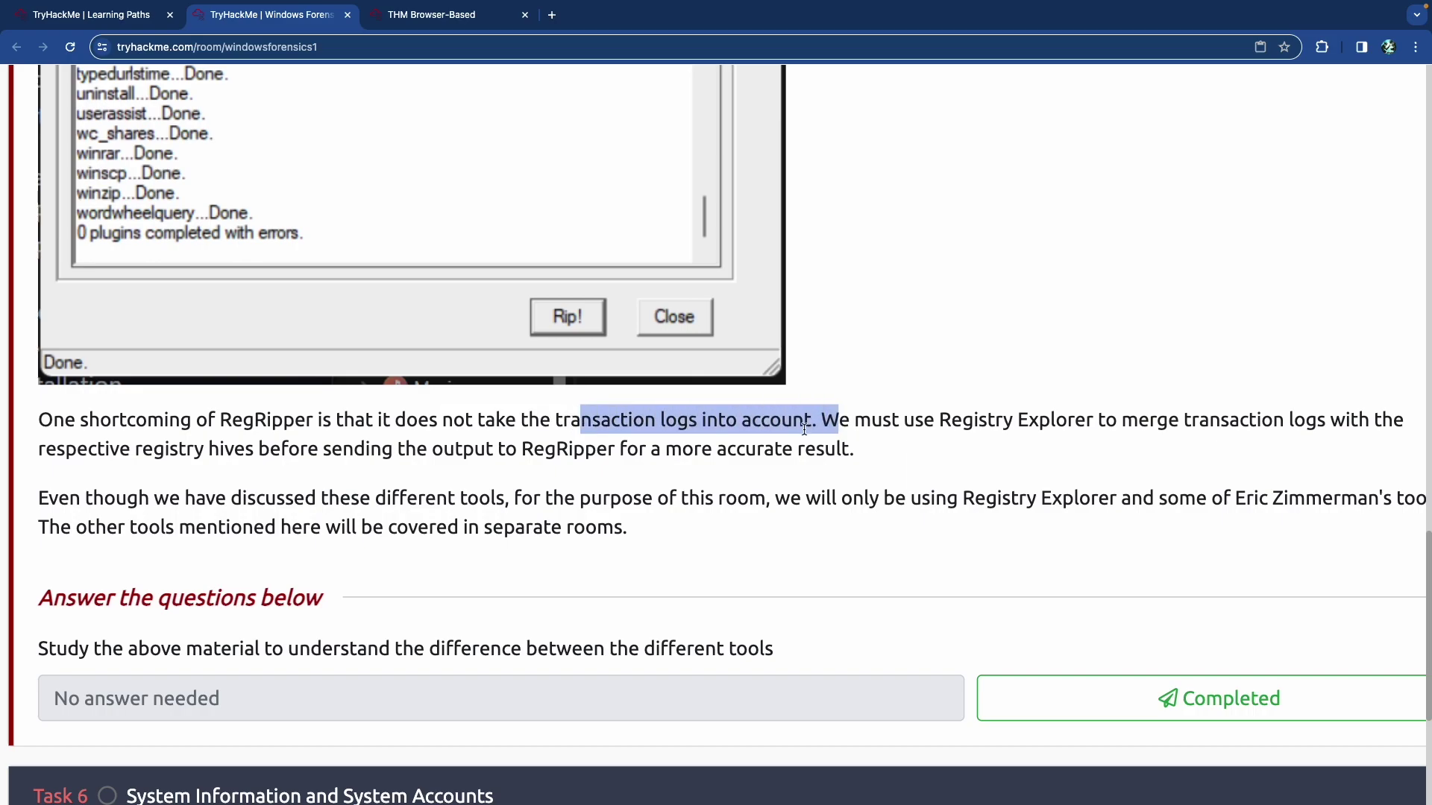
pyautogui.moveTo(940, 420); pyautogui.dragTo(1102, 423)
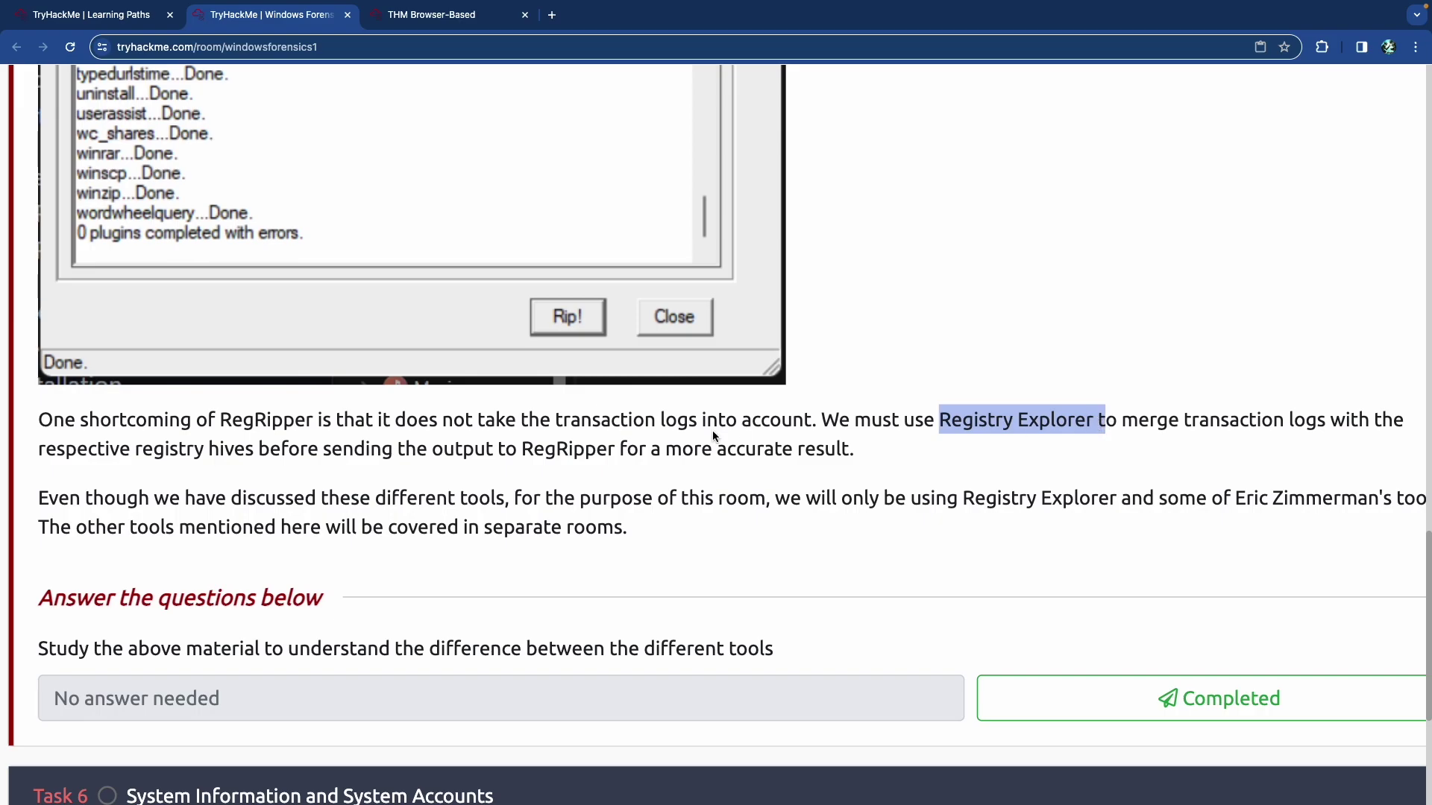
pyautogui.scroll(-2, 712, 431)
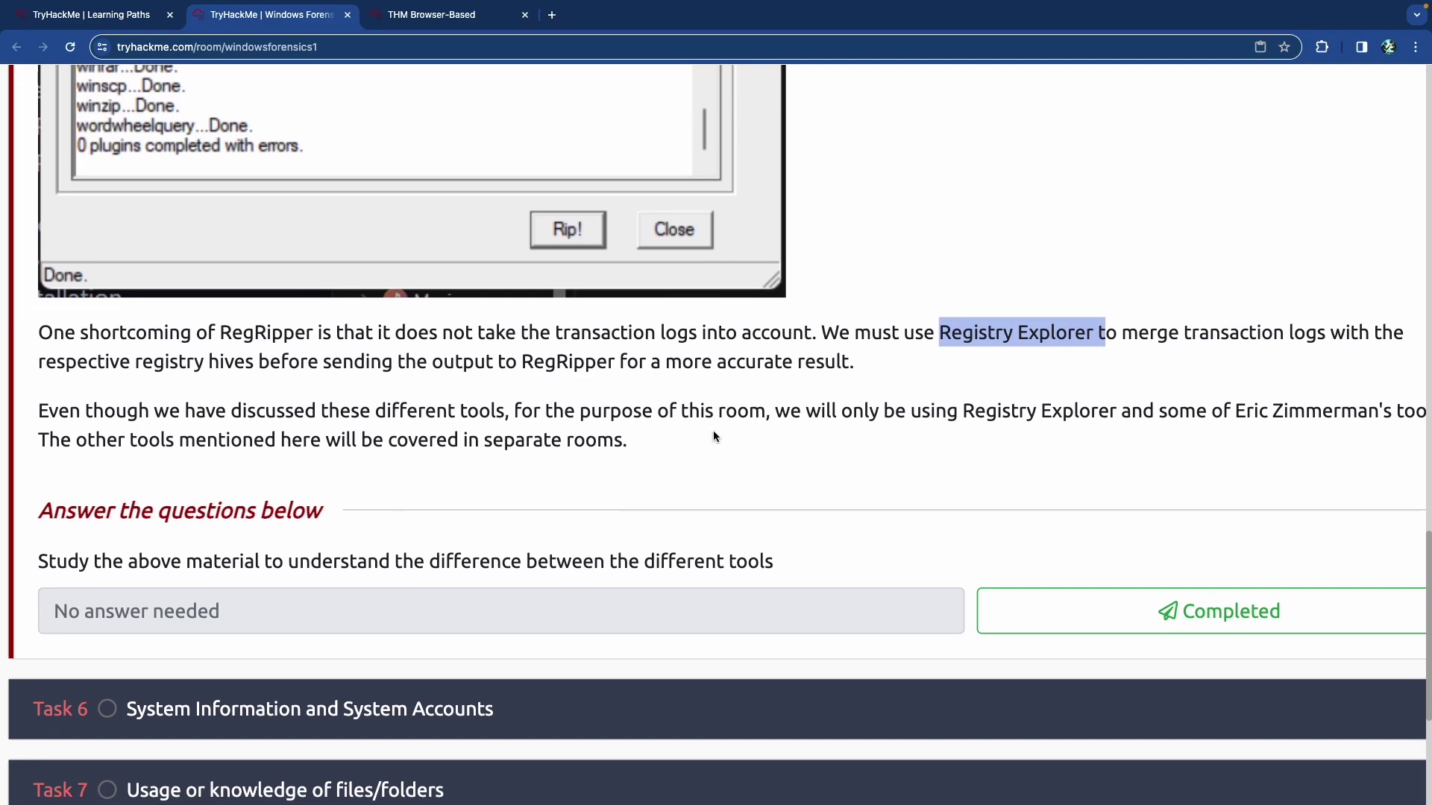
# Highlight the paragraph on RegRipper's shortcoming and mark the Task 5 question on differences between the tools as completed.
pyautogui.scroll(-1, 629, 432)
pyautogui.scroll(-1, 629, 437)
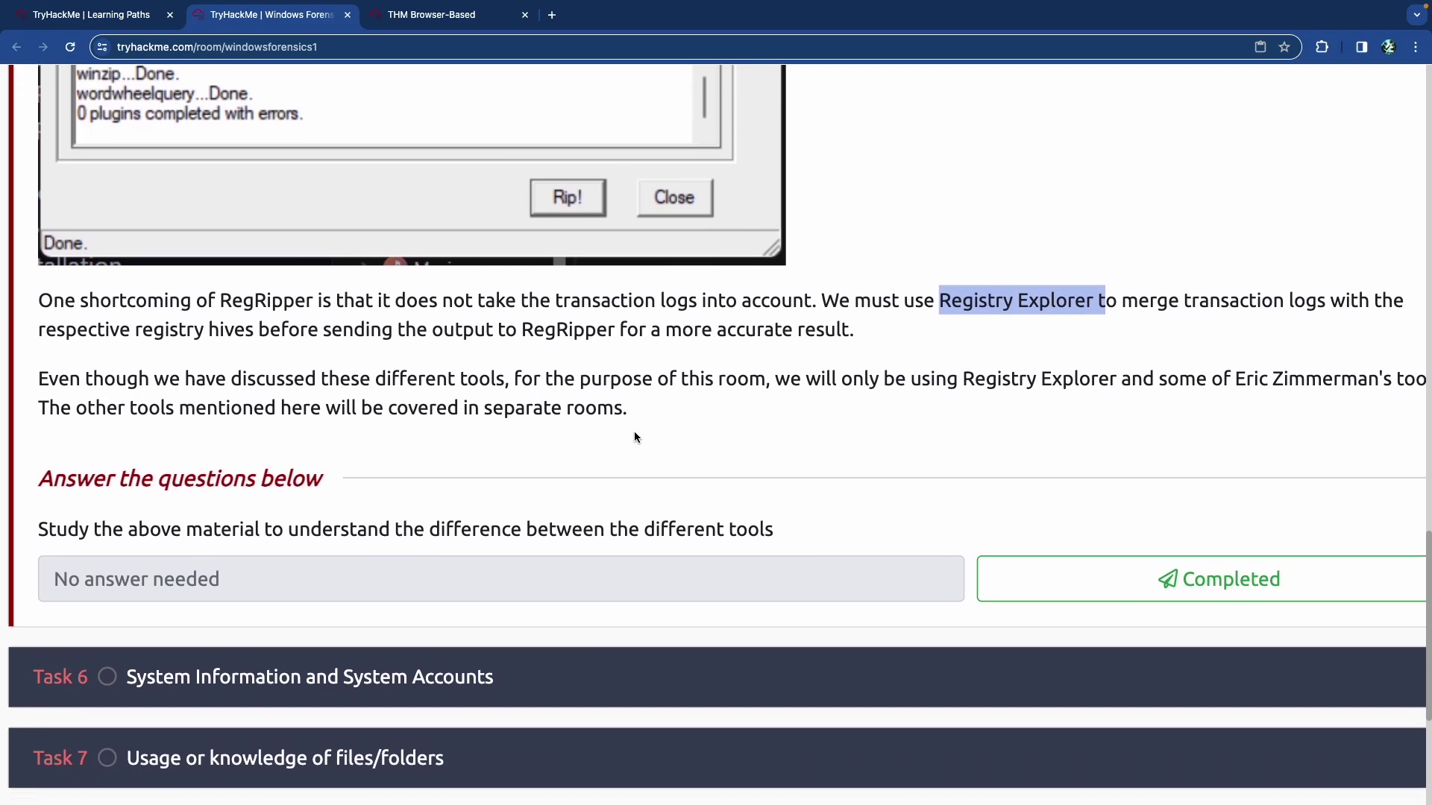
pyautogui.tripleClick(1032, 311)
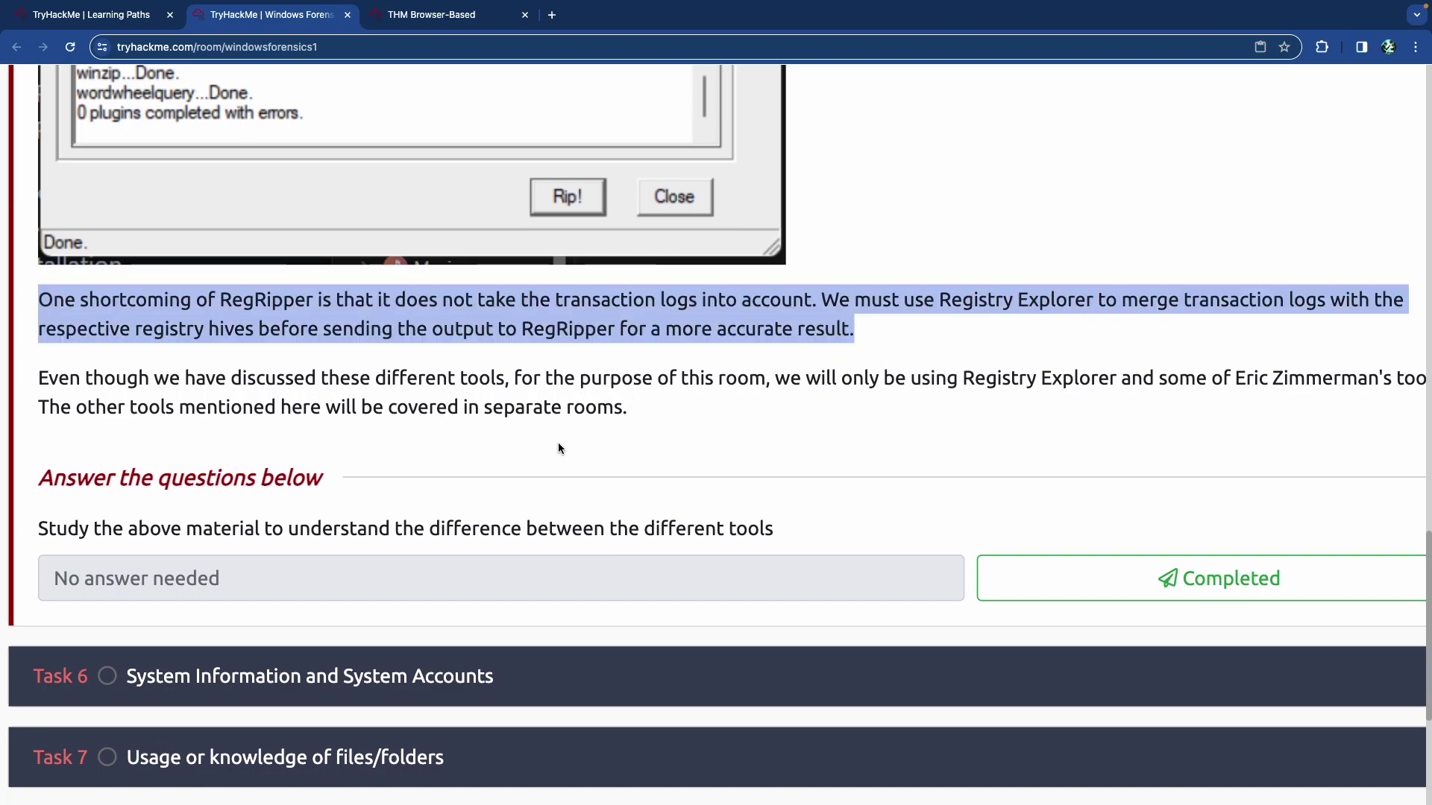
pyautogui.click(1052, 567)
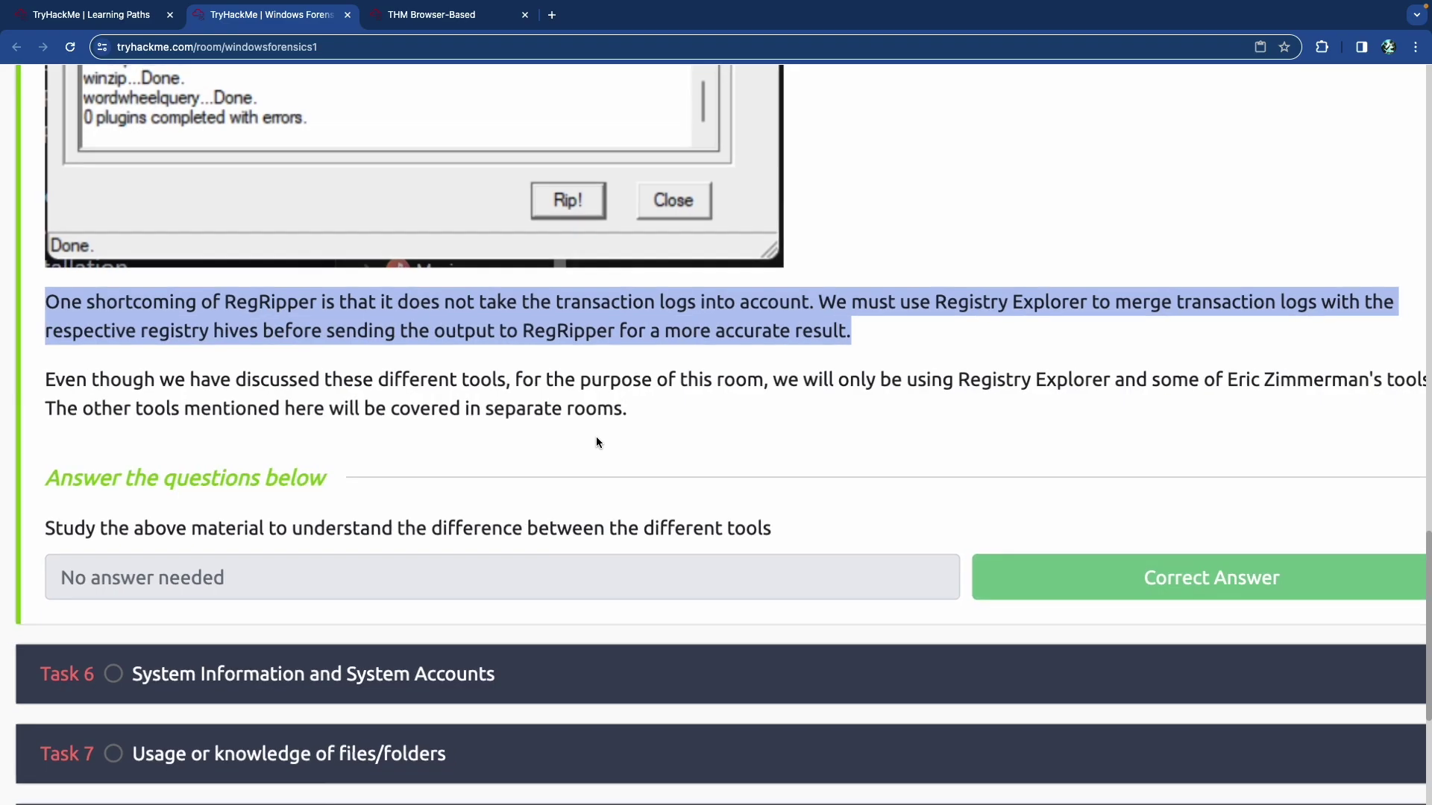
# Collapse Task 5 and expand Task 6, System Information and System Accounts.
pyautogui.press('super+minus')
pyautogui.press('super+minus')
pyautogui.scroll(20, 622, 445)
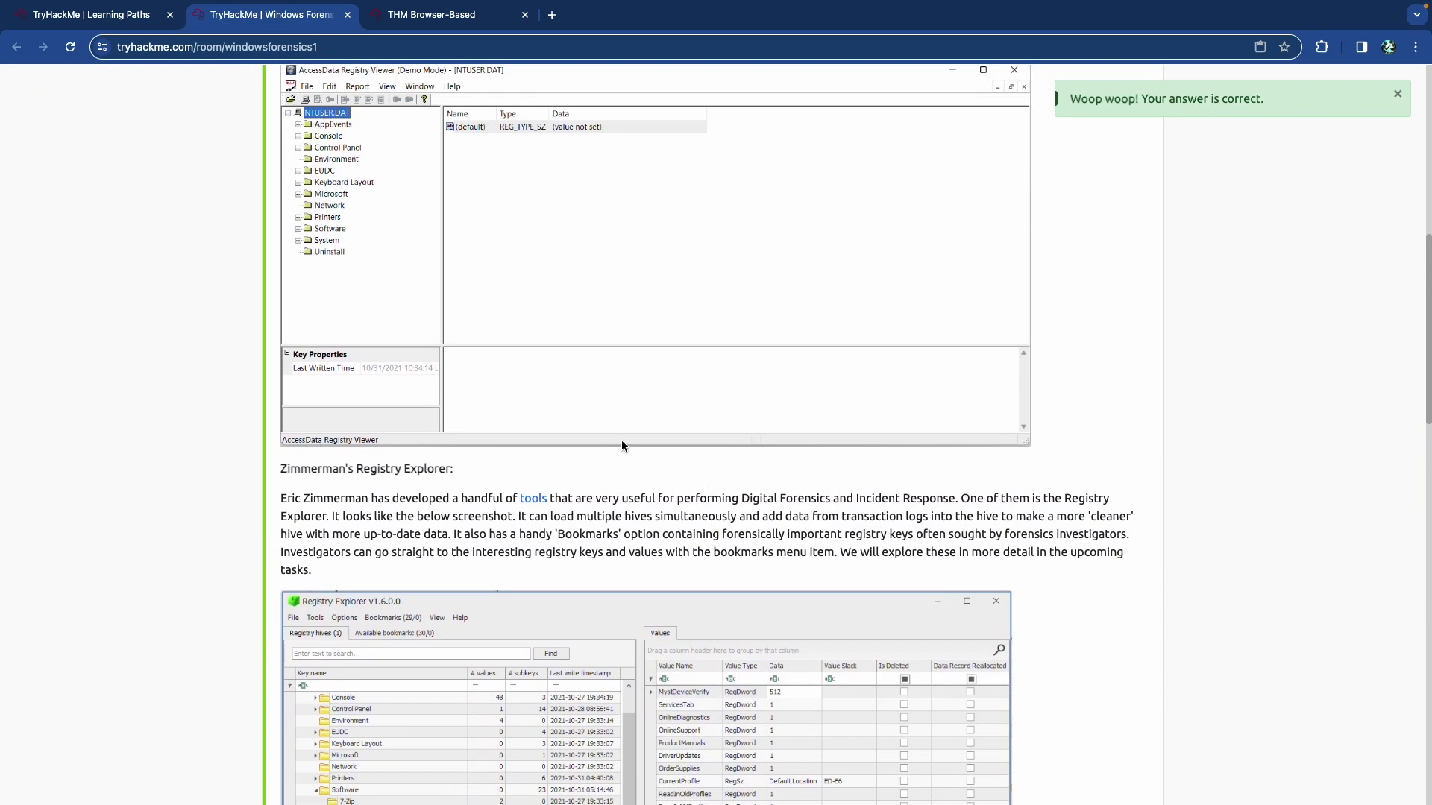
pyautogui.scroll(-3, 624, 447)
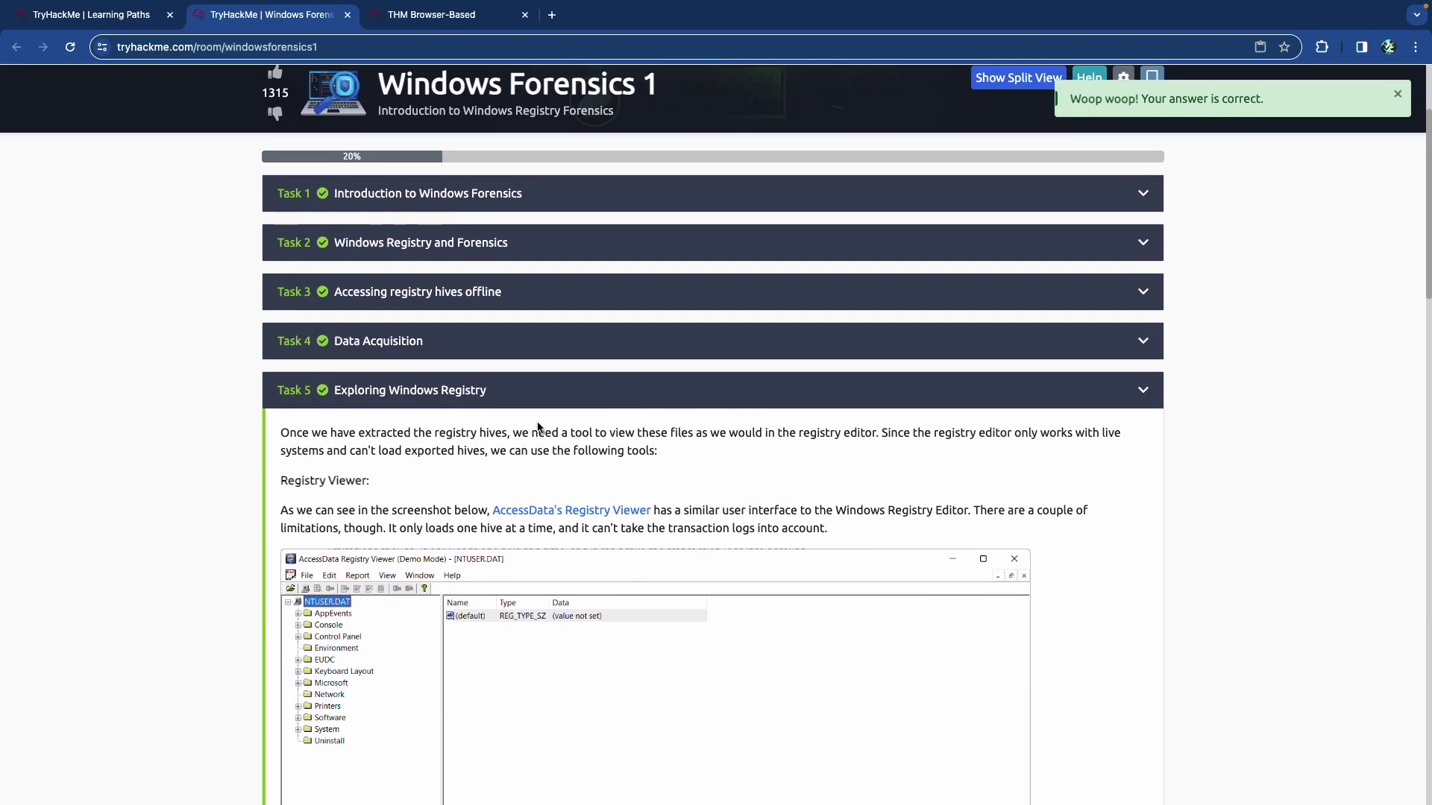
pyautogui.click(504, 327)
pyautogui.scroll(-1, 502, 336)
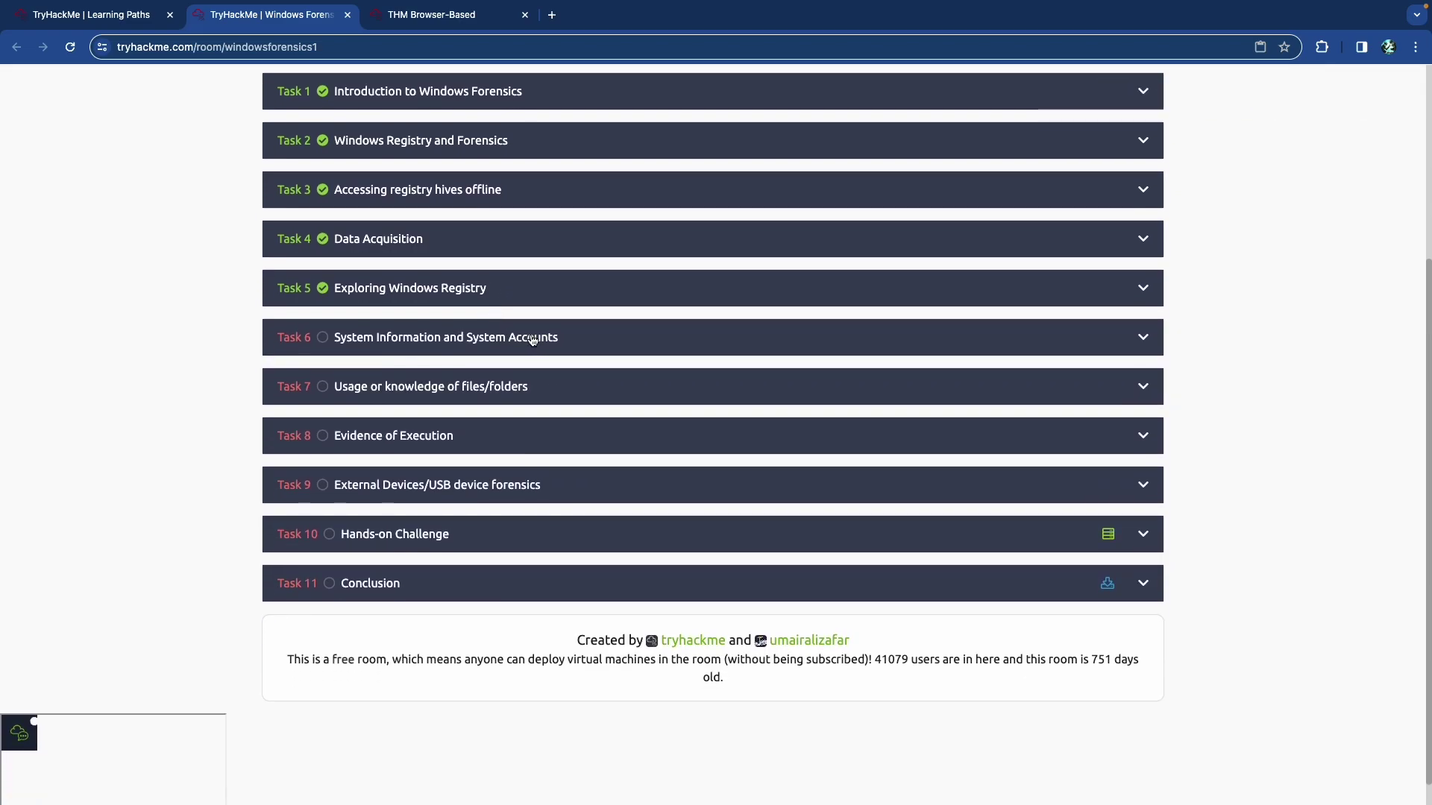
pyautogui.click(575, 341)
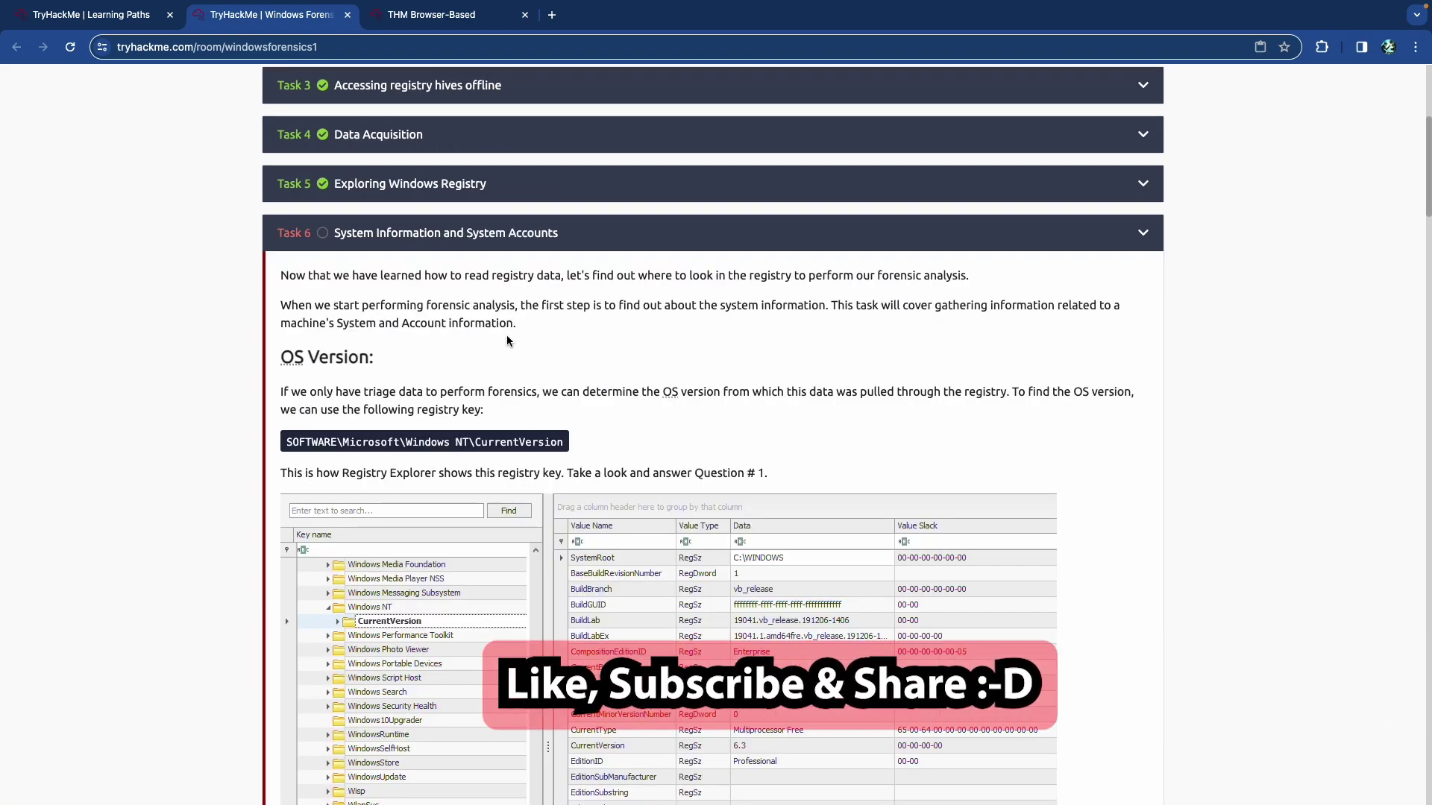
# Read the Task 6 introduction and OS Version text, highlighting the phrases on triage data and determining the OS version.
pyautogui.scroll(5, 520, 320)
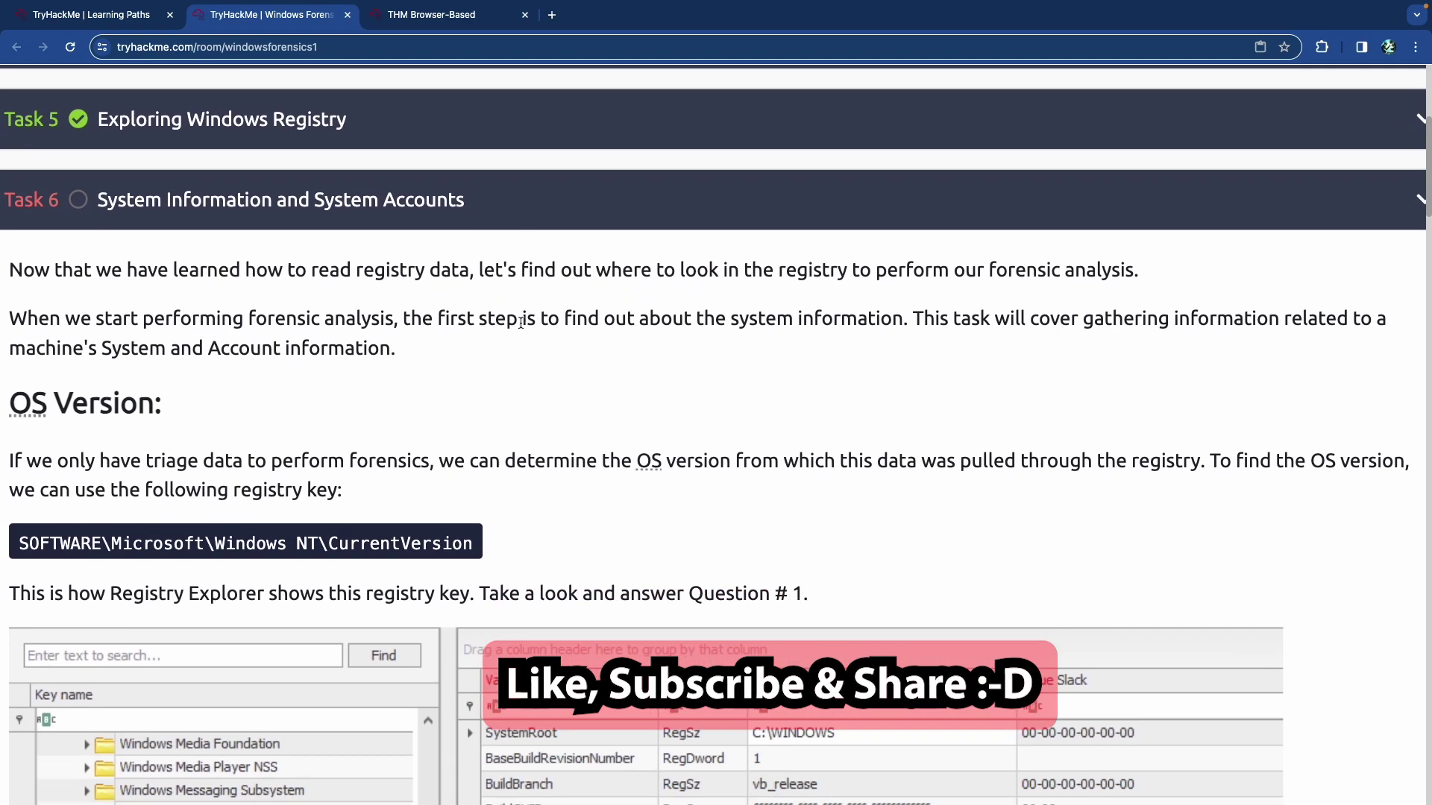
pyautogui.hscroll(-2, 520, 322)
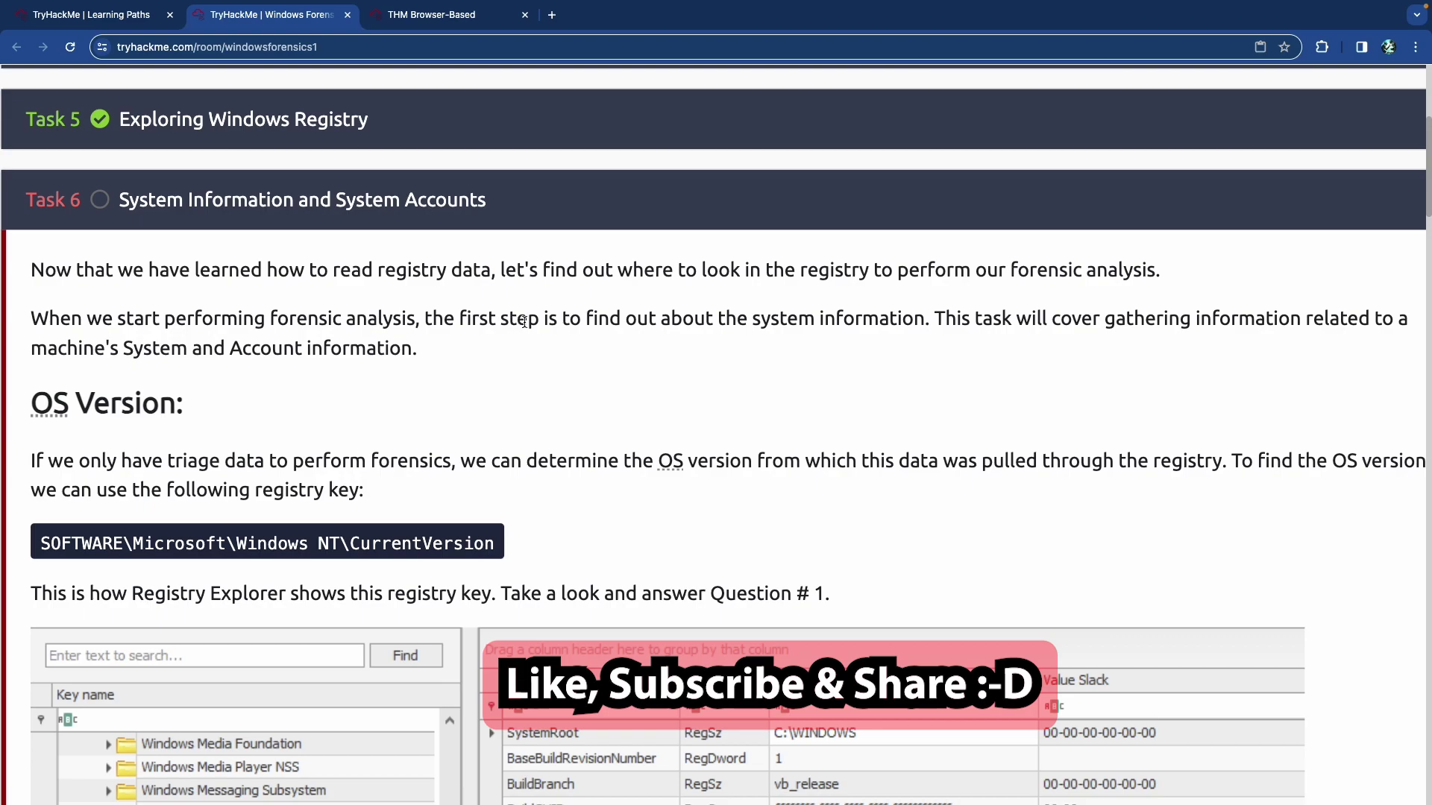
pyautogui.scroll(-3, 525, 322)
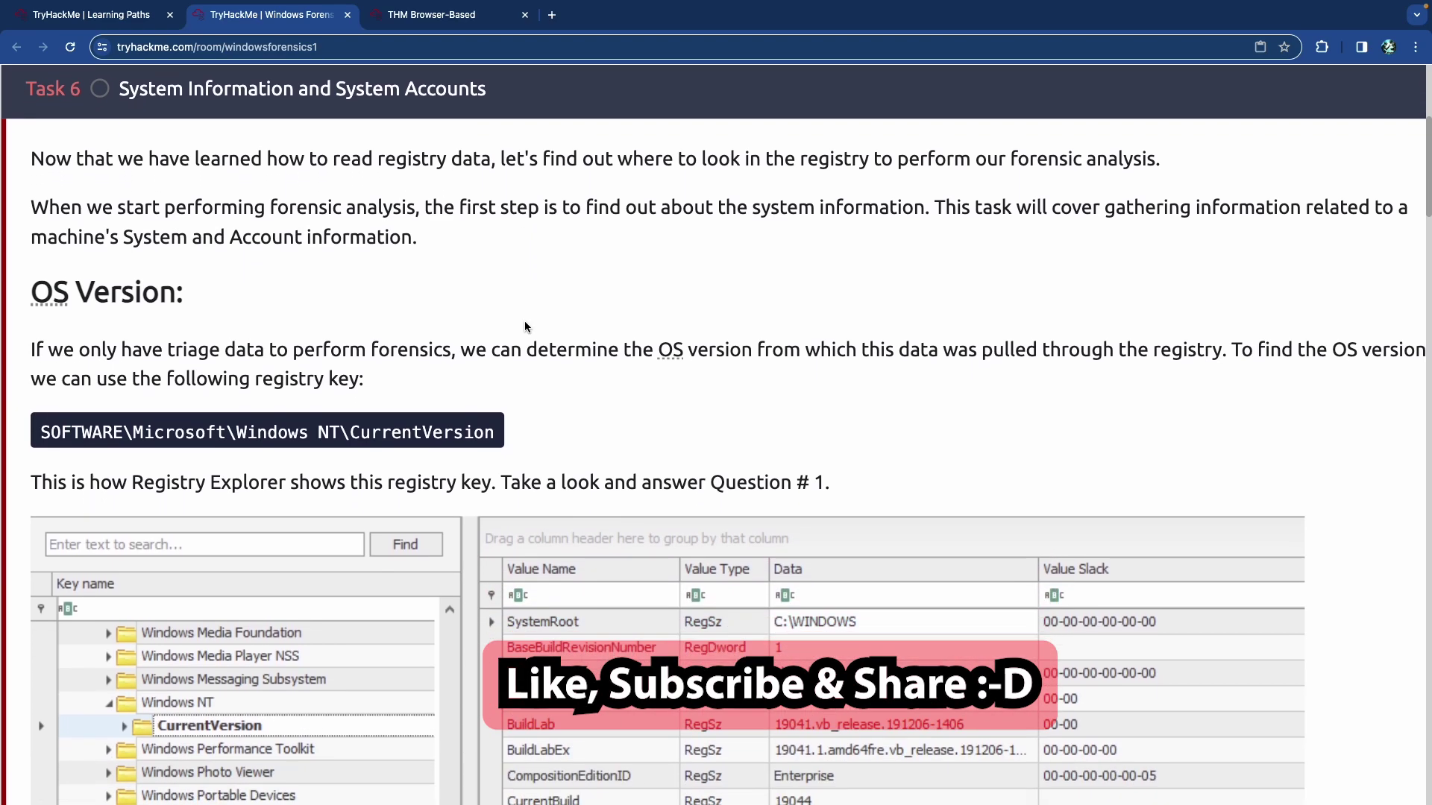
pyautogui.scroll(-3, 525, 322)
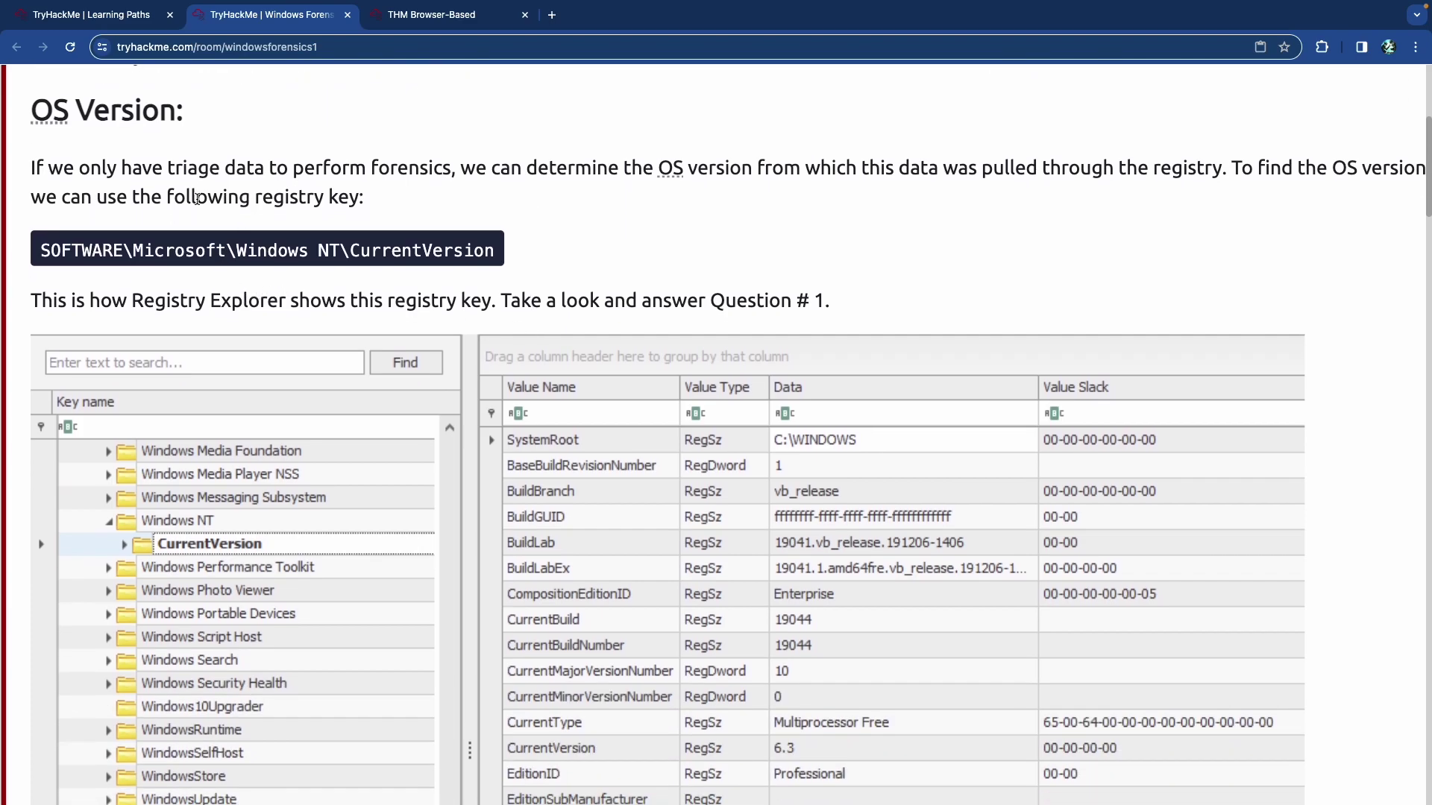
pyautogui.moveTo(197, 170); pyautogui.dragTo(395, 173)
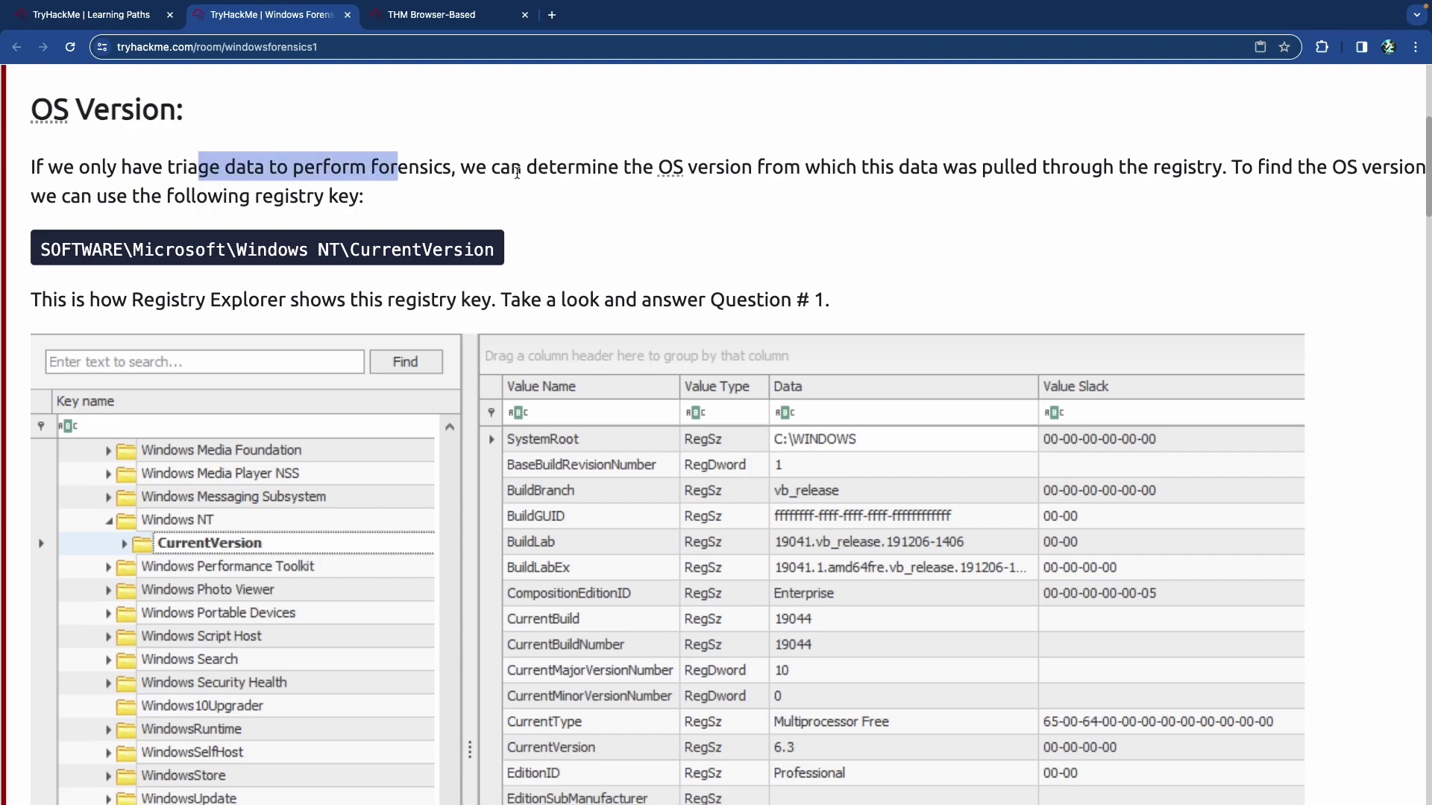
pyautogui.moveTo(523, 171); pyautogui.dragTo(877, 189)
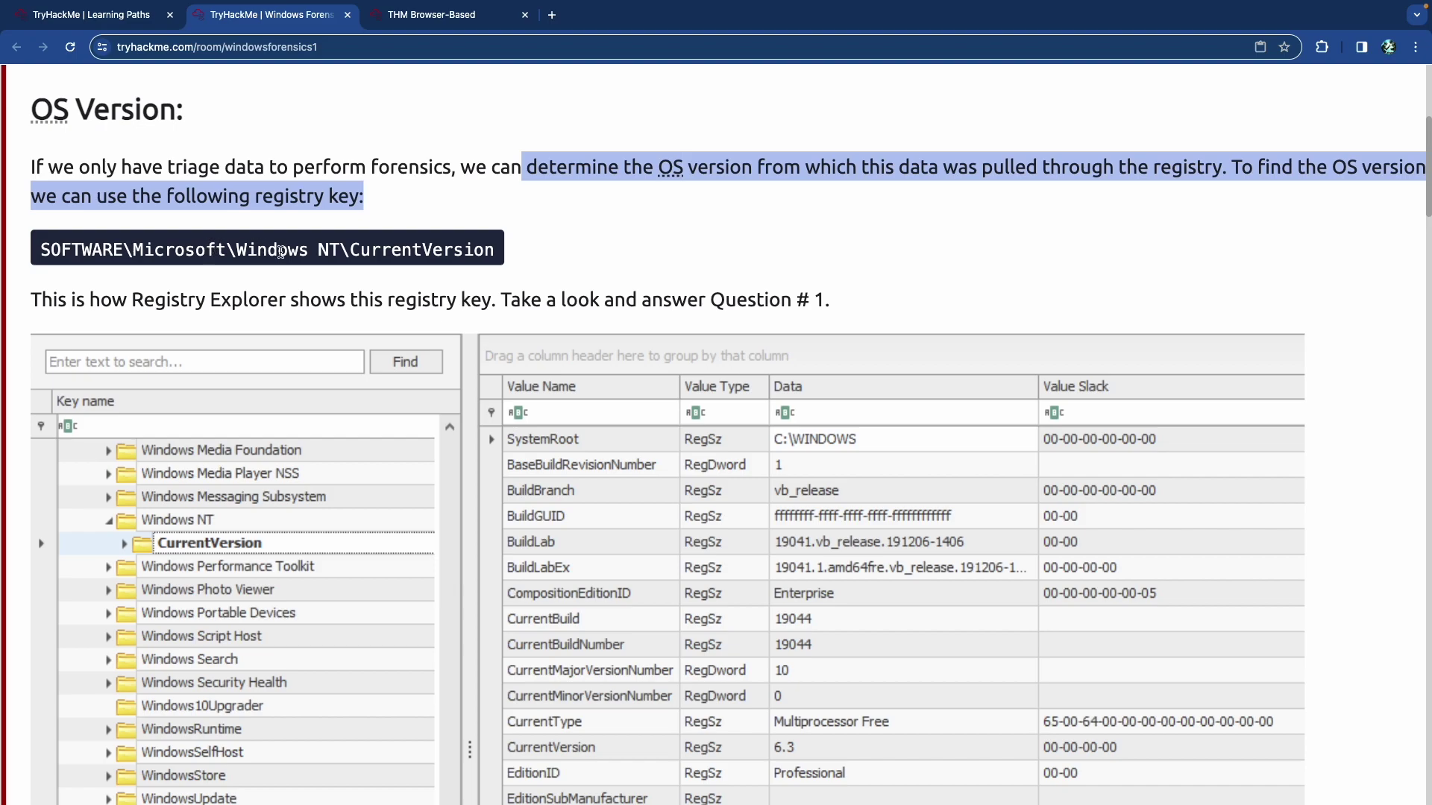
# Highlight CurrentVersion in the OS version registry path and examine the Registry Explorer screenshot of that key's values.
pyautogui.moveTo(268, 252); pyautogui.dragTo(483, 254)
pyautogui.scroll(-3, 470, 260)
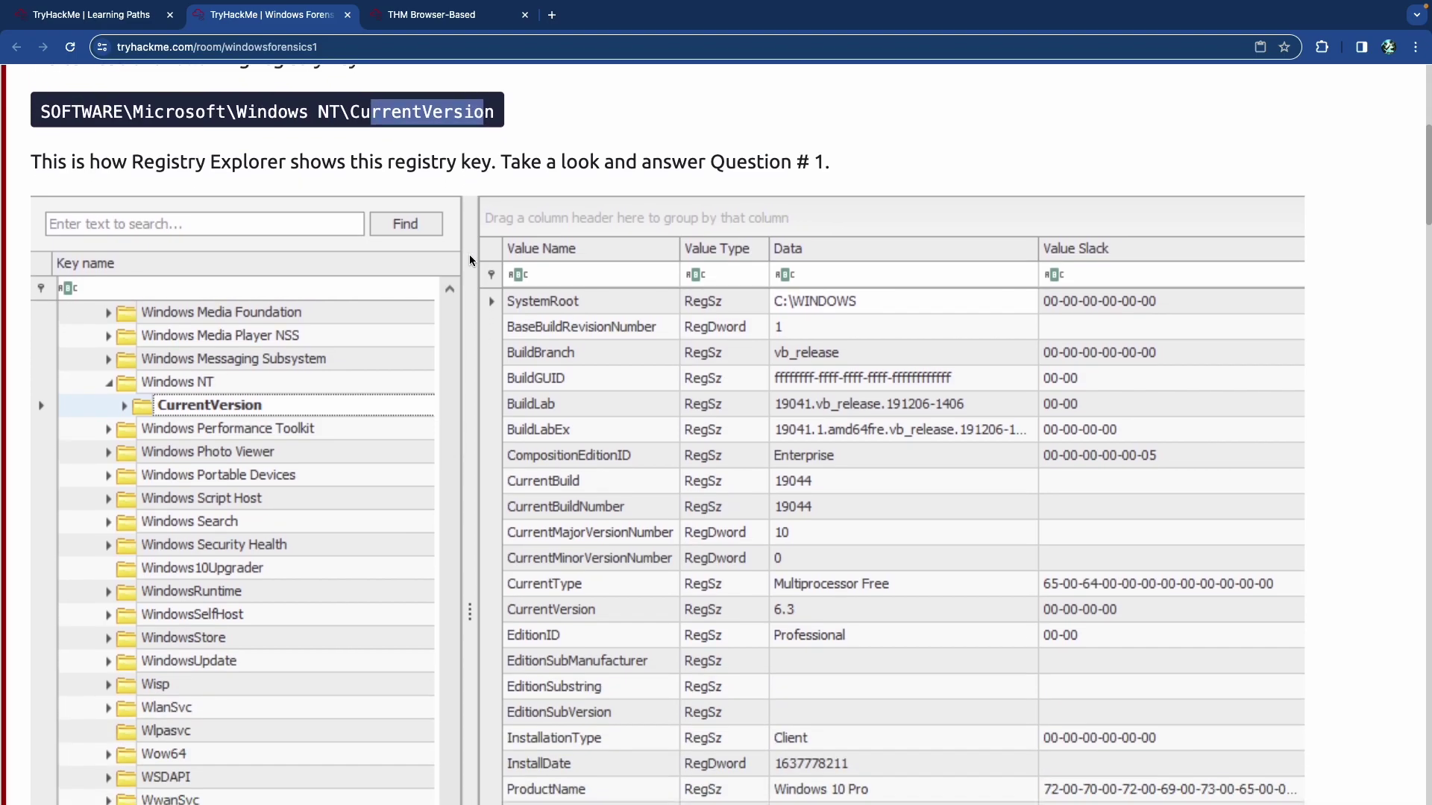
pyautogui.scroll(-2, 470, 260)
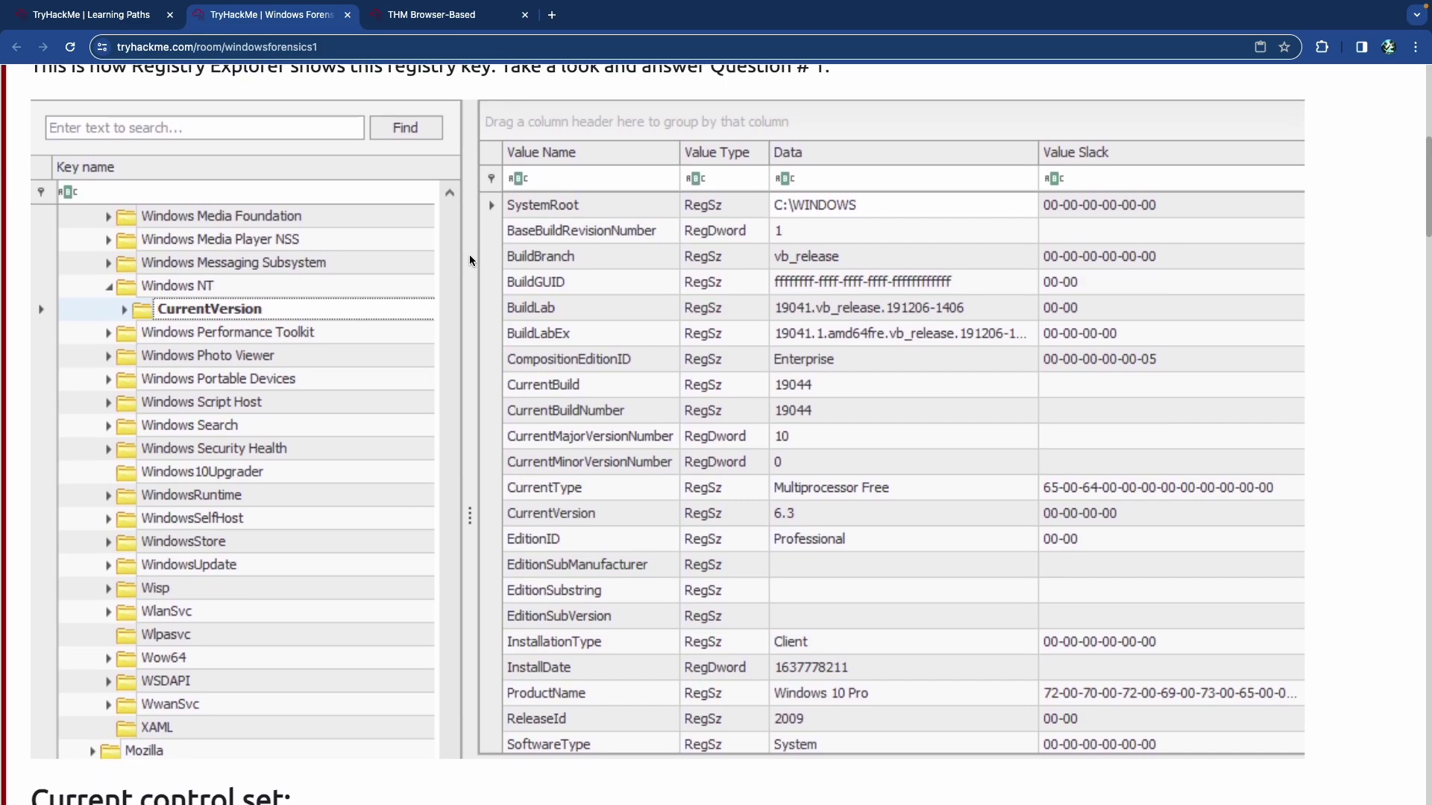
pyautogui.scroll(-1, 469, 260)
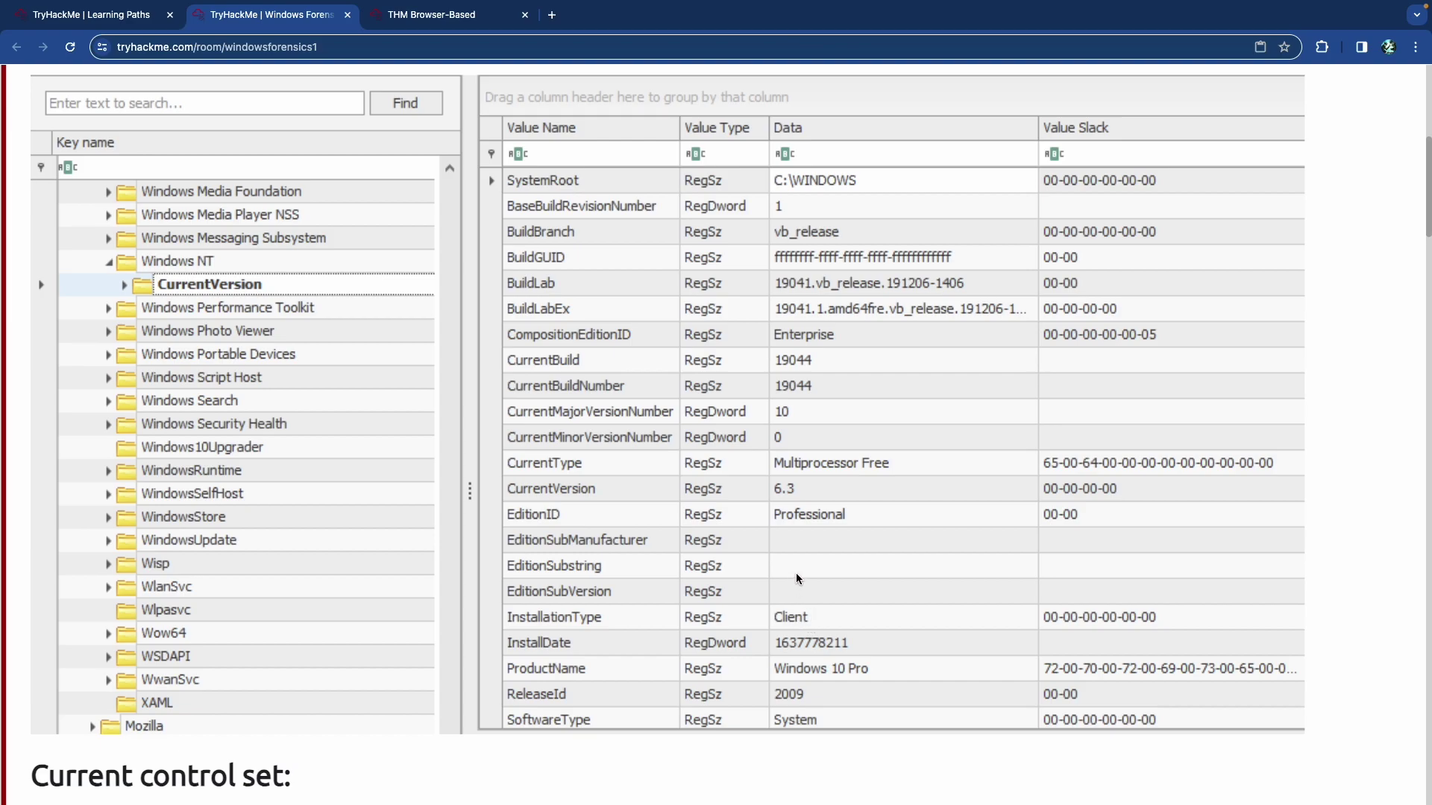
pyautogui.scroll(-2, 790, 574)
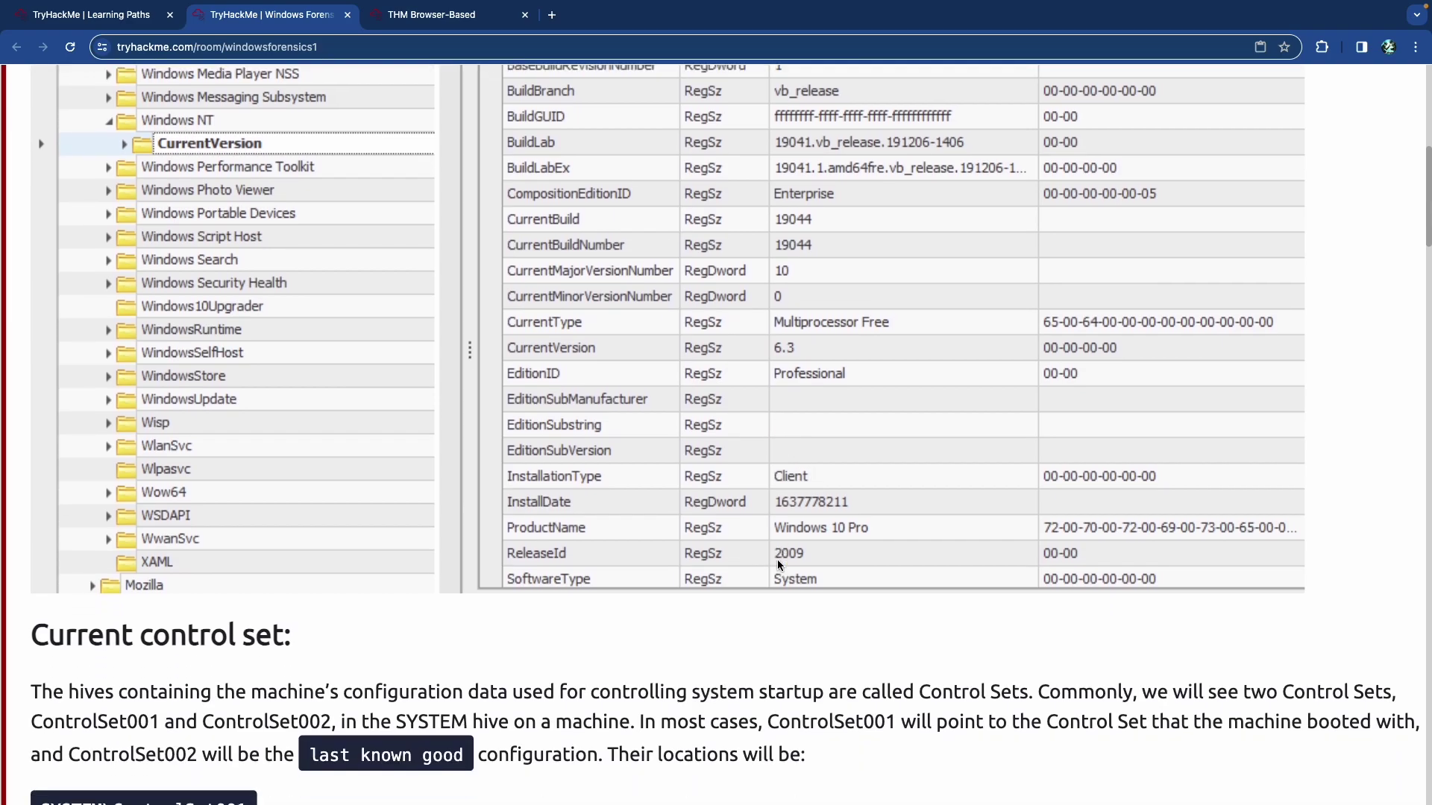
# Read the first Current control set paragraph, highlighting ControlSet001 and "last known good", and view the two control set locations.
pyautogui.scroll(-7, 776, 564)
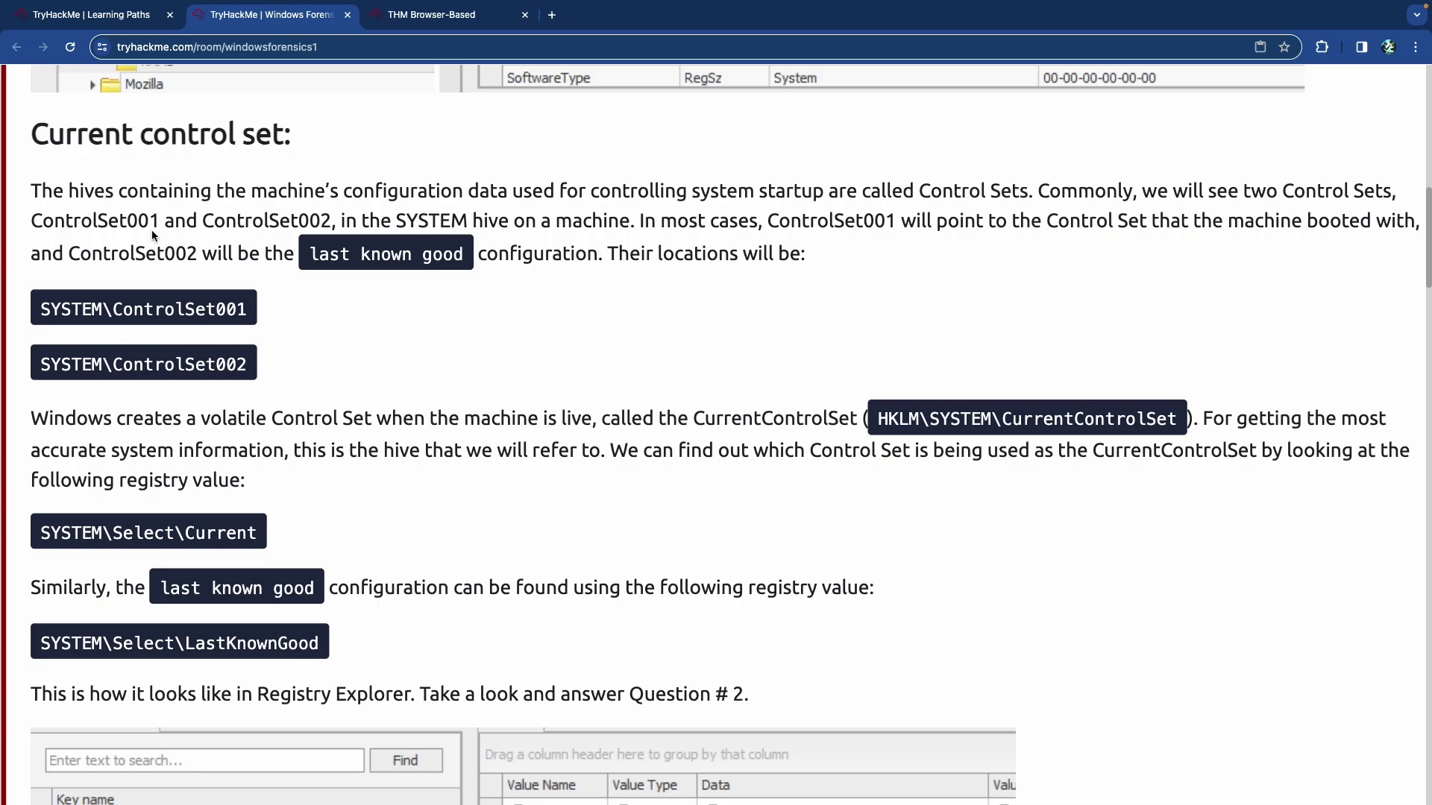
pyautogui.moveTo(90, 223); pyautogui.dragTo(149, 223)
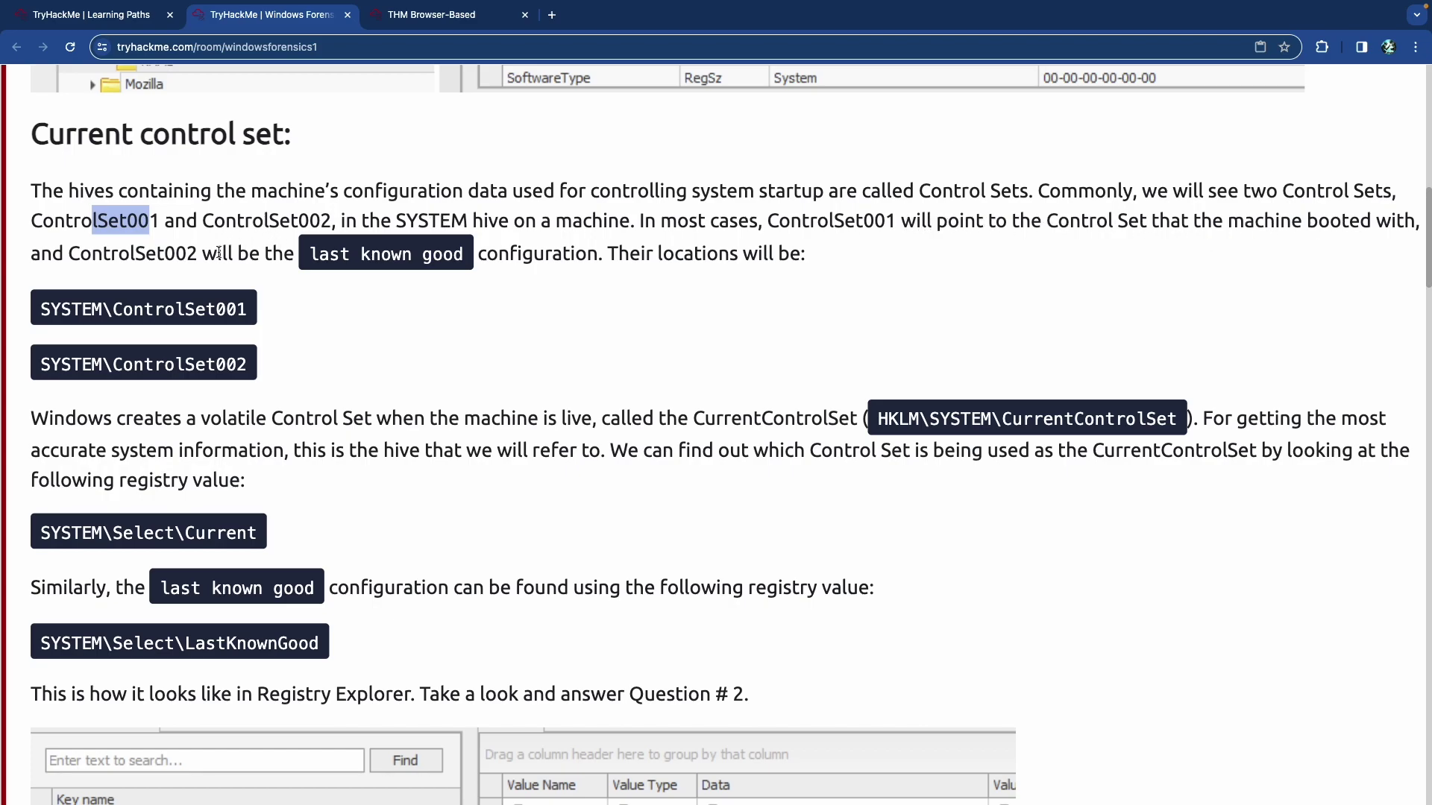
pyautogui.moveTo(305, 259); pyautogui.dragTo(470, 257)
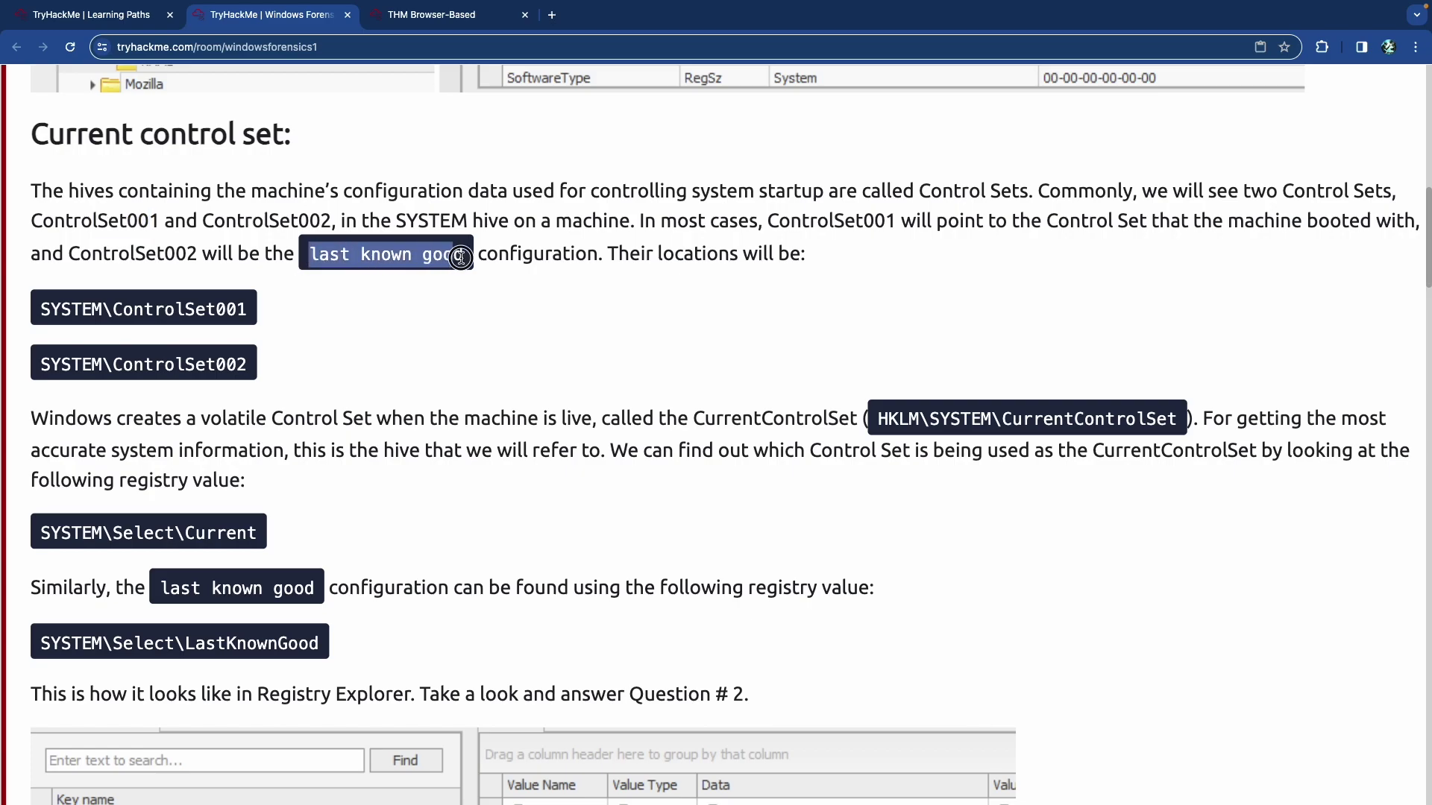
pyautogui.click(519, 257)
pyautogui.scroll(-3, 570, 253)
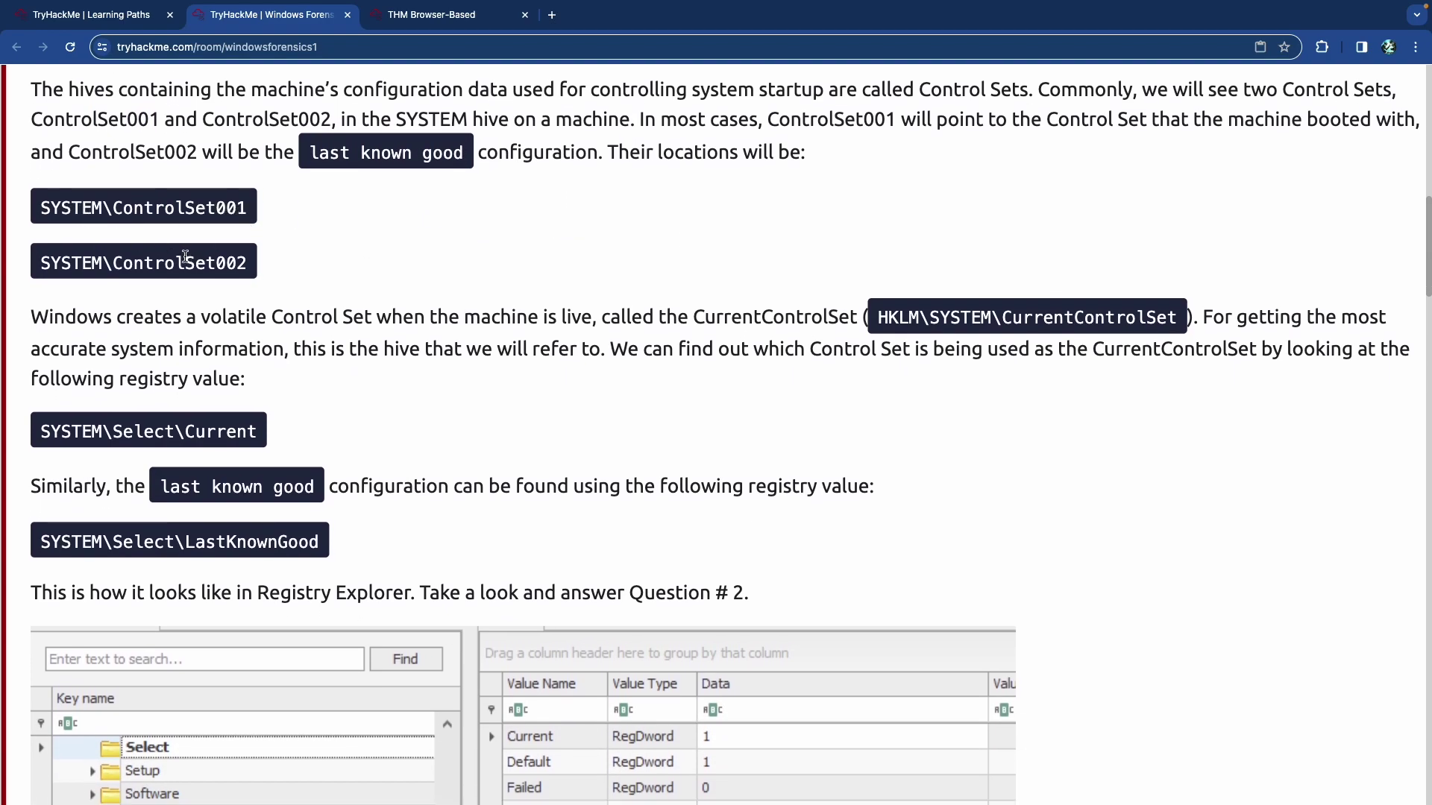
# Read about the volatile control set of a live machine, highlighting parts of HKLM\SYSTEM\CurrentControlSet.
pyautogui.scroll(-3, 195, 261)
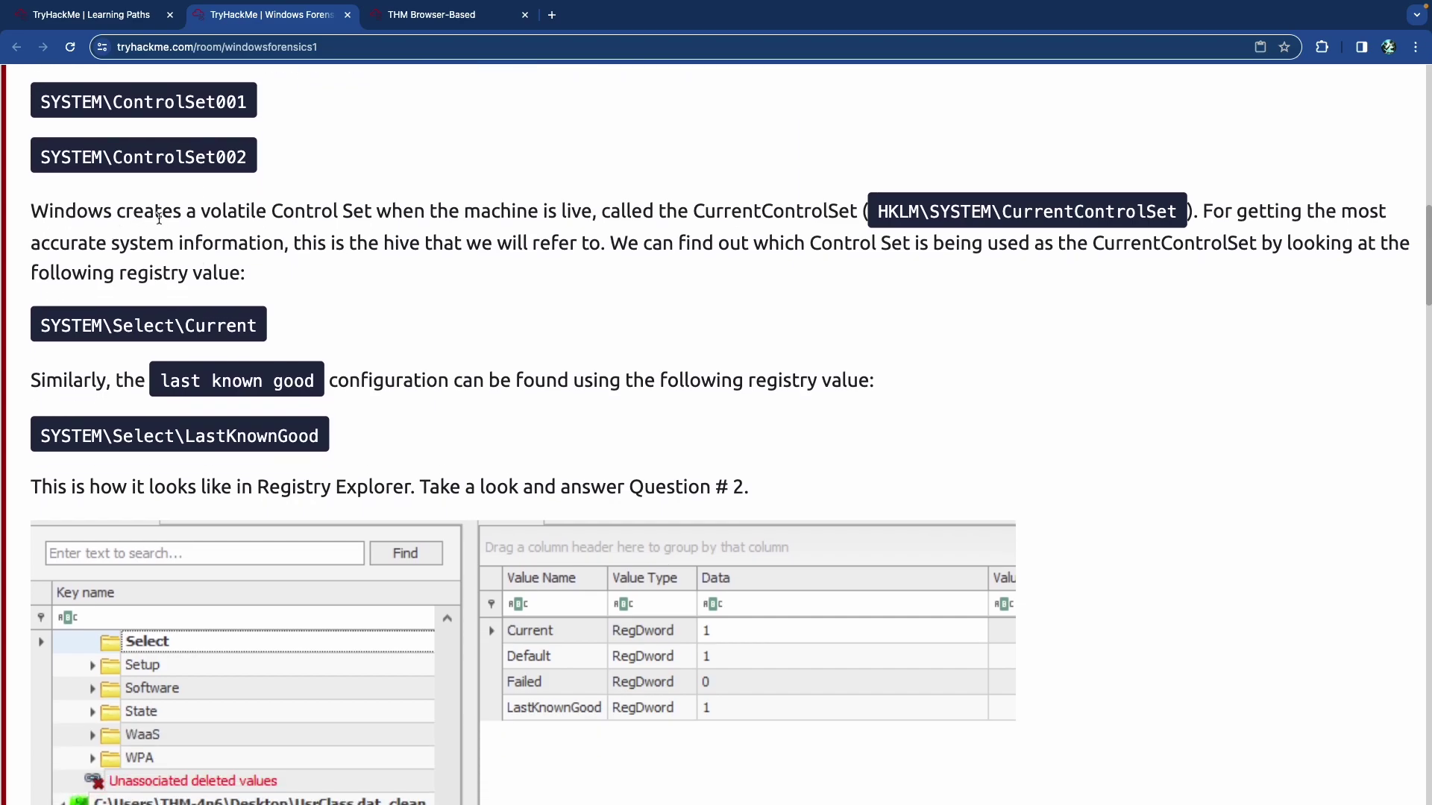
pyautogui.scroll(-1, 159, 217)
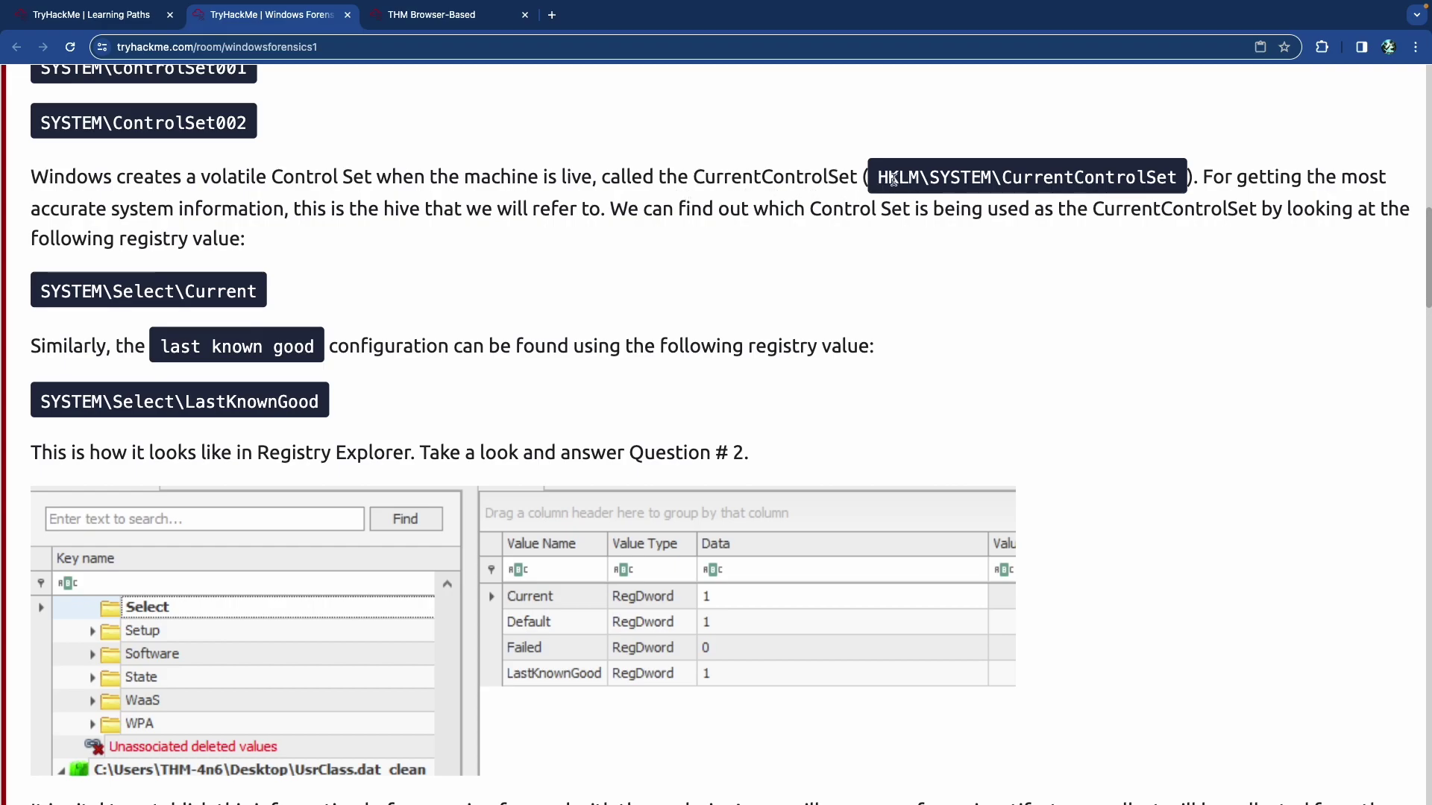
pyautogui.moveTo(899, 179); pyautogui.dragTo(920, 180)
pyautogui.moveTo(1051, 179); pyautogui.dragTo(1167, 179)
pyautogui.click(1341, 180)
pyautogui.scroll(-1, 605, 225)
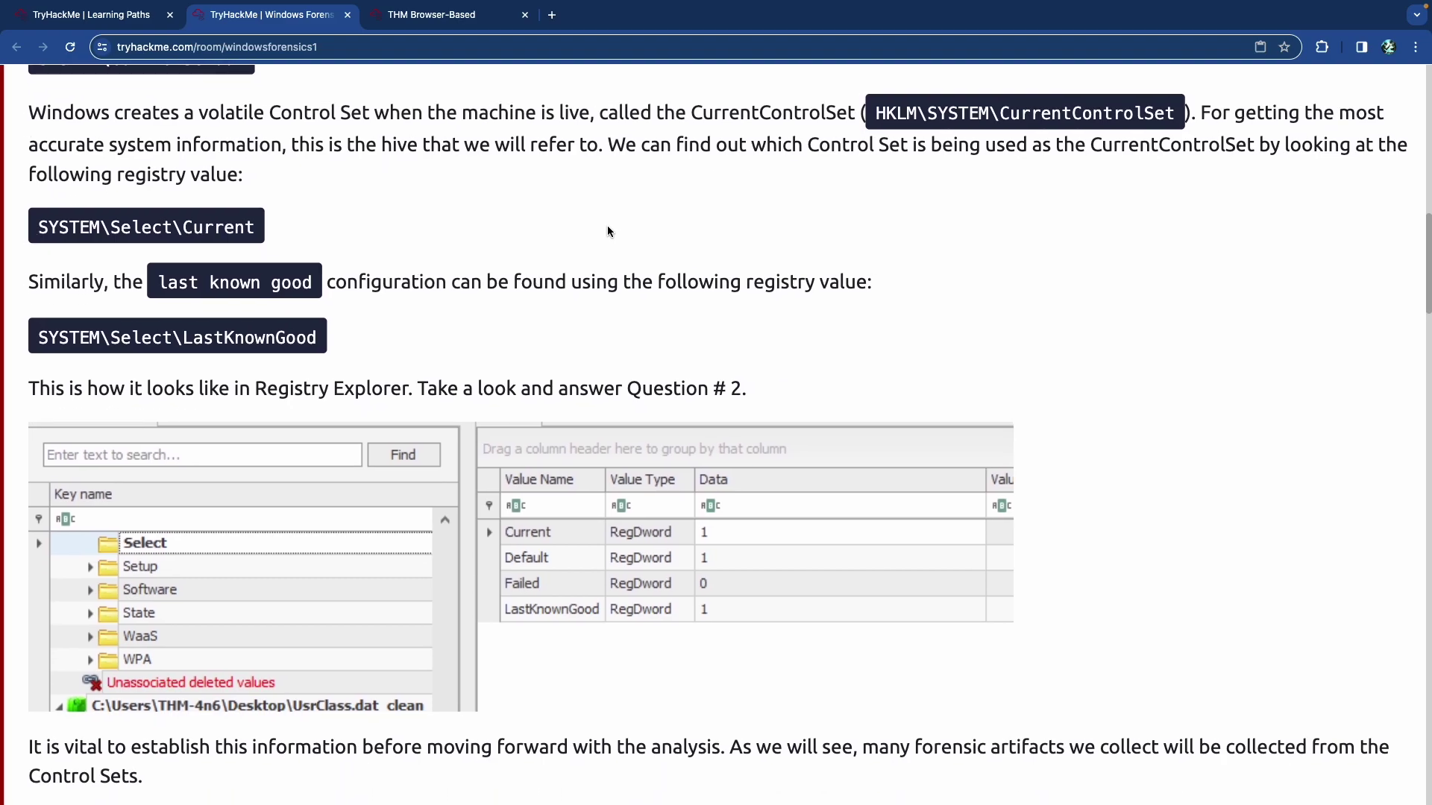
# Read how to find the last known good configuration, highlighting "last known good" and LastKnownGood in its registry path.
pyautogui.scroll(-1, 294, 220)
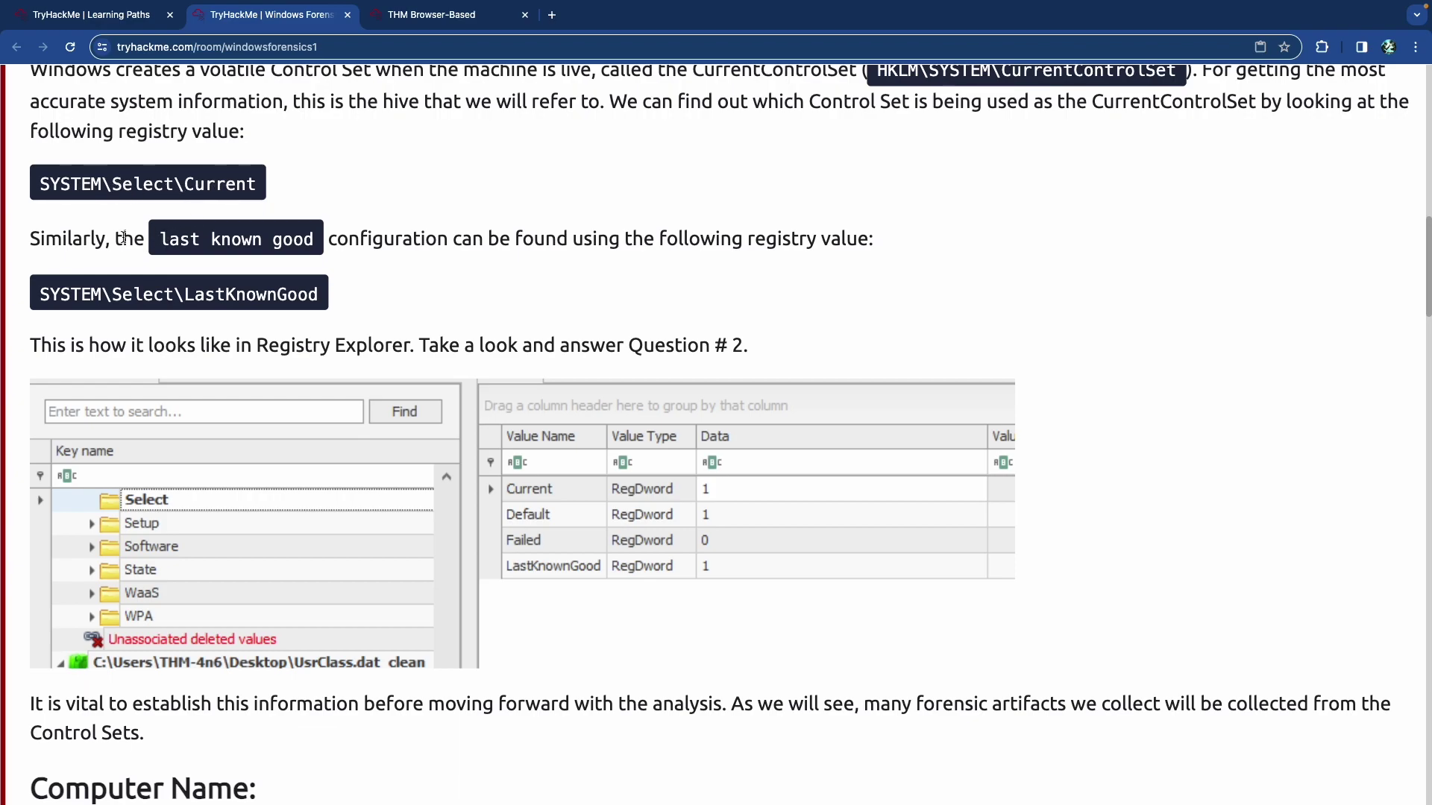
pyautogui.moveTo(200, 238); pyautogui.dragTo(312, 239)
pyautogui.click(397, 243)
pyautogui.scroll(-2, 460, 244)
pyautogui.scroll(-1, 460, 246)
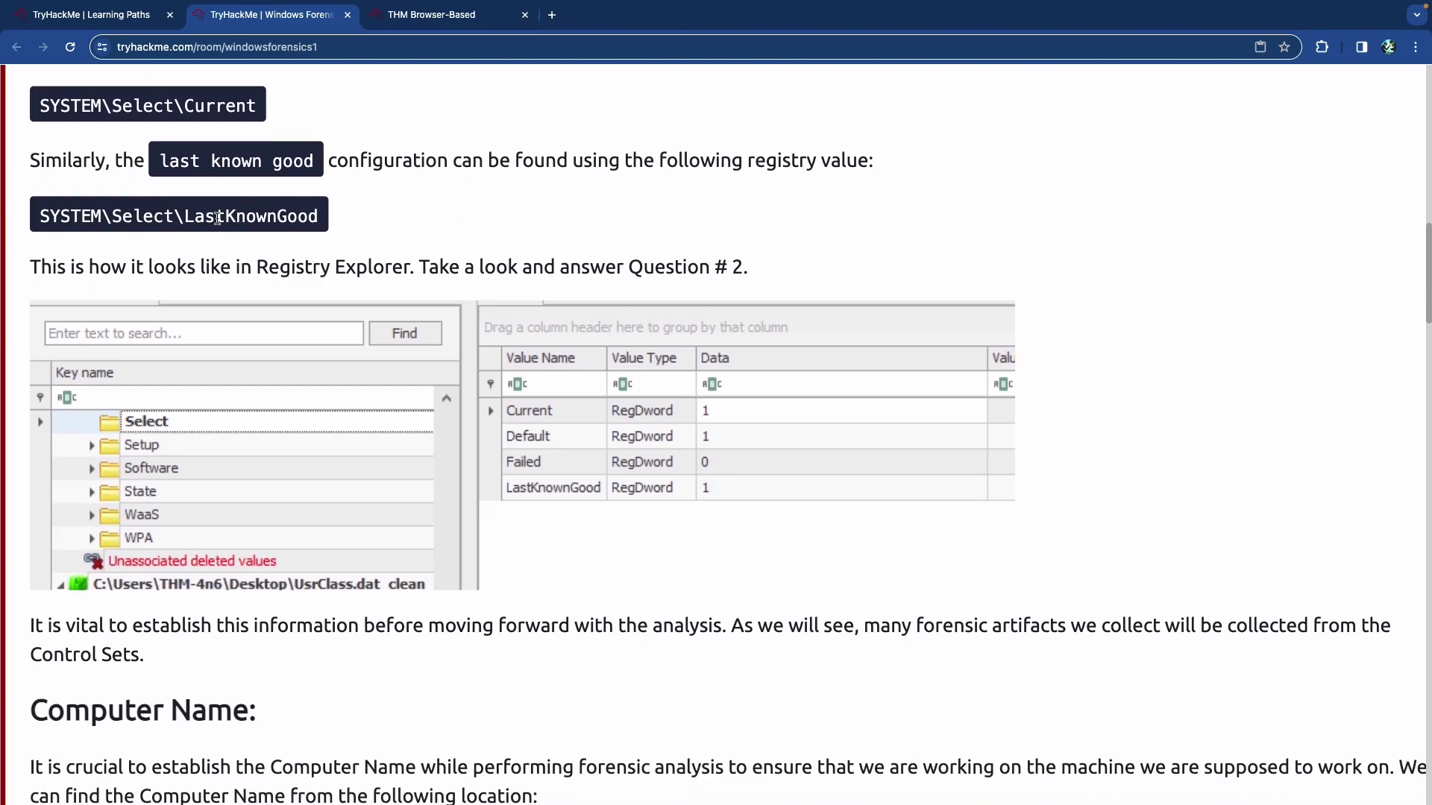
pyautogui.moveTo(222, 219); pyautogui.dragTo(327, 223)
pyautogui.scroll(-2, 239, 245)
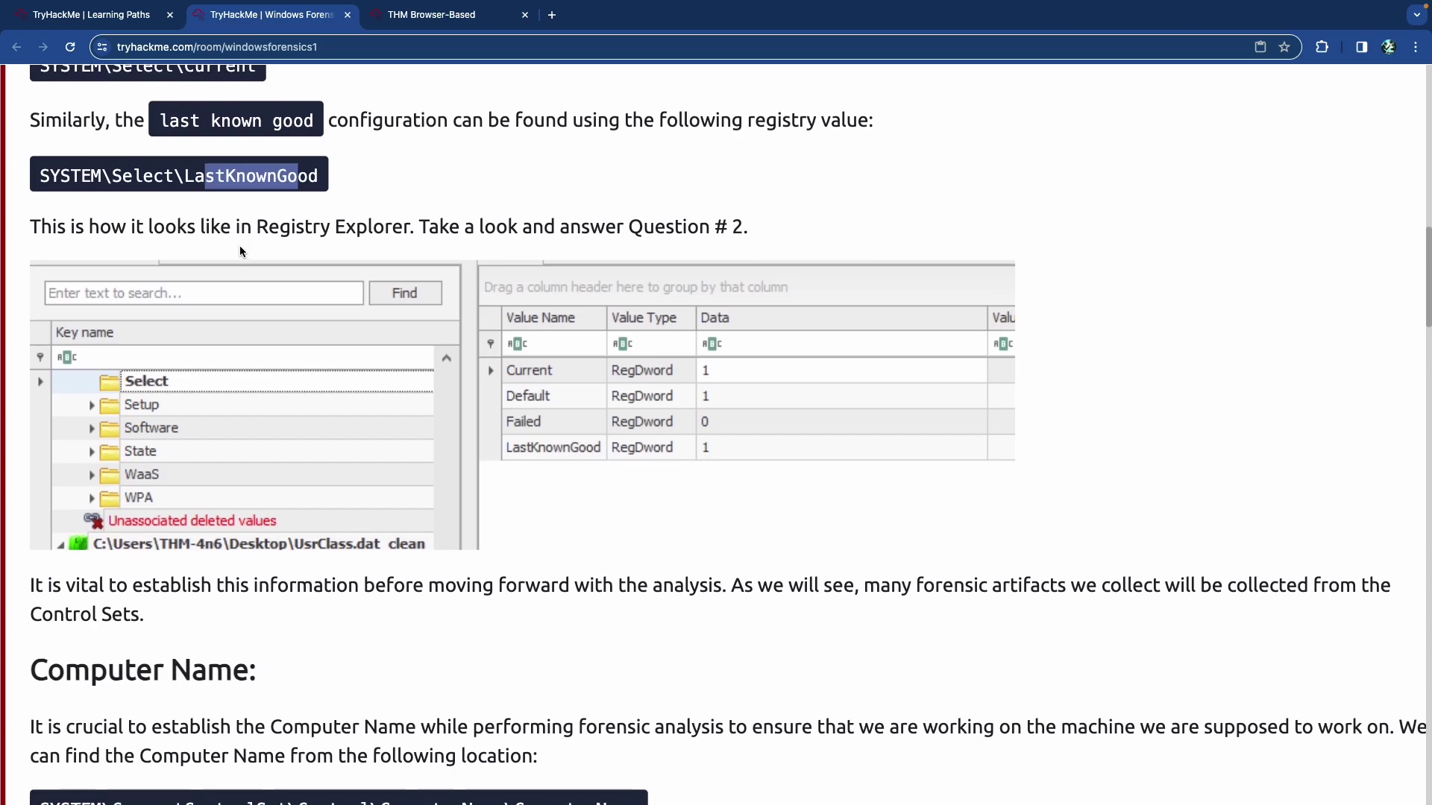
# Highlight "Registry Explorer" and the instruction to look and answer Question # 2 above the Select key screenshot.
pyautogui.moveTo(291, 215); pyautogui.dragTo(393, 216)
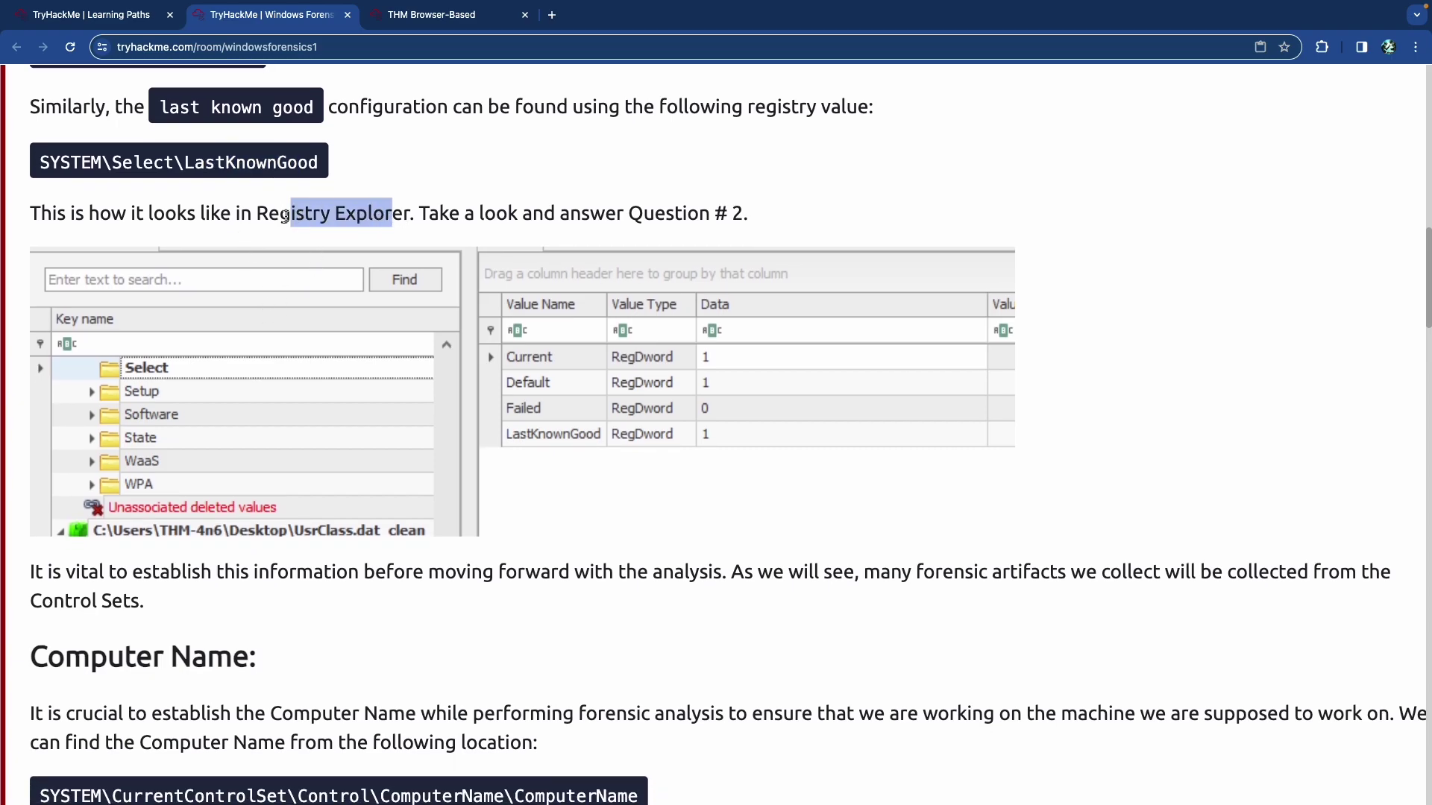
pyautogui.moveTo(258, 216); pyautogui.dragTo(405, 220)
pyautogui.click(334, 216)
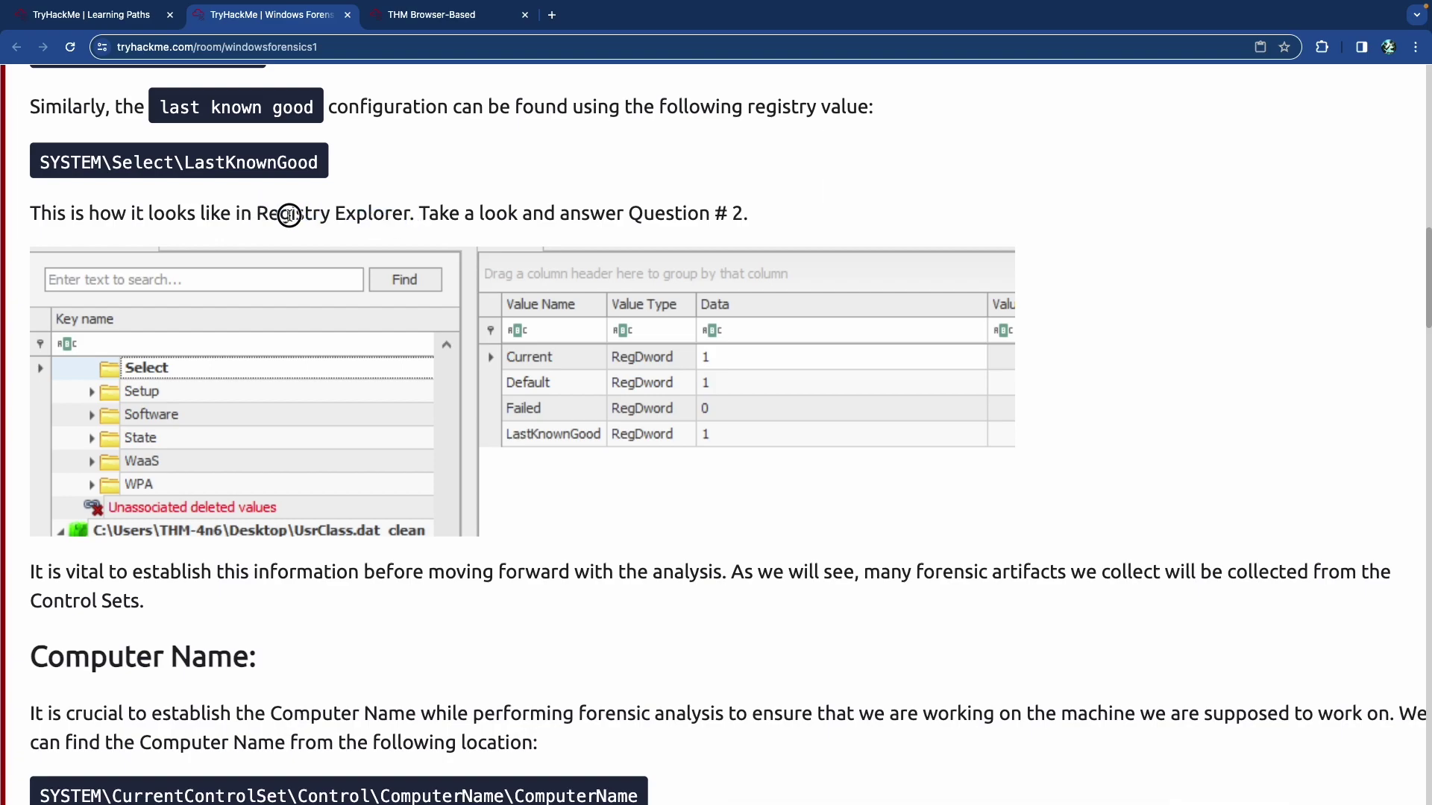
pyautogui.moveTo(289, 215); pyautogui.dragTo(389, 216)
pyautogui.click(437, 225)
pyautogui.moveTo(476, 217); pyautogui.dragTo(718, 216)
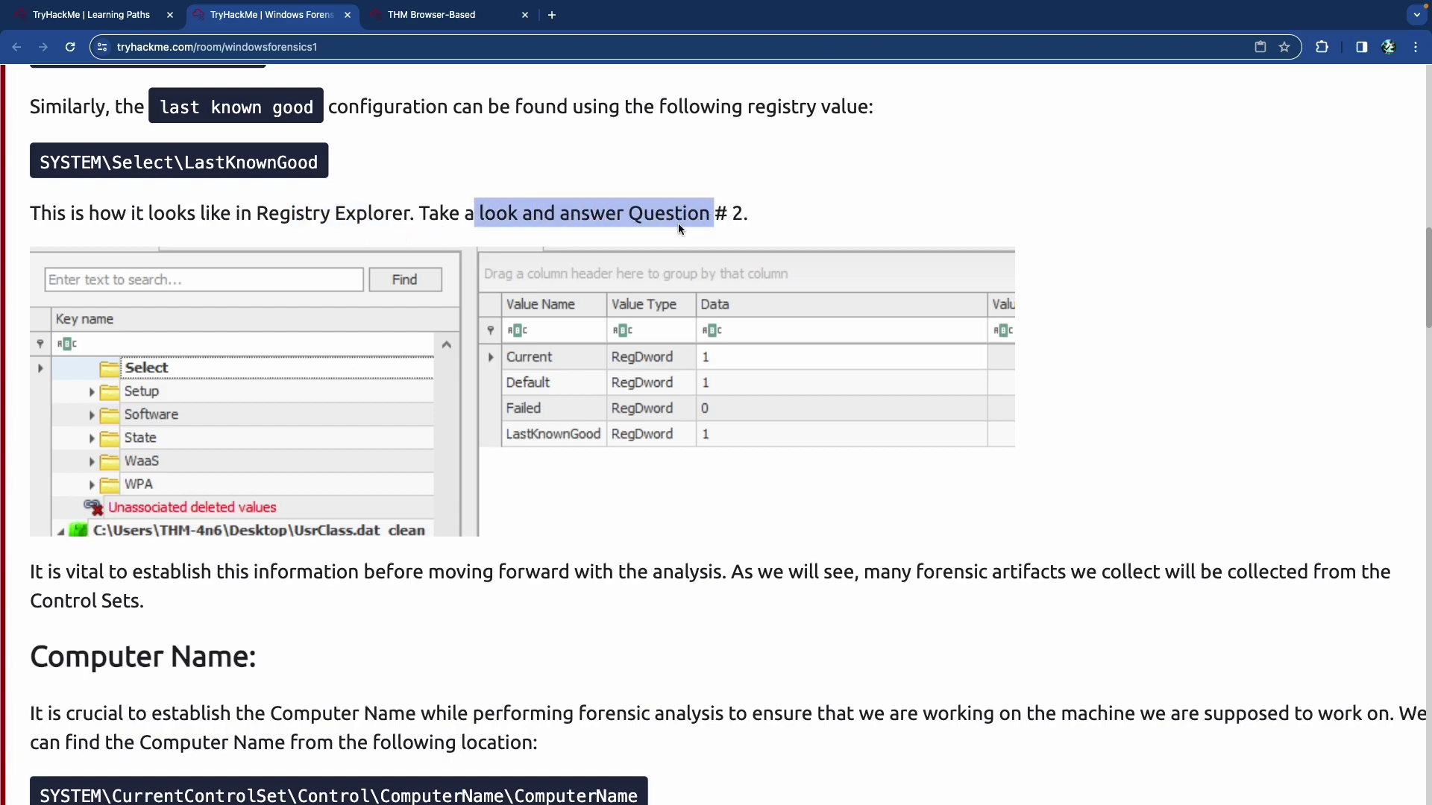
# Examine the Select key screenshot and the note on why control sets matter, and look over the Computer Name section.
pyautogui.scroll(-1, 651, 222)
pyautogui.scroll(-3, 653, 228)
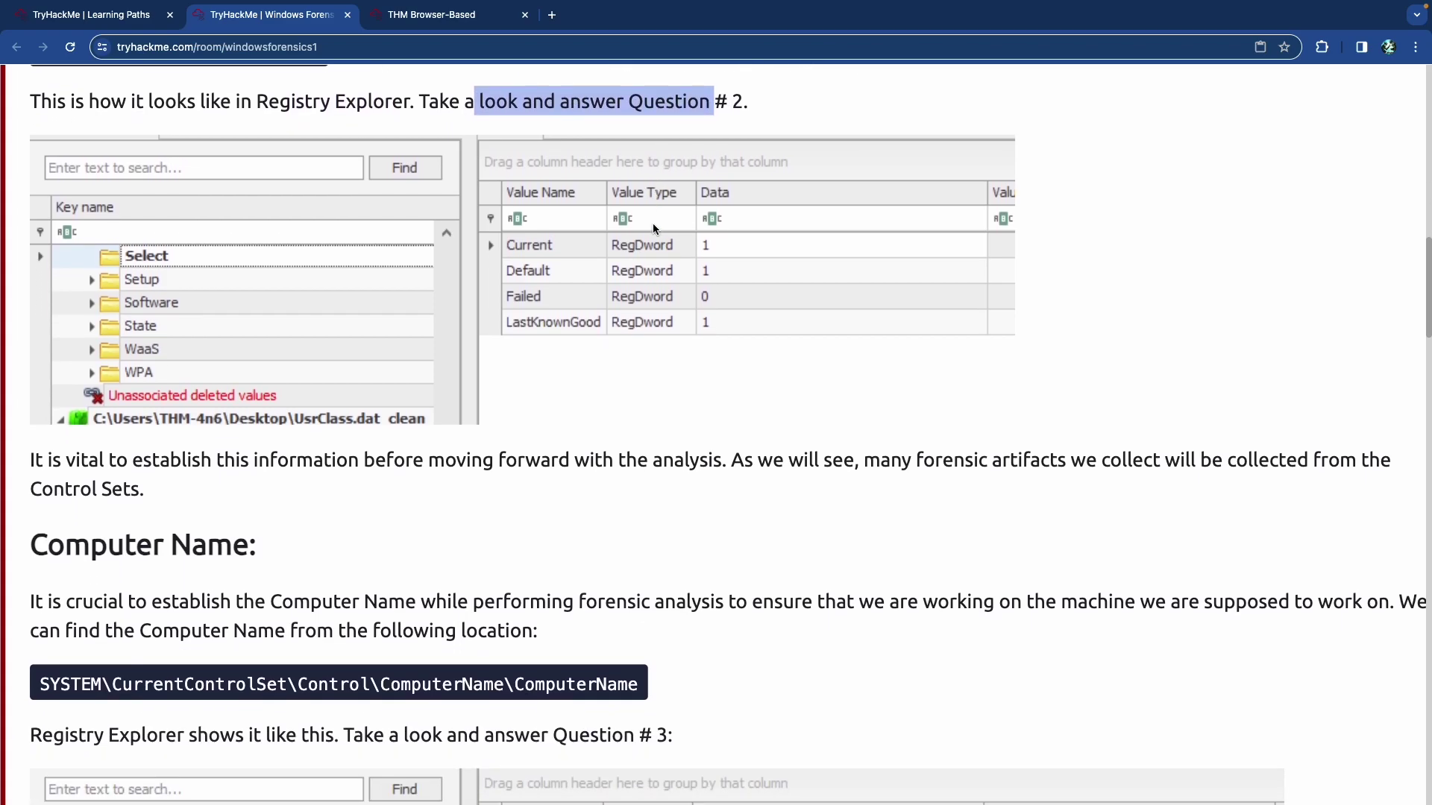
pyautogui.scroll(-10, 653, 227)
pyautogui.scroll(13, 653, 228)
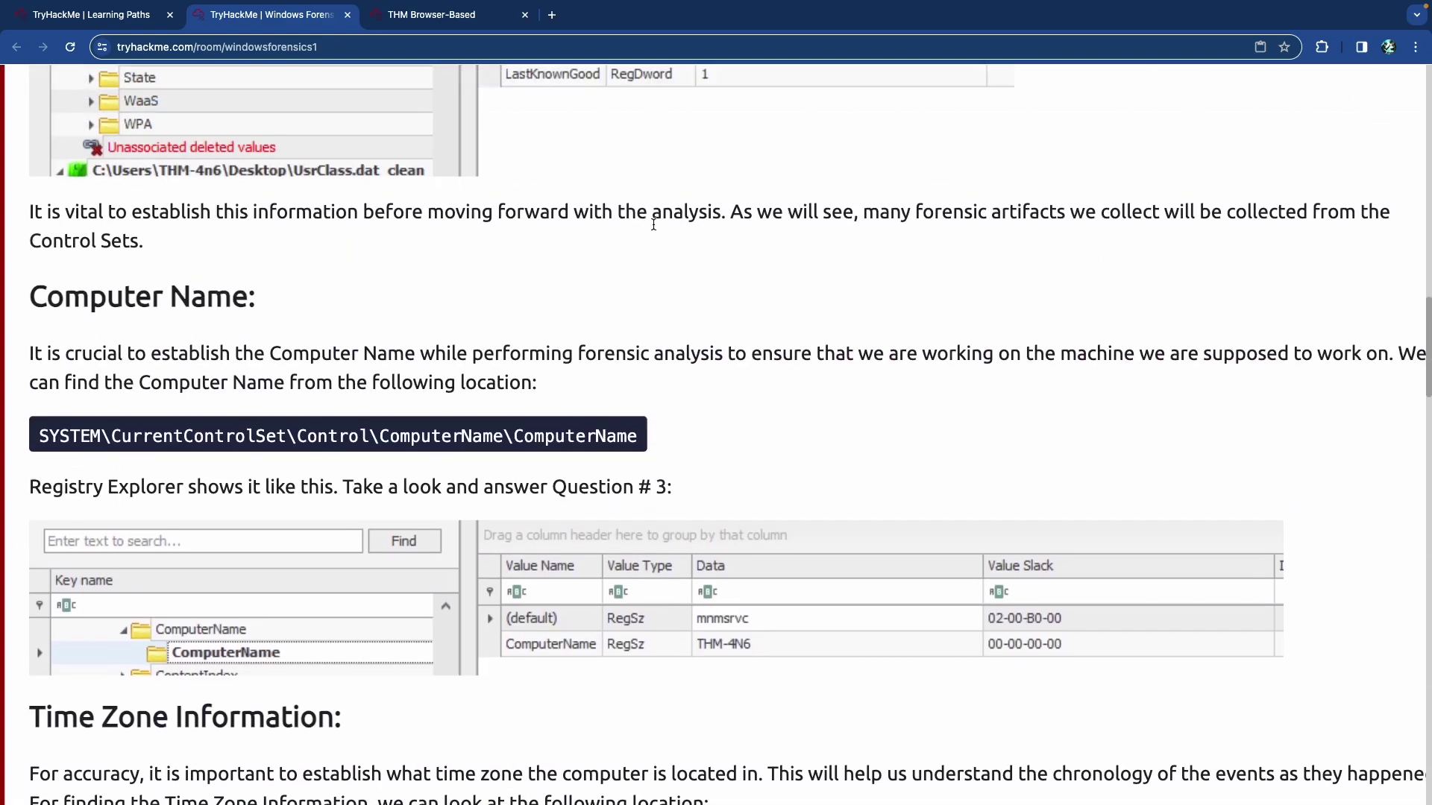
pyautogui.click(456, 222)
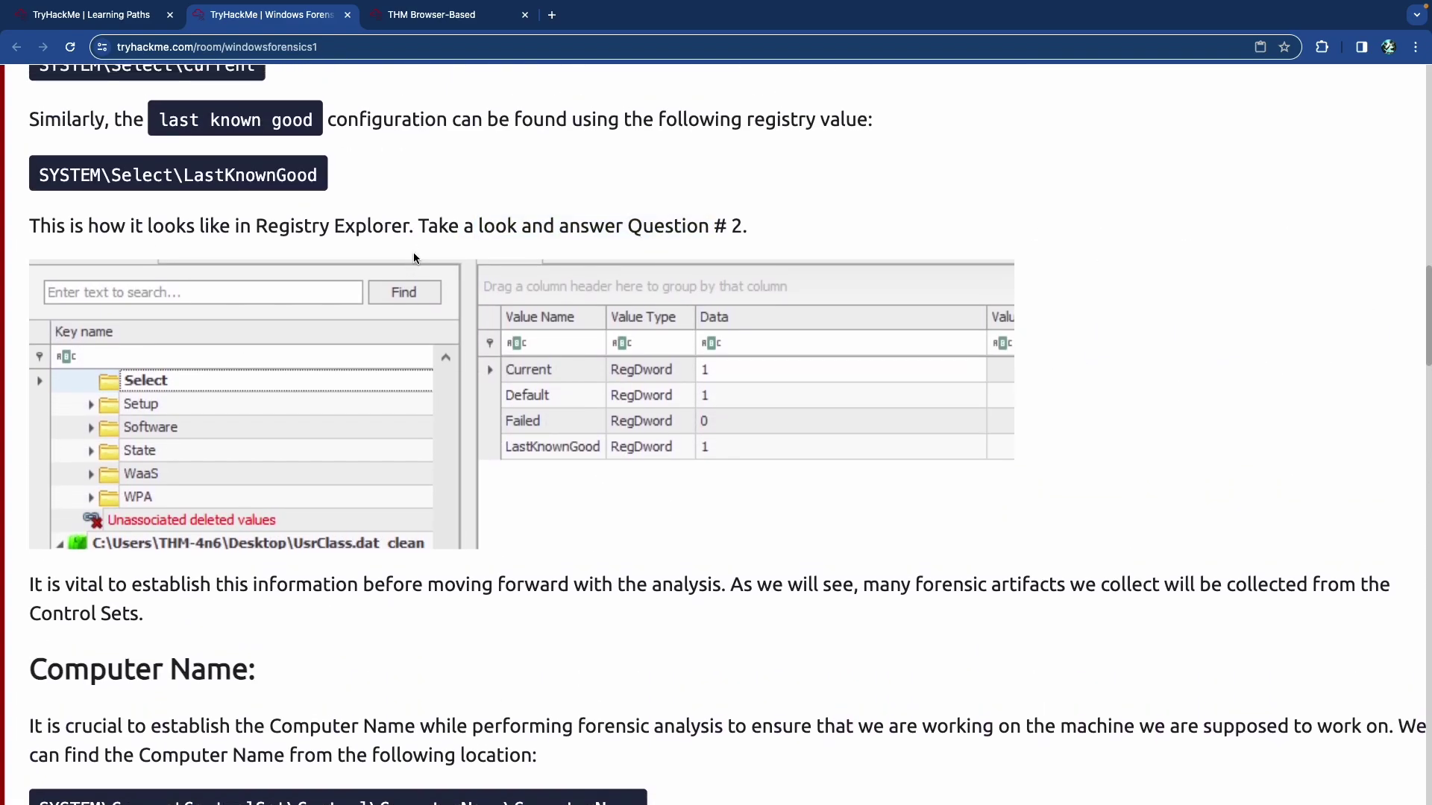
pyautogui.scroll(-5, 403, 269)
pyautogui.scroll(3, 401, 281)
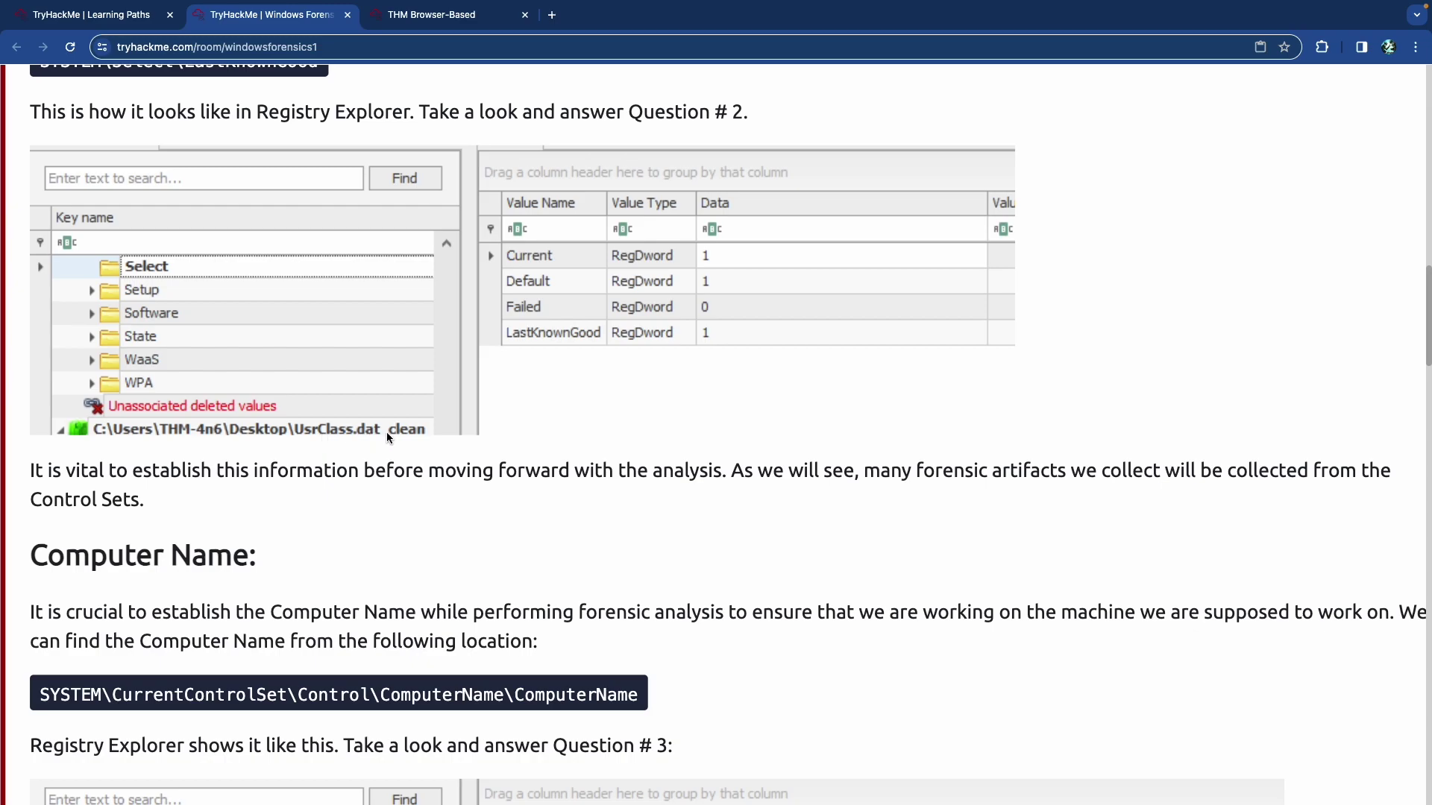
pyautogui.scroll(-4, 413, 437)
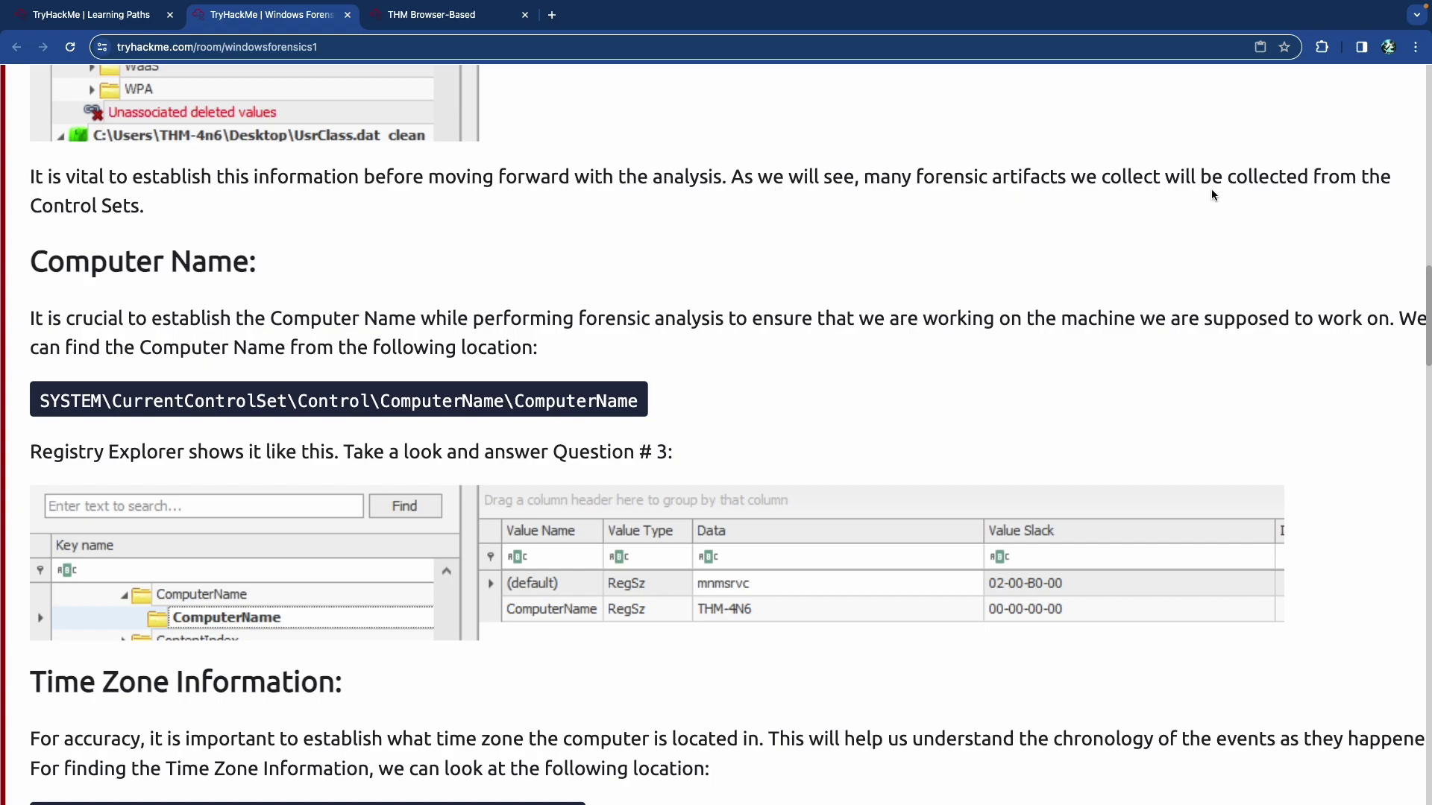
# Read the Computer Name section, highlighting part of the SYSTEM\CurrentControlSet\Control\ComputerName\ComputerName path, and view its Registry Explorer screenshot.
pyautogui.scroll(-2, 732, 206)
pyautogui.scroll(-1, 736, 201)
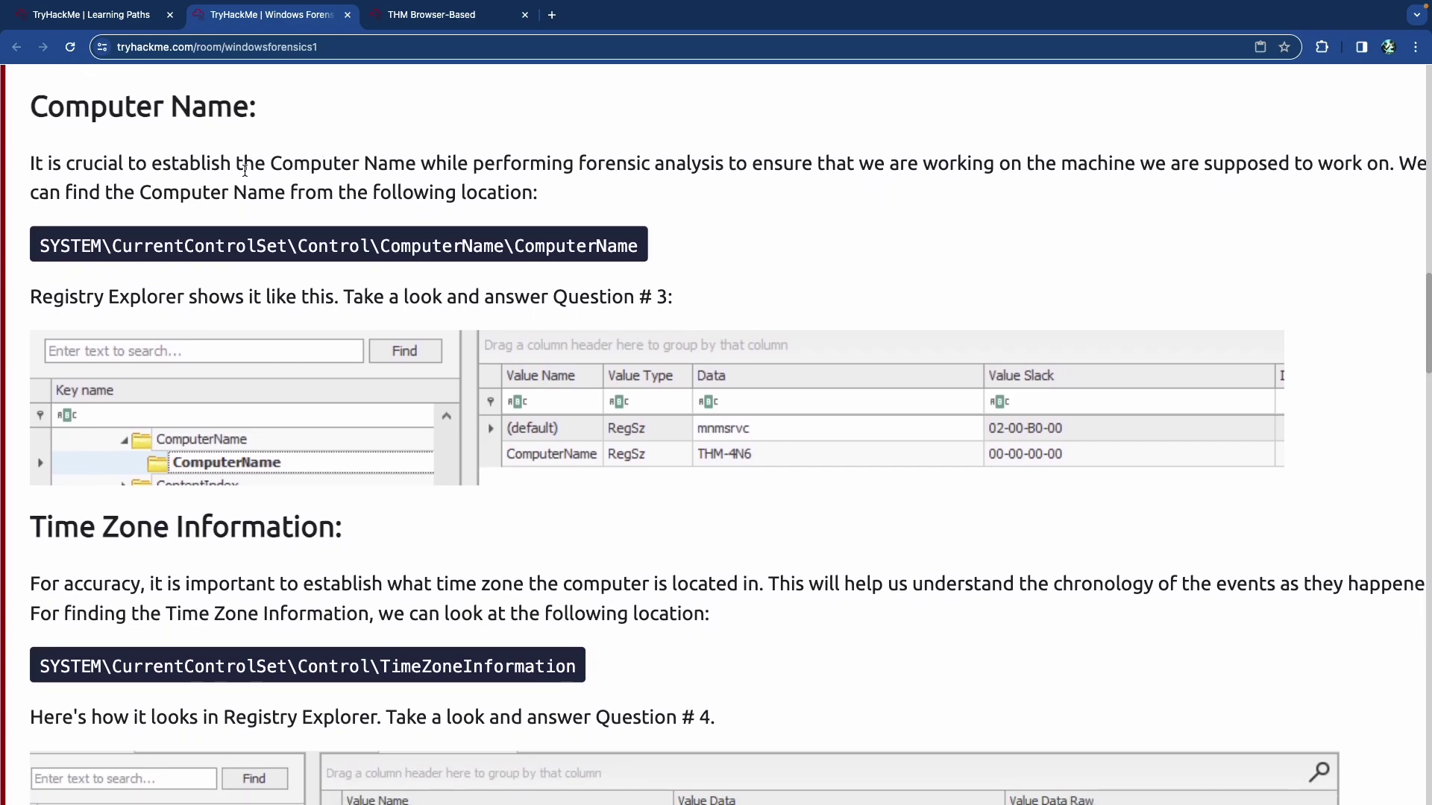
pyautogui.moveTo(183, 249); pyautogui.dragTo(639, 249)
pyautogui.scroll(-2, 497, 350)
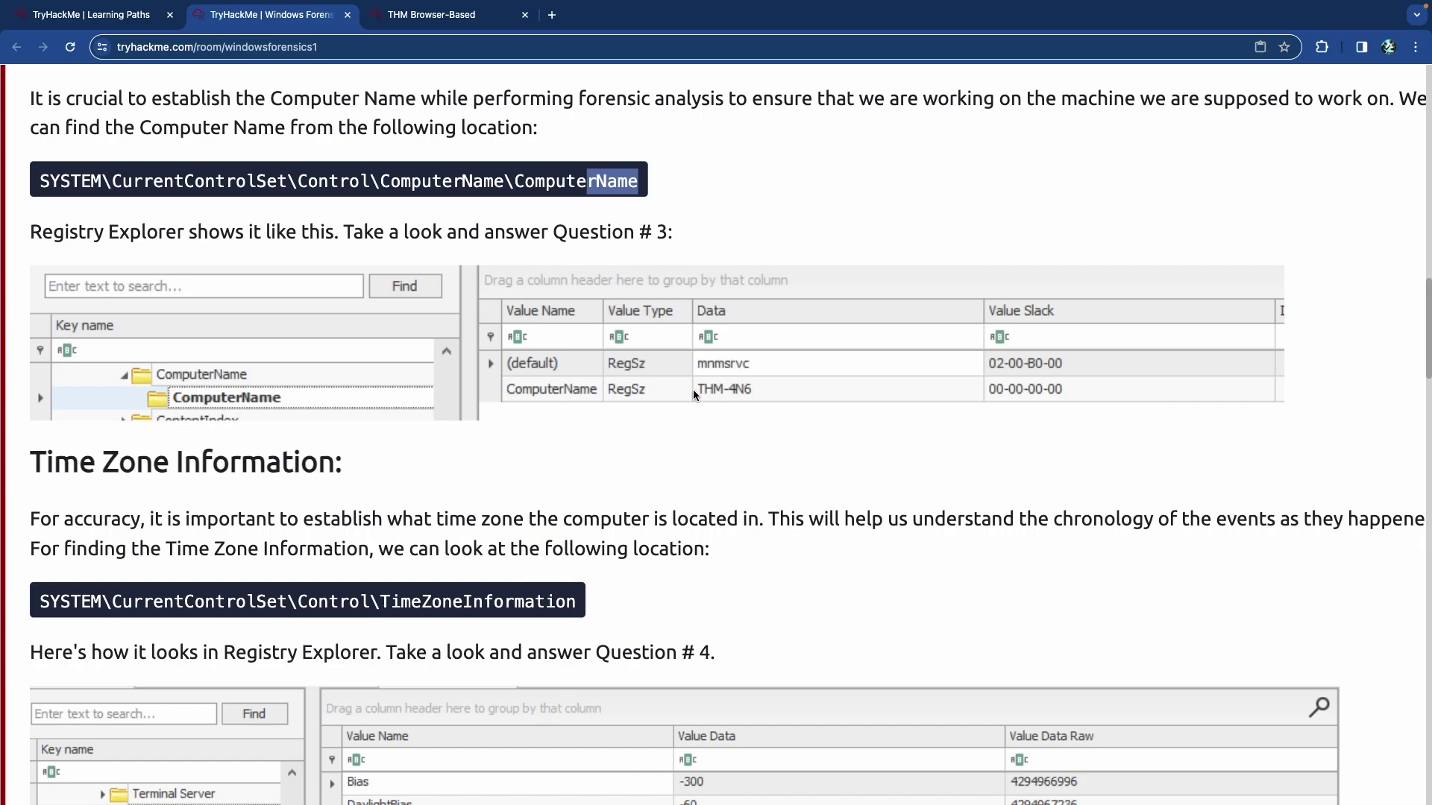
# Read the Time Zone Information section, highlighting part of its TimeZoneInformation registry path, and examine the Registry Explorer screenshot.
pyautogui.scroll(-3, 667, 386)
pyautogui.scroll(-5, 667, 386)
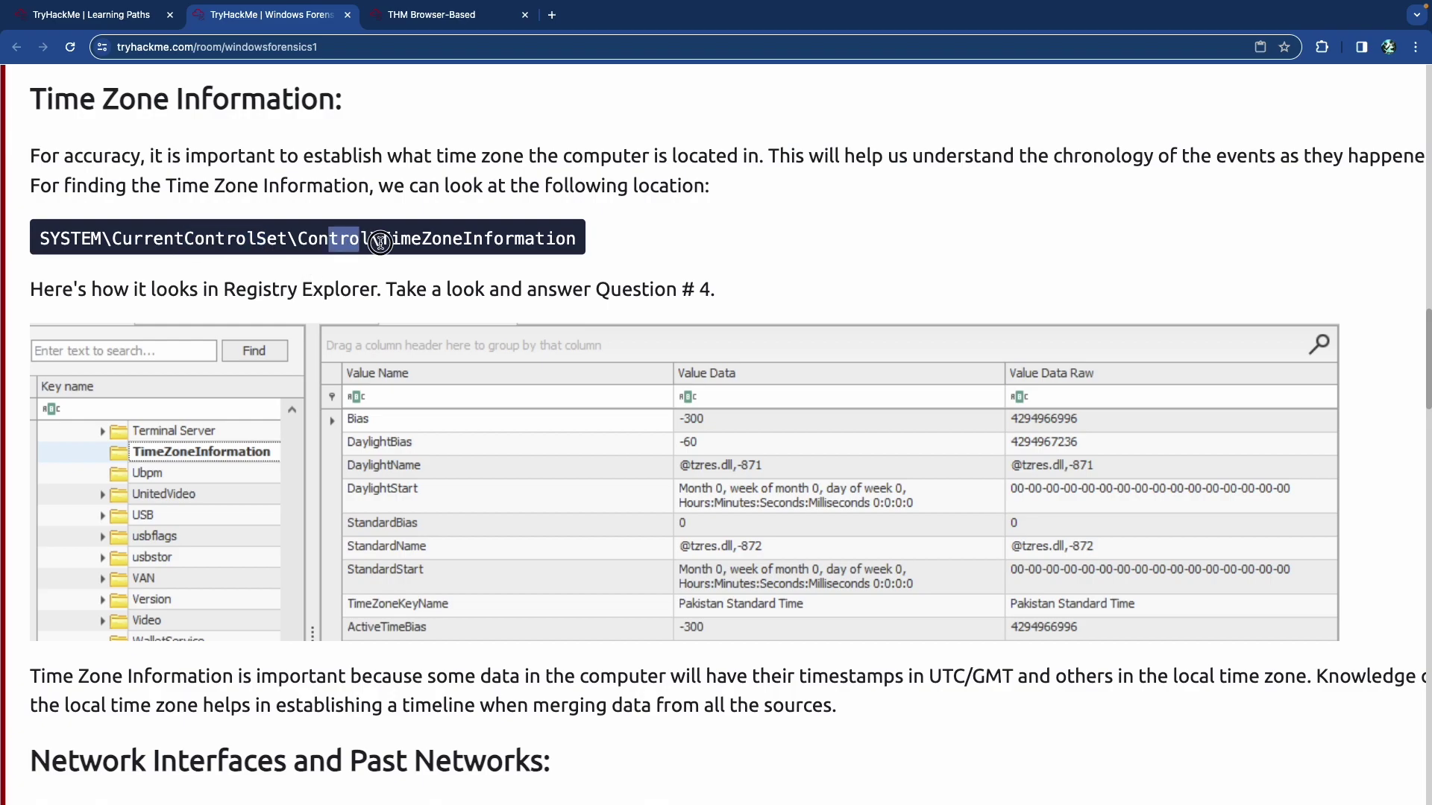
pyautogui.moveTo(410, 238); pyautogui.dragTo(666, 242)
pyautogui.scroll(-7, 593, 257)
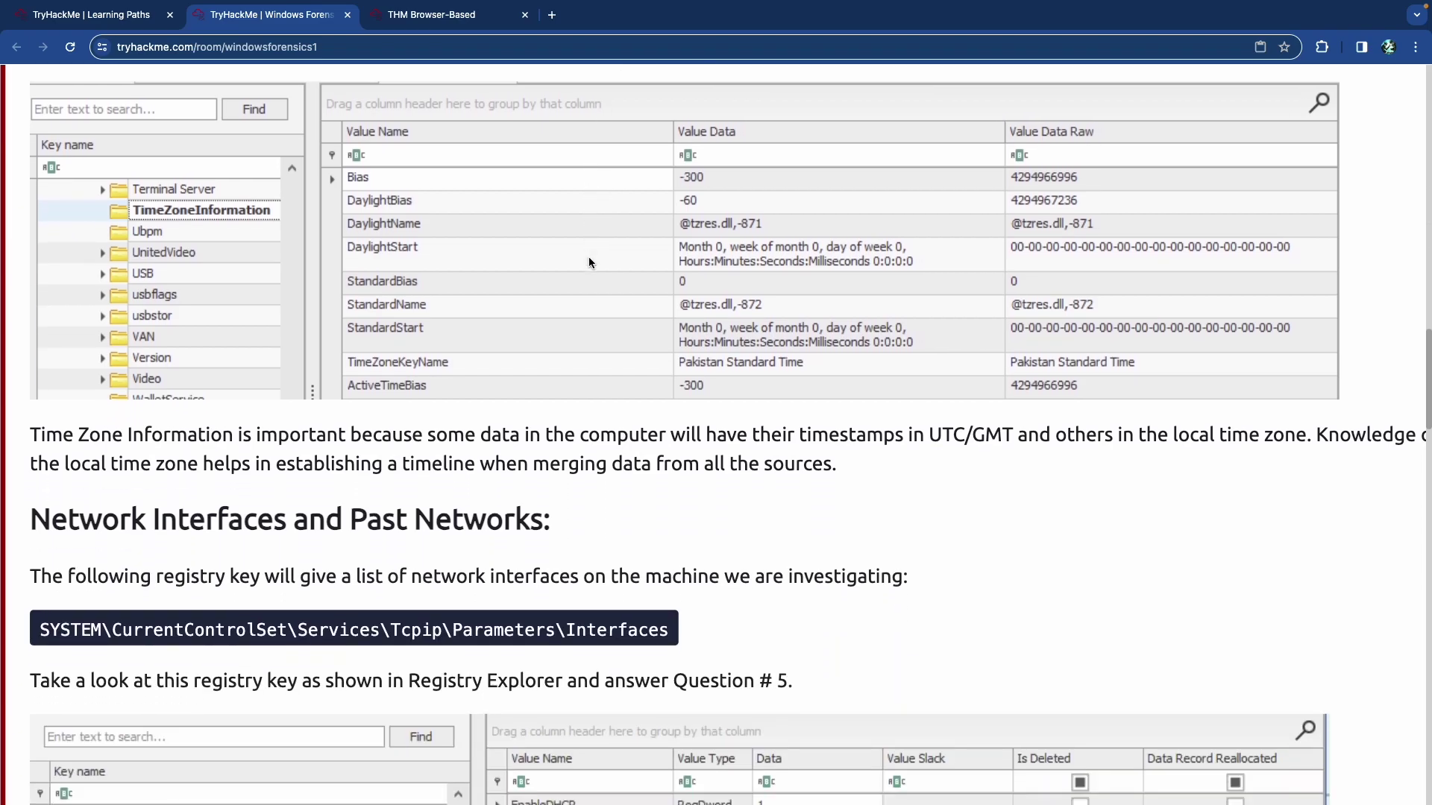
pyautogui.scroll(6, 588, 256)
pyautogui.scroll(-6, 588, 256)
# Read about network interfaces, highlighting part of the Tcpip\Parameters\Interfaces registry path, and examine the Registry Explorer screenshot for Question # 5.
pyautogui.scroll(-3, 589, 256)
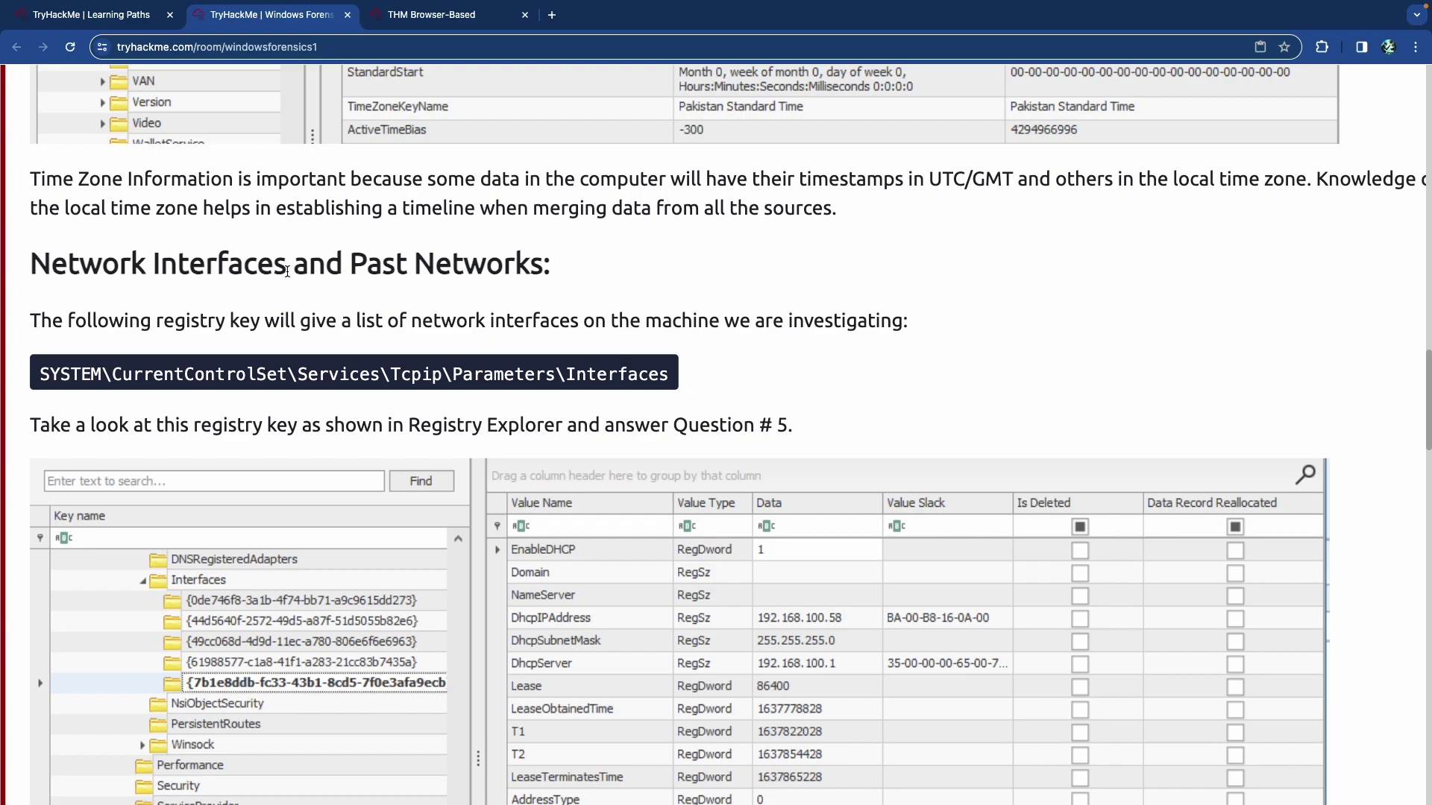
pyautogui.scroll(-4, 448, 253)
pyautogui.scroll(1, 169, 239)
pyautogui.moveTo(153, 214); pyautogui.dragTo(521, 218)
pyautogui.click(626, 217)
pyautogui.scroll(-1, 602, 220)
pyautogui.scroll(-3, 601, 218)
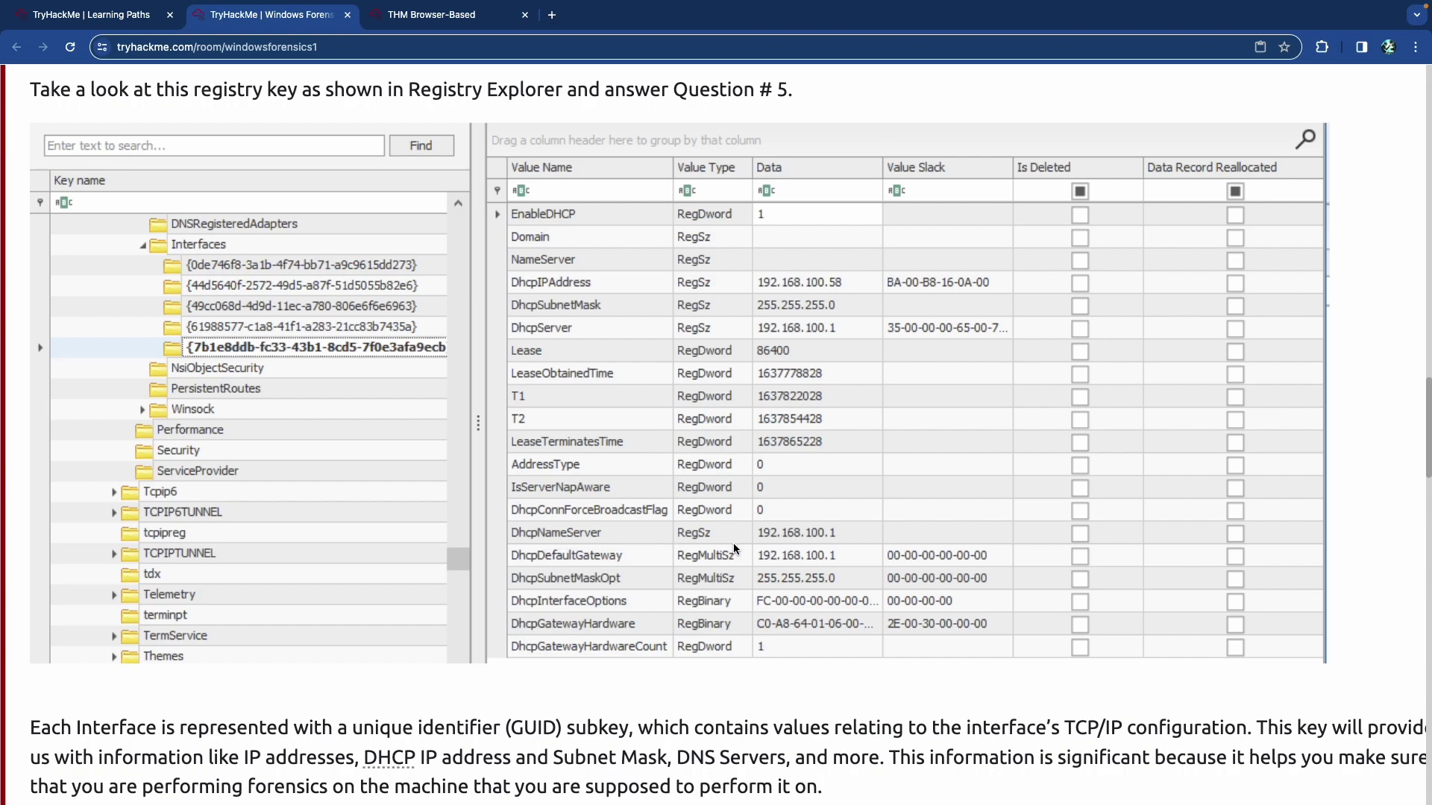
pyautogui.scroll(-1, 738, 542)
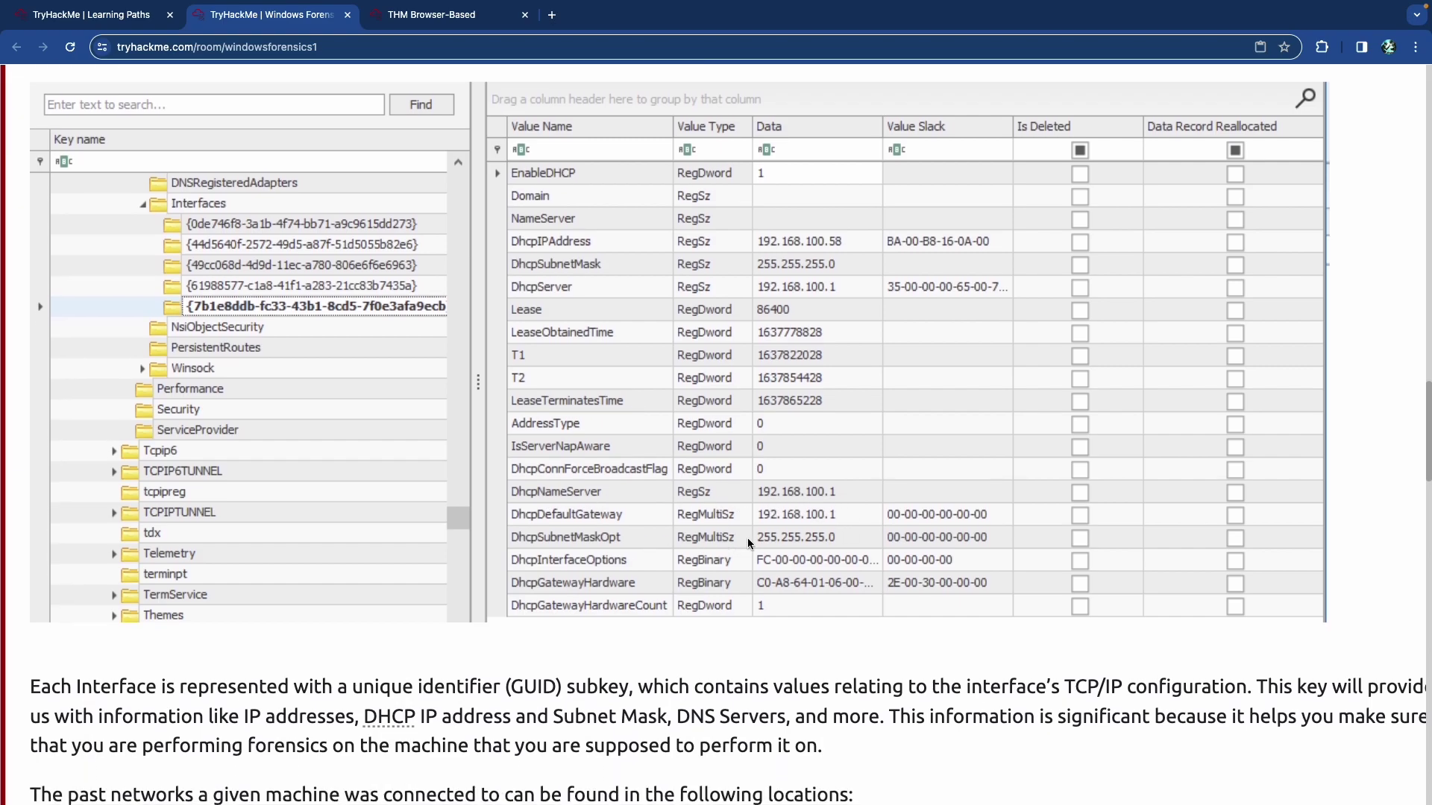
# Highlight the "(GUID) subkey" wording in the interface explanation and compare it with the Interfaces subkeys in the screenshot above.
pyautogui.scroll(-5, 604, 548)
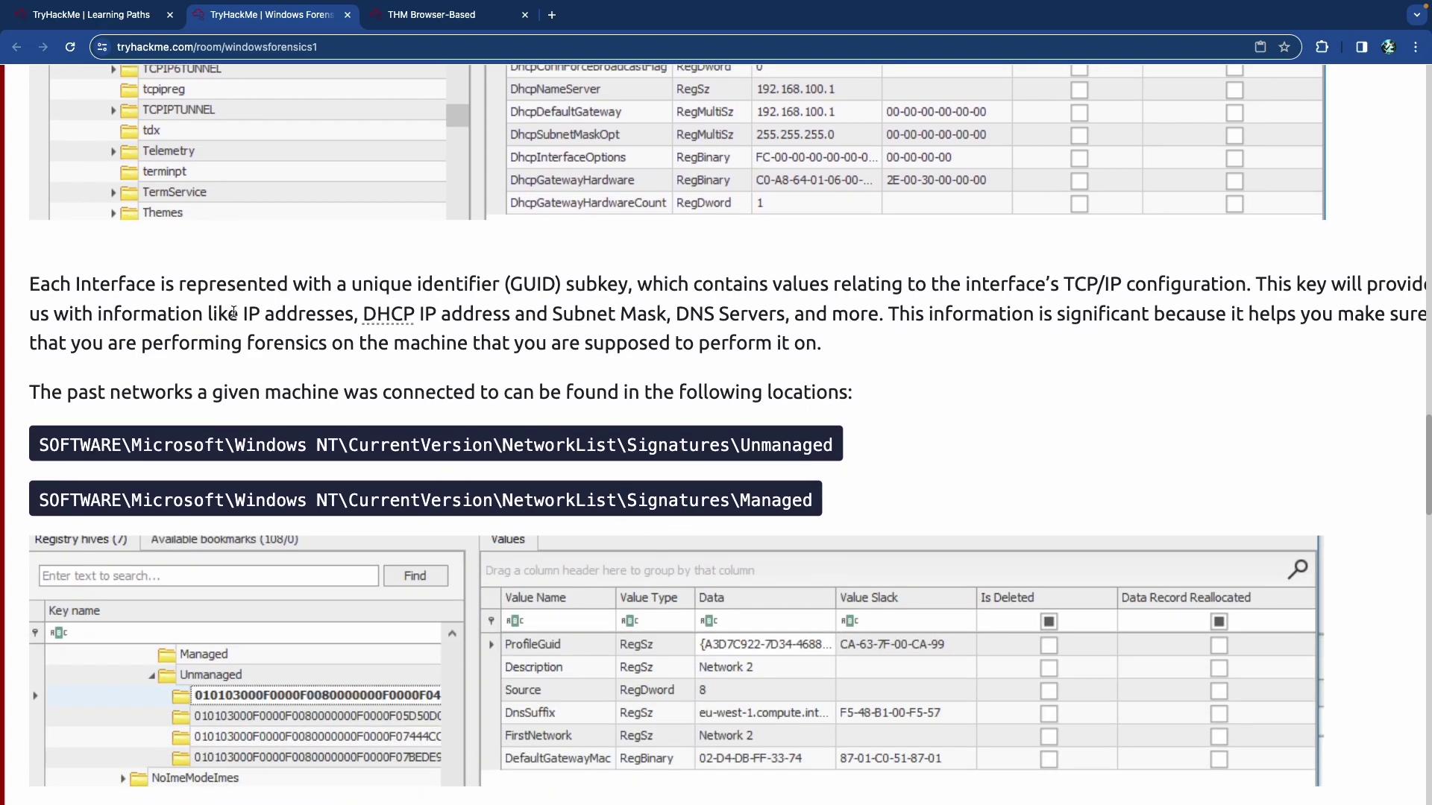
pyautogui.moveTo(475, 285); pyautogui.dragTo(607, 285)
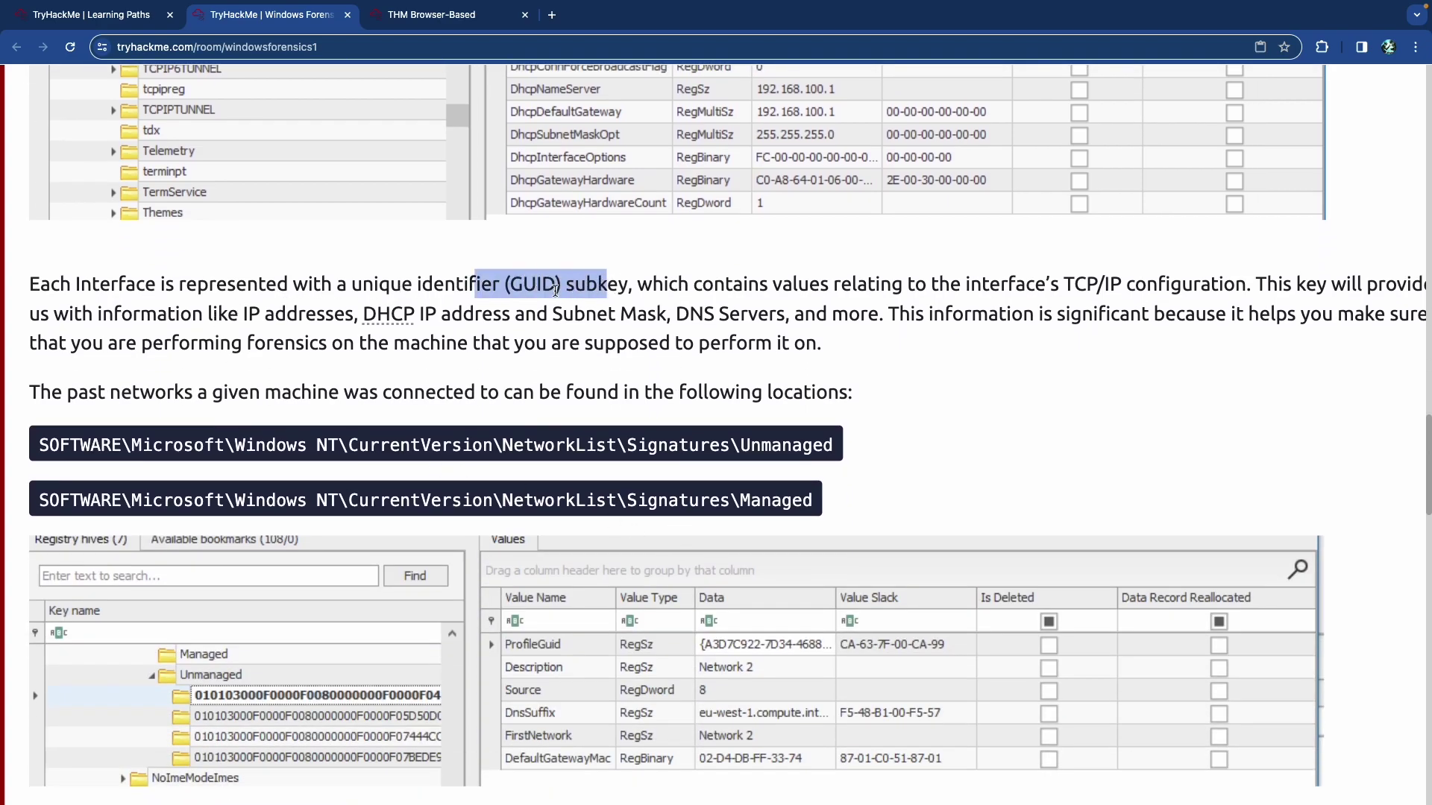
pyautogui.scroll(4, 553, 290)
pyautogui.scroll(2, 555, 292)
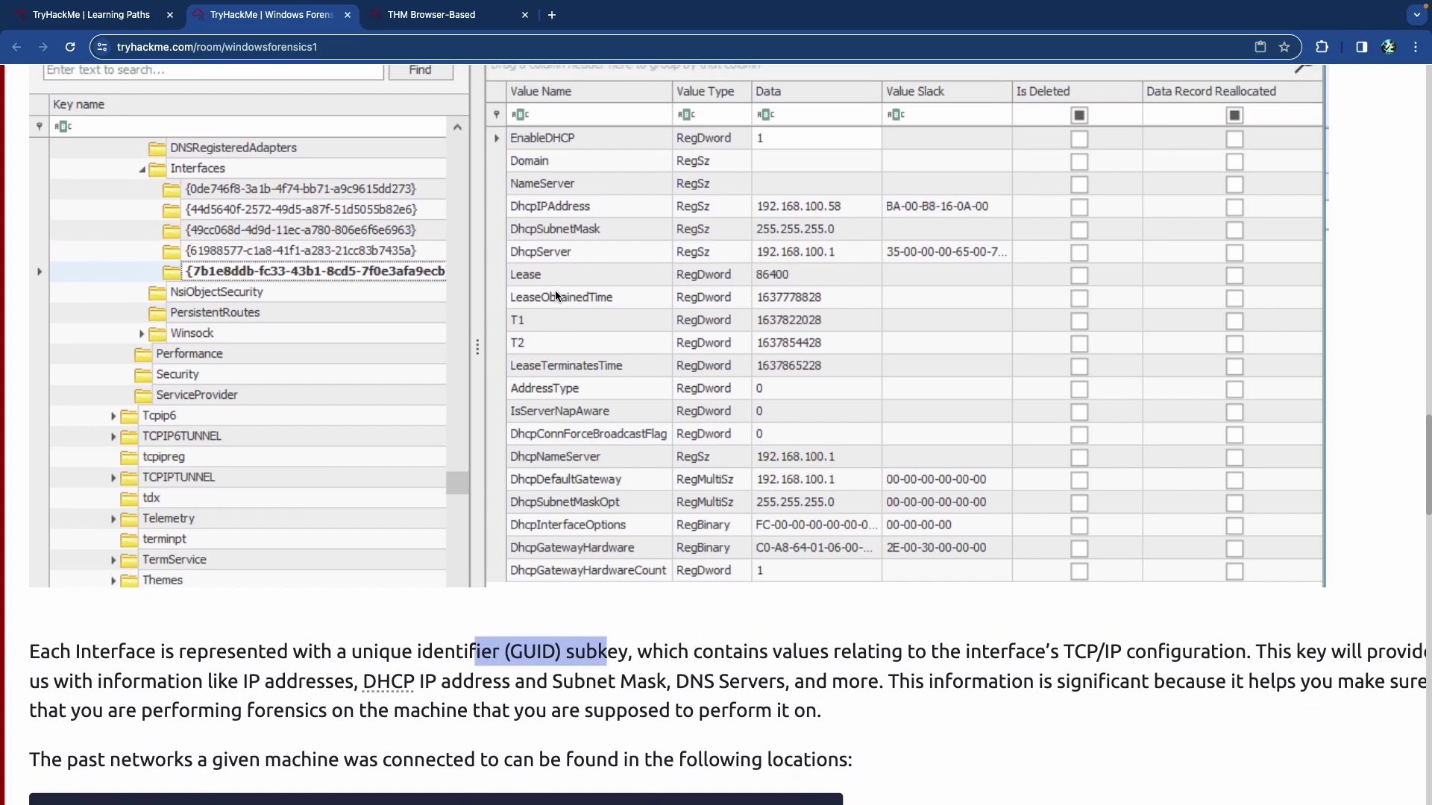
pyautogui.scroll(-5, 555, 294)
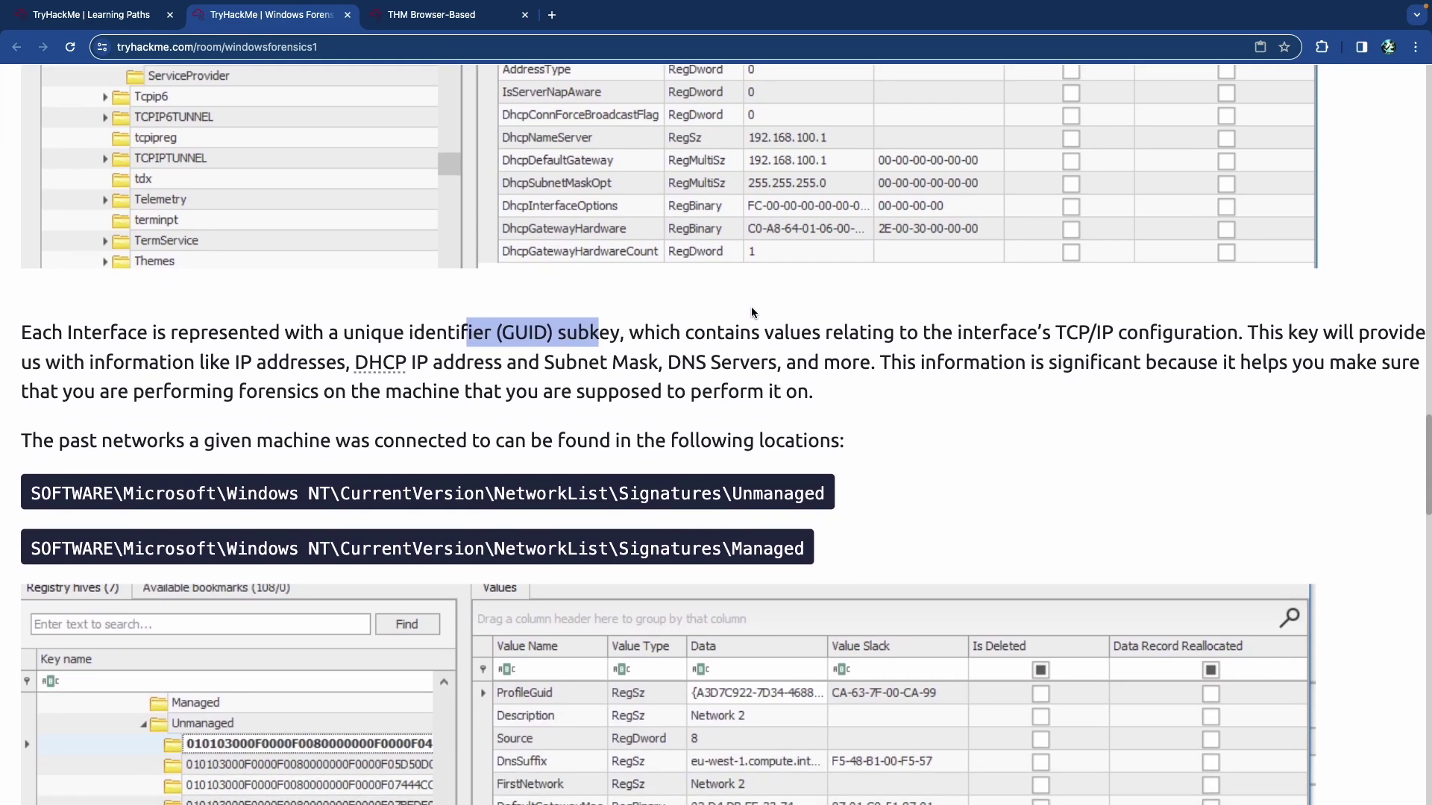
# Read what each interface subkey reveals and look over the NetworkList\Signatures Unmanaged and Managed locations for past networks.
pyautogui.hscroll(1, 750, 306)
pyautogui.scroll(-1, 750, 306)
pyautogui.hscroll(-1, 752, 311)
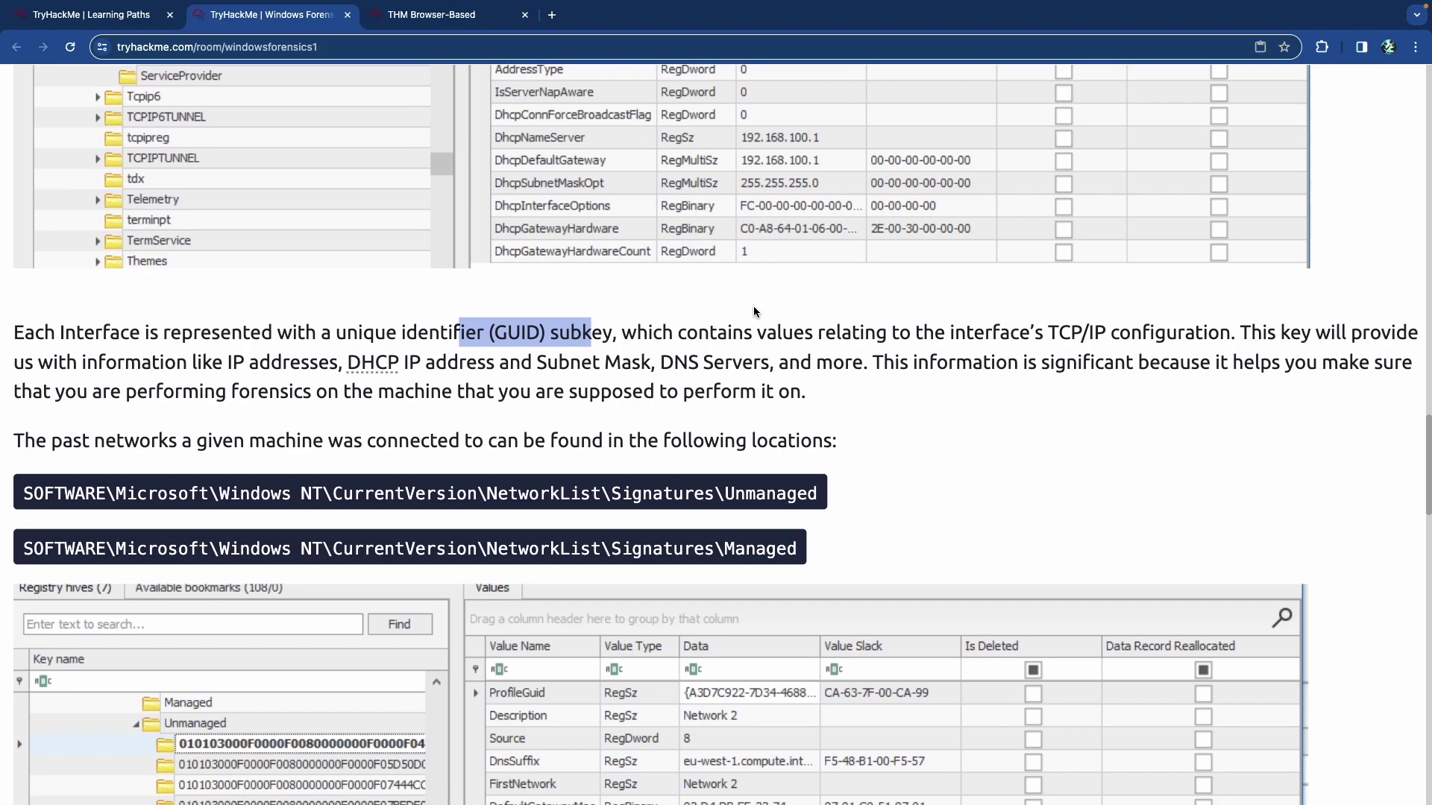
pyautogui.hscroll(-1, 753, 311)
pyautogui.scroll(-1, 753, 311)
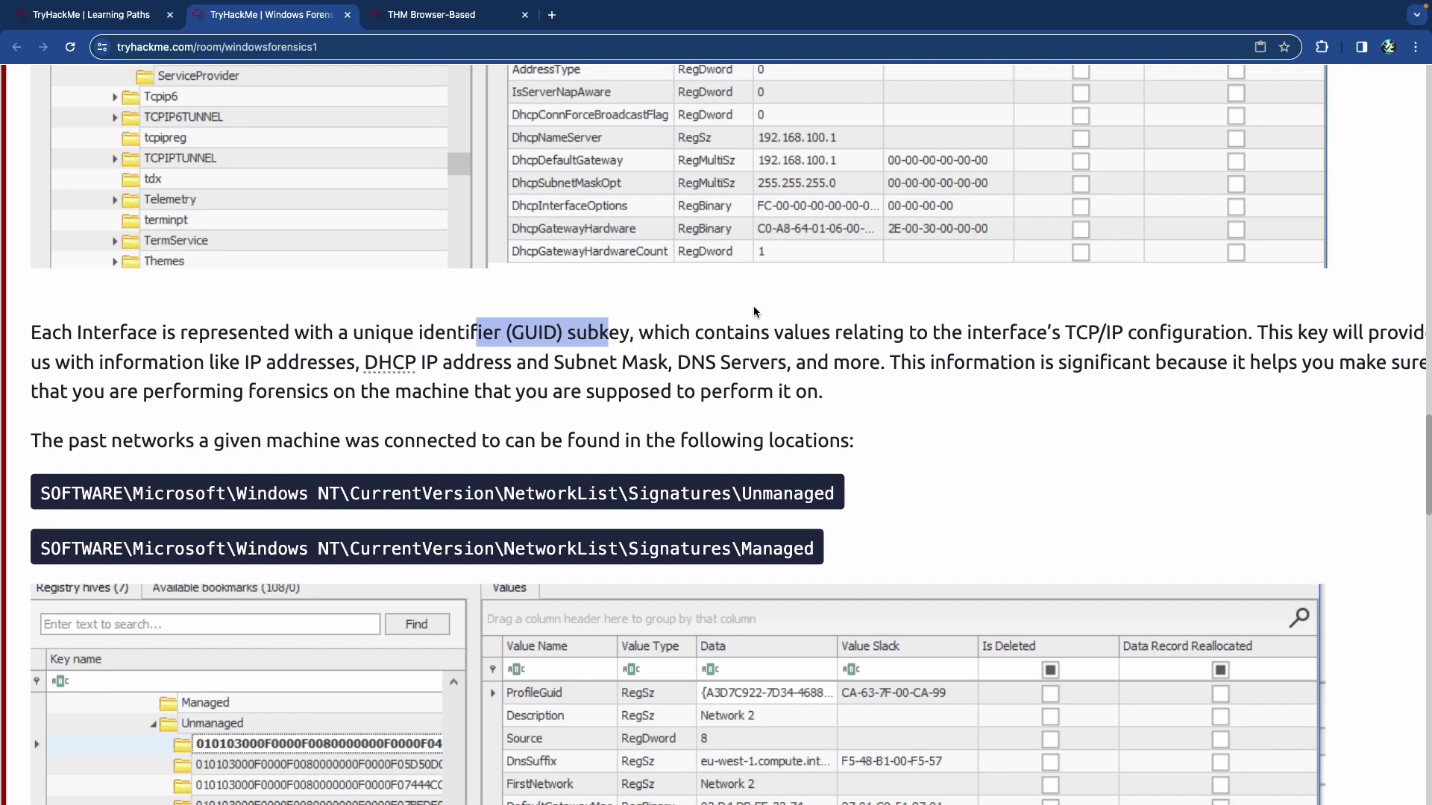
pyautogui.scroll(-2, 753, 311)
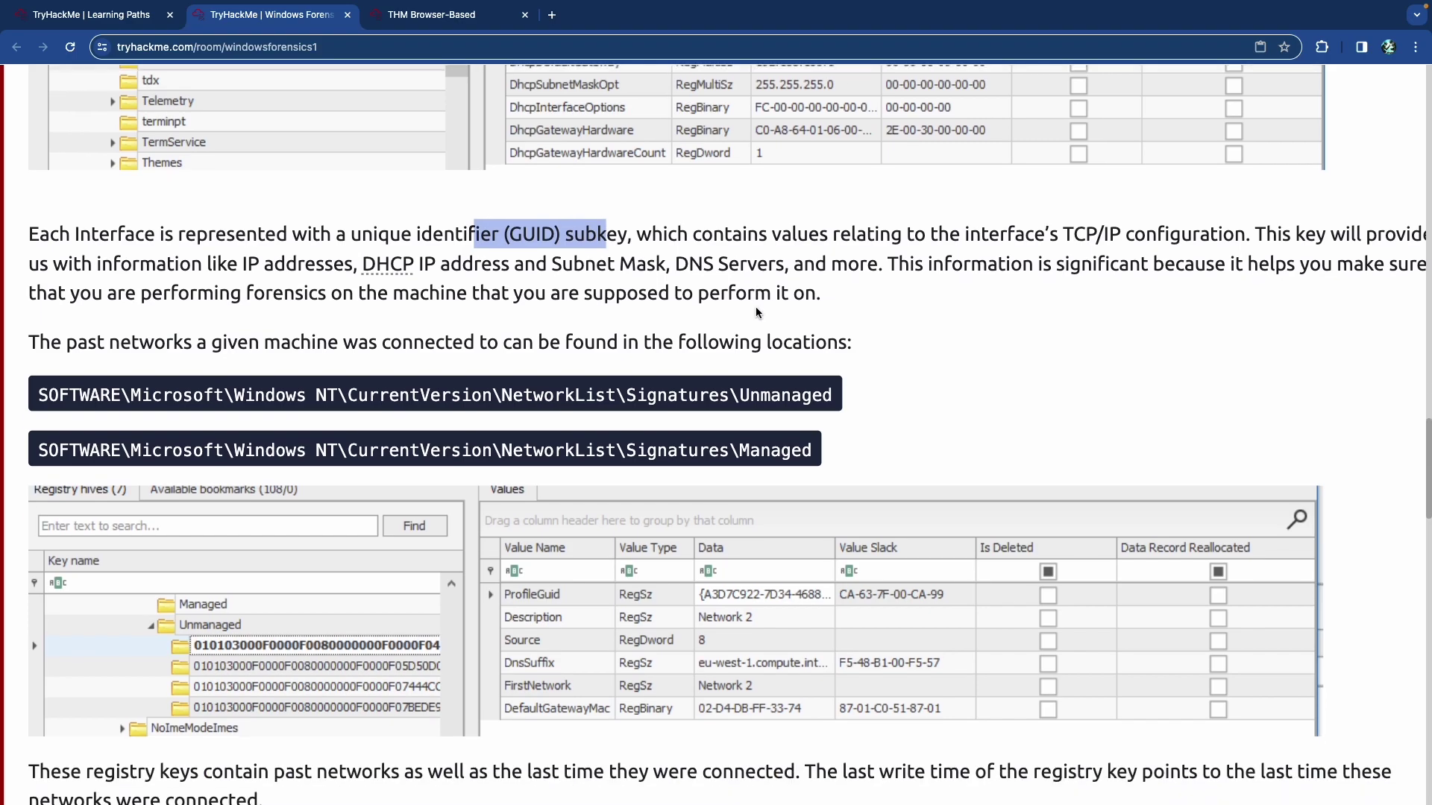
pyautogui.scroll(1, 757, 312)
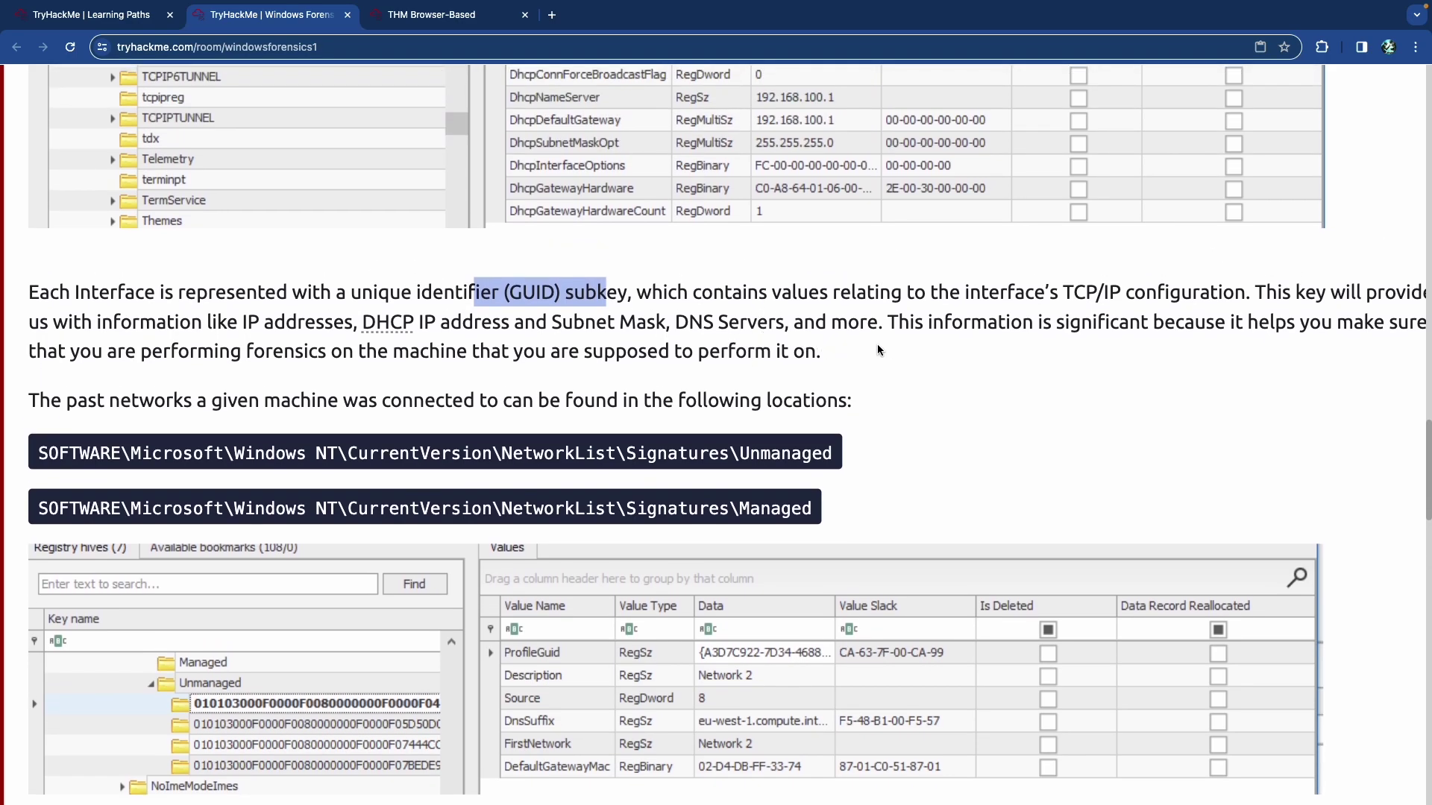
# Read the network interface GUID explanation and the NetworkList\Signatures Unmanaged and Managed registry locations for past networks.
pyautogui.hscroll(1, 903, 340)
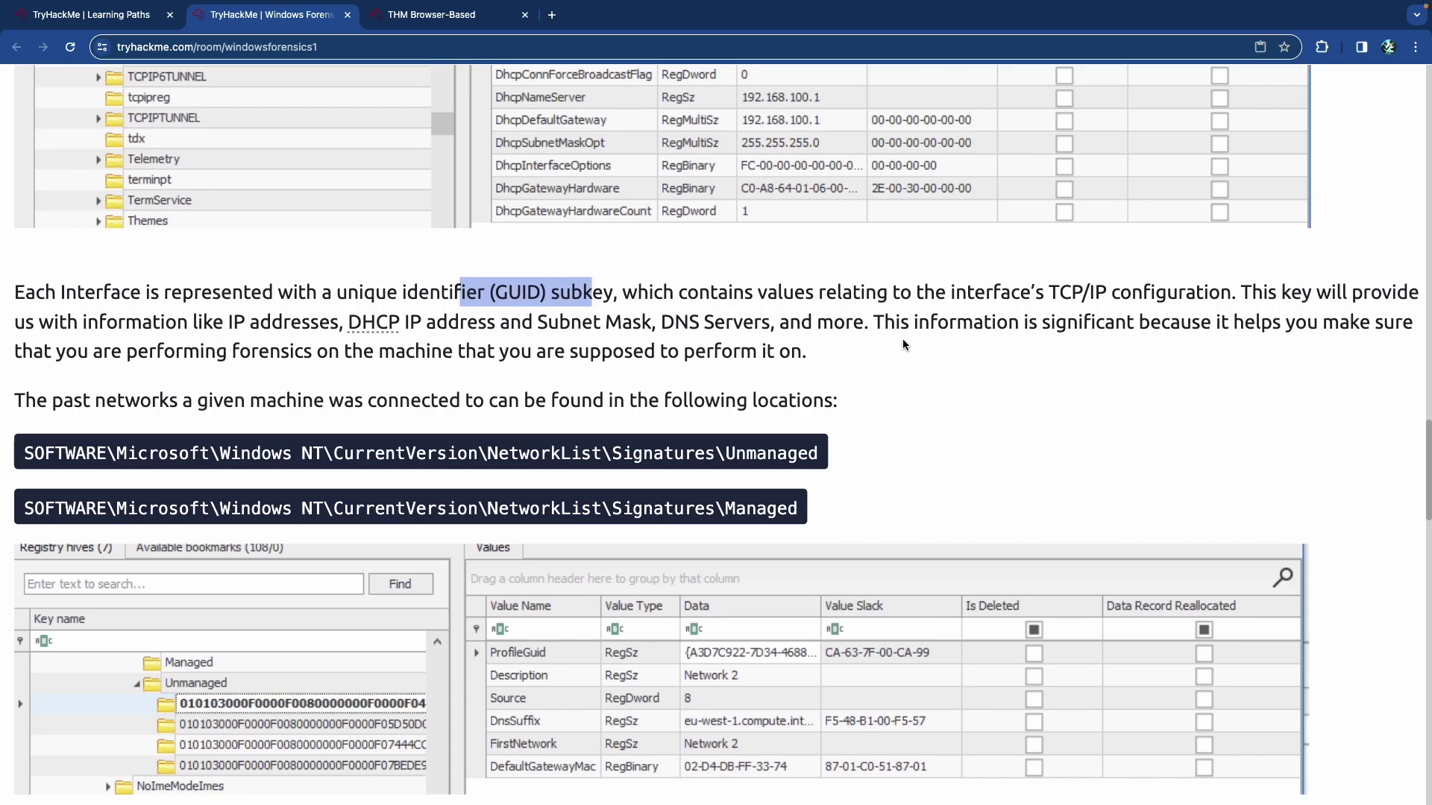
pyautogui.scroll(-3, 902, 344)
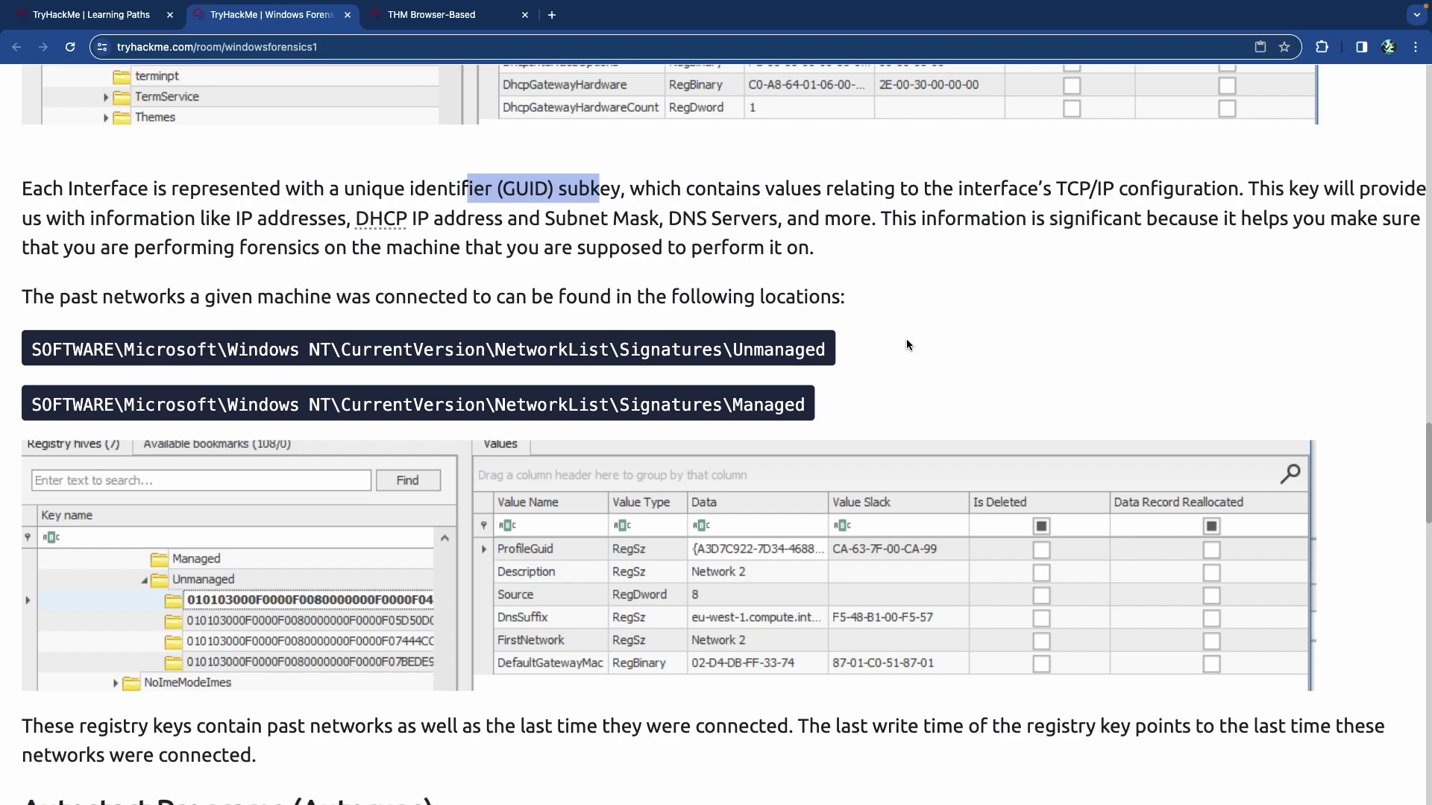
pyautogui.scroll(-2, 912, 341)
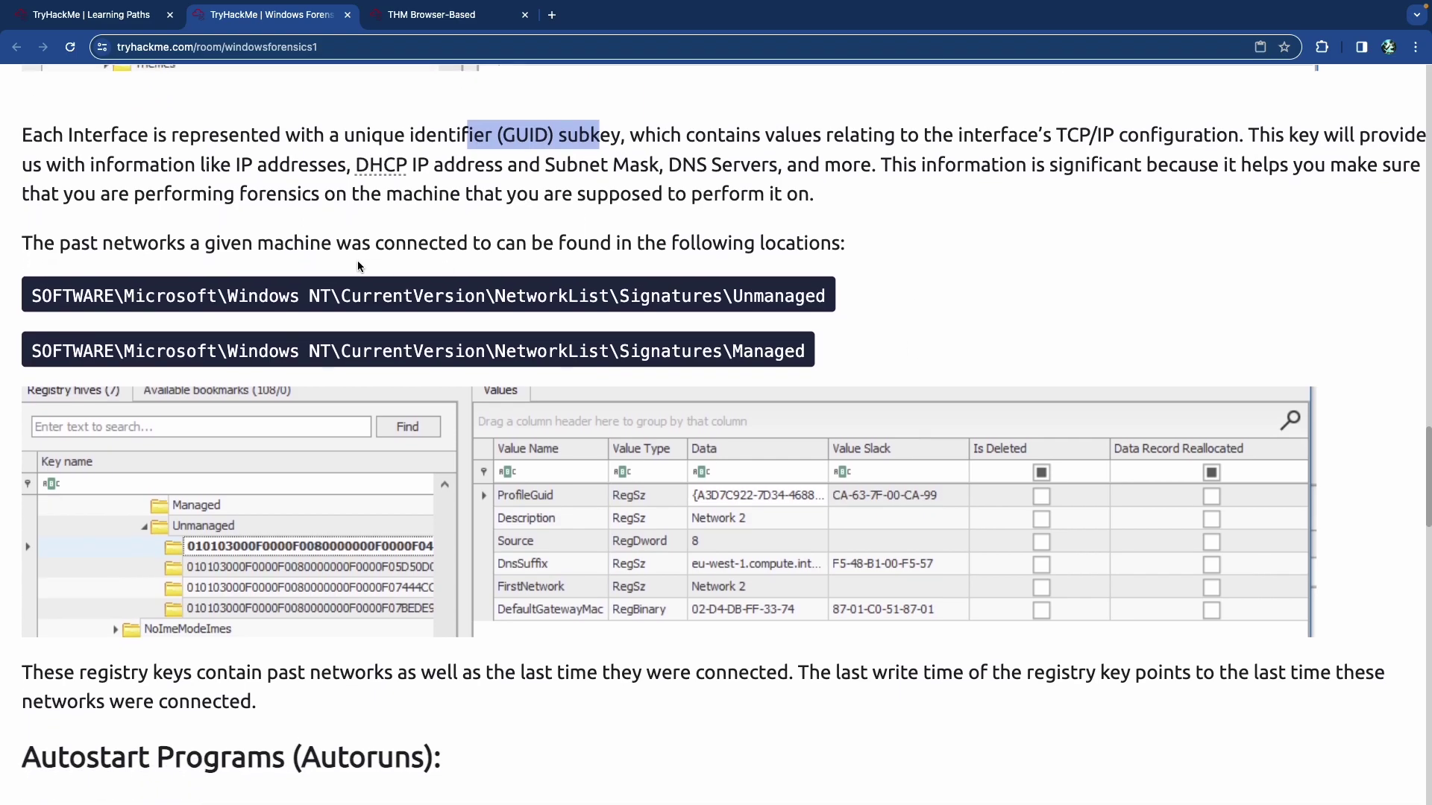
pyautogui.moveTo(191, 248); pyautogui.dragTo(362, 247)
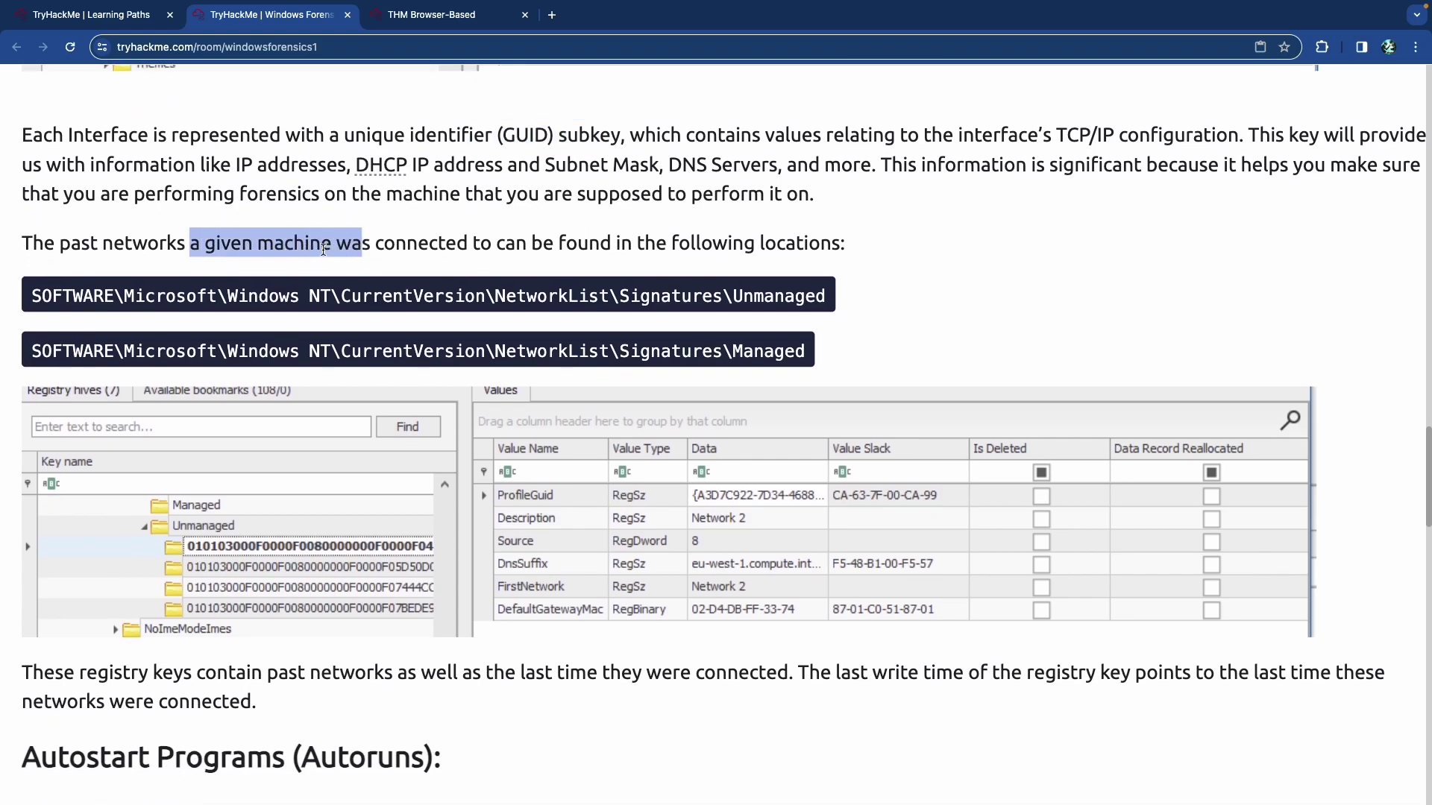
pyautogui.click(166, 247)
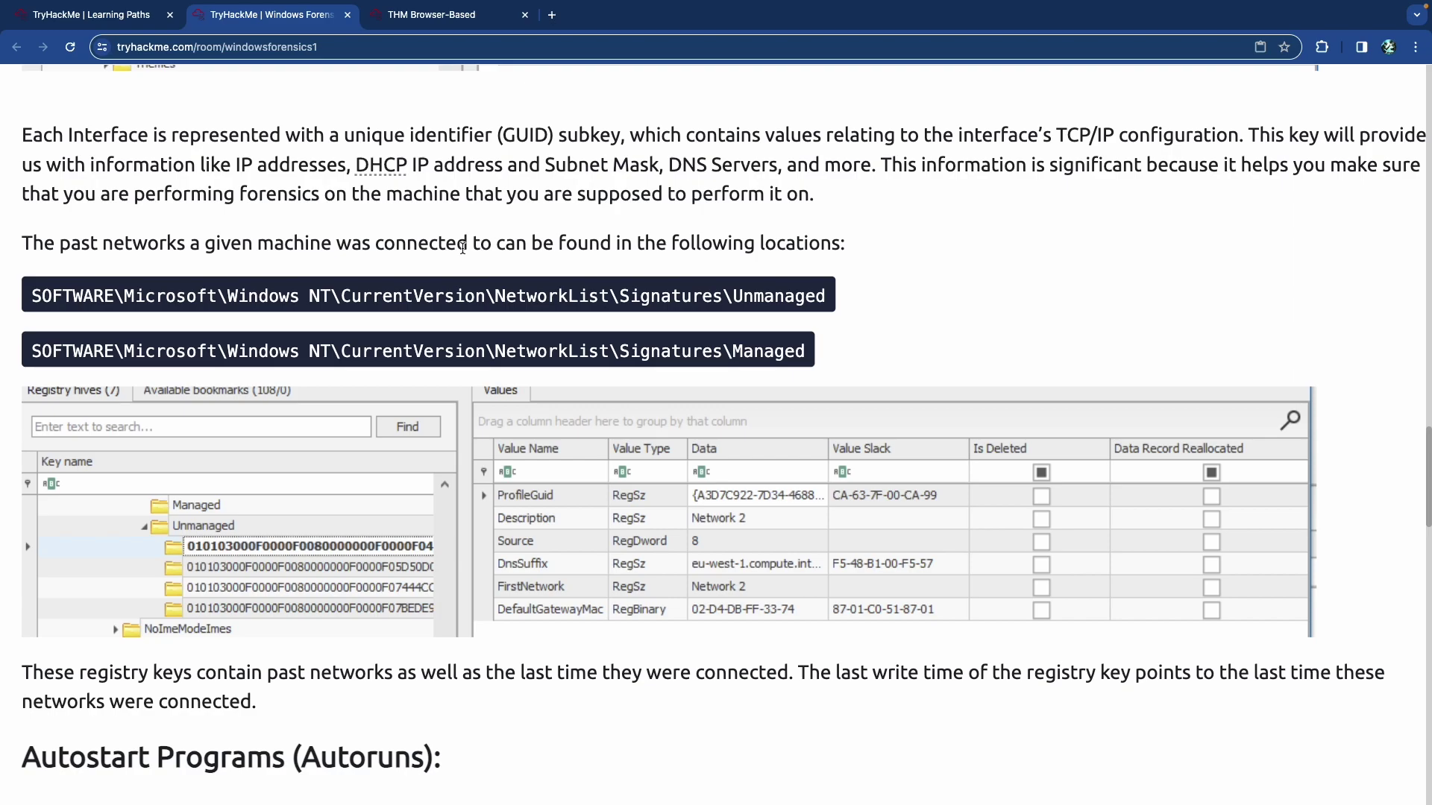
pyautogui.moveTo(597, 246); pyautogui.dragTo(827, 244)
pyautogui.click(722, 251)
pyautogui.scroll(-1, 163, 265)
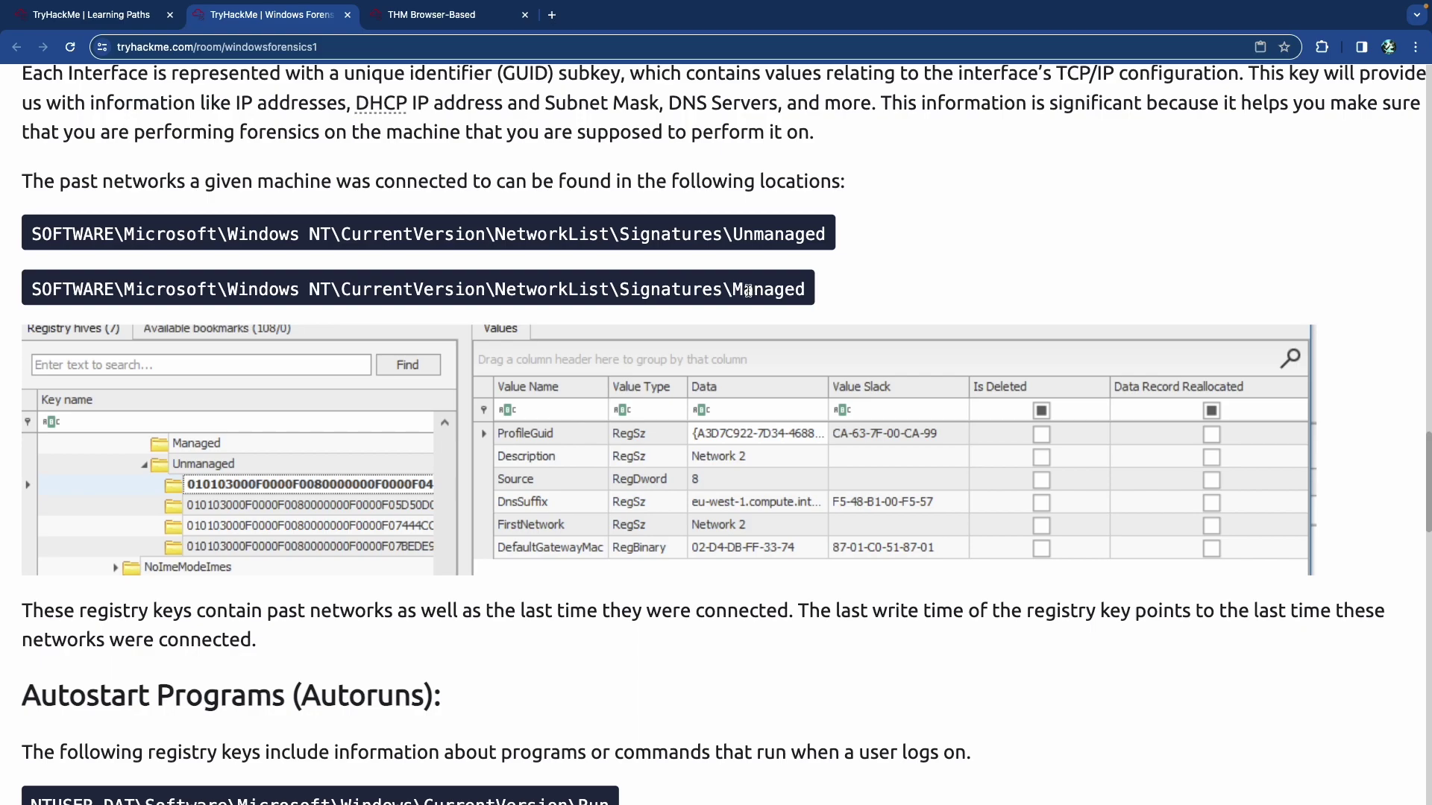
pyautogui.scroll(-3, 764, 284)
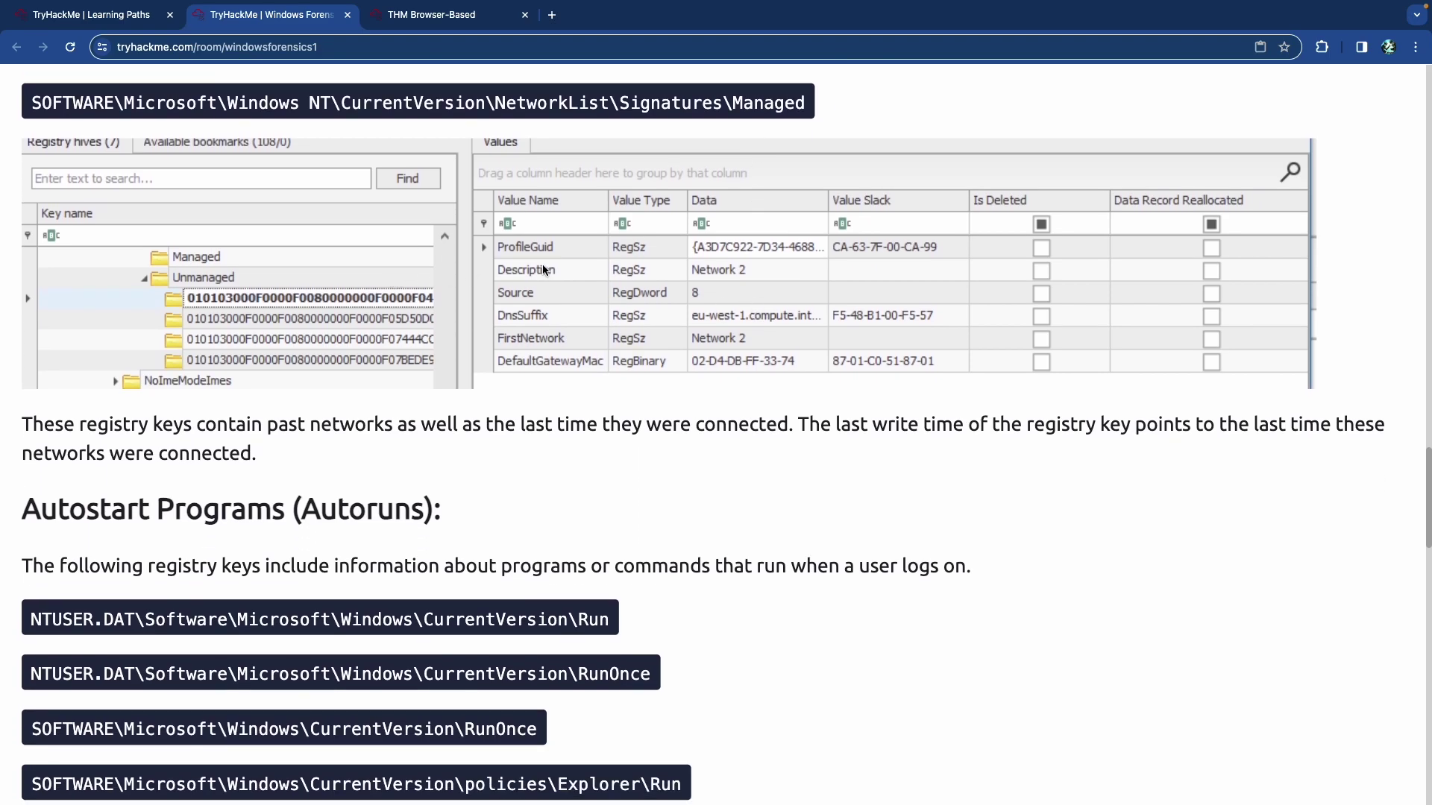
pyautogui.scroll(-3, 543, 269)
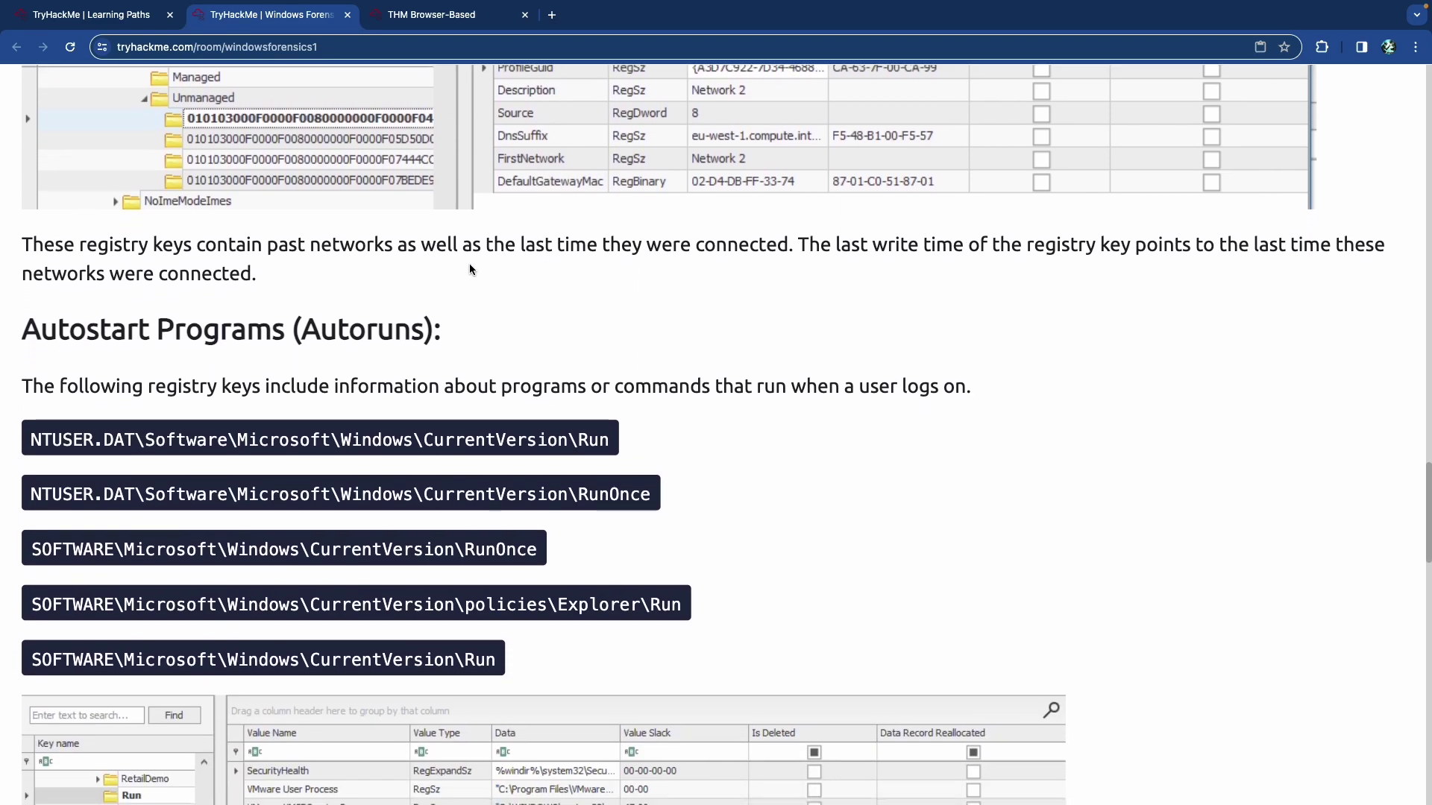
# Read the Autostart Programs (Autoruns) introduction and examine the CurrentVersion part of the NTUSER.DAT Run key path.
pyautogui.scroll(-2, 474, 267)
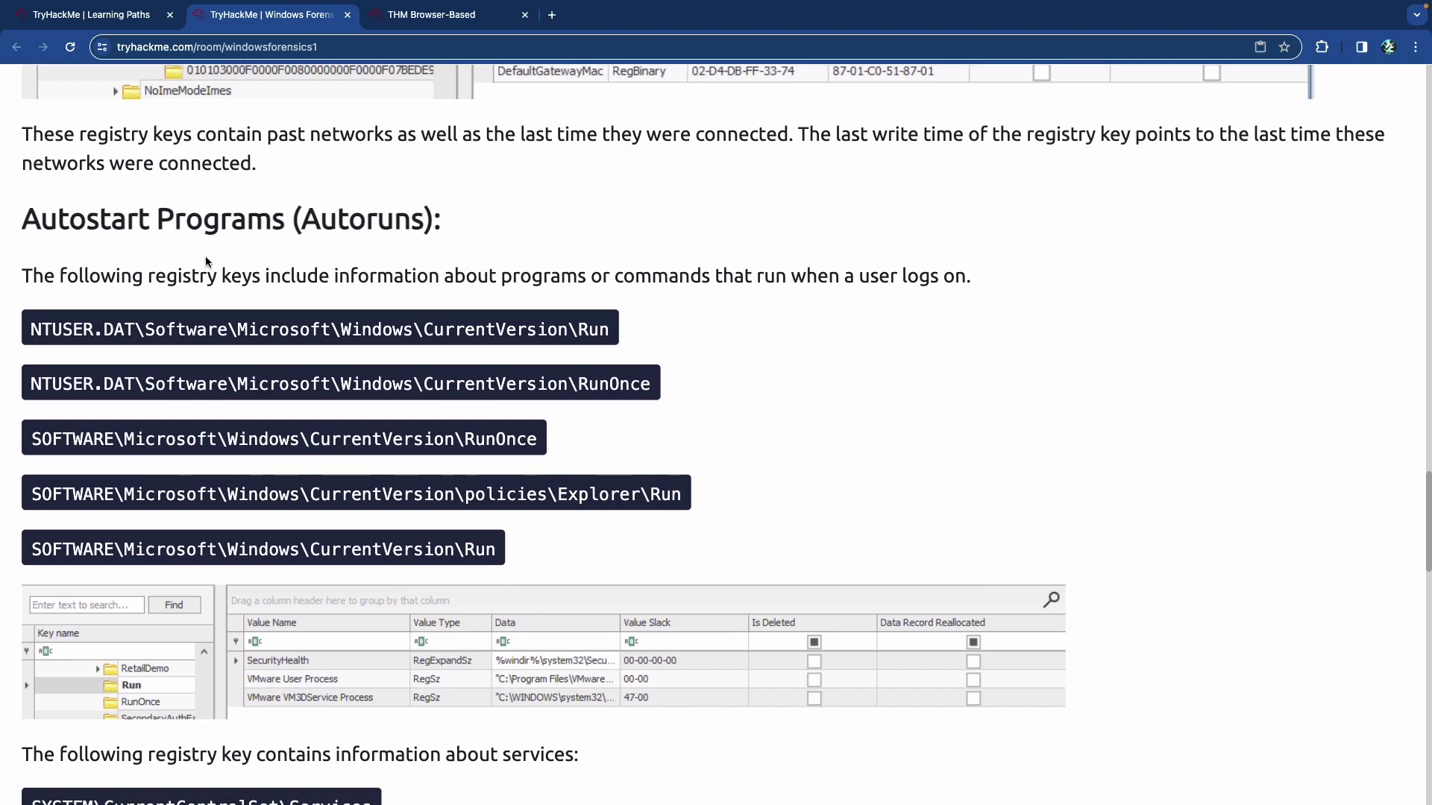
pyautogui.moveTo(69, 221); pyautogui.dragTo(358, 223)
pyautogui.click(300, 246)
pyautogui.scroll(-2, 300, 246)
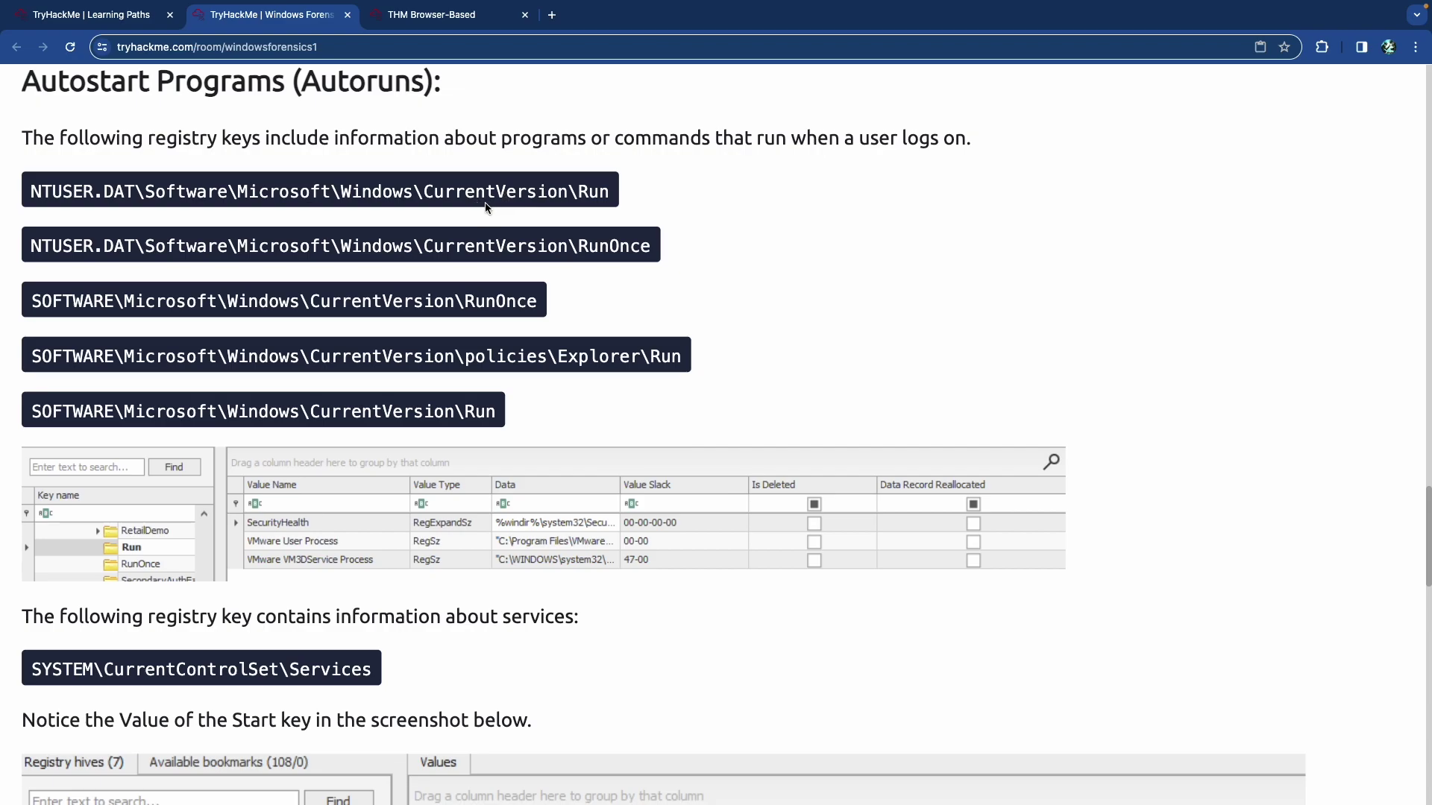
pyautogui.moveTo(426, 195); pyautogui.dragTo(547, 195)
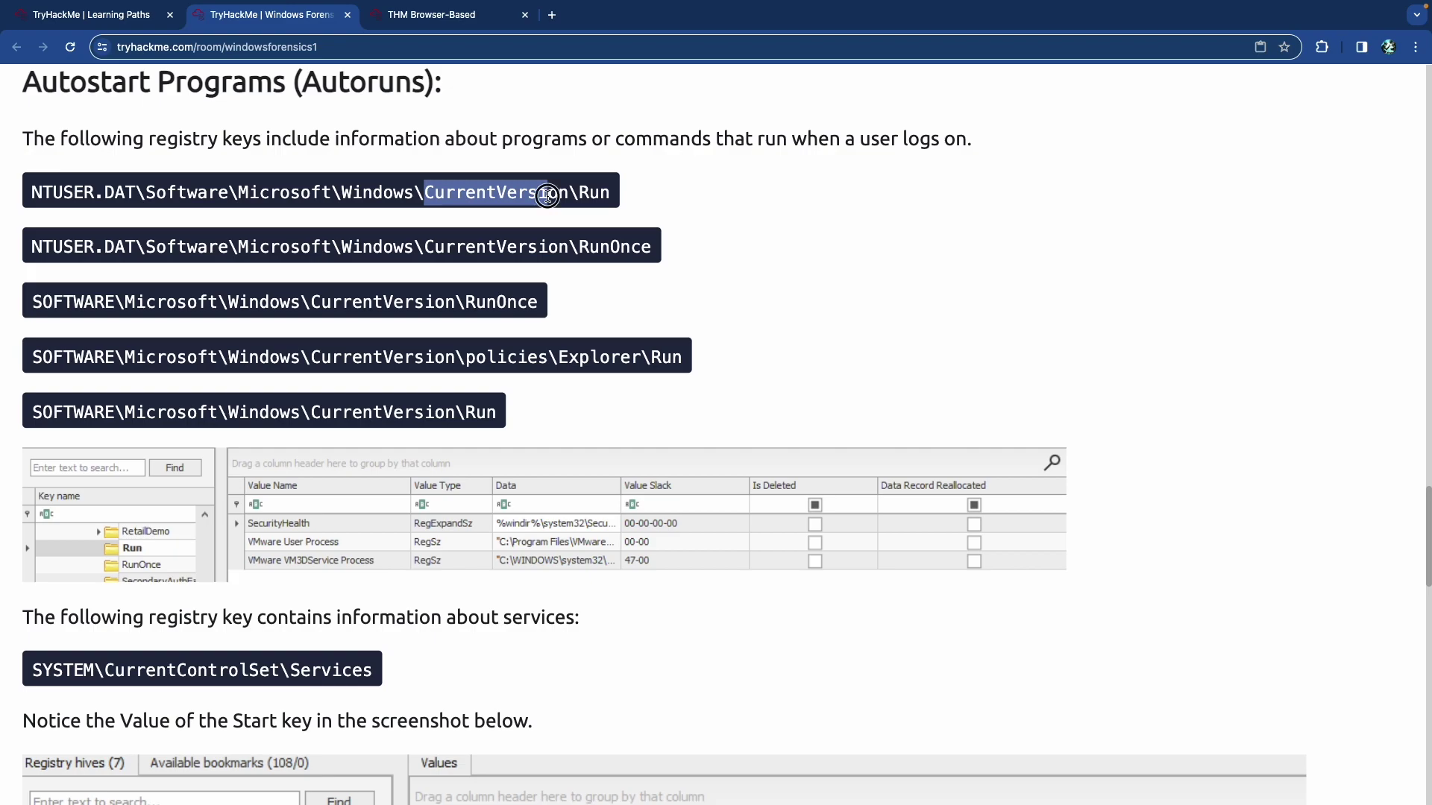
pyautogui.click(547, 195)
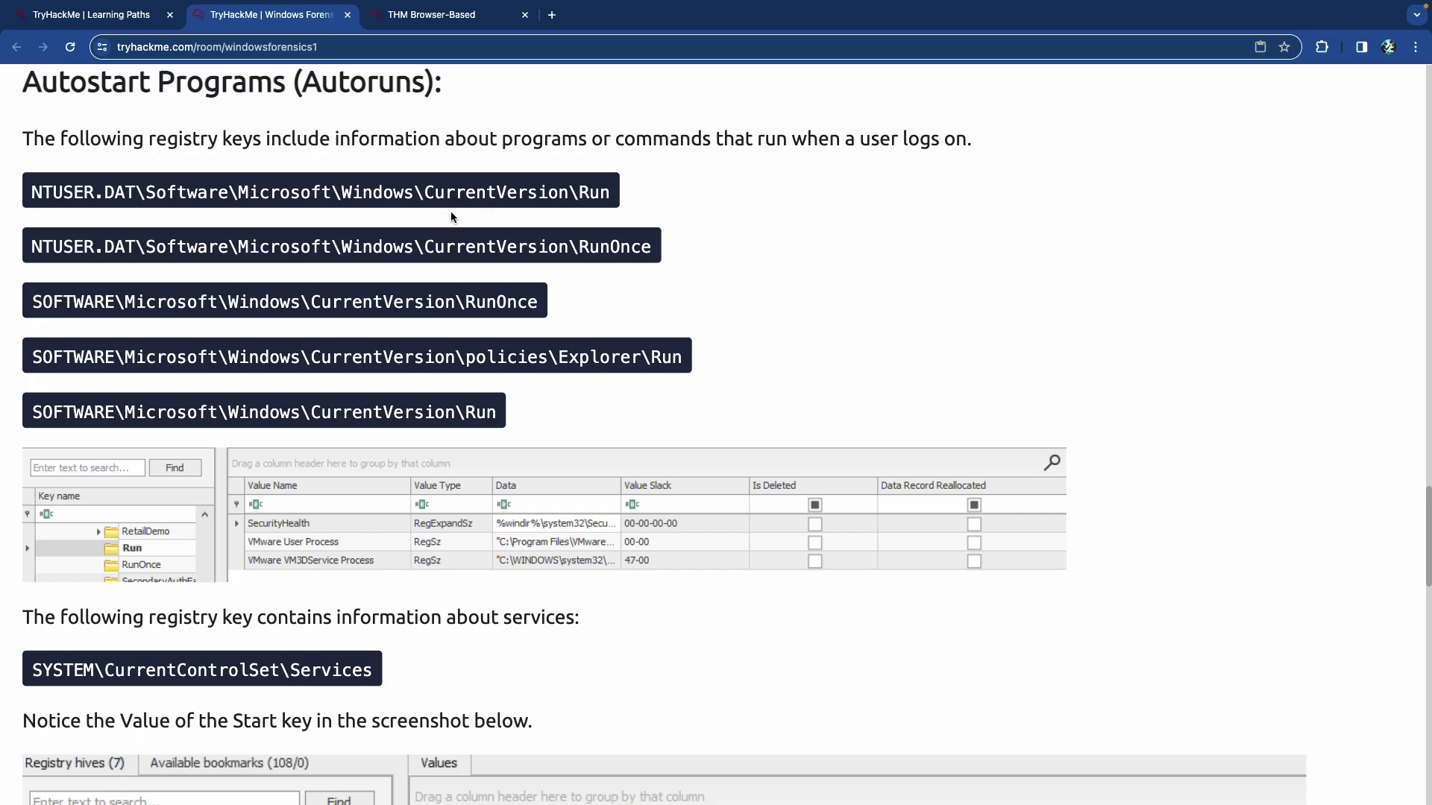
pyautogui.scroll(1, 455, 213)
pyautogui.scroll(-1, 470, 218)
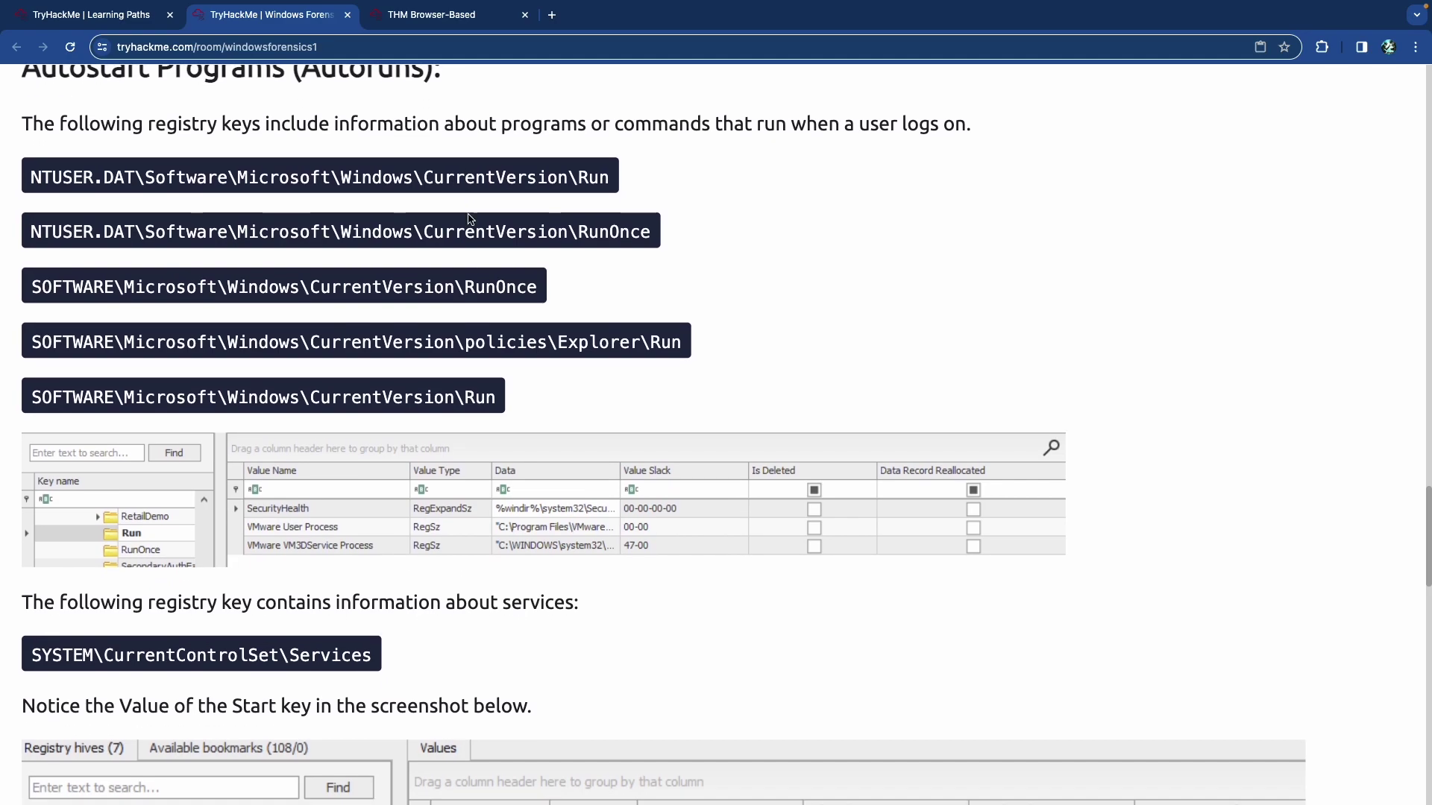
# Examine the full list of autostart registry paths, from NTUSER.DAT Run and RunOnce to the SOFTWARE Run key.
pyautogui.moveTo(73, 178); pyautogui.dragTo(512, 397)
pyautogui.scroll(-1, 512, 396)
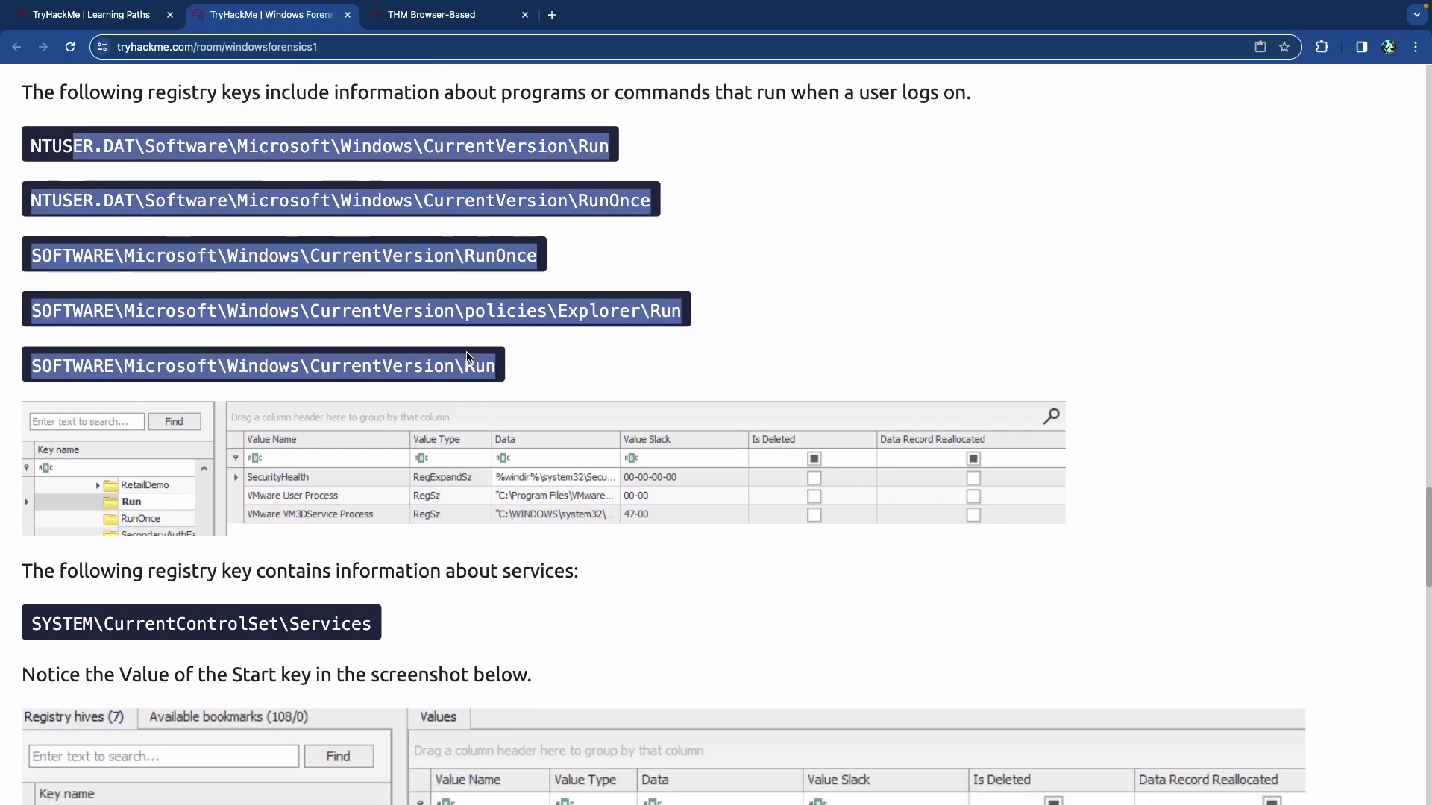
pyautogui.scroll(-4, 521, 330)
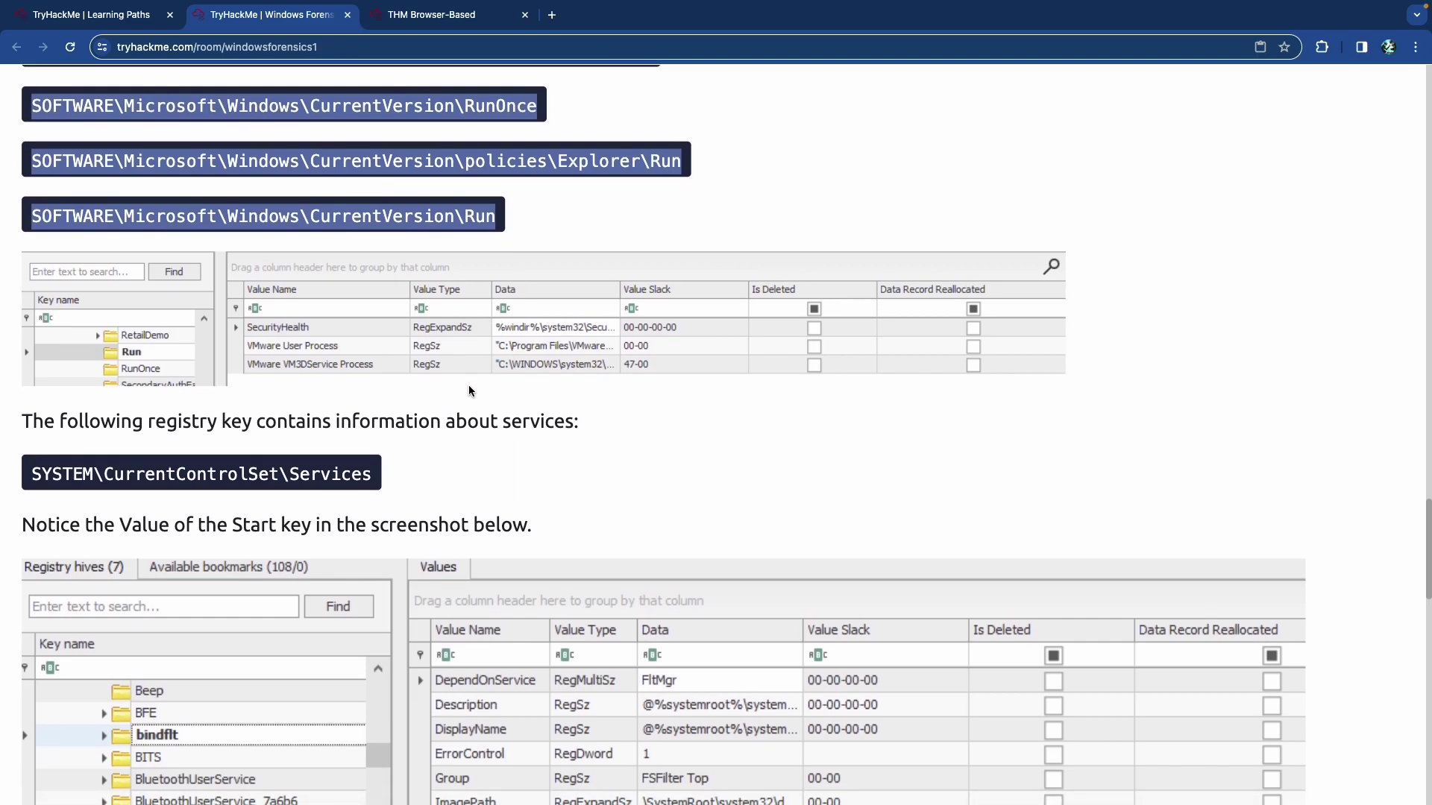
pyautogui.click(478, 405)
pyautogui.scroll(-3, 455, 402)
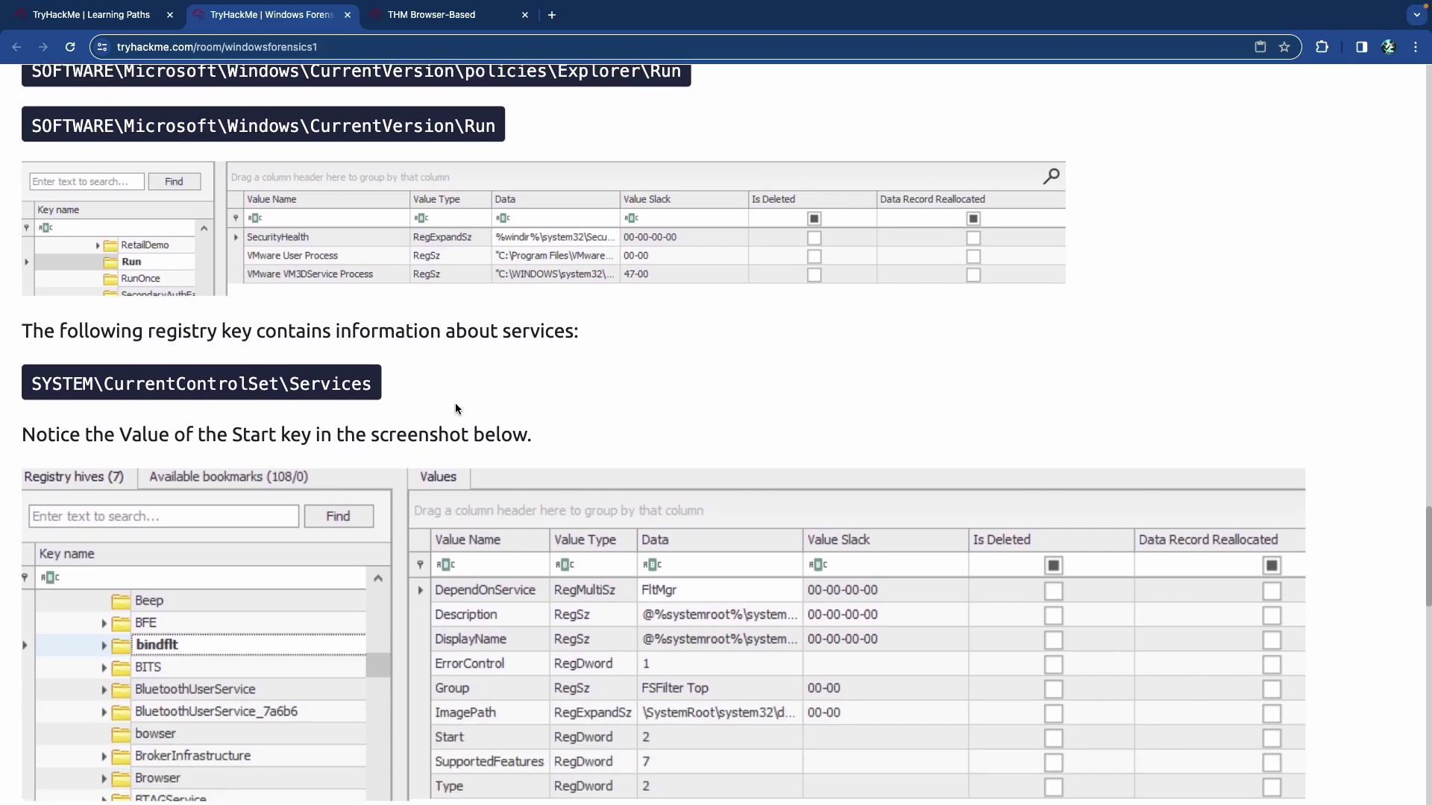
pyautogui.moveTo(34, 317); pyautogui.dragTo(468, 316)
pyautogui.click(483, 316)
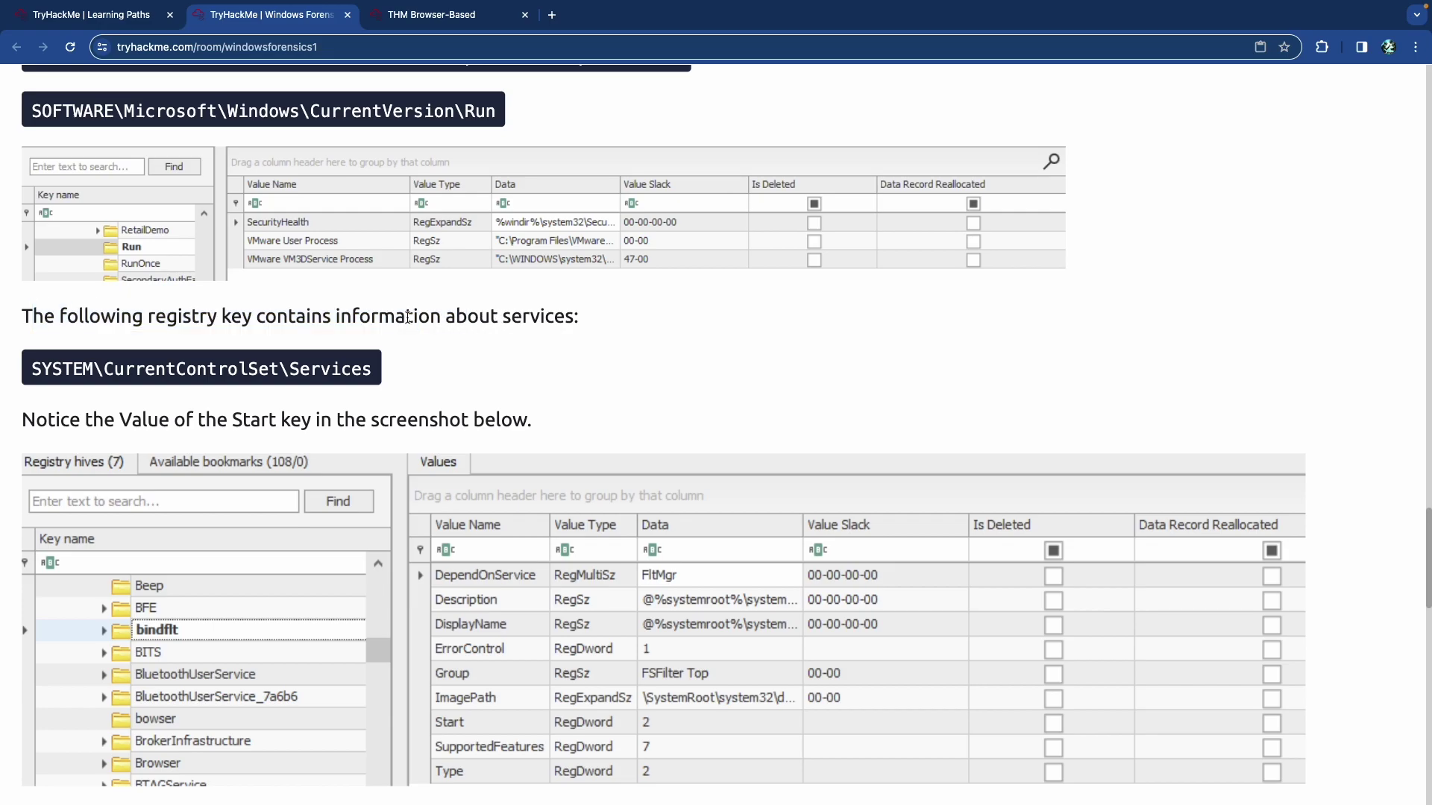
pyautogui.scroll(4, 409, 318)
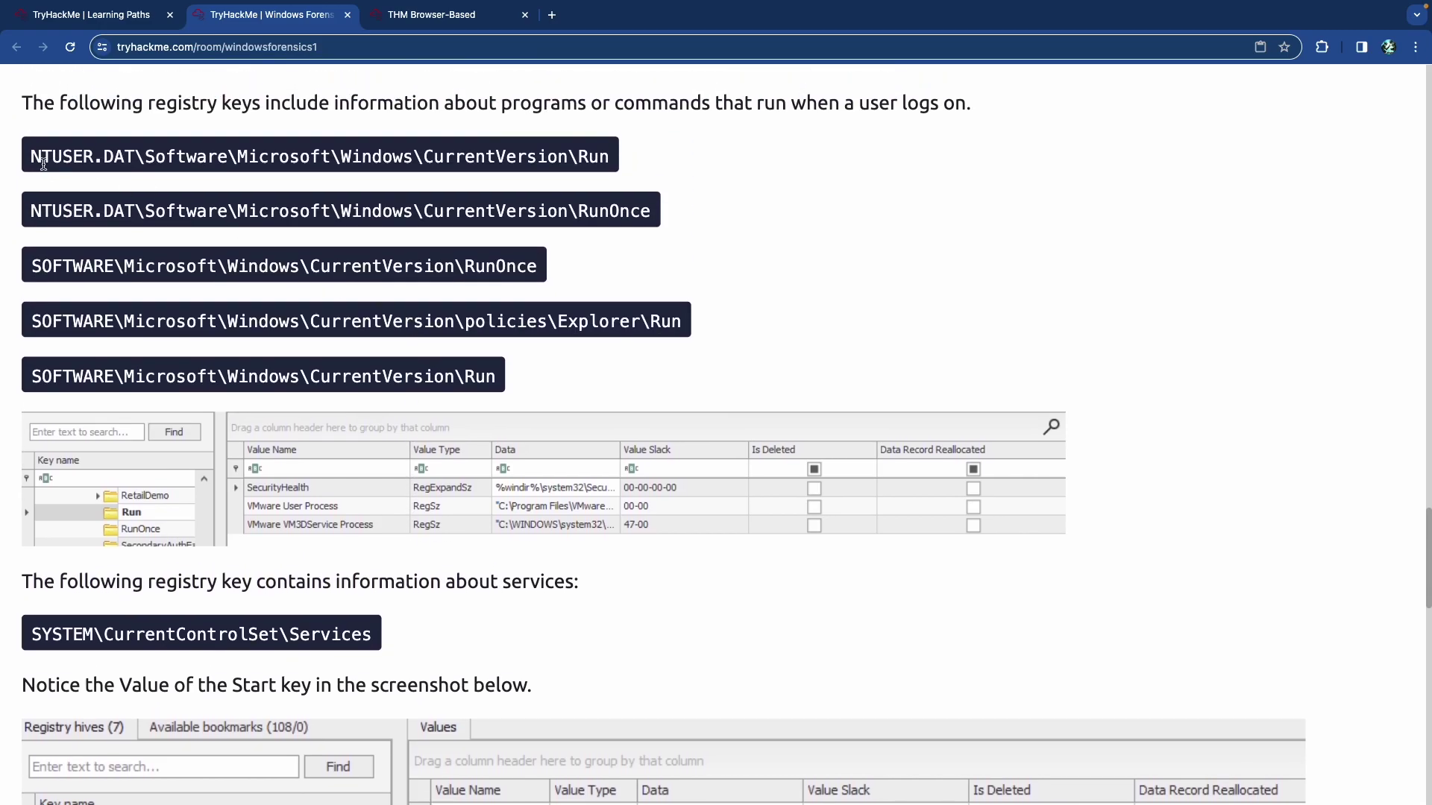
pyautogui.moveTo(31, 158); pyautogui.dragTo(489, 378)
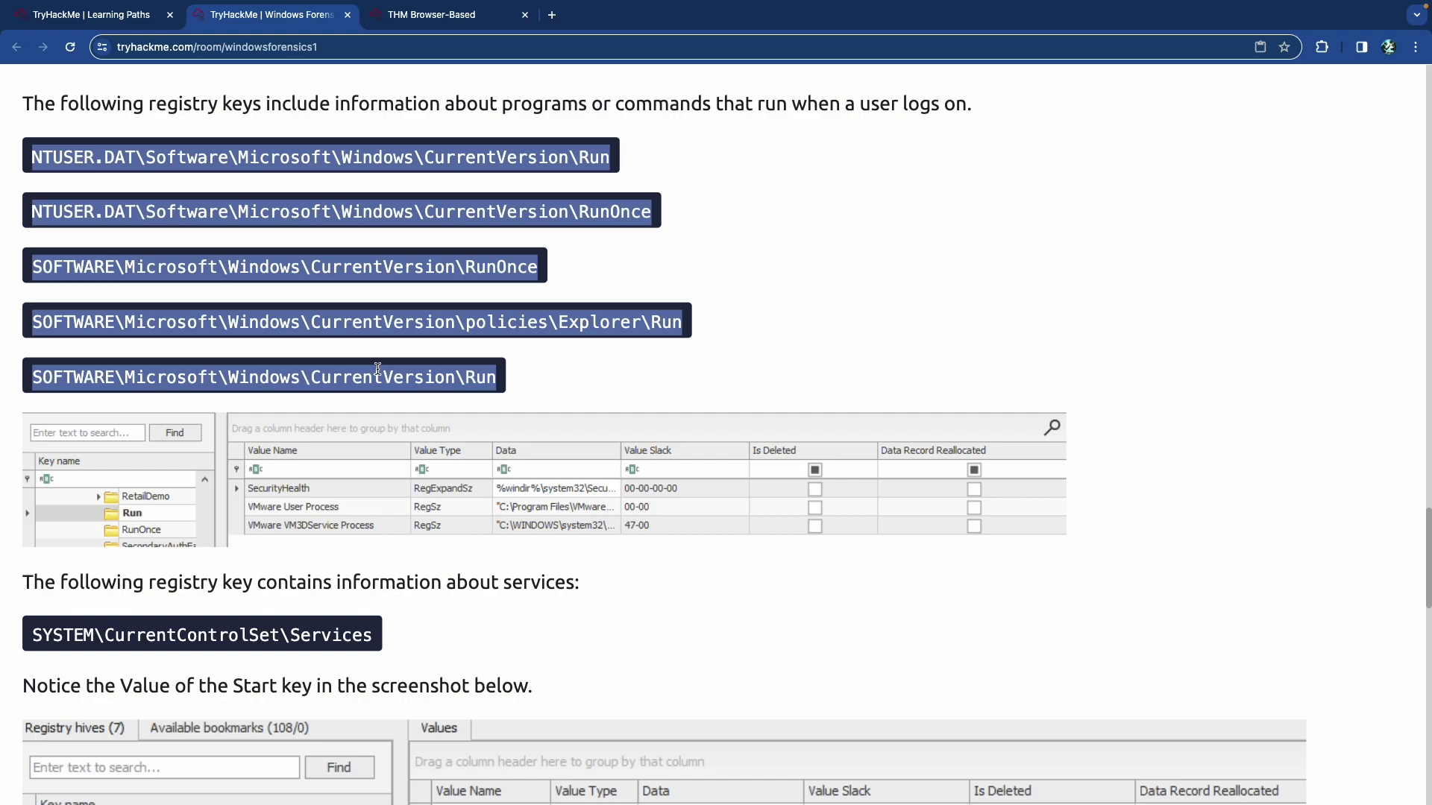
pyautogui.moveTo(490, 377); pyautogui.dragTo(465, 379)
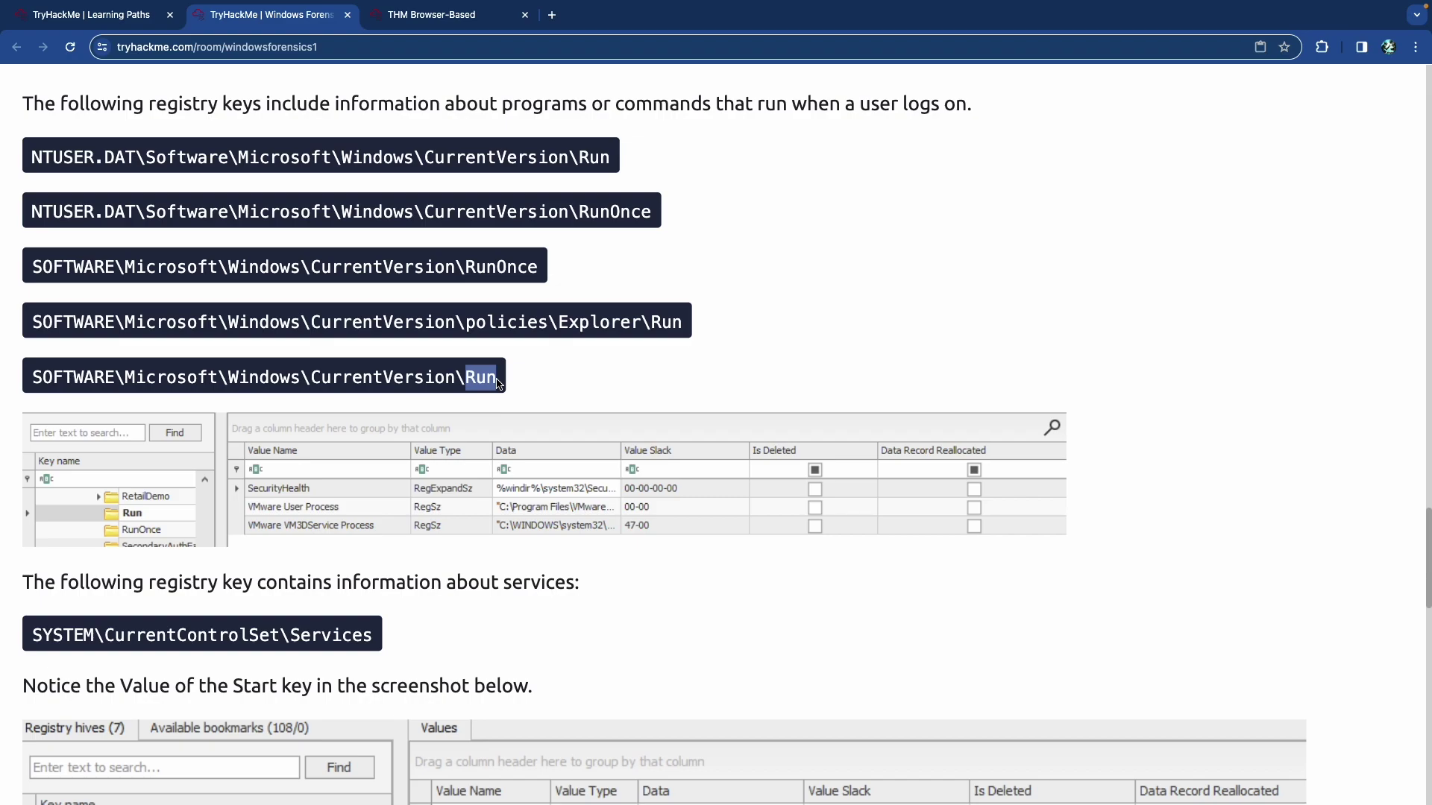
# Read about the SYSTEM\CurrentControlSet\Services registry key and examine the Start value in its screenshot.
pyautogui.scroll(-4, 496, 382)
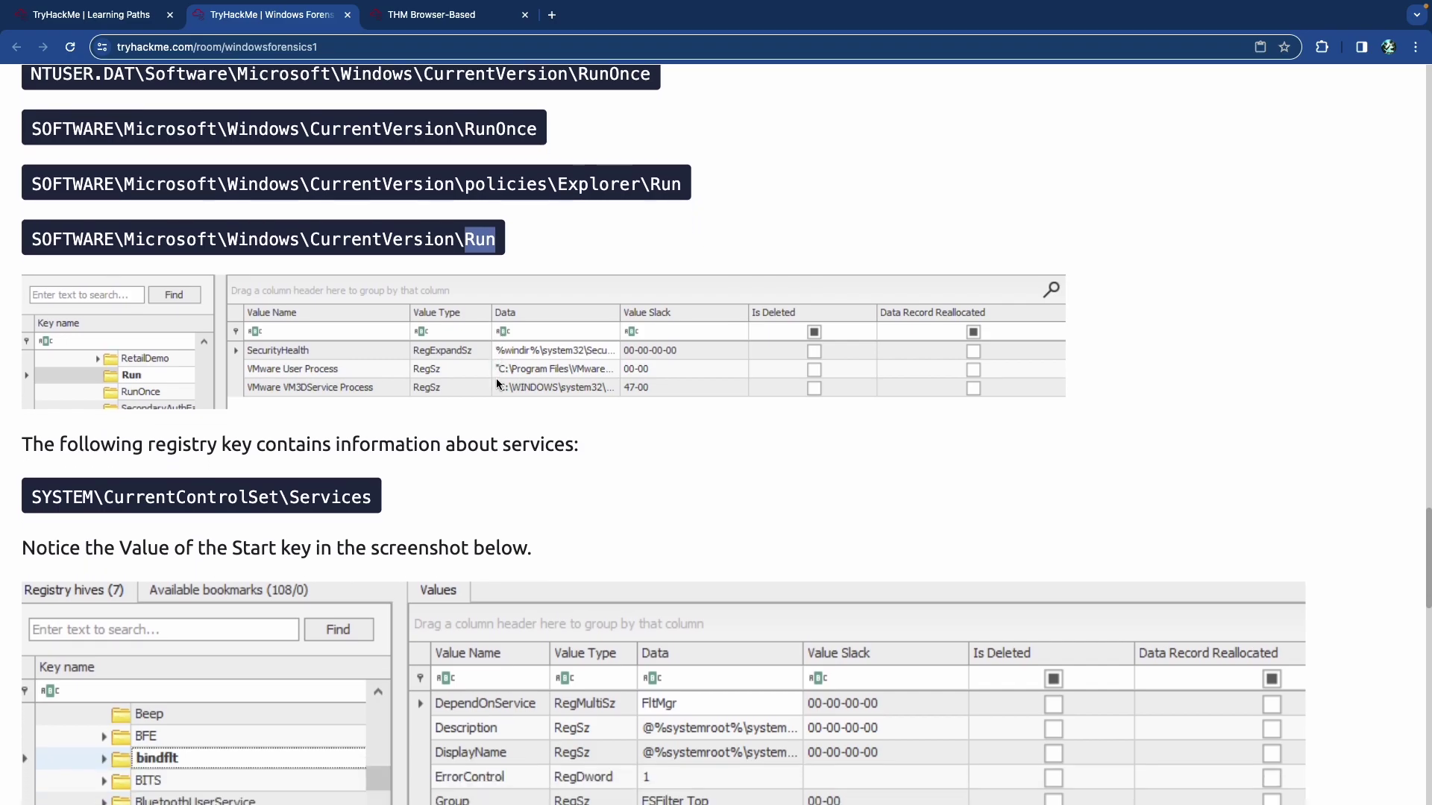
pyautogui.scroll(-2, 441, 383)
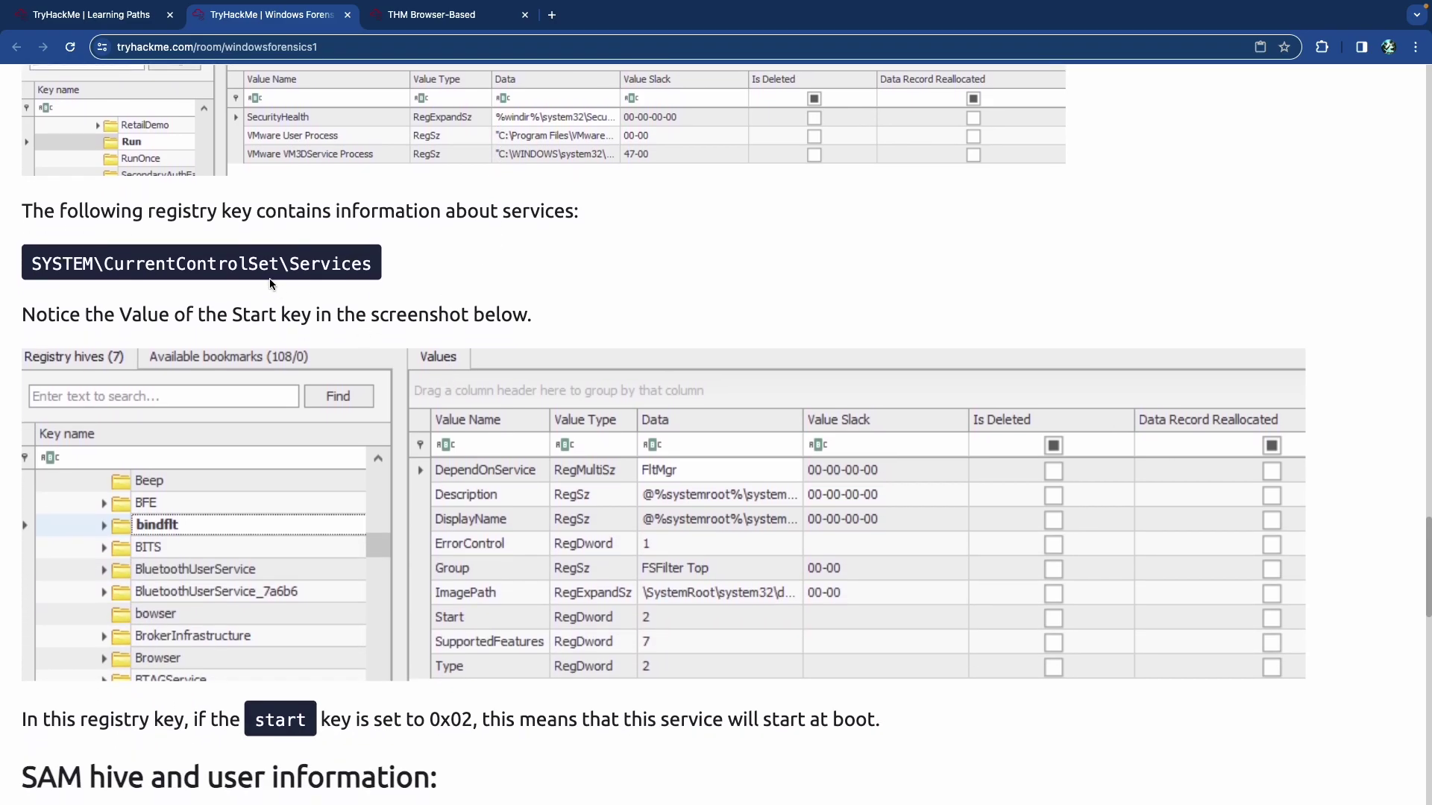
pyautogui.moveTo(445, 214); pyautogui.dragTo(578, 214)
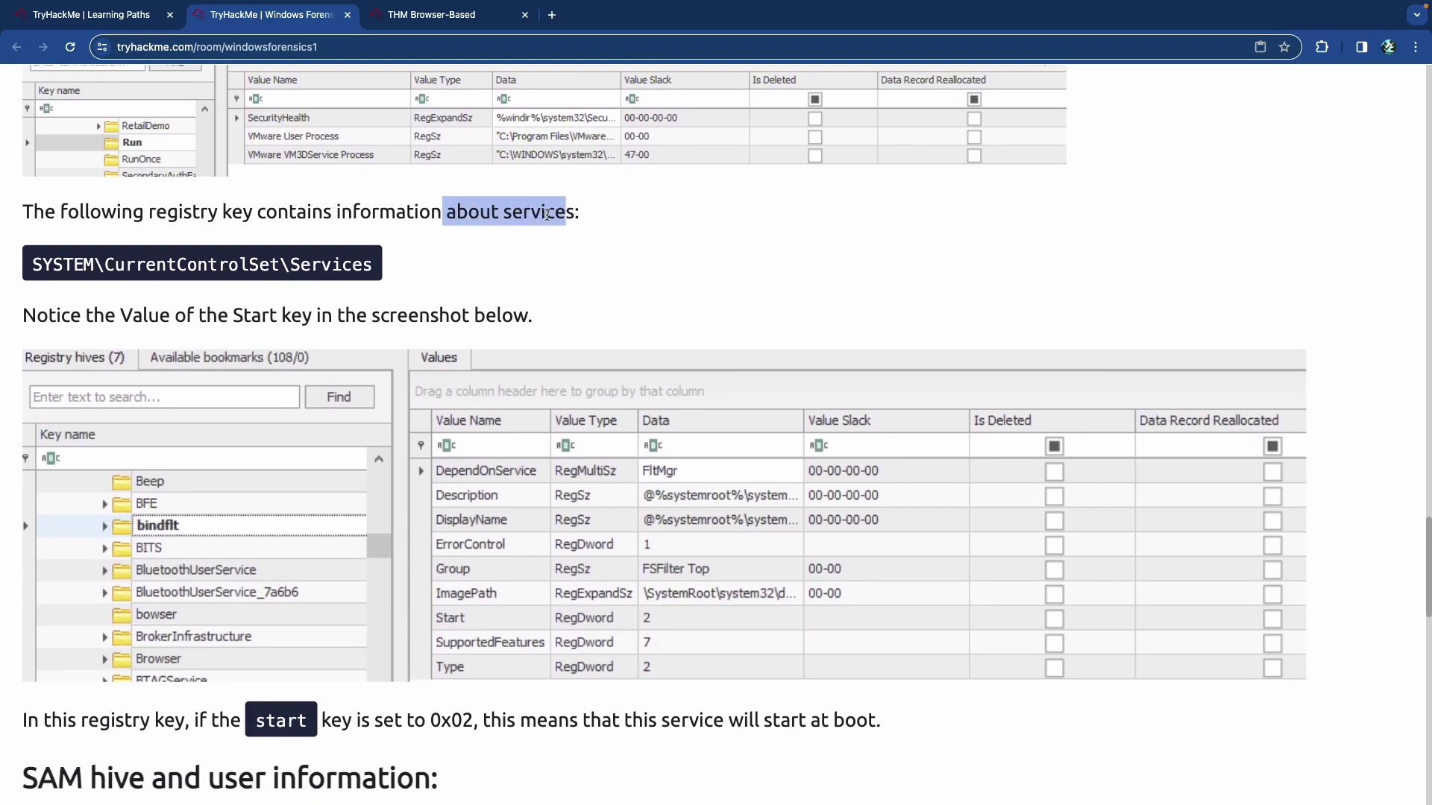
pyautogui.moveTo(63, 263); pyautogui.dragTo(373, 265)
pyautogui.scroll(-4, 333, 264)
pyautogui.scroll(3, 329, 266)
pyautogui.scroll(-2, 184, 192)
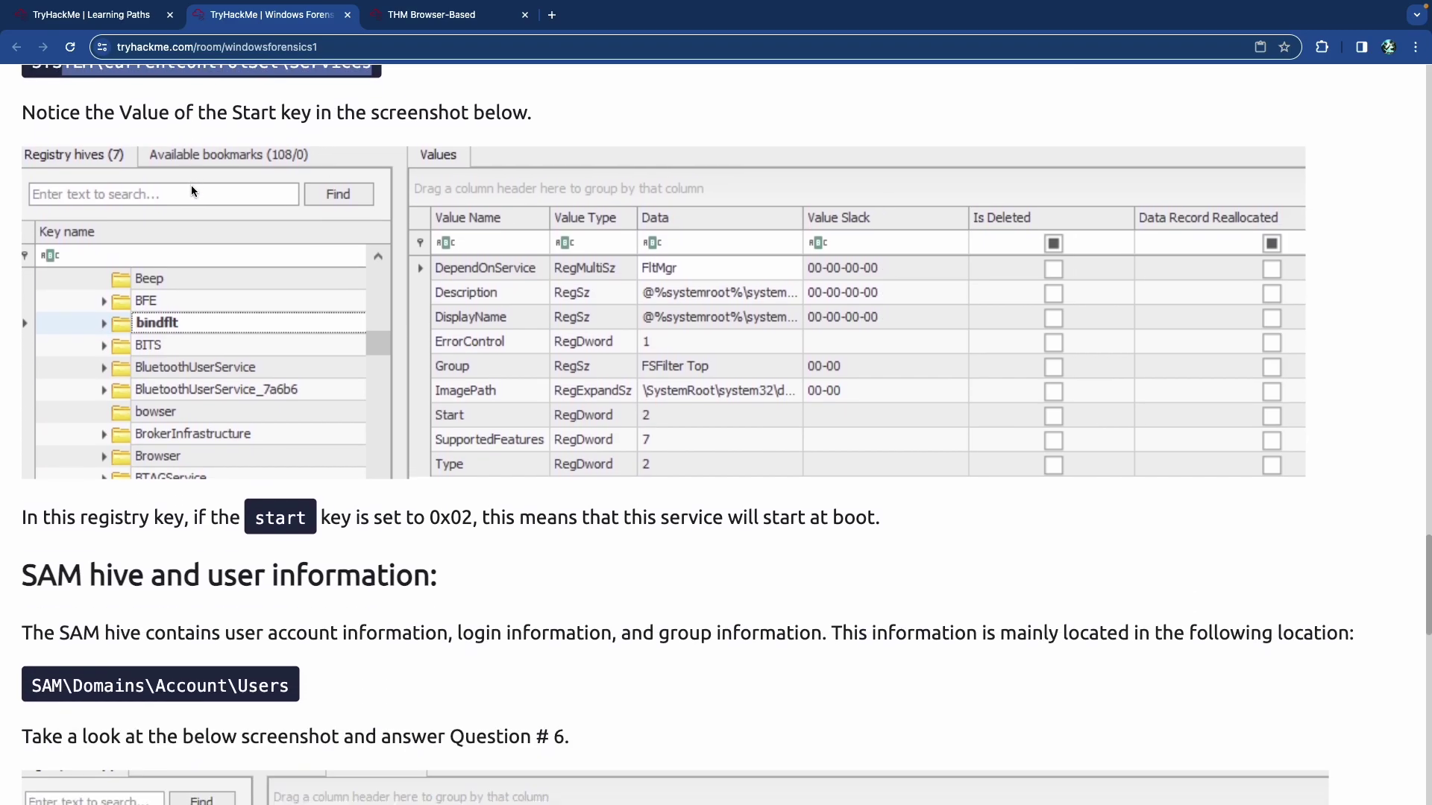
pyautogui.moveTo(148, 113); pyautogui.dragTo(477, 117)
pyautogui.click(478, 117)
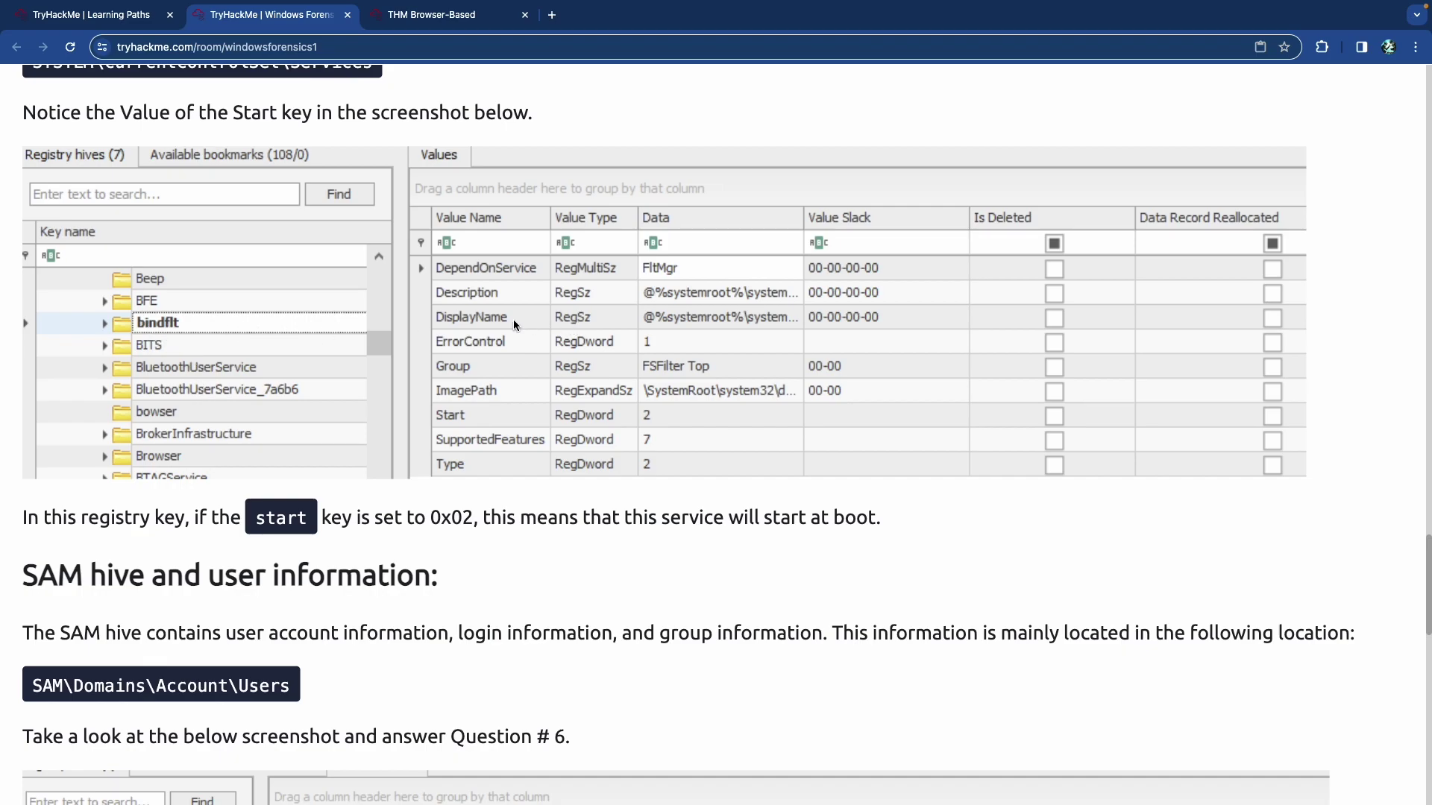
pyautogui.scroll(-3, 515, 323)
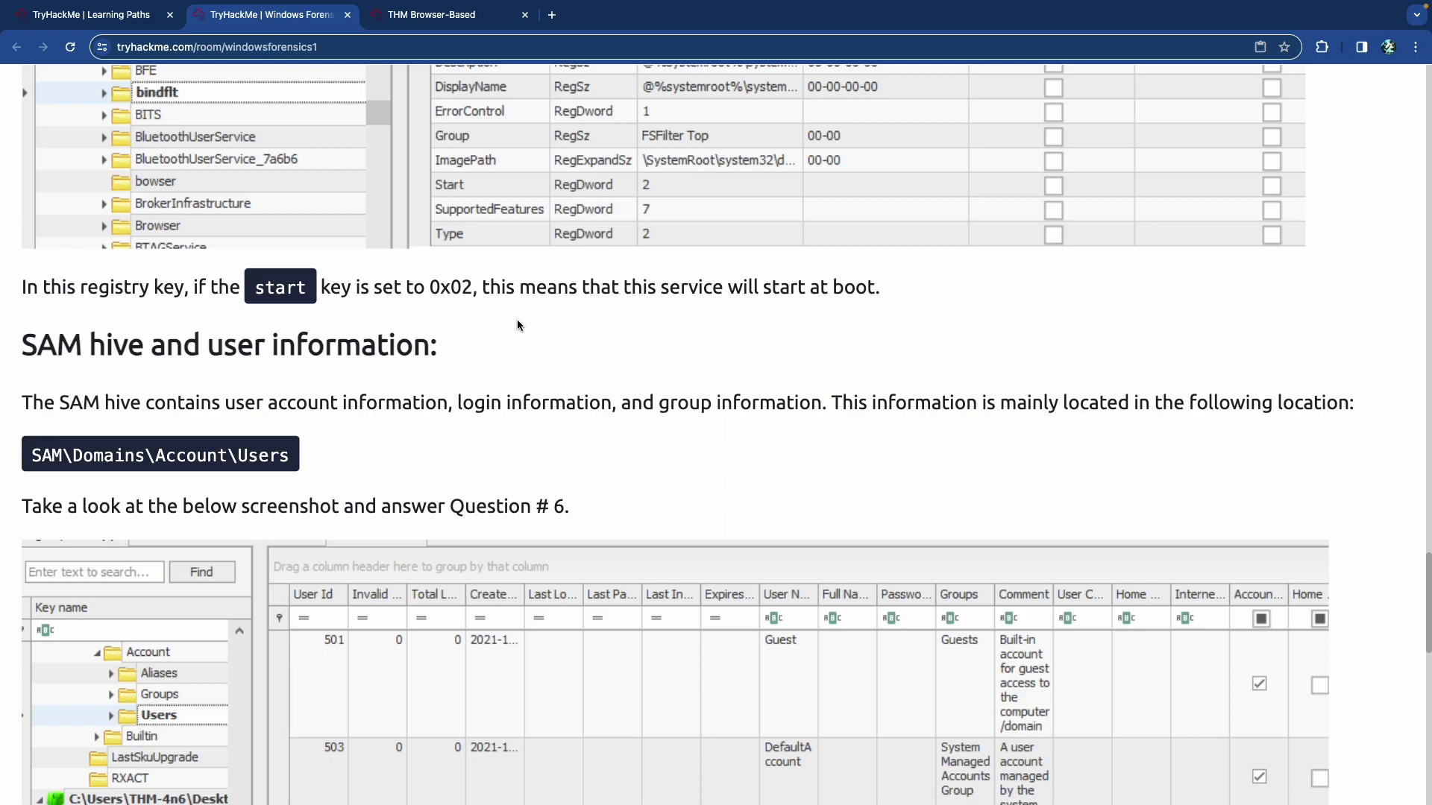
# Read the SAM hive and user information section, examining the SAM\Domains\Account\Users path and the user account table for Question 6.
pyautogui.scroll(-2, 486, 337)
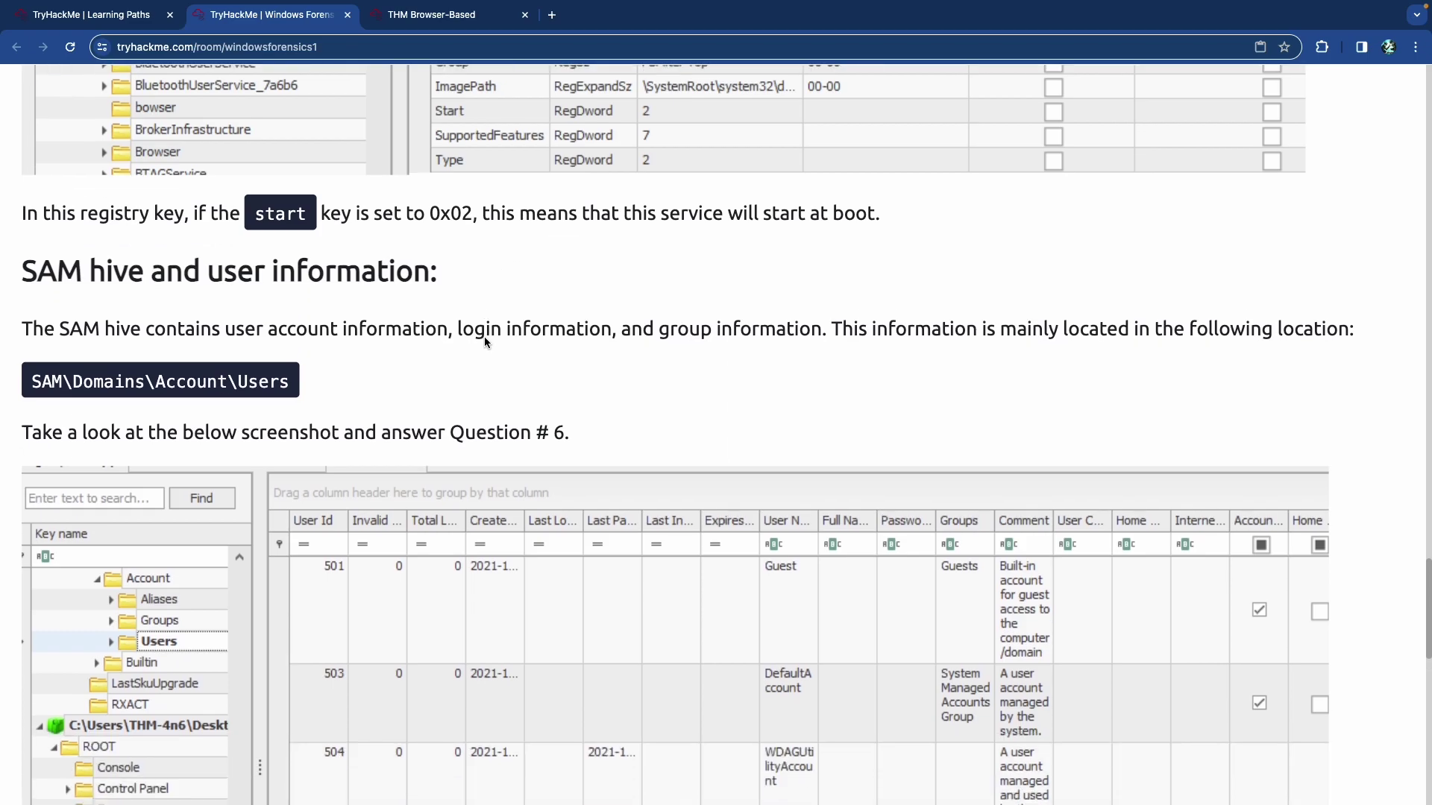
pyautogui.scroll(-1, 485, 342)
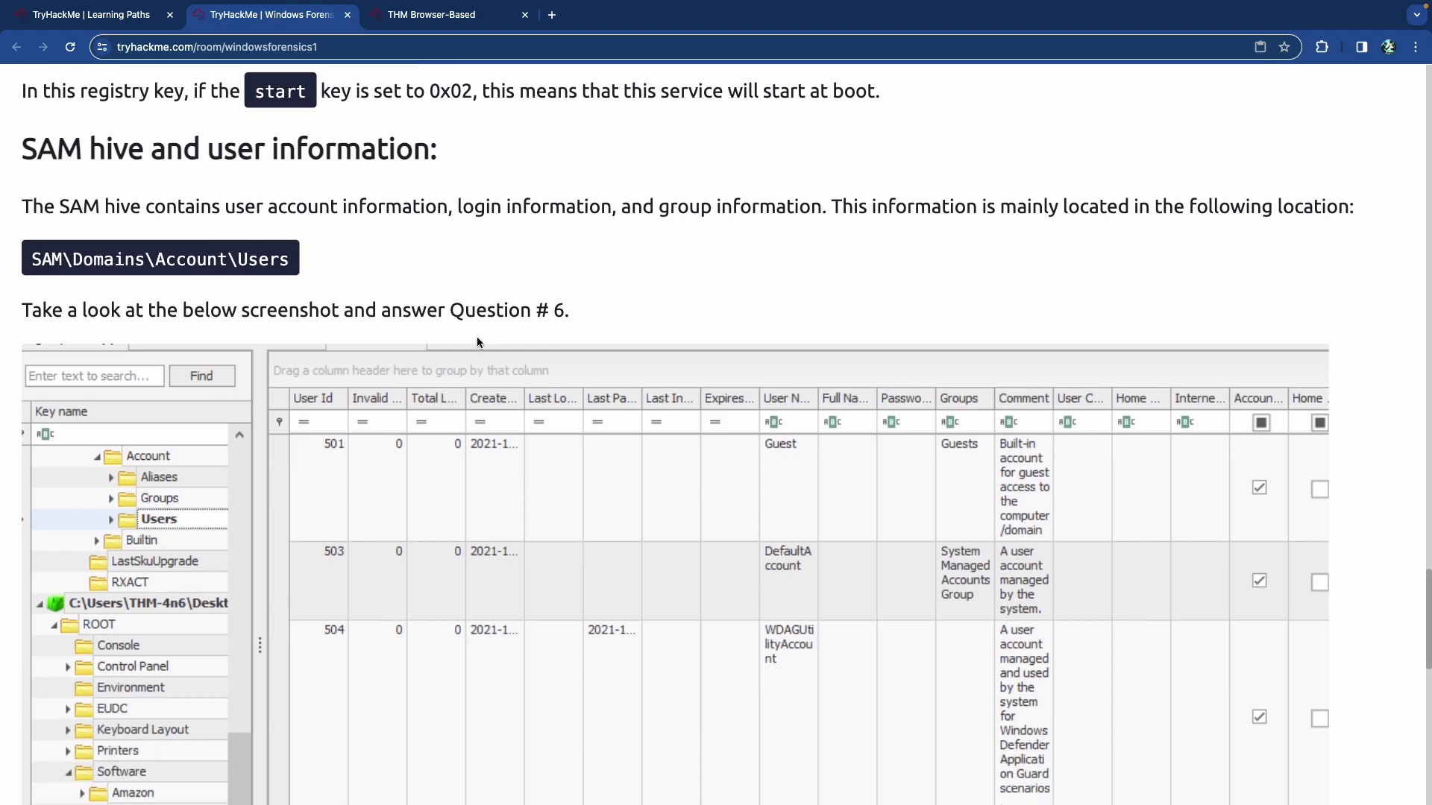
pyautogui.scroll(-1, 462, 341)
pyautogui.scroll(-2, 462, 342)
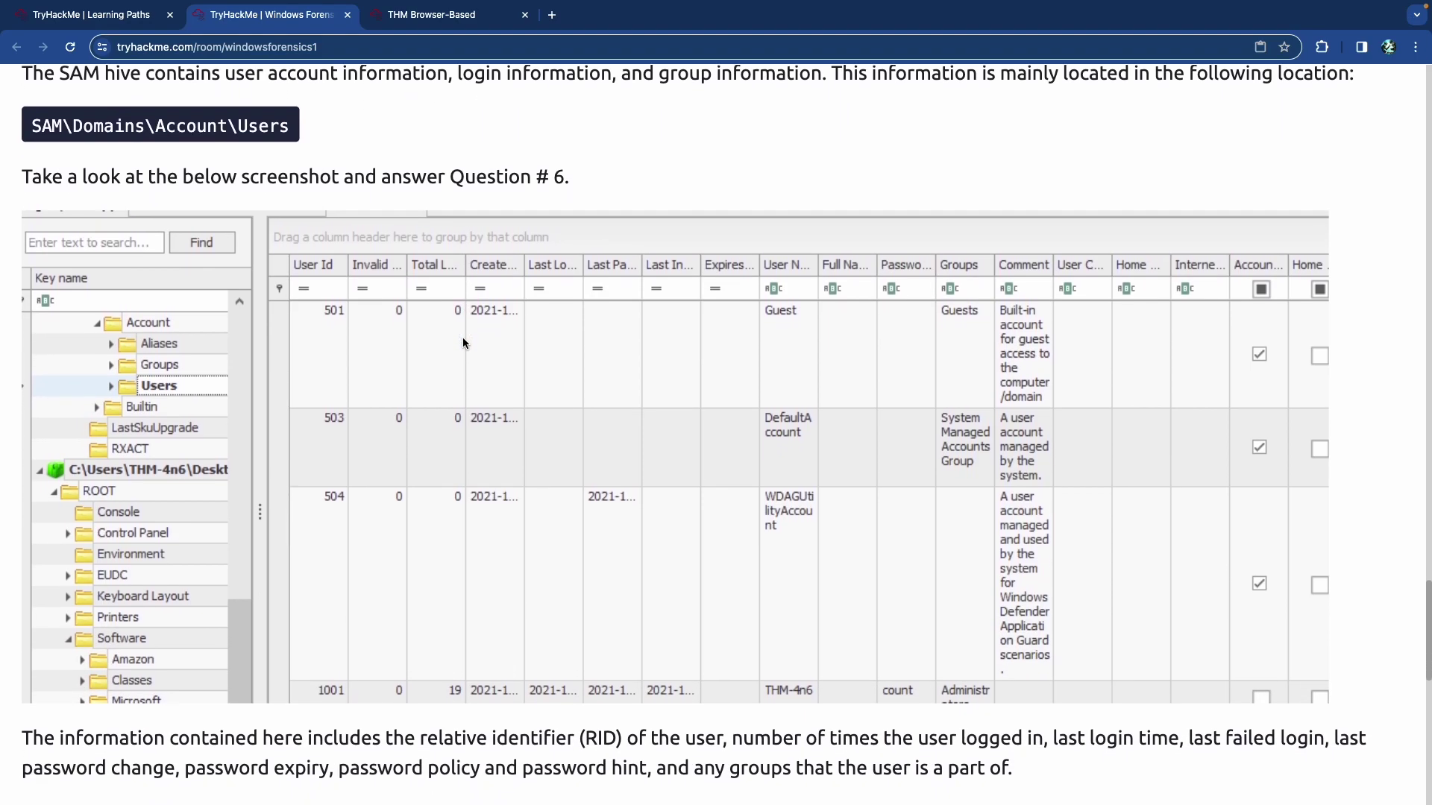
pyautogui.scroll(1, 462, 342)
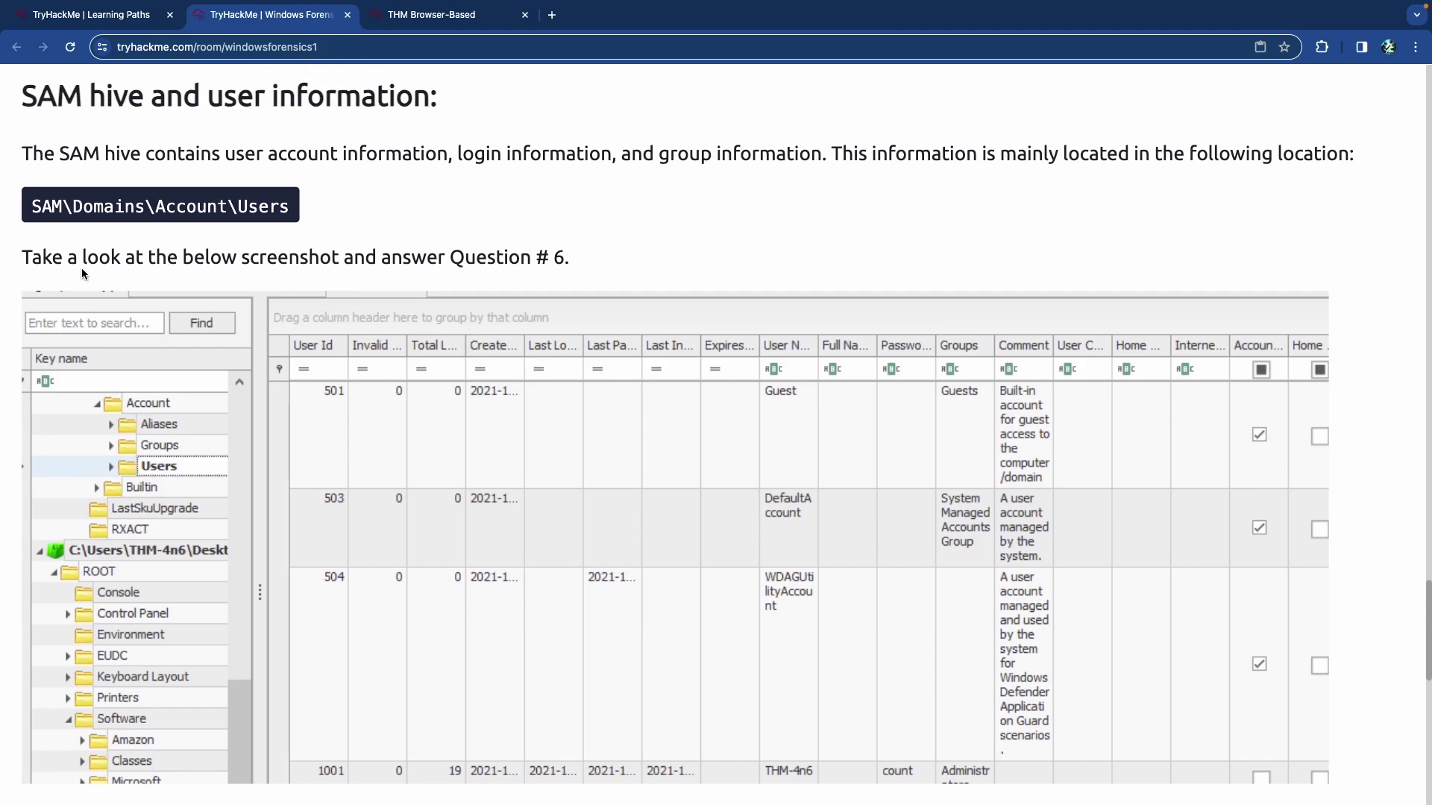
pyautogui.doubleClick(50, 211)
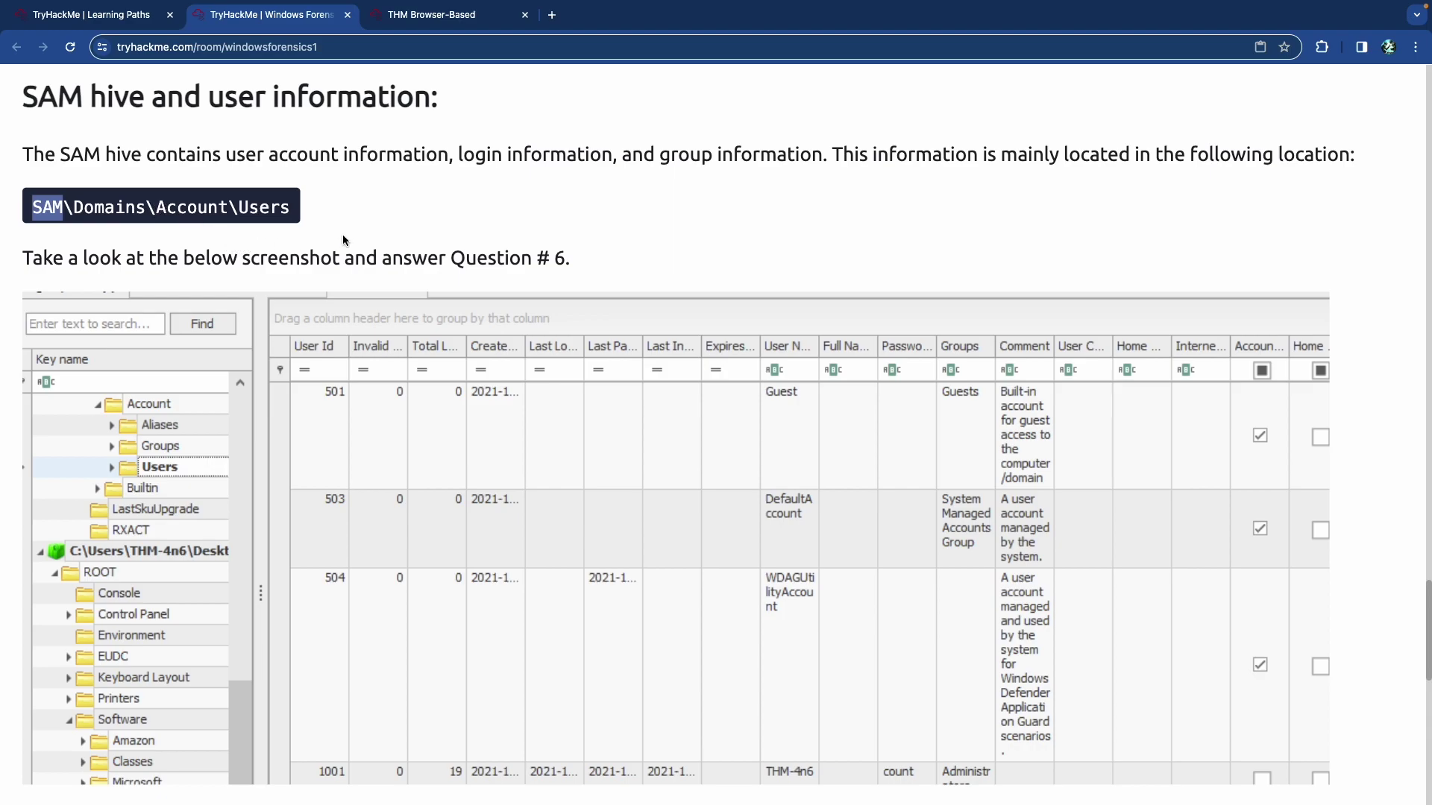
pyautogui.scroll(1, 344, 239)
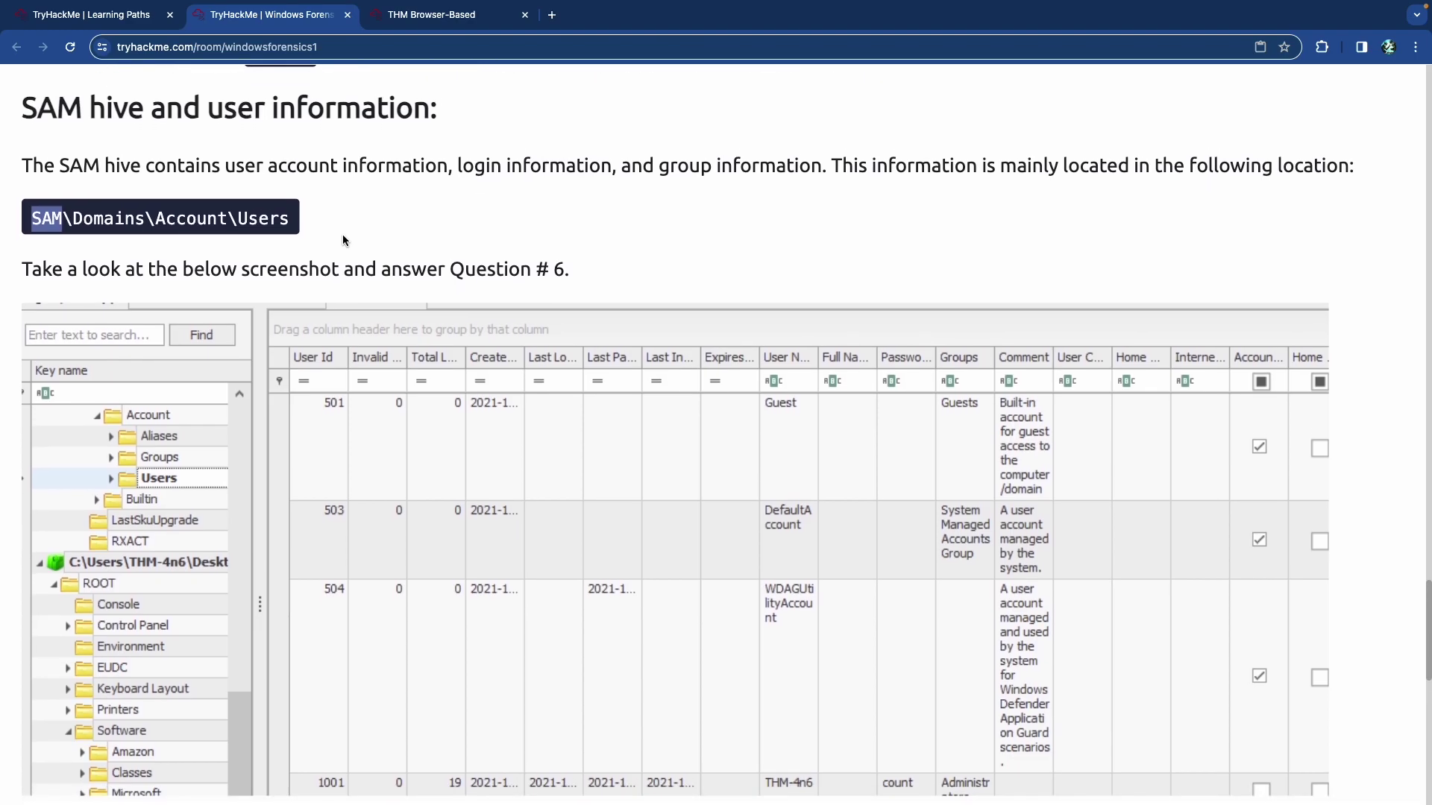
pyautogui.scroll(-1, 343, 240)
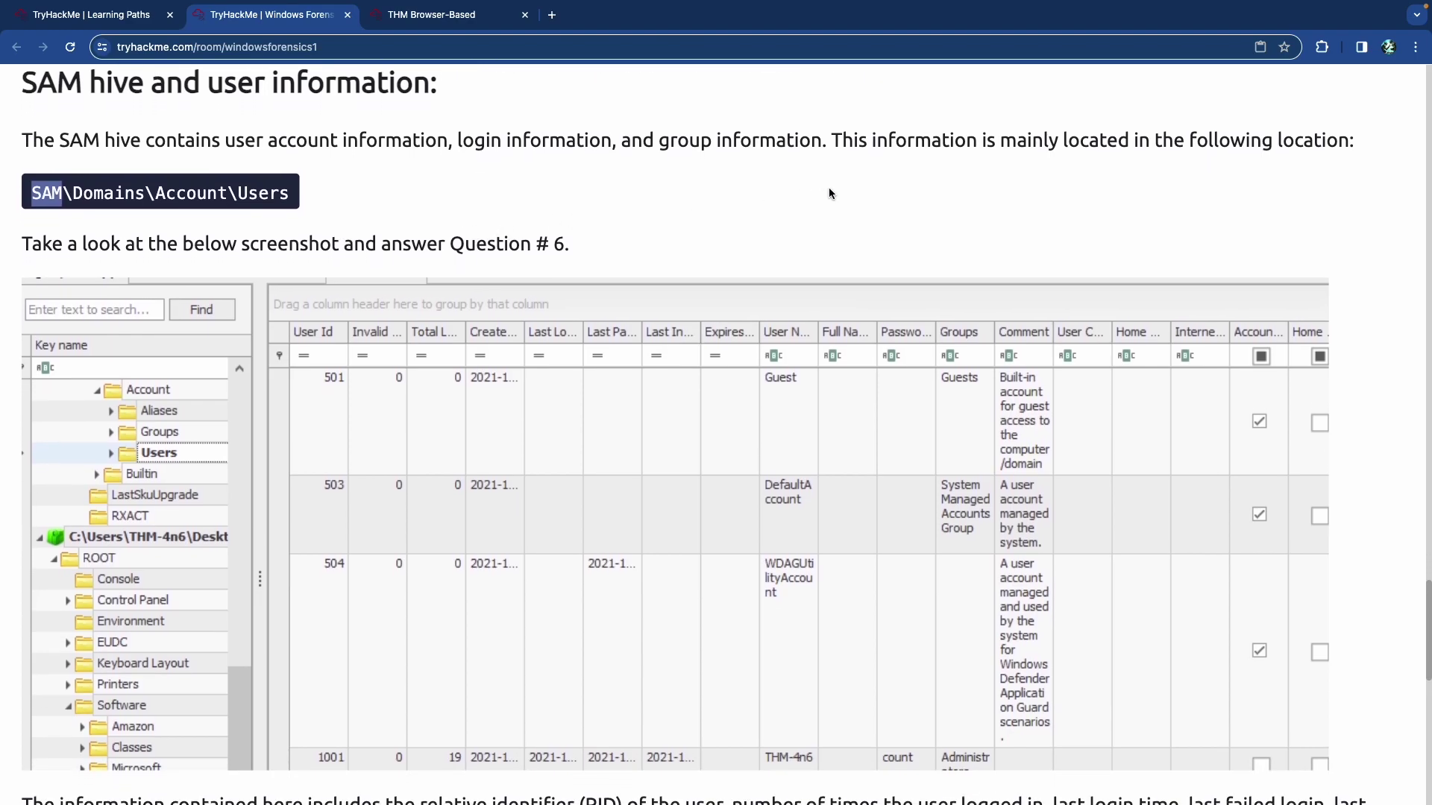
pyautogui.moveTo(474, 141); pyautogui.dragTo(787, 141)
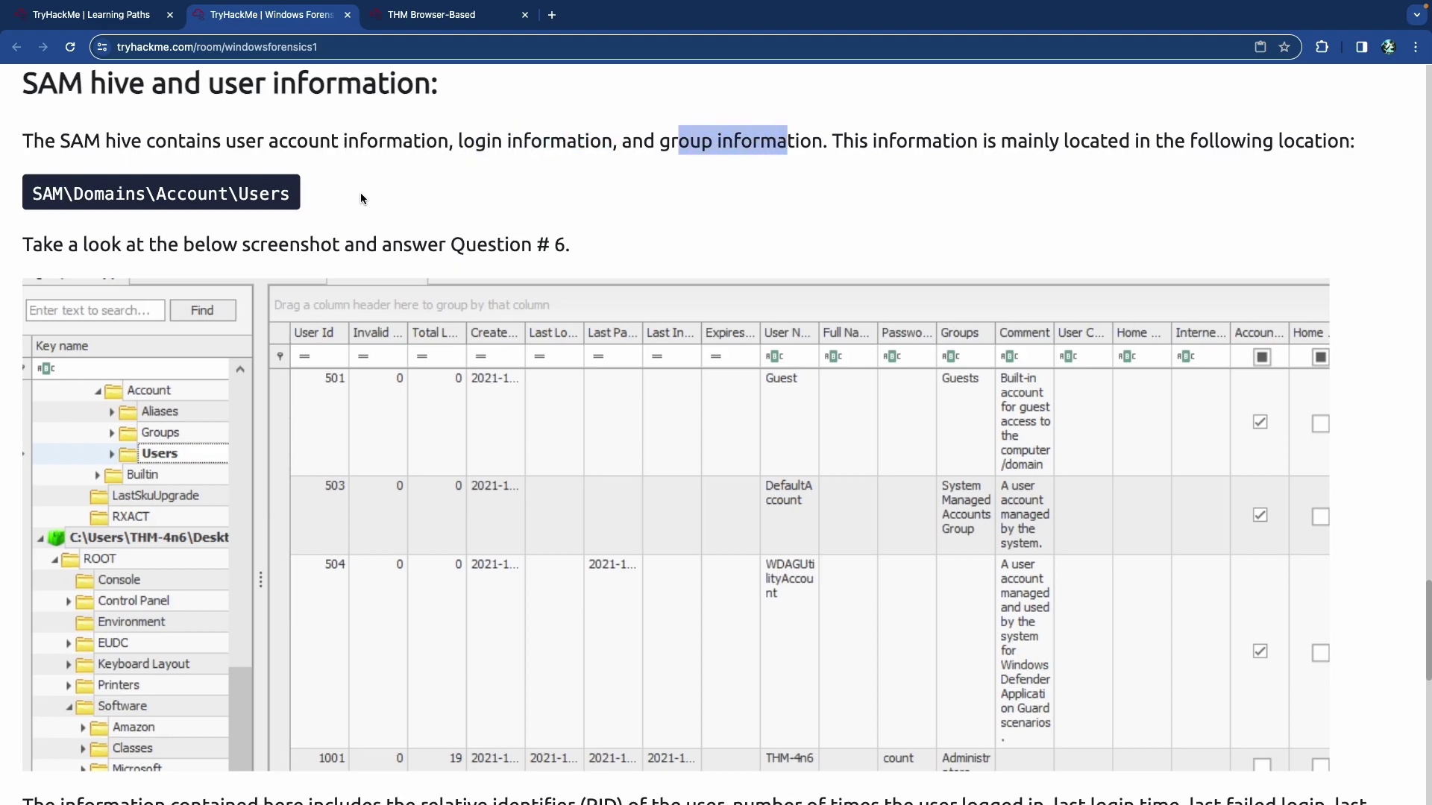
pyautogui.scroll(-3, 226, 237)
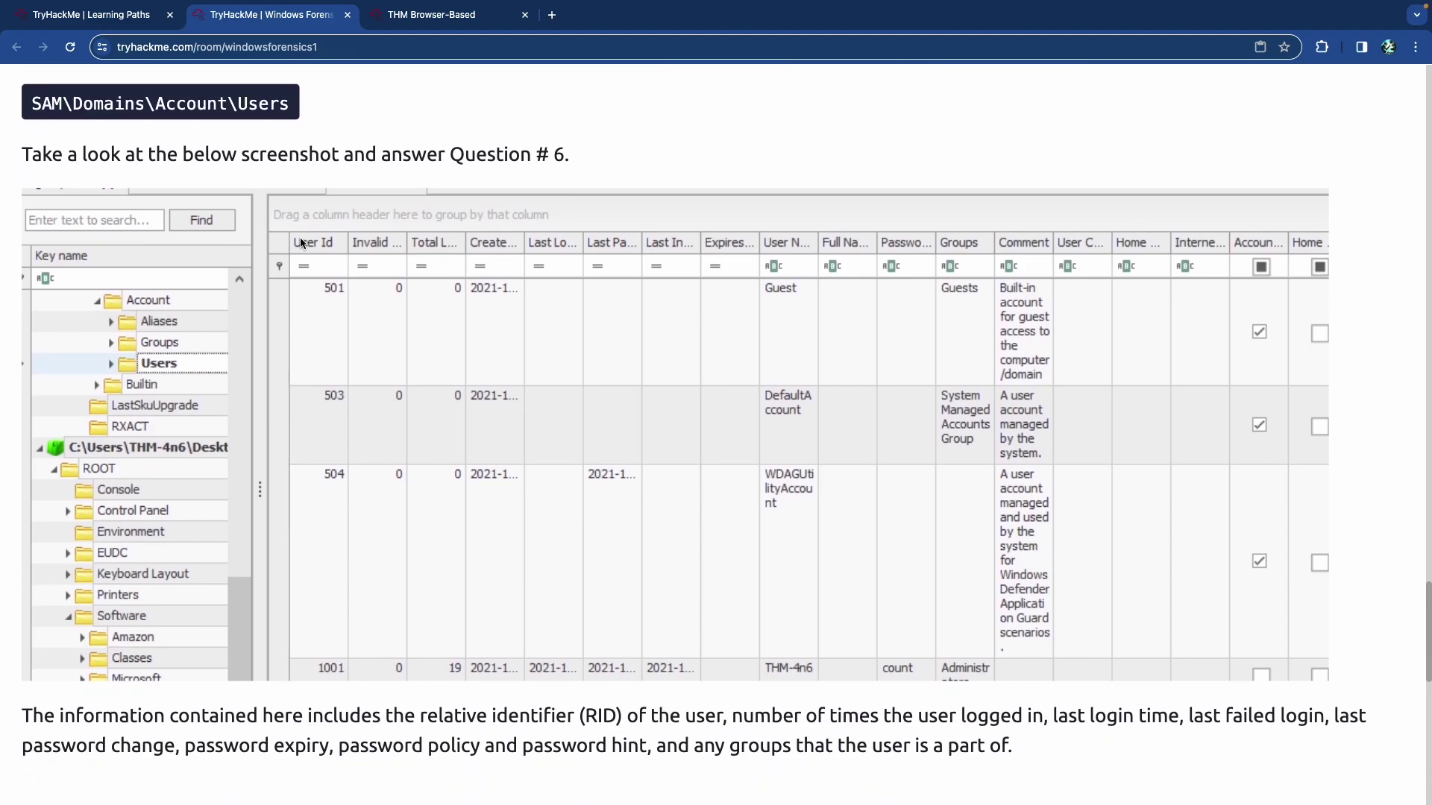
# Review the task's six questions and examine the OS Version section's CurrentVersion key screenshot for the build number asked in Question 1.
pyautogui.scroll(-5, 312, 235)
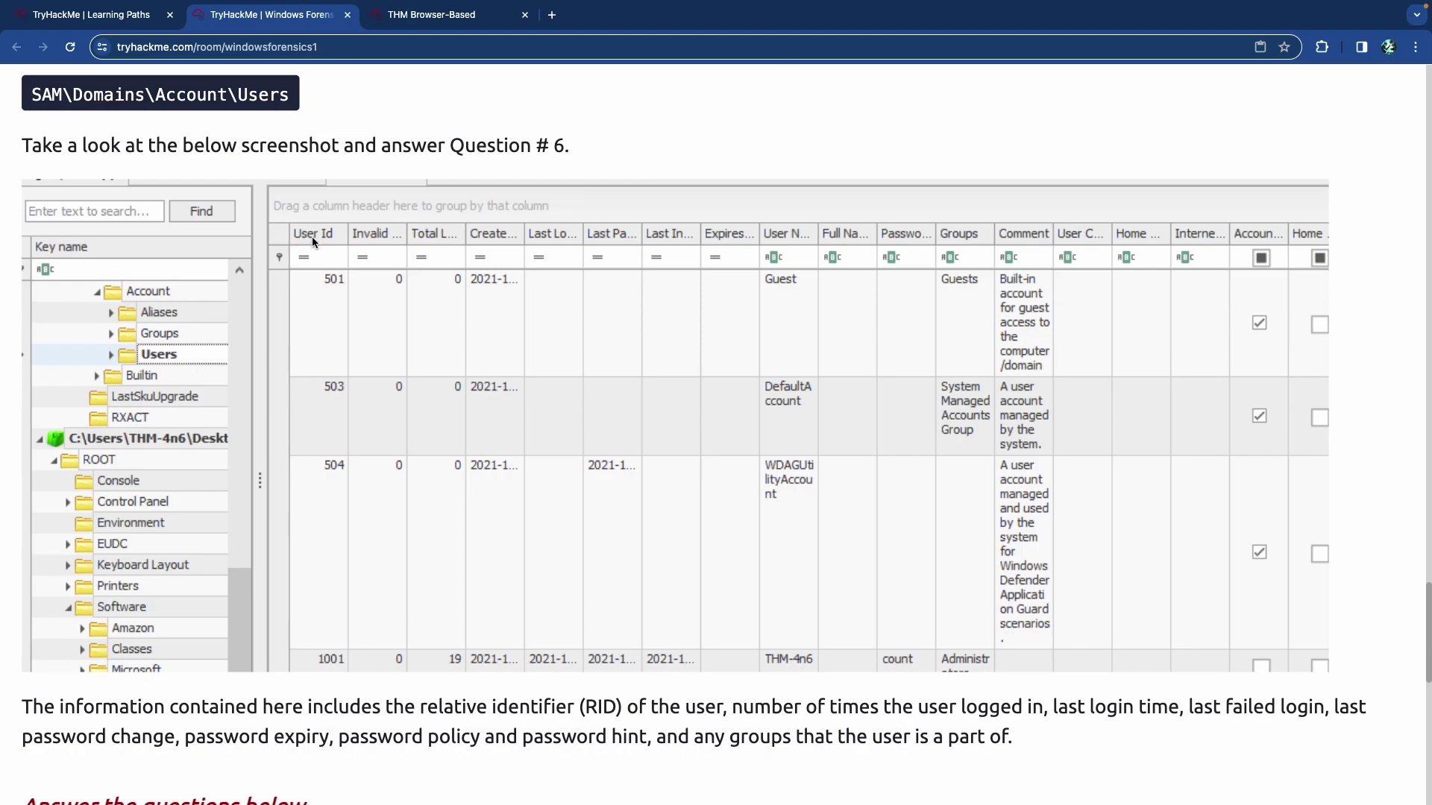
pyautogui.scroll(-6, 320, 242)
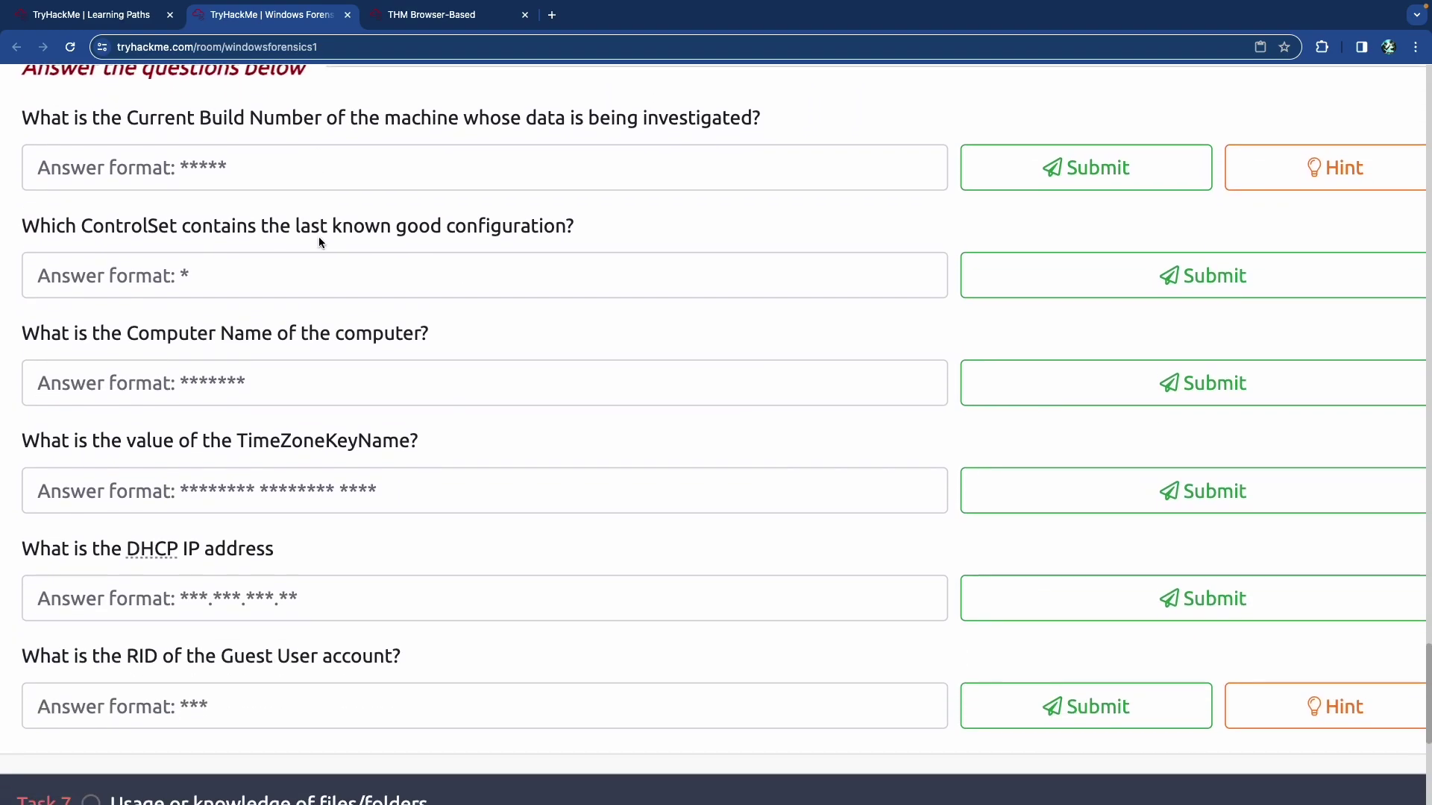
pyautogui.scroll(3, 319, 243)
pyautogui.scroll(-2, 319, 243)
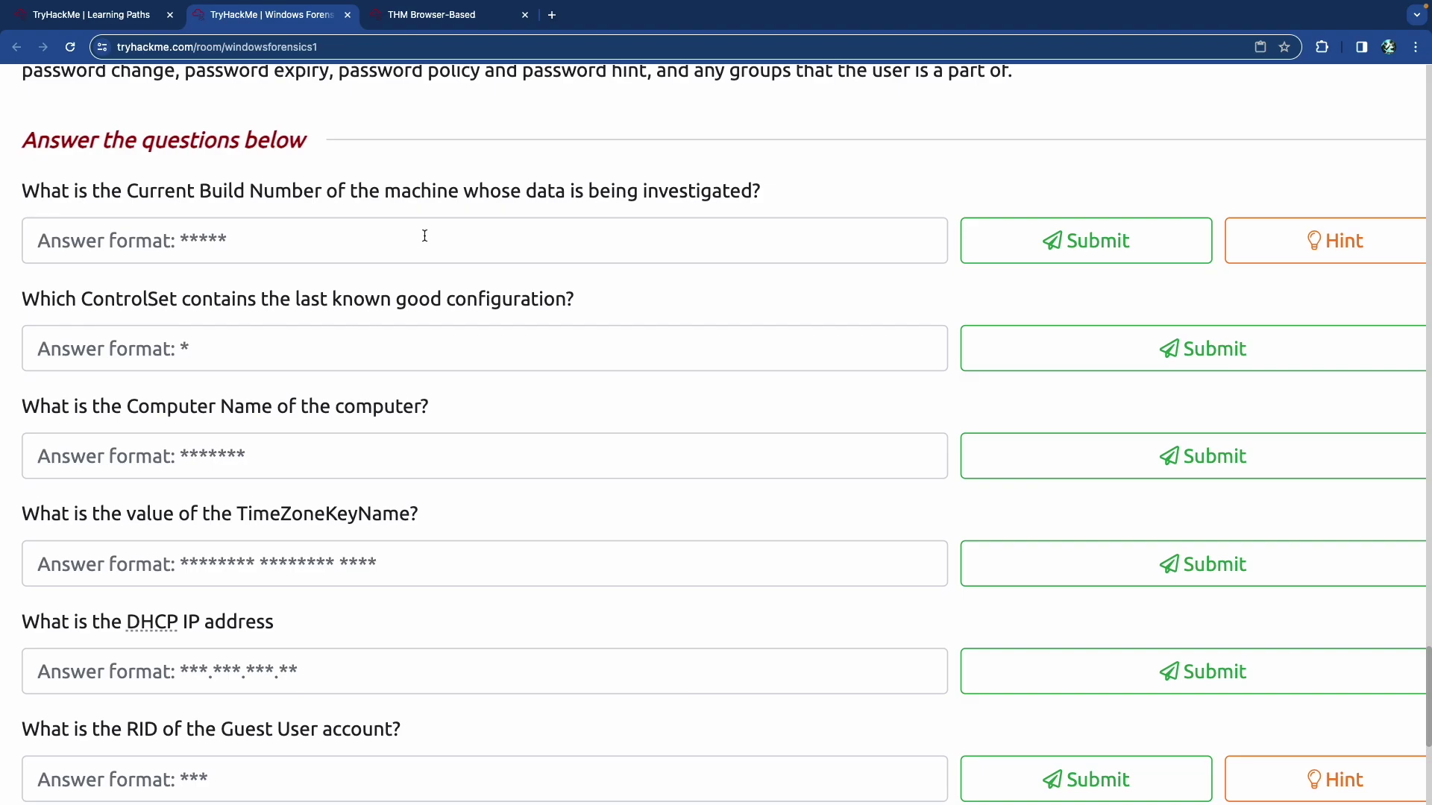
pyautogui.scroll(10, 408, 235)
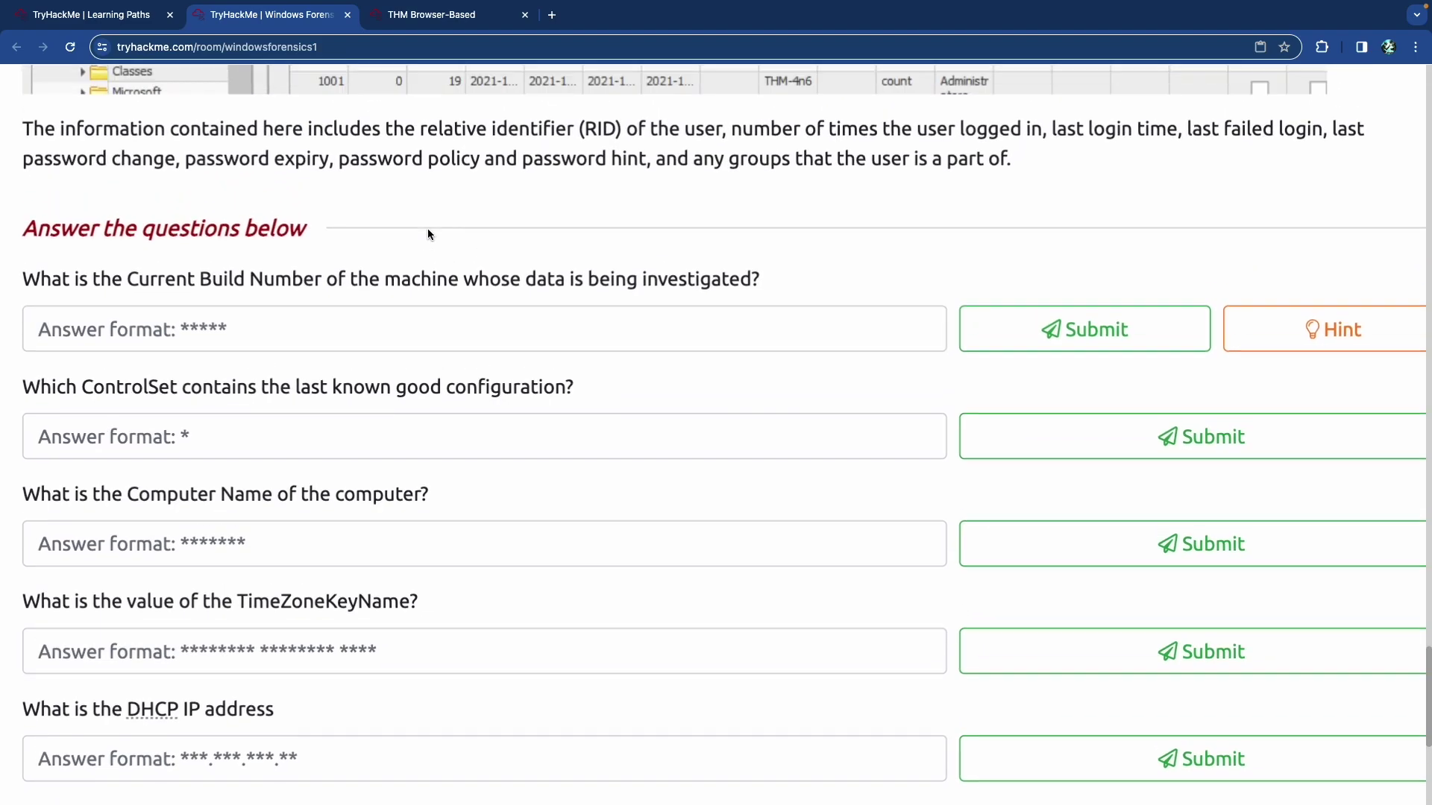
pyautogui.scroll(10, 428, 238)
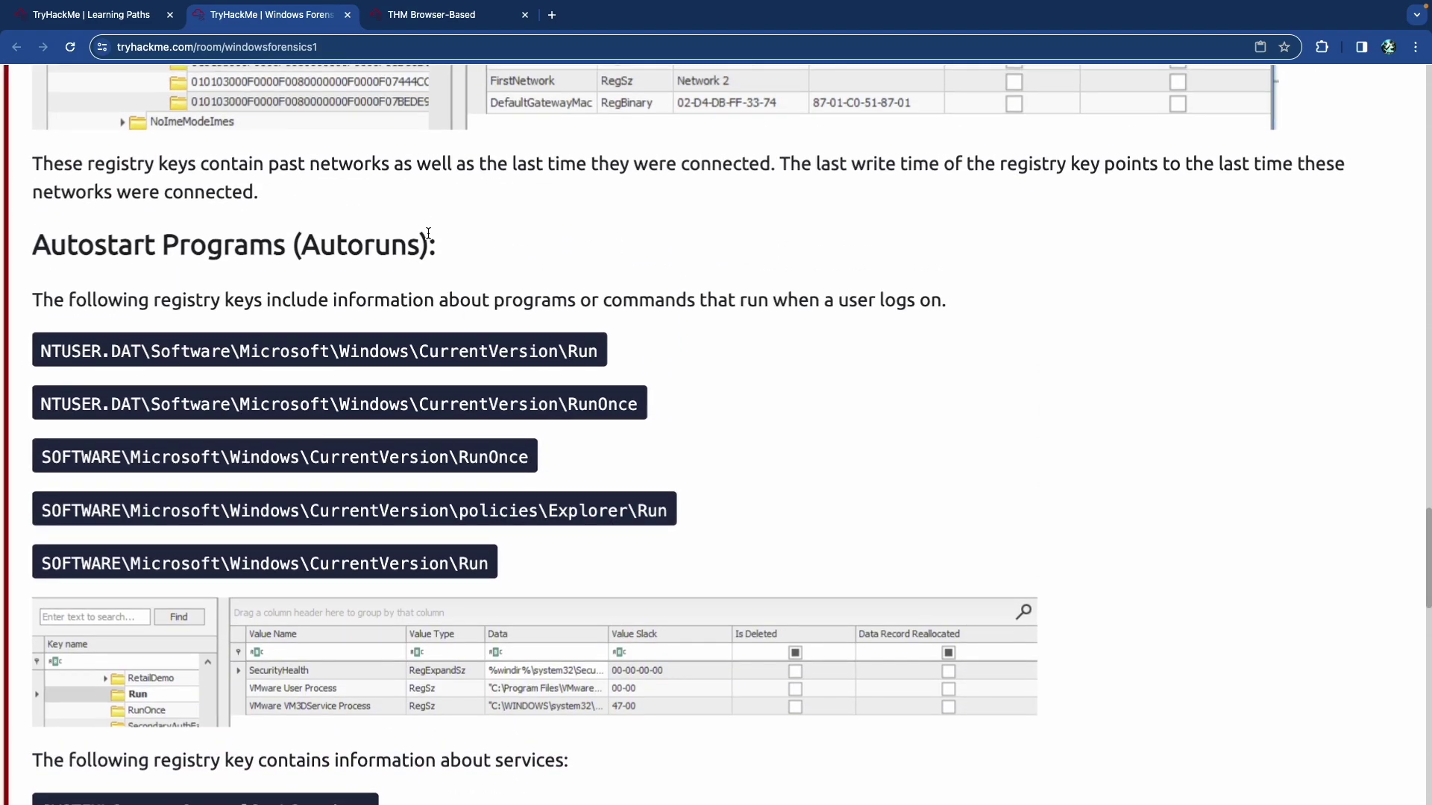
pyautogui.hotkey('ctrl', '-')
pyautogui.scroll(15, 463, 236)
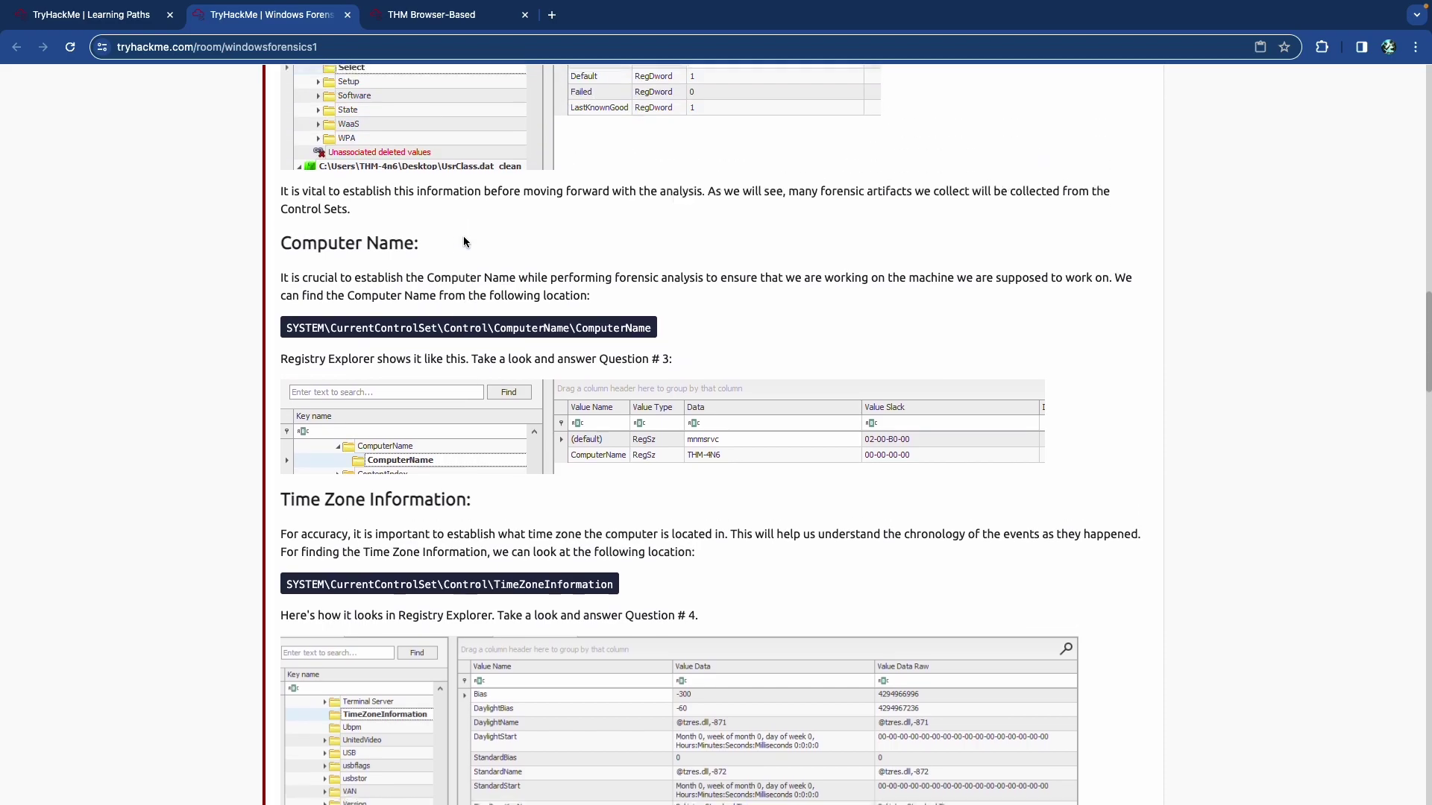
pyautogui.scroll(9, 464, 237)
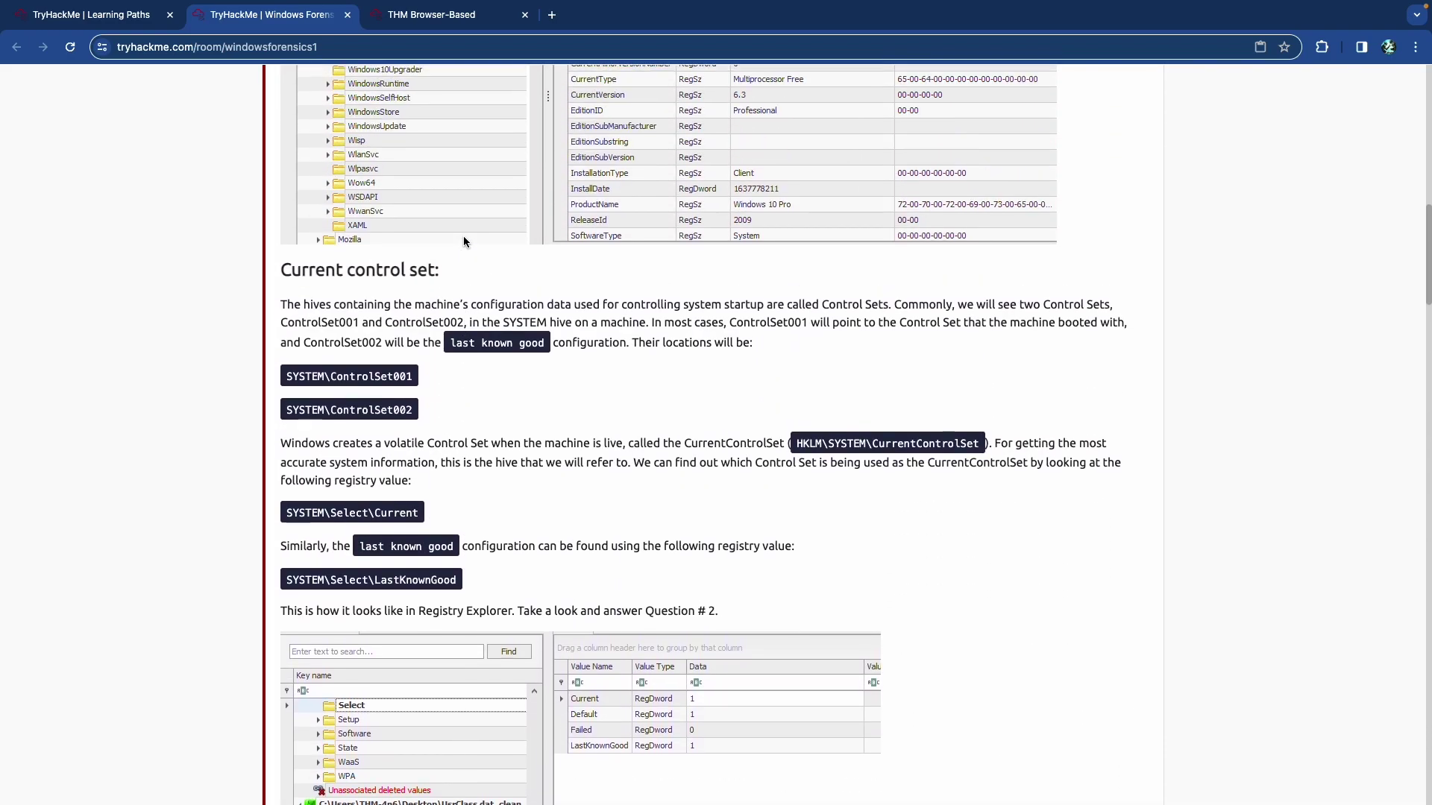
pyautogui.scroll(5, 463, 235)
pyautogui.scroll(-1, 463, 236)
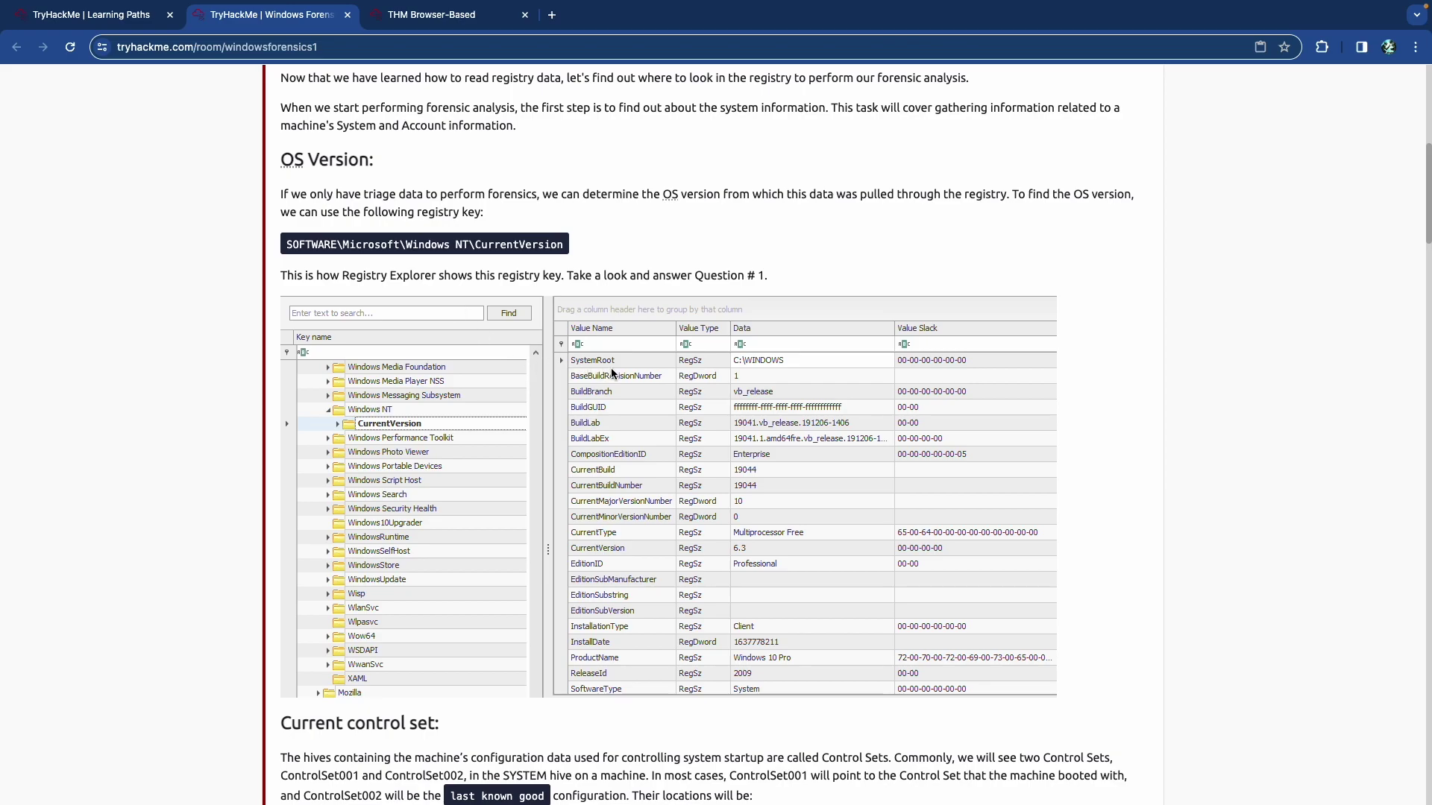
pyautogui.scroll(3, 614, 365)
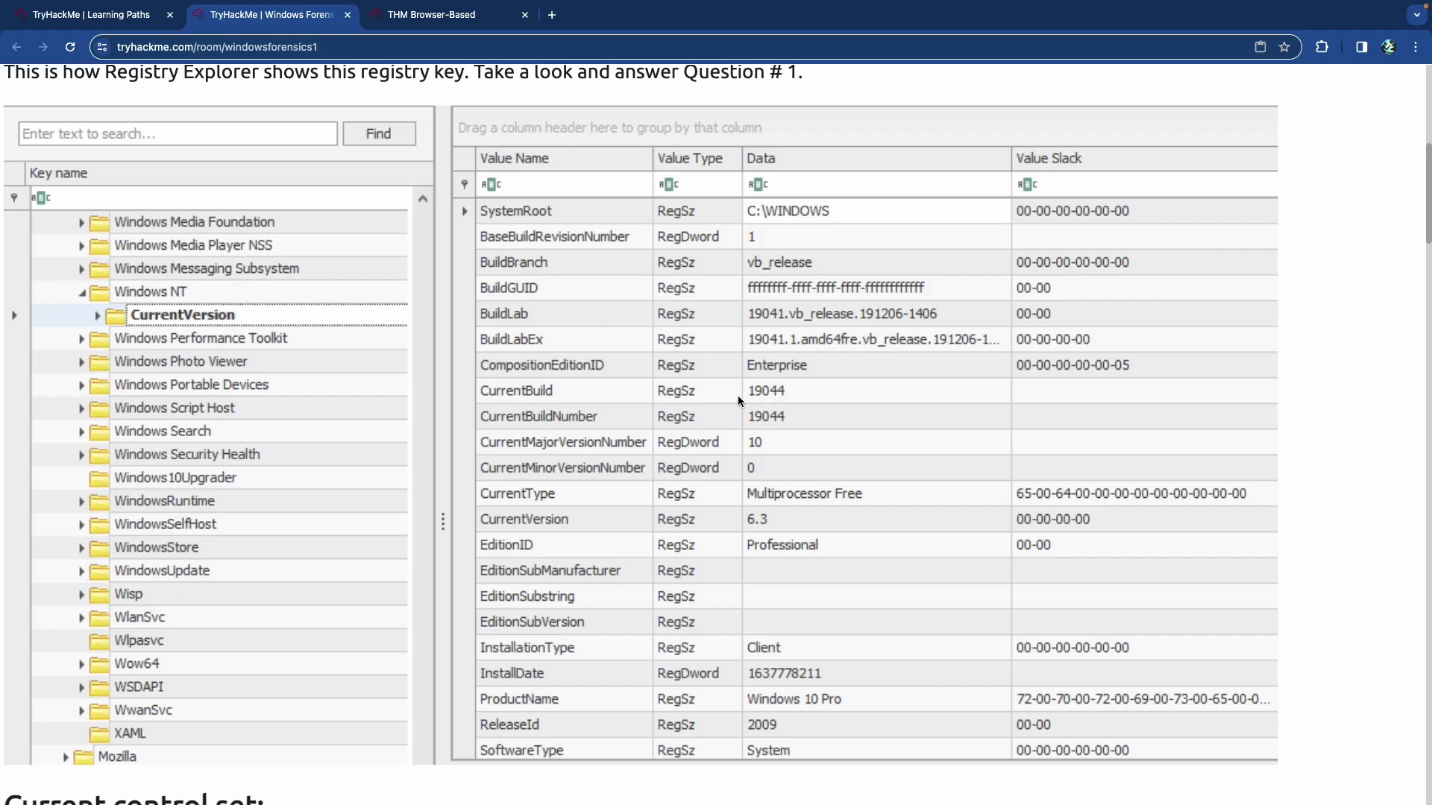
# Submit 19044 as the answer to the Current Build Number question.
pyautogui.scroll(-20, 498, 411)
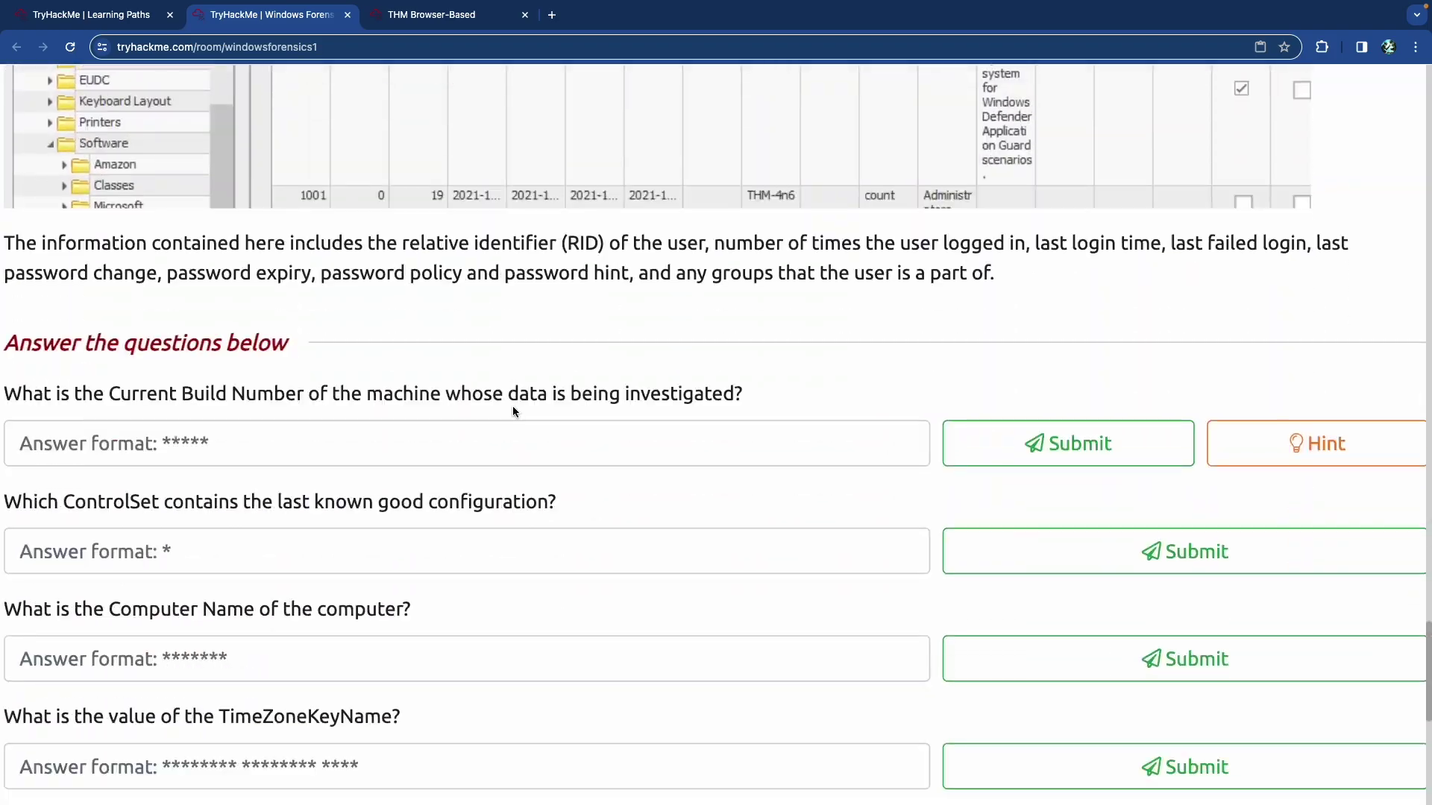
pyautogui.scroll(-15, 512, 411)
pyautogui.scroll(15, 512, 411)
pyautogui.scroll(-1, 512, 411)
pyautogui.click(509, 331)
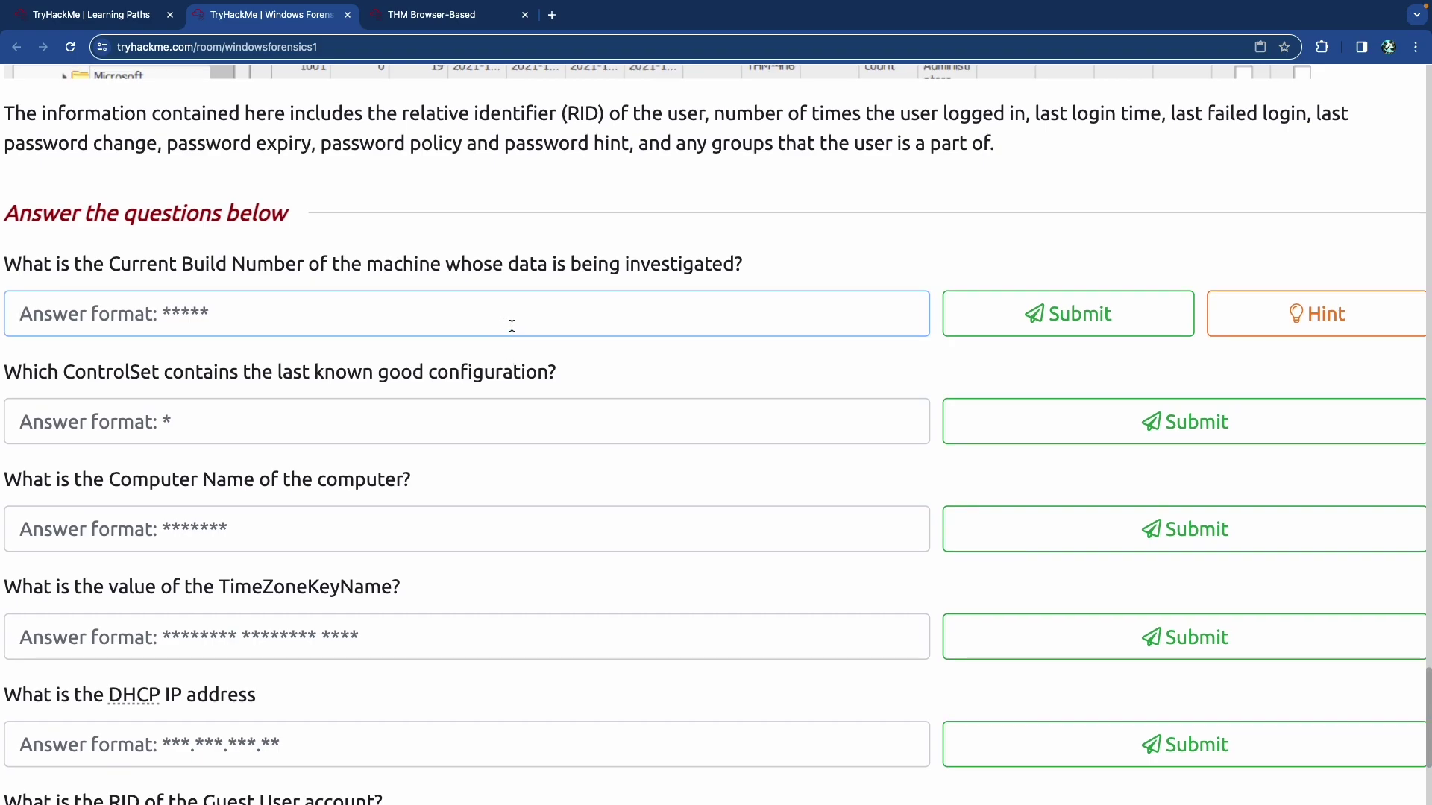
pyautogui.write('19044')
pyautogui.press('Return')
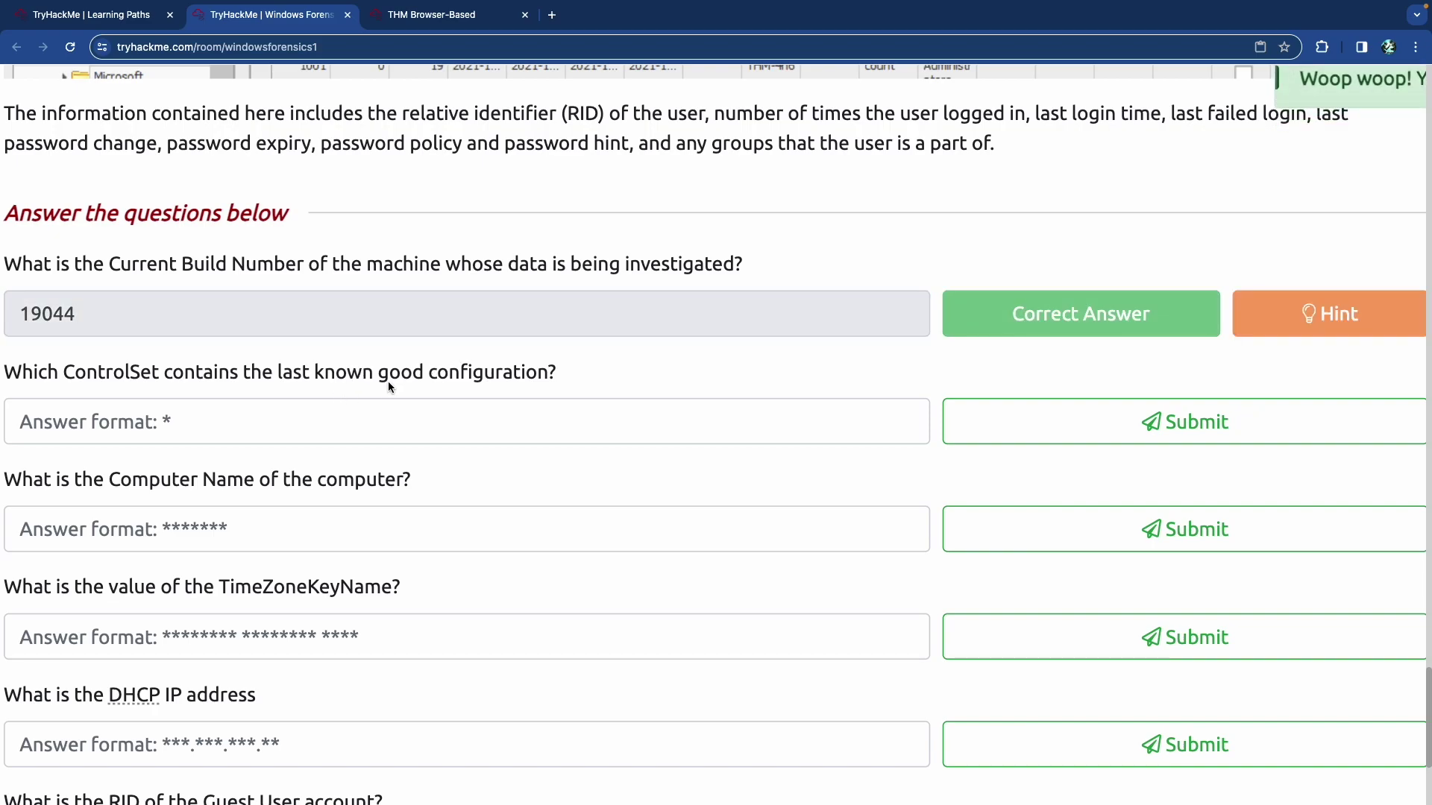
# Check LastKnownGood in the SYSTEM\Select screenshot and submit 1 as the ControlSet holding the last known good configuration.
pyautogui.hotkey('ctrl', '0')
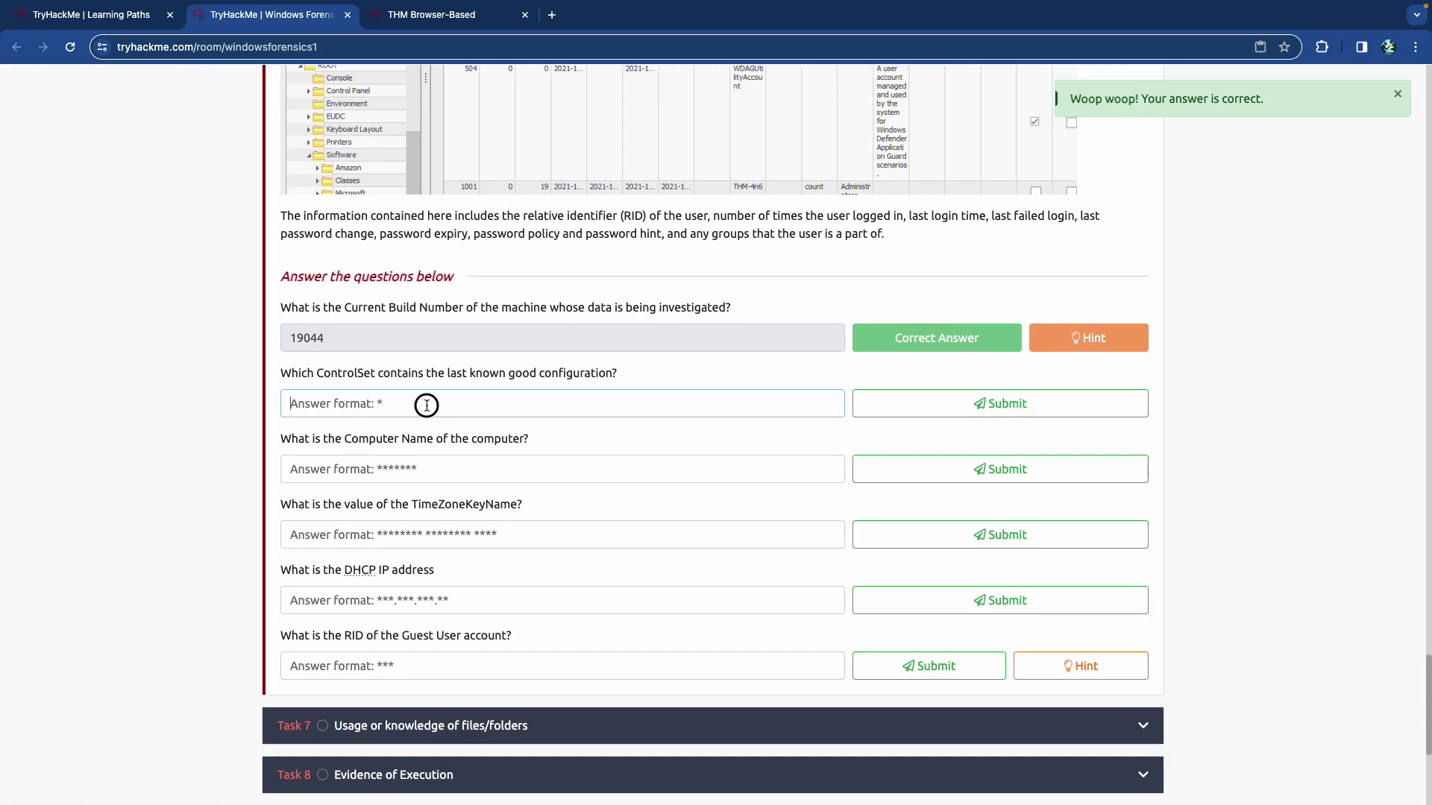
pyautogui.scroll(10, 432, 406)
pyautogui.scroll(6, 441, 418)
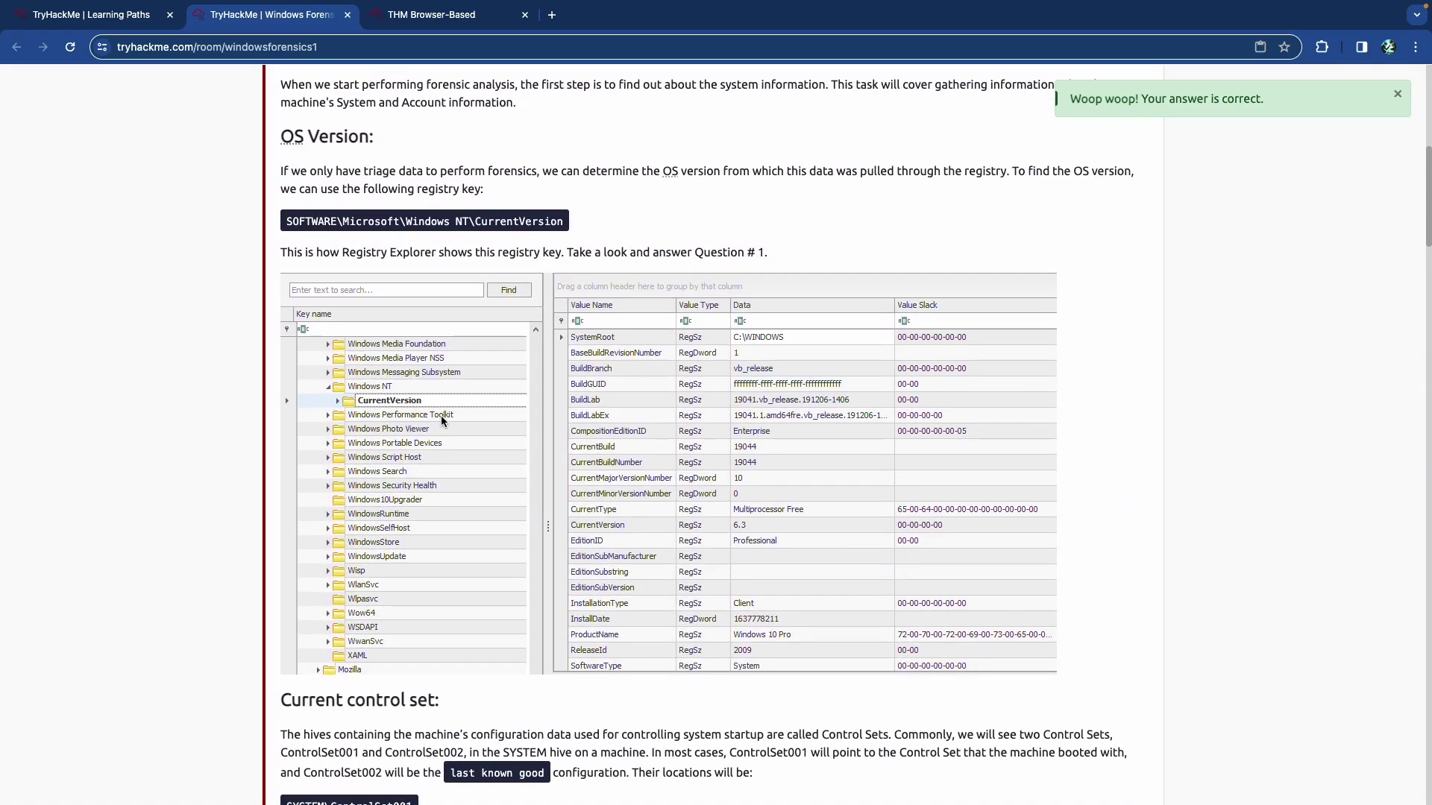
pyautogui.scroll(-8, 440, 418)
pyautogui.scroll(-3, 442, 422)
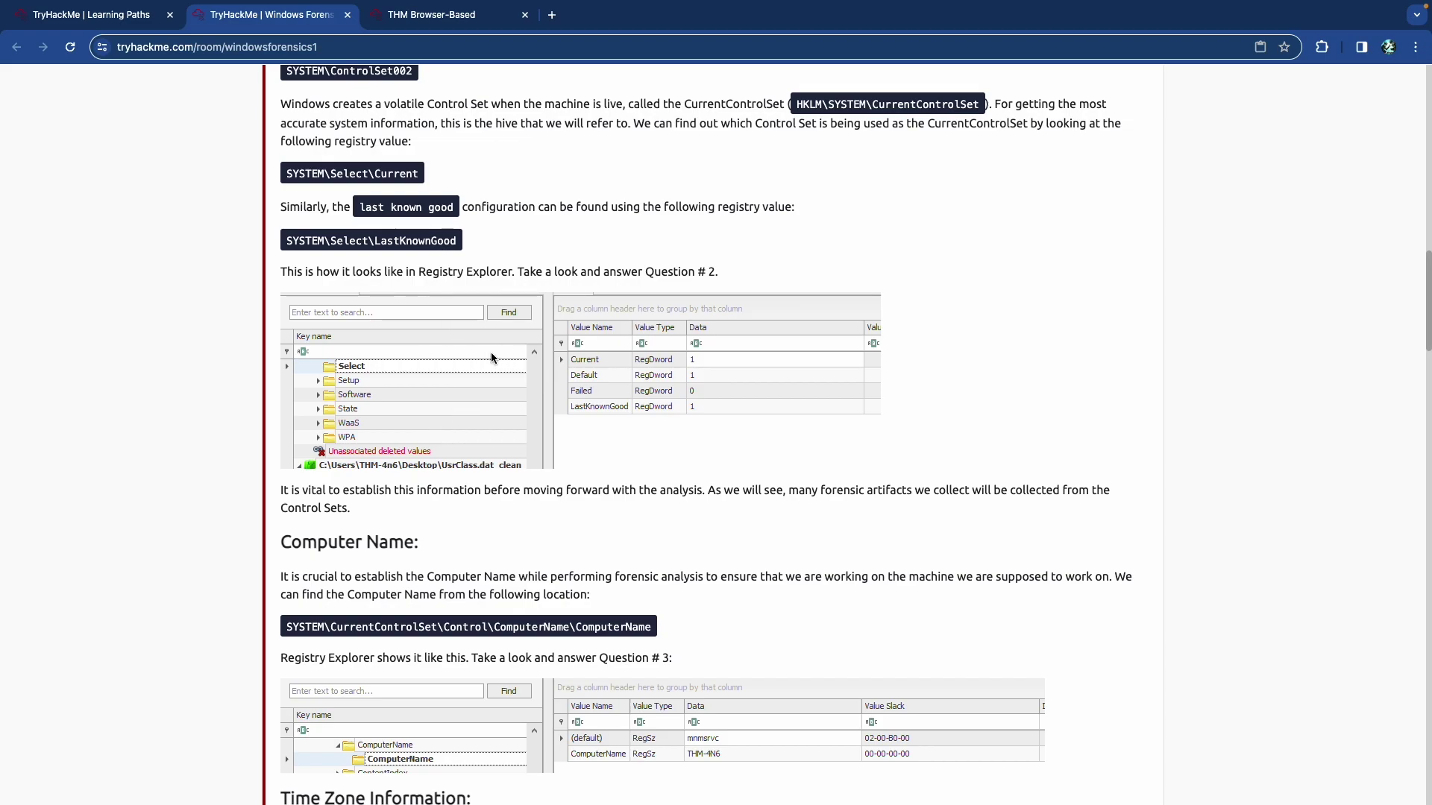
pyautogui.scroll(3, 493, 352)
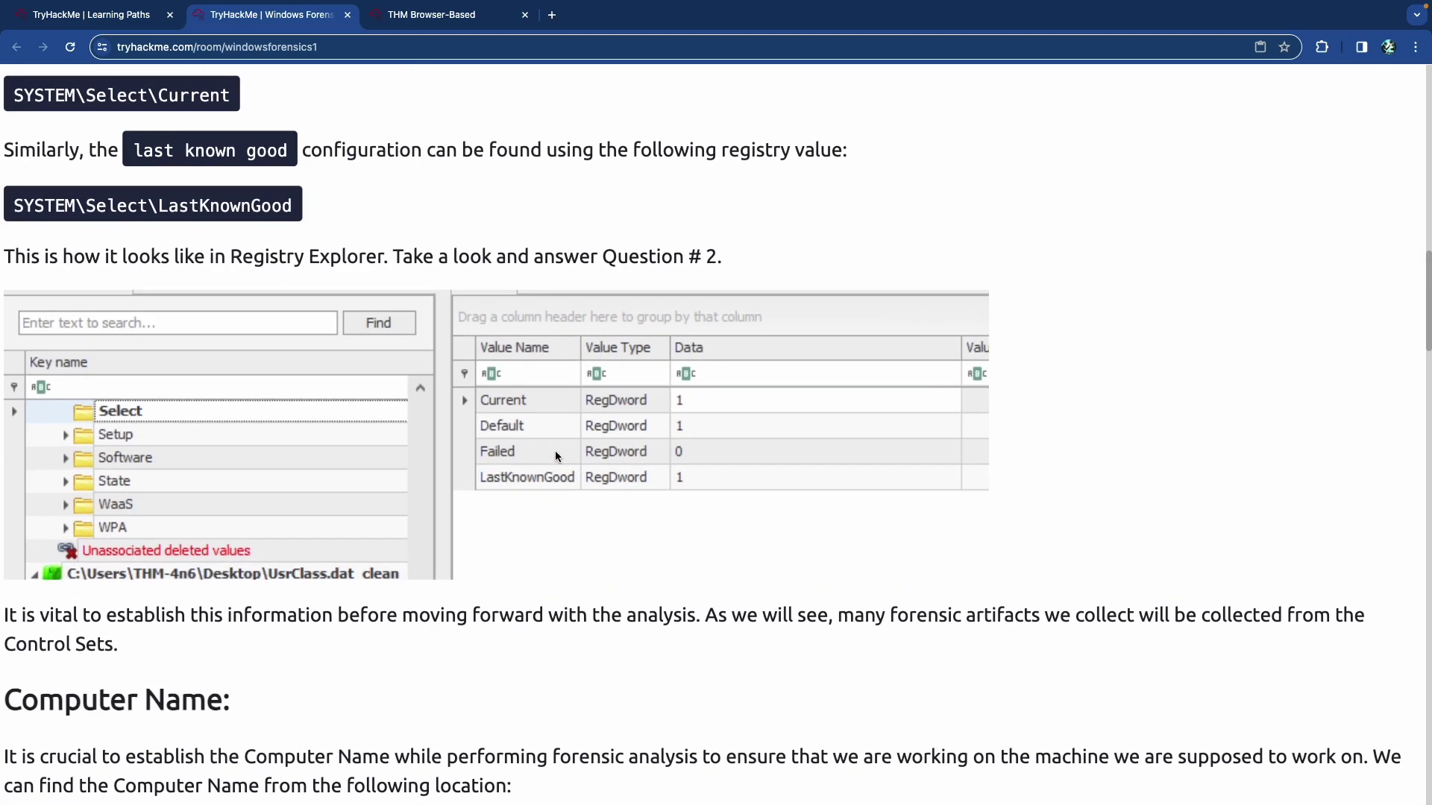
pyautogui.hscroll(-2, 447, 492)
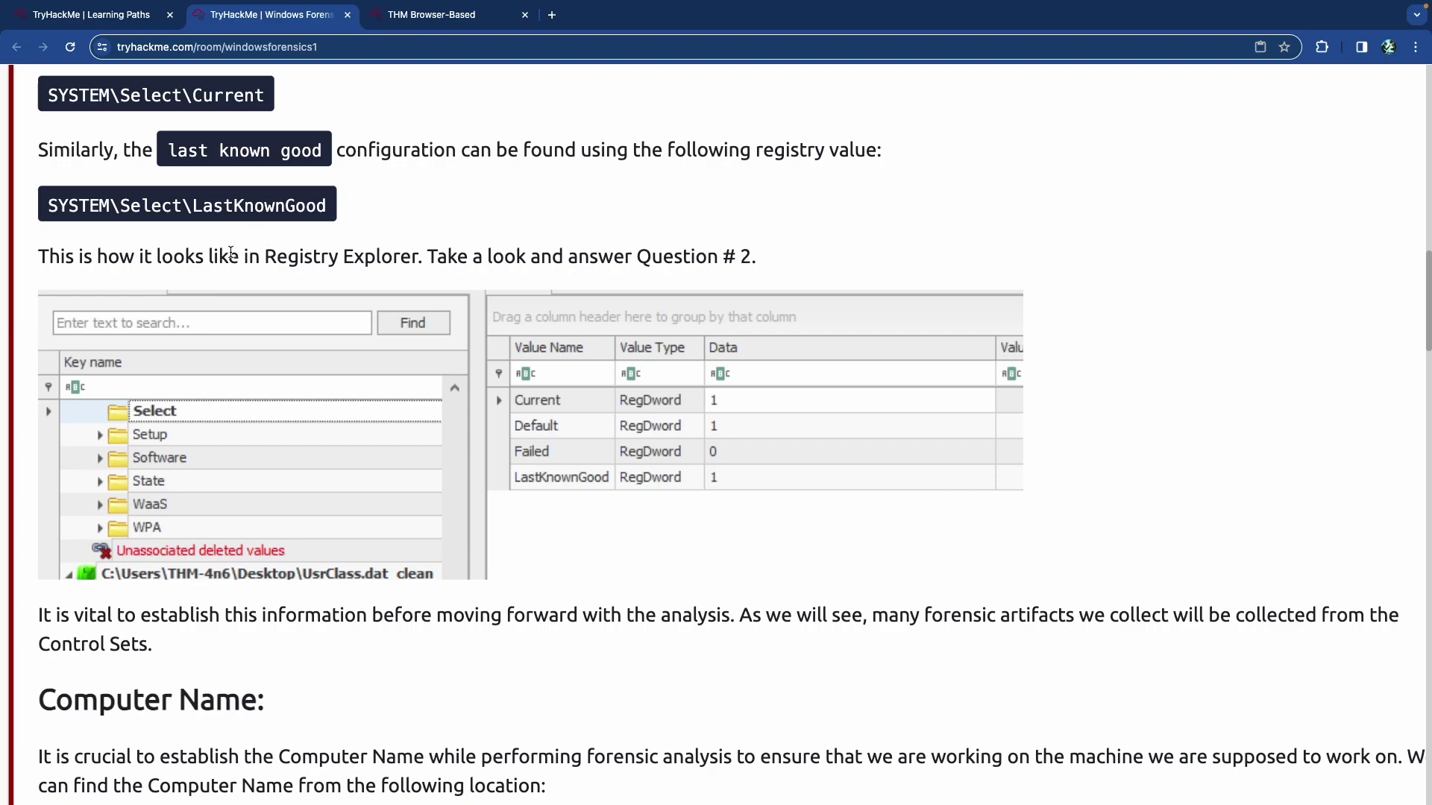
pyautogui.scroll(-1, 229, 250)
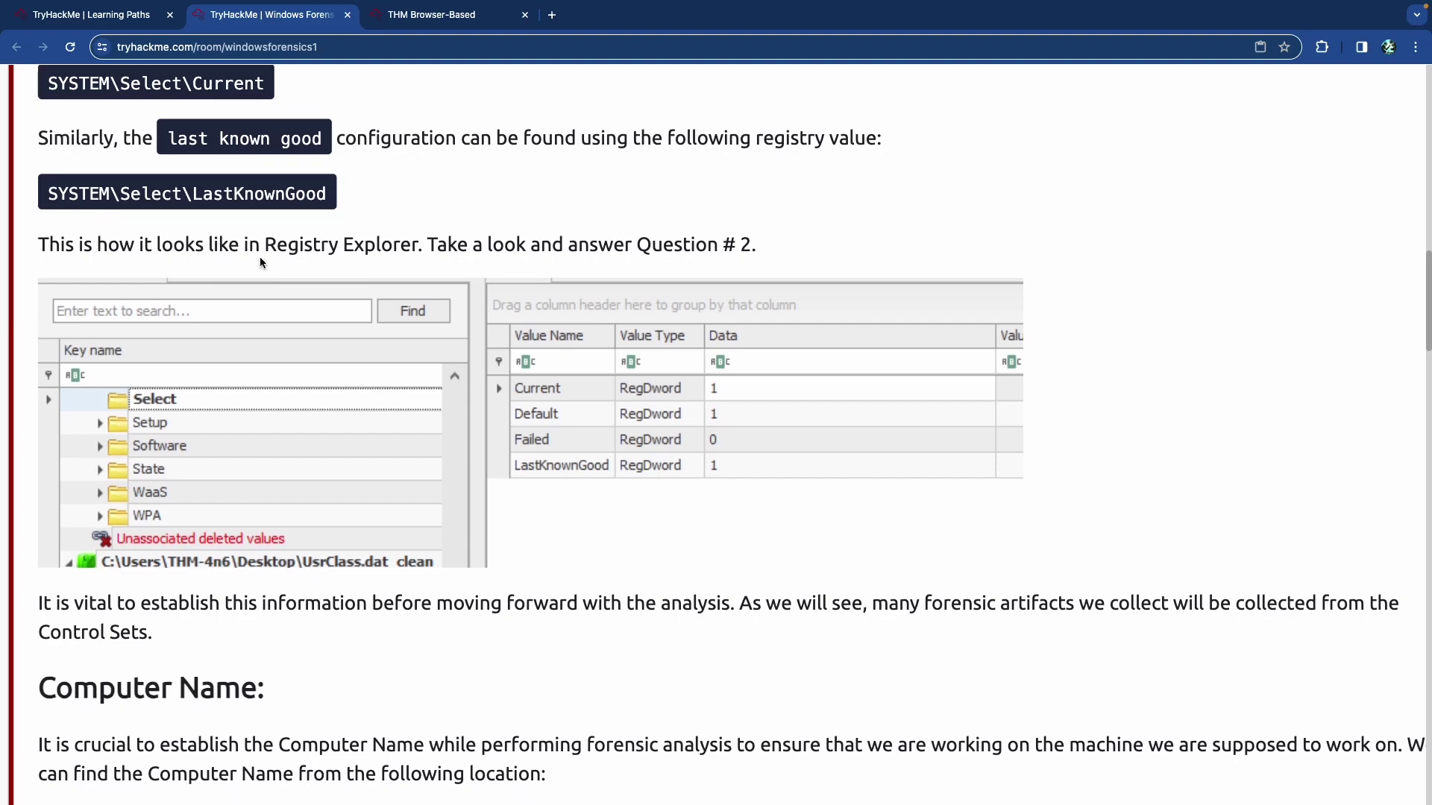
pyautogui.press('Tab')
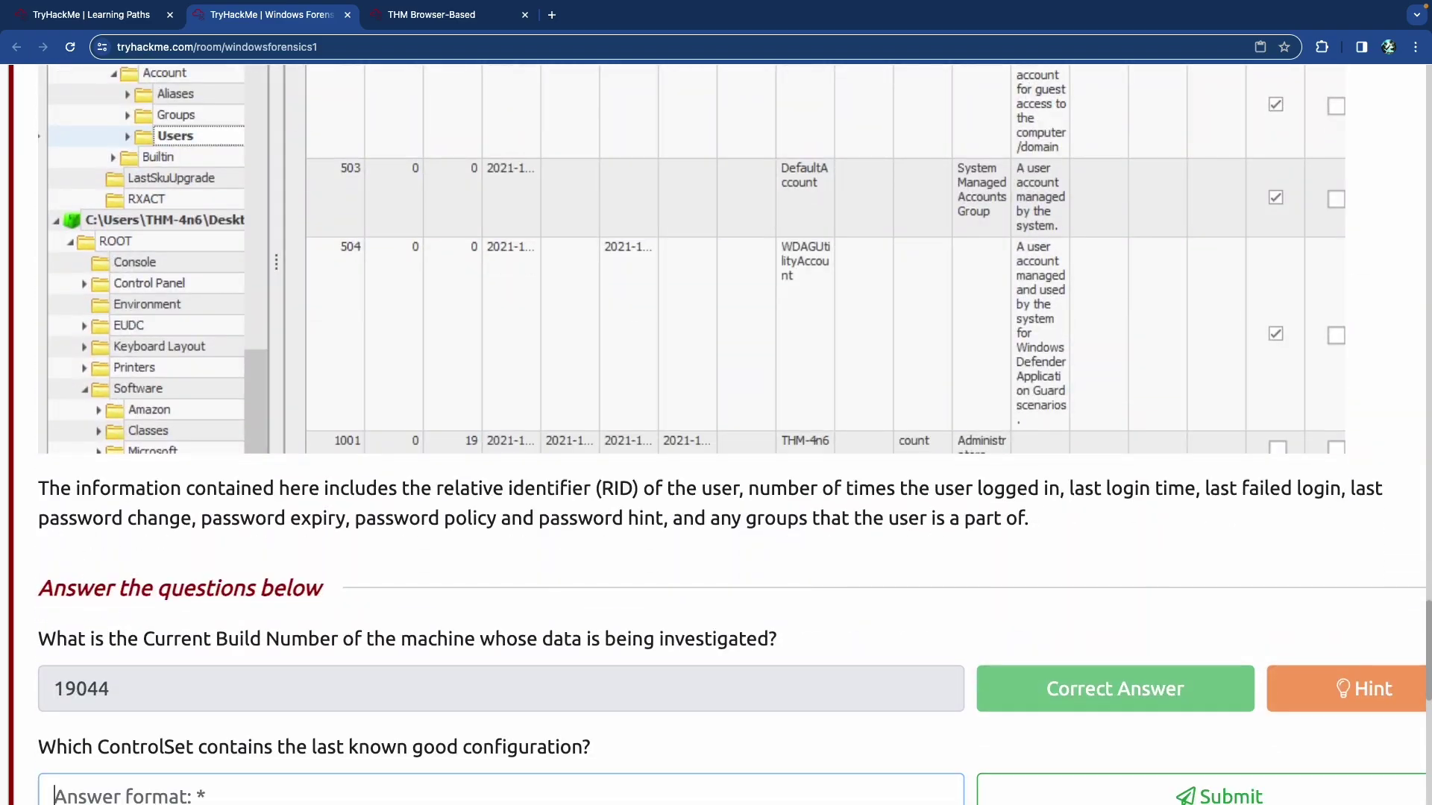
pyautogui.write('1')
pyautogui.press('Return')
# Find the Computer Name section, then enlarge and close its Registry Explorer screenshot to read the ComputerName value for Question 3.
pyautogui.scroll(15, 260, 272)
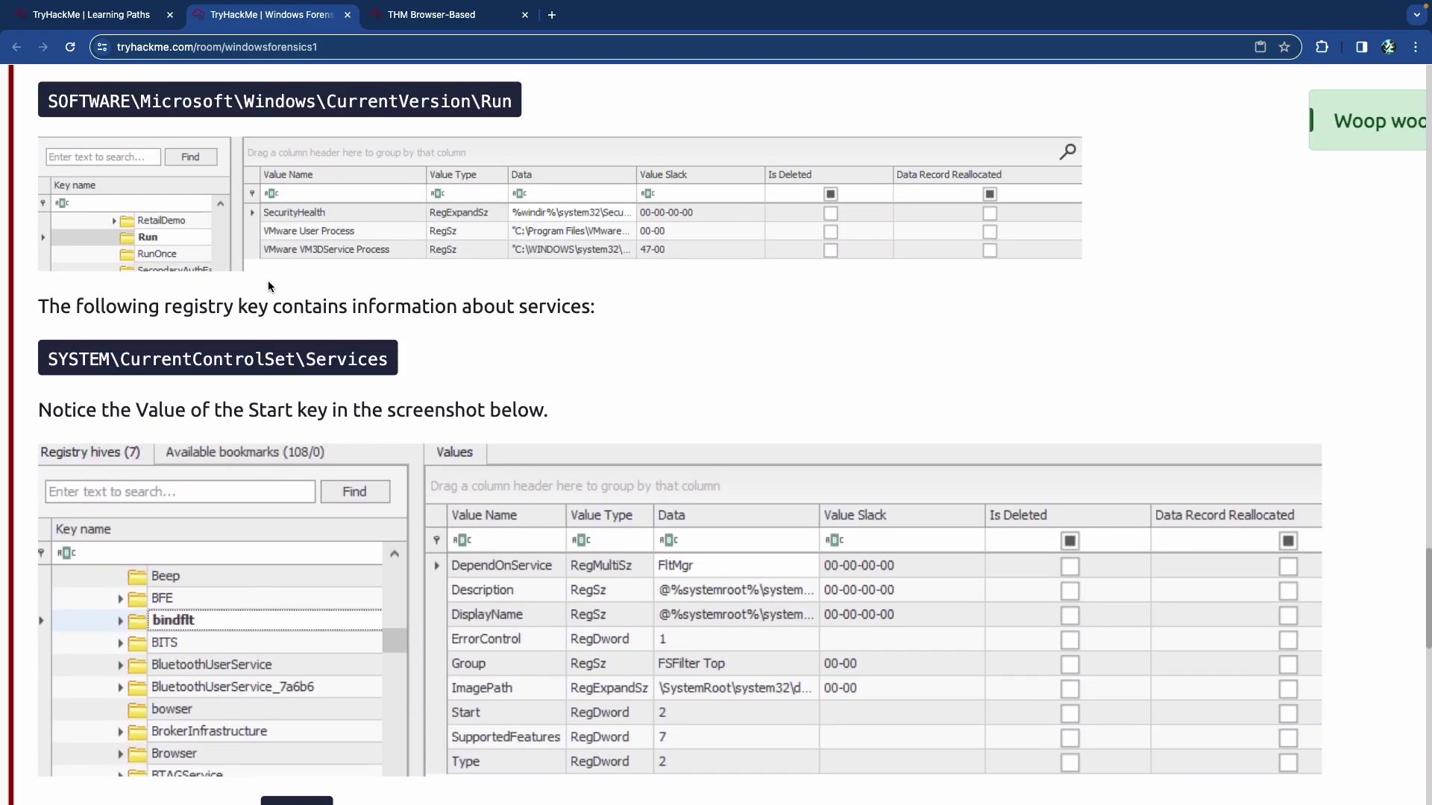
pyautogui.hotkey('ctrl', '0')
pyautogui.scroll(-6, 282, 287)
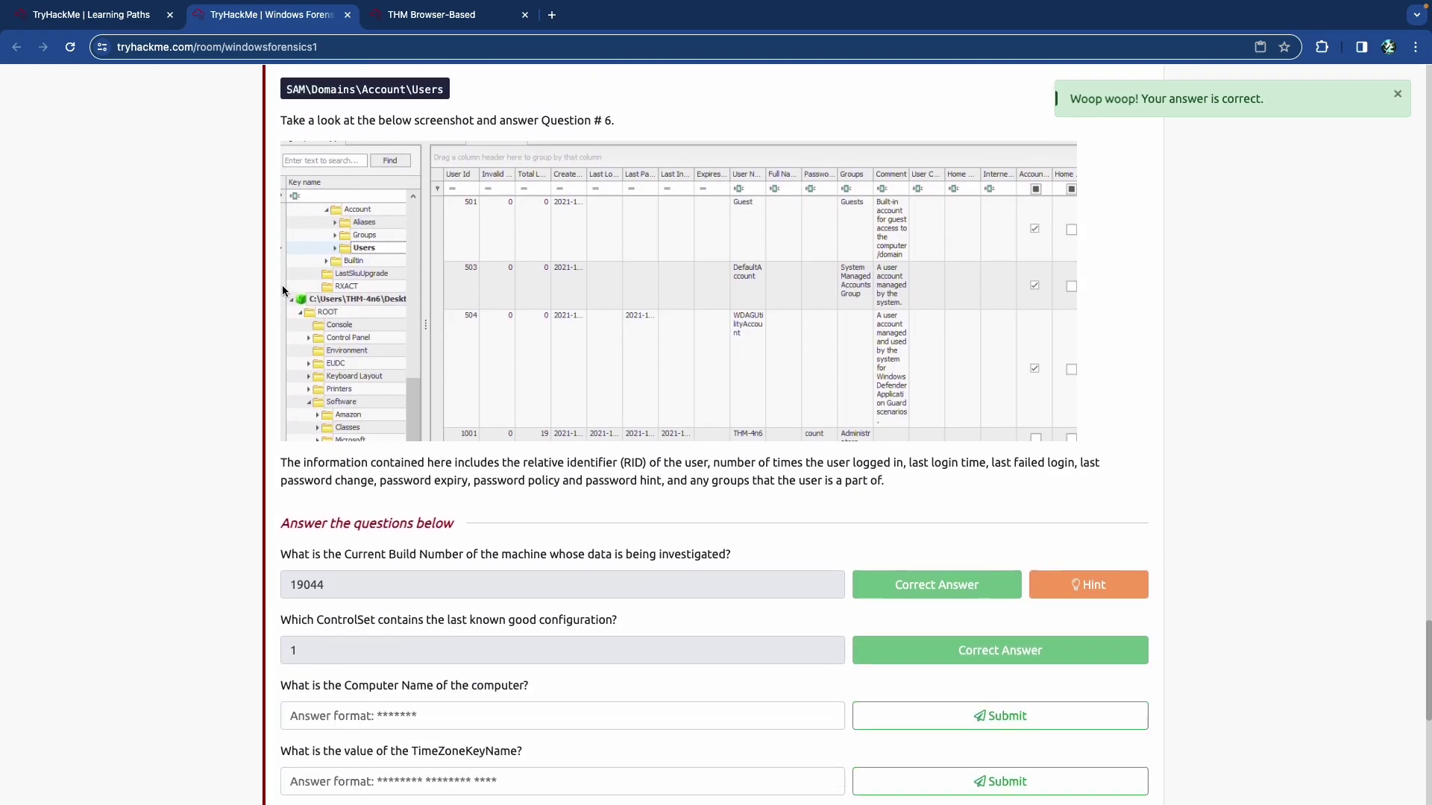
pyautogui.scroll(-3, 284, 291)
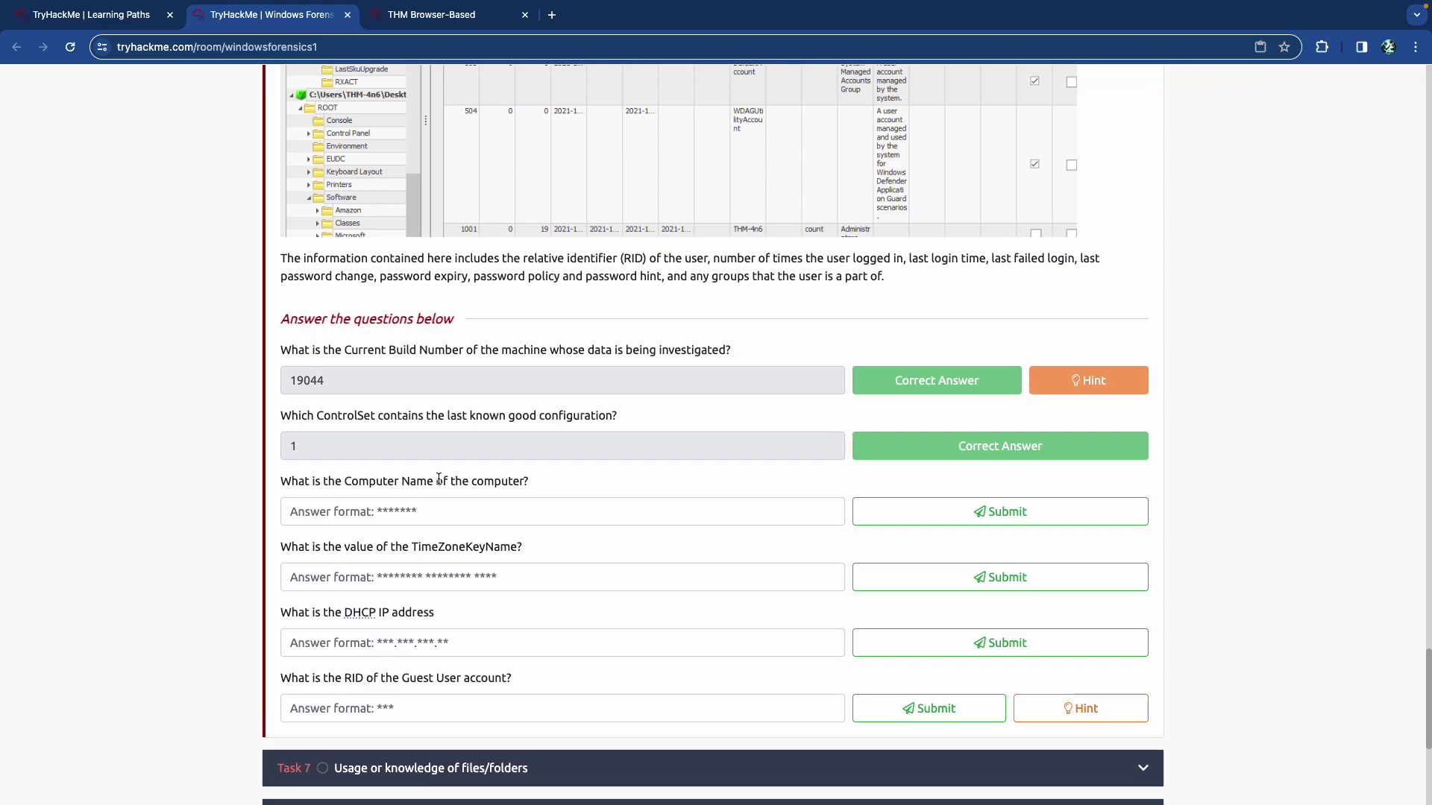
pyautogui.scroll(20, 438, 478)
pyautogui.scroll(-8, 439, 481)
pyautogui.scroll(-14, 439, 481)
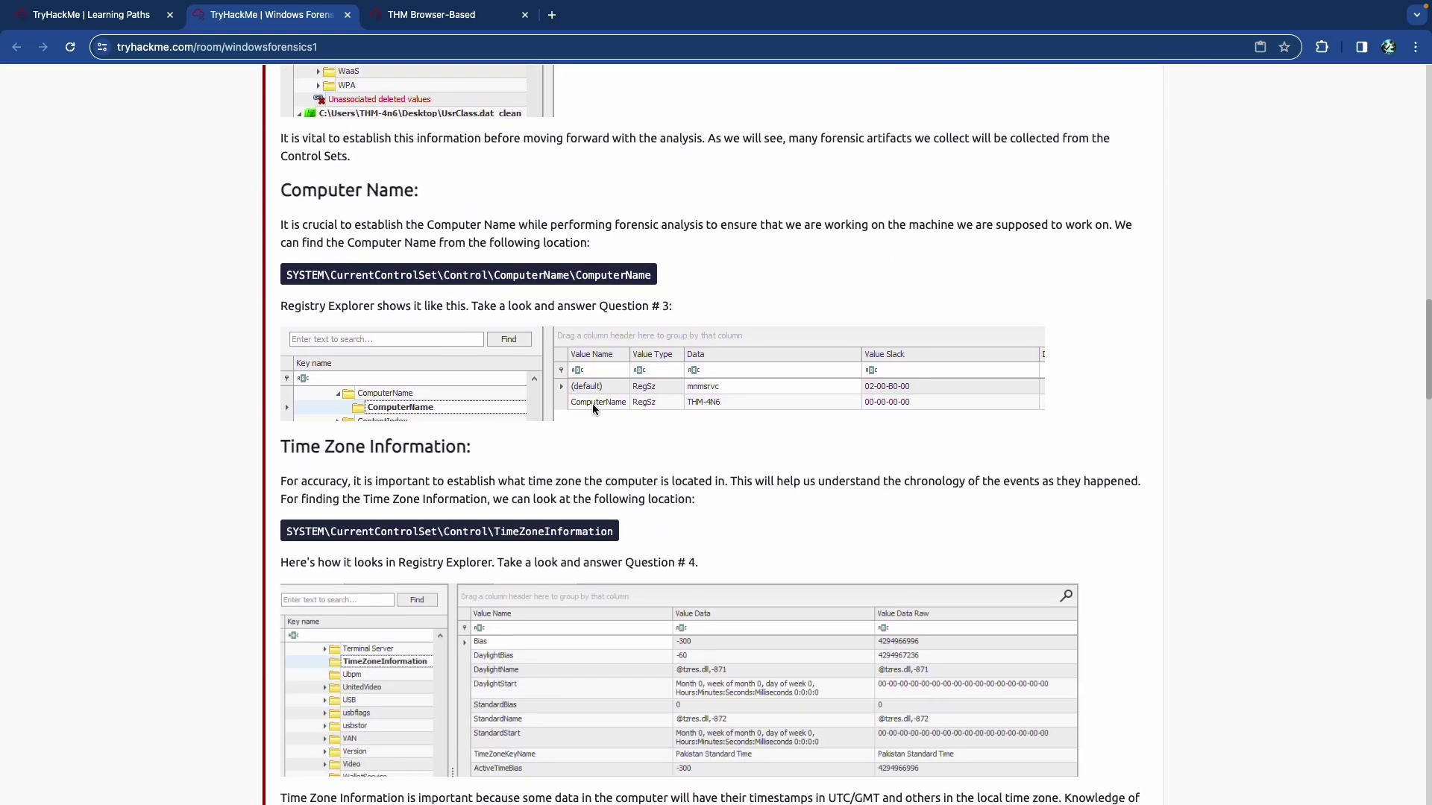
pyautogui.click(717, 405)
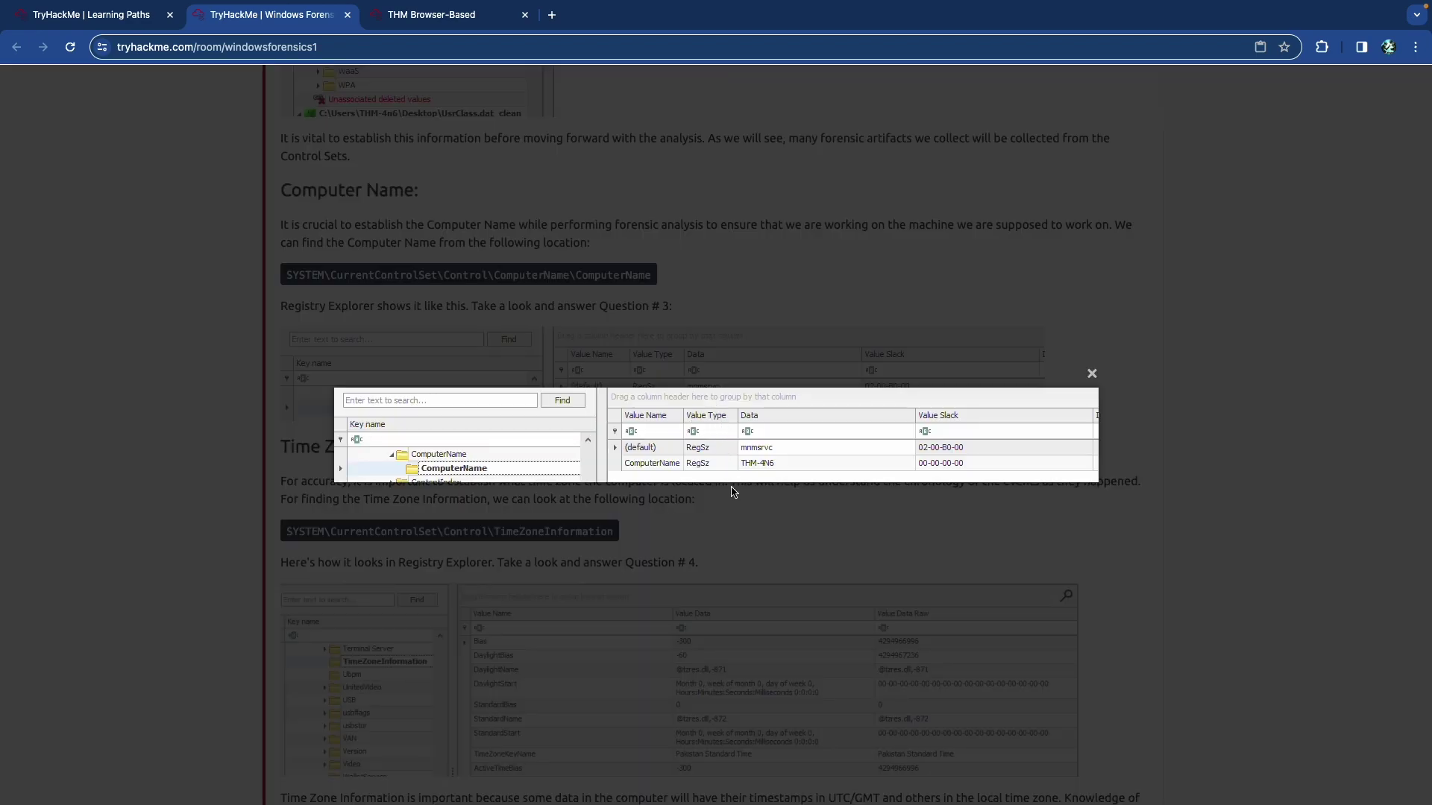
pyautogui.click(1092, 374)
# Submit thm-4n6 as the answer to the Computer Name question.
pyautogui.scroll(-20, 886, 399)
pyautogui.click(459, 215)
pyautogui.write('thm-')
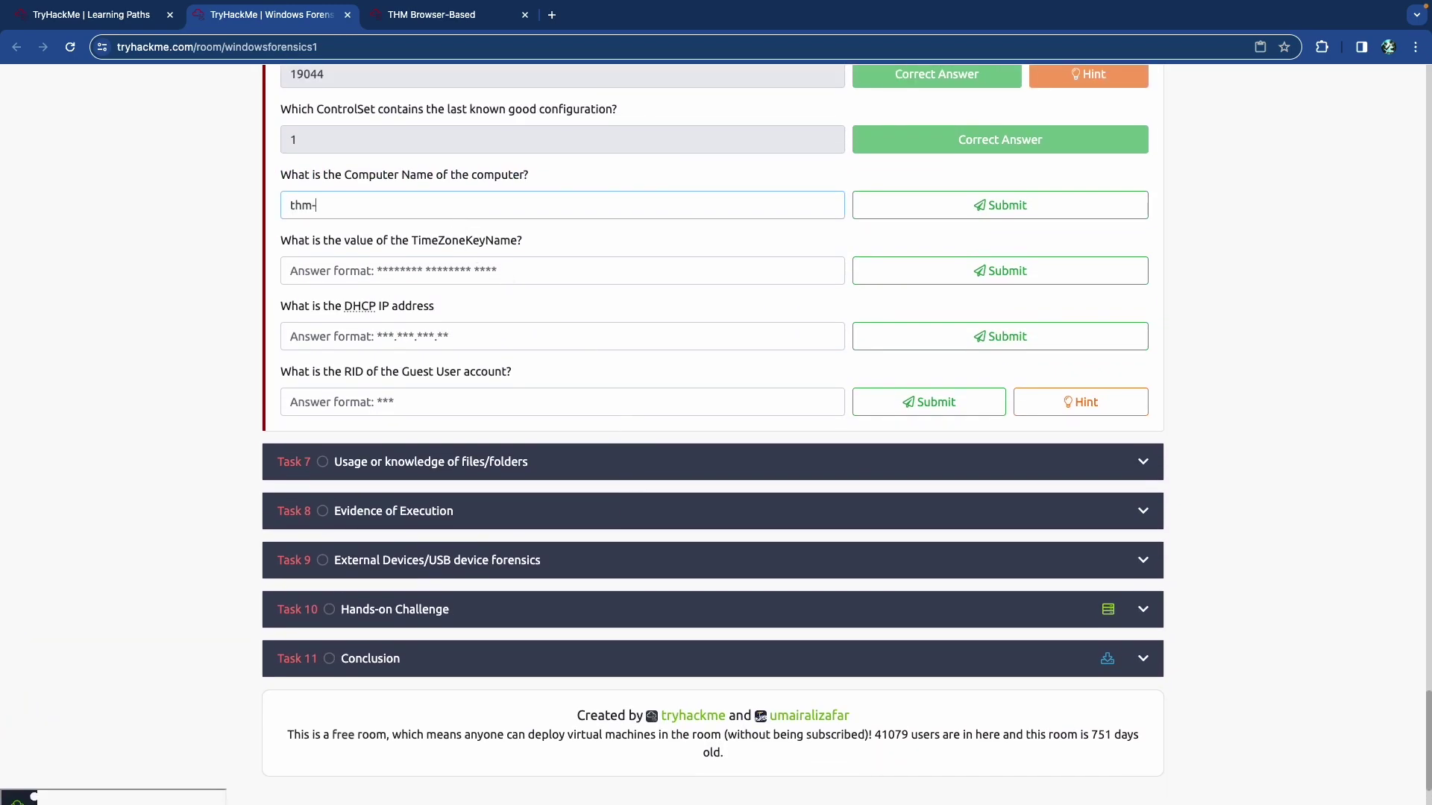
pyautogui.write('4nc')
pyautogui.write('6')
pyautogui.press('Return')
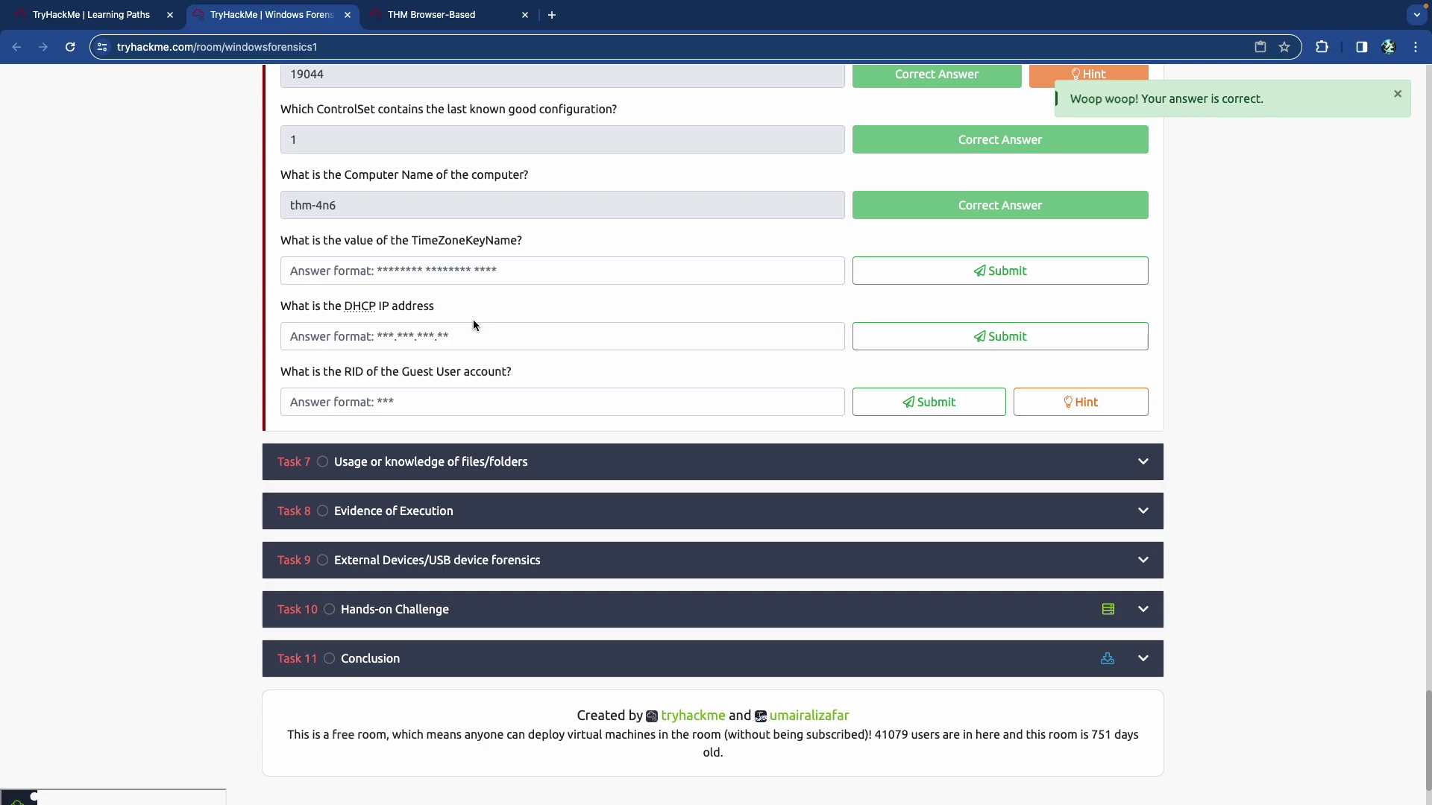
# Look up TimeZoneKeyName in the Time Zone Information screenshot and submit Pakistan Standard Time as the answer to Question 4.
pyautogui.scroll(15, 477, 320)
pyautogui.scroll(4, 489, 326)
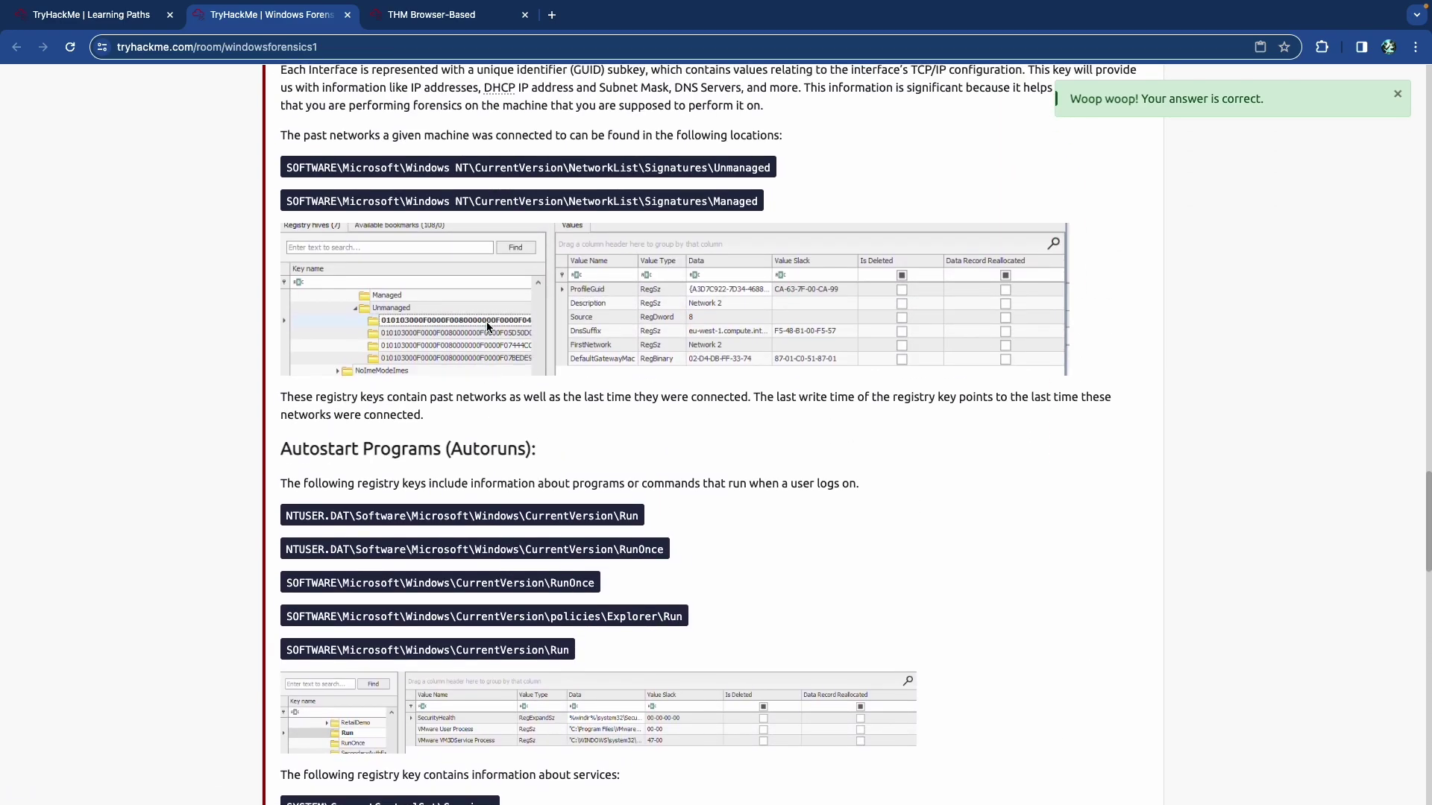
pyautogui.scroll(7, 487, 326)
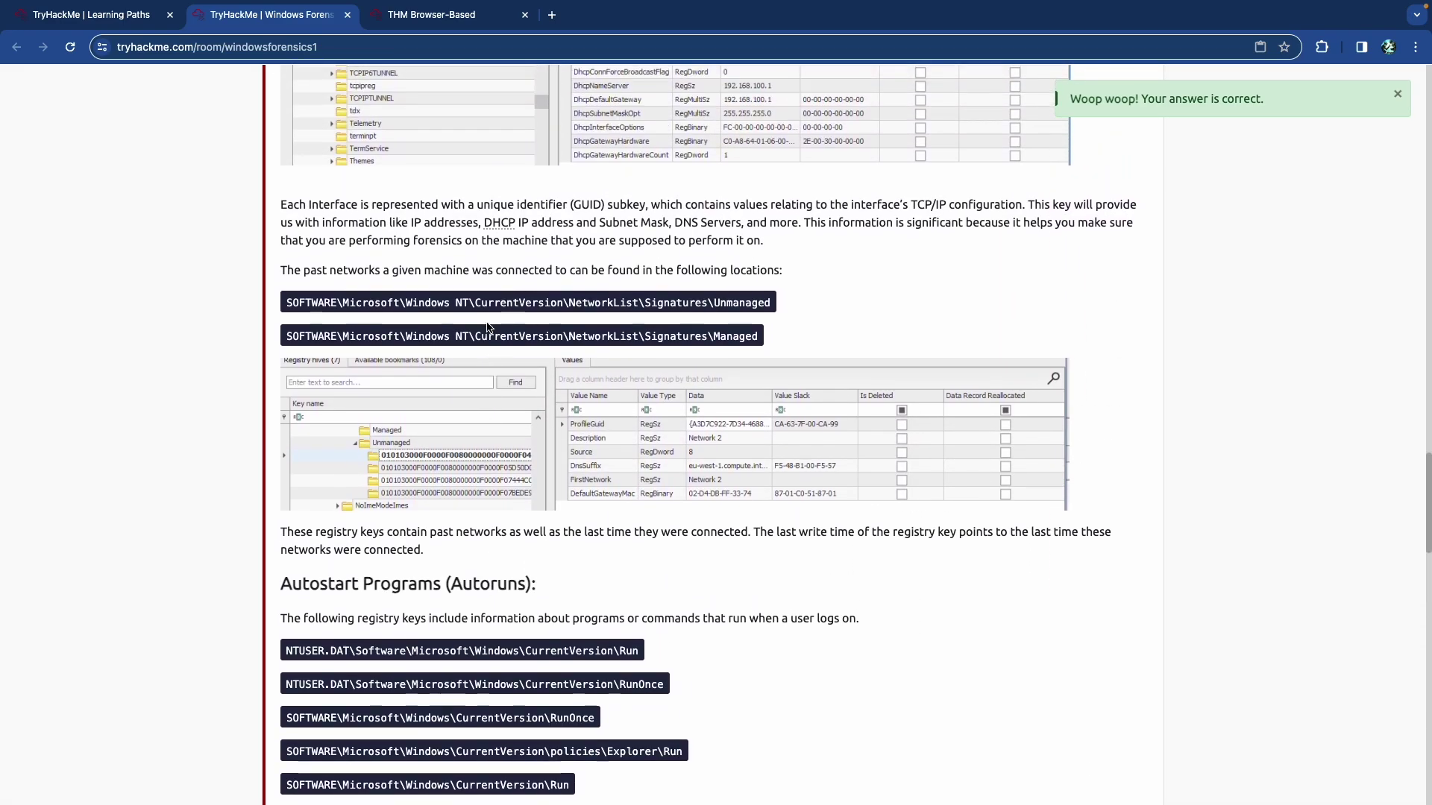
pyautogui.scroll(7, 486, 323)
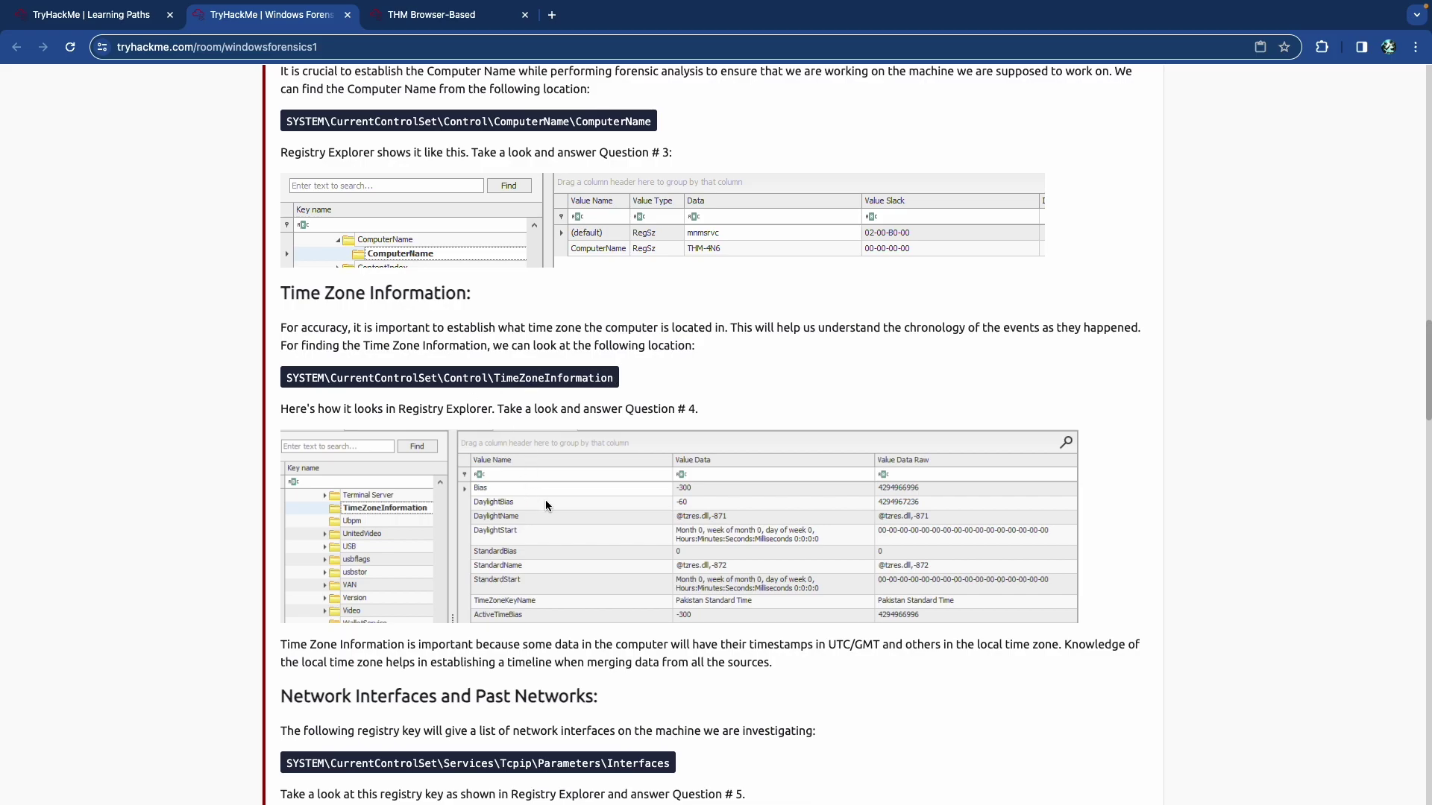
pyautogui.scroll(5, 545, 499)
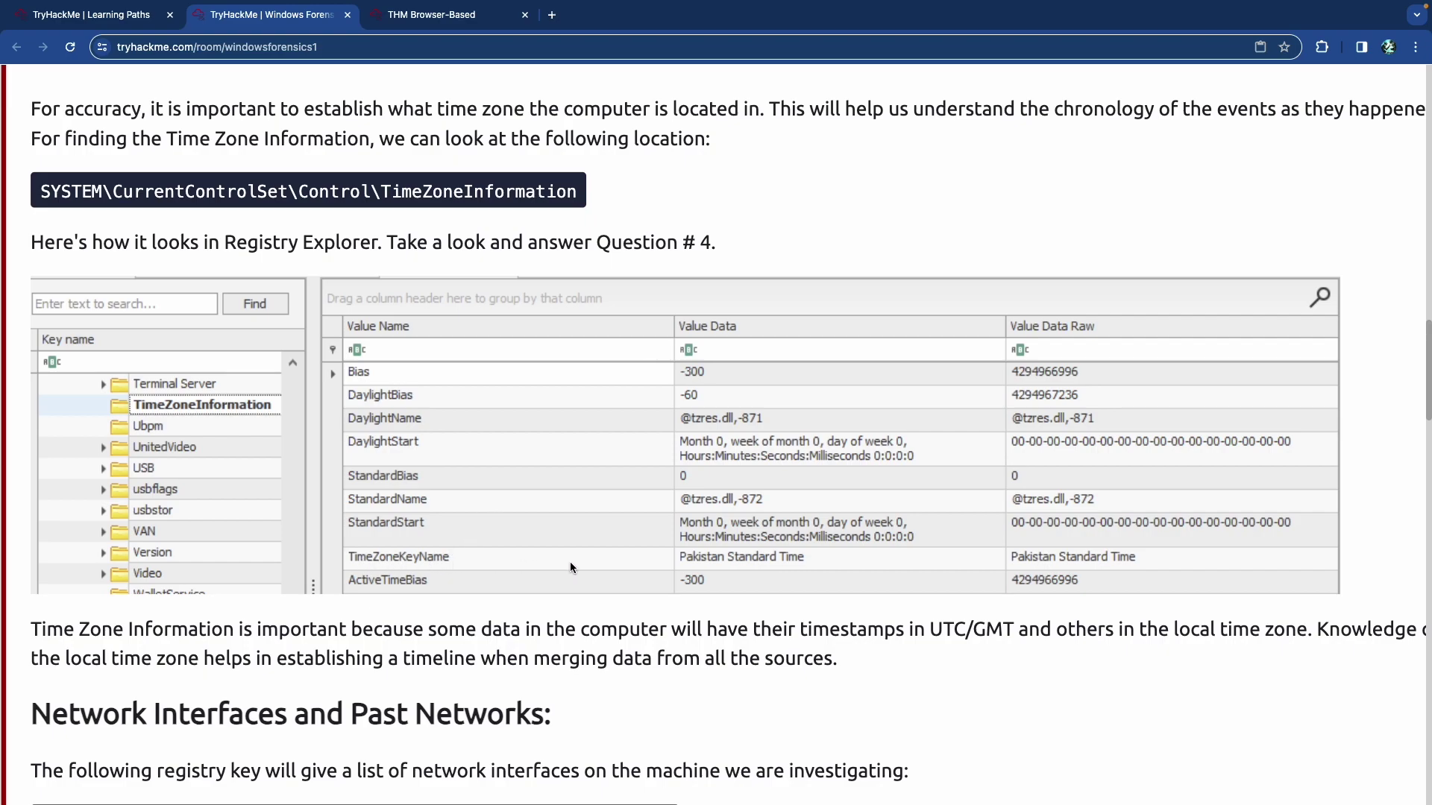
pyautogui.scroll(-5, 567, 535)
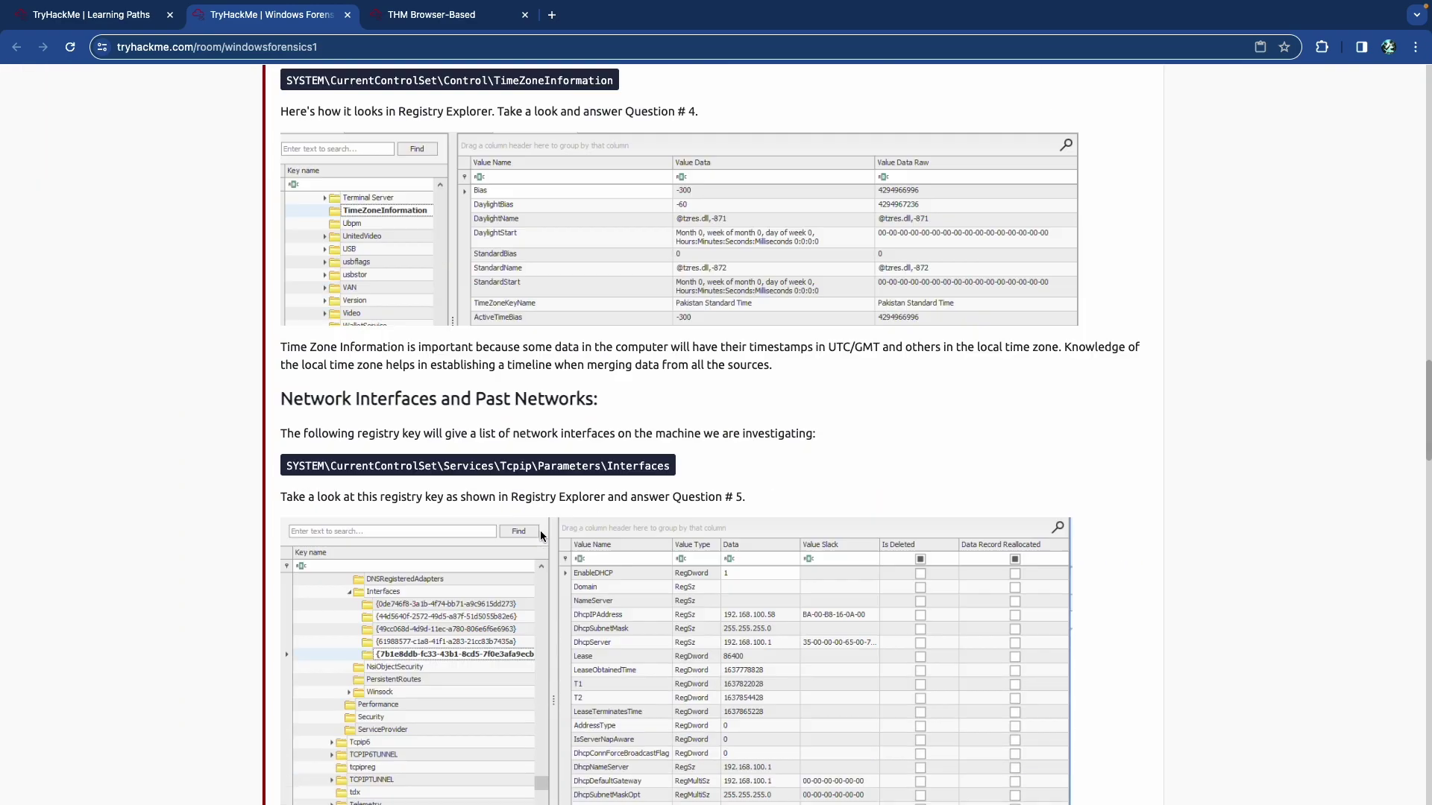
pyautogui.scroll(-20, 540, 530)
pyautogui.scroll(5, 539, 535)
pyautogui.click(549, 493)
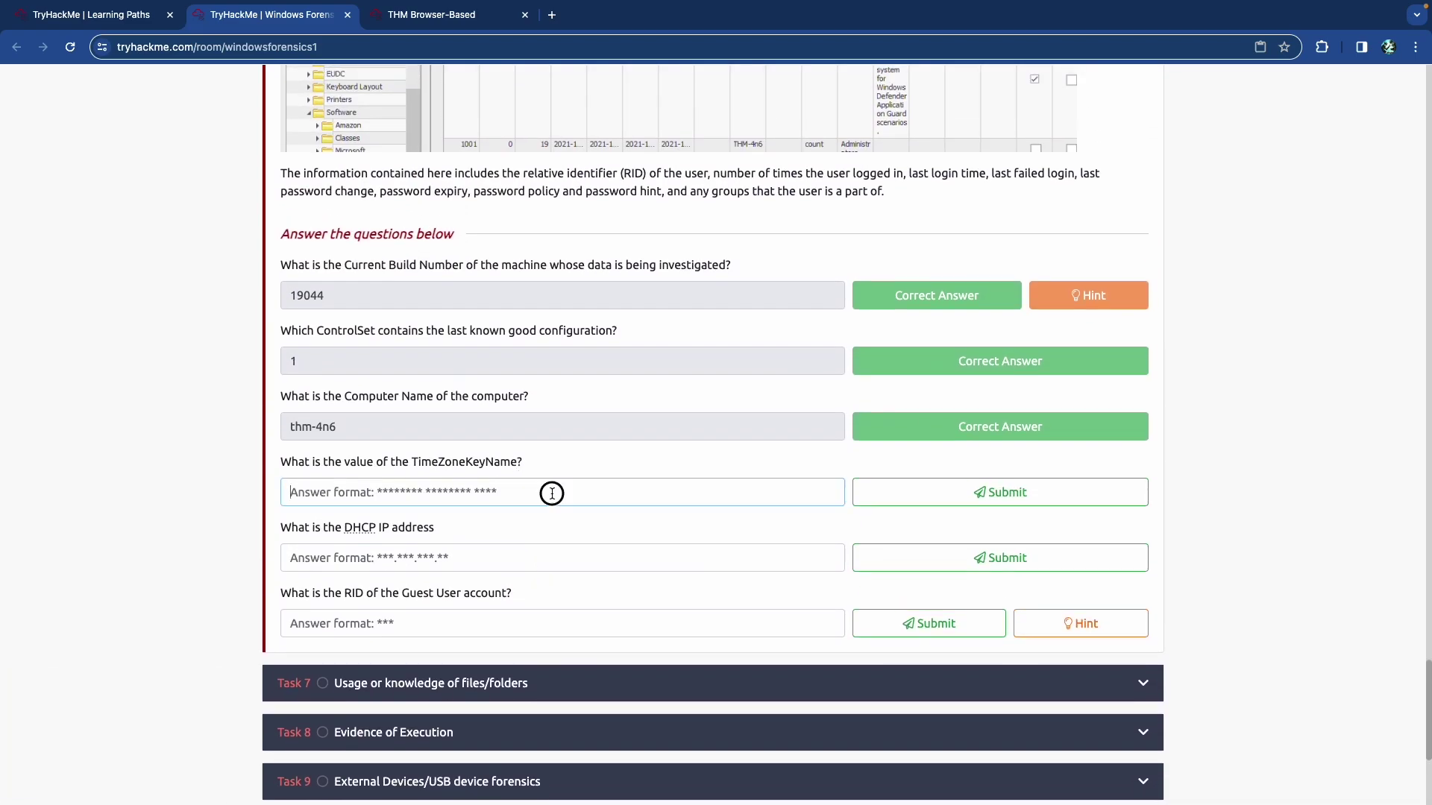
pyautogui.write('Pakistan Standard Time')
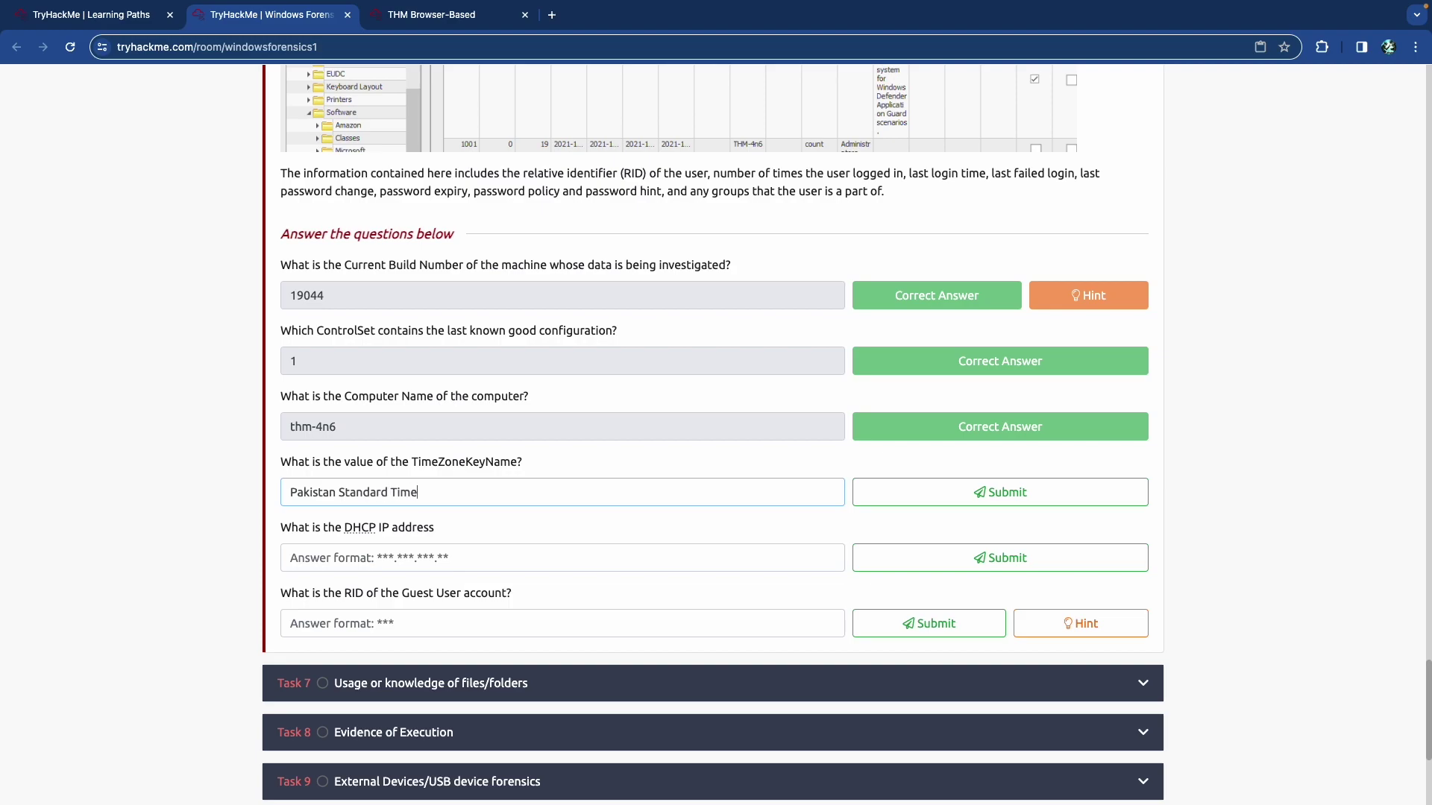
pyautogui.press('Return')
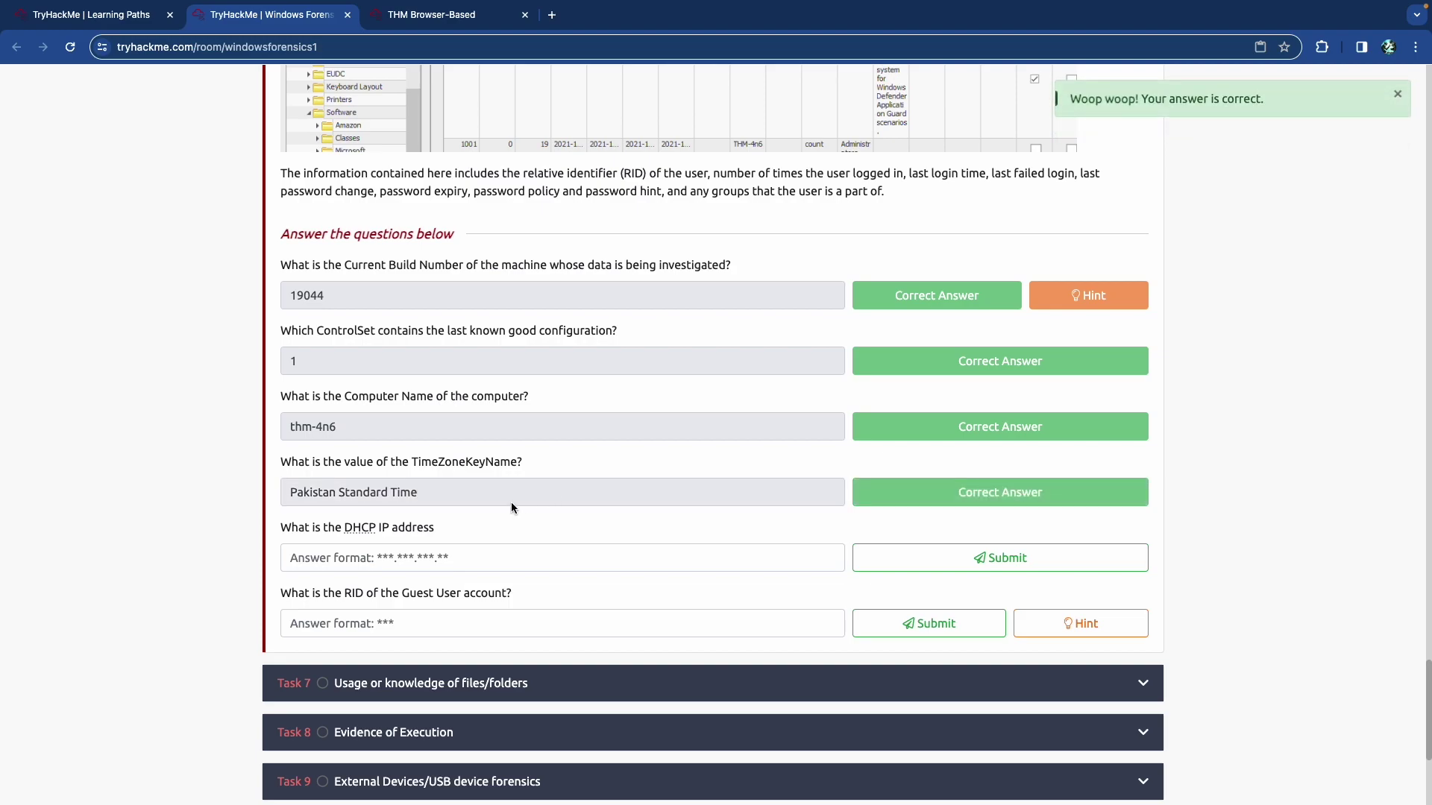
pyautogui.scroll(-1, 513, 507)
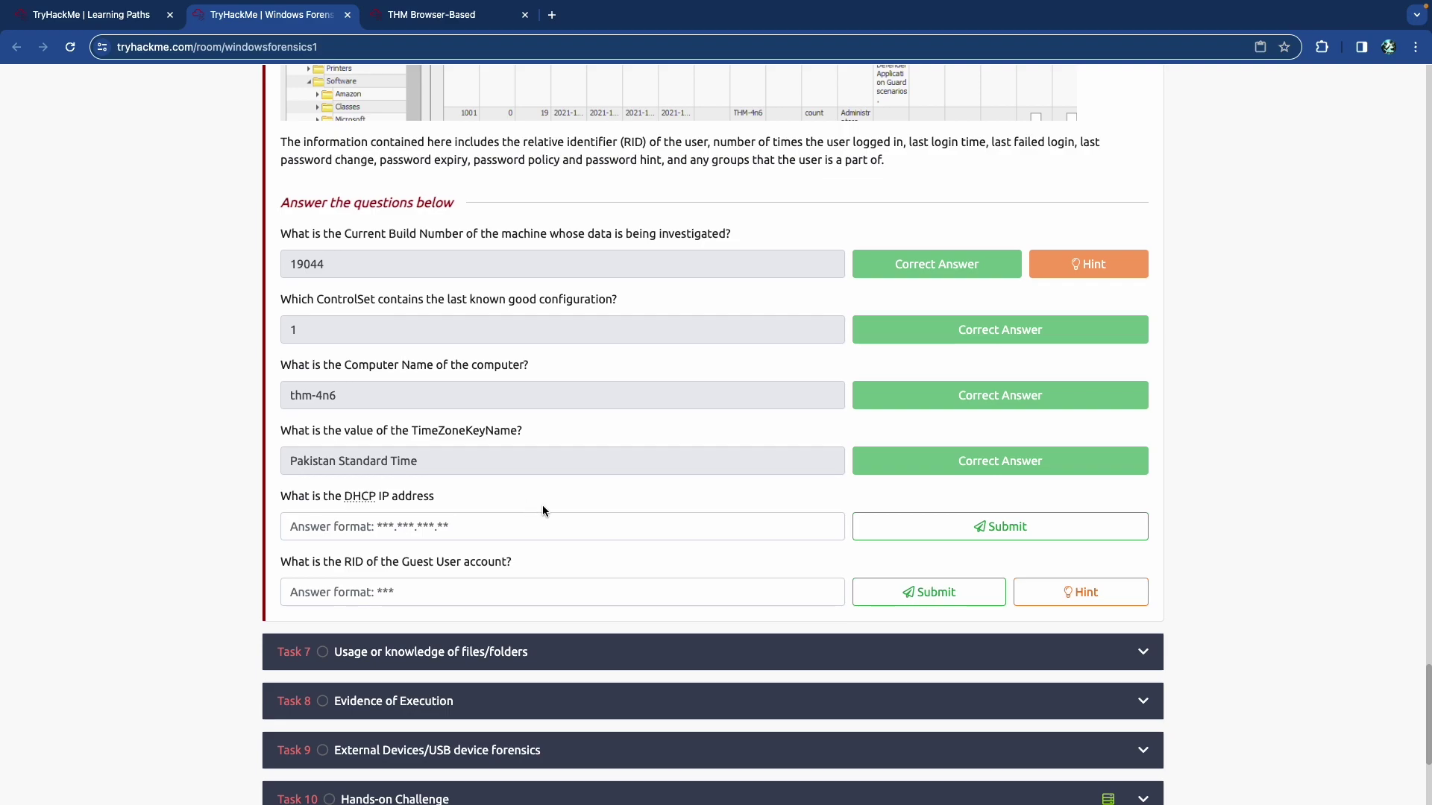
# Find the Network Interfaces and Past Networks section and examine the DhcpIPAddress value in its Registry Explorer screenshot for Question 5.
pyautogui.scroll(3, 543, 507)
pyautogui.scroll(-7, 538, 507)
pyautogui.scroll(7, 541, 511)
pyautogui.scroll(10, 539, 506)
pyautogui.scroll(-1, 538, 504)
pyautogui.scroll(9, 538, 504)
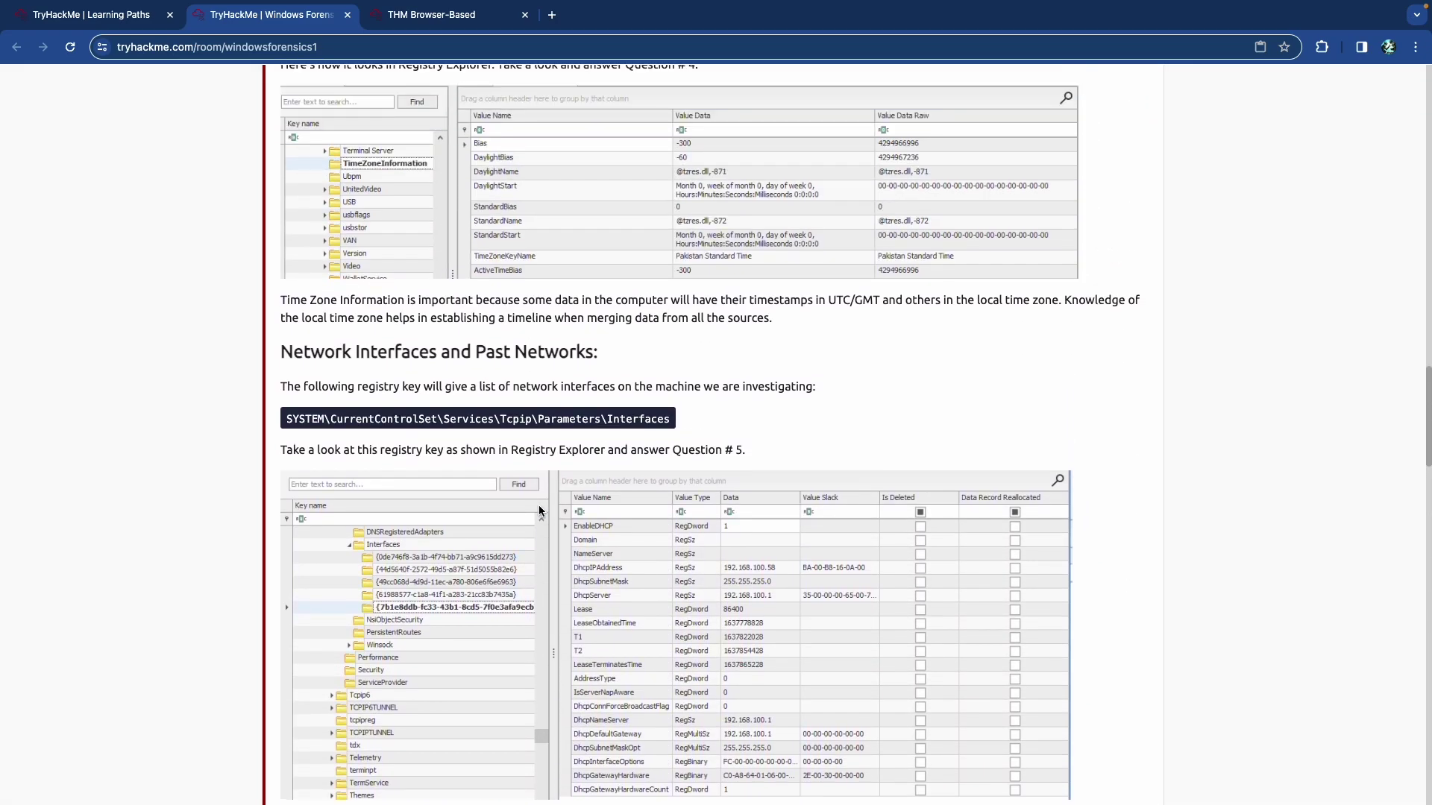
pyautogui.scroll(-4, 552, 458)
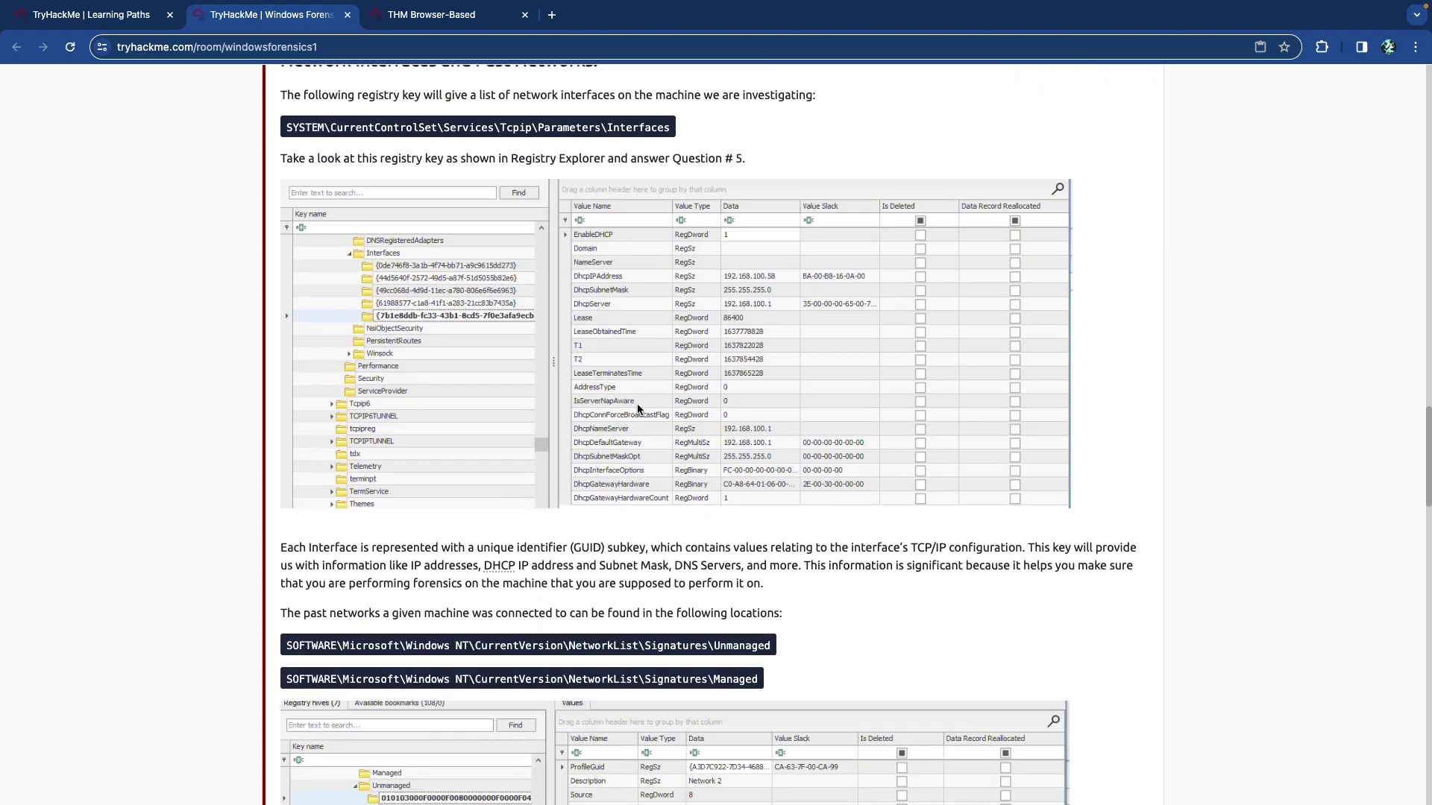
pyautogui.scroll(5, 638, 408)
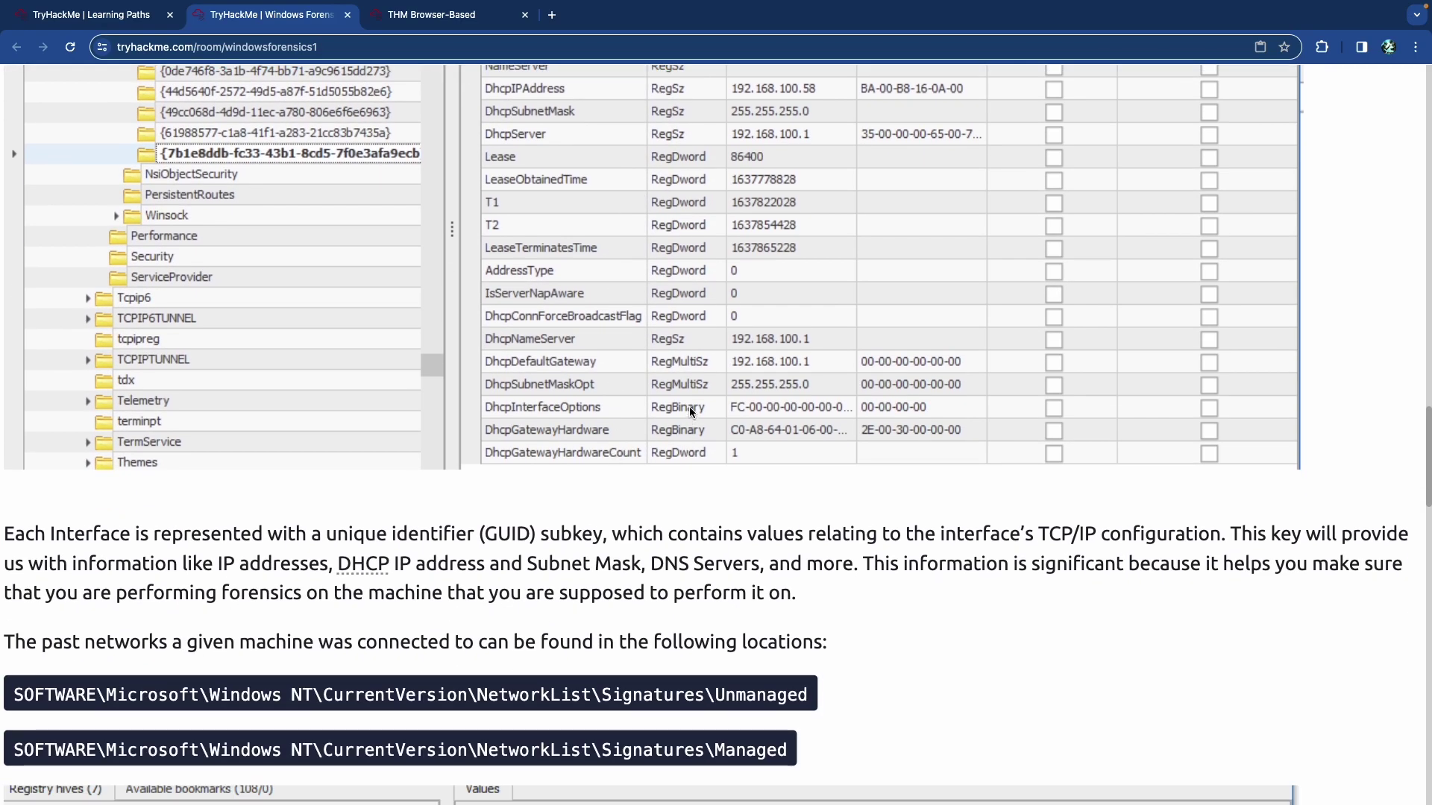
pyautogui.scroll(2, 557, 382)
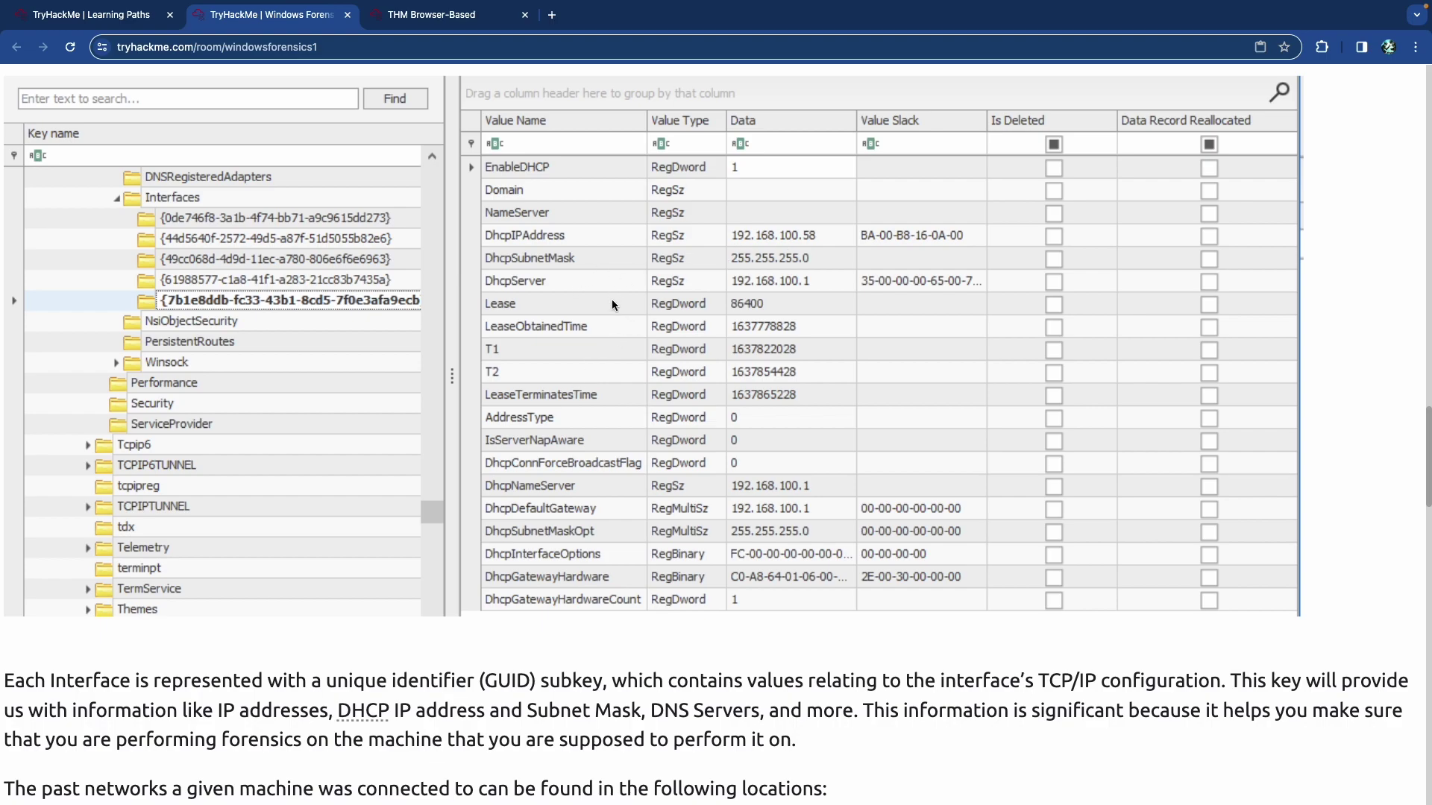
# Submit 192.168.100.58 as the answer to the DHCP IP address question.
pyautogui.scroll(-15, 612, 304)
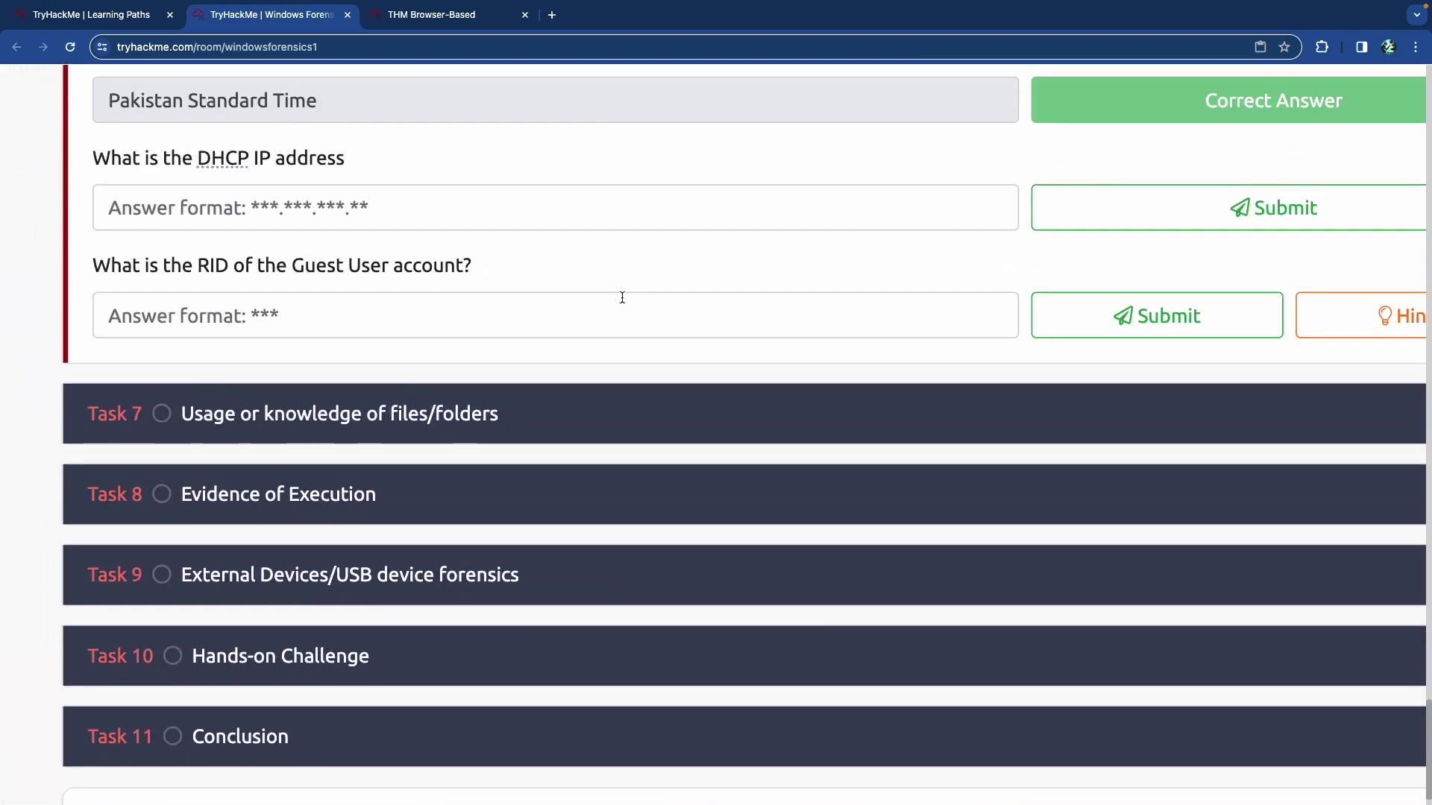
pyautogui.scroll(1, 622, 297)
pyautogui.click(550, 246)
pyautogui.write('1')
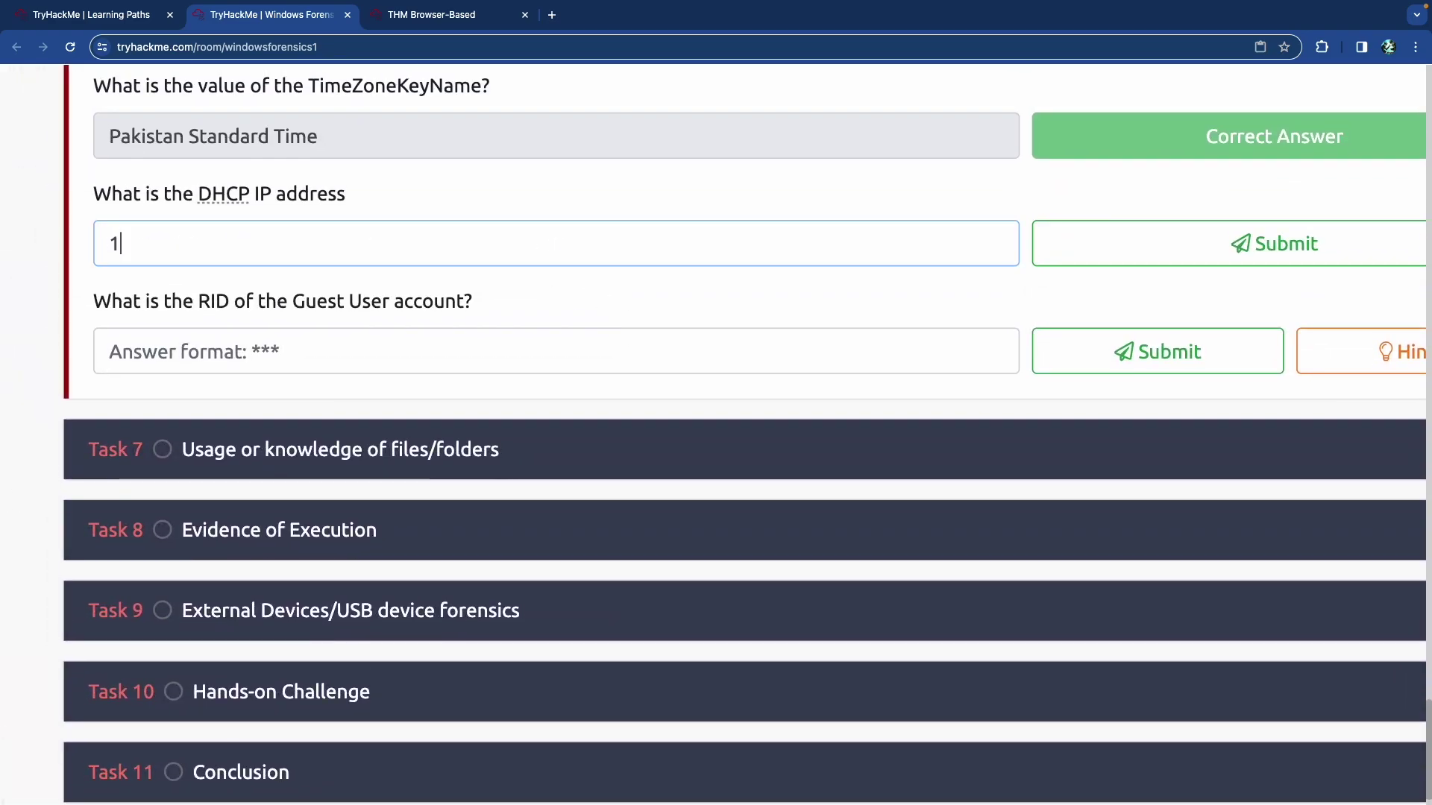
pyautogui.write('92.168.1')
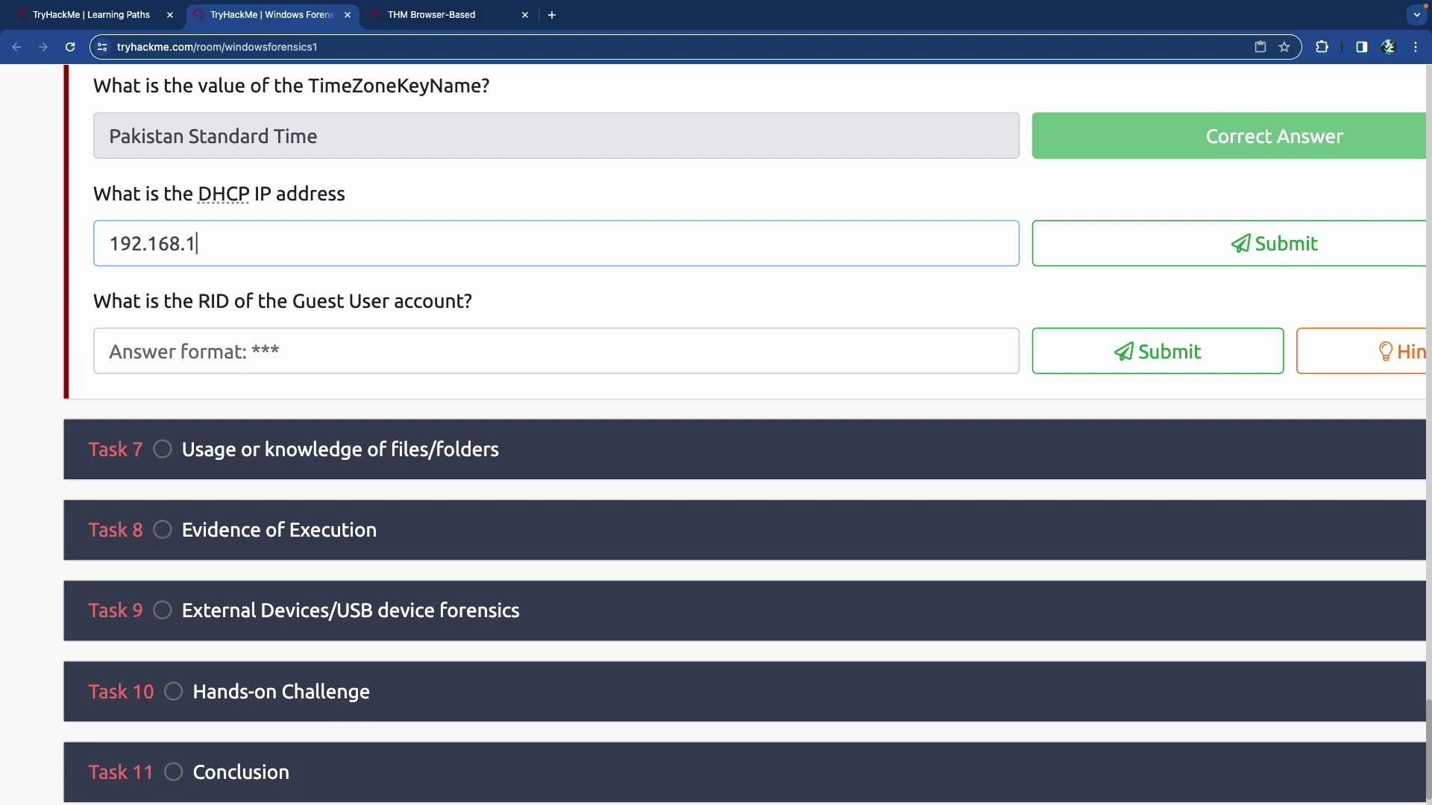
pyautogui.write('00.58')
pyautogui.press('Return')
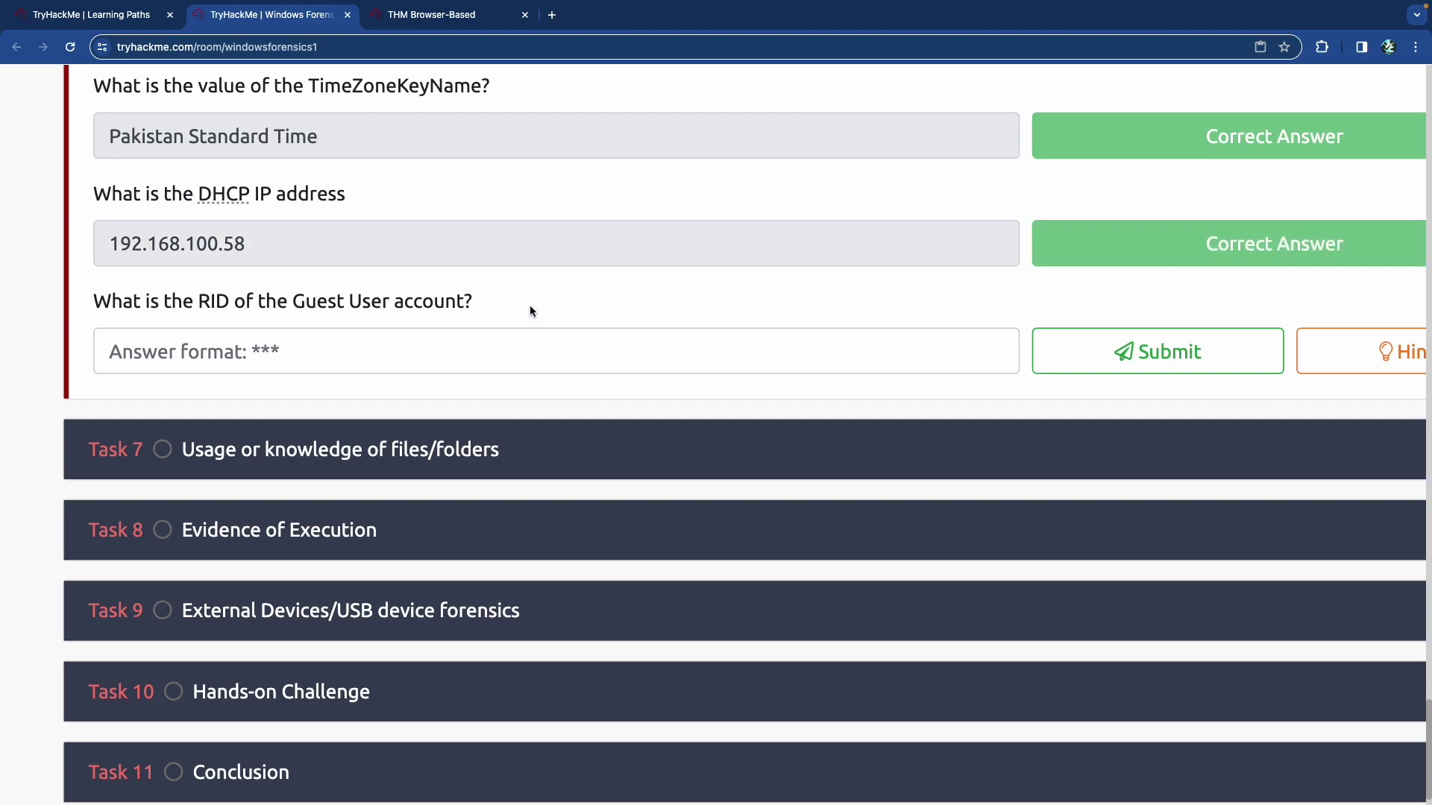
# Look up the Guest account's User Id in the SAM hive screenshot and submit 501 as the RID answer.
pyautogui.scroll(4, 490, 321)
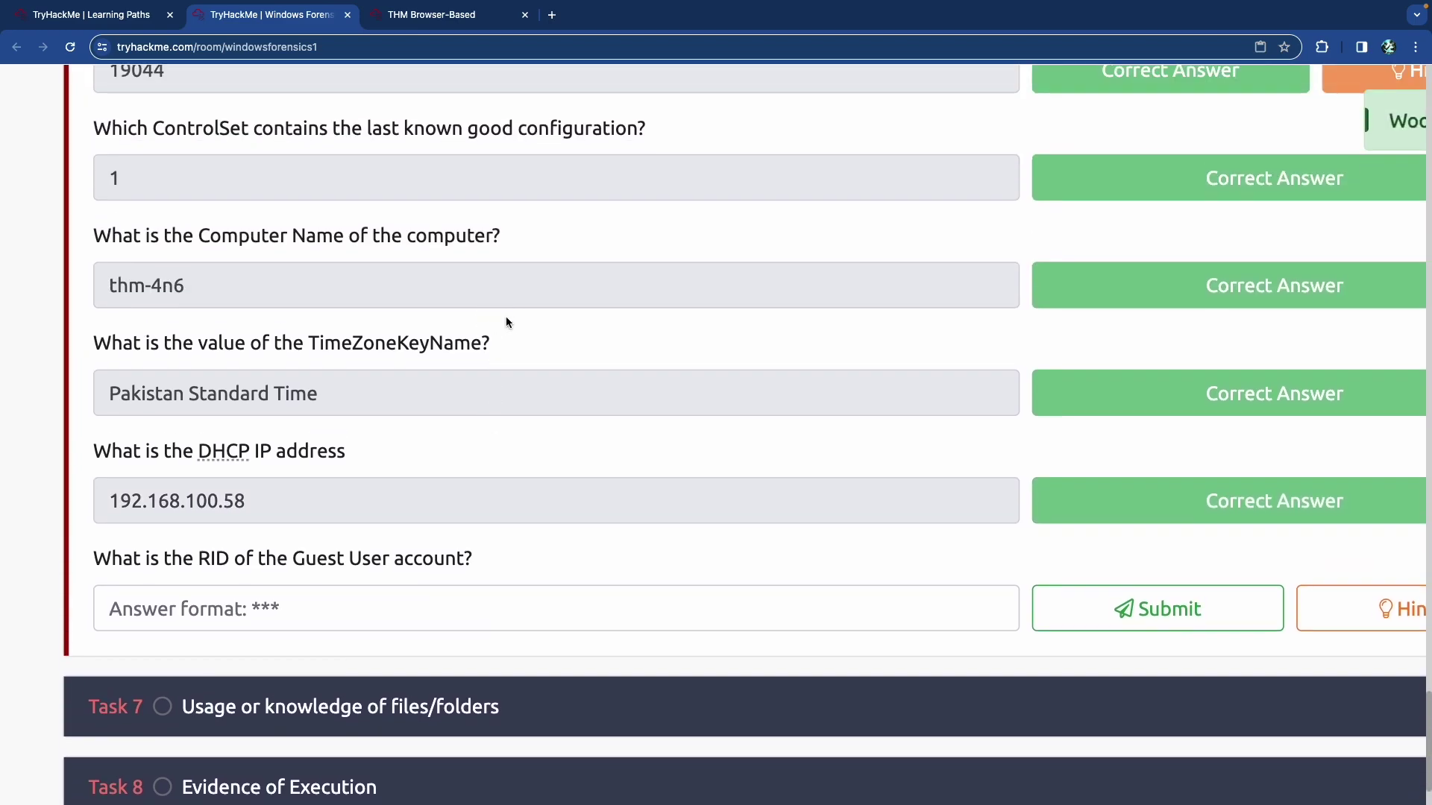
pyautogui.hotkey('ctrl', '0')
pyautogui.scroll(15, 519, 315)
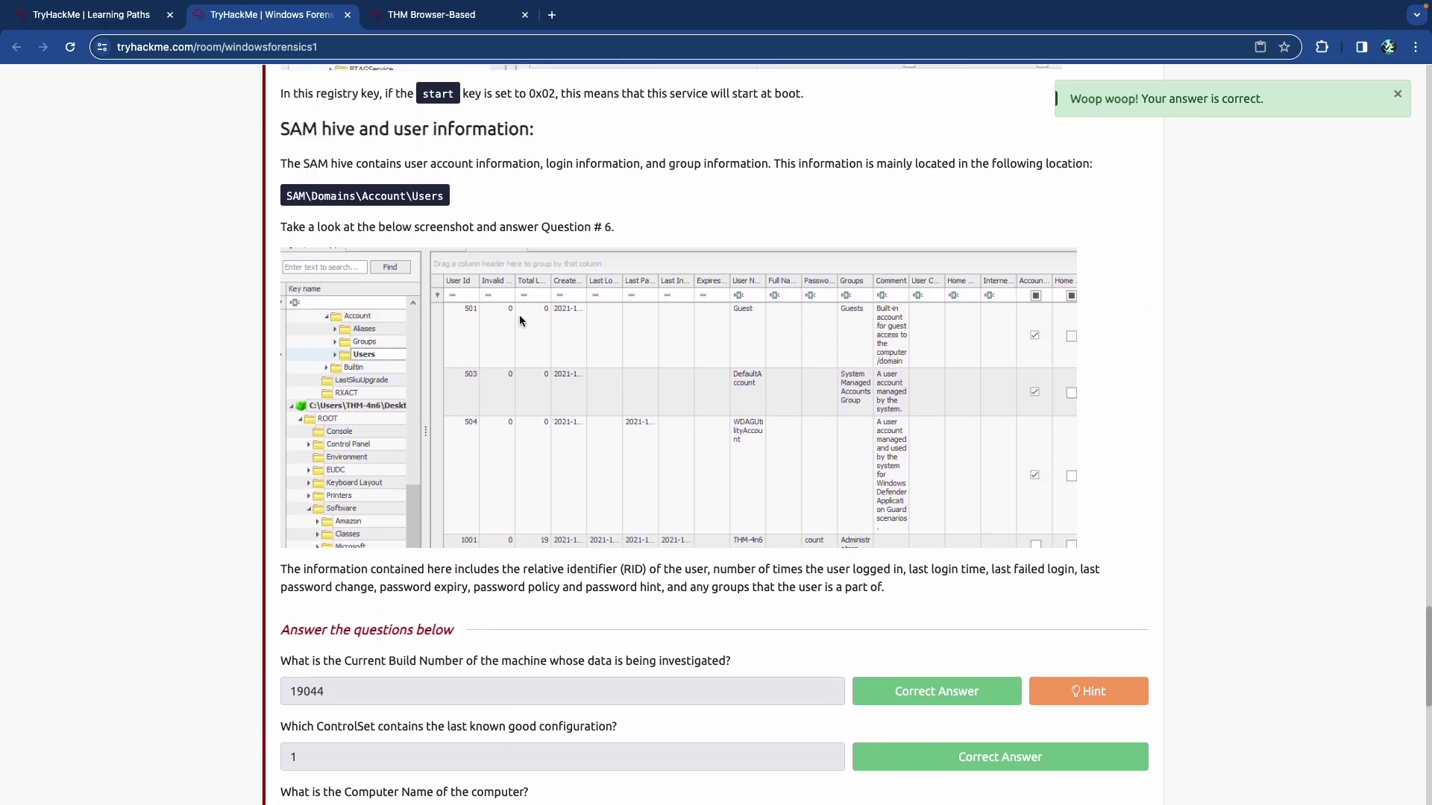
pyautogui.scroll(-3, 519, 315)
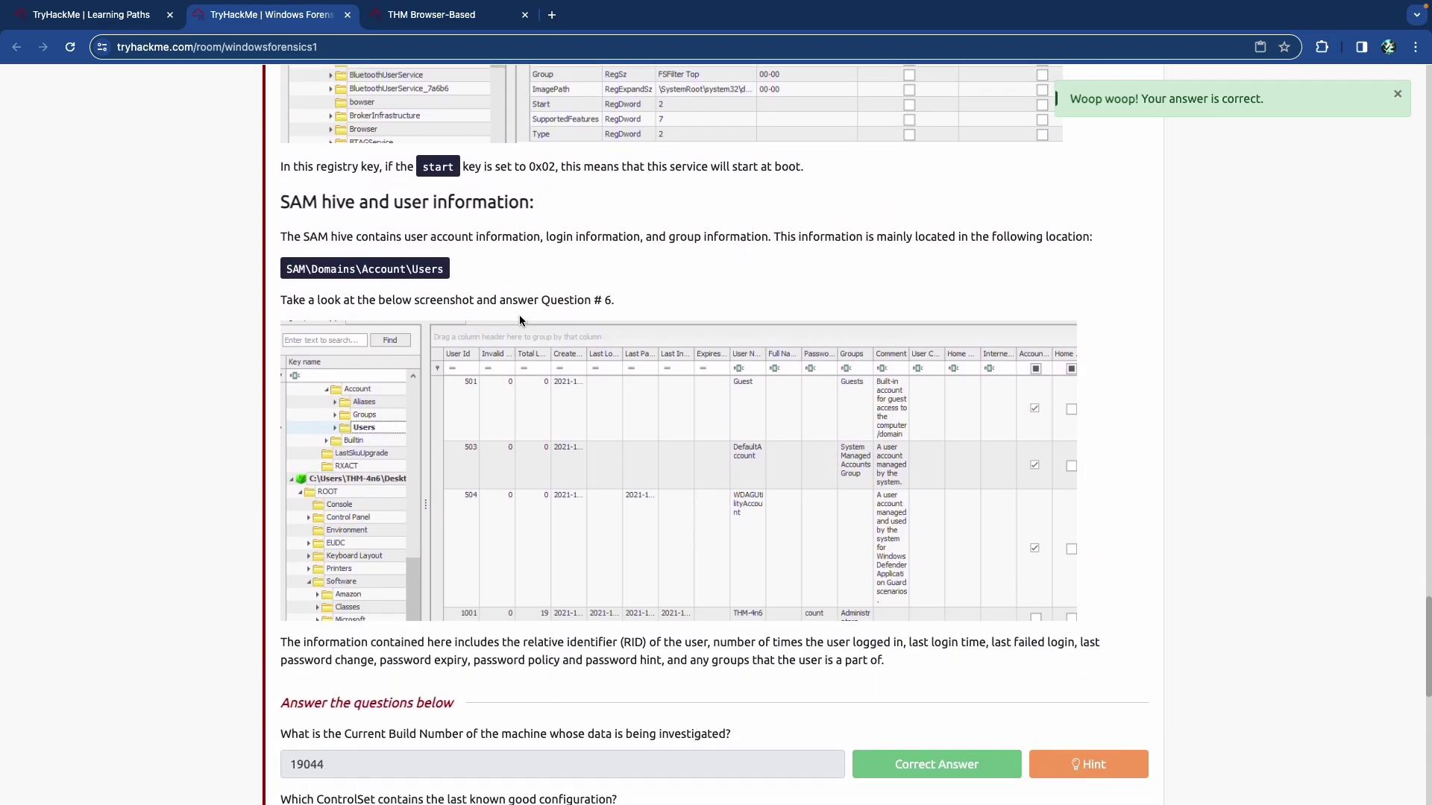
pyautogui.hotkey('ctrl', '+')
pyautogui.hotkey('ctrl', '+')
pyautogui.hotkey('ctrl', '+')
pyautogui.hotkey('ctrl', '+')
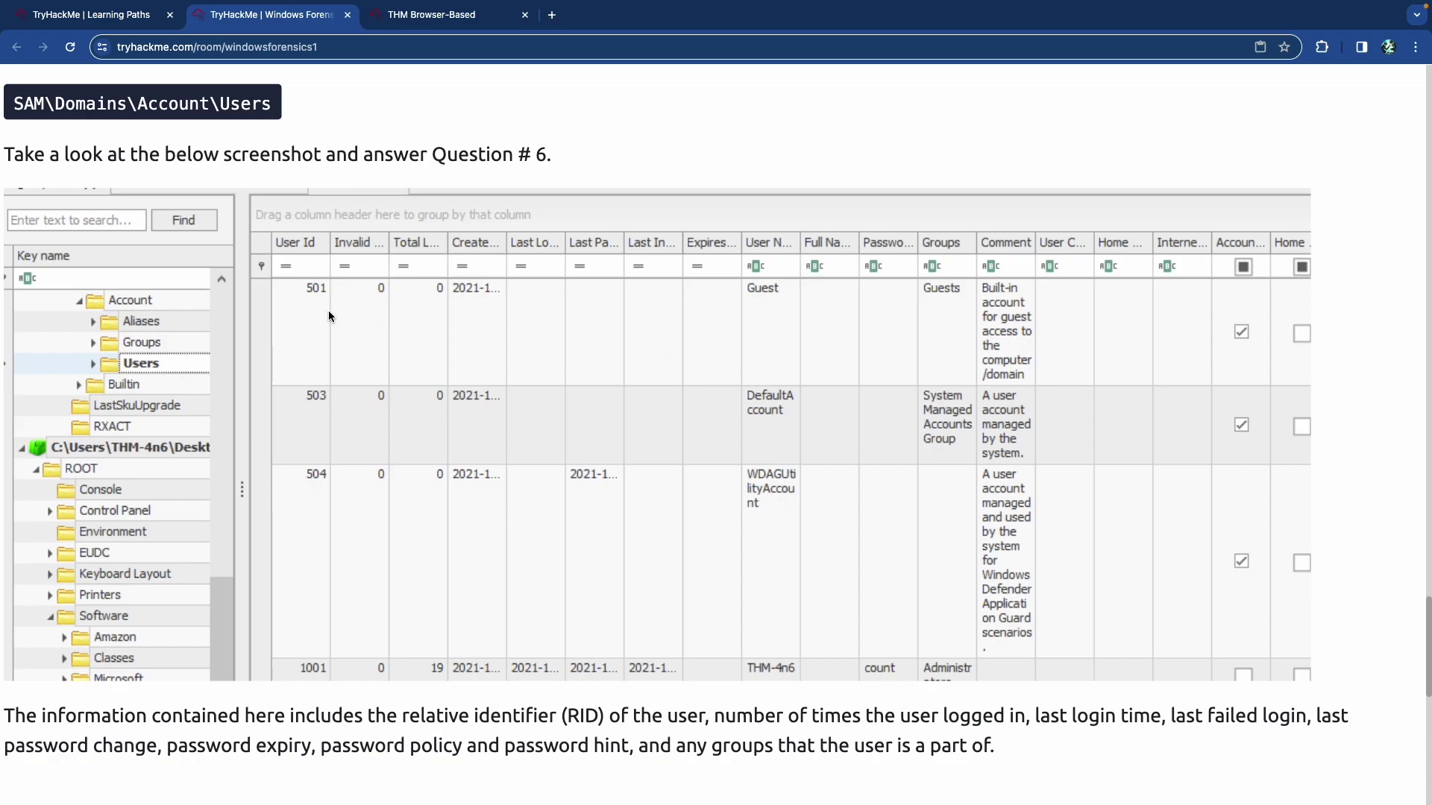
pyautogui.scroll(-10, 333, 310)
pyautogui.click(448, 379)
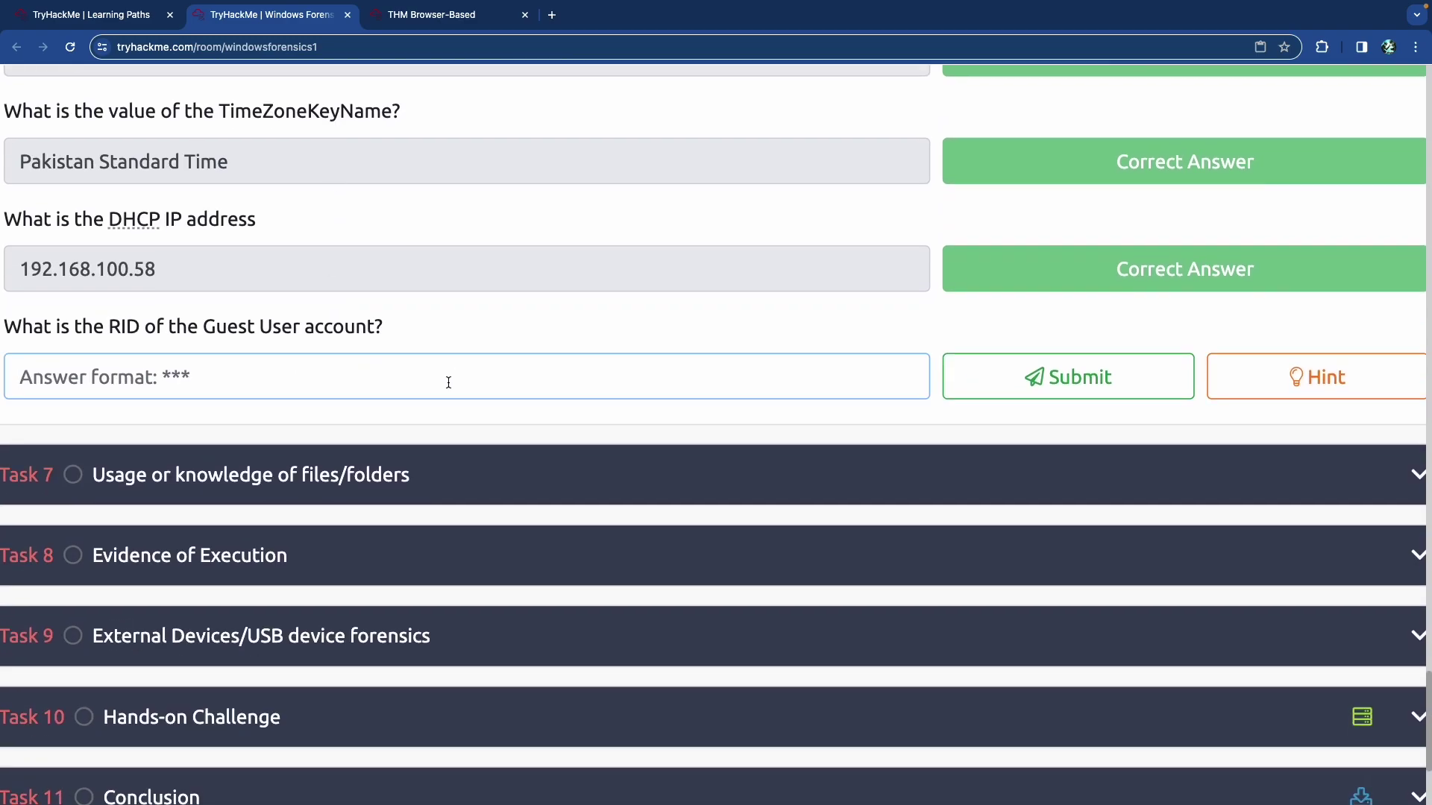
pyautogui.write('501')
pyautogui.press('Return')
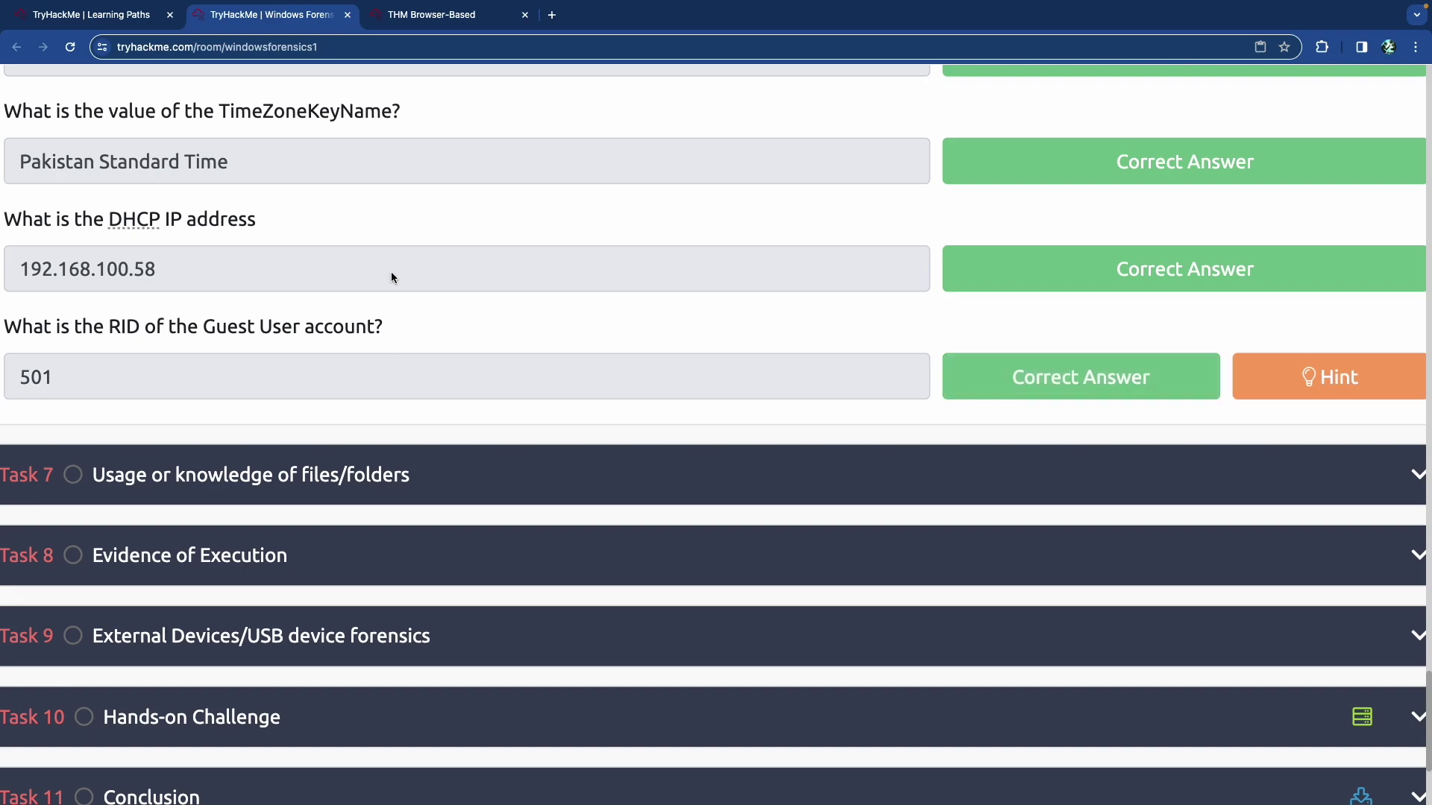
# Collapse the completed Task 6 and expand Task 7, Usage or knowledge of files/folders.
pyautogui.scroll(2, 413, 303)
pyautogui.scroll(-5, 413, 301)
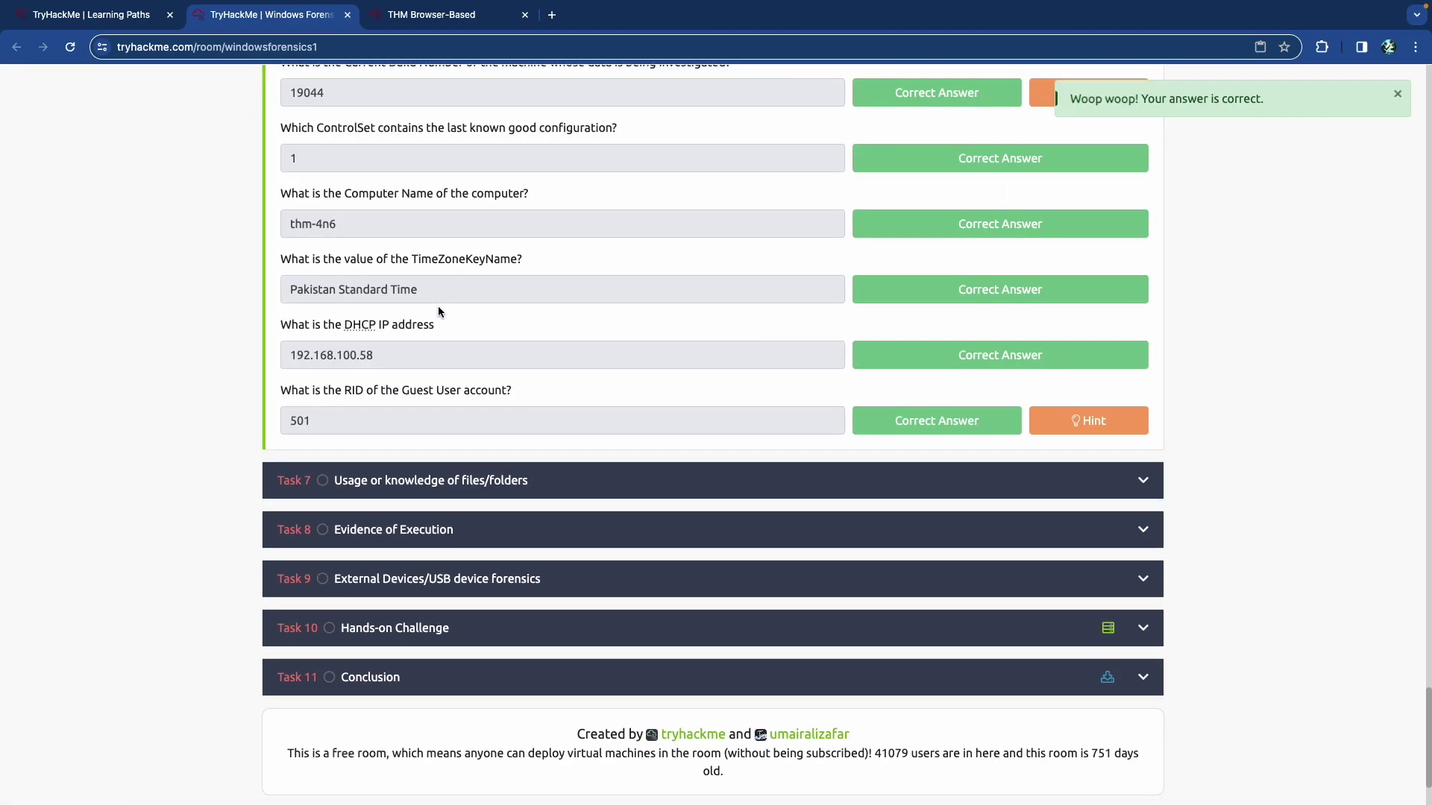
pyautogui.scroll(20, 440, 312)
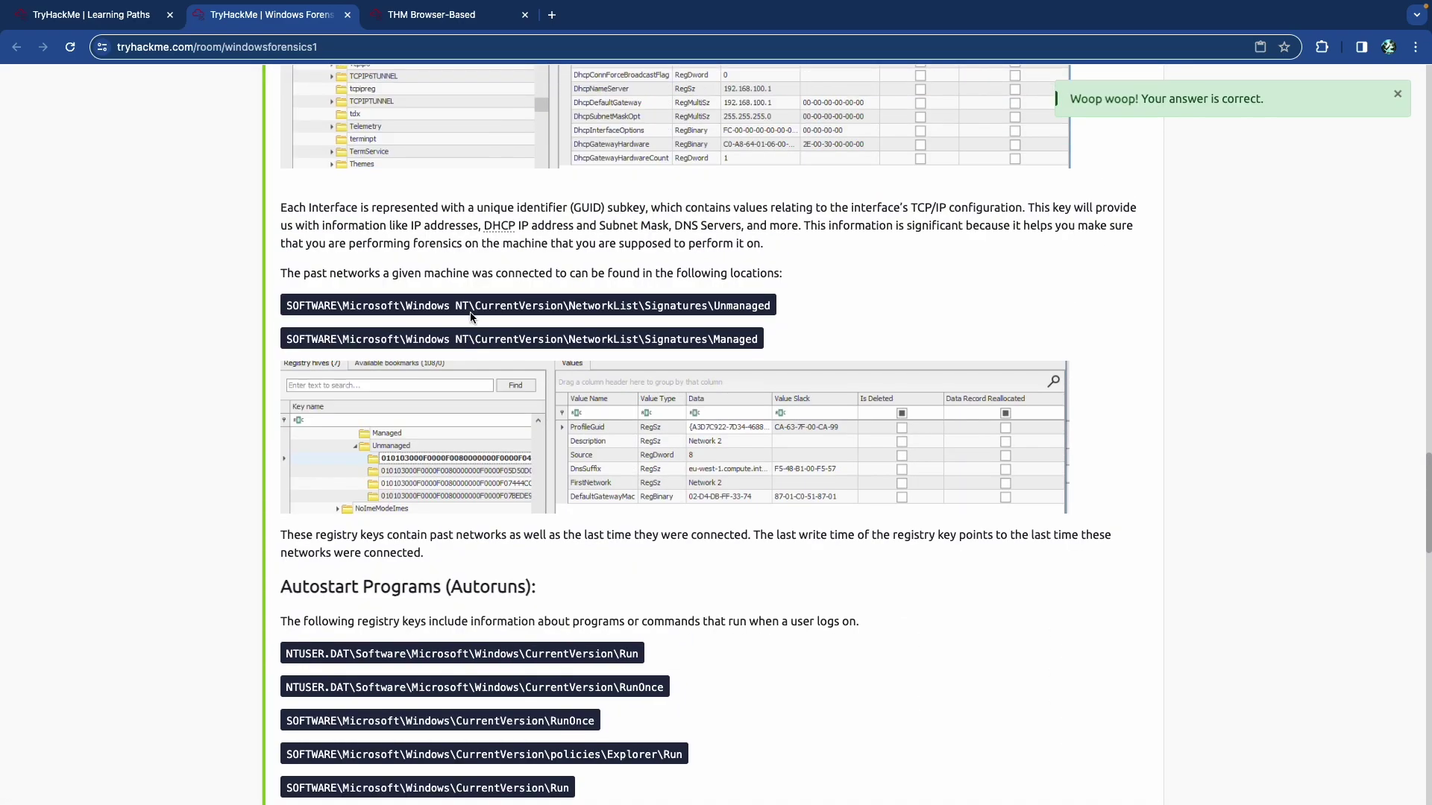
pyautogui.scroll(20, 478, 313)
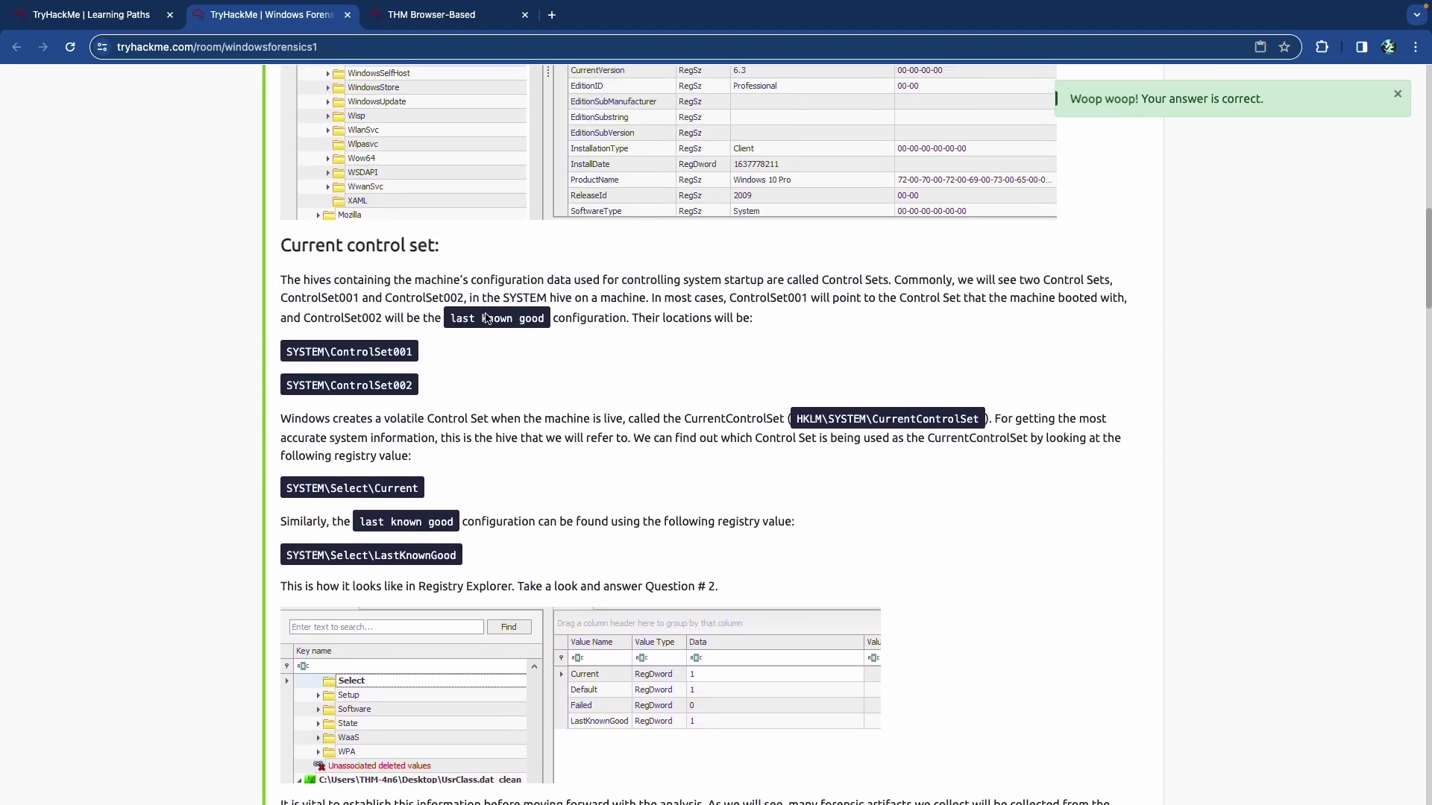
pyautogui.scroll(15, 485, 316)
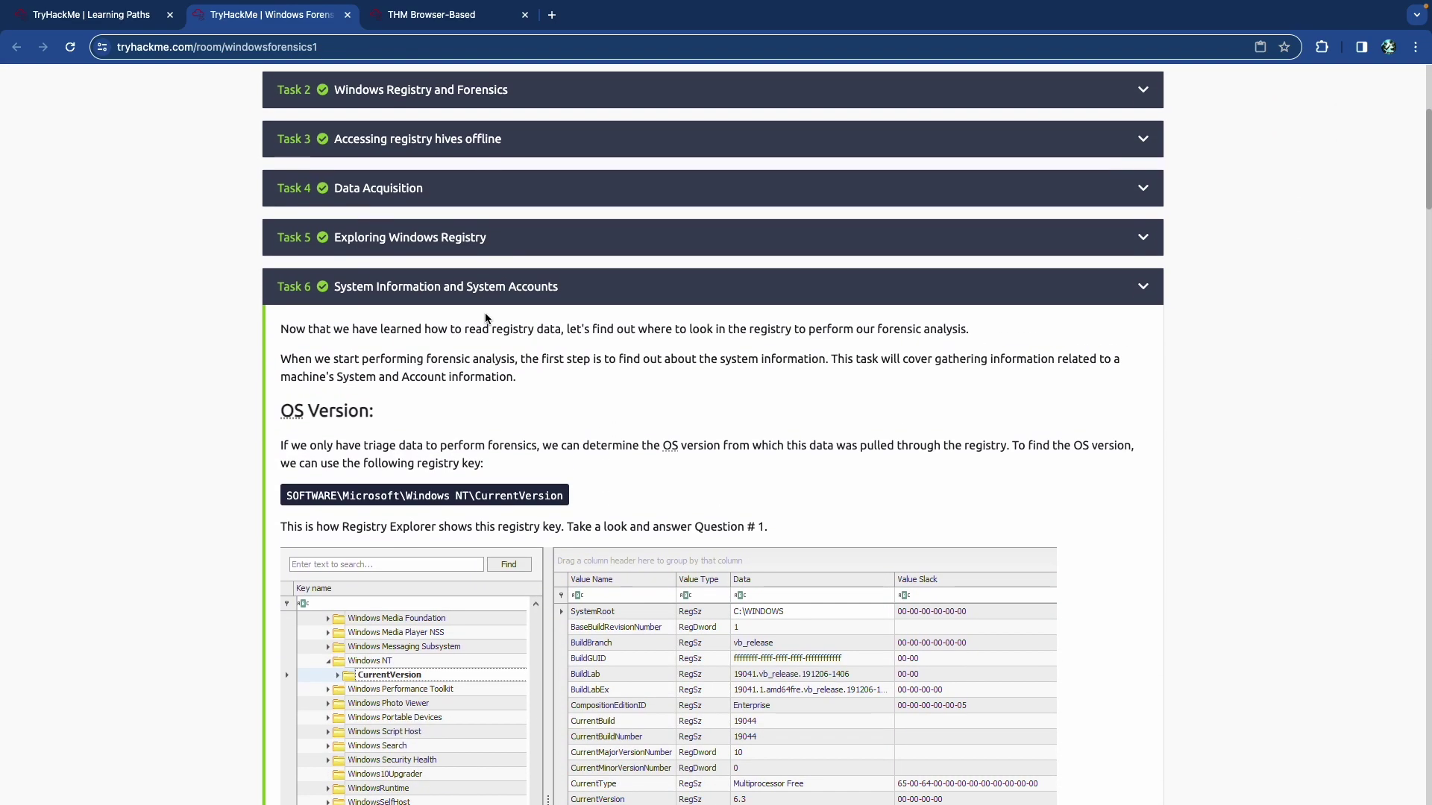
pyautogui.click(488, 296)
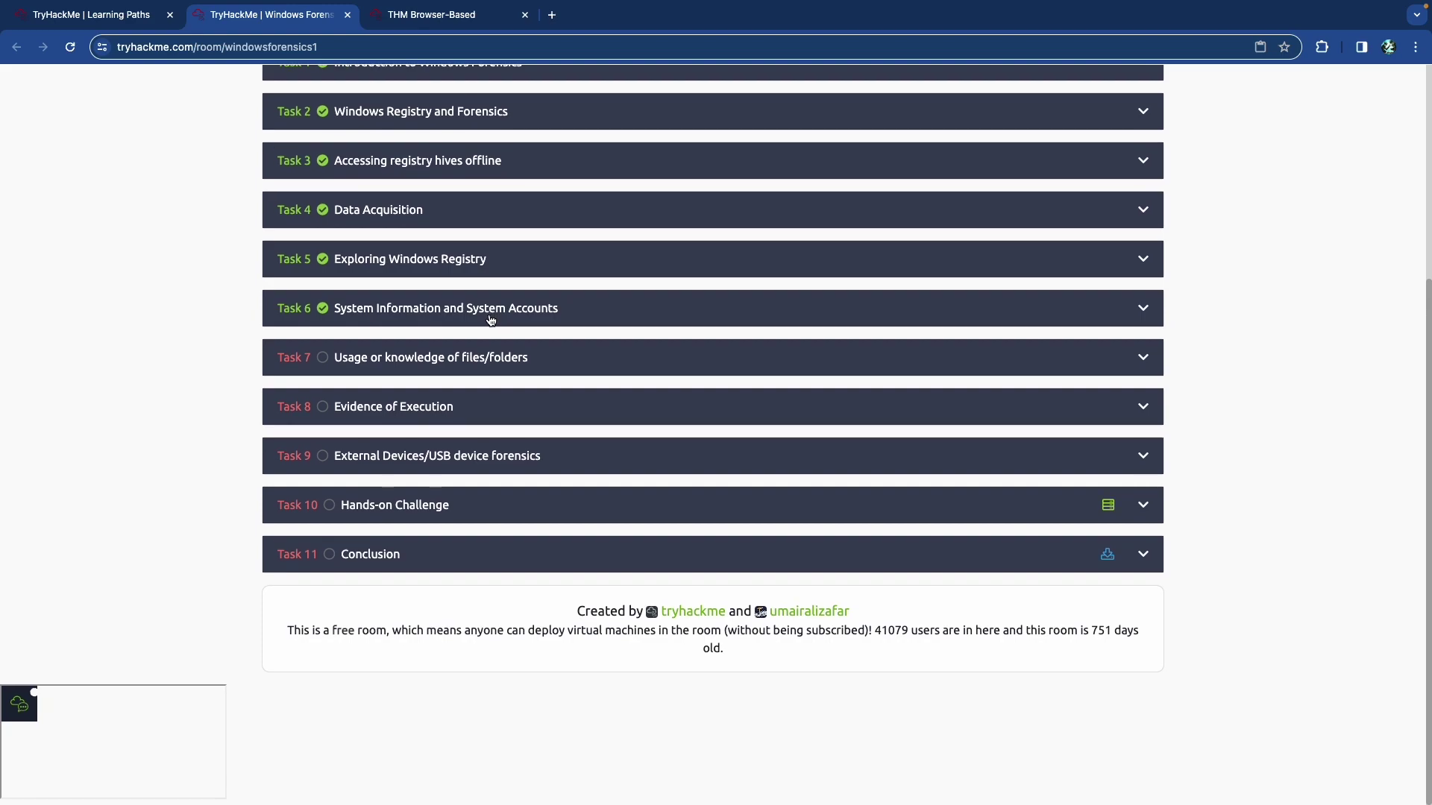
pyautogui.click(477, 368)
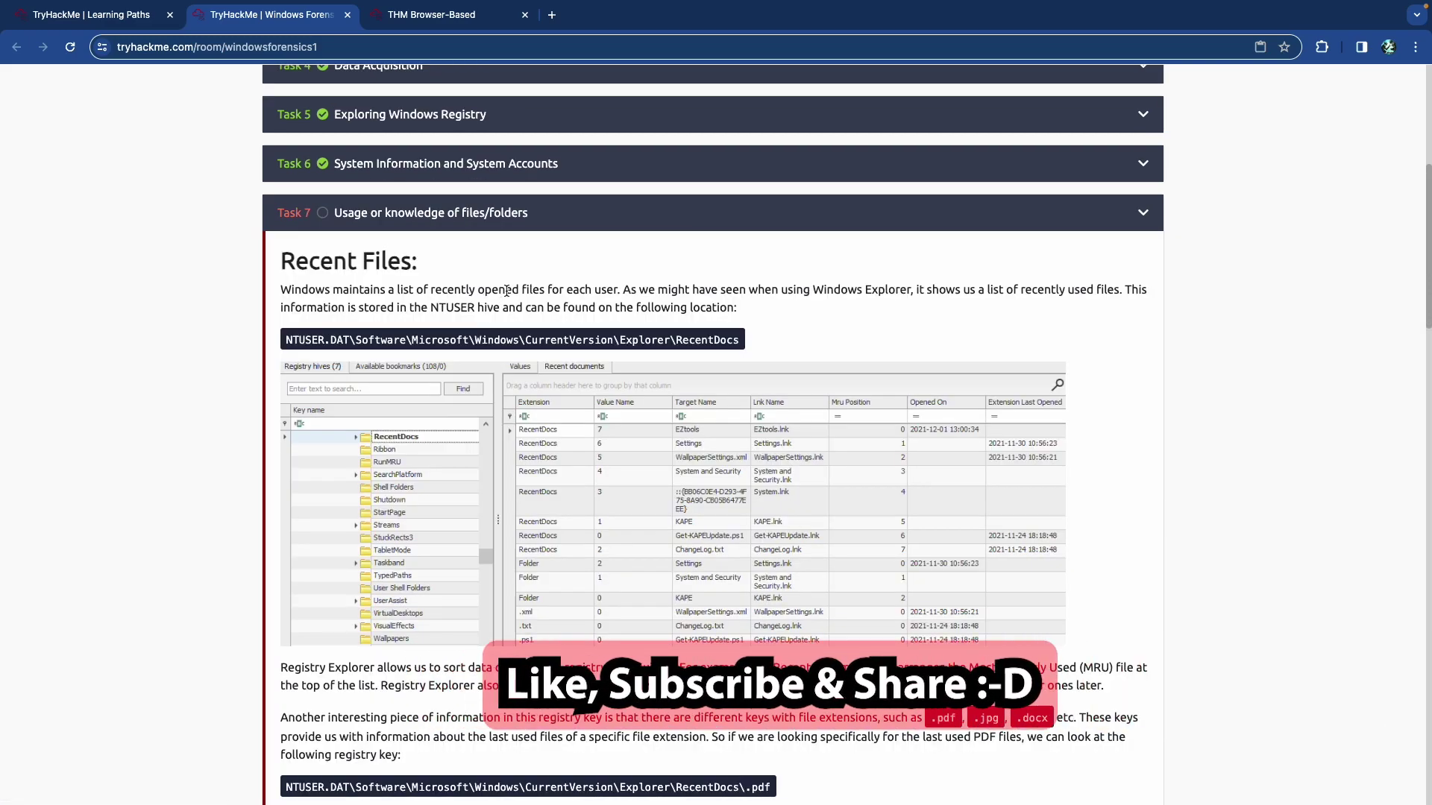
# Examine the Recent Files section, highlighting parts of the NTUSER.DAT RecentDocs key path and viewing its Registry Explorer screenshot.
pyautogui.scroll(5, 506, 292)
pyautogui.scroll(-3, 507, 291)
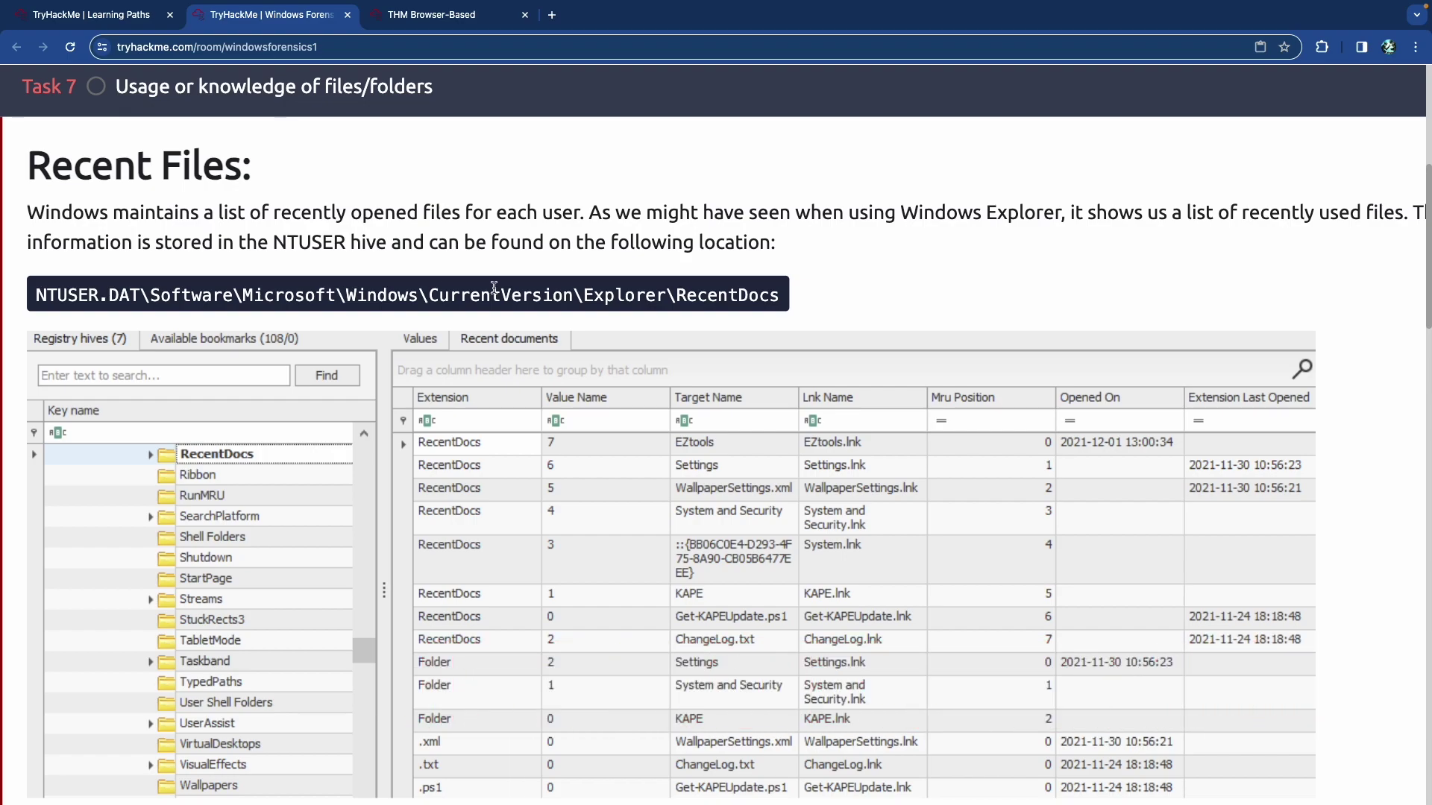
pyautogui.hscroll(2, 495, 288)
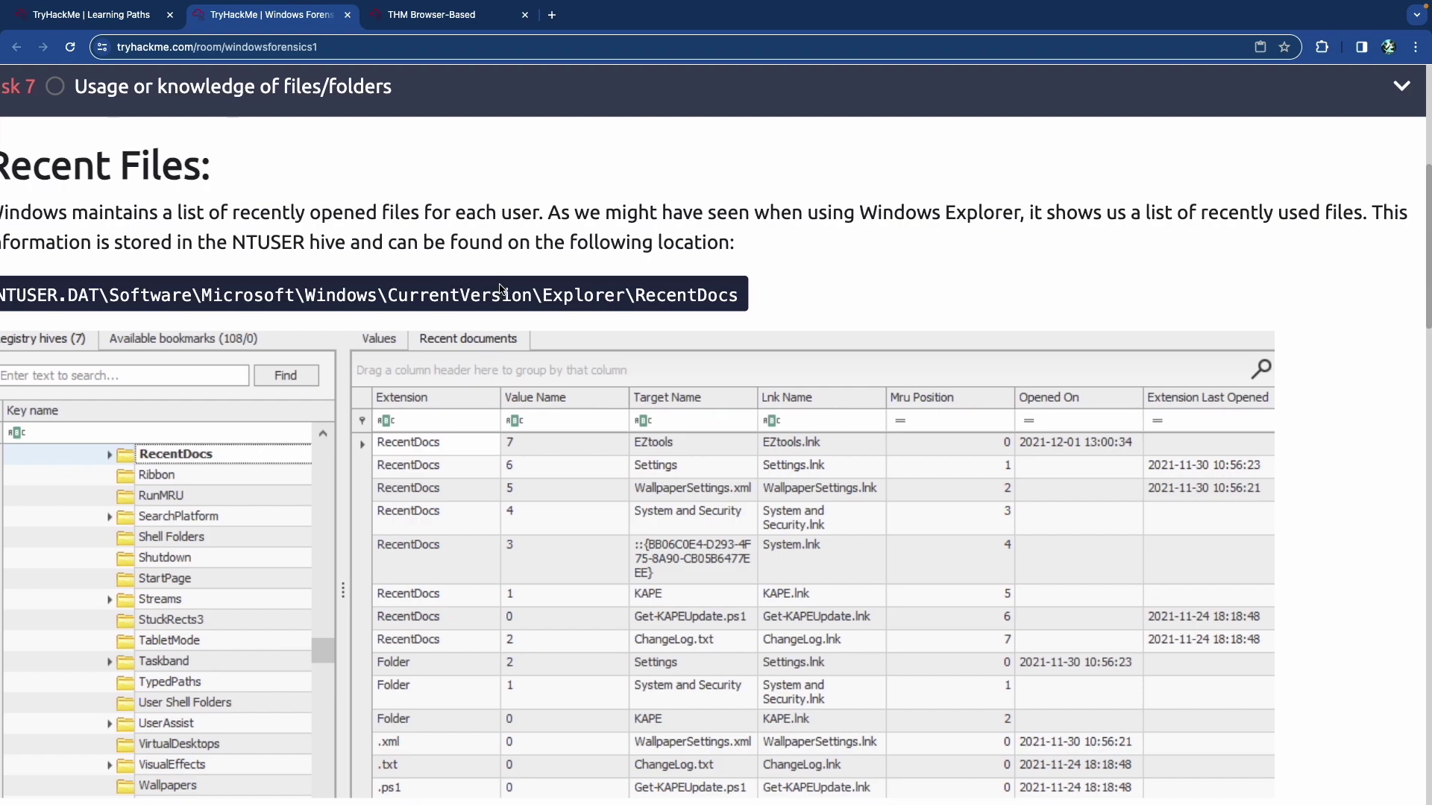
pyautogui.hscroll(-2, 499, 289)
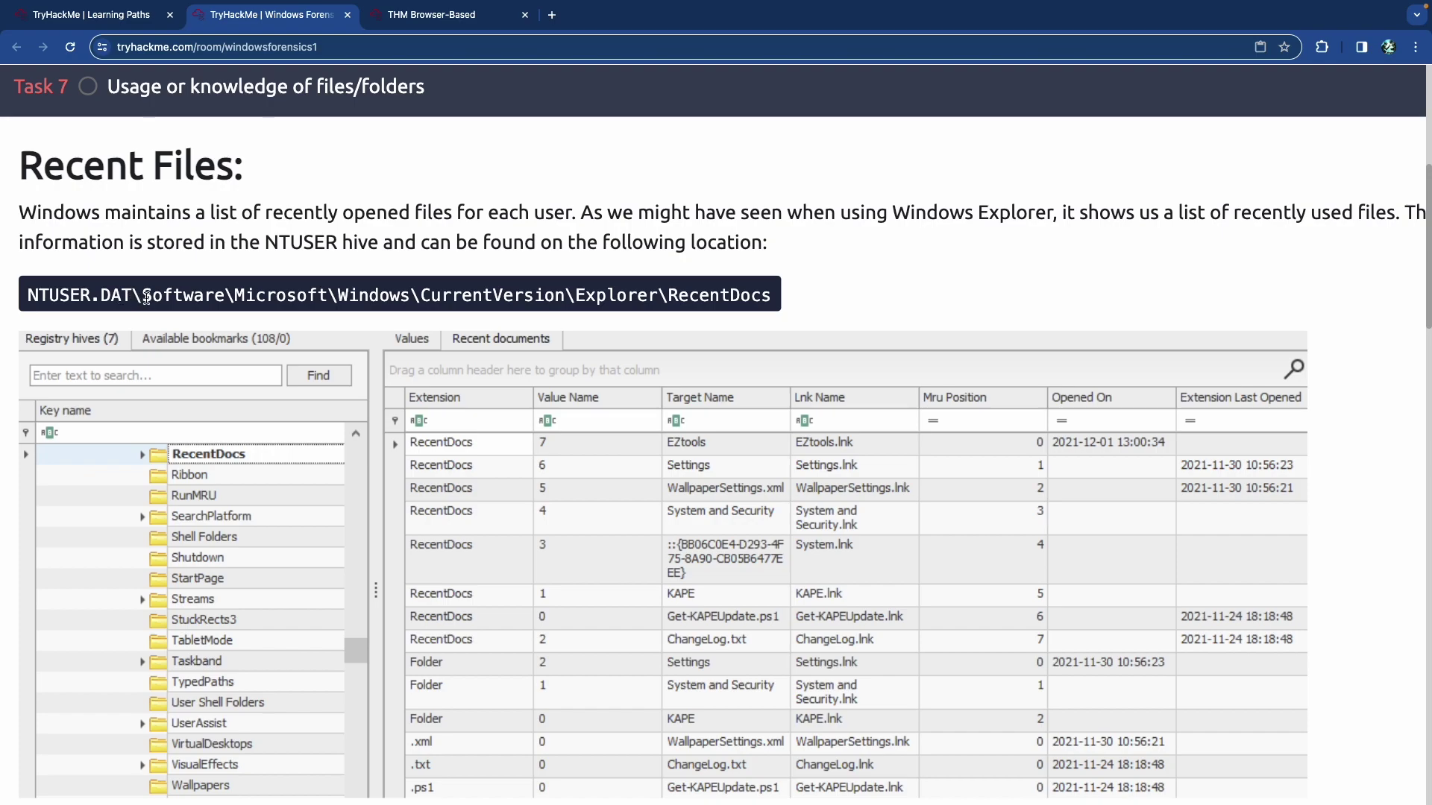
pyautogui.moveTo(150, 298); pyautogui.dragTo(319, 299)
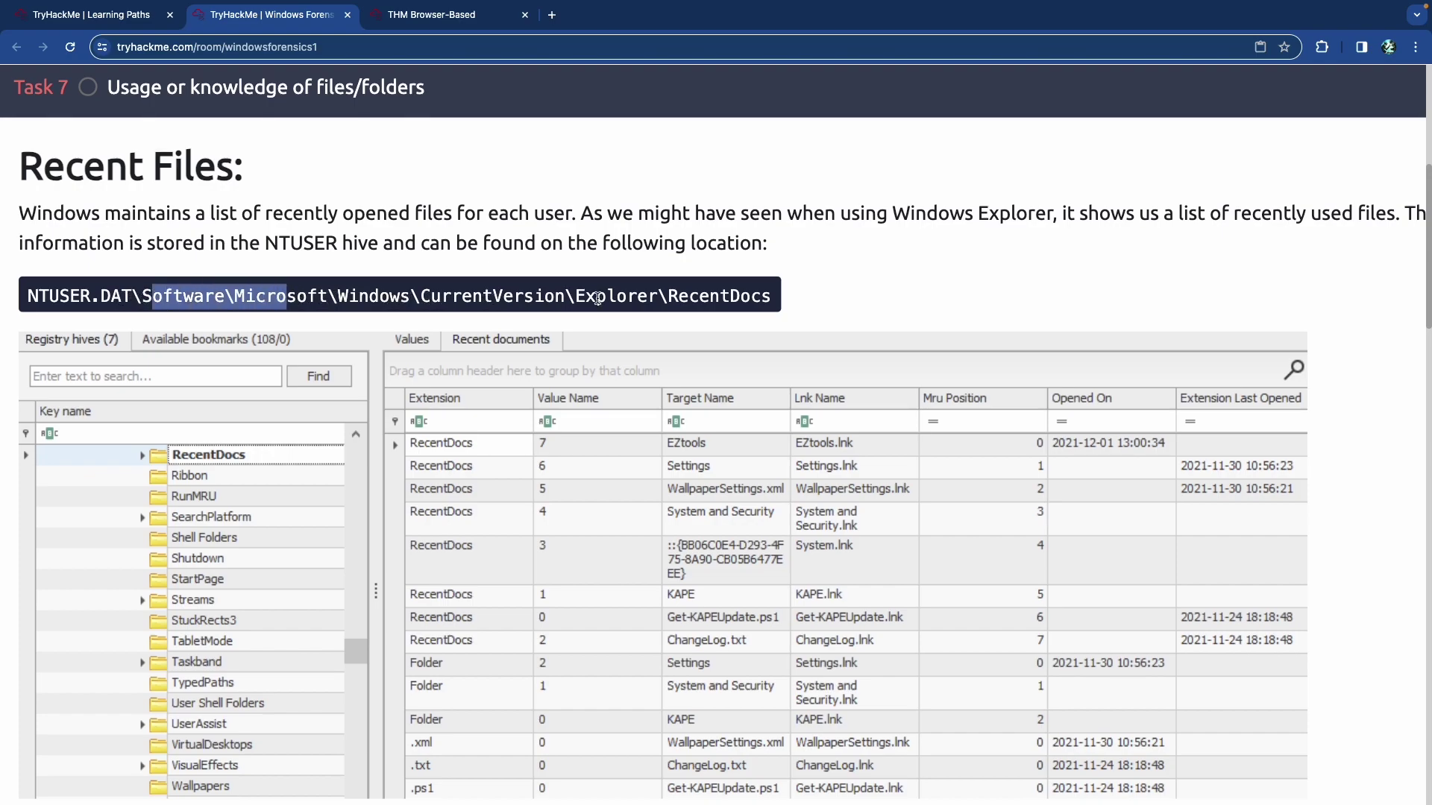
pyautogui.moveTo(779, 298); pyautogui.dragTo(669, 298)
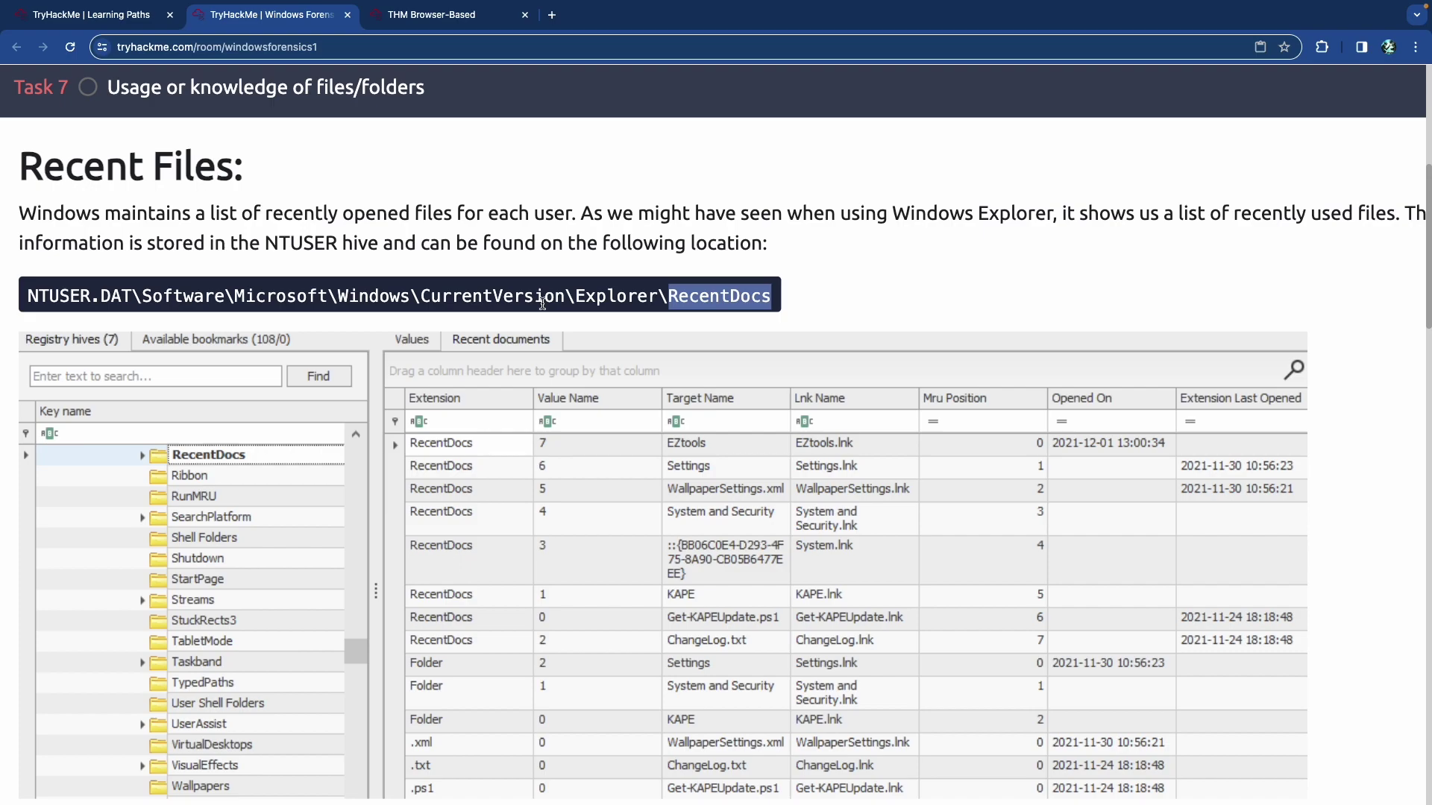
pyautogui.scroll(-3, 520, 302)
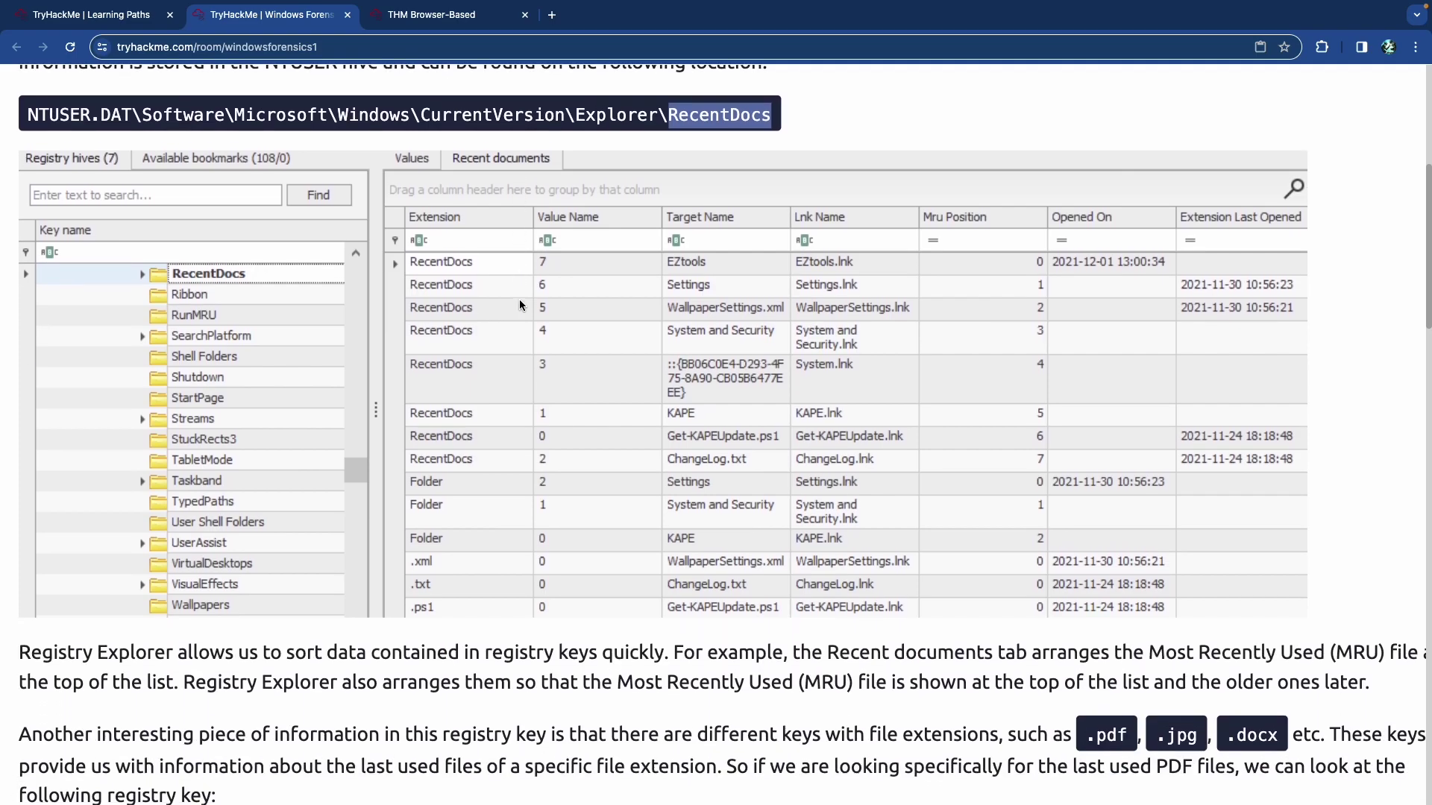
pyautogui.scroll(1, 519, 305)
pyautogui.scroll(-2, 519, 305)
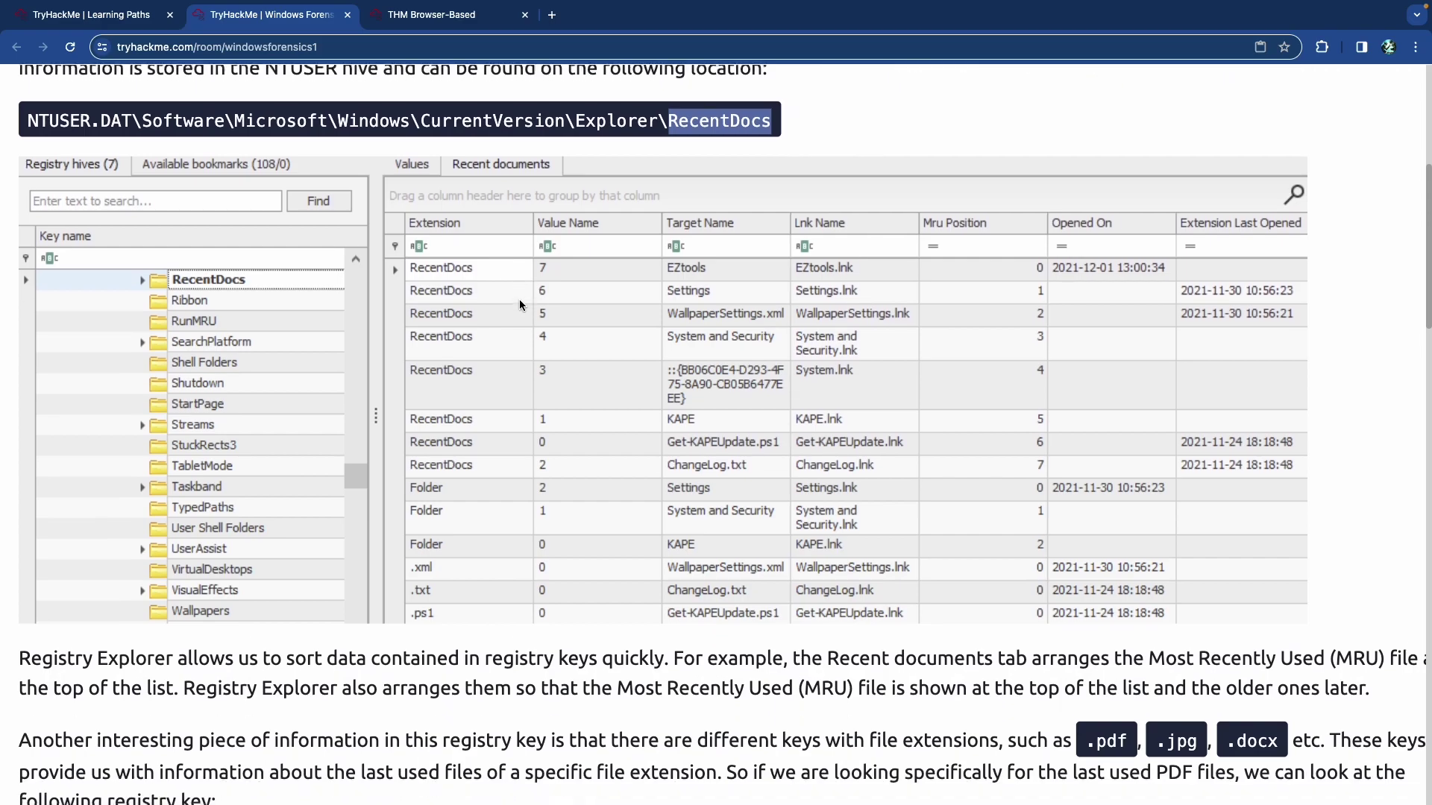
# Read how Registry Explorer sorts recently used files, highlighting part of the Recent documents tab mention.
pyautogui.scroll(-5, 519, 298)
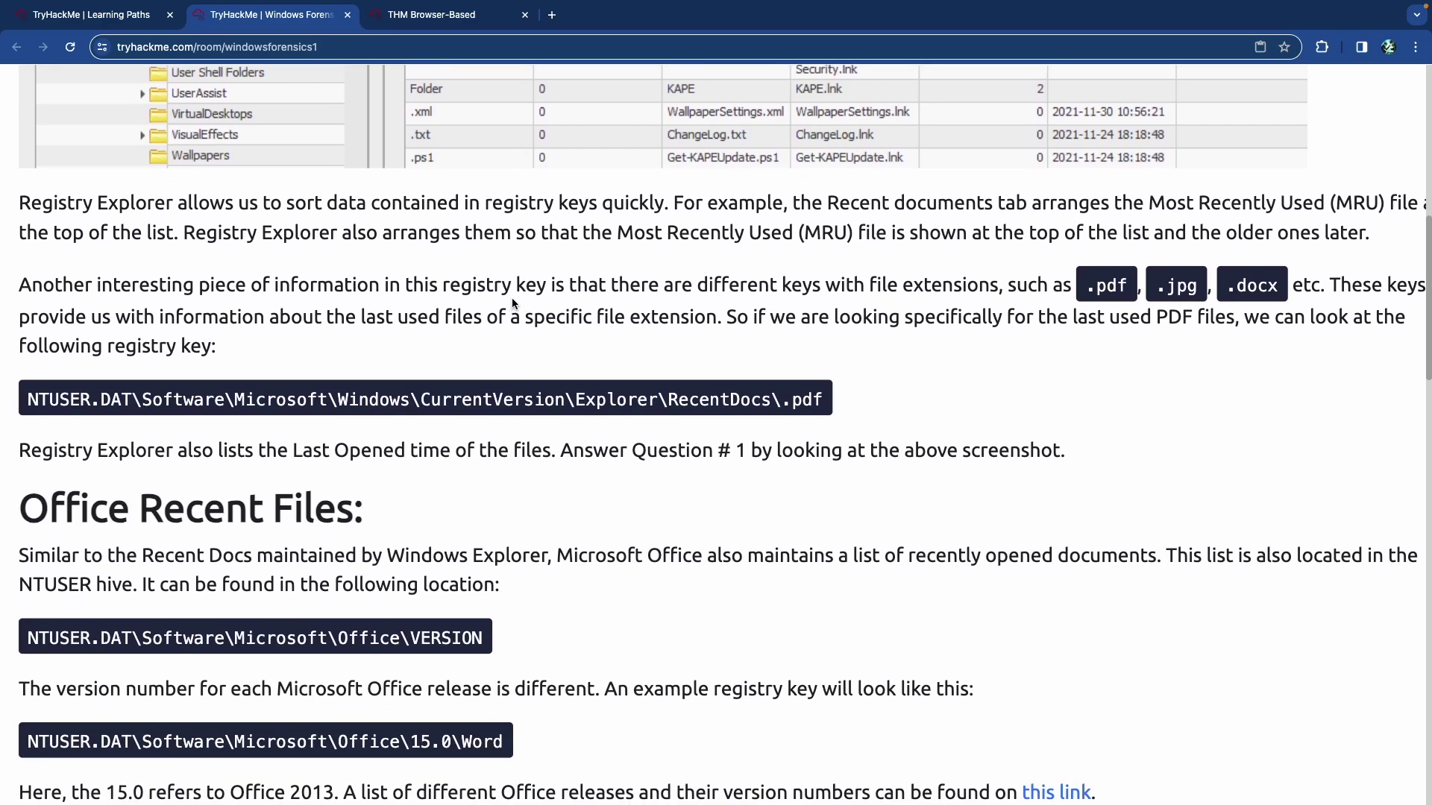
pyautogui.hscroll(1, 511, 297)
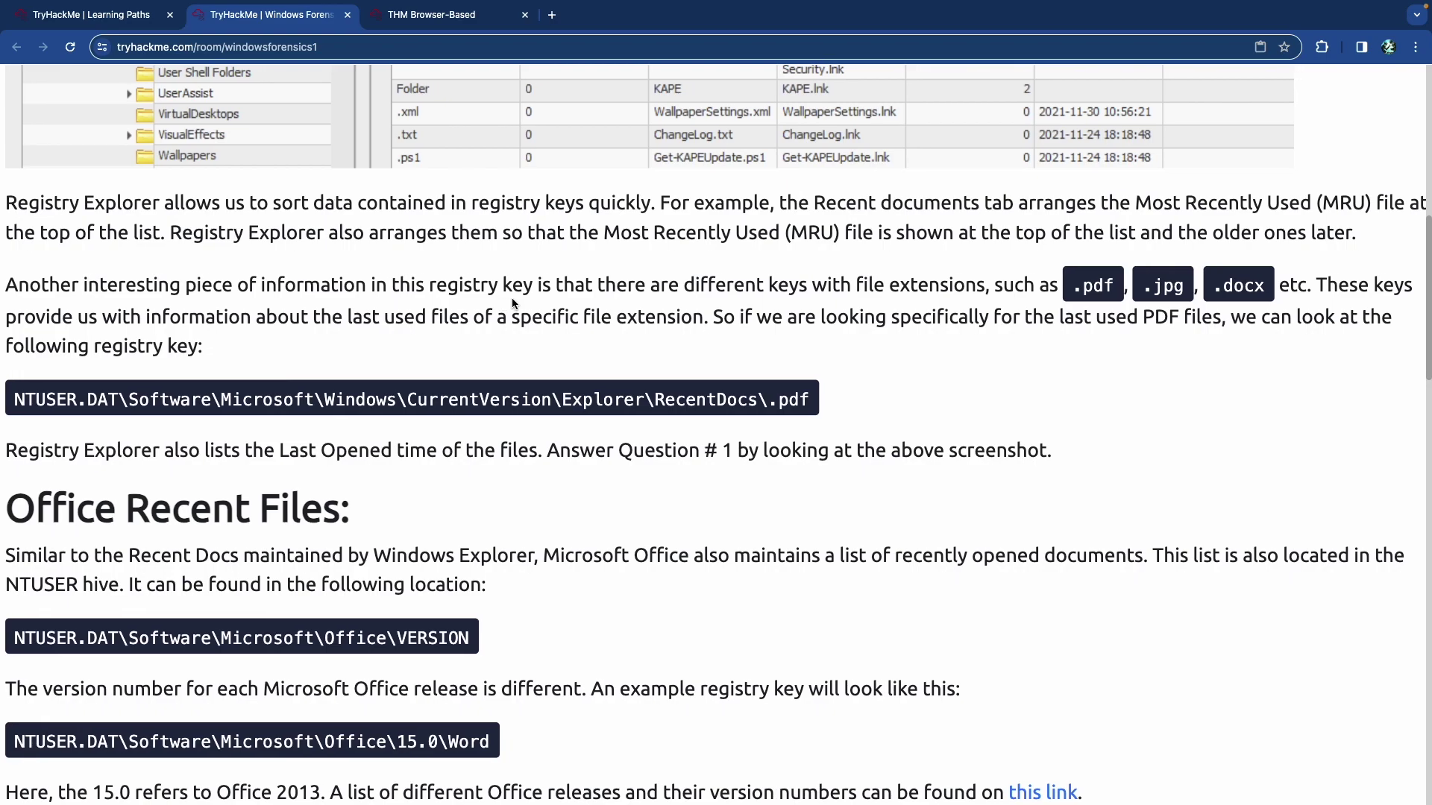
pyautogui.hscroll(-1, 511, 298)
pyautogui.hscroll(3, 525, 295)
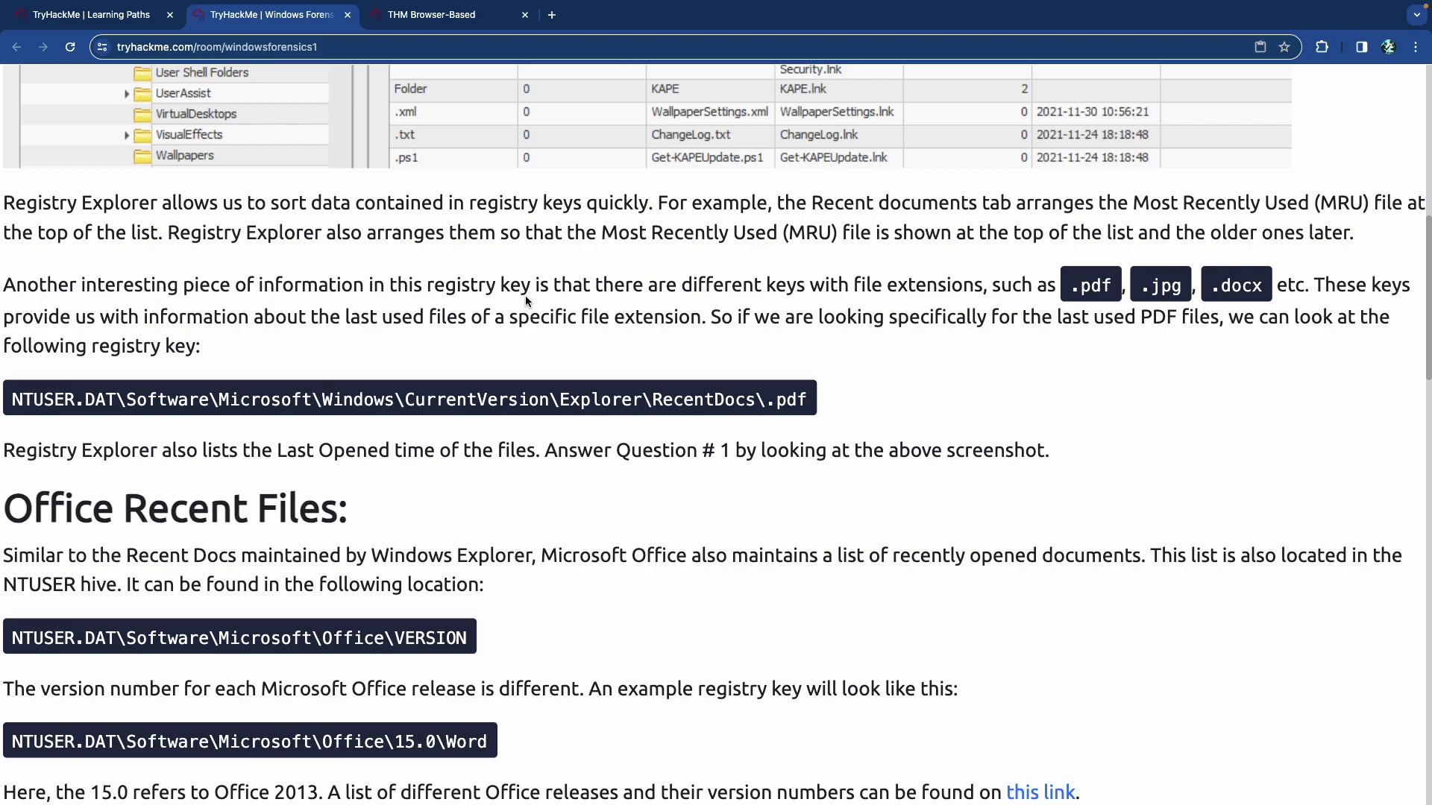
pyautogui.hscroll(-4, 525, 296)
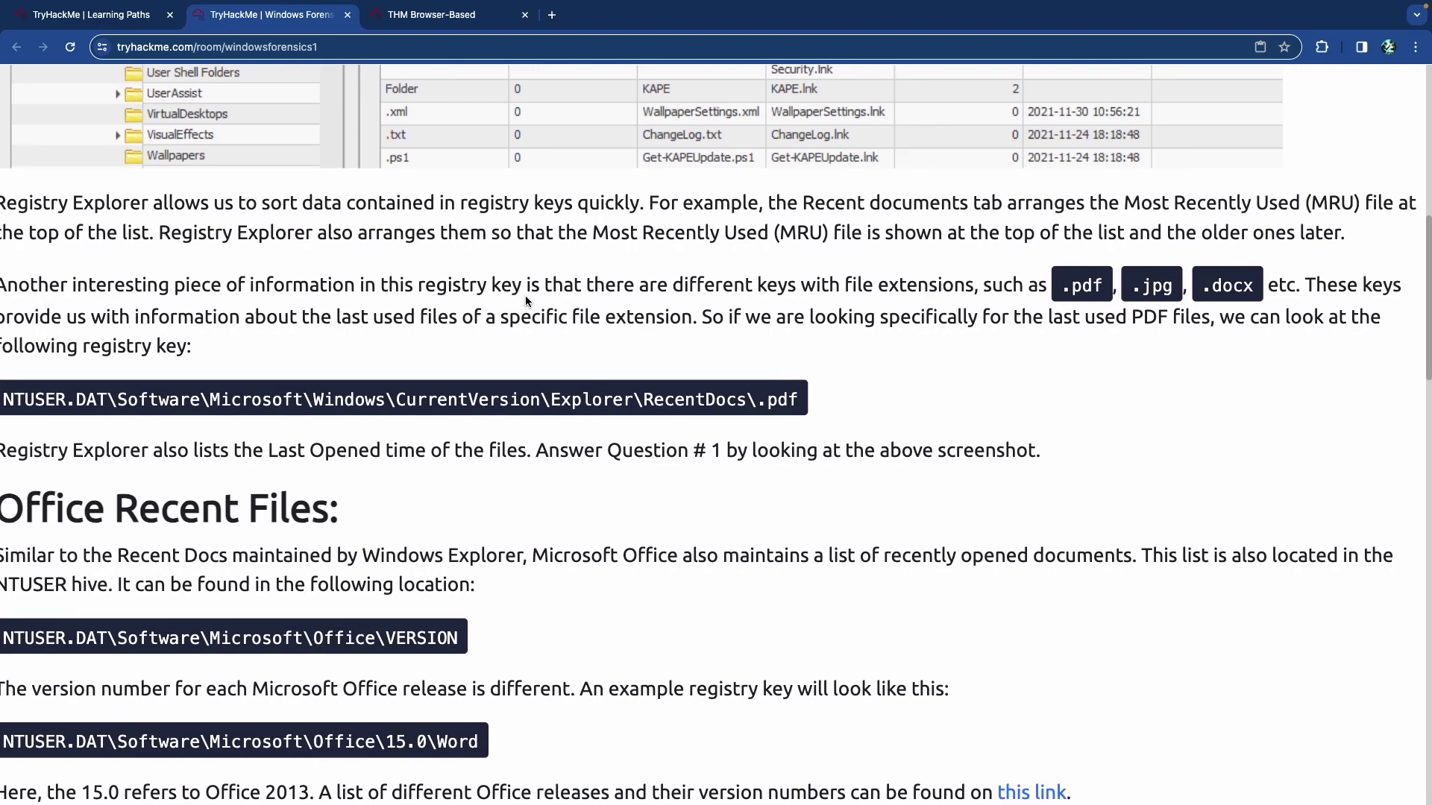
pyautogui.hscroll(2, 526, 300)
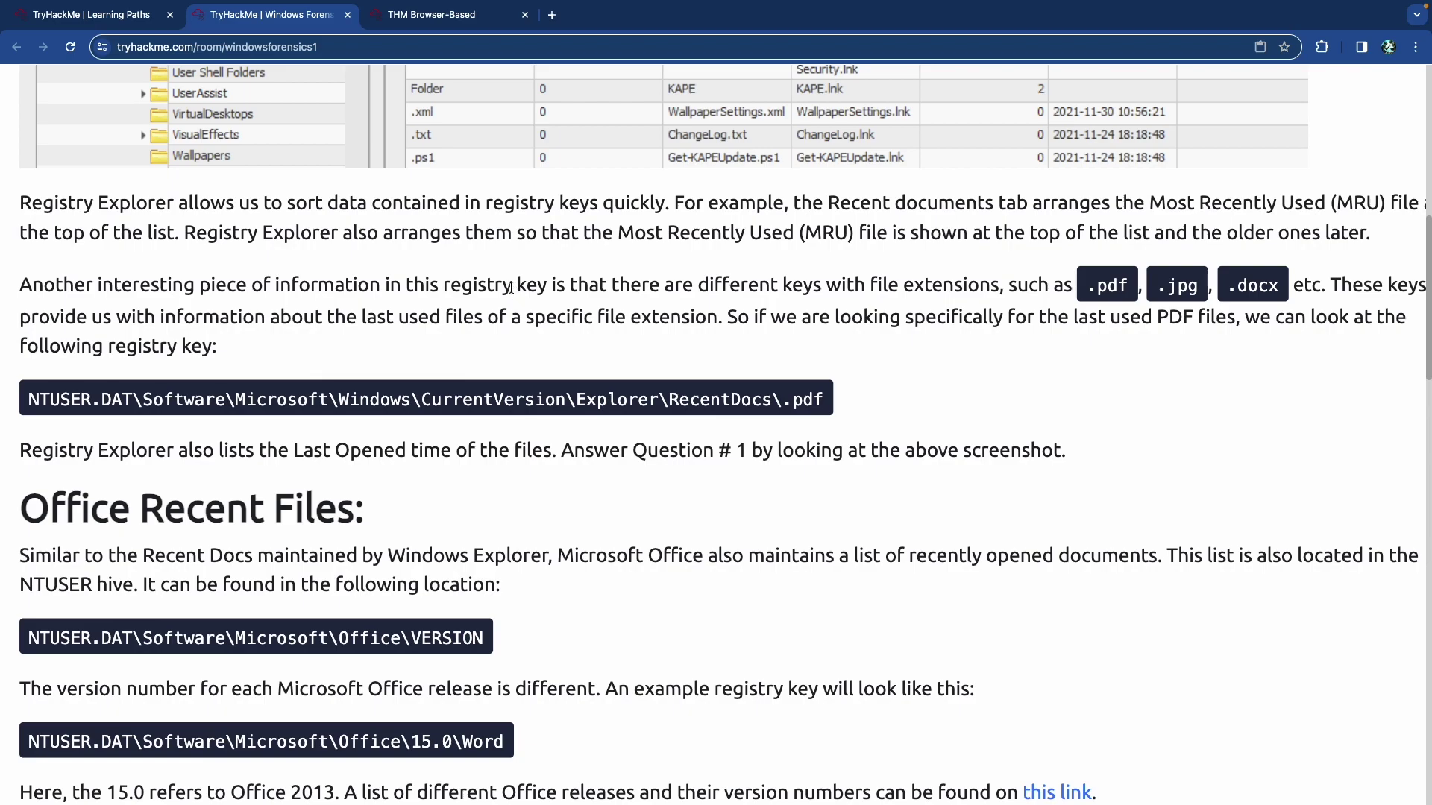
pyautogui.hscroll(2, 520, 279)
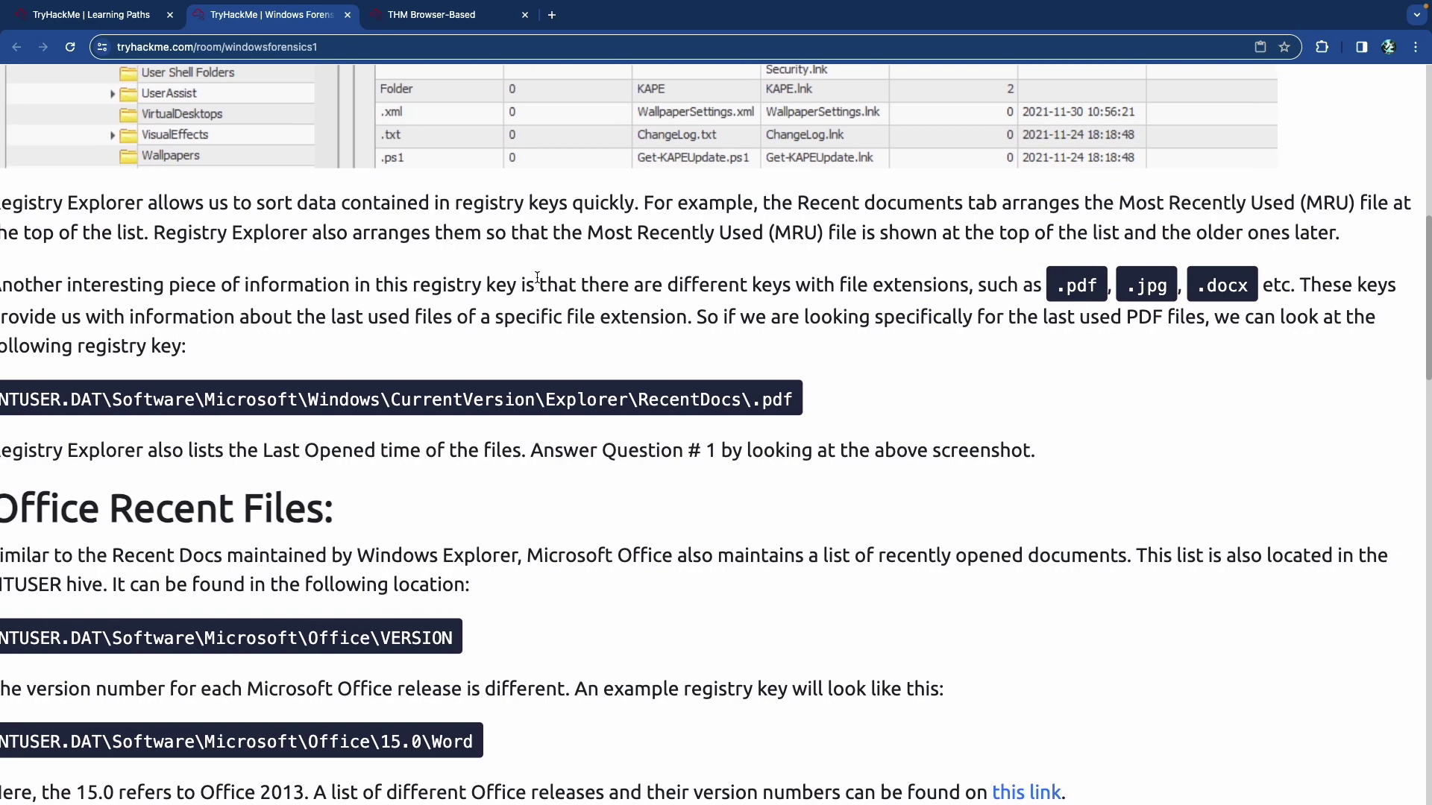
pyautogui.hscroll(-1, 537, 277)
pyautogui.hscroll(-2, 537, 278)
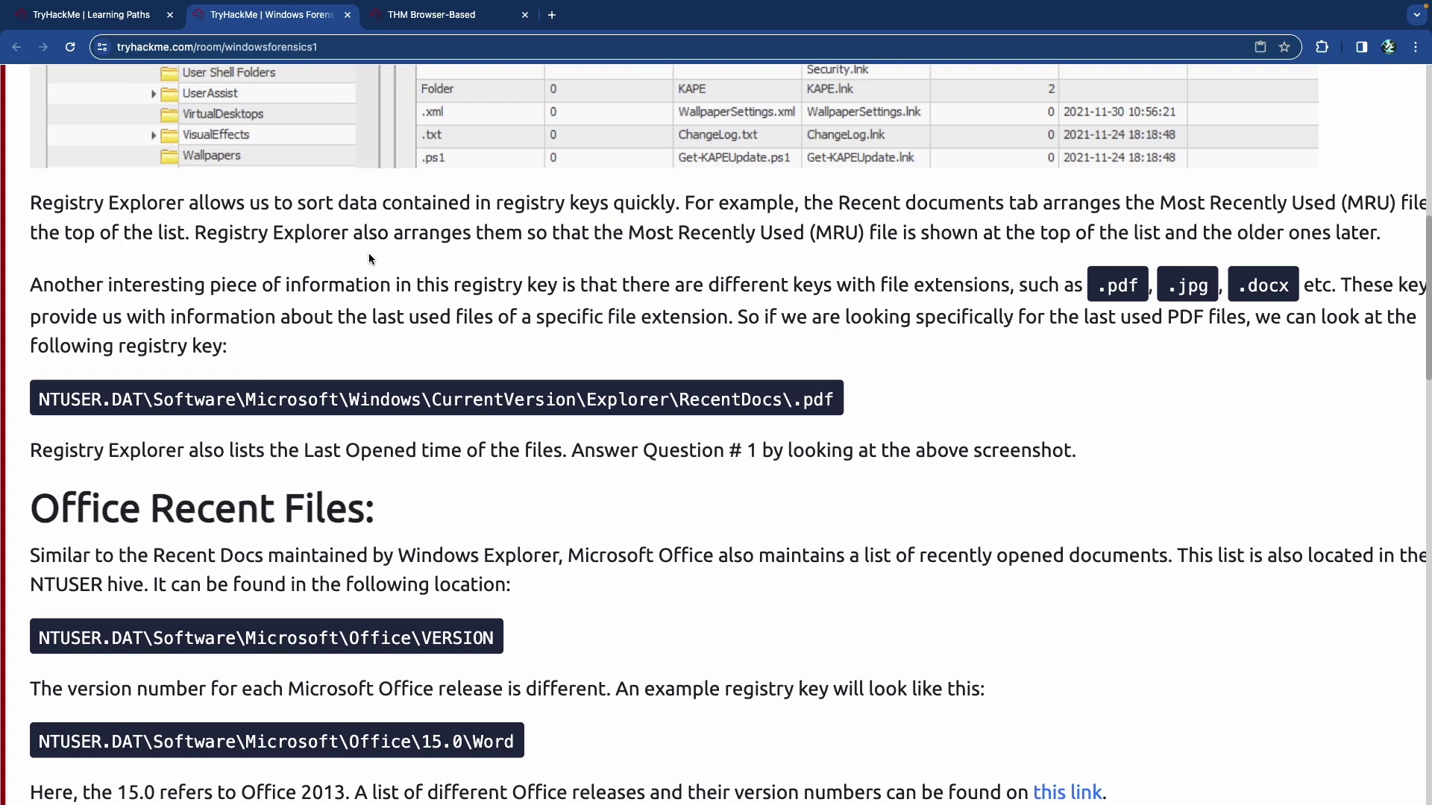
pyautogui.moveTo(216, 233); pyautogui.dragTo(310, 233)
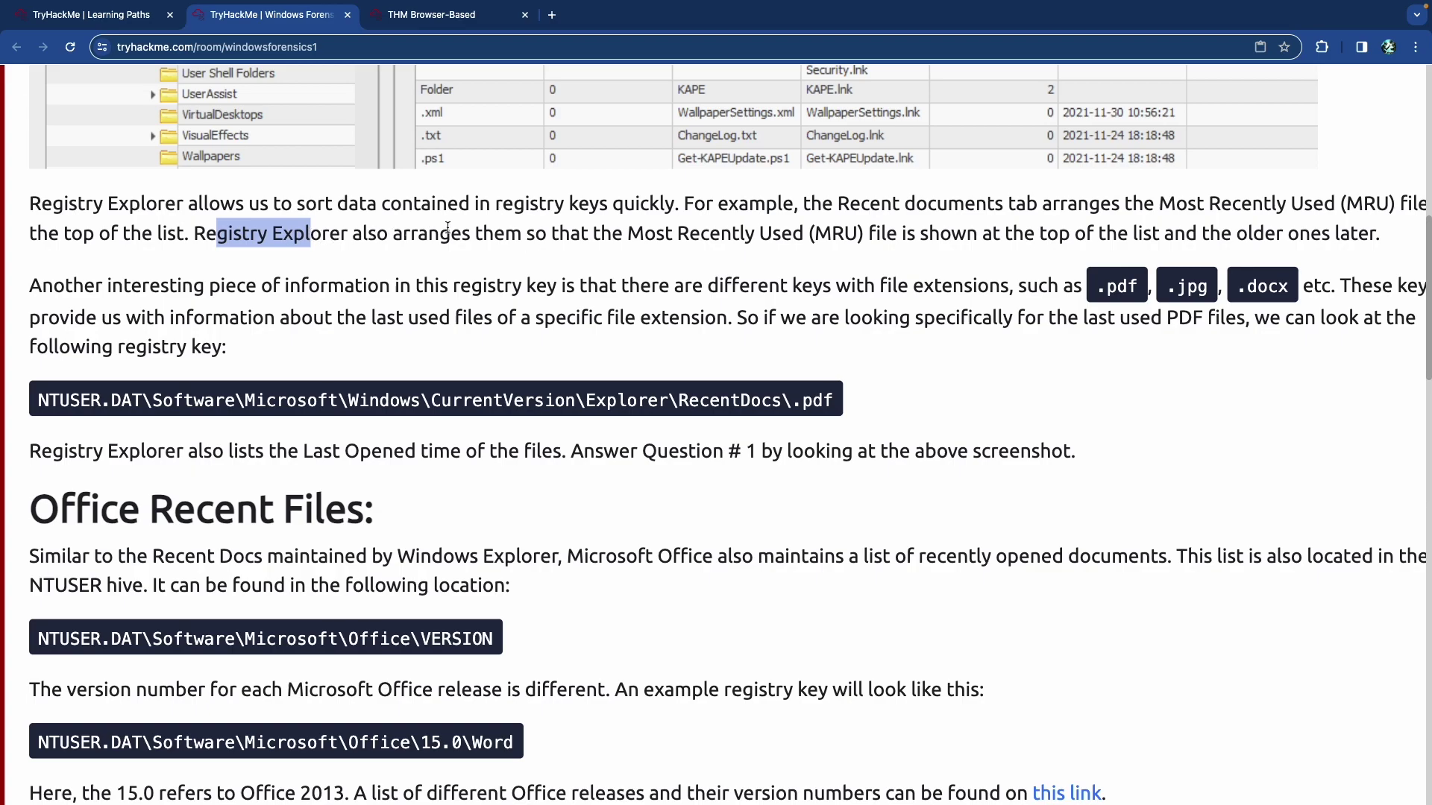
pyautogui.moveTo(837, 209); pyautogui.dragTo(947, 208)
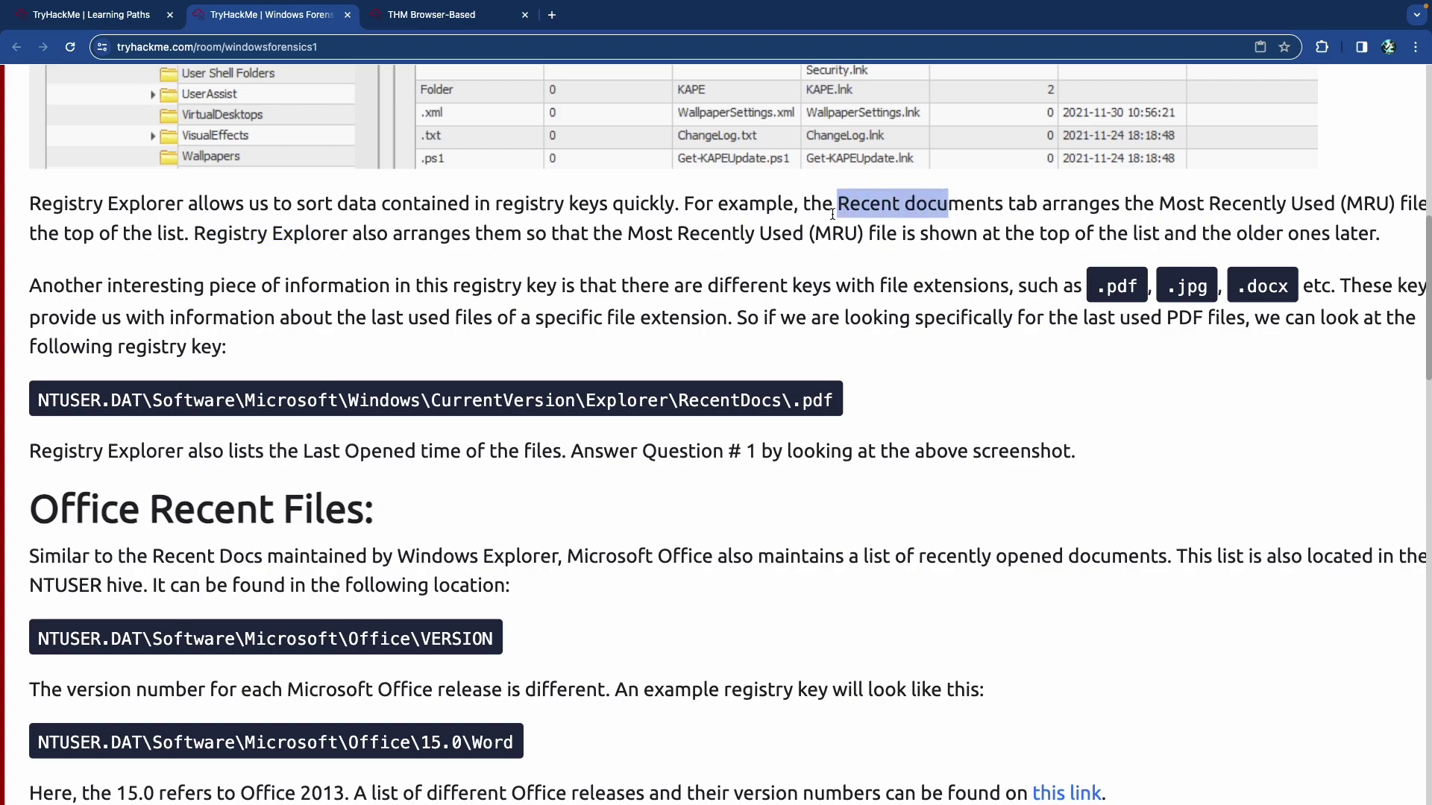
pyautogui.scroll(-3, 419, 249)
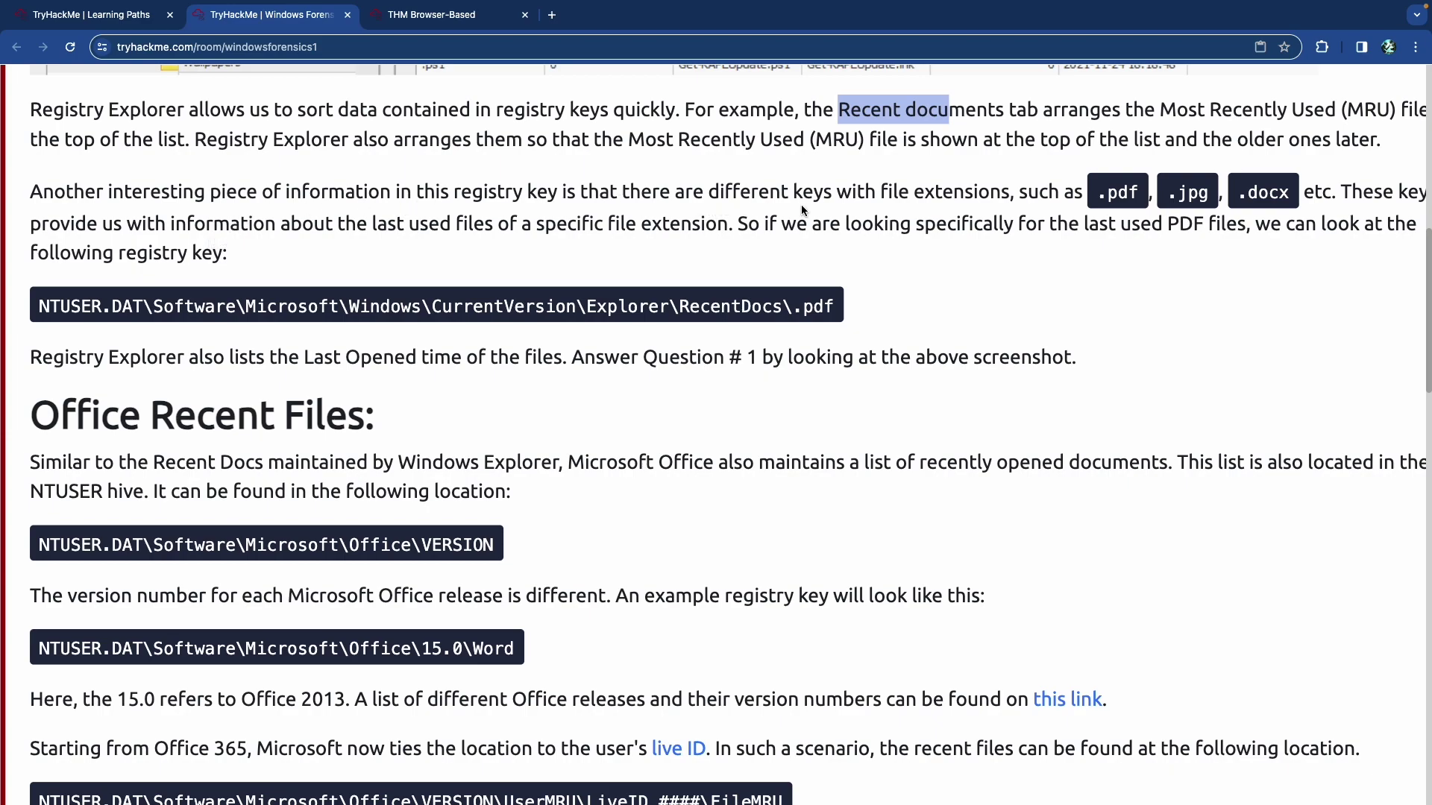
# Read about the extension-specific RecentDocs keys and highlight the end of the RecentDocs\.pdf key path.
pyautogui.click(1118, 195)
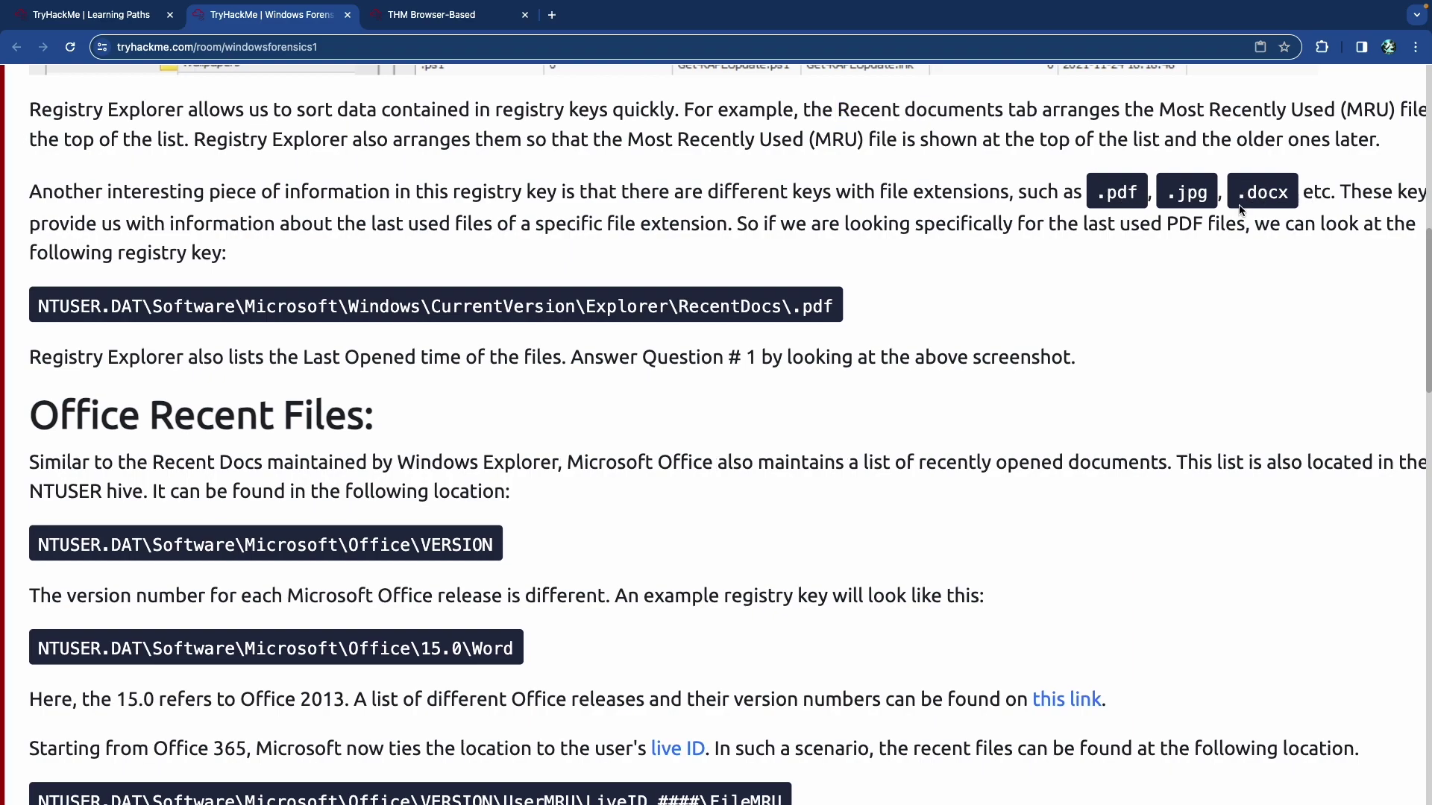
pyautogui.scroll(-1, 566, 264)
pyautogui.hscroll(1, 545, 270)
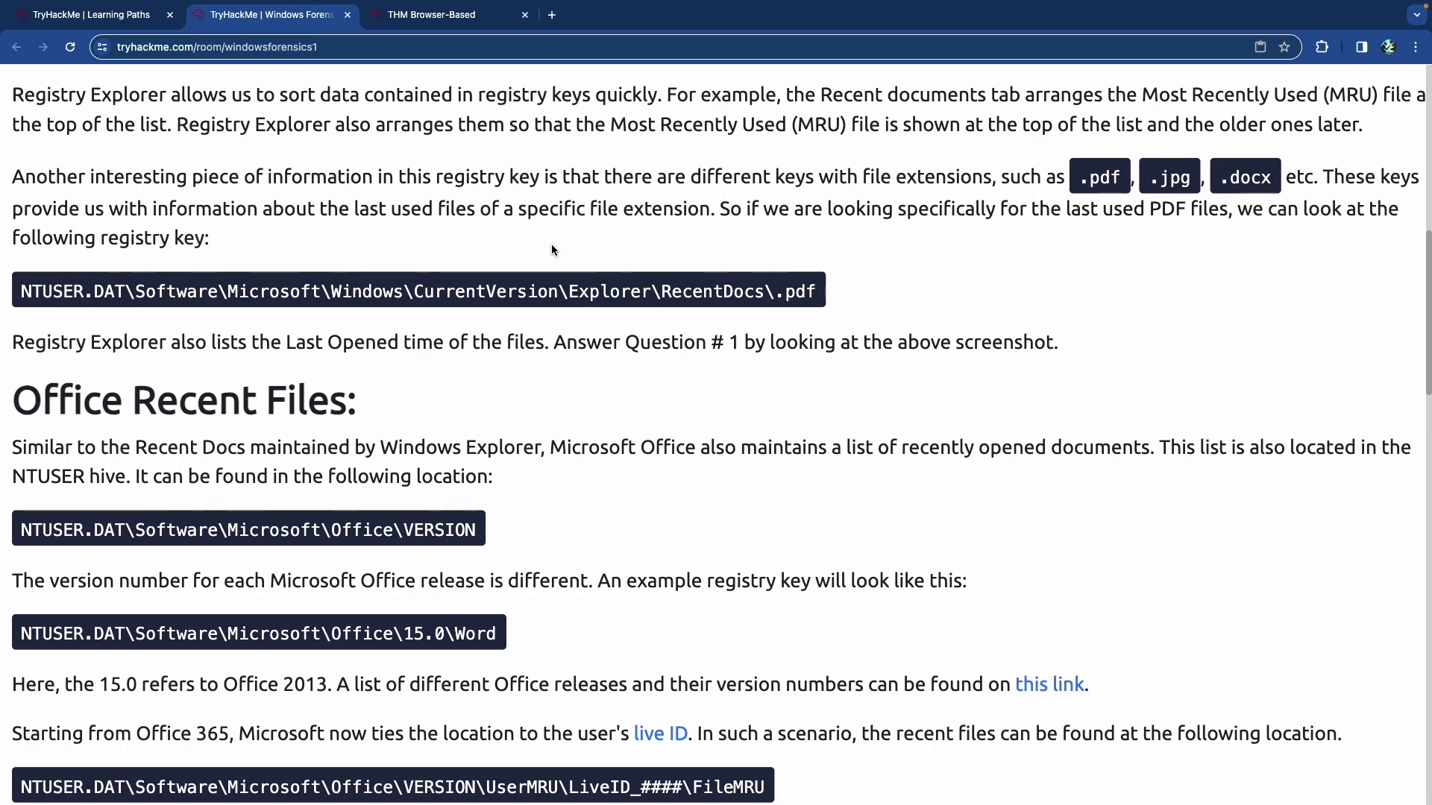
pyautogui.hscroll(-1, 552, 245)
pyautogui.scroll(-2, 552, 245)
pyautogui.scroll(-1, 552, 243)
pyautogui.moveTo(718, 227); pyautogui.dragTo(821, 227)
pyautogui.scroll(-4, 679, 265)
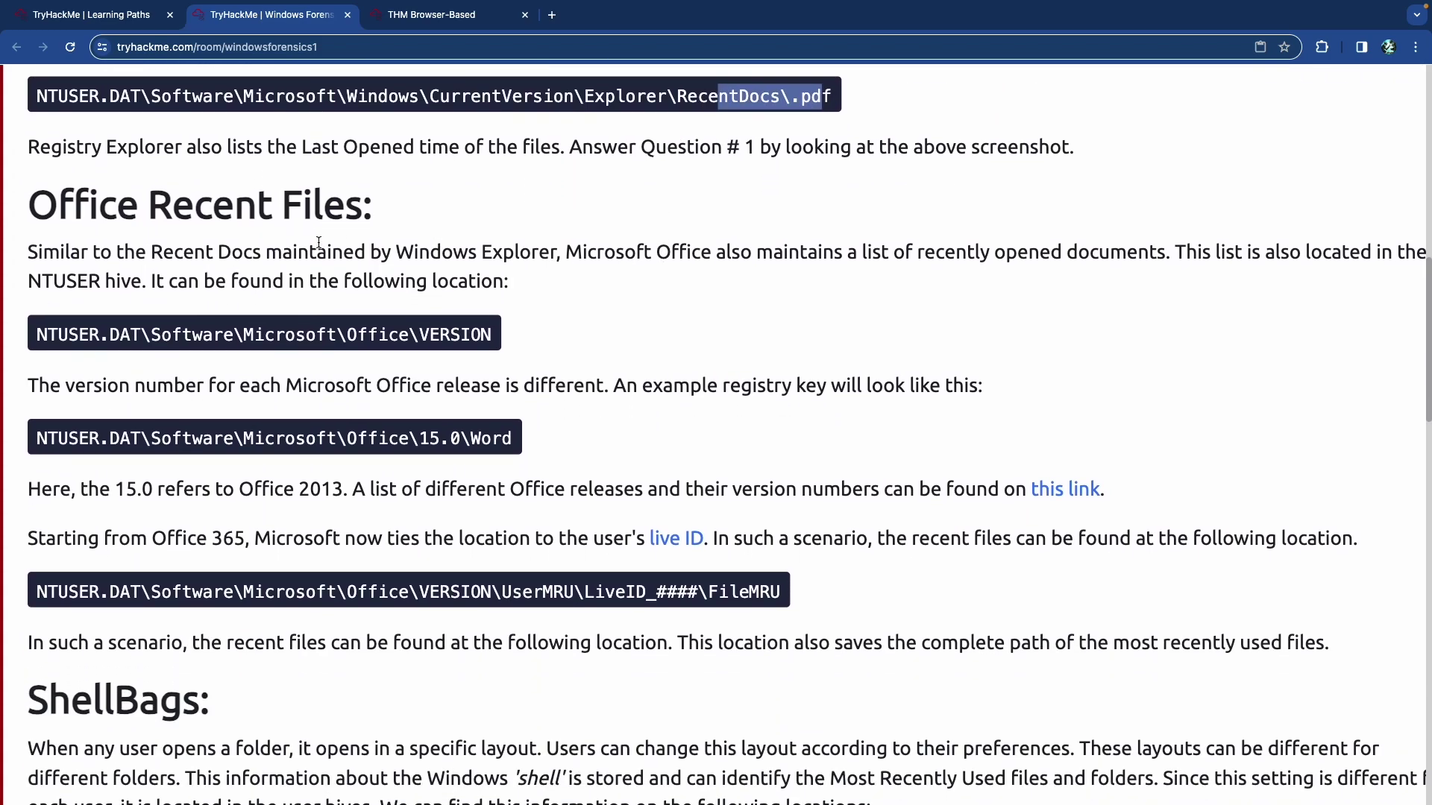
# Study the Office Recent Files section, highlighting the VERSION key, the 15.0\Word example, and the Office 2013 and version numbers text.
pyautogui.moveTo(108, 211); pyautogui.dragTo(333, 214)
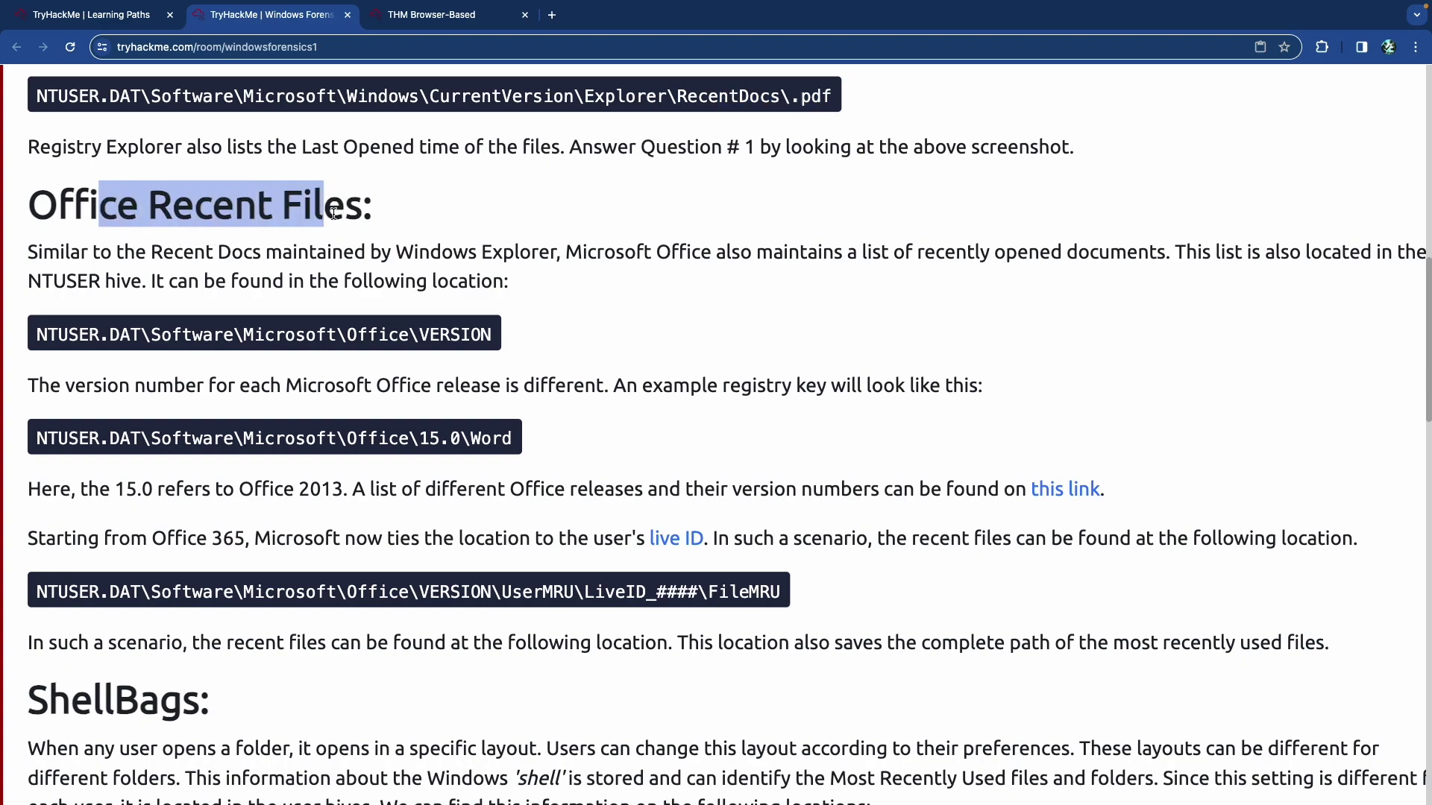
pyautogui.scroll(-2, 253, 322)
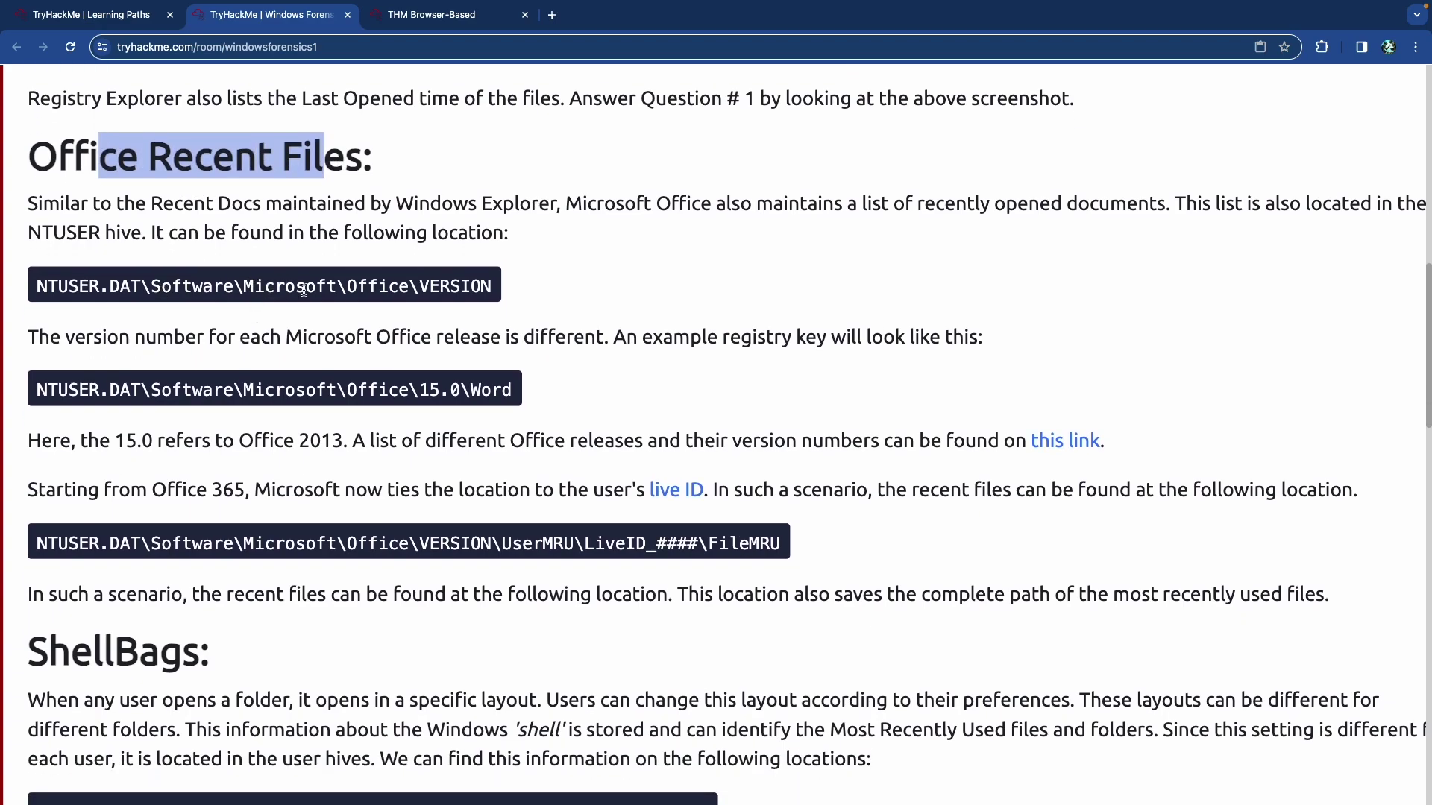
pyautogui.doubleClick(436, 289)
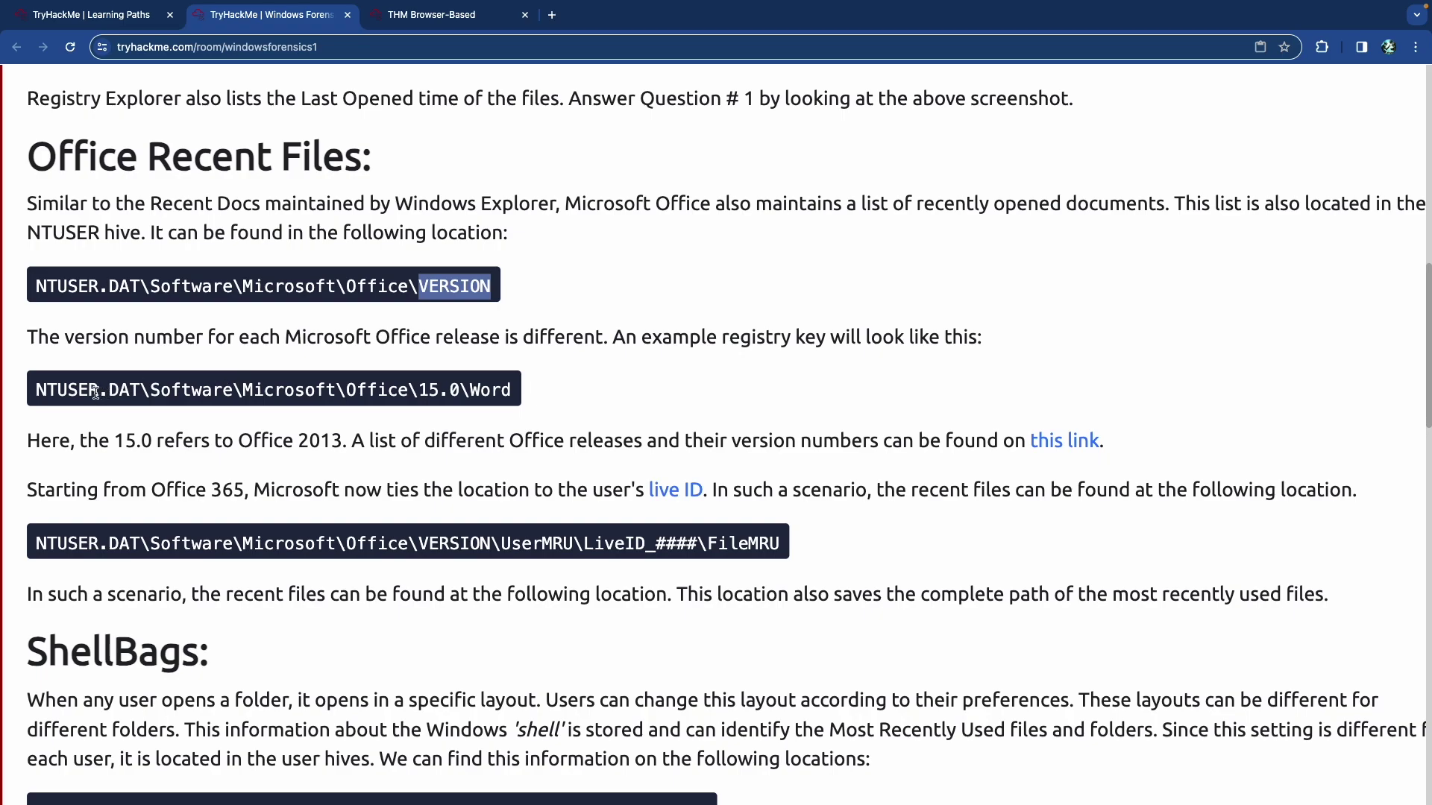
pyautogui.click(418, 390)
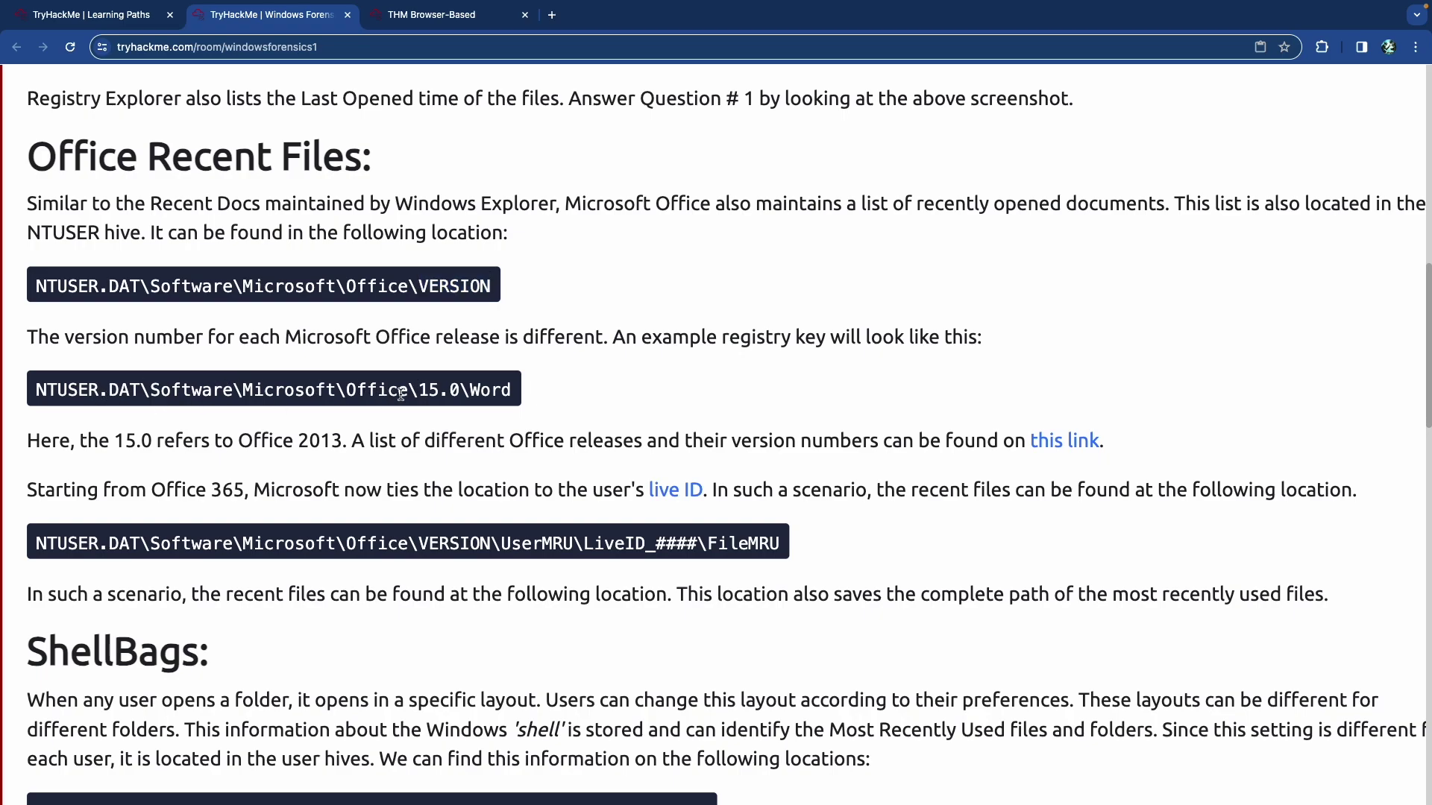
pyautogui.moveTo(418, 391); pyautogui.dragTo(507, 392)
pyautogui.scroll(-2, 489, 388)
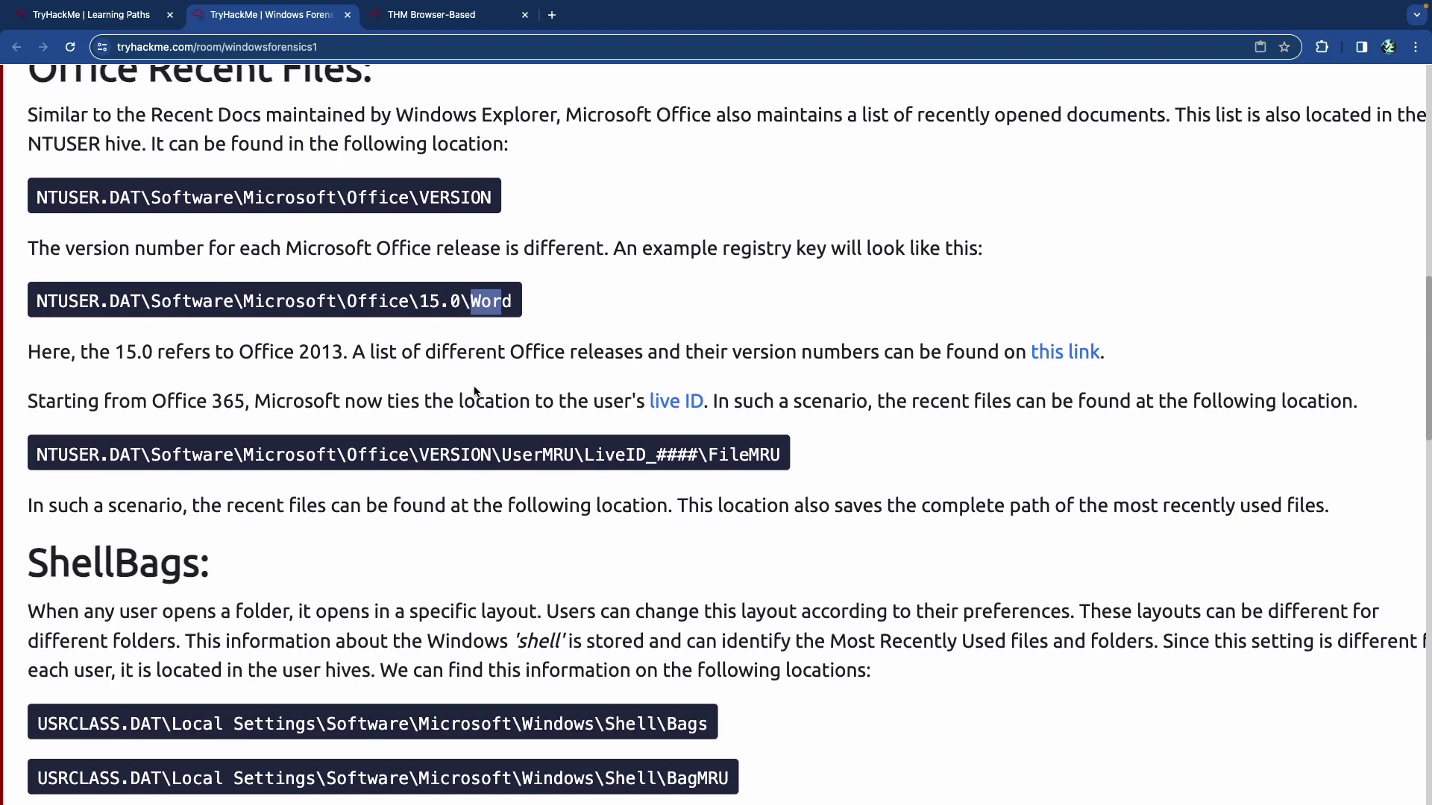
pyautogui.scroll(-1, 408, 382)
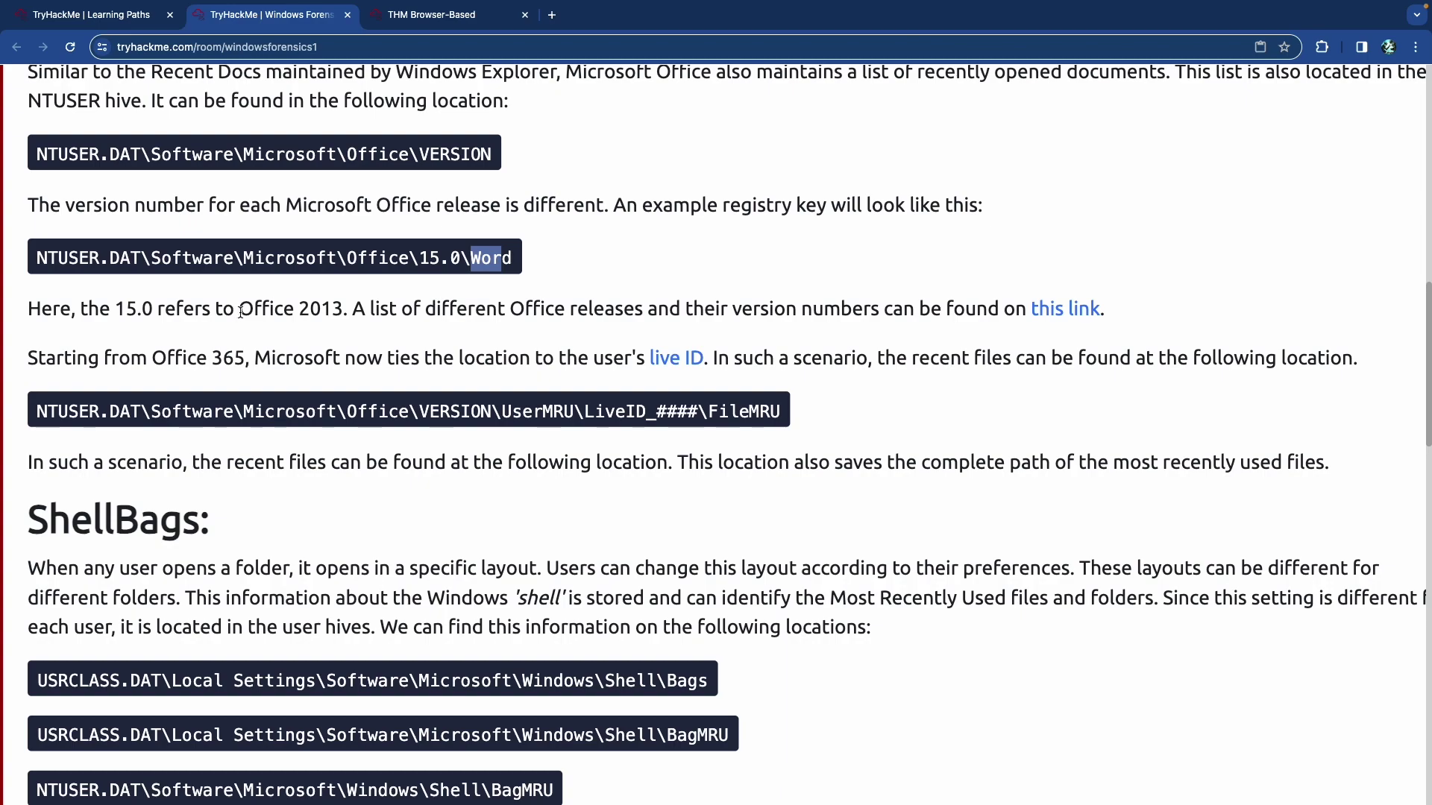
pyautogui.scroll(-2, 373, 215)
pyautogui.moveTo(419, 184); pyautogui.dragTo(461, 183)
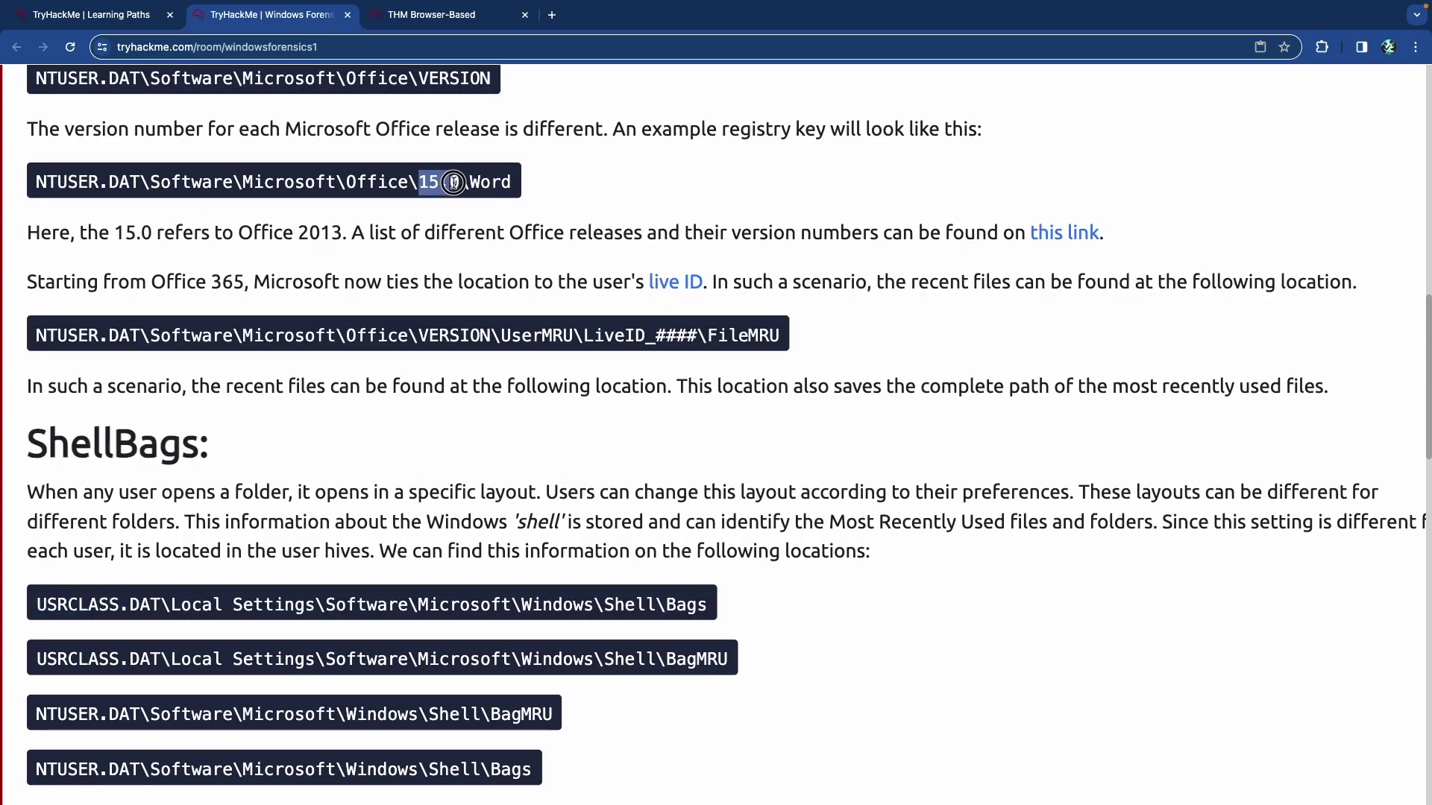
pyautogui.moveTo(254, 233); pyautogui.dragTo(337, 233)
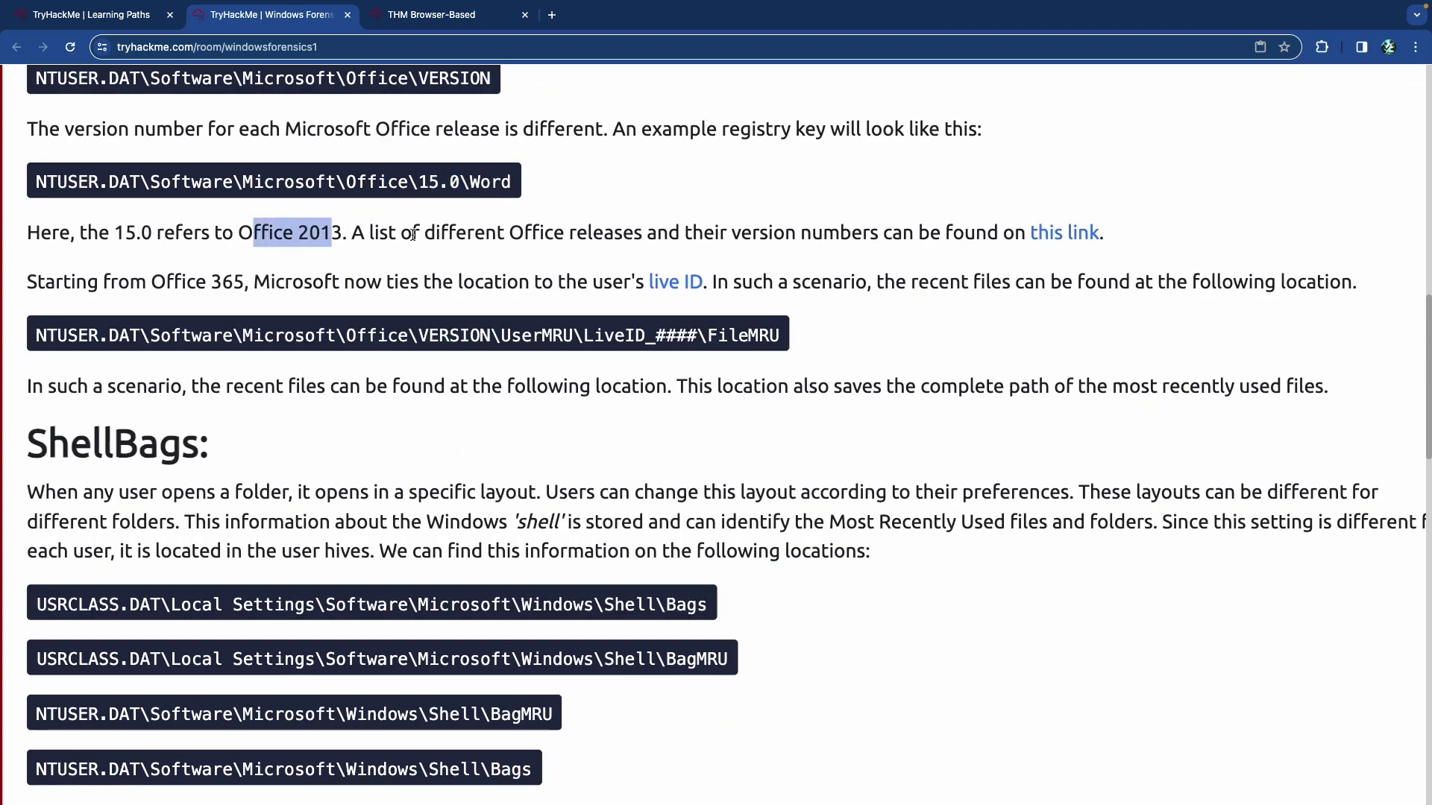
pyautogui.moveTo(570, 233); pyautogui.dragTo(884, 233)
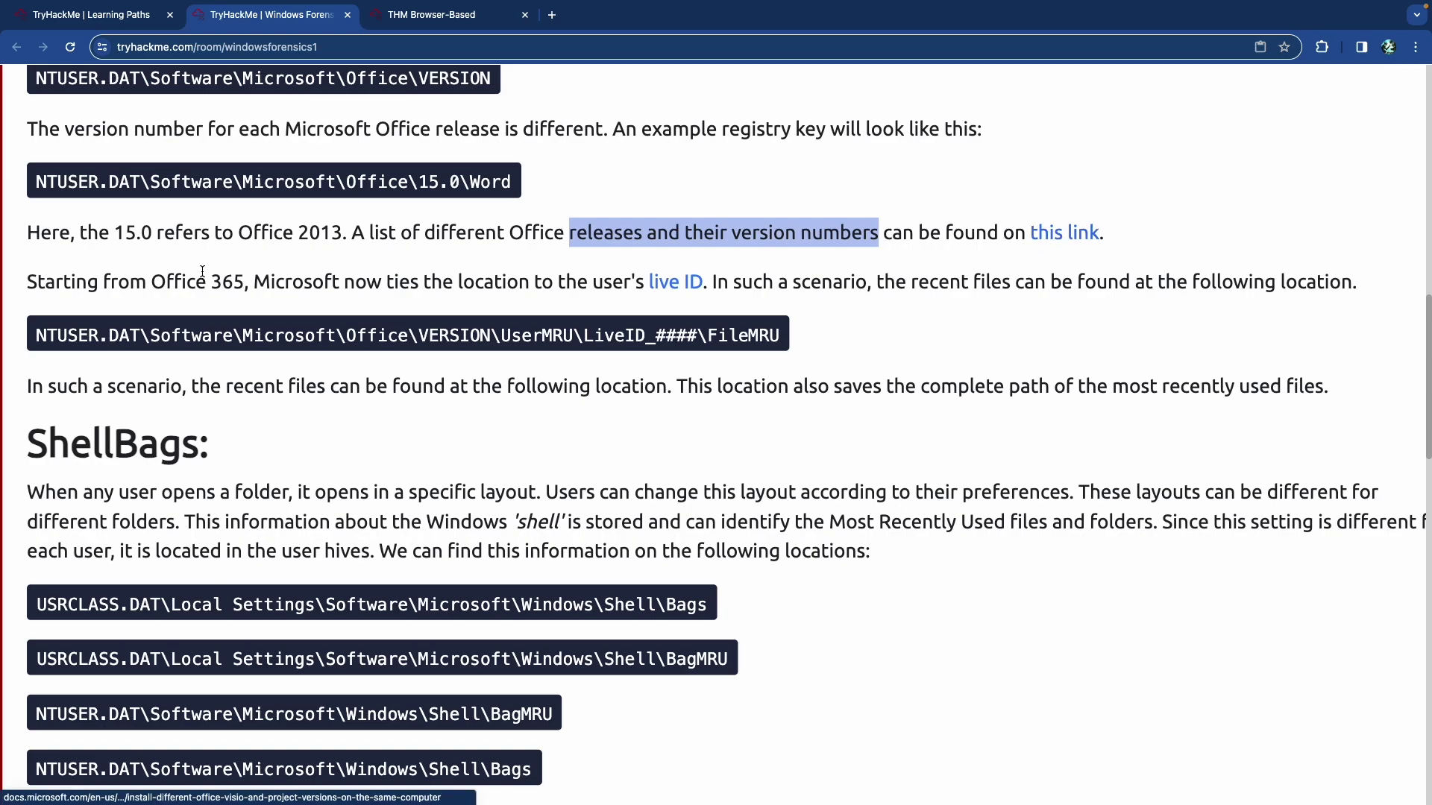
# Open the linked list of Office releases and version numbers in a new tab, and highlight part of the Office 365 FileMRU key path.
pyautogui.keyDown('super'); pyautogui.click(1059, 237); pyautogui.keyUp('super')
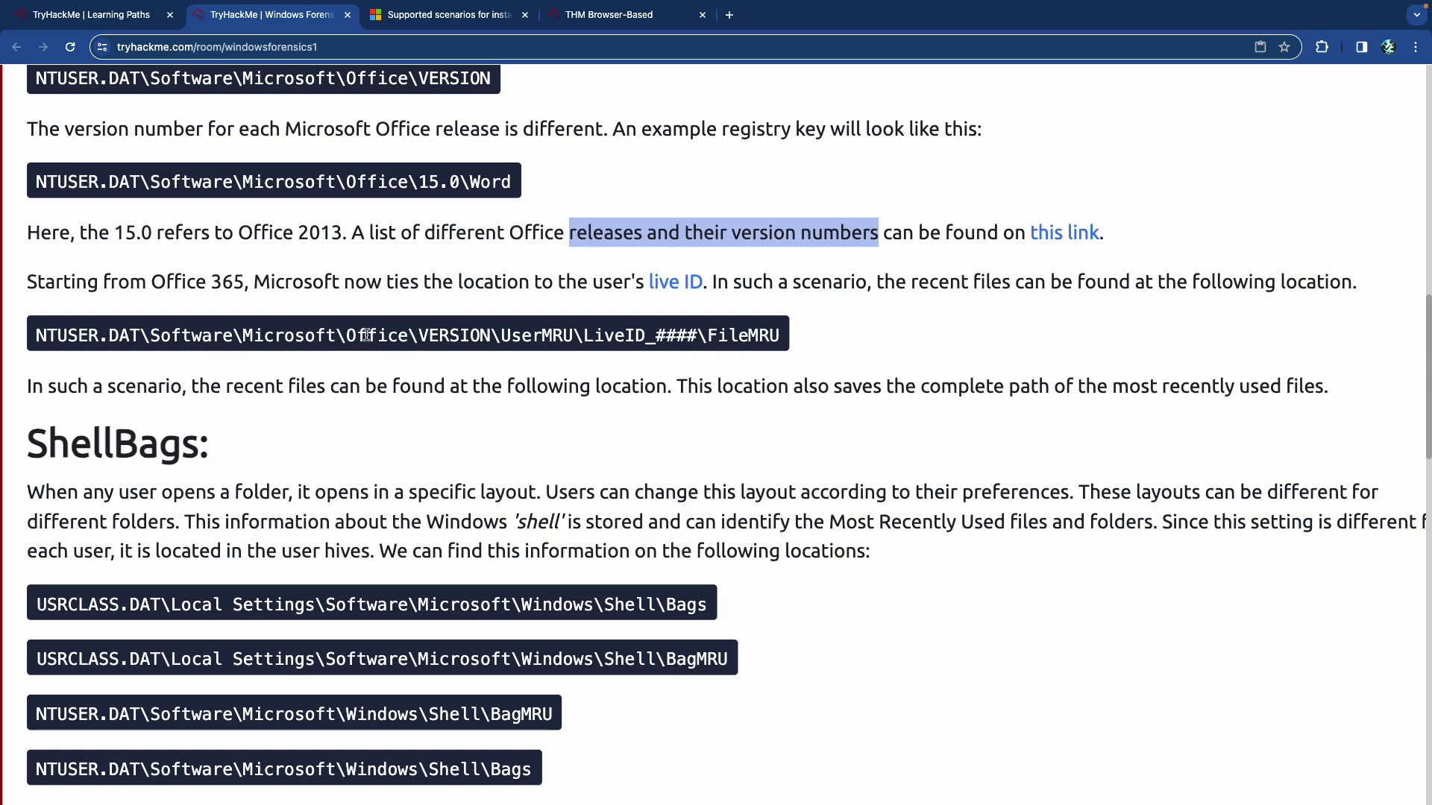
pyautogui.moveTo(512, 337); pyautogui.dragTo(778, 337)
pyautogui.scroll(-2, 526, 351)
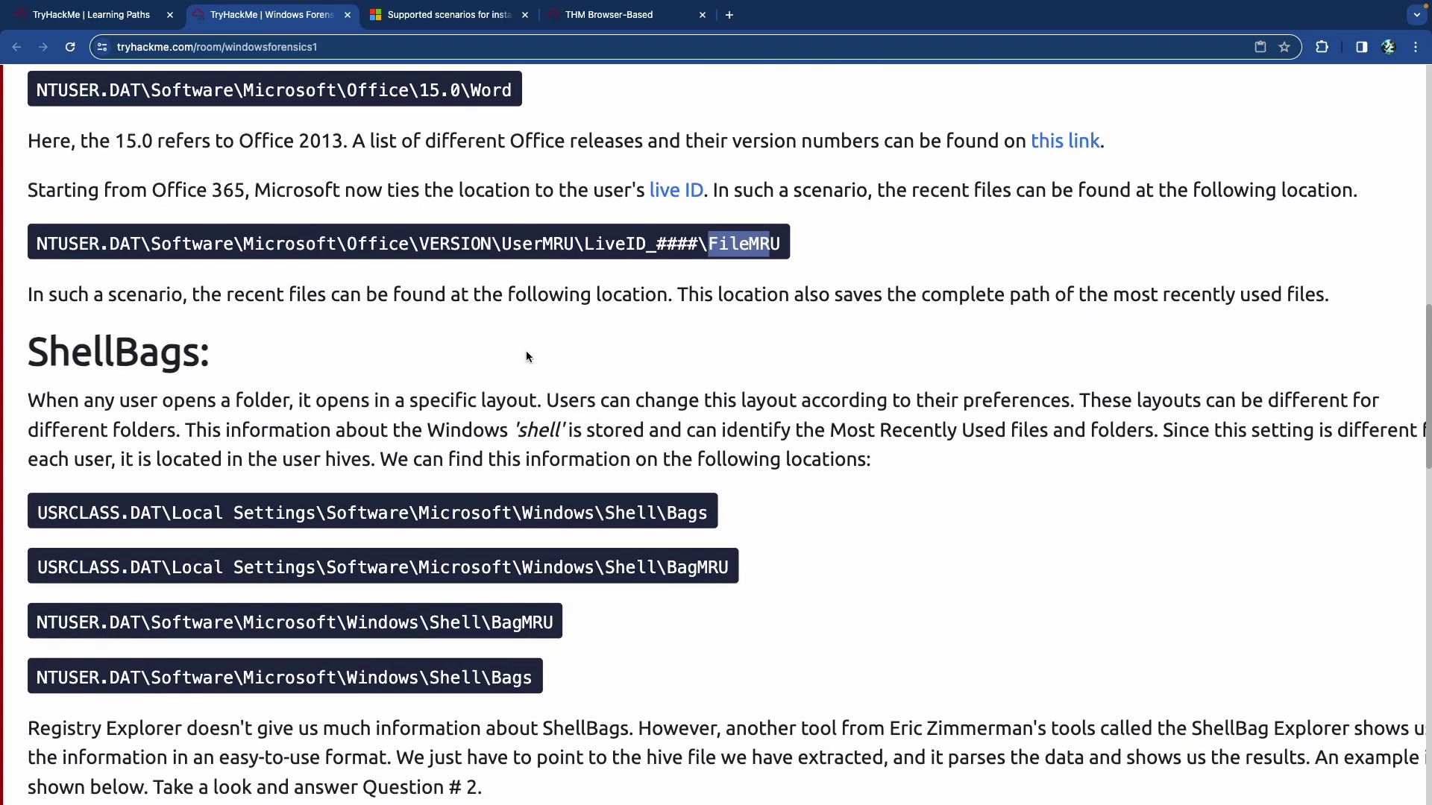
# Read the ShellBags introduction on how folder layouts are stored in the user hives.
pyautogui.scroll(-3, 525, 356)
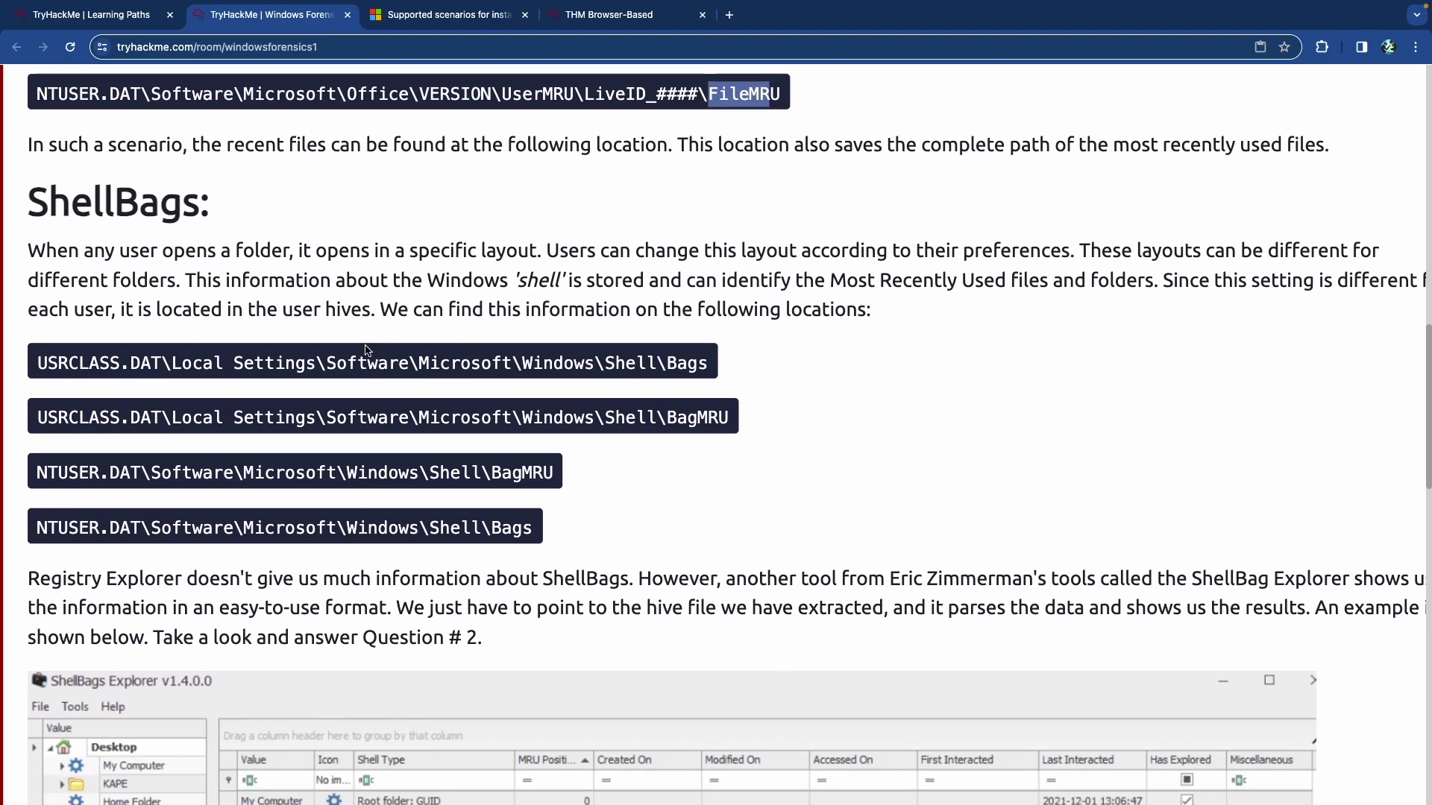
pyautogui.scroll(-1, 335, 328)
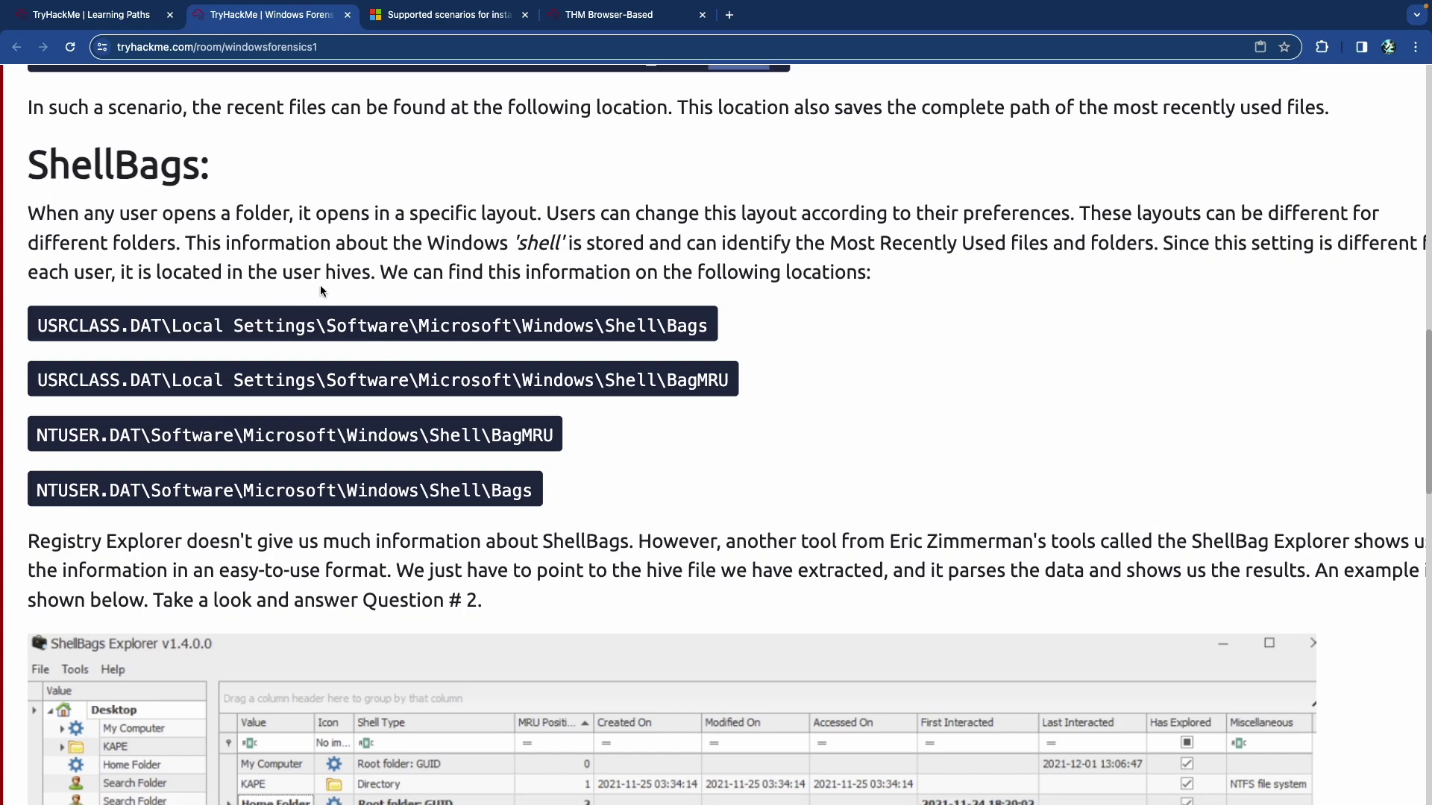
pyautogui.hscroll(1, 321, 289)
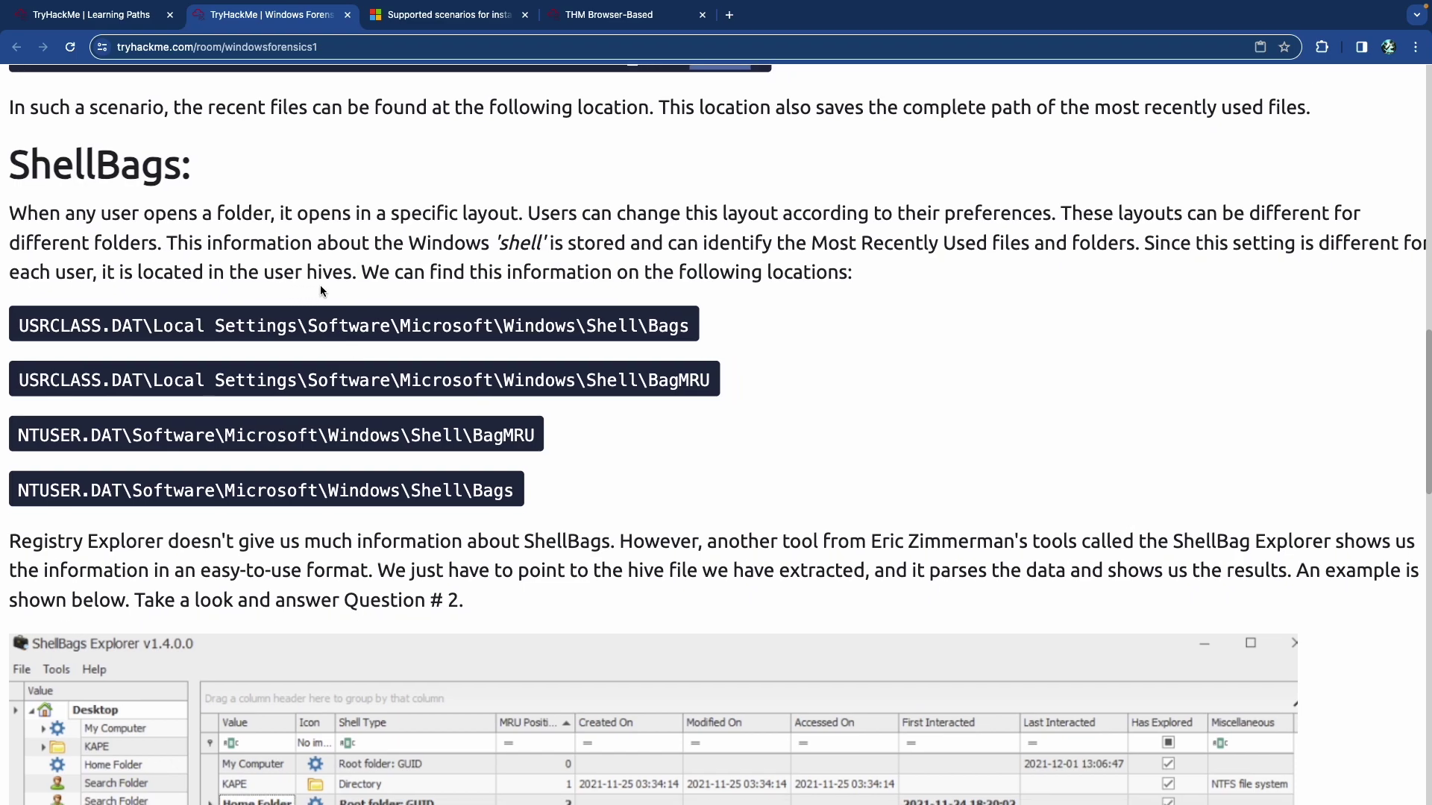
pyautogui.hscroll(-1, 321, 290)
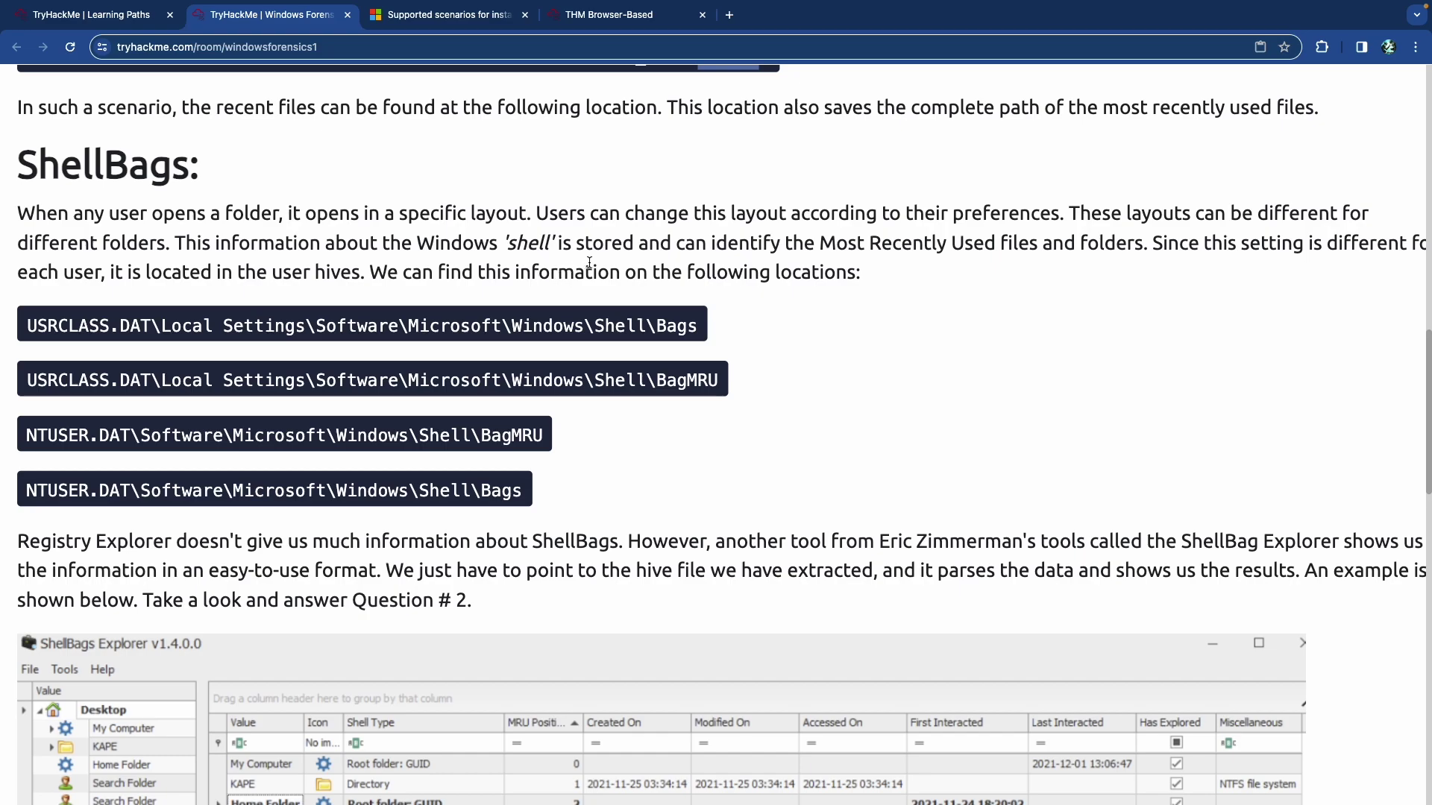
pyautogui.hscroll(2, 589, 263)
pyautogui.hscroll(-3, 589, 263)
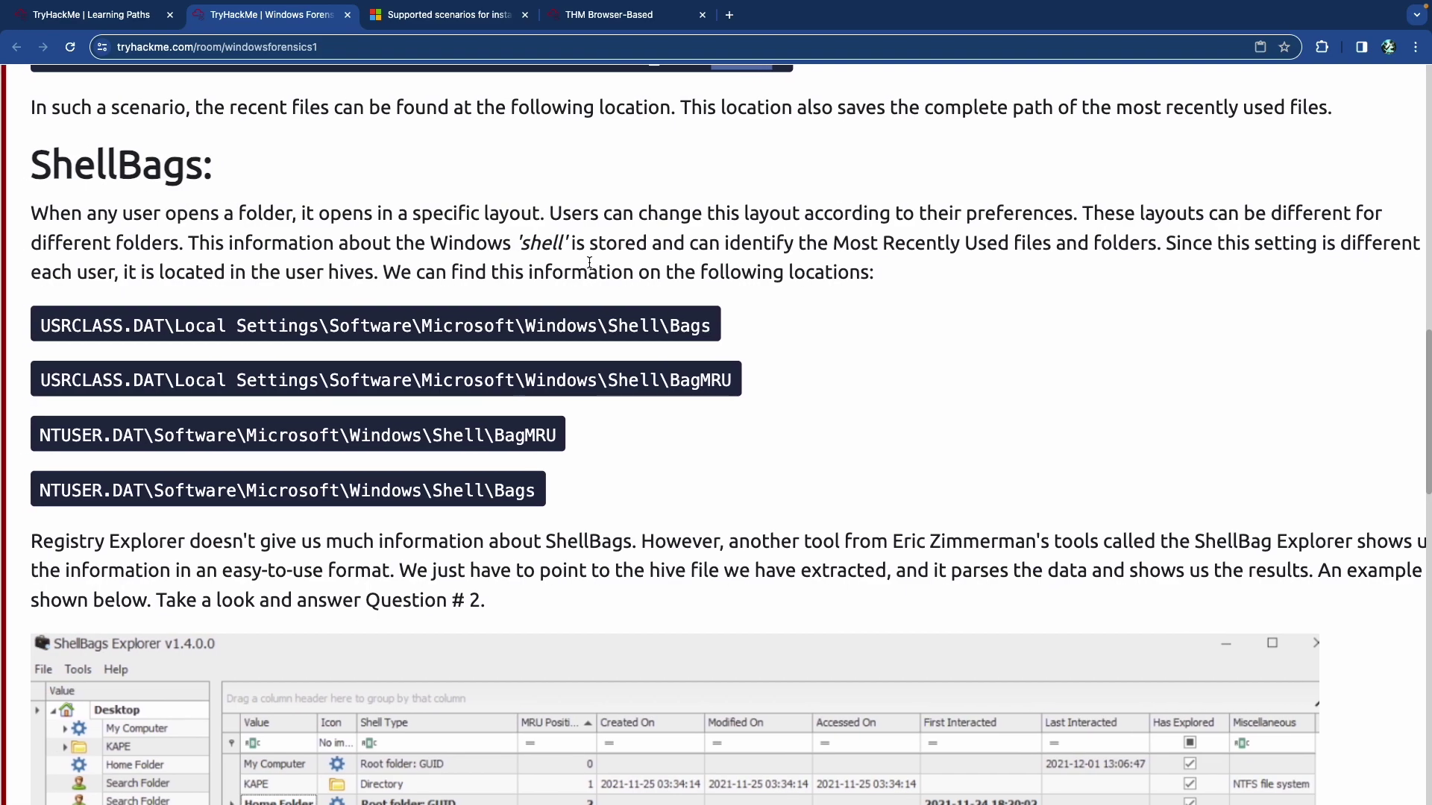
pyautogui.scroll(-2, 589, 262)
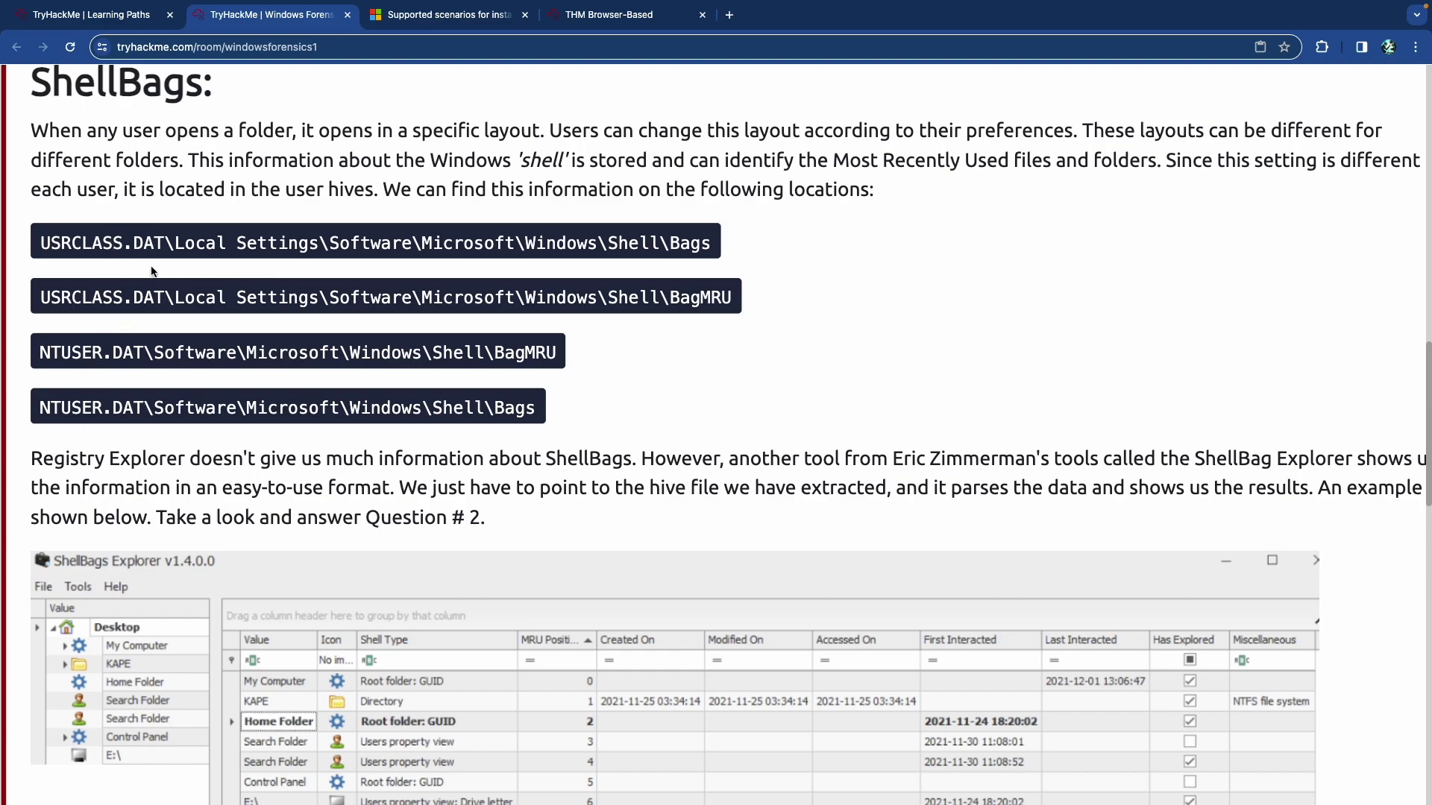
# Examine the ShellBags registry locations, highlighting parts of the USRCLASS.DAT Shell\Bags and NTUSER.DAT Shell\BagMRU paths.
pyautogui.moveTo(196, 243); pyautogui.dragTo(215, 244)
pyautogui.moveTo(371, 243); pyautogui.dragTo(505, 243)
pyautogui.moveTo(567, 243); pyautogui.dragTo(691, 243)
pyautogui.scroll(-3, 718, 246)
pyautogui.moveTo(178, 235); pyautogui.dragTo(320, 236)
pyautogui.moveTo(392, 235); pyautogui.dragTo(505, 236)
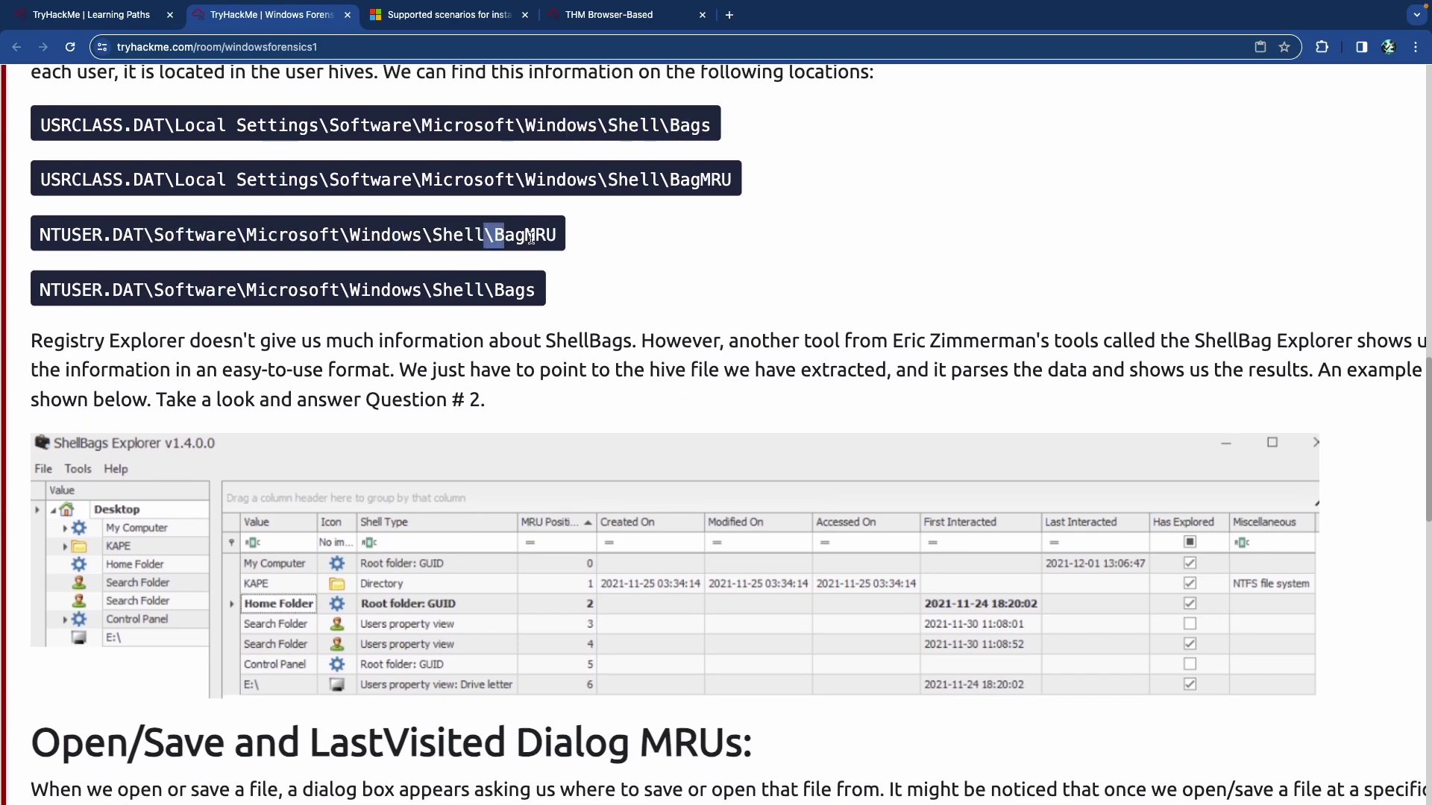
# Read the ShellBag Explorer description and examine its example screenshot for Question # 2.
pyautogui.scroll(-2, 524, 242)
pyautogui.scroll(-1, 130, 223)
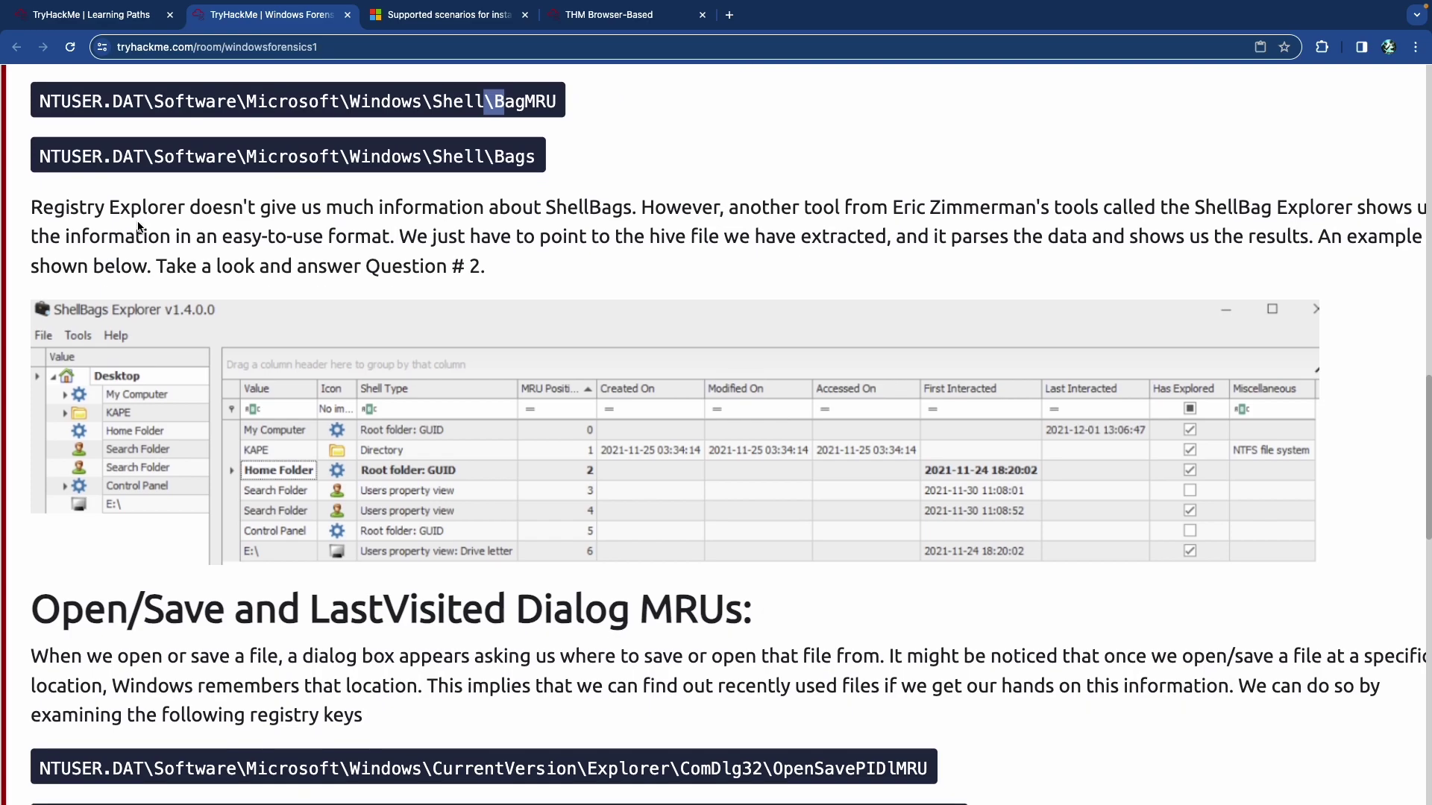
pyautogui.hscroll(2, 741, 238)
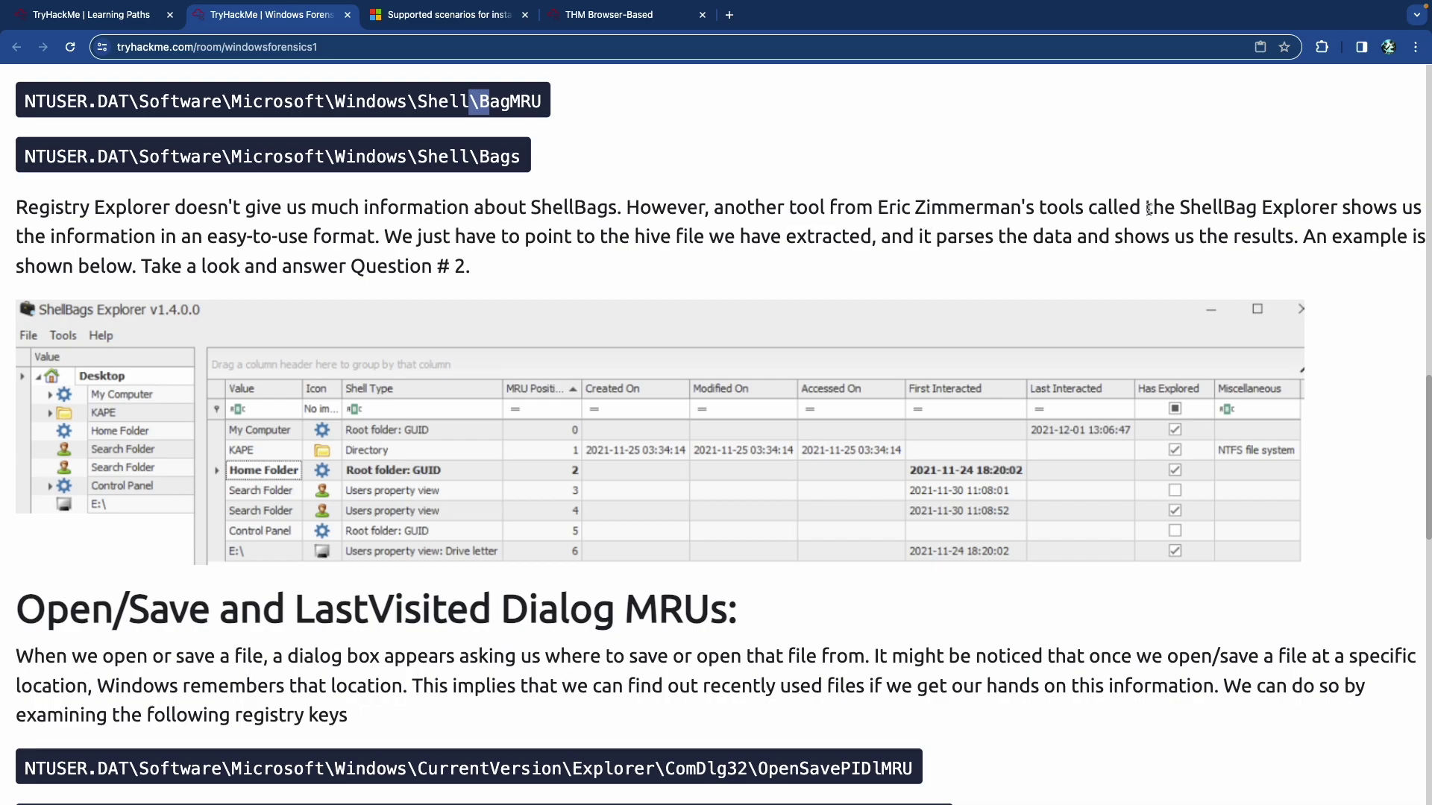
pyautogui.hscroll(2, 1249, 209)
pyautogui.hscroll(-4, 1249, 208)
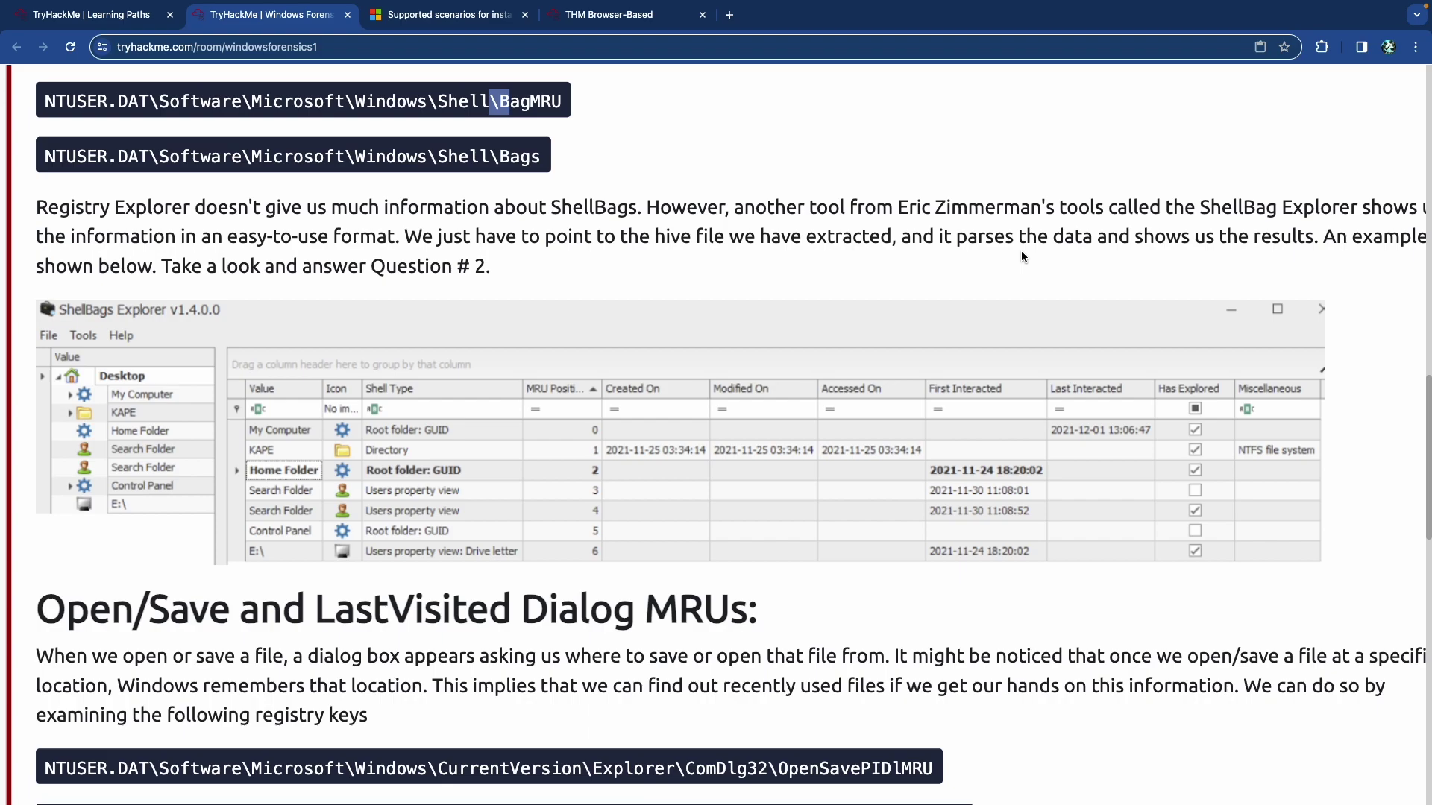
pyautogui.hscroll(1, 1022, 251)
pyautogui.scroll(-1, 536, 315)
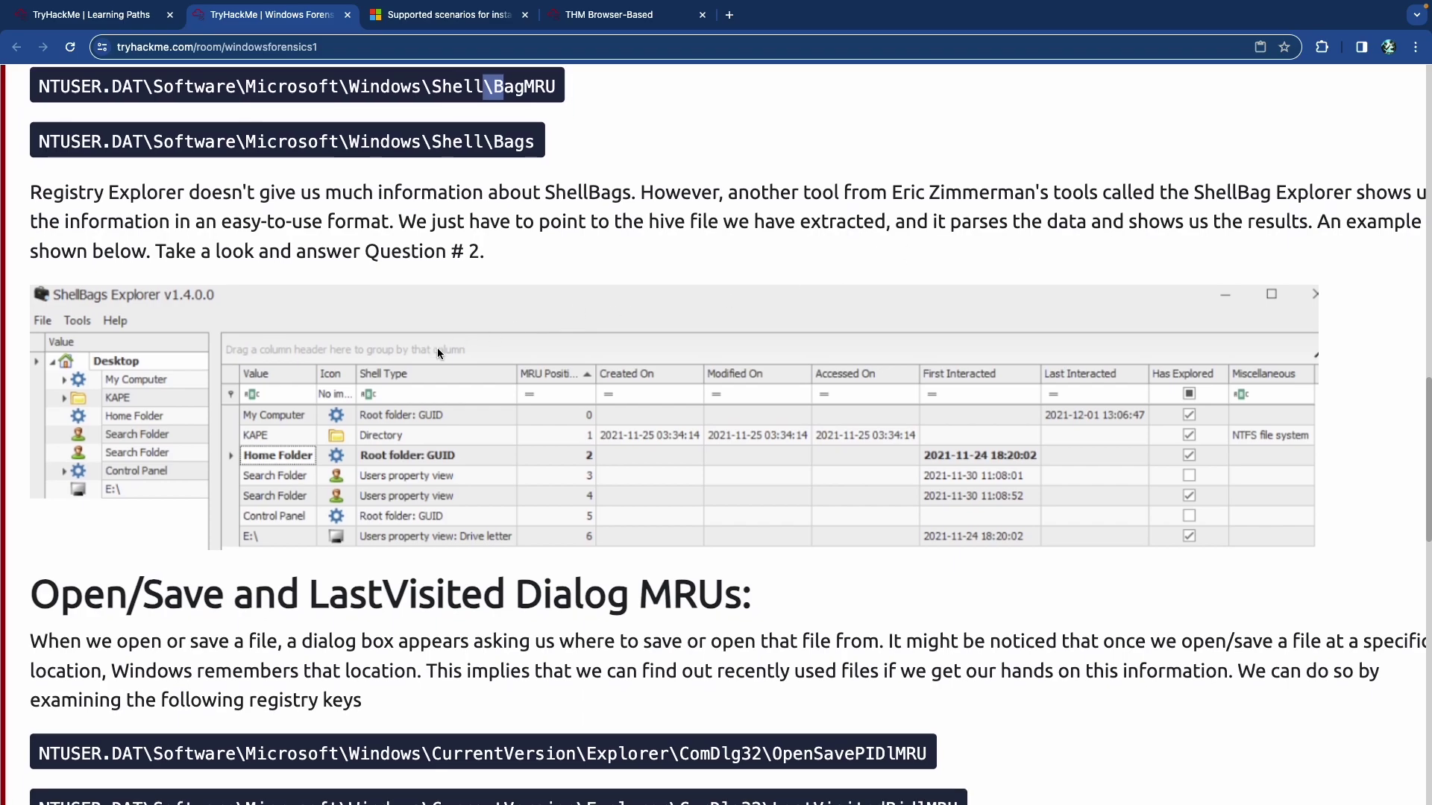
# Read the Open/Save and LastVisited Dialog MRUs section, highlighting parts of the OpenSavePIDlMRU and LastVisitedPidlMRU key paths.
pyautogui.scroll(-4, 440, 347)
pyautogui.scroll(-3, 451, 349)
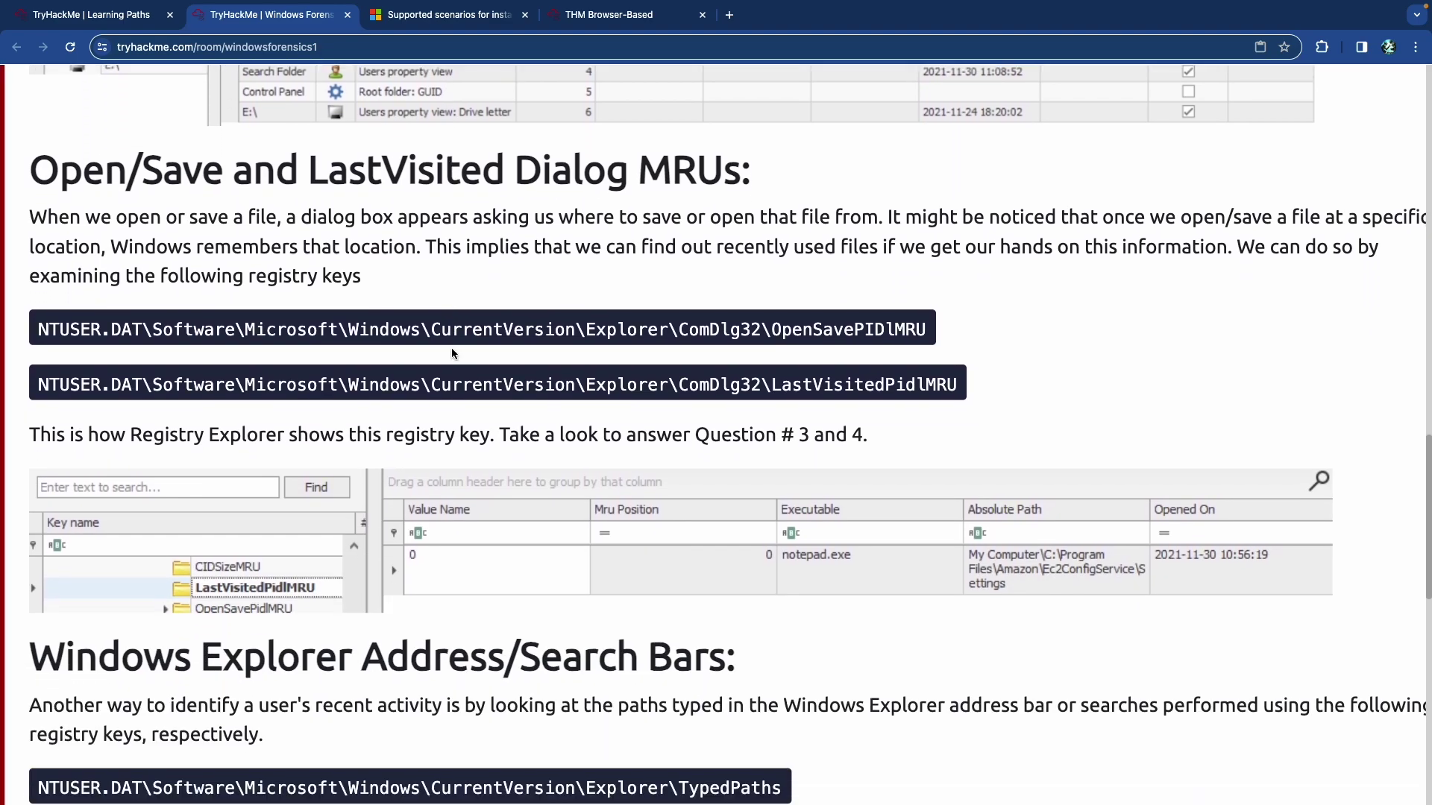
pyautogui.moveTo(349, 161); pyautogui.dragTo(609, 167)
pyautogui.click(690, 170)
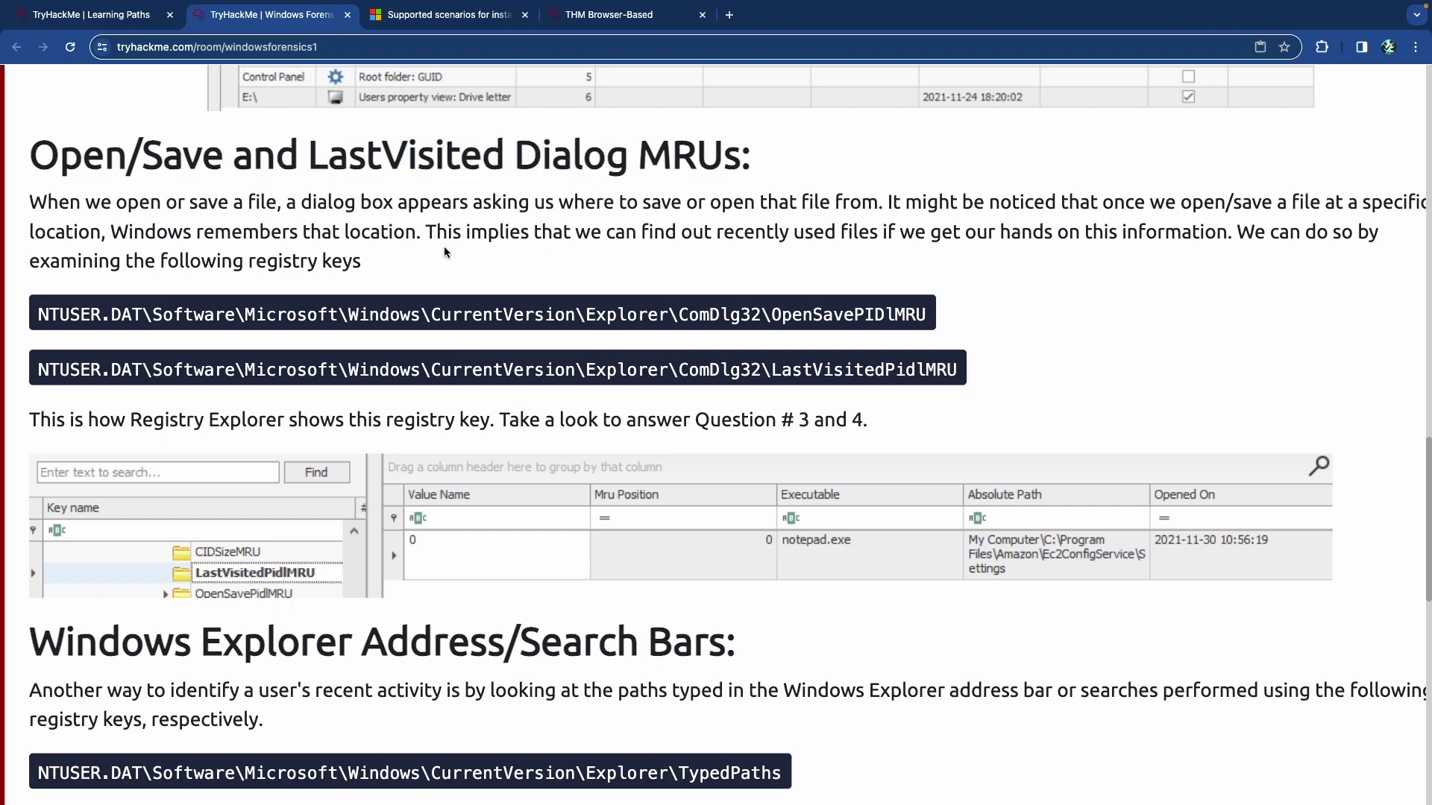
pyautogui.hscroll(2, 445, 249)
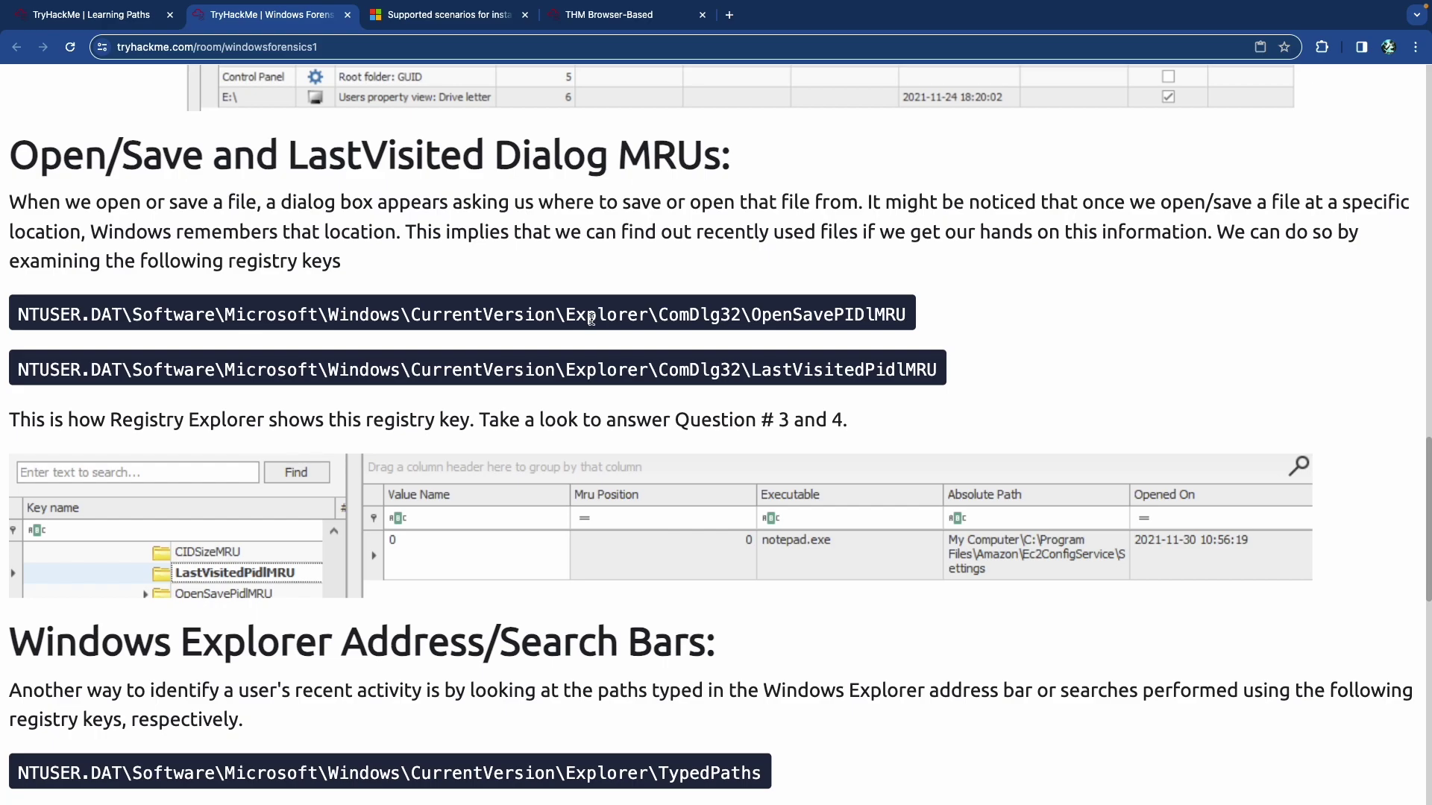
pyautogui.moveTo(556, 314); pyautogui.dragTo(712, 330)
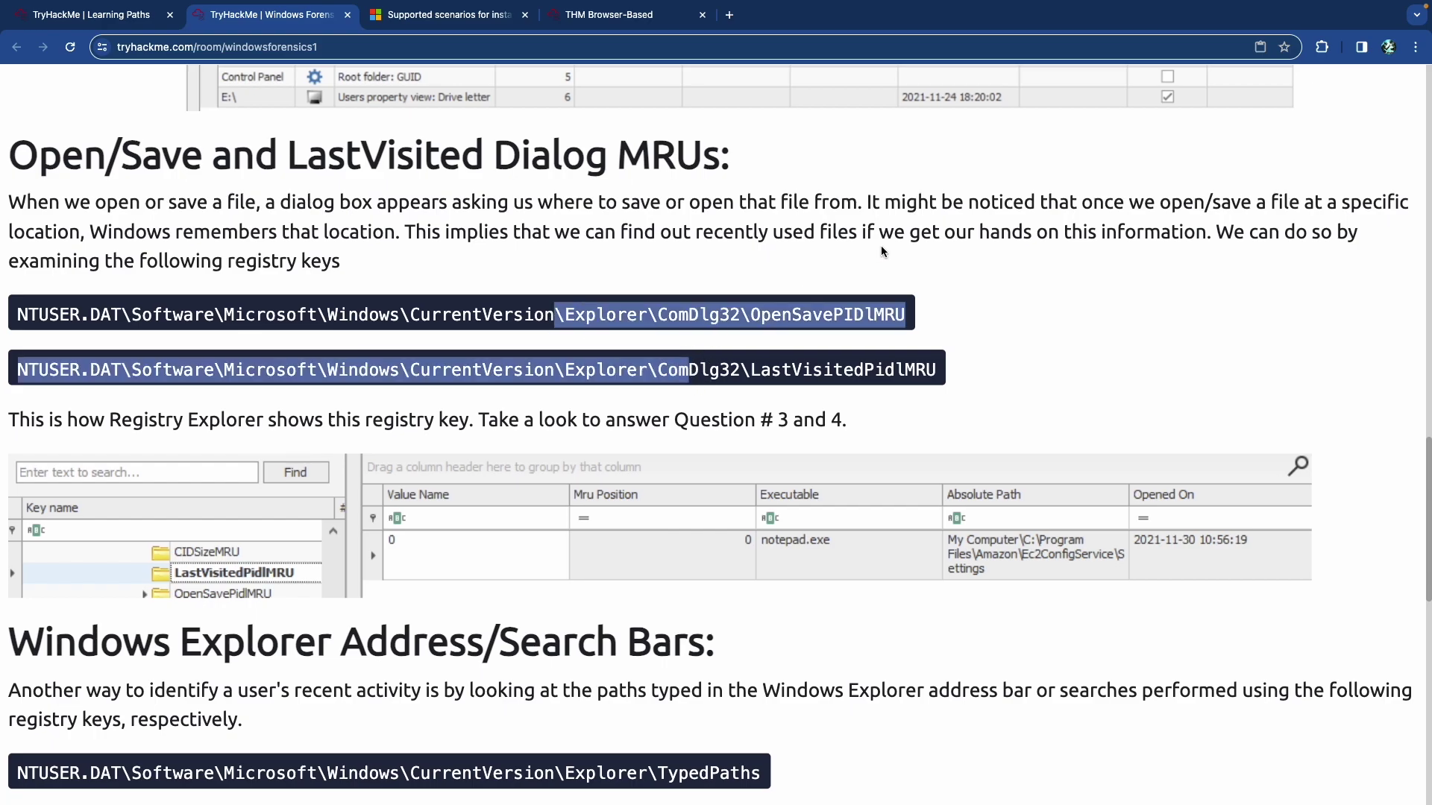
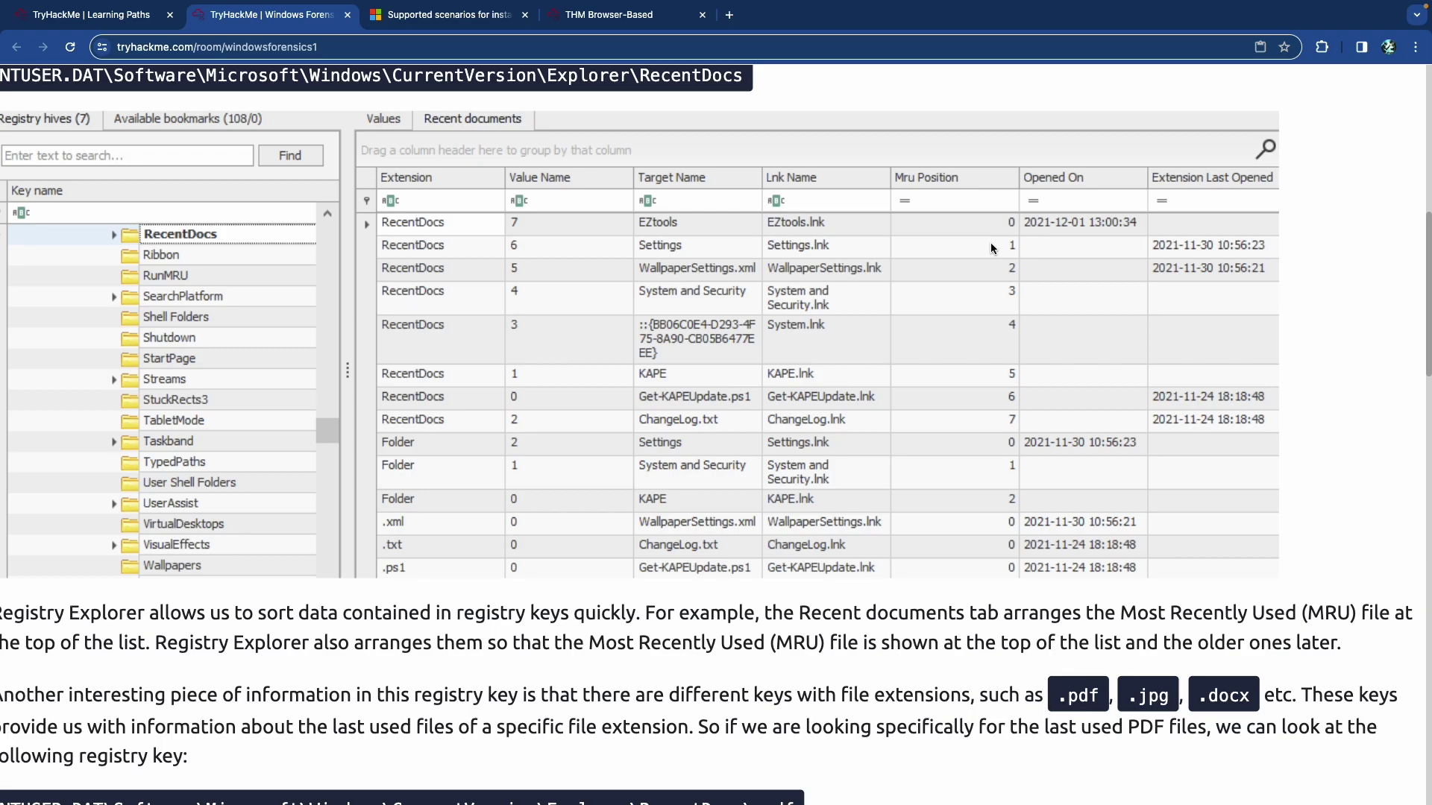
pyautogui.scroll(-20, 990, 243)
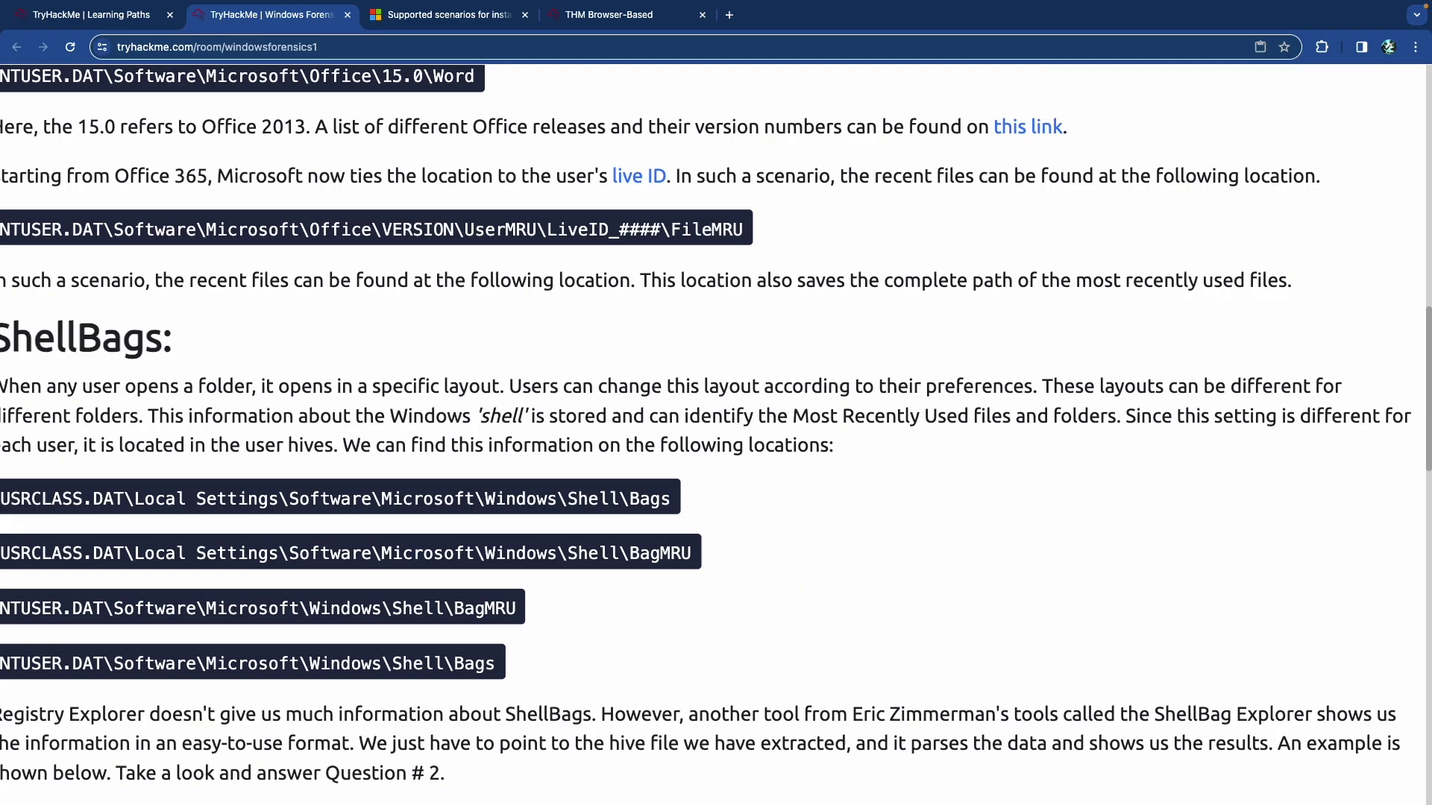
pyautogui.press('BackSpace')
pyautogui.press('BackSpace')
pyautogui.press('BackSpace')
pyautogui.press('BackSpace')
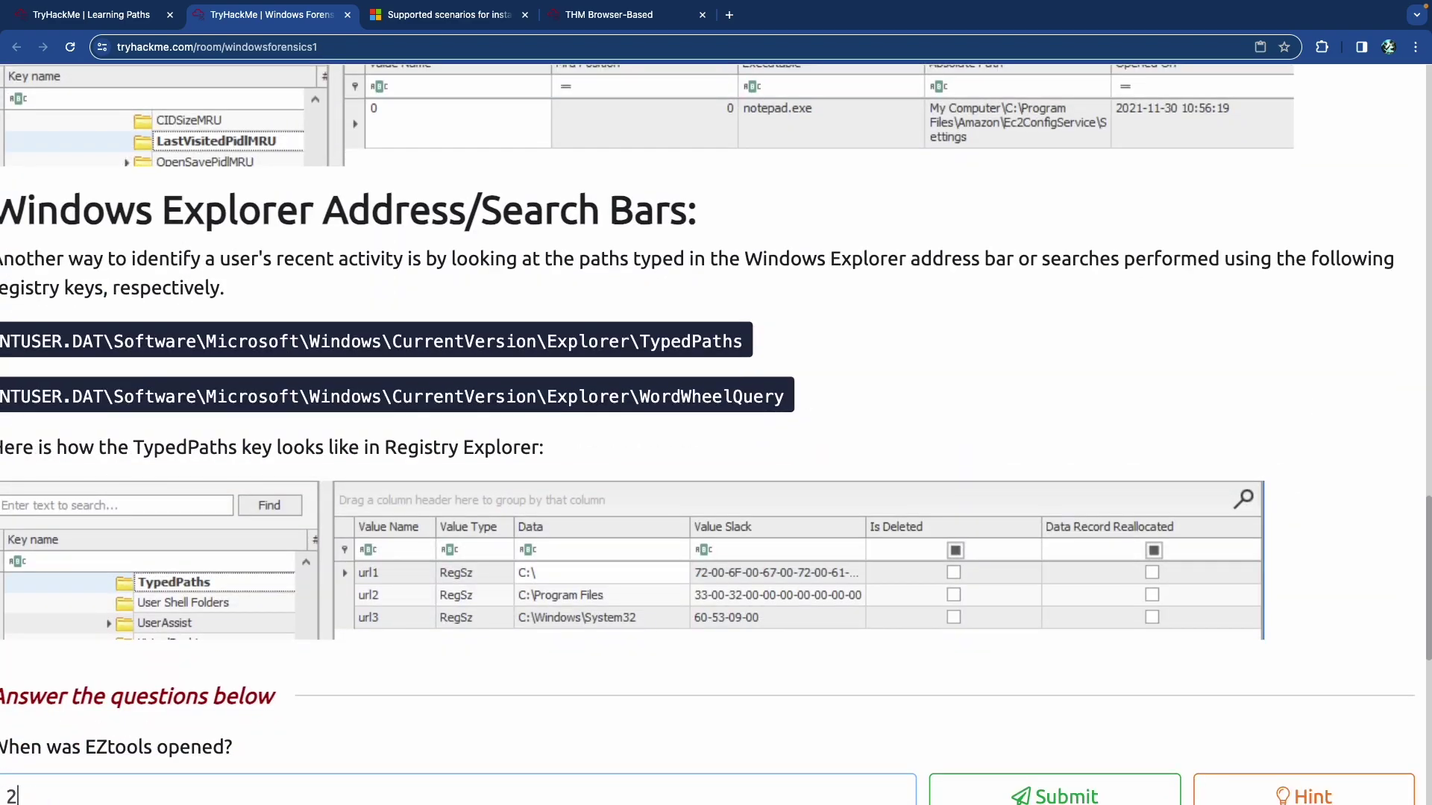
pyautogui.scroll(-2, 709, 432)
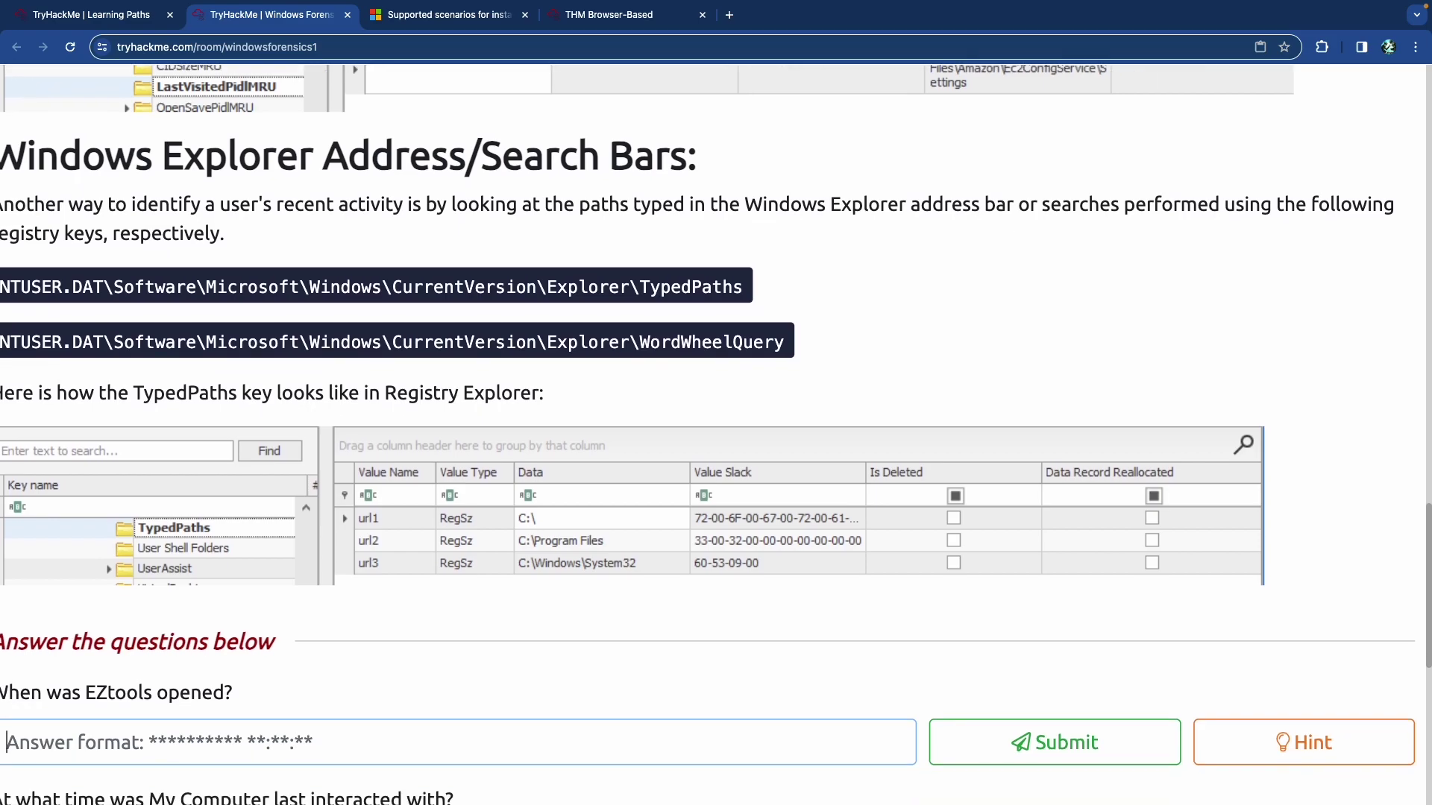
pyautogui.write('2021')
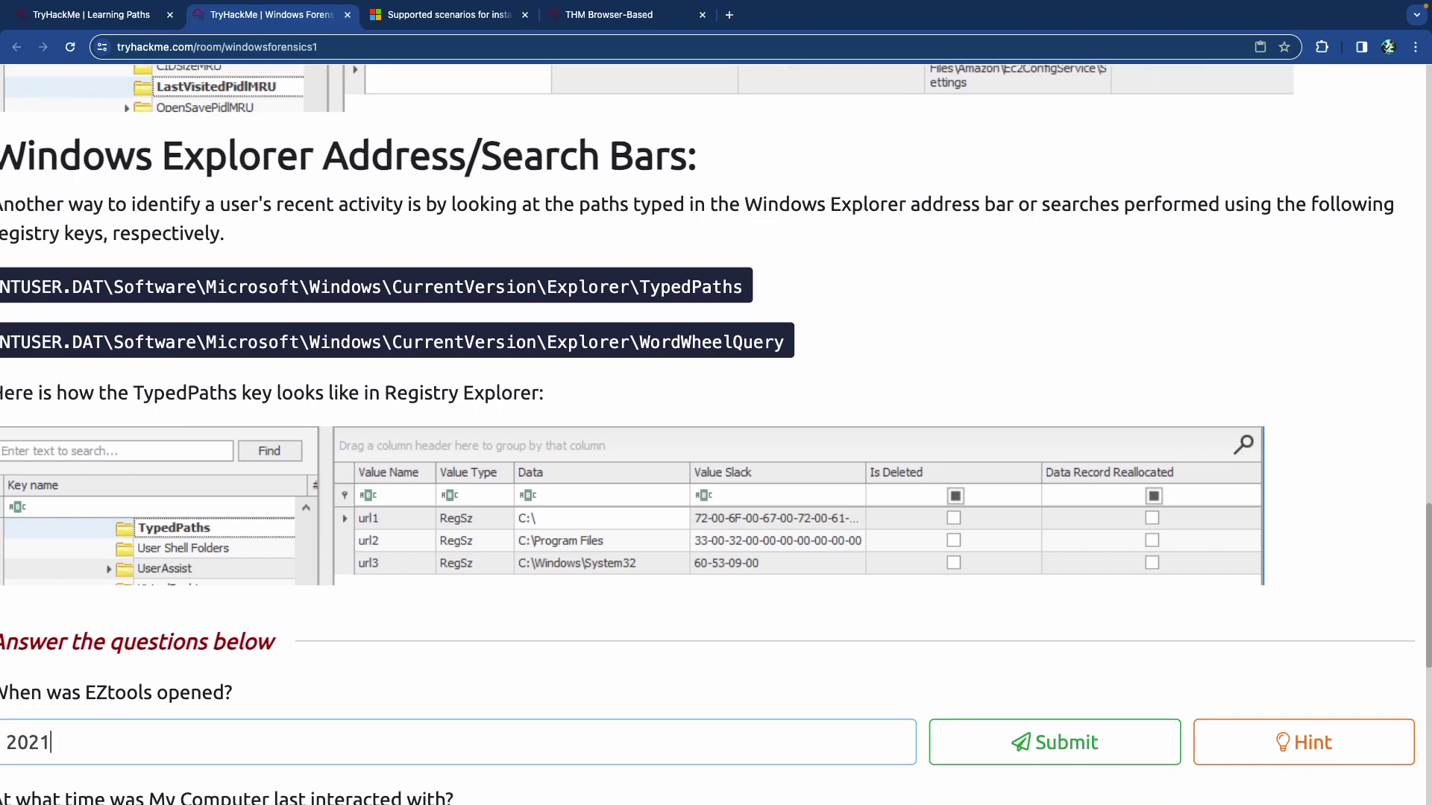
pyautogui.write('-12-01 13:00:34')
pyautogui.press('Return')
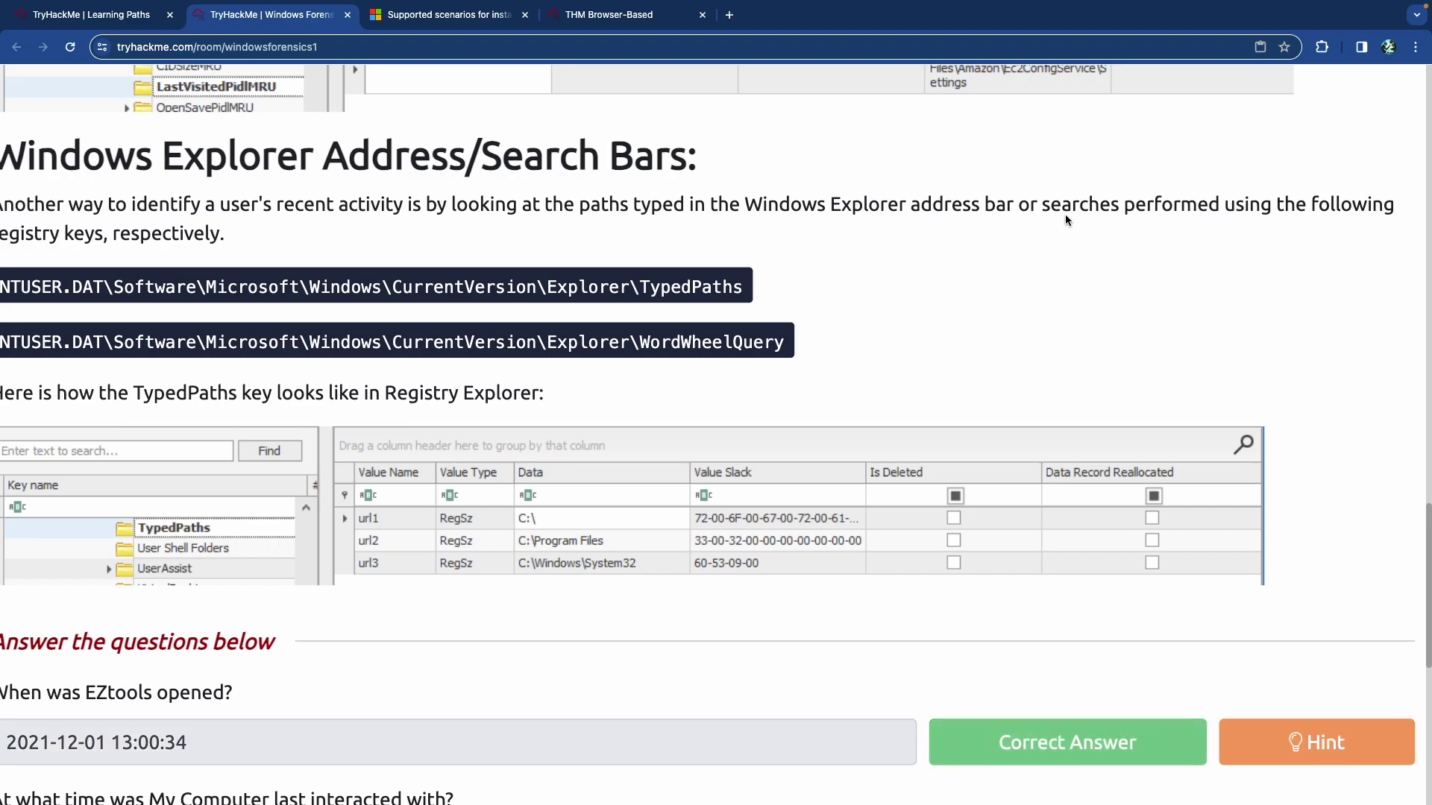
# Look up the last interacted time of My Computer in the ShellBags Explorer screenshot for the second question.
pyautogui.hscroll(-2, 1064, 220)
pyautogui.scroll(-3, 1054, 220)
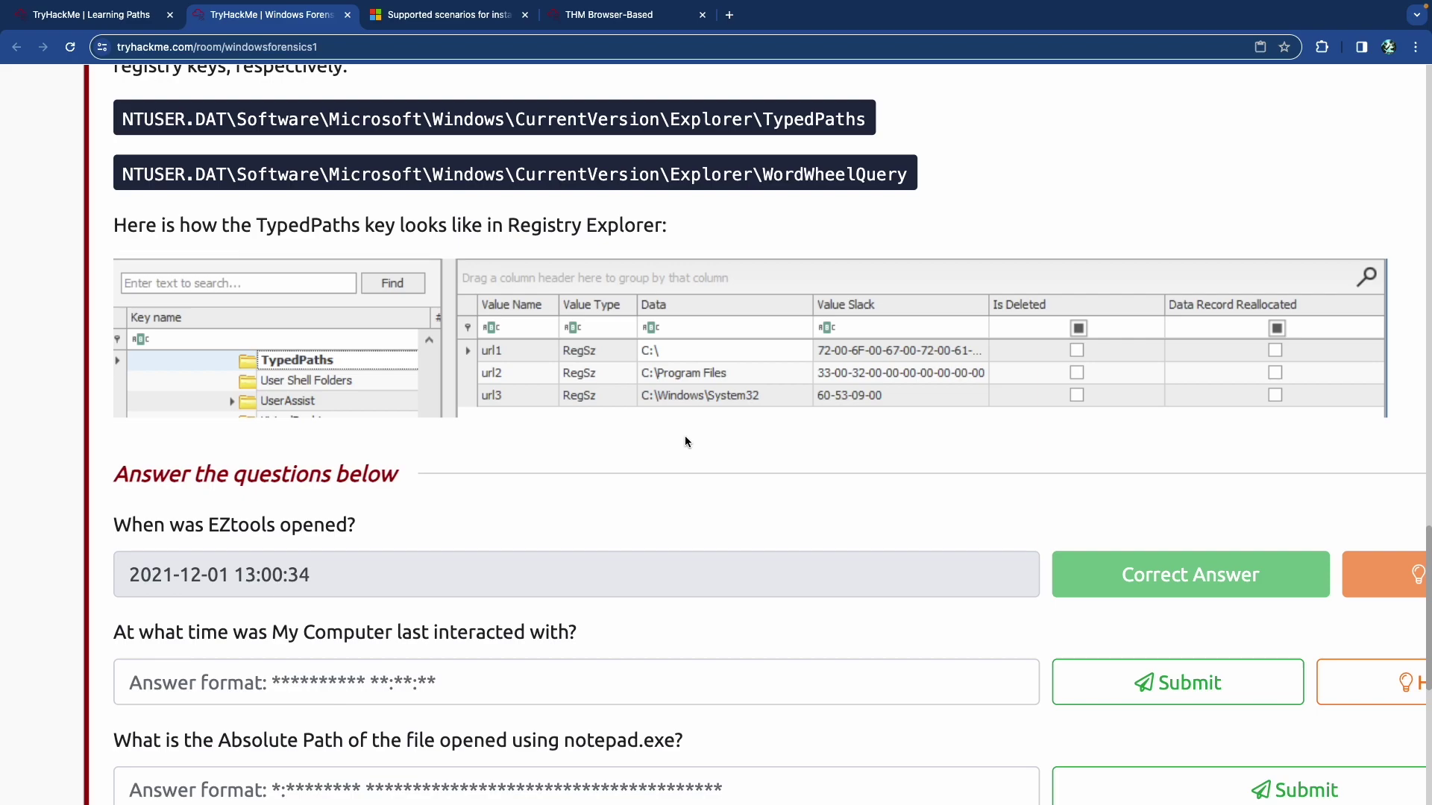
pyautogui.scroll(6, 696, 460)
pyautogui.scroll(15, 696, 460)
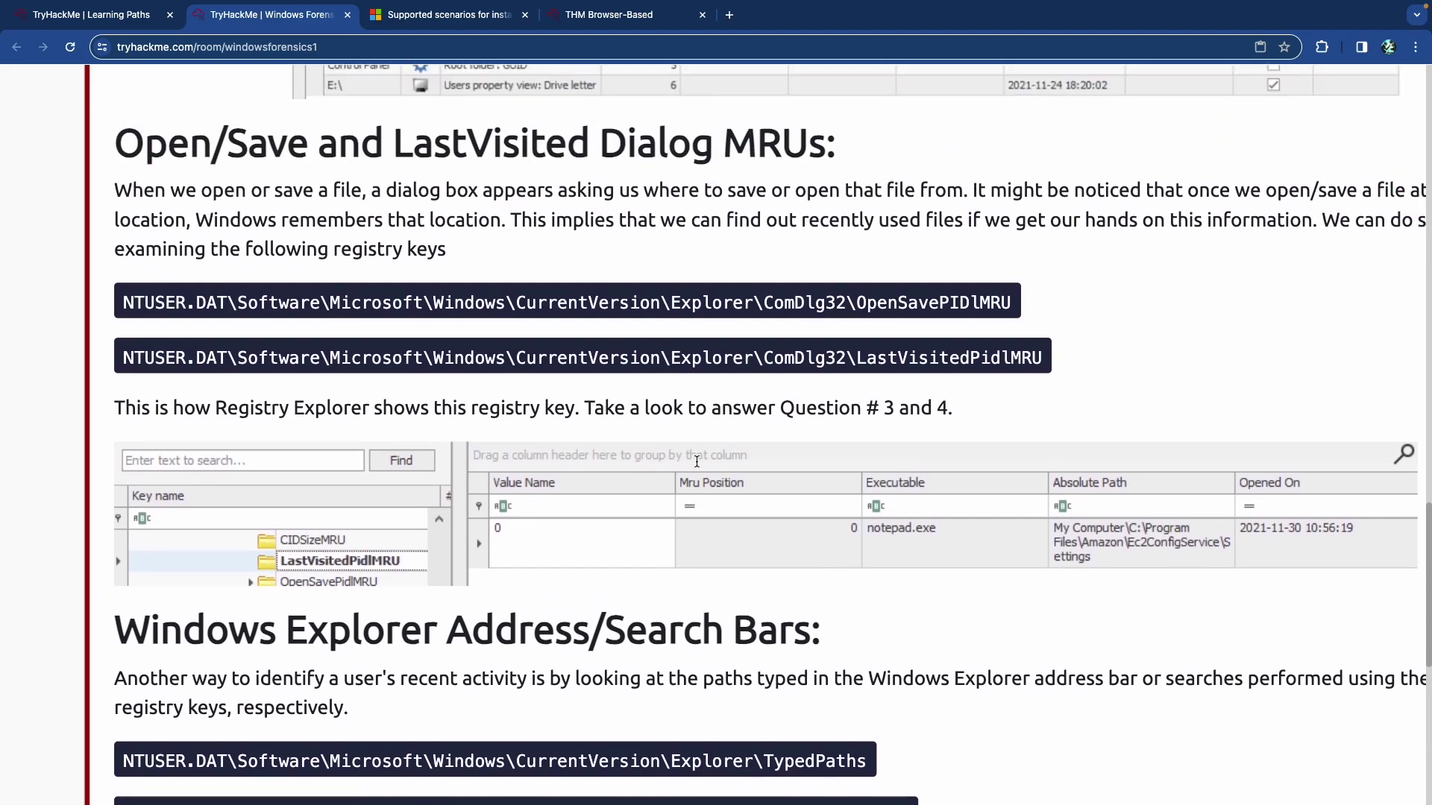
pyautogui.scroll(10, 695, 464)
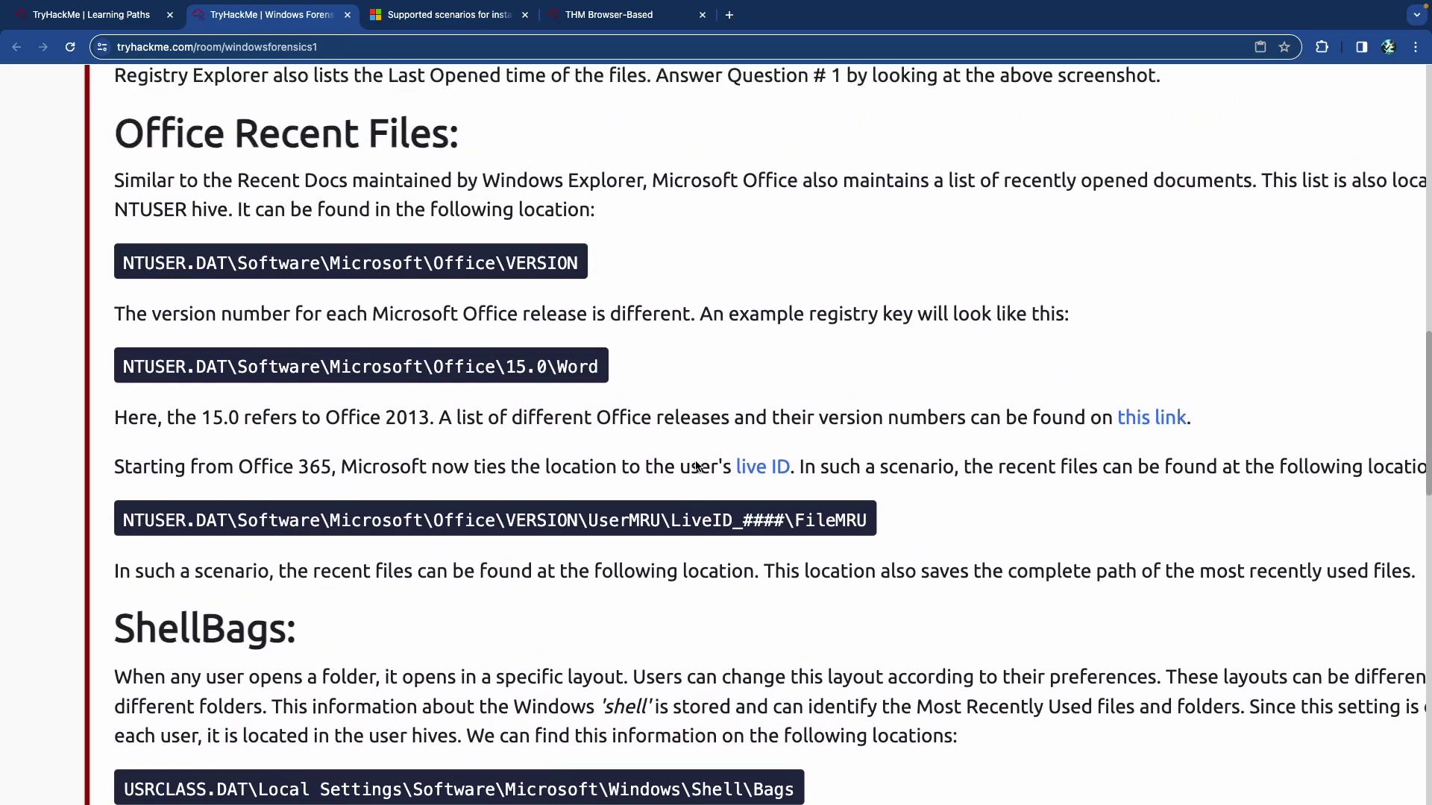
pyautogui.scroll(-6, 696, 464)
pyautogui.scroll(-3, 696, 466)
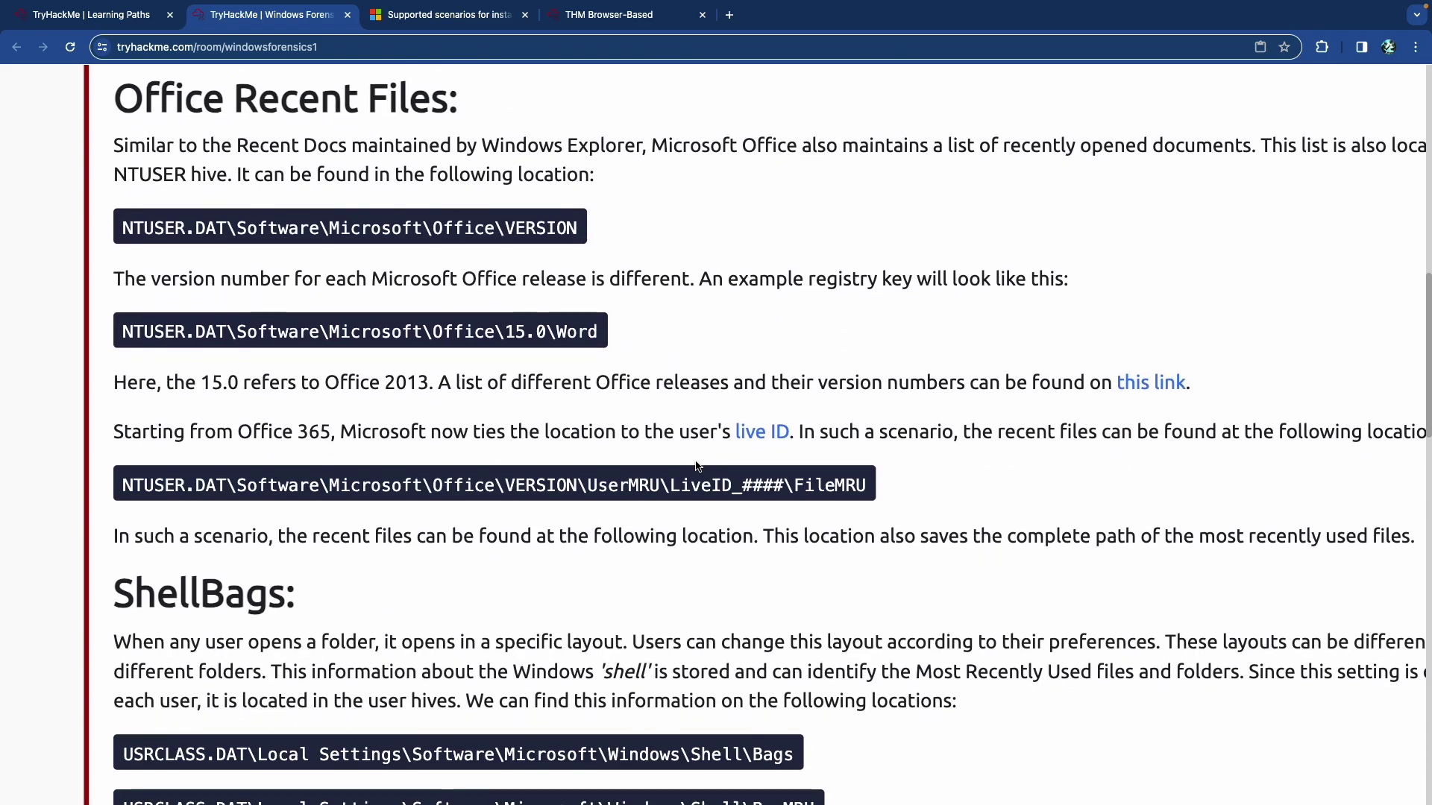
pyautogui.hscroll(2, 696, 466)
pyautogui.scroll(-8, 696, 465)
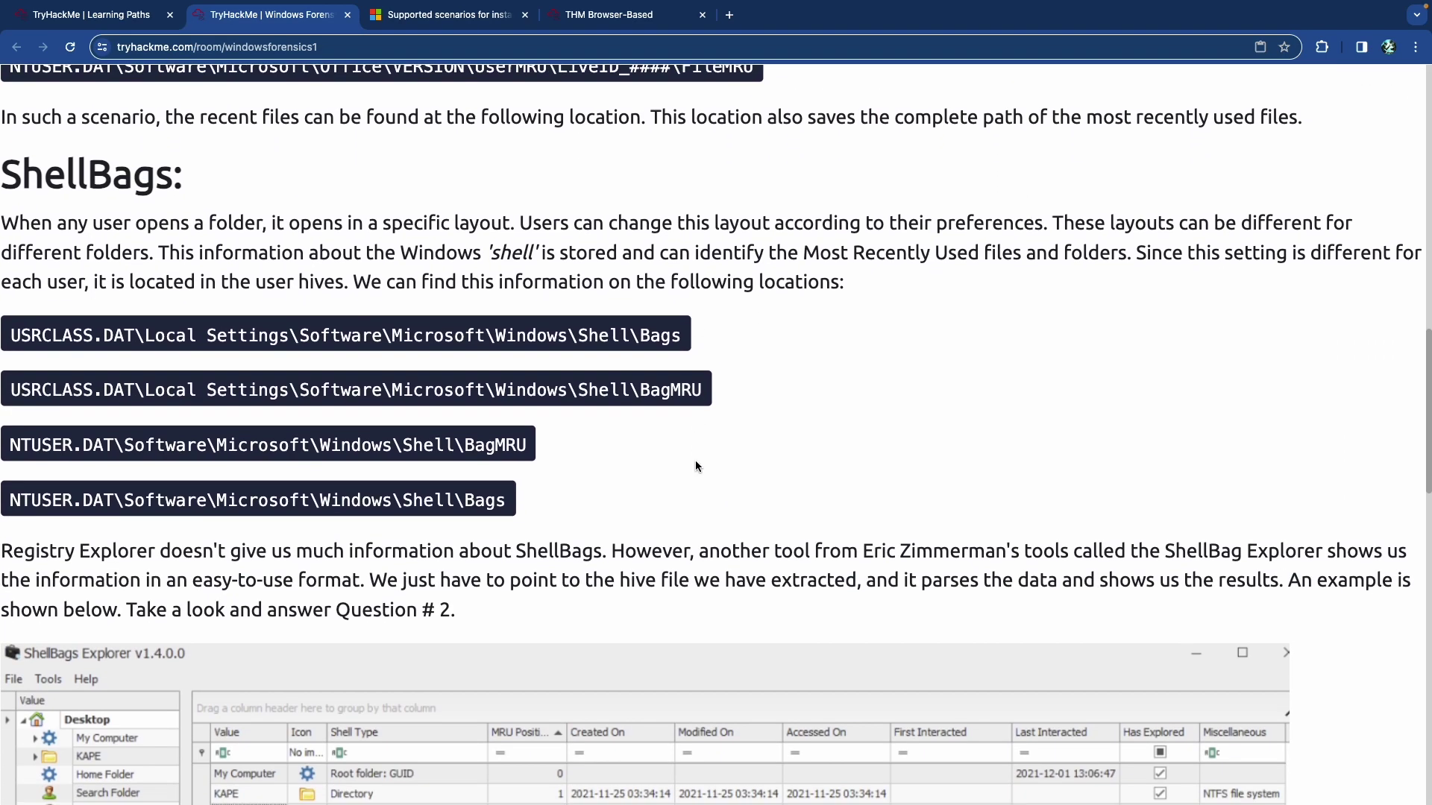
pyautogui.hscroll(-2, 696, 465)
pyautogui.scroll(-1, 694, 466)
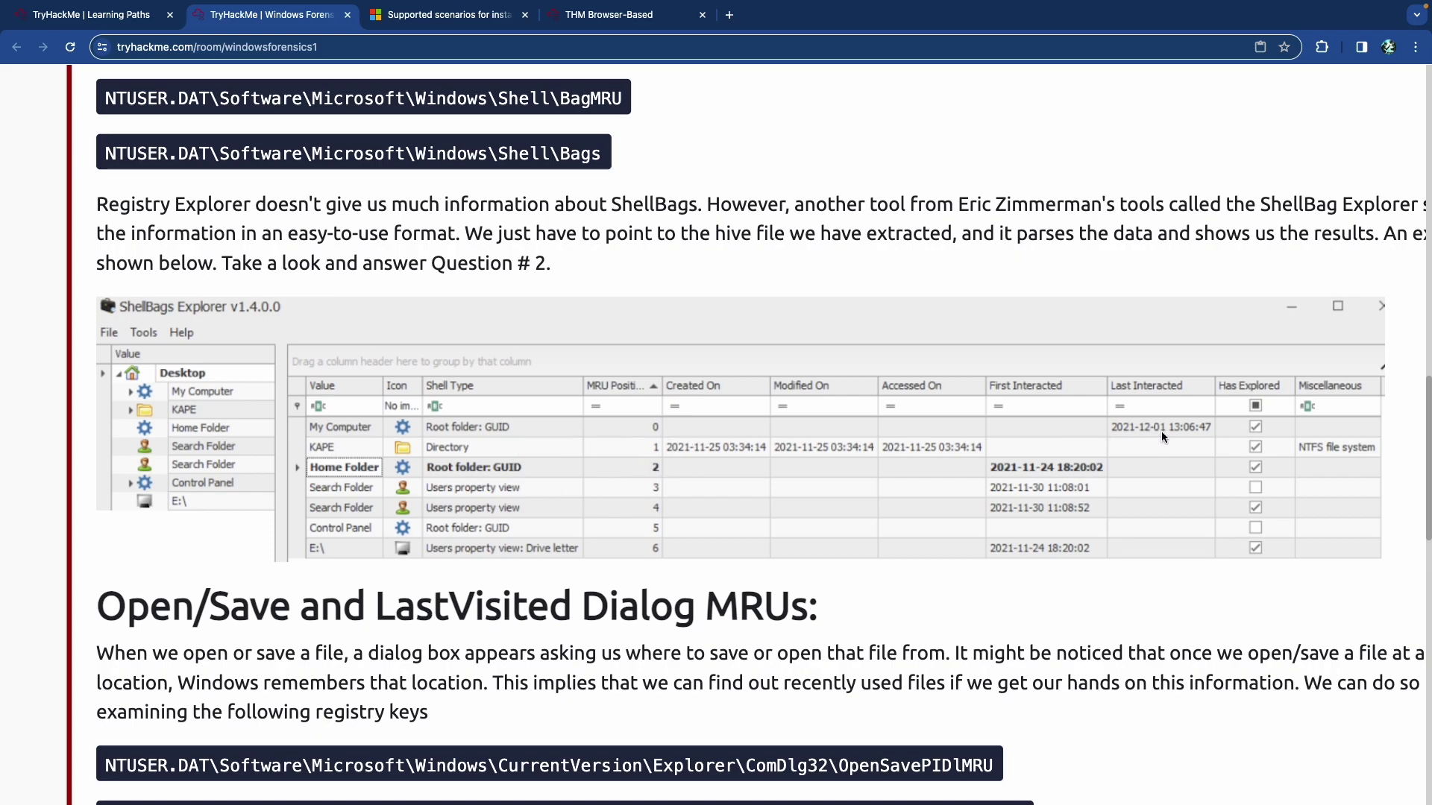
pyautogui.scroll(-20, 1026, 433)
pyautogui.scroll(7, 1026, 437)
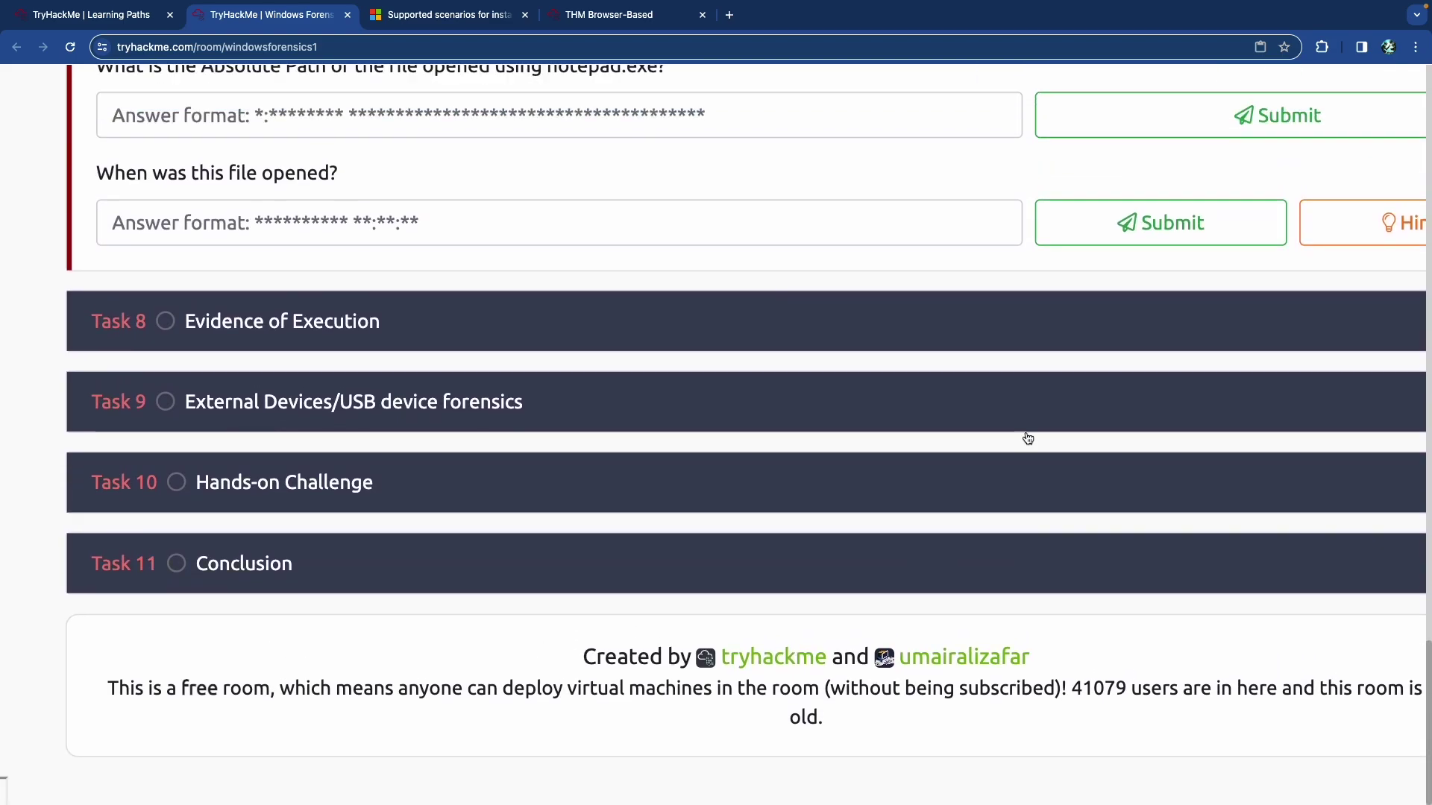
pyautogui.scroll(15, 772, 436)
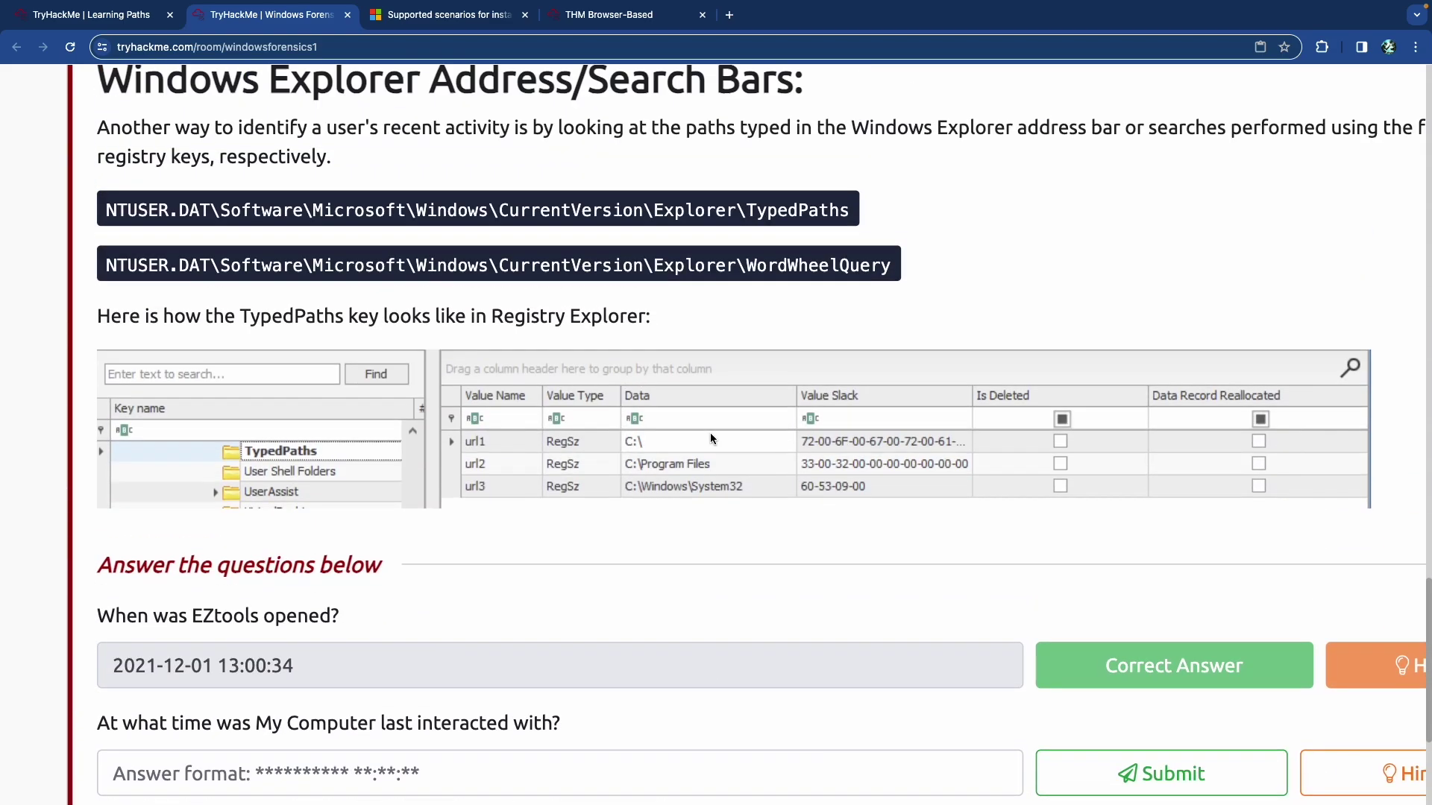
pyautogui.scroll(6, 779, 445)
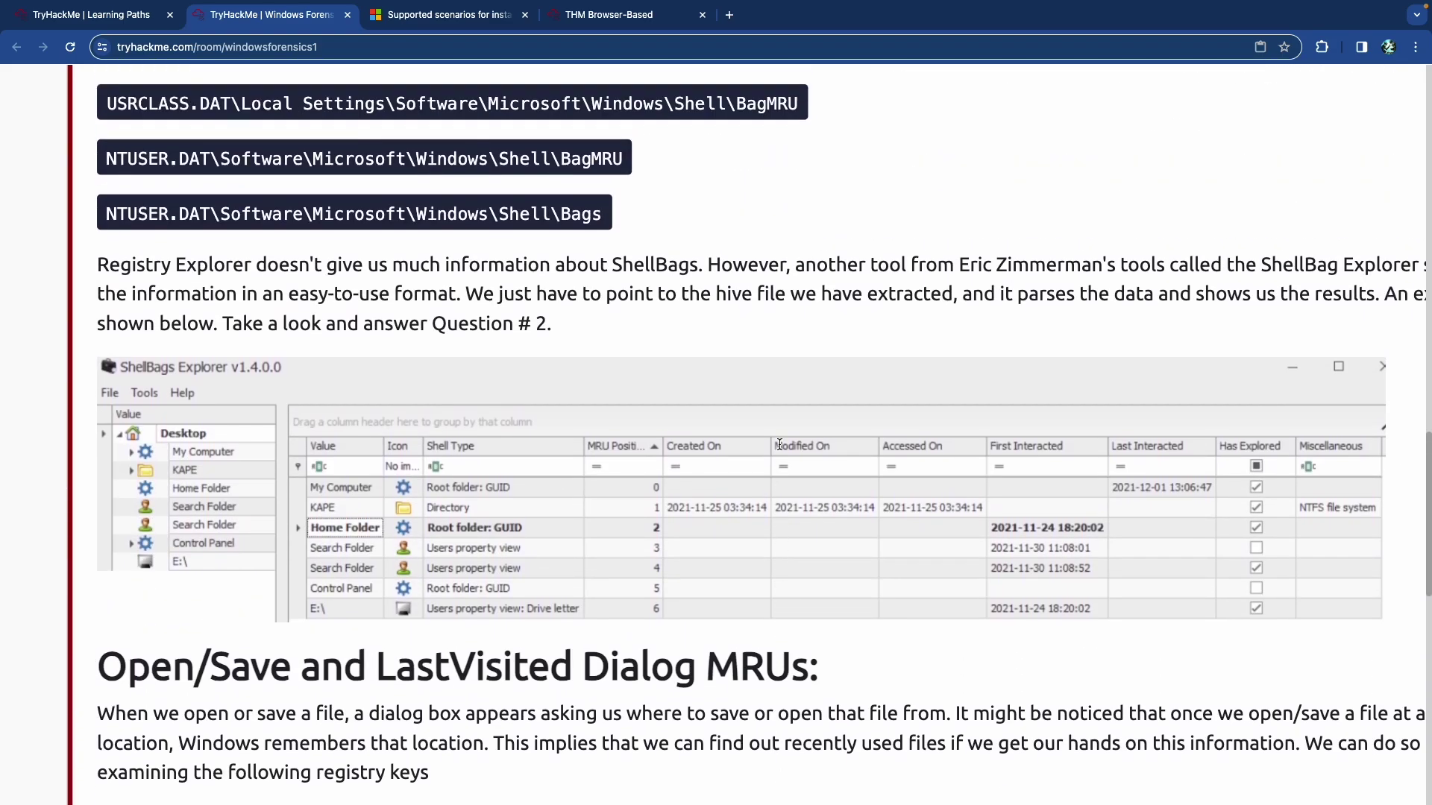
pyautogui.scroll(-1, 778, 445)
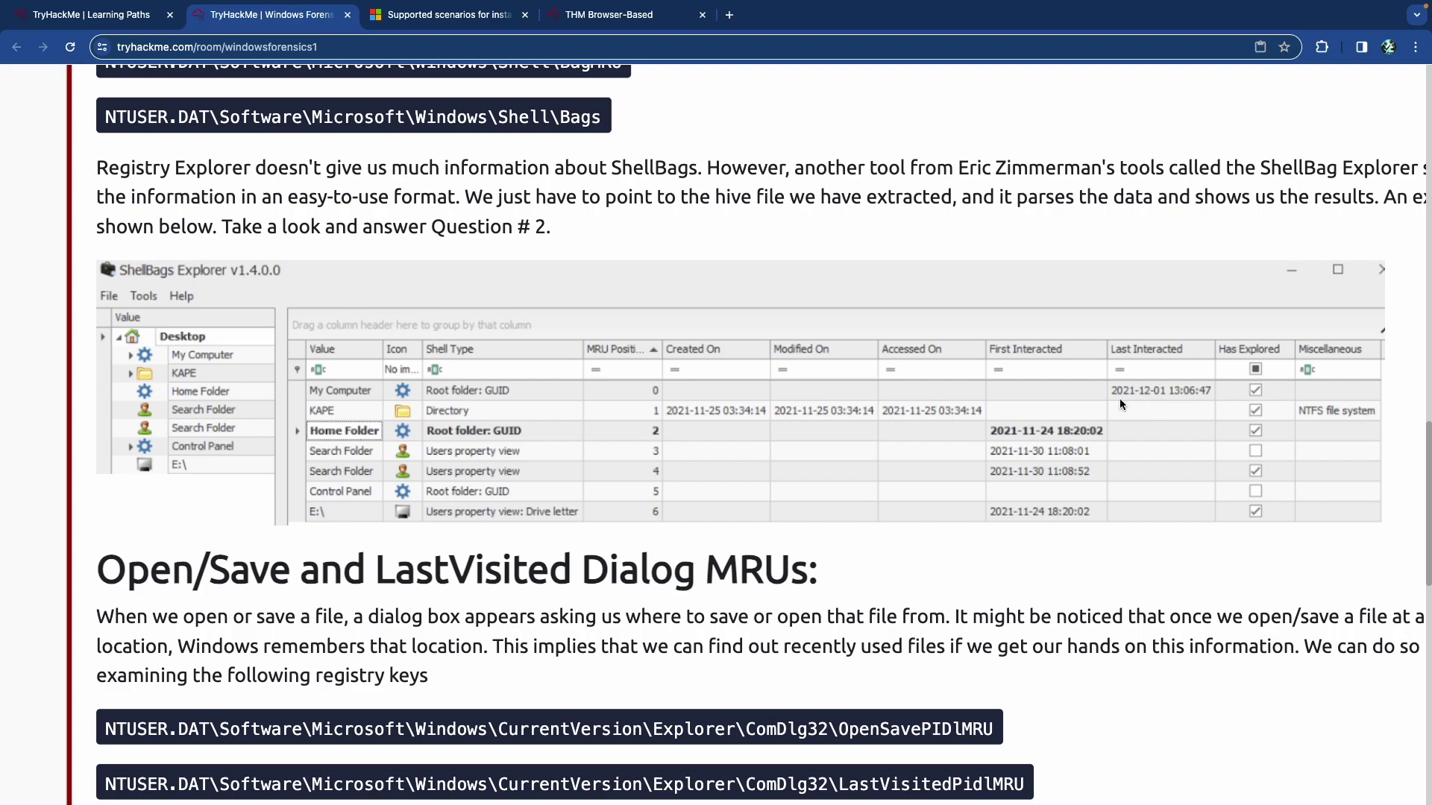
pyautogui.scroll(-15, 976, 395)
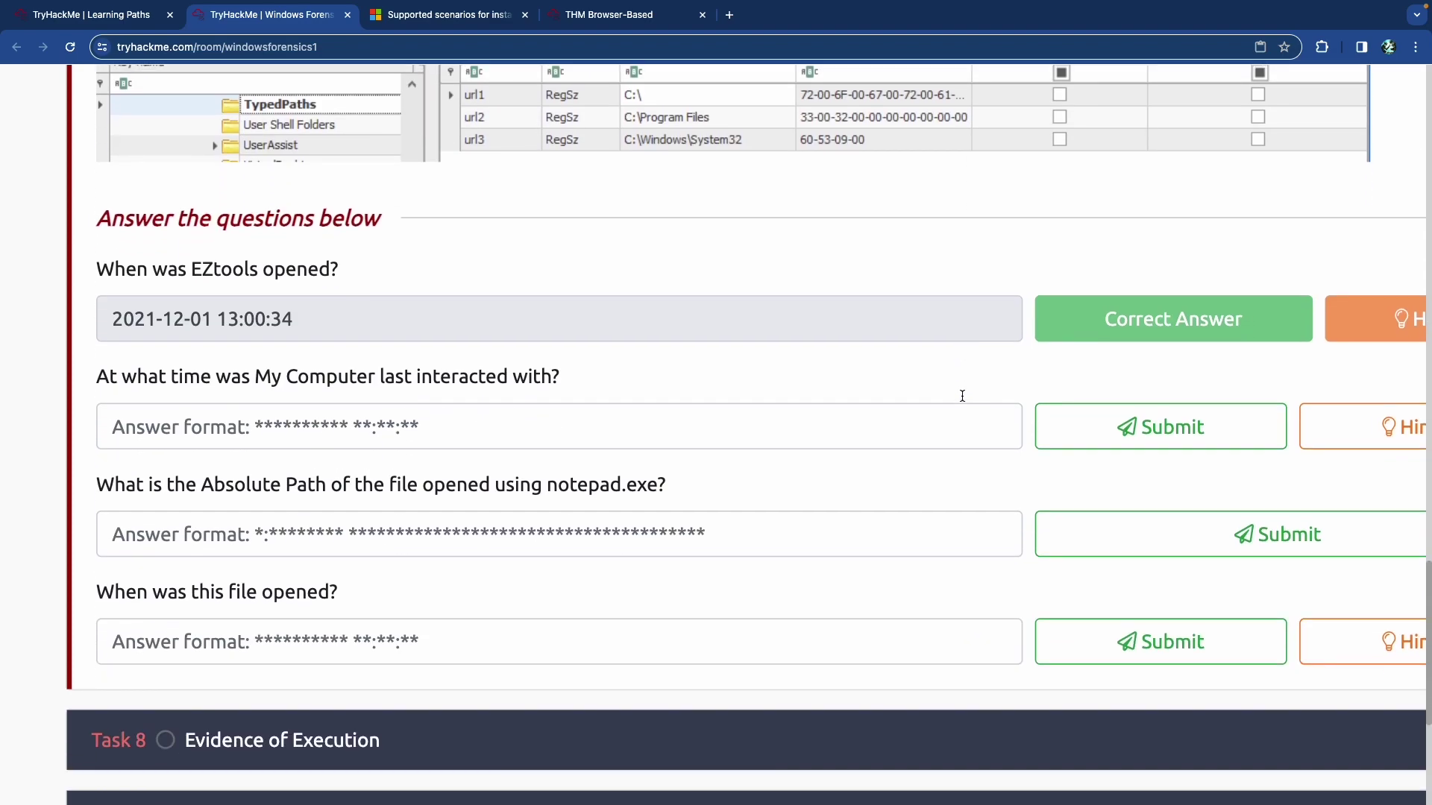
pyautogui.click(633, 416)
pyautogui.write('21')
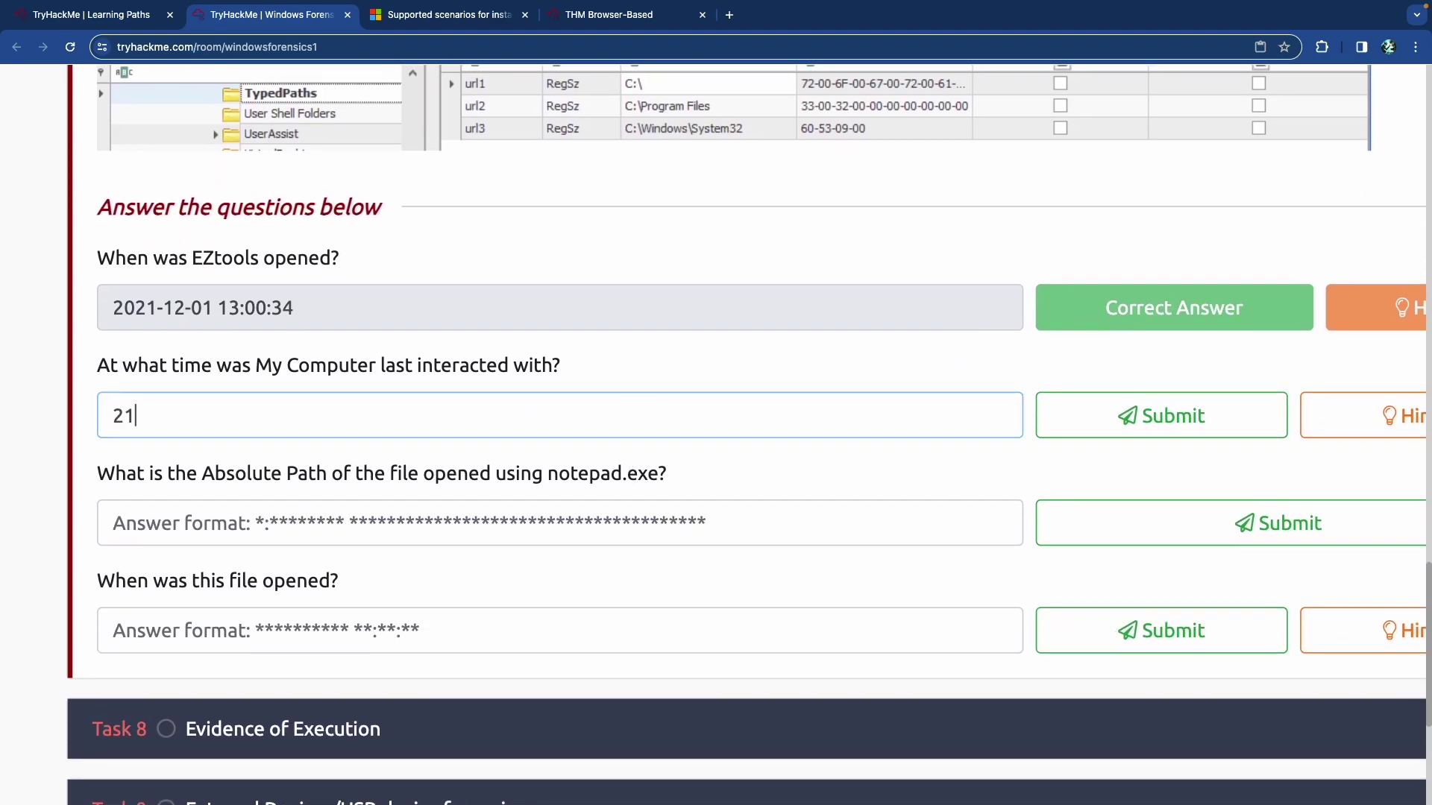
pyautogui.press('BackSpace')
pyautogui.write('021-12-.10')
pyautogui.press('Home')
pyautogui.write('1')
pyautogui.press('BackSpace')
pyautogui.press('End')
pyautogui.write('1 13:06:447')
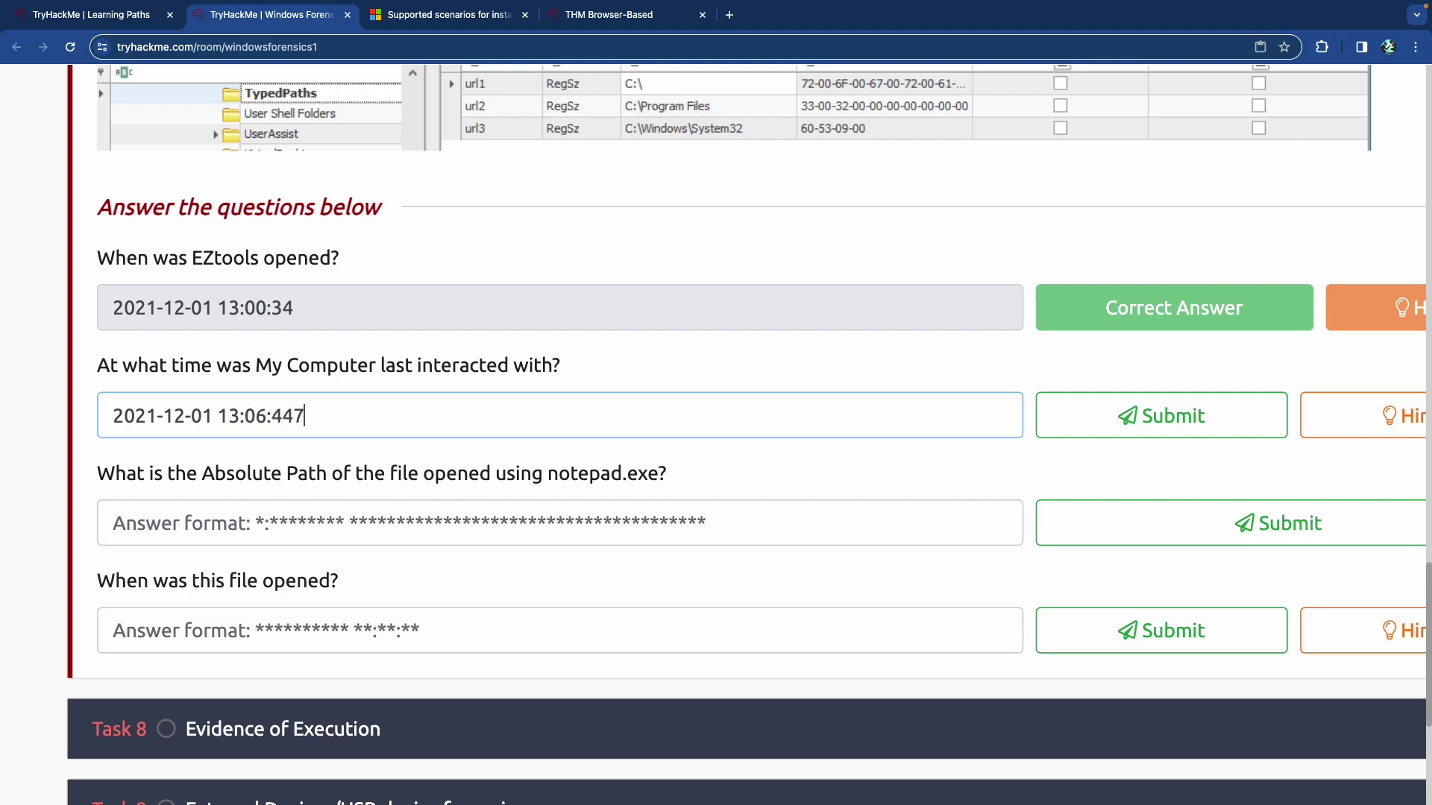
pyautogui.press('BackSpace')
pyautogui.press('BackSpace')
pyautogui.write('7')
pyautogui.press('Return')
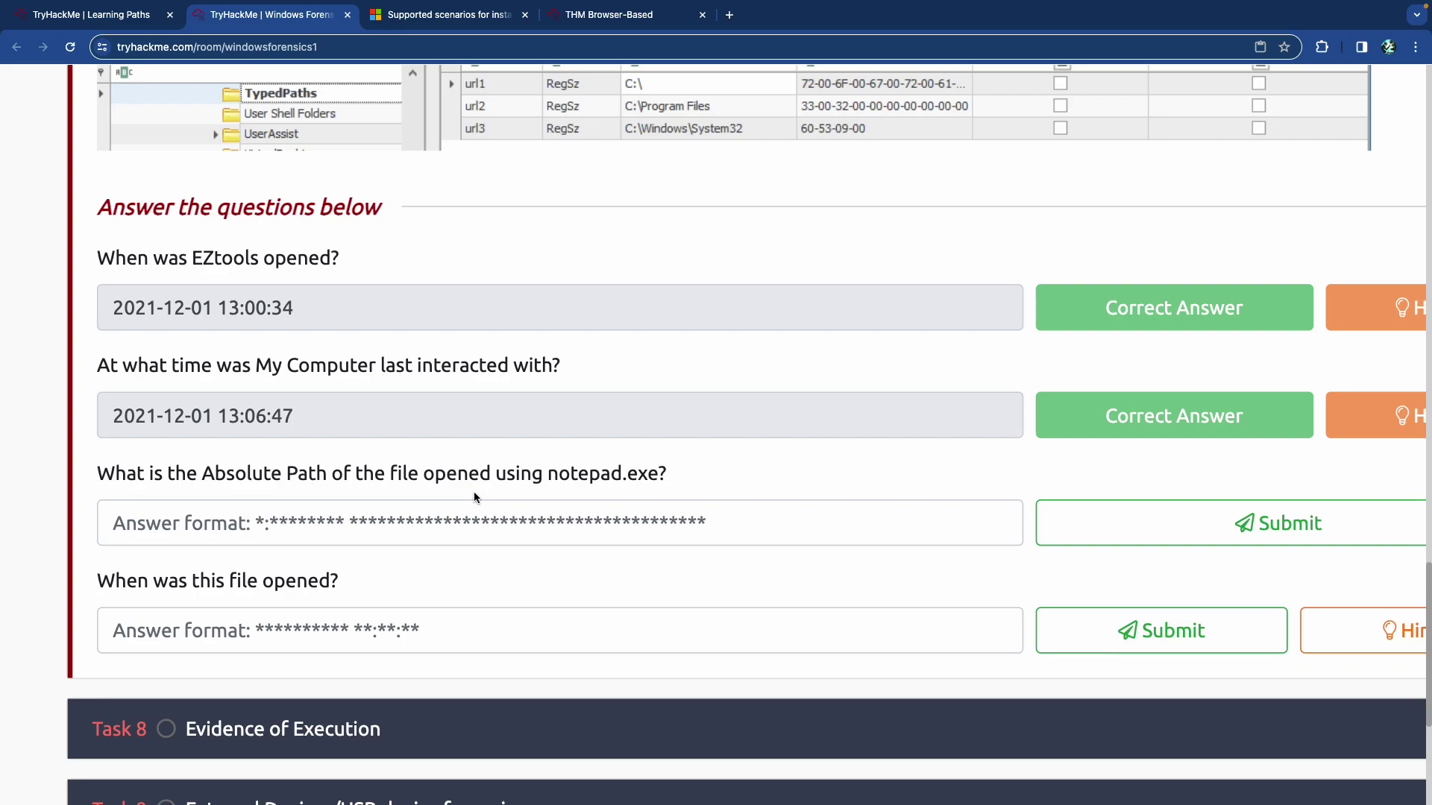
# Check the LastVisitedPidlMRU screenshot and submit C:\program Files\Amazon\3c2ConfigService\Settings as the absolute path of the file opened with notepad.exe.
pyautogui.scroll(1, 485, 490)
pyautogui.scroll(4, 540, 510)
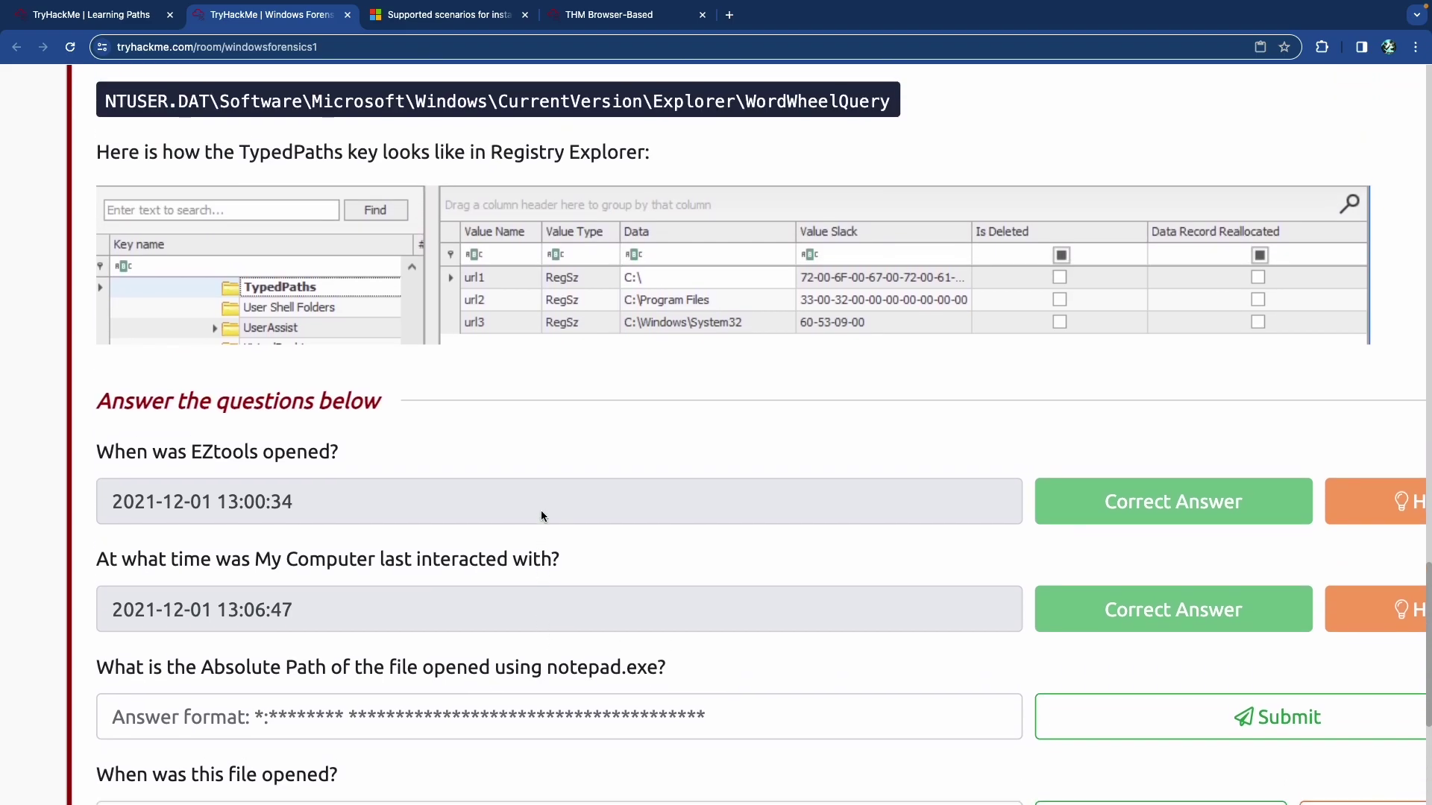
pyautogui.scroll(8, 535, 512)
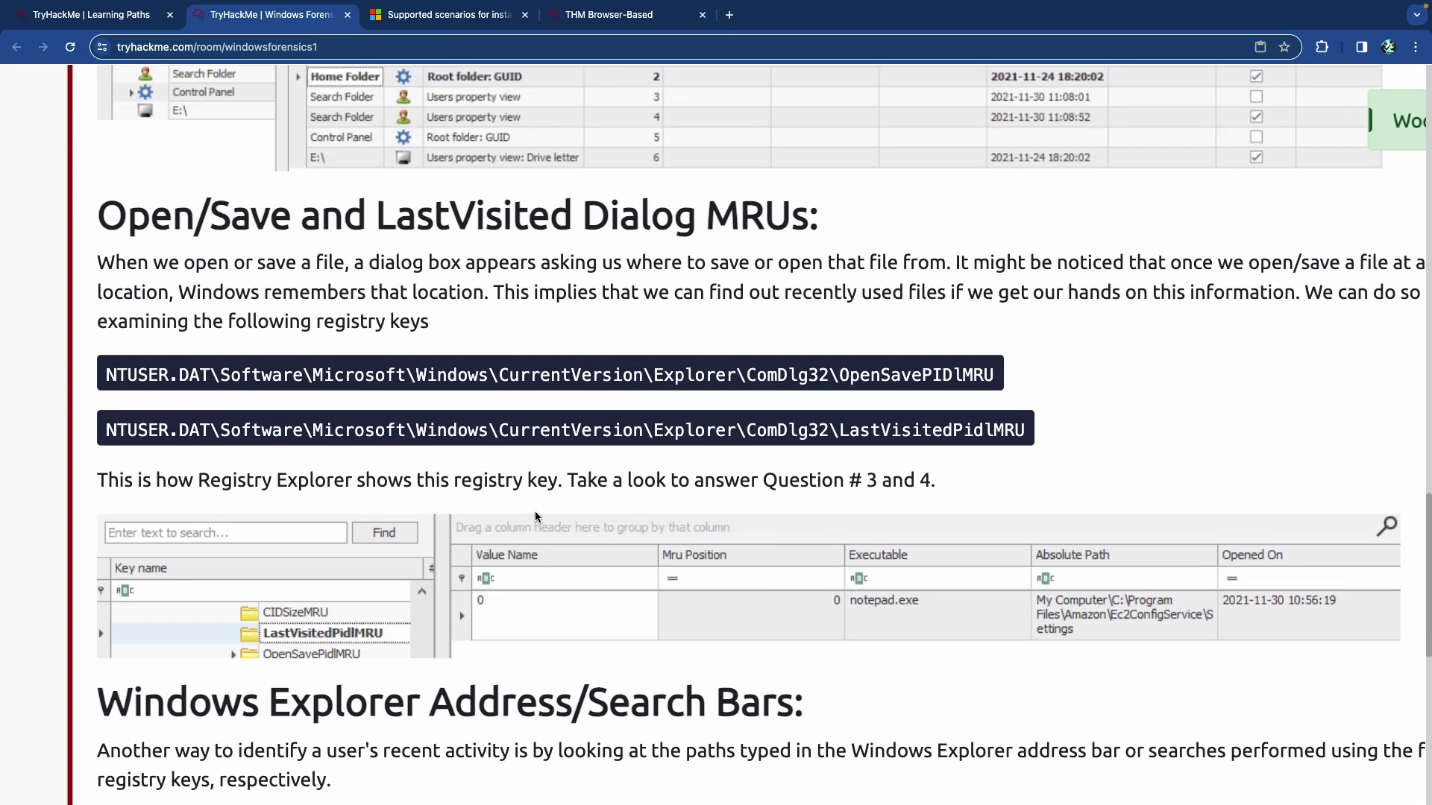
pyautogui.scroll(-2, 535, 514)
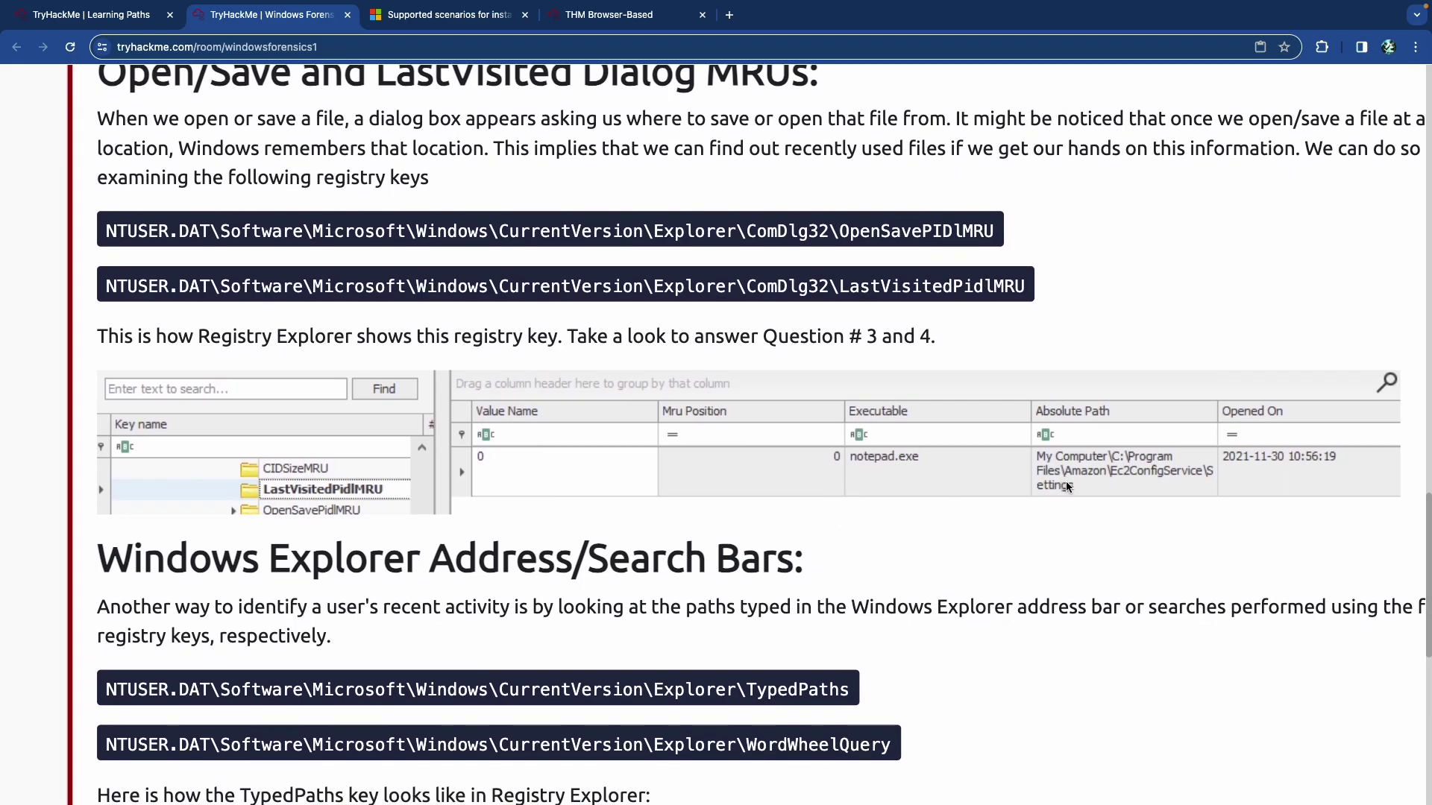
pyautogui.scroll(-3, 1066, 485)
pyautogui.scroll(-5, 1005, 468)
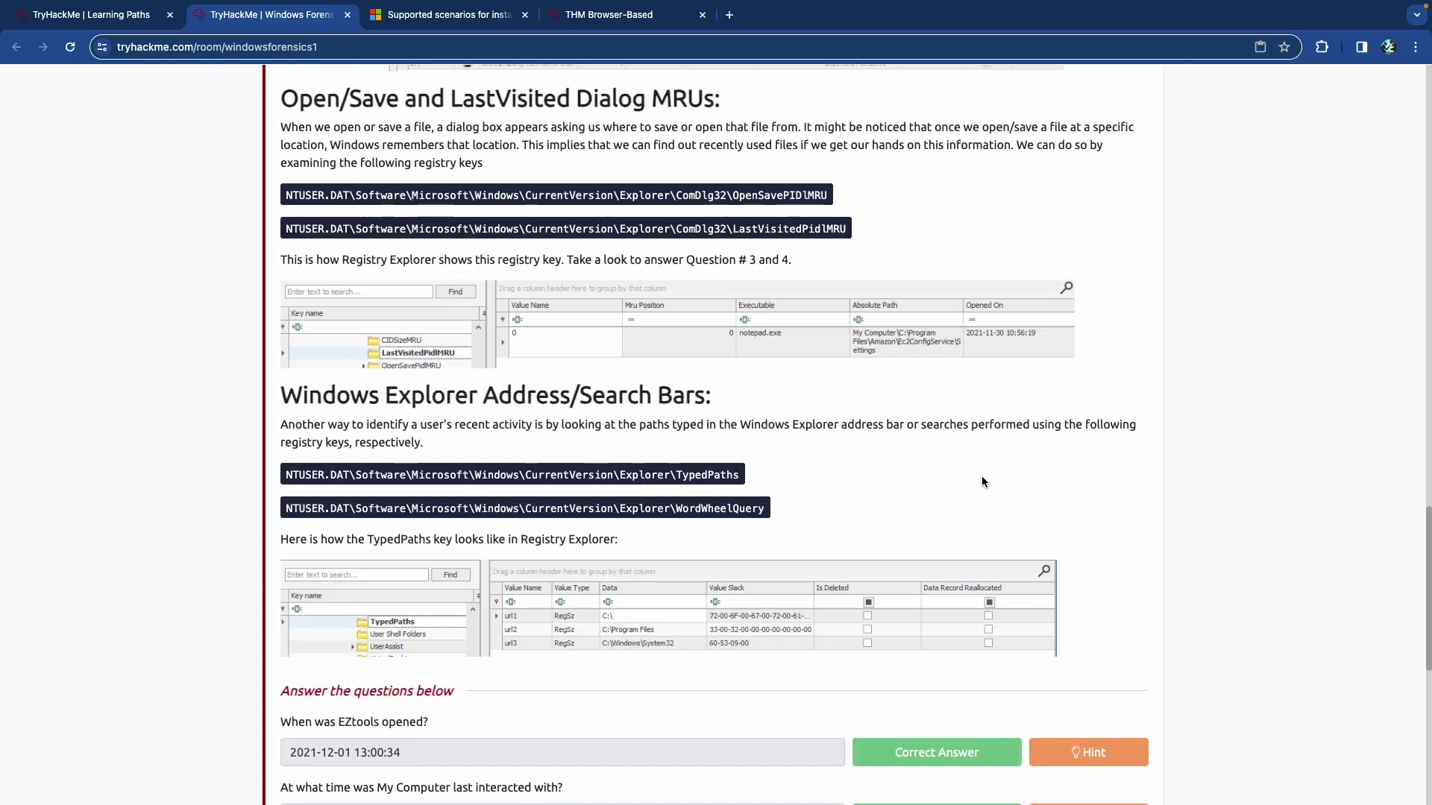
pyautogui.scroll(-2, 862, 519)
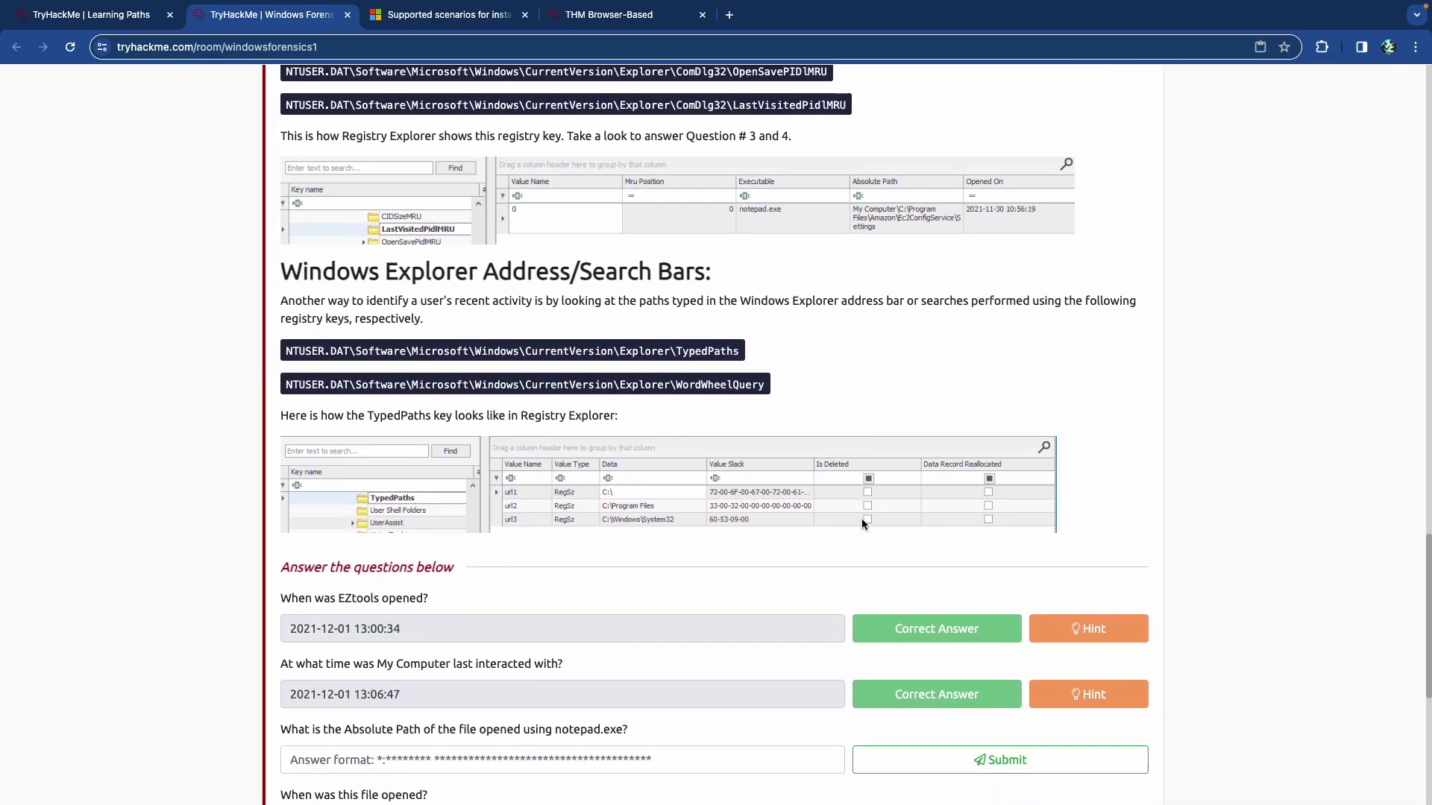
pyautogui.click(692, 761)
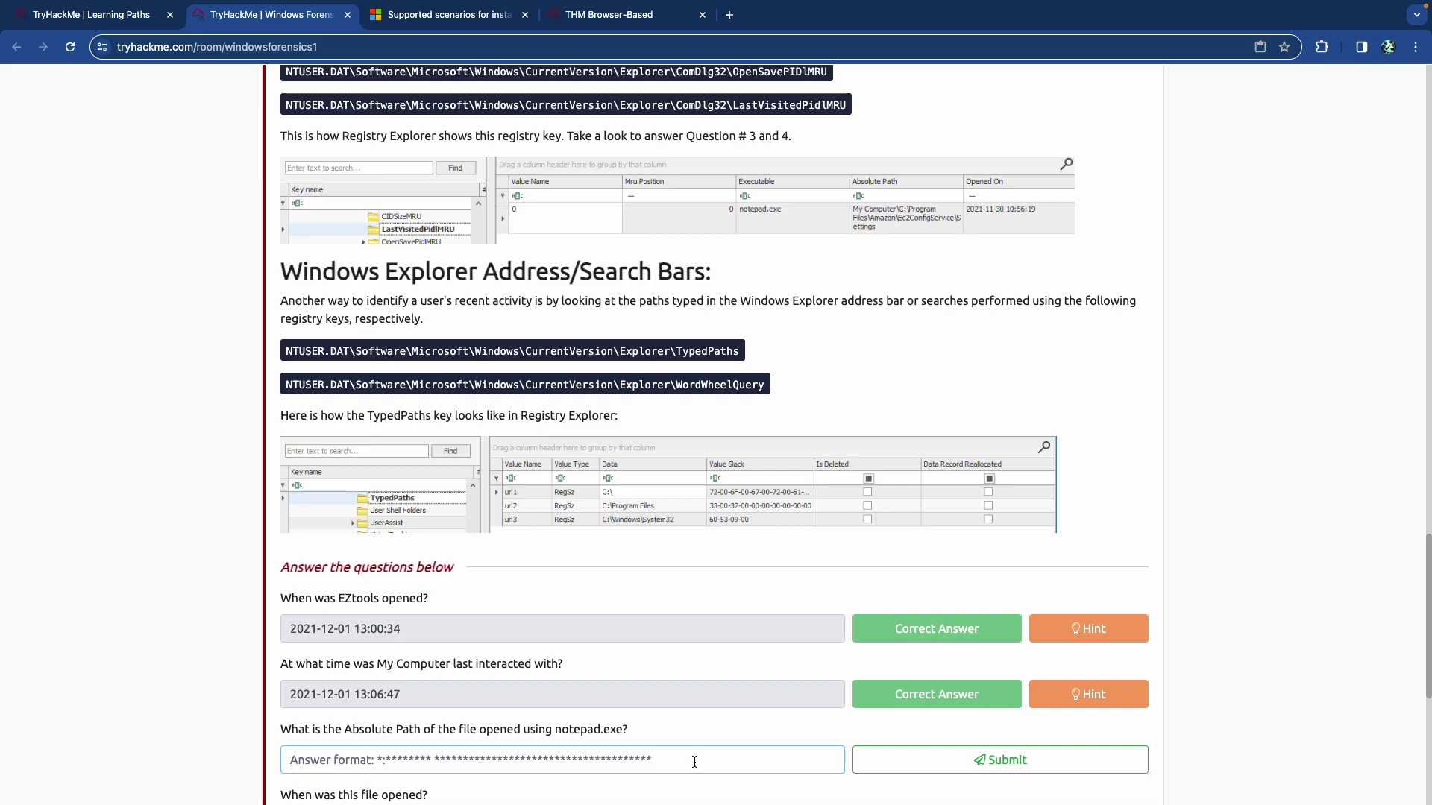
pyautogui.write('C:\\')
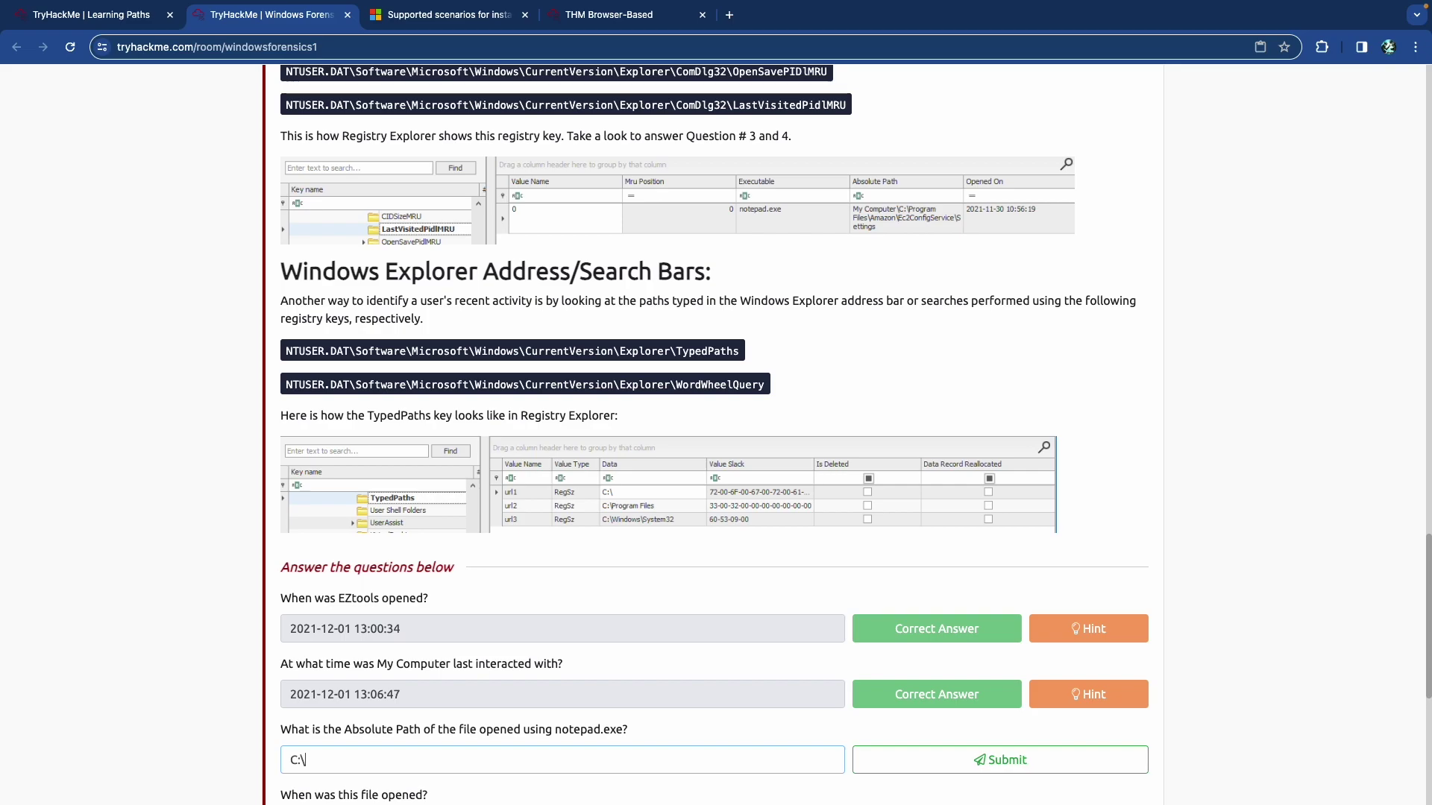
pyautogui.write('program Files\\Amazon\\3c2')
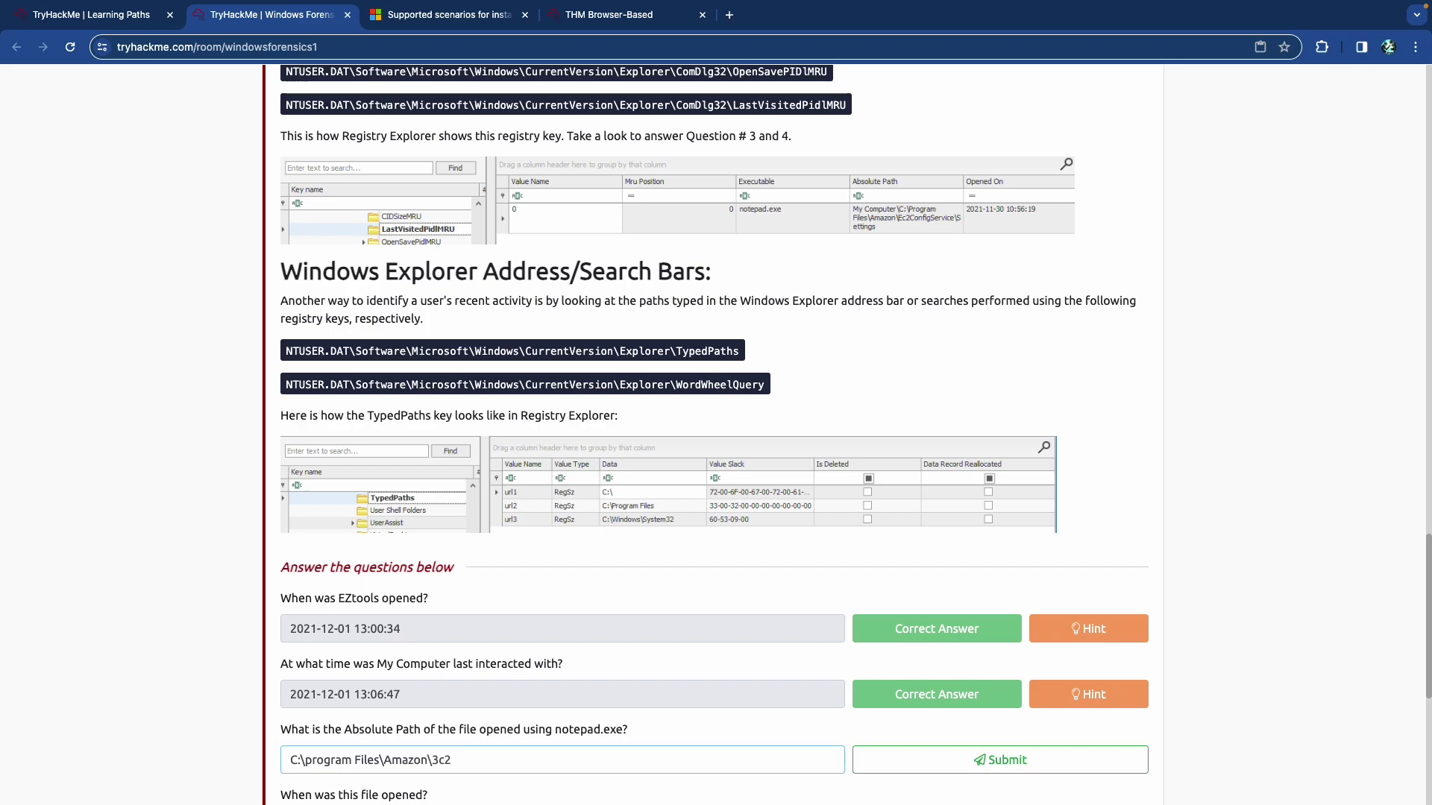
pyautogui.write('ConfigService\\Settings')
pyautogui.press('Return')
pyautogui.scroll(-2, 638, 772)
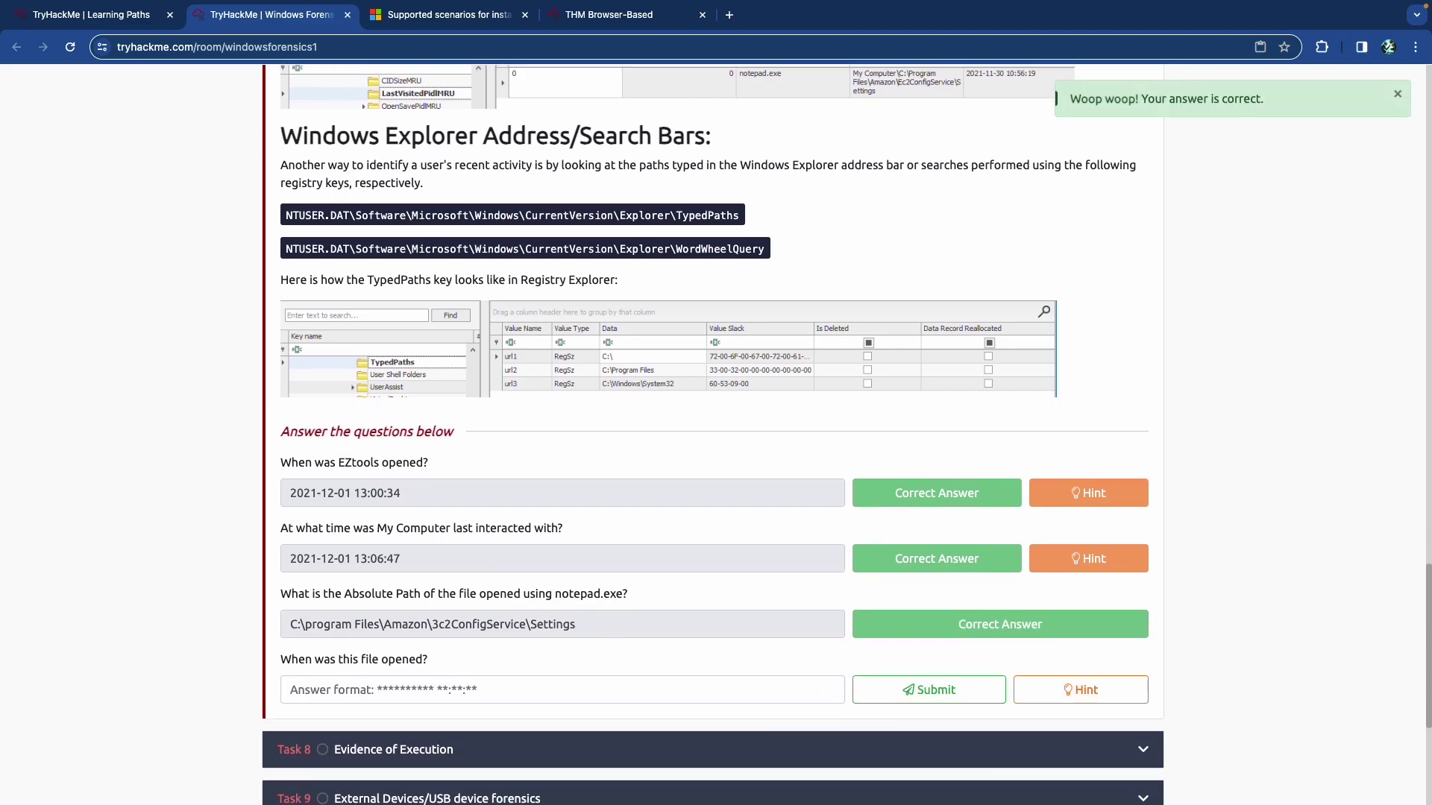
pyautogui.scroll(1, 506, 684)
pyautogui.scroll(1, 506, 682)
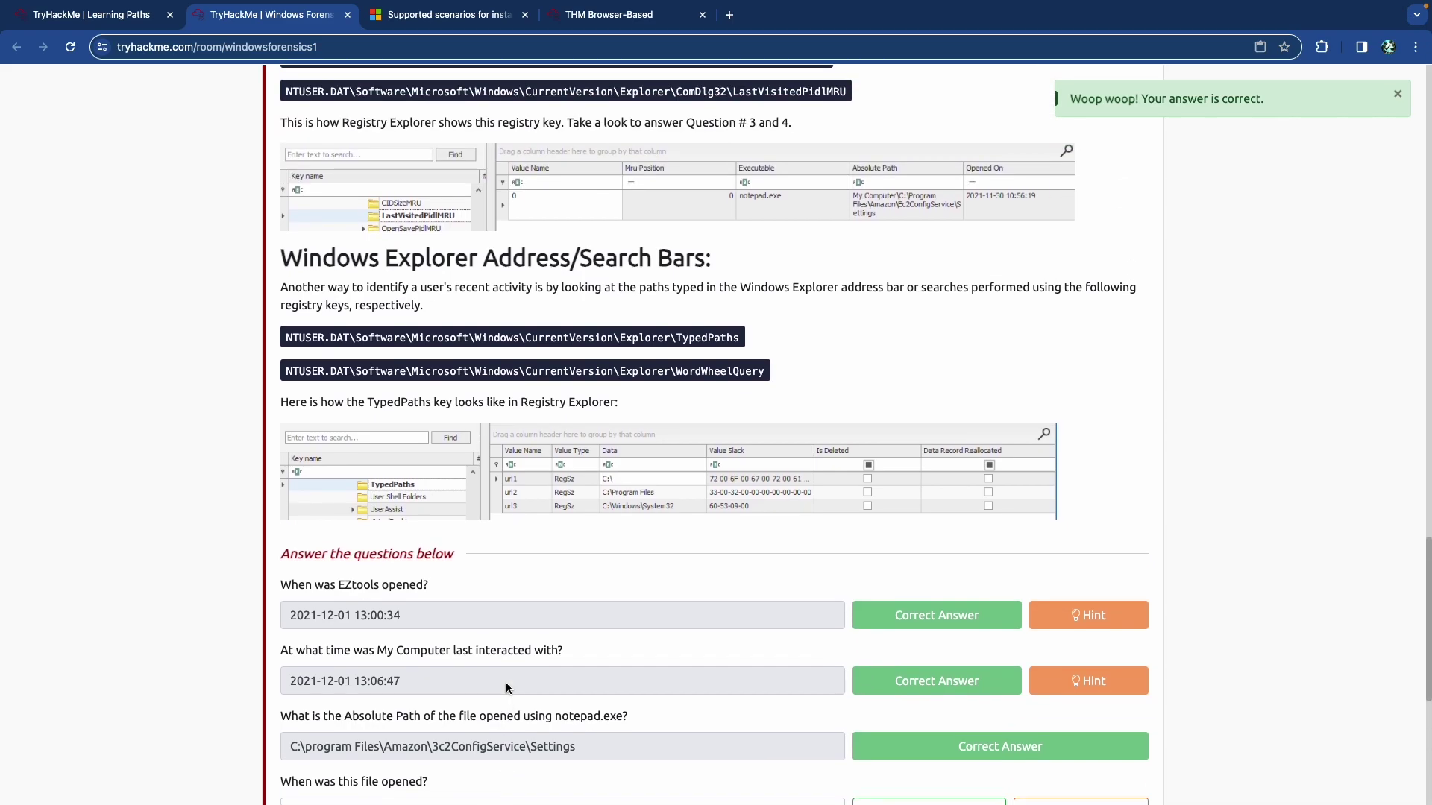
pyautogui.scroll(-2, 522, 716)
pyautogui.click(544, 742)
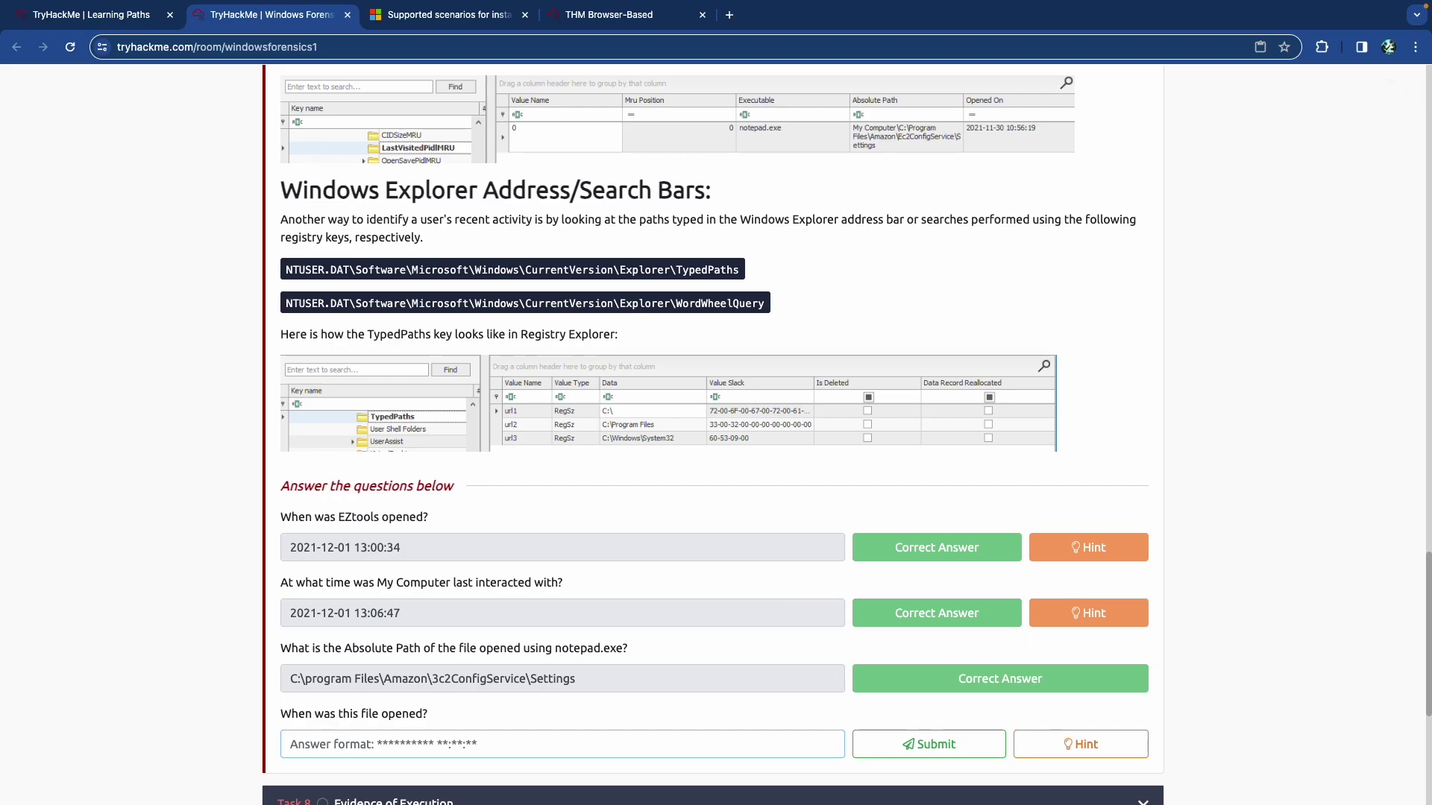
pyautogui.write('2021-11-30')
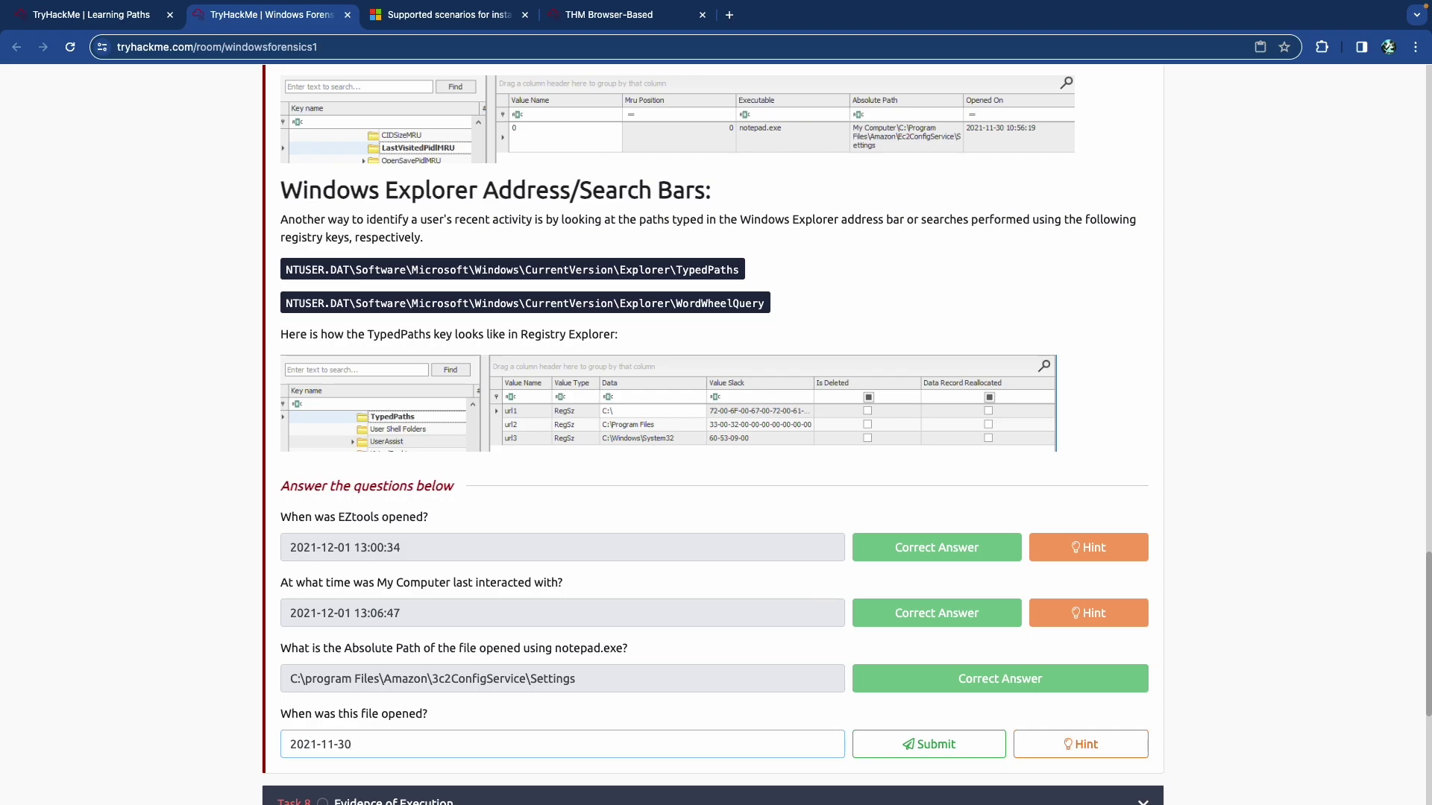
pyautogui.write(' 10:56:19')
pyautogui.press('Return')
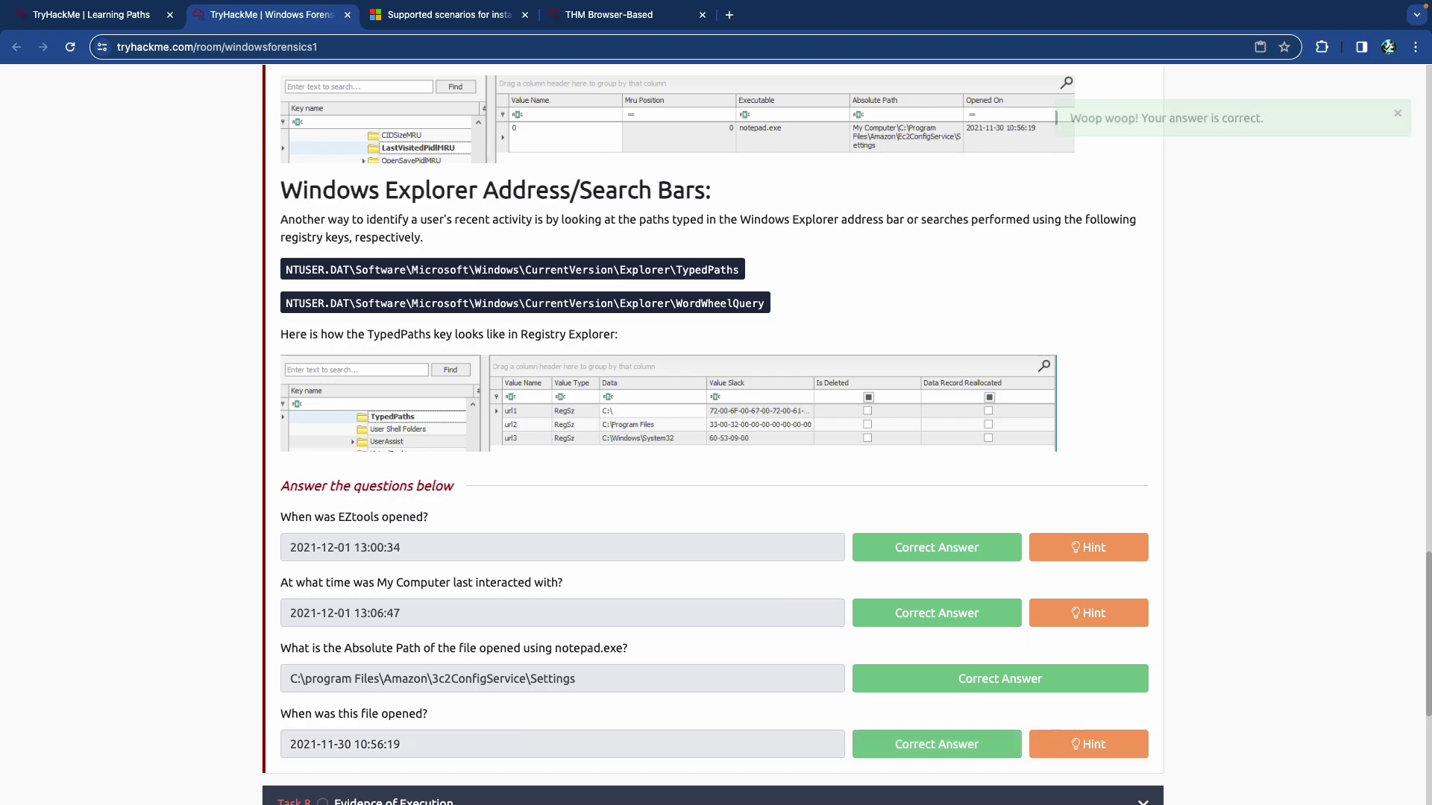
# Collapse the completed Task 7 and expand Task 8, Evidence of Execution.
pyautogui.scroll(5, 545, 731)
pyautogui.scroll(15, 545, 730)
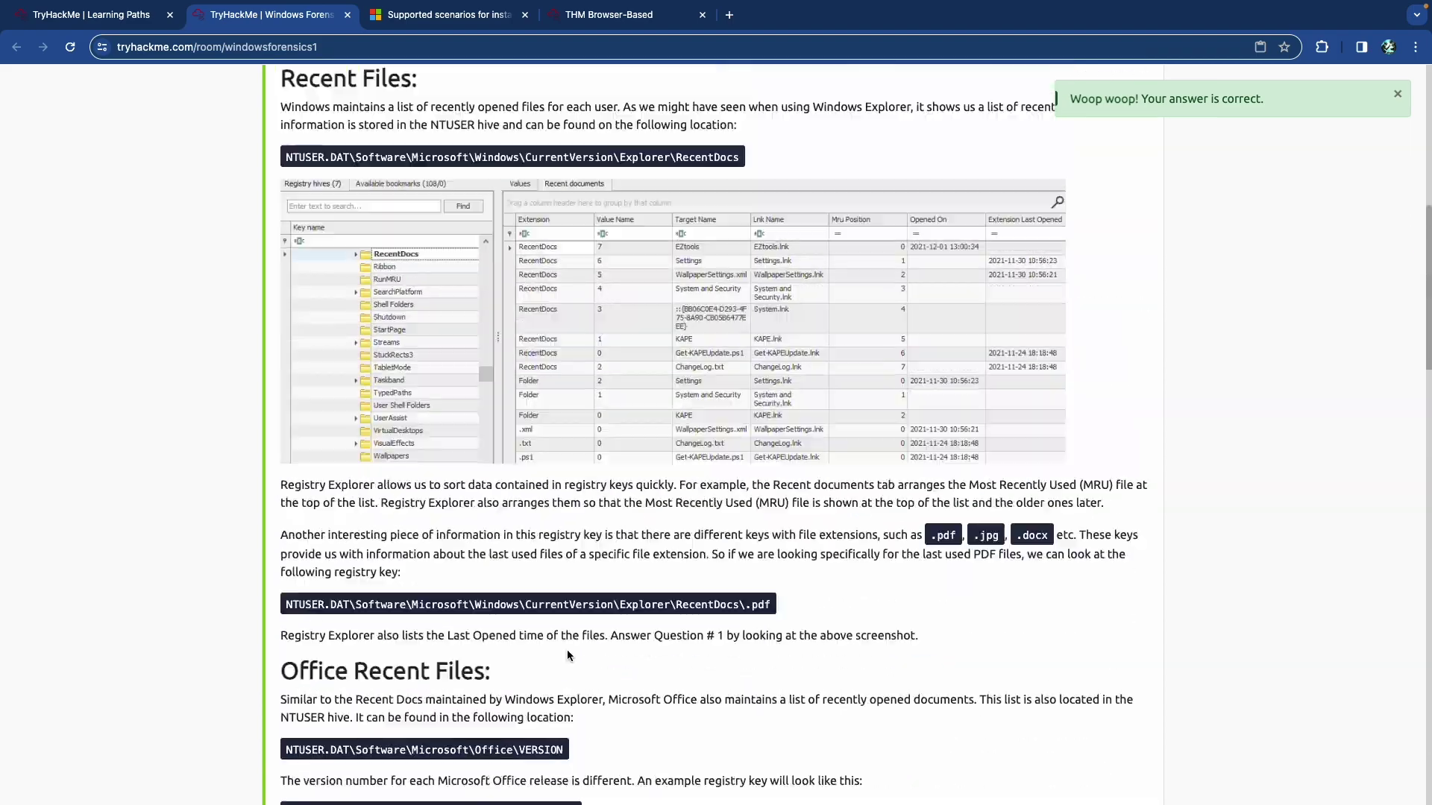
pyautogui.click(506, 217)
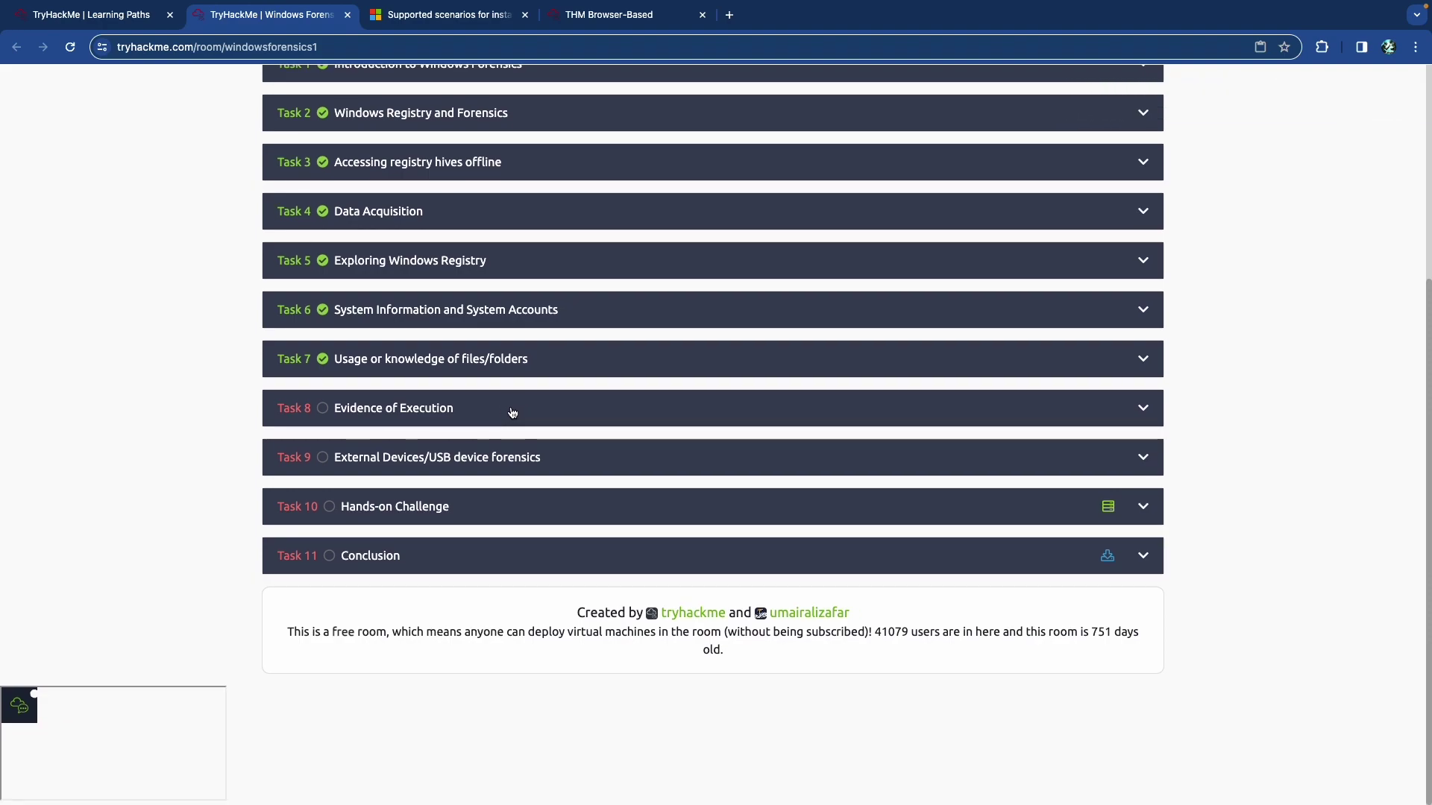
pyautogui.click(507, 409)
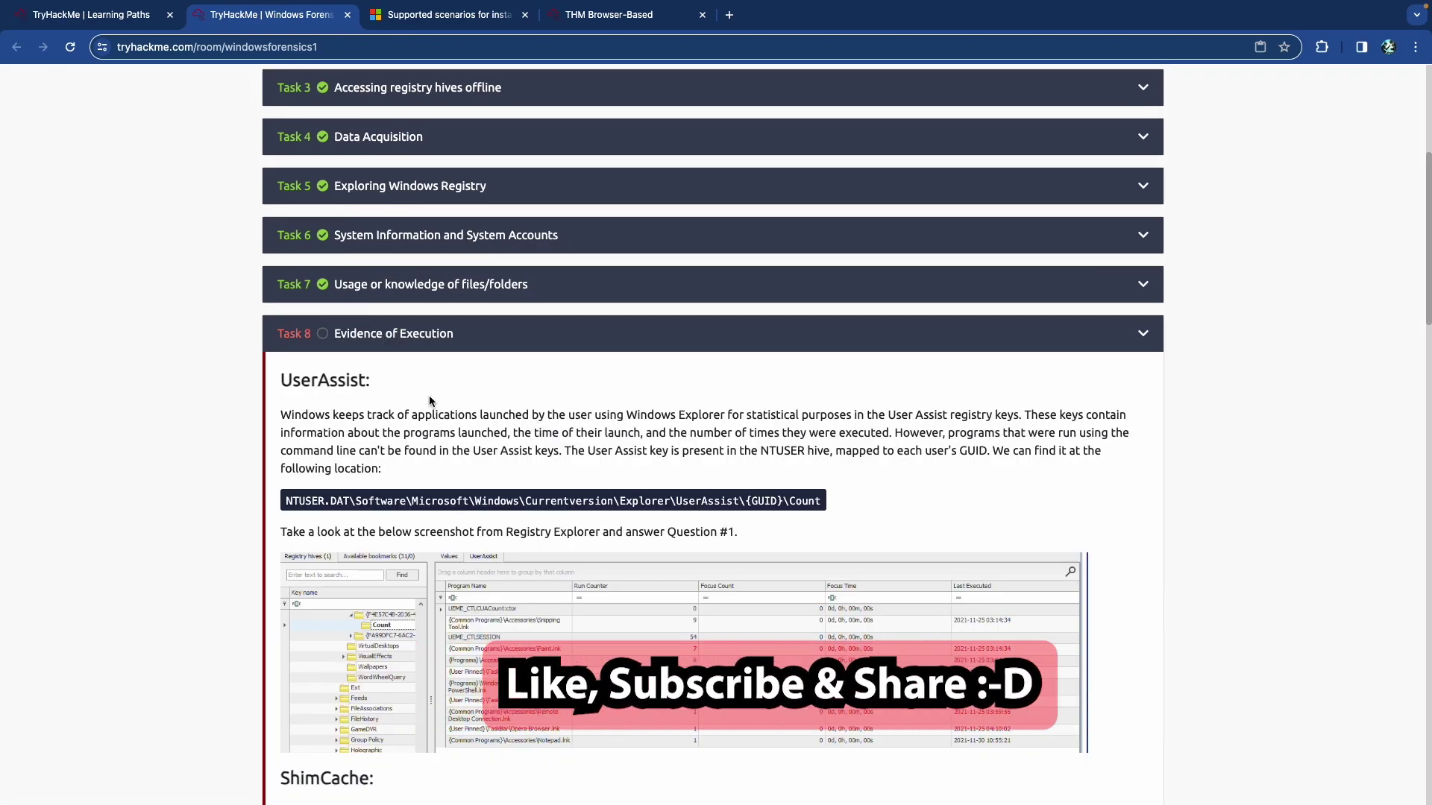
# Read the UserAssist section's explanation of which launched applications the User Assist registry keys track.
pyautogui.scroll(-1, 432, 399)
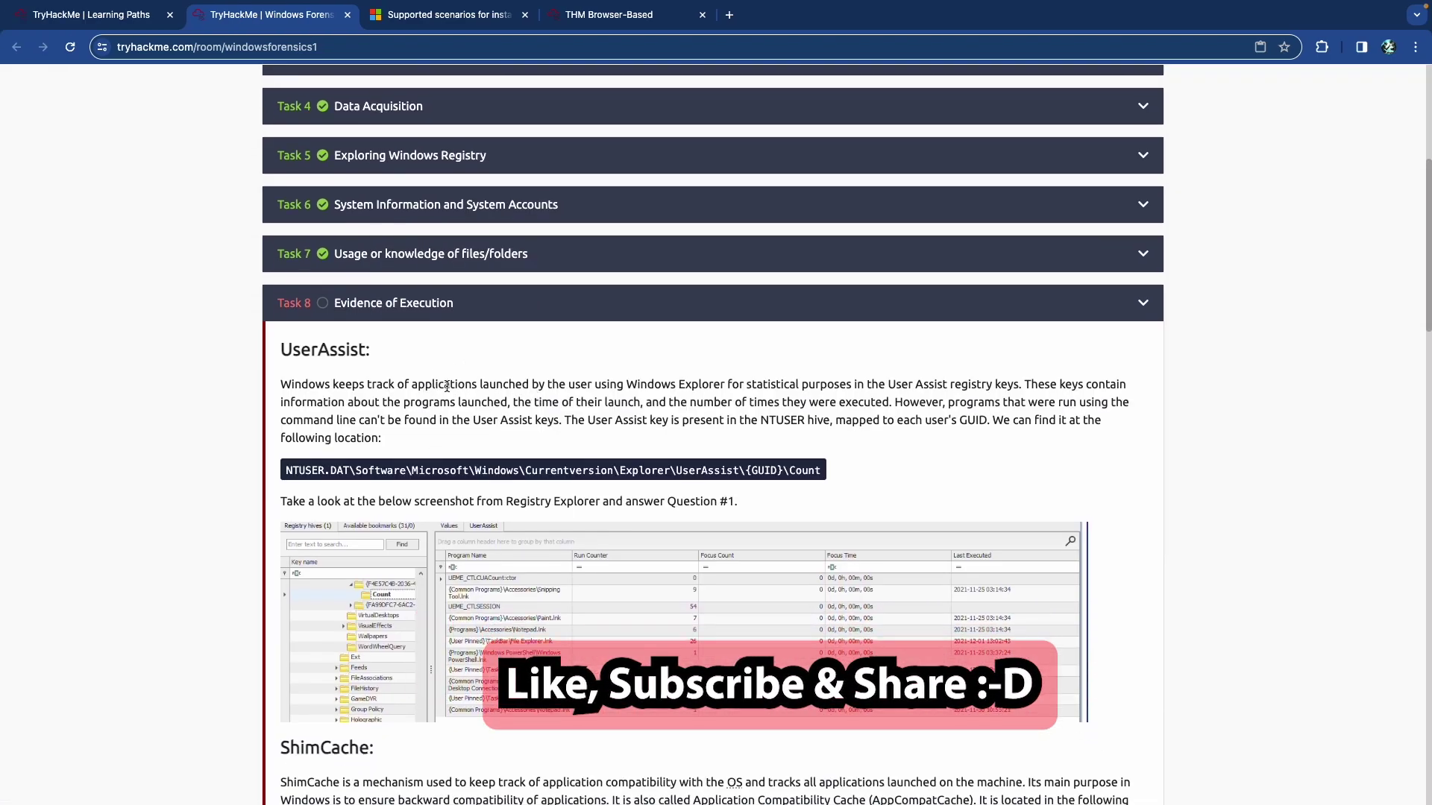
pyautogui.scroll(5, 458, 384)
pyautogui.hscroll(-1, 459, 384)
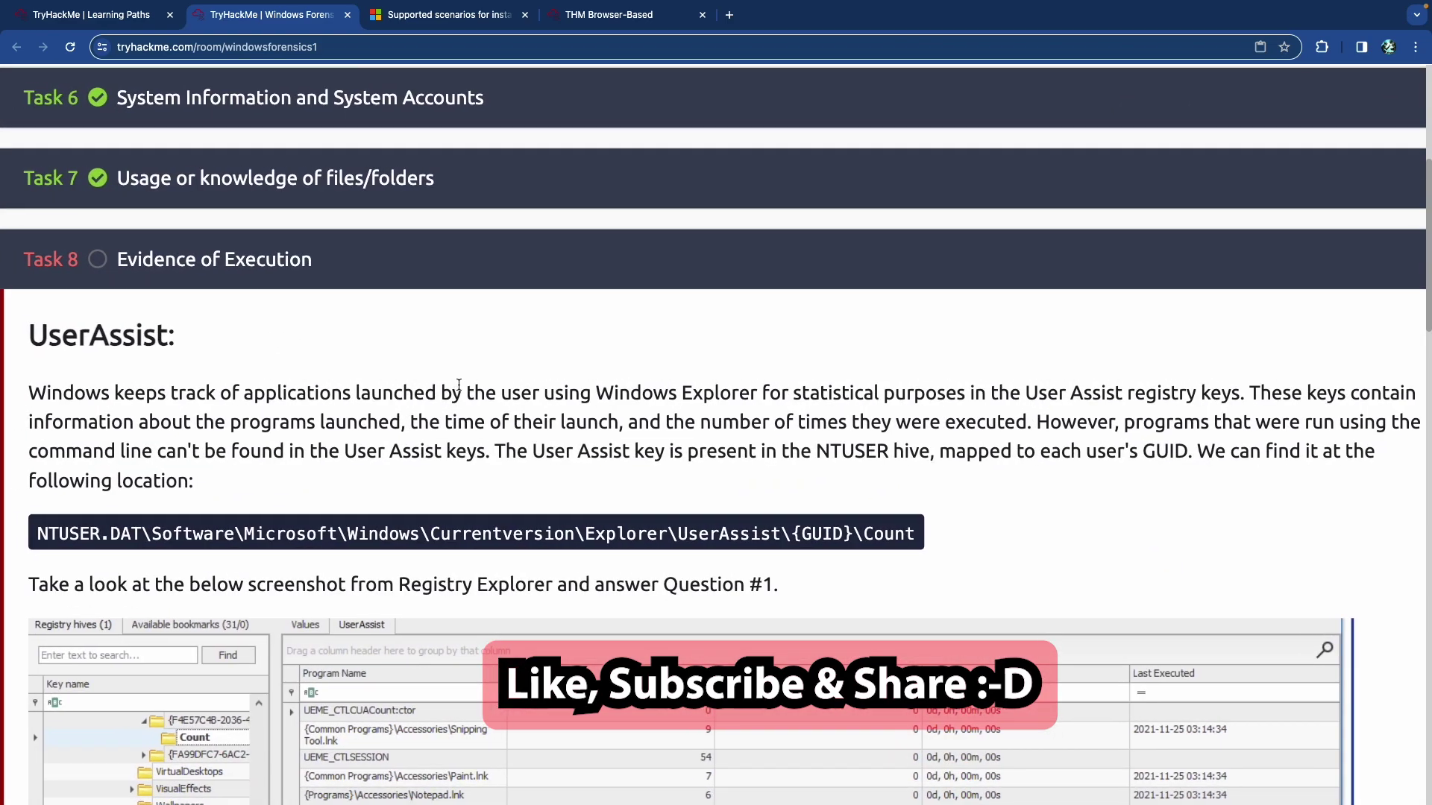
pyautogui.scroll(-1, 459, 385)
pyautogui.scroll(-1, 458, 383)
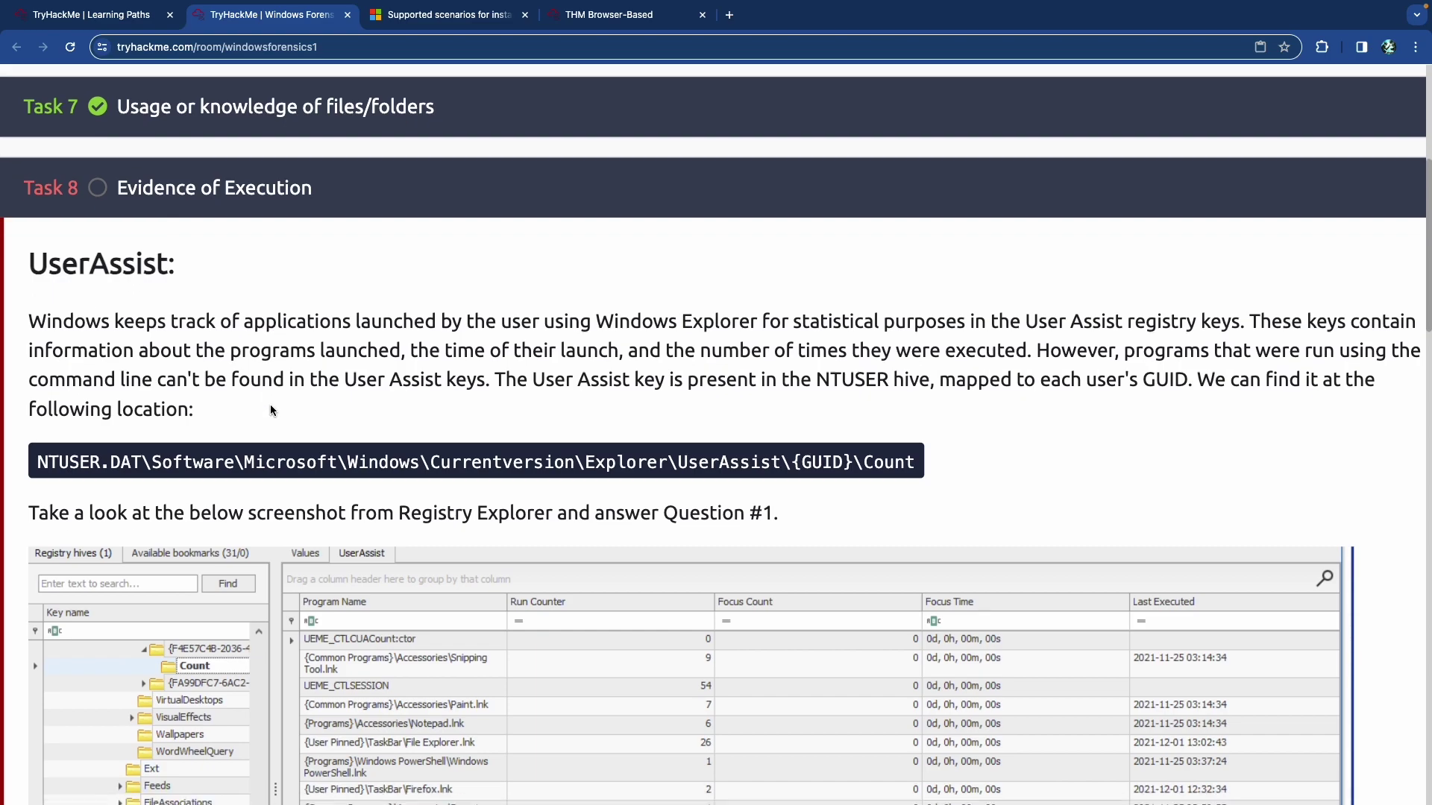
pyautogui.scroll(-1, 270, 405)
pyautogui.moveTo(559, 292); pyautogui.dragTo(932, 288)
pyautogui.click(804, 287)
pyautogui.click(933, 288)
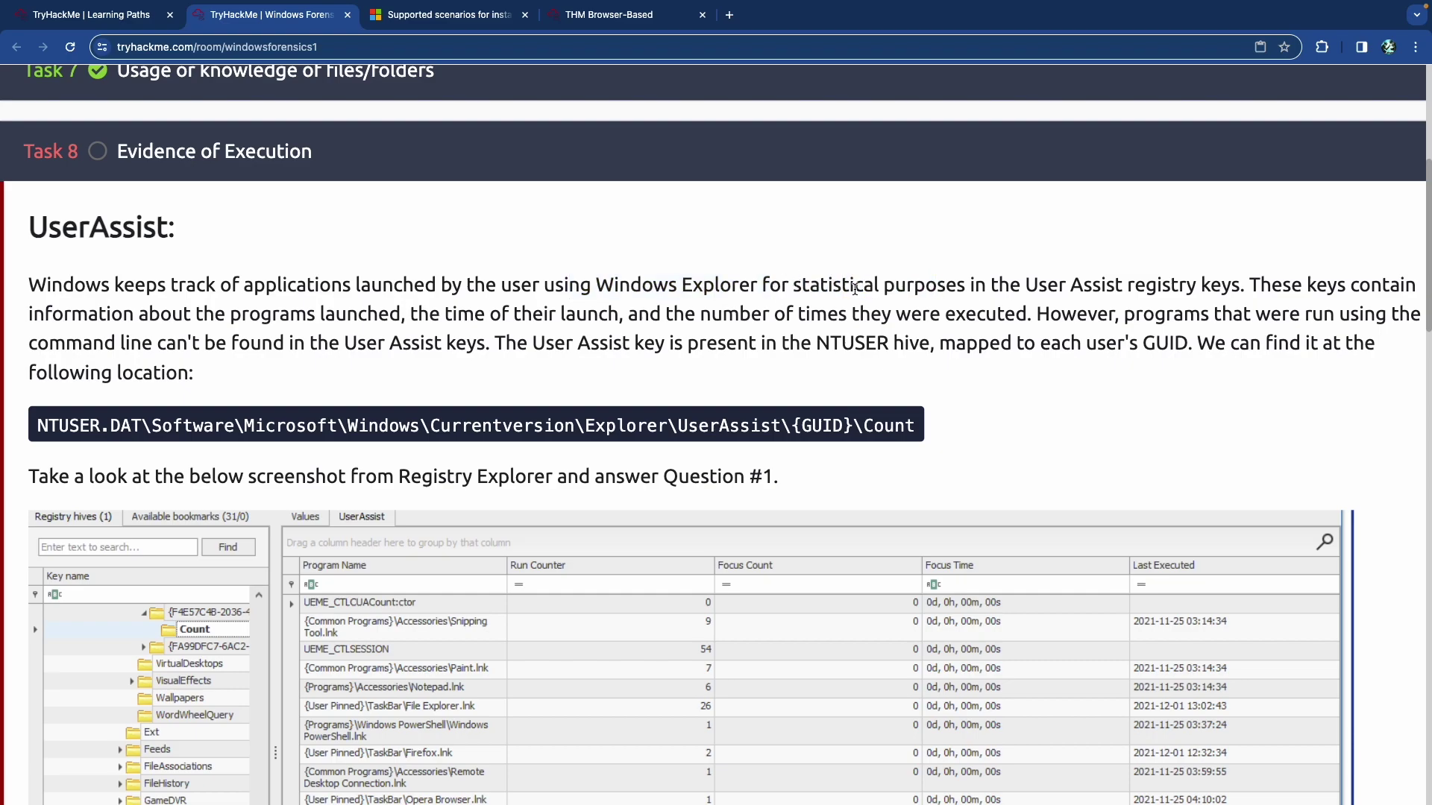
pyautogui.scroll(-2, 859, 288)
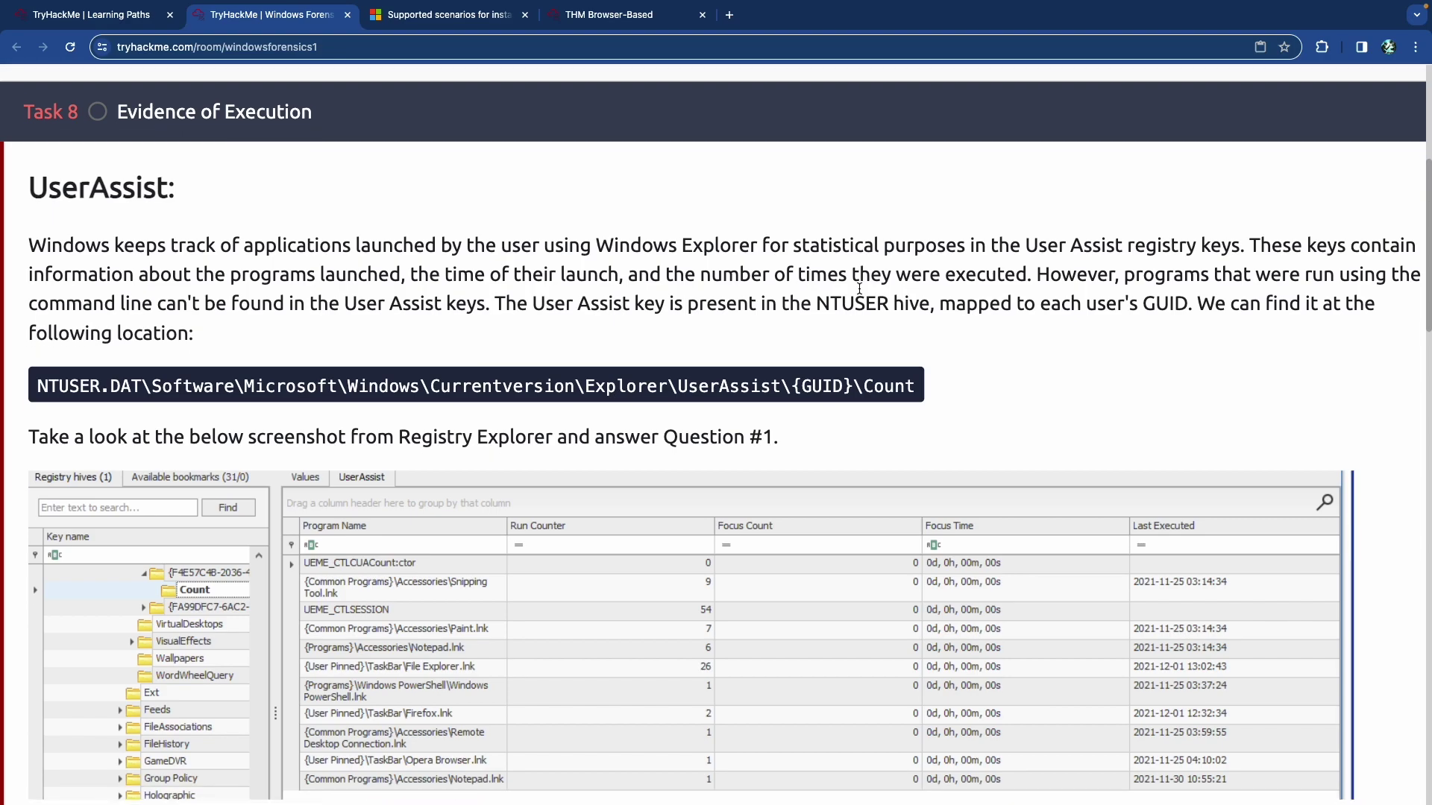
pyautogui.scroll(-1, 858, 289)
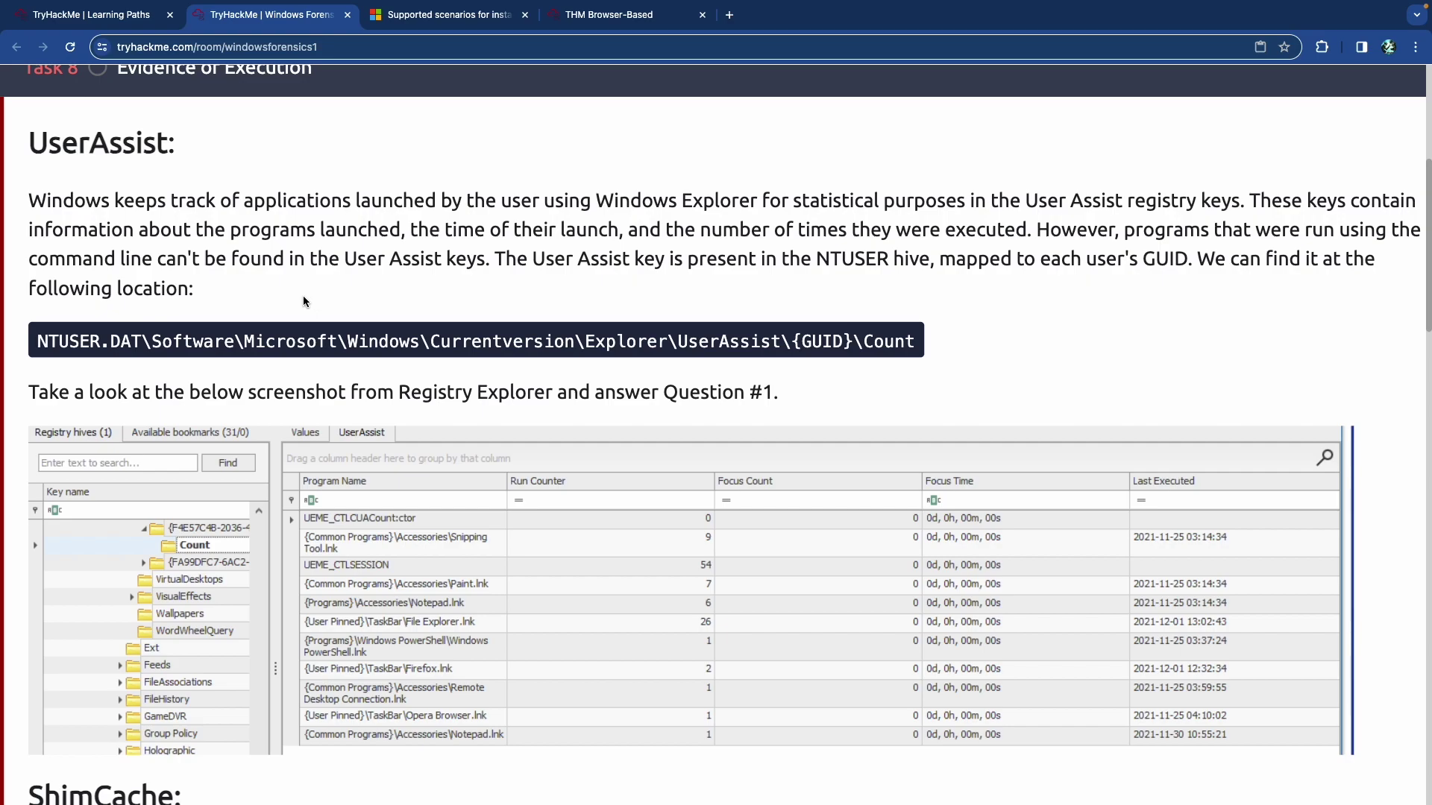
# Examine the UserAssist key location in the NTUSER hive and the note about the Registry Explorer screenshot for Question #1.
pyautogui.scroll(-1, 306, 301)
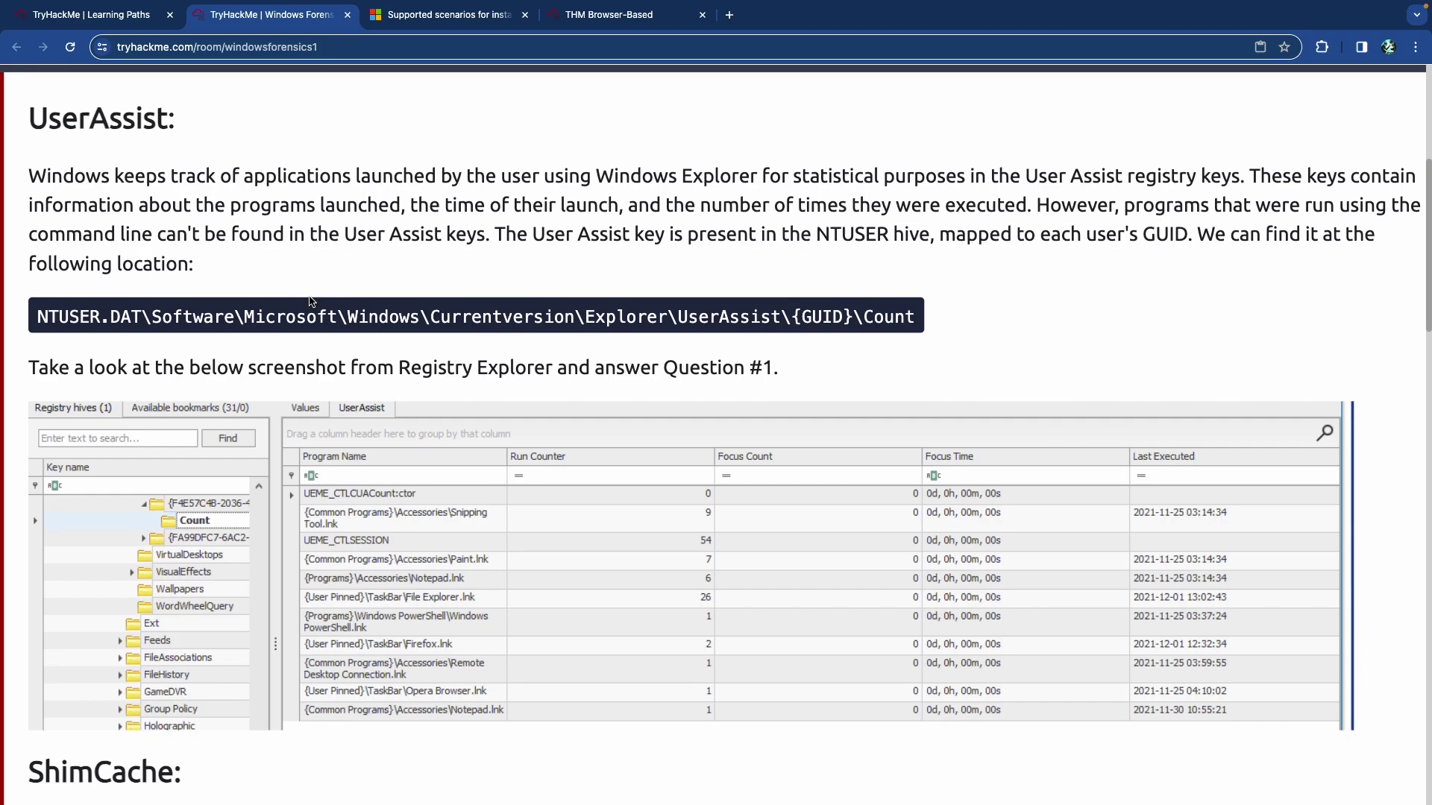
pyautogui.scroll(-1, 310, 298)
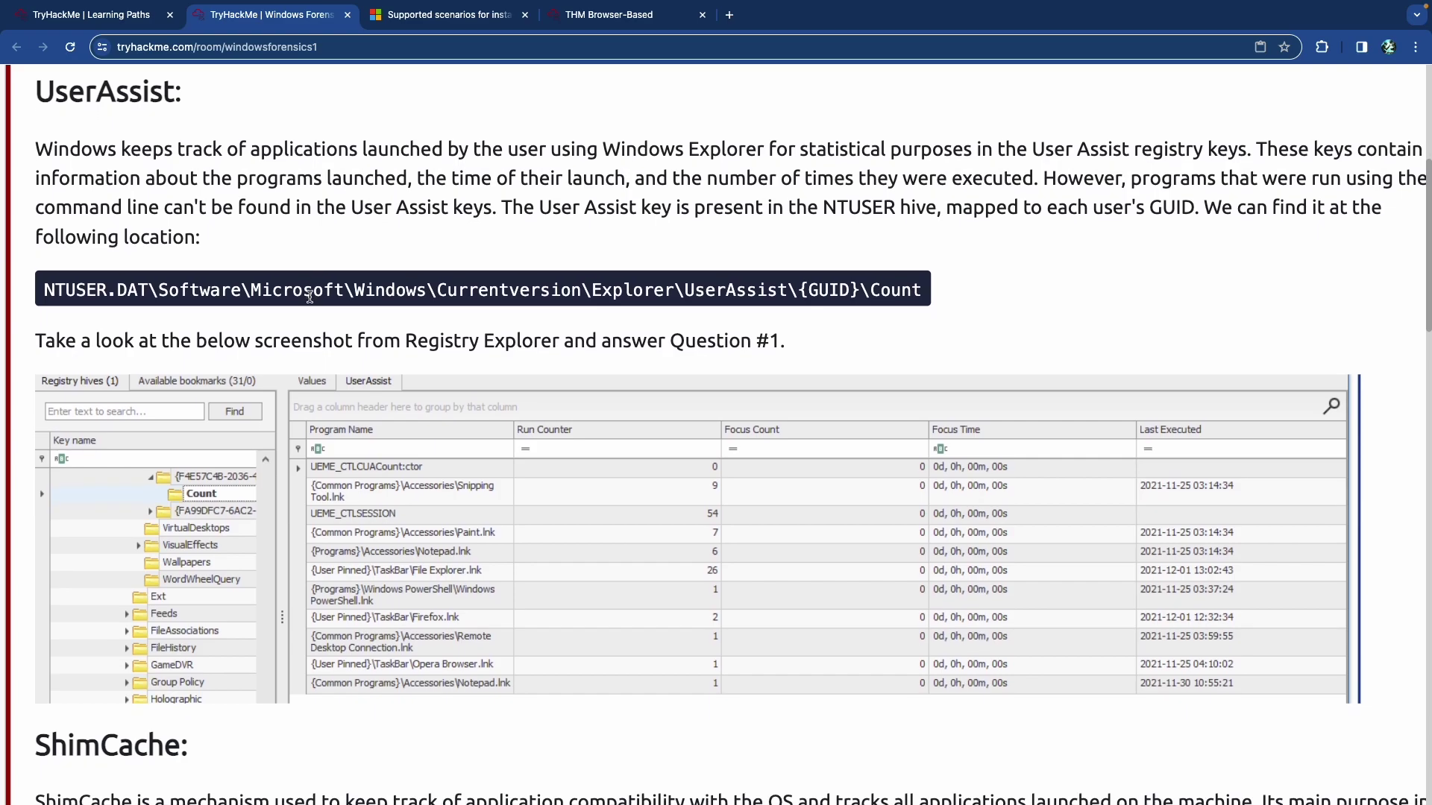
pyautogui.scroll(-1, 310, 296)
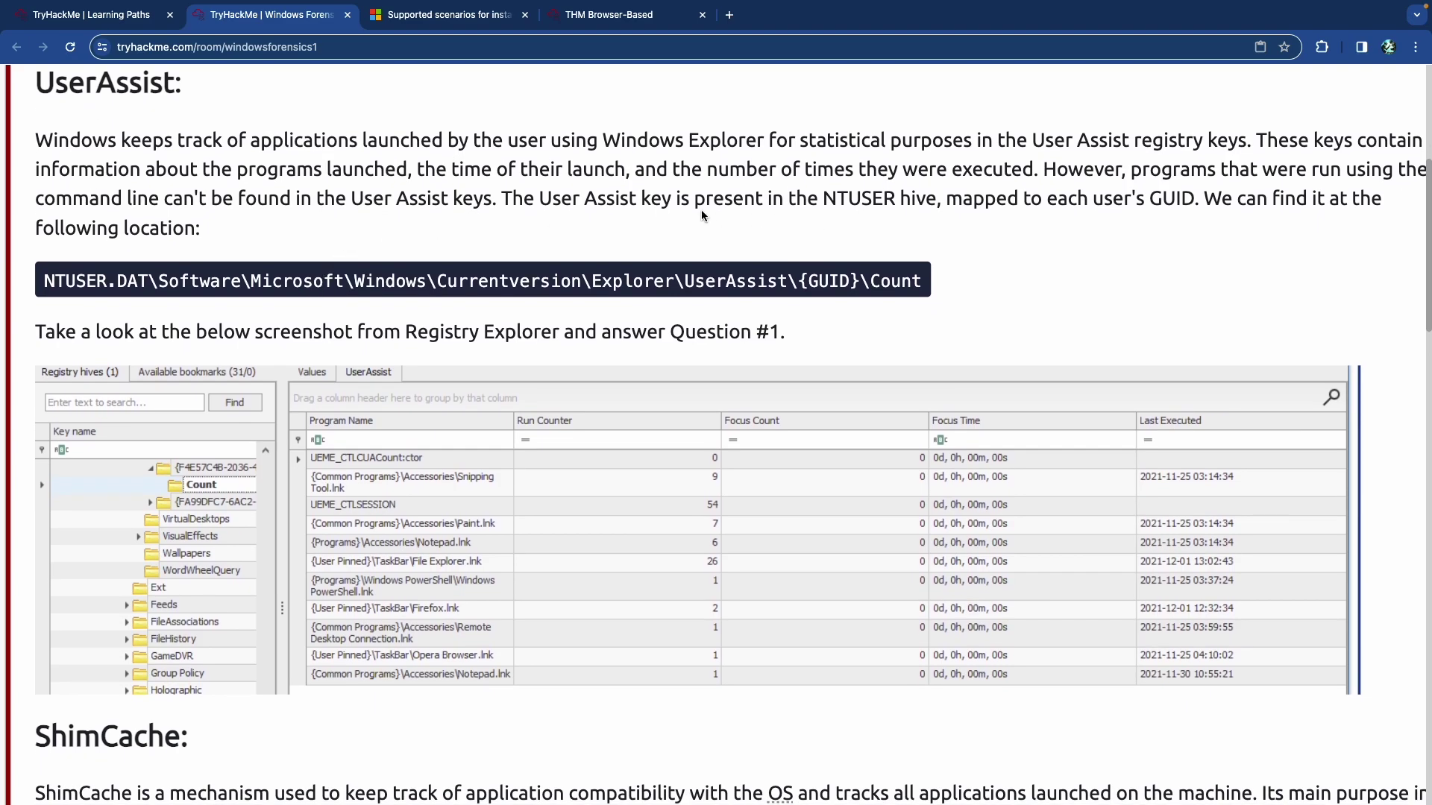
pyautogui.moveTo(704, 204); pyautogui.dragTo(897, 205)
pyautogui.click(844, 205)
pyautogui.scroll(-1, 640, 245)
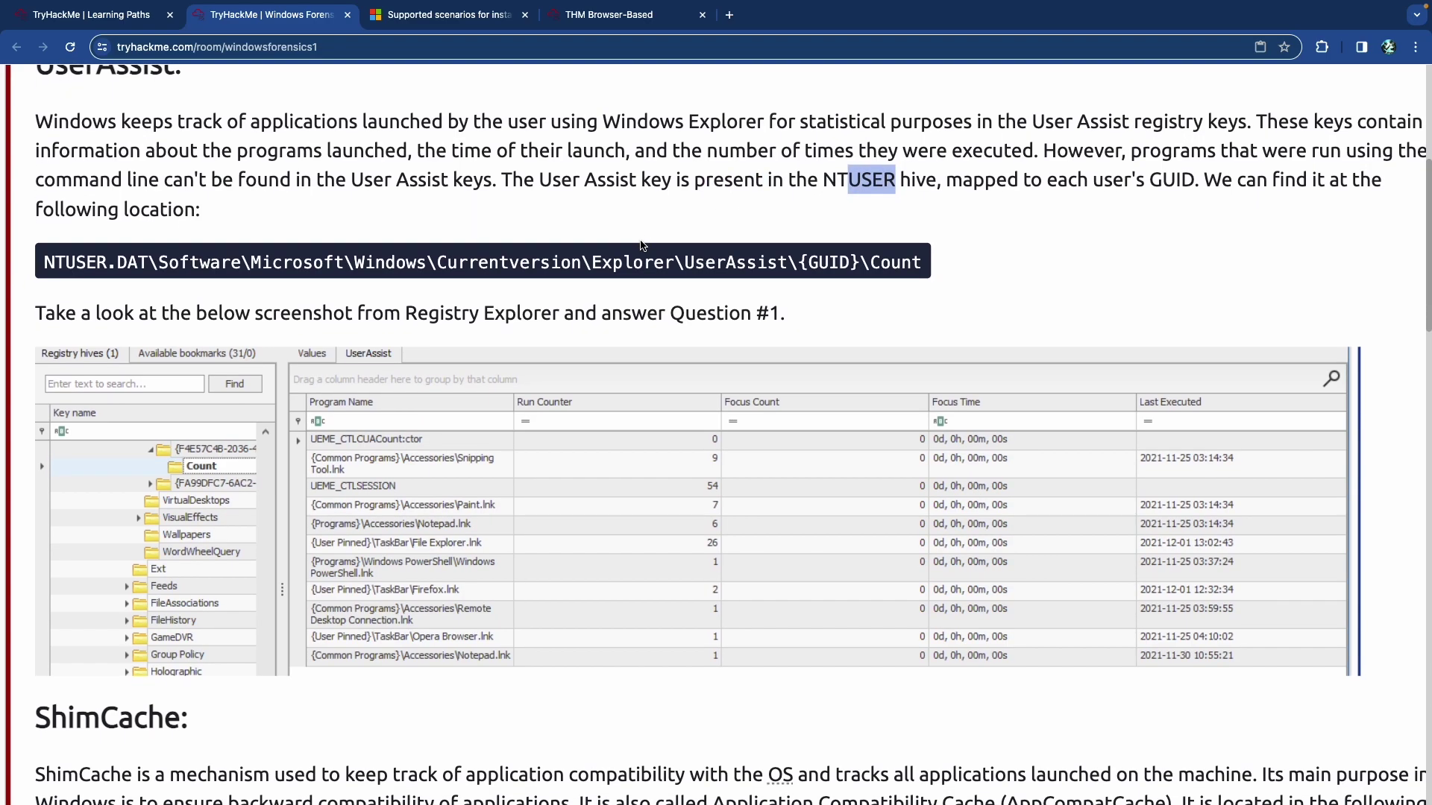
pyautogui.moveTo(799, 263); pyautogui.dragTo(863, 265)
pyautogui.scroll(-3, 627, 246)
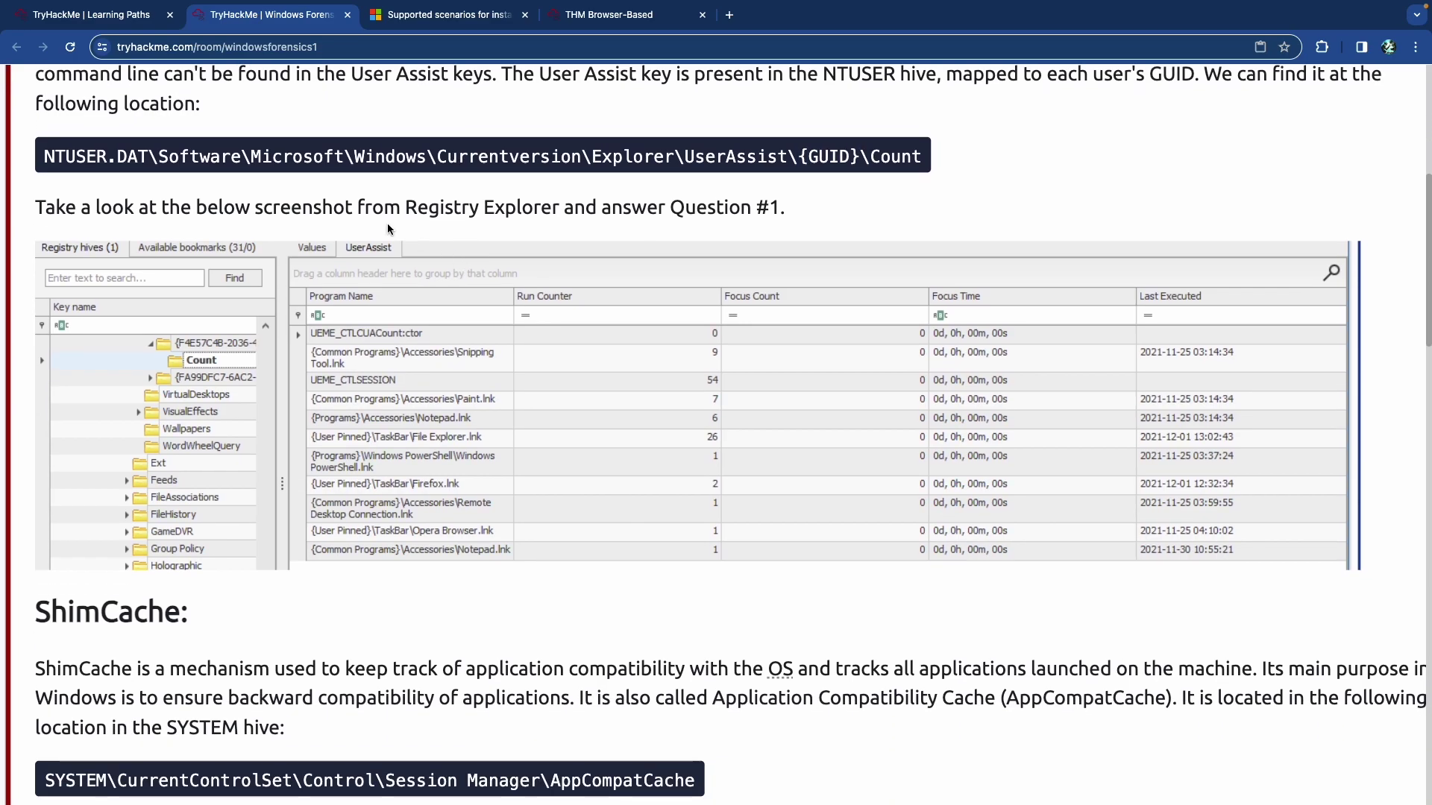
pyautogui.moveTo(302, 208); pyautogui.dragTo(755, 210)
# Read the ShimCache section's description of application compatibility tracking and its AppCompatCache key location in the SYSTEM hive.
pyautogui.scroll(-5, 553, 226)
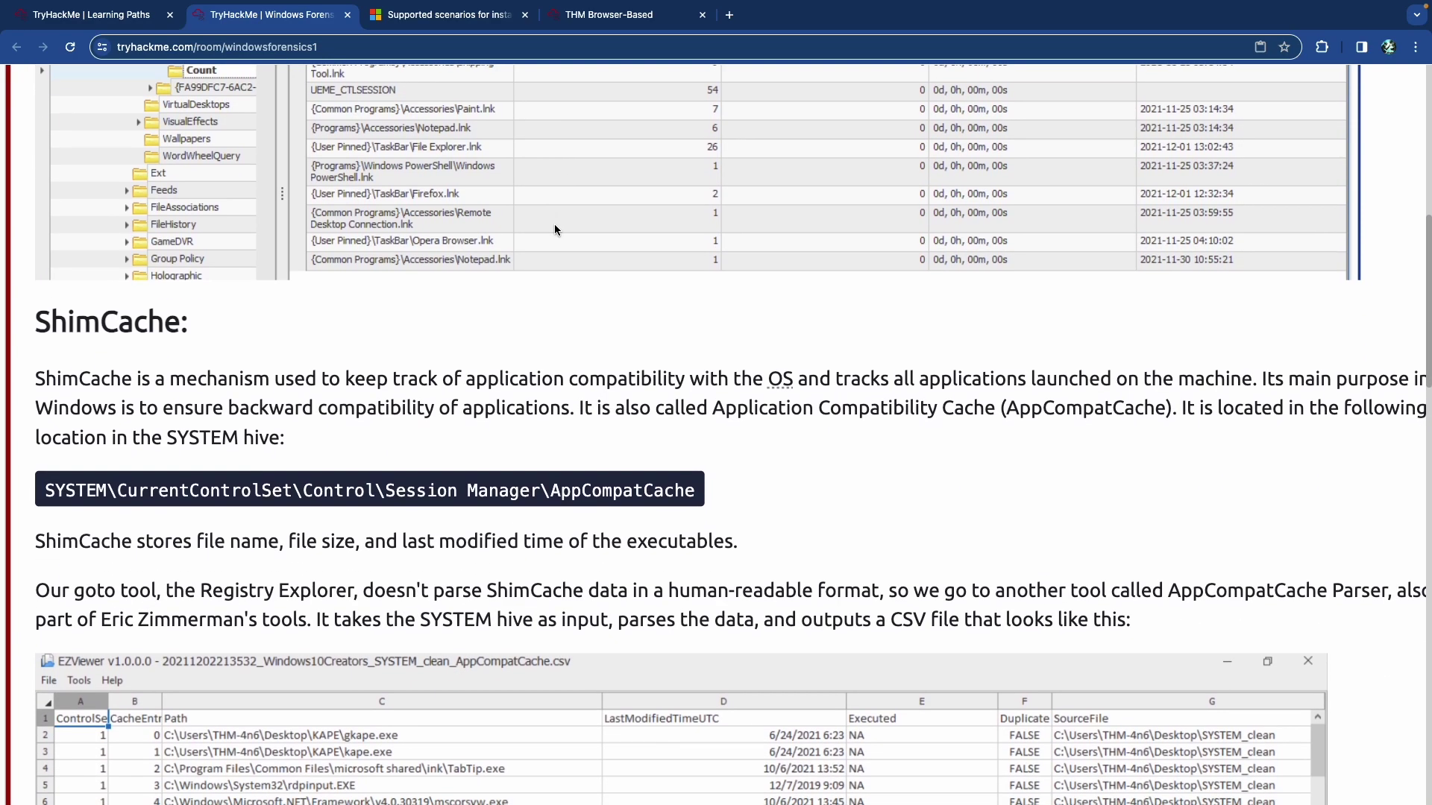
pyautogui.scroll(1, 553, 227)
pyautogui.scroll(-4, 553, 224)
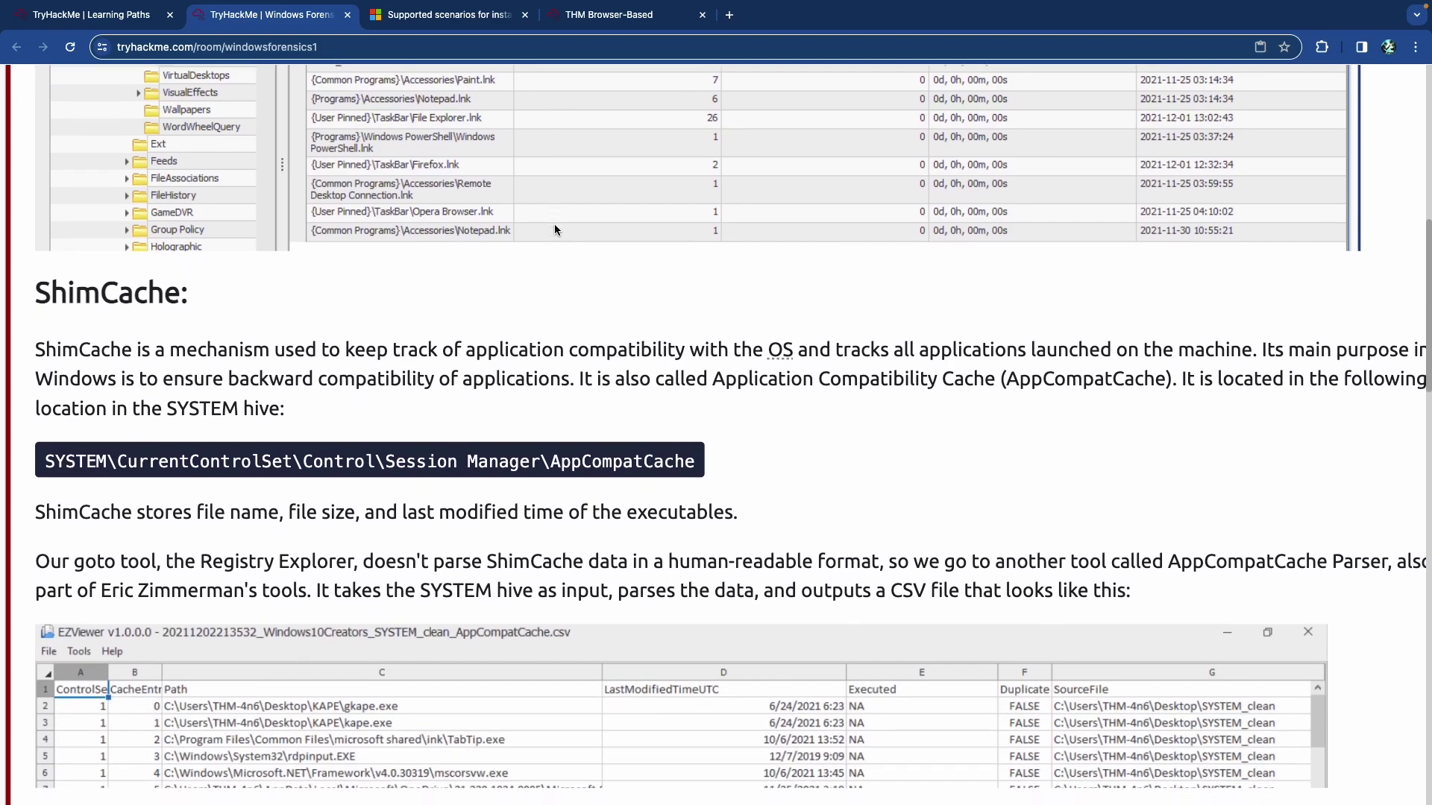
pyautogui.scroll(1, 553, 224)
pyautogui.scroll(-1, 553, 223)
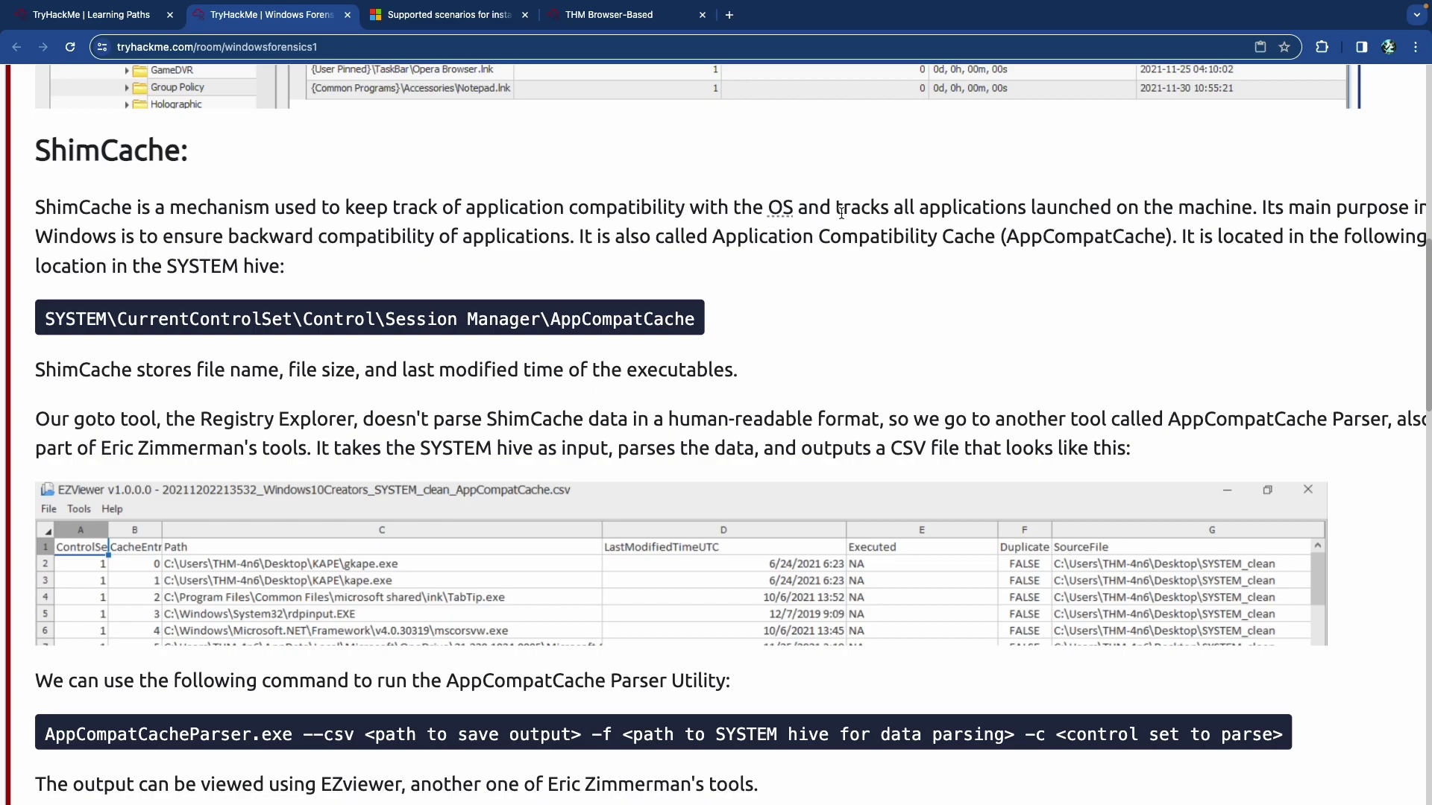
pyautogui.hscroll(1, 750, 236)
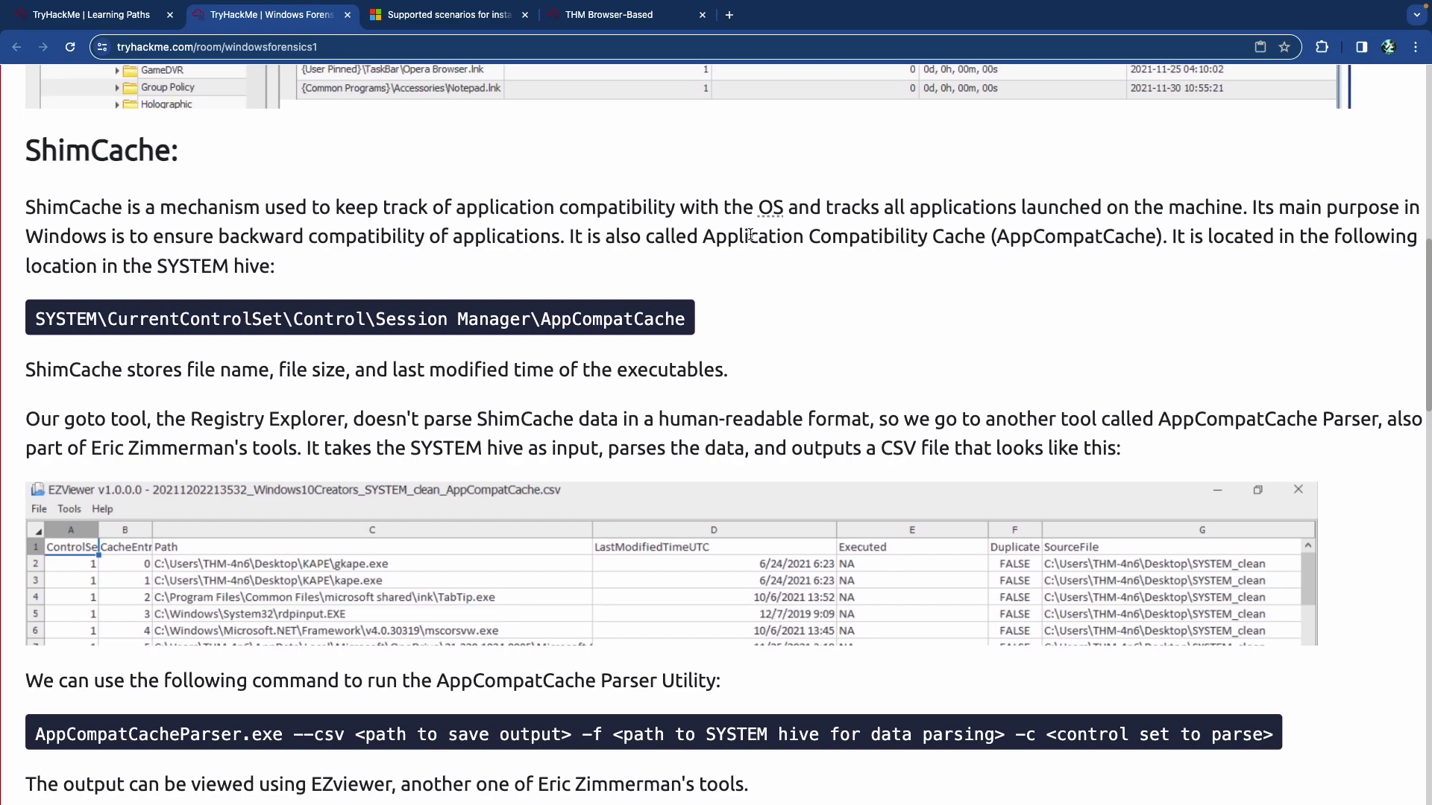
pyautogui.scroll(-1, 750, 236)
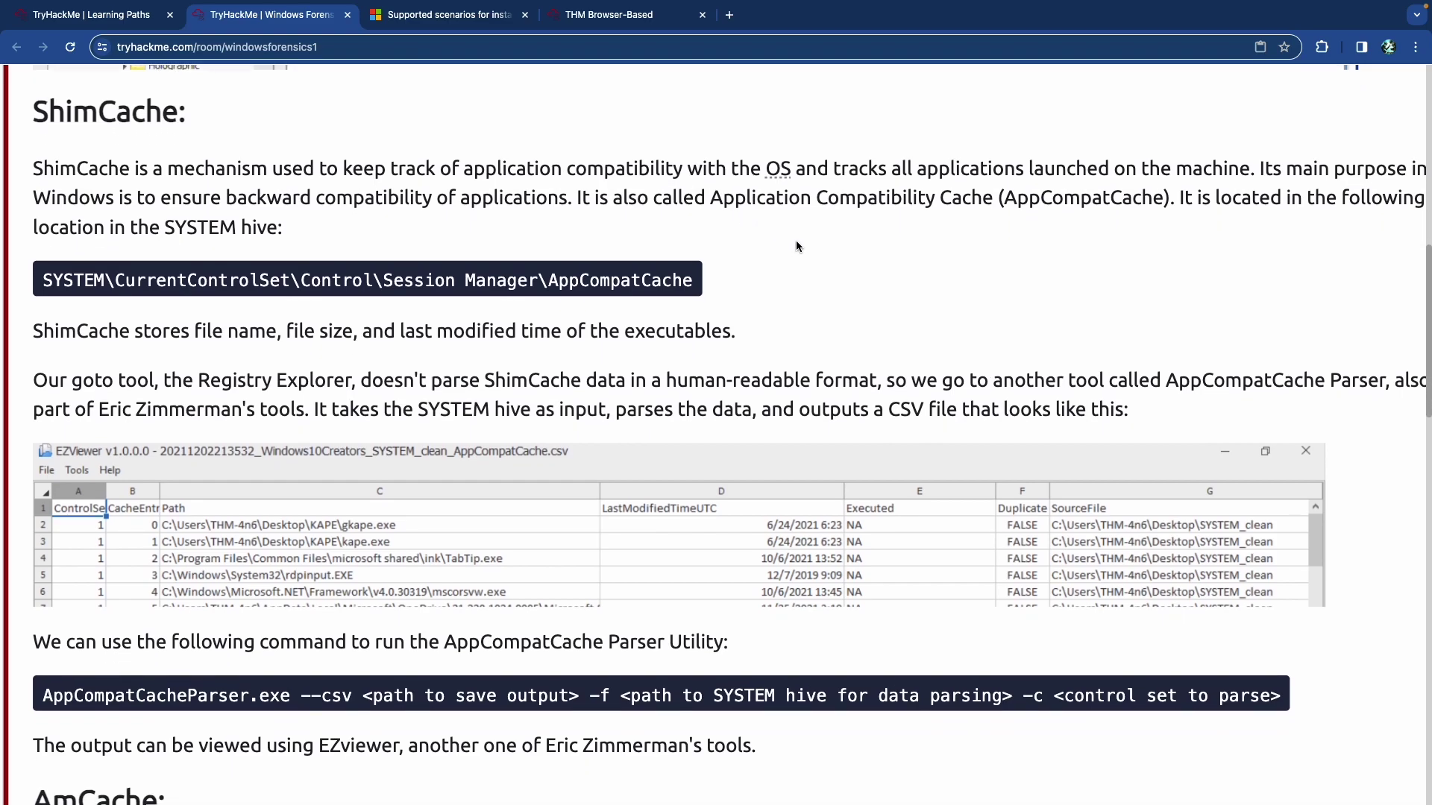
pyautogui.hscroll(1, 786, 248)
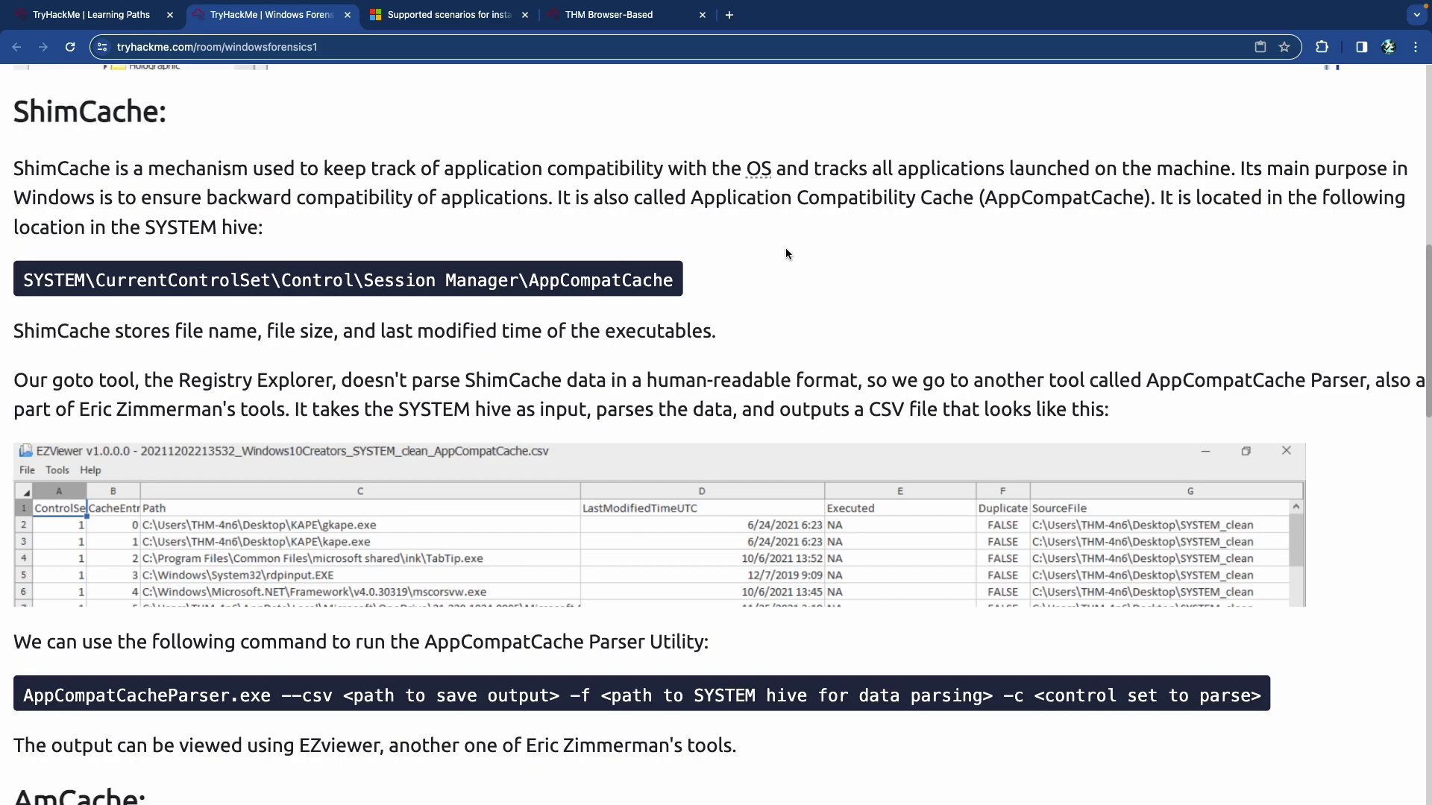
pyautogui.scroll(-2, 785, 247)
pyautogui.moveTo(197, 211); pyautogui.dragTo(551, 211)
pyautogui.scroll(-2, 234, 239)
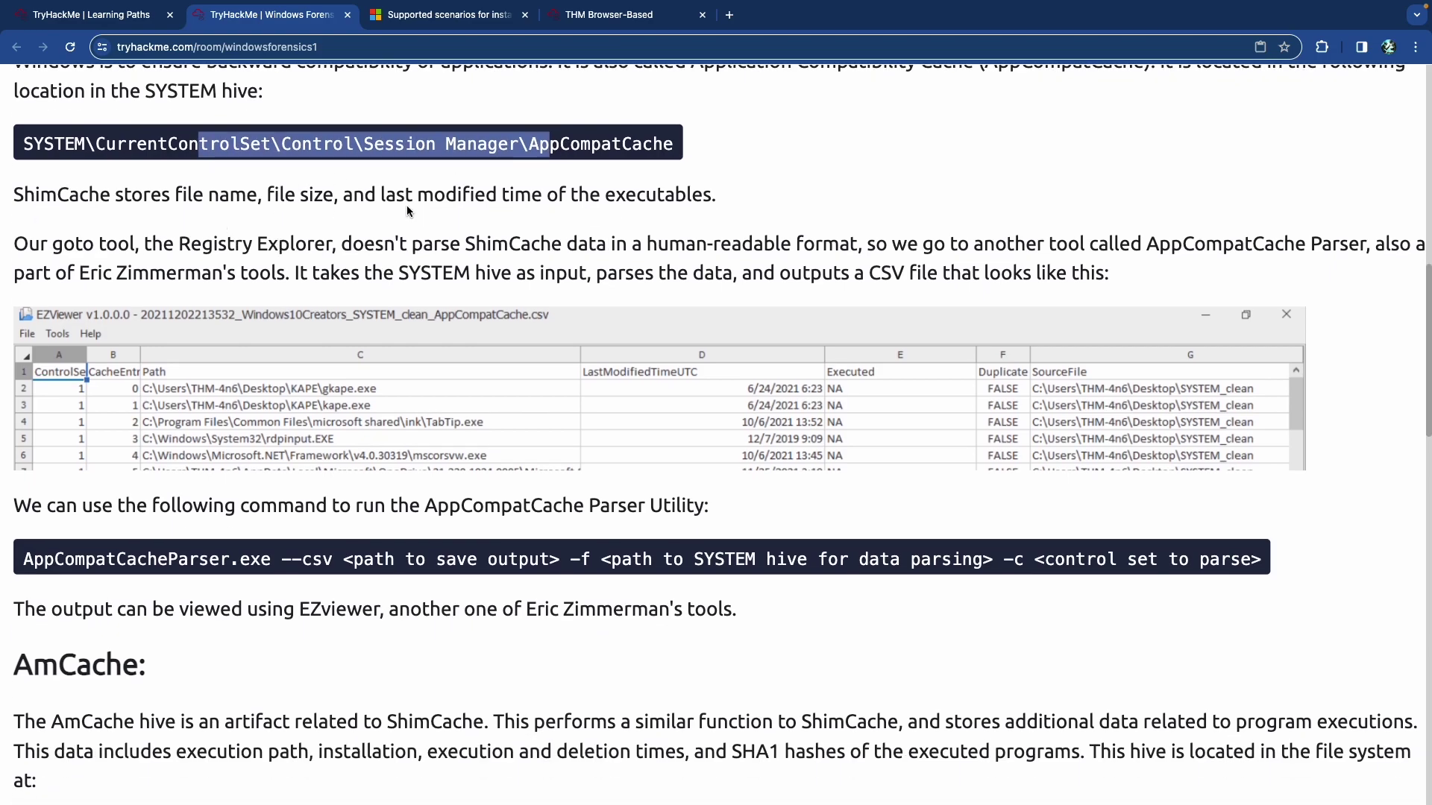
# Read the ShimCache section's explanation of using AppCompatCache Parser on the SYSTEM hive and examine its example CSV output.
pyautogui.scroll(-1, 253, 254)
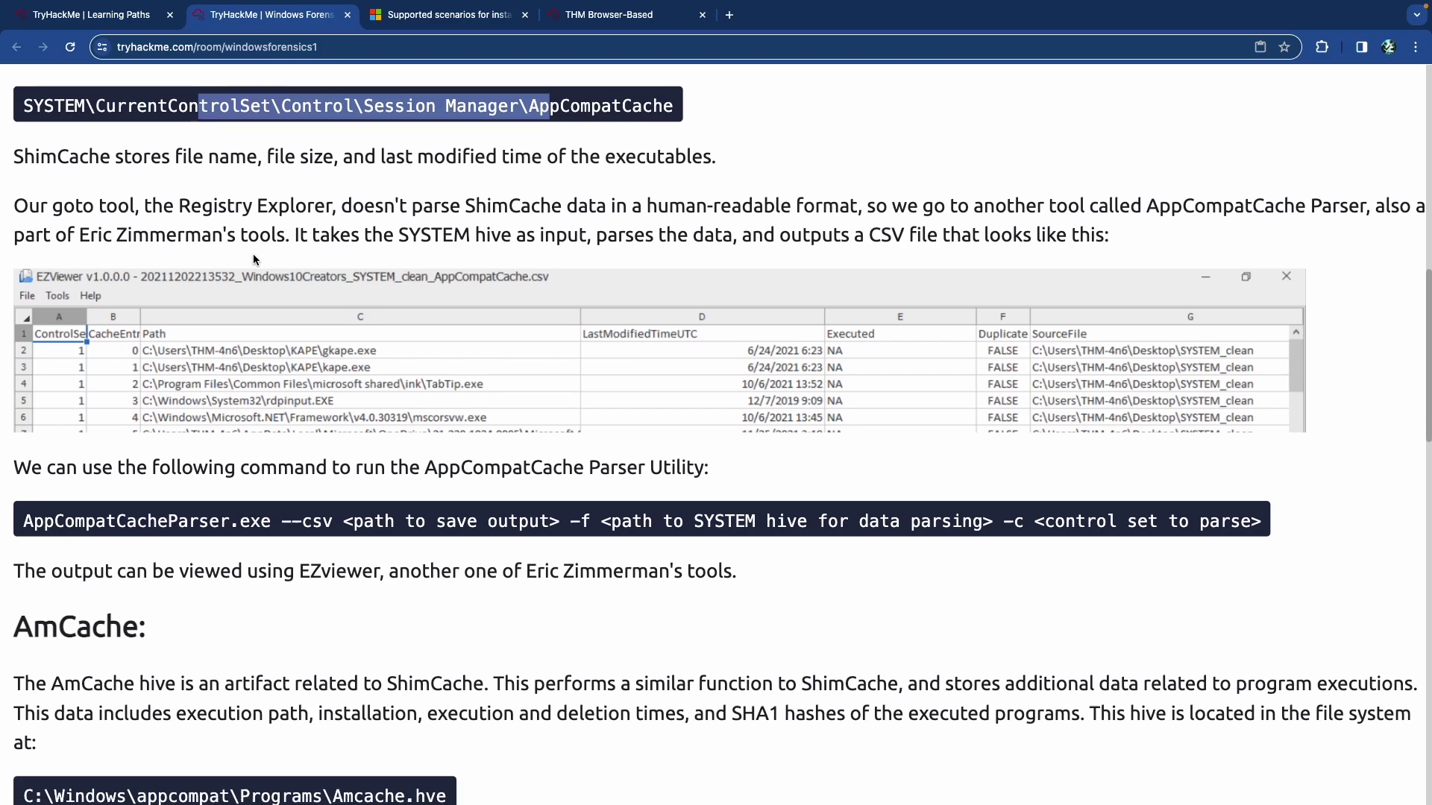
pyautogui.moveTo(202, 202); pyautogui.dragTo(352, 205)
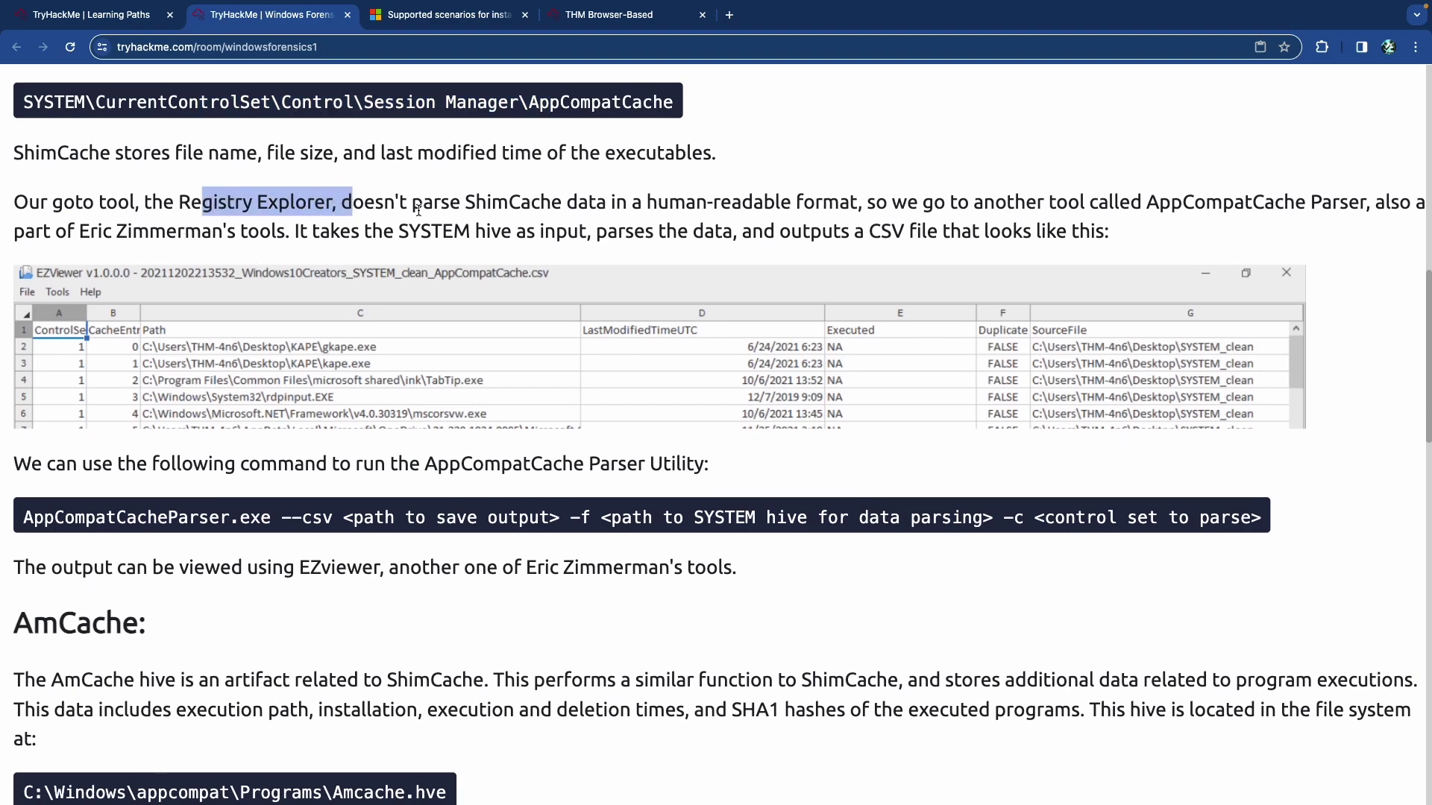
pyautogui.moveTo(450, 210); pyautogui.dragTo(925, 209)
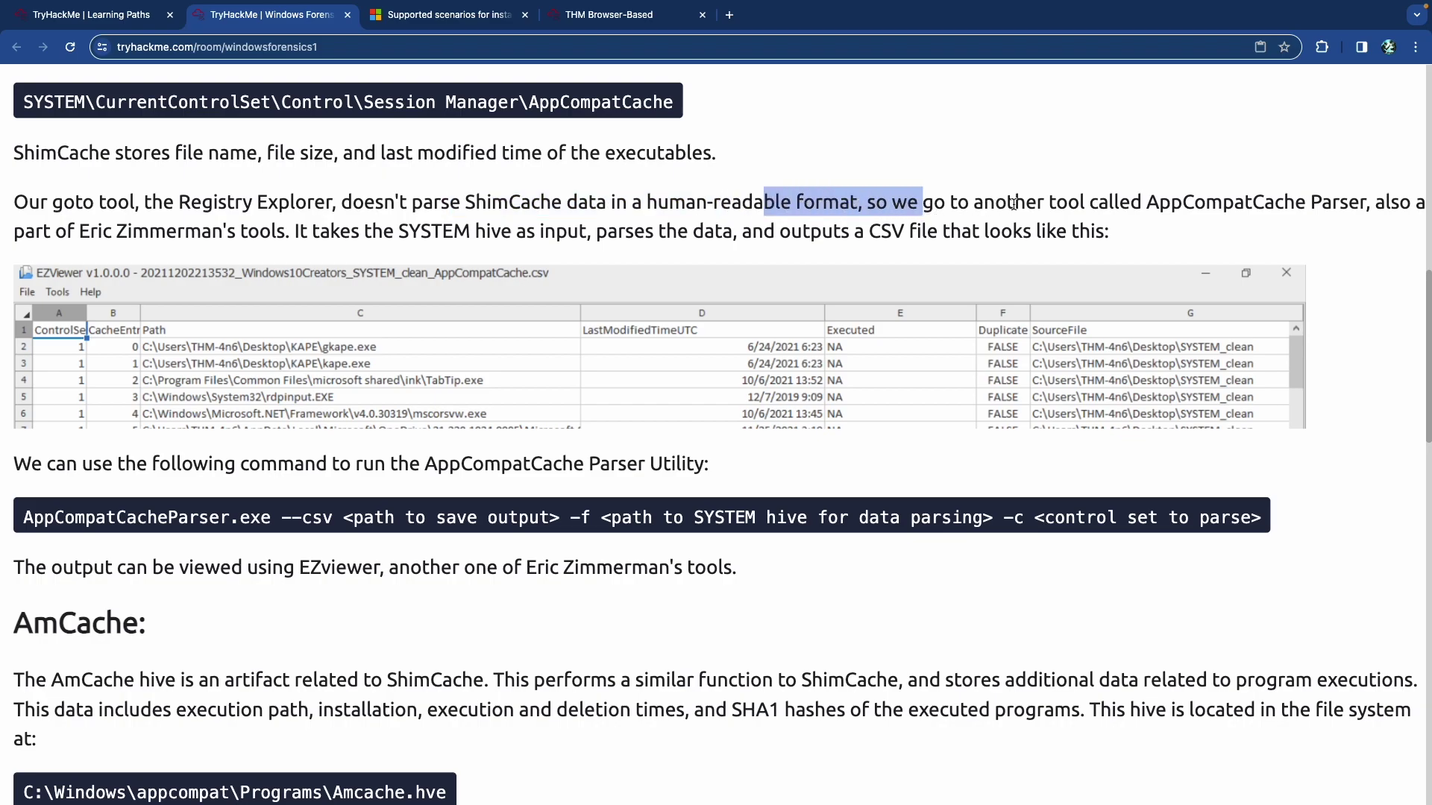
pyautogui.moveTo(1045, 208); pyautogui.dragTo(1330, 207)
pyautogui.click(1184, 206)
pyautogui.hscroll(-1, 776, 192)
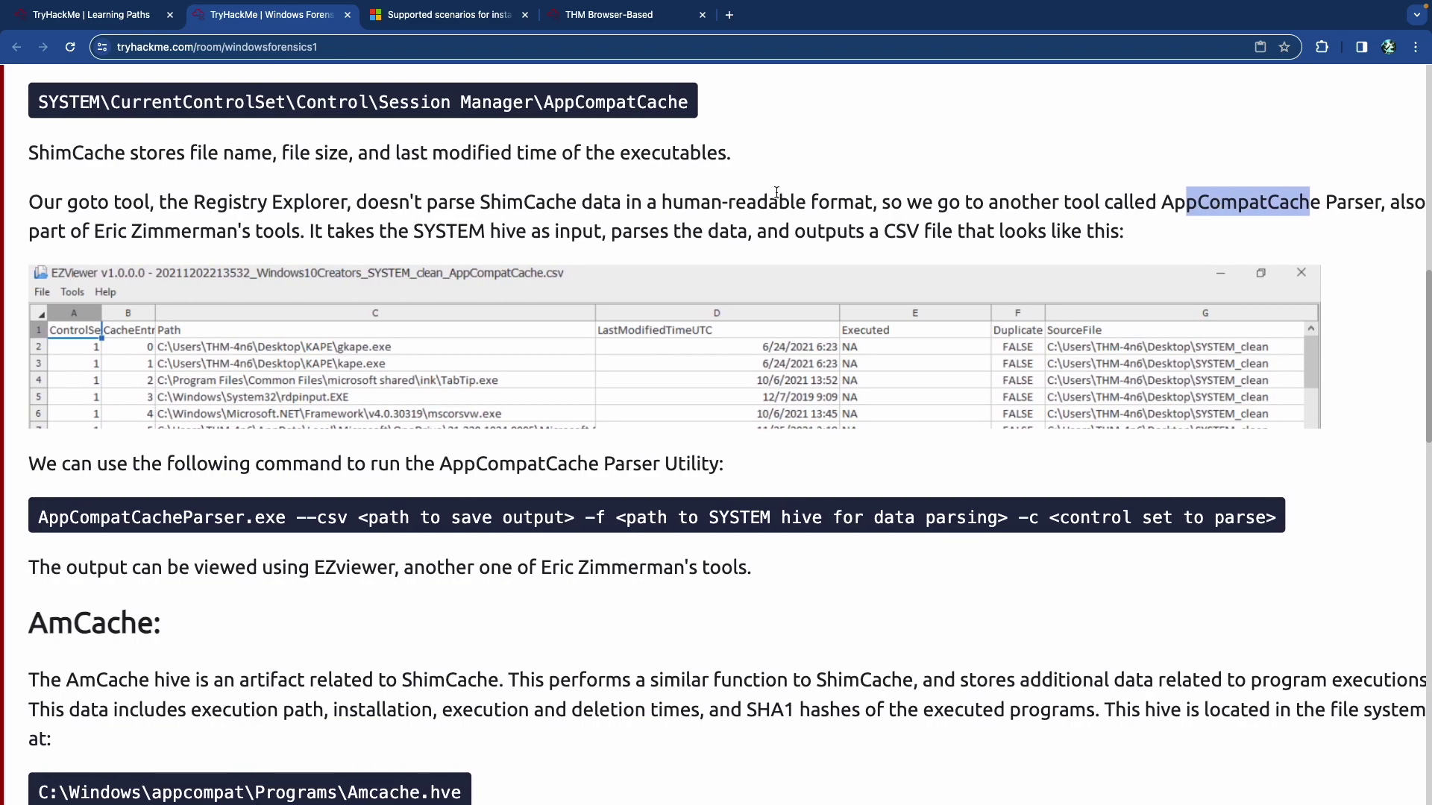
pyautogui.click(210, 232)
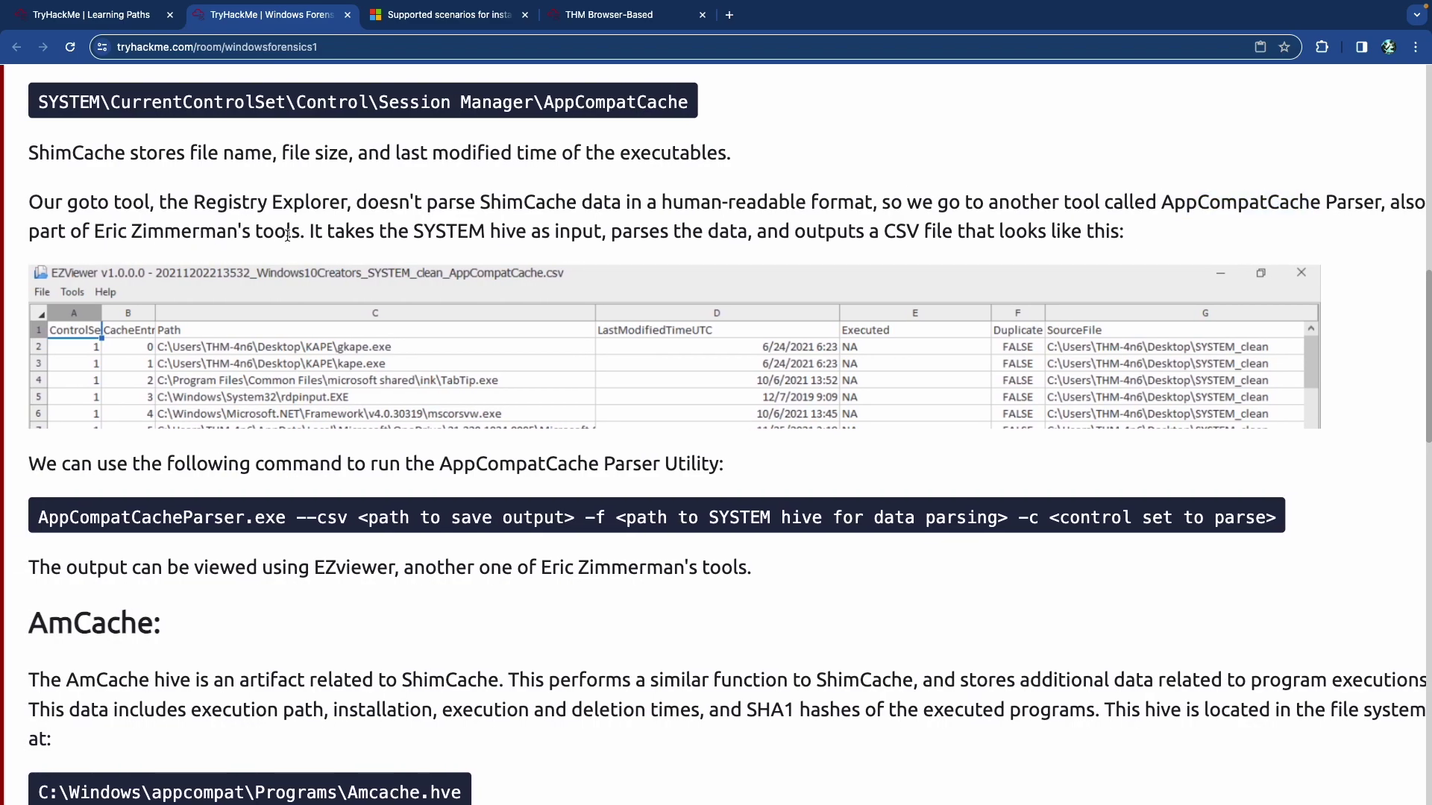
pyautogui.scroll(-2, 313, 232)
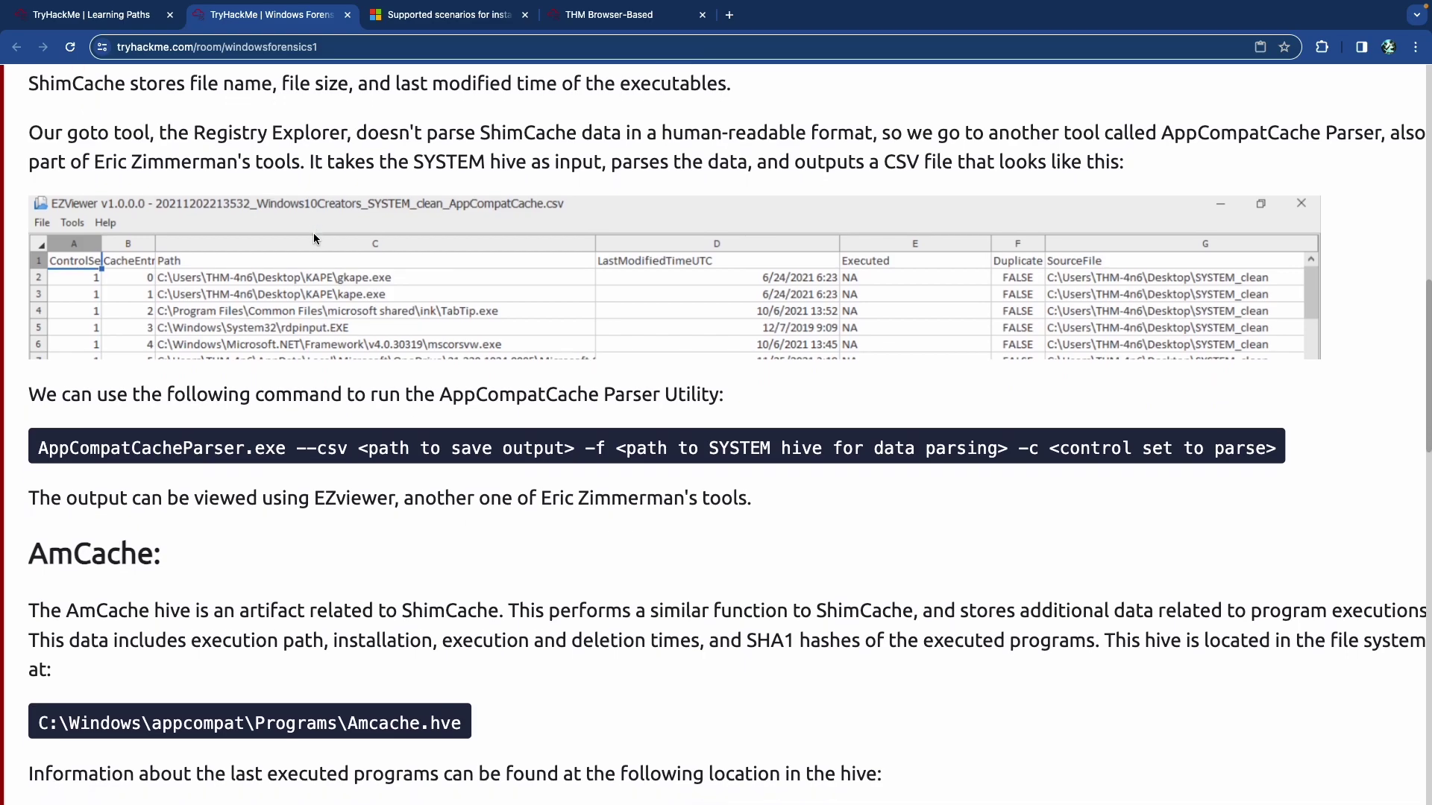
pyautogui.scroll(-1, 313, 237)
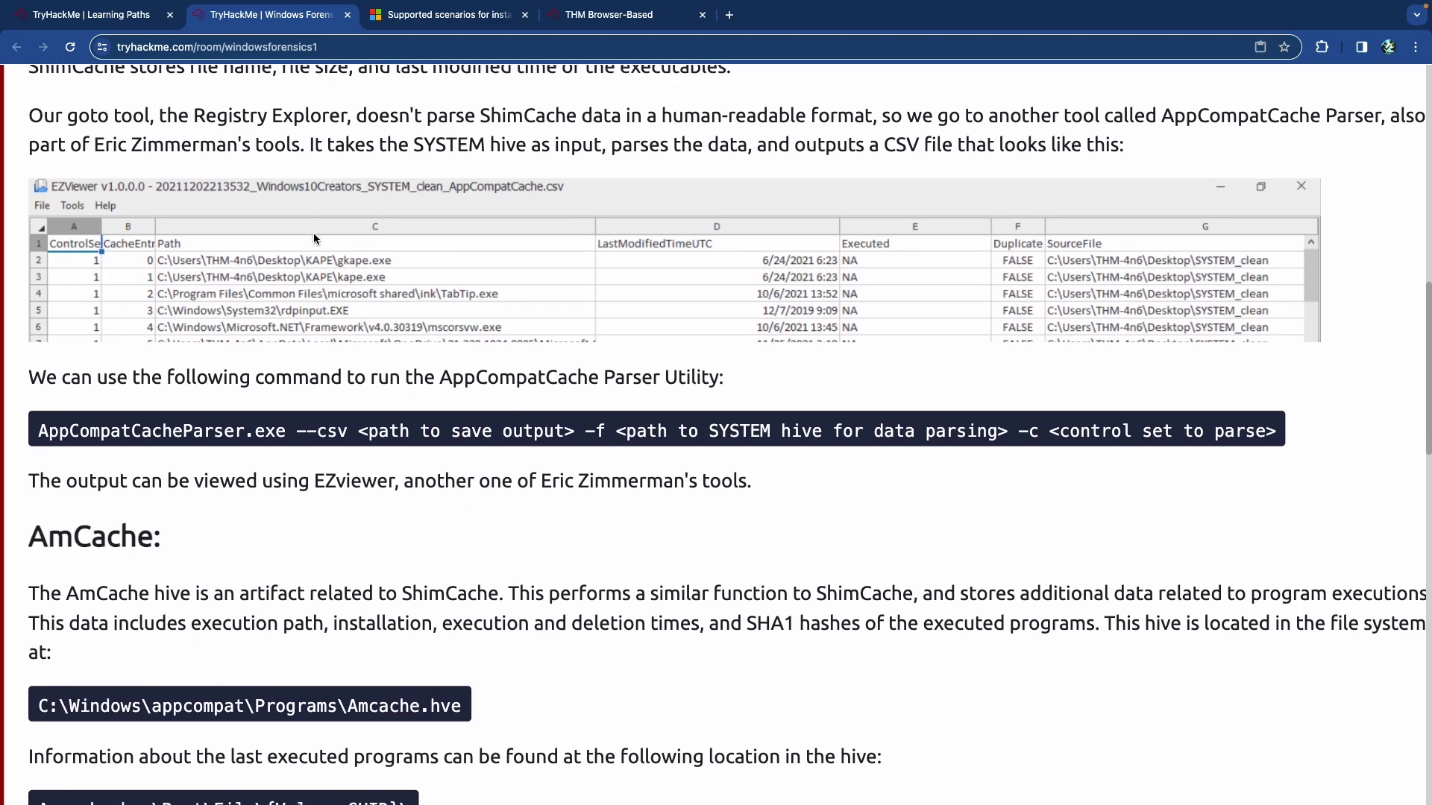
pyautogui.scroll(-1, 313, 237)
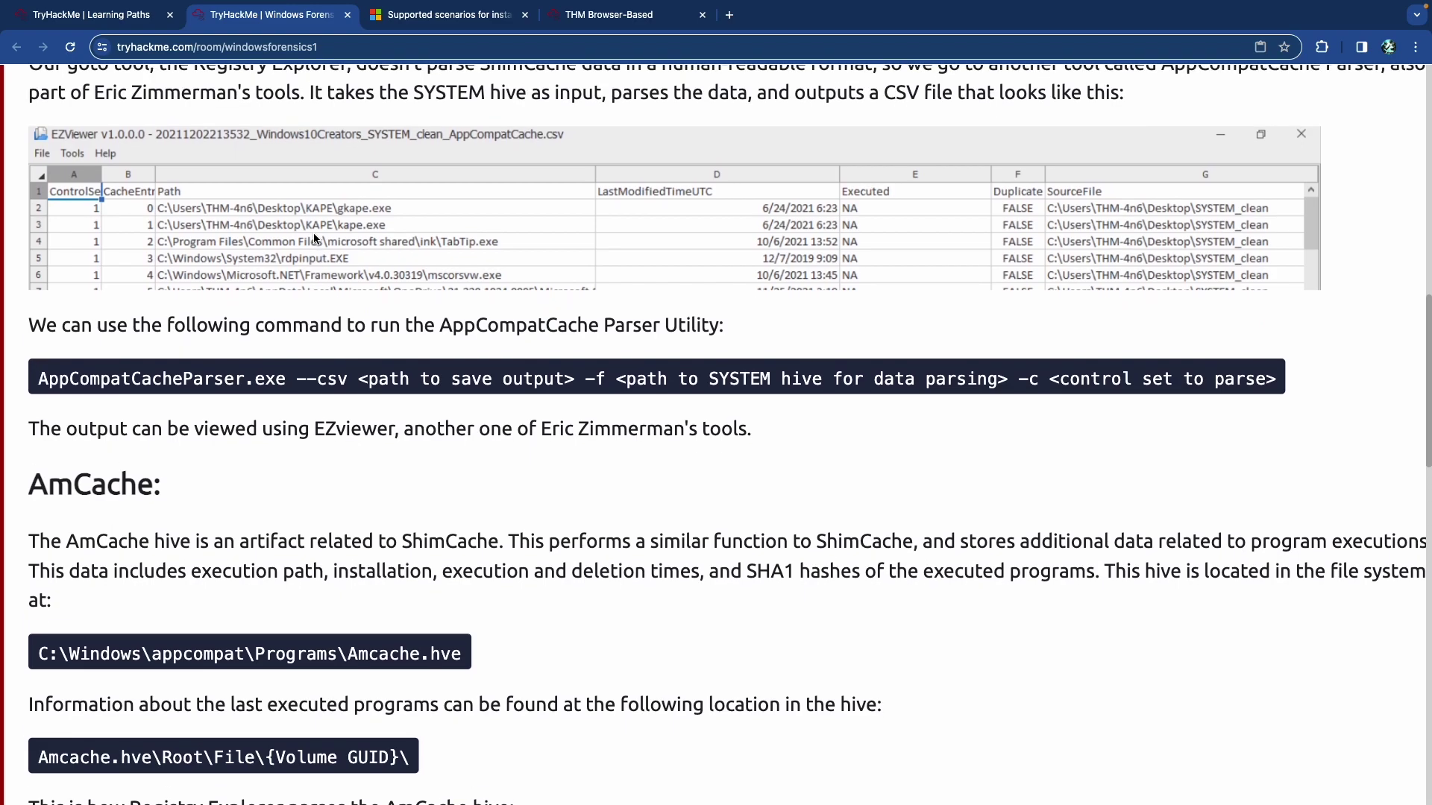
# Read the AppCompatCacheParser.exe command syntax and the note on viewing its output with EZviewer.
pyautogui.scroll(-2, 313, 238)
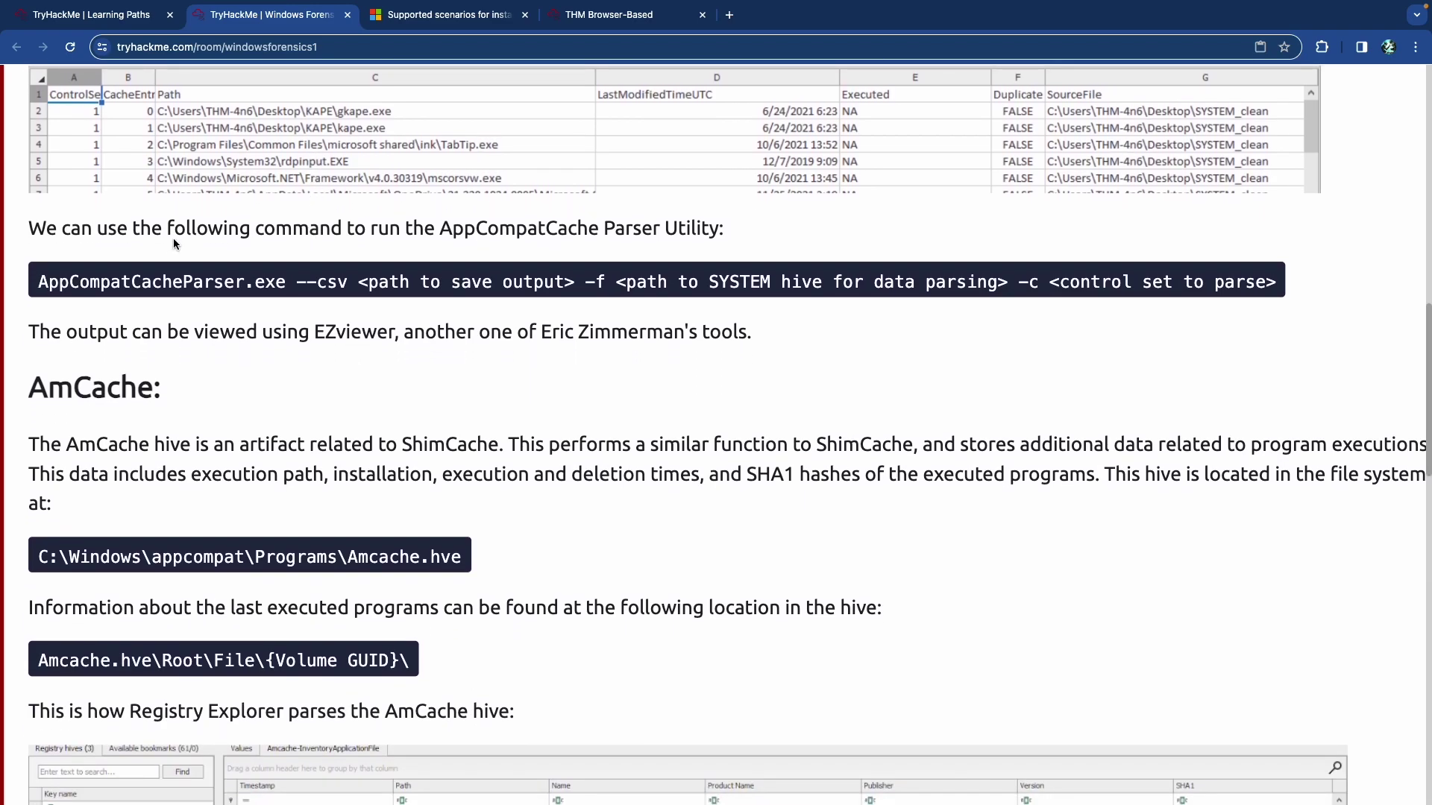
pyautogui.moveTo(367, 231); pyautogui.dragTo(615, 231)
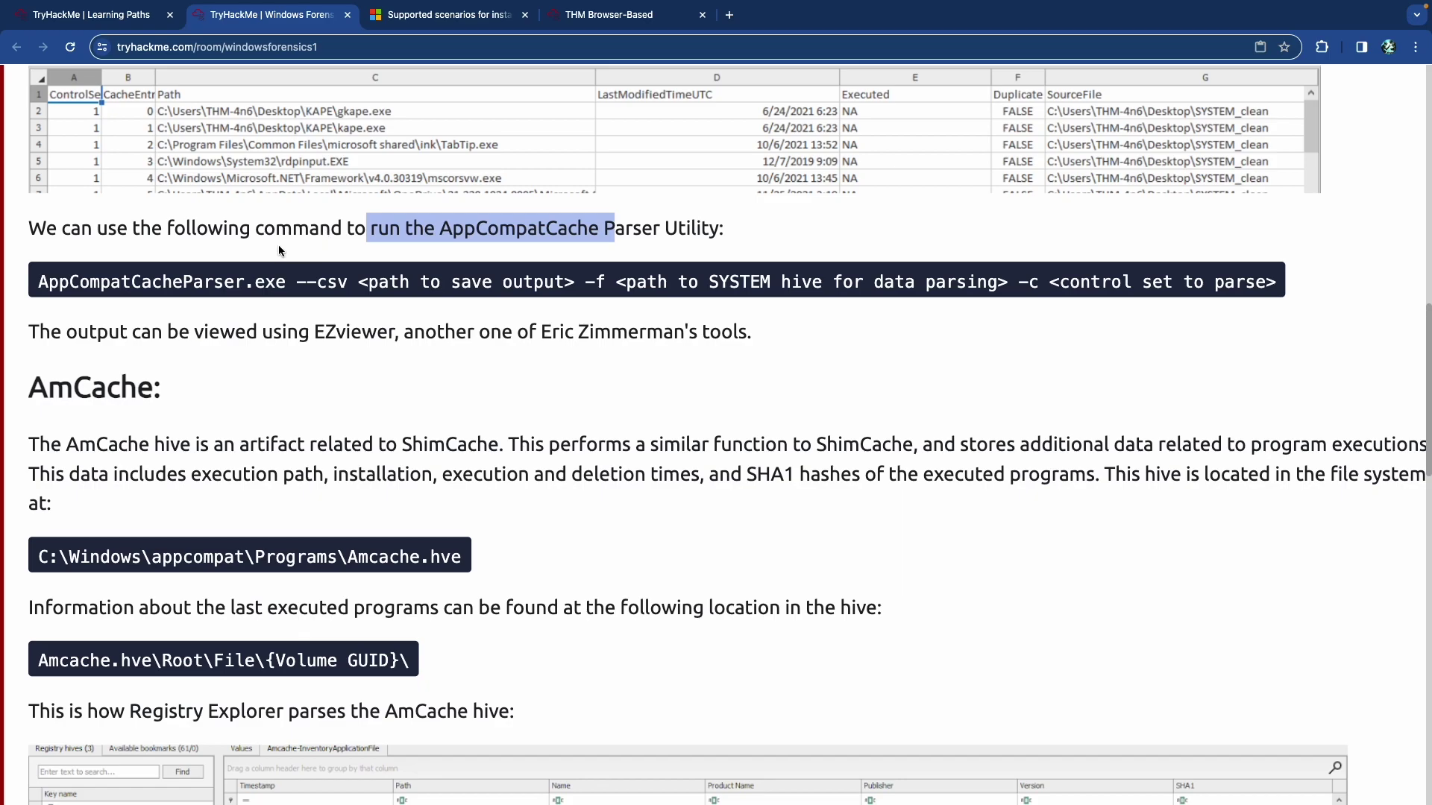
pyautogui.moveTo(196, 231); pyautogui.dragTo(600, 234)
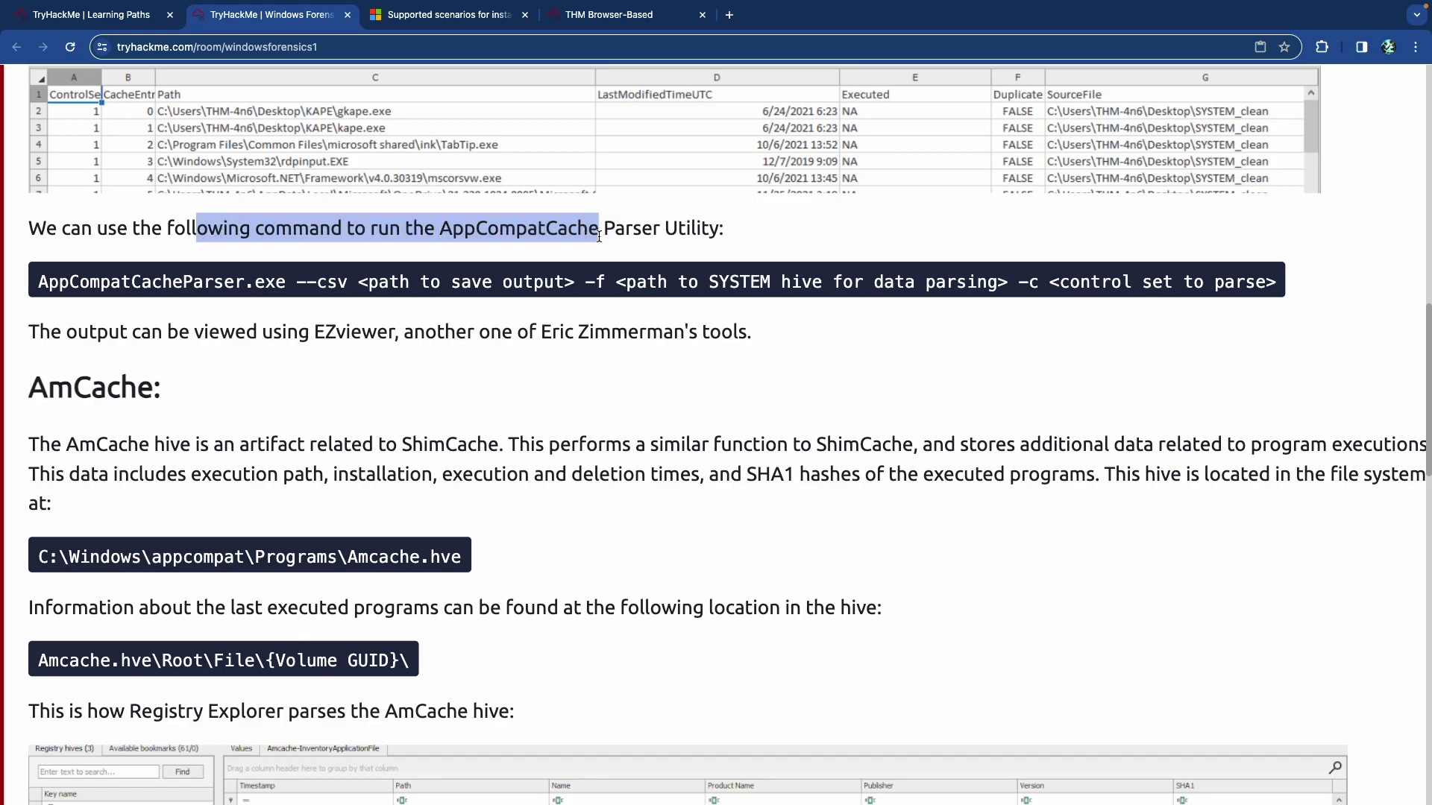
pyautogui.click(459, 232)
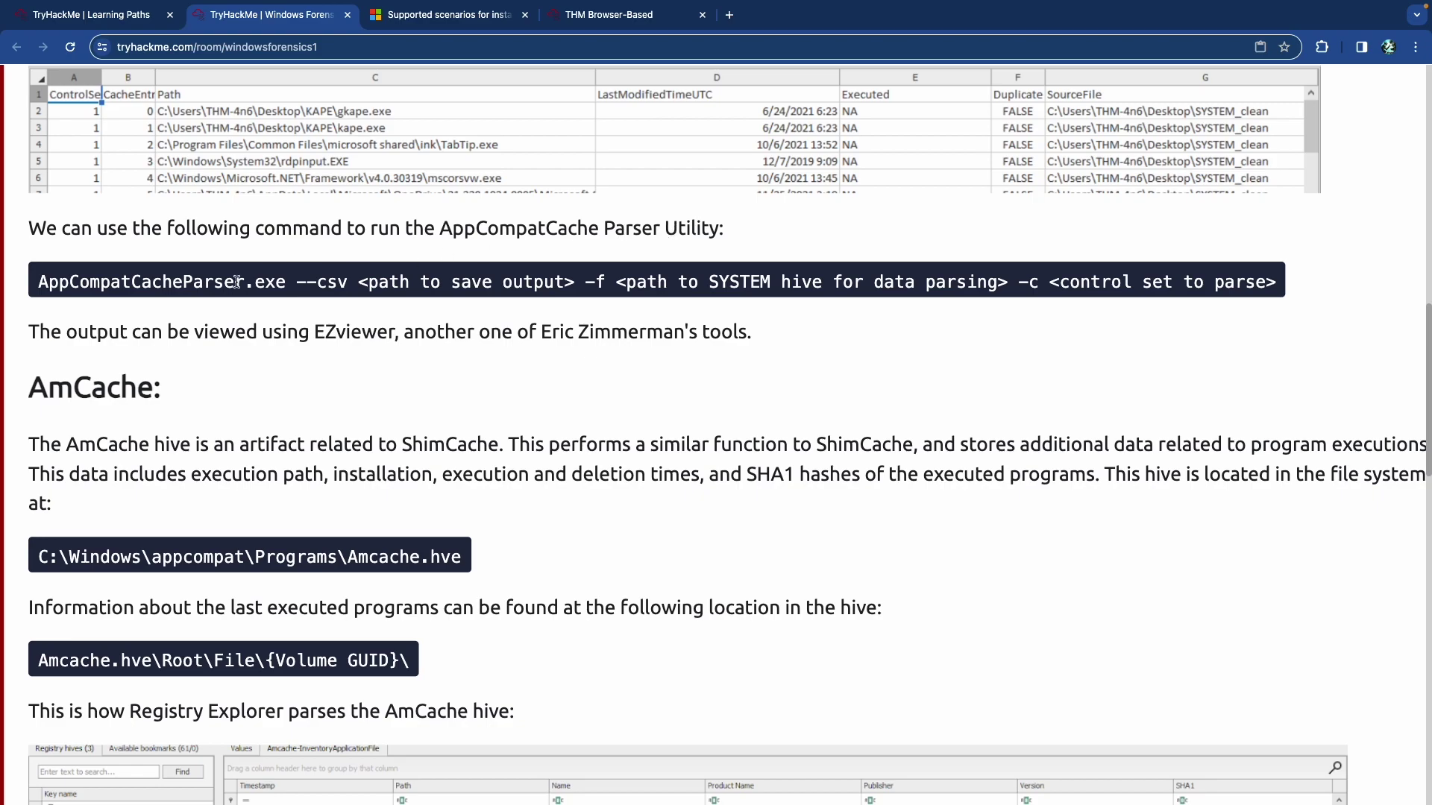
pyautogui.scroll(-2, 246, 278)
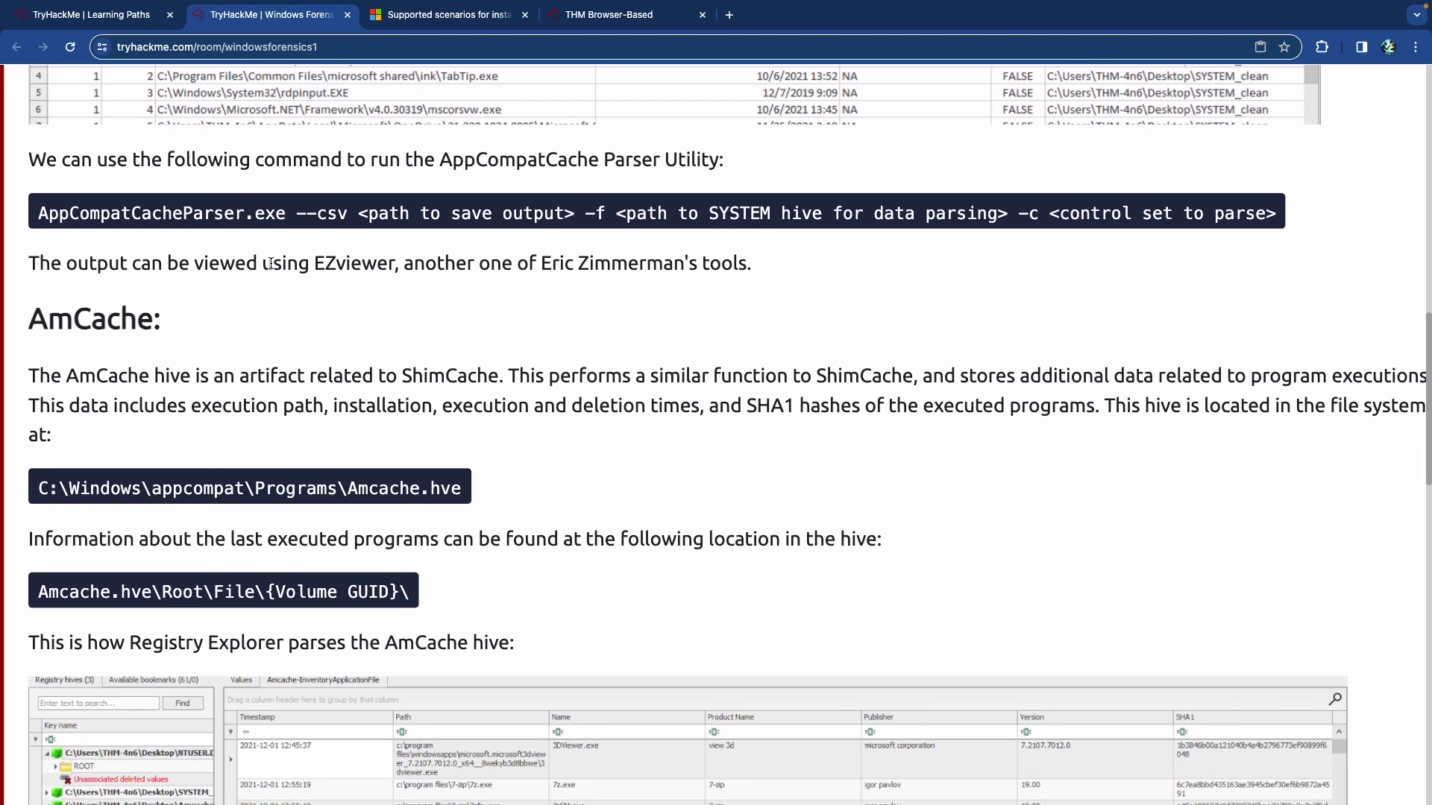
pyautogui.scroll(-1, 270, 266)
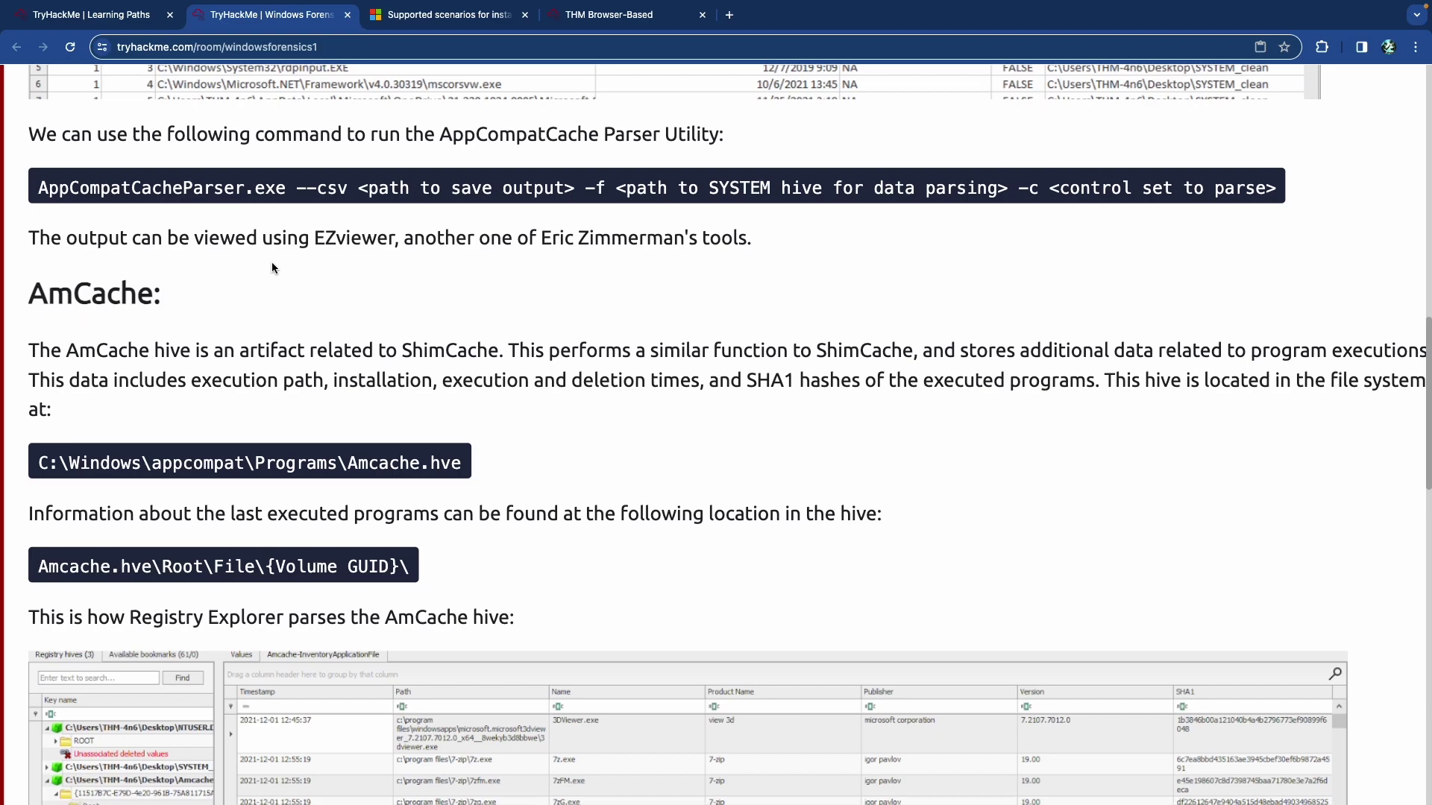
pyautogui.scroll(-1, 272, 262)
# Read the AmCache section's description of its relation to ShimCache and the program execution data the hive stores.
pyautogui.scroll(-2, 272, 263)
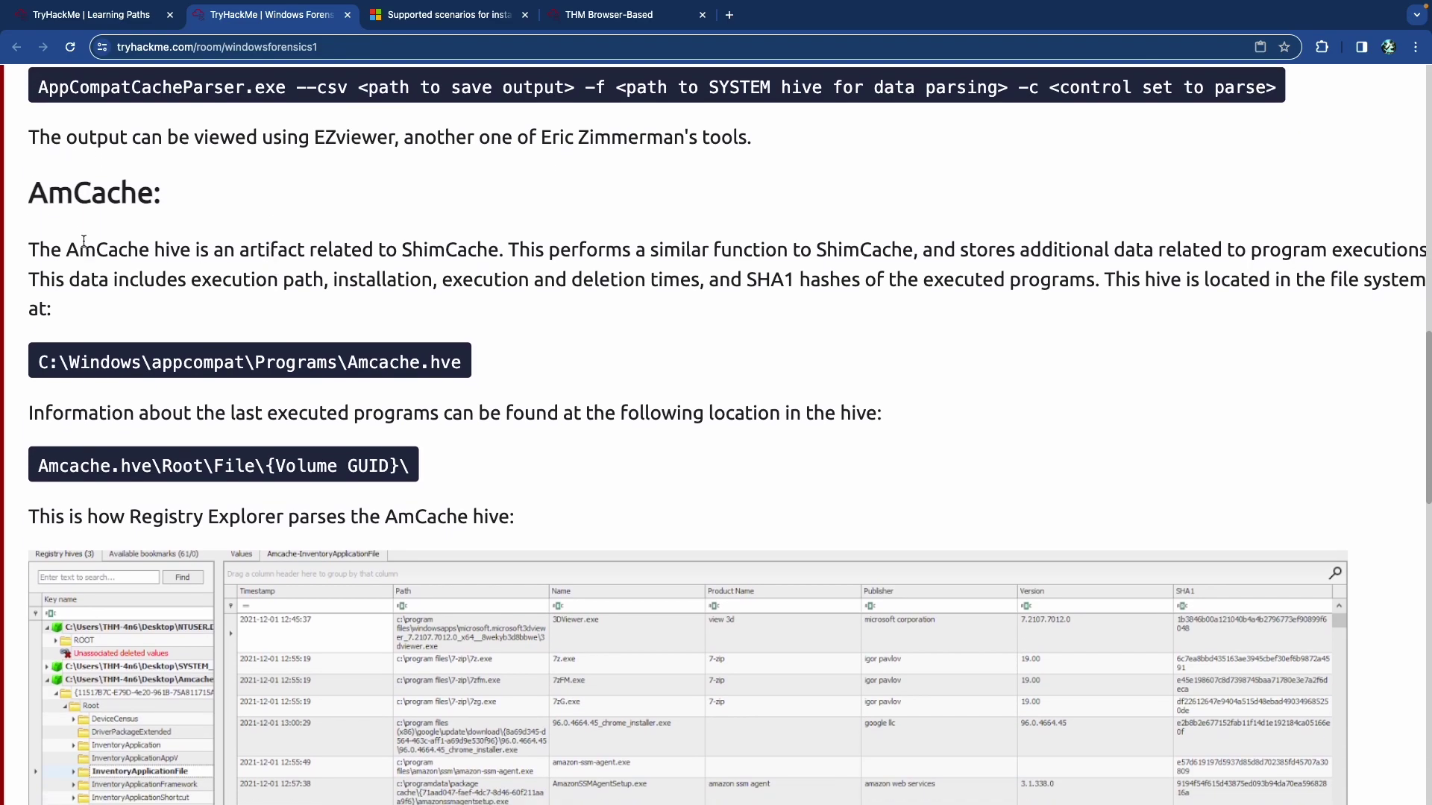
pyautogui.moveTo(49, 196); pyautogui.dragTo(127, 197)
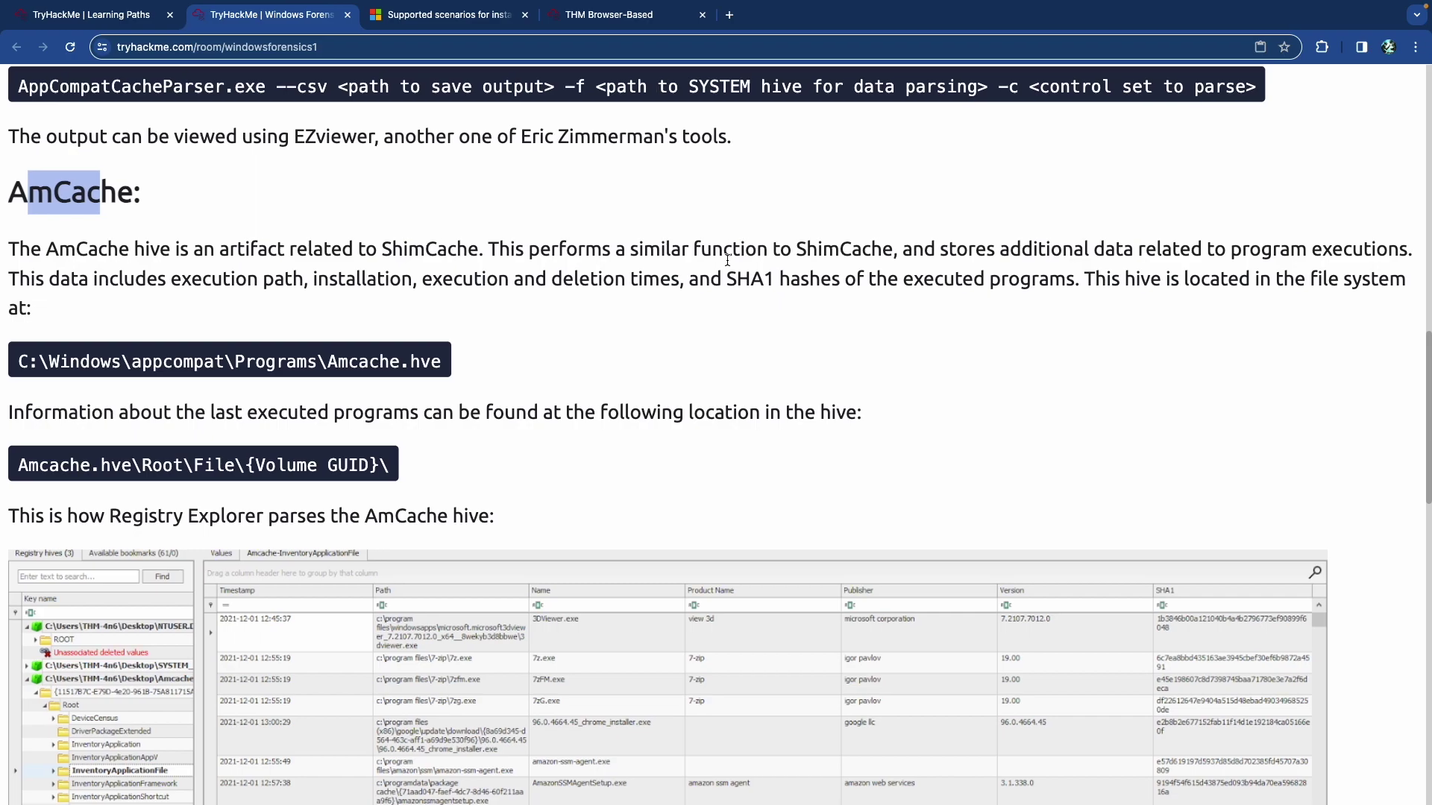
pyautogui.hscroll(1, 727, 261)
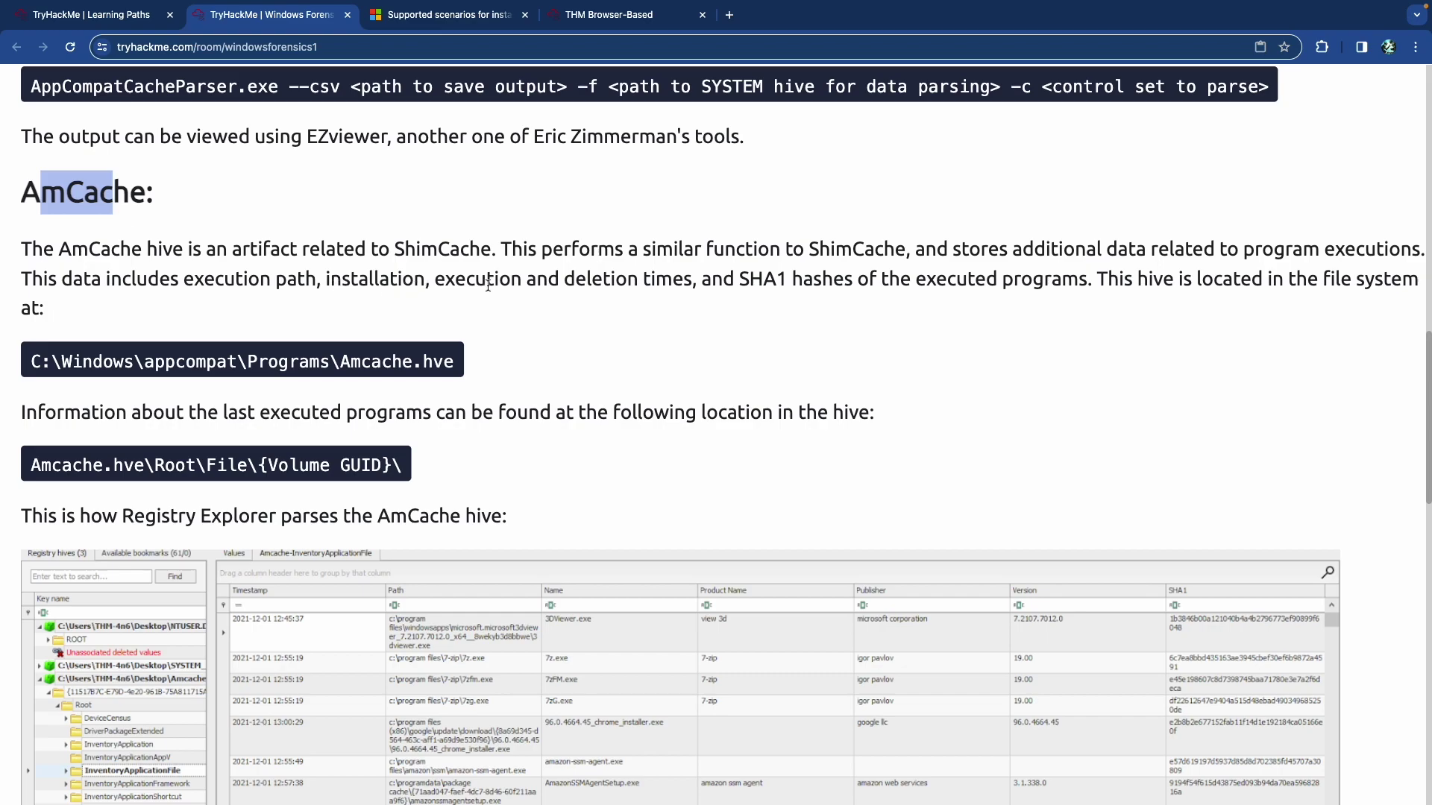
pyautogui.moveTo(487, 284); pyautogui.dragTo(701, 290)
pyautogui.scroll(-2, 629, 290)
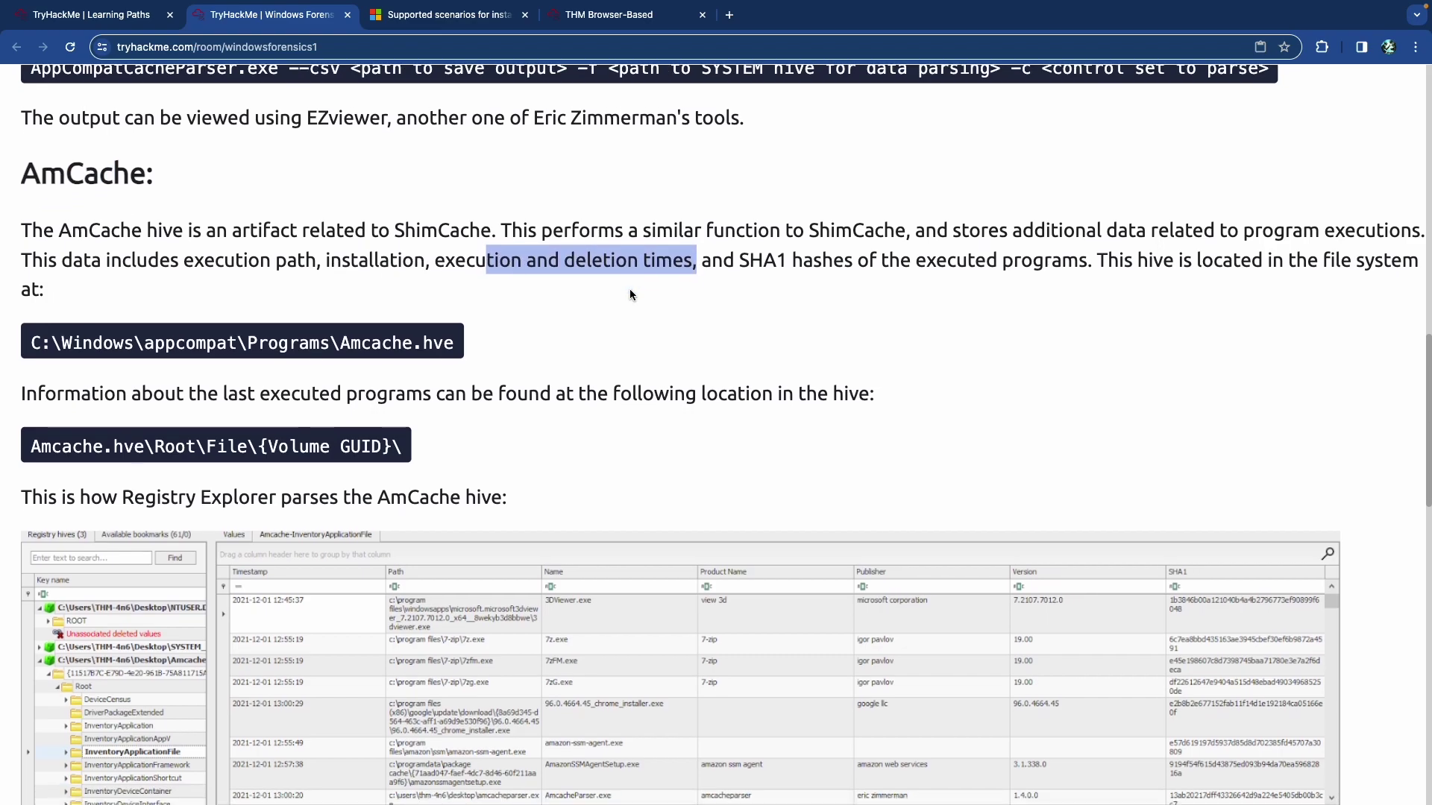
pyautogui.scroll(-1, 629, 295)
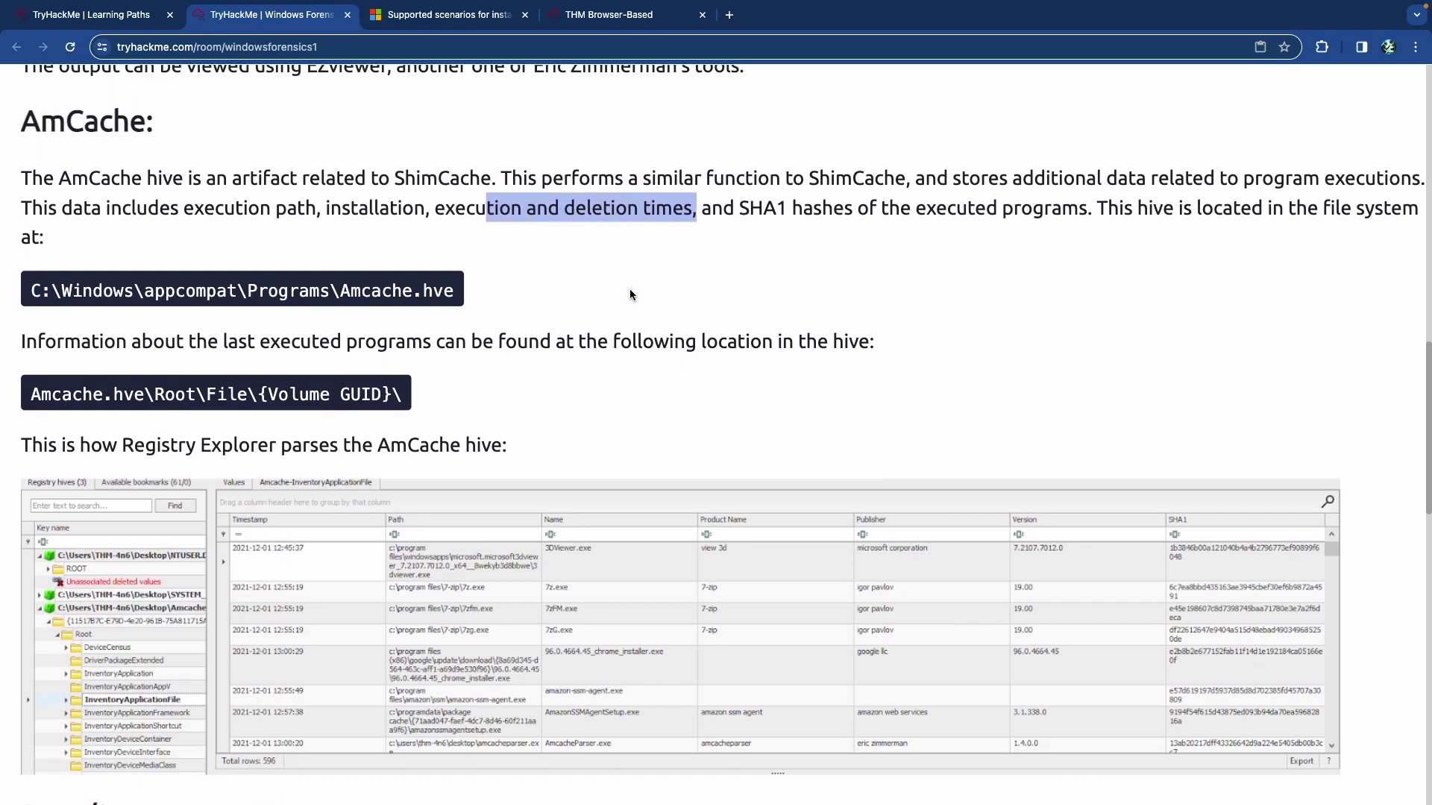
pyautogui.scroll(-2, 630, 295)
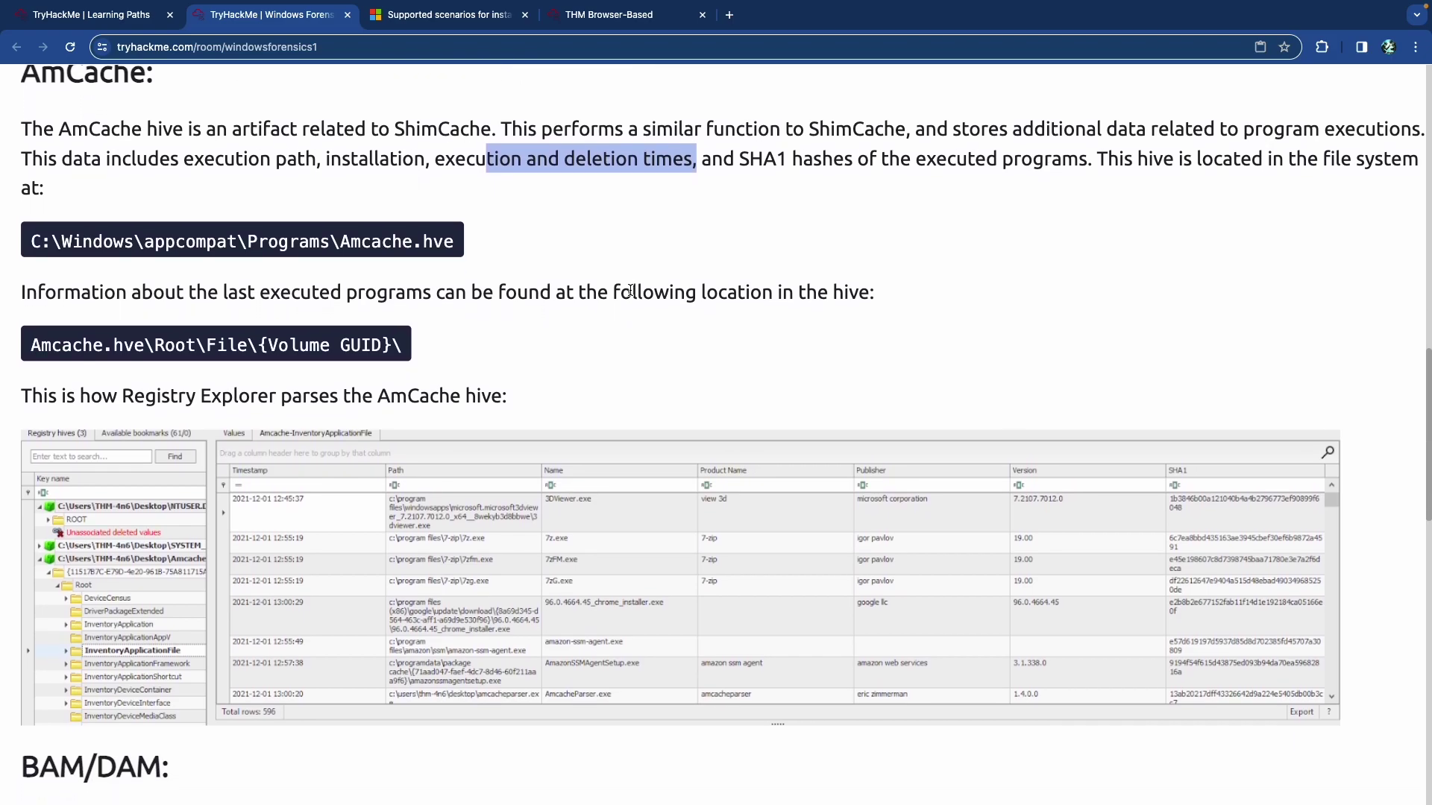
pyautogui.scroll(-1, 629, 289)
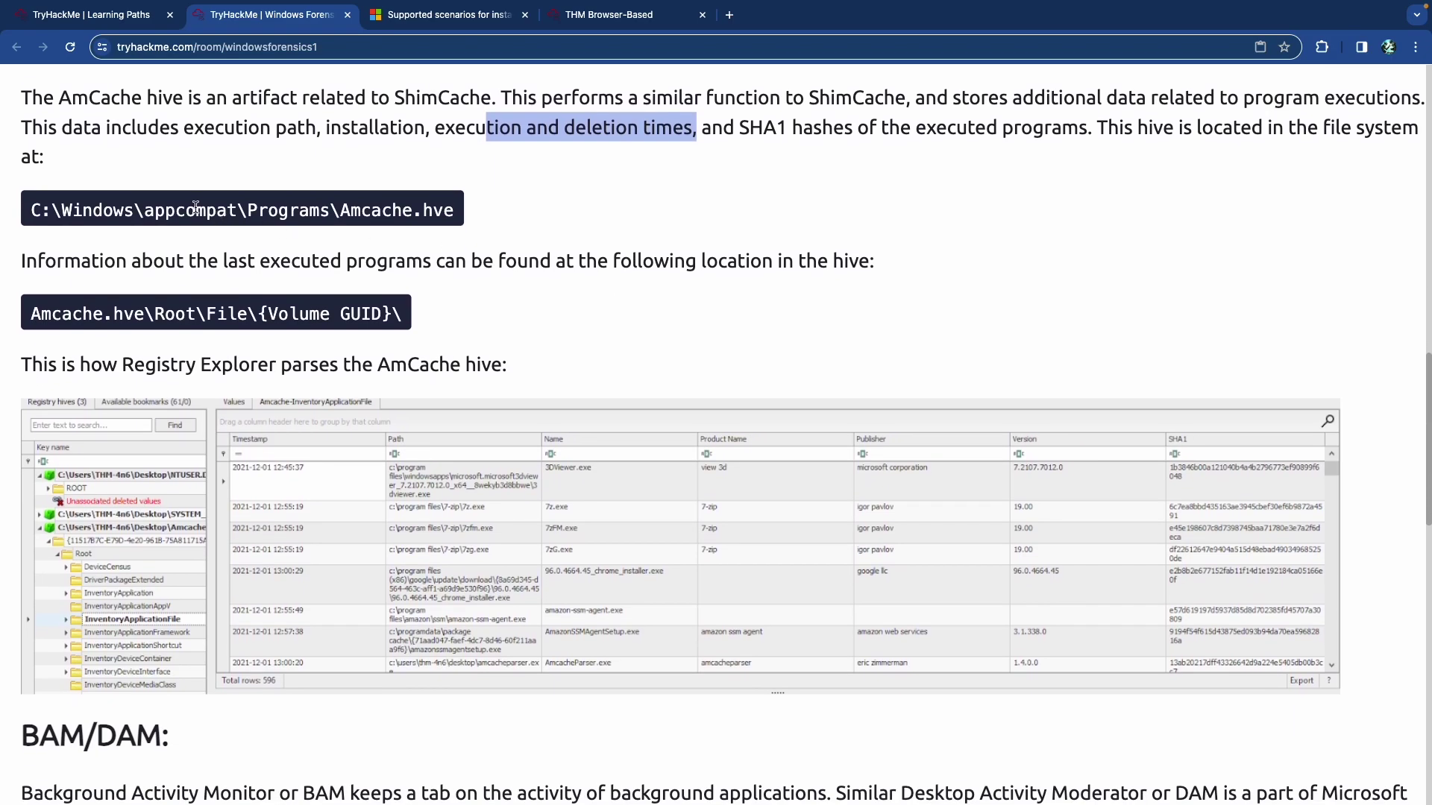
# Examine the Amcache.hve file path, the hive location for last executed programs, and the Registry Explorer screenshot of the parsed AmCache hive.
pyautogui.moveTo(195, 207); pyautogui.dragTo(444, 211)
pyautogui.moveTo(71, 261); pyautogui.dragTo(583, 271)
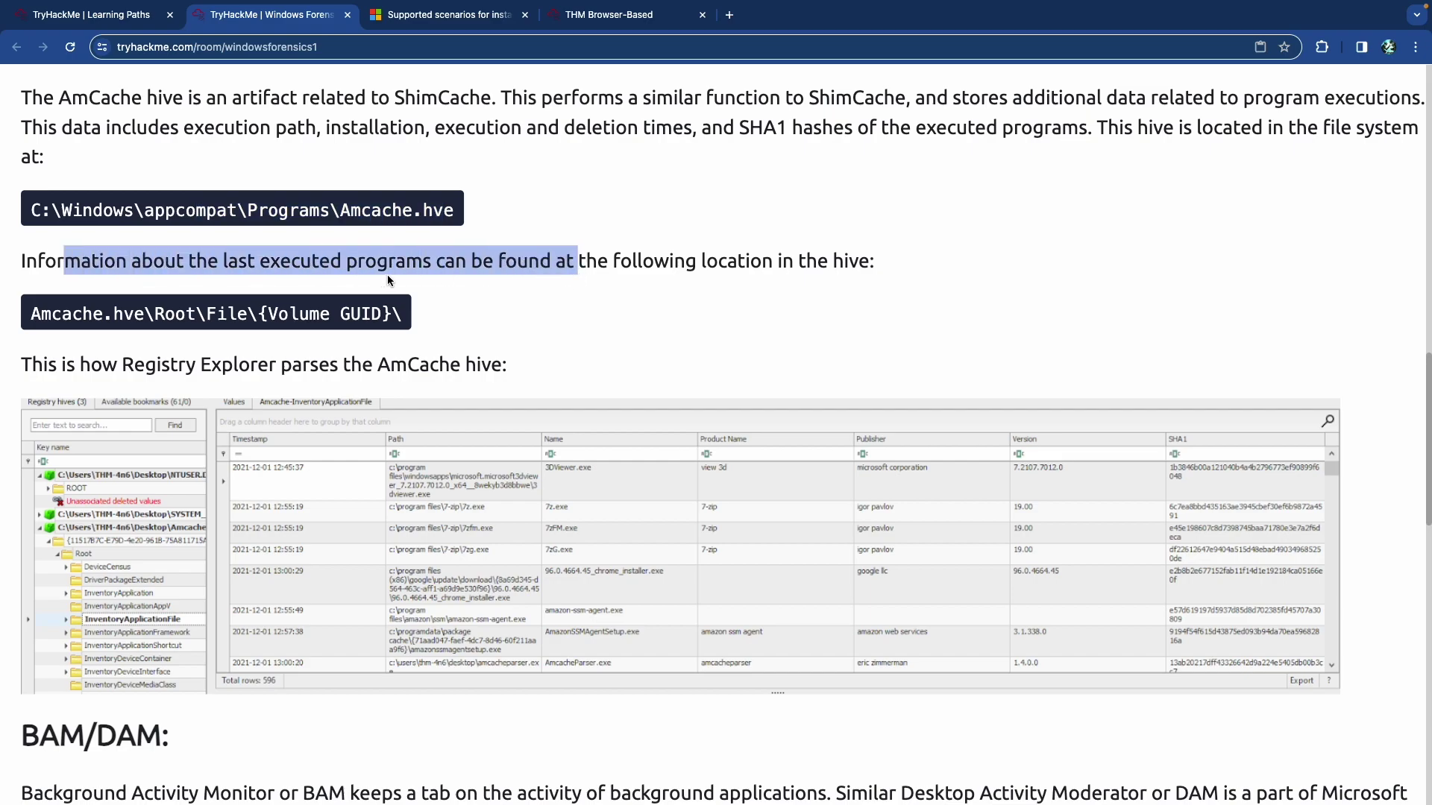
pyautogui.click(120, 313)
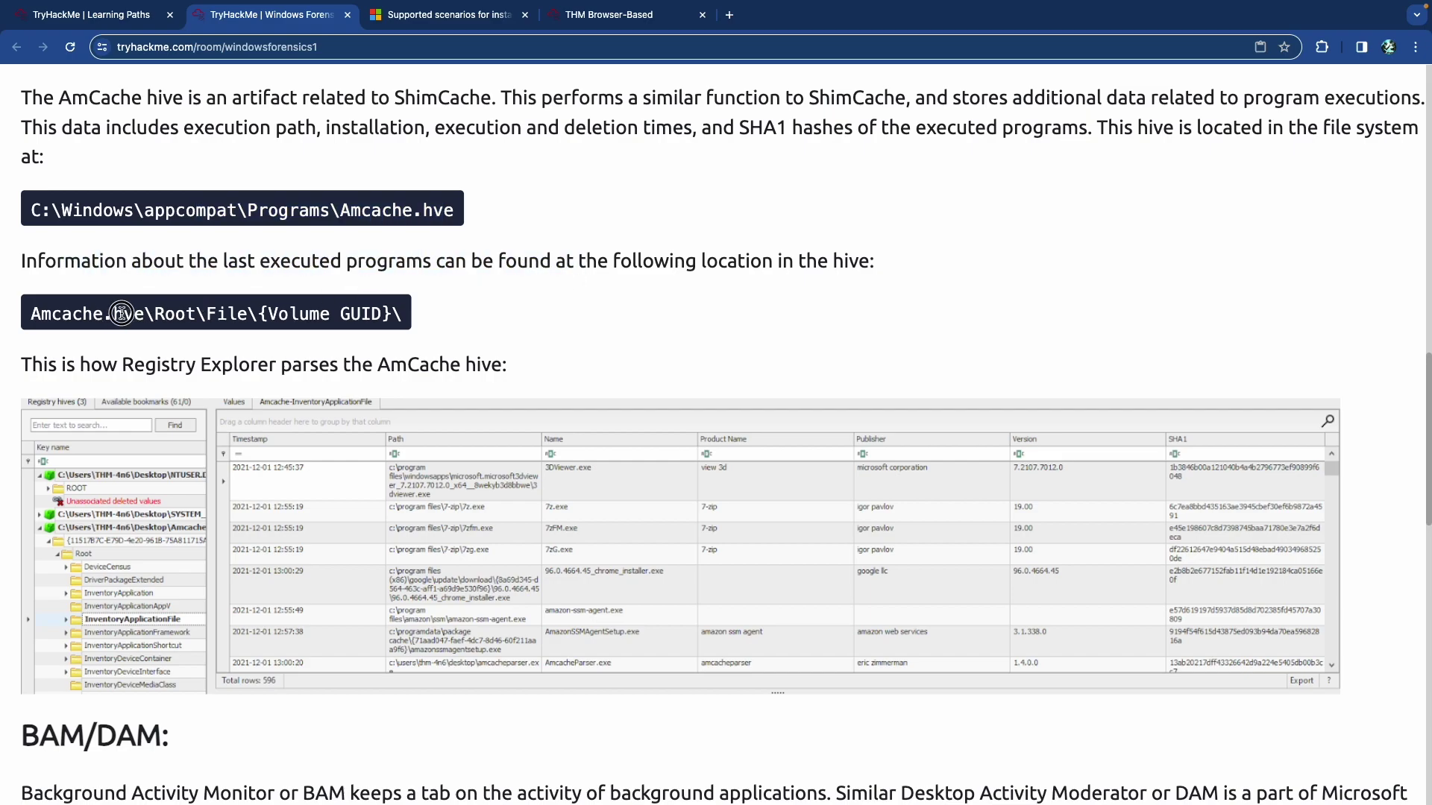
pyautogui.scroll(-1, 361, 319)
pyautogui.moveTo(291, 273); pyautogui.dragTo(361, 273)
pyautogui.click(189, 326)
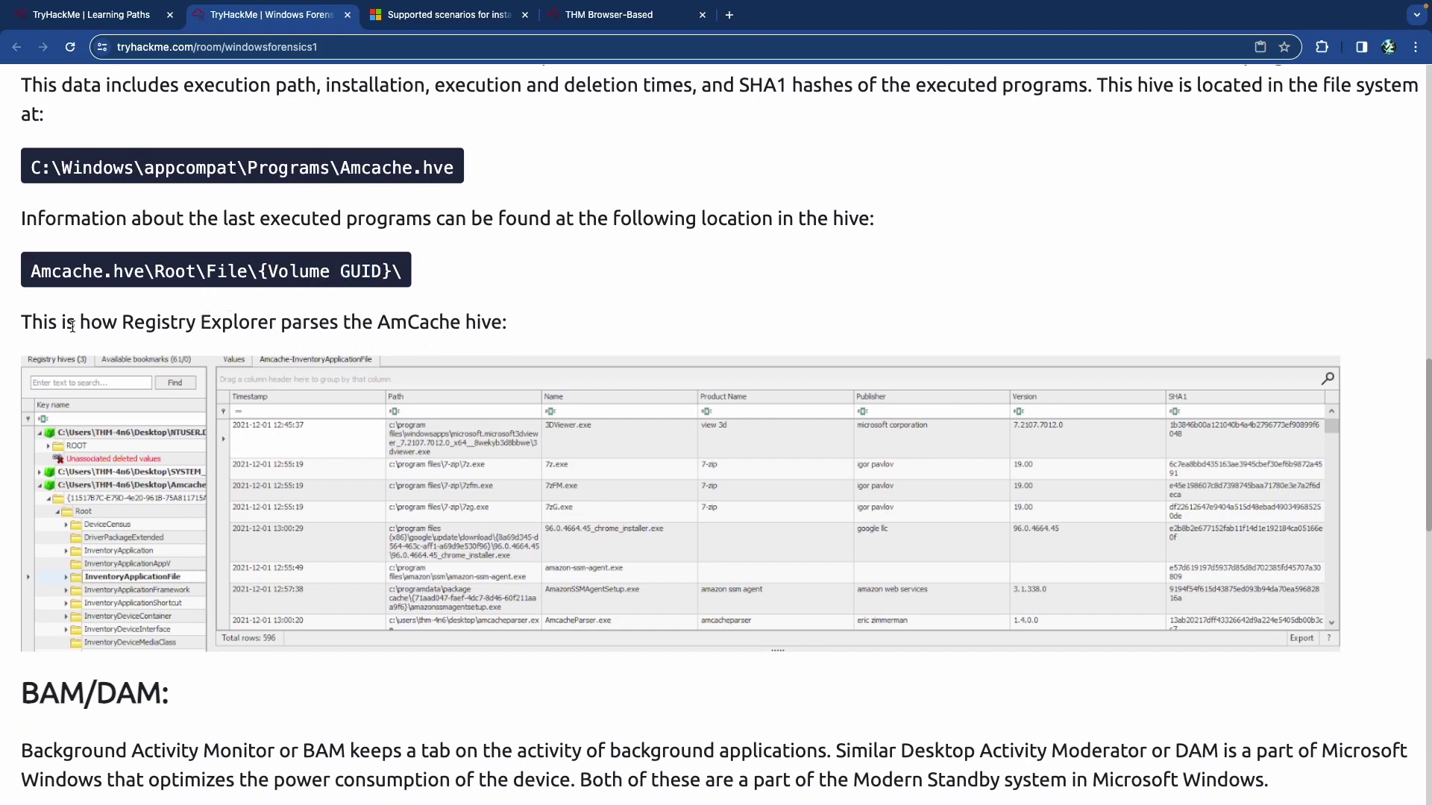
pyautogui.moveTo(77, 326); pyautogui.dragTo(438, 326)
pyautogui.scroll(-3, 365, 328)
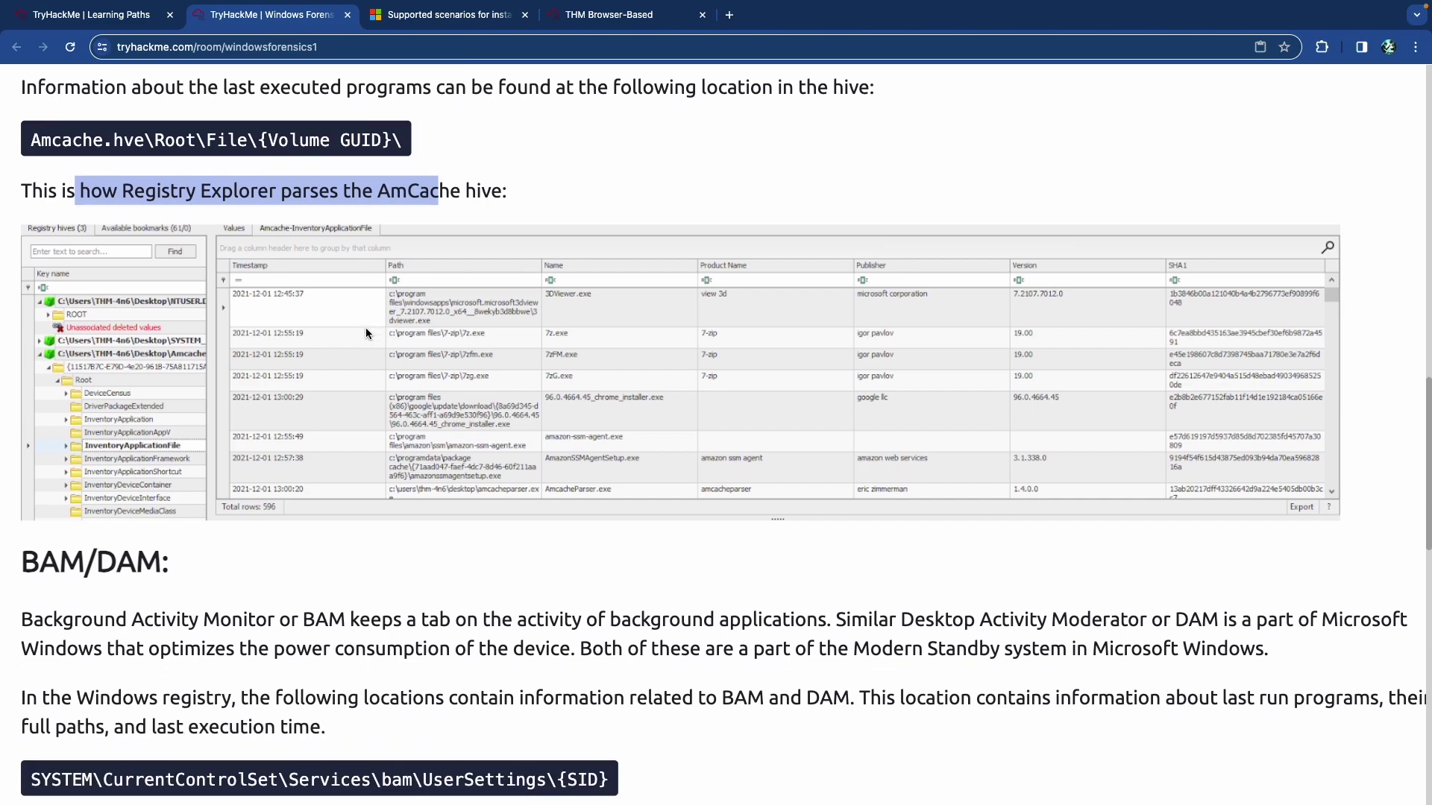
pyautogui.scroll(-2, 338, 349)
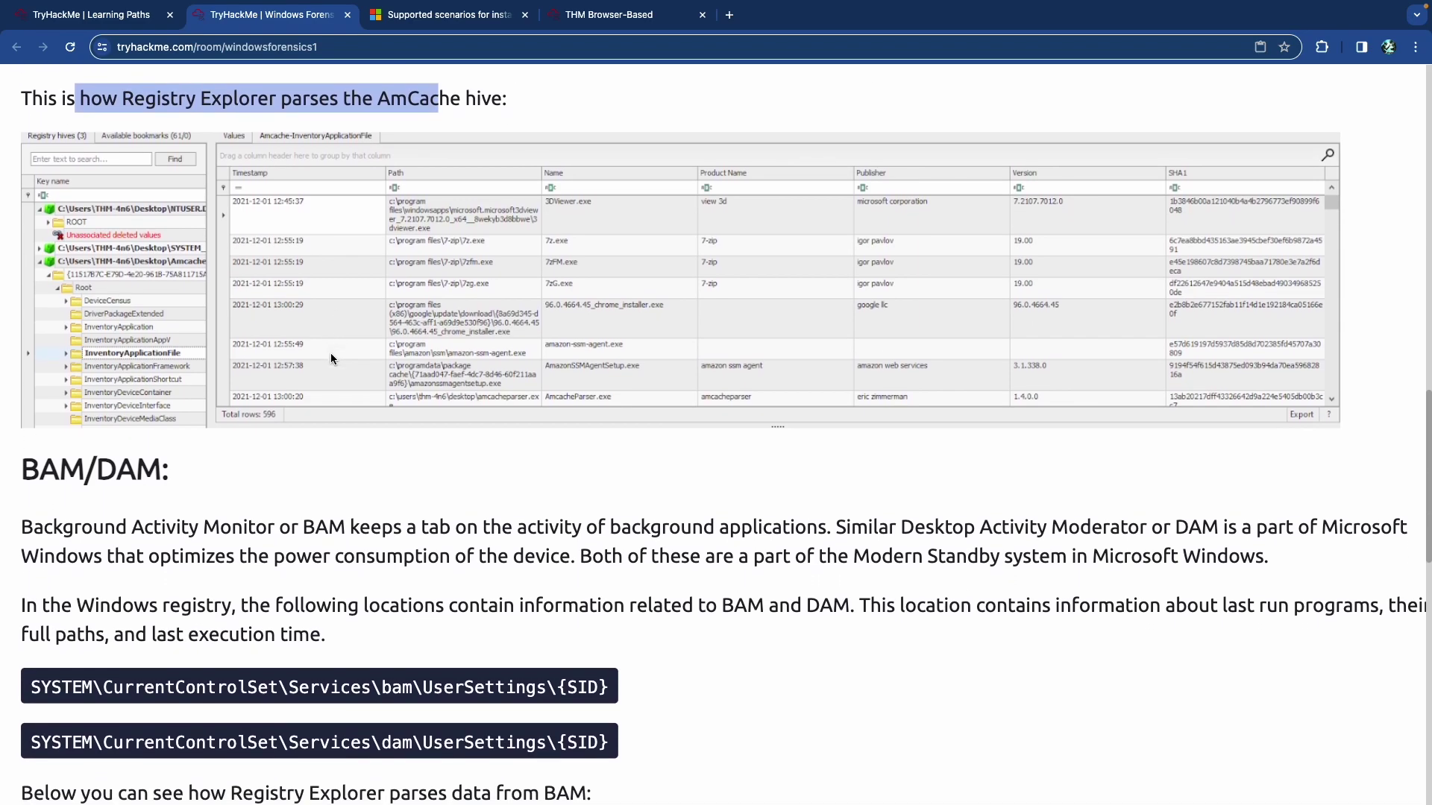
# Read the BAM/DAM section's description of Background Activity Monitor, Desktop Activity Moderator and the Modern Standby system.
pyautogui.scroll(-5, 331, 358)
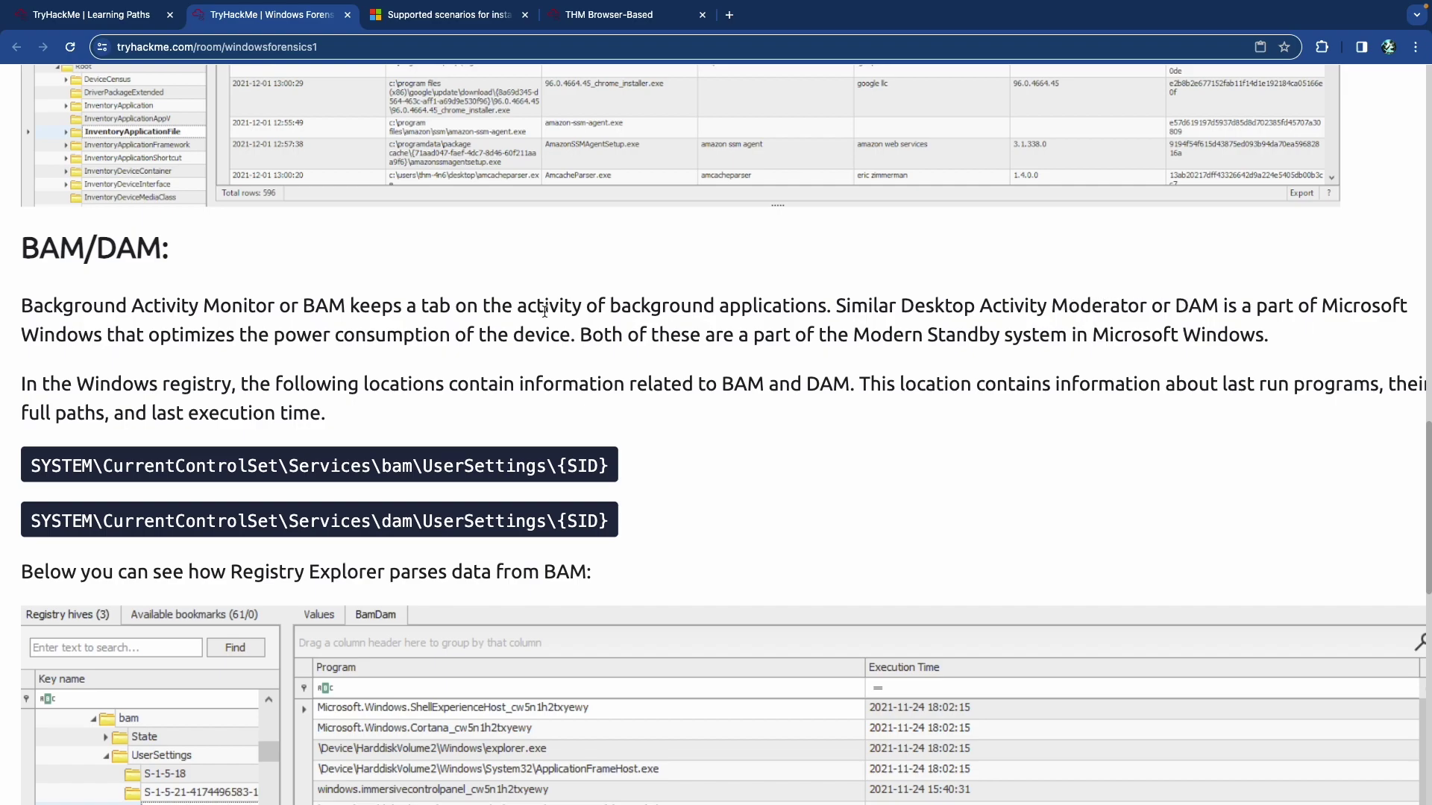
pyautogui.moveTo(207, 339); pyautogui.dragTo(488, 337)
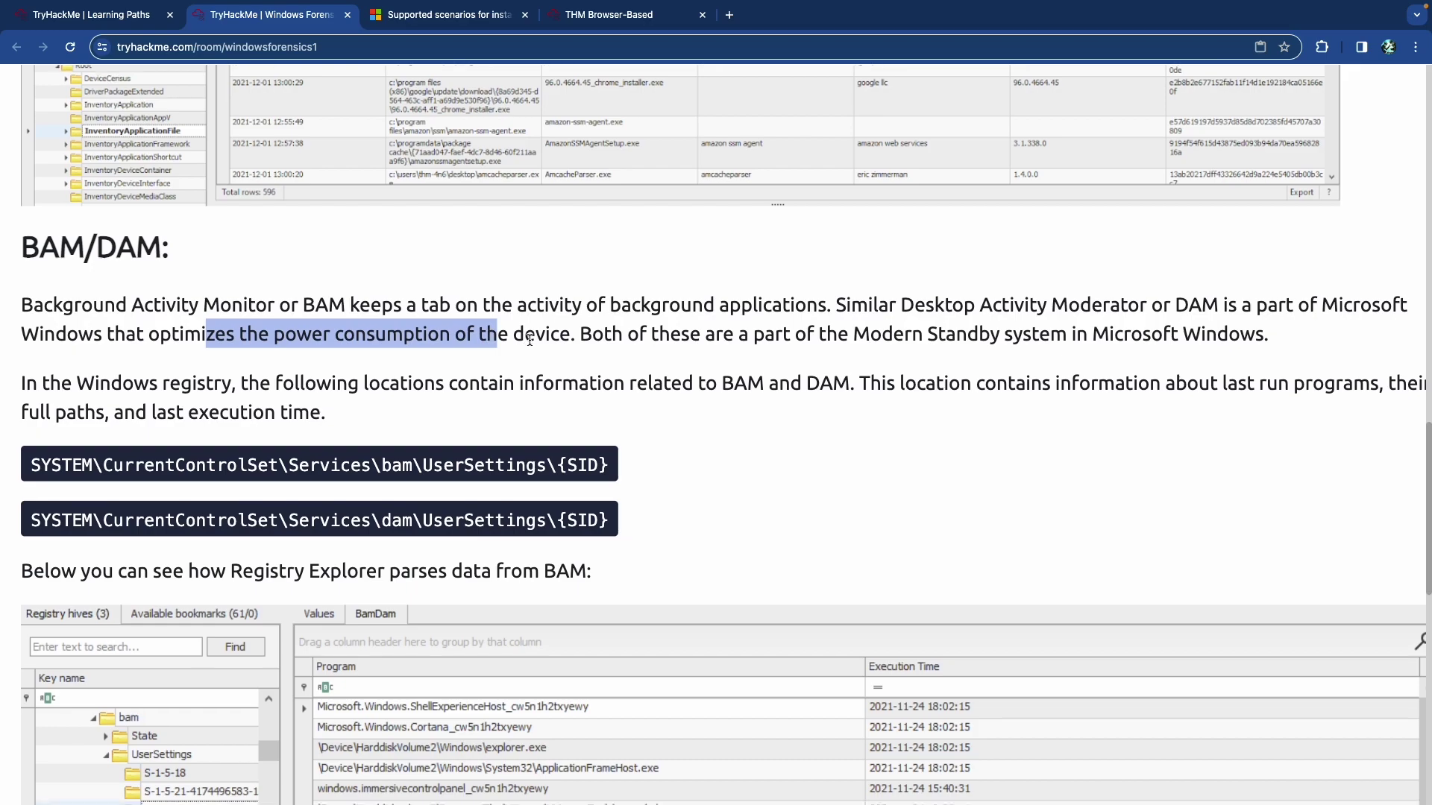
pyautogui.scroll(-1, 529, 339)
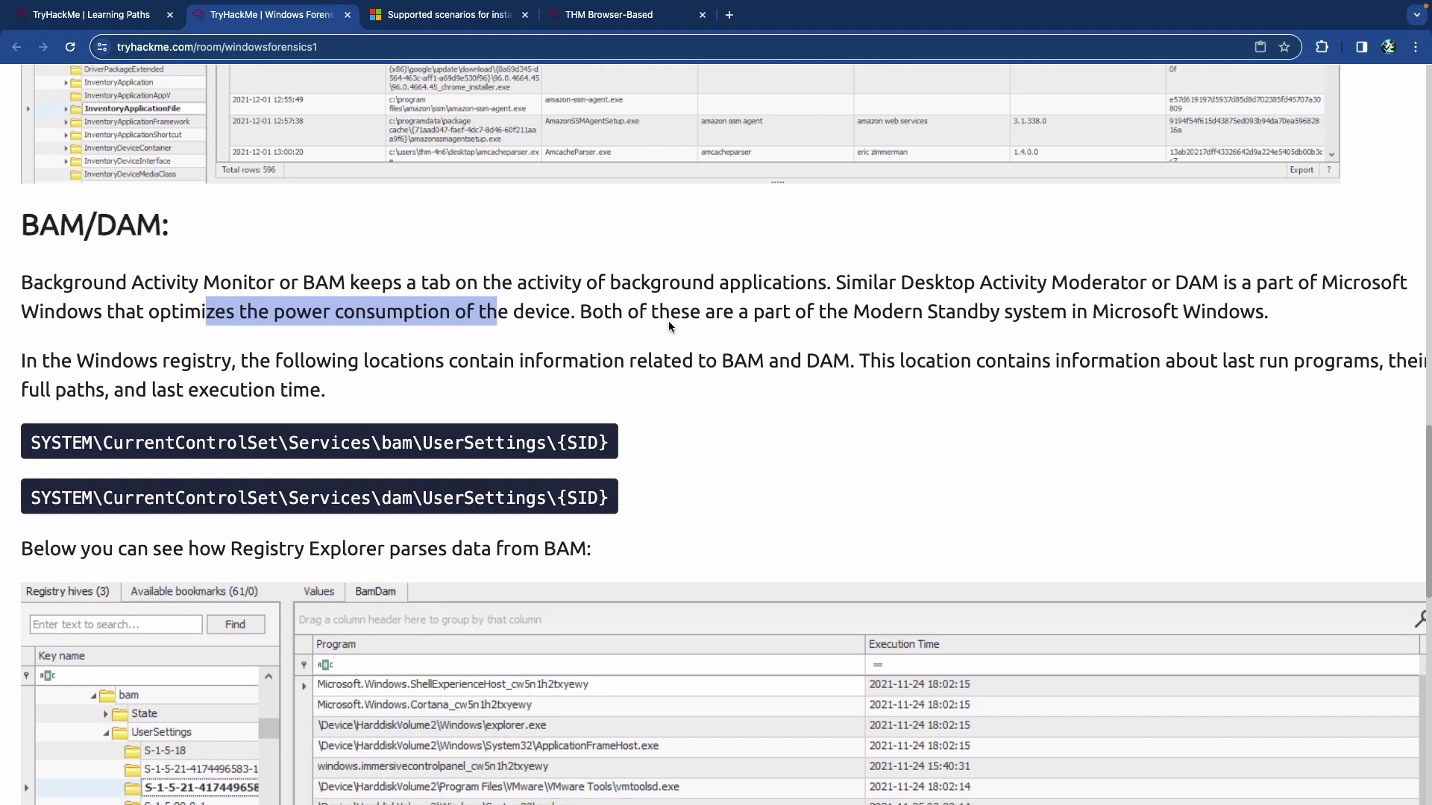
pyautogui.moveTo(643, 312); pyautogui.dragTo(1000, 312)
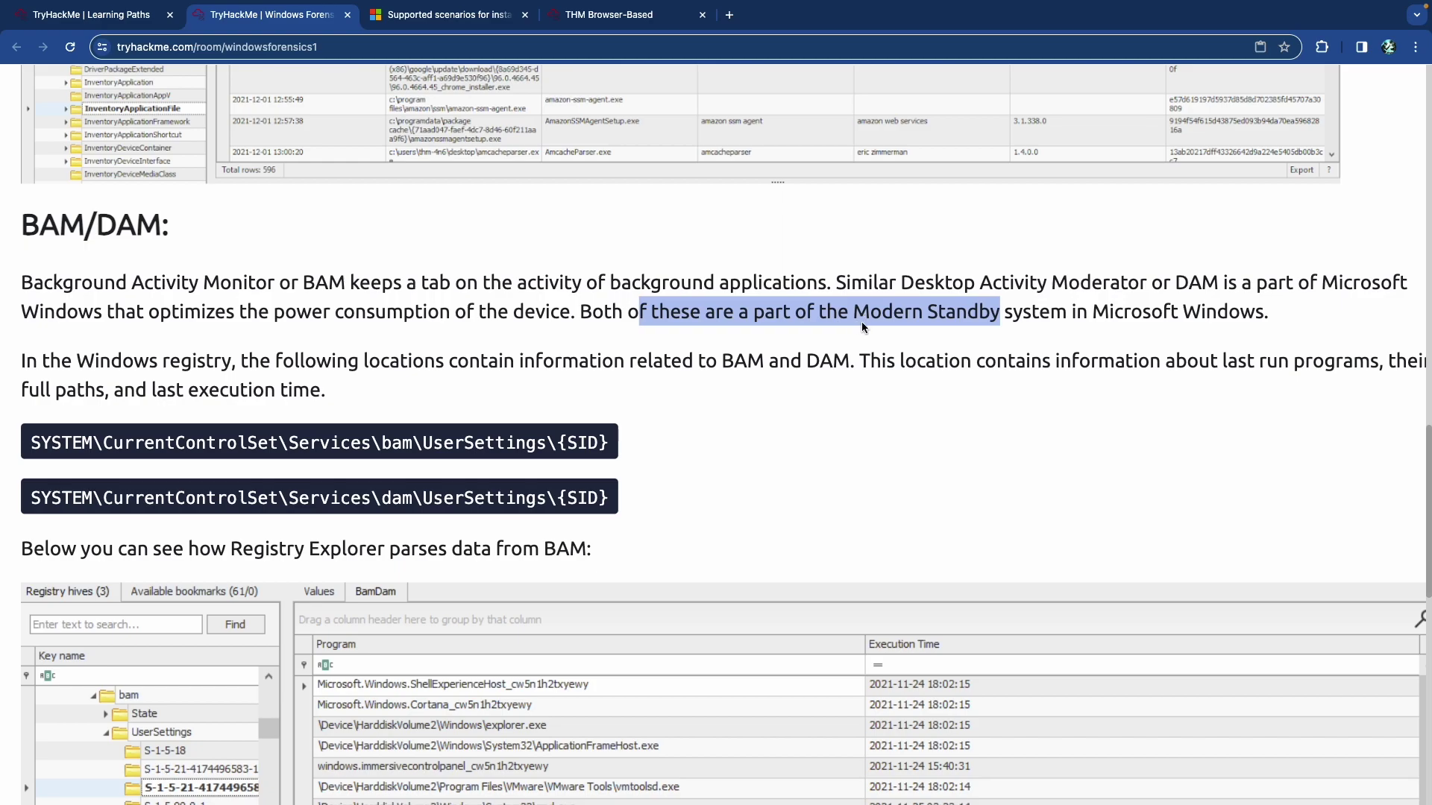
pyautogui.scroll(-1, 861, 321)
pyautogui.scroll(-3, 700, 325)
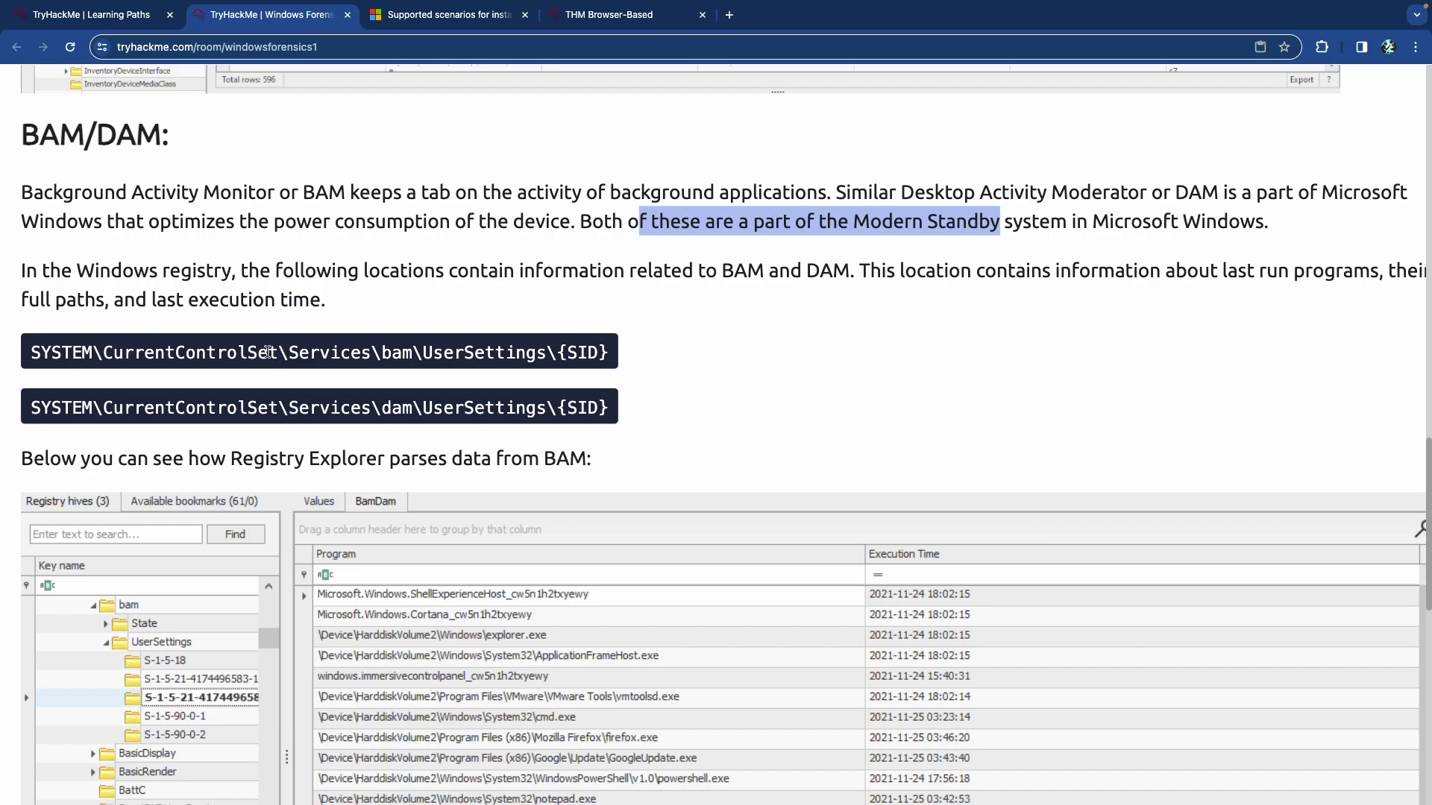
# Examine the bam and dam UserSettings key locations in the SYSTEM hive and the Registry Explorer screenshot of parsed BAM data.
pyautogui.moveTo(267, 352); pyautogui.dragTo(485, 415)
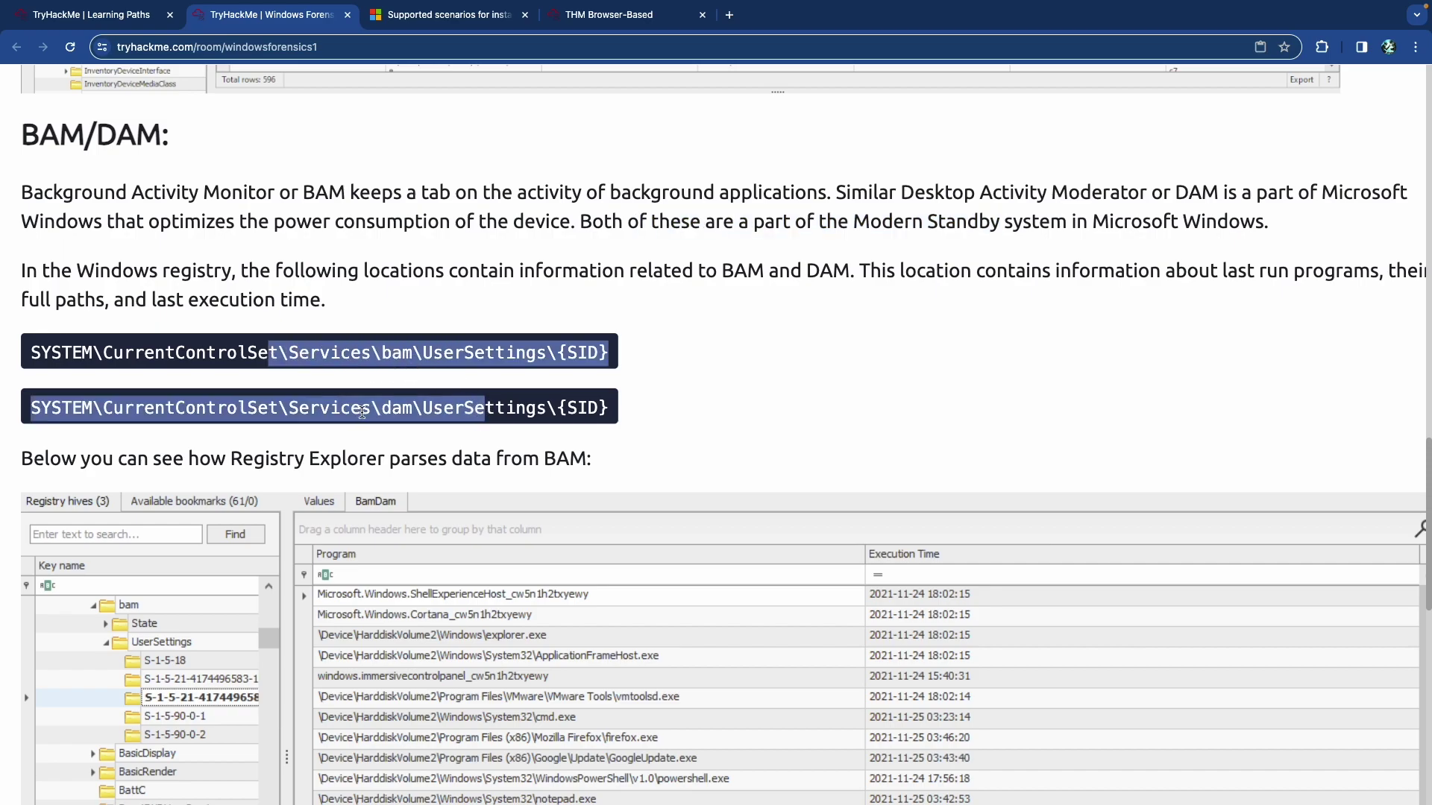
pyautogui.scroll(-2, 366, 407)
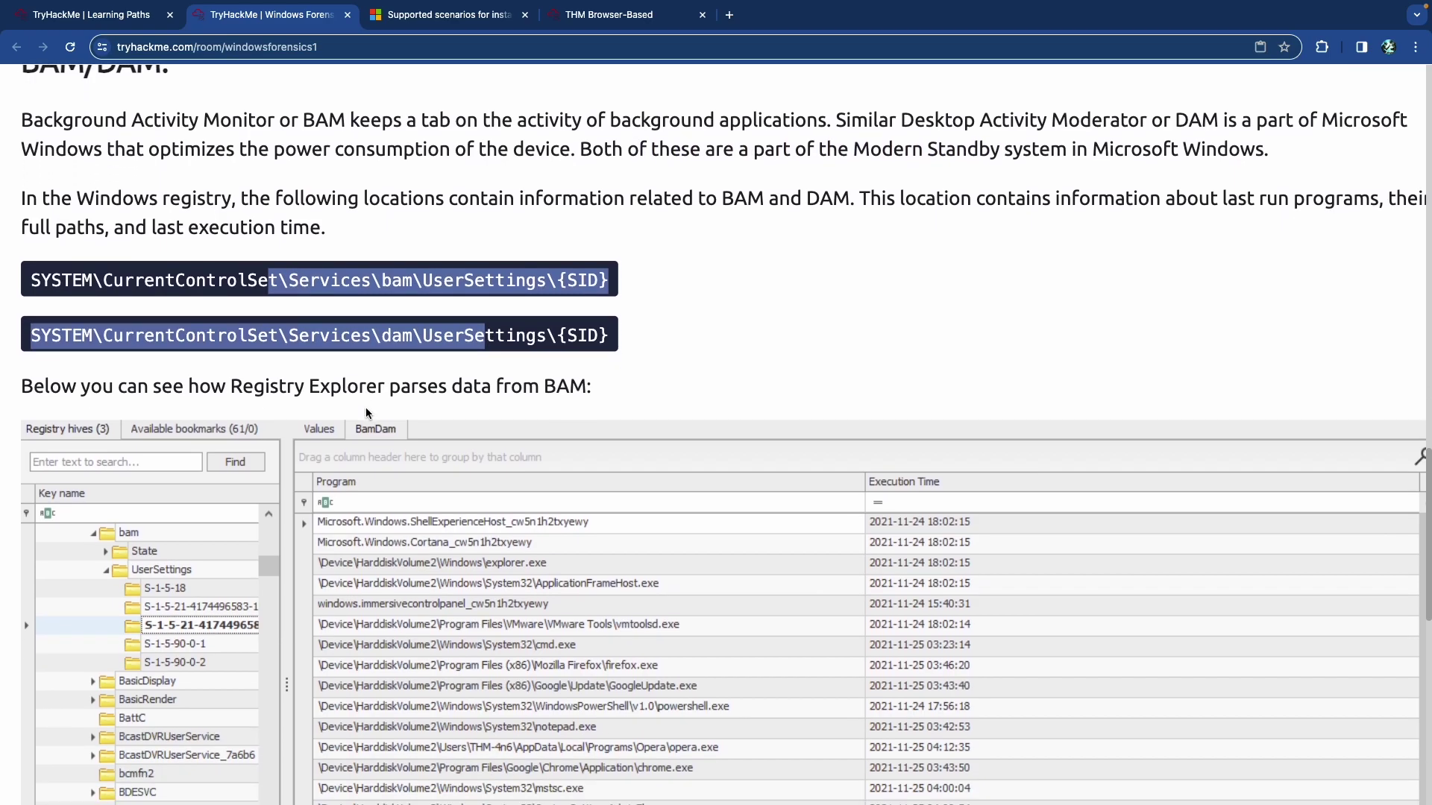
pyautogui.hscroll(-1, 333, 394)
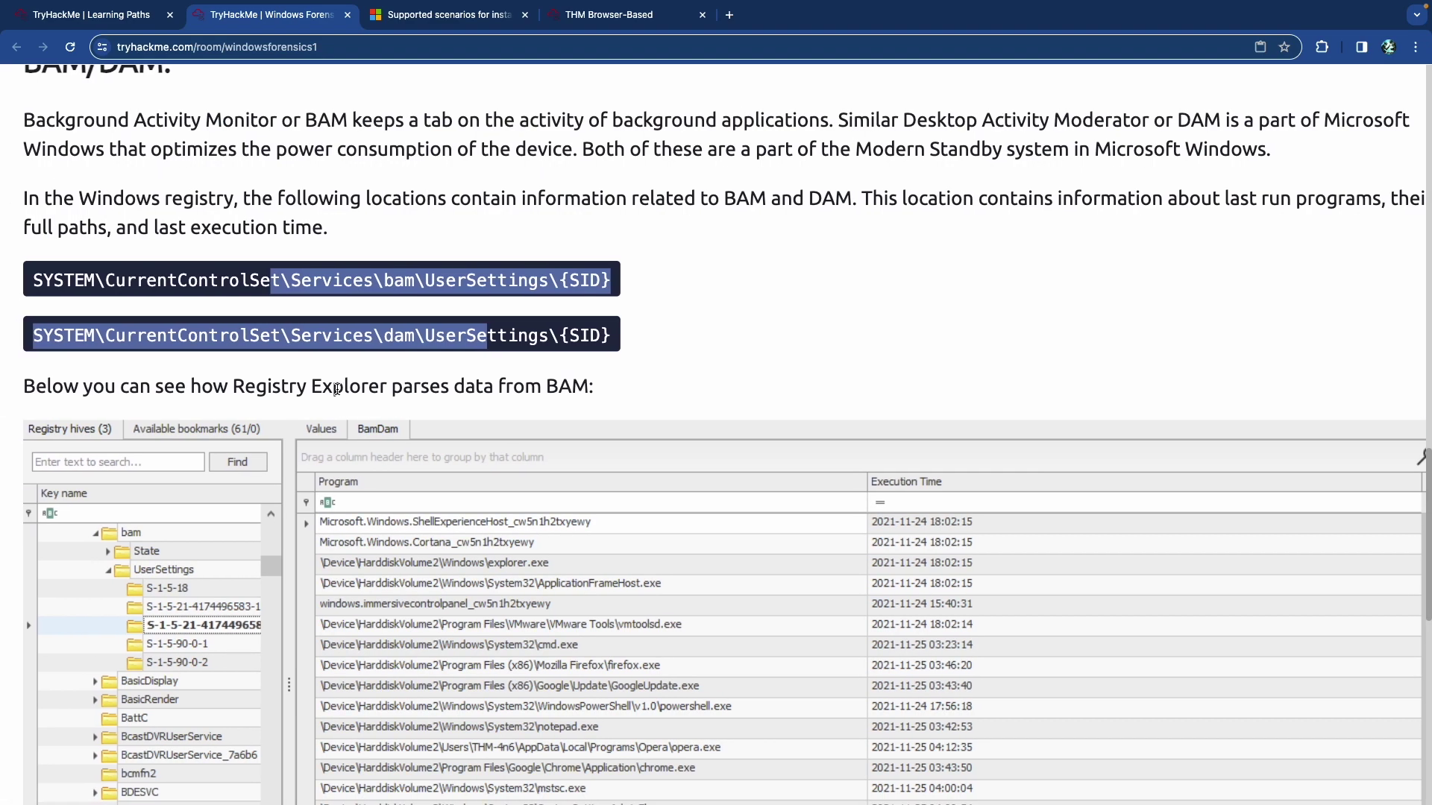
pyautogui.click(382, 289)
pyautogui.scroll(-5, 382, 288)
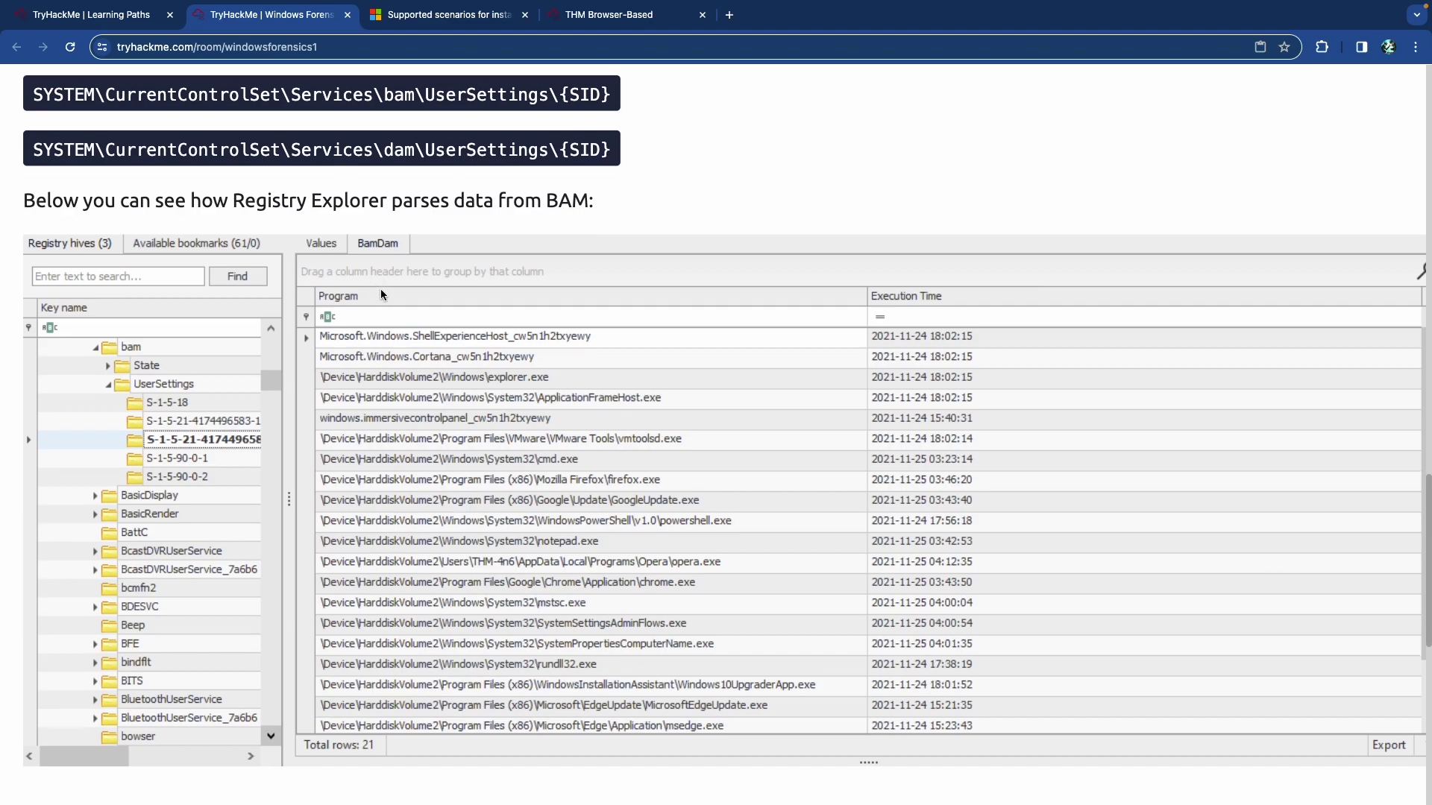
# Examine the bam, dam and {SID} parts of the two UserSettings key paths and read the Task 8 questions.
pyautogui.doubleClick(399, 94)
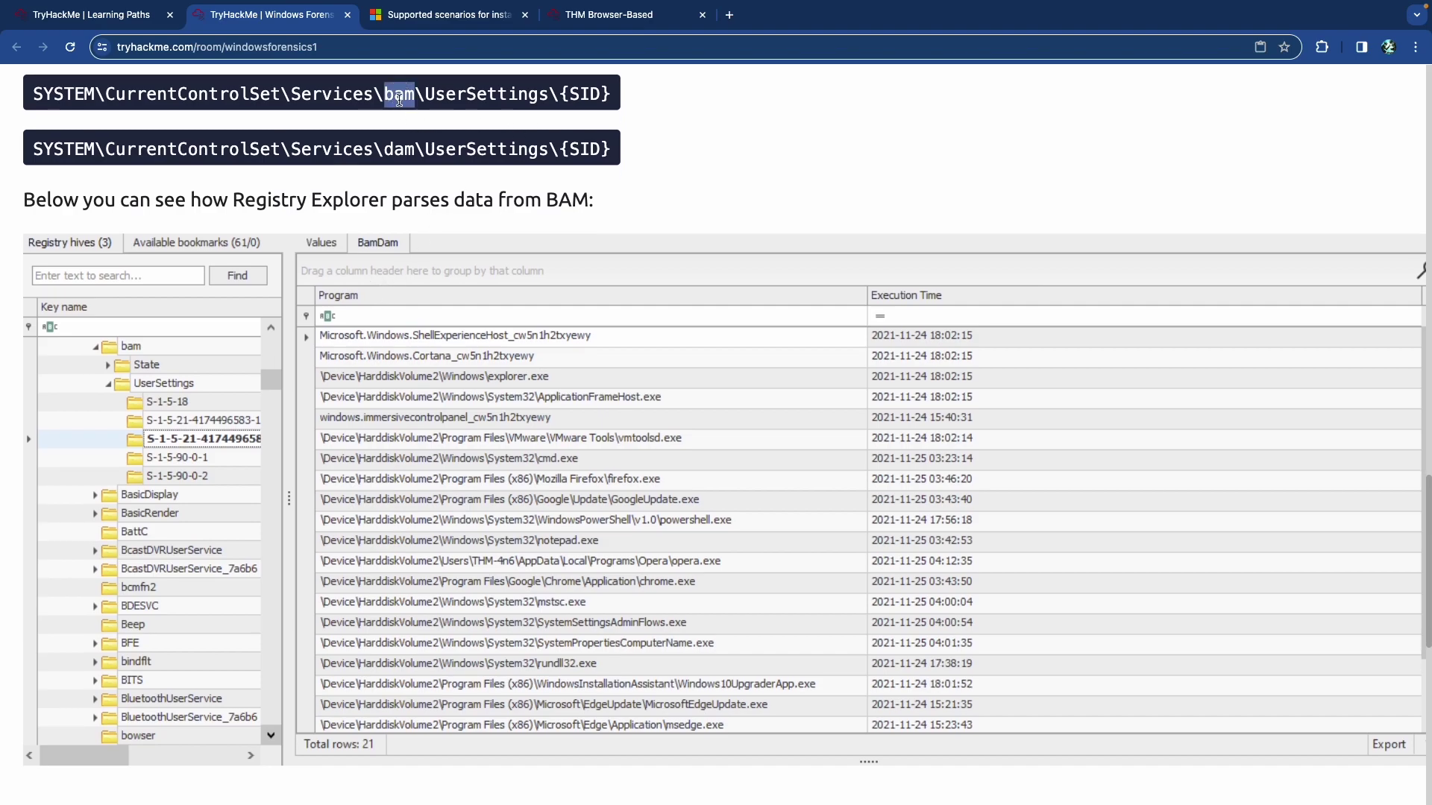
pyautogui.doubleClick(397, 147)
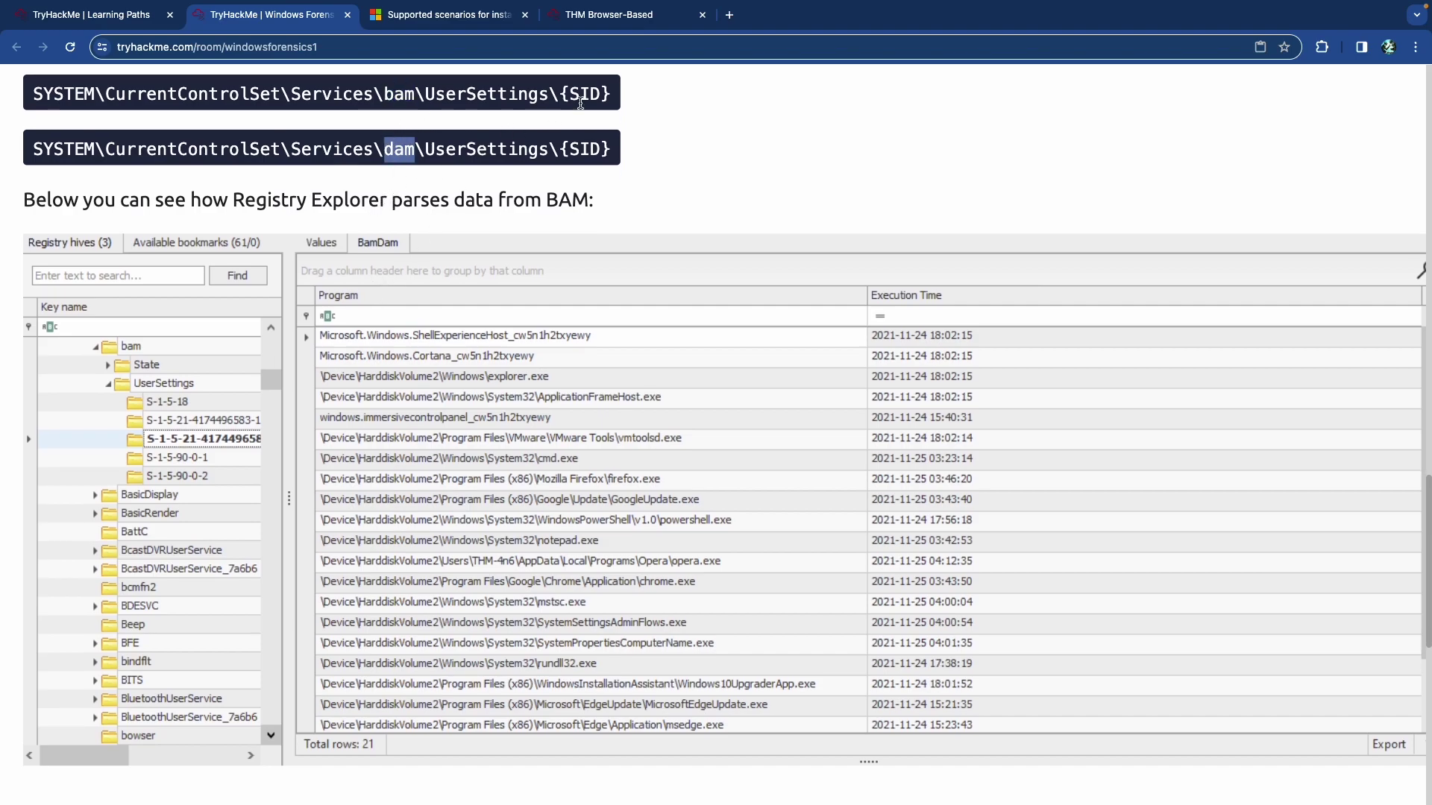
pyautogui.moveTo(560, 93); pyautogui.dragTo(617, 96)
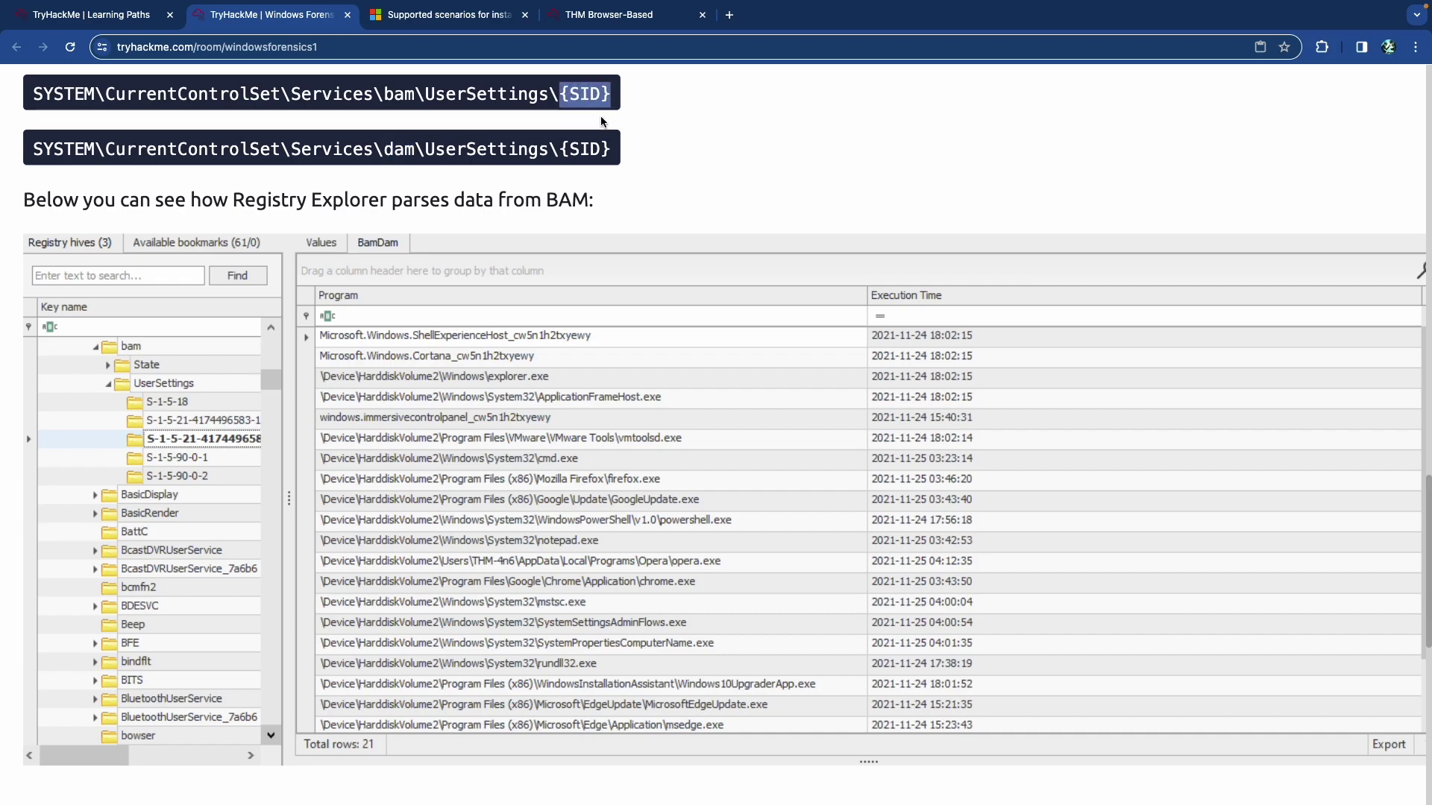
pyautogui.scroll(-2, 565, 138)
pyautogui.scroll(-3, 565, 136)
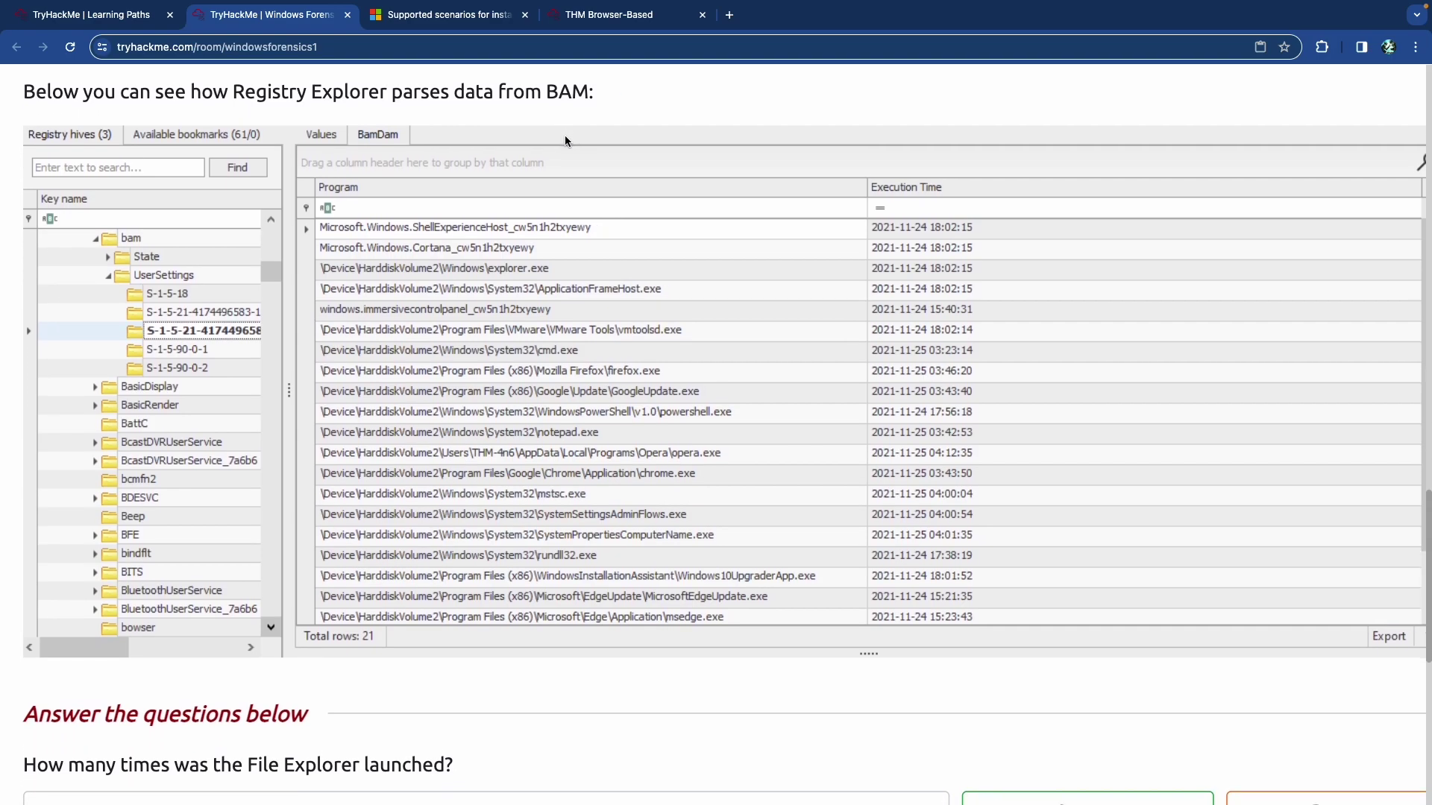
pyautogui.scroll(-2, 566, 136)
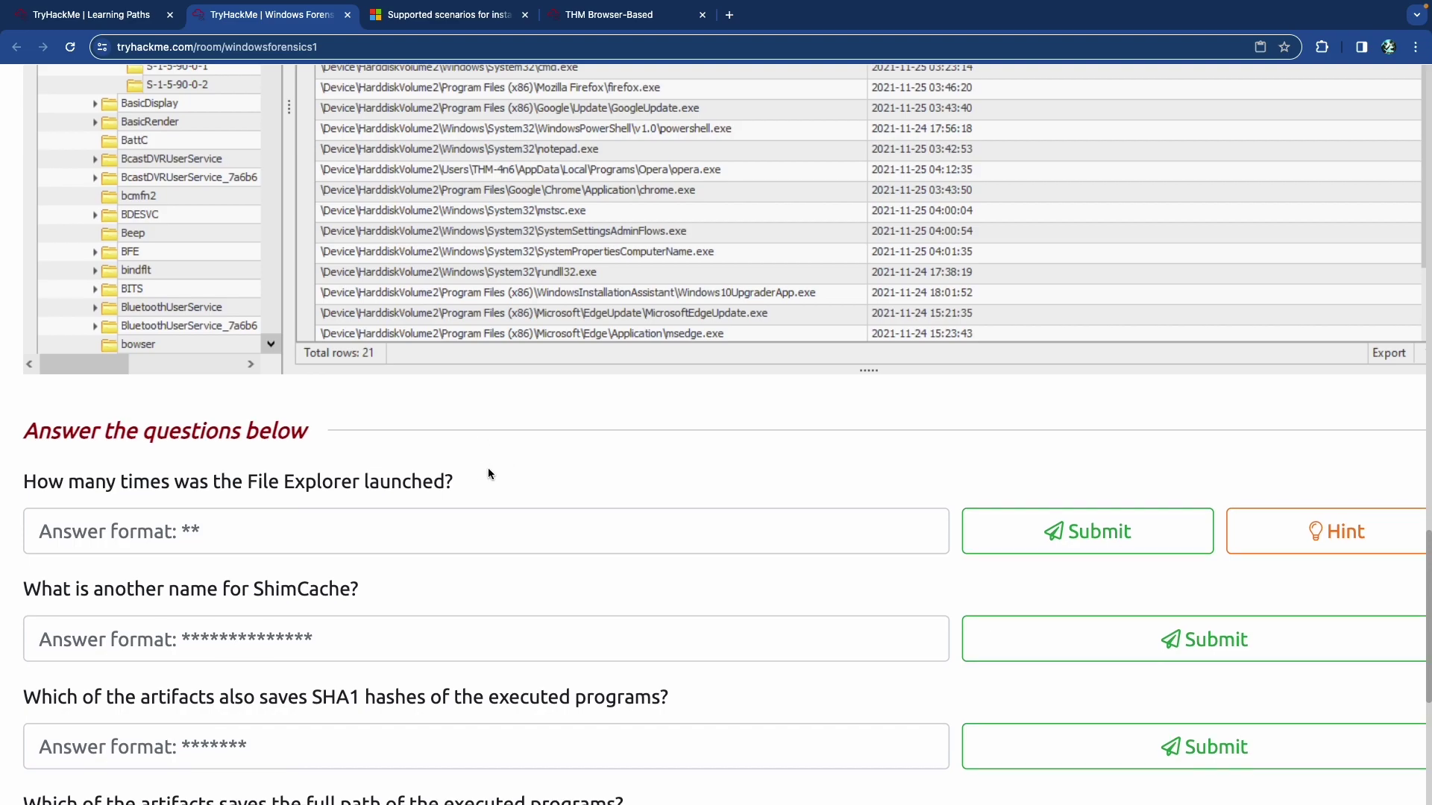
# Enlarge the UserAssist screenshot from Registry Explorer and look up the Run Counter of File Explorer.
pyautogui.scroll(14, 488, 470)
pyautogui.scroll(10, 508, 471)
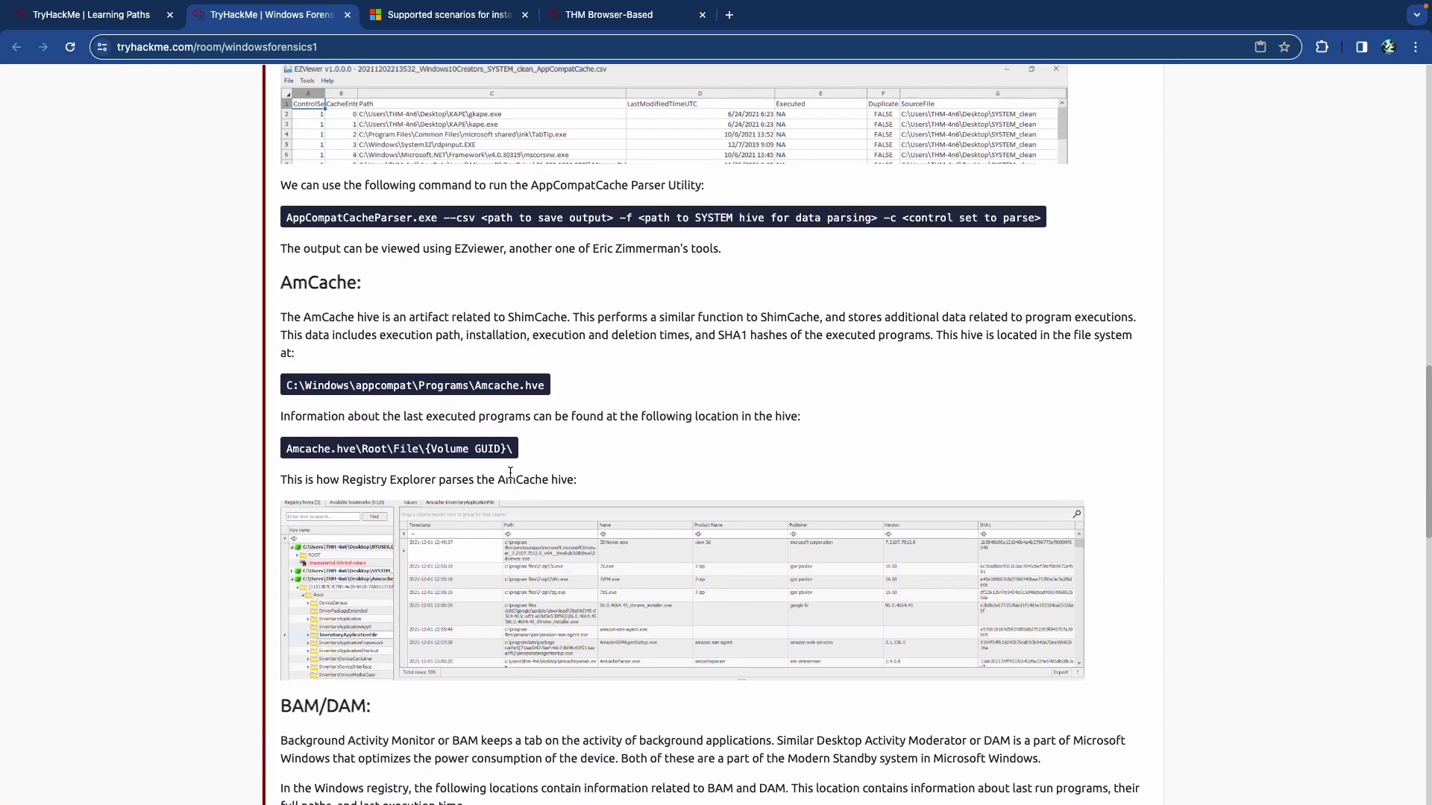
pyautogui.scroll(1, 515, 470)
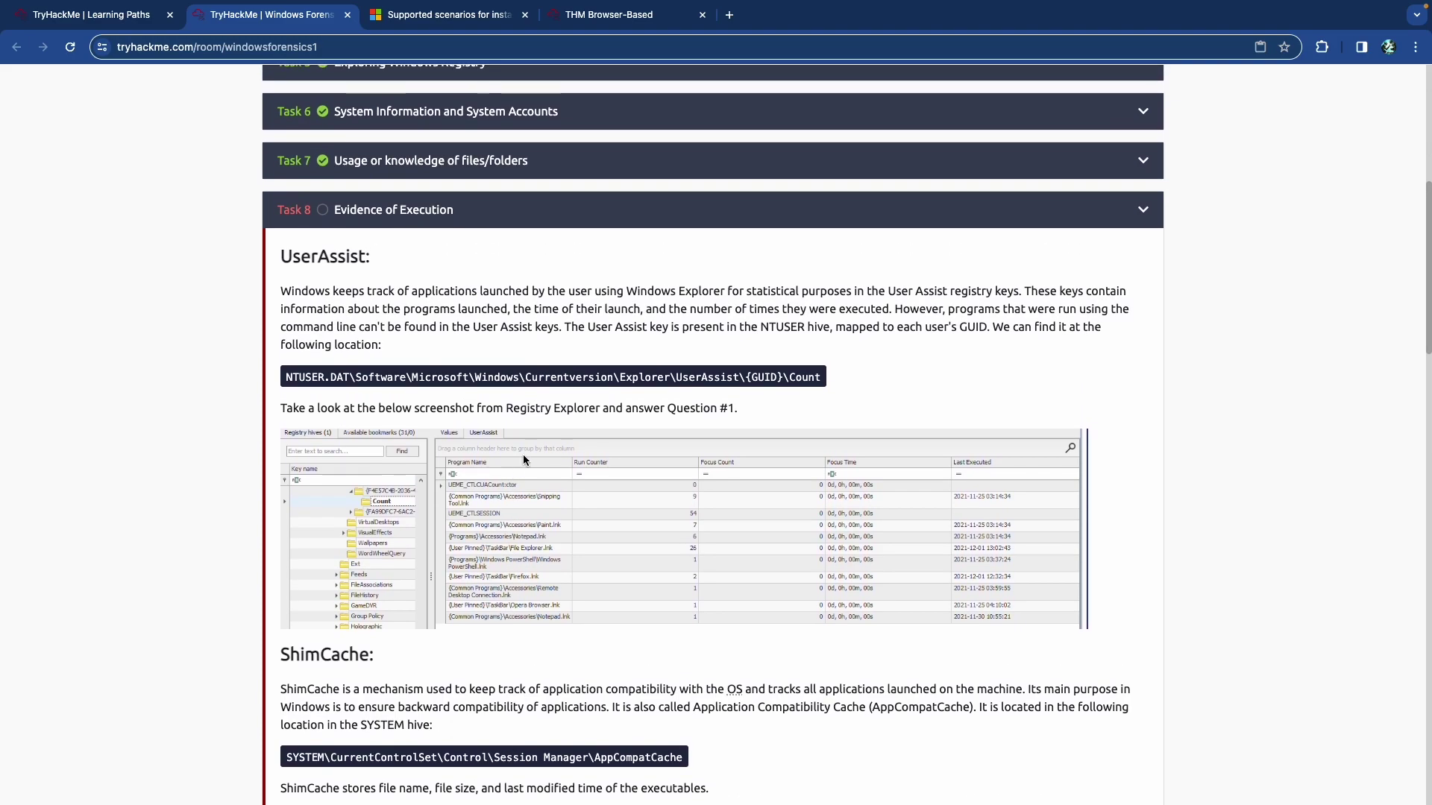
pyautogui.click(533, 470)
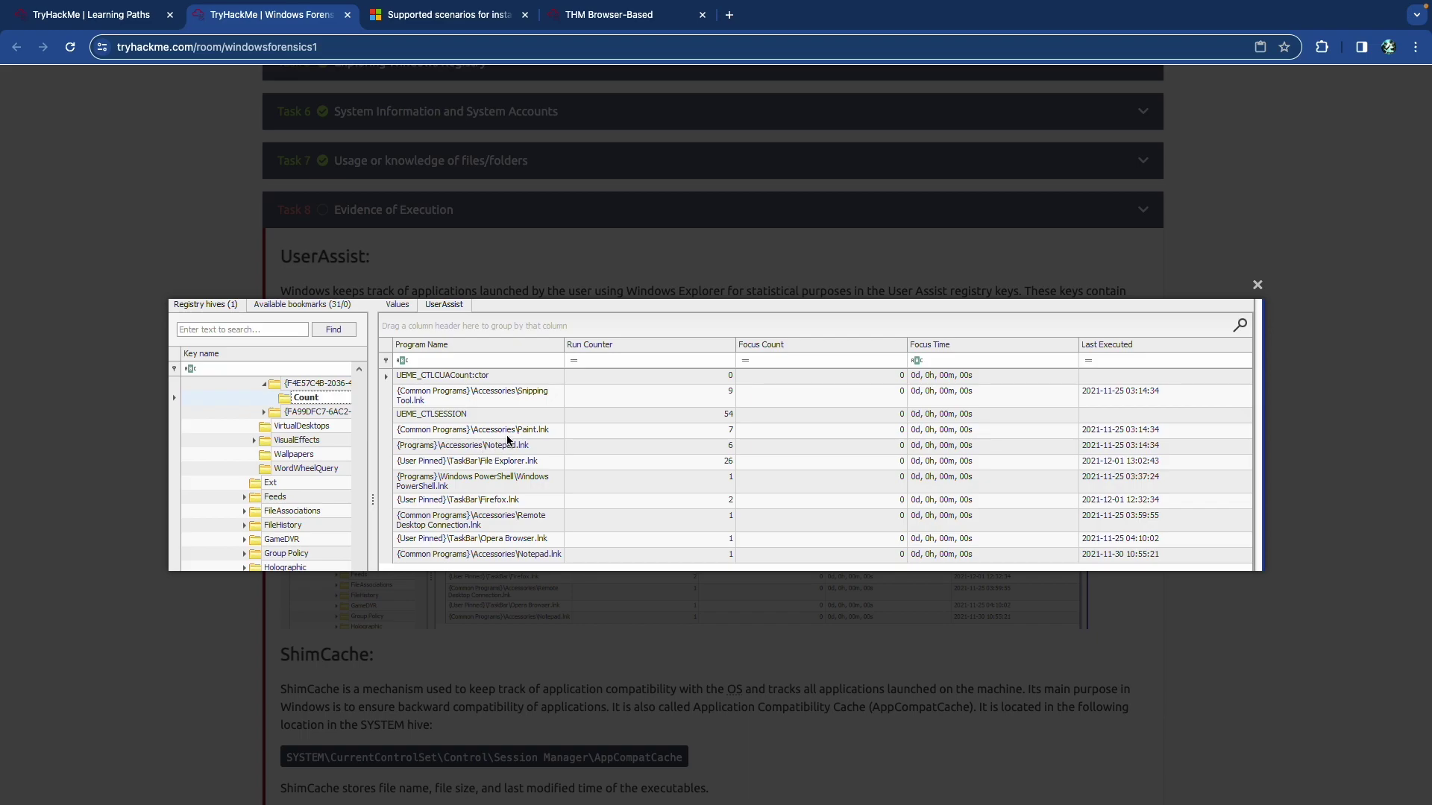
pyautogui.scroll(3, 512, 432)
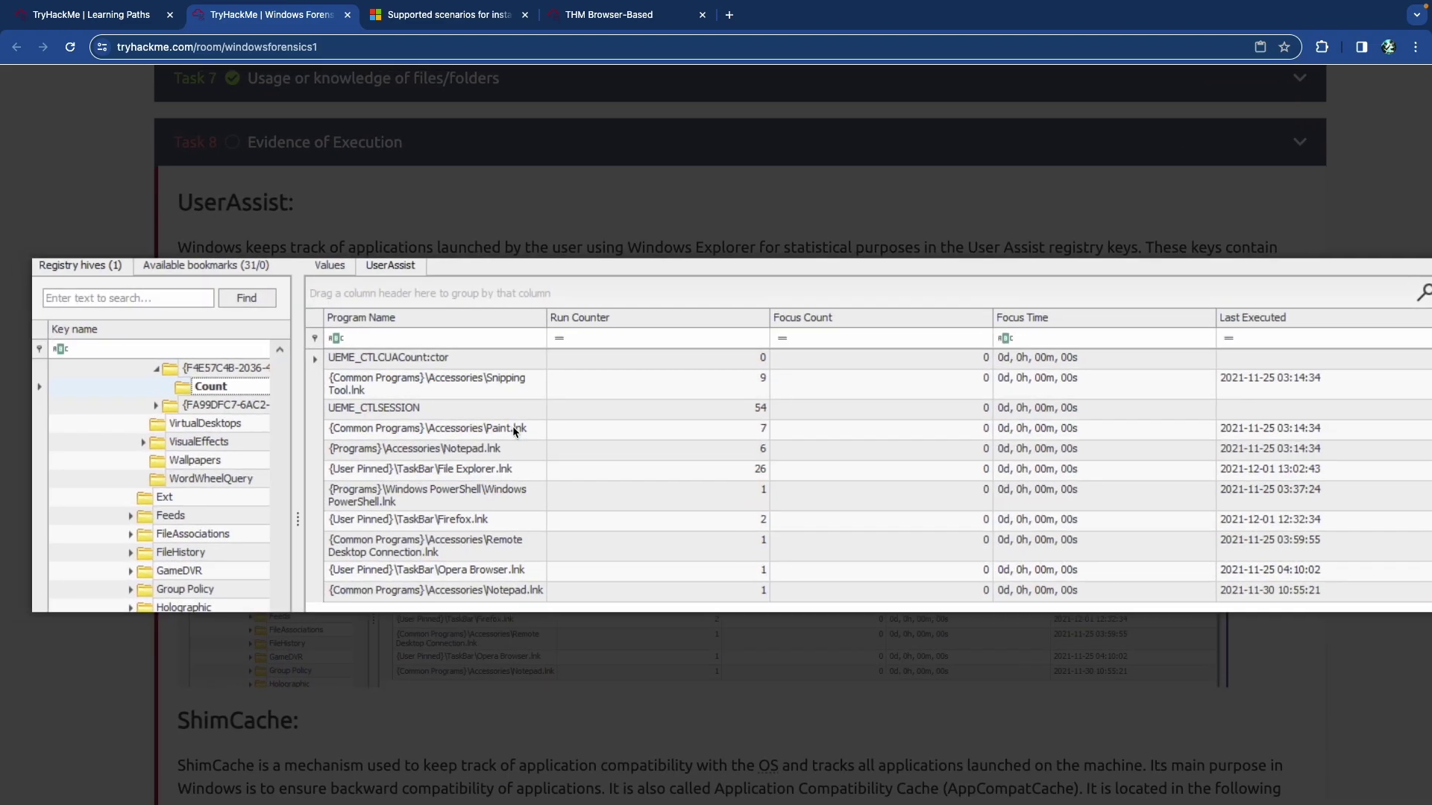
pyautogui.scroll(-3, 513, 426)
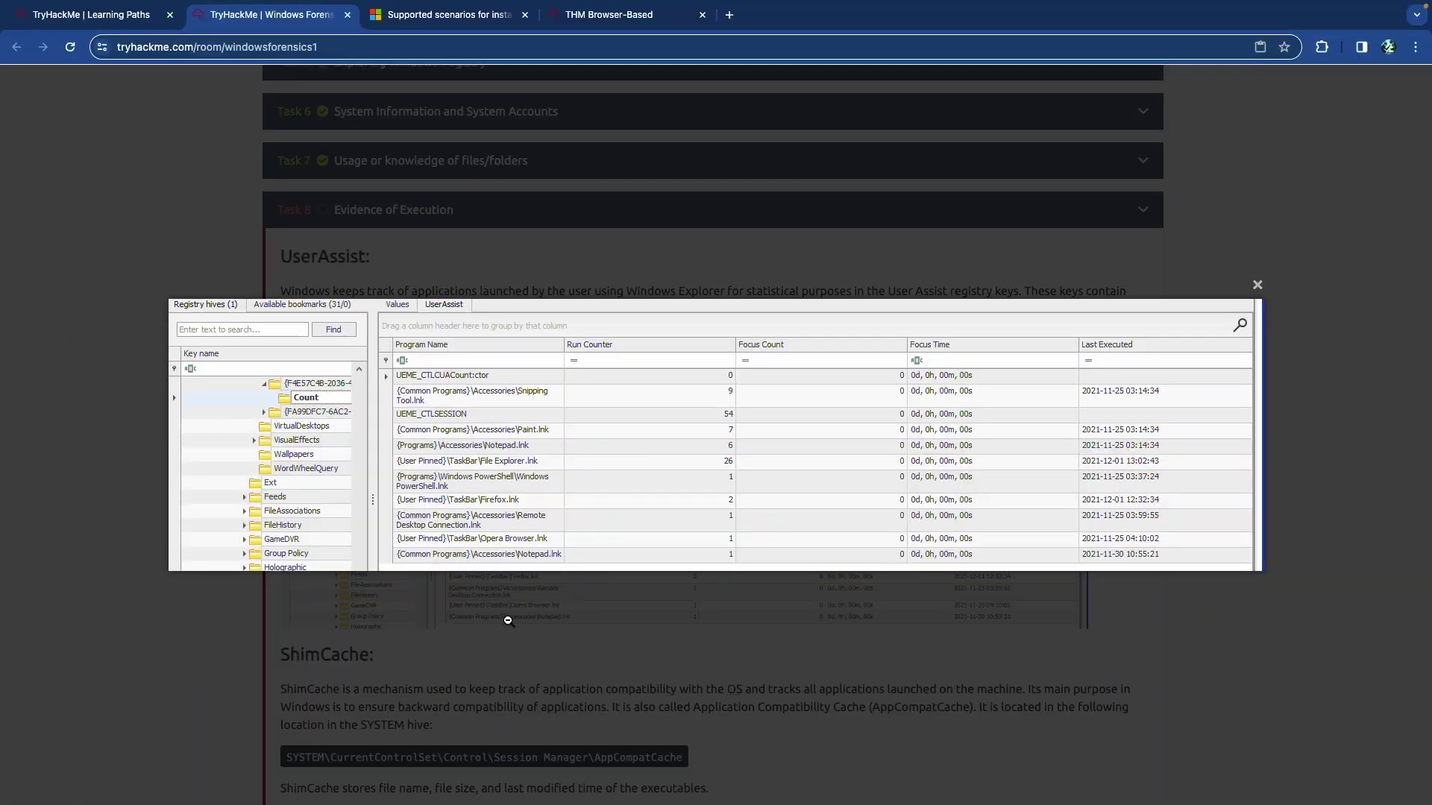
pyautogui.click(507, 621)
# Submit 26 as the answer to how many times the File Explorer was launched.
pyautogui.scroll(-10, 516, 599)
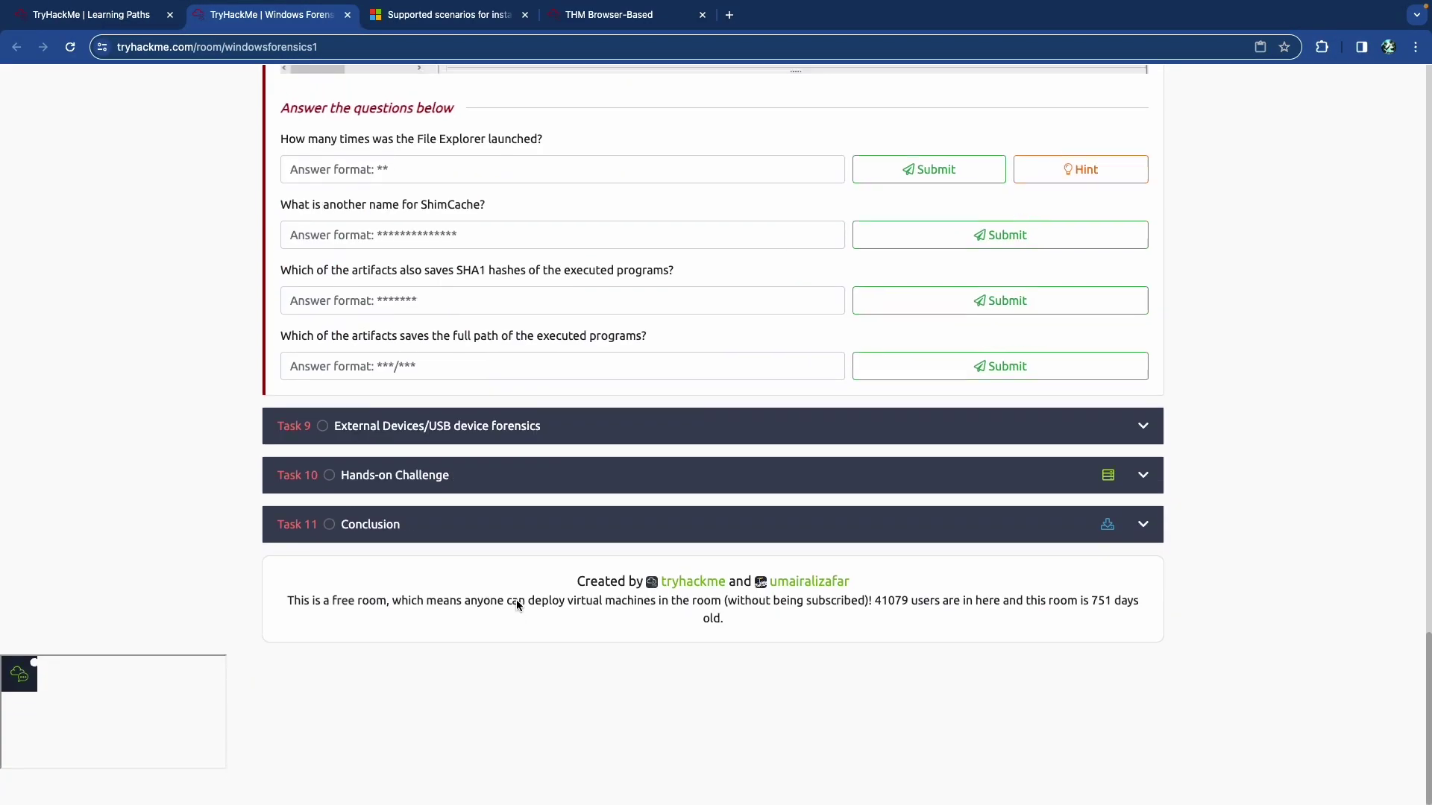
pyautogui.scroll(1, 516, 600)
pyautogui.click(458, 324)
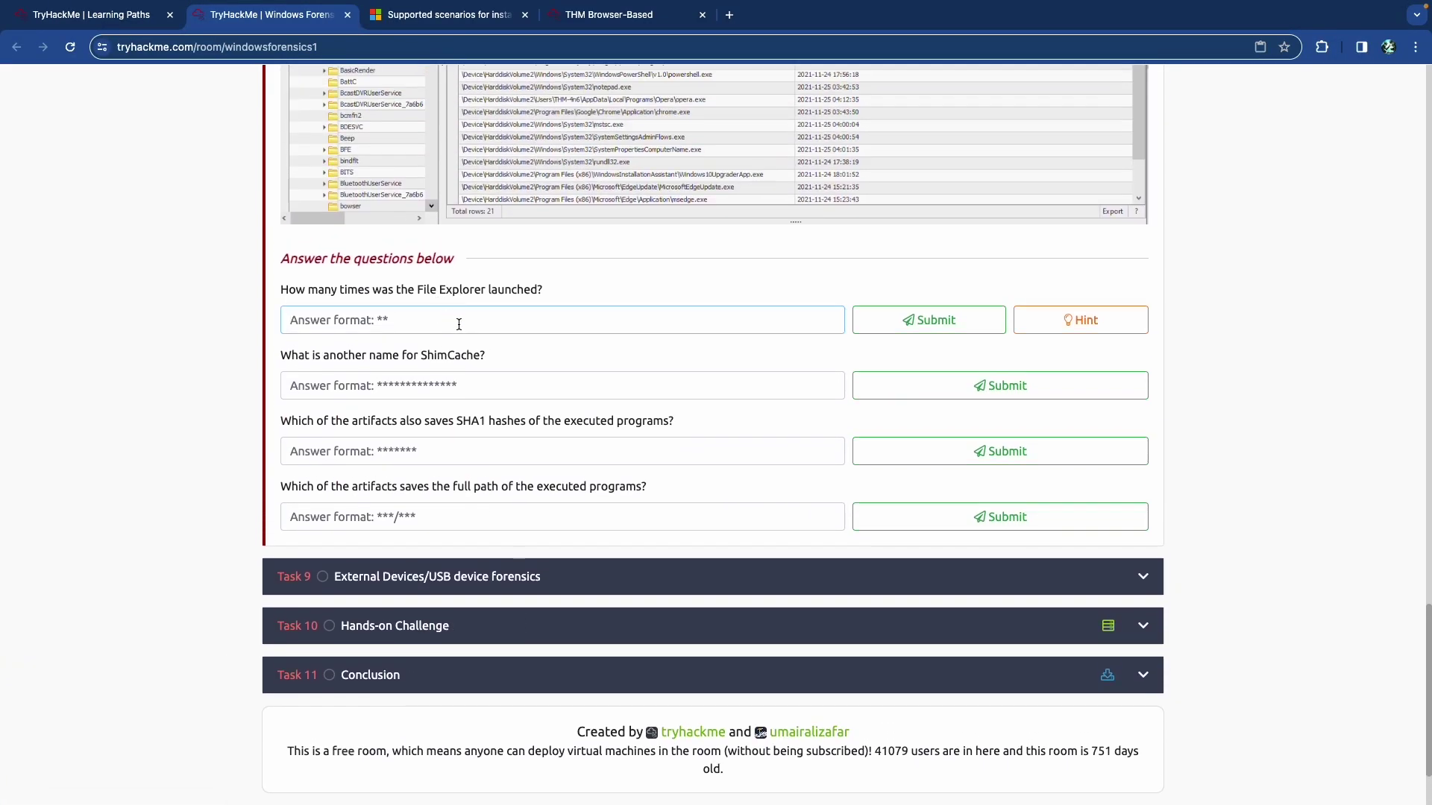
pyautogui.write('26')
pyautogui.press('Return')
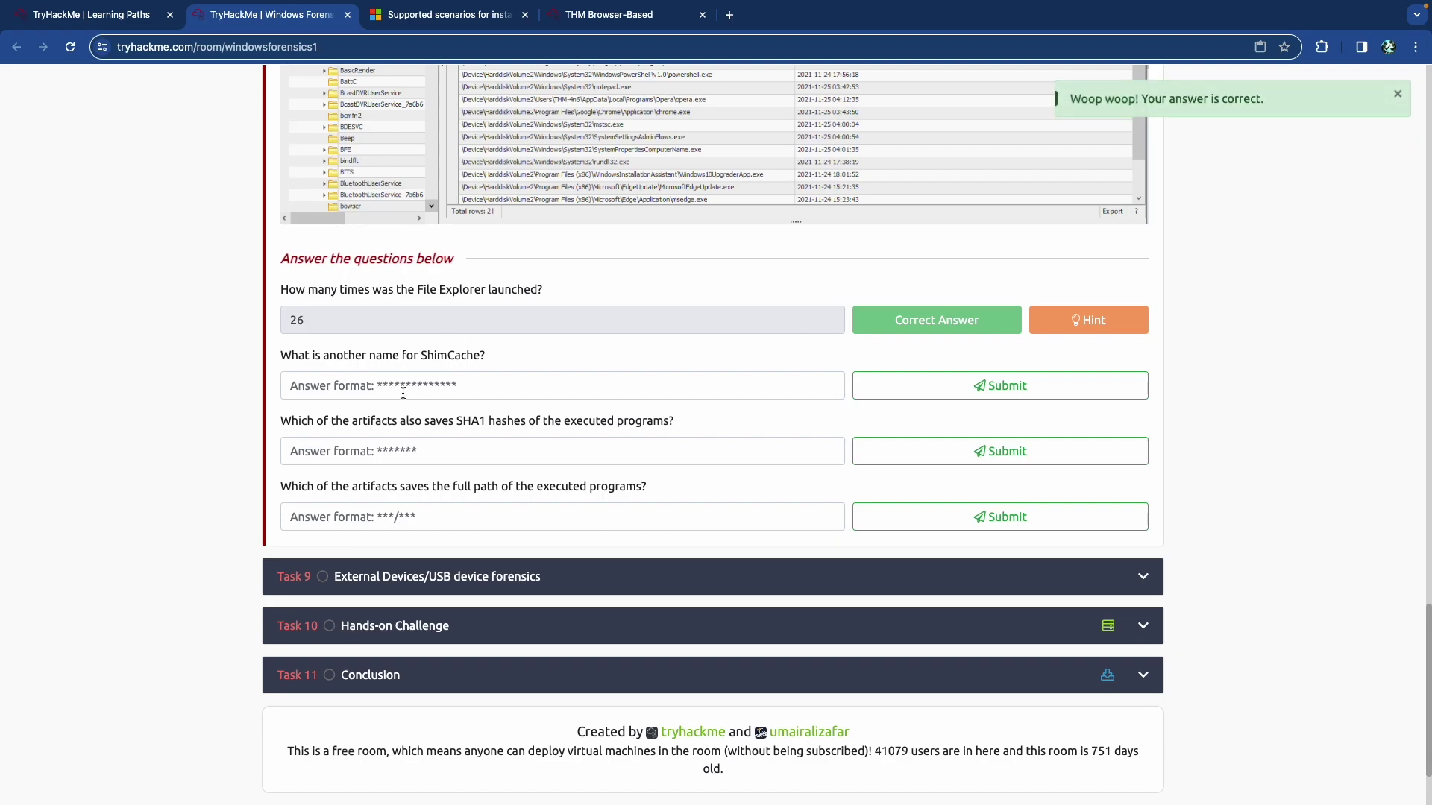
# Copy AppCompatCache from the ShimCache description and submit it as the other name for ShimCache.
pyautogui.scroll(15, 443, 393)
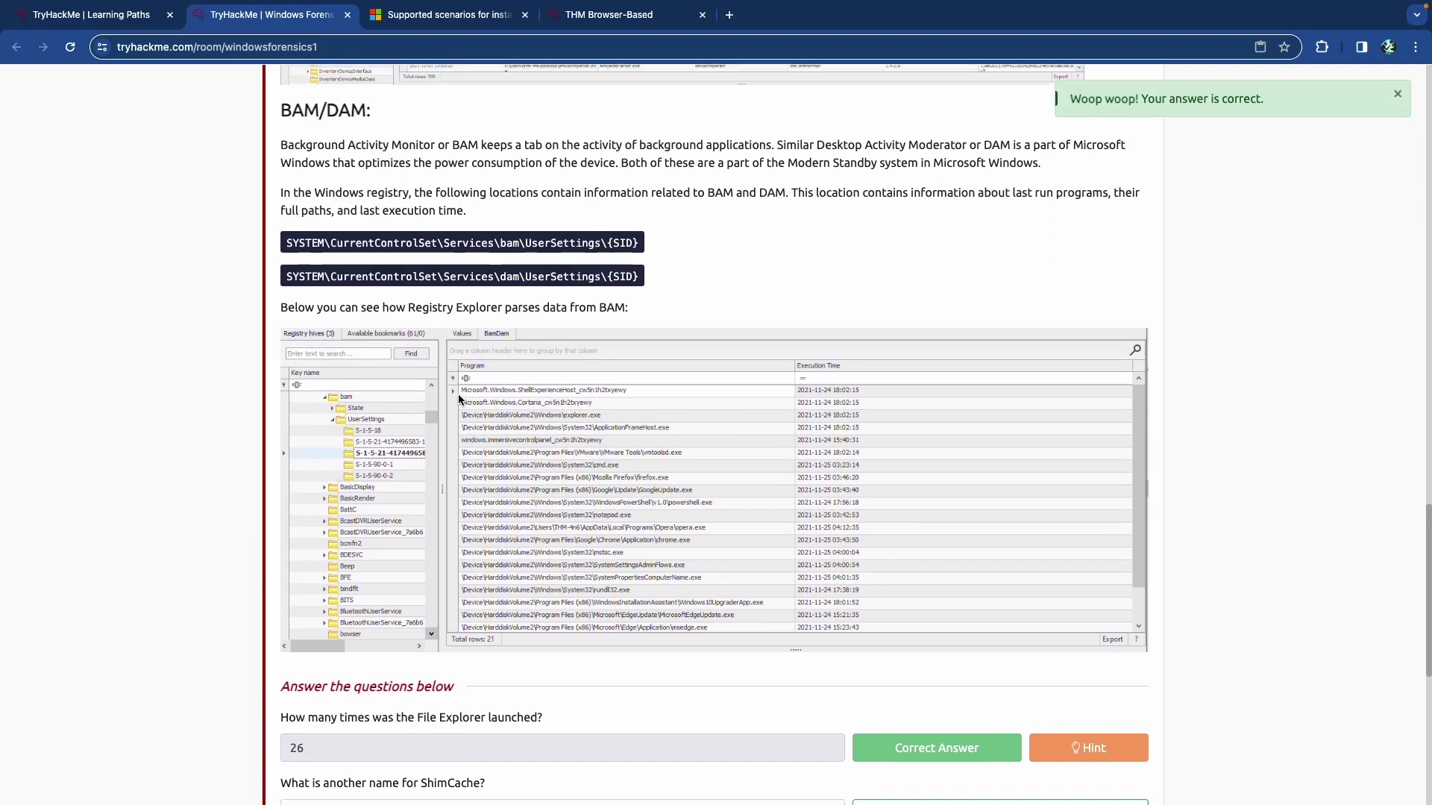
pyautogui.scroll(5, 458, 399)
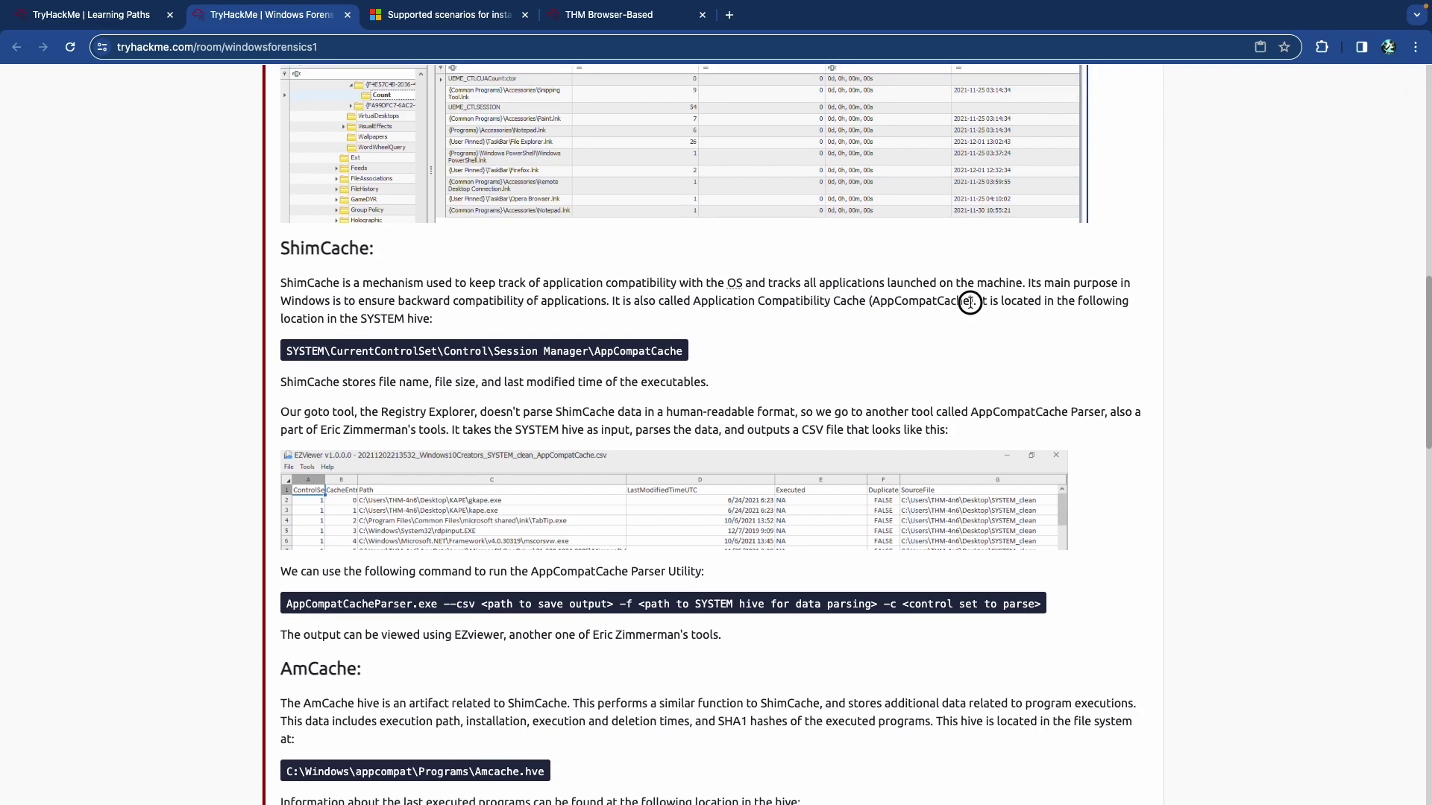
pyautogui.moveTo(971, 302); pyautogui.dragTo(873, 302)
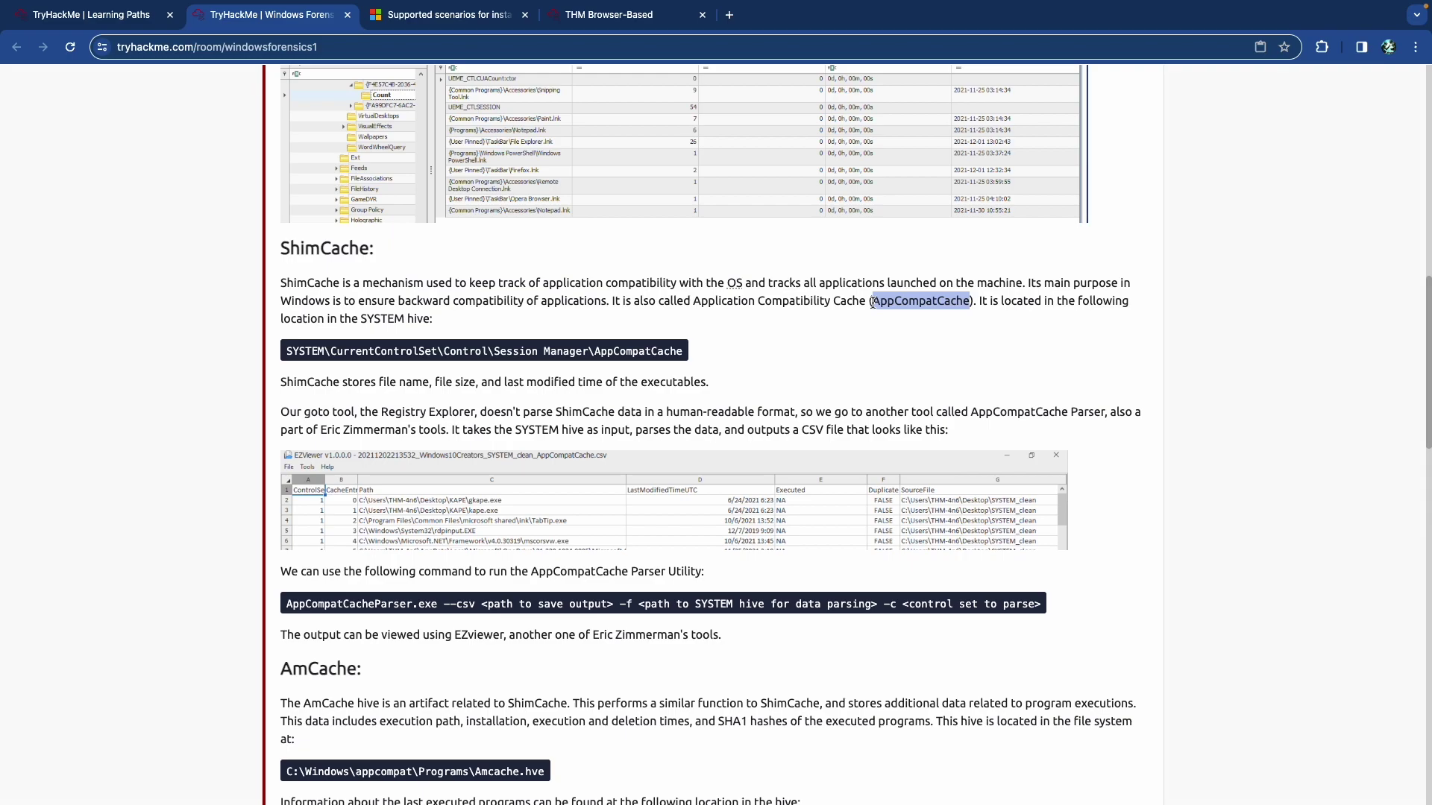
pyautogui.hotkey('ctrl', 'c')
pyautogui.scroll(-15, 835, 313)
pyautogui.click(544, 271)
pyautogui.hotkey('ctrl', 'v')
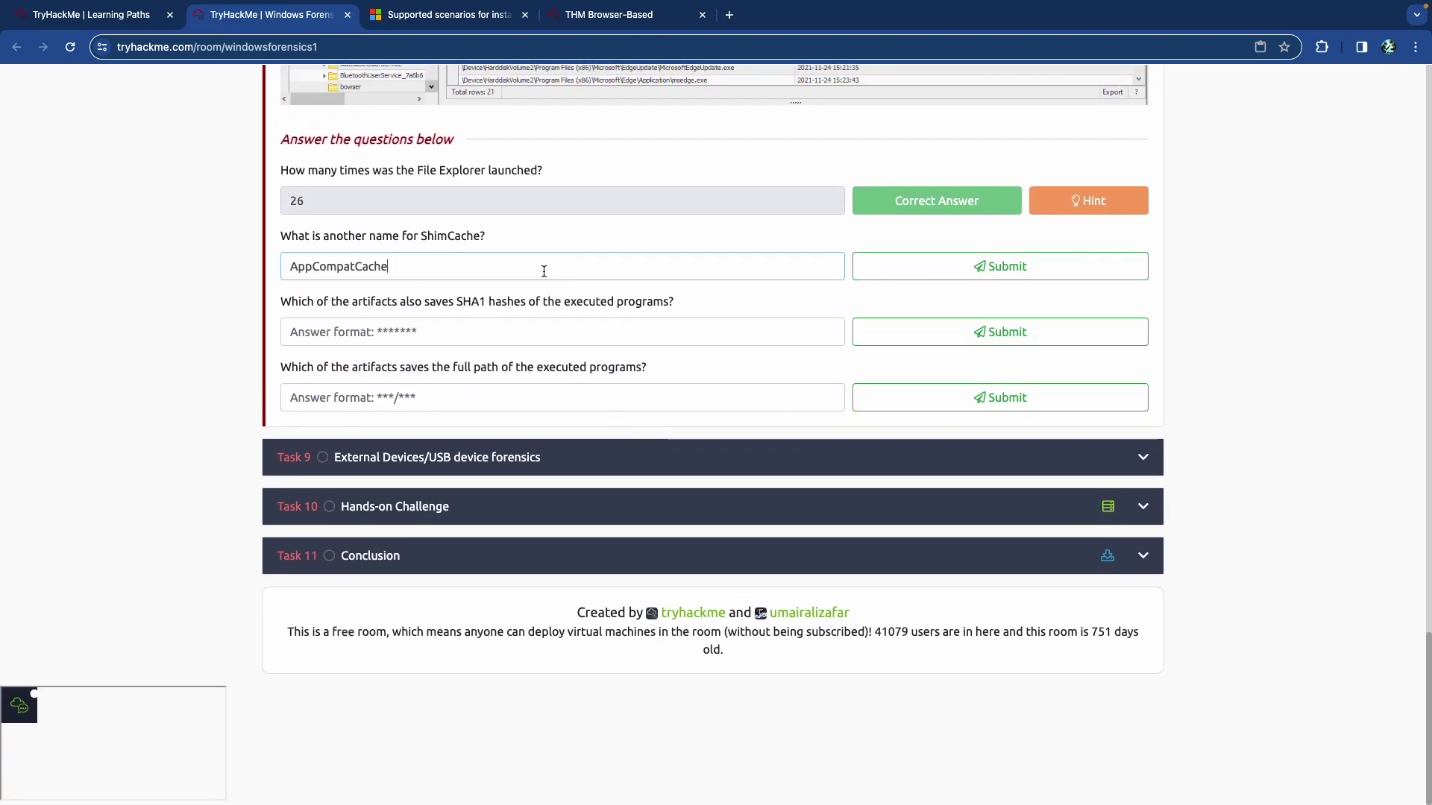
pyautogui.press('Return')
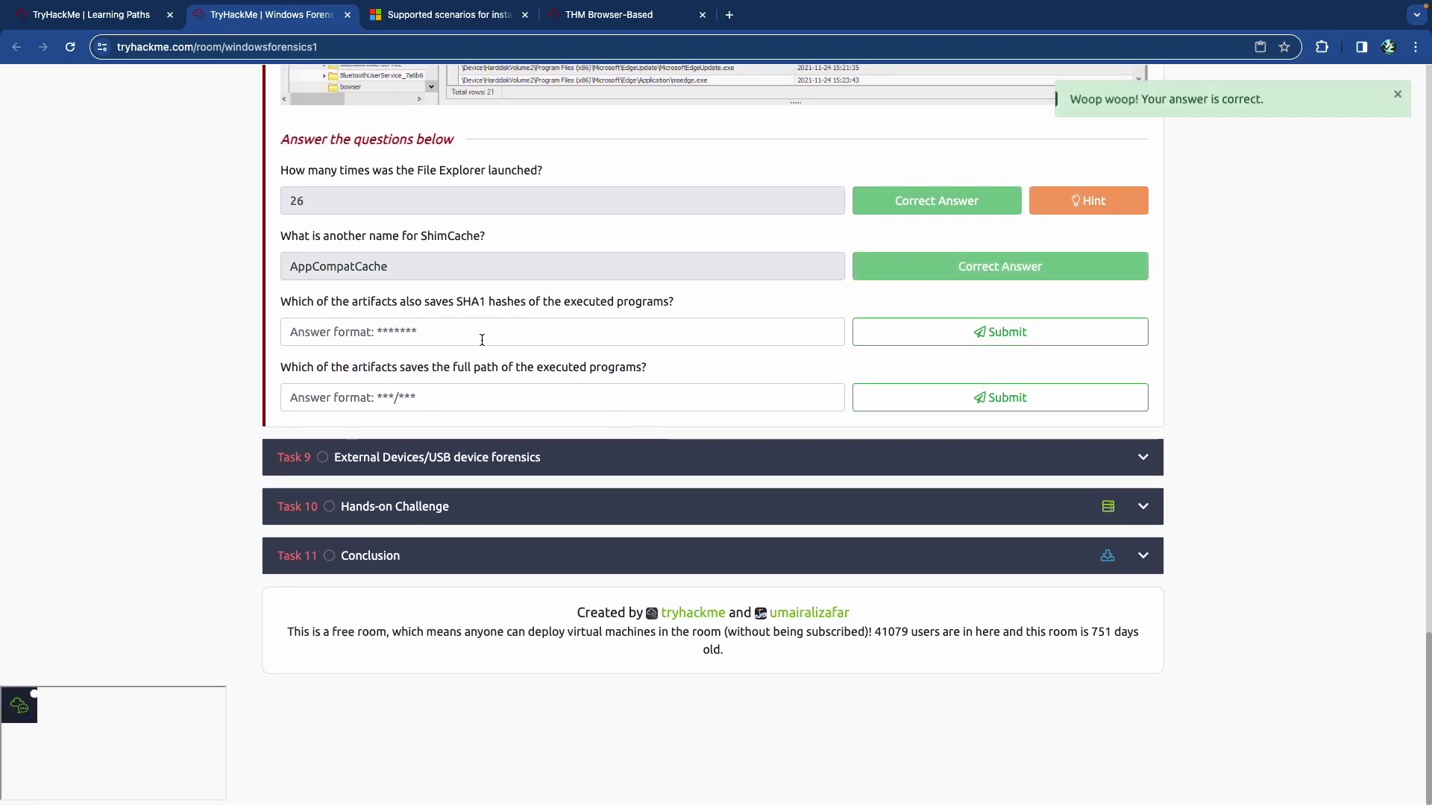
# Take AmCache from its section heading and submit it as the artifact that also saves SHA1 hashes of executed programs.
pyautogui.click(487, 340)
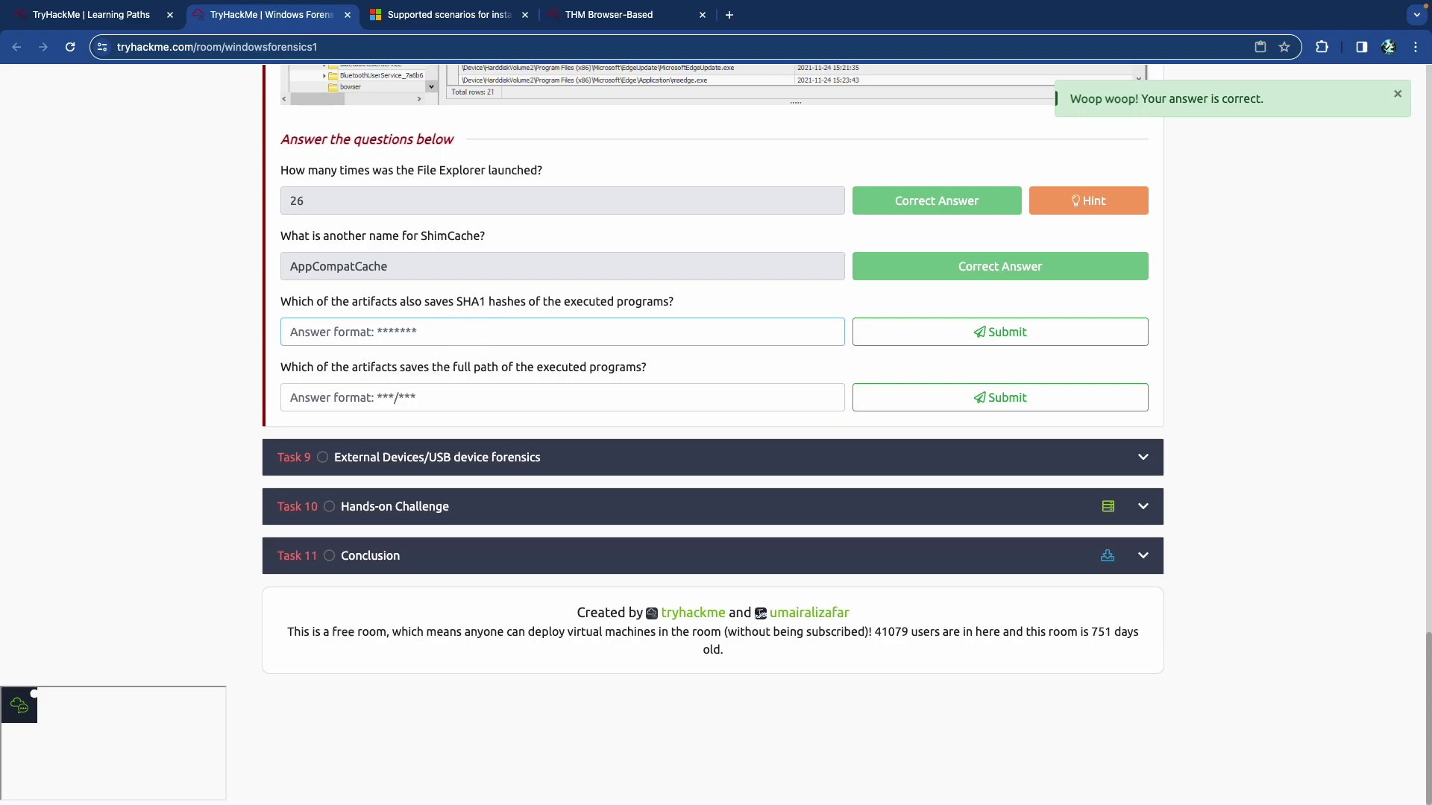
pyautogui.moveTo(441, 302); pyautogui.dragTo(541, 302)
pyautogui.click(542, 302)
pyautogui.scroll(10, 527, 328)
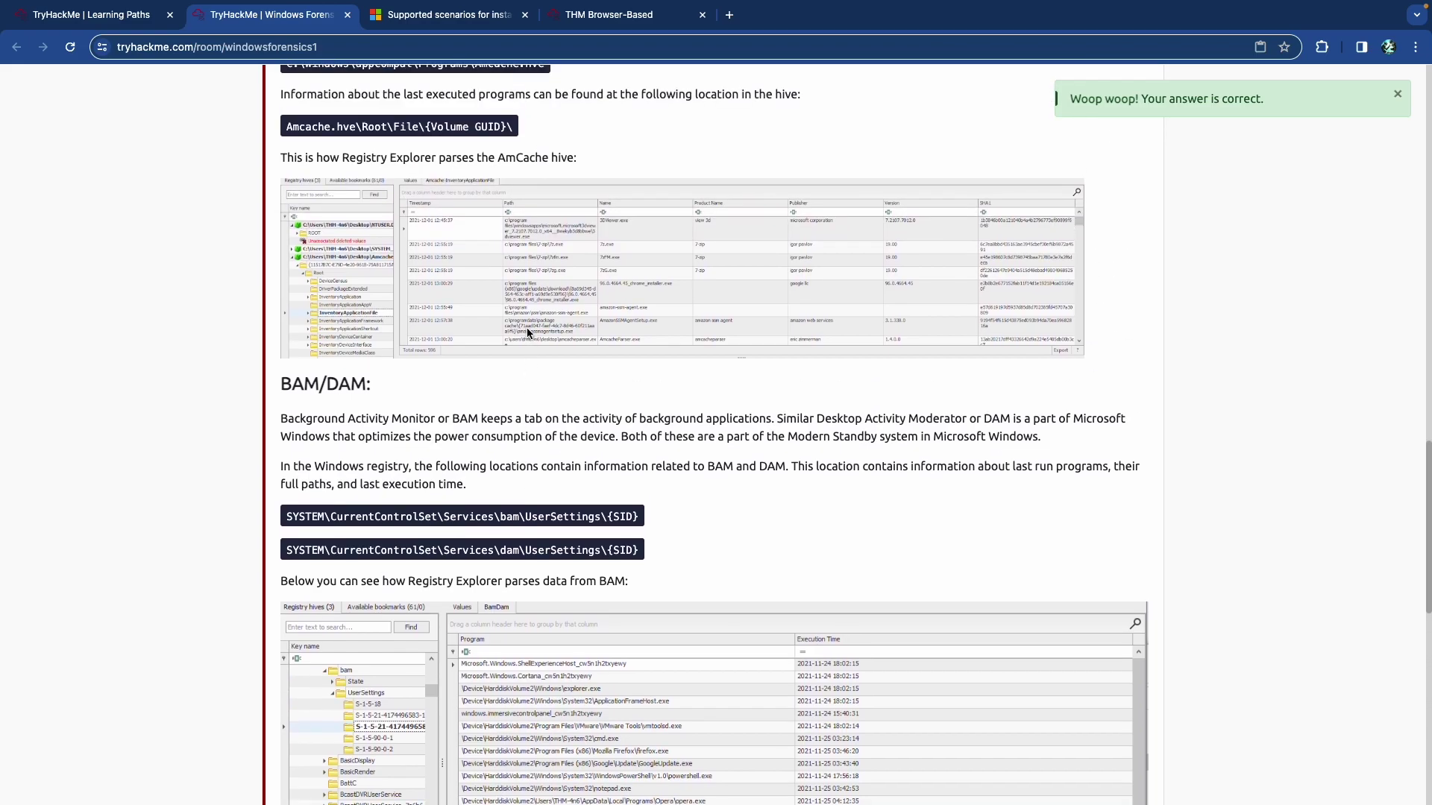
pyautogui.scroll(5, 526, 331)
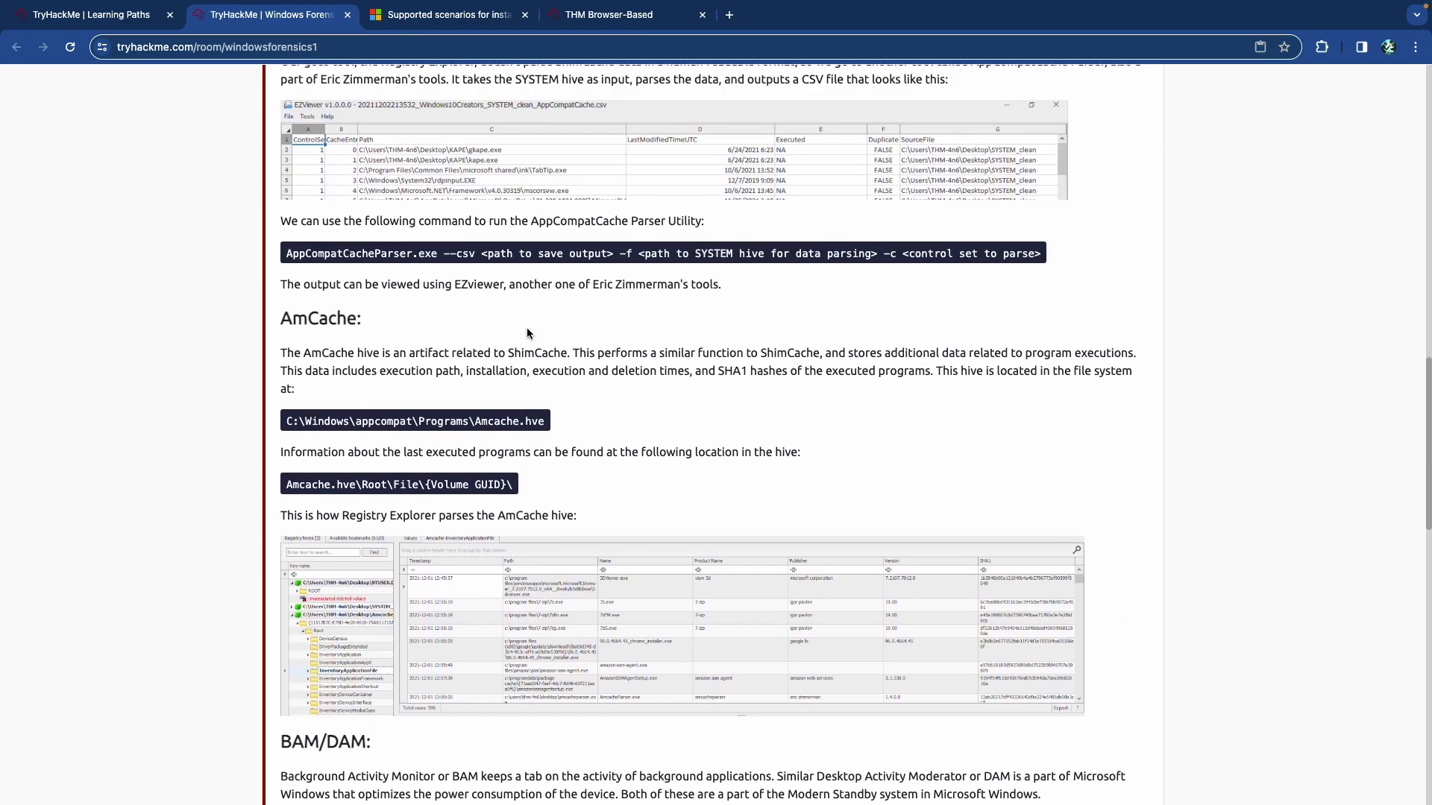
pyautogui.doubleClick(333, 318)
pyautogui.scroll(-15, 334, 315)
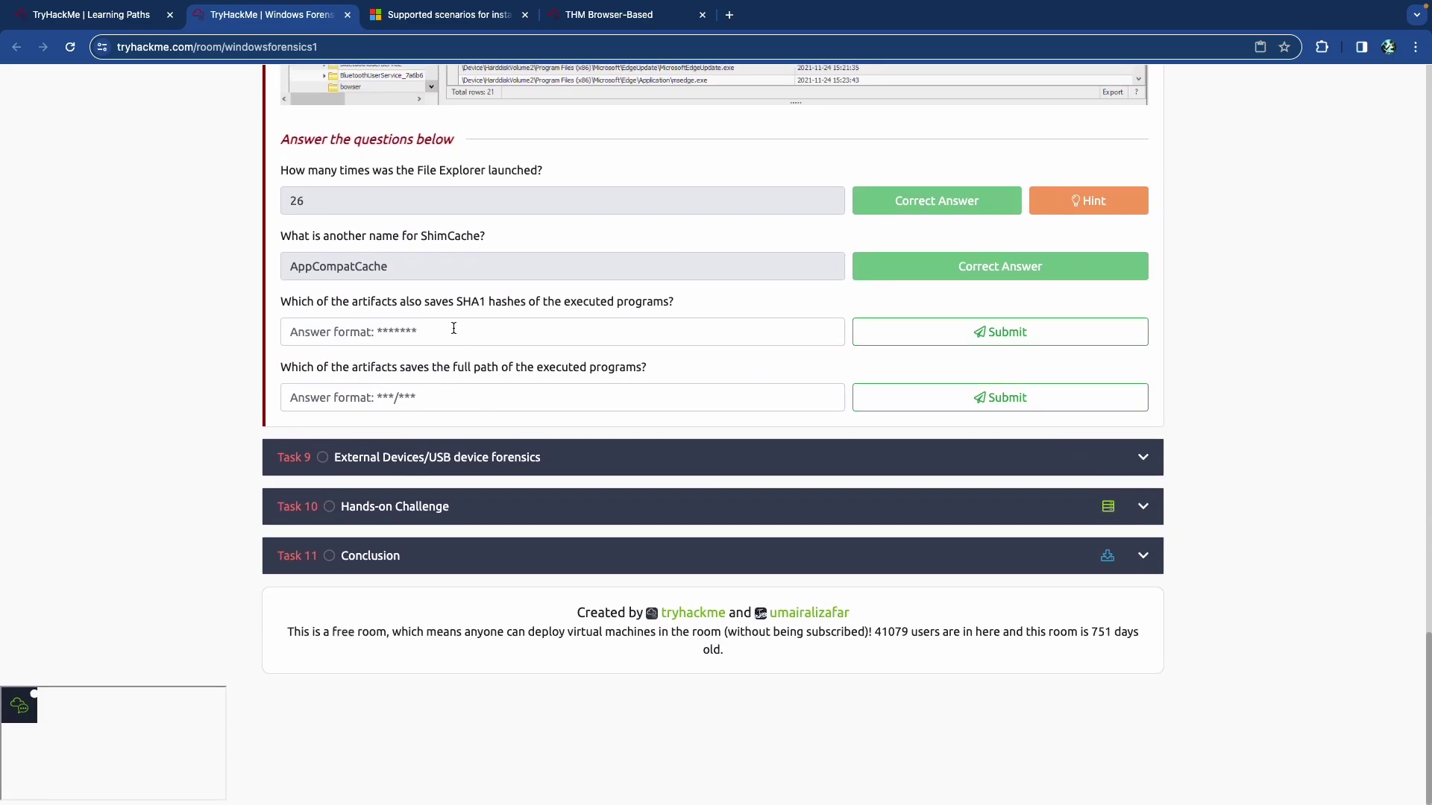
pyautogui.click(680, 329)
pyautogui.hotkey('ctrl', 'v')
pyautogui.click(1000, 332)
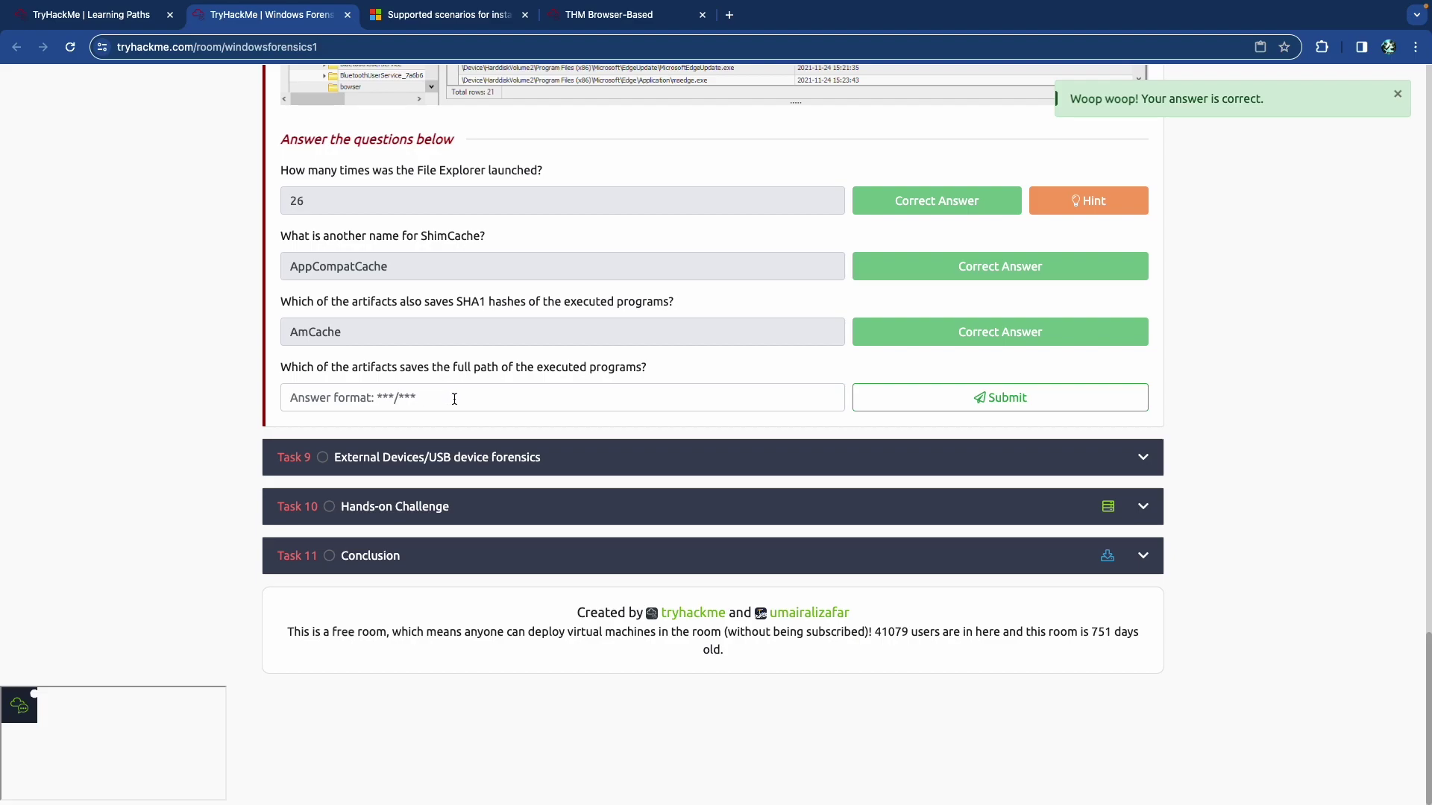
# Submit bam/dam as the artifact that saves the full path of the executed programs.
pyautogui.scroll(2, 486, 400)
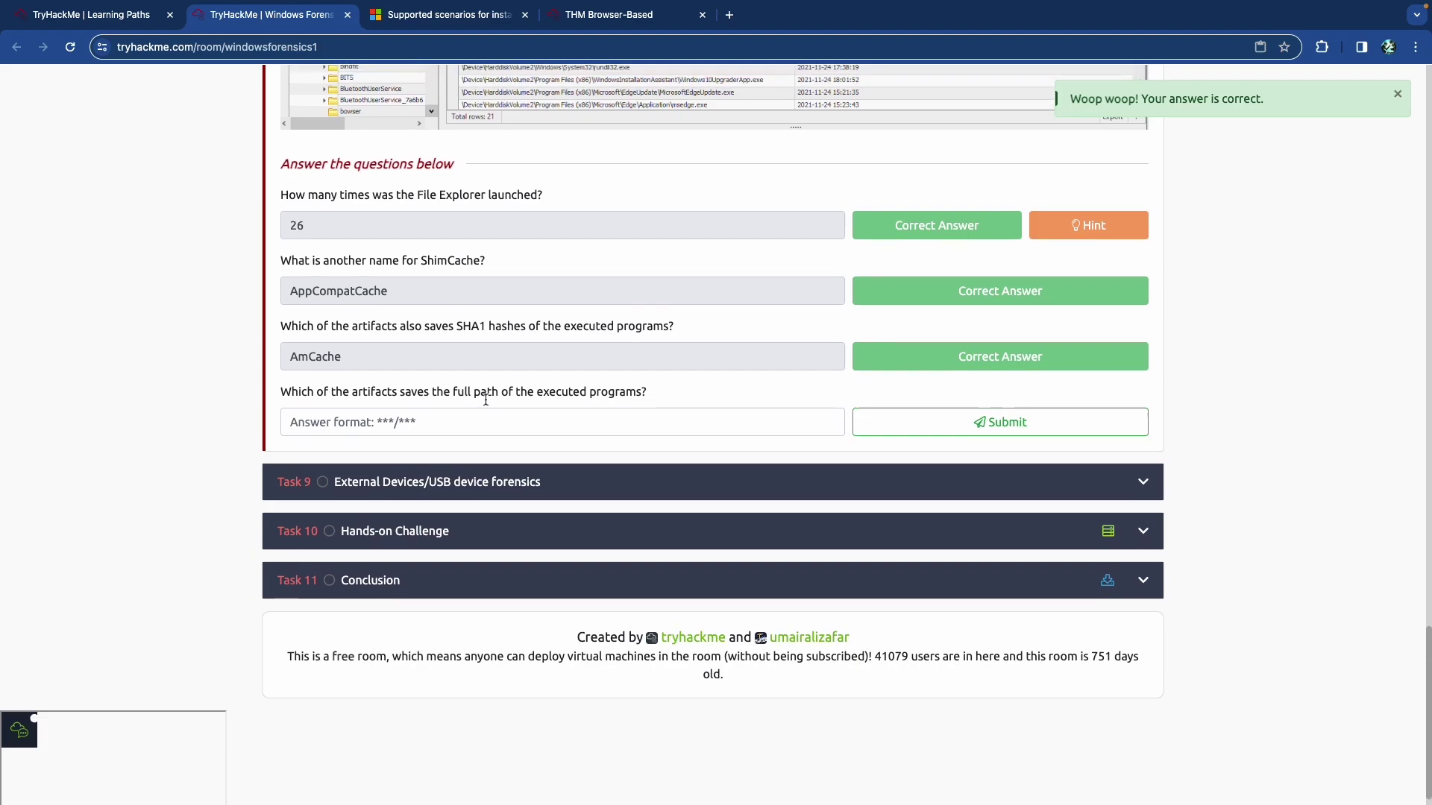
pyautogui.scroll(10, 515, 458)
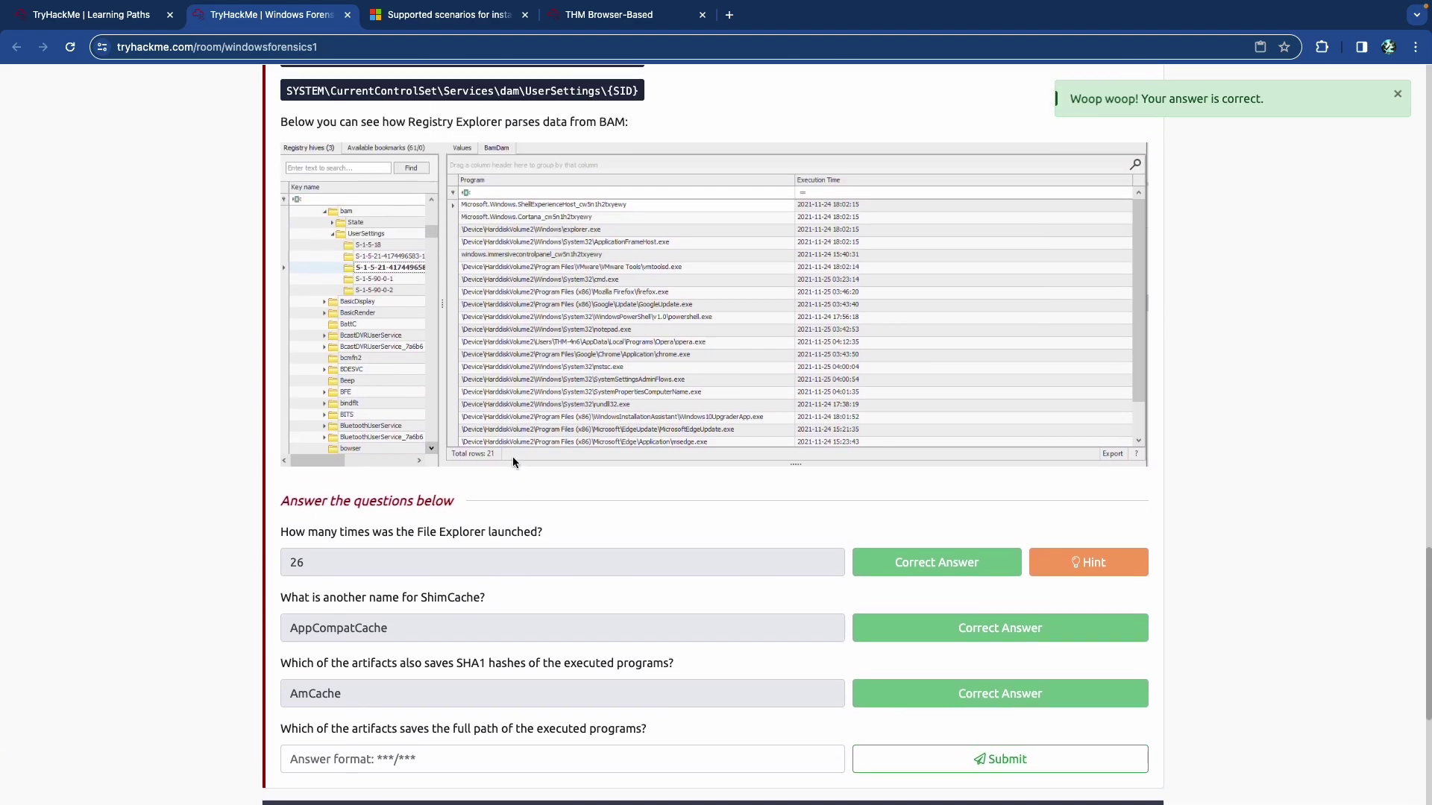
pyautogui.scroll(-9, 470, 458)
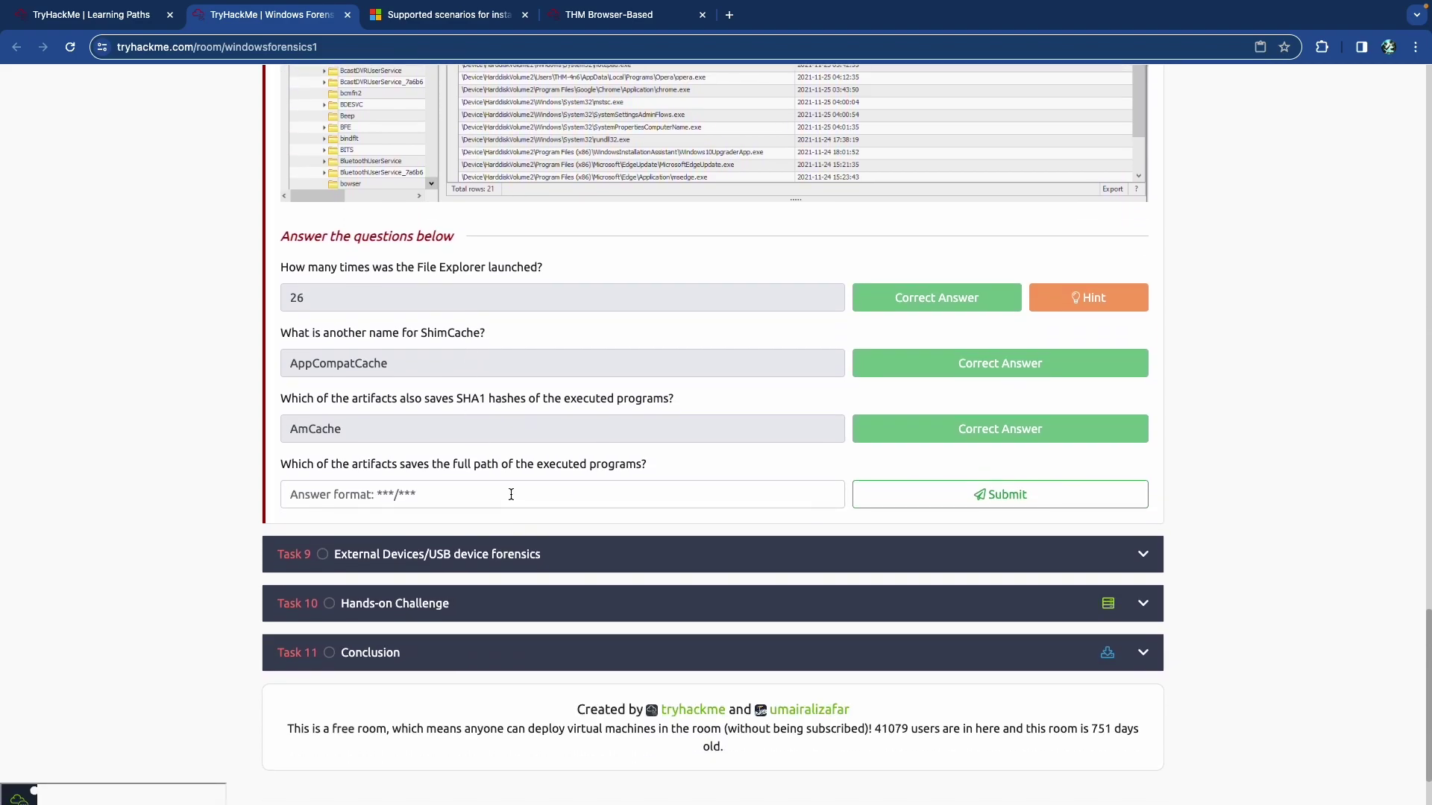
pyautogui.click(511, 495)
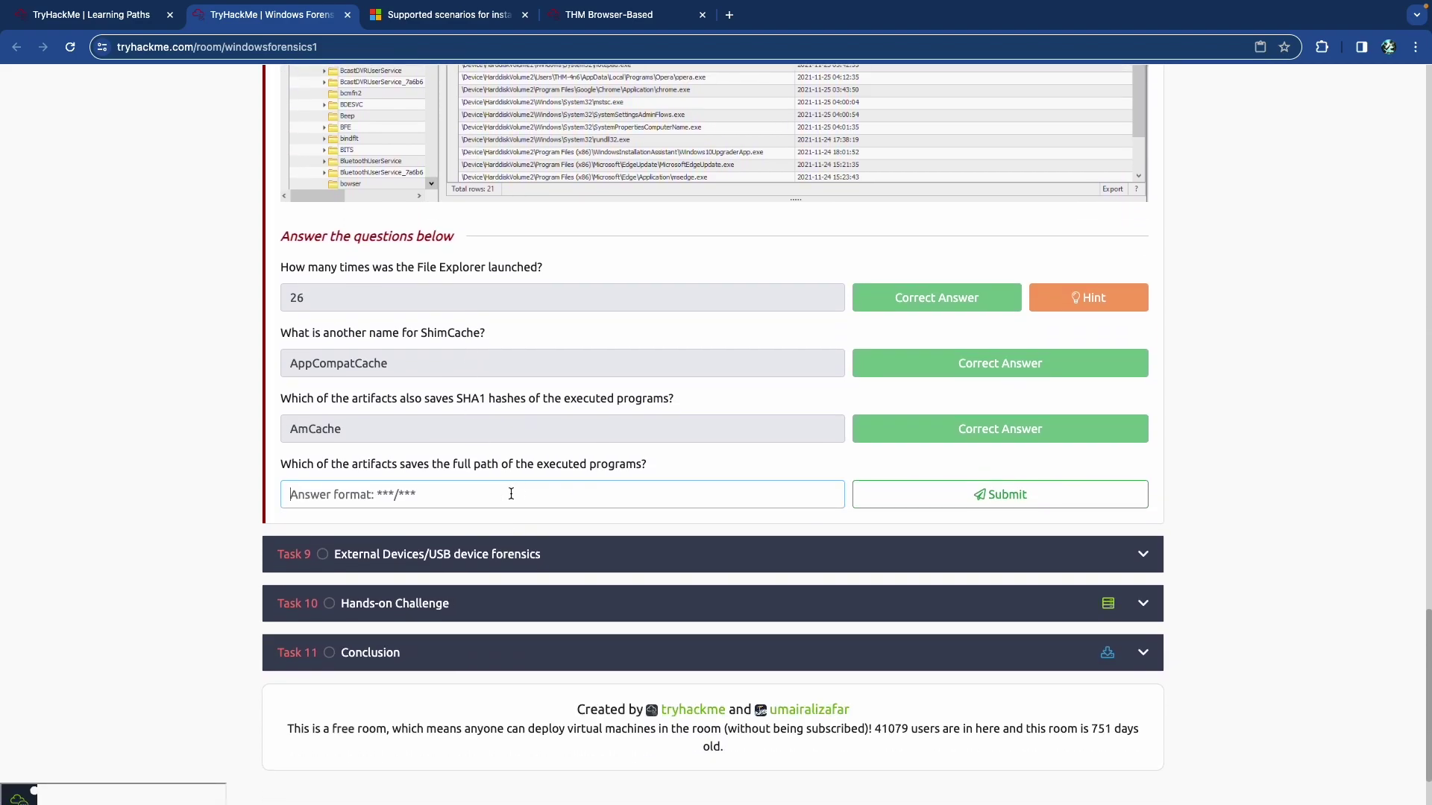
pyautogui.write('bam/dam')
pyautogui.press('Return')
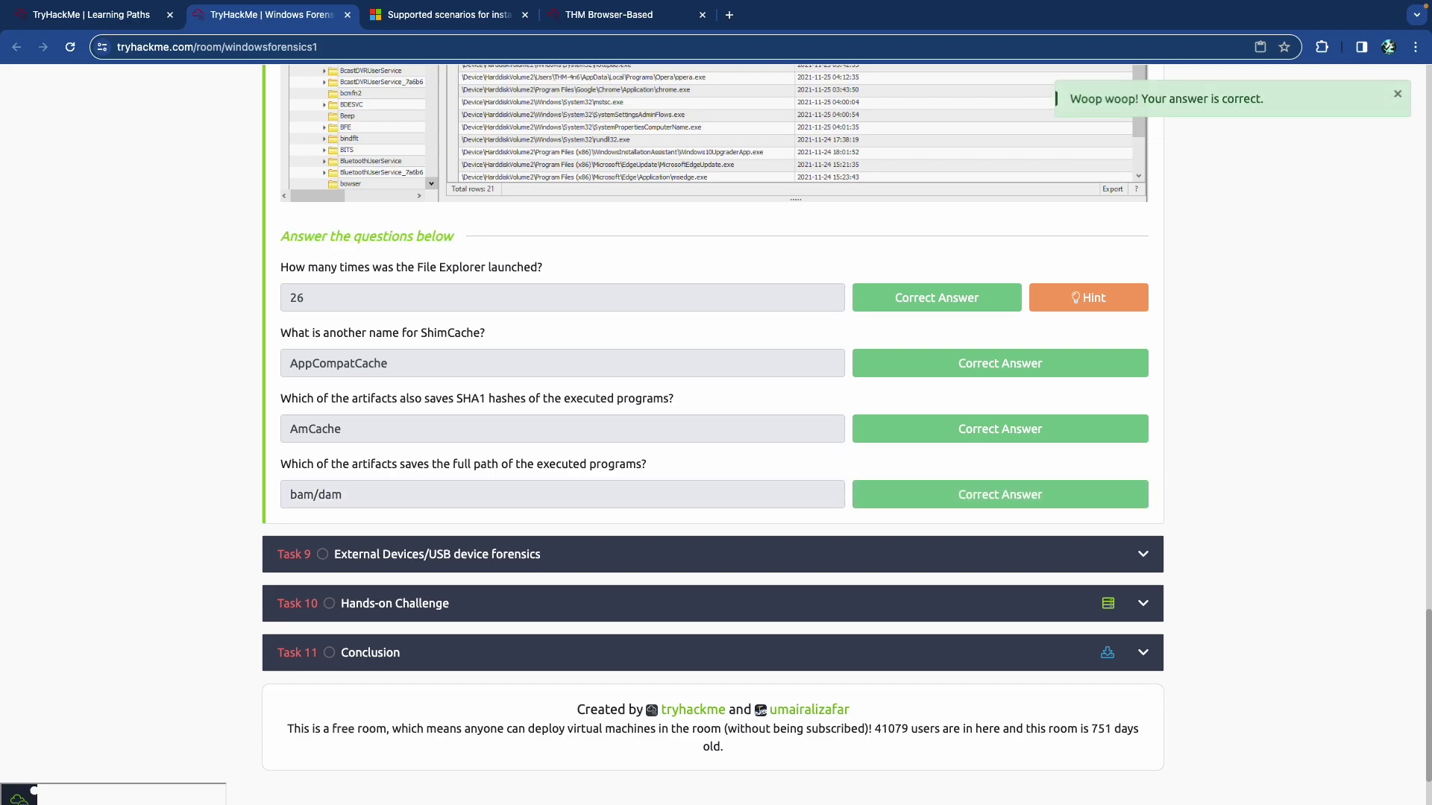
# Collapse Task 8, Evidence of Execution, and expand Task 9, External Devices/USB device forensics.
pyautogui.scroll(20, 224, 477)
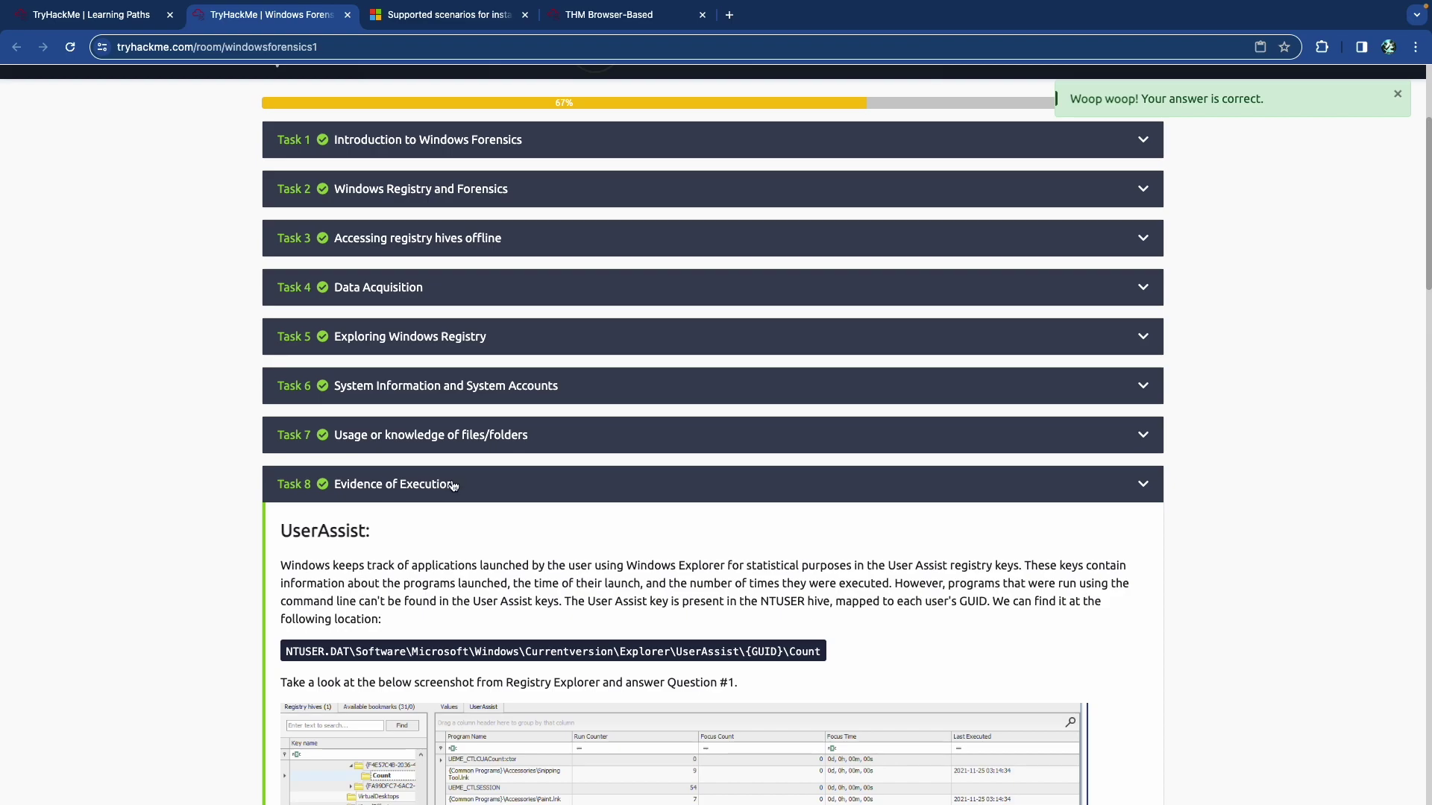
pyautogui.click(453, 485)
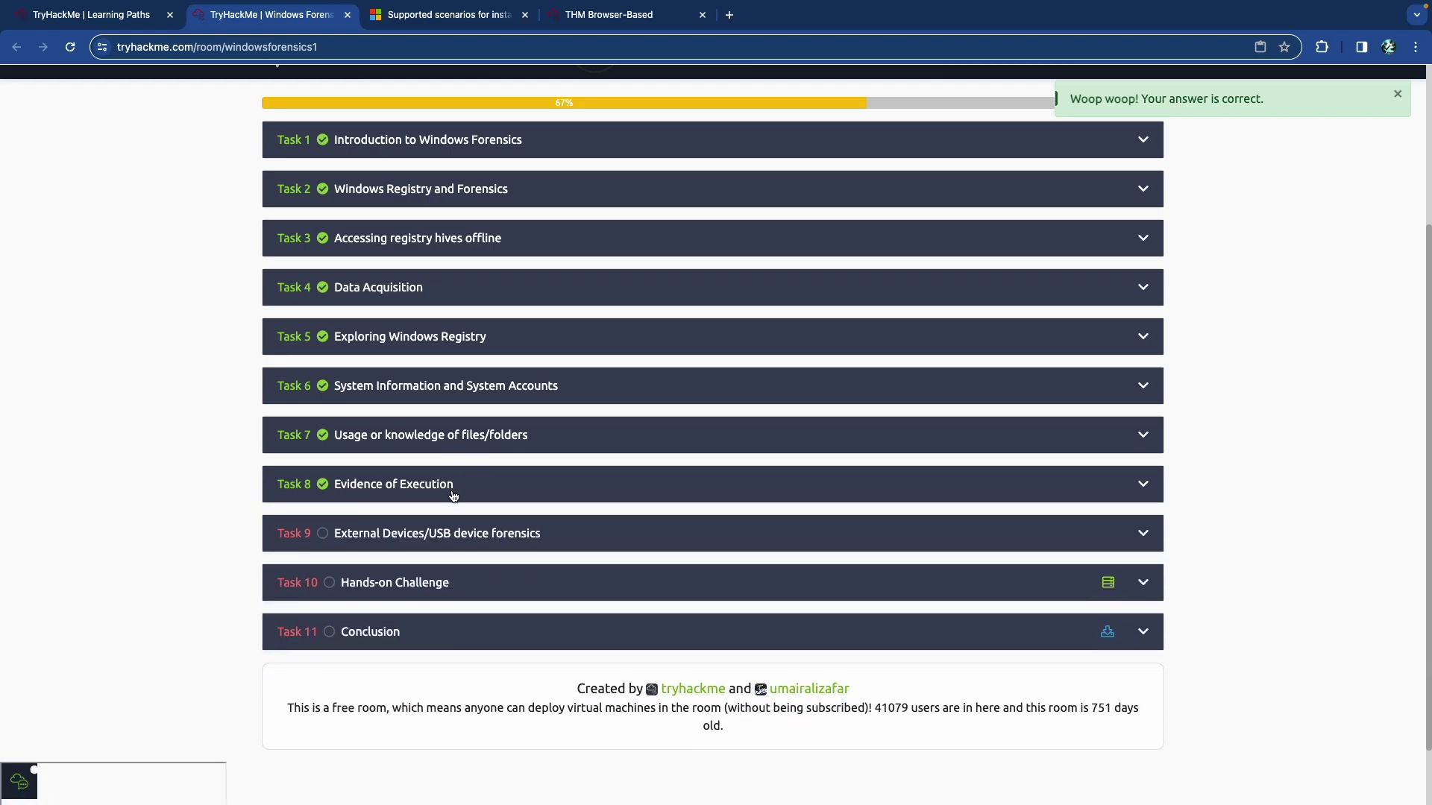
pyautogui.scroll(-1, 441, 492)
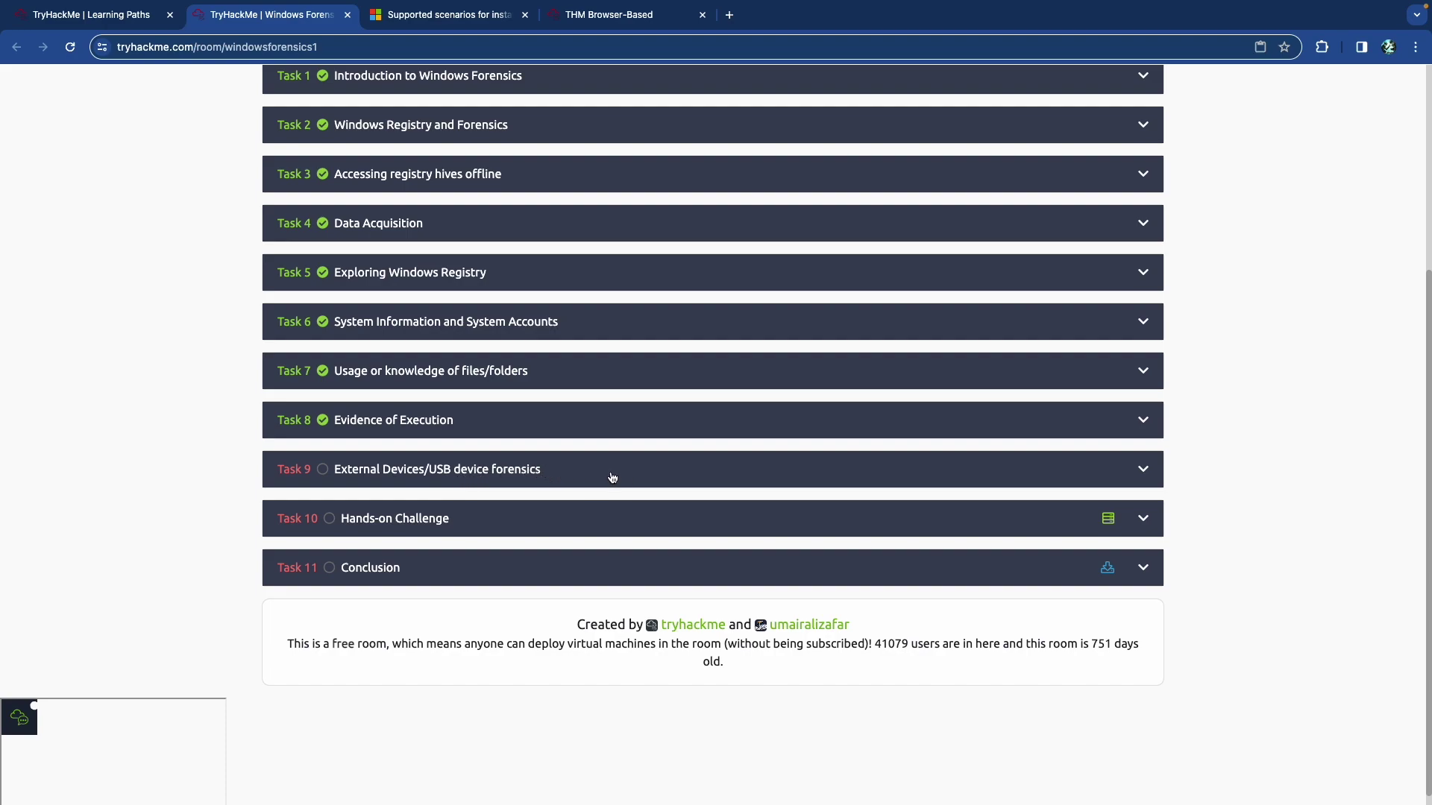
pyautogui.click(570, 474)
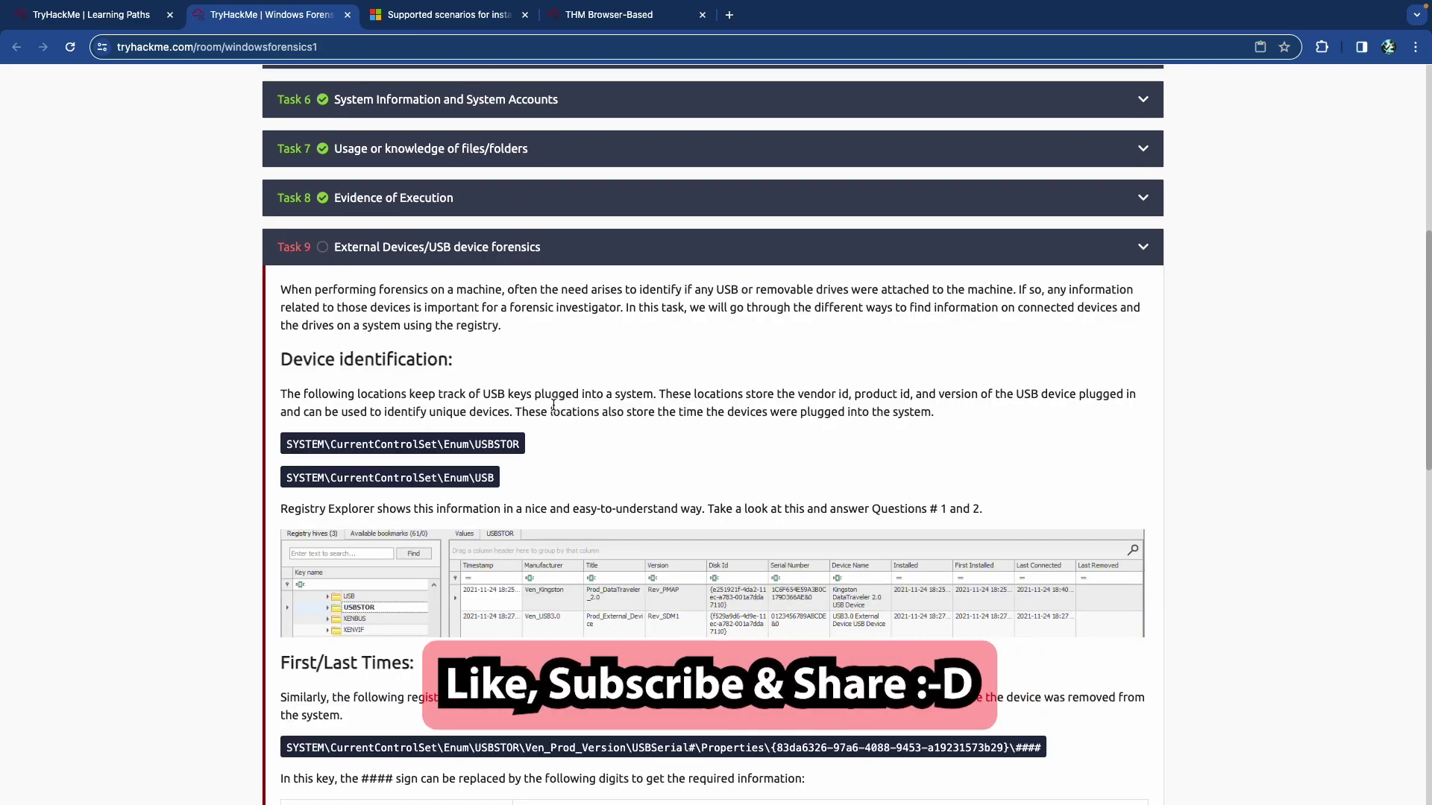
# Read Task 9's Device identification text on which USB device details and plug-in times the registry locations store.
pyautogui.scroll(5, 552, 404)
pyautogui.scroll(-1, 552, 404)
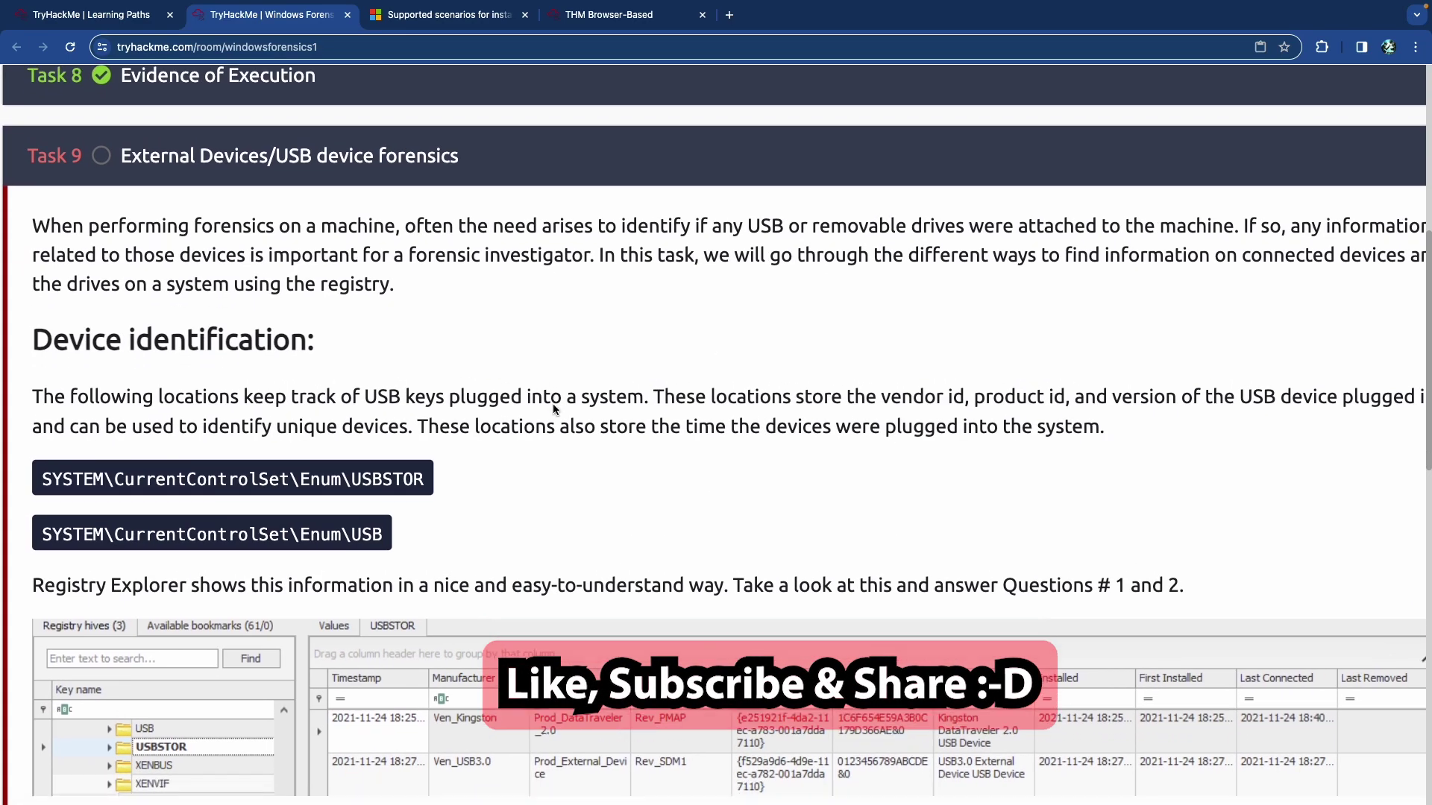
pyautogui.scroll(-2, 553, 404)
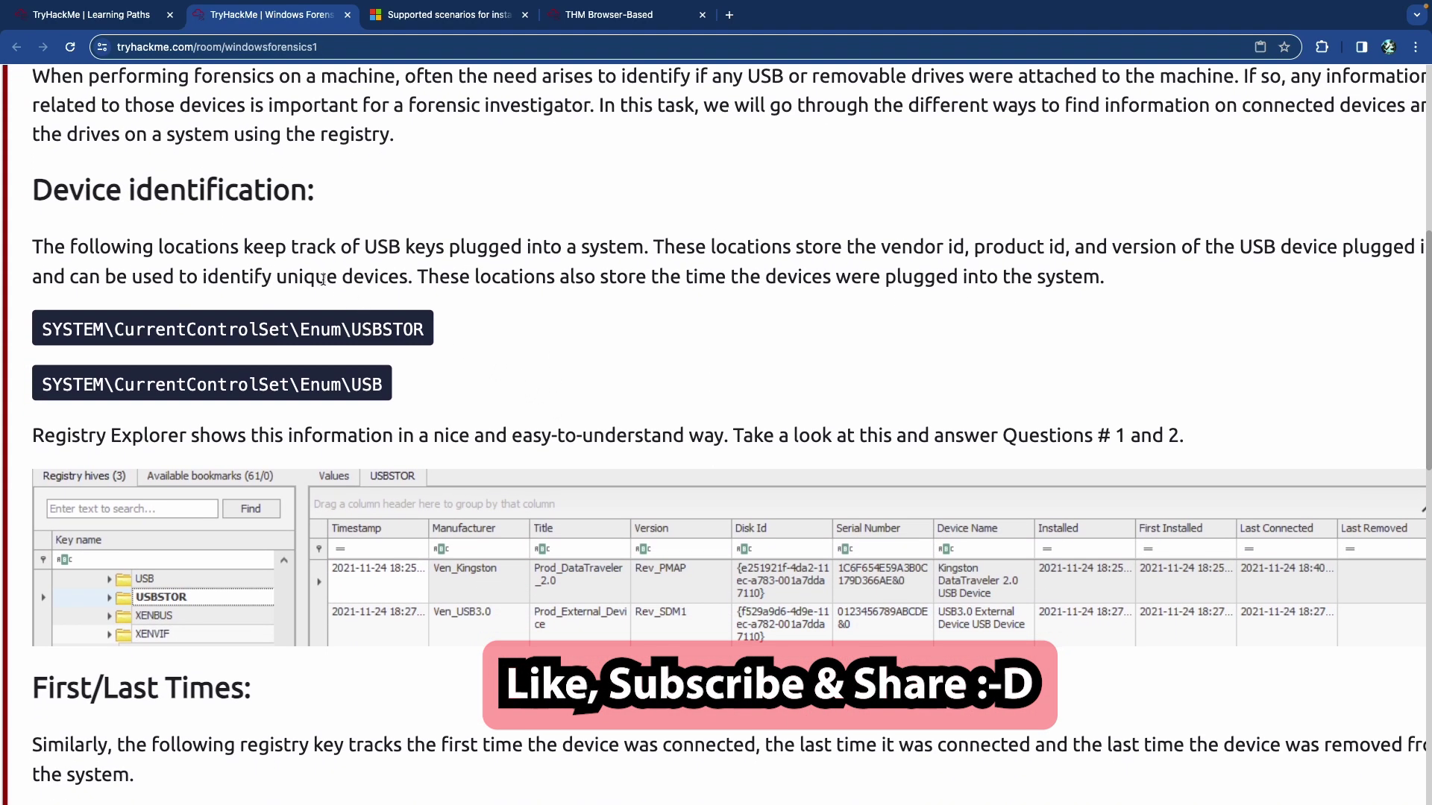
pyautogui.moveTo(330, 248); pyautogui.dragTo(612, 249)
pyautogui.scroll(-1, 463, 264)
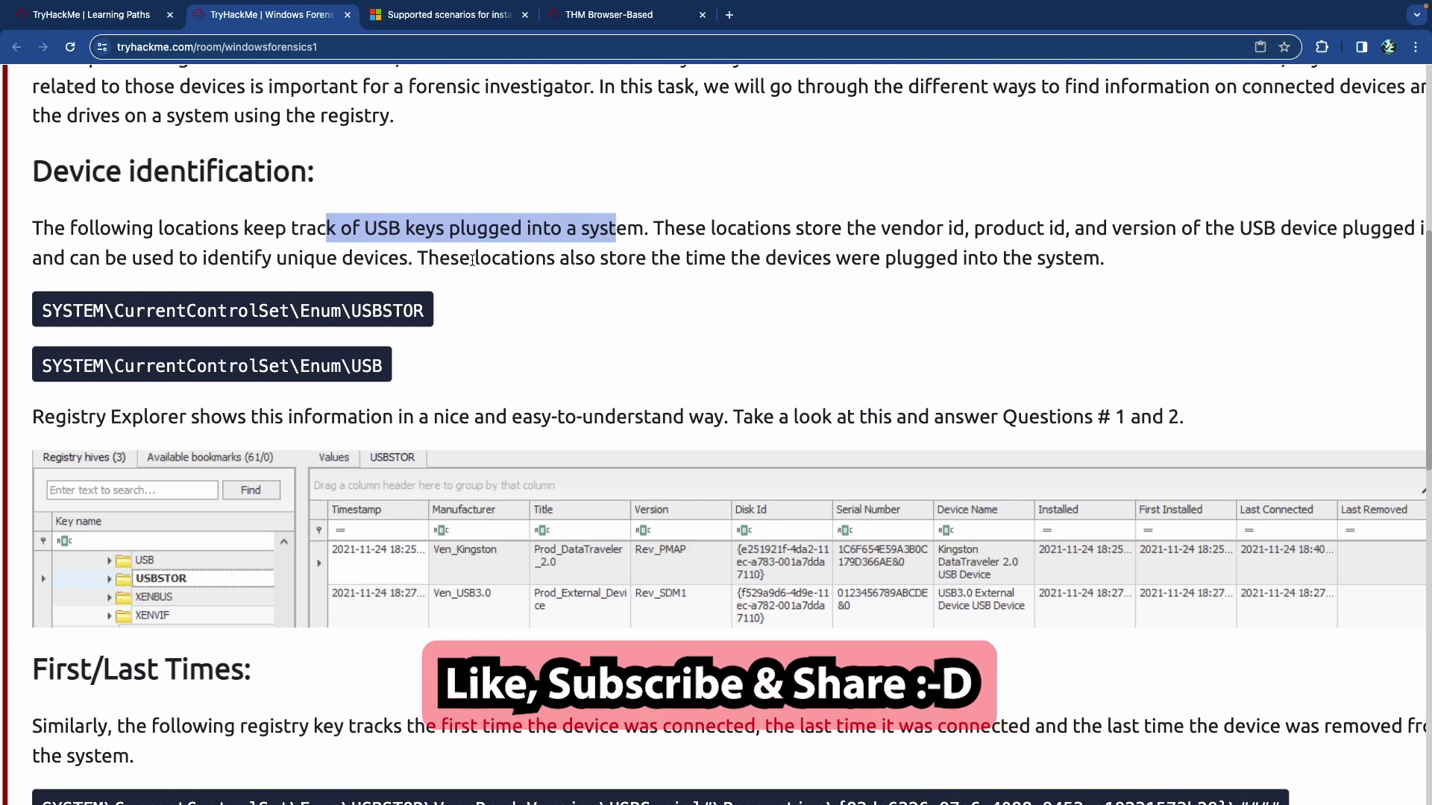
pyautogui.hscroll(1, 469, 261)
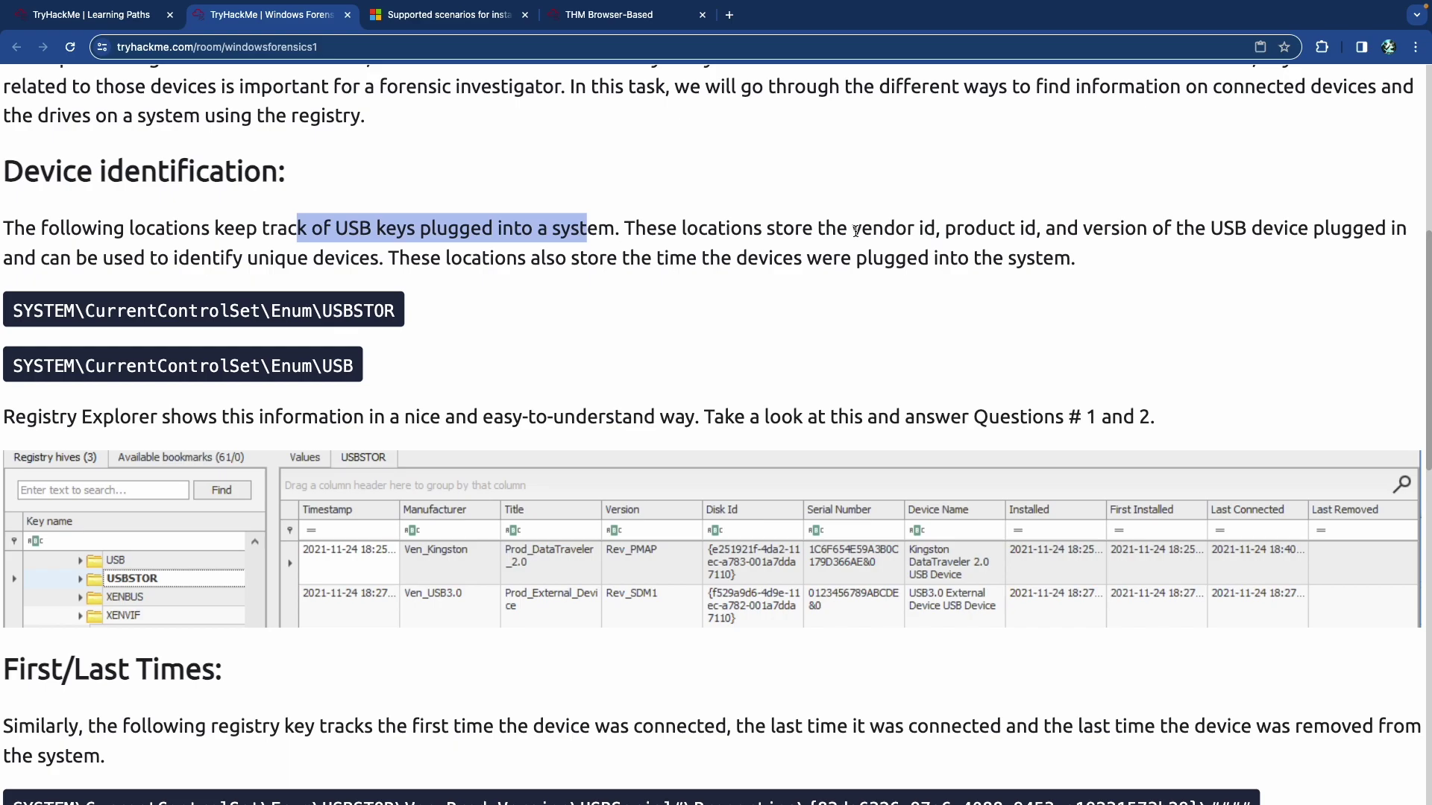
pyautogui.moveTo(855, 231); pyautogui.dragTo(1284, 234)
pyautogui.hscroll(-1, 523, 285)
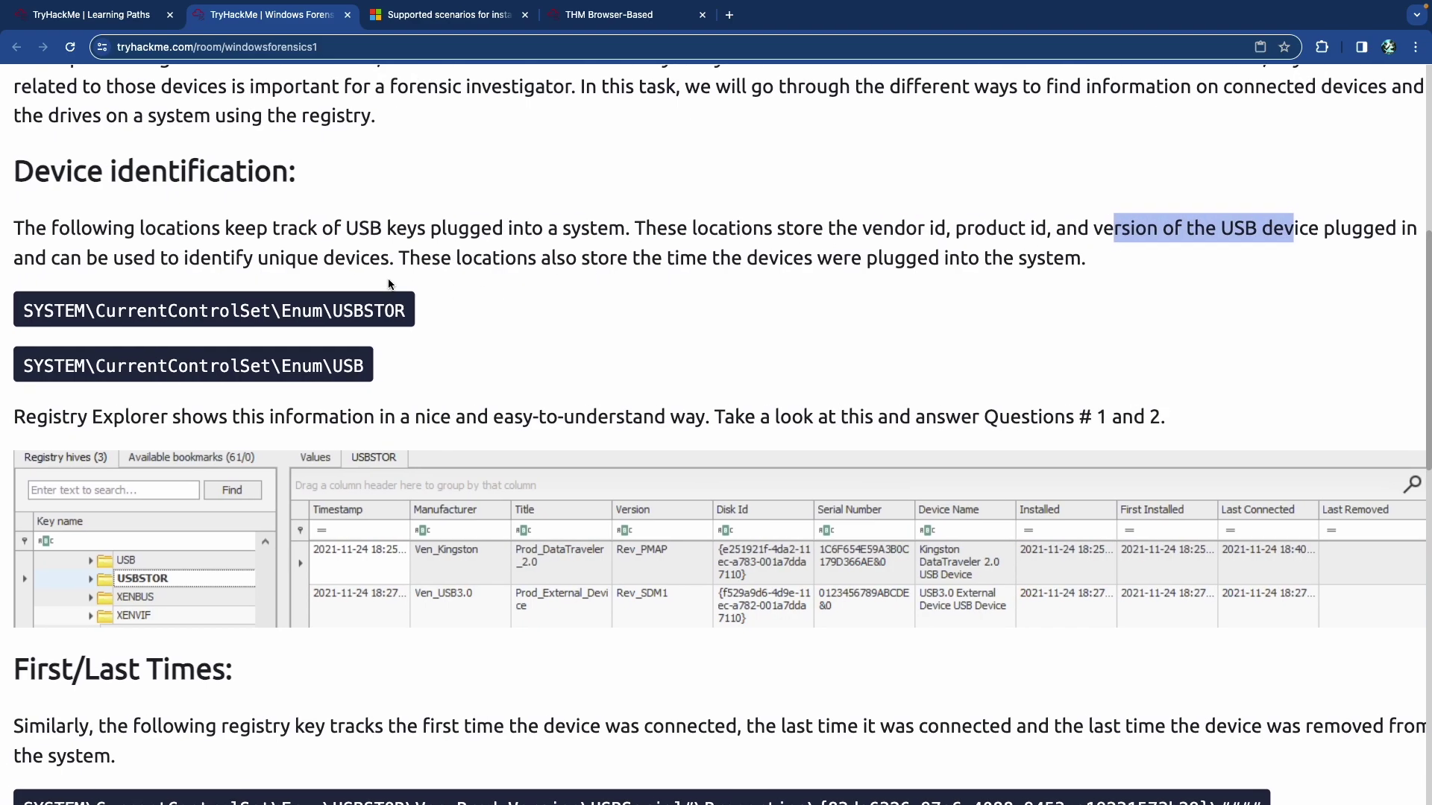
pyautogui.moveTo(161, 258); pyautogui.dragTo(432, 259)
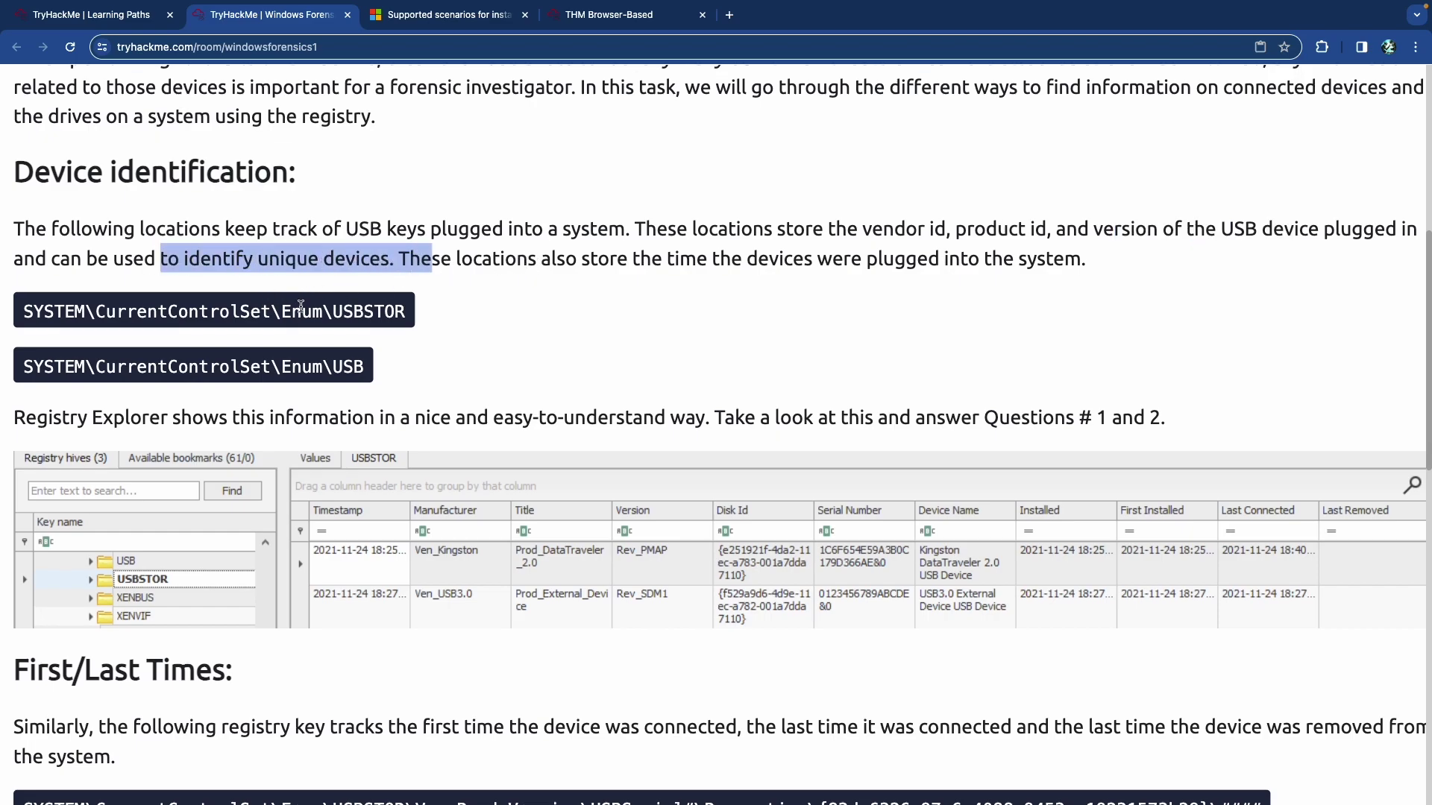
pyautogui.moveTo(651, 259); pyautogui.dragTo(979, 258)
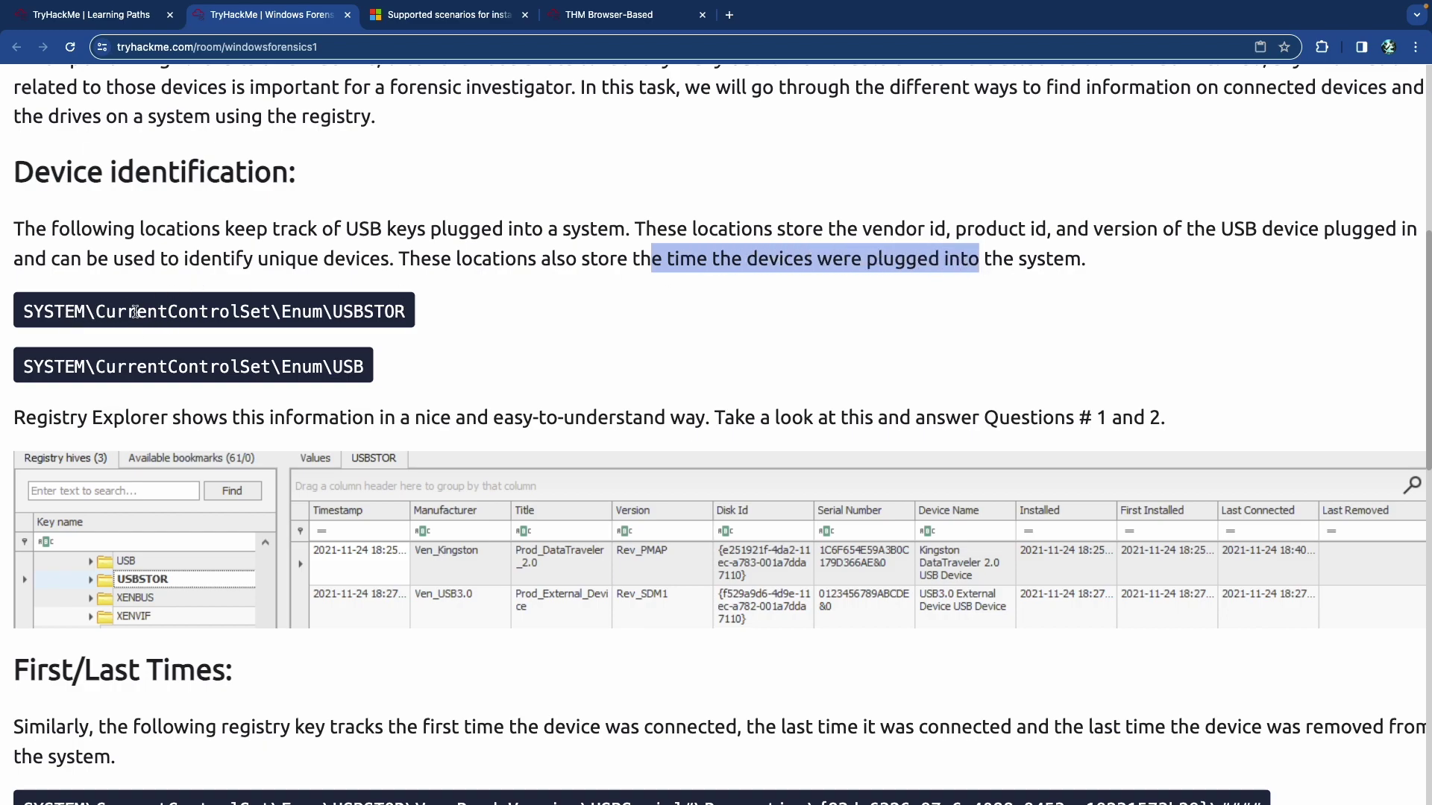
# Examine the USBSTOR and USB registry paths under SYSTEM\CurrentControlSet\Enum and the Registry Explorer example below them.
pyautogui.moveTo(187, 311); pyautogui.dragTo(221, 364)
pyautogui.click(292, 313)
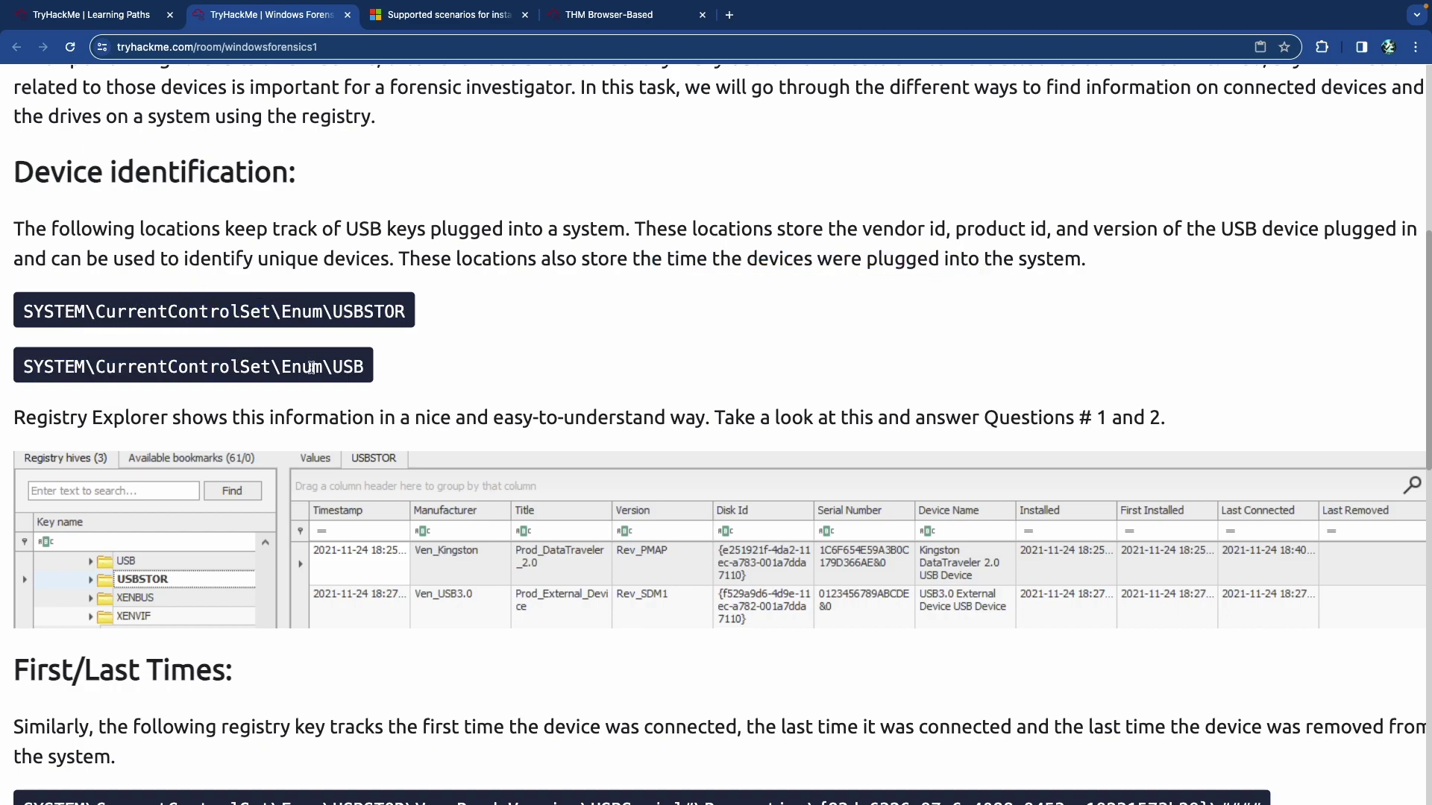
pyautogui.moveTo(353, 313); pyautogui.dragTo(399, 323)
pyautogui.doubleClick(347, 369)
pyautogui.scroll(-2, 337, 365)
pyautogui.scroll(-2, 261, 262)
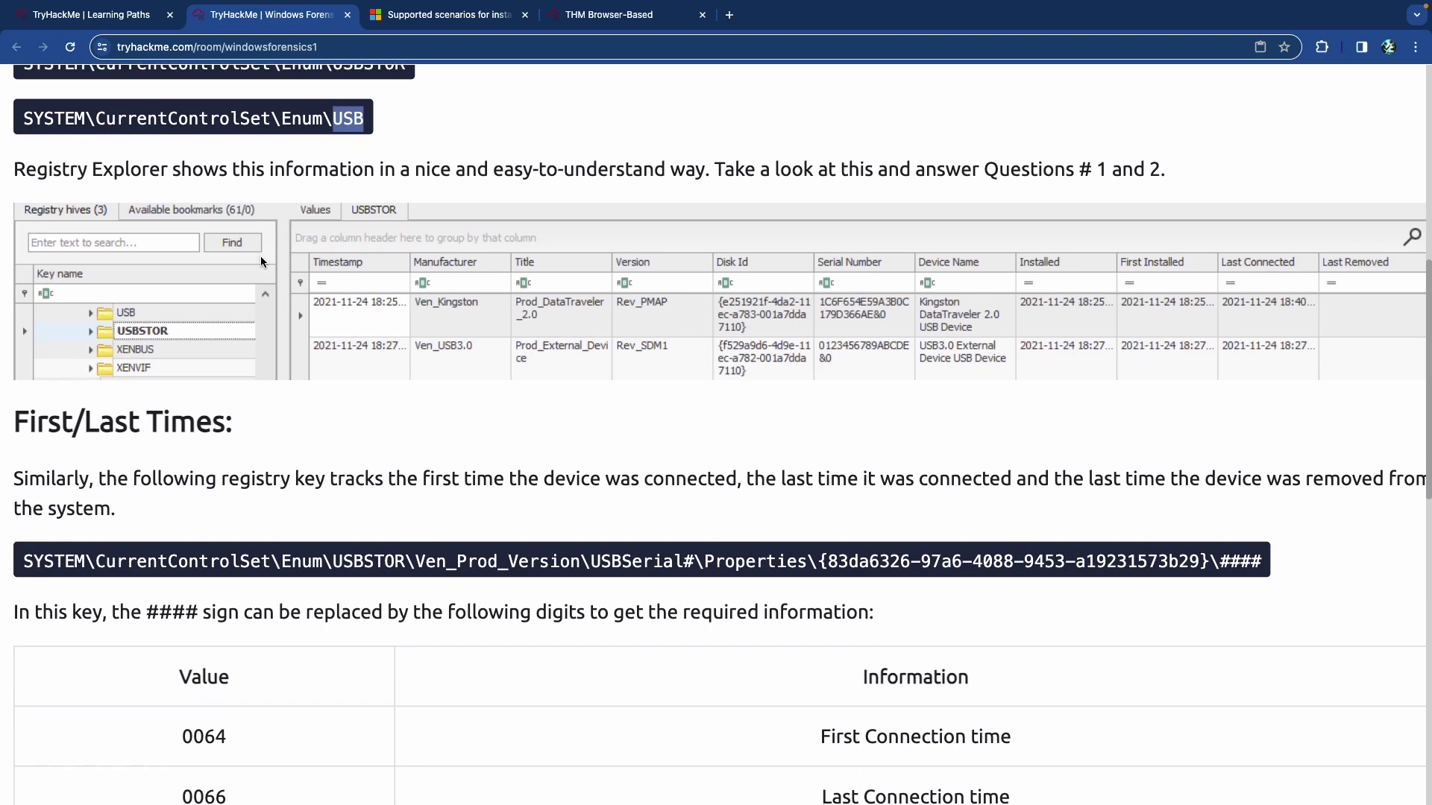
pyautogui.scroll(2, 261, 246)
pyautogui.moveTo(270, 227); pyautogui.dragTo(95, 228)
# Read the First/Last Times section, examining the USBSTOR Properties key path and its #### placeholder.
pyautogui.scroll(-4, 218, 236)
pyautogui.scroll(-2, 220, 241)
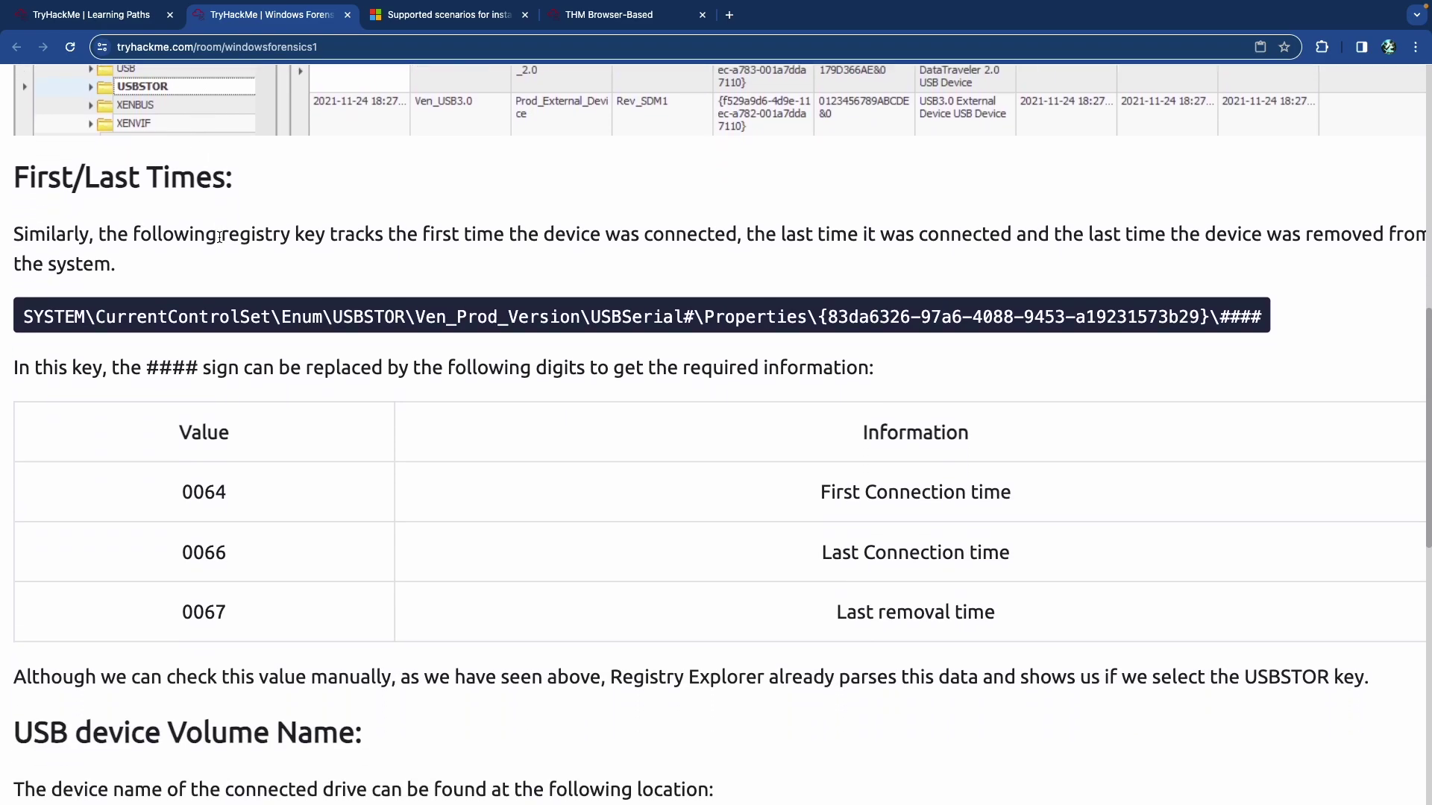
pyautogui.scroll(-1, 220, 237)
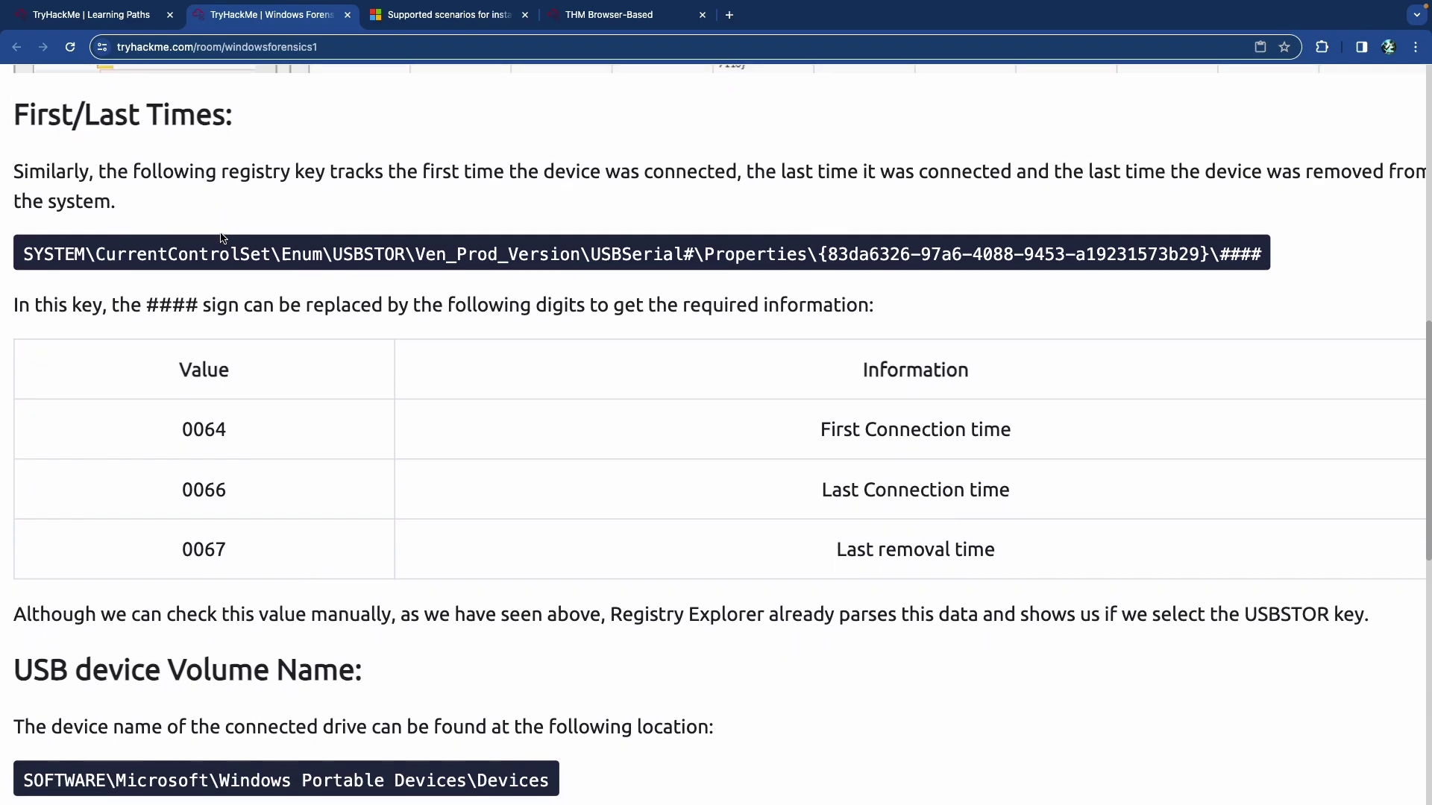
pyautogui.scroll(1, 222, 233)
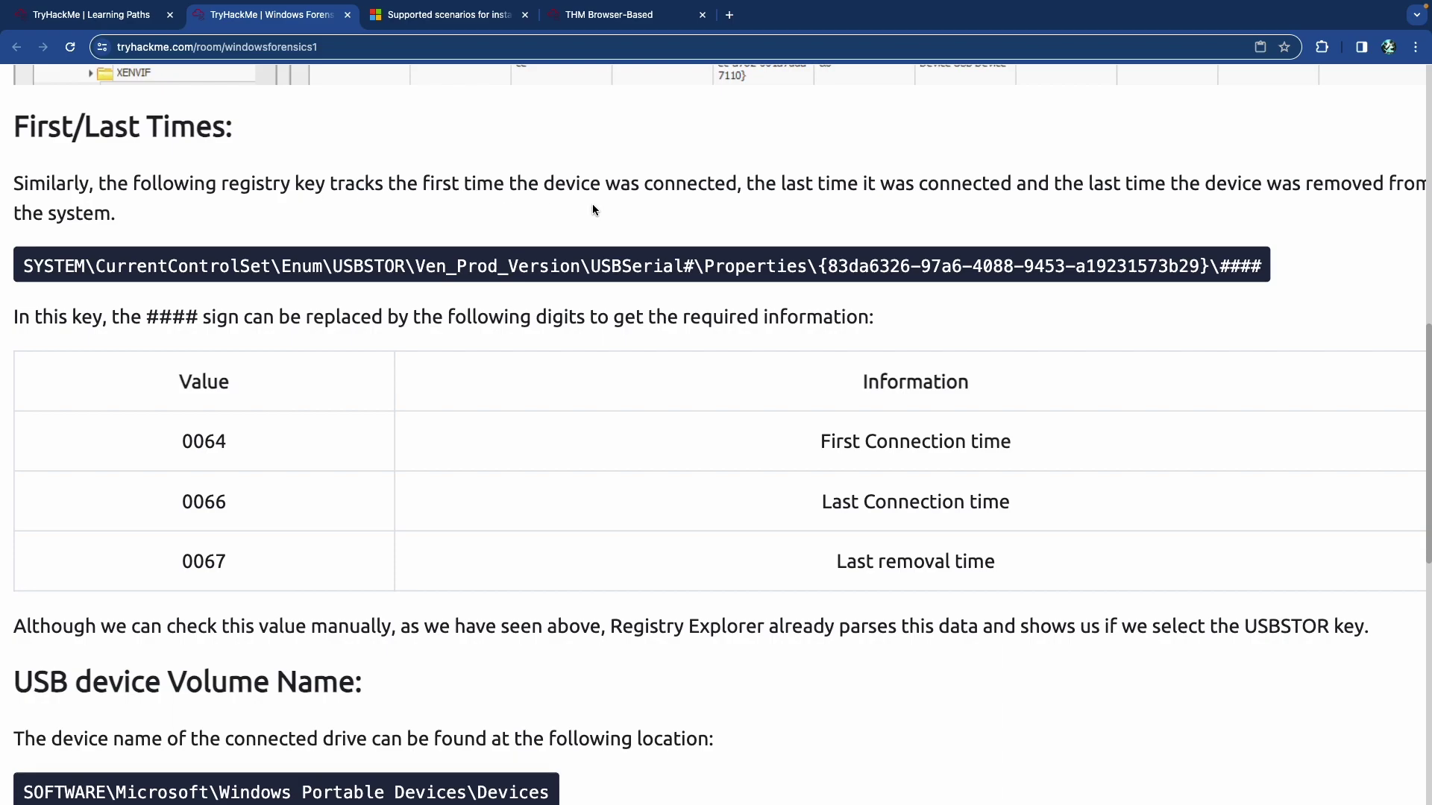
pyautogui.moveTo(492, 186); pyautogui.dragTo(1151, 200)
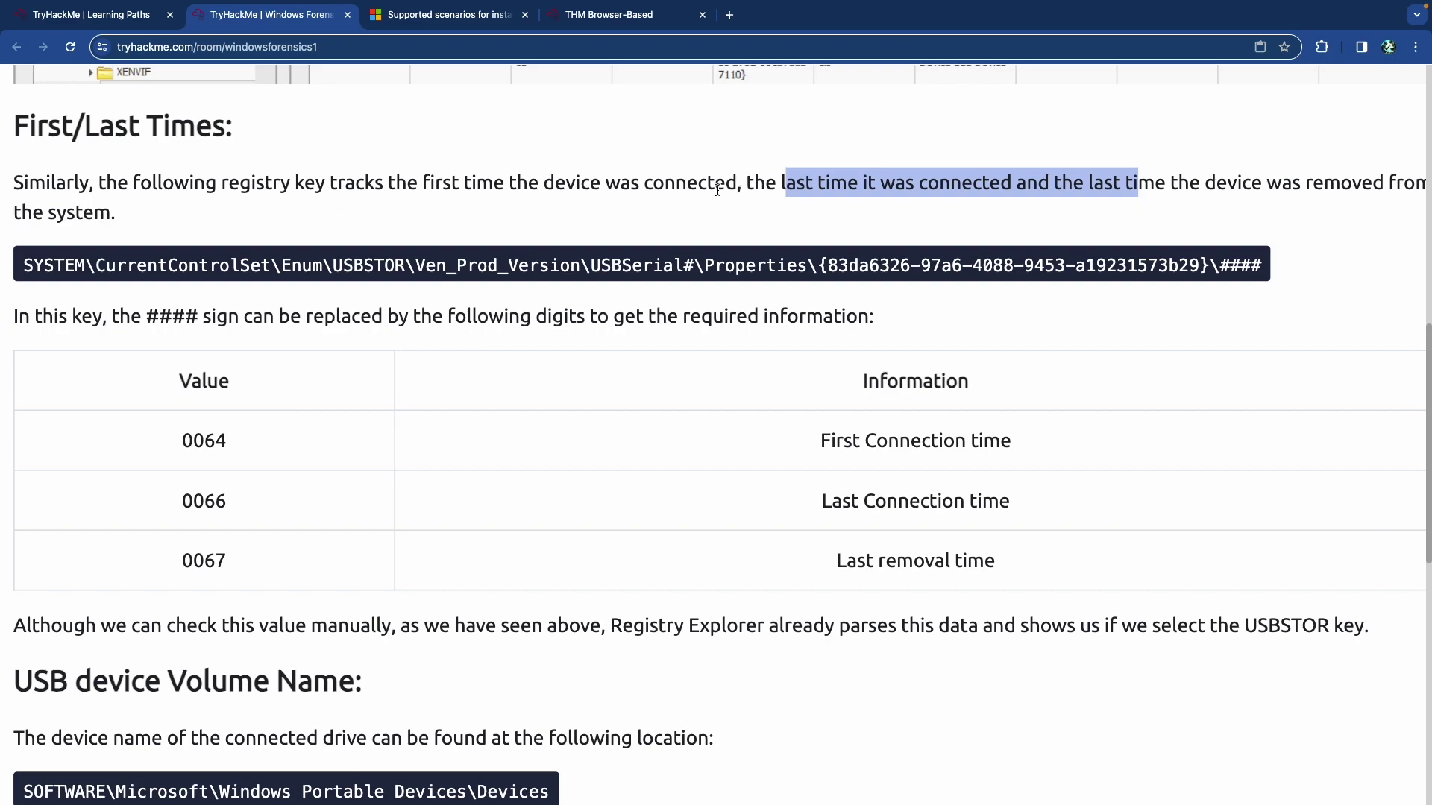
pyautogui.scroll(-2, 718, 189)
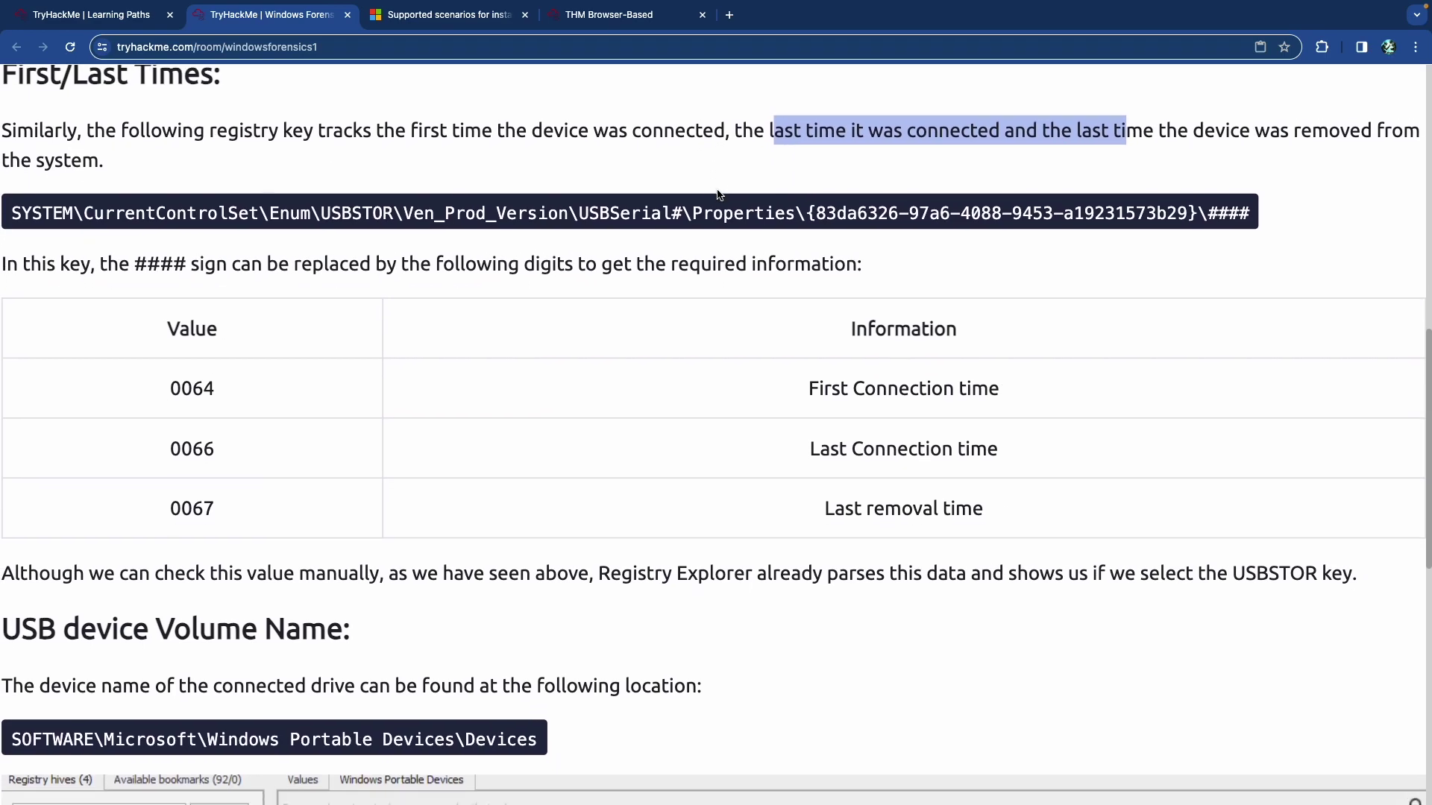
pyautogui.scroll(-1, 718, 195)
pyautogui.moveTo(115, 198); pyautogui.dragTo(1211, 200)
pyautogui.click(1212, 200)
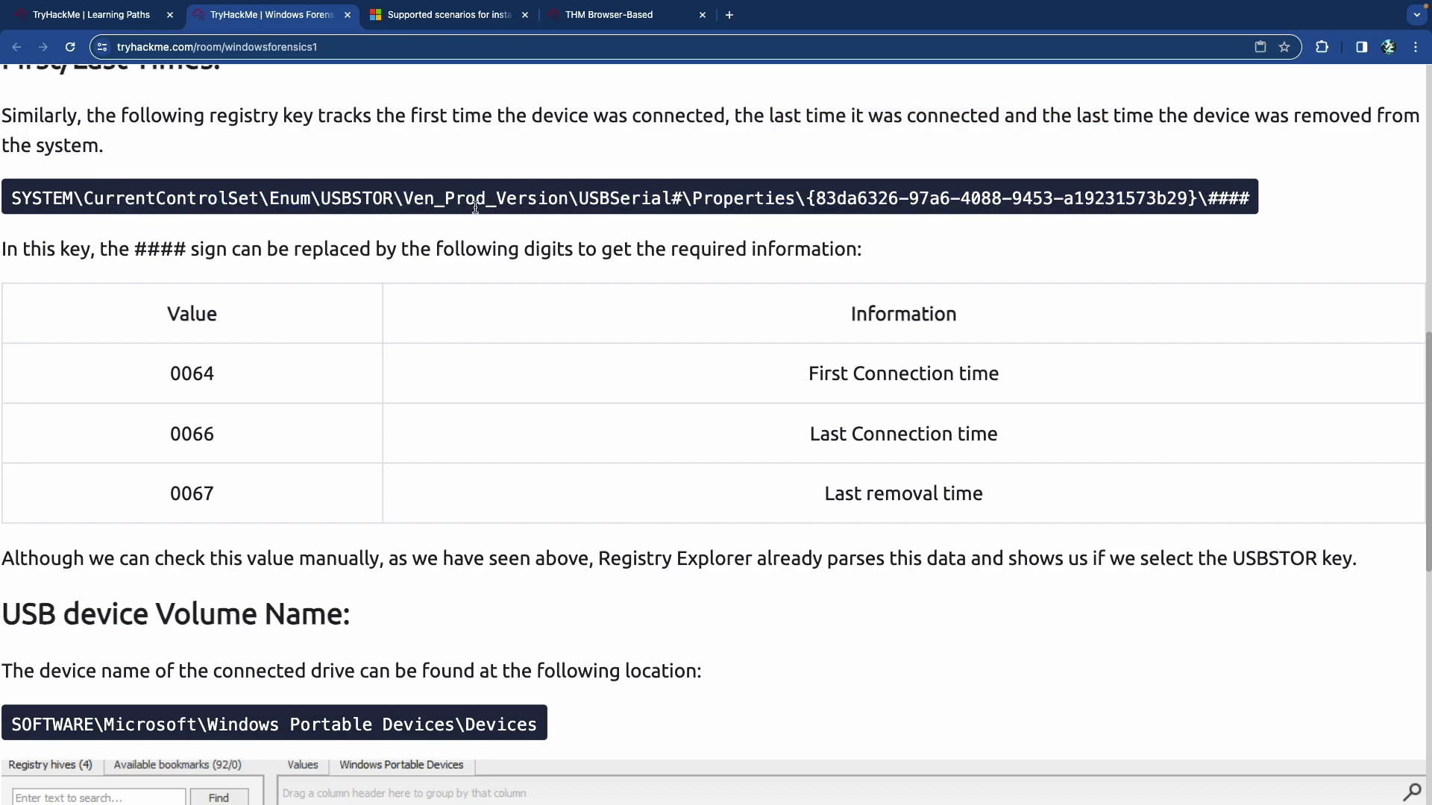
pyautogui.doubleClick(371, 202)
pyautogui.moveTo(416, 198); pyautogui.dragTo(1264, 199)
pyautogui.click(589, 198)
pyautogui.moveTo(132, 251); pyautogui.dragTo(186, 254)
pyautogui.moveTo(301, 253); pyautogui.dragTo(745, 262)
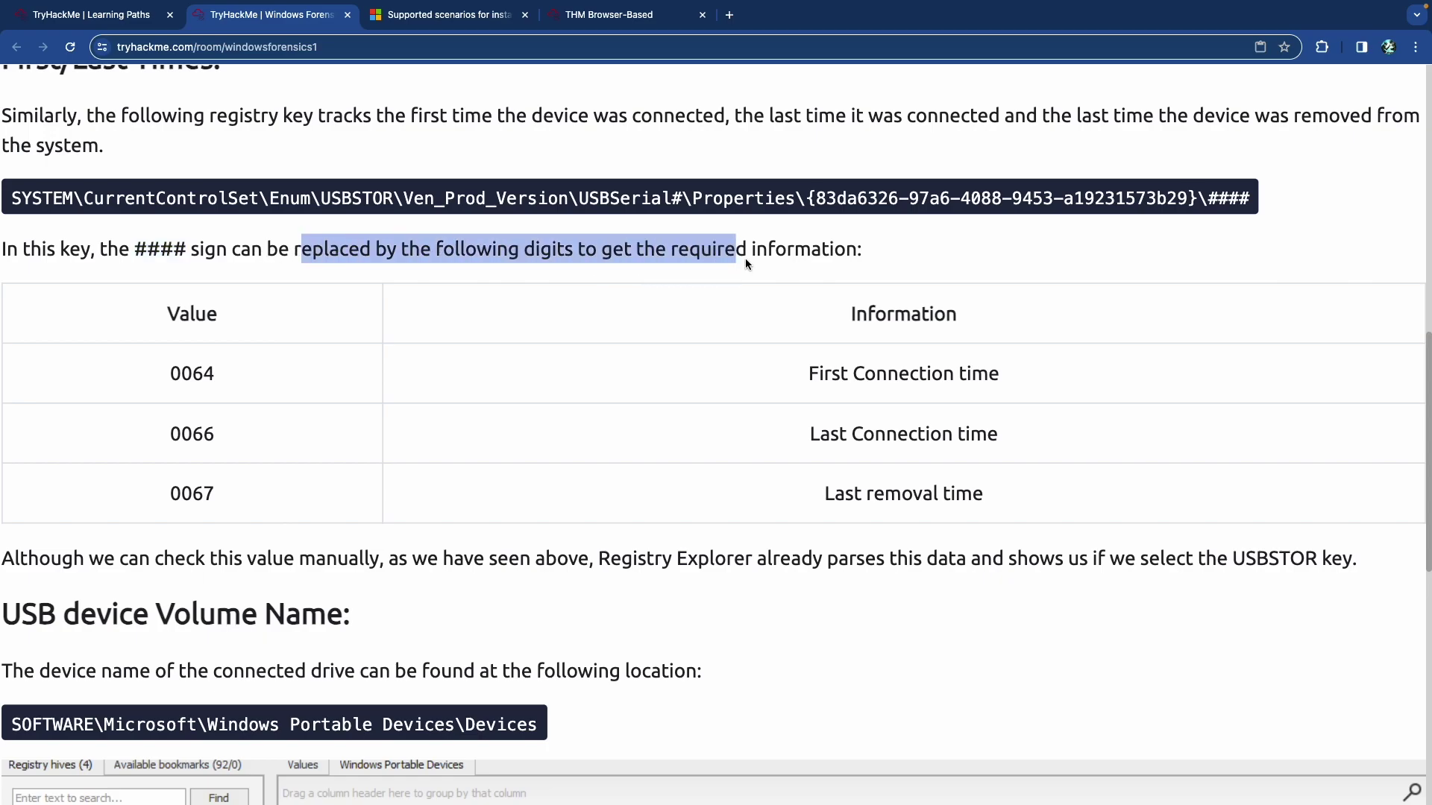
# Review the First/Last Times table, matching values 0064, 0066 and 0067 to the connection and removal times.
pyautogui.scroll(-1, 348, 294)
pyautogui.doubleClick(197, 334)
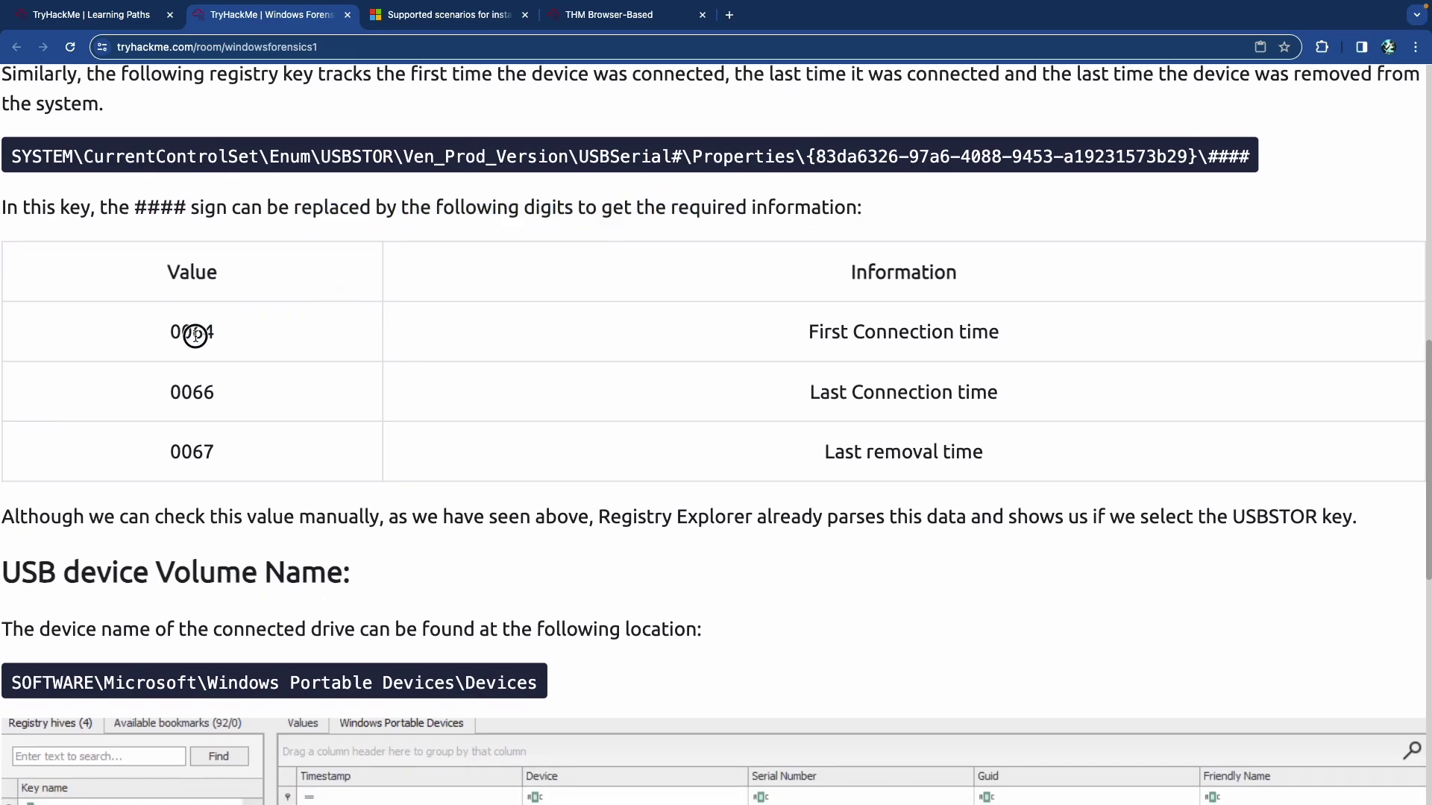
pyautogui.moveTo(863, 333); pyautogui.dragTo(1005, 337)
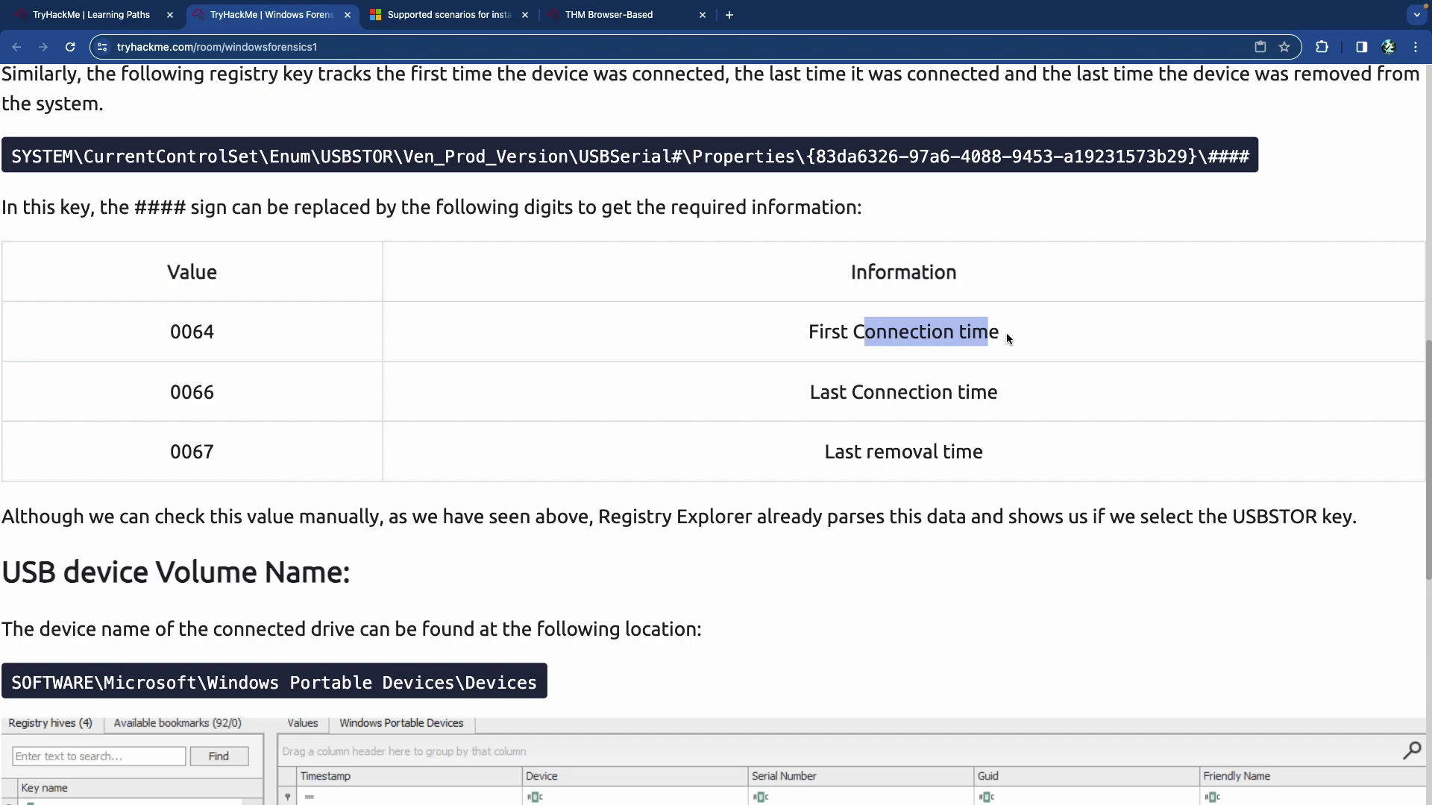
pyautogui.click(193, 387)
pyautogui.moveTo(861, 392); pyautogui.dragTo(999, 393)
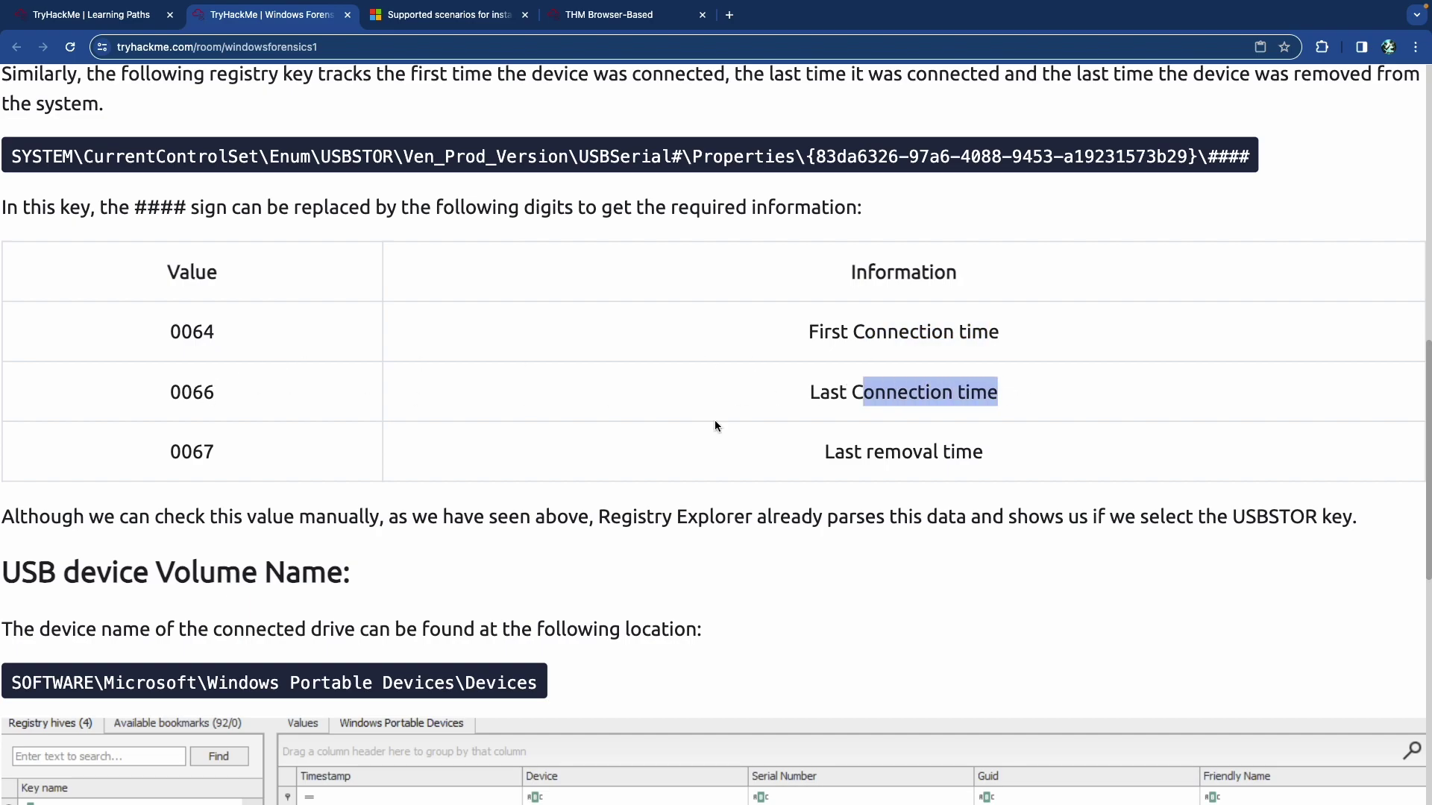
pyautogui.click(203, 454)
# Read the USB device Volume Name section and examine the SOFTWARE\Microsoft\Windows Portable Devices\Devices path.
pyautogui.scroll(-3, 533, 445)
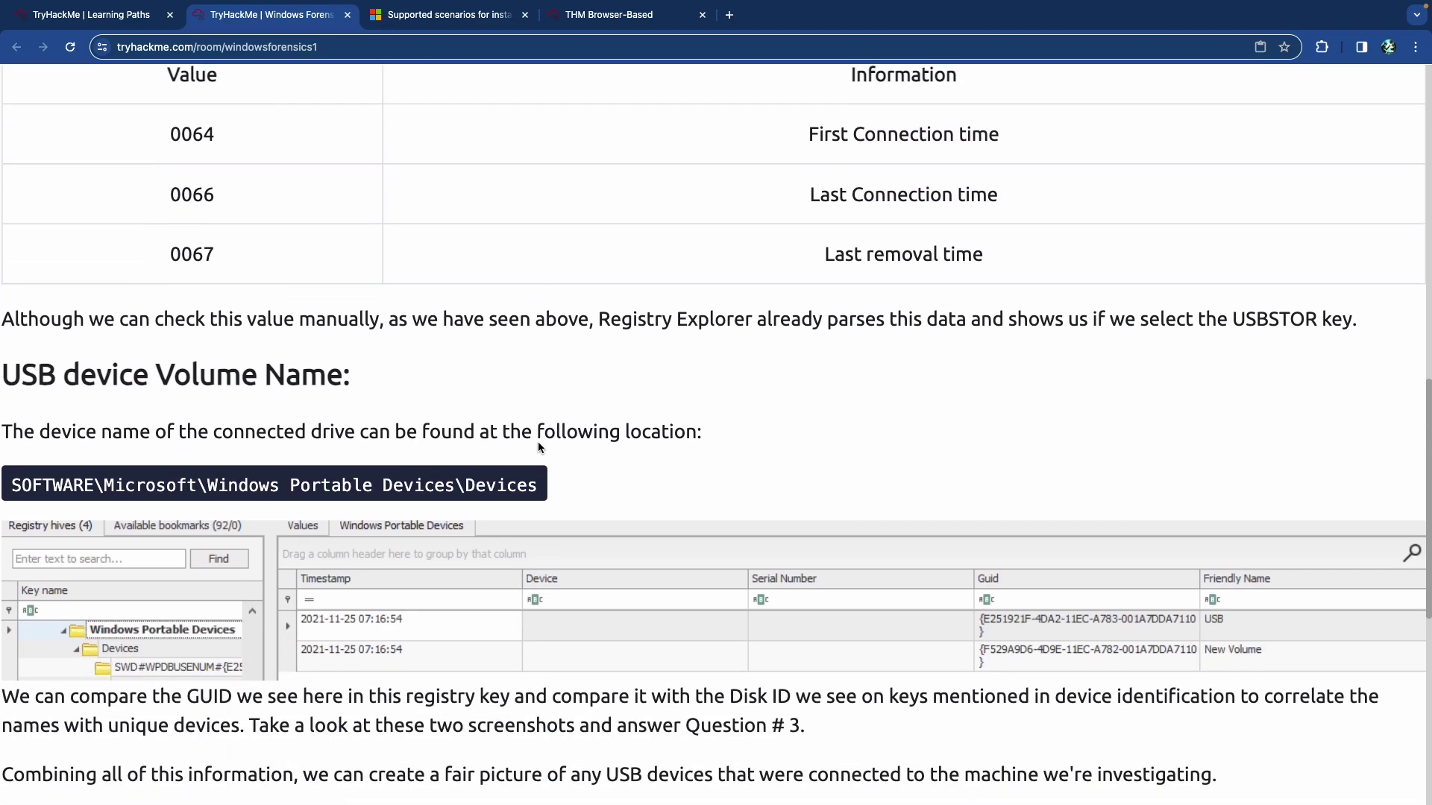
pyautogui.scroll(-2, 538, 445)
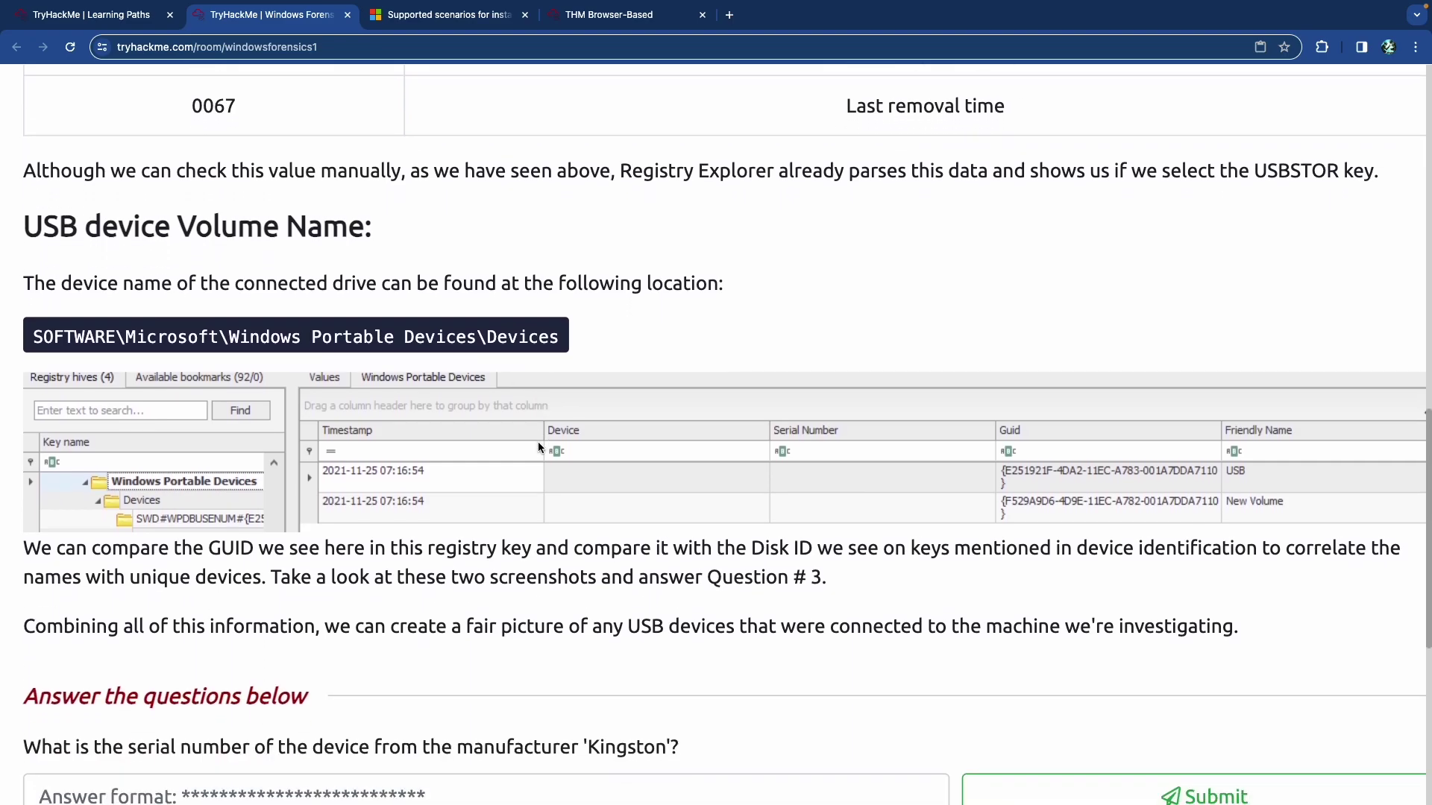
pyautogui.scroll(-1, 538, 446)
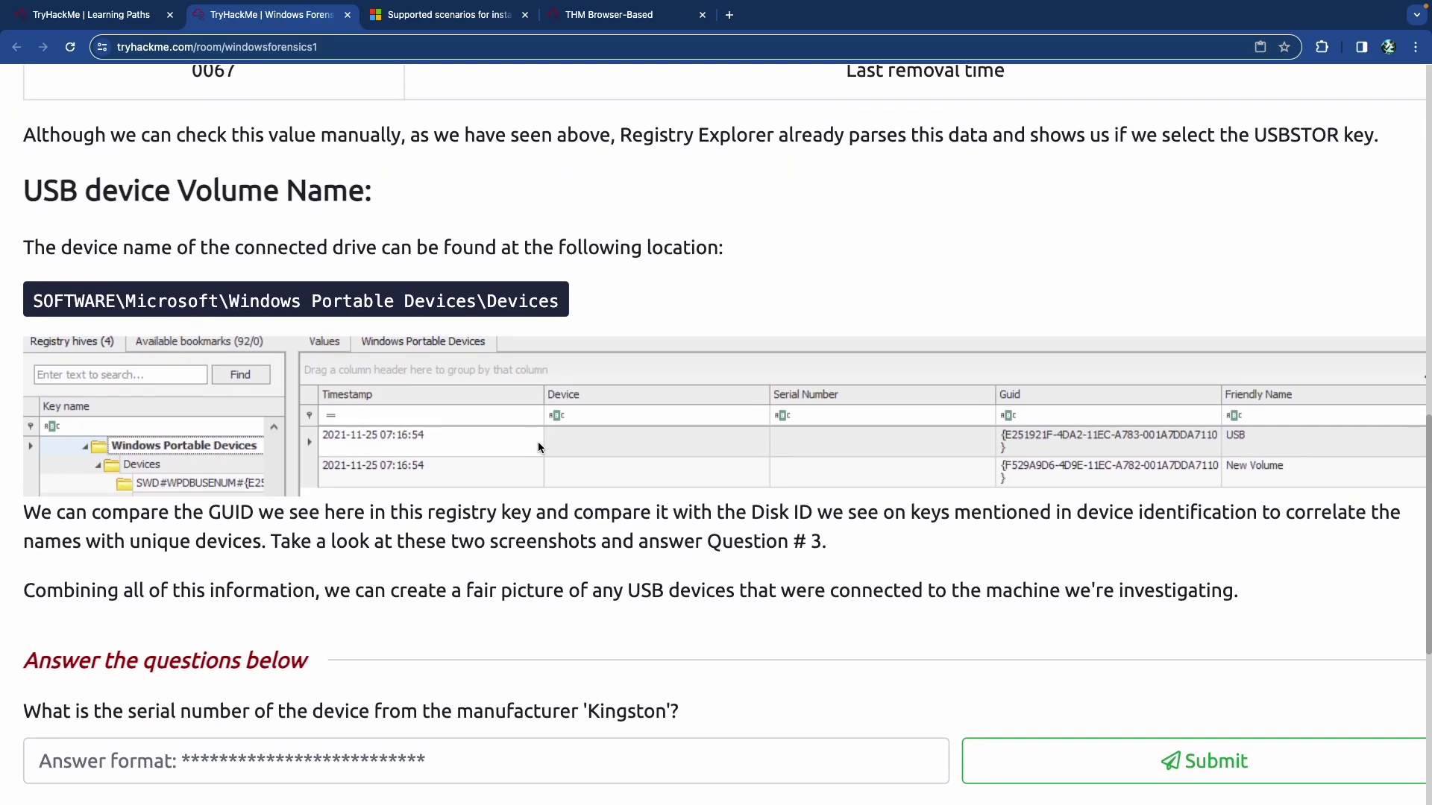
pyautogui.scroll(-1, 538, 447)
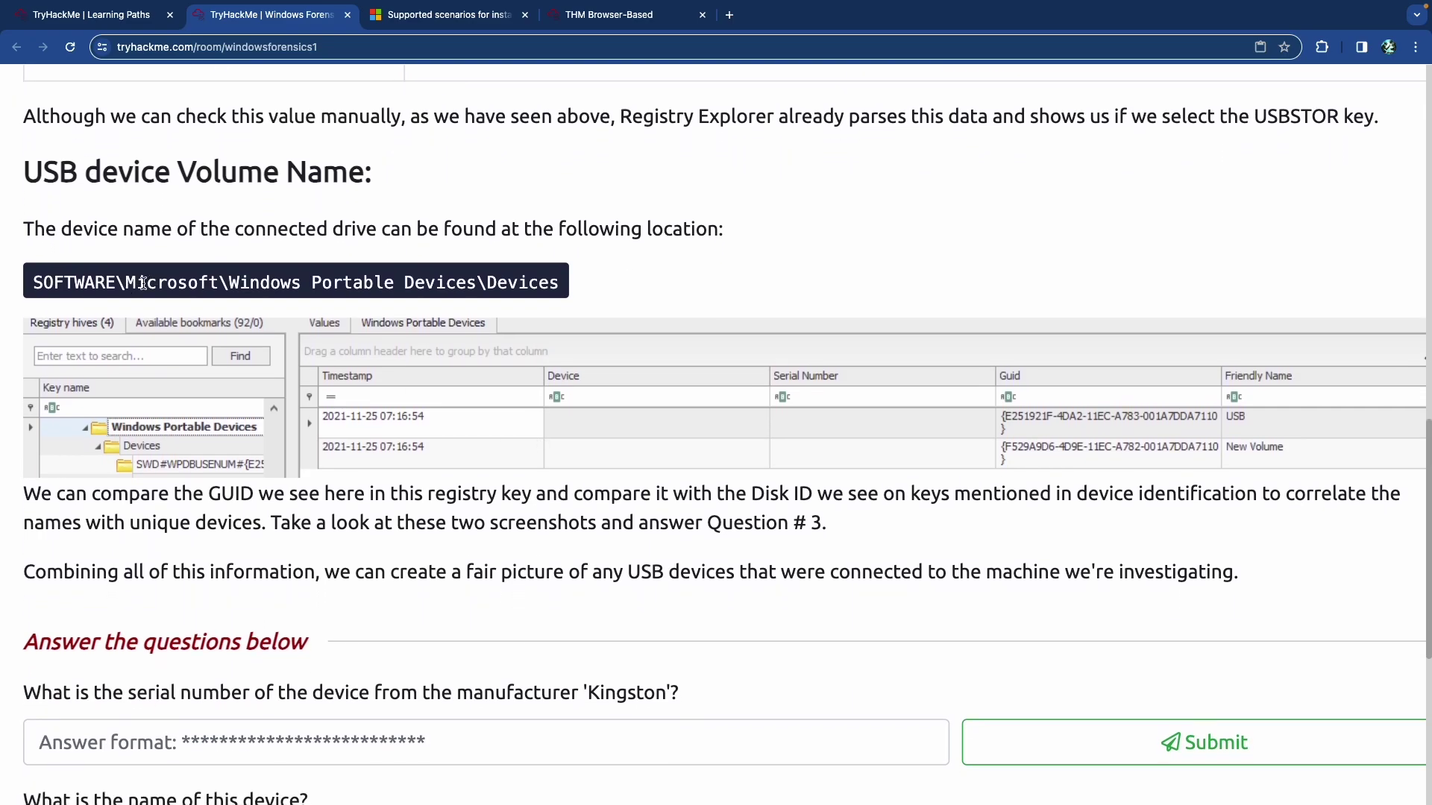
pyautogui.doubleClick(504, 282)
pyautogui.scroll(-1, 471, 293)
pyautogui.scroll(-3, 422, 293)
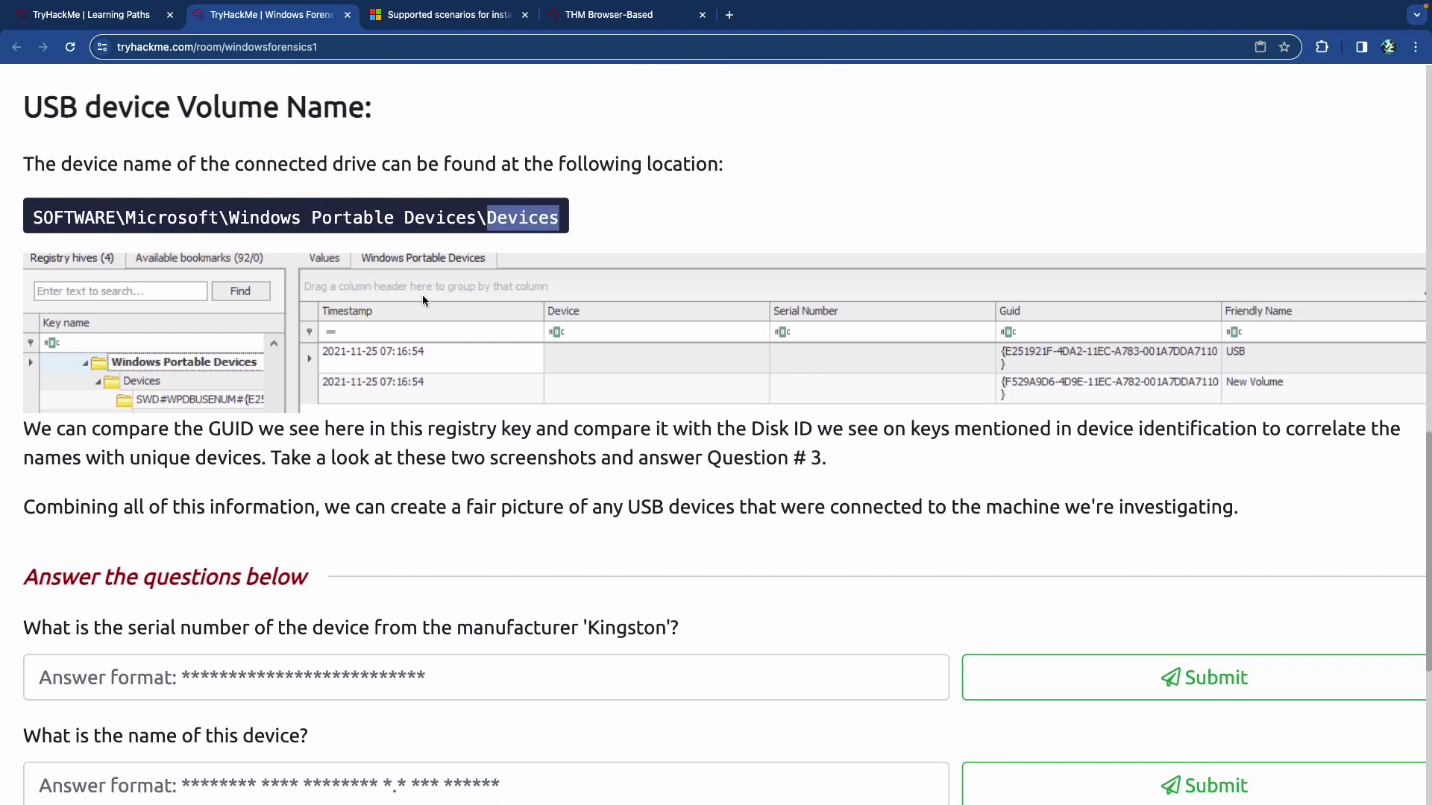
pyautogui.scroll(-1, 422, 294)
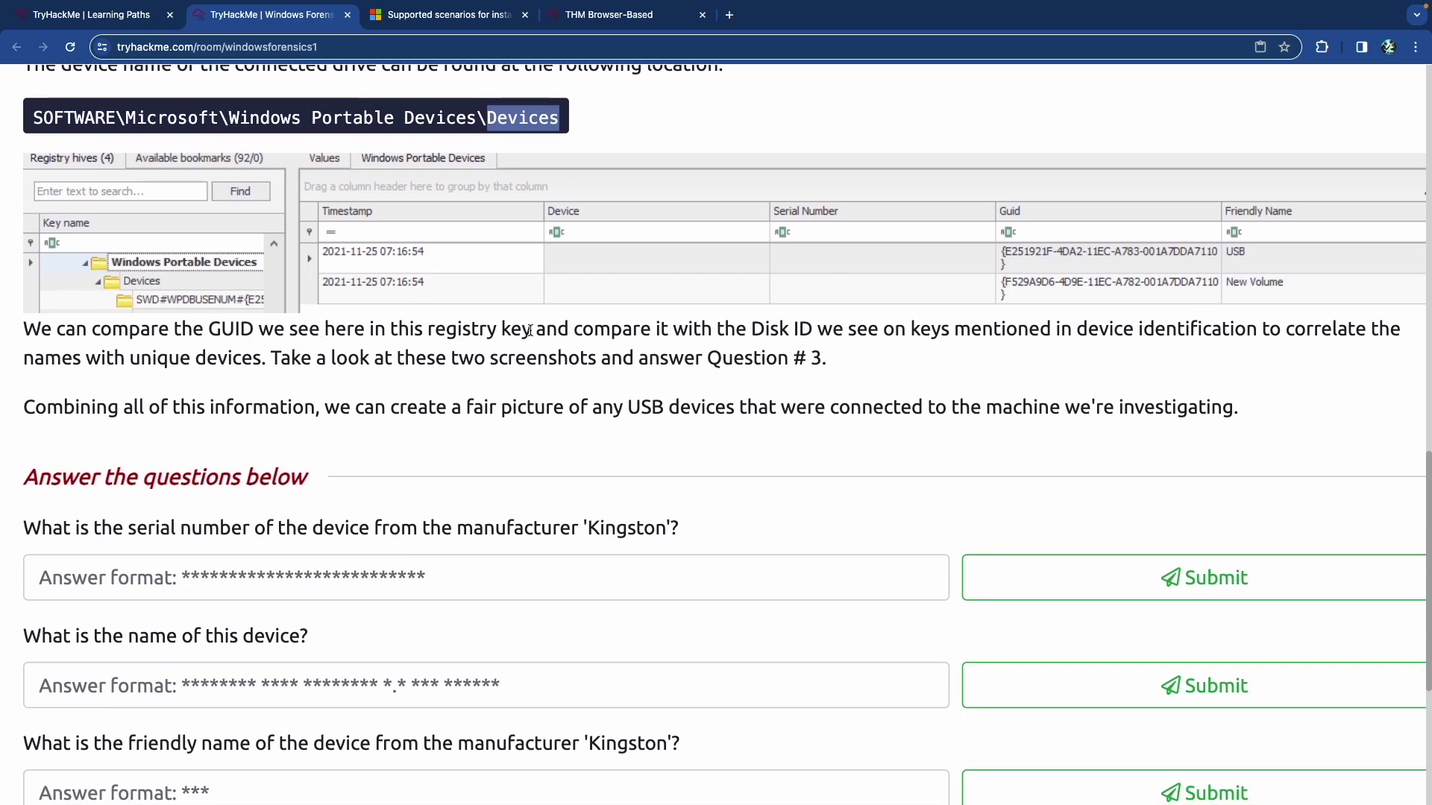
# Read how to correlate the Windows Portable Devices GUID with the Disk ID, through to the section's closing summary.
pyautogui.hscroll(2, 618, 334)
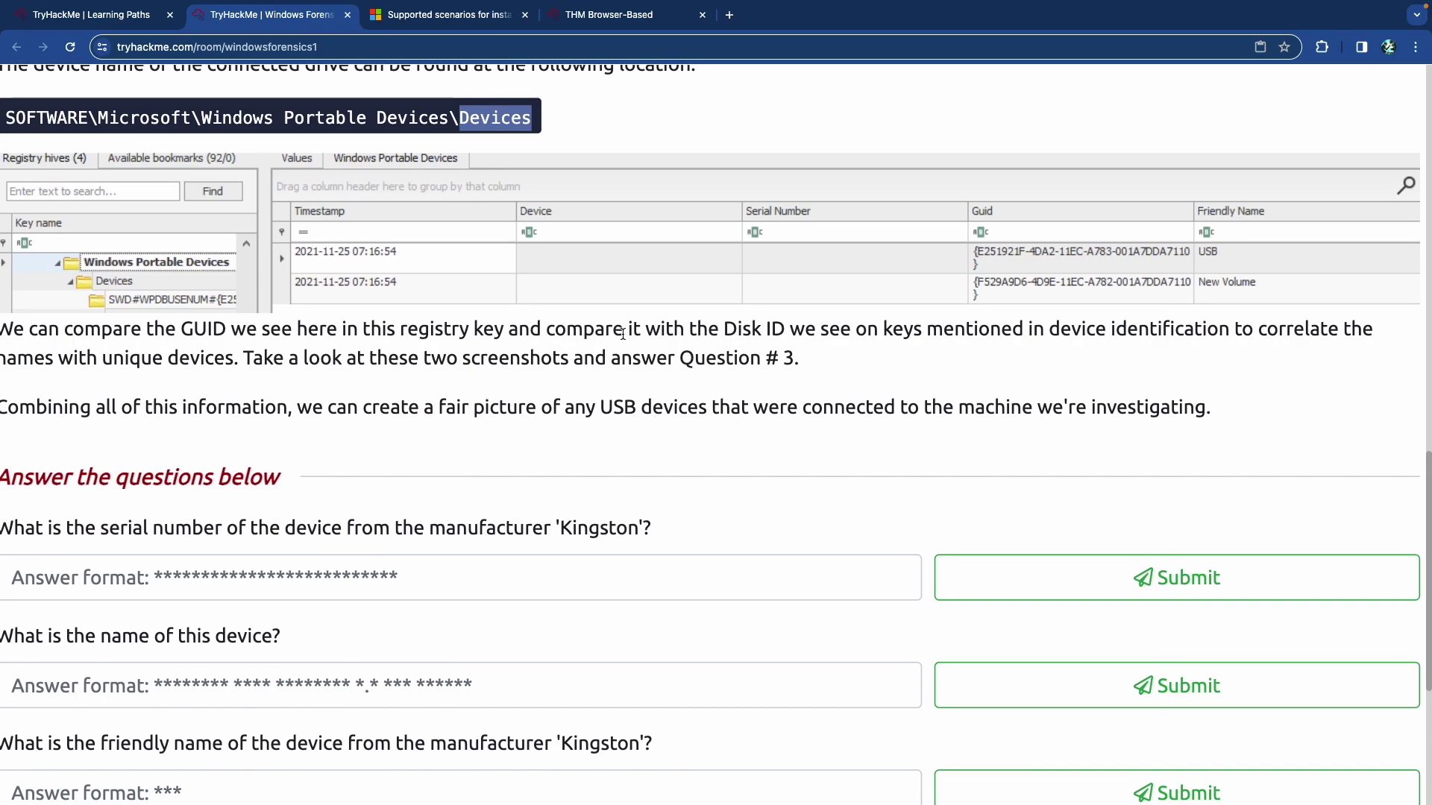
pyautogui.hscroll(1, 723, 331)
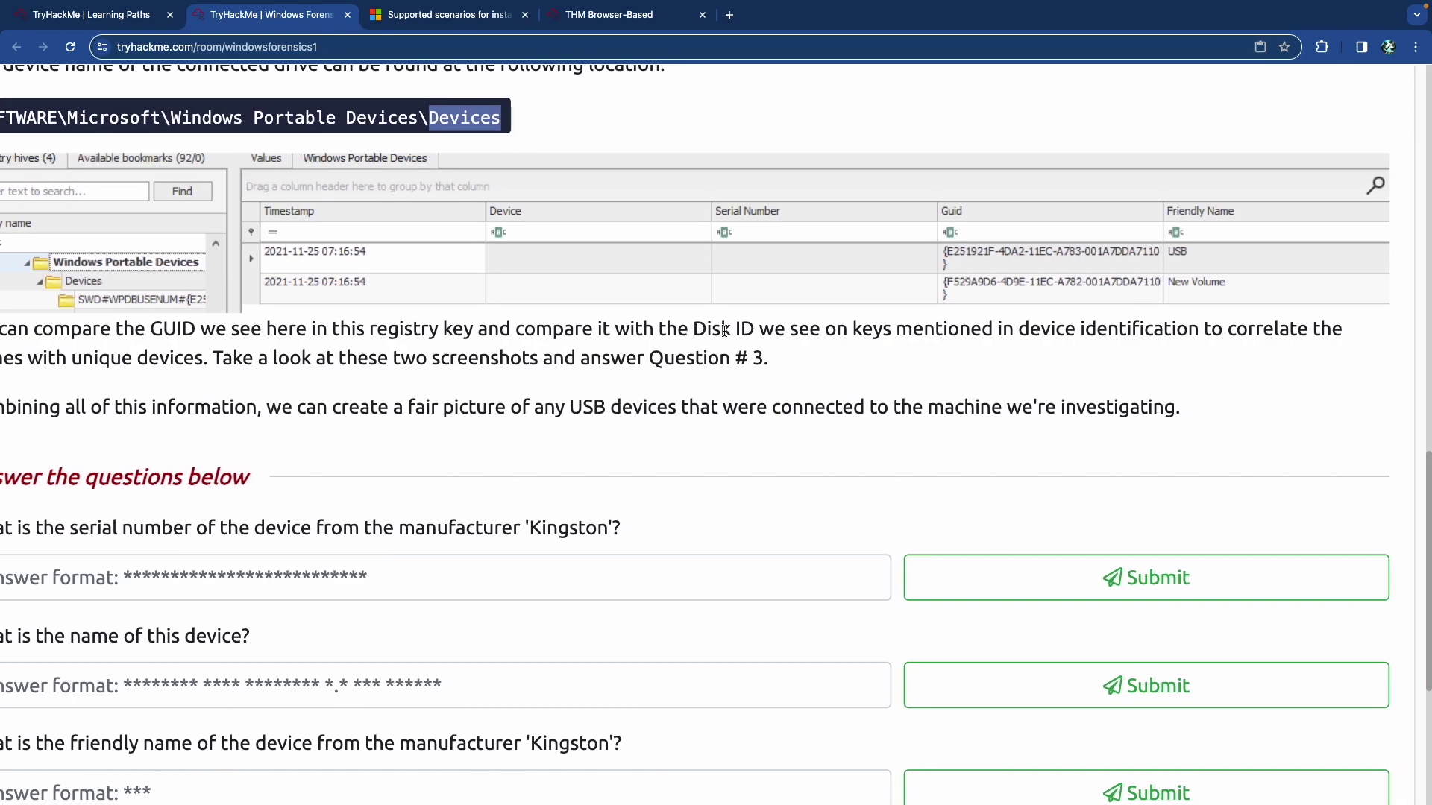
pyautogui.hscroll(-2, 723, 331)
pyautogui.hscroll(-3, 723, 331)
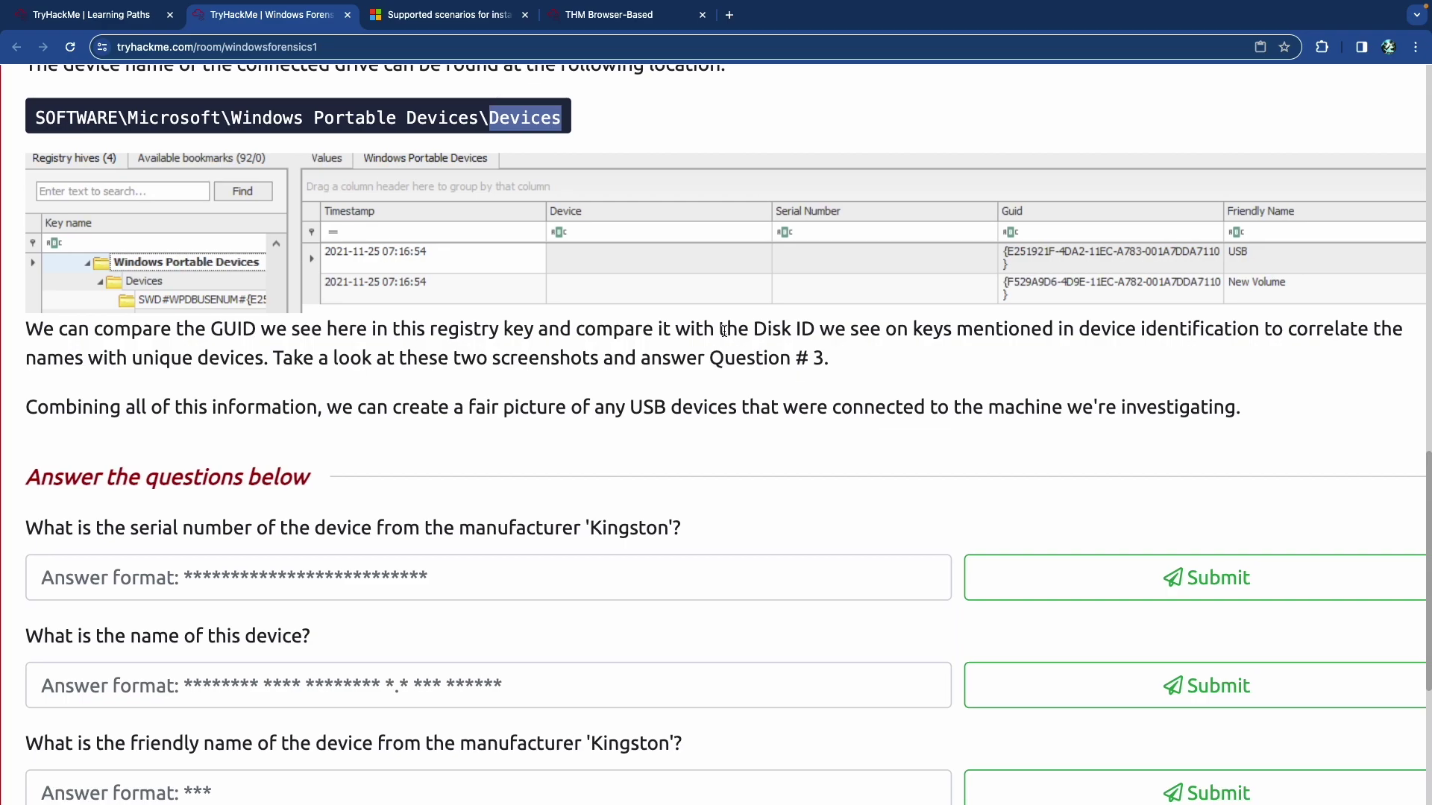
pyautogui.hscroll(2, 724, 331)
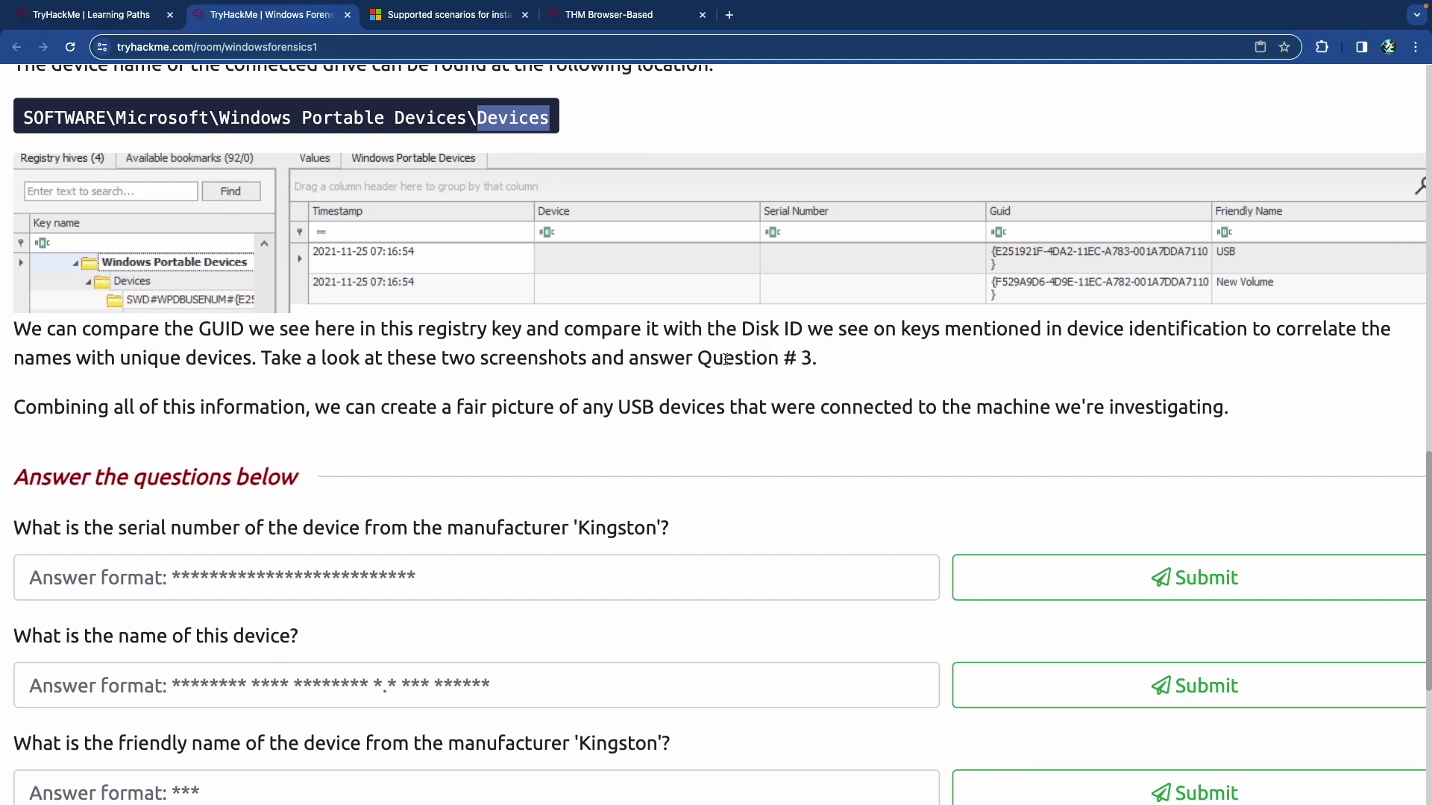
pyautogui.scroll(-2, 727, 358)
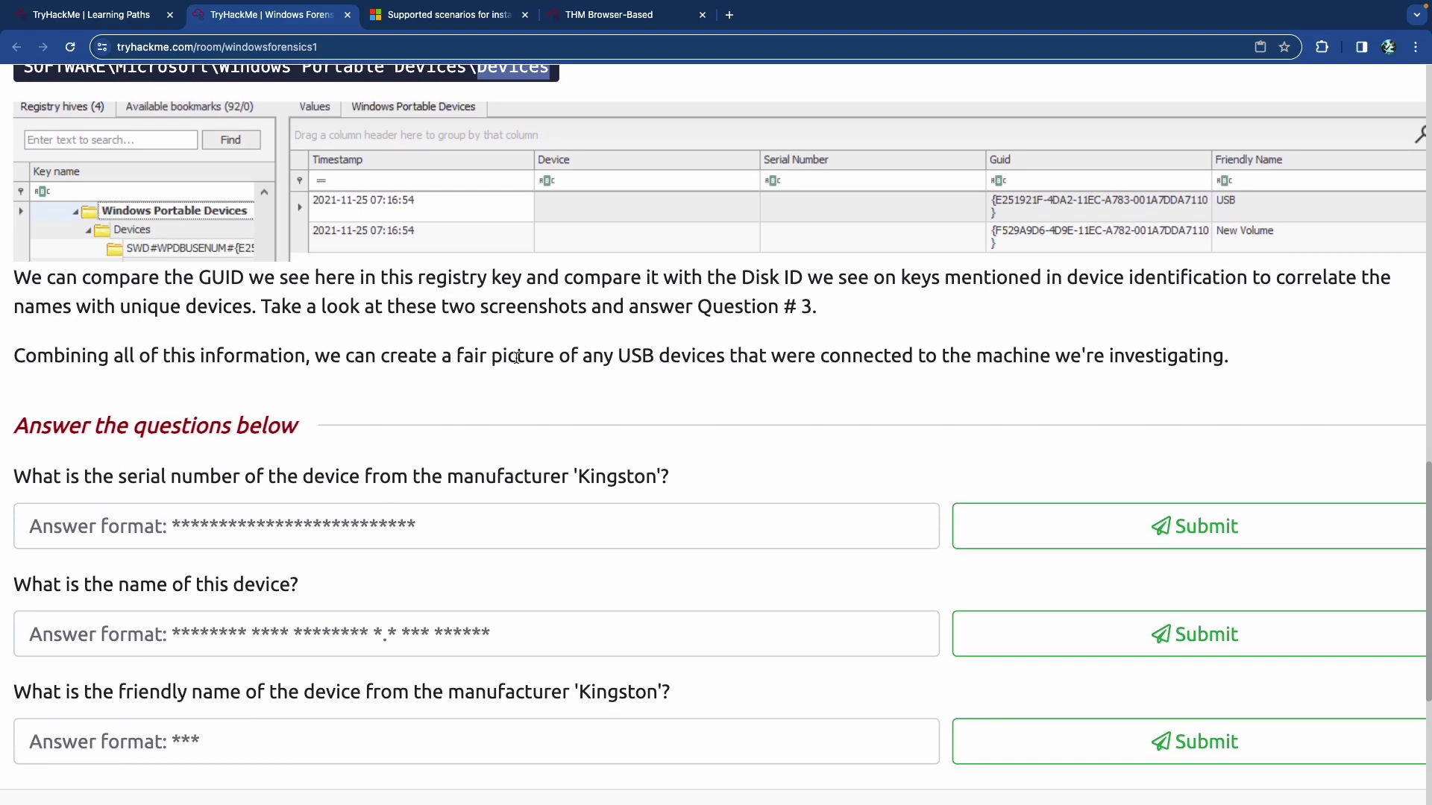
pyautogui.click(806, 358)
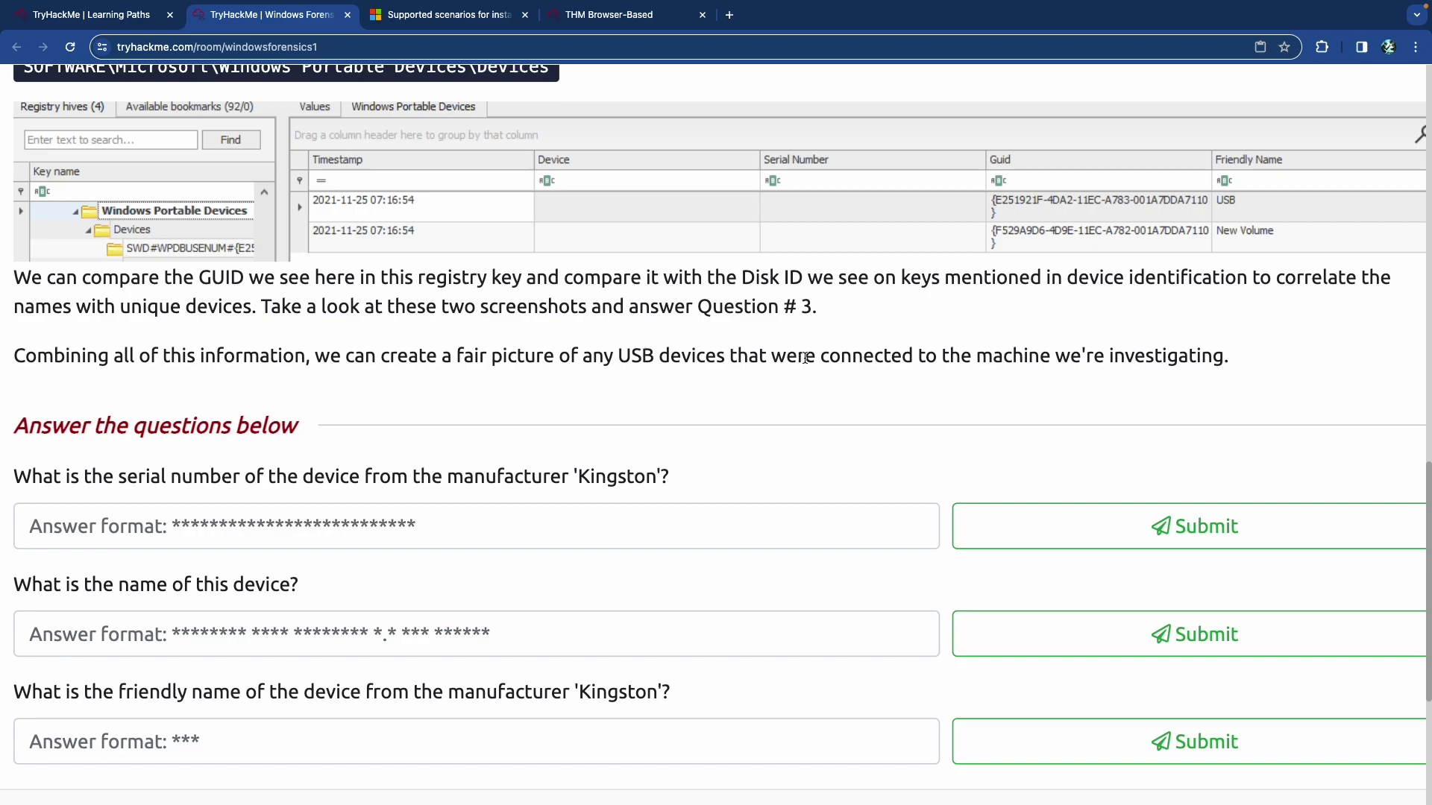
# Return to the Device identification section and enlarge the USBSTOR screenshot to examine the Kingston device's serial number.
pyautogui.click(487, 530)
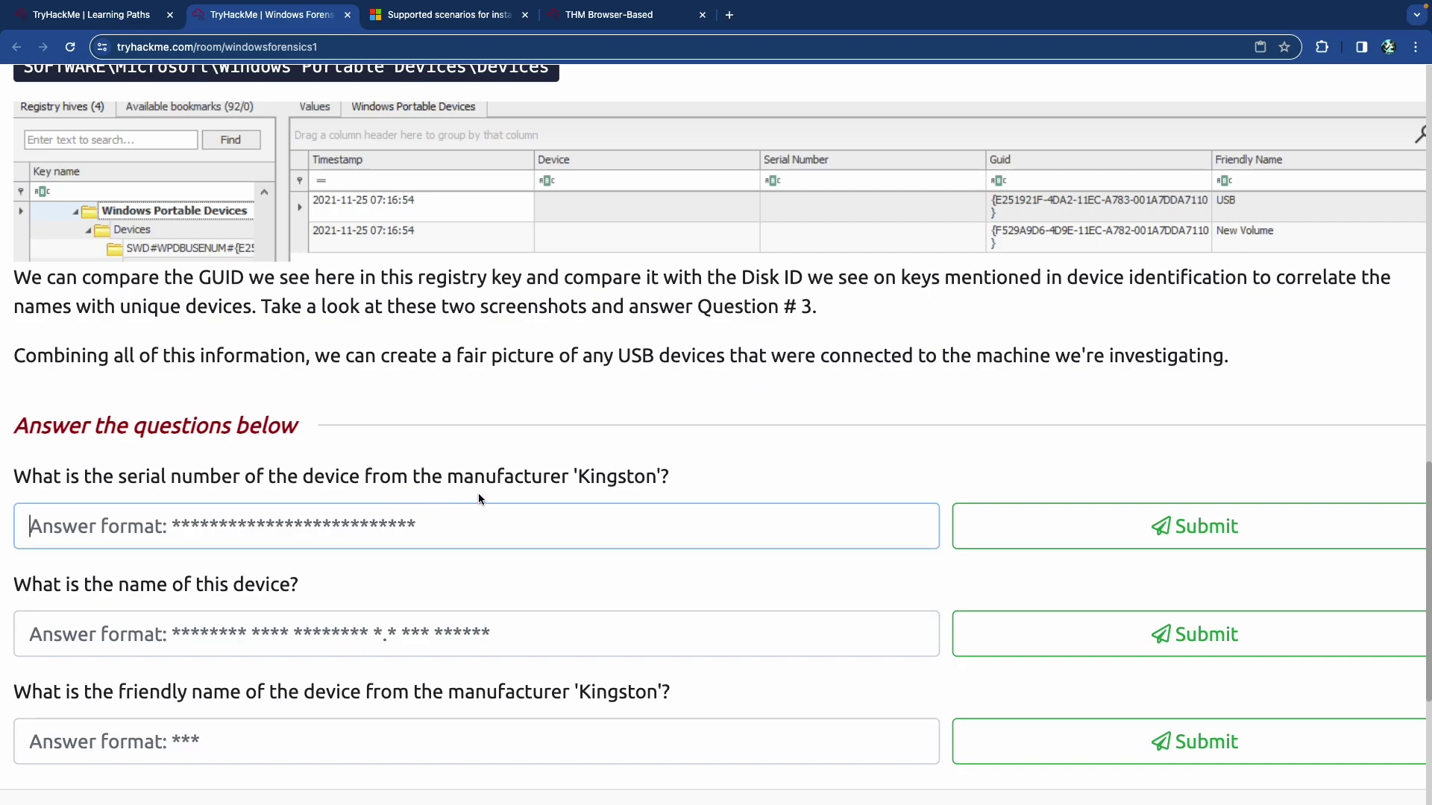
pyautogui.scroll(10, 482, 498)
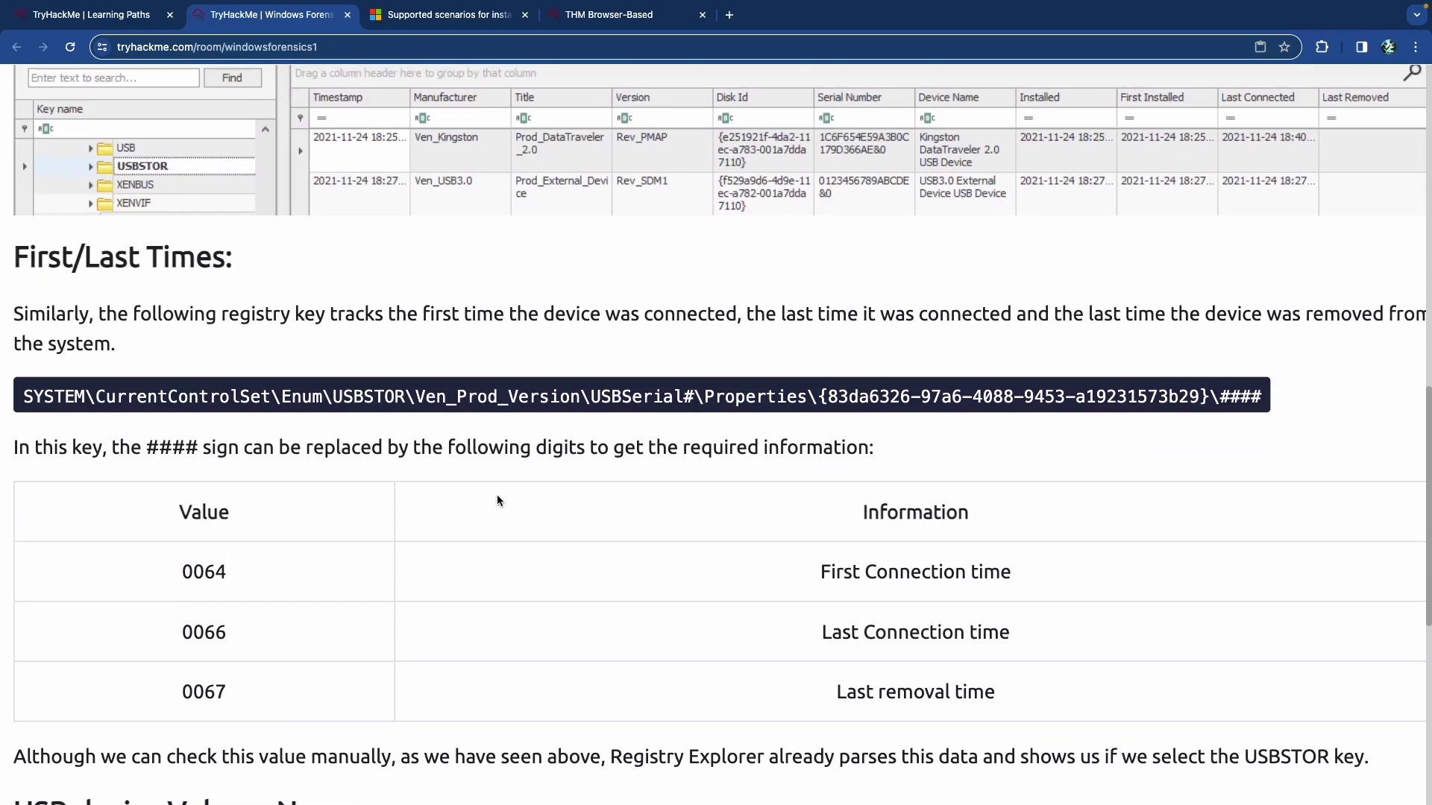
pyautogui.scroll(4, 496, 496)
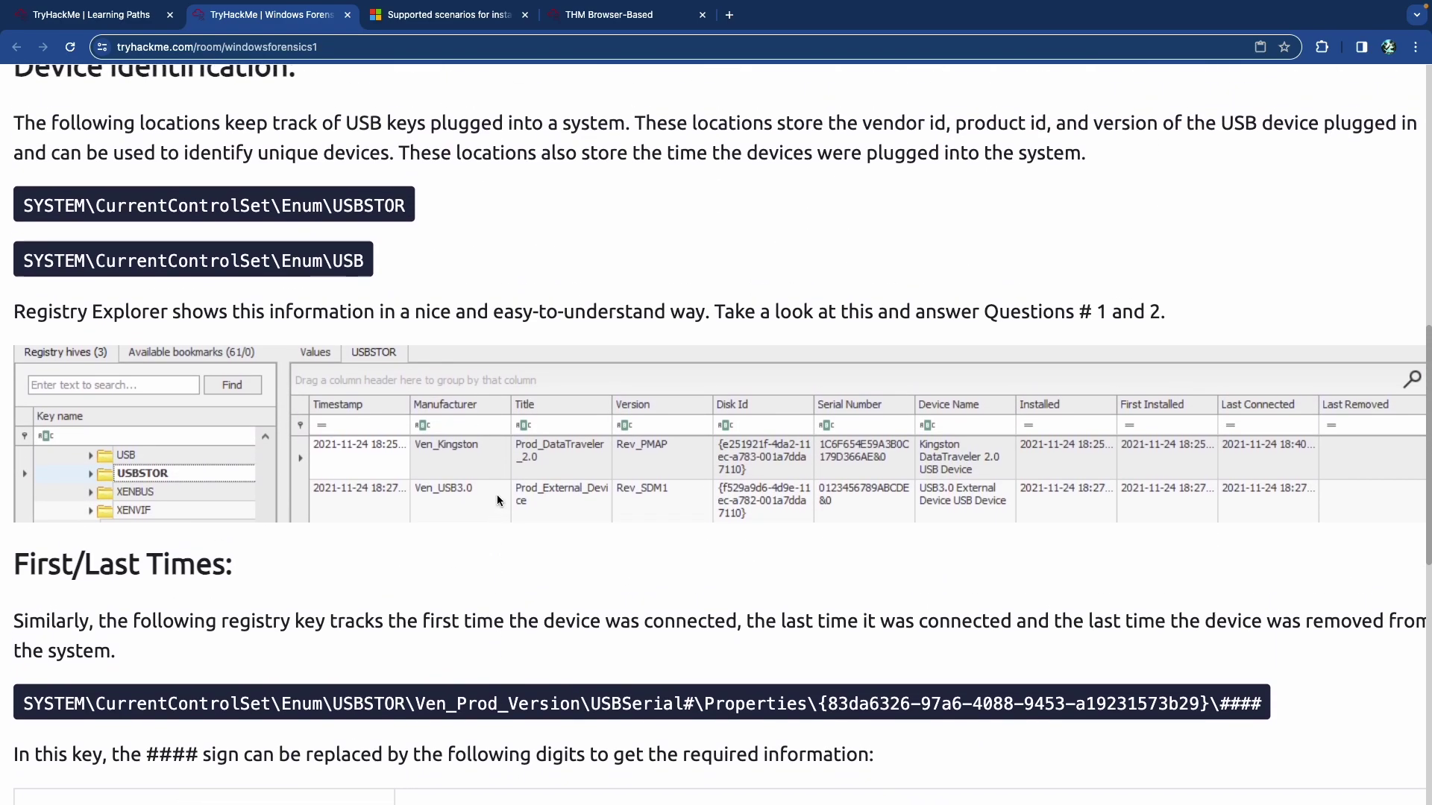
pyautogui.scroll(2, 496, 494)
pyautogui.scroll(-2, 496, 494)
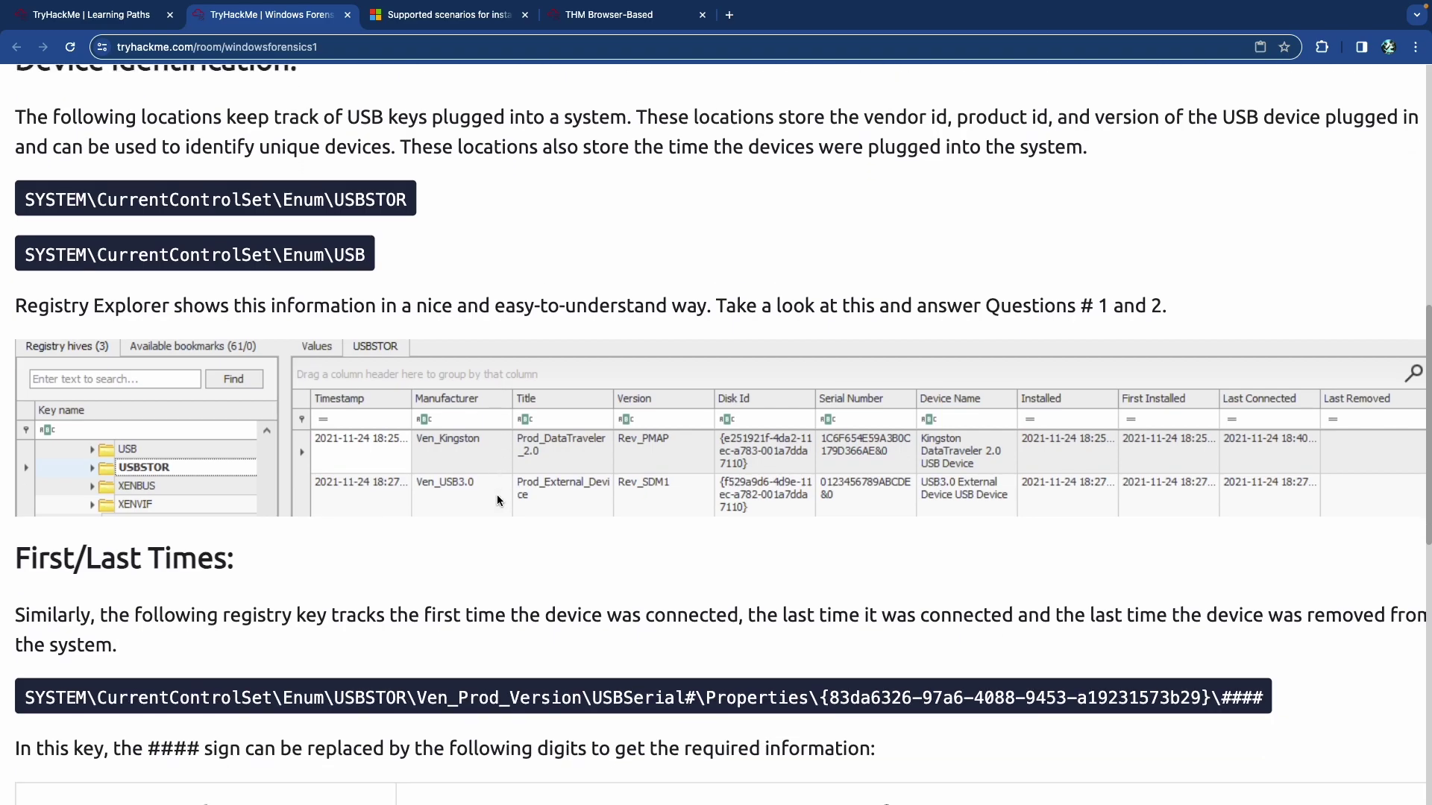
pyautogui.scroll(-1, 496, 494)
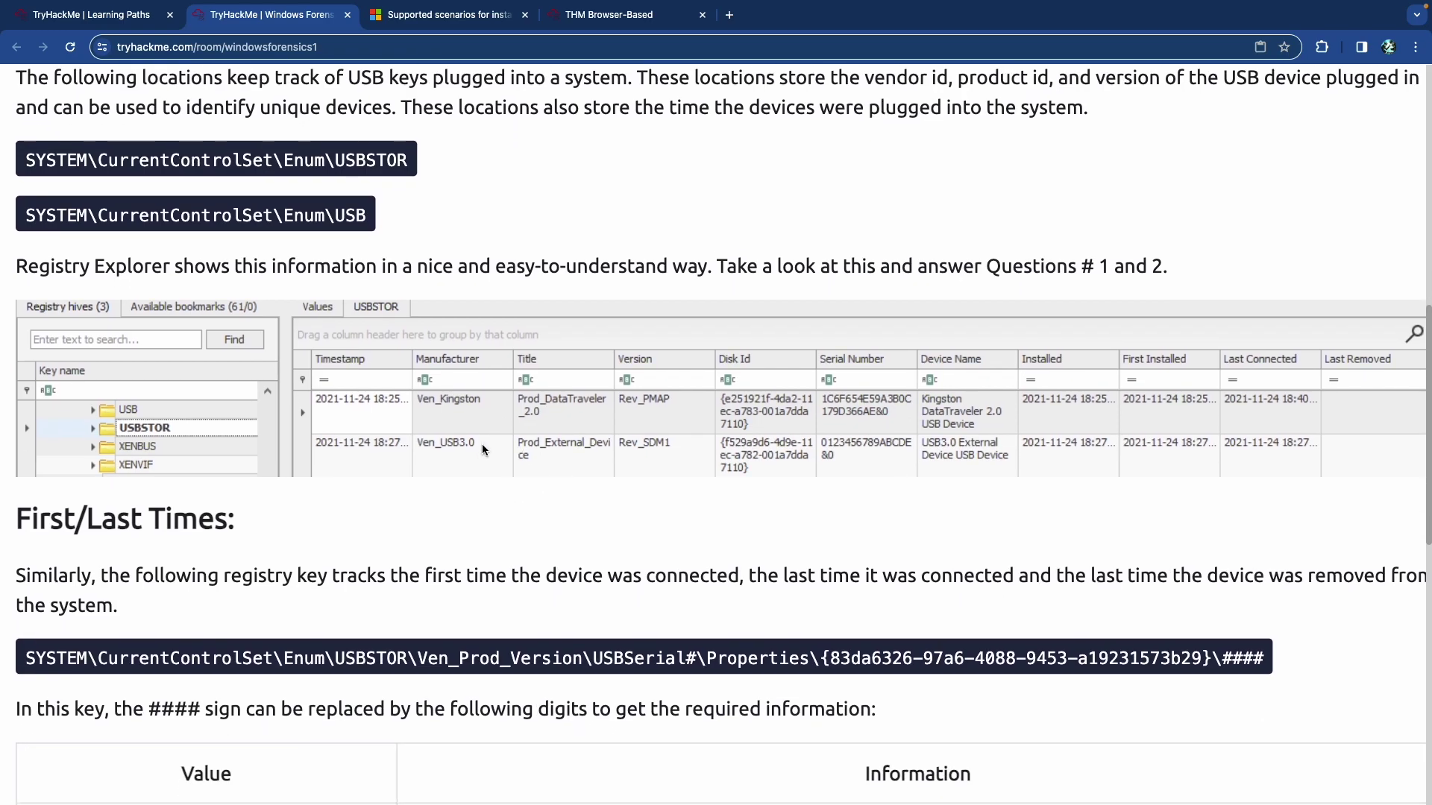
pyautogui.click(866, 411)
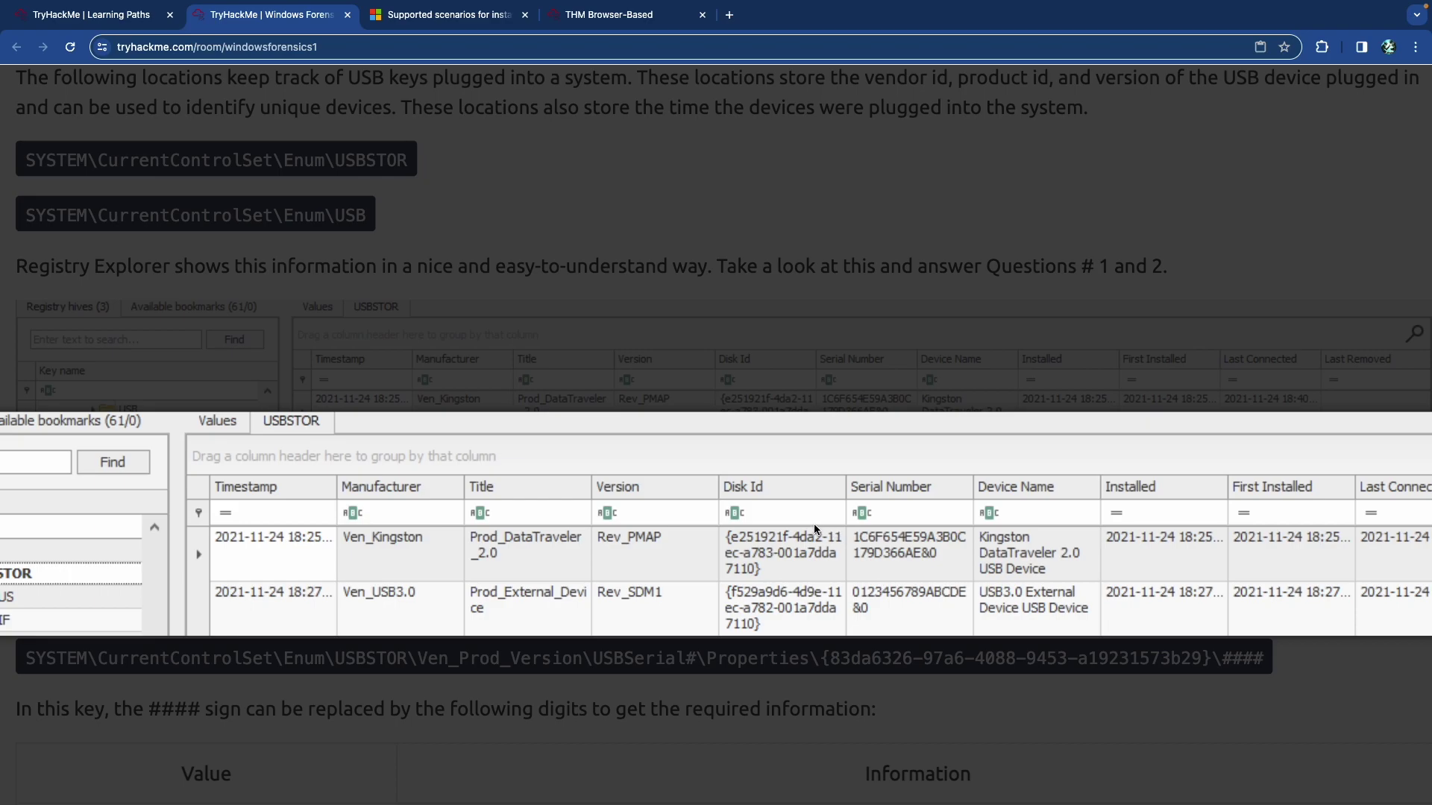
pyautogui.click(767, 449)
pyautogui.scroll(-2, 742, 447)
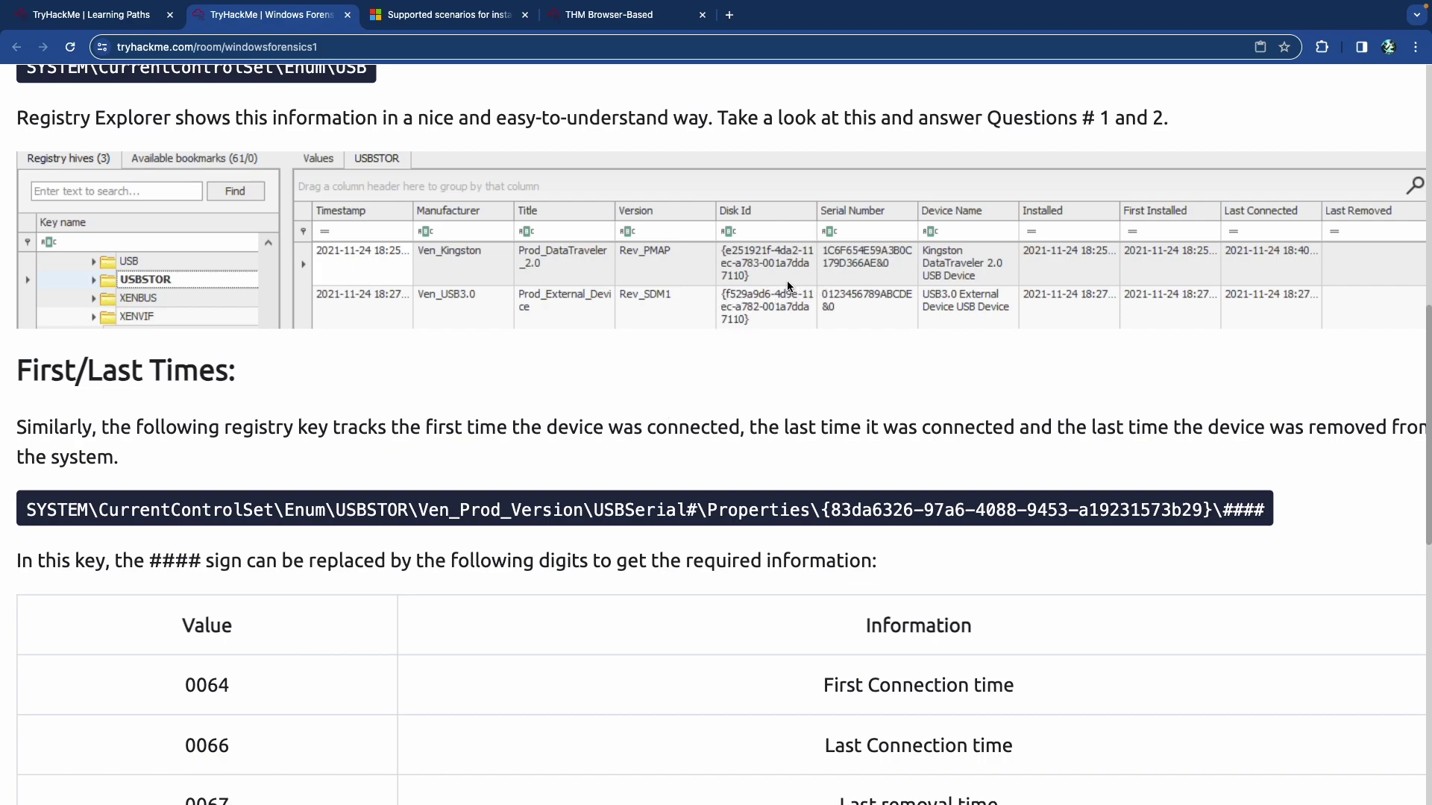
pyautogui.scroll(3, 704, 310)
pyautogui.scroll(5, 704, 316)
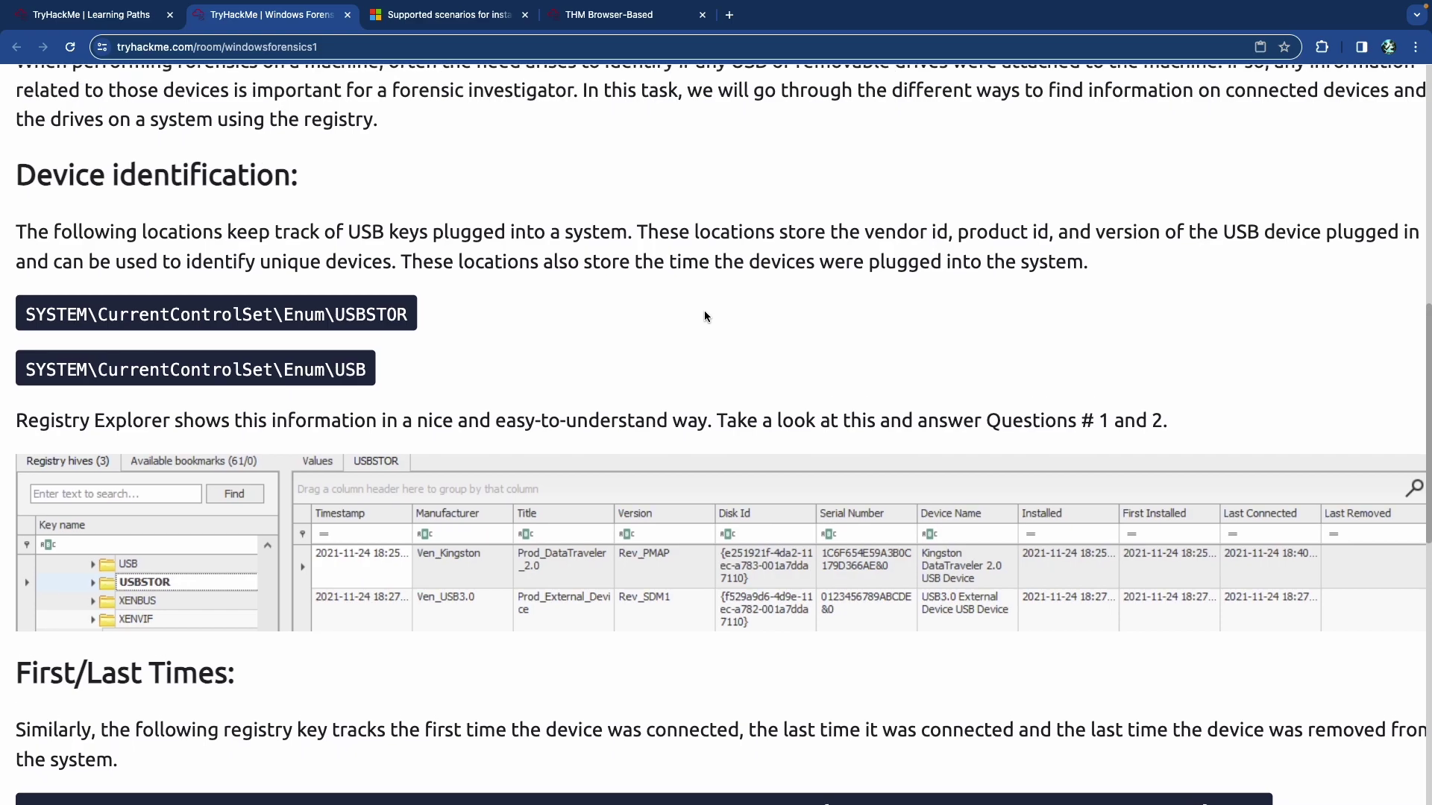
# Check the serial number question's answer format against the Kingston row's Serial Number entry in the USBSTOR screenshot.
pyautogui.scroll(-15, 705, 313)
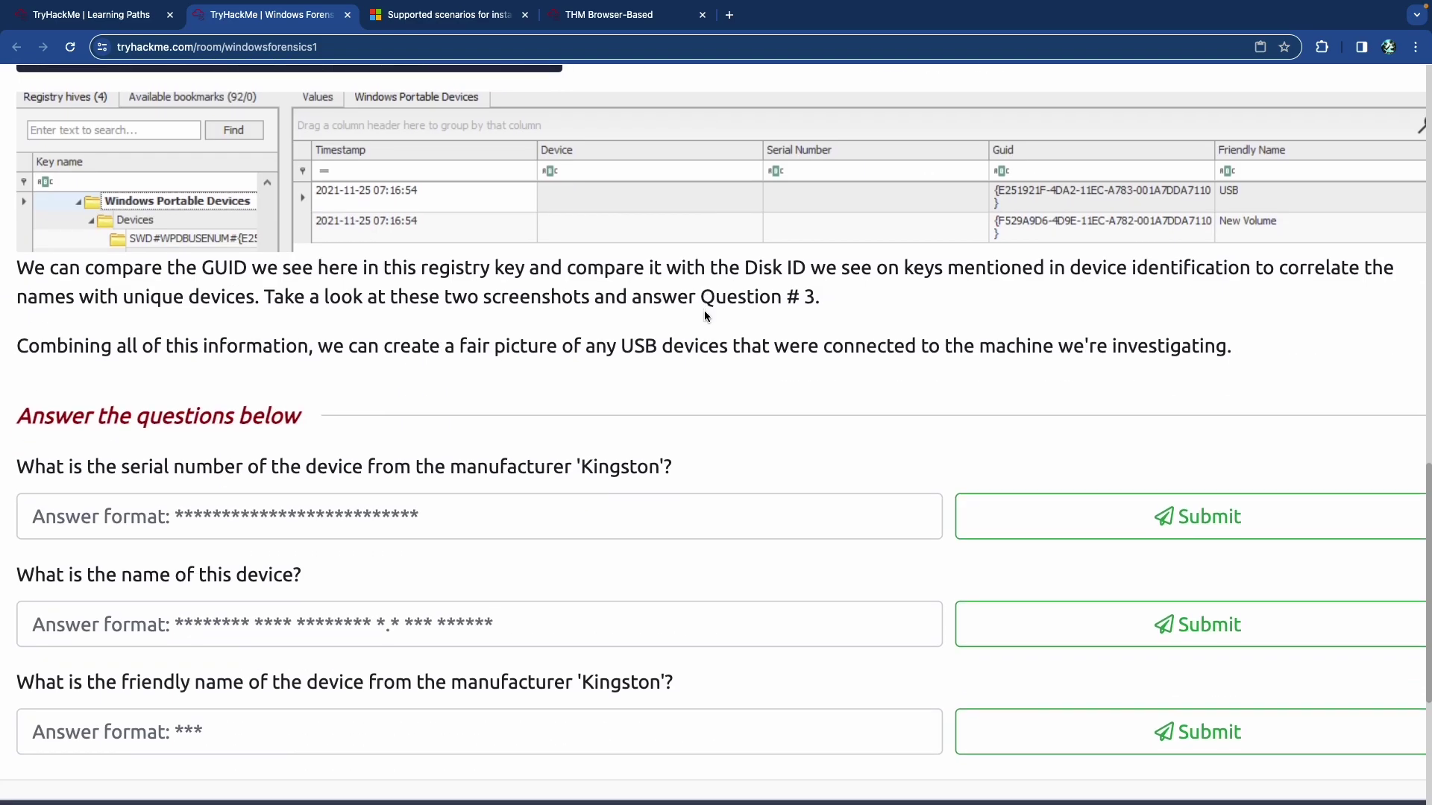
pyautogui.scroll(7, 705, 312)
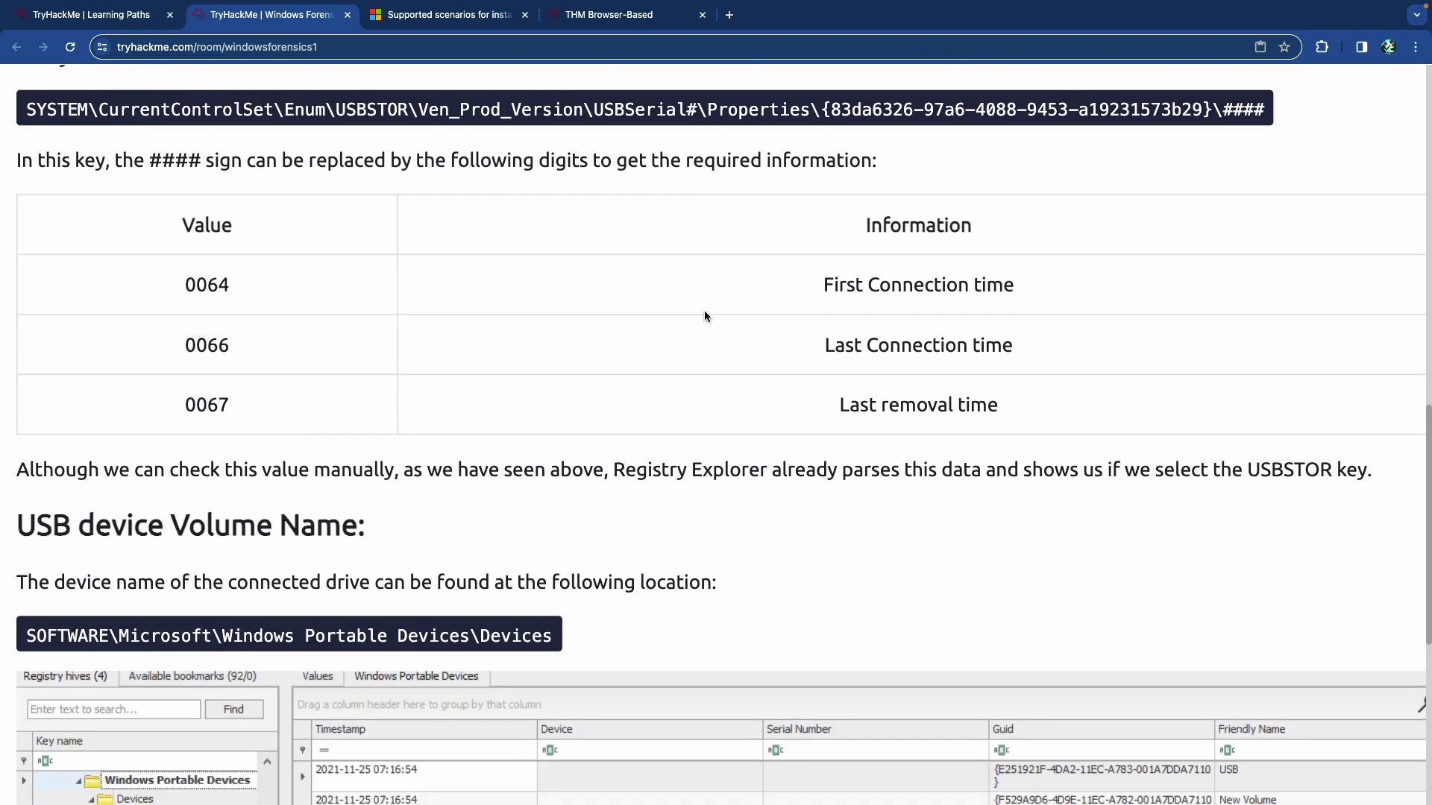
pyautogui.scroll(5, 705, 316)
pyautogui.scroll(1, 704, 316)
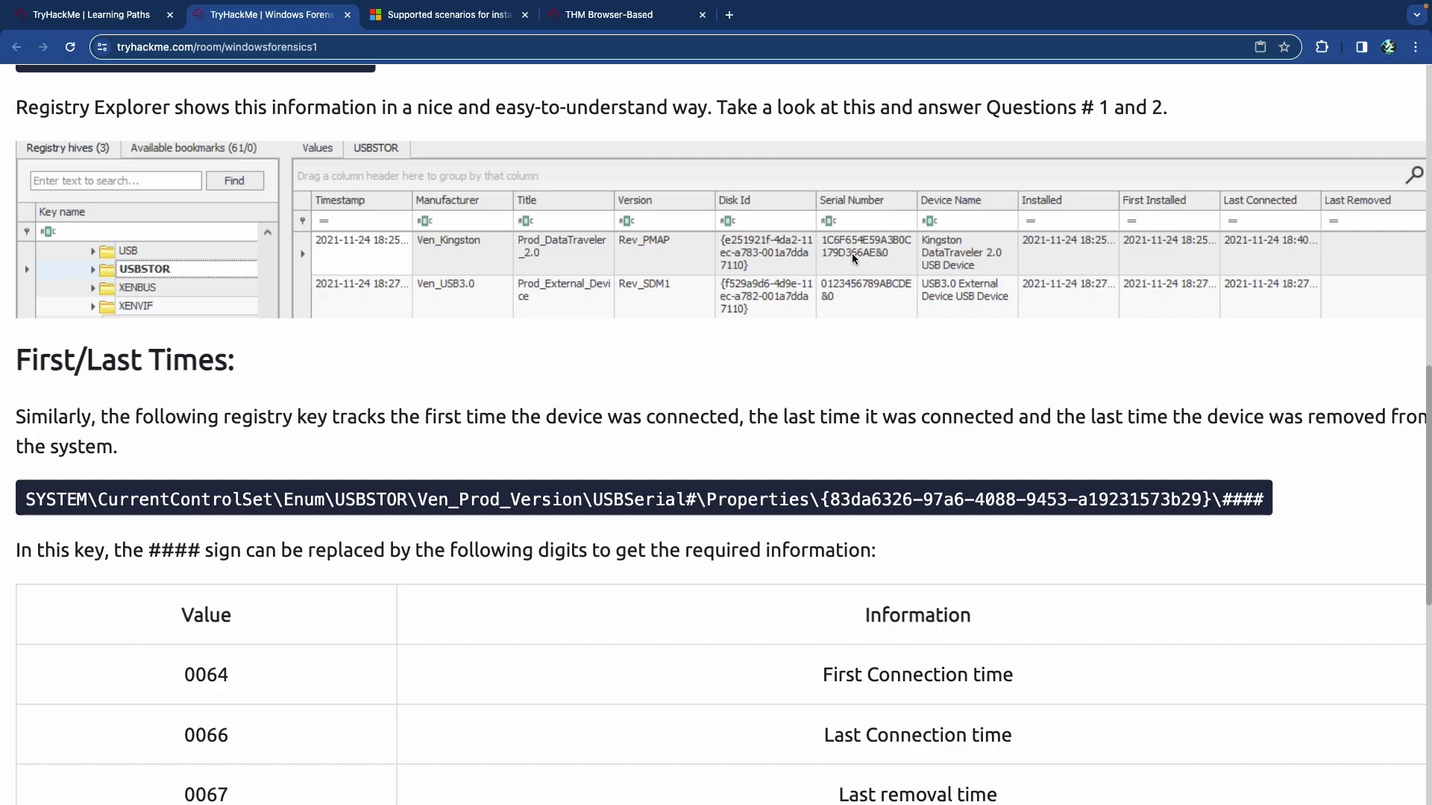
pyautogui.click(853, 251)
pyautogui.click(668, 461)
pyautogui.scroll(-3, 644, 480)
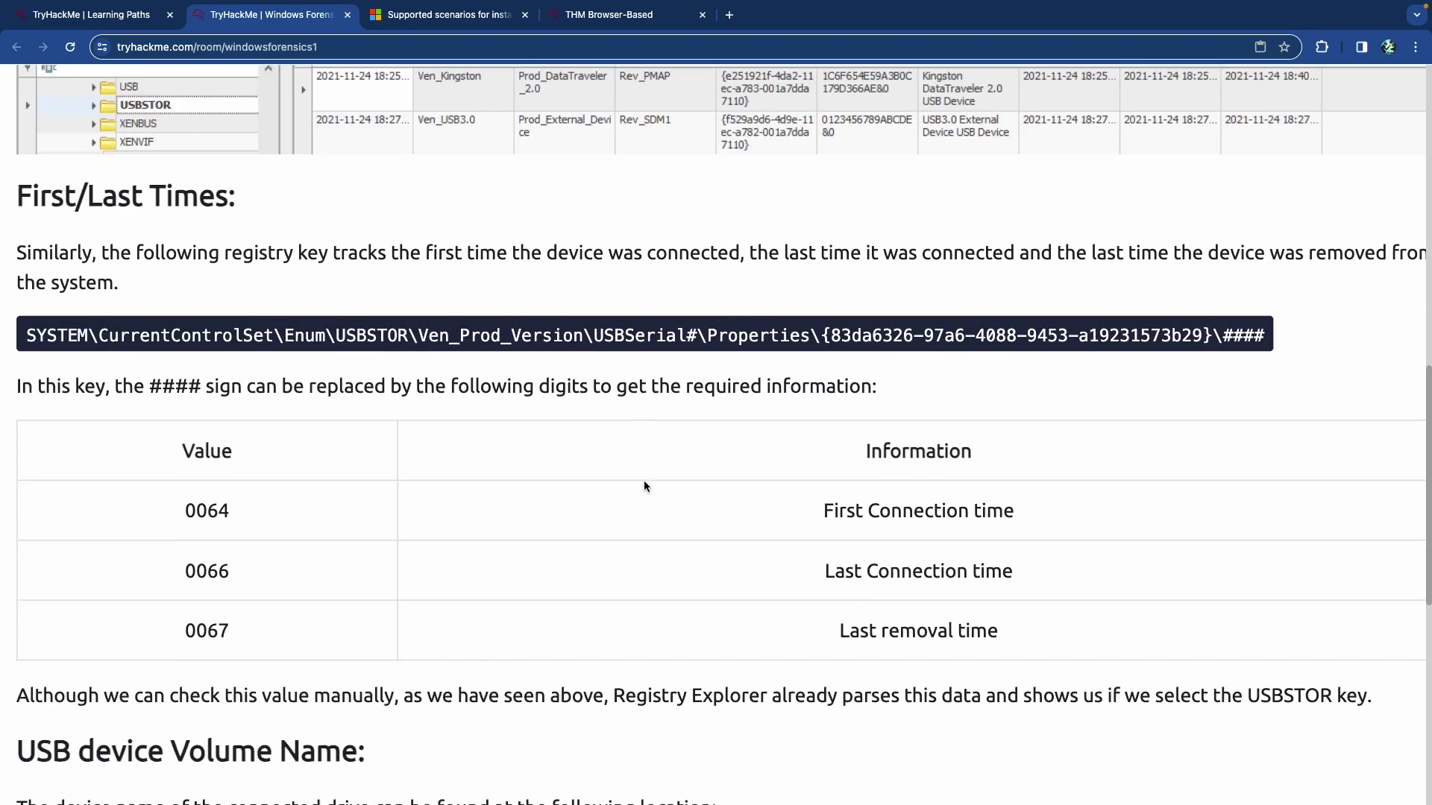
pyautogui.scroll(-5, 640, 476)
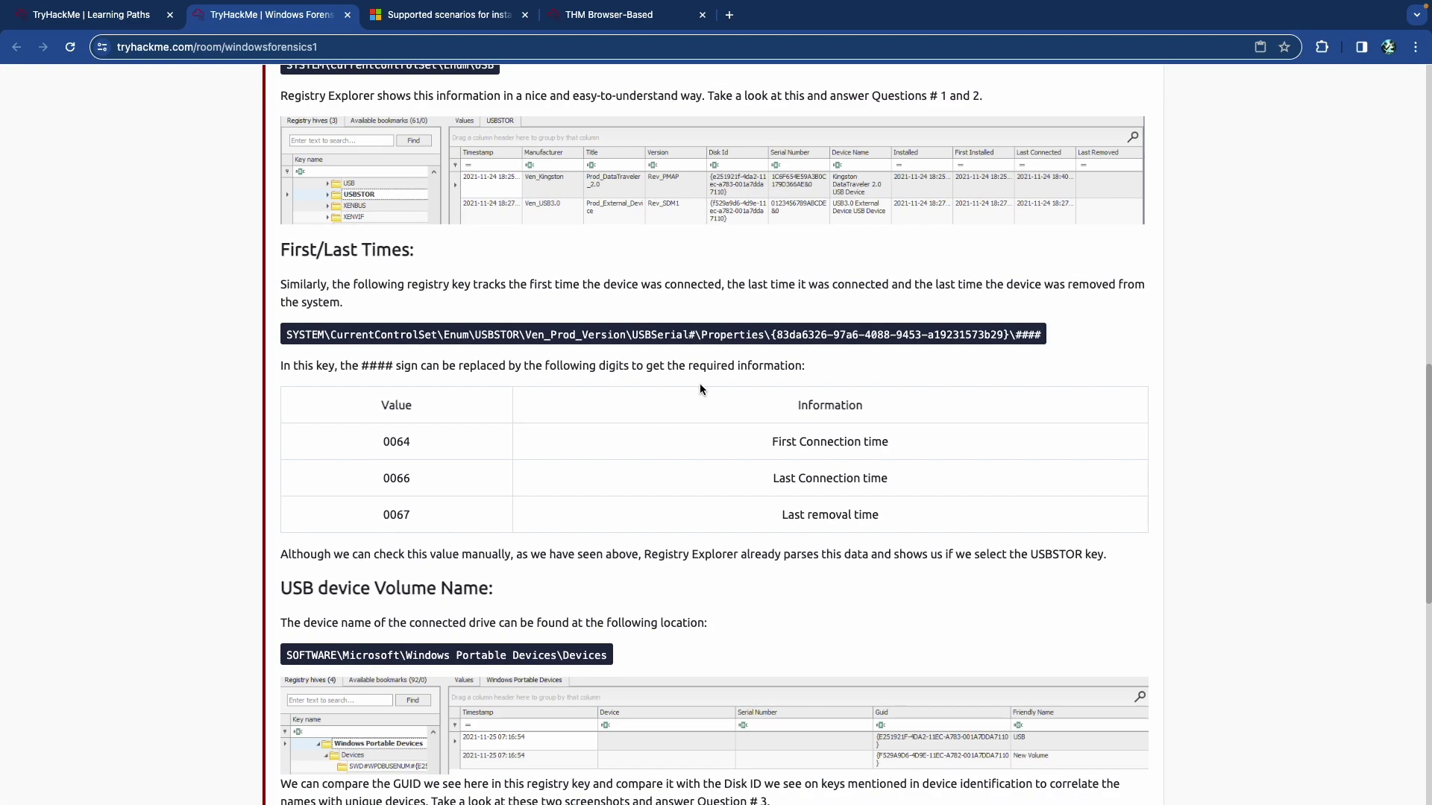
pyautogui.scroll(2, 746, 343)
pyautogui.click(788, 264)
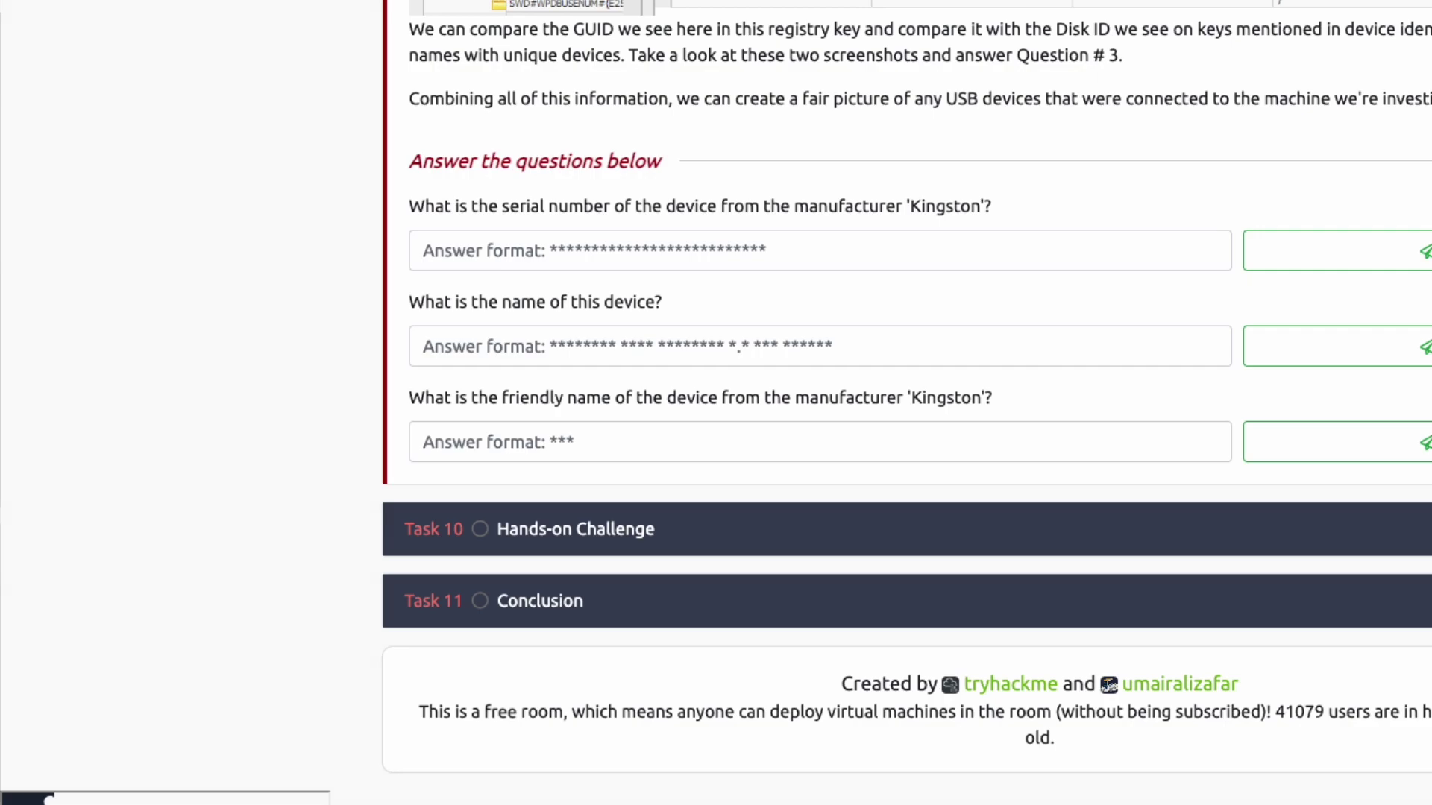
# Submit 1c6f654e59a3b0c179d366ae&0 as the serial number of the Kingston device.
pyautogui.click(690, 249)
pyautogui.hotkey('ctrl', 'v')
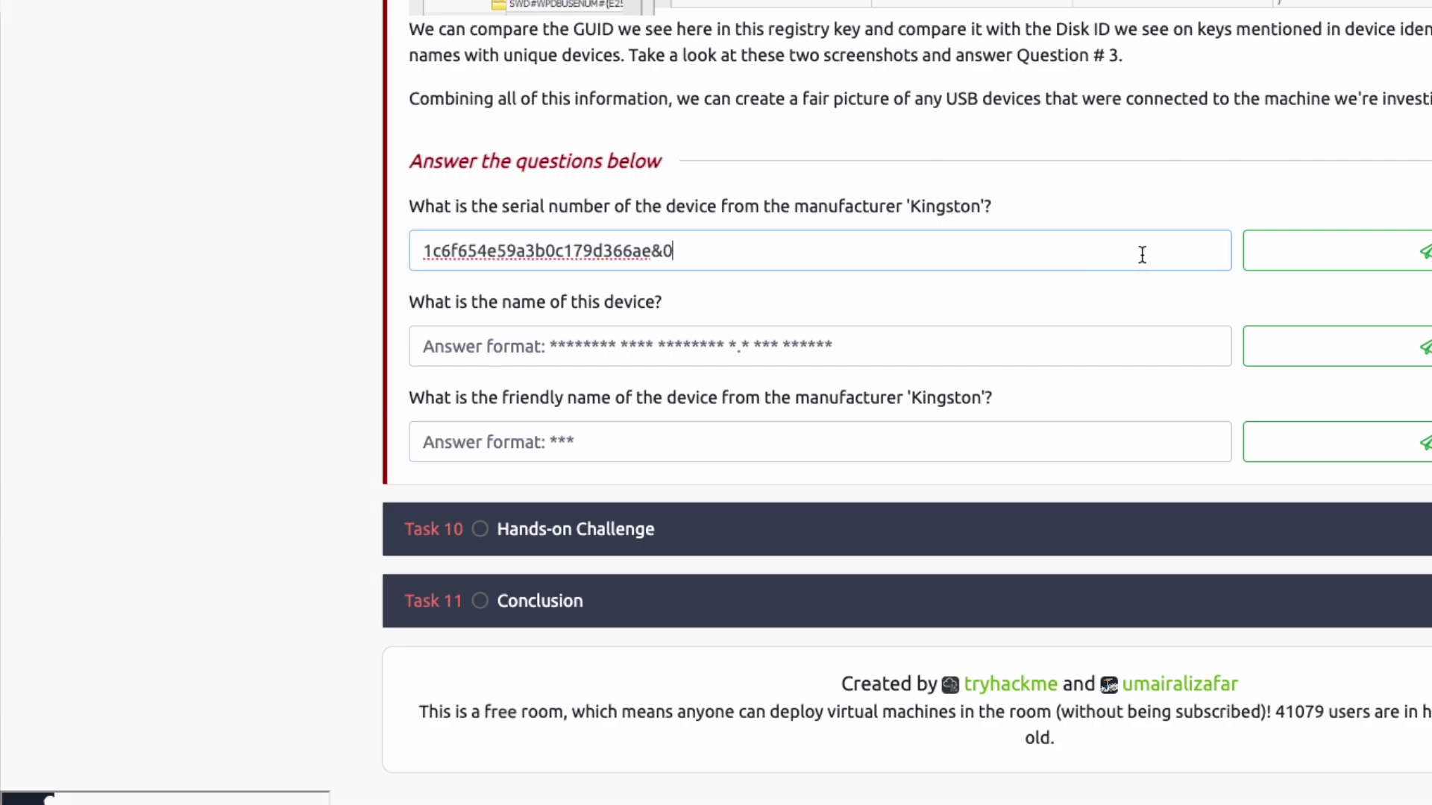
pyautogui.click(1300, 258)
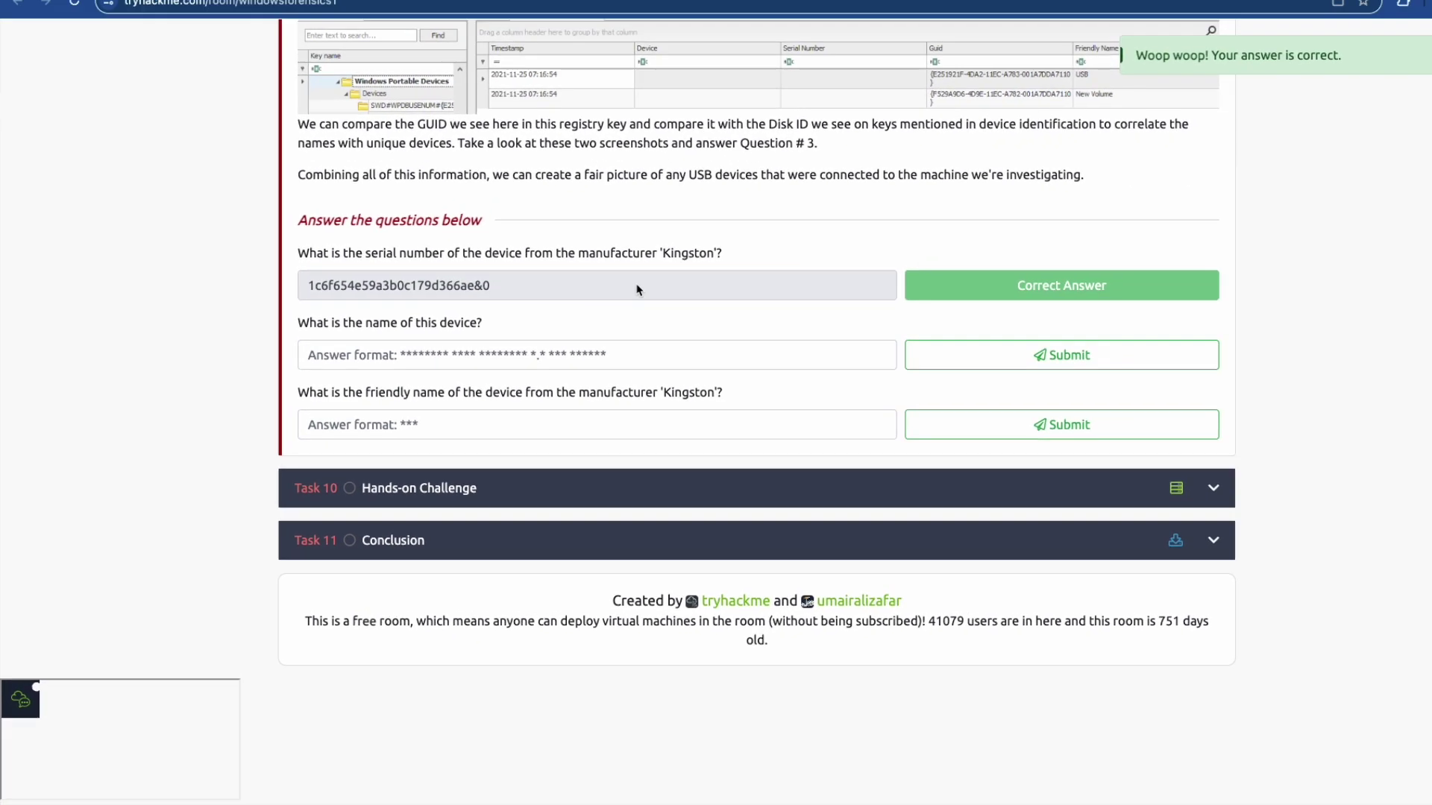
# Examine the Kingston entry's Device Name in the enlarged USBSTOR screenshot and compare it with the second question's answer format.
pyautogui.scroll(1, 552, 300)
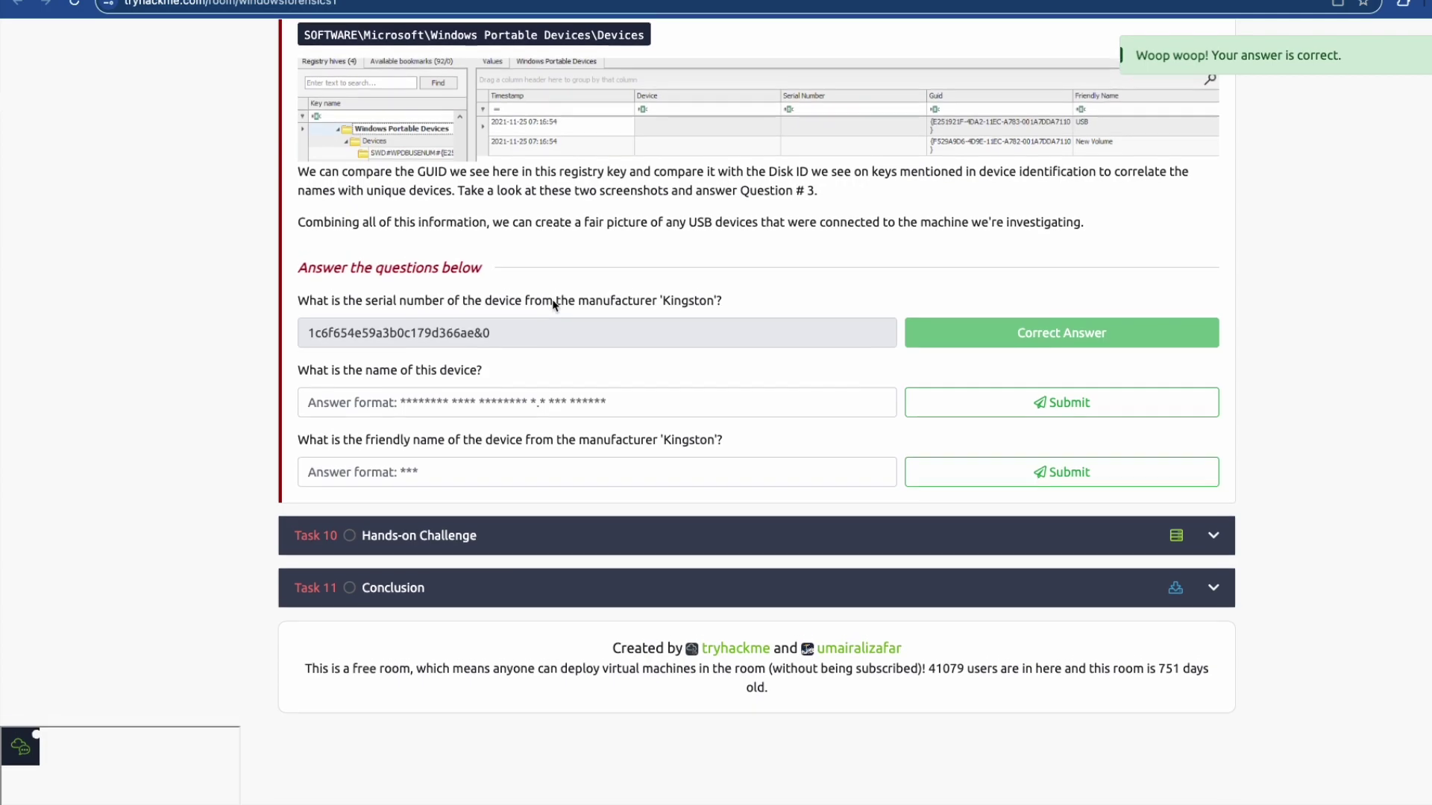
pyautogui.scroll(4, 553, 304)
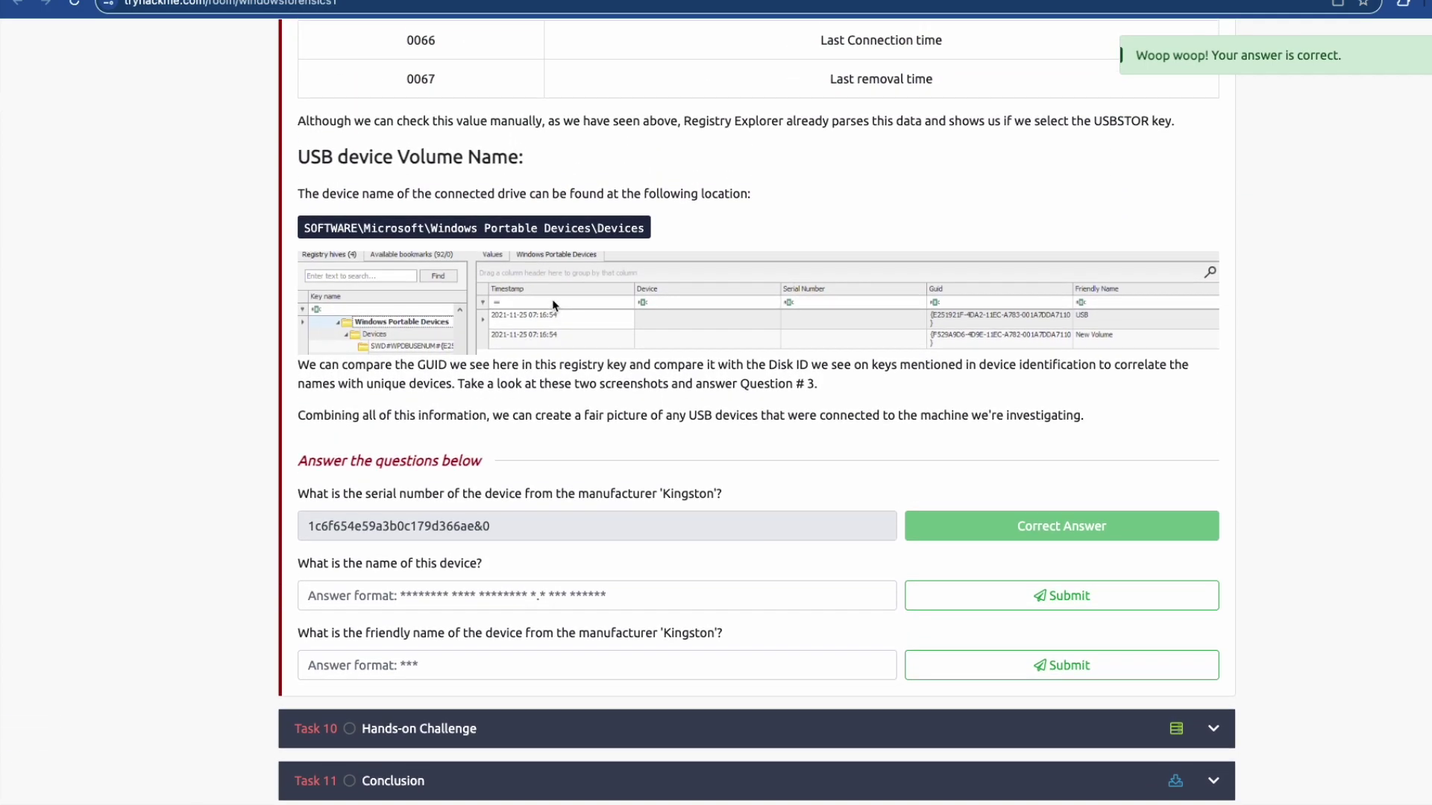
pyautogui.scroll(1, 563, 309)
pyautogui.scroll(10, 590, 313)
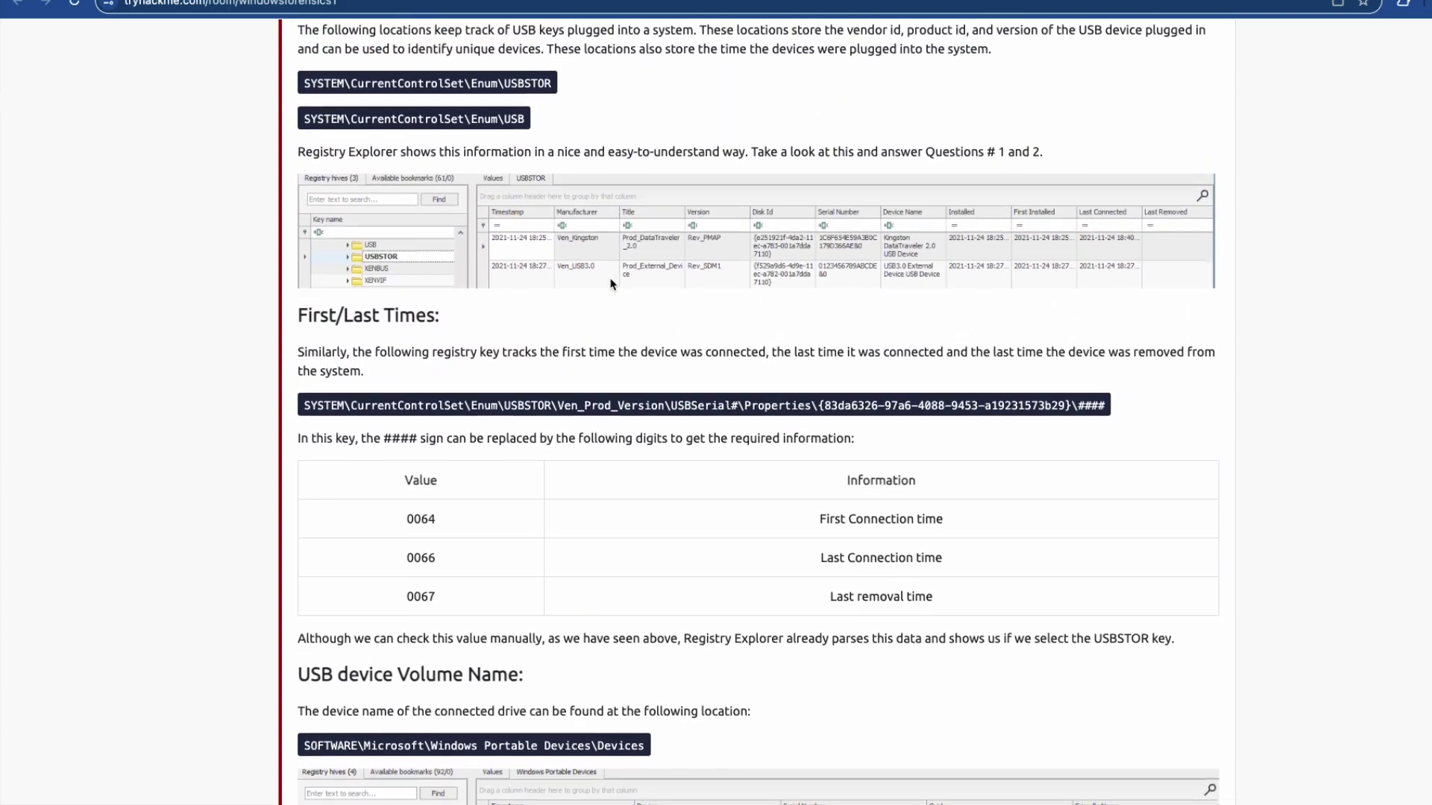
pyautogui.scroll(1, 610, 284)
pyautogui.click(611, 283)
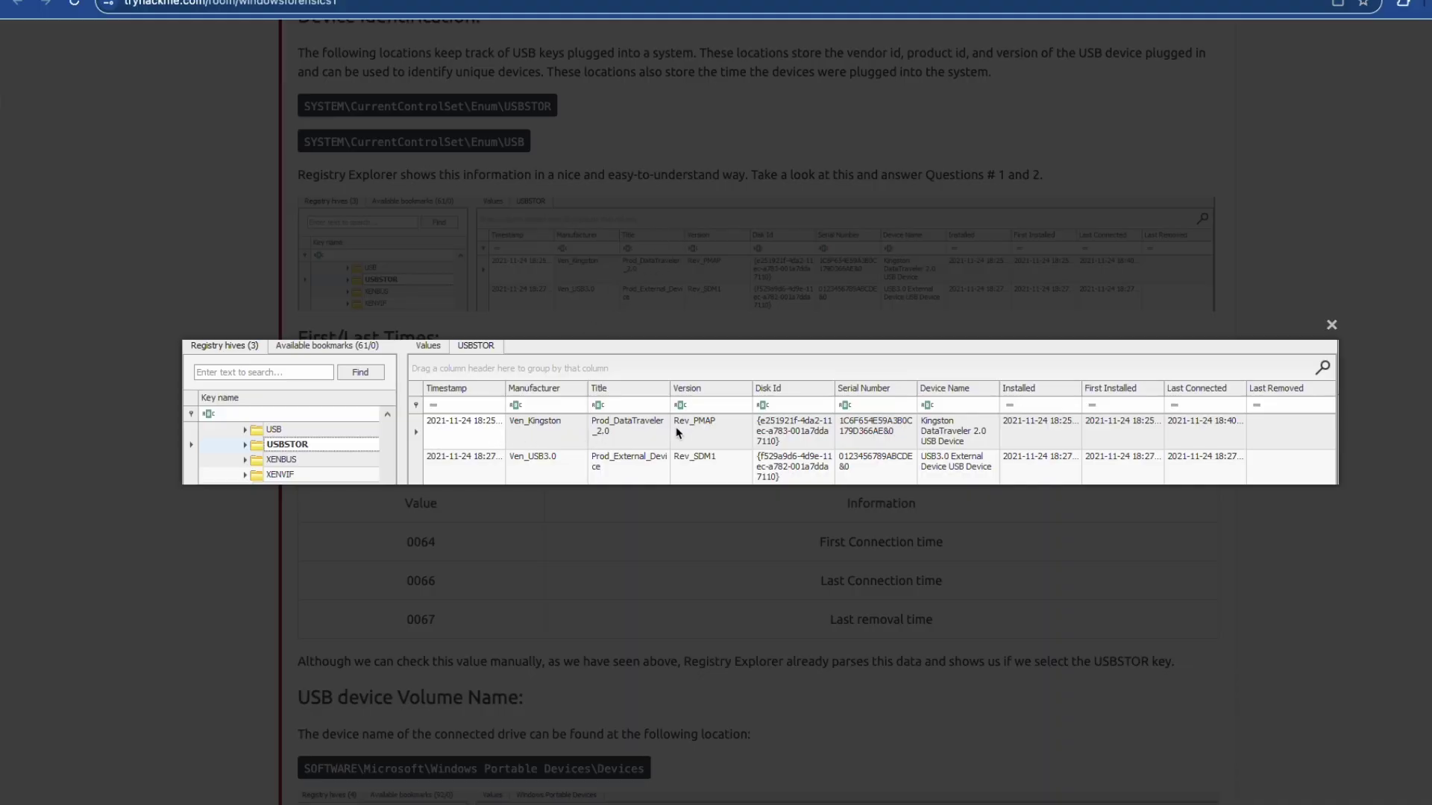
pyautogui.hotkey('ctrl', '+')
pyautogui.hotkey('ctrl', '+')
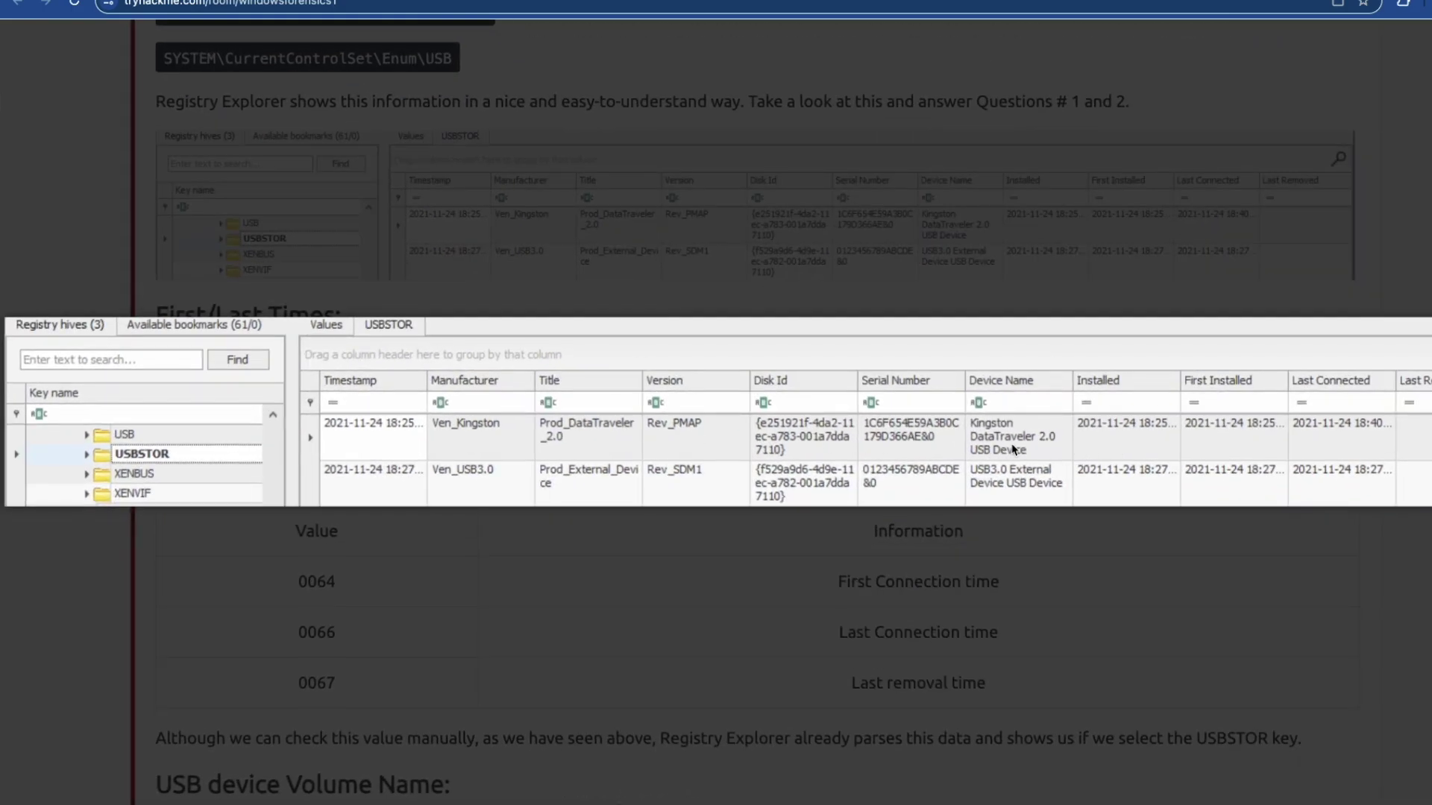
pyautogui.scroll(-3, 1012, 452)
pyautogui.click(808, 580)
pyautogui.scroll(-2, 734, 592)
pyautogui.scroll(-8, 734, 591)
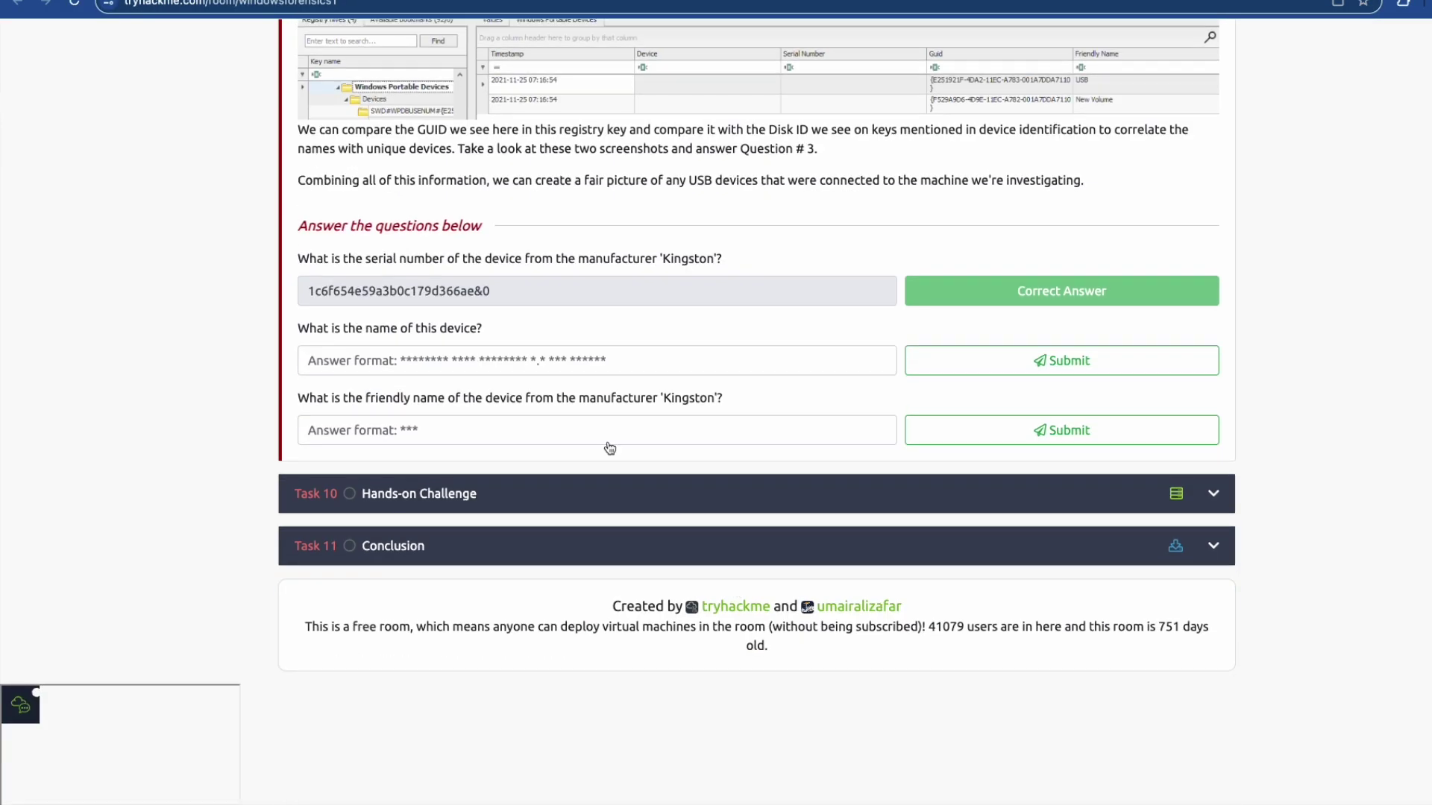
pyautogui.scroll(9, 630, 357)
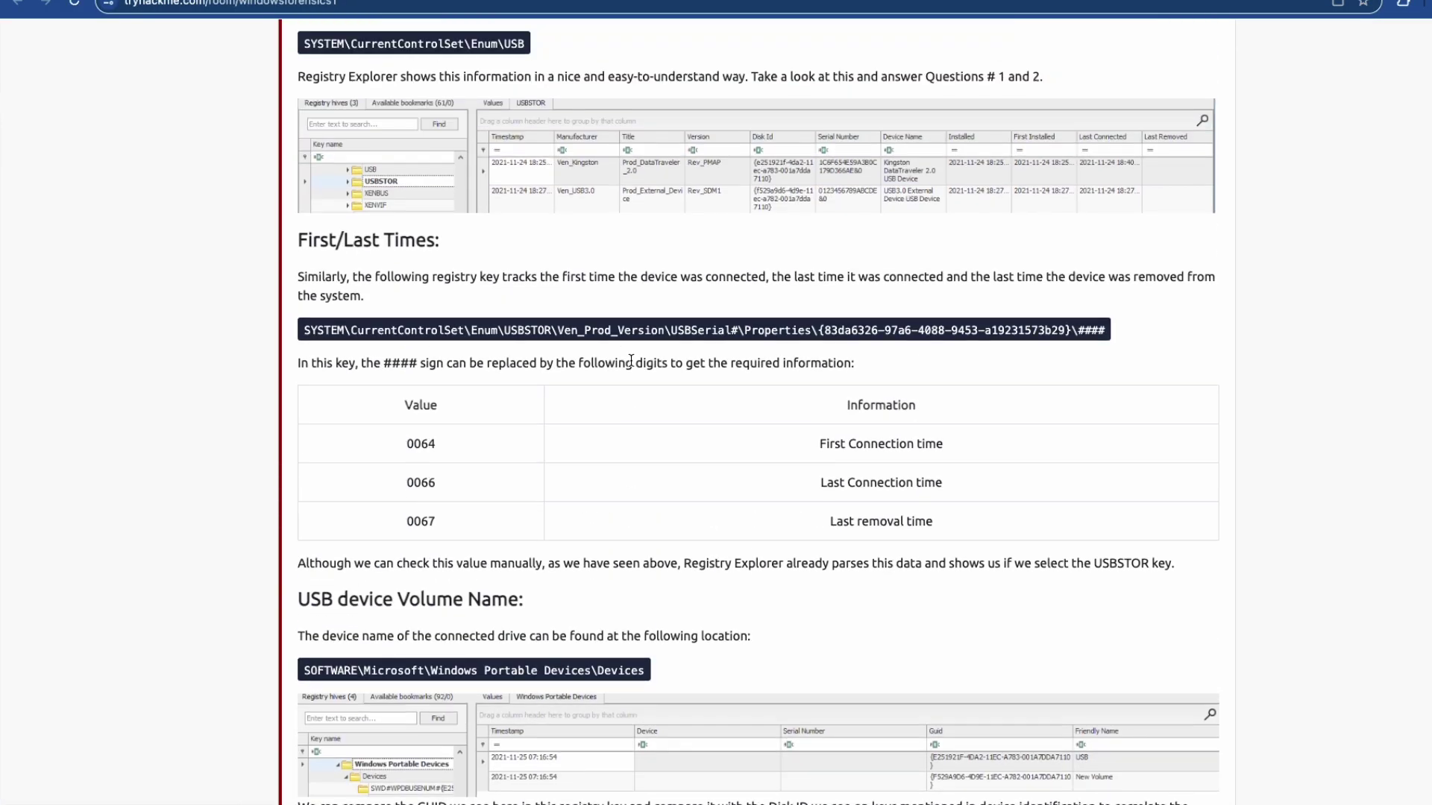
pyautogui.scroll(-4, 631, 365)
pyautogui.scroll(-1, 631, 366)
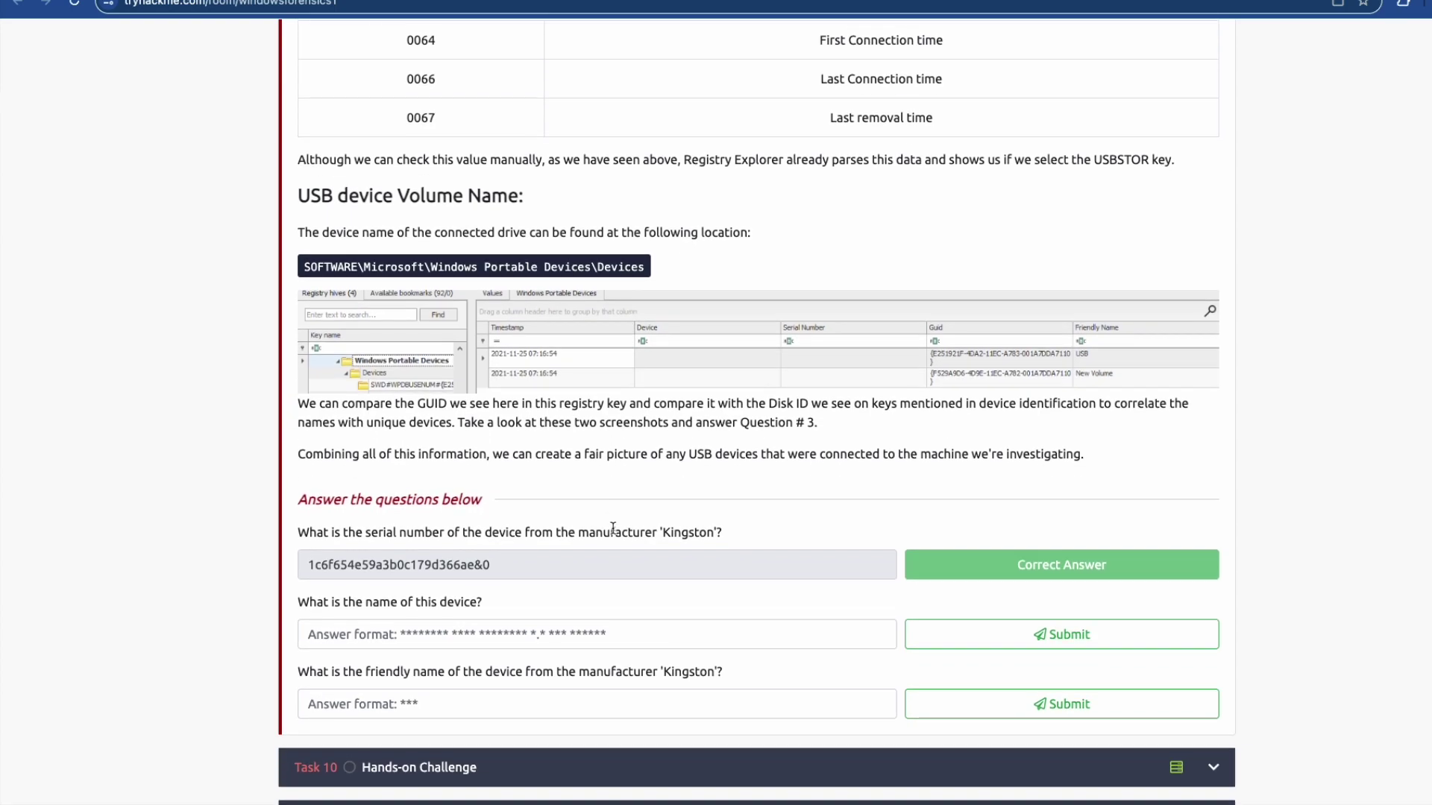
# Submit "kingston datatraveler 2.0 usb device" as the name of the Kingston device.
pyautogui.click(658, 633)
pyautogui.write('king')
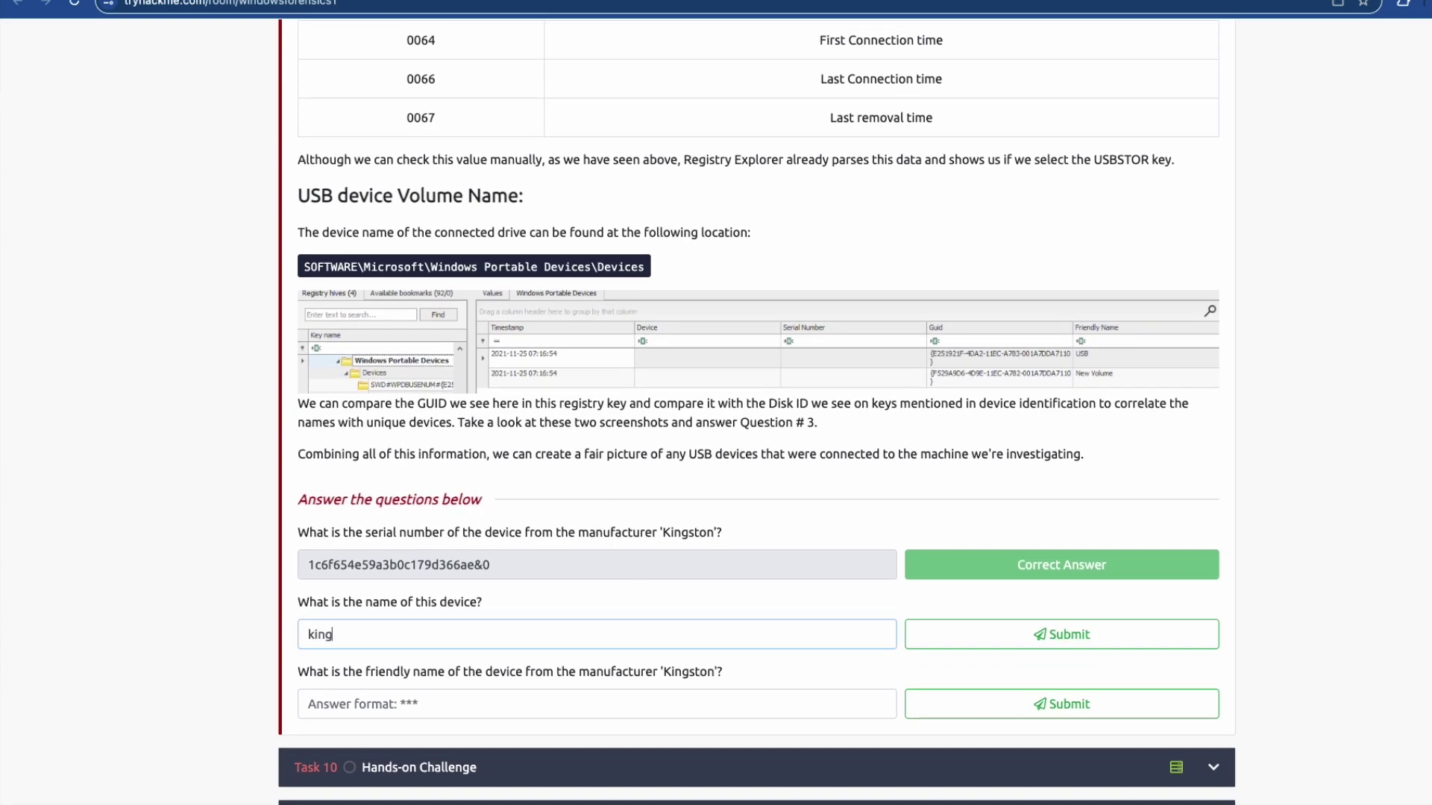
pyautogui.write('ston datatraveler 2.0 us')
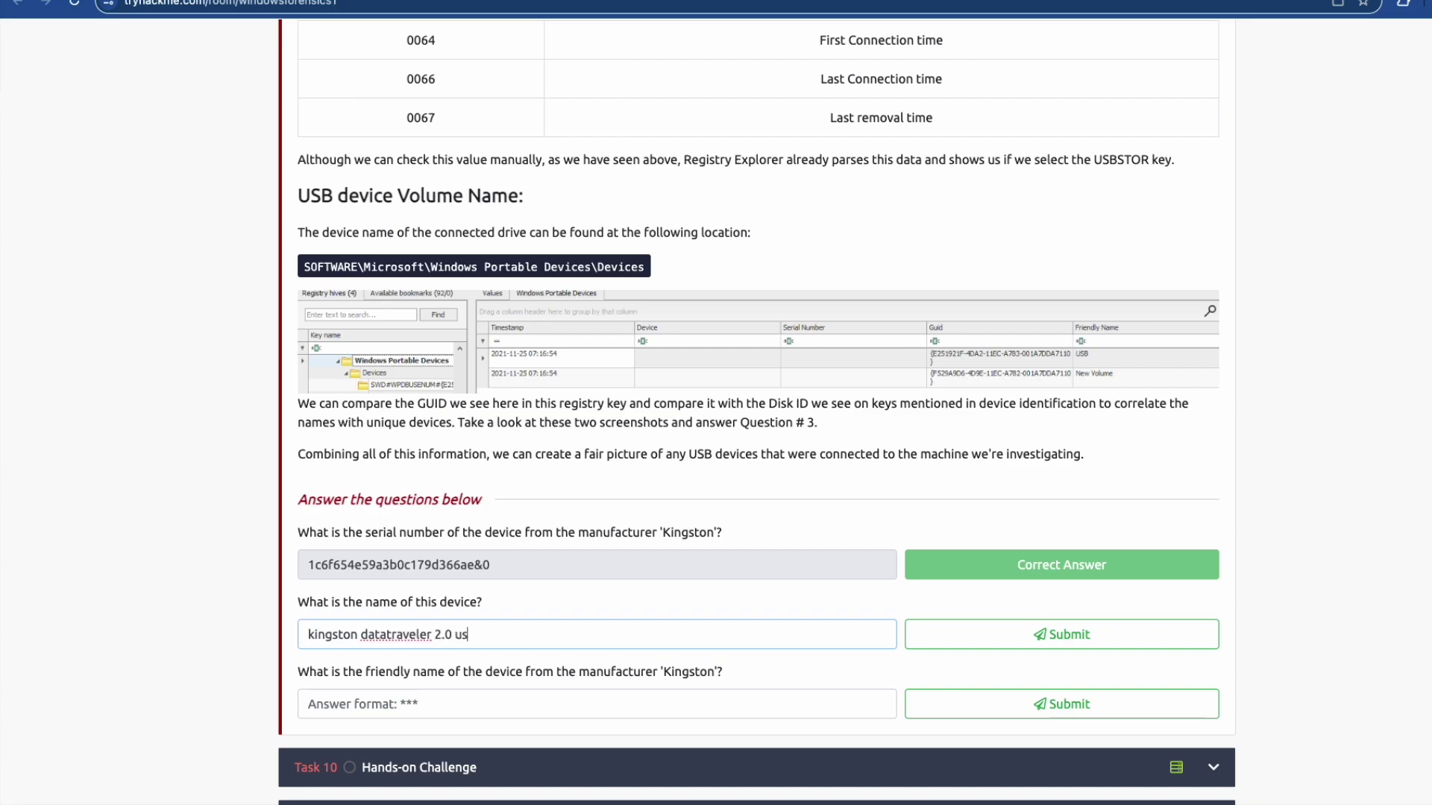
pyautogui.write('b device')
pyautogui.press('Return')
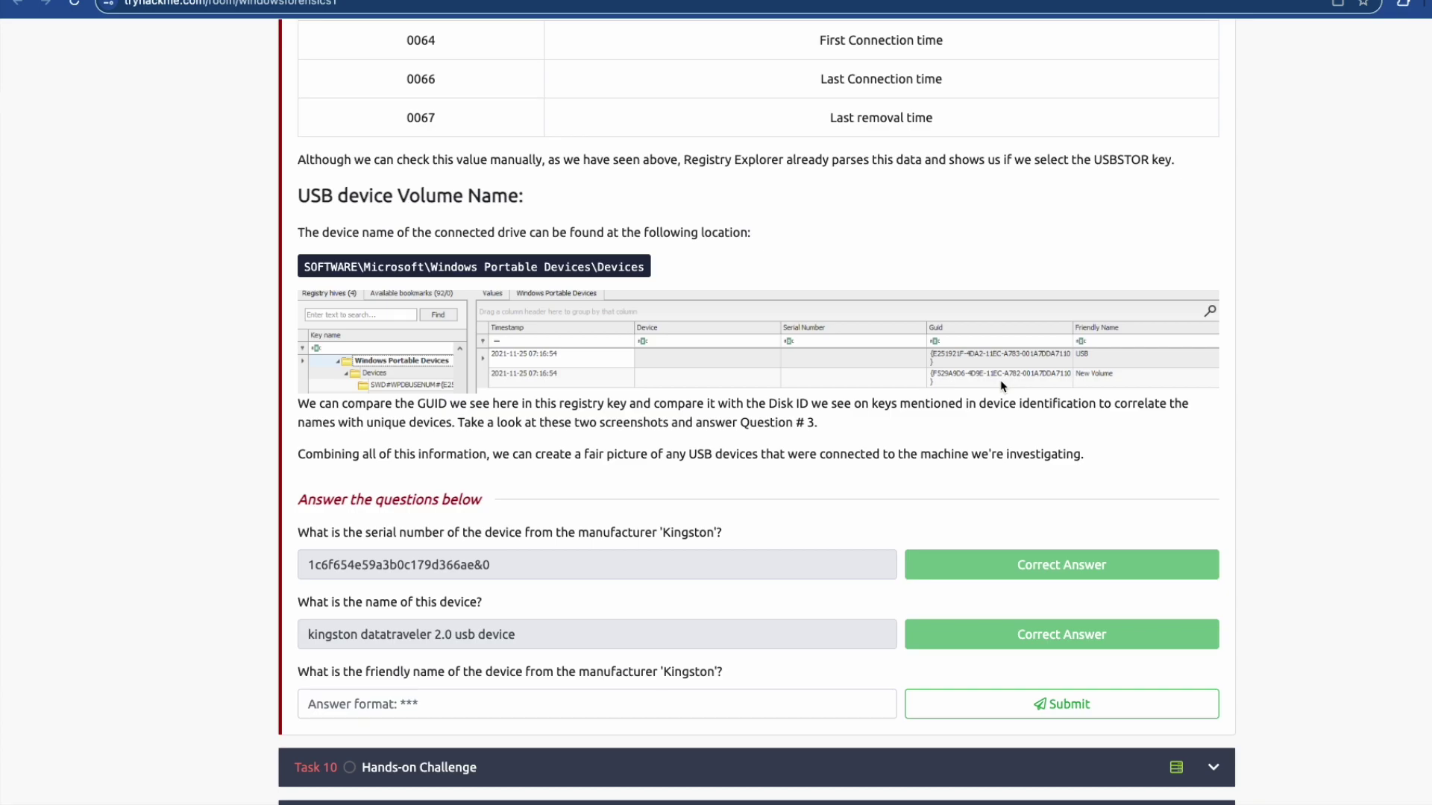
# Match the Kingston Disk ID to its Windows Portable Devices GUID and submit "usb" as the device's friendly name.
pyautogui.click(1034, 384)
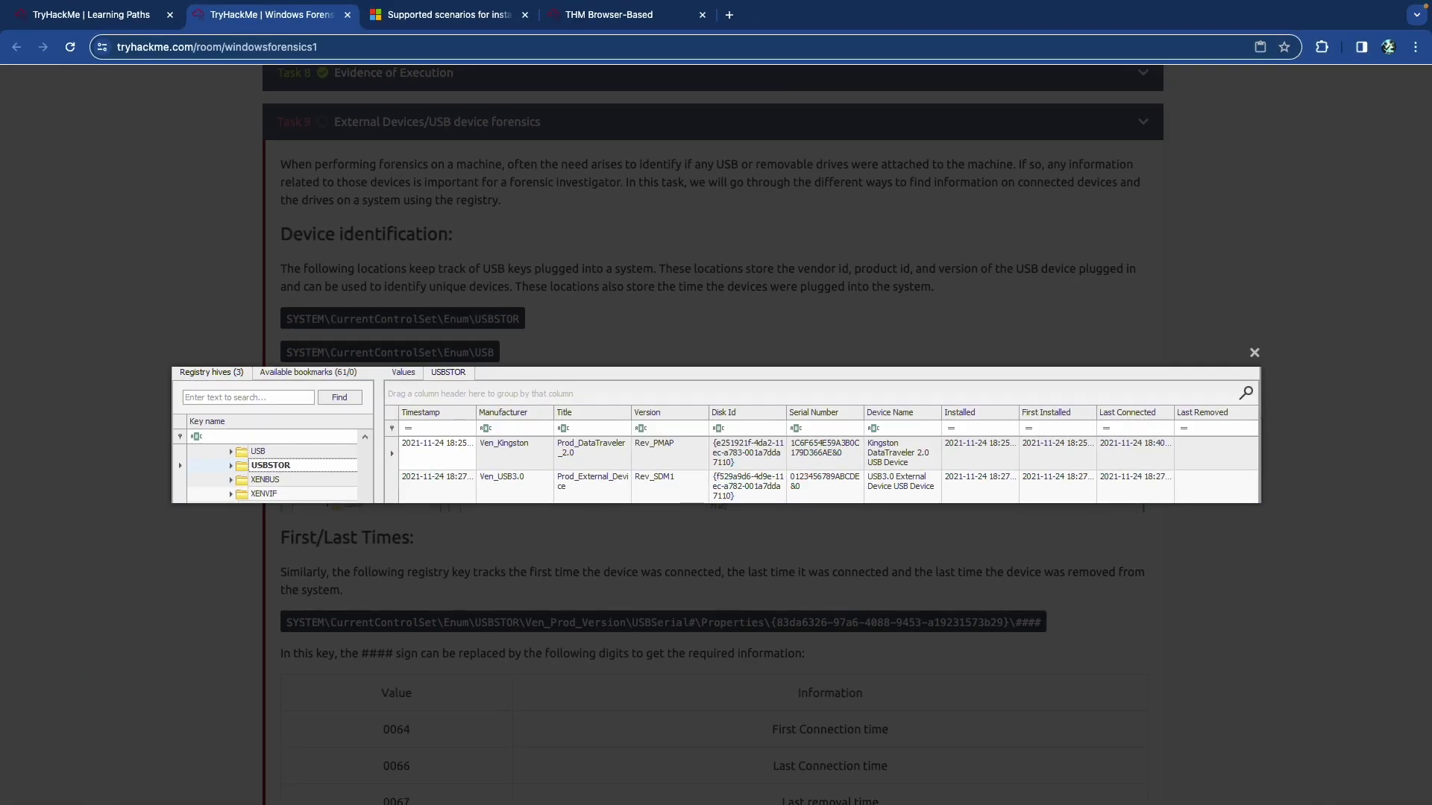
pyautogui.click(795, 594)
pyautogui.scroll(-10, 714, 432)
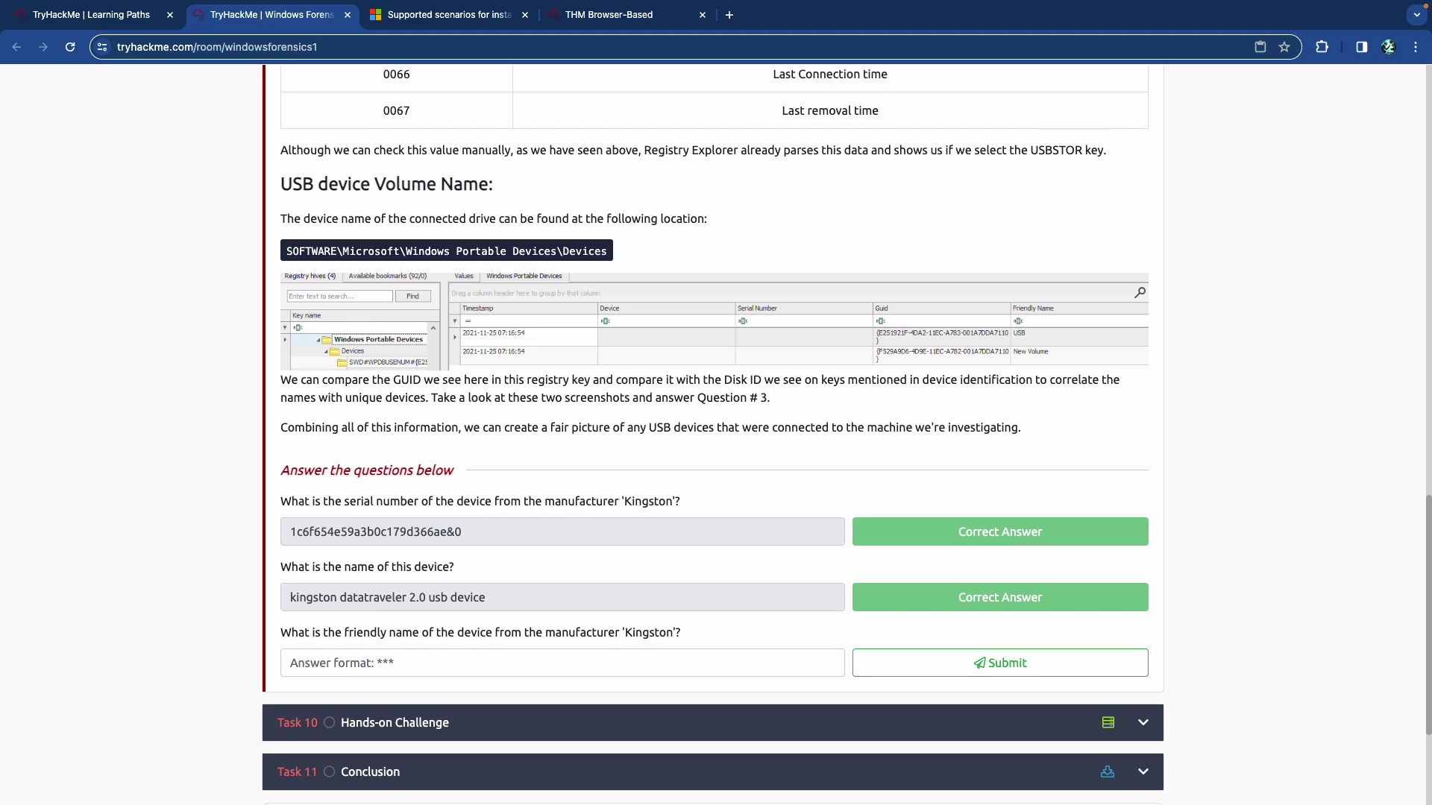
pyautogui.click(562, 663)
pyautogui.write('usb')
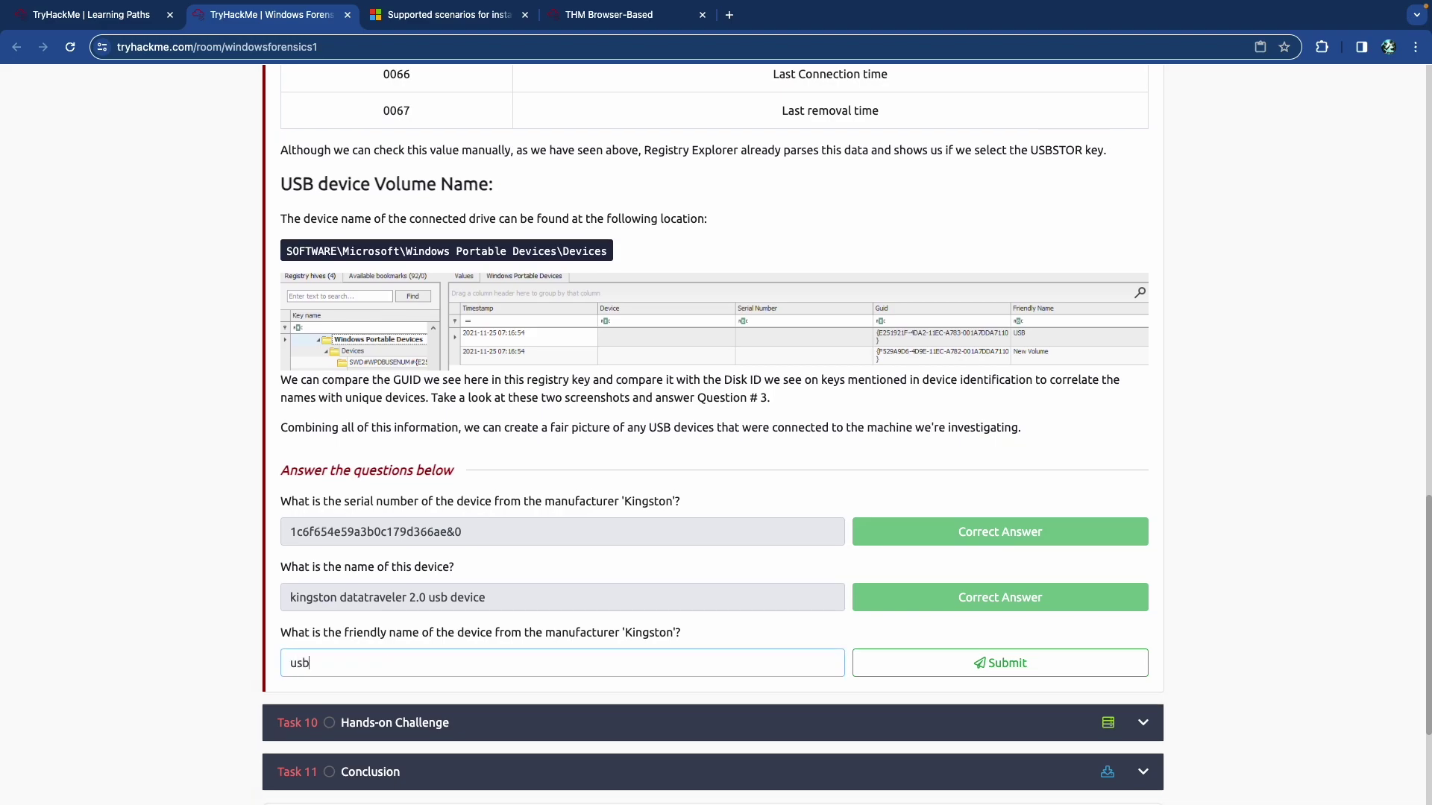
pyautogui.press('Return')
# Collapse the Task 9 section and expand Task 10, Hands-on Challenge, to show its setup and challenge instructions.
pyautogui.scroll(9, 492, 604)
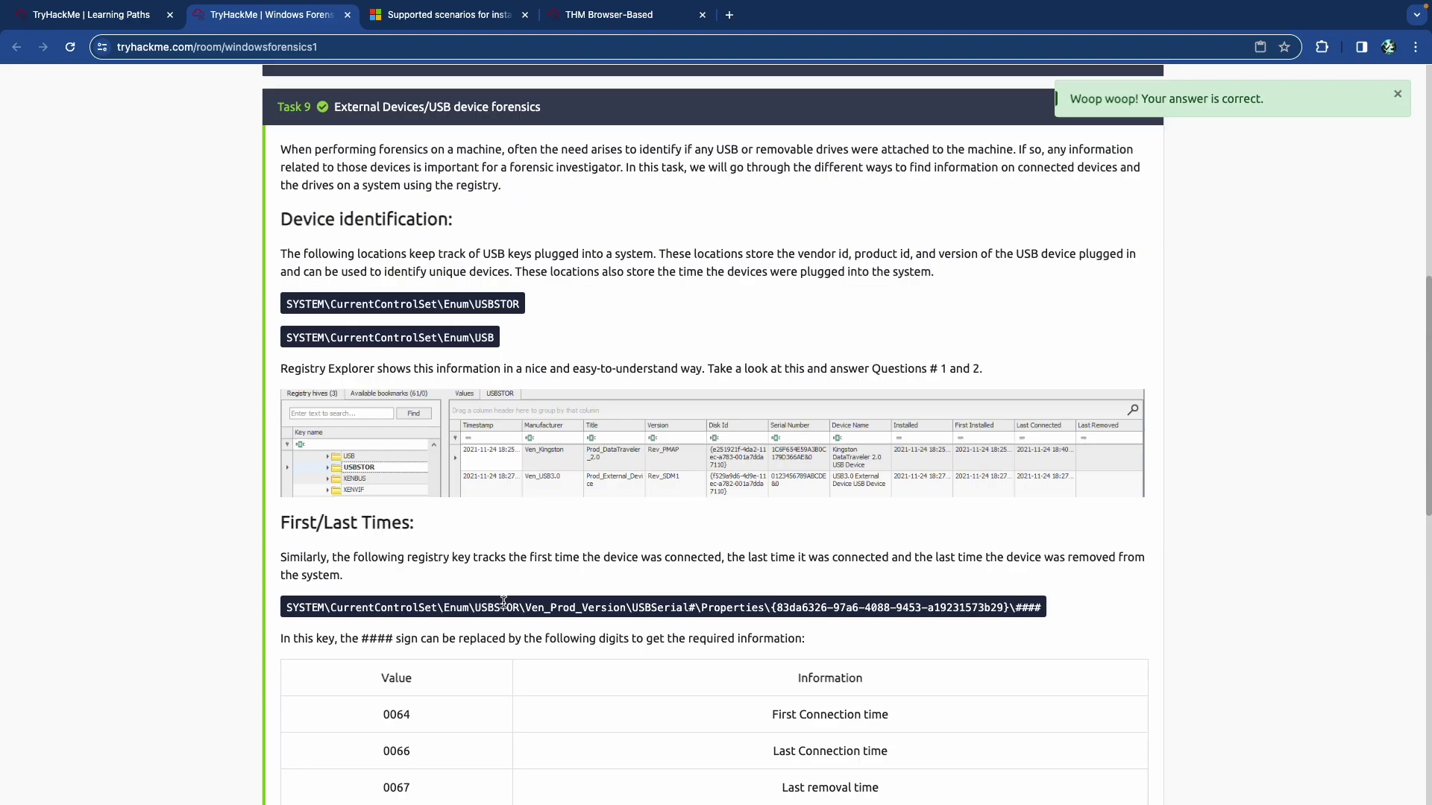
pyautogui.scroll(8, 503, 603)
pyautogui.scroll(-3, 504, 603)
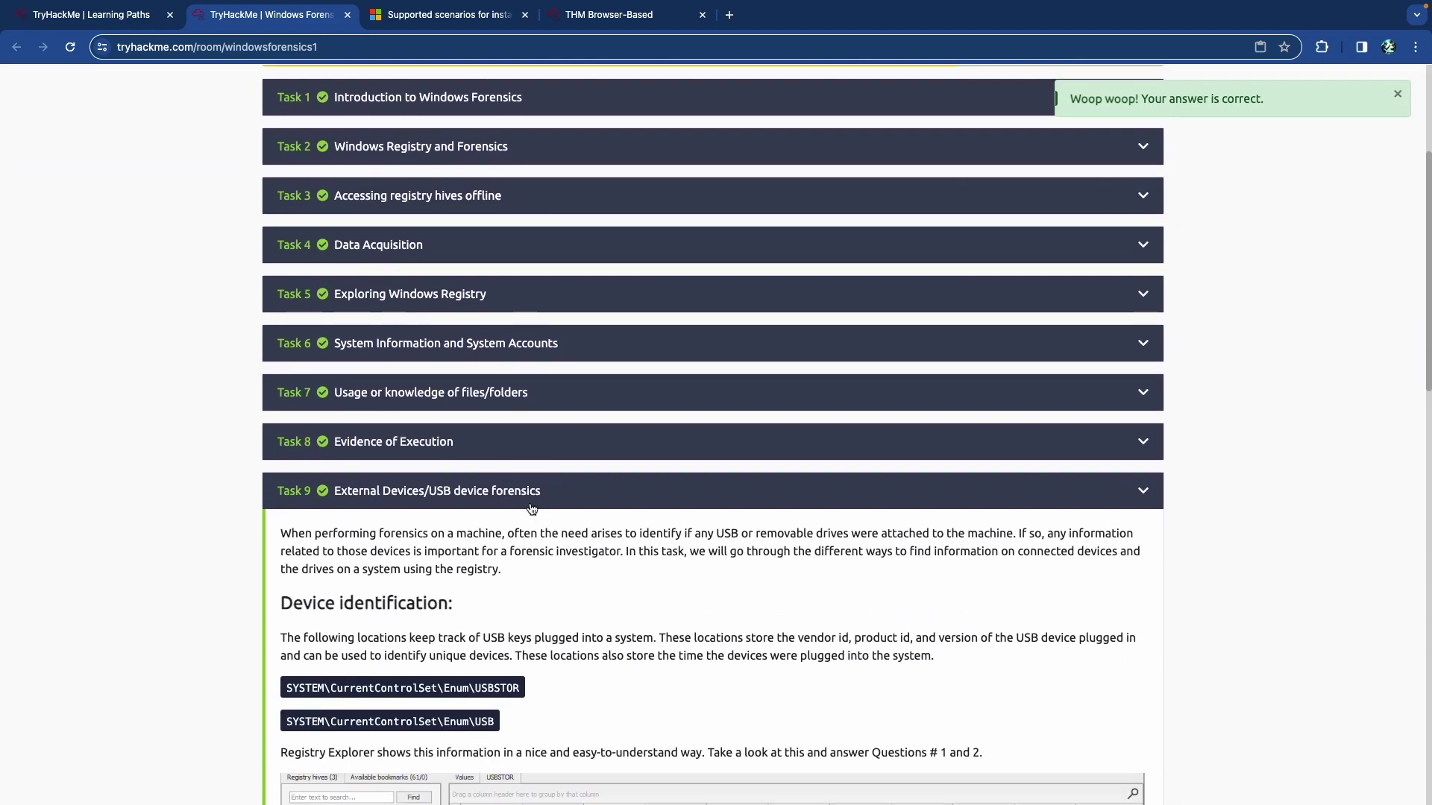
pyautogui.click(543, 500)
pyautogui.scroll(-1, 591, 513)
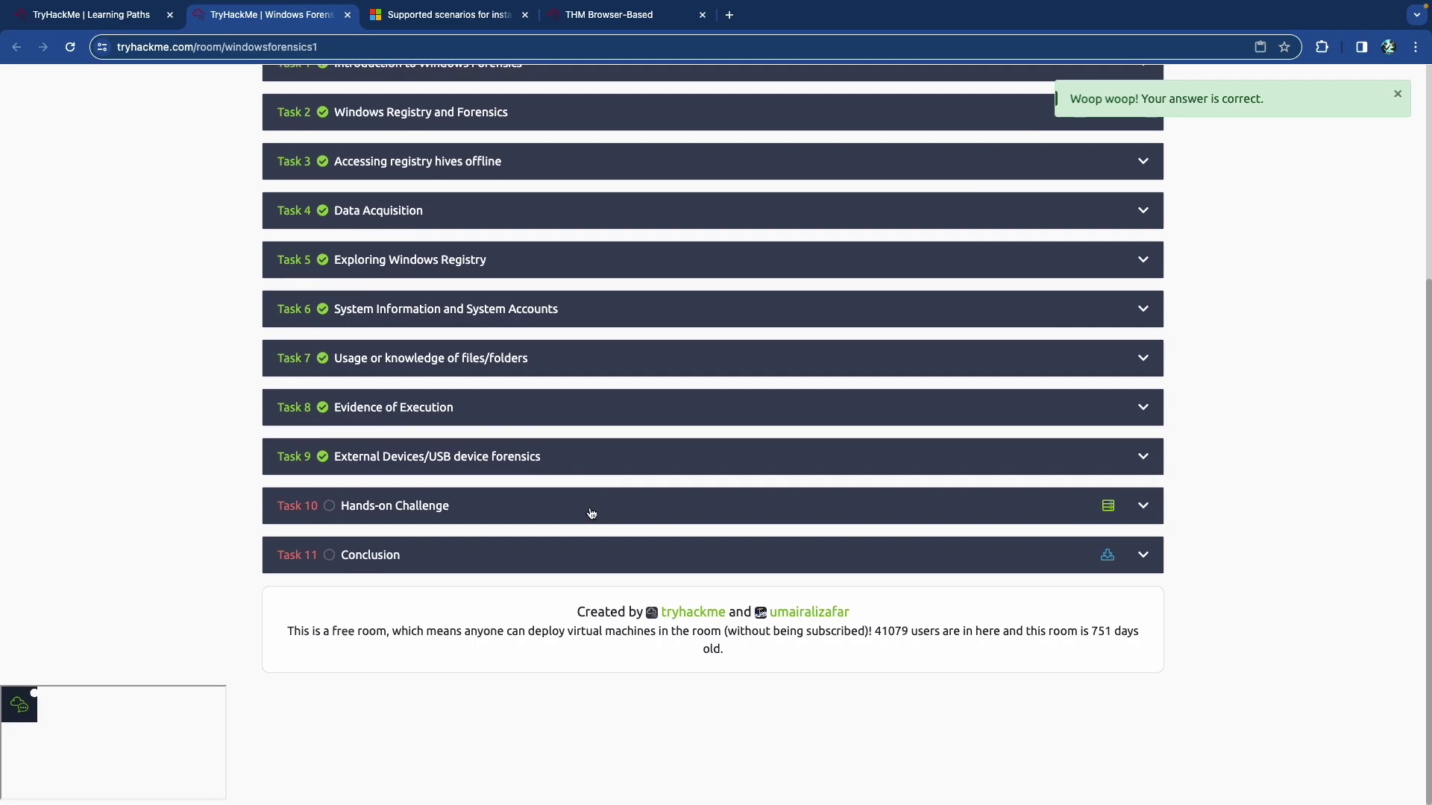
pyautogui.click(580, 509)
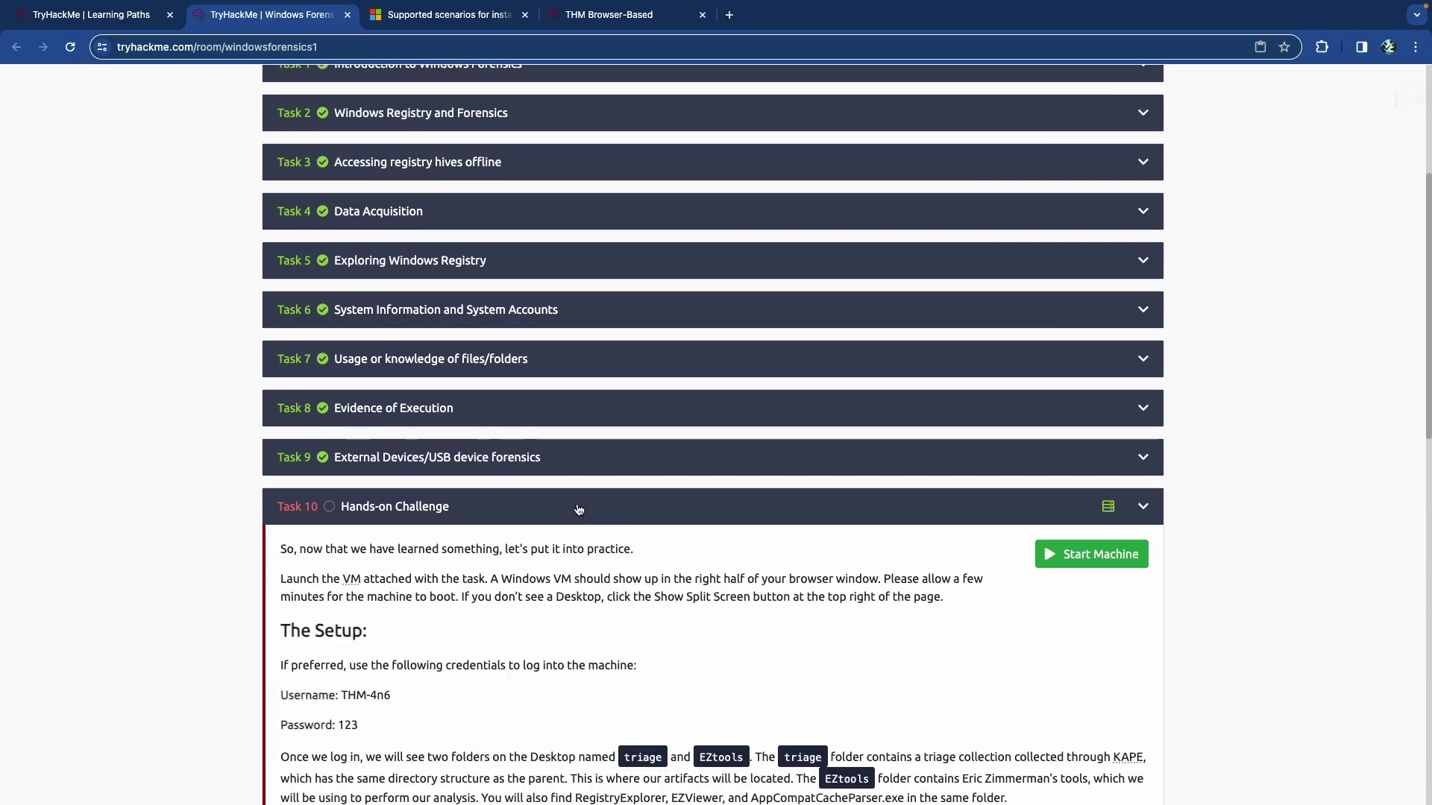
pyautogui.scroll(-3, 579, 509)
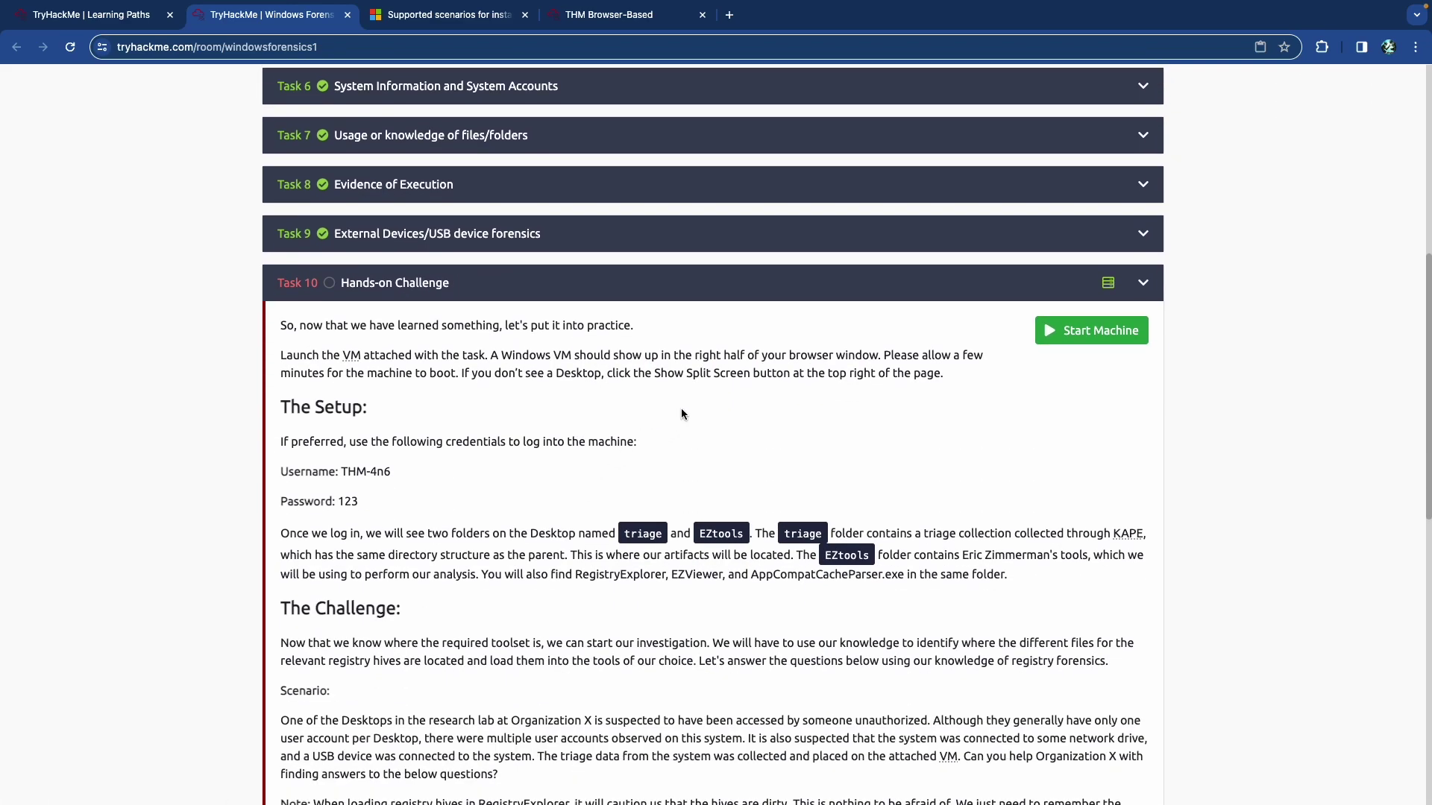
# Start the Windows virtual machine attached to Task 10, Hands-on Challenge.
pyautogui.click(1097, 332)
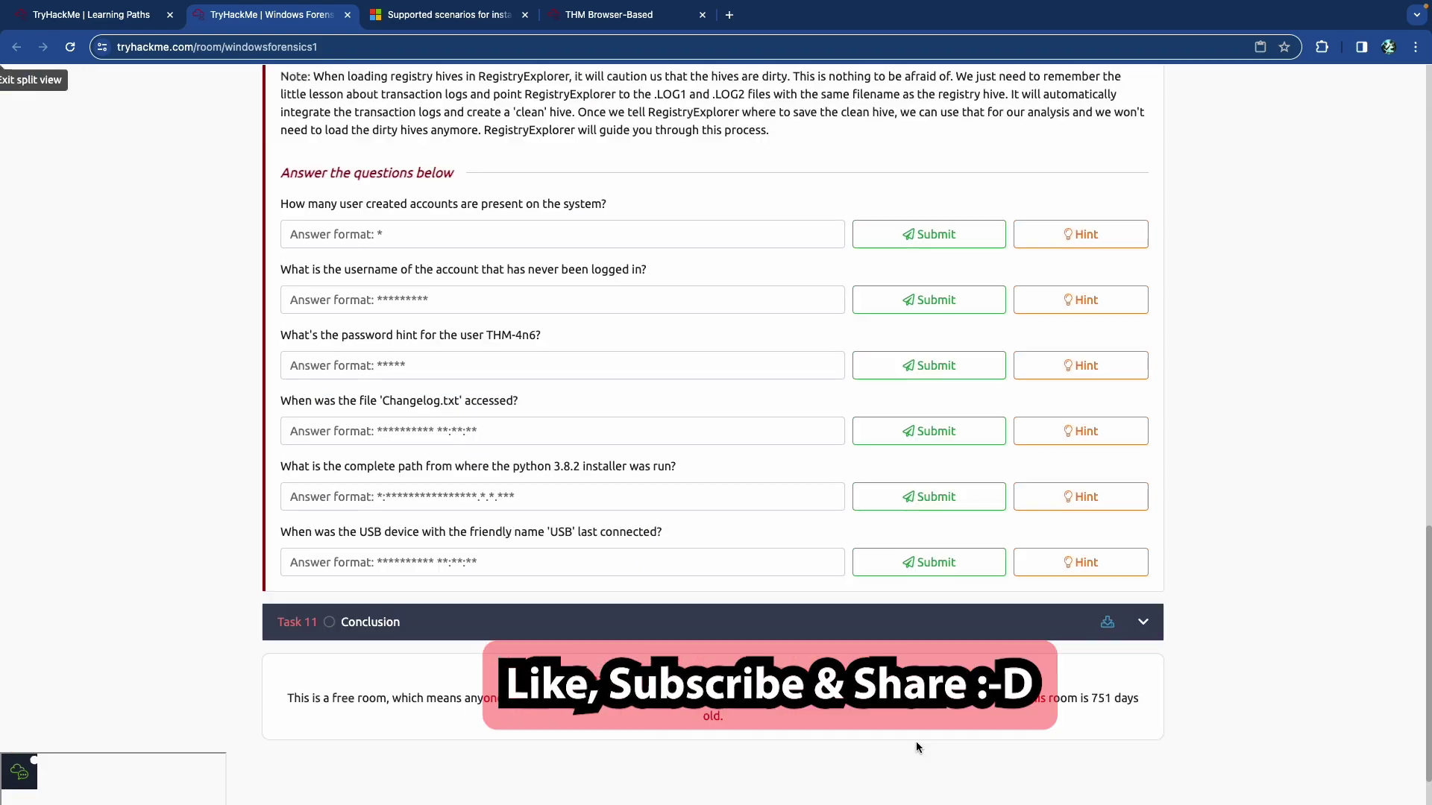
# Read Task 10's setup instructions, examining the login details and what the triage and EZtools folders are used for.
pyautogui.scroll(10, 716, 580)
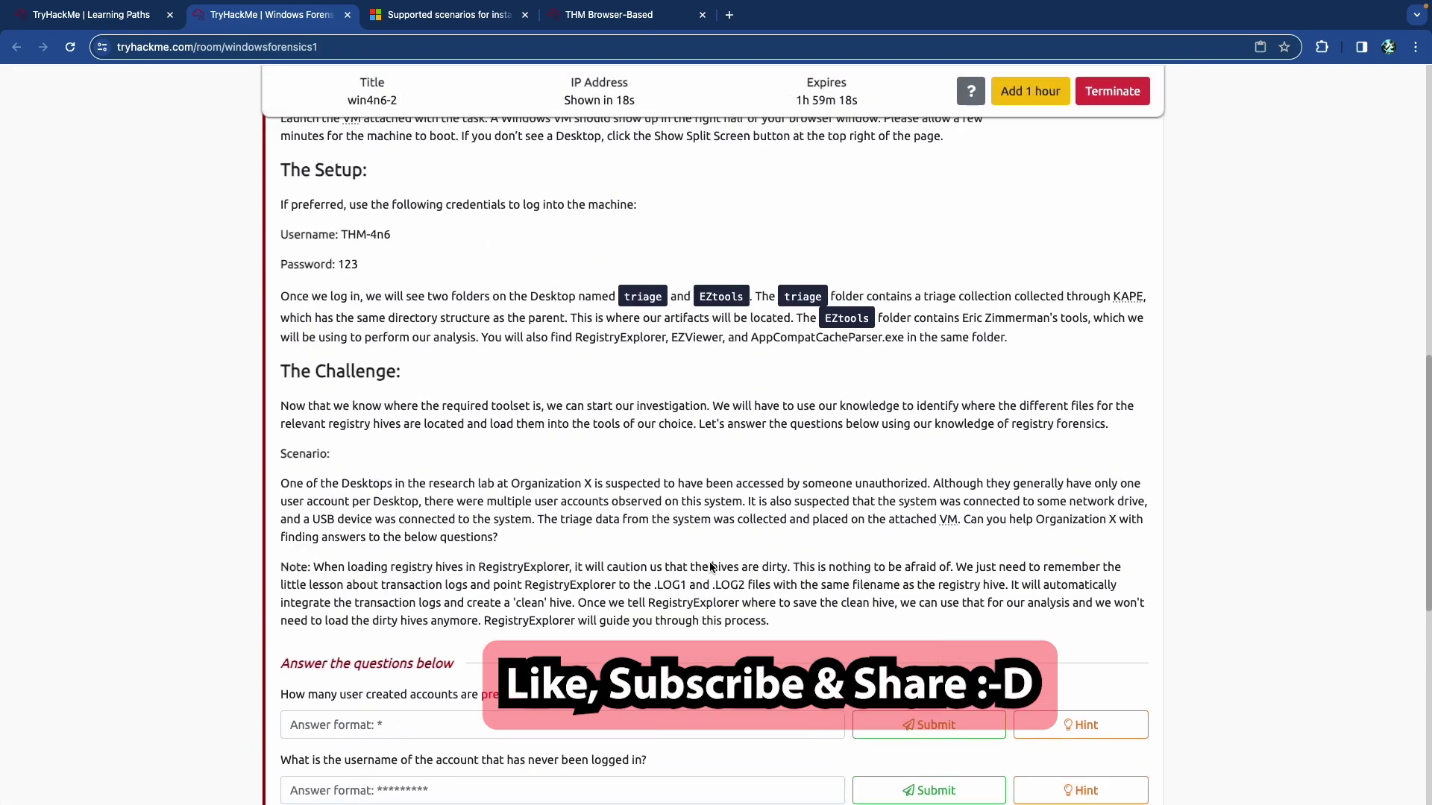
pyautogui.scroll(-2, 710, 567)
pyautogui.scroll(-2, 711, 566)
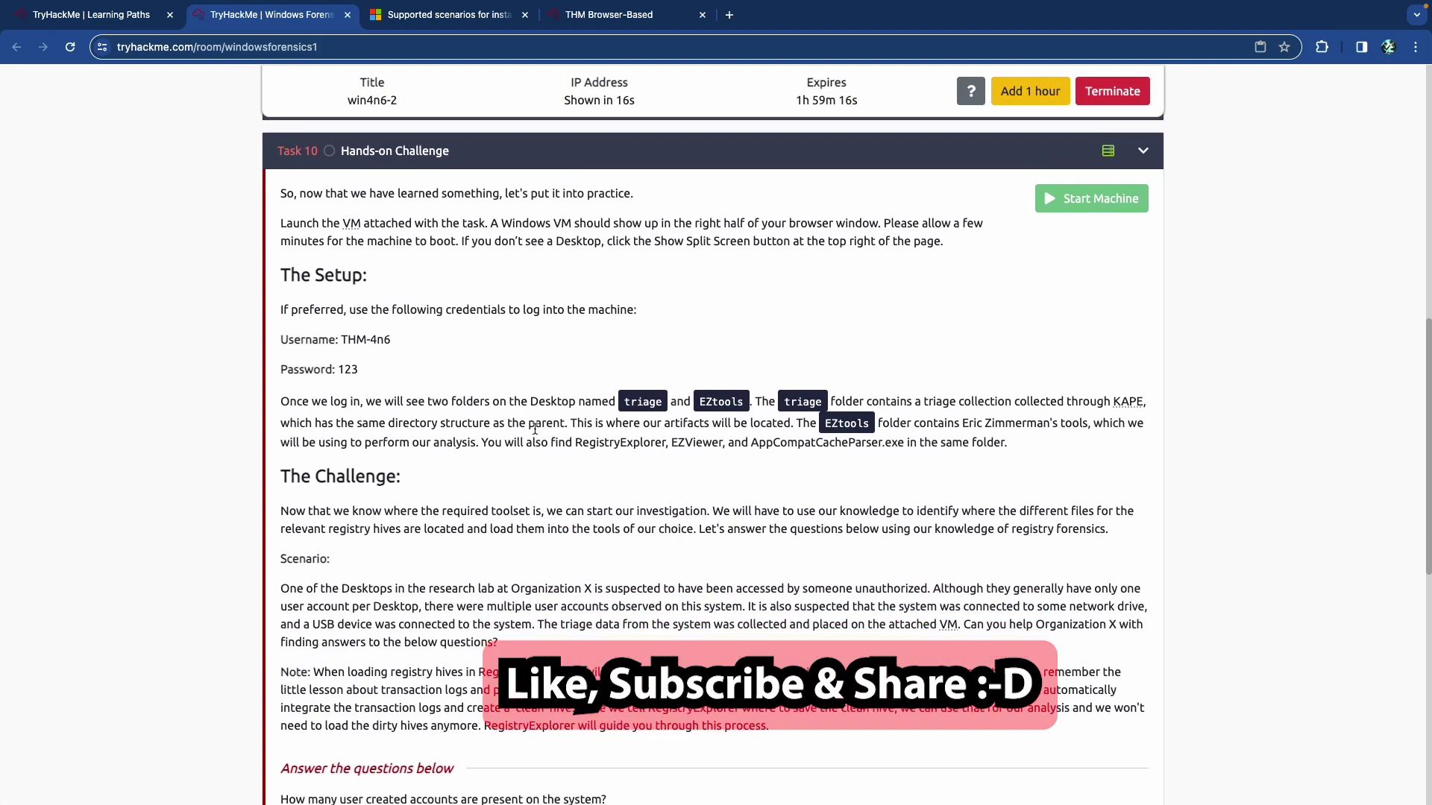
pyautogui.scroll(5, 471, 373)
pyautogui.hscroll(-2, 471, 367)
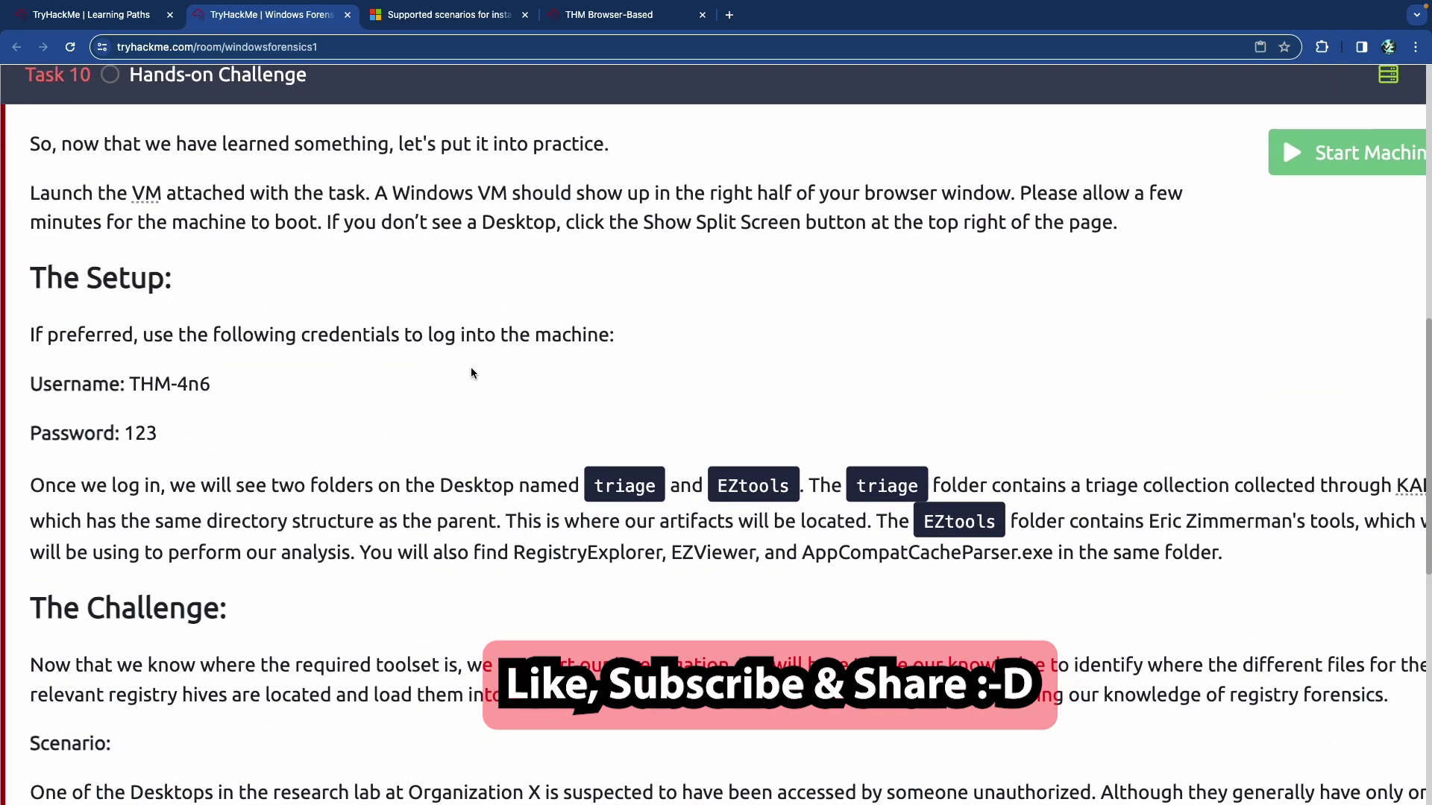
pyautogui.scroll(-4, 471, 367)
pyautogui.hscroll(1, 471, 369)
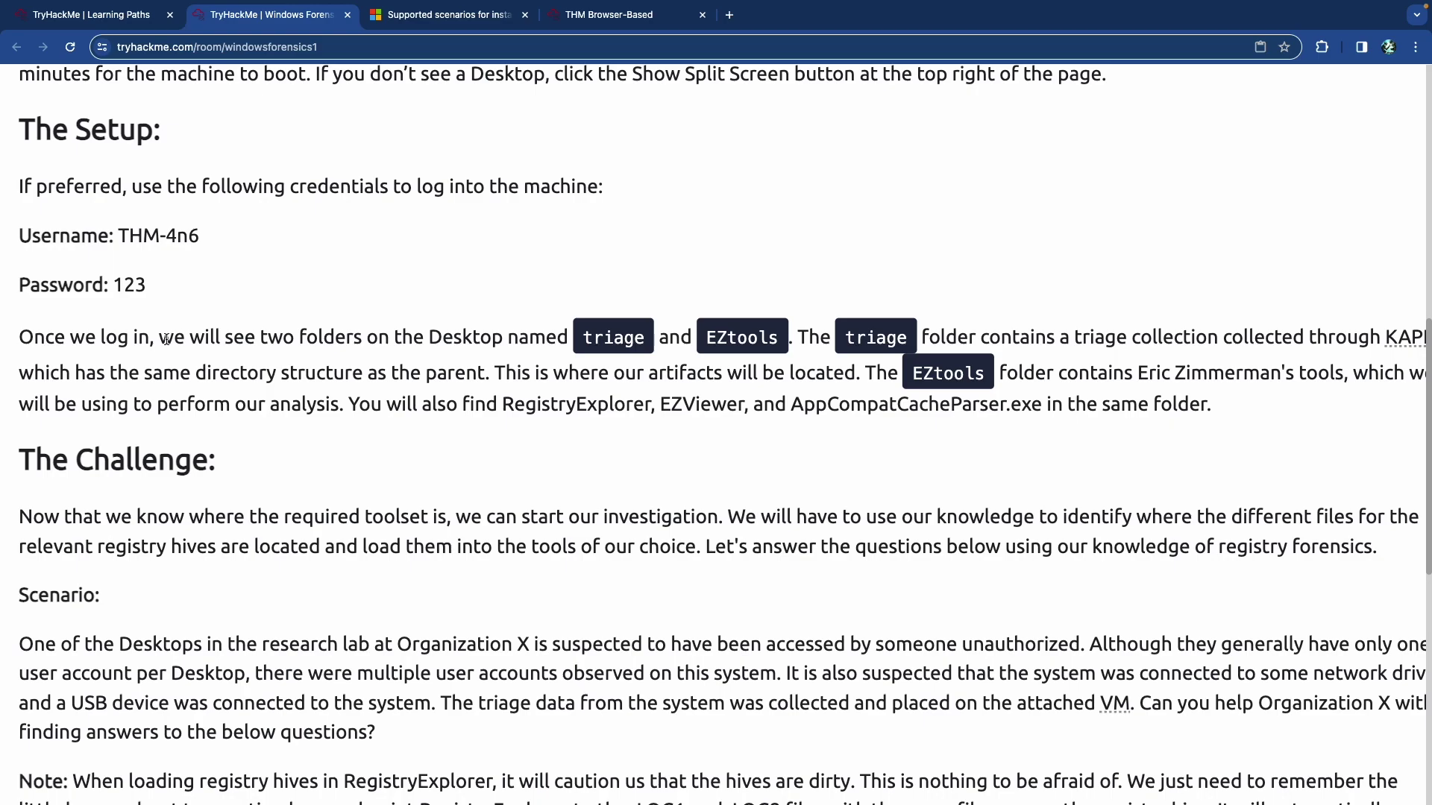
pyautogui.scroll(-2, 581, 306)
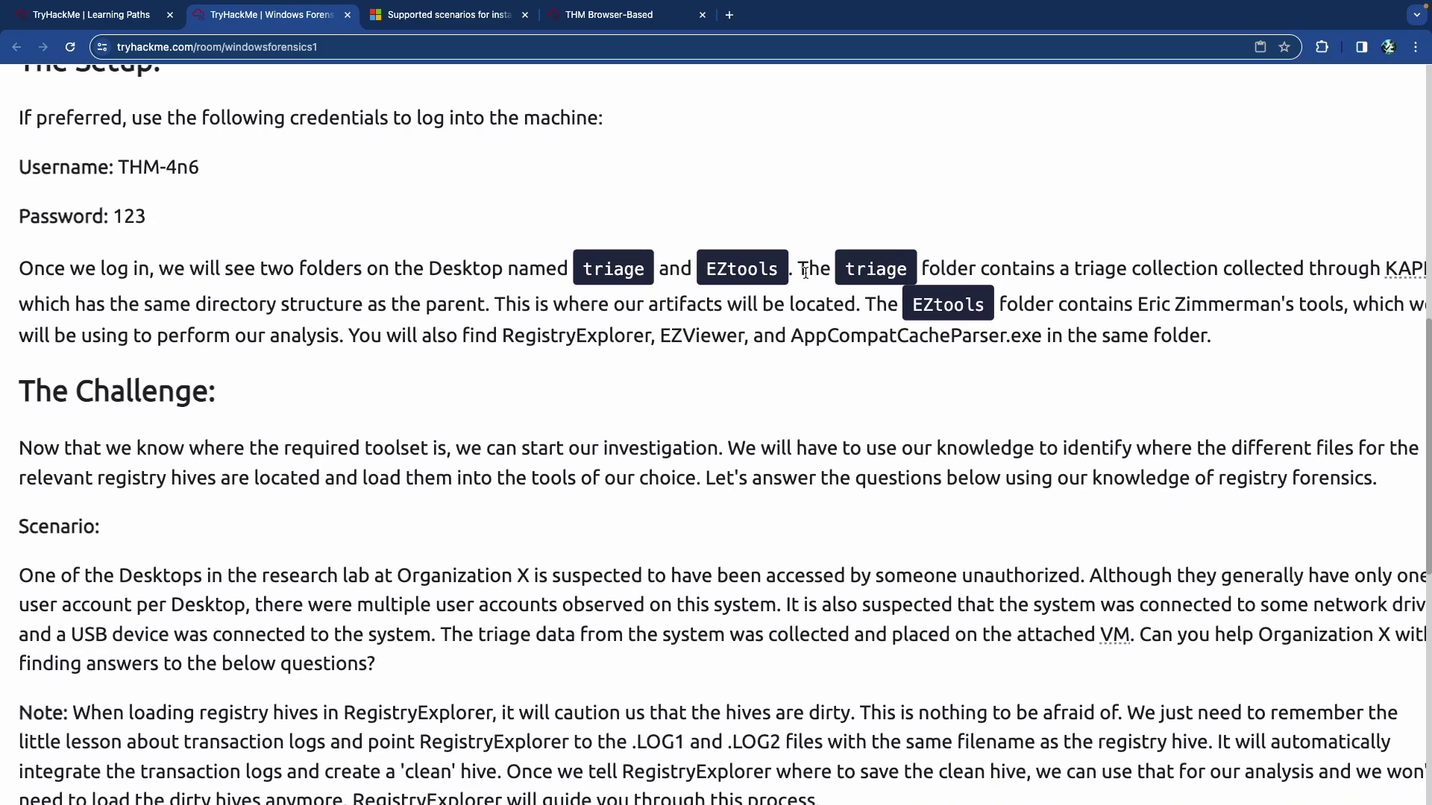
pyautogui.hscroll(2, 821, 273)
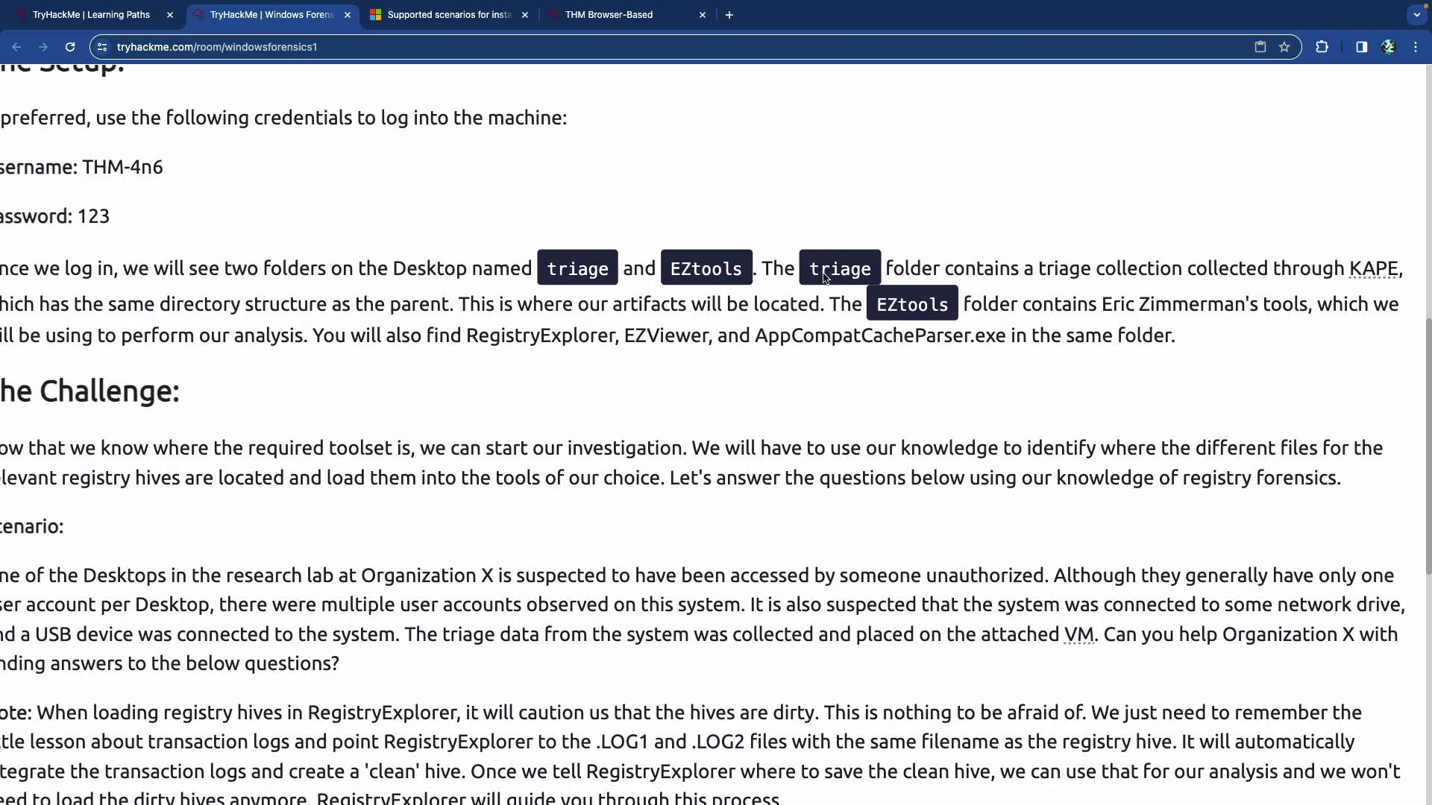
# Read the setup section of the Hands-on Challenge, covering the triage and EZtools folders and the included forensic tools.
pyautogui.hscroll(-1, 823, 274)
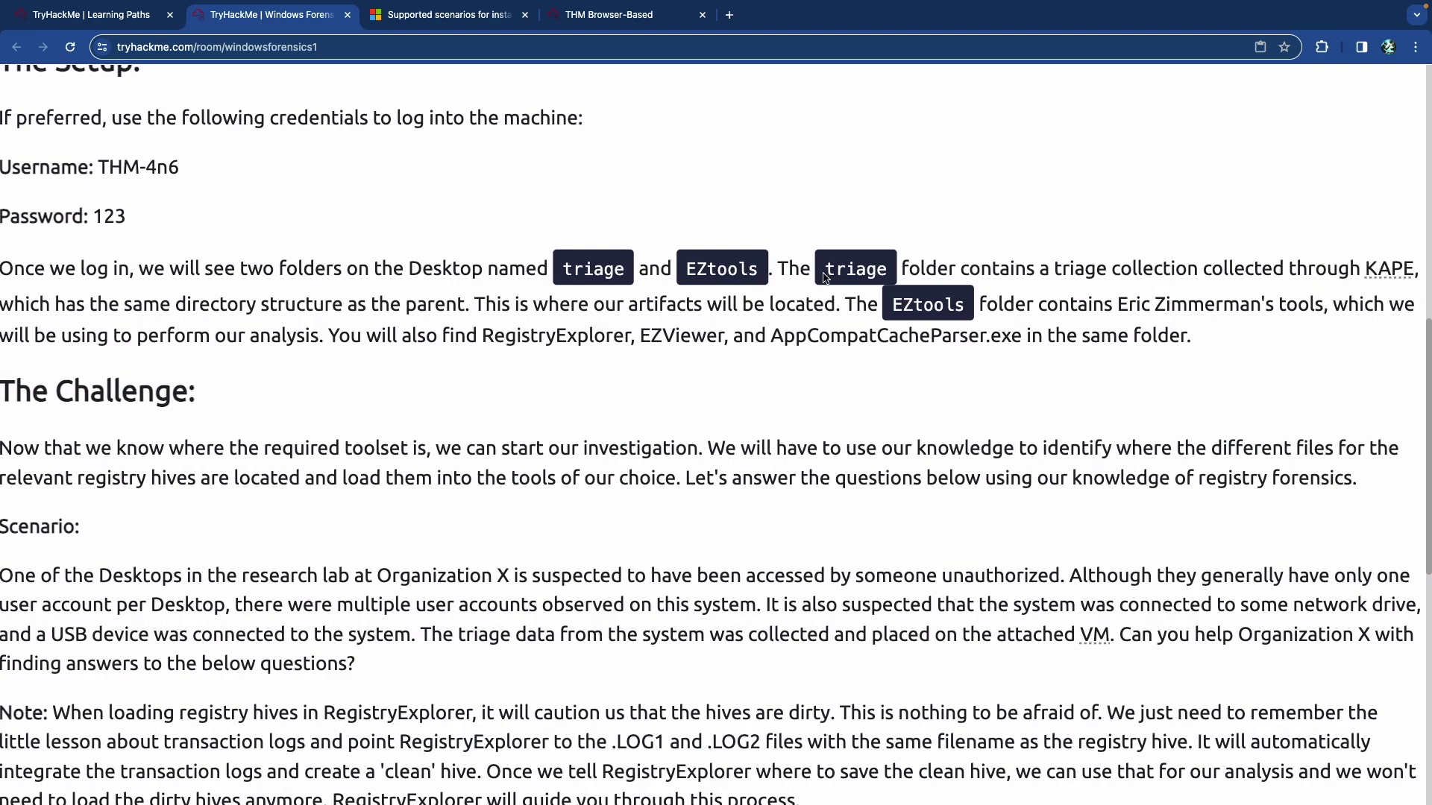
pyautogui.hscroll(-1, 824, 277)
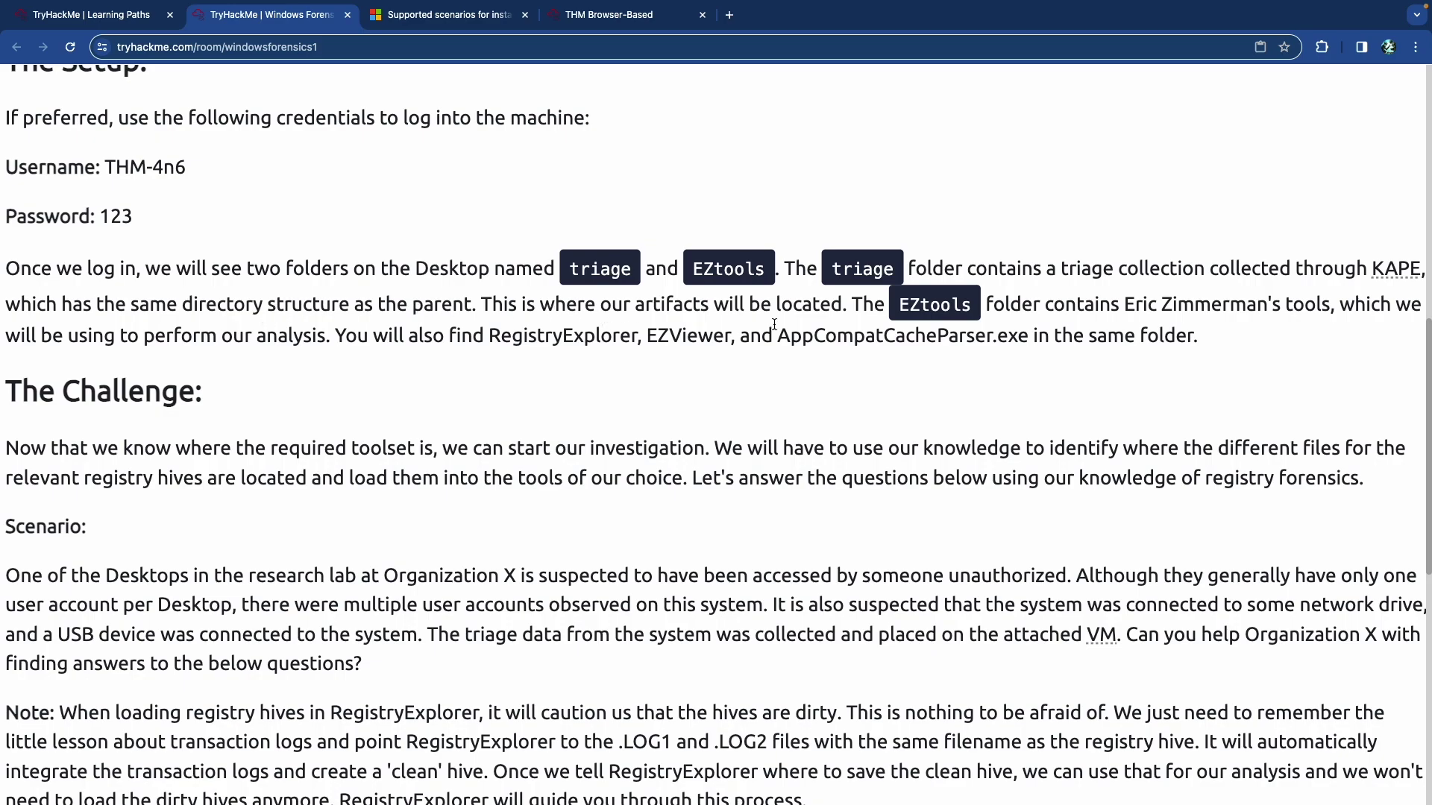
pyautogui.doubleClick(929, 307)
pyautogui.hscroll(1, 1112, 310)
pyautogui.hscroll(-1, 1112, 310)
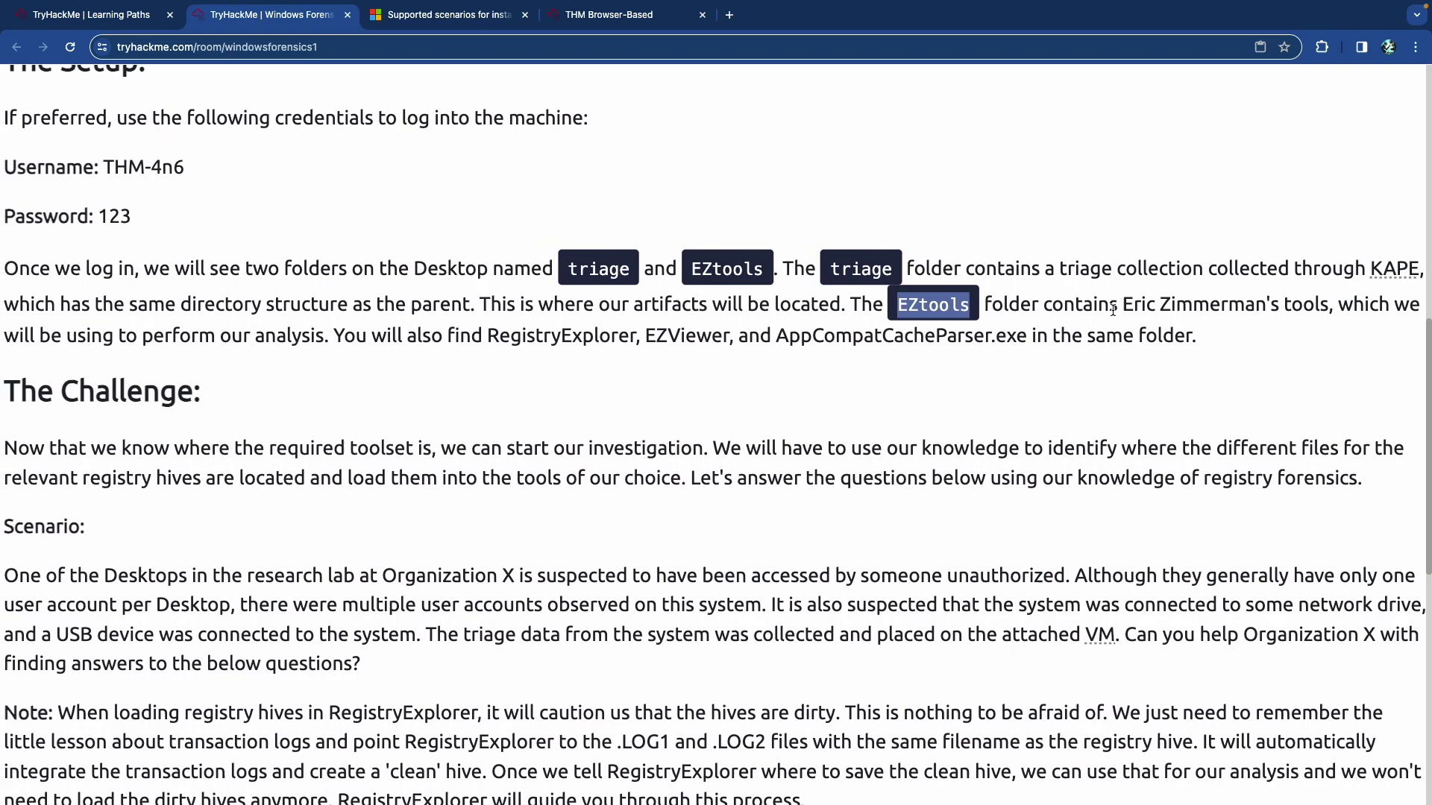
pyautogui.scroll(-1, 1113, 310)
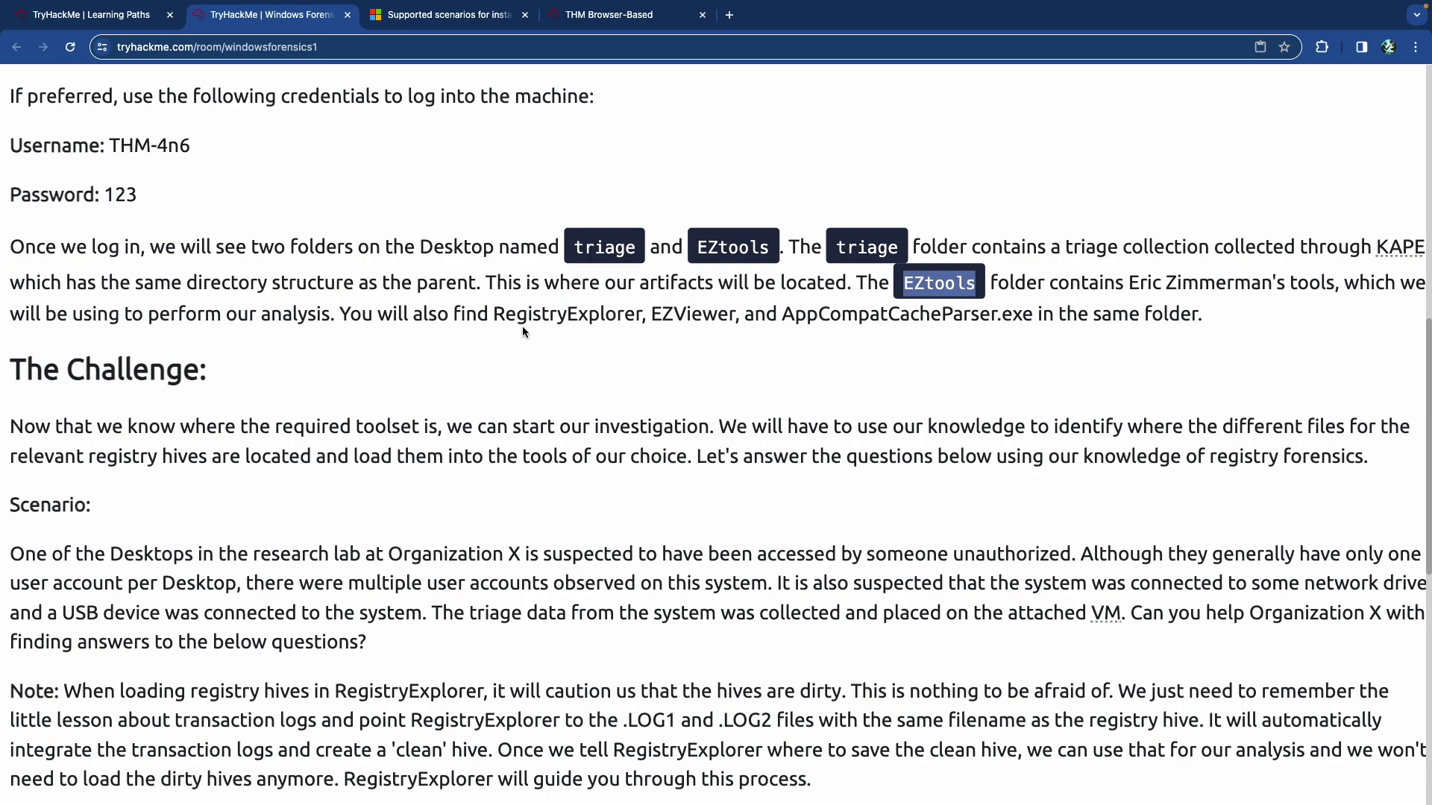
pyautogui.moveTo(503, 319); pyautogui.dragTo(1018, 322)
pyautogui.click(791, 322)
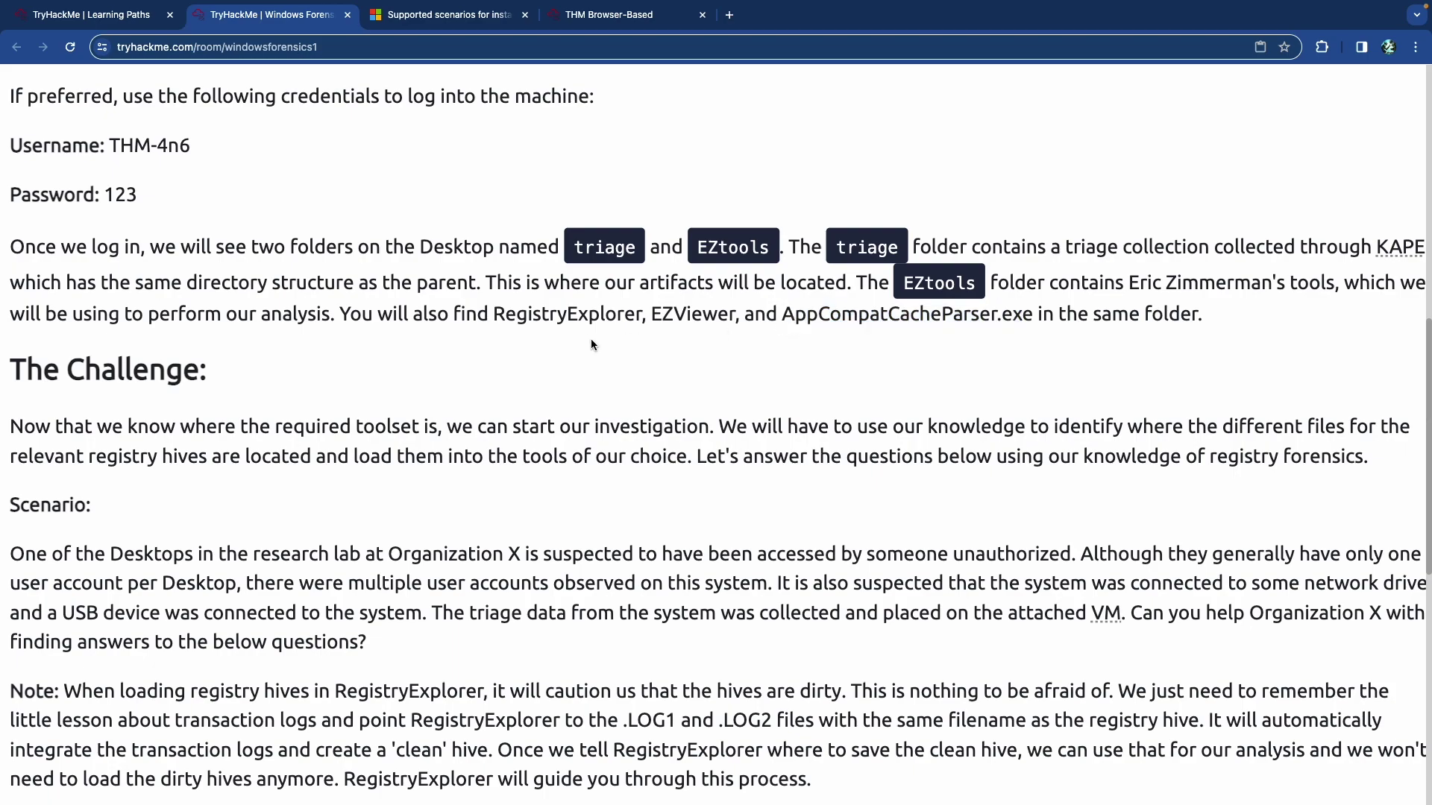
# Read the challenge scenario about the suspected unauthorized access to a research lab desktop at Organization X.
pyautogui.scroll(-2, 582, 345)
pyautogui.scroll(-3, 574, 349)
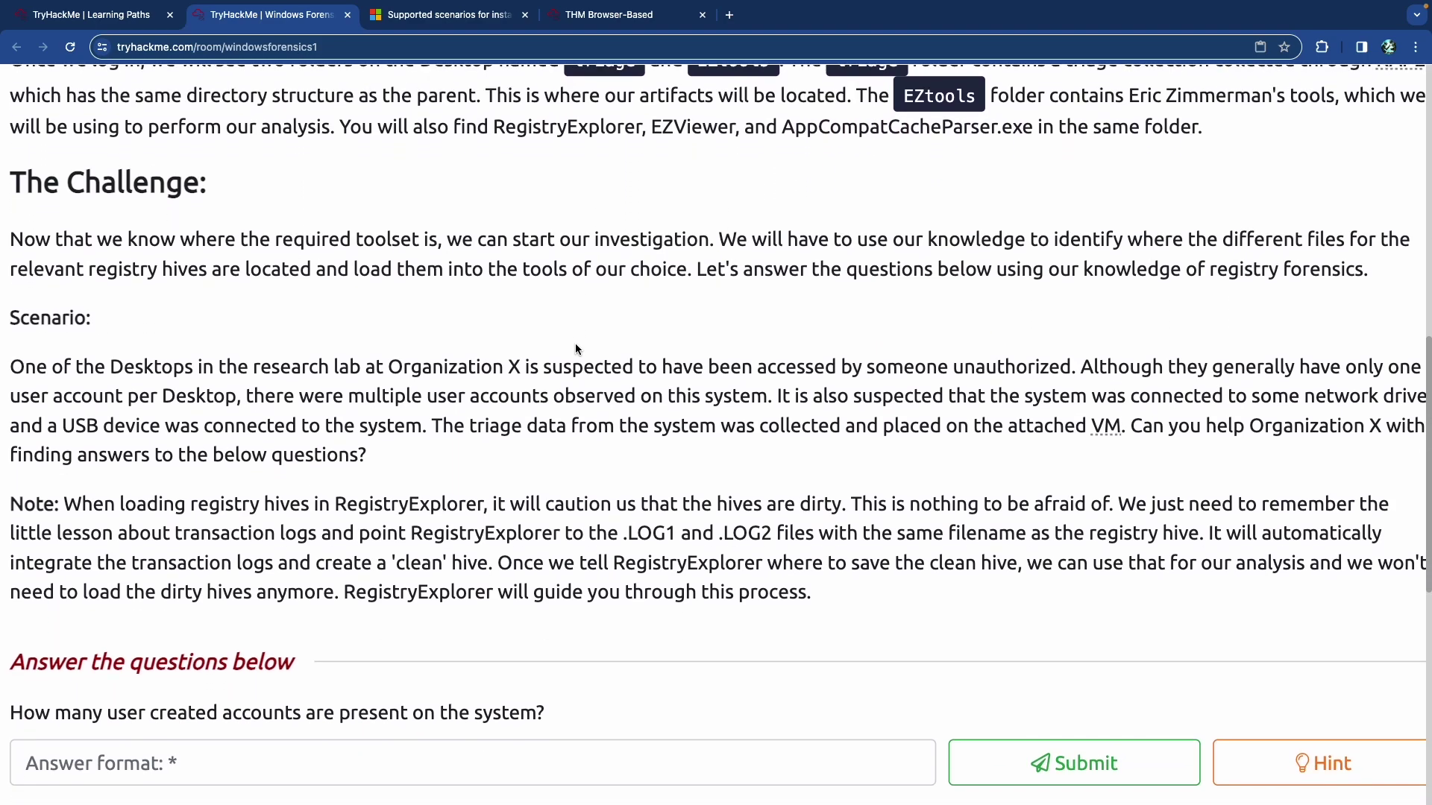
pyautogui.scroll(2, 42, 349)
pyautogui.moveTo(42, 349); pyautogui.dragTo(348, 349)
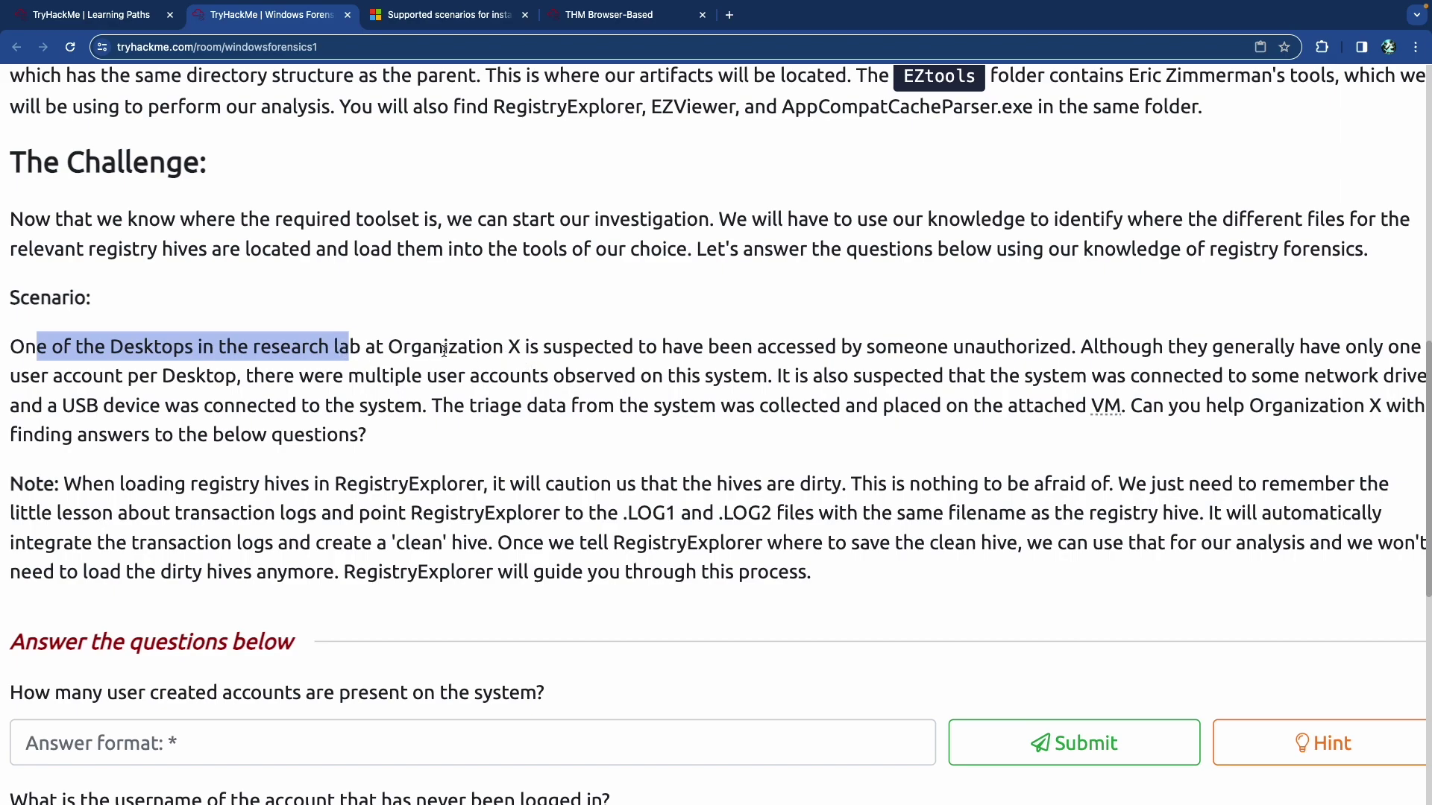
pyautogui.moveTo(445, 349); pyautogui.dragTo(723, 355)
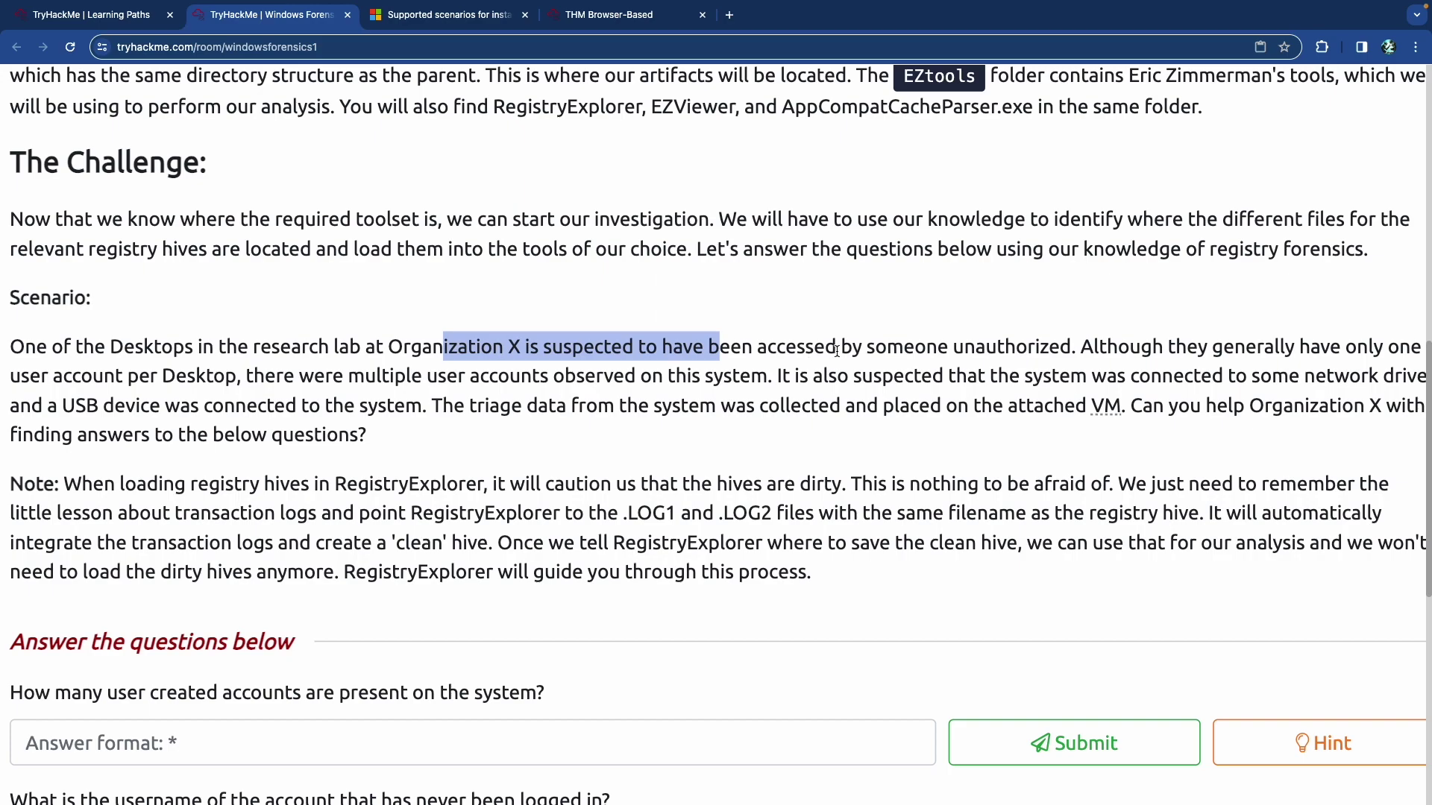
pyautogui.hscroll(1, 838, 351)
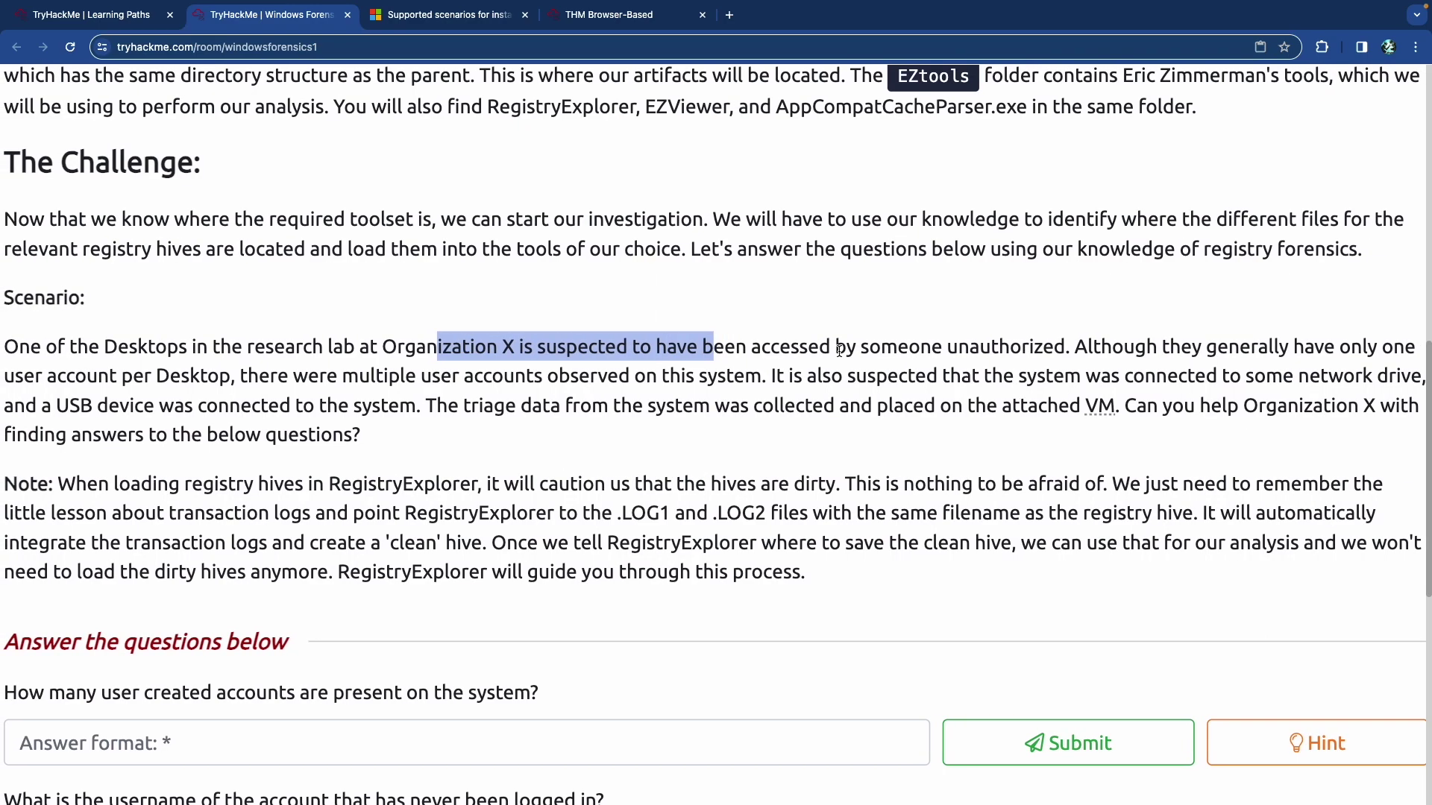
pyautogui.scroll(-2, 839, 350)
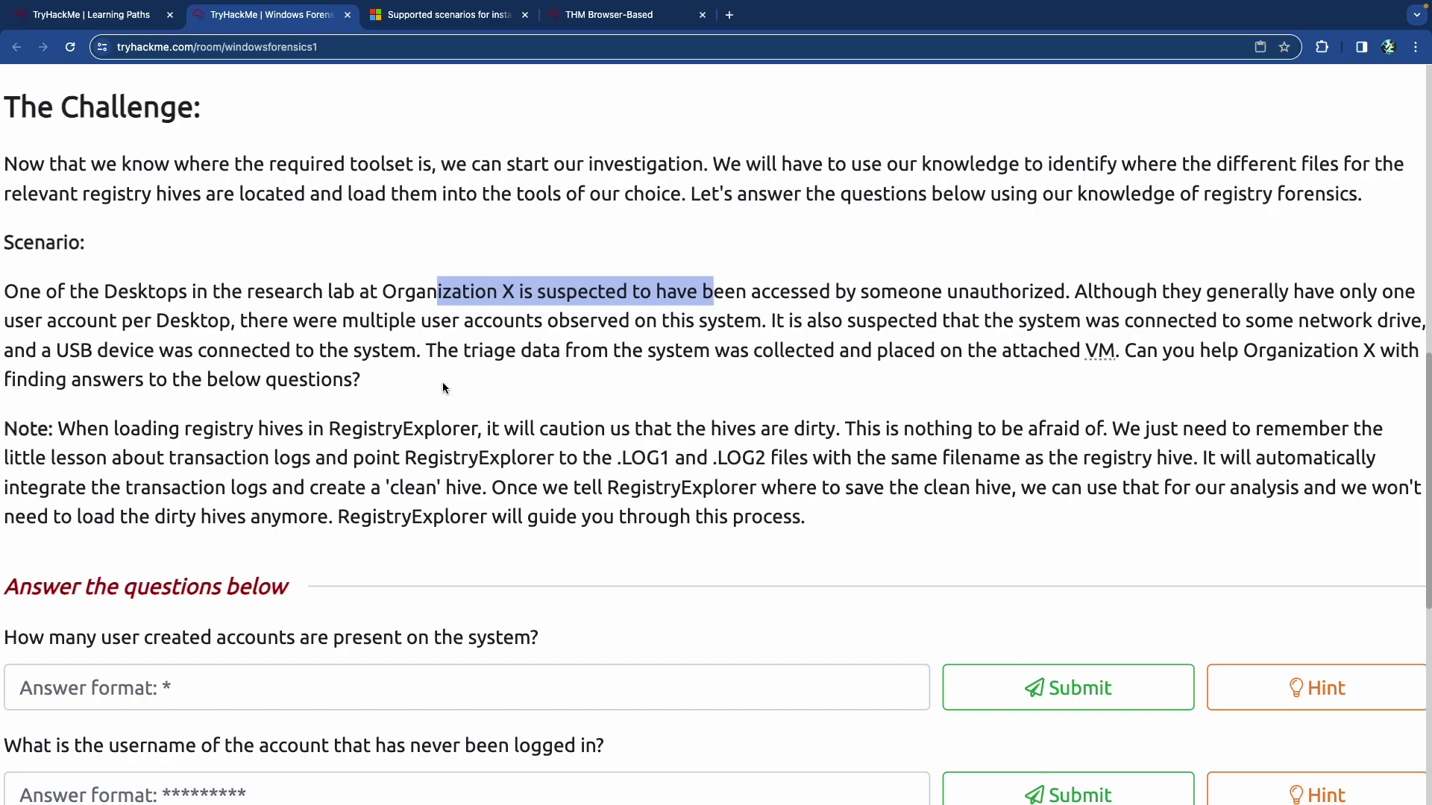
pyautogui.scroll(-1, 441, 382)
pyautogui.moveTo(437, 347); pyautogui.dragTo(707, 352)
pyautogui.click(707, 353)
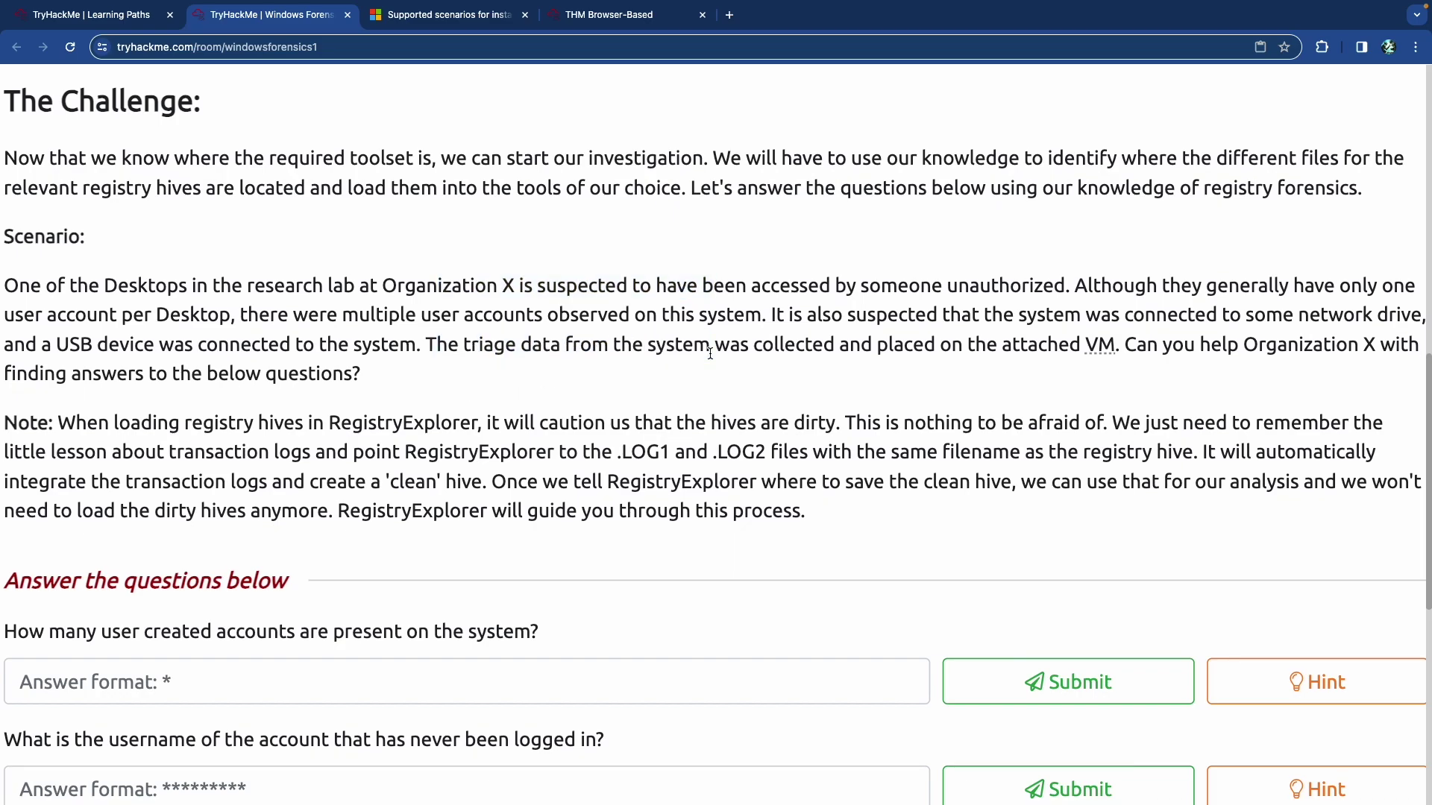
pyautogui.scroll(-1, 520, 390)
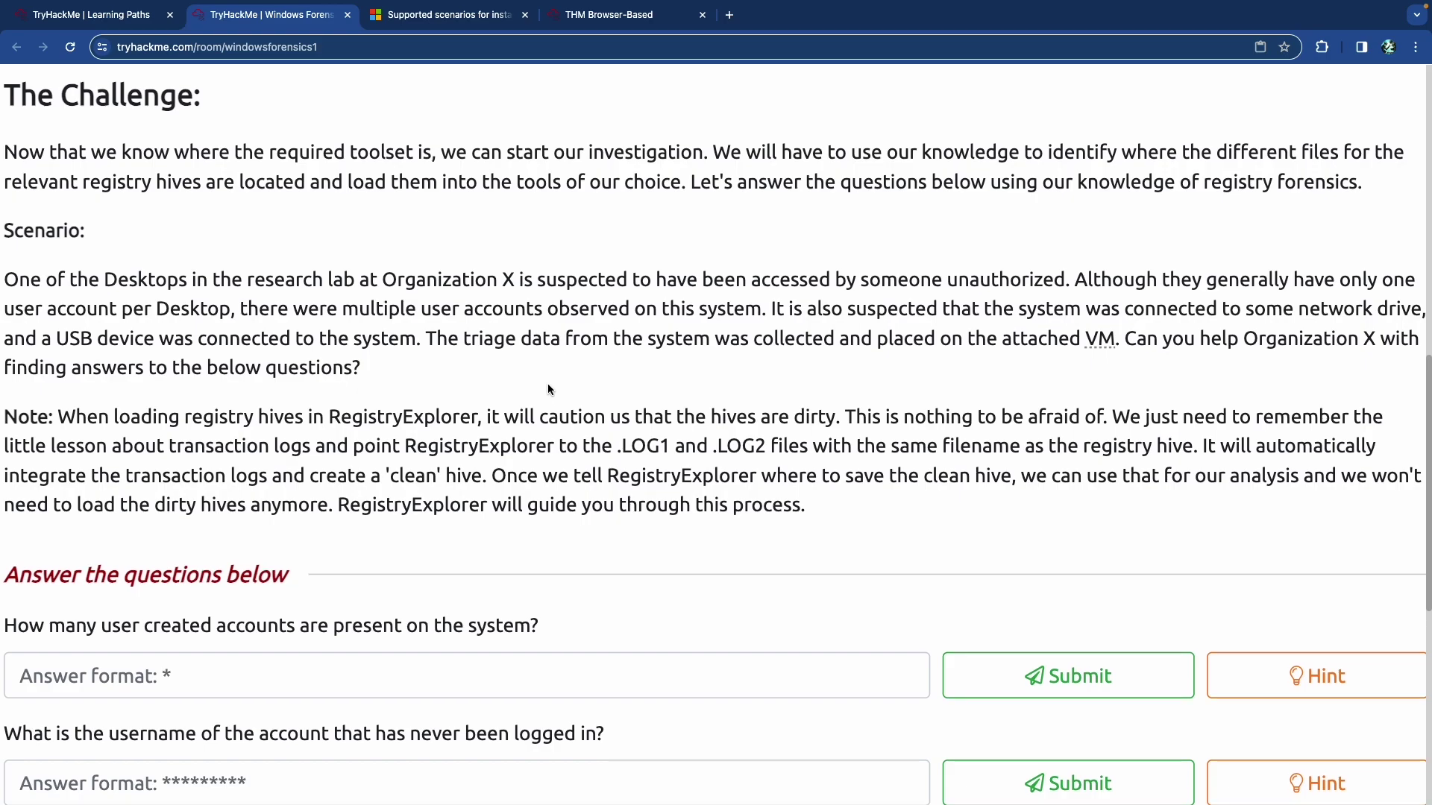
pyautogui.scroll(-3, 548, 390)
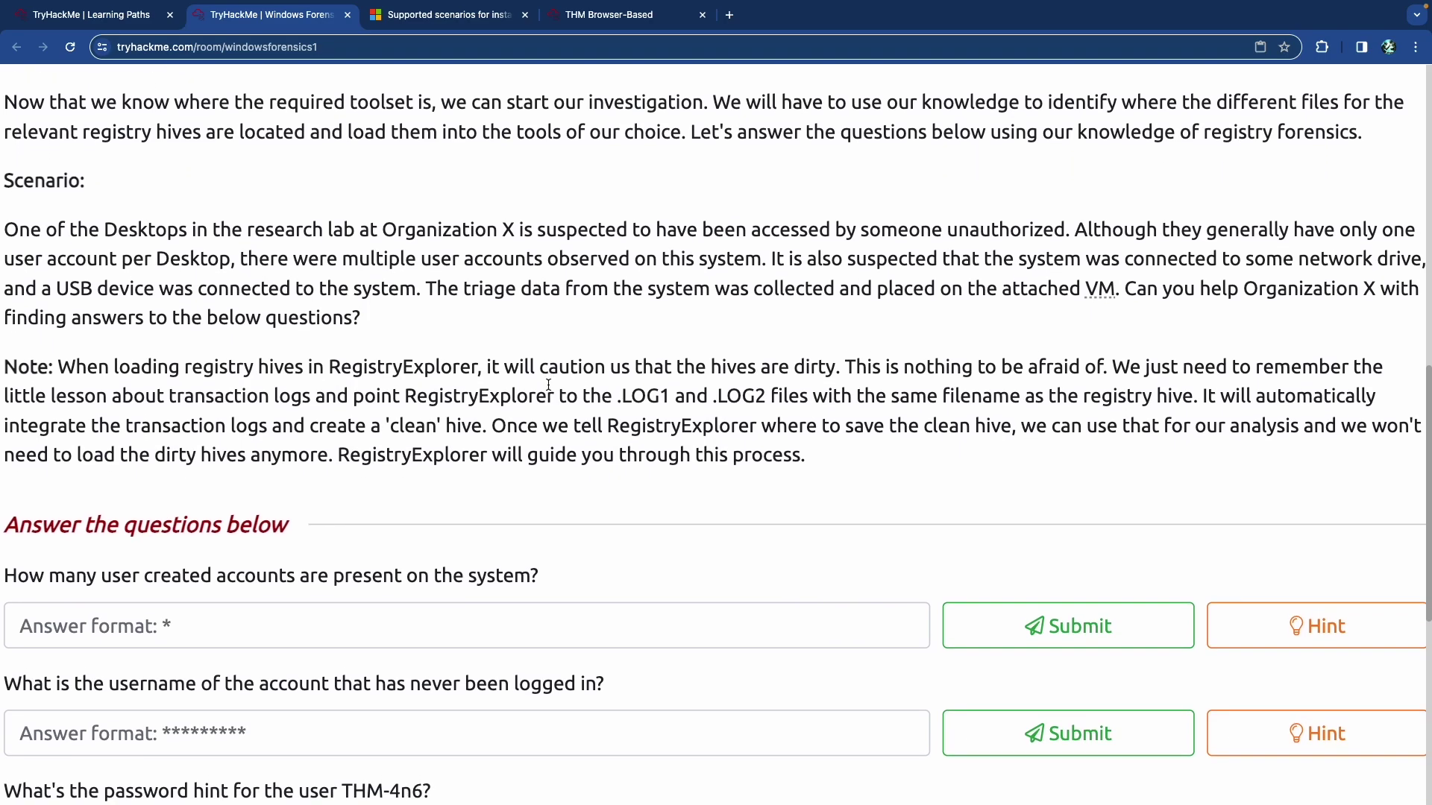
pyautogui.scroll(-1, 548, 385)
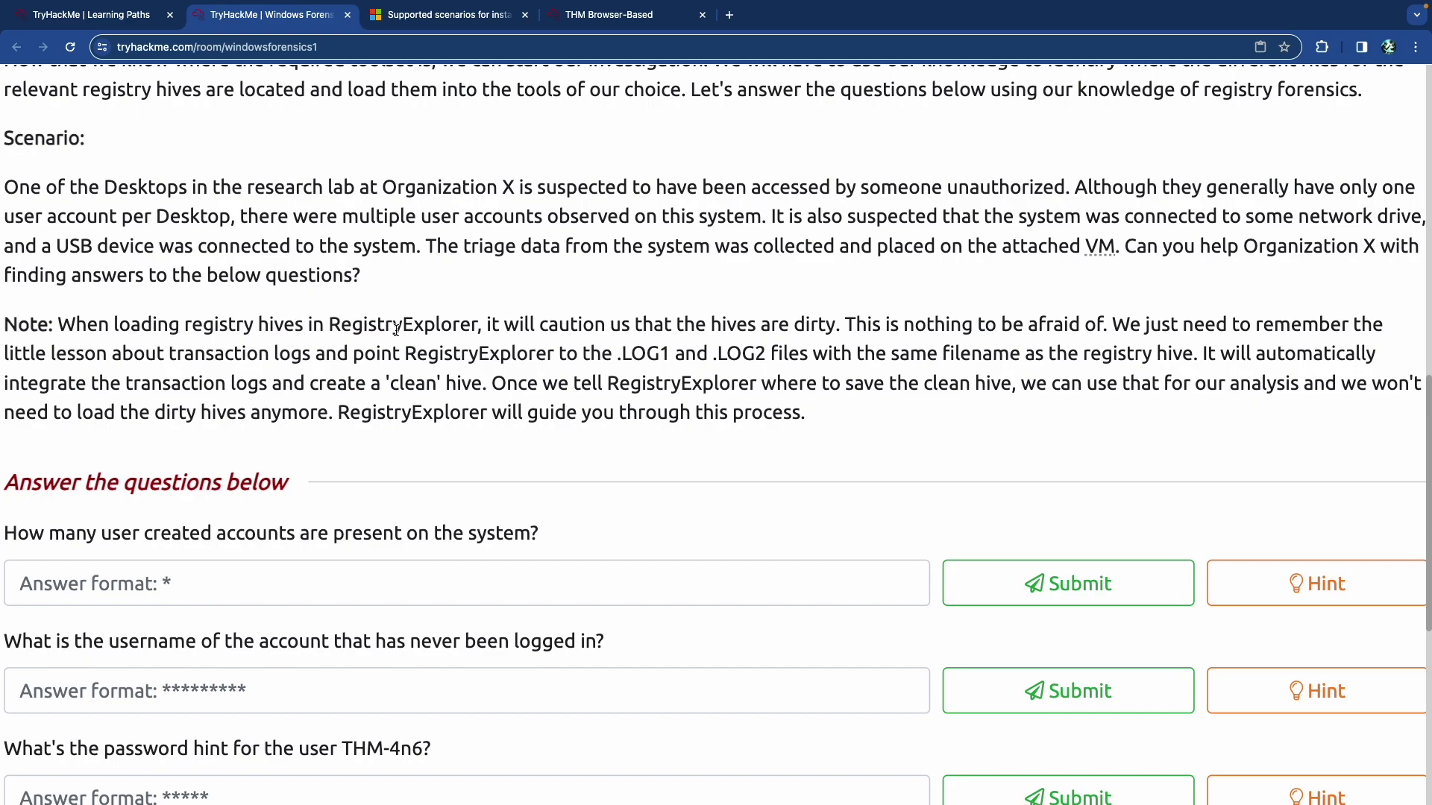
# Read the note on loading dirty registry hives in RegistryExplorer with their .LOG1 and .LOG2 transaction logs.
pyautogui.moveTo(386, 328); pyautogui.dragTo(789, 328)
pyautogui.click(806, 329)
pyautogui.moveTo(224, 356); pyautogui.dragTo(539, 358)
pyautogui.click(439, 357)
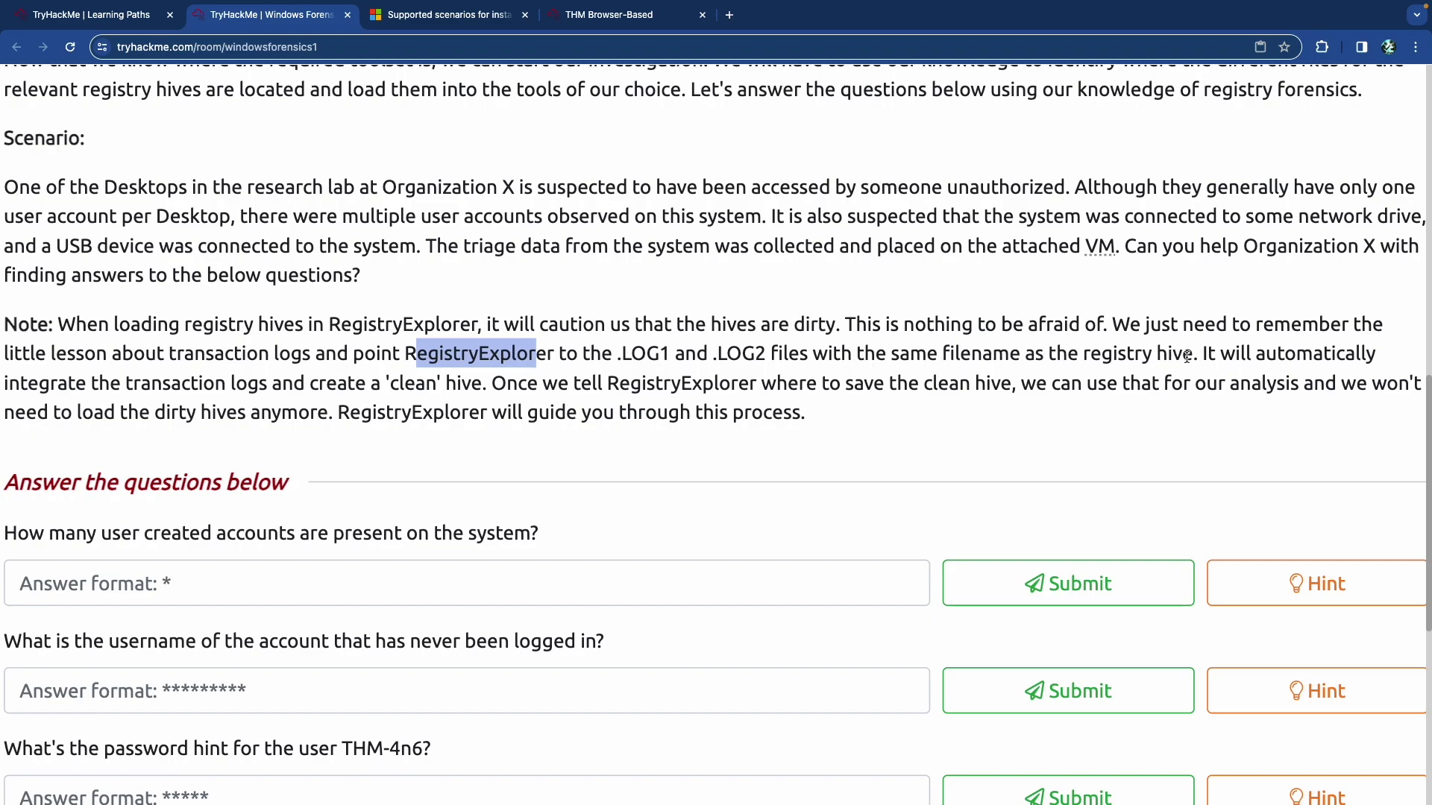
pyautogui.scroll(-1, 1223, 350)
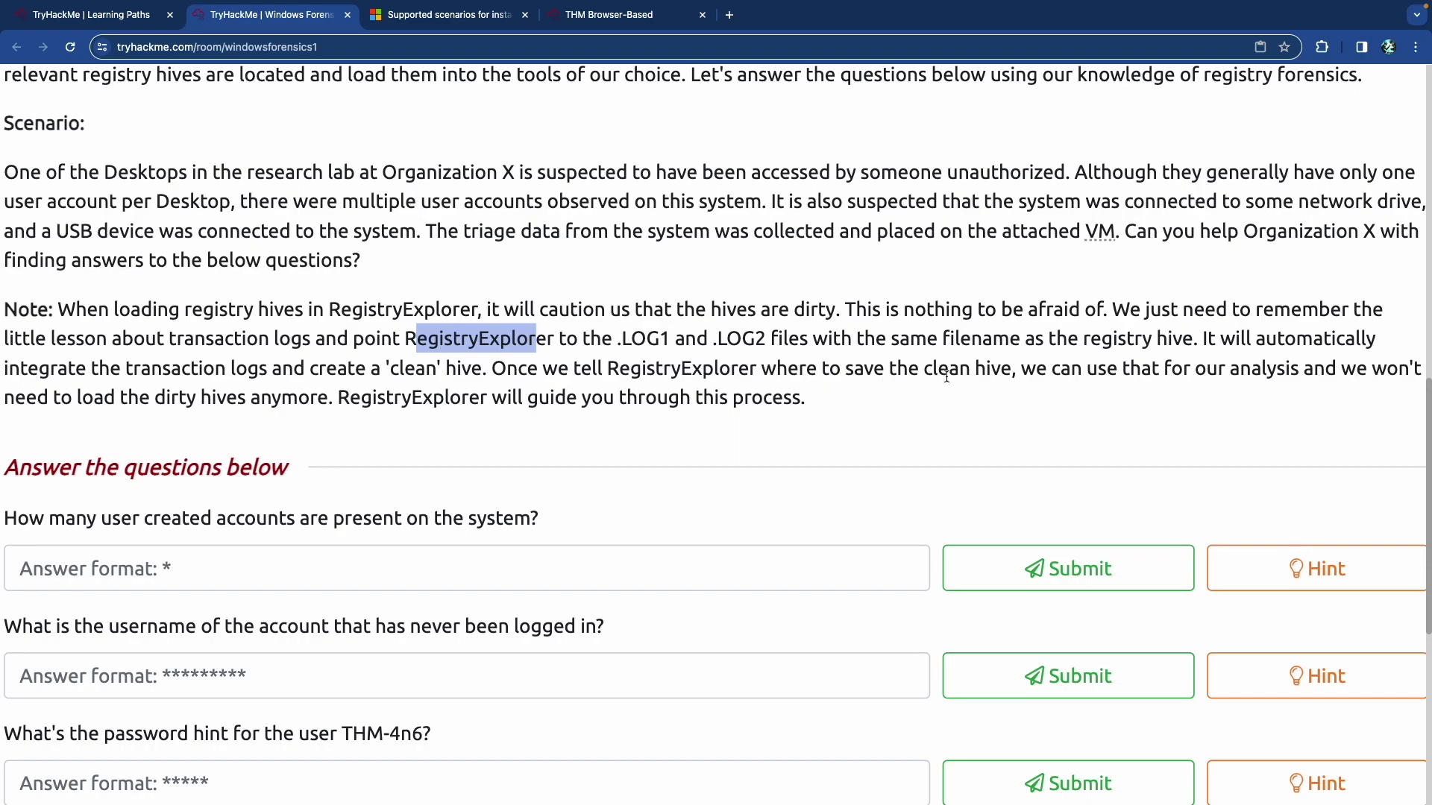
pyautogui.hscroll(-1, 1015, 375)
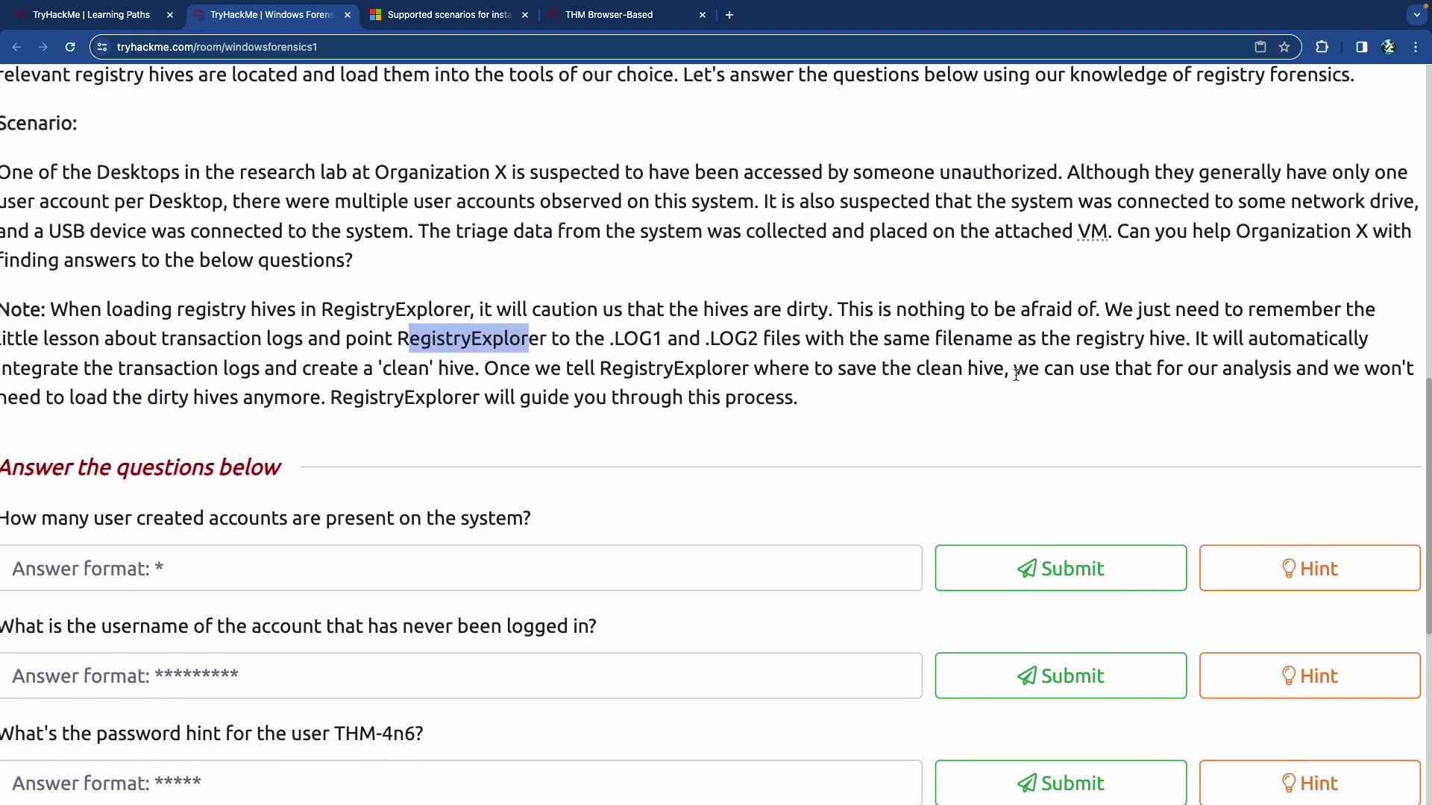
pyautogui.hscroll(1, 1014, 375)
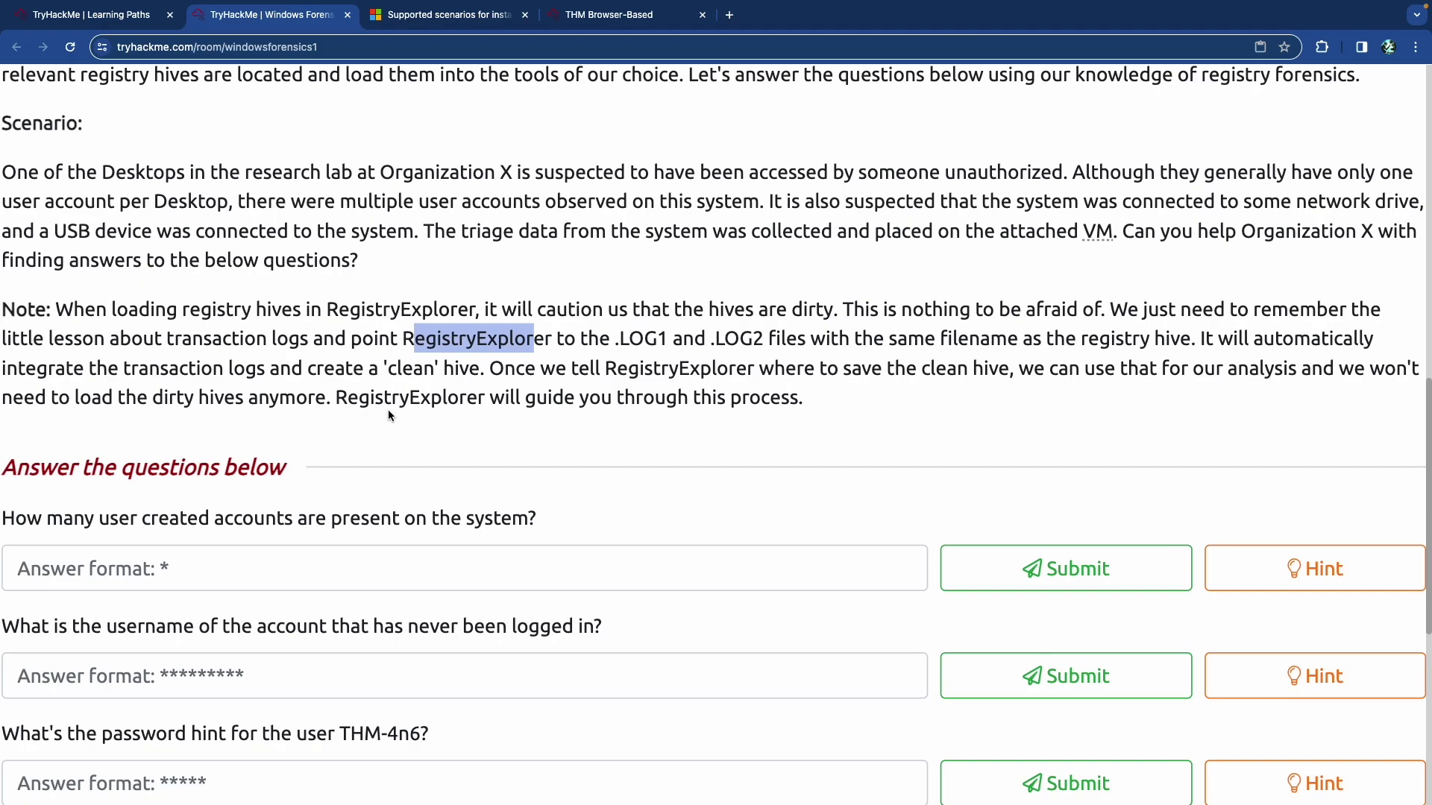
pyautogui.moveTo(393, 399); pyautogui.dragTo(741, 412)
pyautogui.click(740, 413)
pyautogui.scroll(-2, 628, 423)
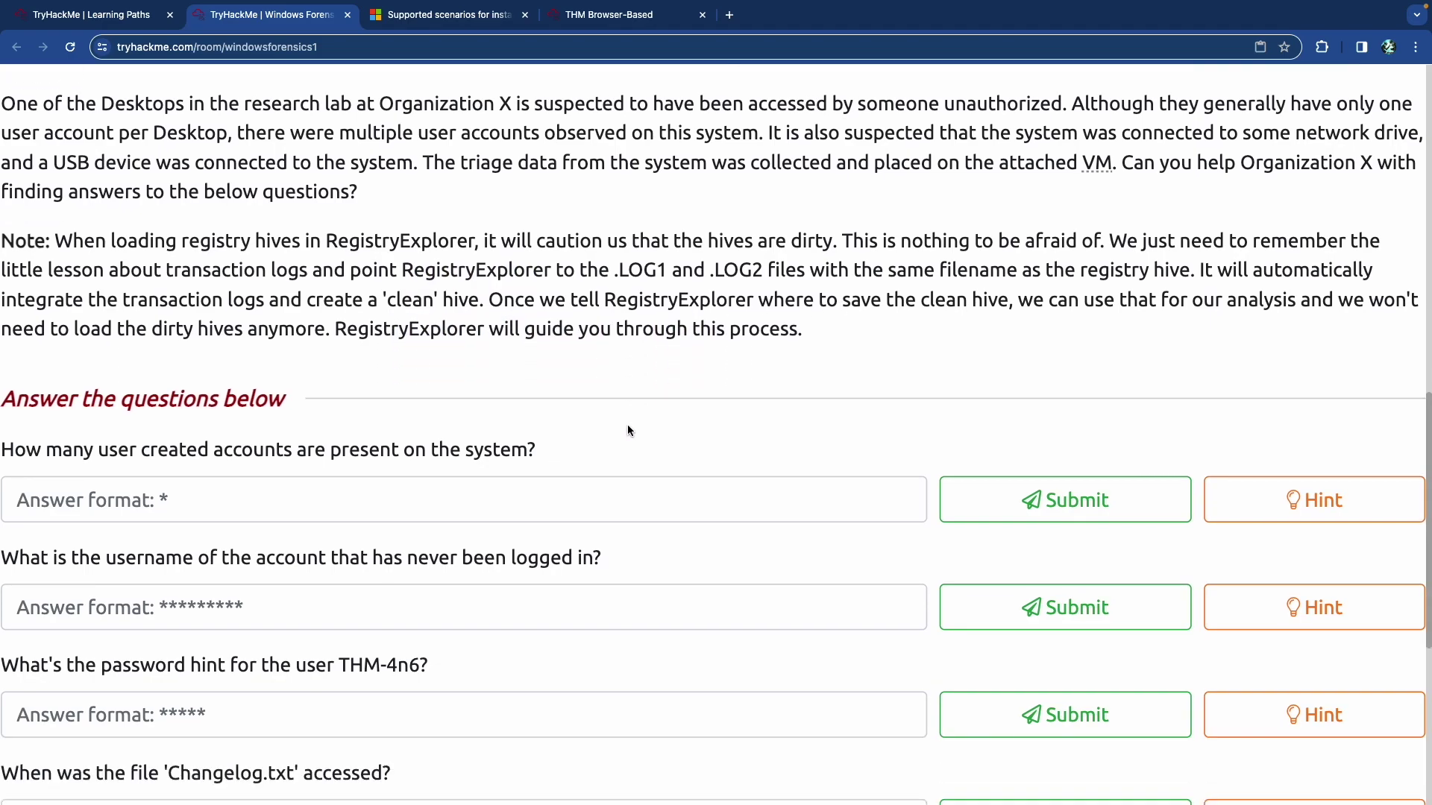
# Look over the Task 10 questions and go back over the setup and challenge instructions.
pyautogui.scroll(-5, 622, 408)
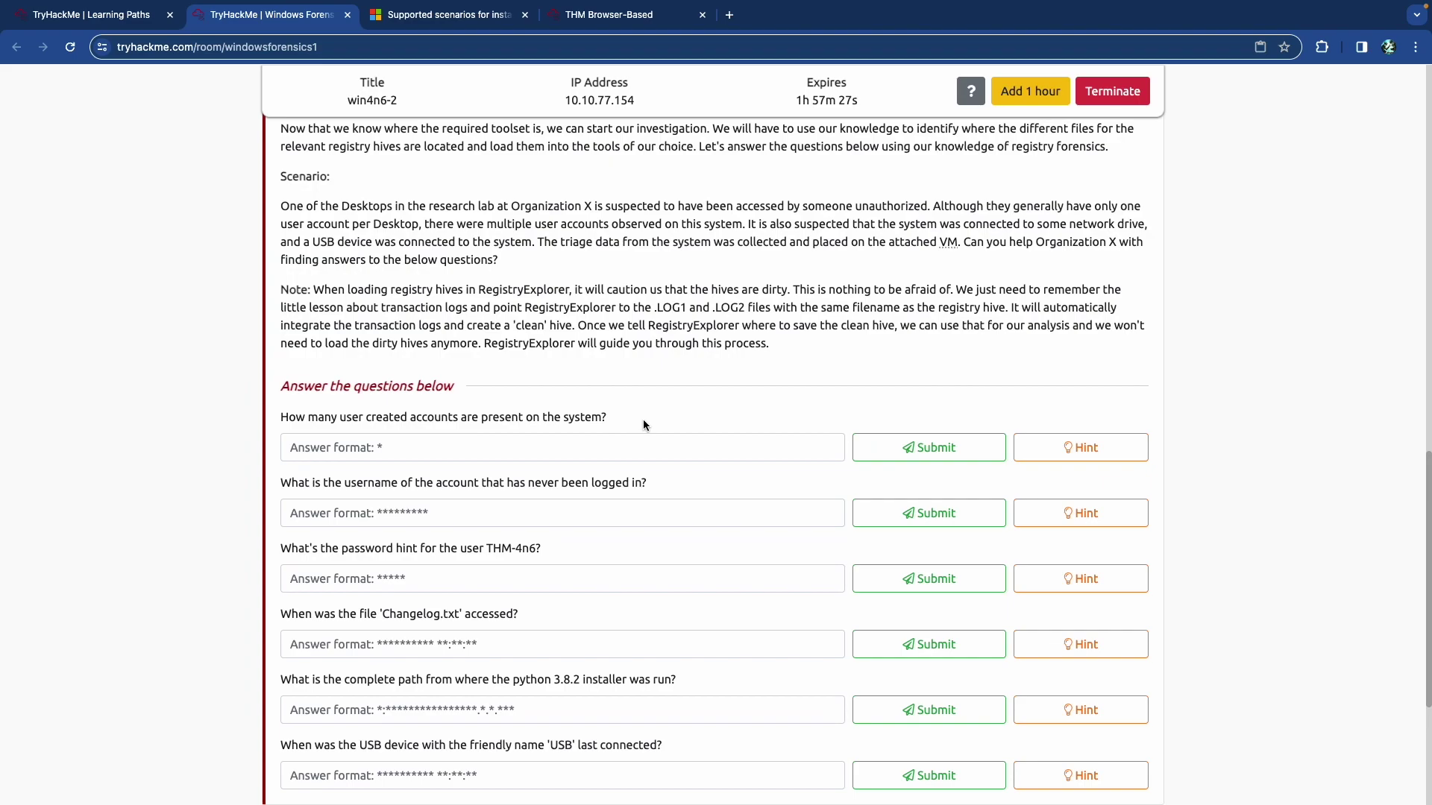
pyautogui.scroll(2, 644, 422)
pyautogui.scroll(4, 643, 421)
pyautogui.scroll(-12, 643, 421)
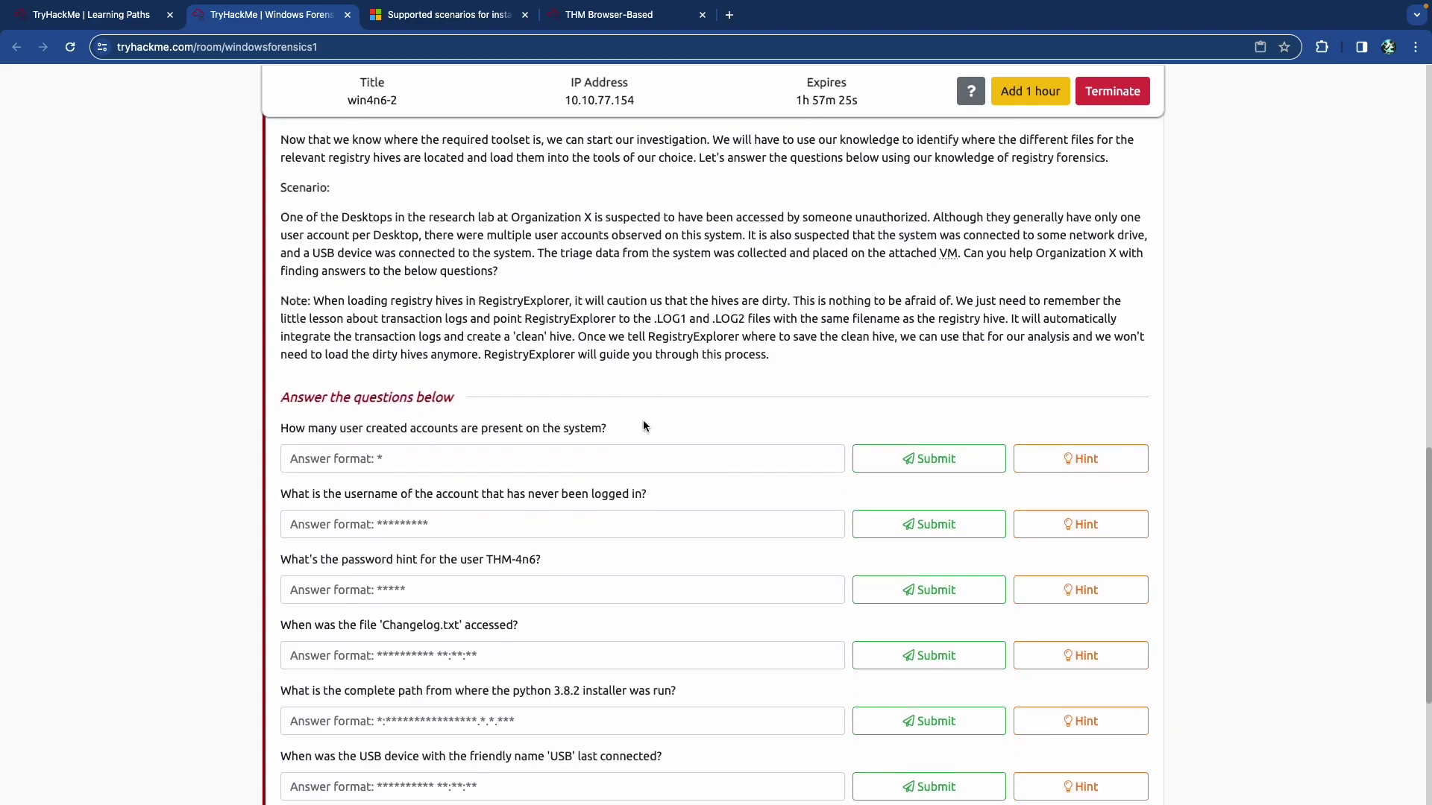
pyautogui.scroll(7, 643, 421)
pyautogui.scroll(1, 646, 426)
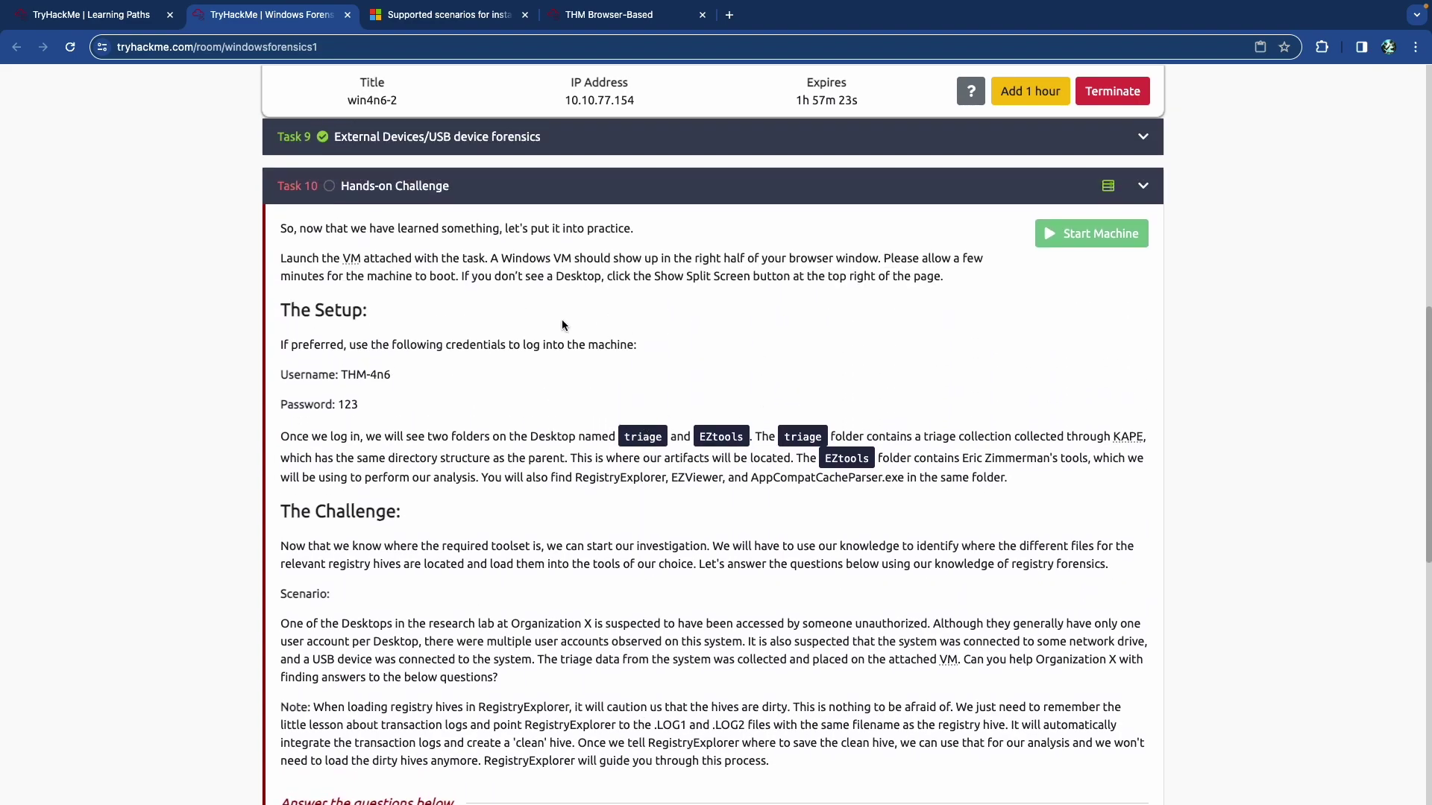
pyautogui.scroll(-2, 529, 314)
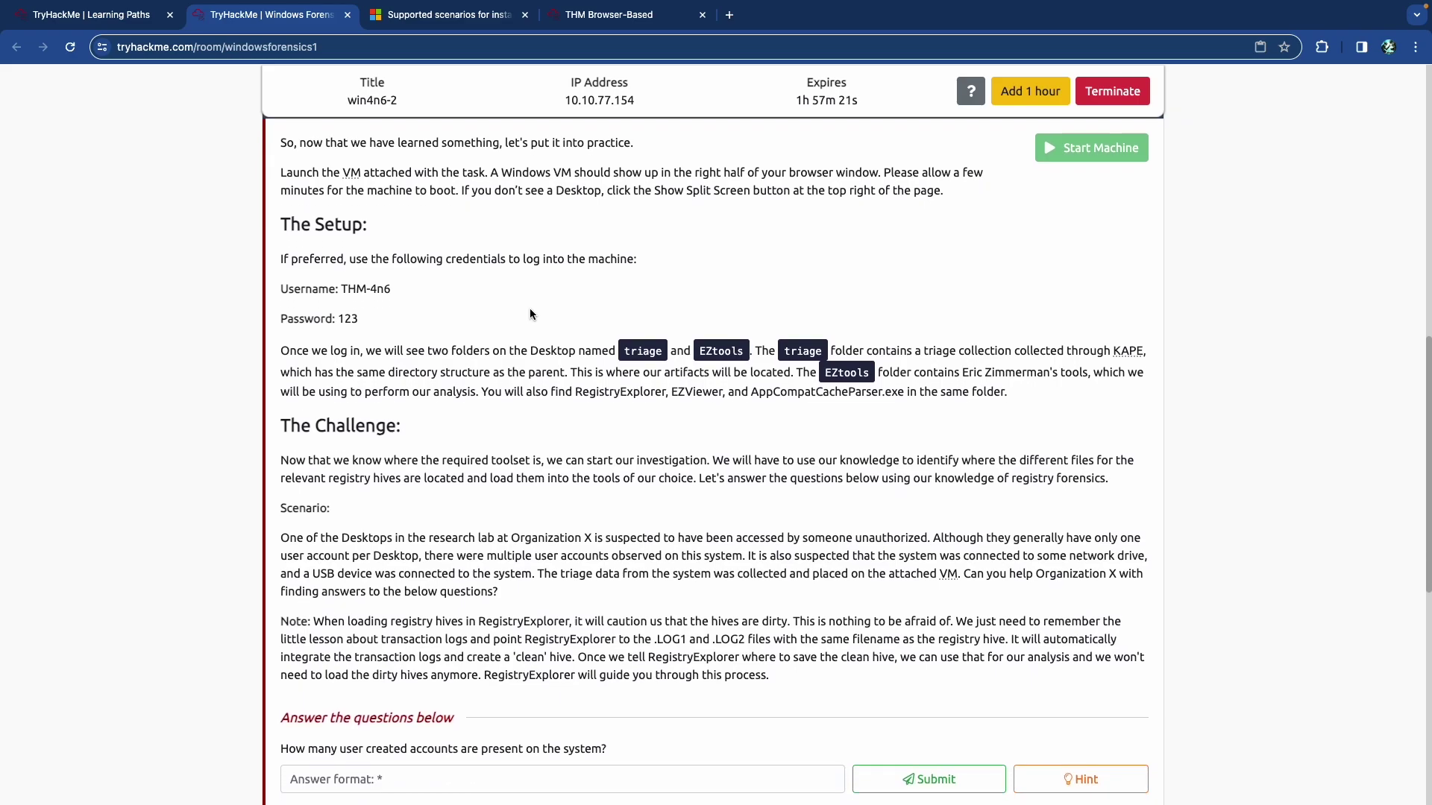
# Show the win4n6-2 machine in split view and open it full screen in its own browser tab.
pyautogui.scroll(2, 533, 313)
pyautogui.scroll(10, 530, 307)
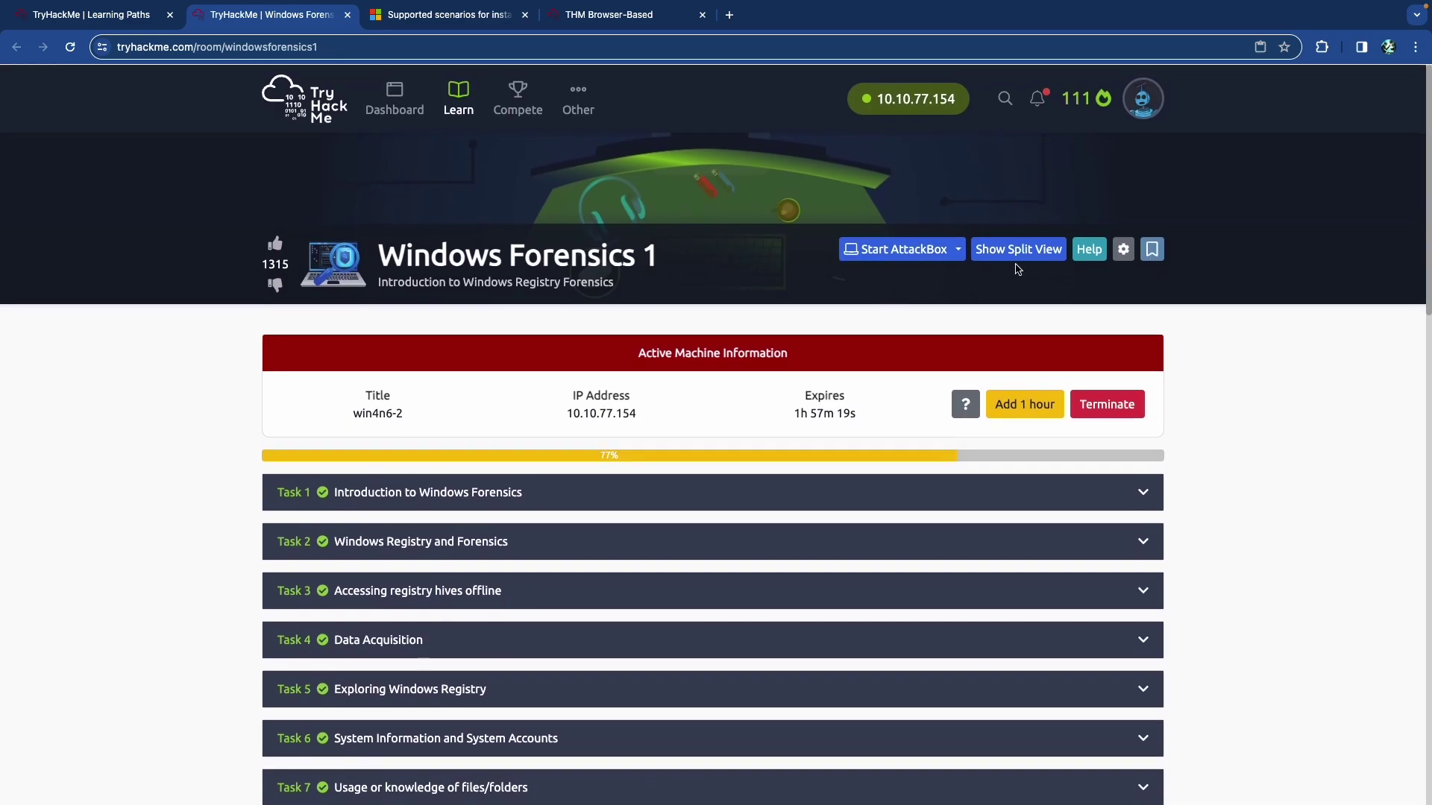
pyautogui.click(1014, 258)
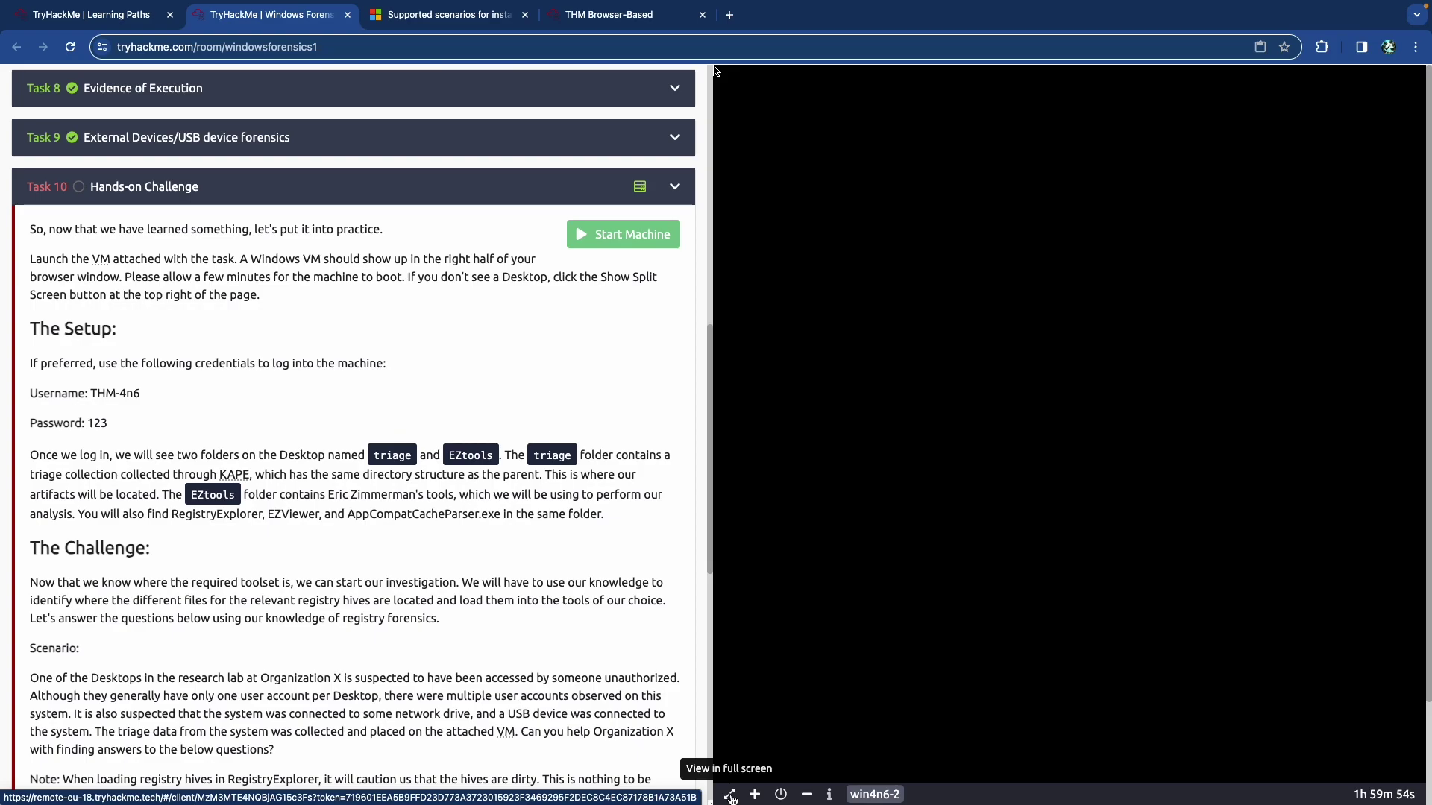
pyautogui.click(731, 796)
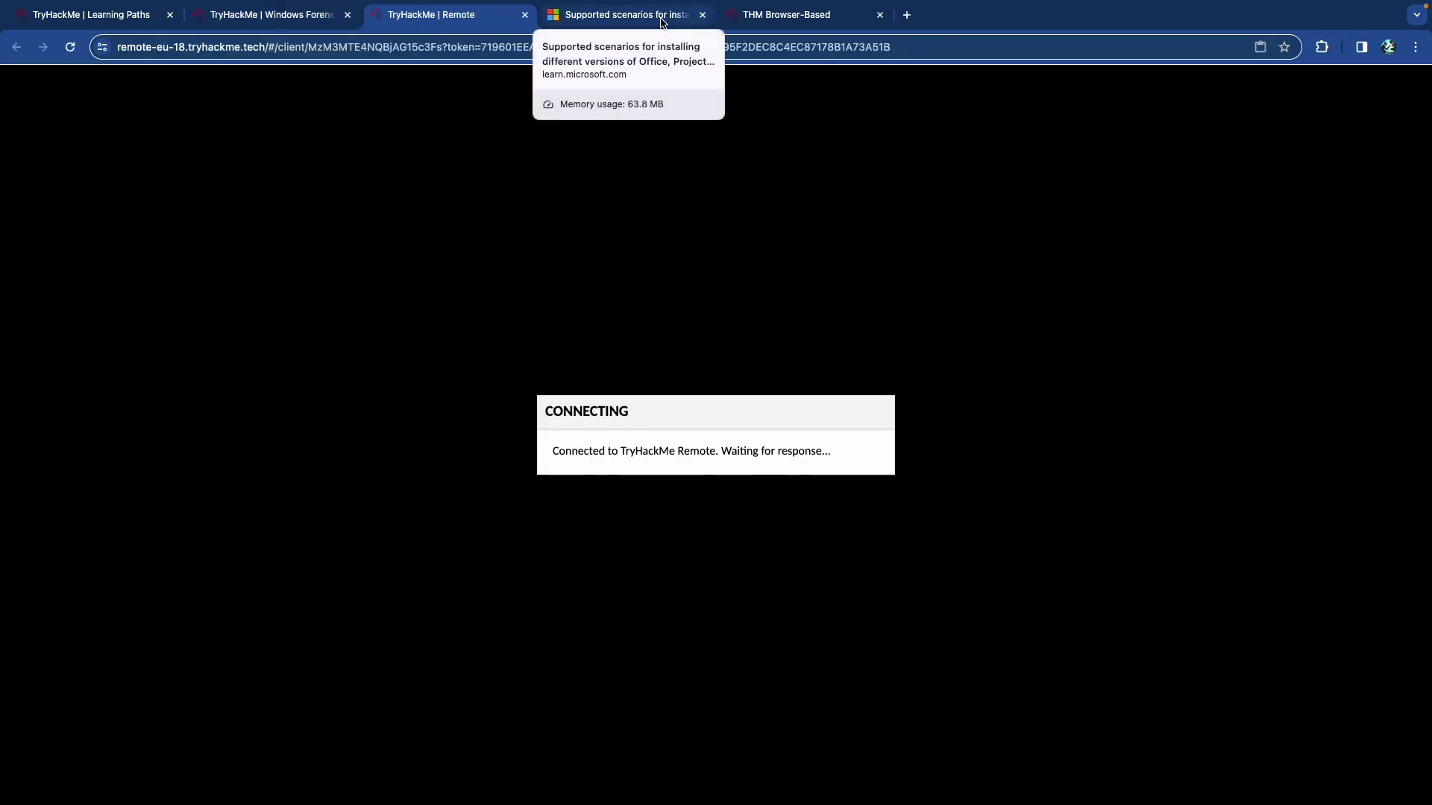
# Close the Microsoft article on supported Office installation scenarios and the THM Browser-Based page.
pyautogui.click(661, 21)
pyautogui.scroll(9, 593, 167)
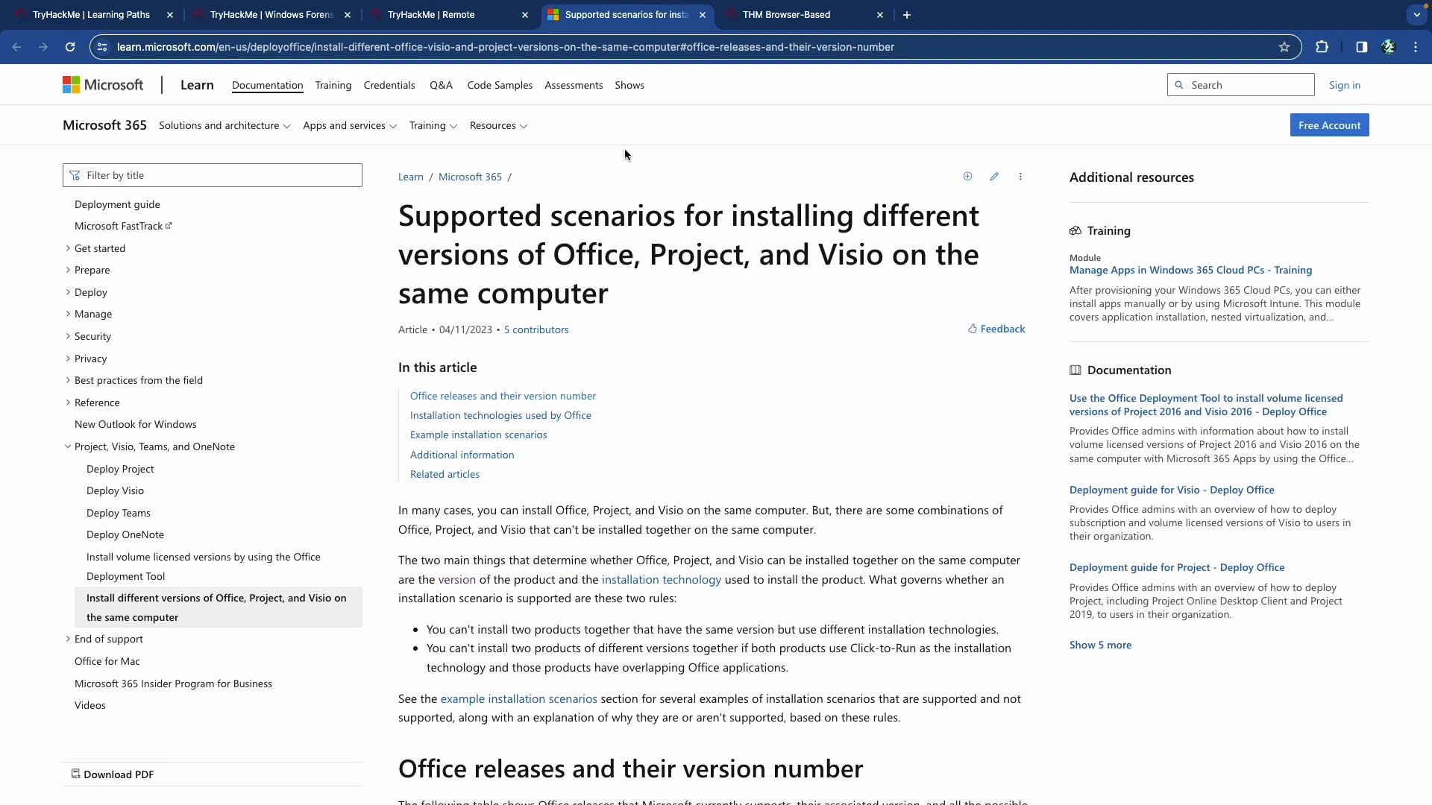
pyautogui.click(701, 16)
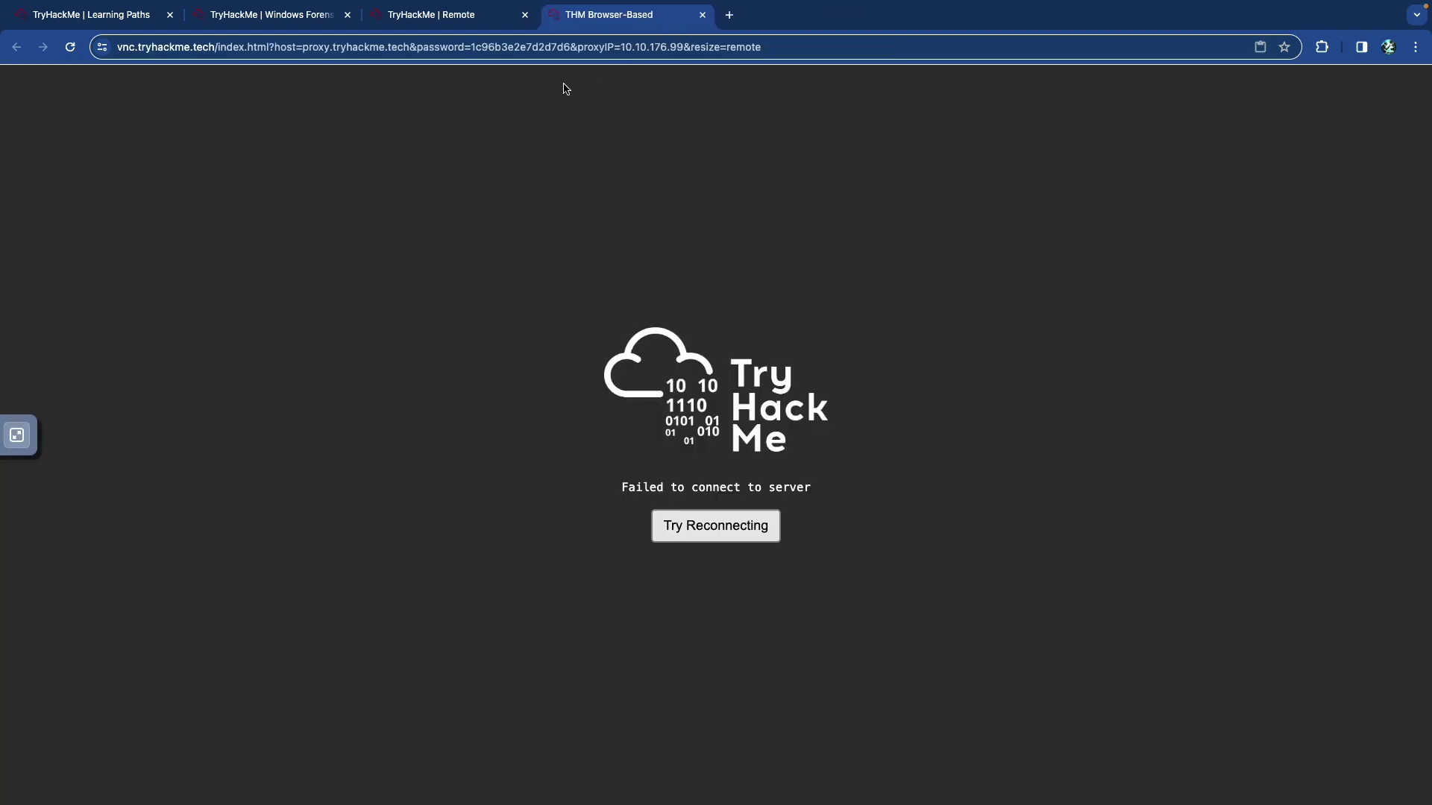
pyautogui.click(701, 15)
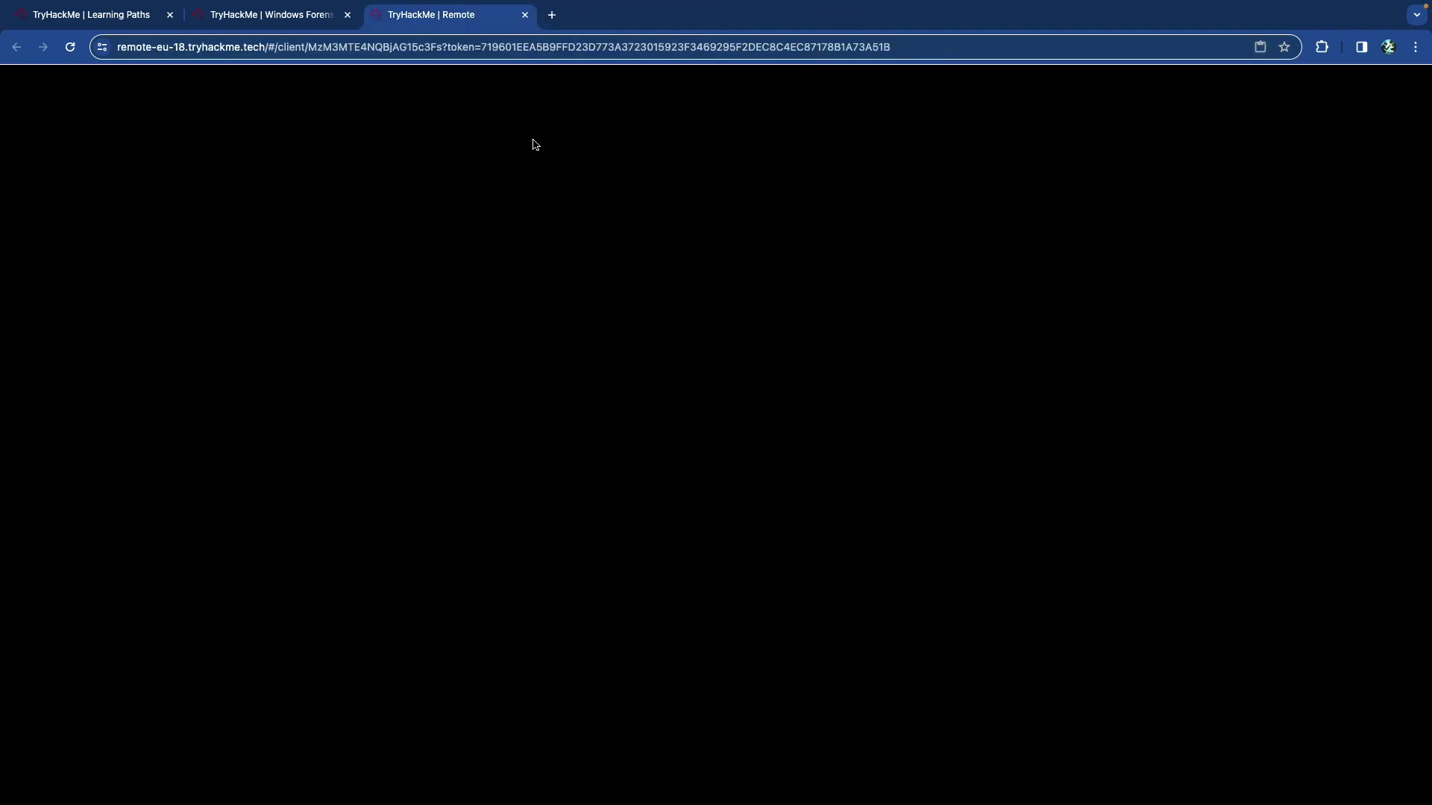
# Return to the Windows Forensics room and view the hints for the user-created accounts and never-logged-in account questions.
pyautogui.click(286, 18)
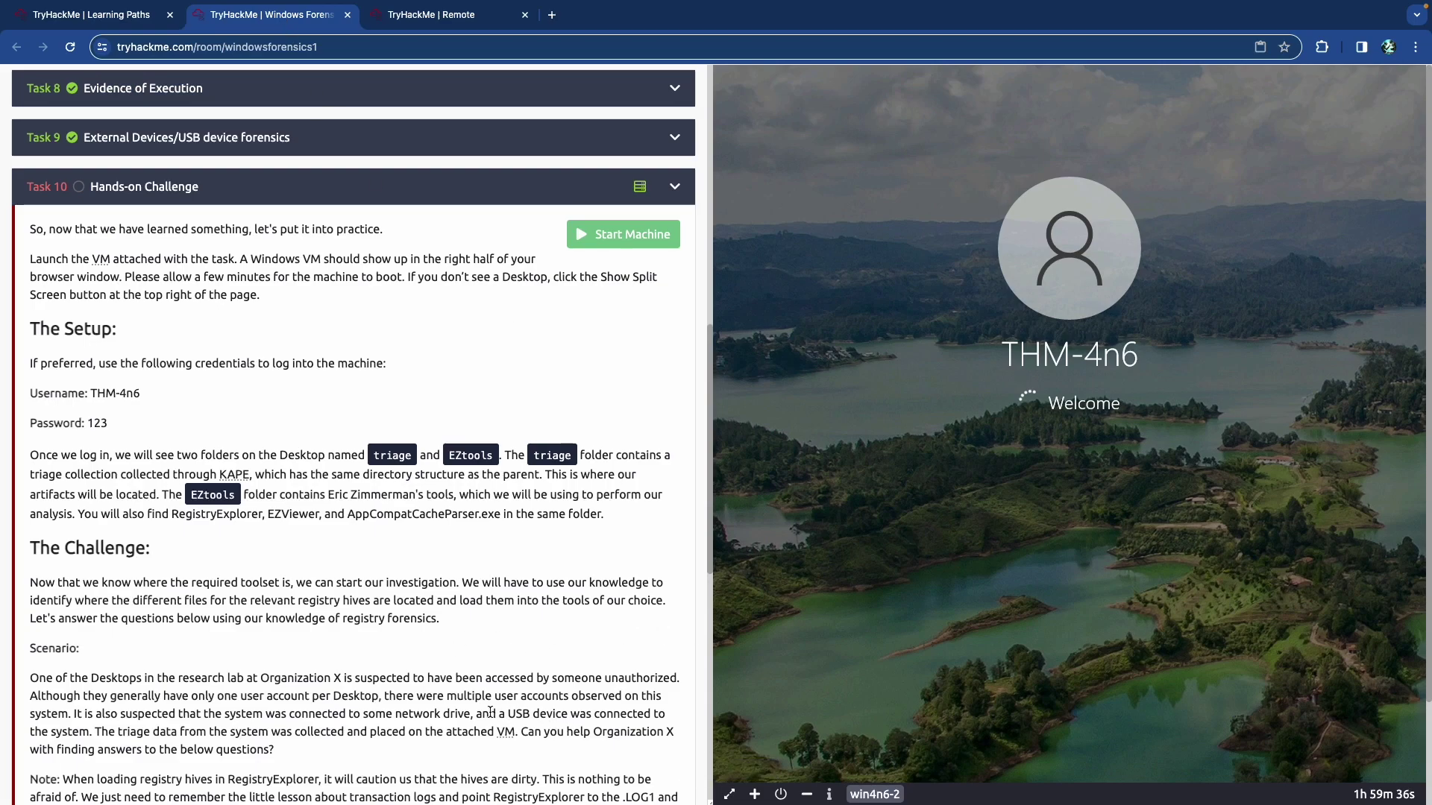
pyautogui.scroll(-6, 408, 645)
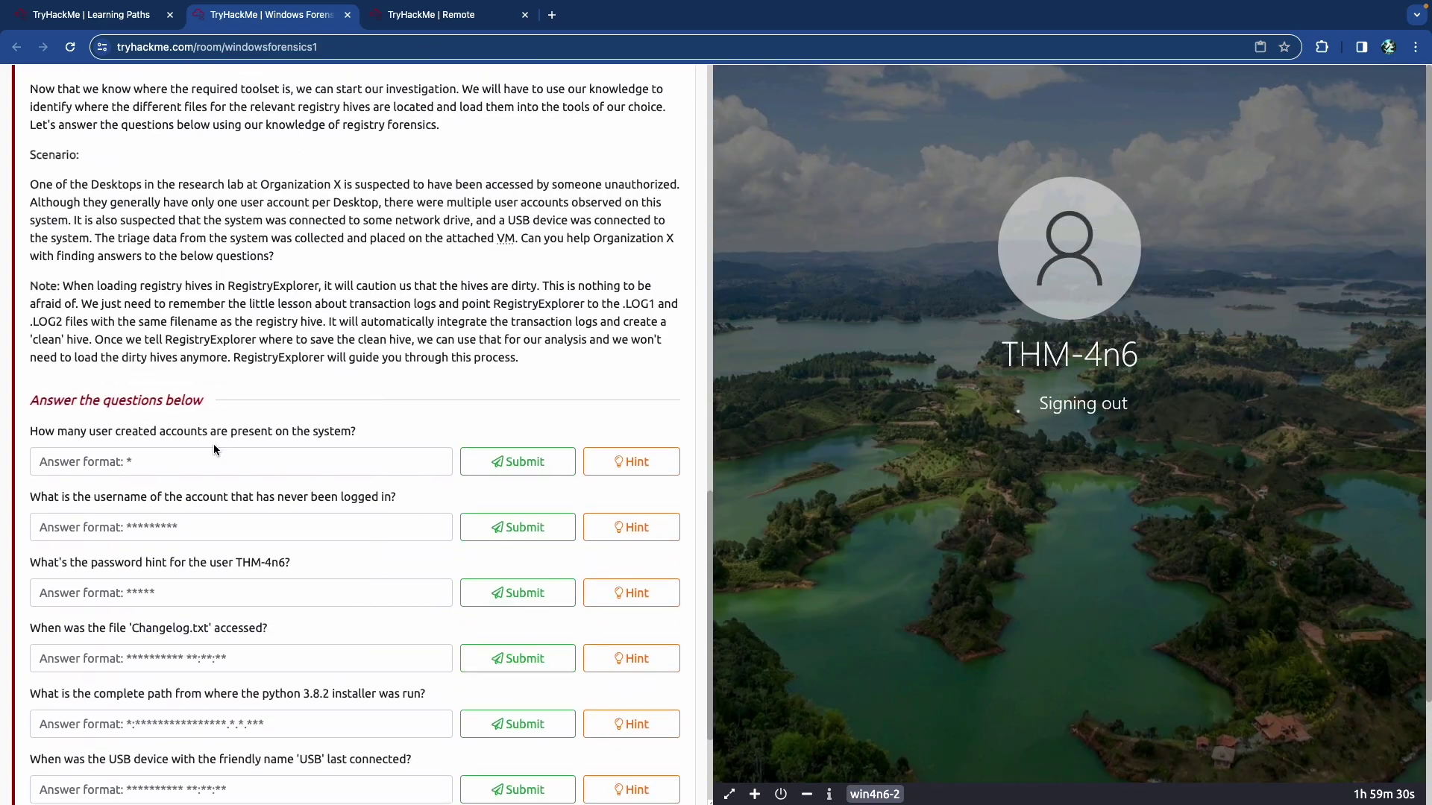
pyautogui.scroll(-1, 633, 441)
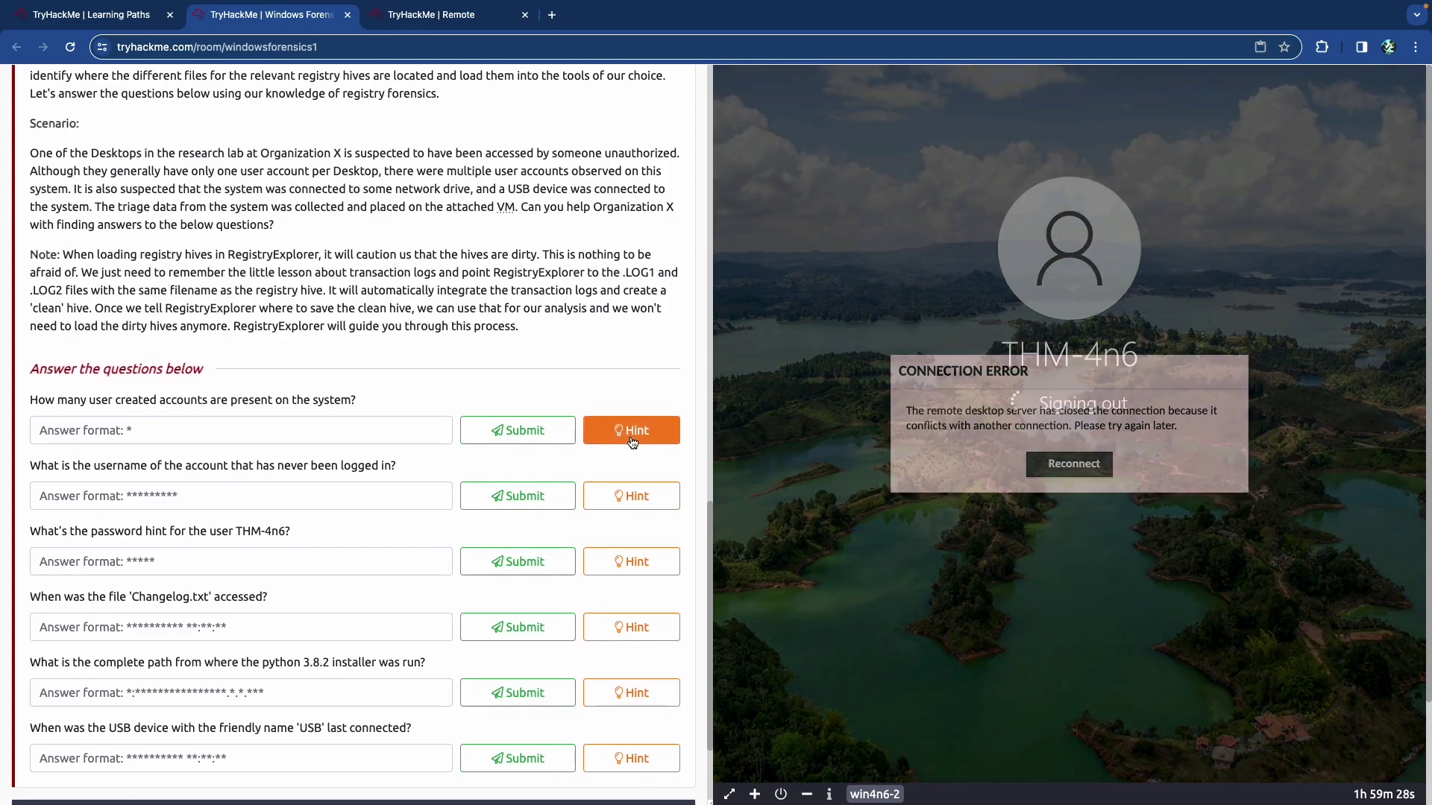
pyautogui.click(632, 440)
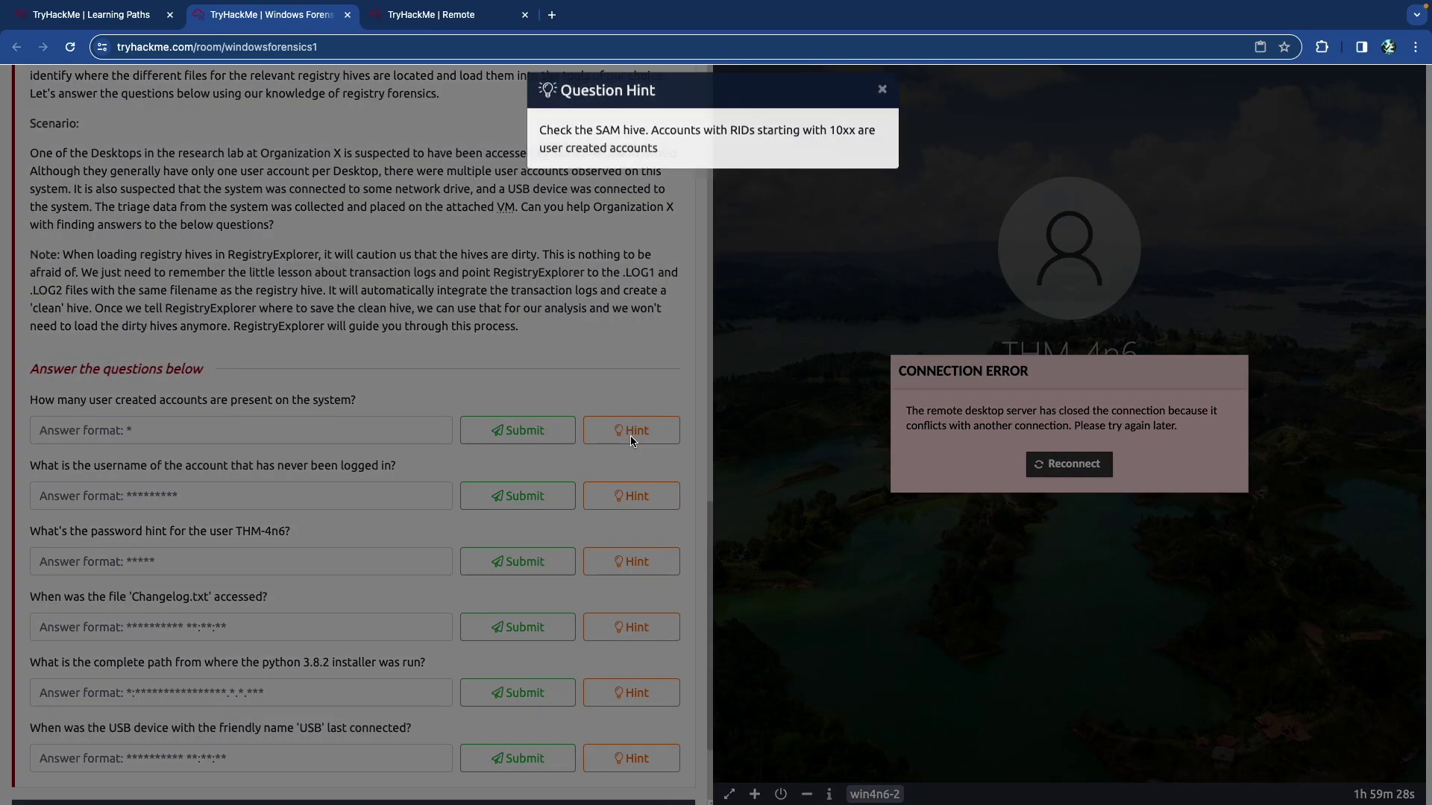
pyautogui.click(396, 483)
pyautogui.scroll(-1, 396, 481)
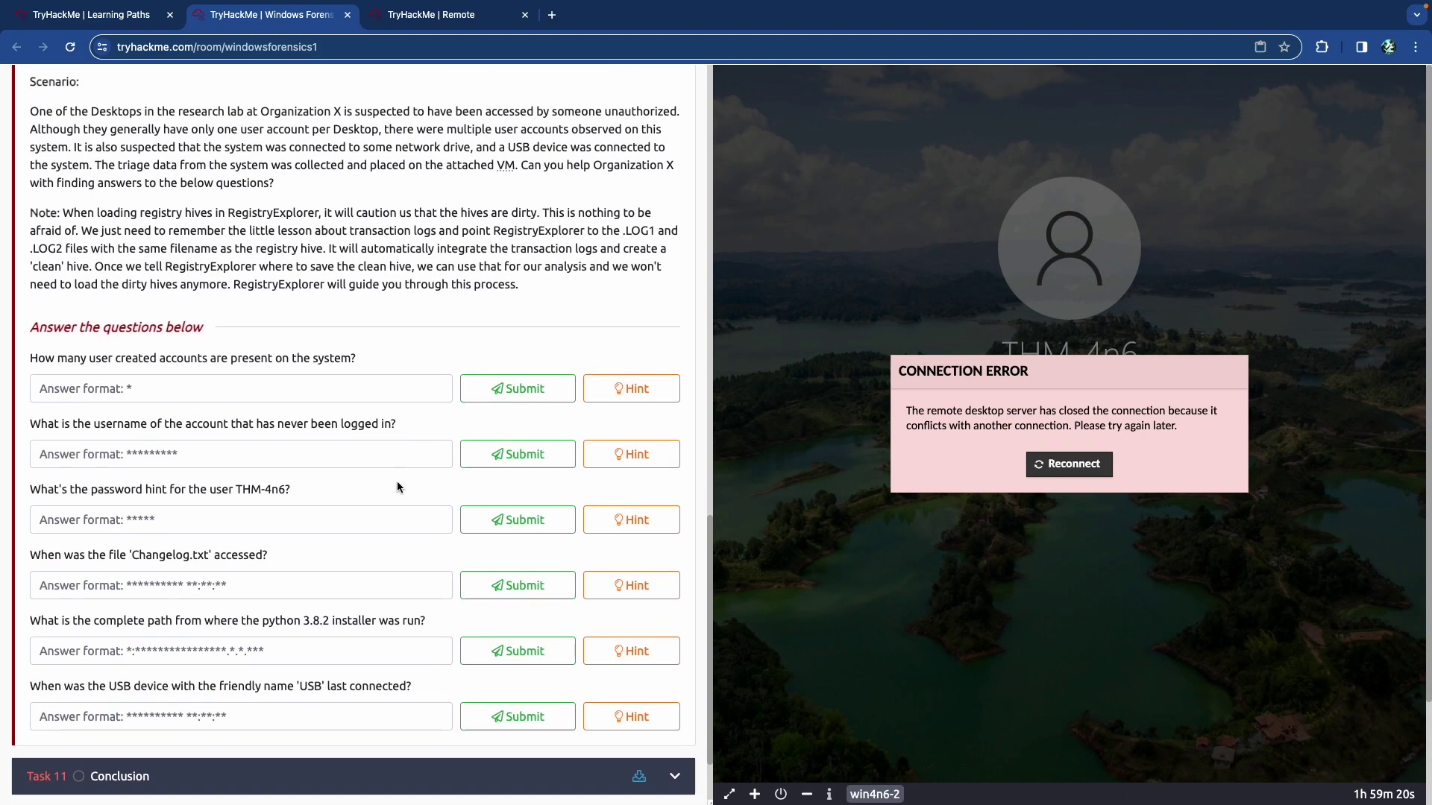
pyautogui.click(636, 457)
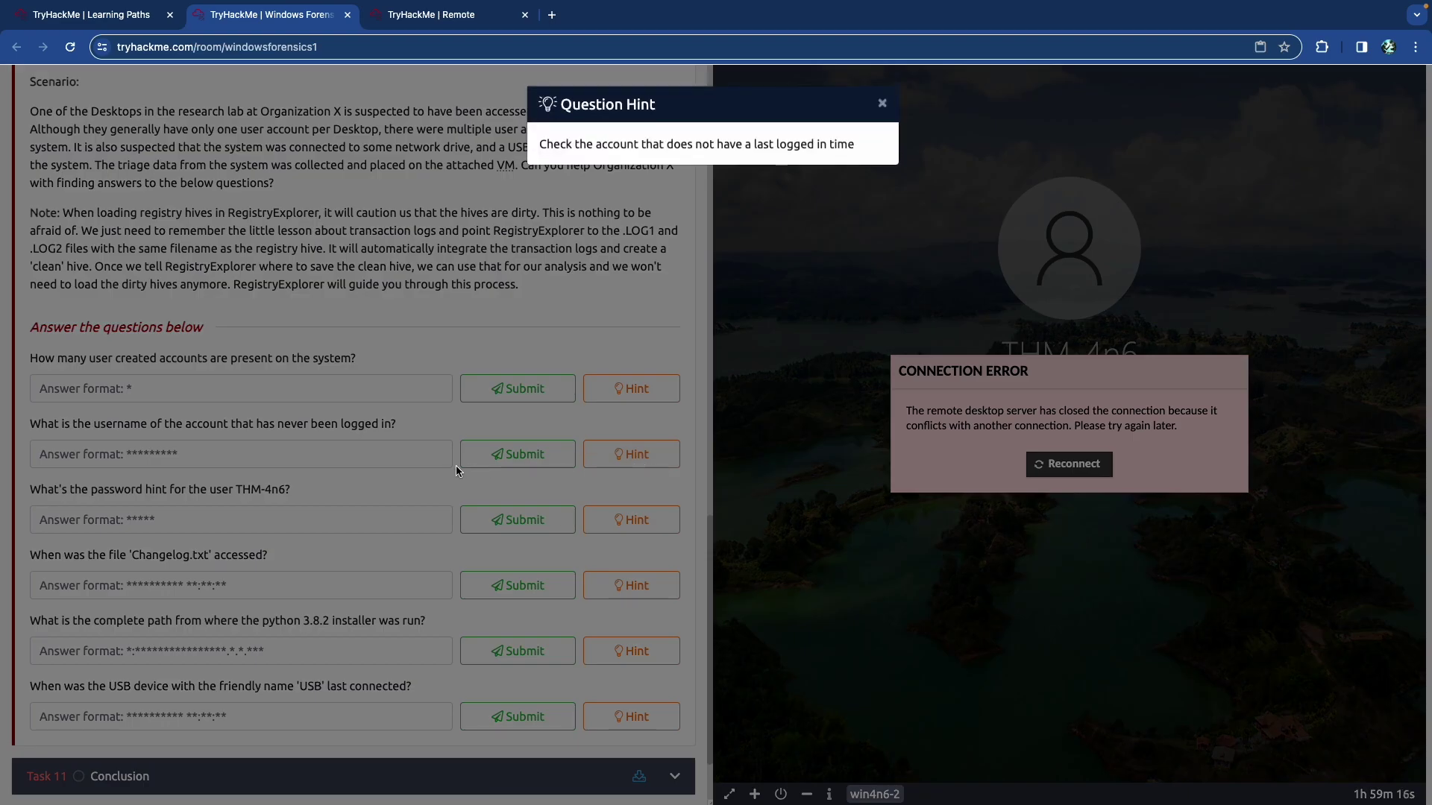
# Close the question hint and reconnect the win4n6-2 remote desktop in the split view.
pyautogui.click(447, 470)
pyautogui.scroll(-1, 449, 468)
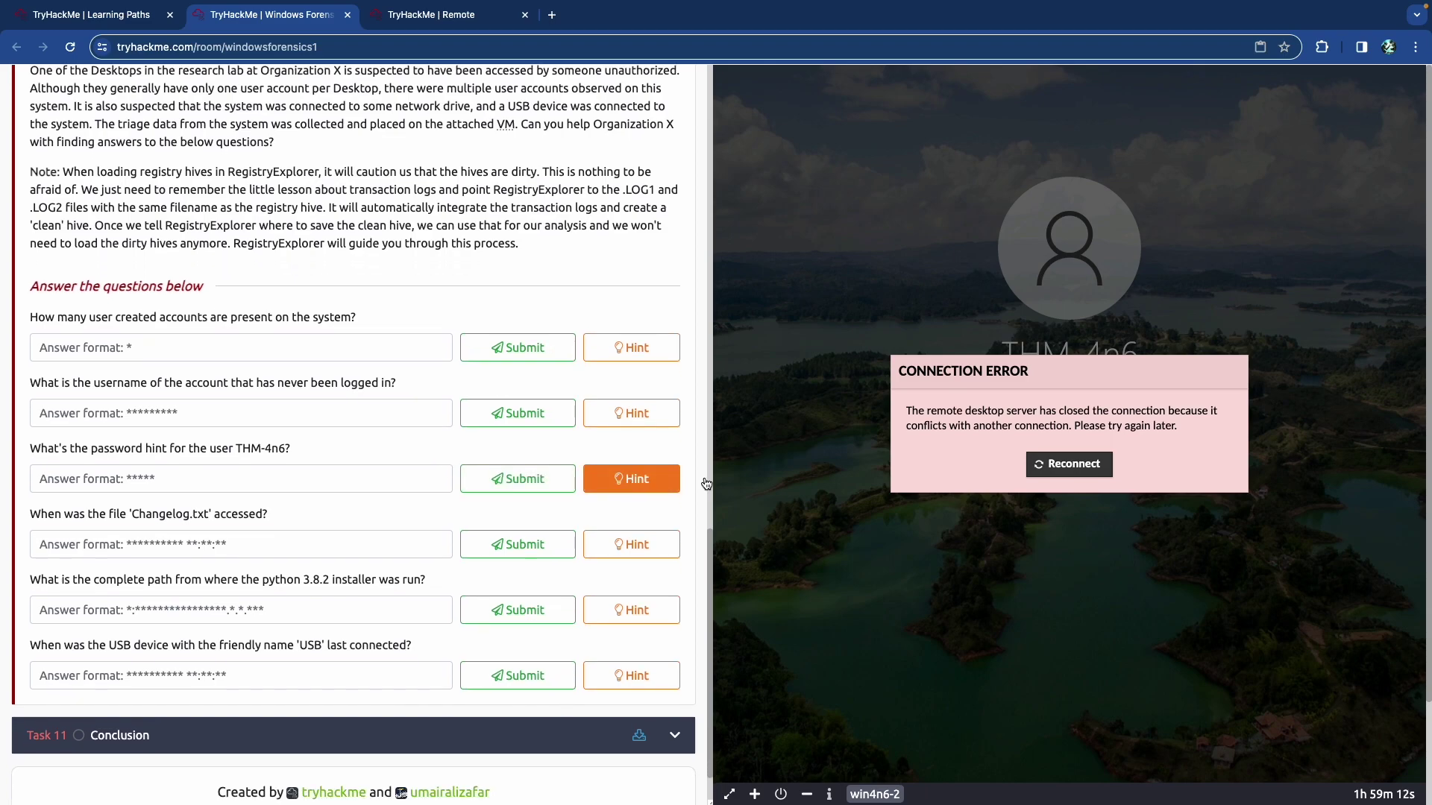
pyautogui.click(1072, 466)
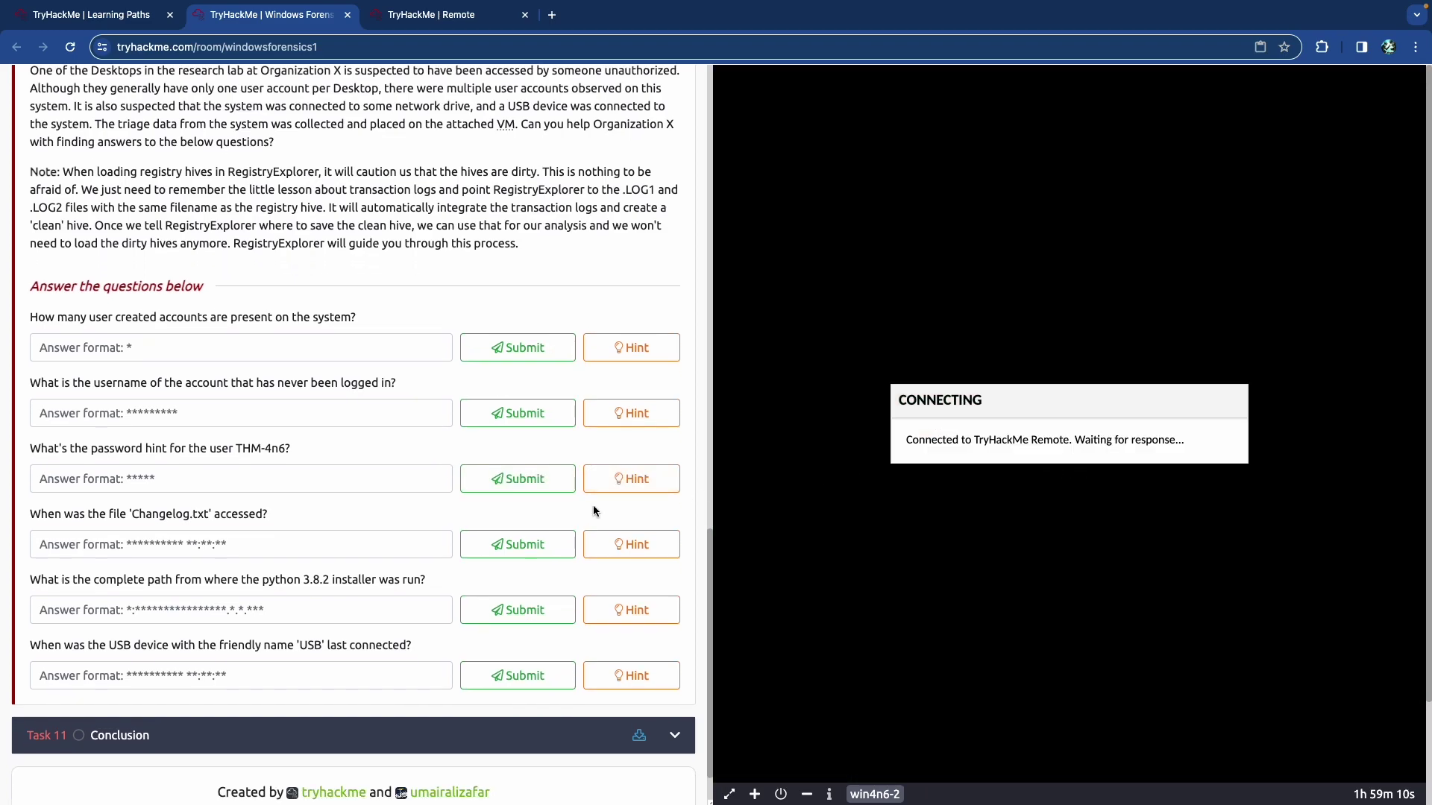
# View the hints for the password hint question and the 'Changelog.txt' access time question.
pyautogui.click(618, 485)
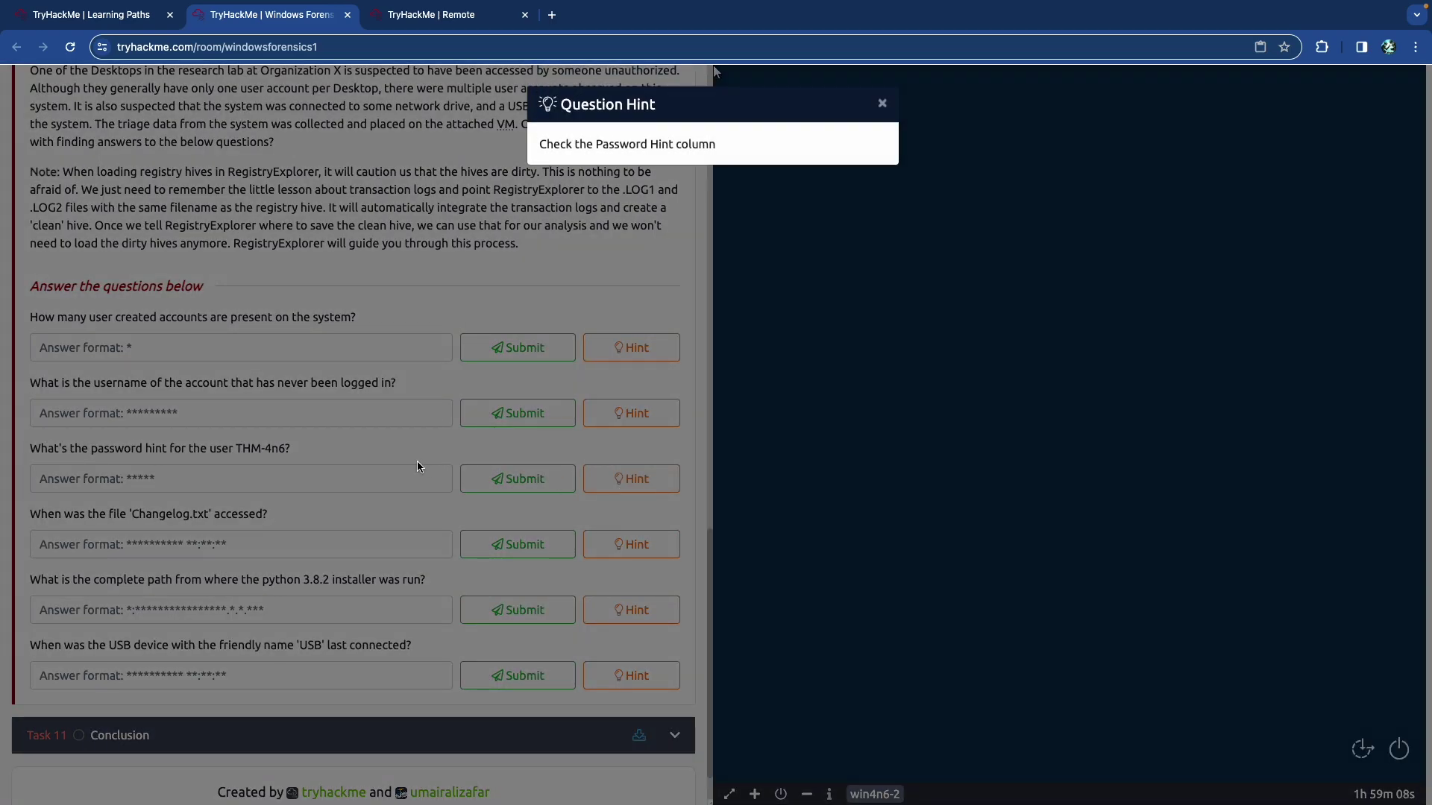
pyautogui.click(422, 459)
pyautogui.scroll(-1, 522, 492)
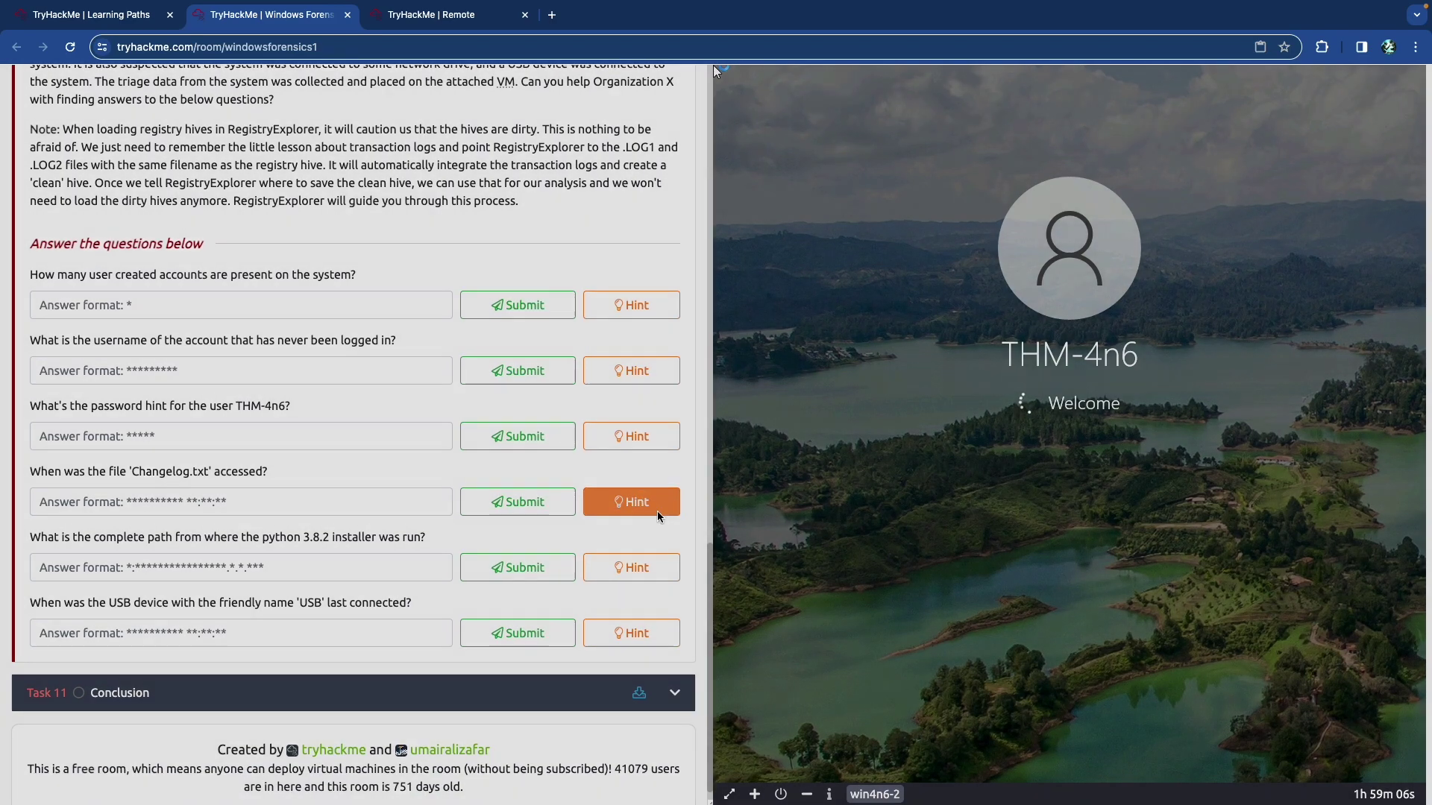
pyautogui.click(656, 512)
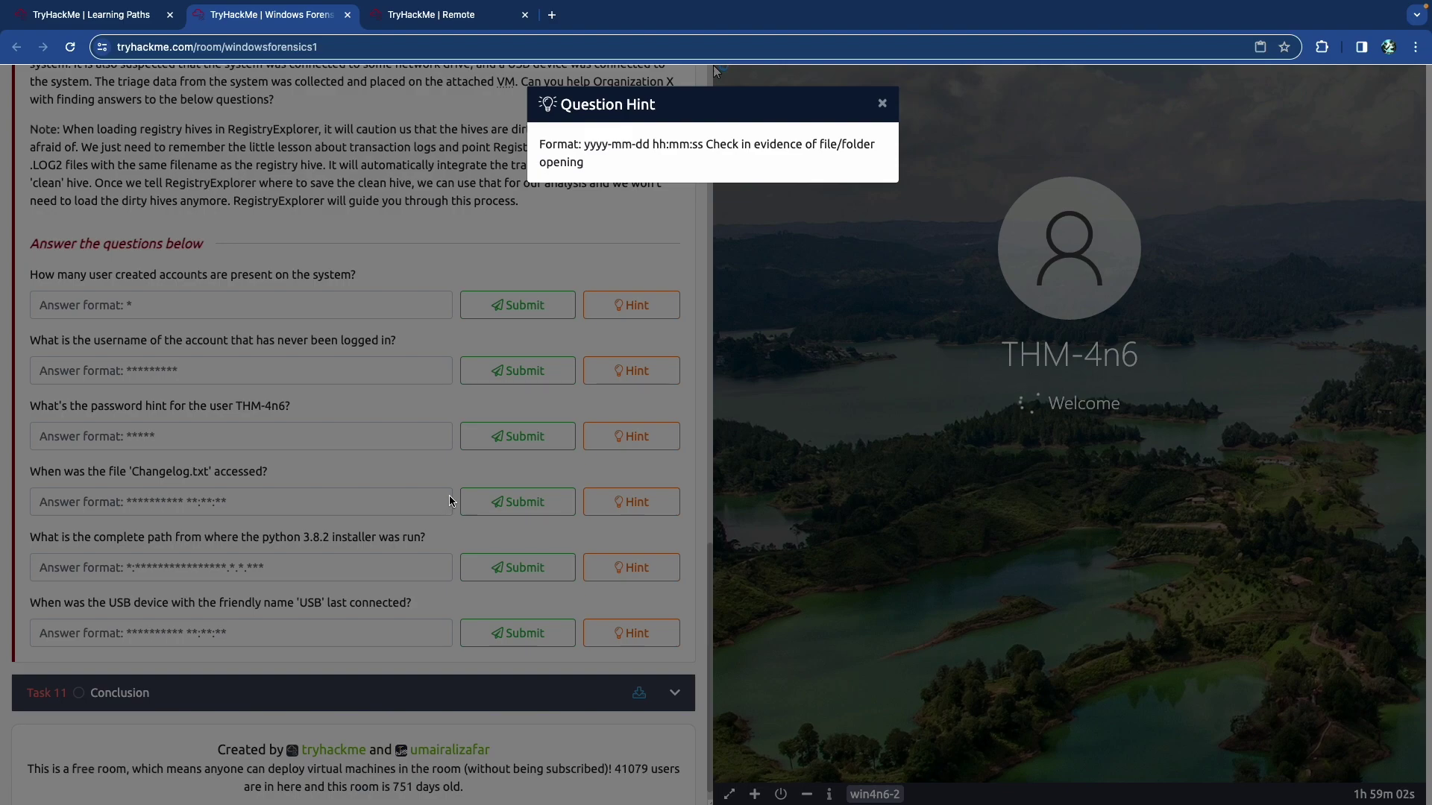
pyautogui.click(451, 488)
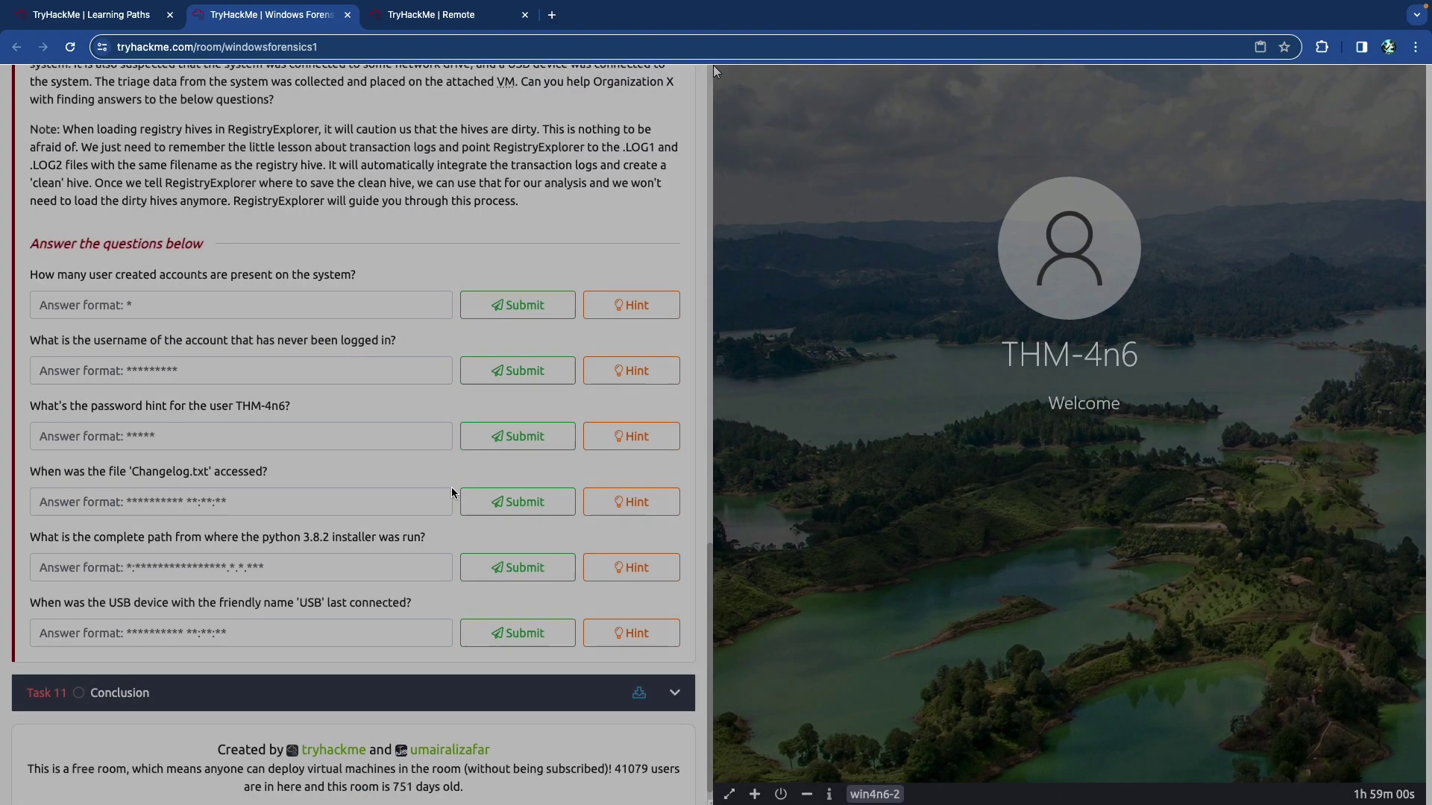
pyautogui.scroll(-1, 452, 493)
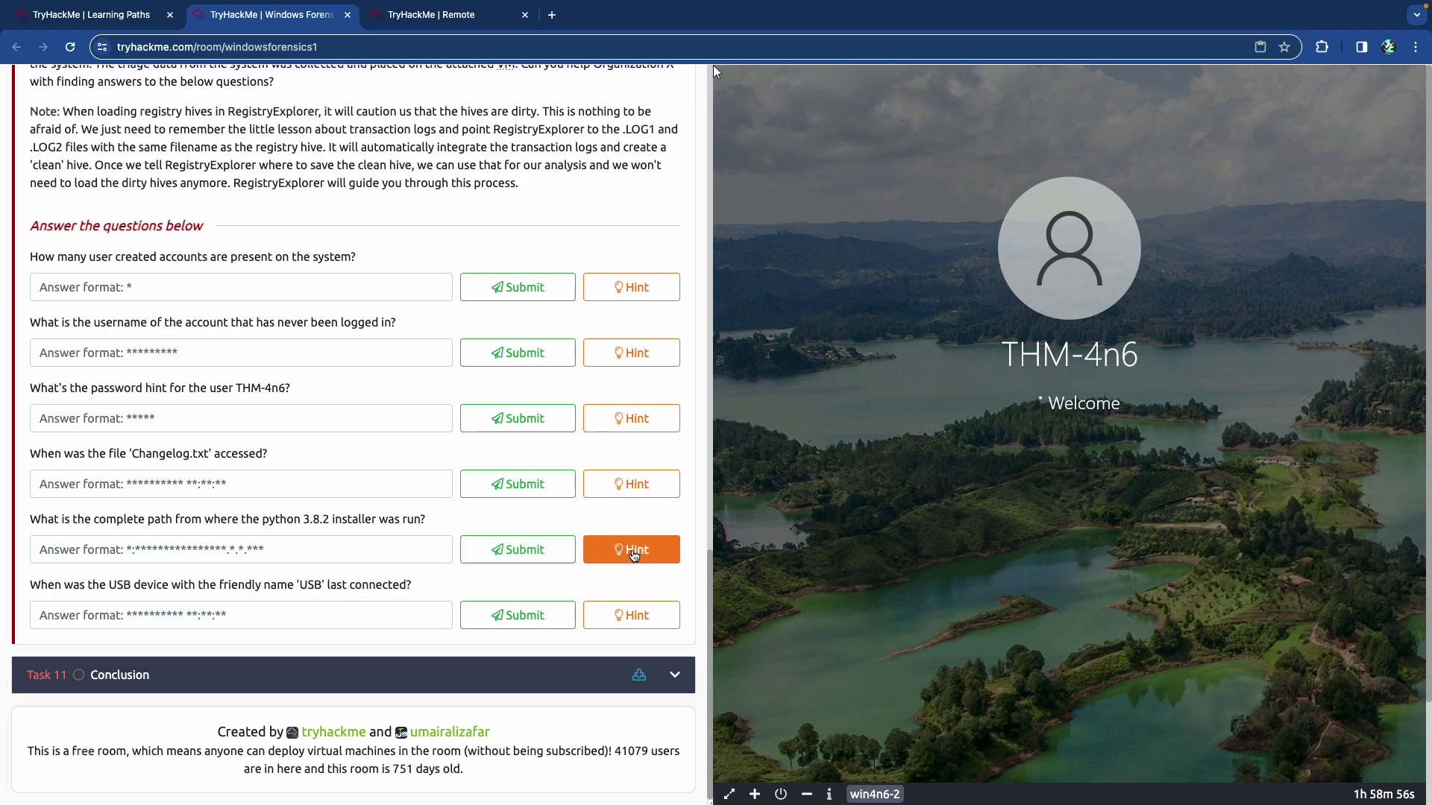
# View the hints for the python 3.8.2 installer path and USB last-connected questions, then look over the question list again.
pyautogui.click(637, 554)
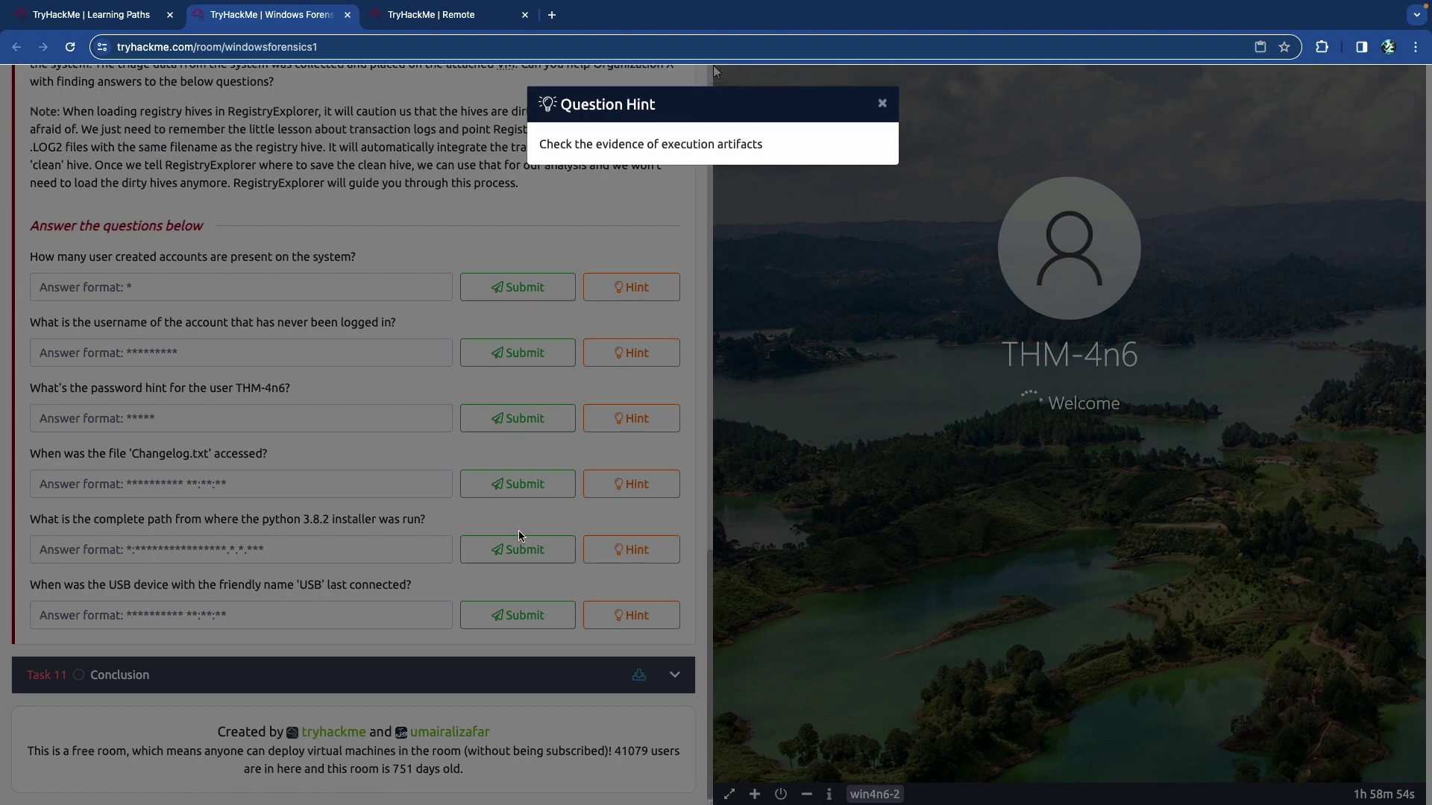
pyautogui.click(440, 507)
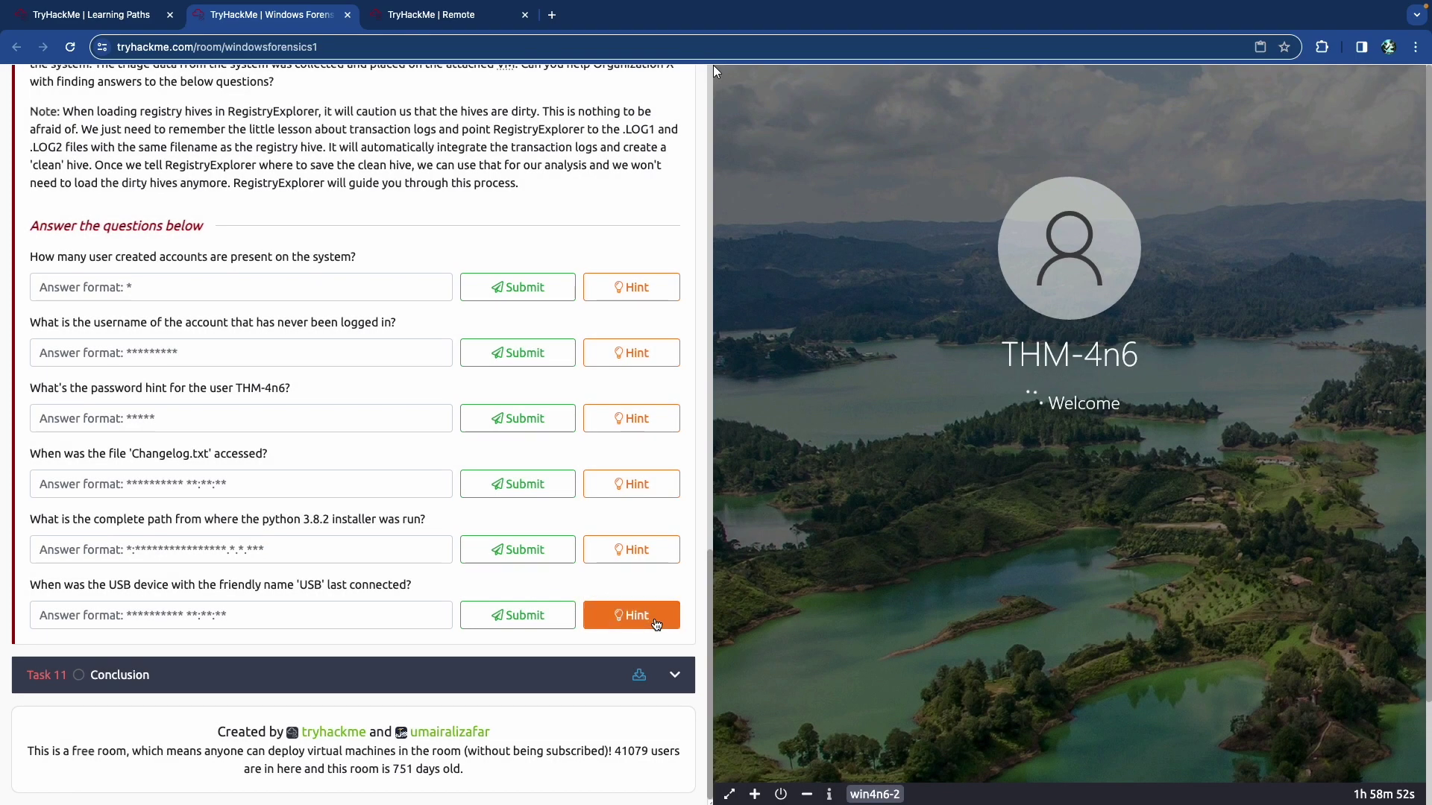
pyautogui.click(631, 615)
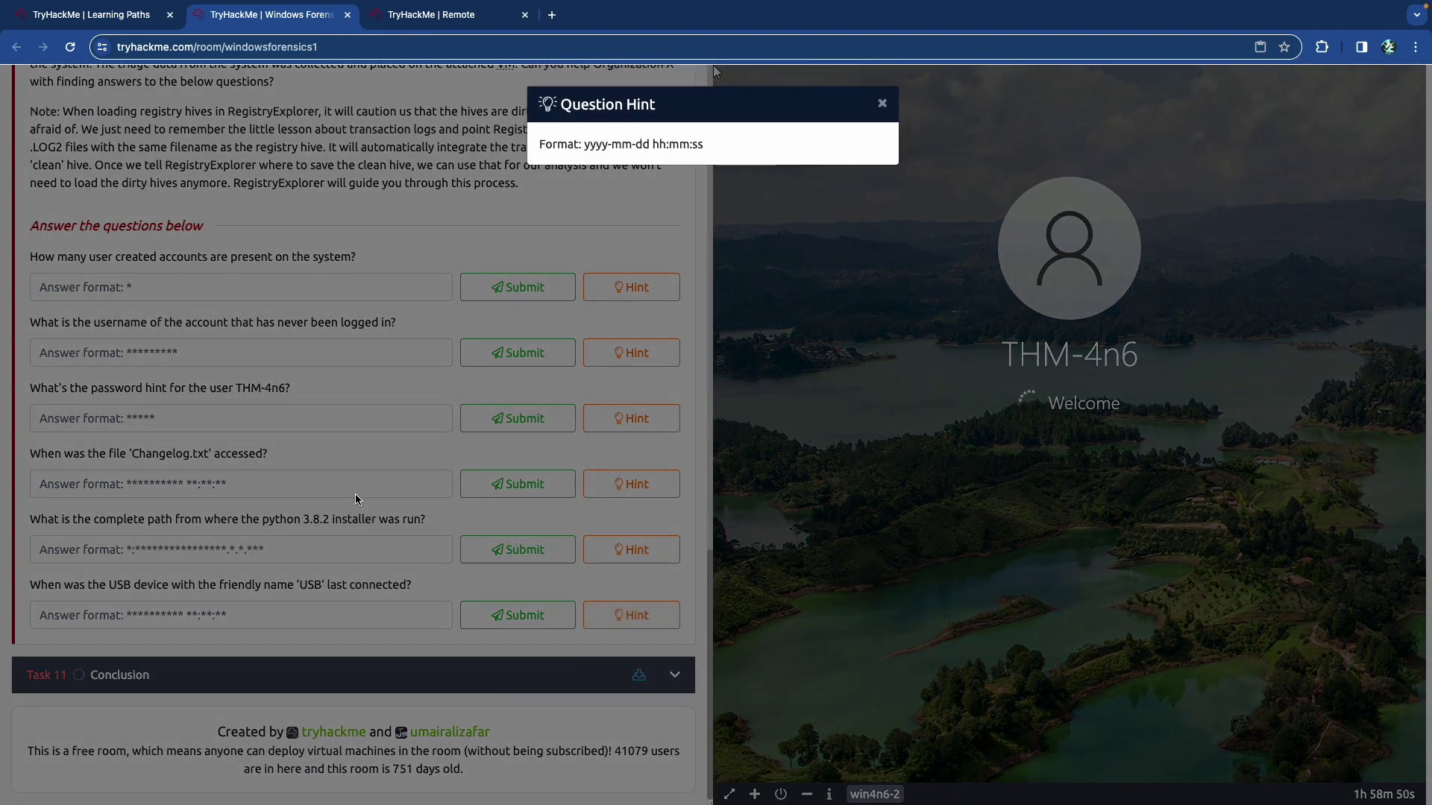
pyautogui.click(378, 495)
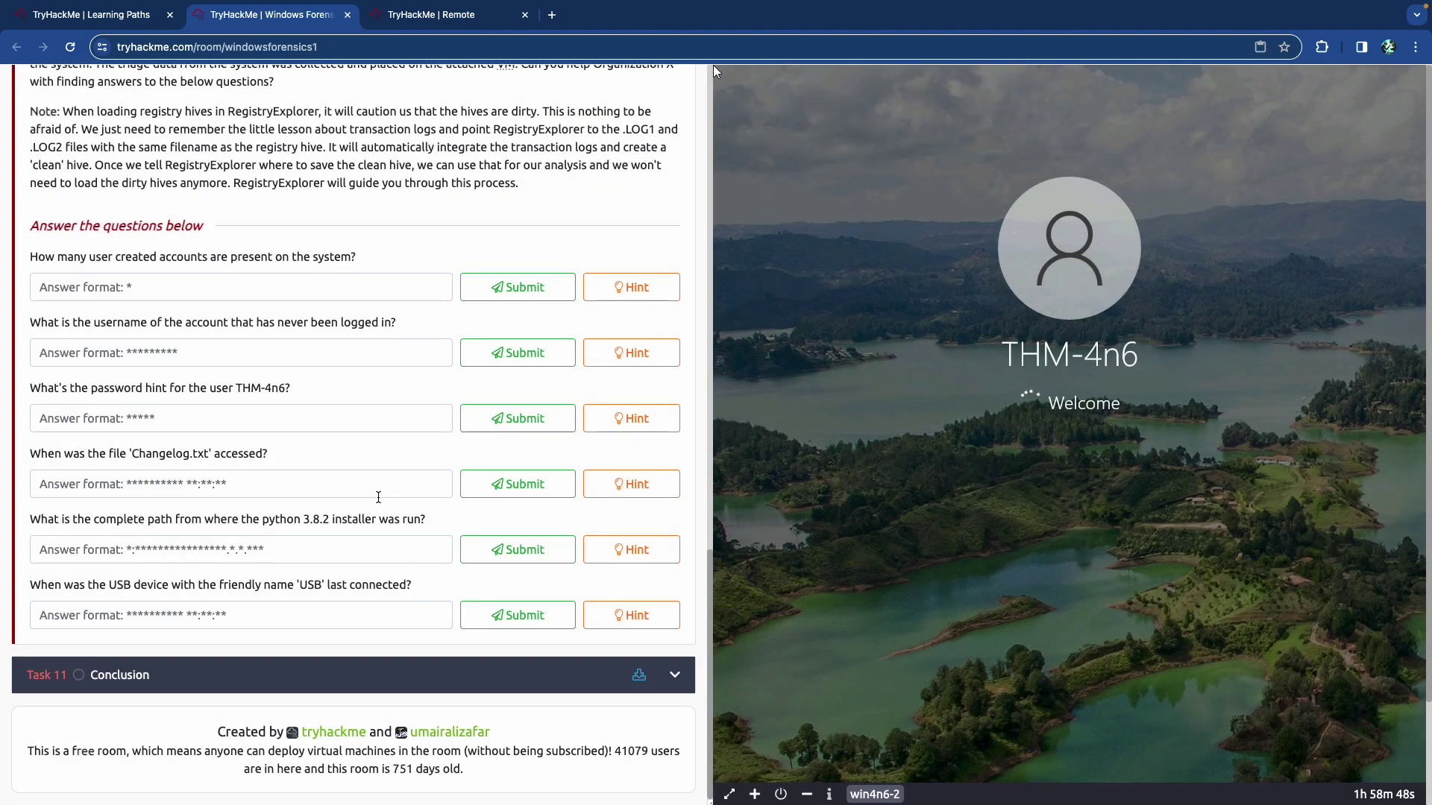
pyautogui.scroll(1, 382, 497)
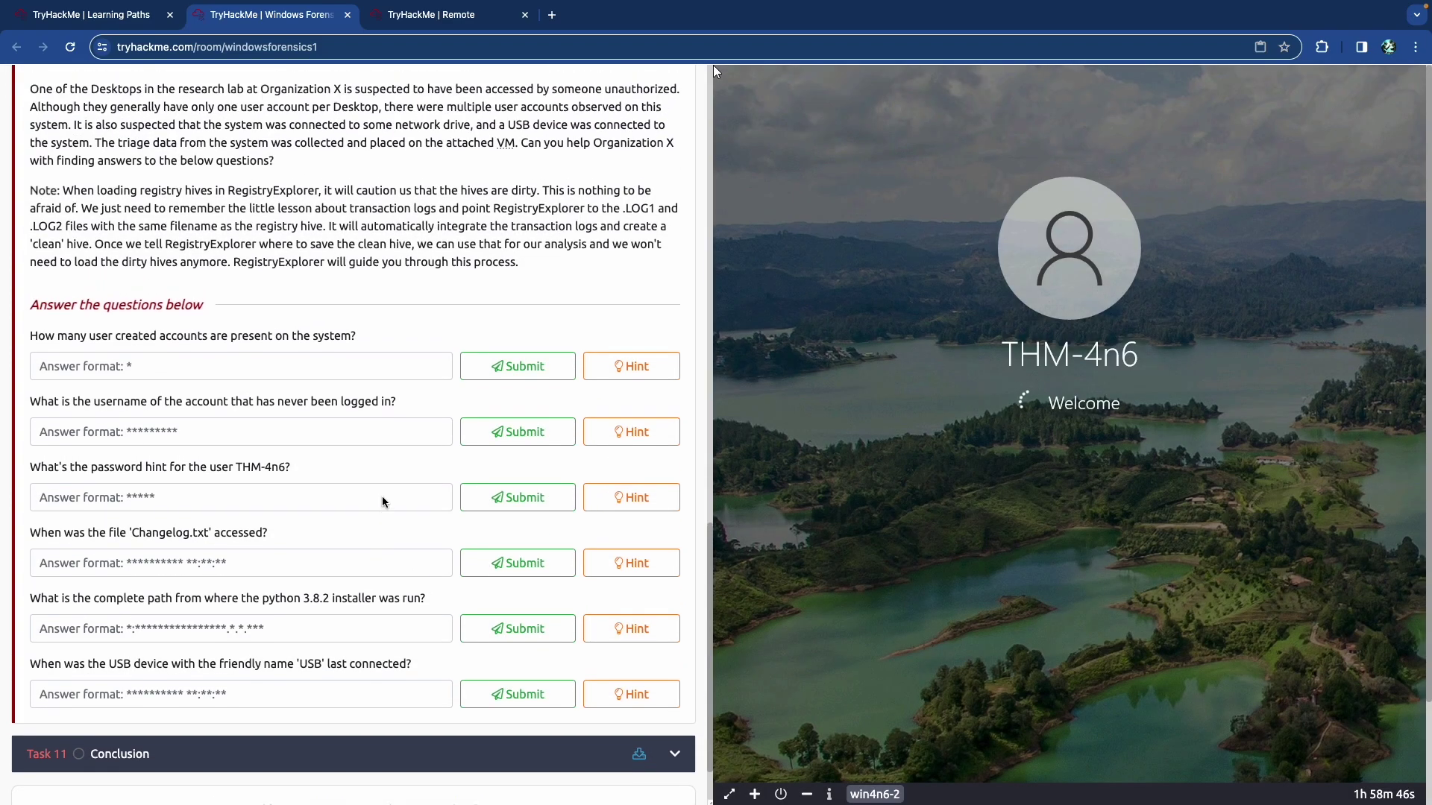
pyautogui.scroll(1, 393, 442)
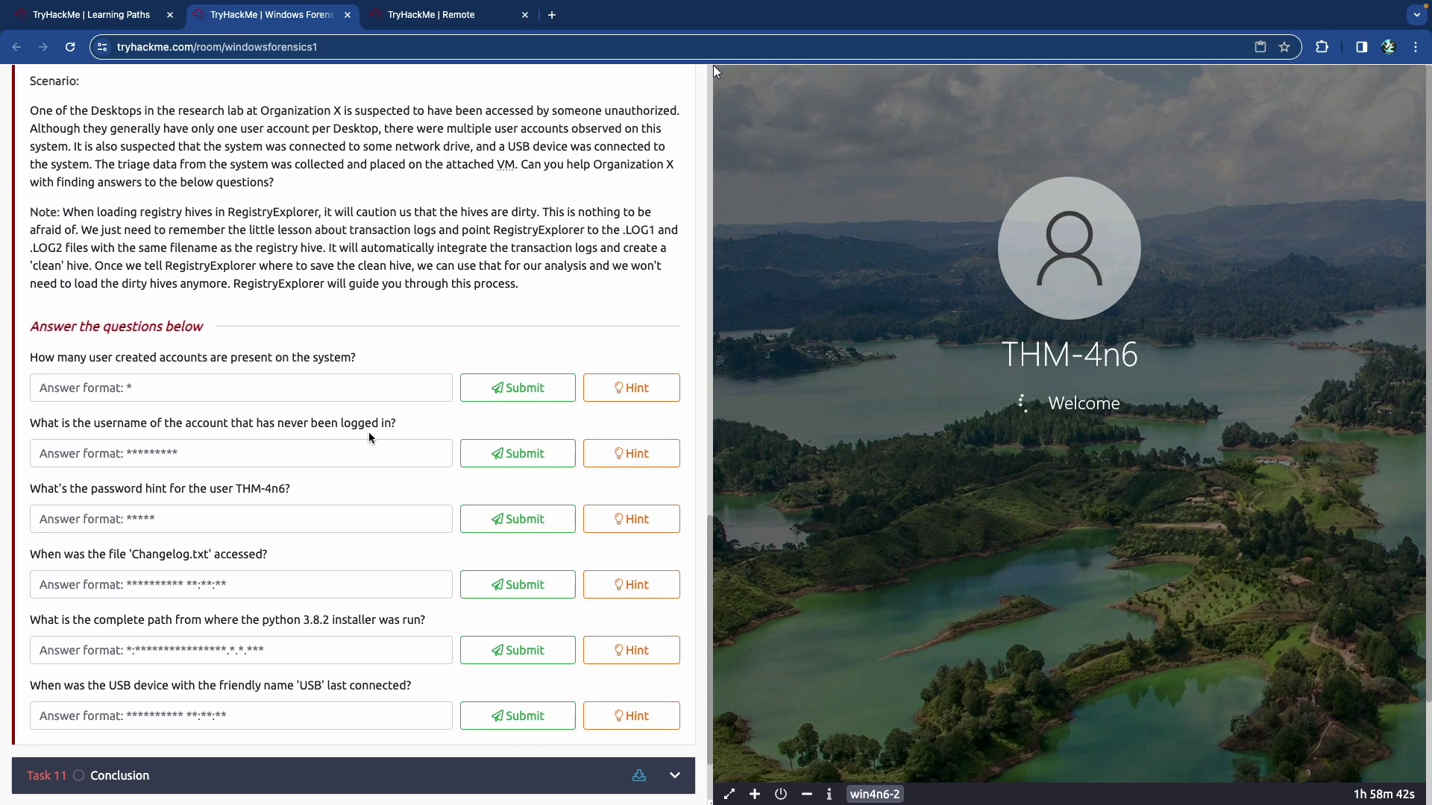
# Switch to the full-screen remote machine and launch RegistryExplorer from the RegistryExplorer folder in EZtools.
pyautogui.hotkey('ctrl', 'Tab')
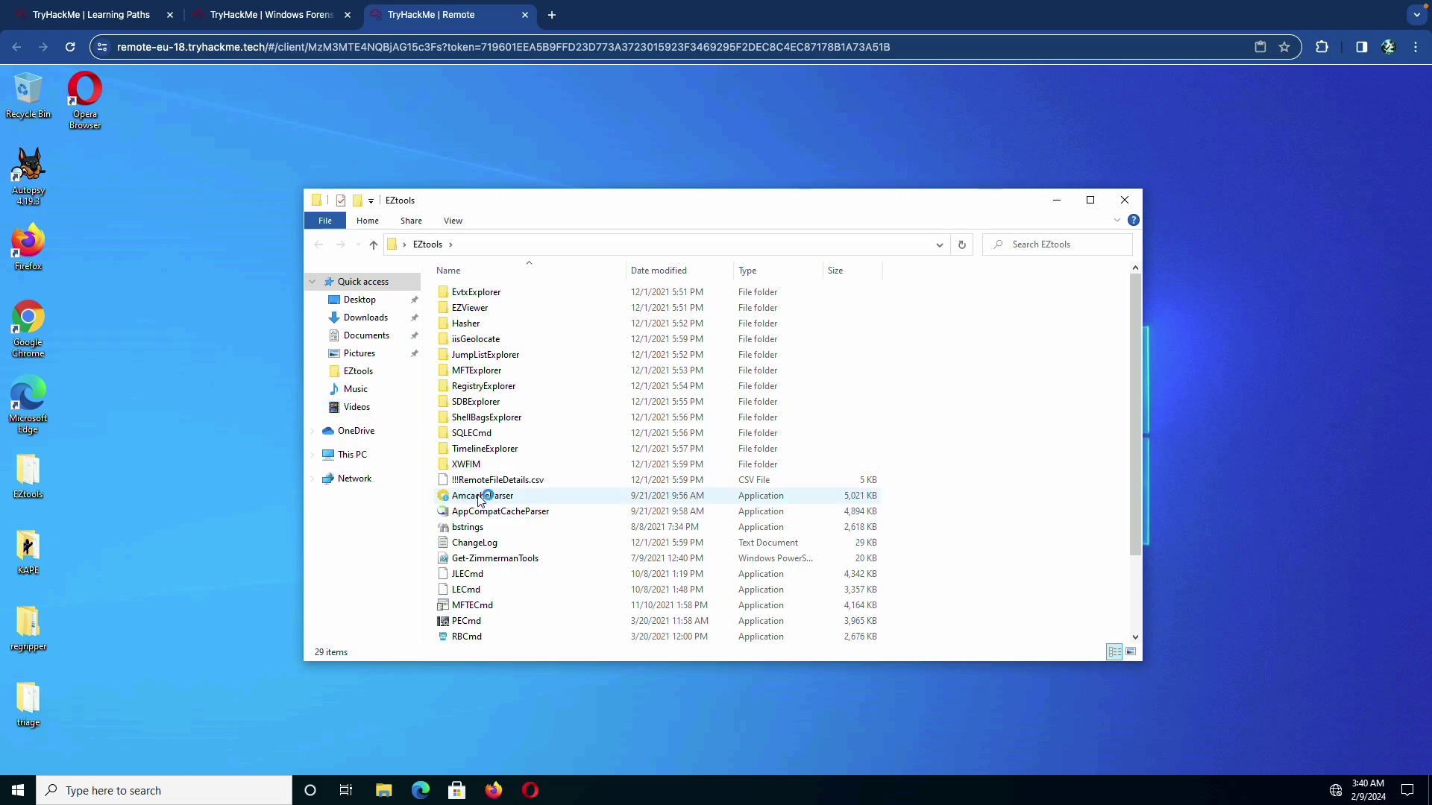
pyautogui.scroll(-2, 483, 499)
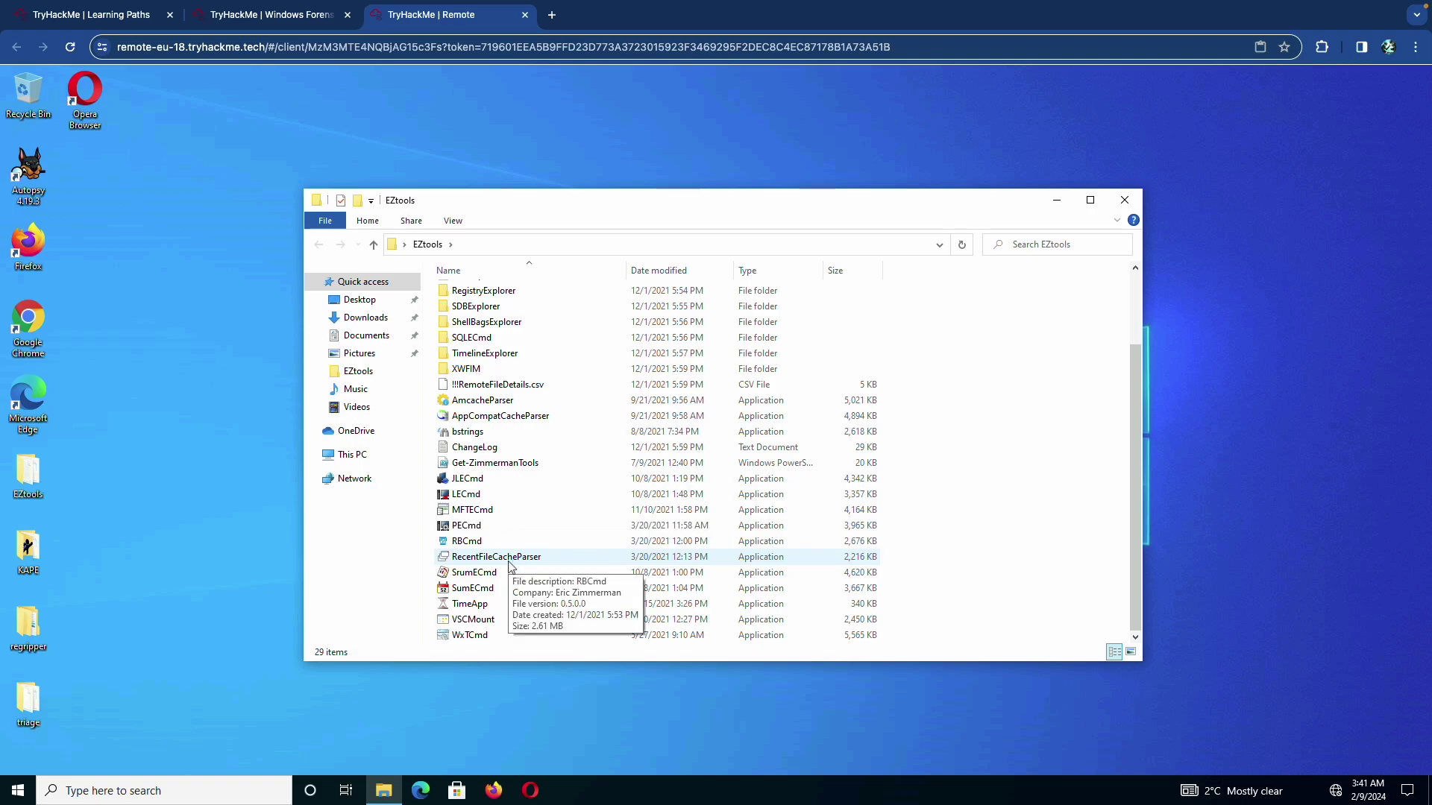
pyautogui.scroll(2, 513, 460)
pyautogui.doubleClick(474, 386)
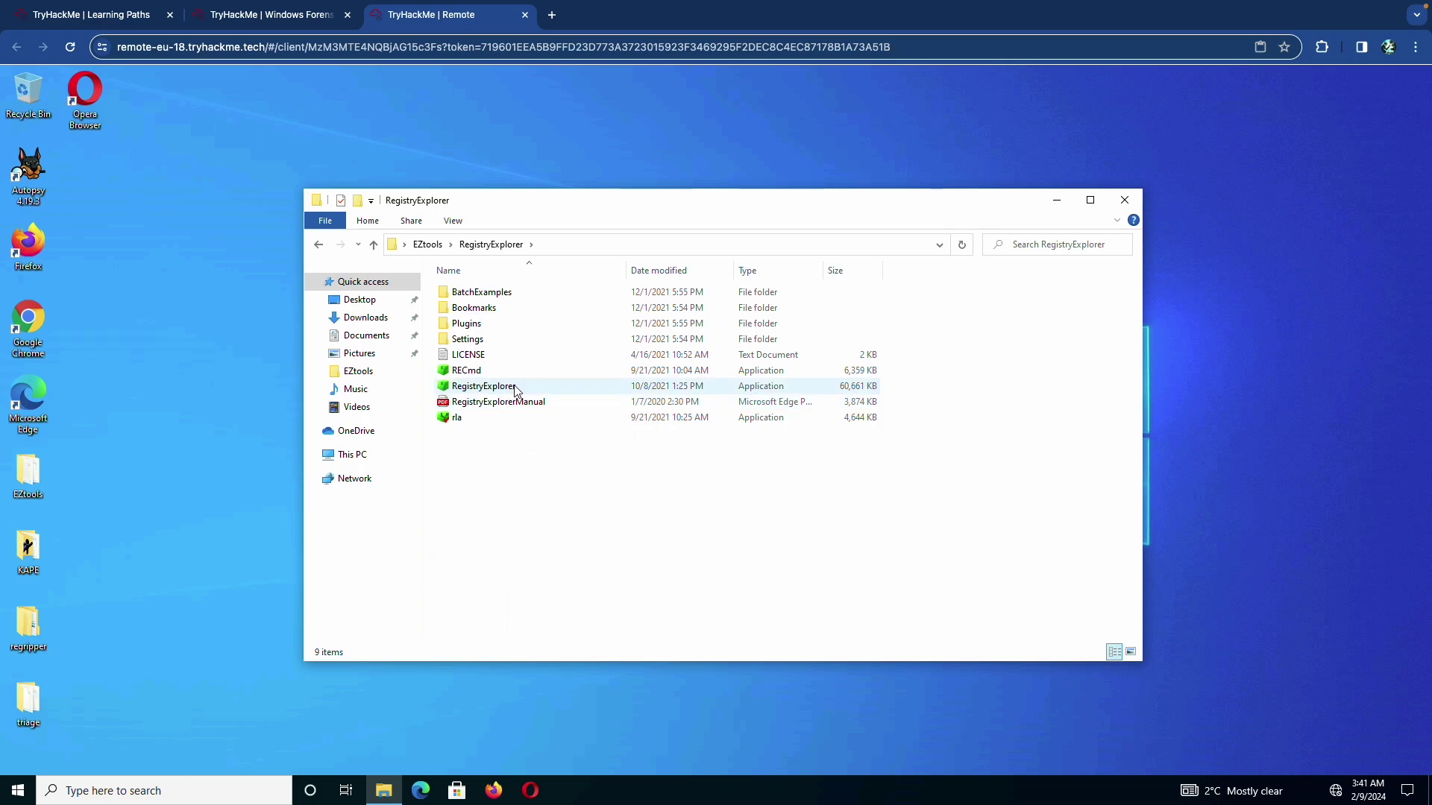
pyautogui.doubleClick(517, 387)
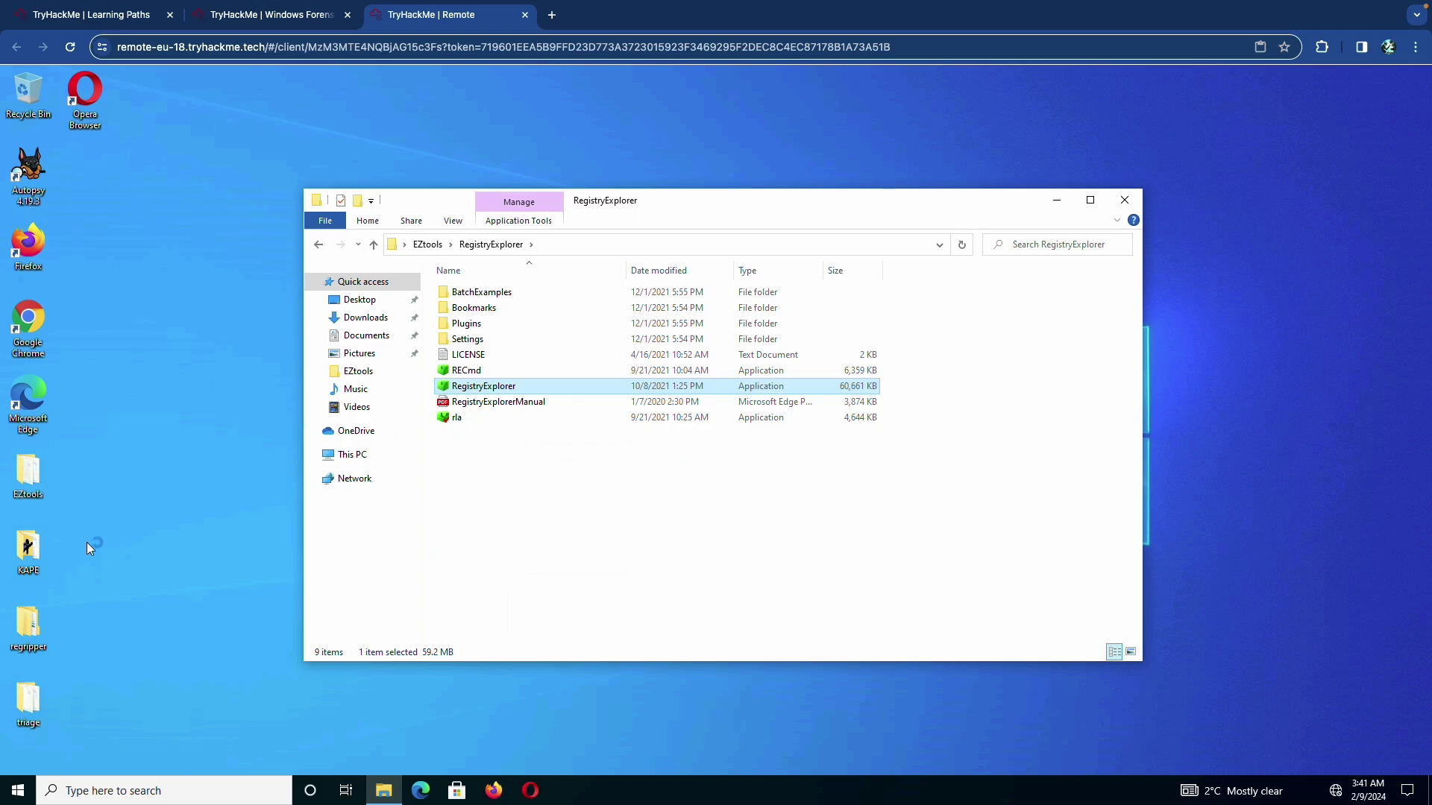
# Open the KAPE folder from the remote desktop and look through its Targets, Modules and Documentation folders.
pyautogui.doubleClick(28, 552)
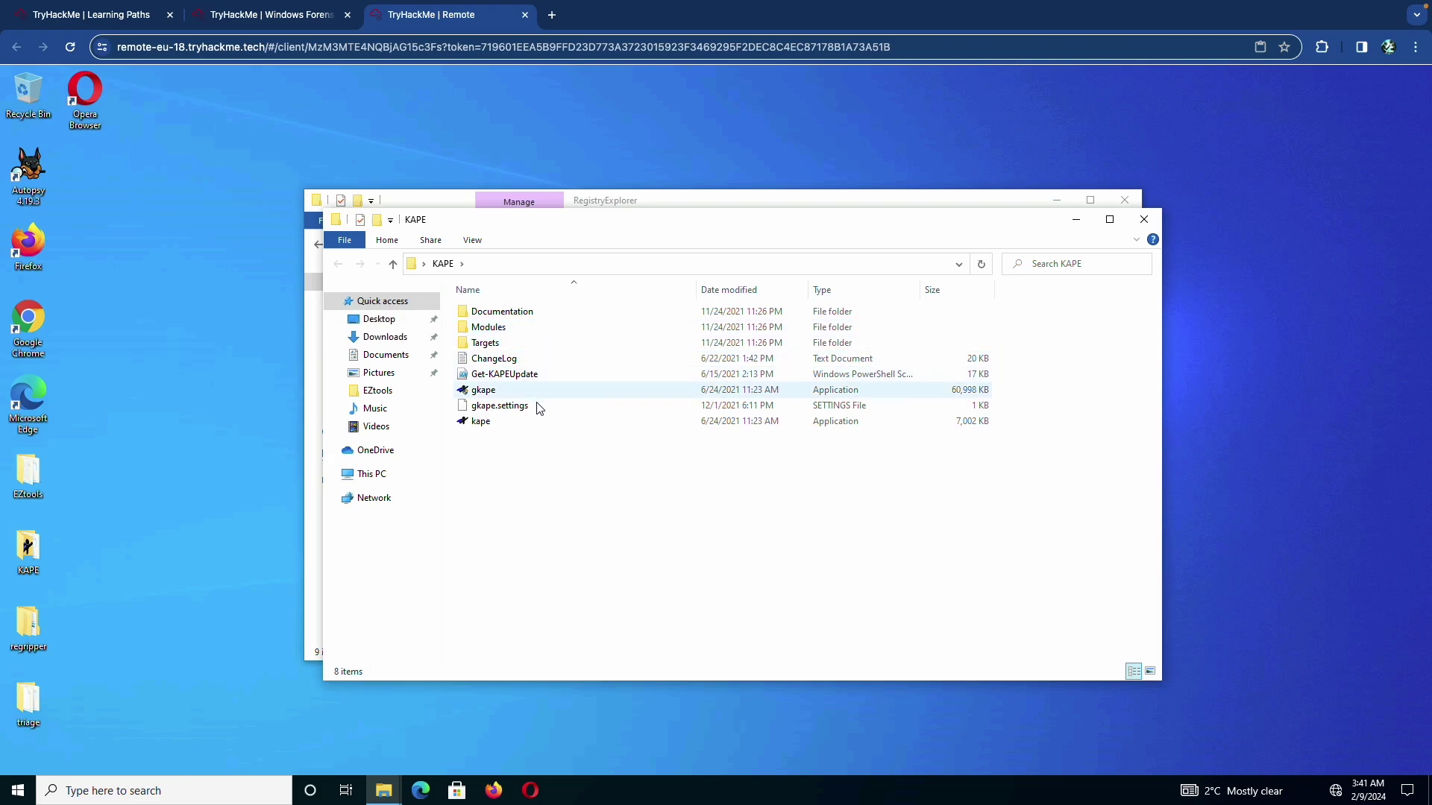
pyautogui.doubleClick(522, 344)
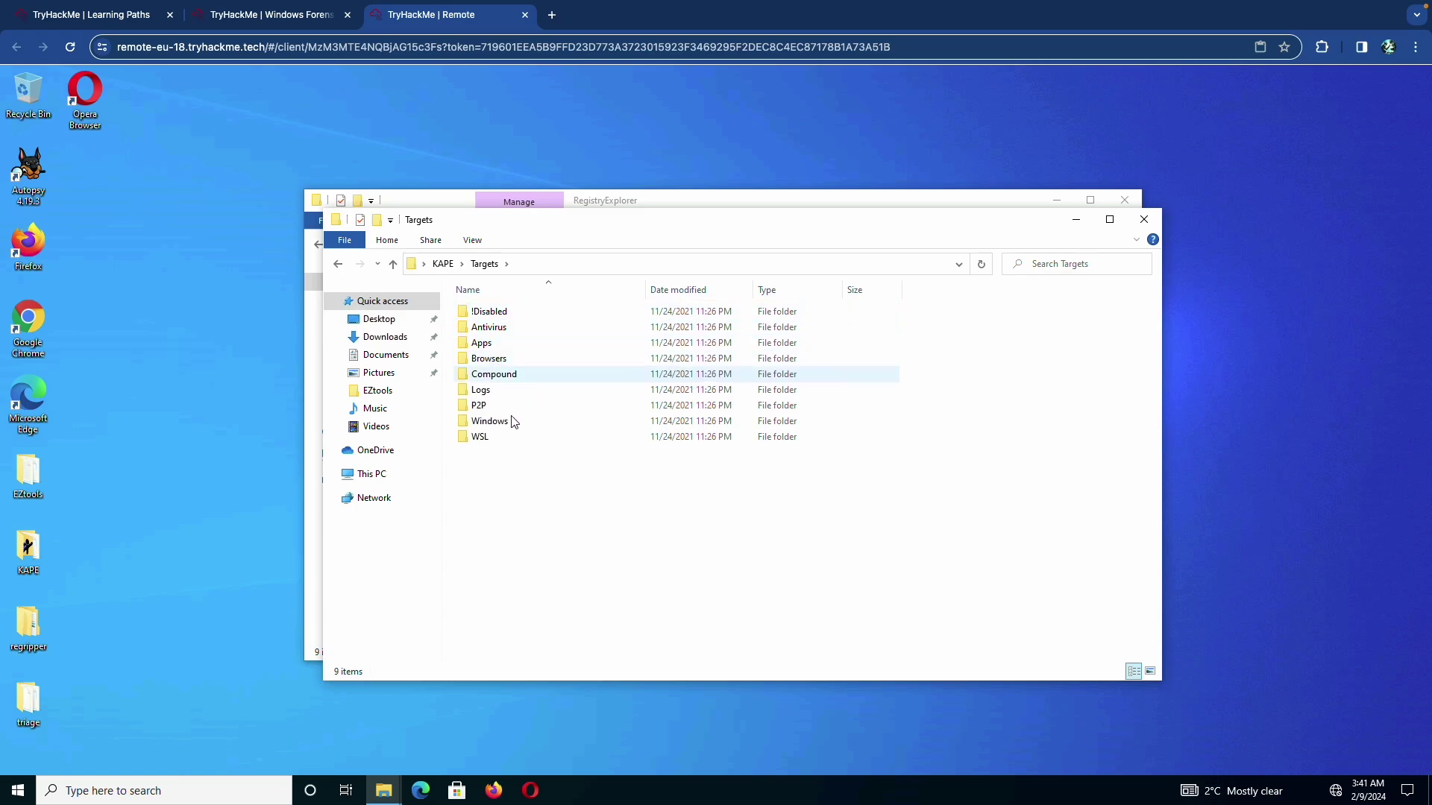
pyautogui.click(443, 266)
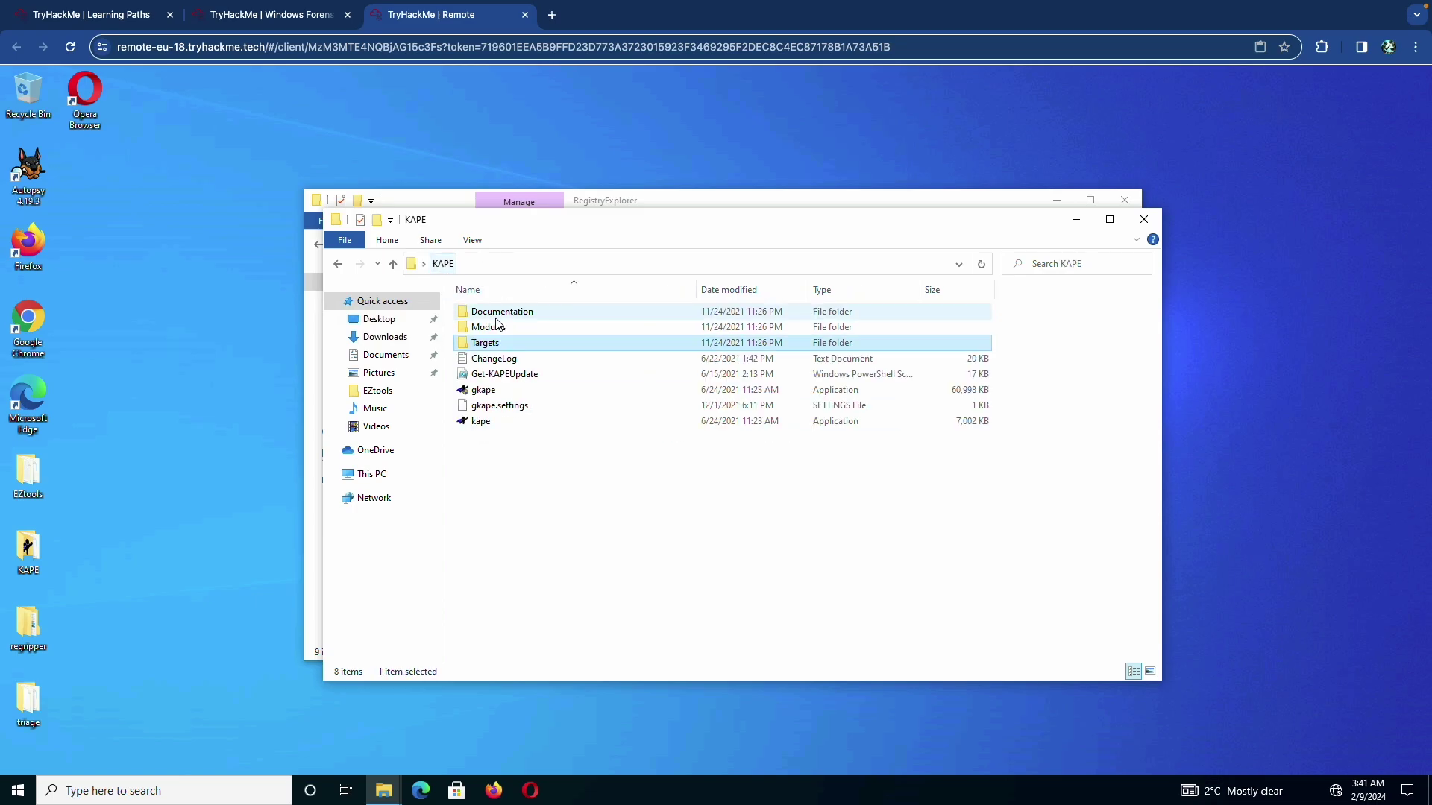
pyautogui.doubleClick(498, 327)
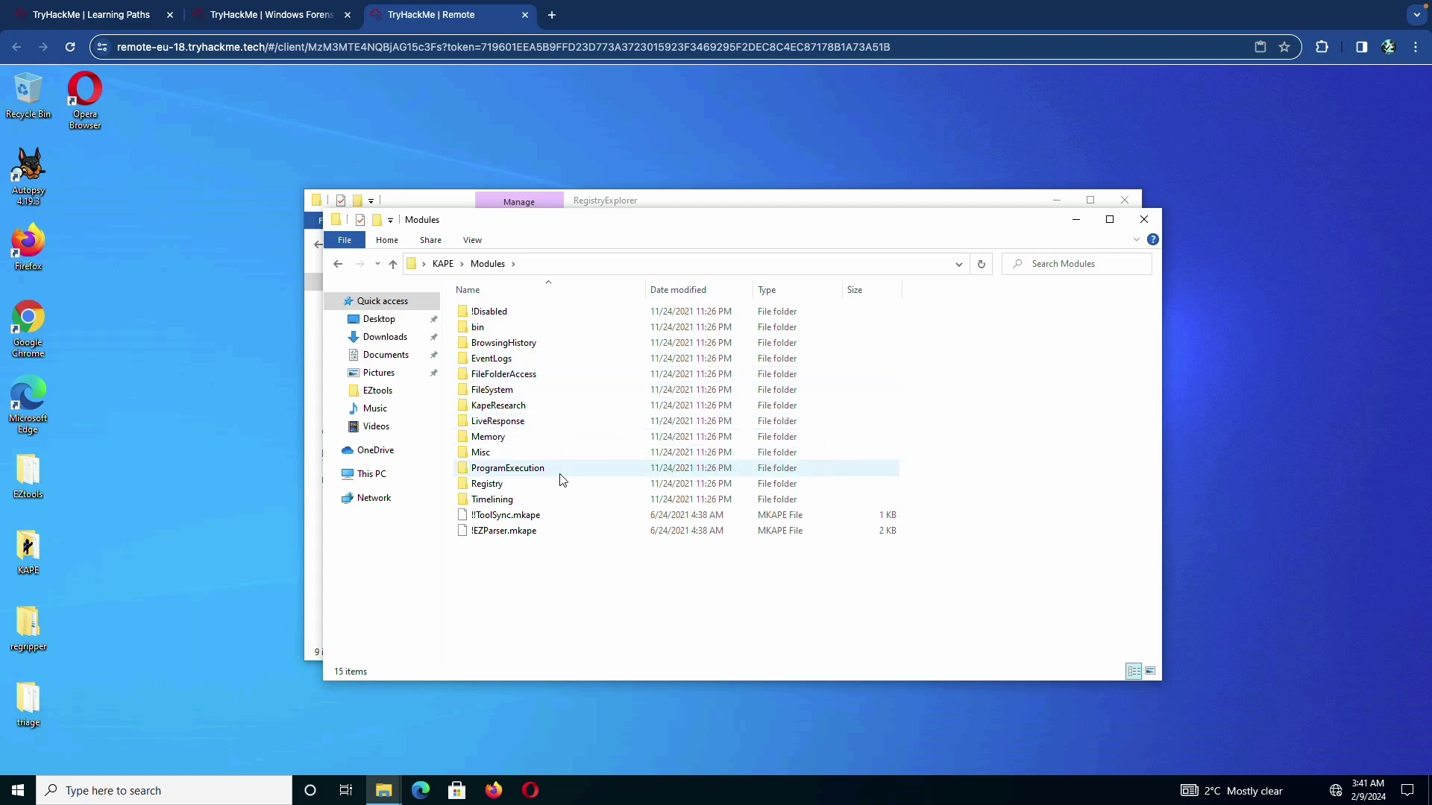
pyautogui.click(448, 266)
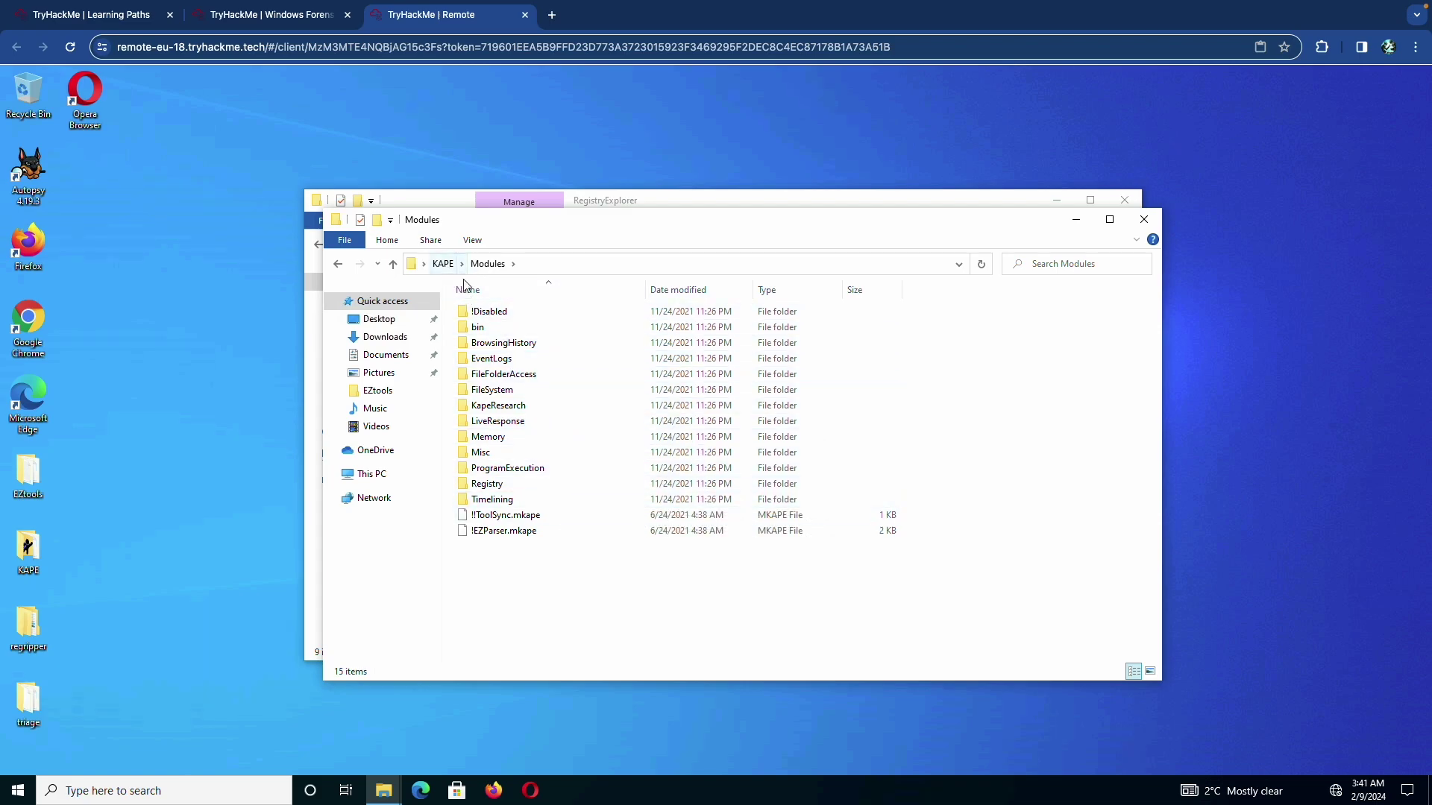
pyautogui.doubleClick(515, 315)
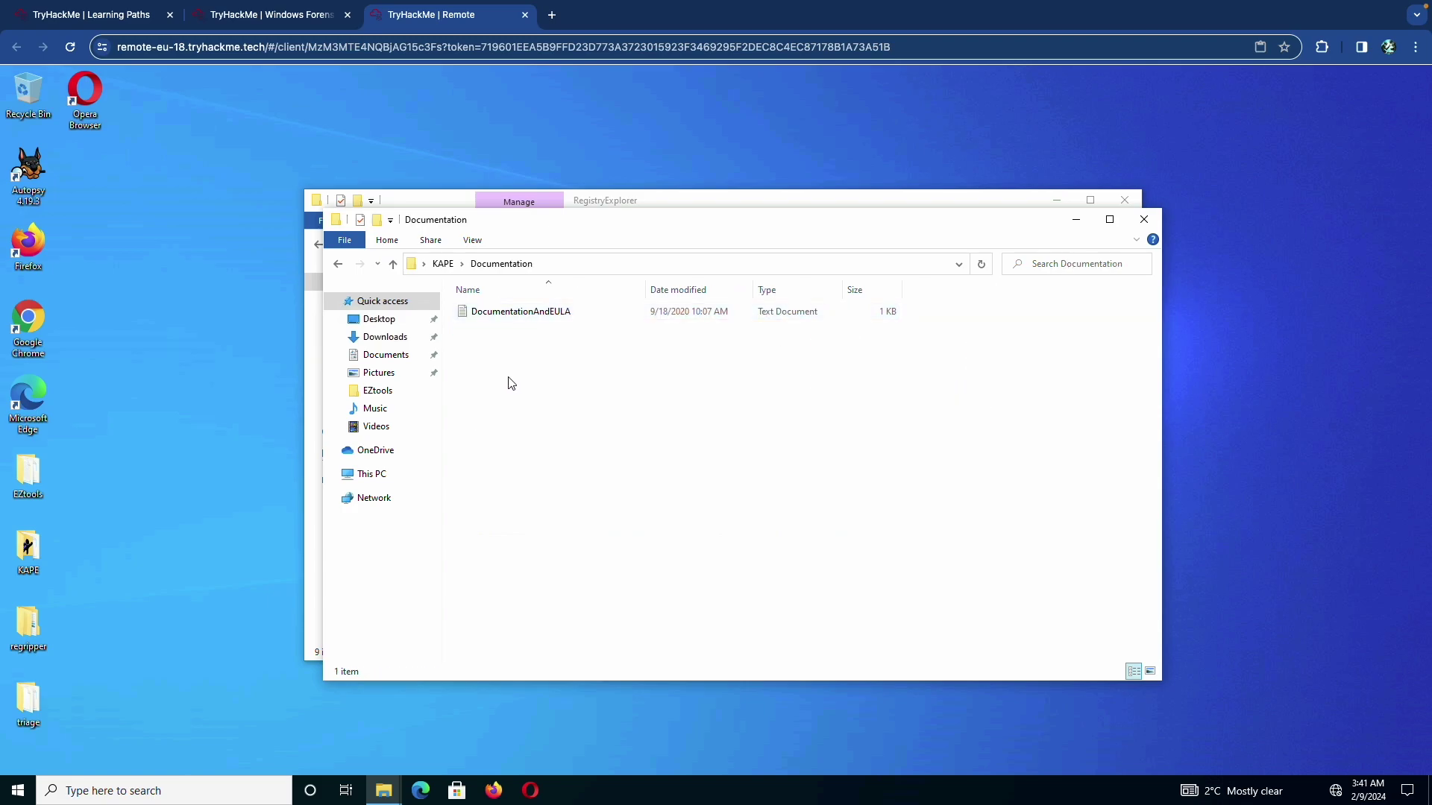
pyautogui.click(442, 265)
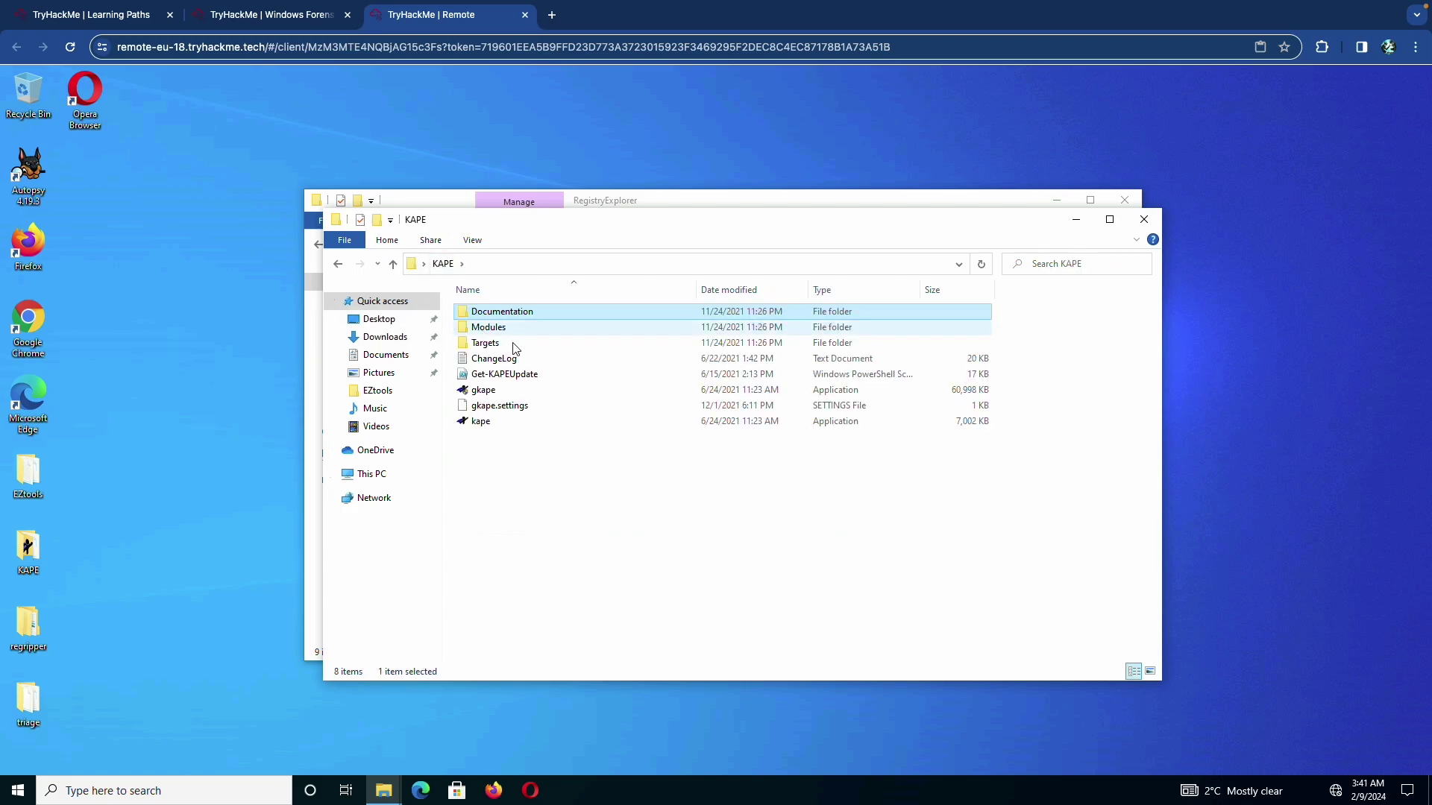
# Check the contents of KAPE's Targets and Modules folders again and return to the KAPE folder.
pyautogui.doubleClick(514, 345)
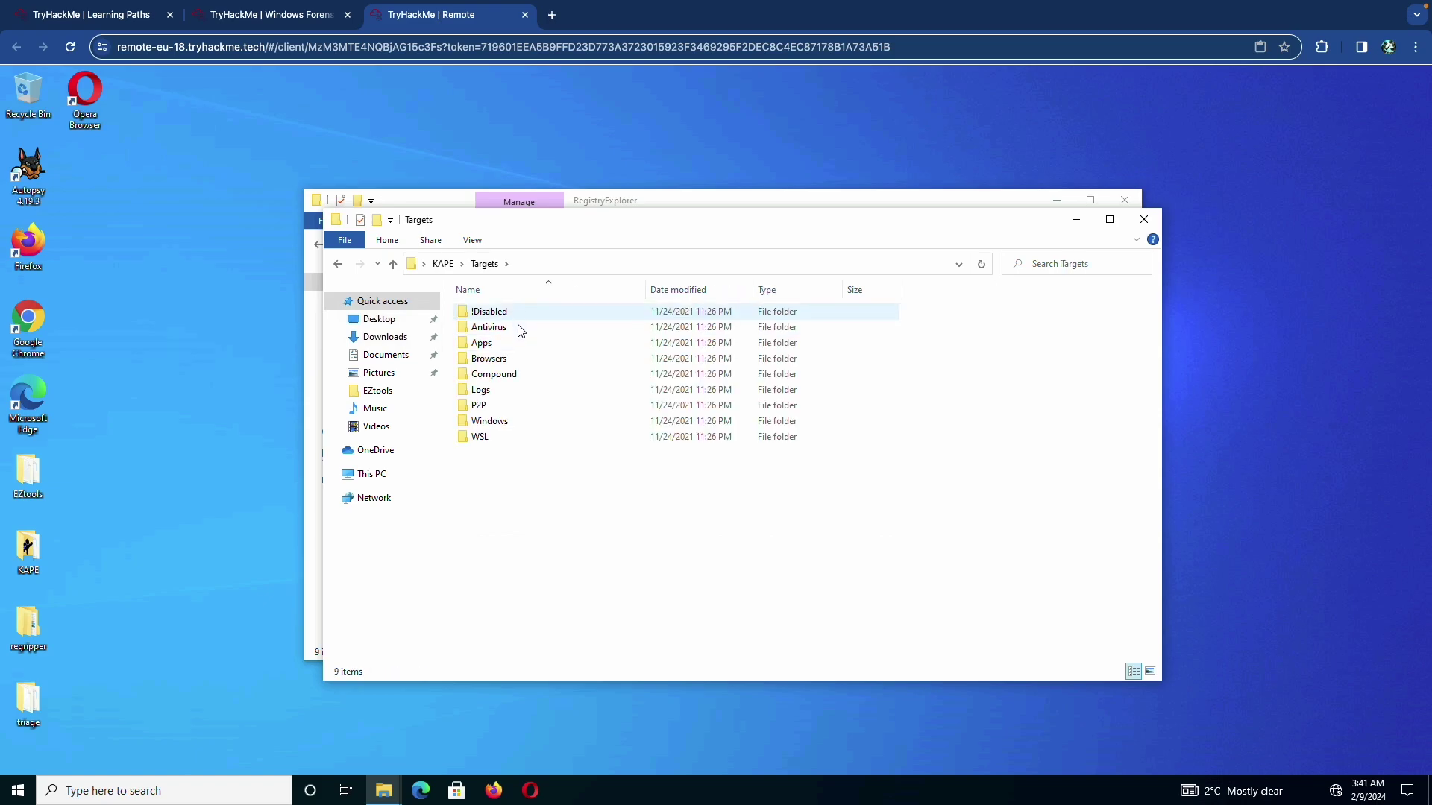
pyautogui.click(516, 390)
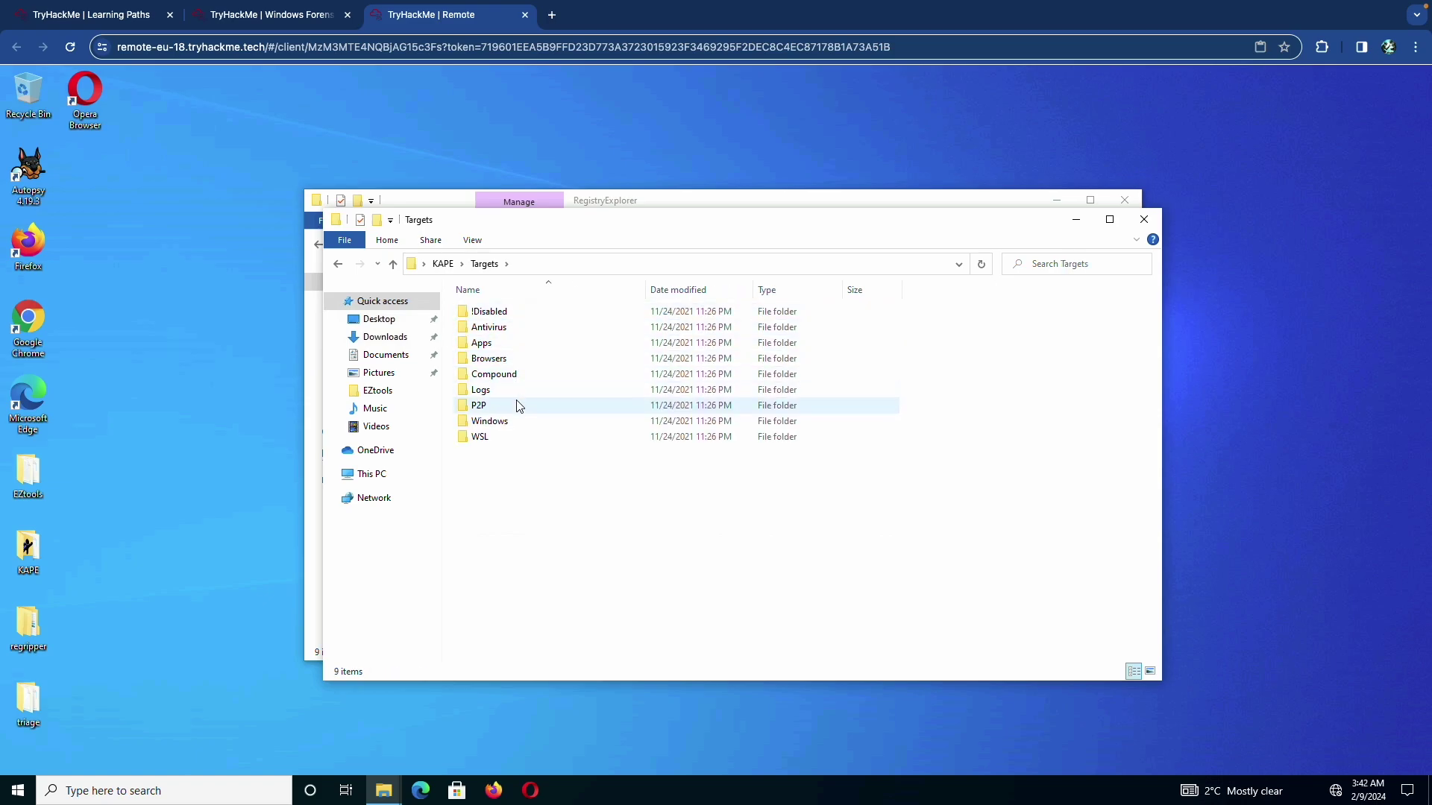
pyautogui.click(443, 264)
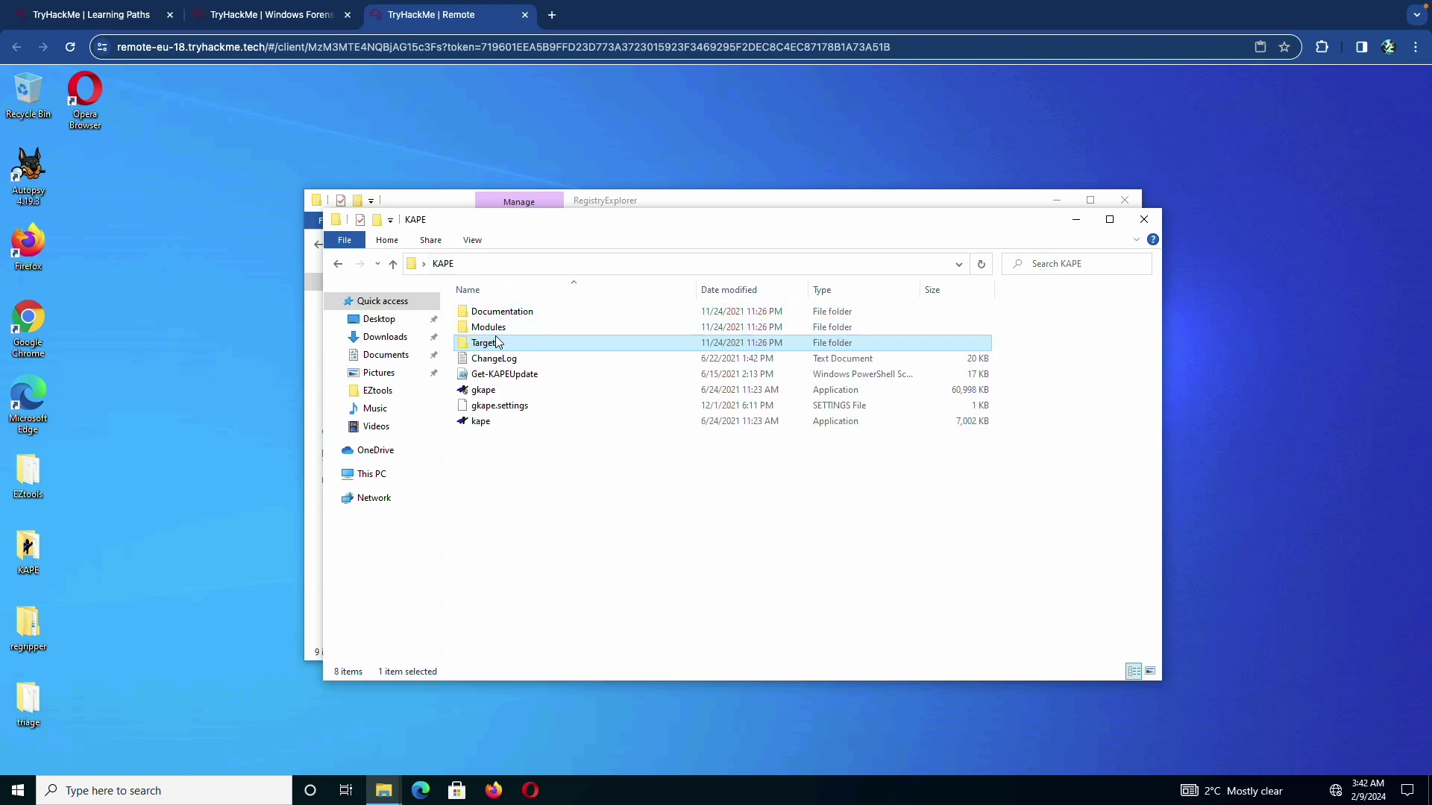
pyautogui.doubleClick(505, 328)
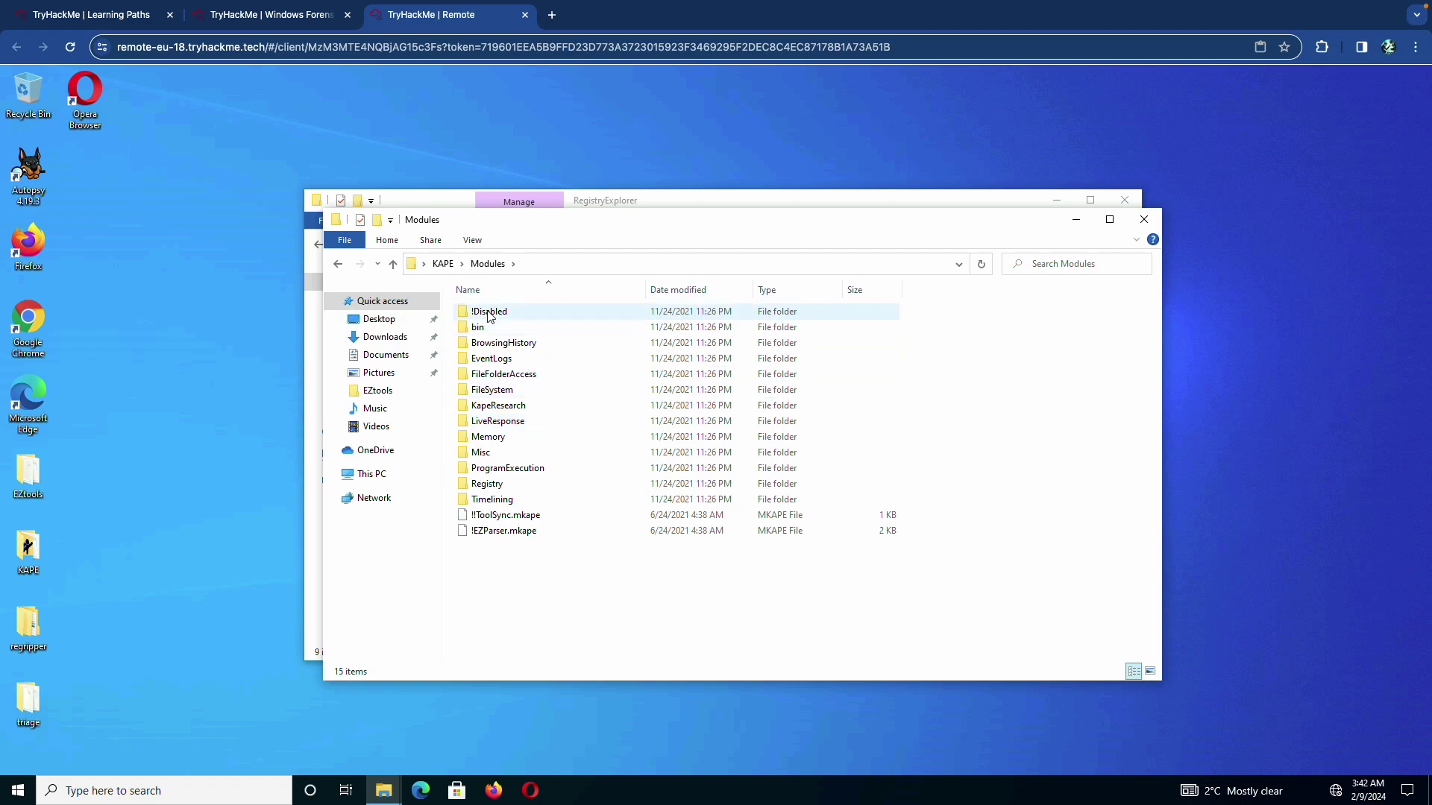
pyautogui.click(442, 266)
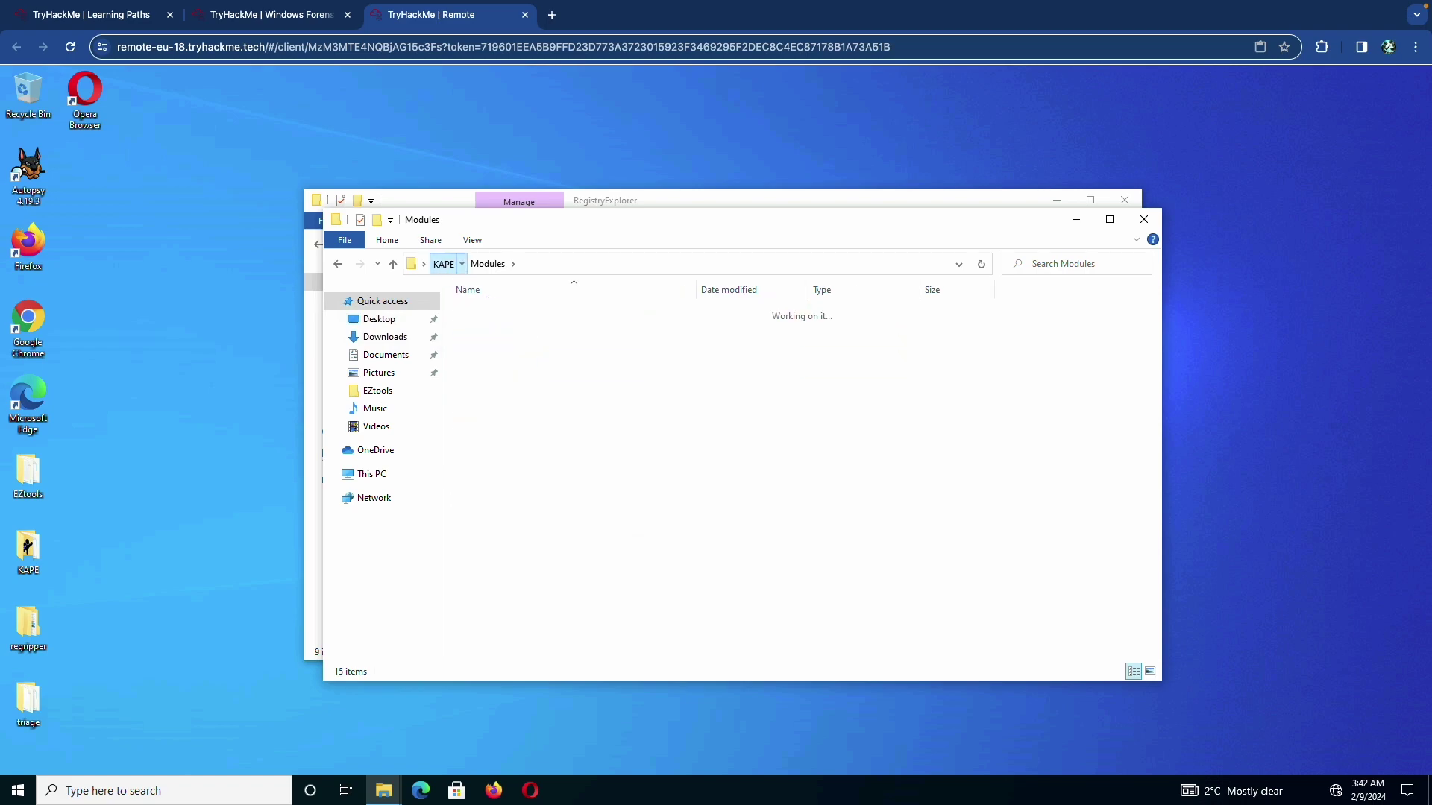
# Return to the Windows Forensics 1 room and view the hint for the user-created accounts question in Task 10.
pyautogui.click(308, 25)
pyautogui.scroll(-10, 458, 341)
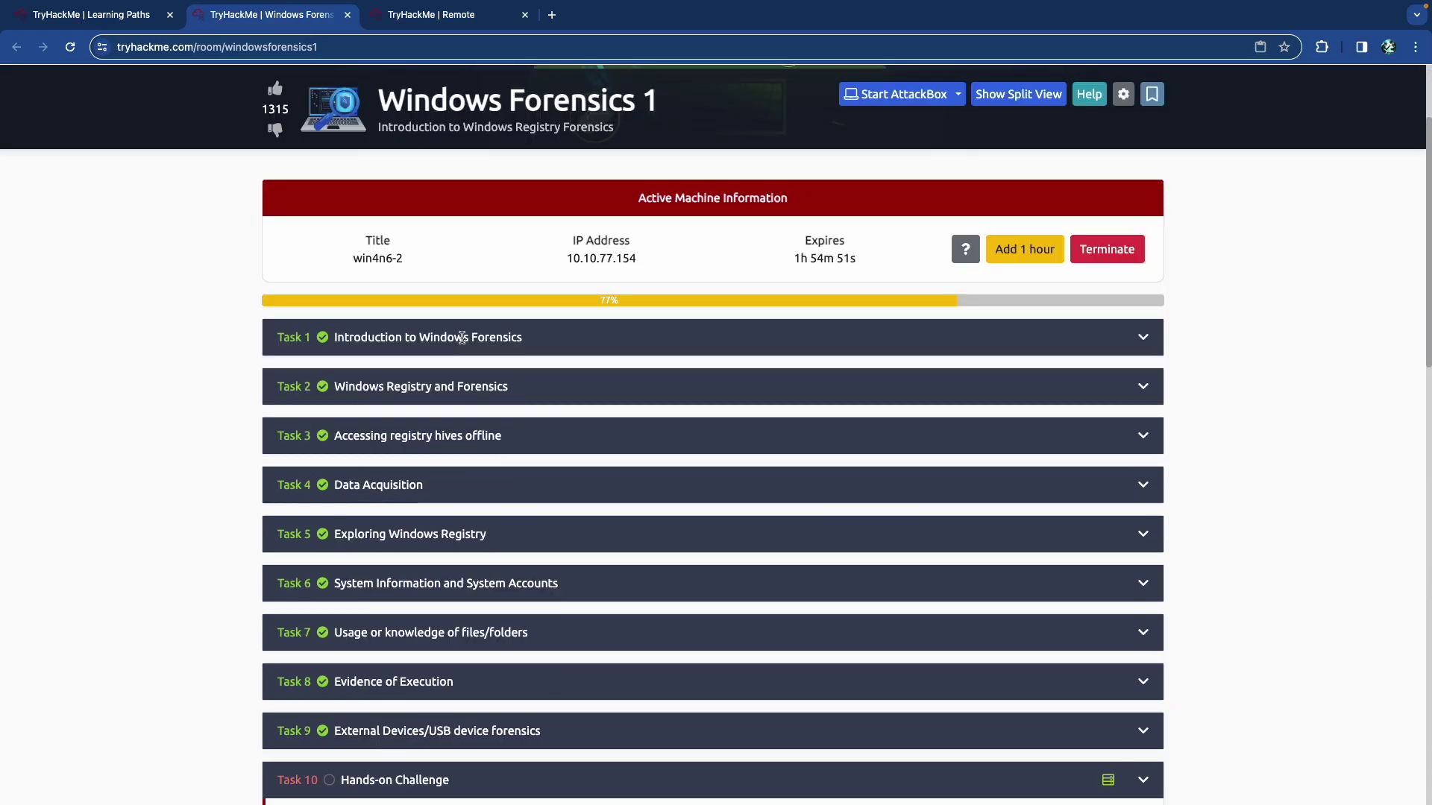
pyautogui.scroll(-6, 463, 341)
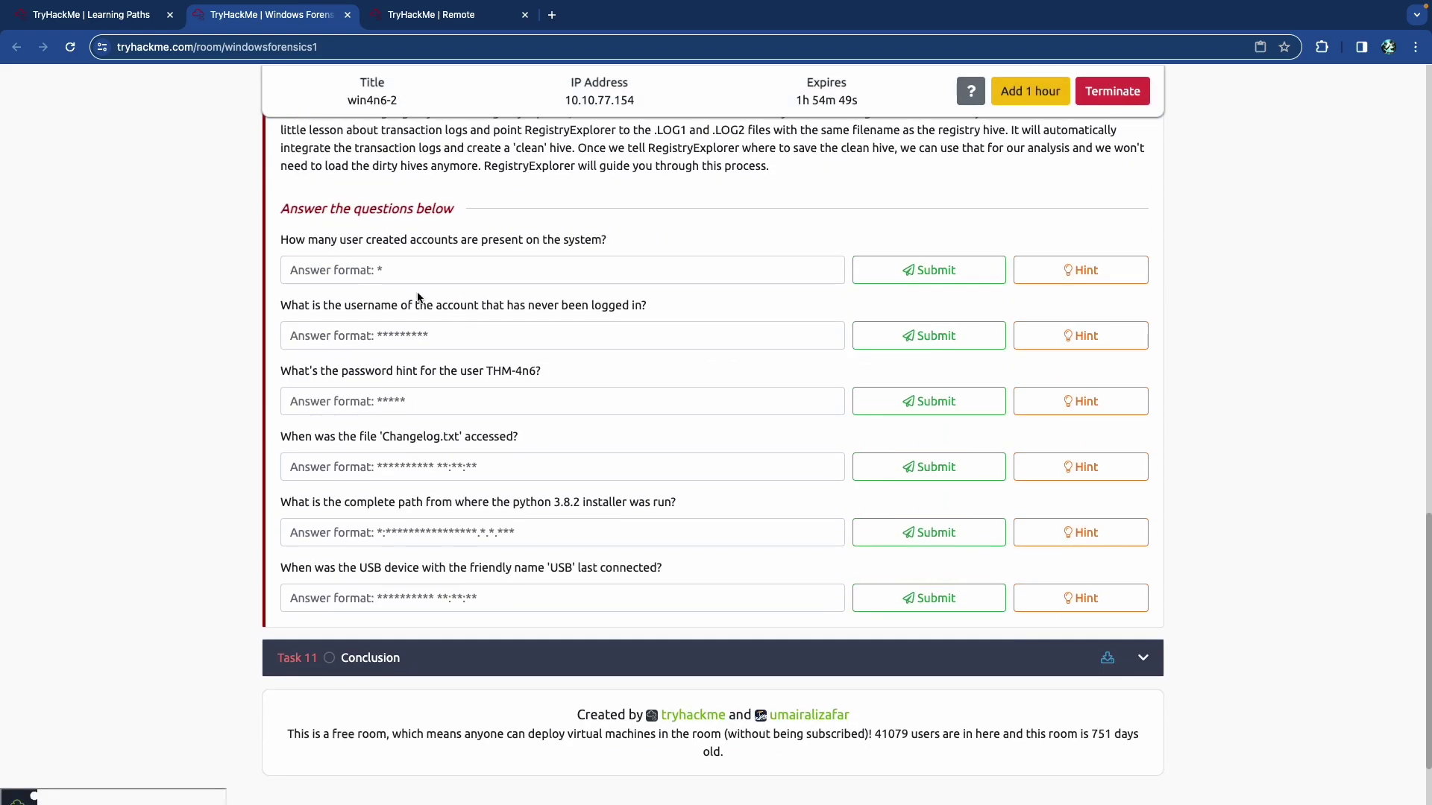
pyautogui.moveTo(367, 242); pyautogui.dragTo(562, 241)
pyautogui.click(1080, 270)
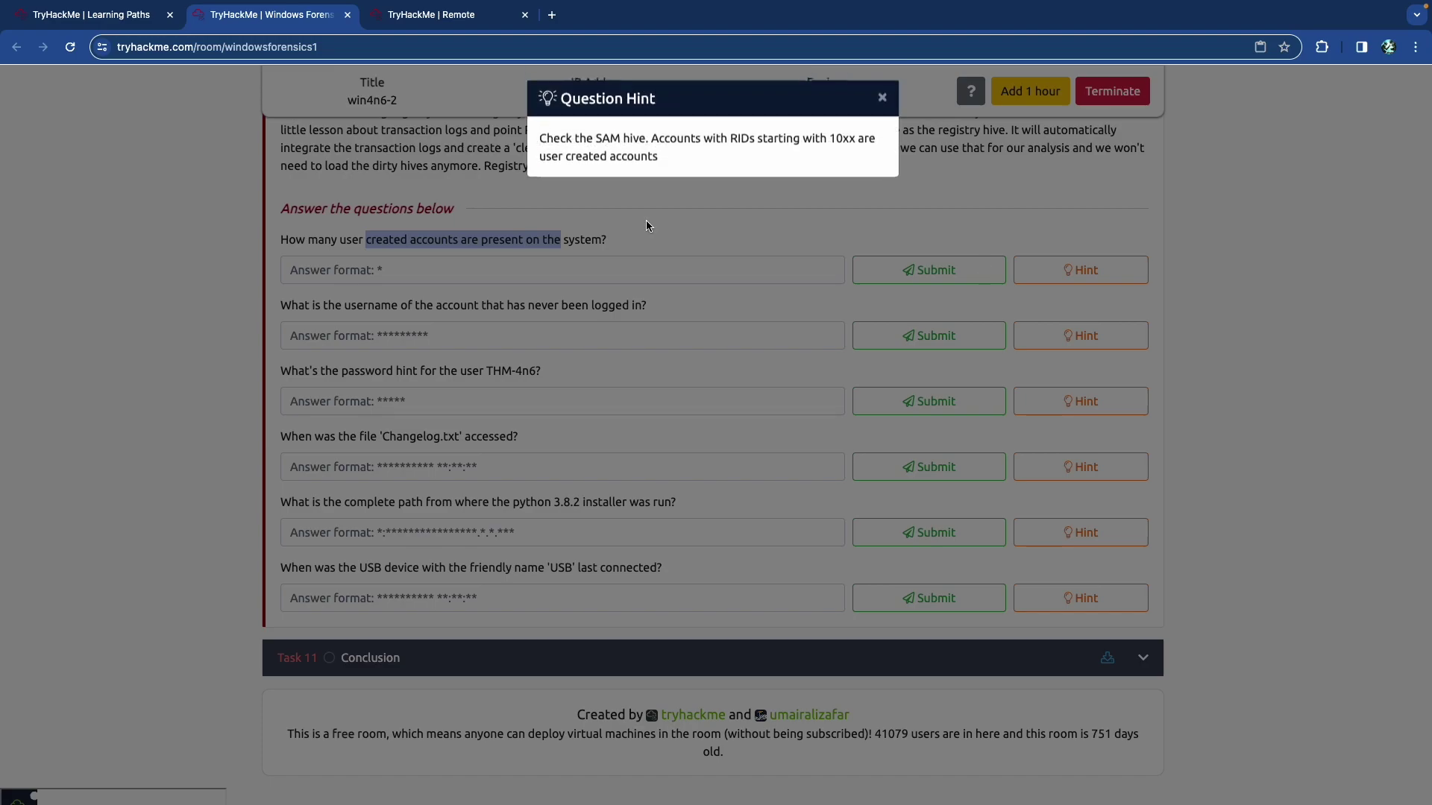
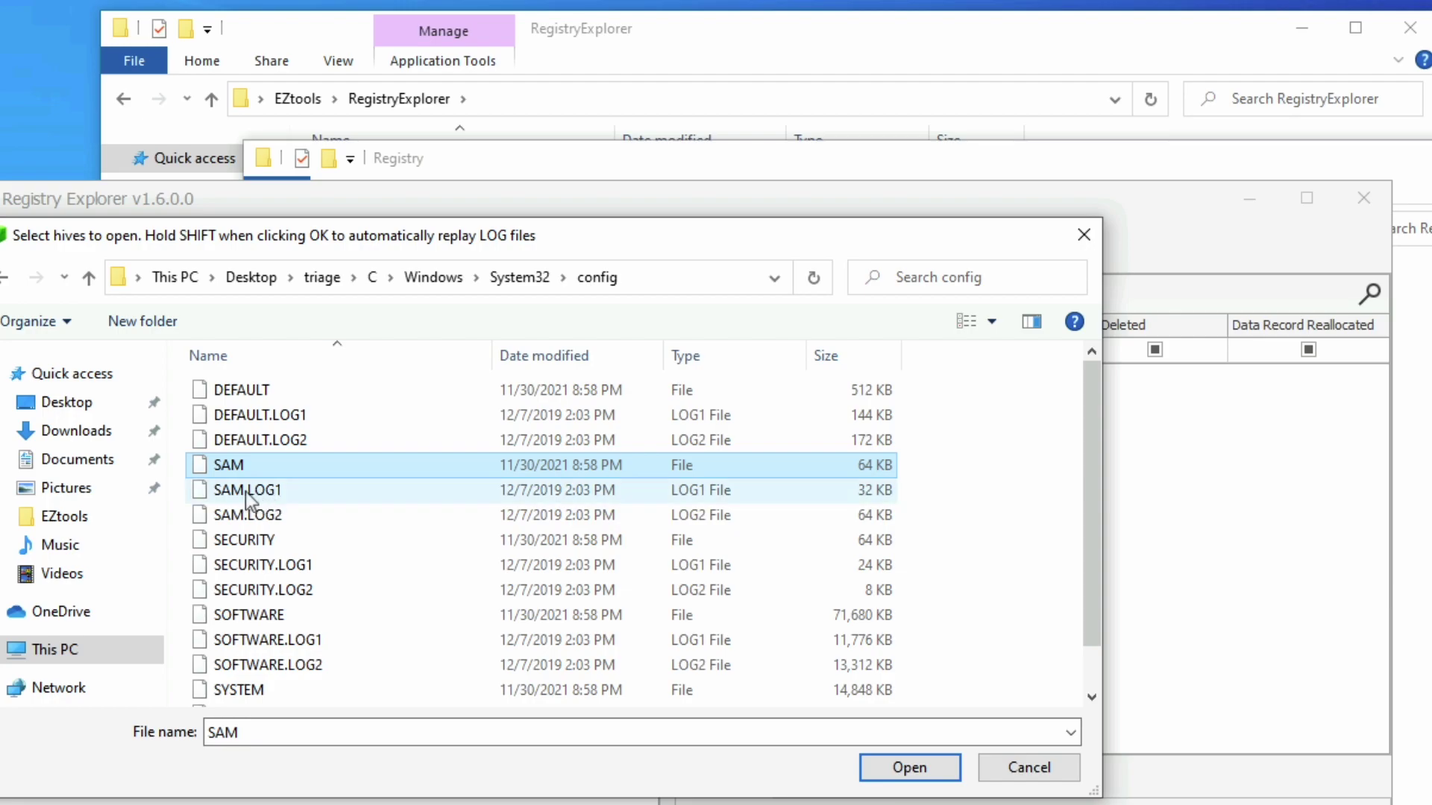
# Load the SAM hive from the triage copy's C\Windows\System32\config folder and expand its ROOT and SAM keys.
pyautogui.click(902, 772)
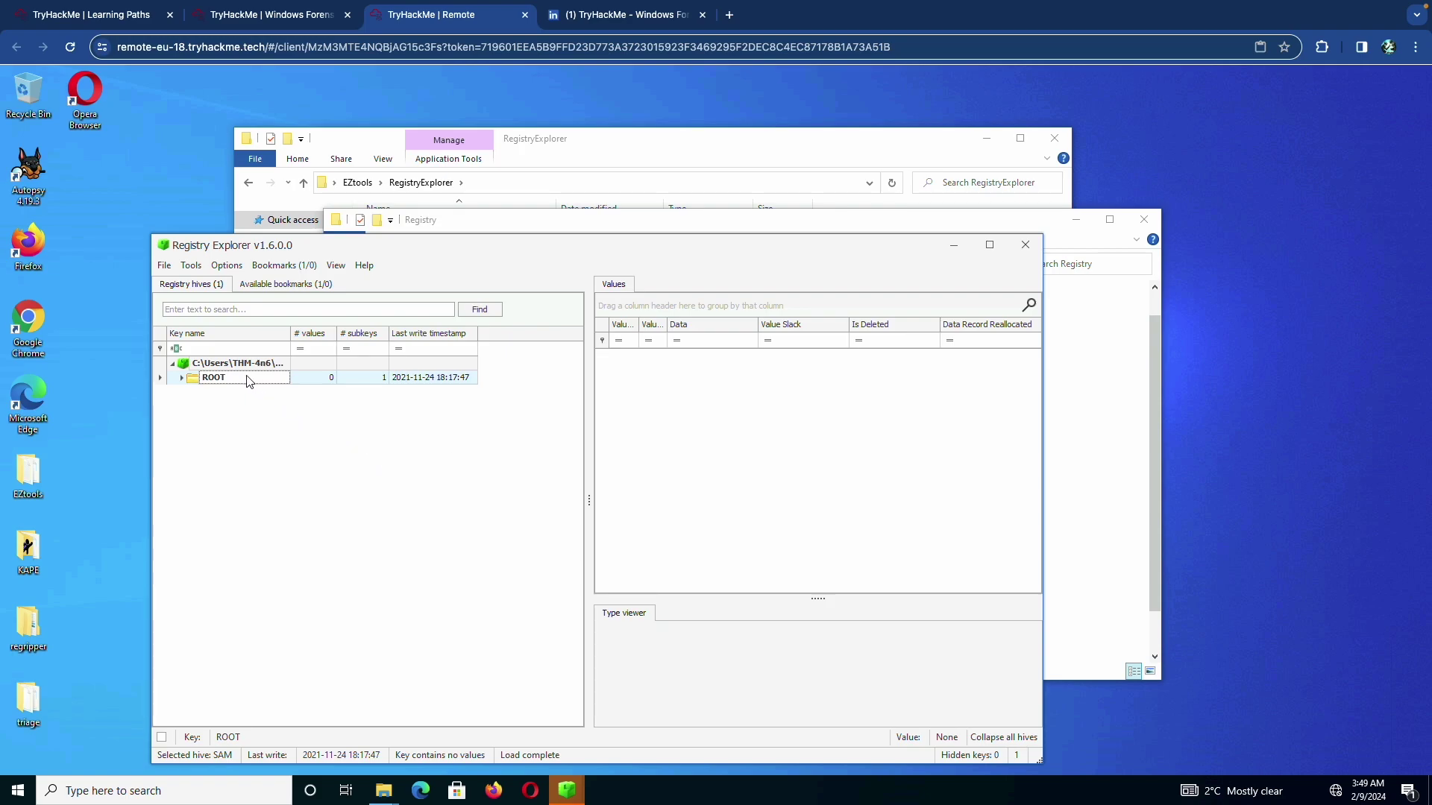
pyautogui.click(182, 378)
pyautogui.click(192, 392)
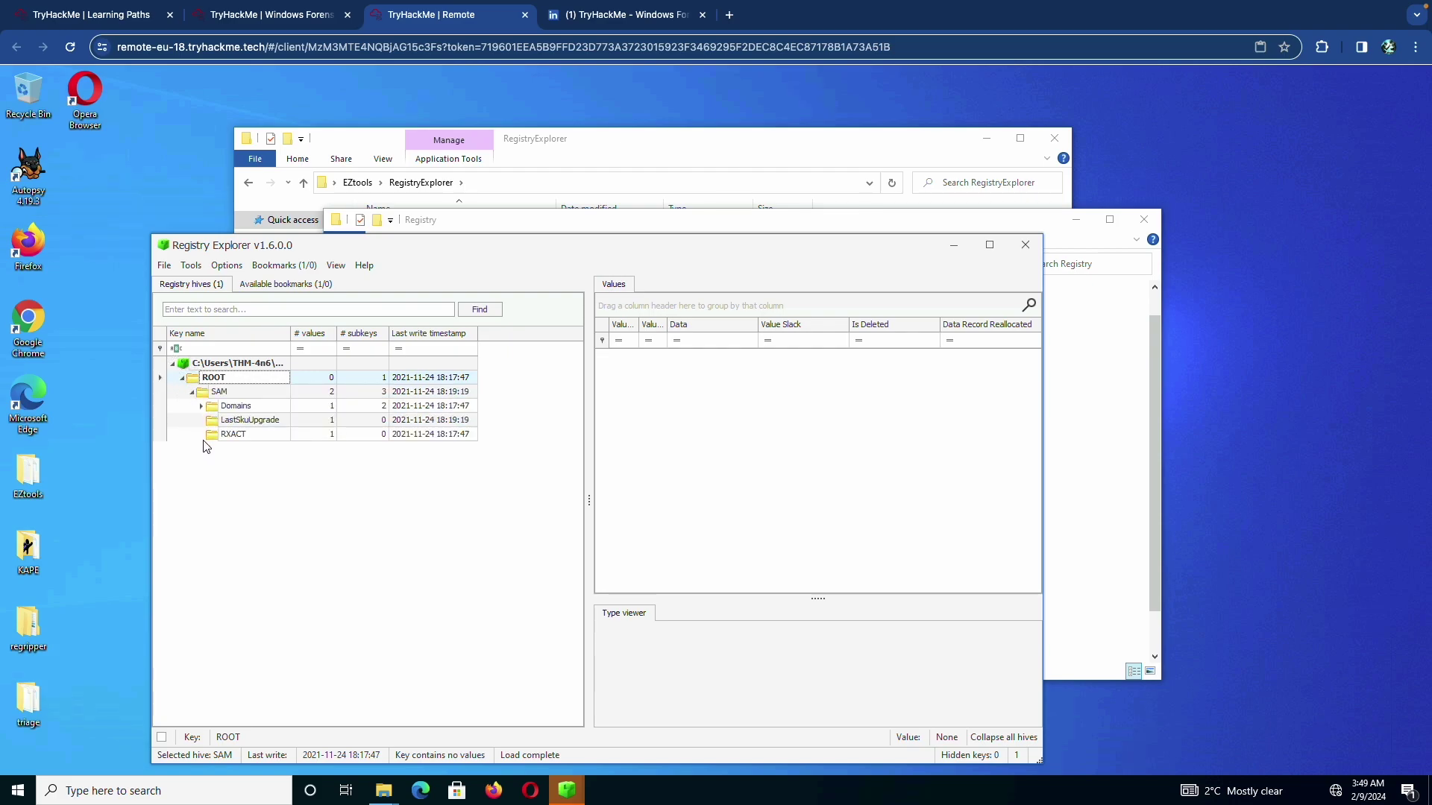
# Expand the SAM hive's Domains, Account and Users keys and display the user accounts stored under Users.
pyautogui.click(201, 406)
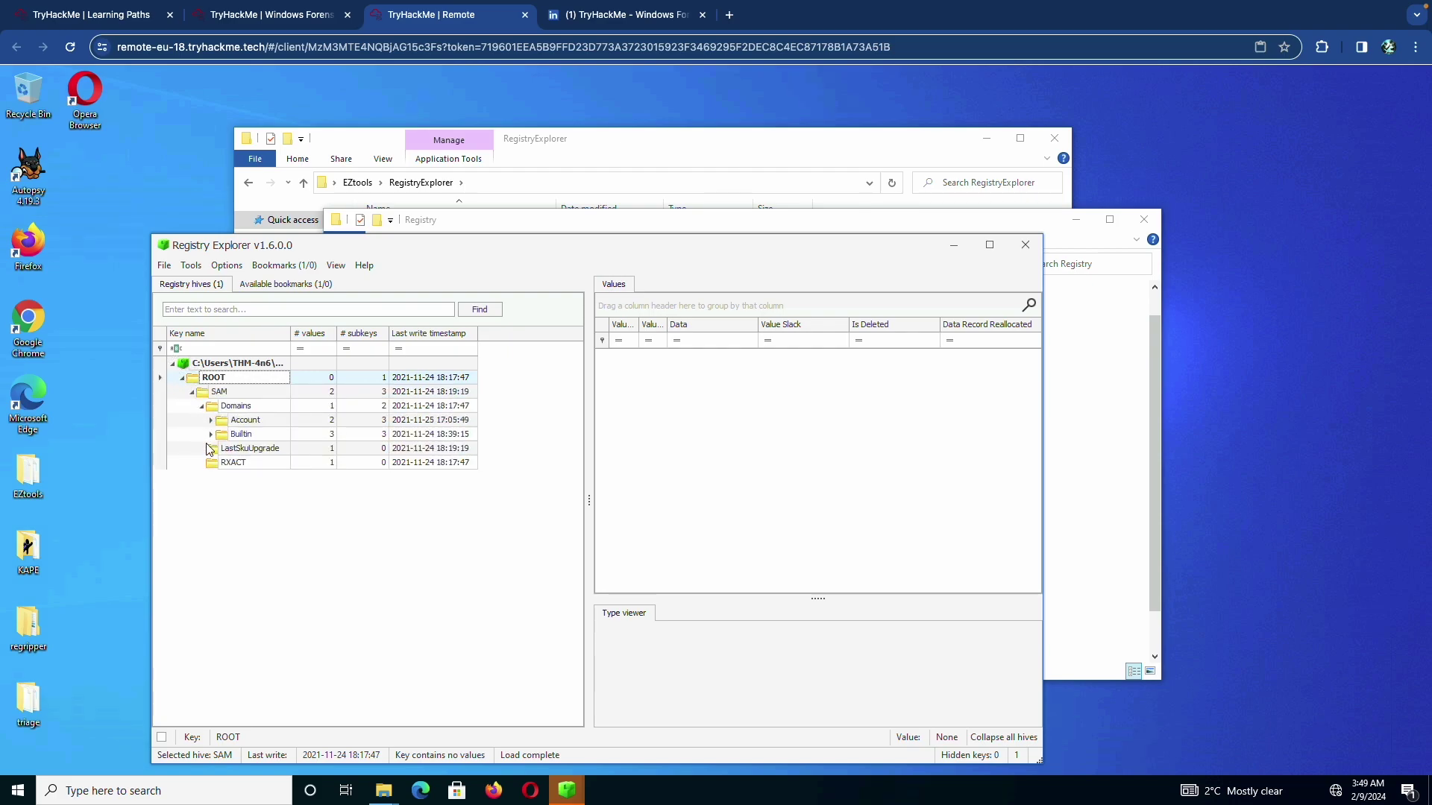
pyautogui.click(211, 420)
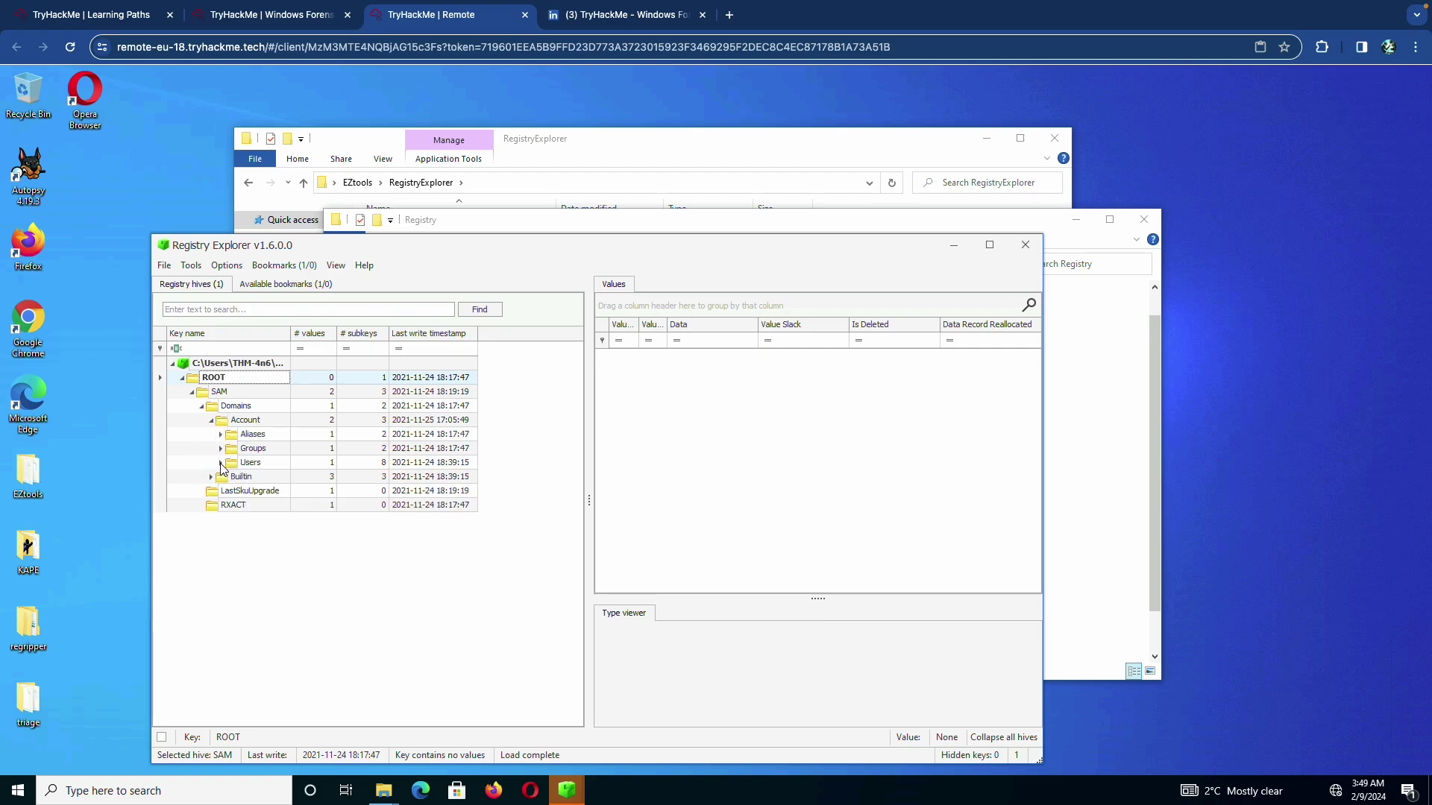
pyautogui.click(221, 463)
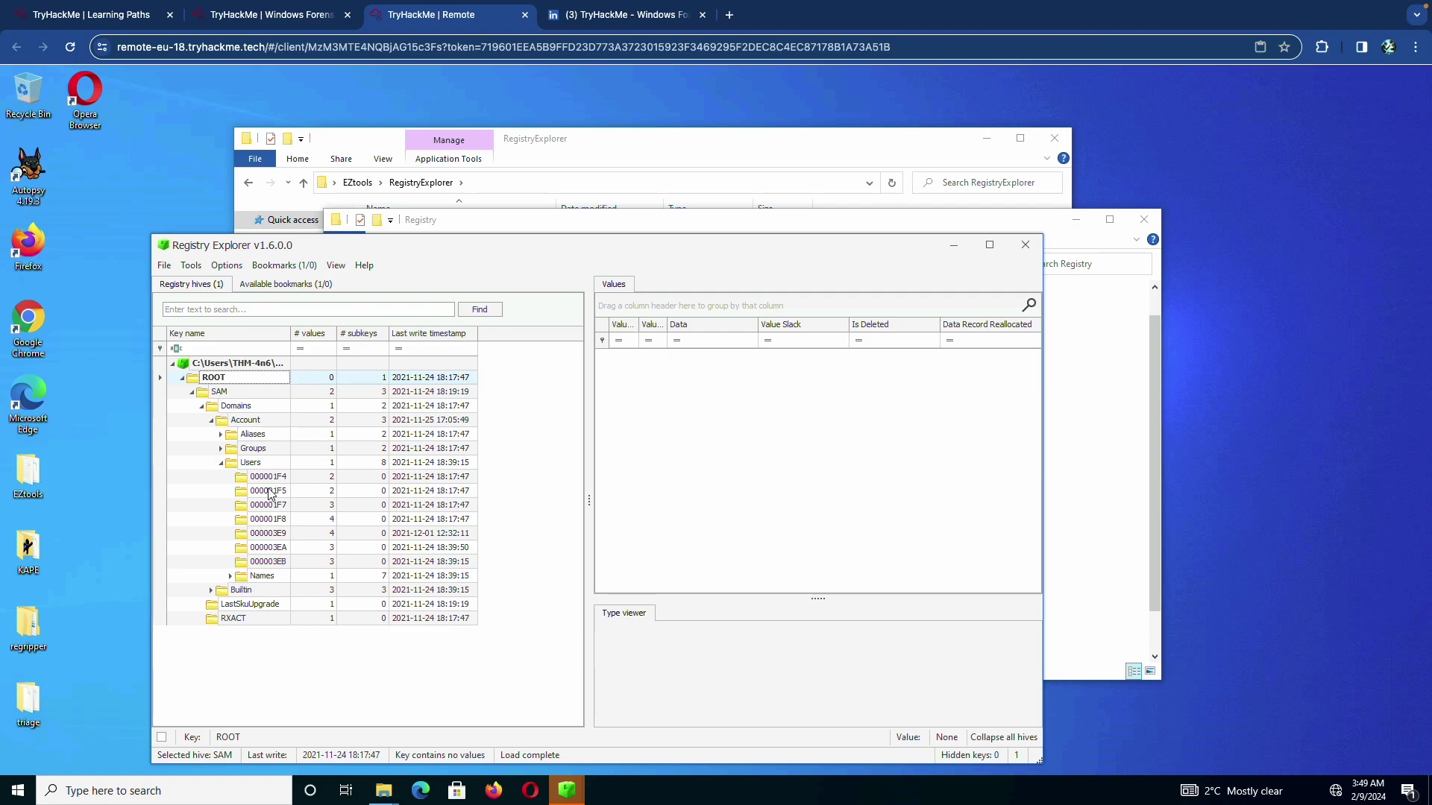
pyautogui.hotkey('ctrl', 'shift', 'Tab')
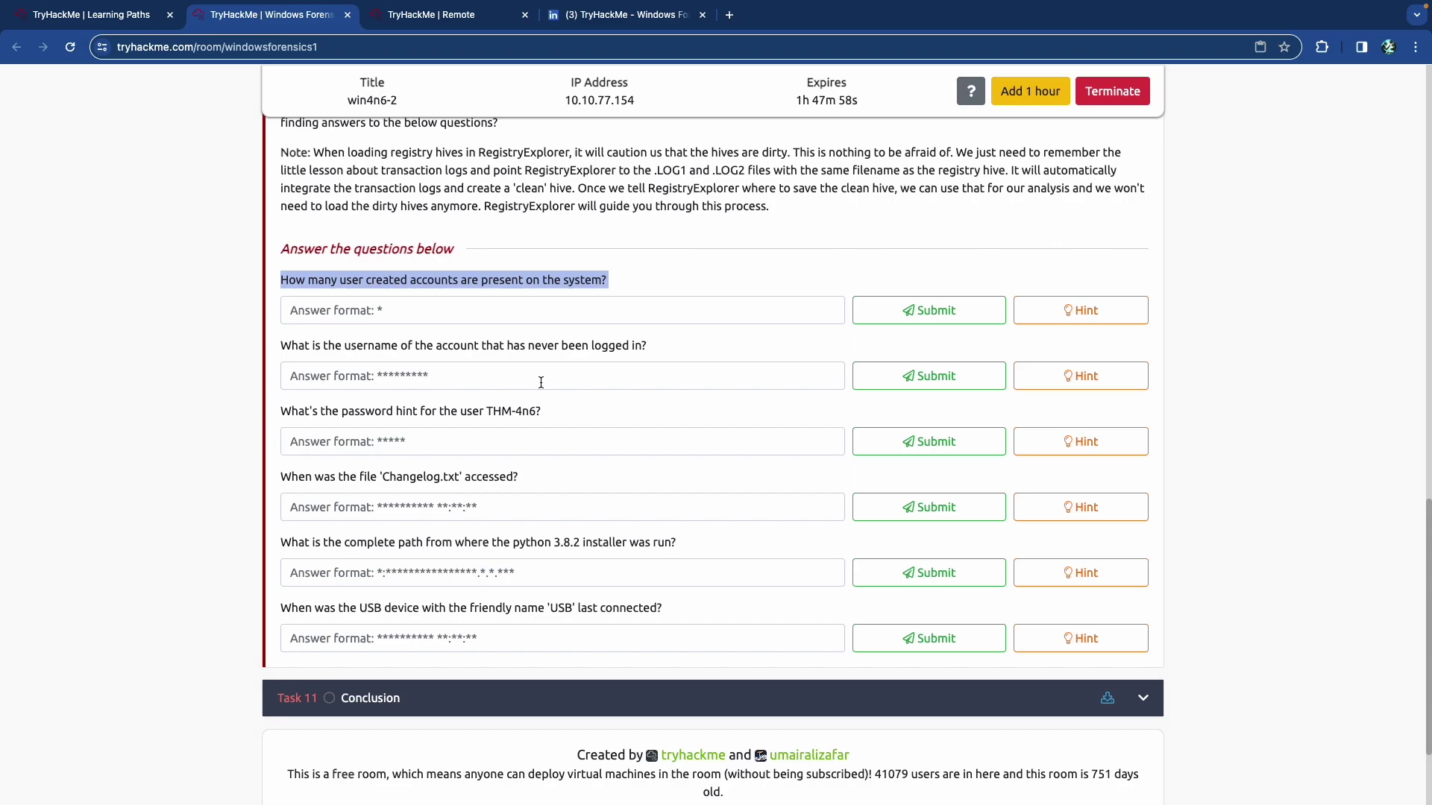
pyautogui.hotkey('ctrl', 'Tab')
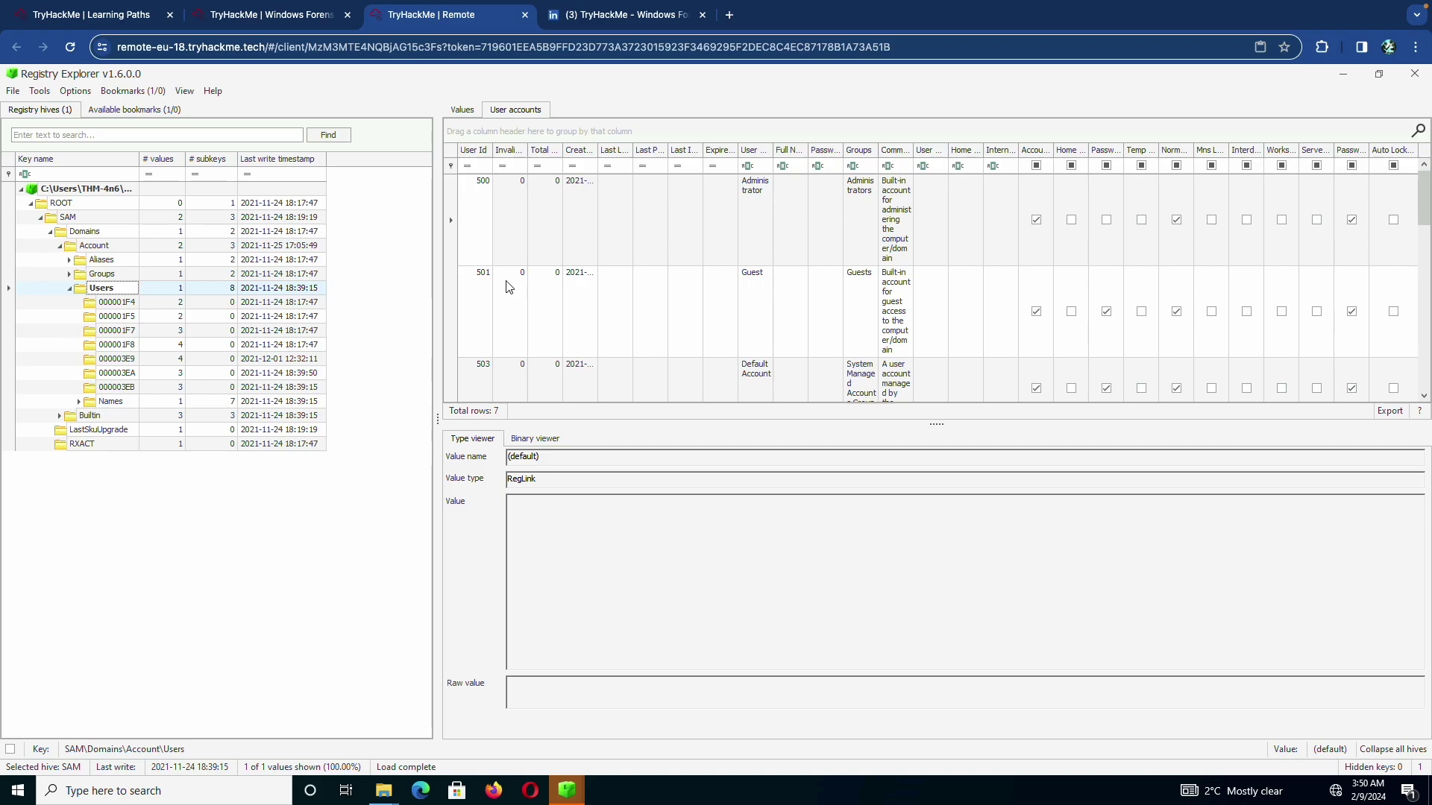
# Enlarge the user accounts table by shrinking the neighbouring panes and widen its Comment column.
pyautogui.moveTo(437, 291); pyautogui.dragTo(335, 291)
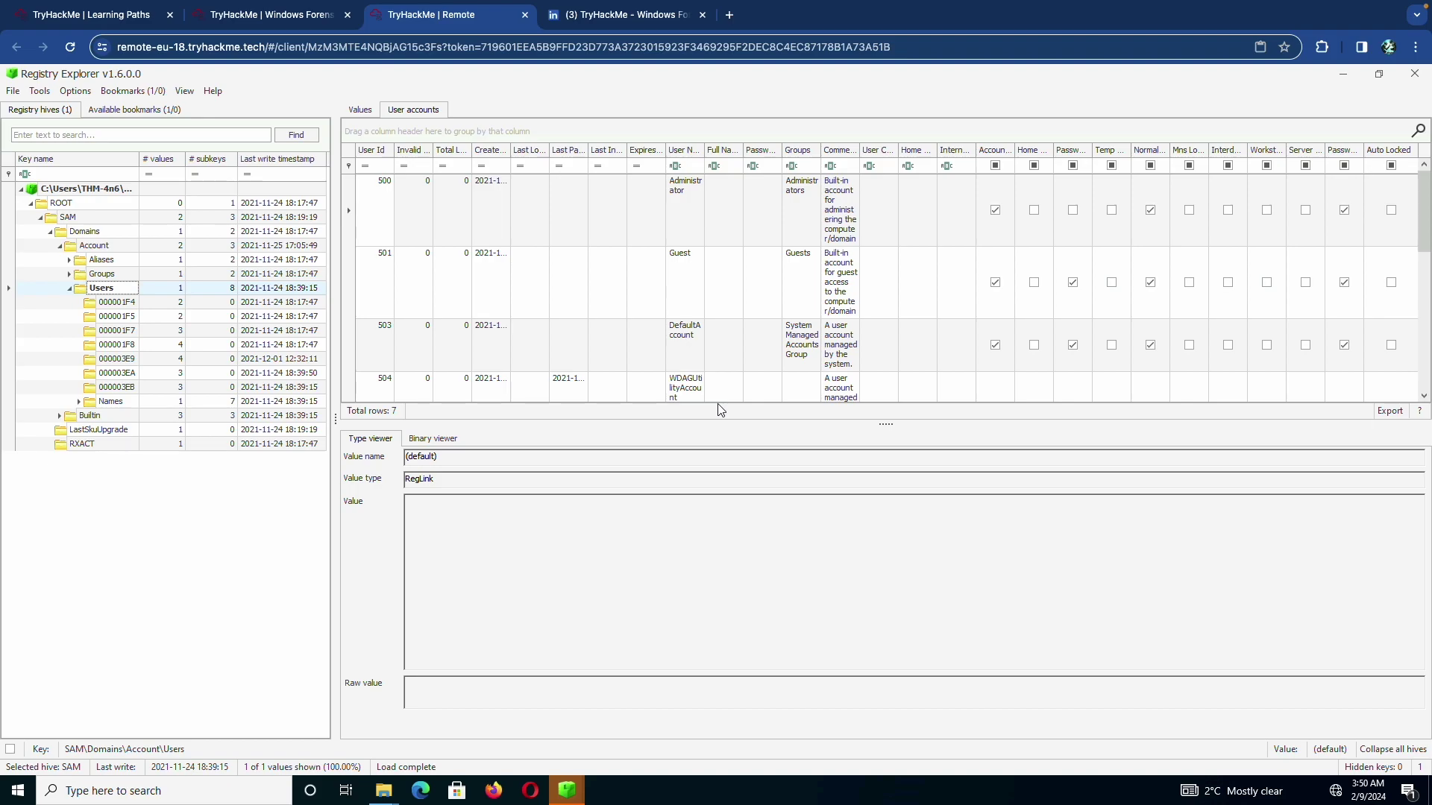
pyautogui.moveTo(717, 421); pyautogui.dragTo(709, 546)
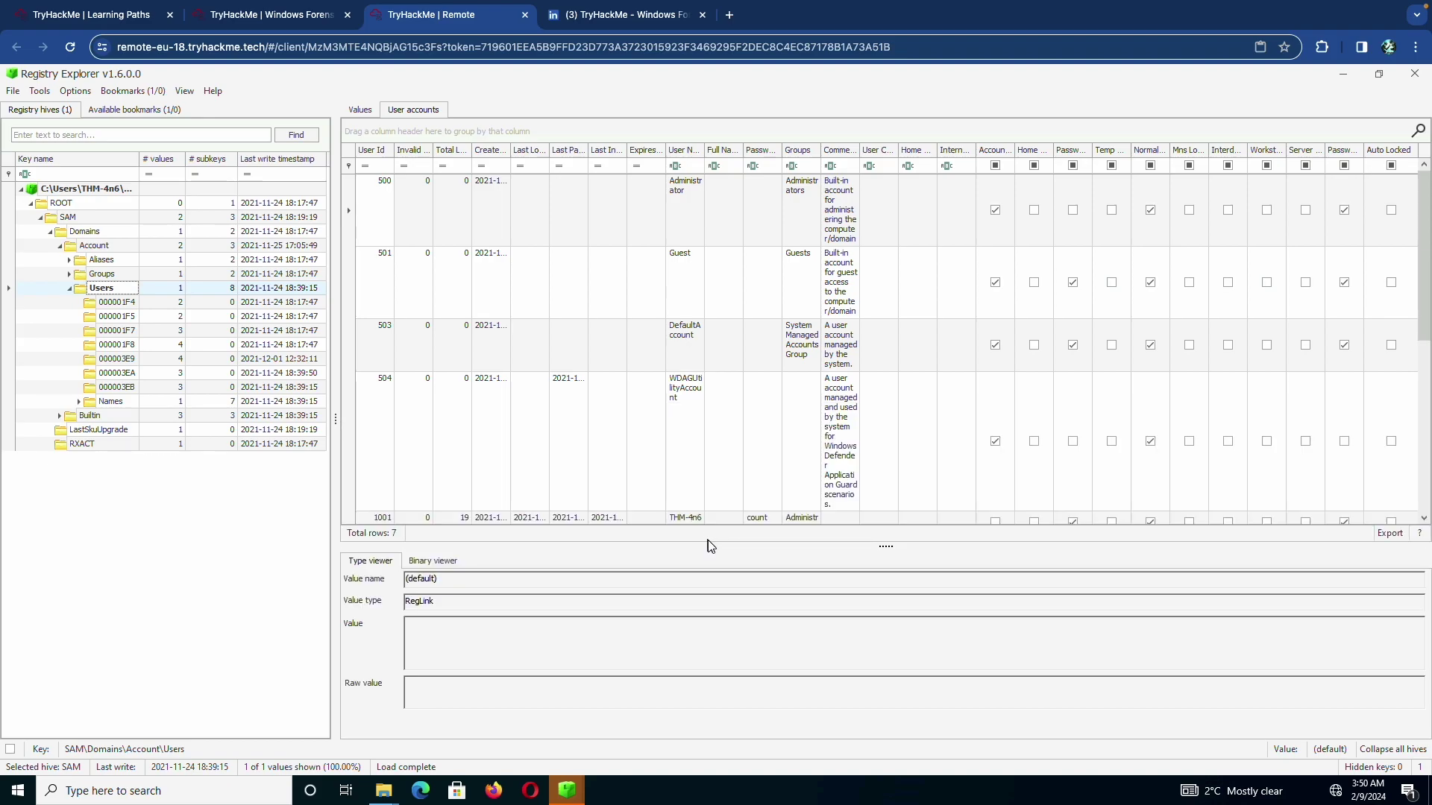
pyautogui.click(720, 576)
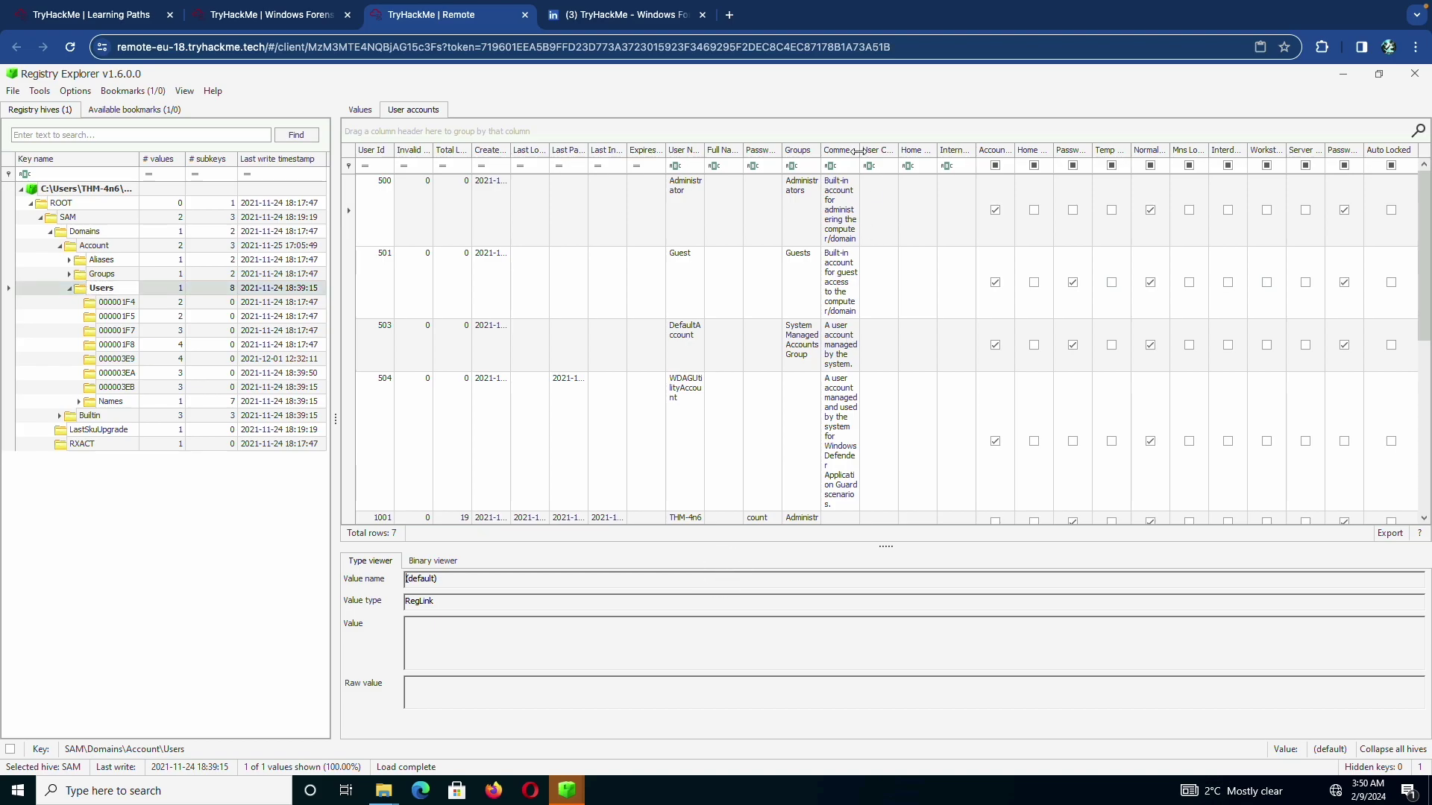
pyautogui.moveTo(900, 153); pyautogui.dragTo(996, 155)
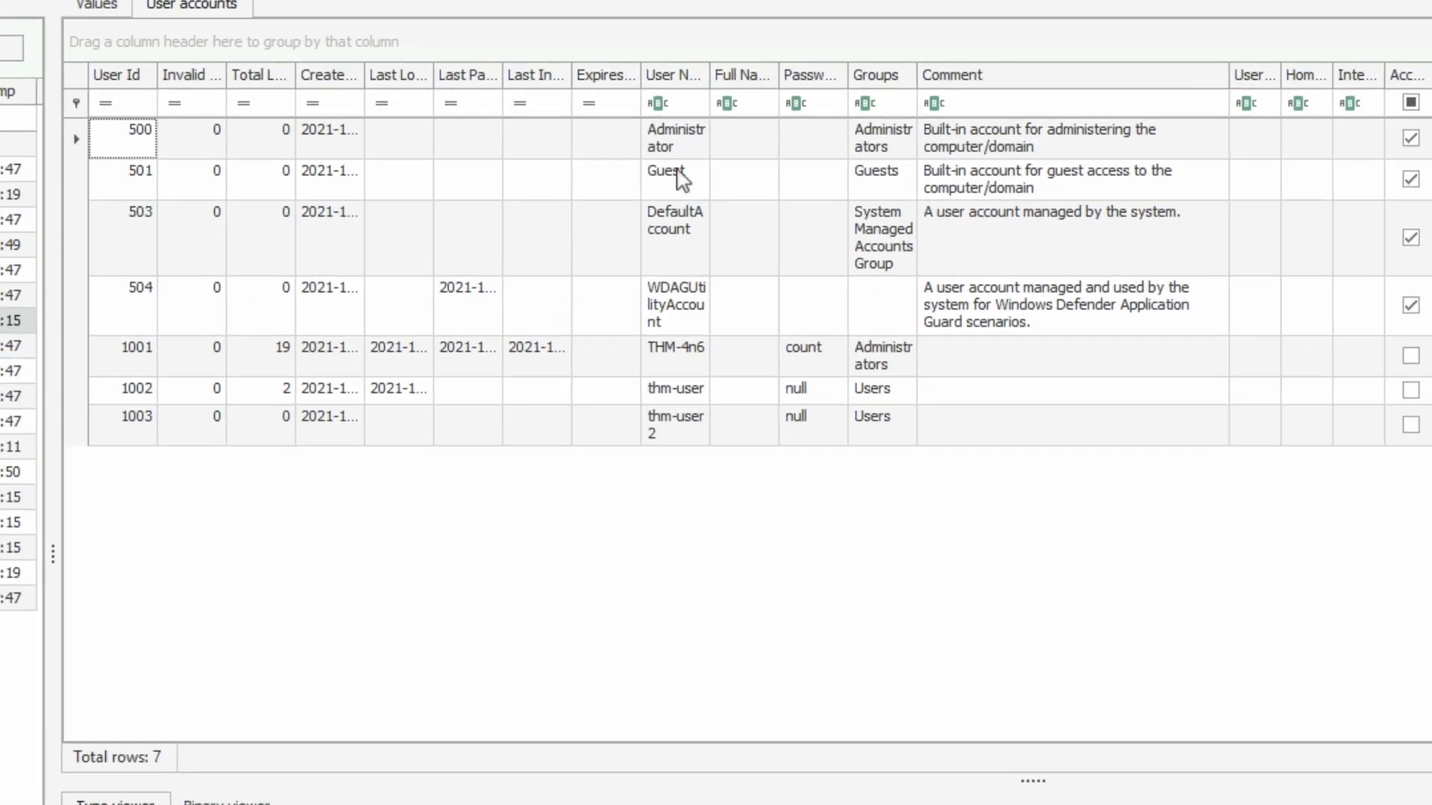
# Check the user names of the accounts with user IDs 1001, 1002 and 1003.
pyautogui.click(668, 366)
pyautogui.click(676, 393)
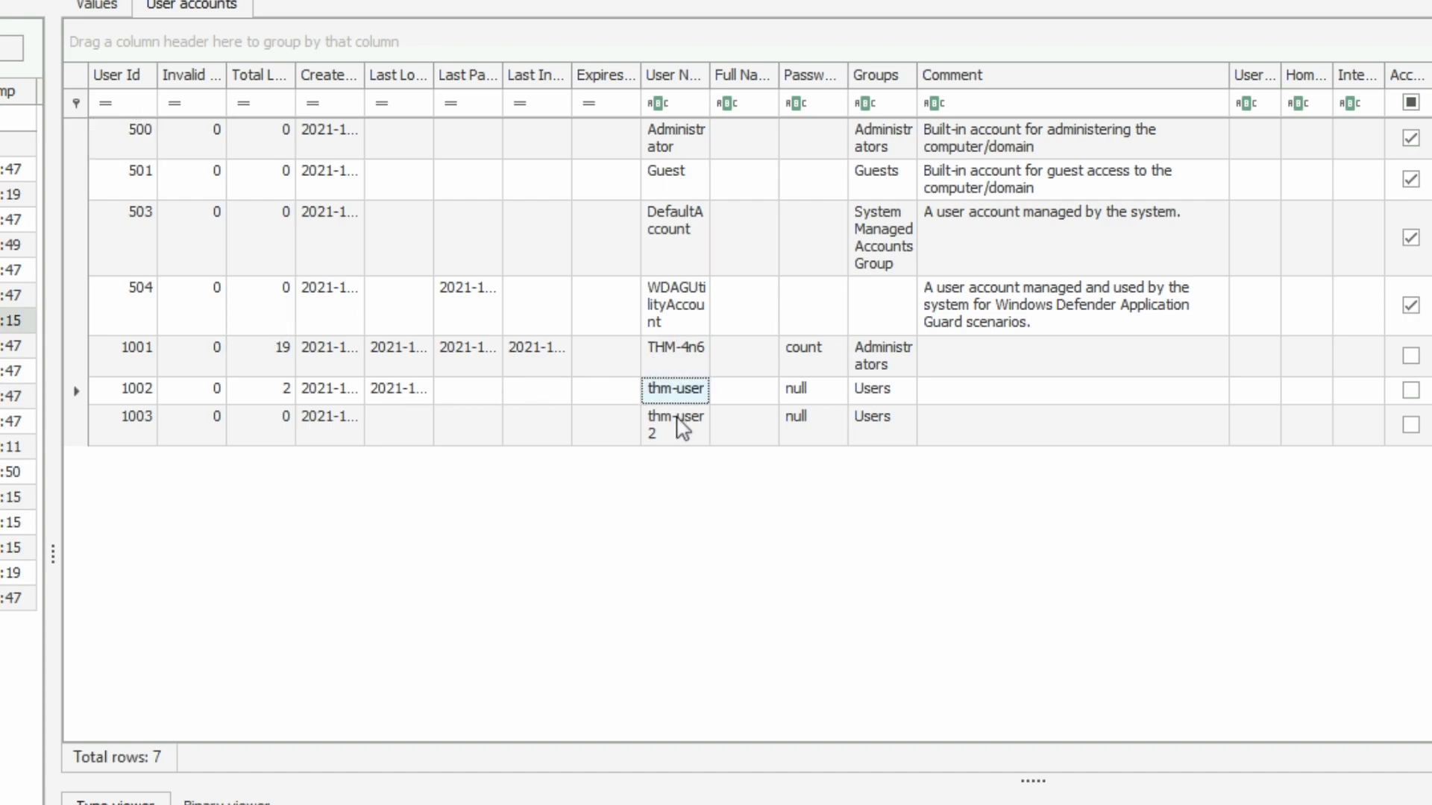
pyautogui.click(677, 437)
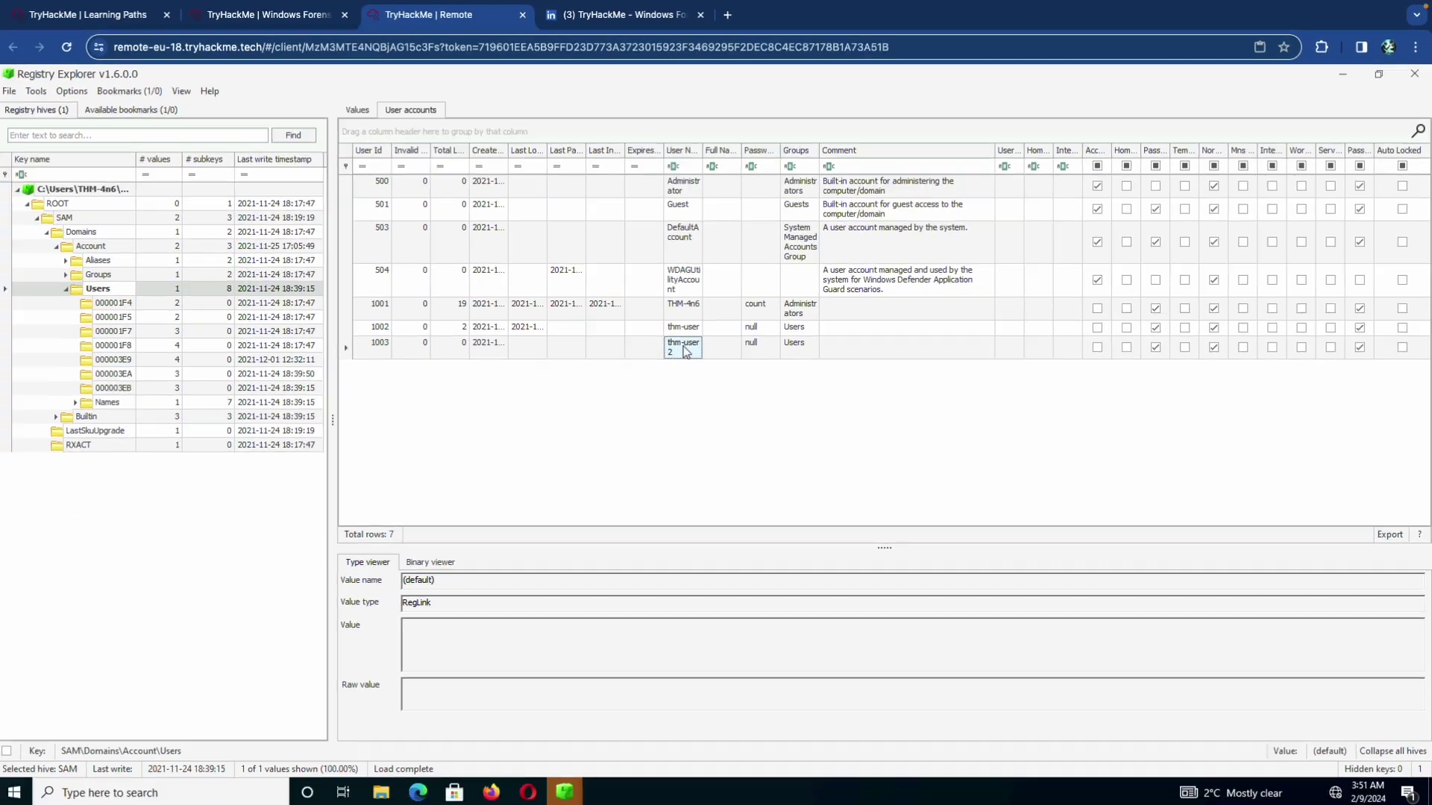
# Return to the Windows Forensics 1 room and submit 3 as the number of user-created accounts.
pyautogui.hotkey('ctrl', 'shift', 'Tab')
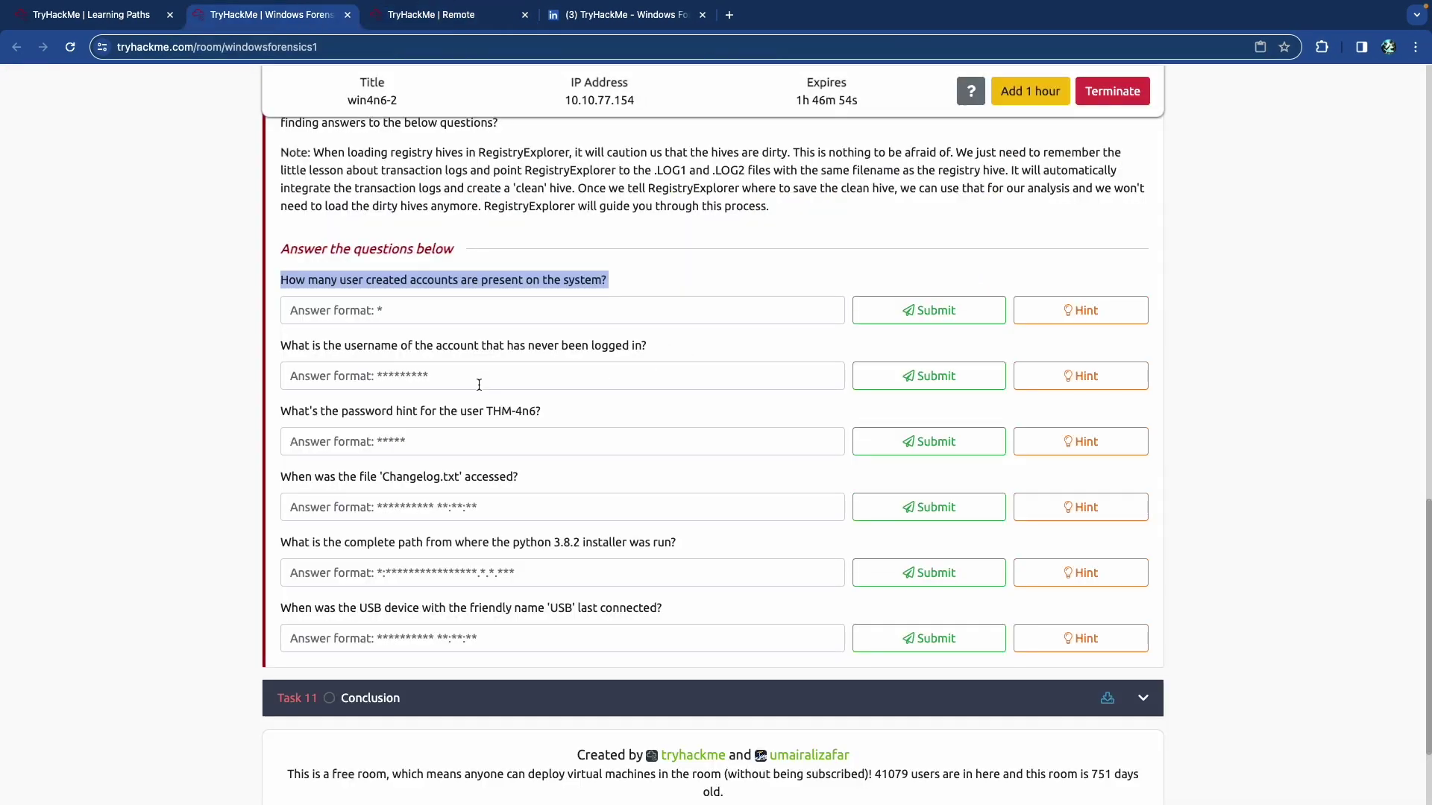
pyautogui.click(463, 310)
pyautogui.write('3')
pyautogui.press('Return')
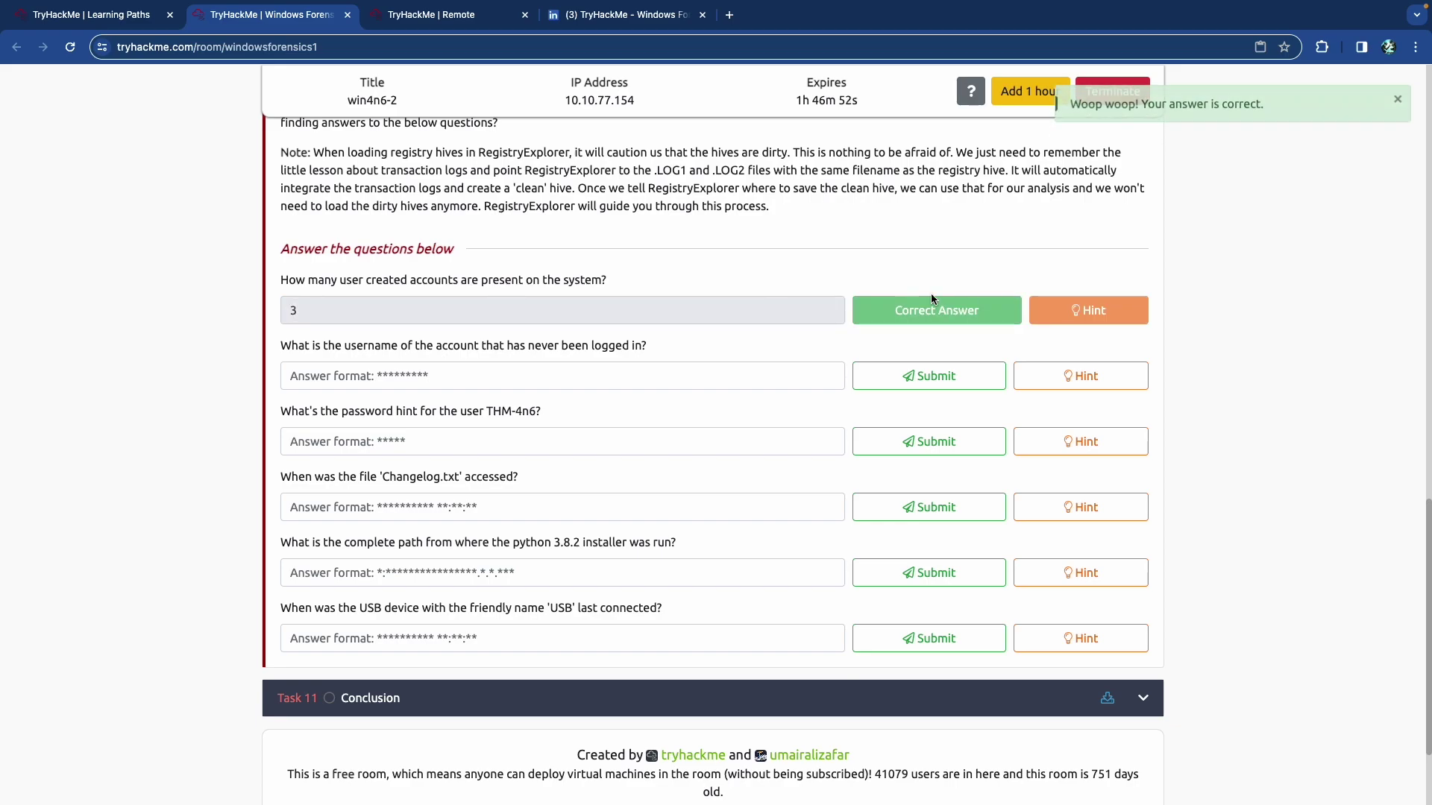
# Reread the user-created accounts question's hint about RIDs starting with 10xx and close it.
pyautogui.click(1087, 310)
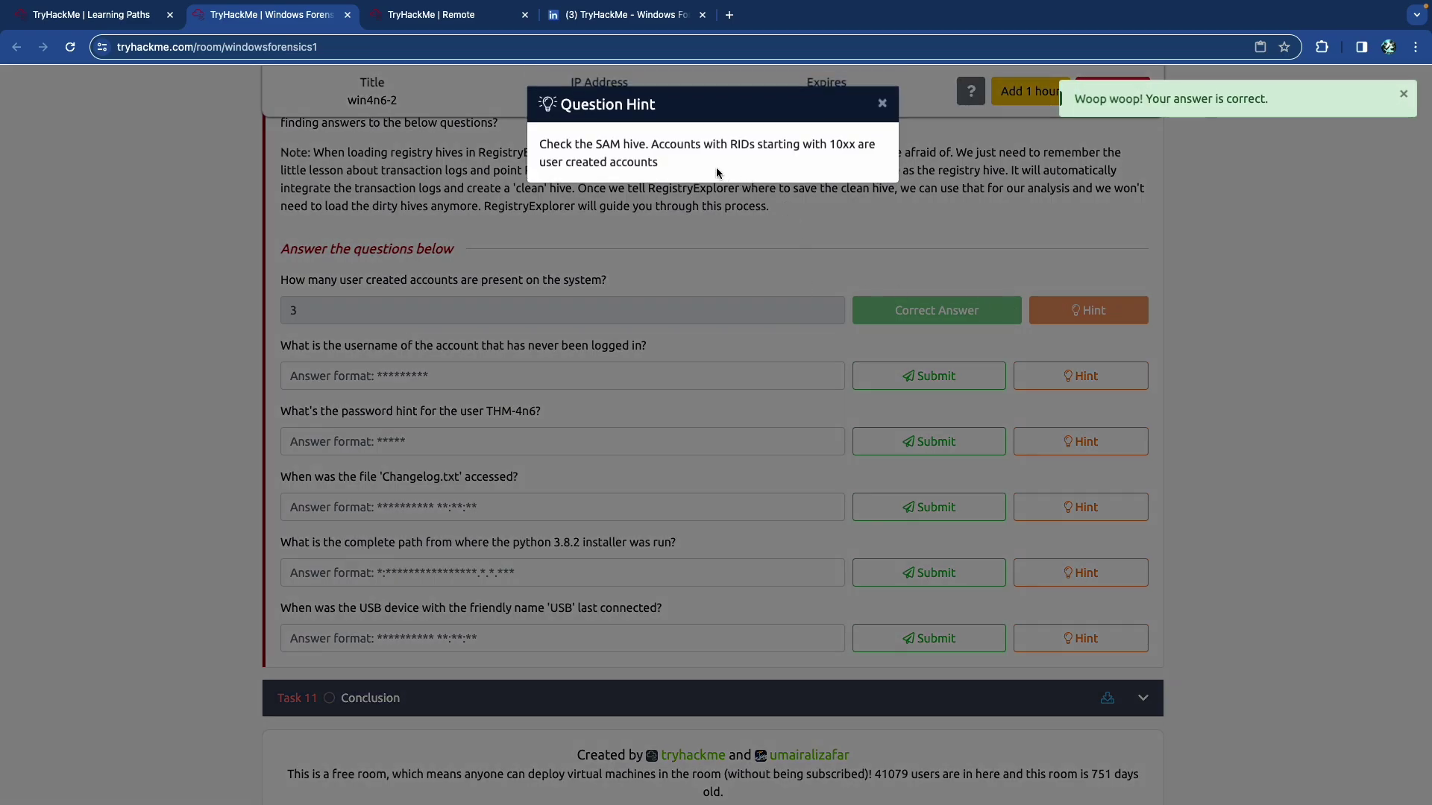
pyautogui.moveTo(726, 148); pyautogui.dragTo(837, 149)
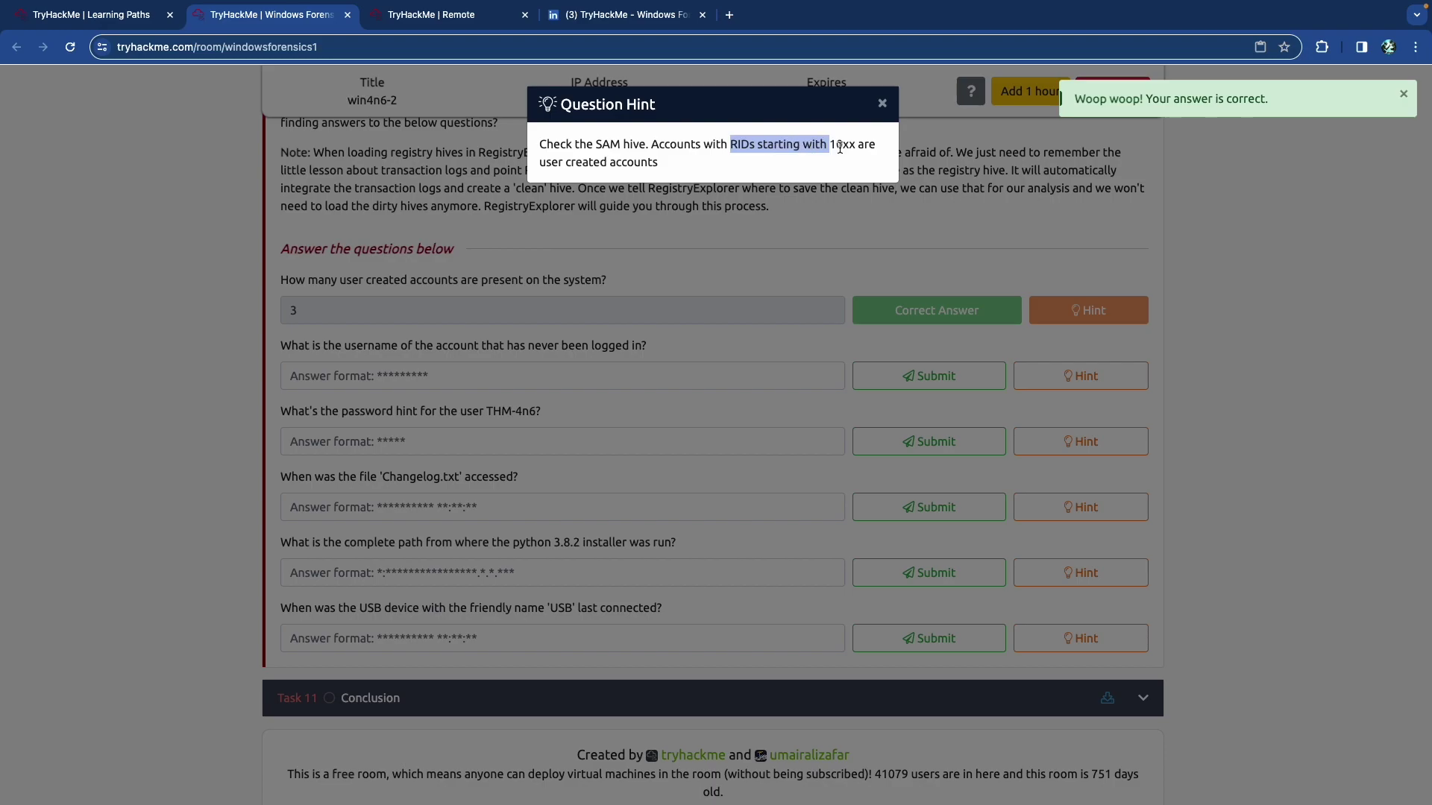
pyautogui.click(846, 148)
pyautogui.click(767, 225)
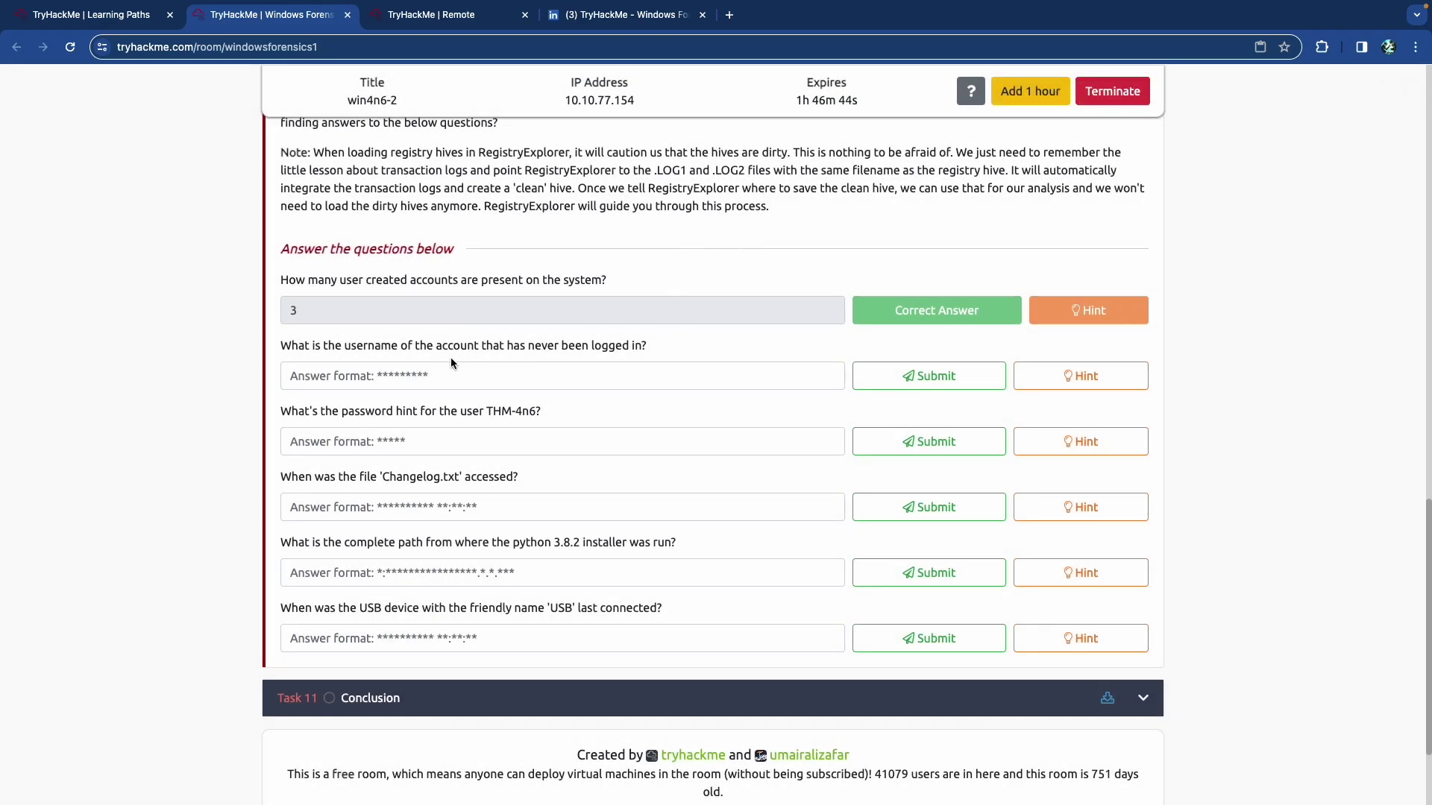
# Read the question about the account that has never been logged in and view its hint.
pyautogui.moveTo(416, 350); pyautogui.dragTo(571, 350)
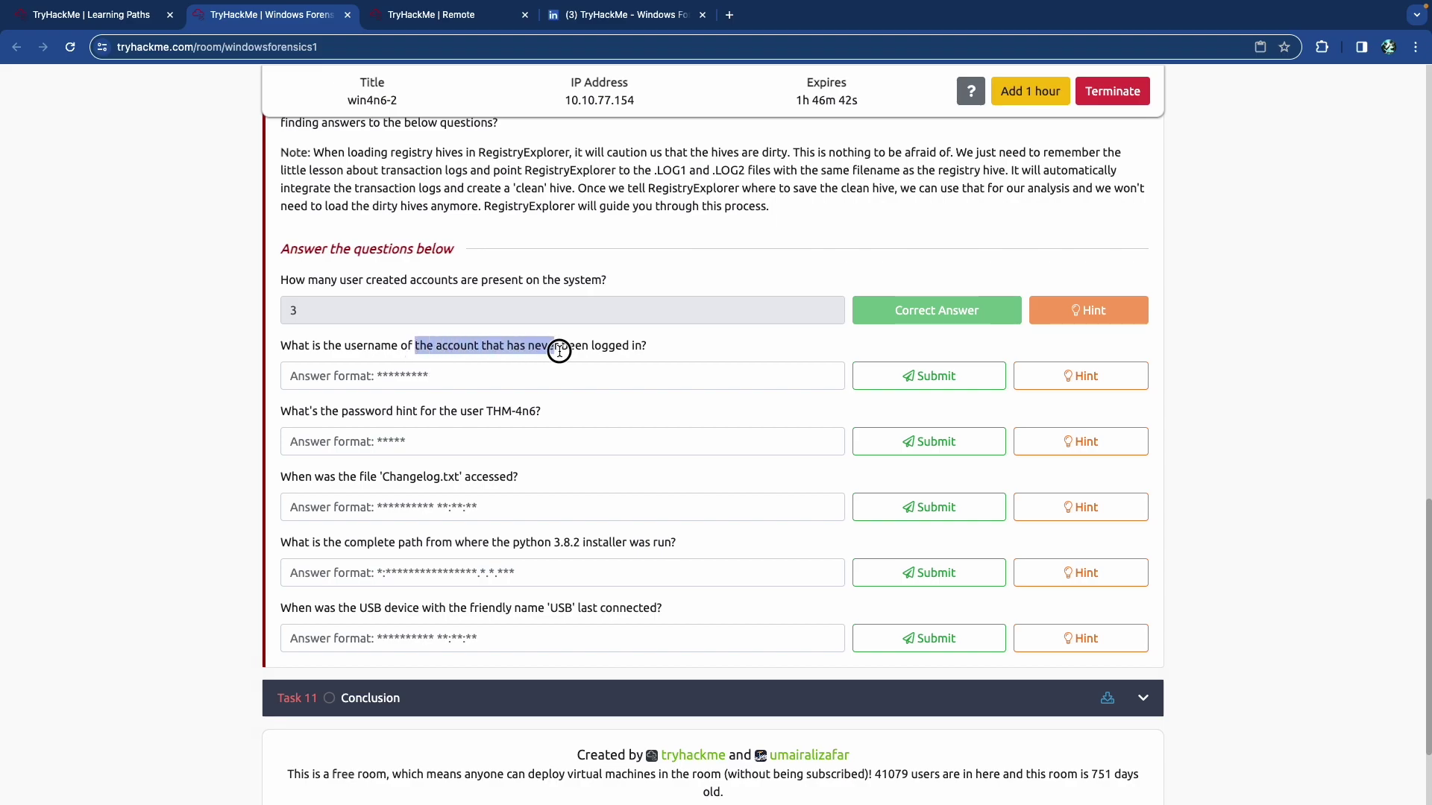
pyautogui.click(567, 350)
pyautogui.click(1023, 376)
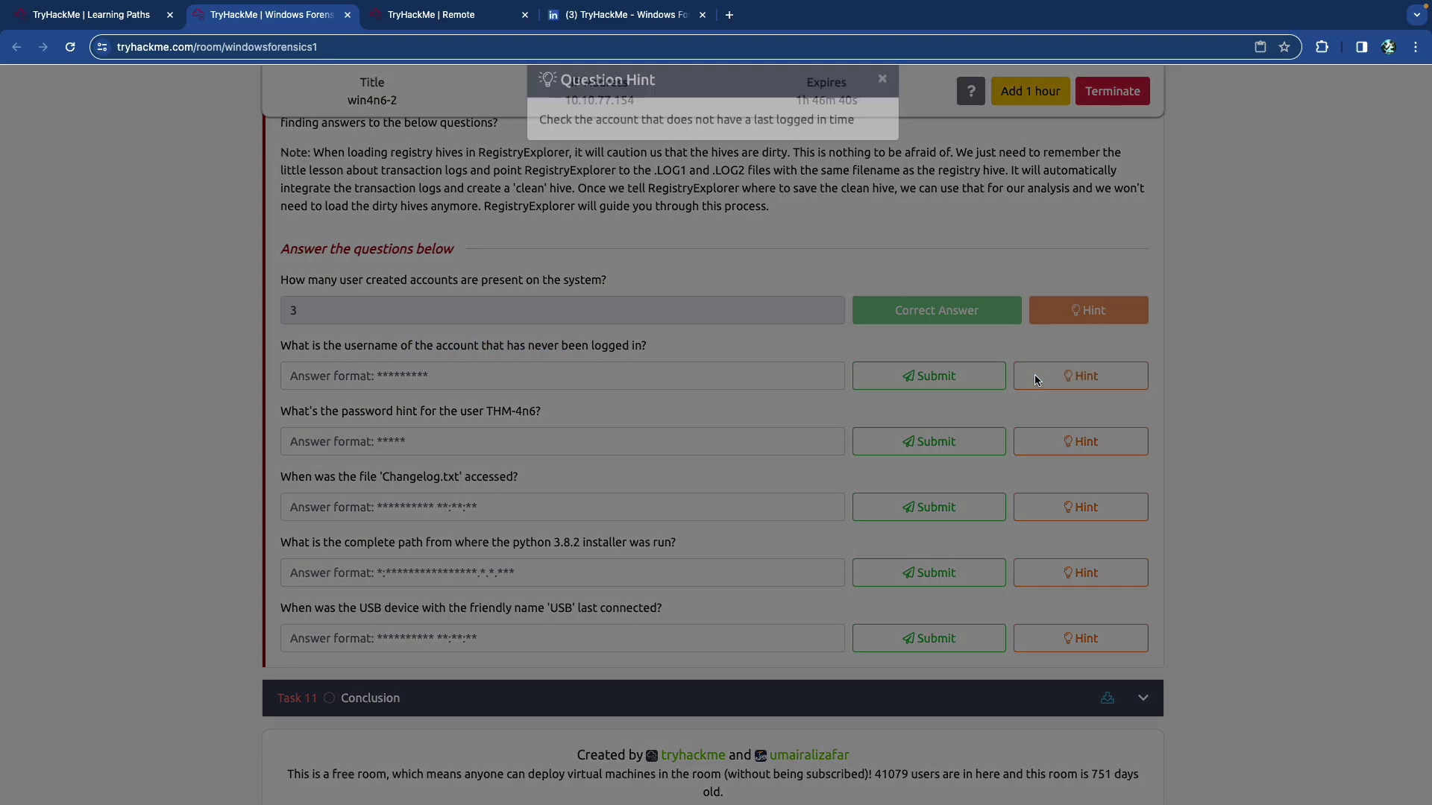
pyautogui.click(738, 221)
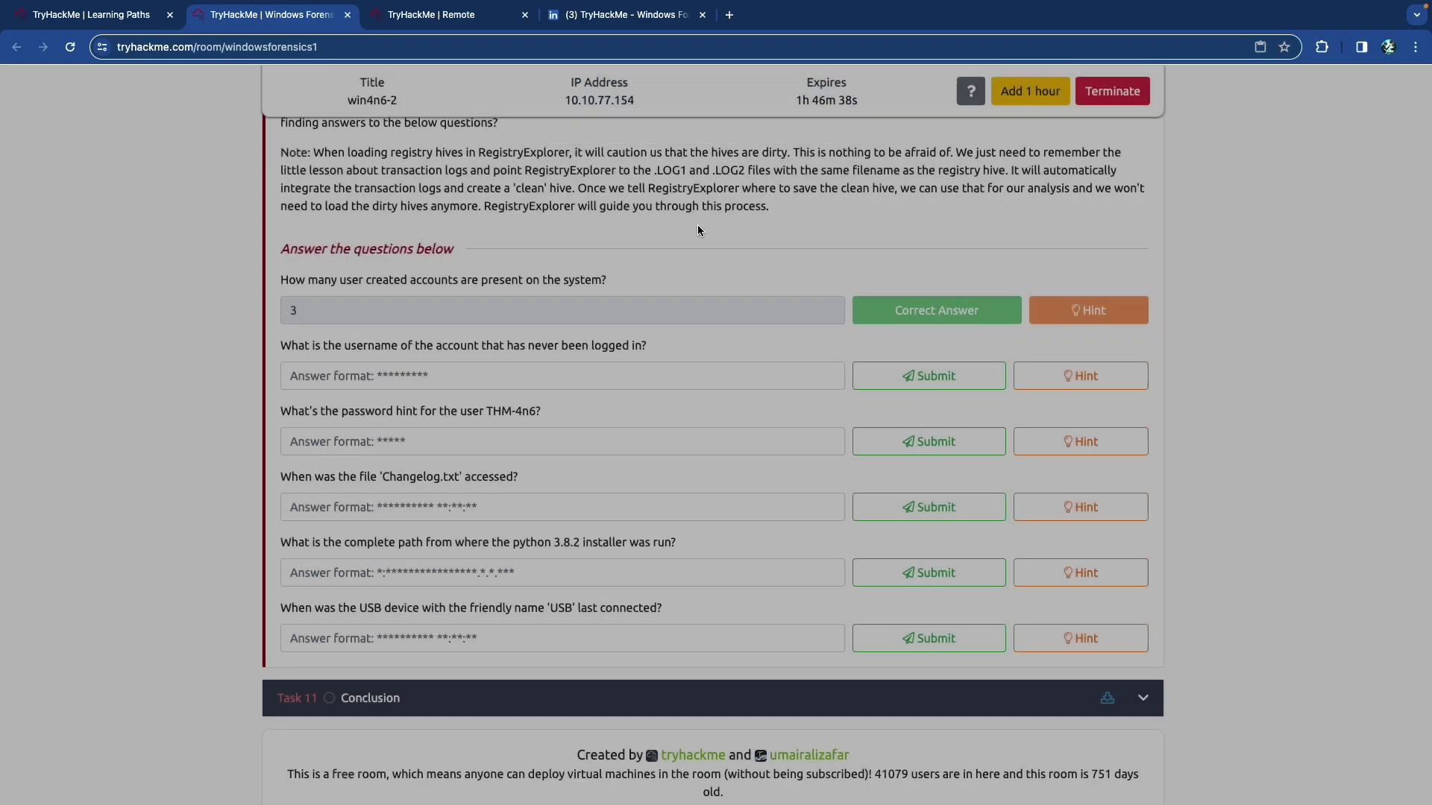
# Widen the Last Login Time column in the user accounts table and submit thm-user2 as the account never logged in.
pyautogui.hotkey('ctrl', 'Tab')
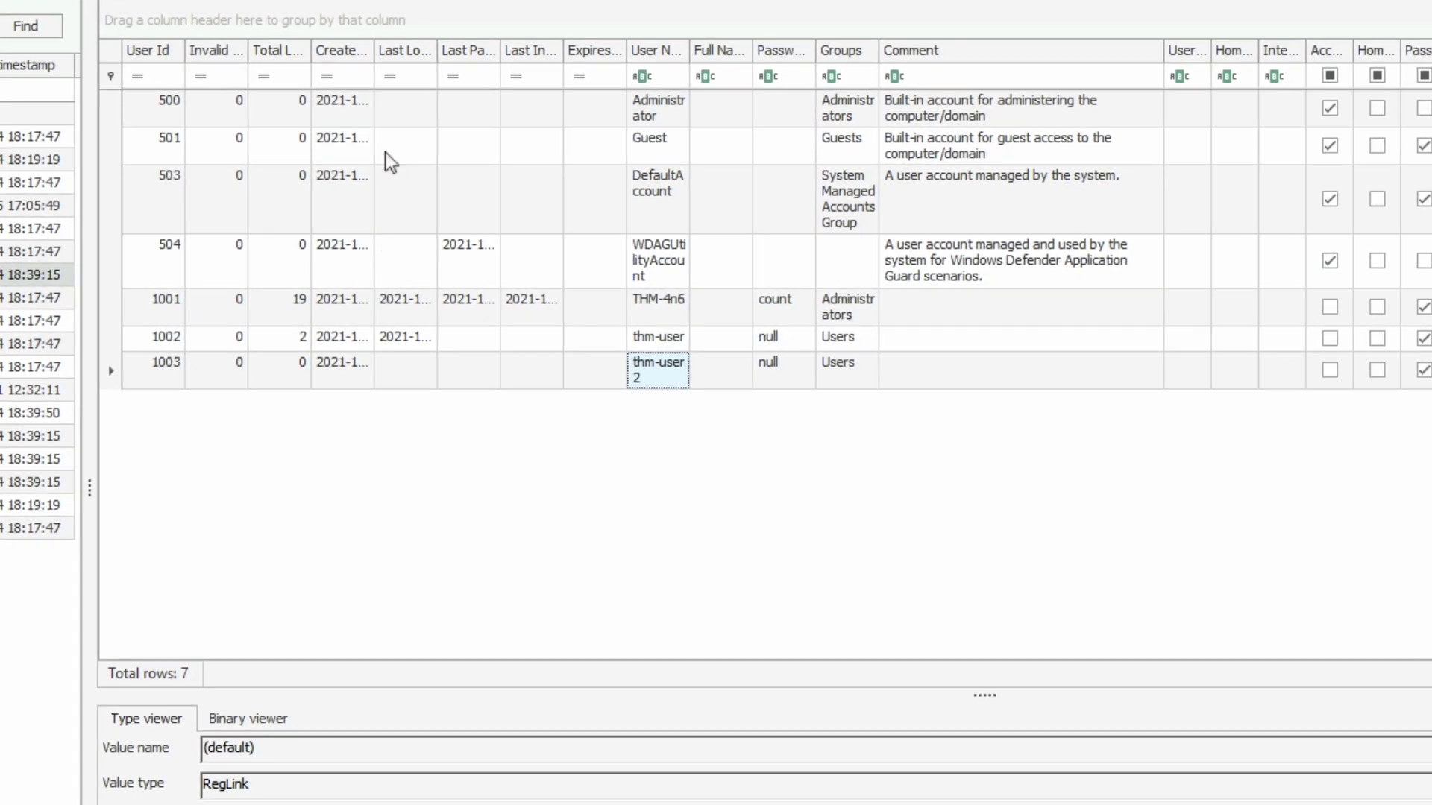
pyautogui.moveTo(437, 50); pyautogui.dragTo(527, 50)
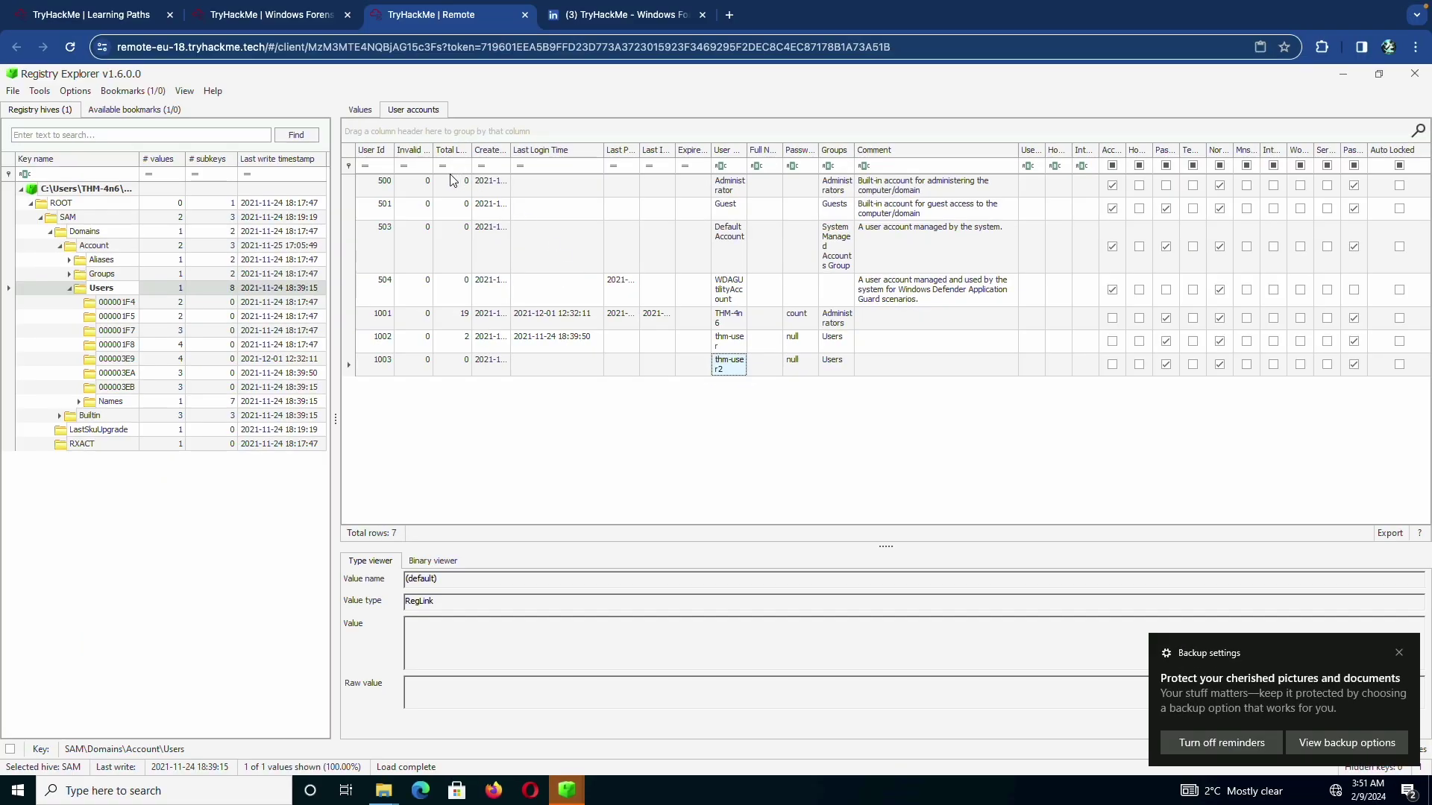
pyautogui.hotkey('ctrl', 'shift', 'Tab')
pyautogui.click(526, 376)
pyautogui.write('User Name thm-user2')
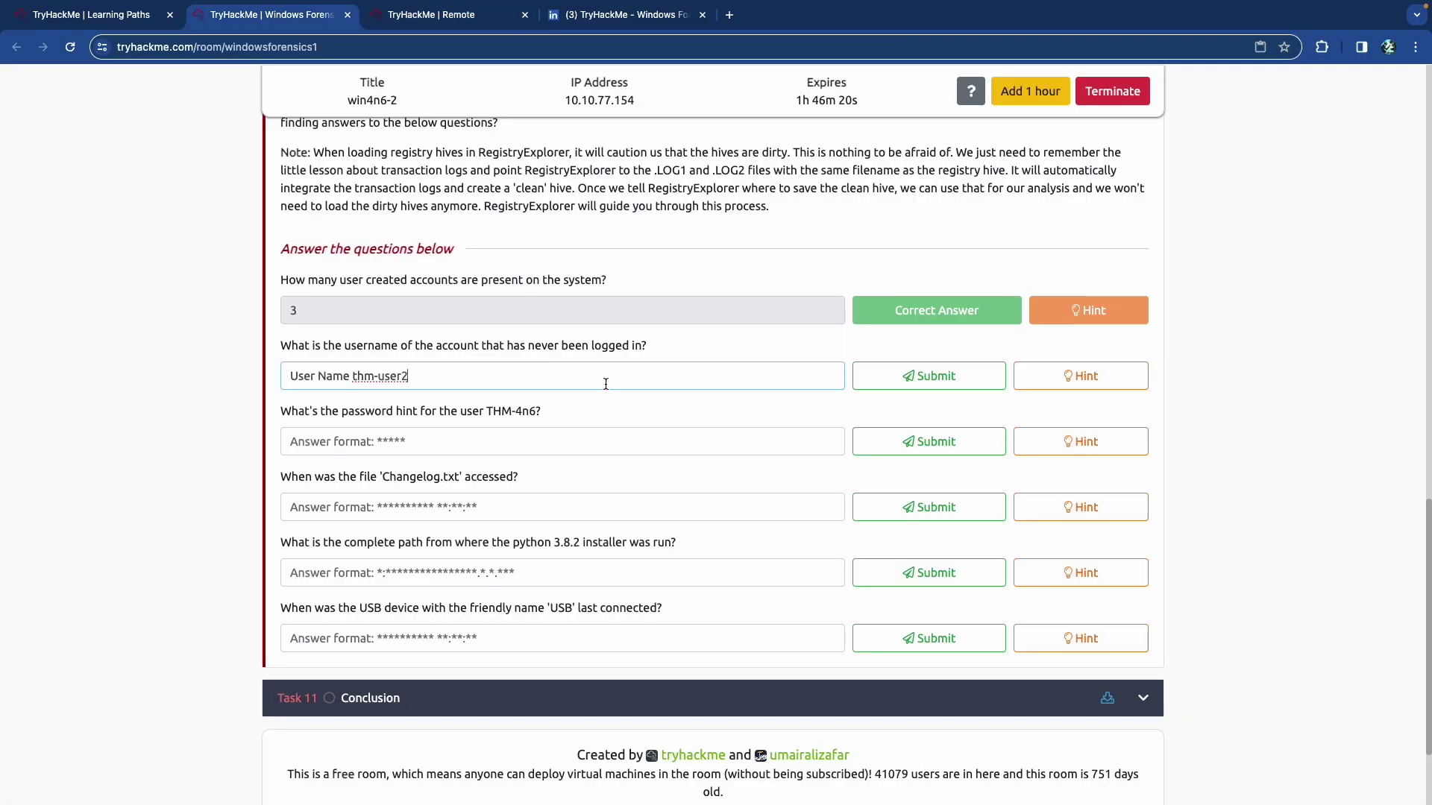
pyautogui.moveTo(355, 376); pyautogui.dragTo(289, 376)
pyautogui.press('BackSpace')
pyautogui.press('Return')
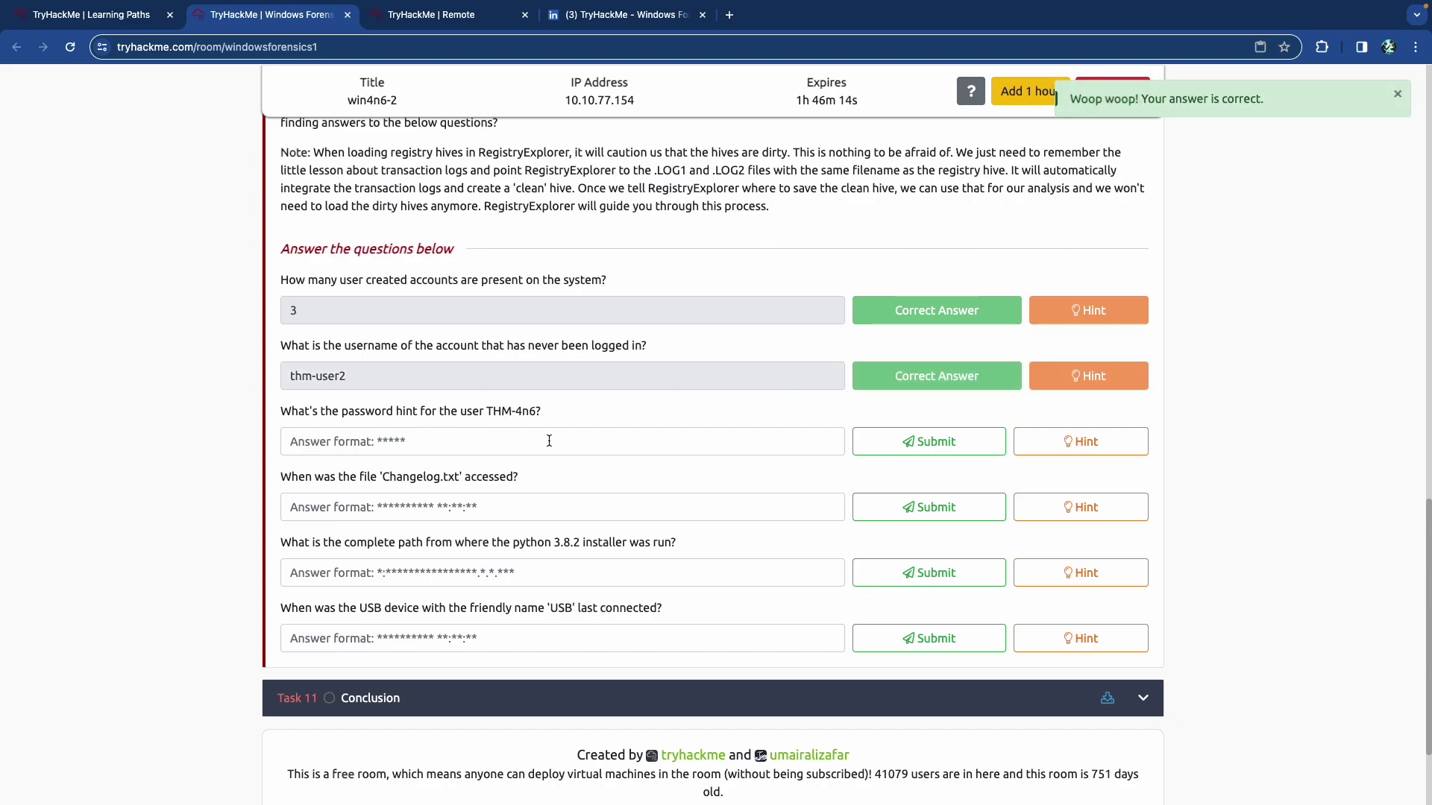
# View the password hint question's hint, look up THM-4n6's entry in the user accounts table and submit count as the answer.
pyautogui.click(1064, 454)
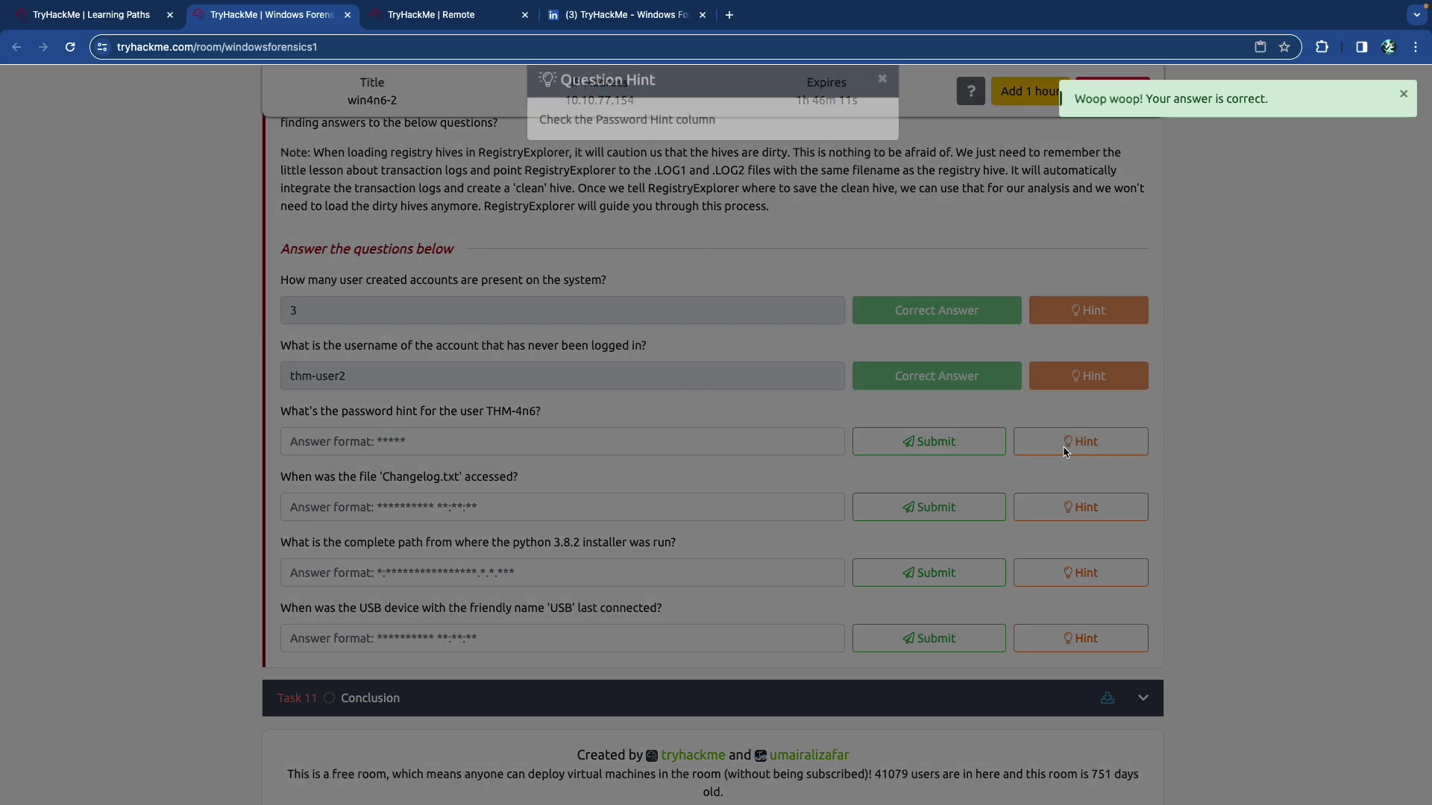
pyautogui.click(583, 239)
pyautogui.hotkey('ctrl', 'Tab')
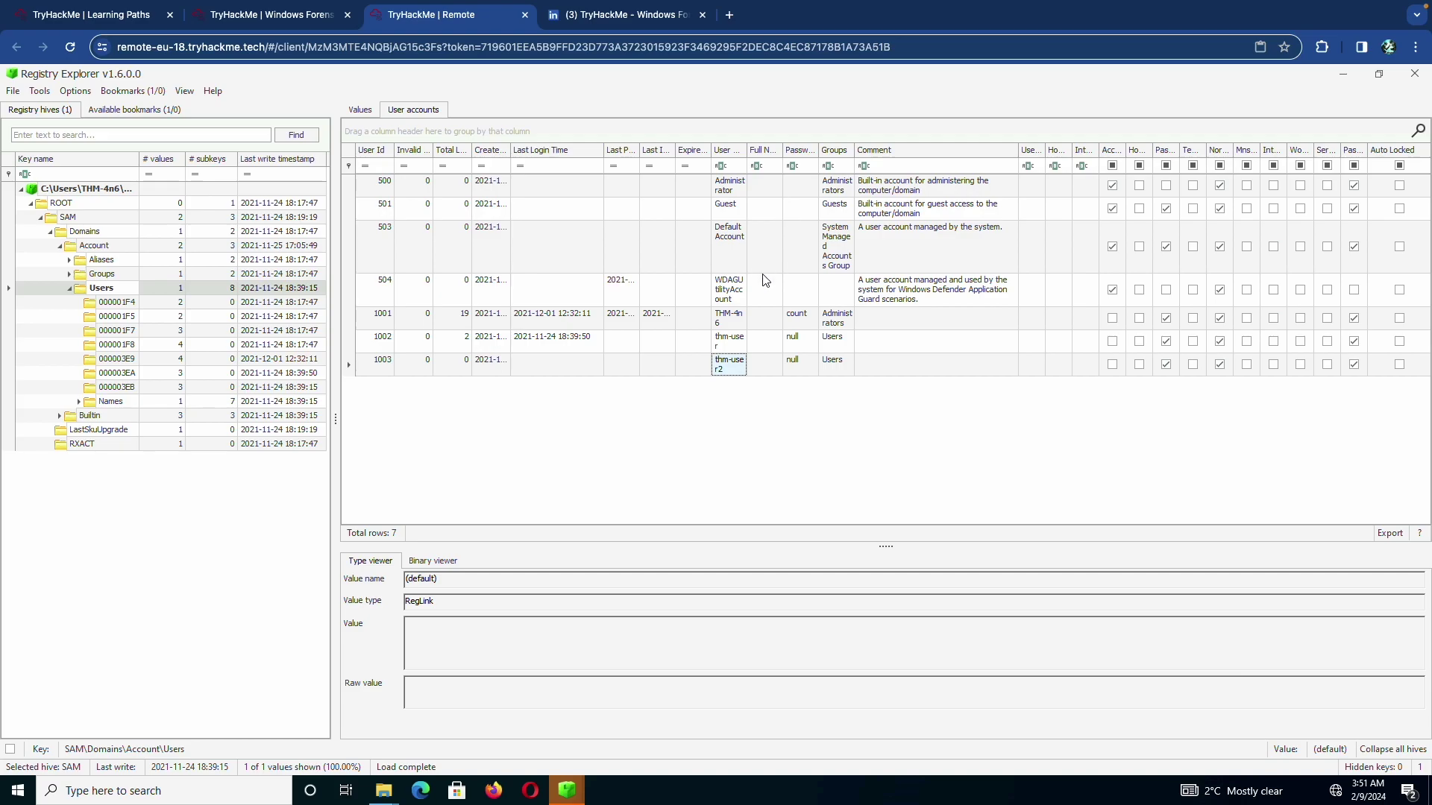
pyautogui.click(796, 326)
pyautogui.hotkey('ctrl', 'shift', 'Tab')
pyautogui.click(449, 443)
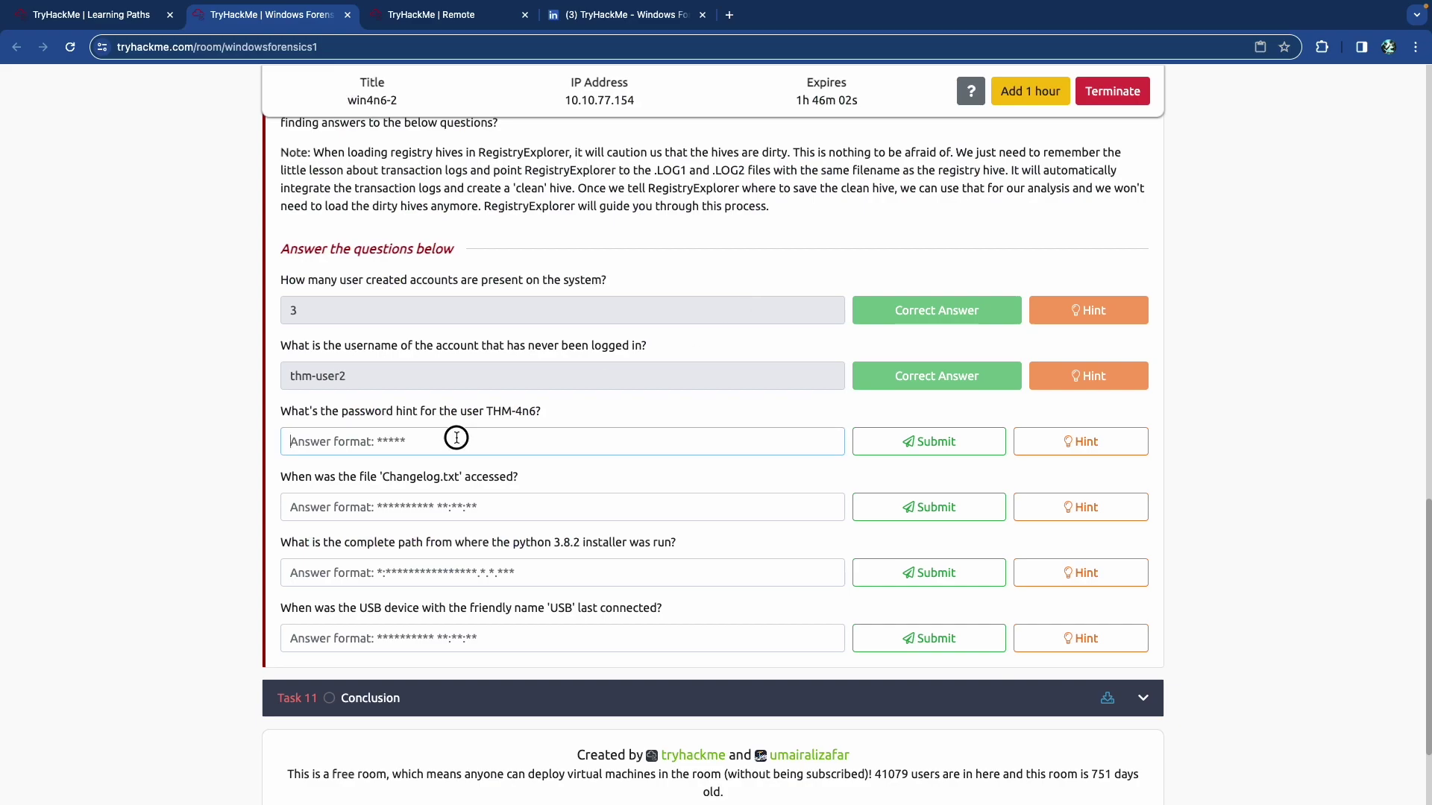
pyautogui.write('count')
pyautogui.press('Return')
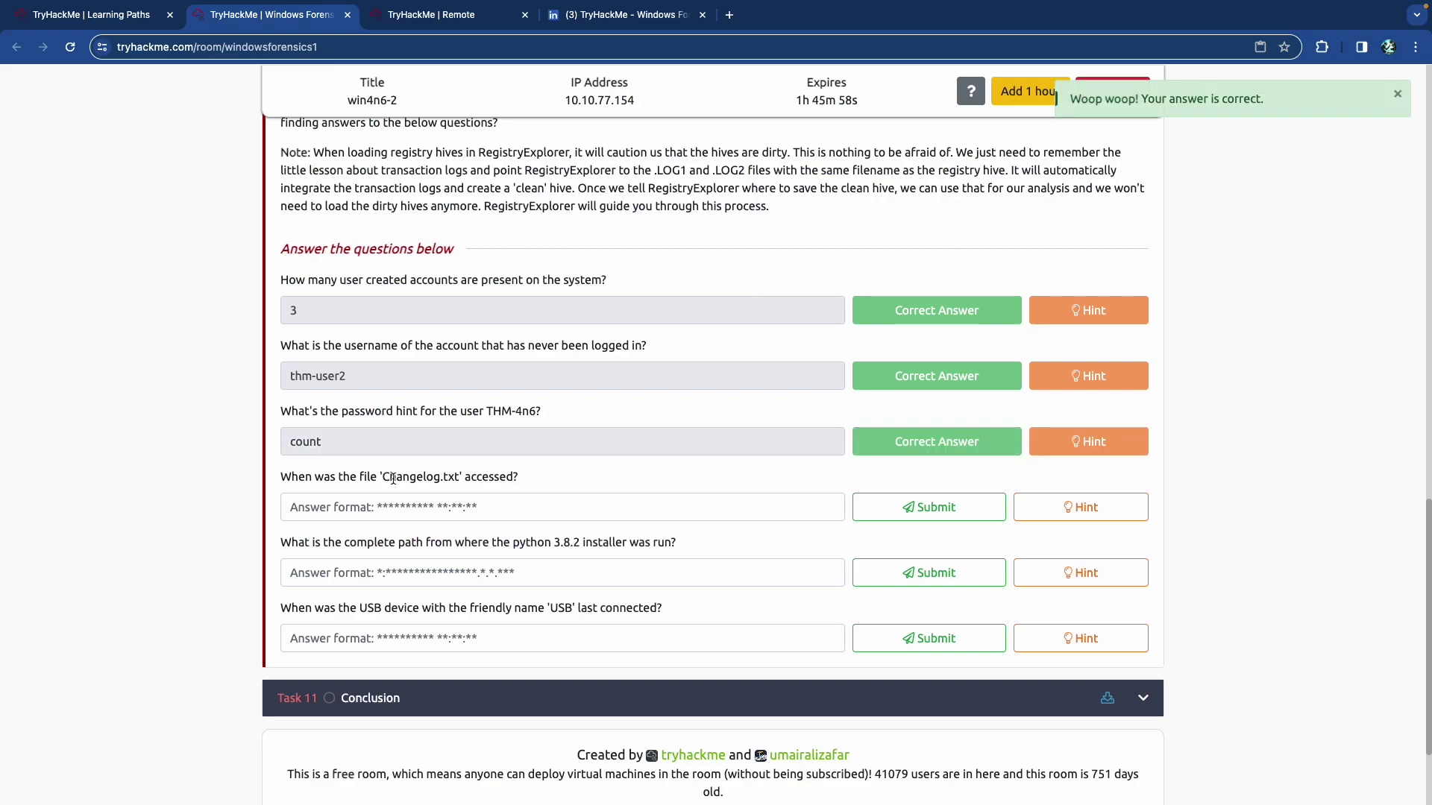
# Read the question about when Changelog.txt was accessed and view its hint.
pyautogui.moveTo(404, 479); pyautogui.dragTo(445, 478)
pyautogui.click(464, 481)
pyautogui.click(1049, 506)
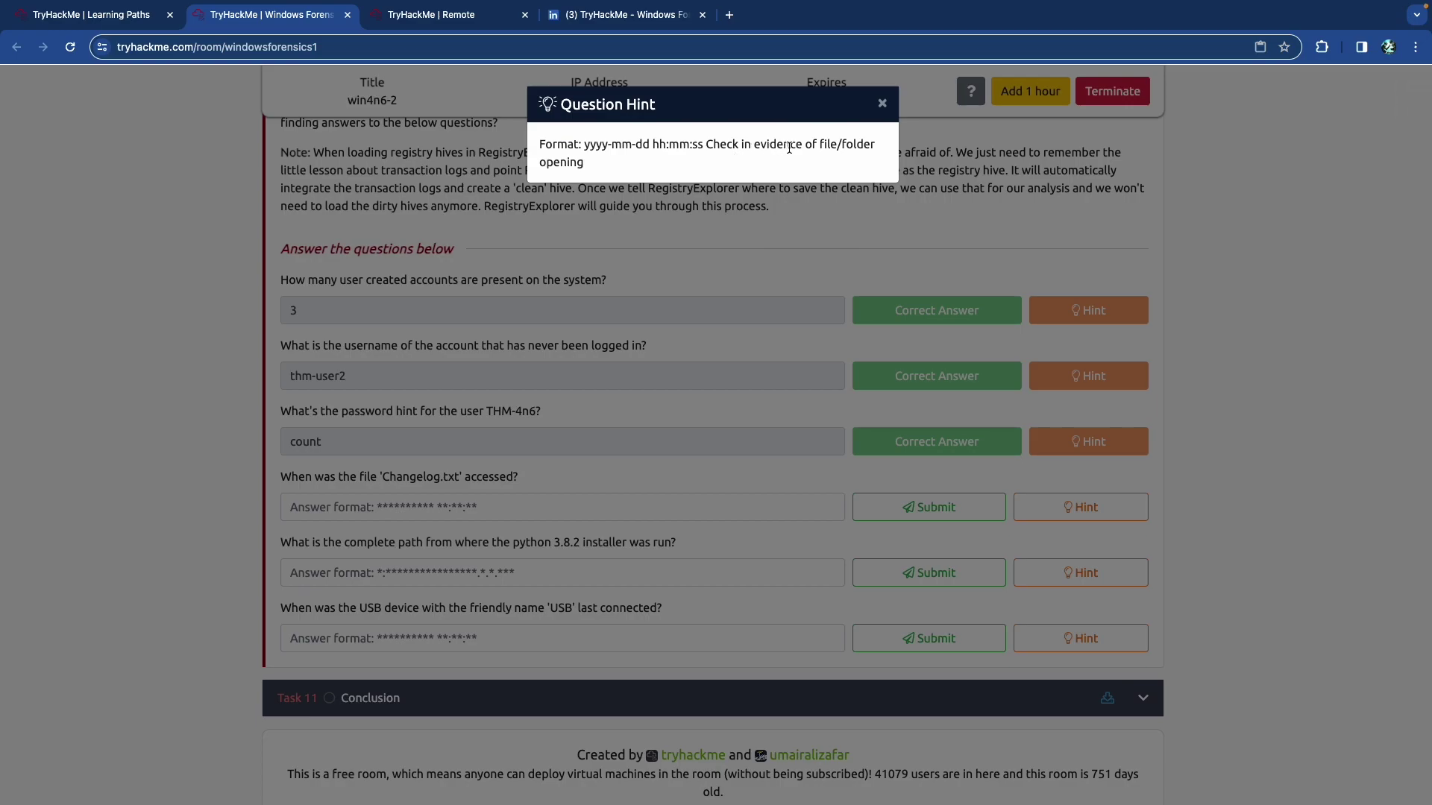
# Collapse the SAM hive in Registry Explorer and start loading another hive, browsing to triage\C\Users\THM-4n6.
pyautogui.click(444, 16)
pyautogui.click(21, 189)
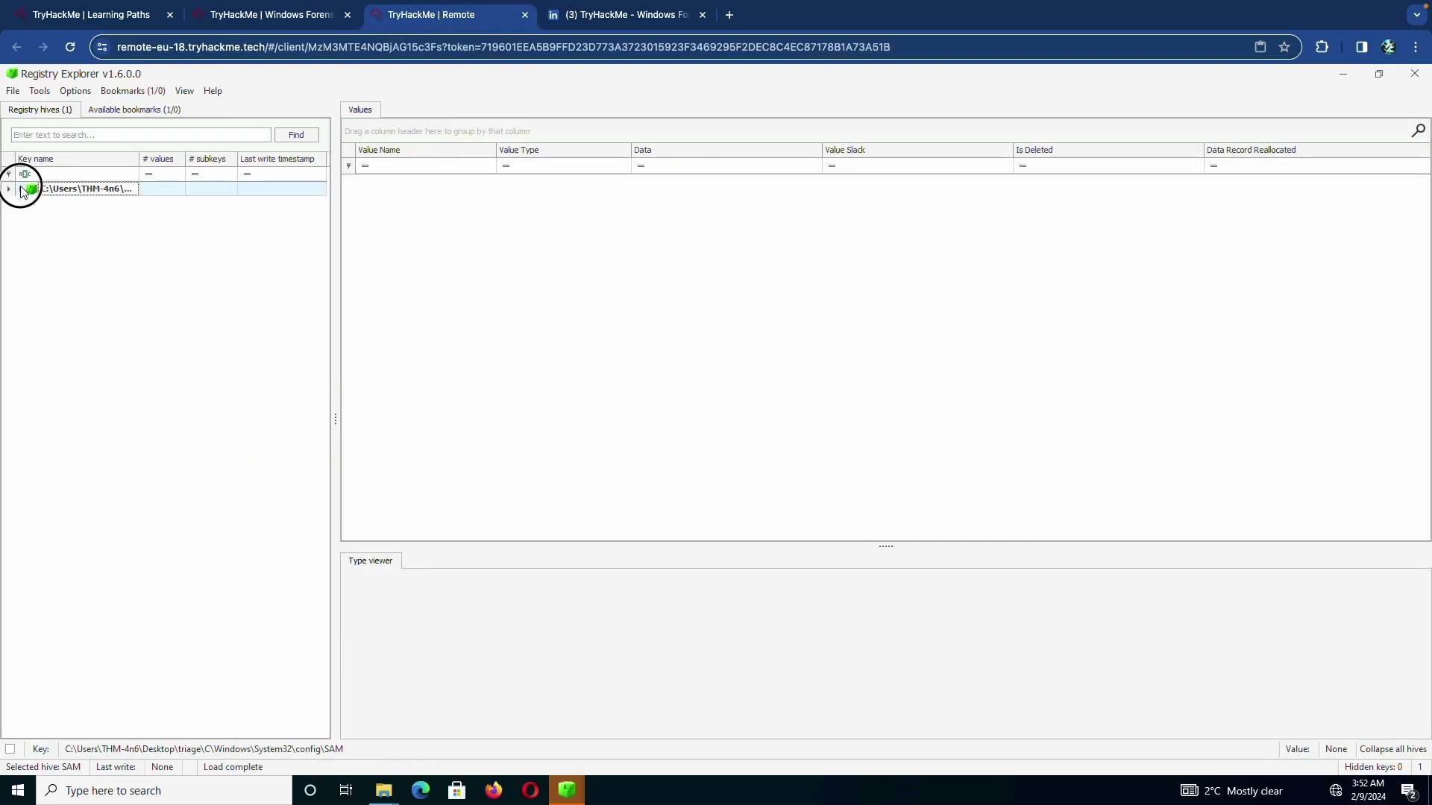
pyautogui.click(13, 91)
pyautogui.click(47, 111)
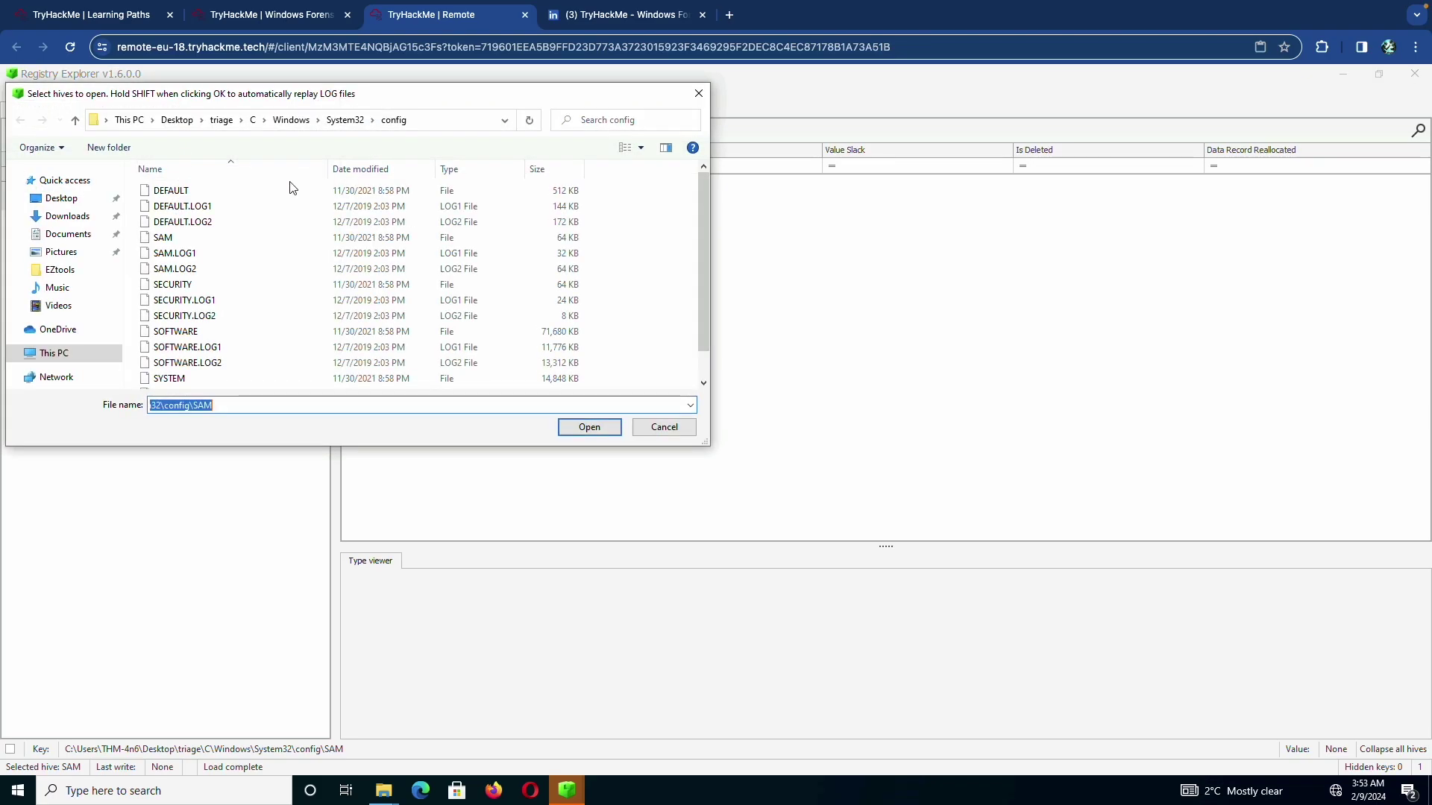
pyautogui.click(258, 128)
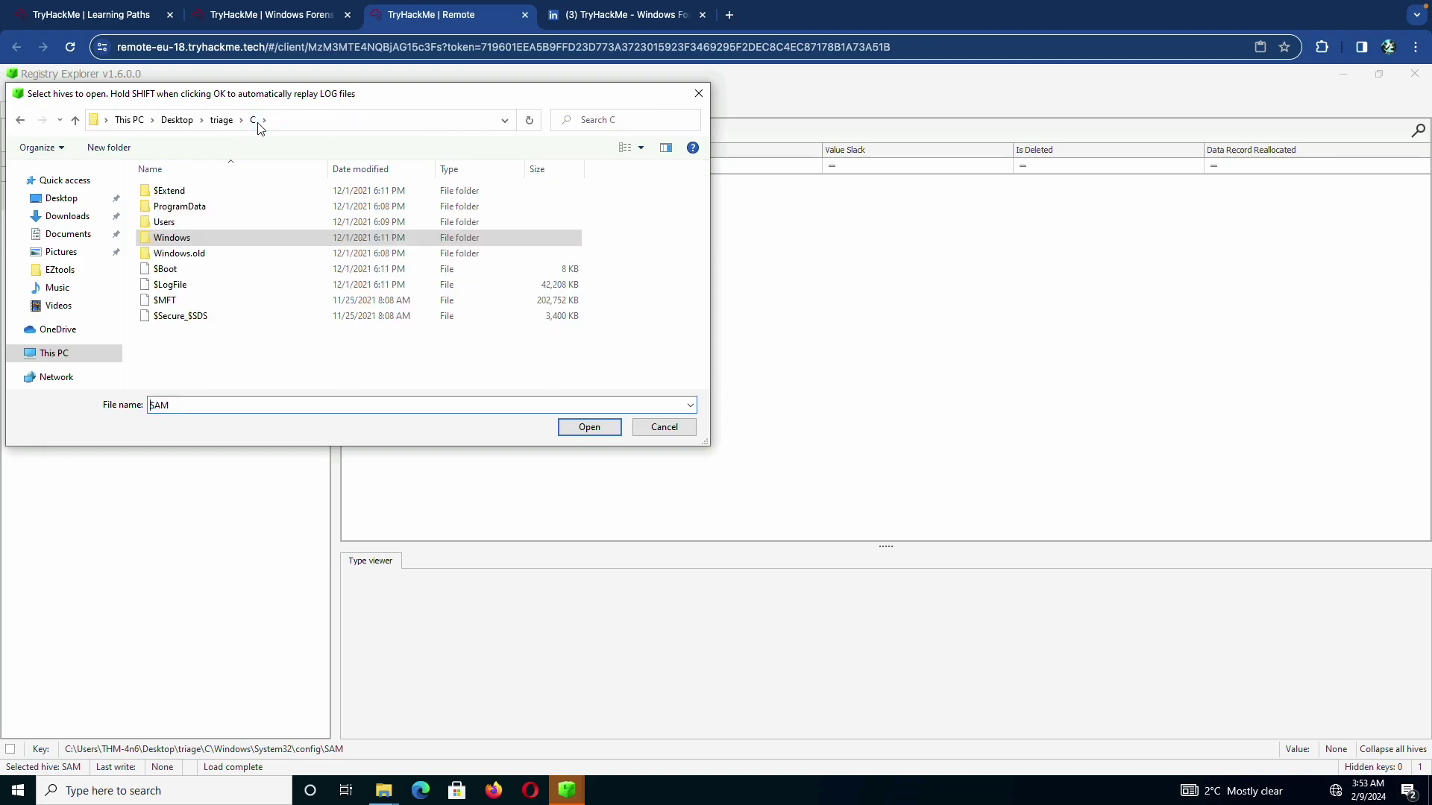
pyautogui.doubleClick(203, 224)
pyautogui.doubleClick(215, 224)
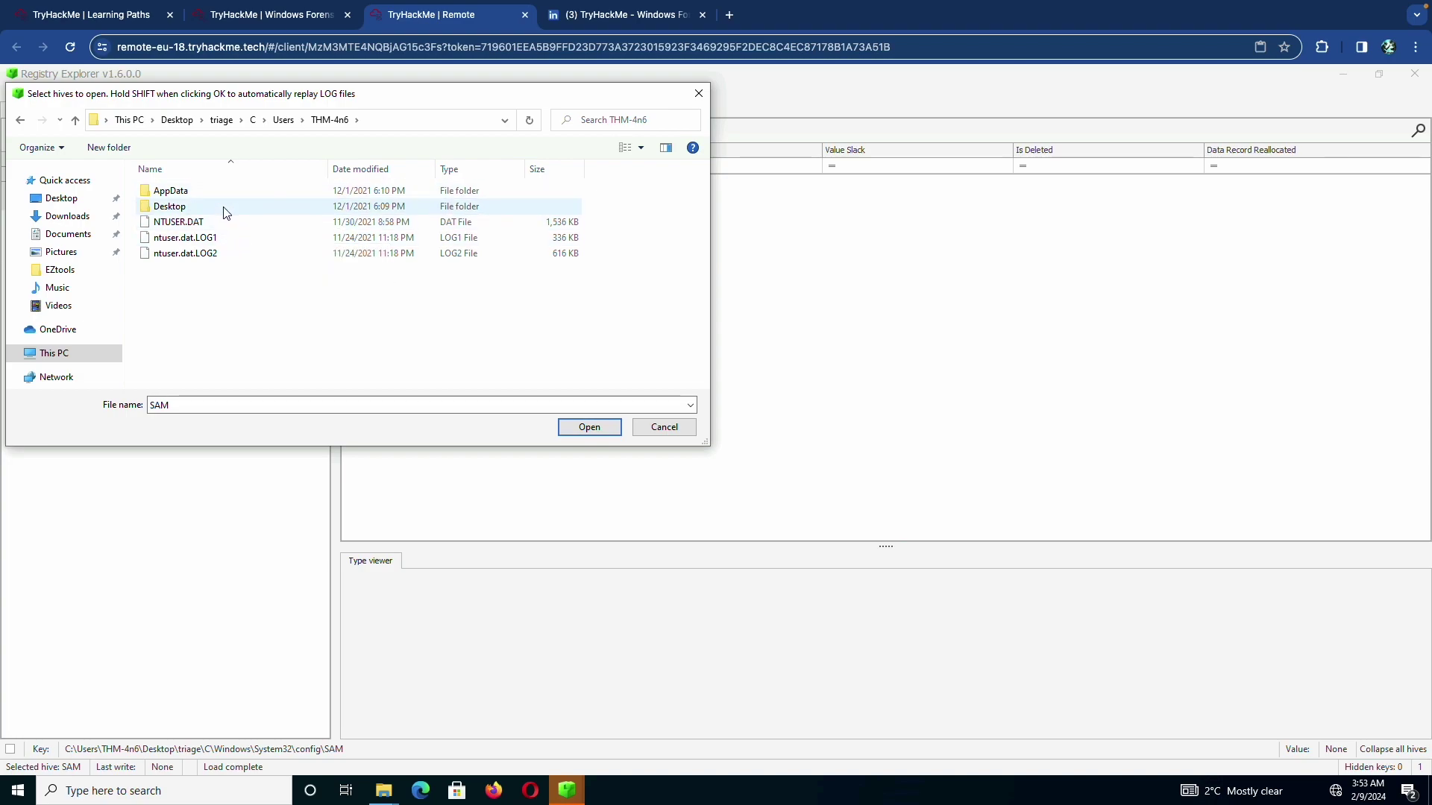
# Check the Desktop and AppData folders inside THM-4n6, then pick that user's NTUSER.DAT as the hive to load.
pyautogui.doubleClick(230, 212)
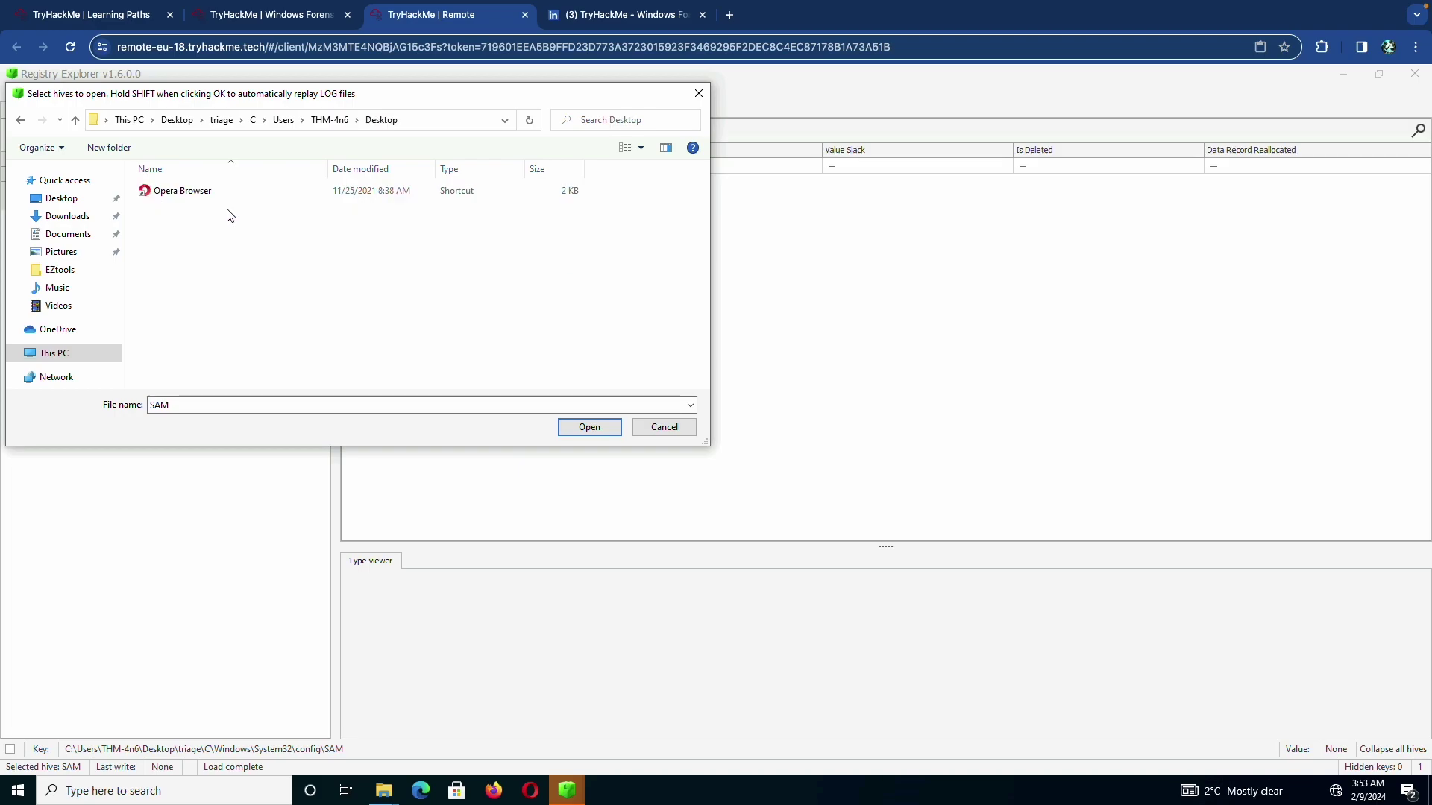
pyautogui.click(329, 120)
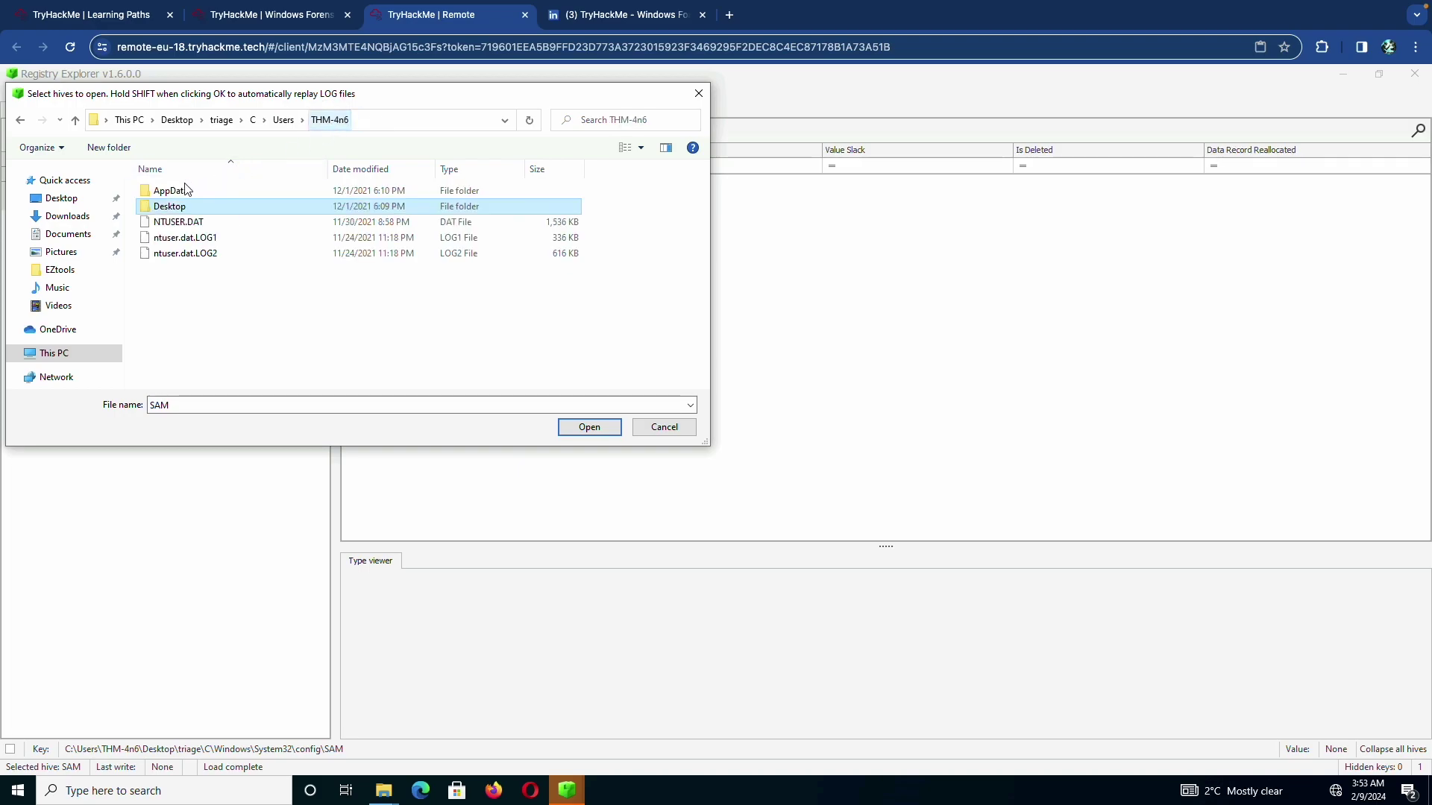
pyautogui.click(200, 200)
pyautogui.doubleClick(200, 194)
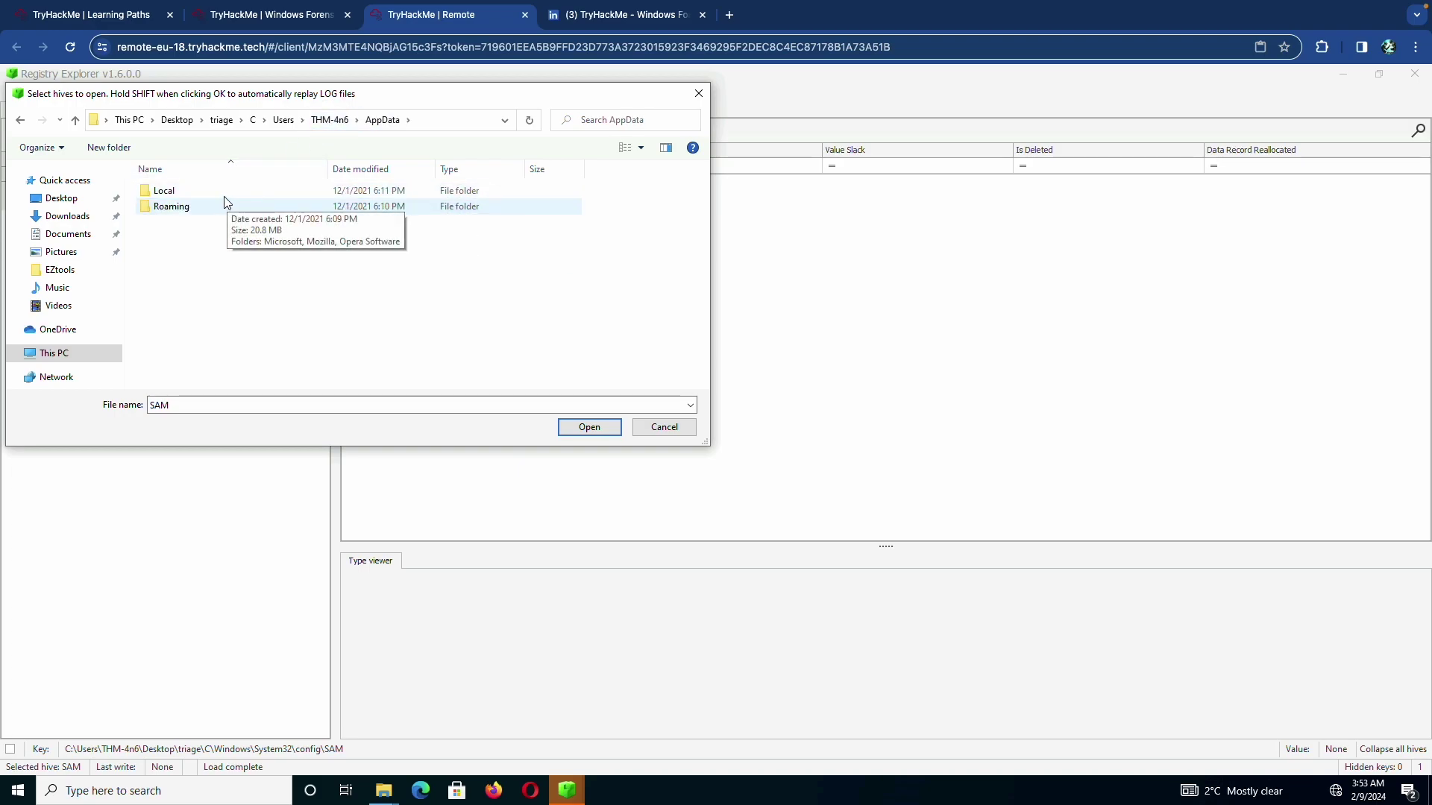
pyautogui.click(329, 121)
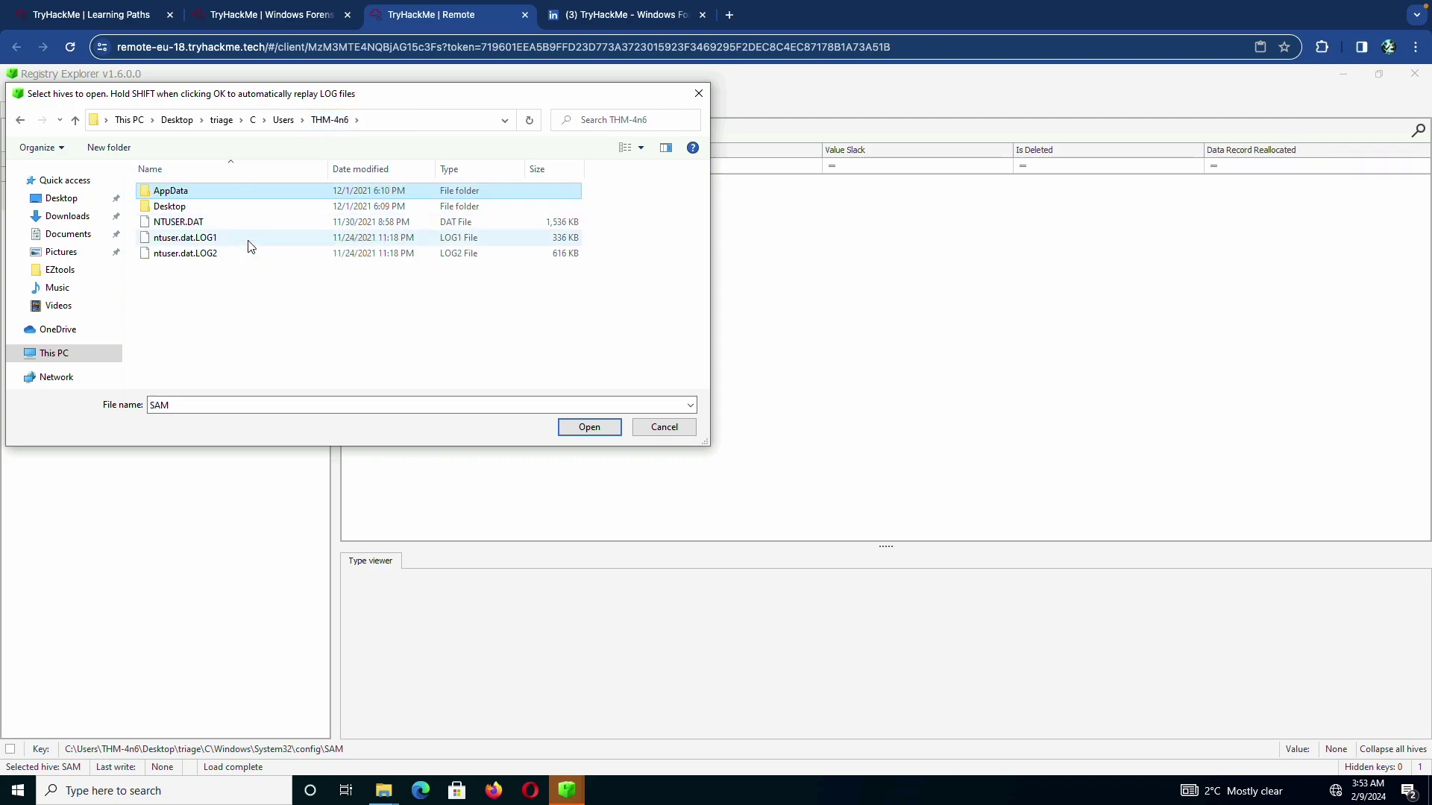
pyautogui.click(234, 223)
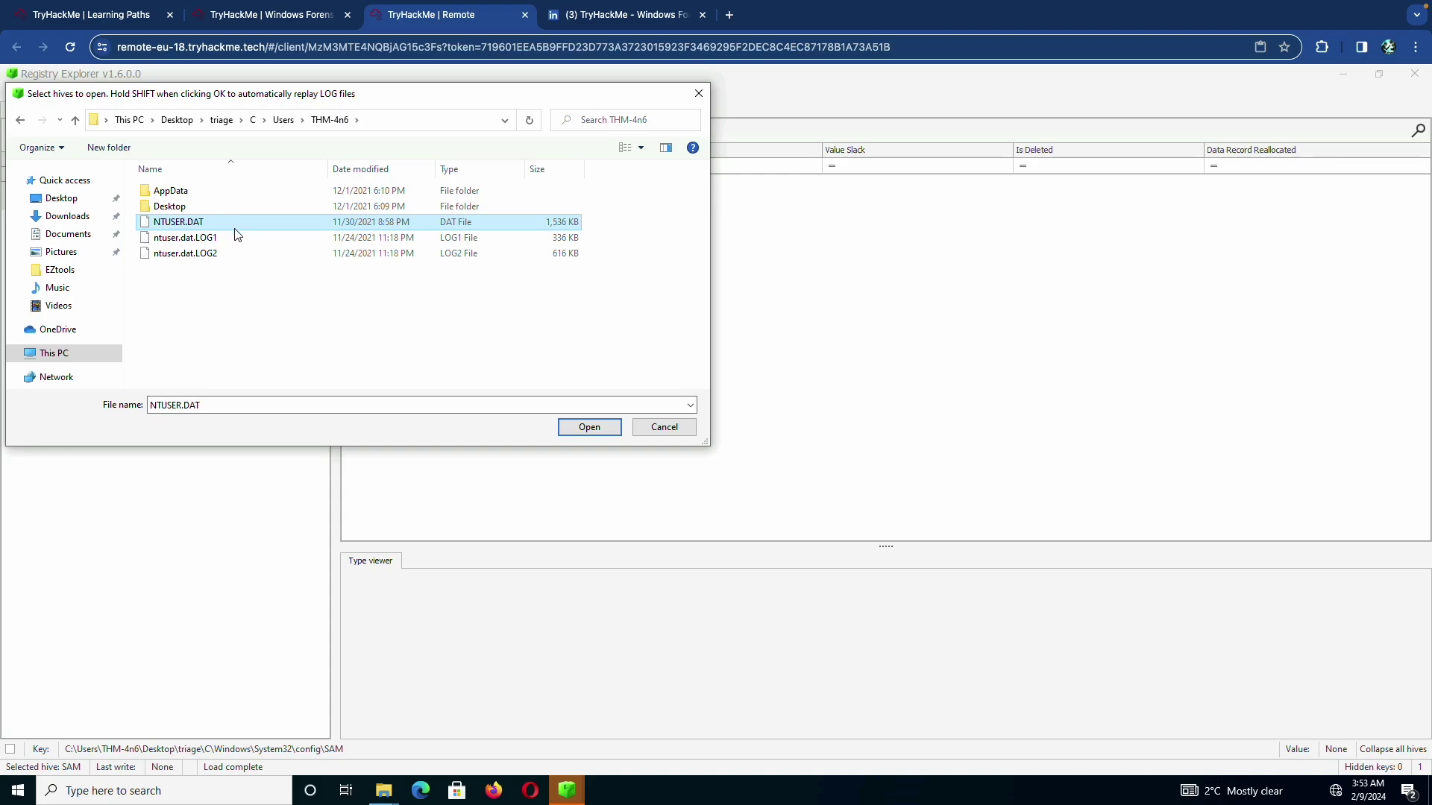
# Review the Task 7 notes on recent files, Office recent files and ShellBags for the relevant NTUSER.DAT registry locations.
pyautogui.hotkey('ctrl', 'shift', 'Tab')
pyautogui.click(401, 423)
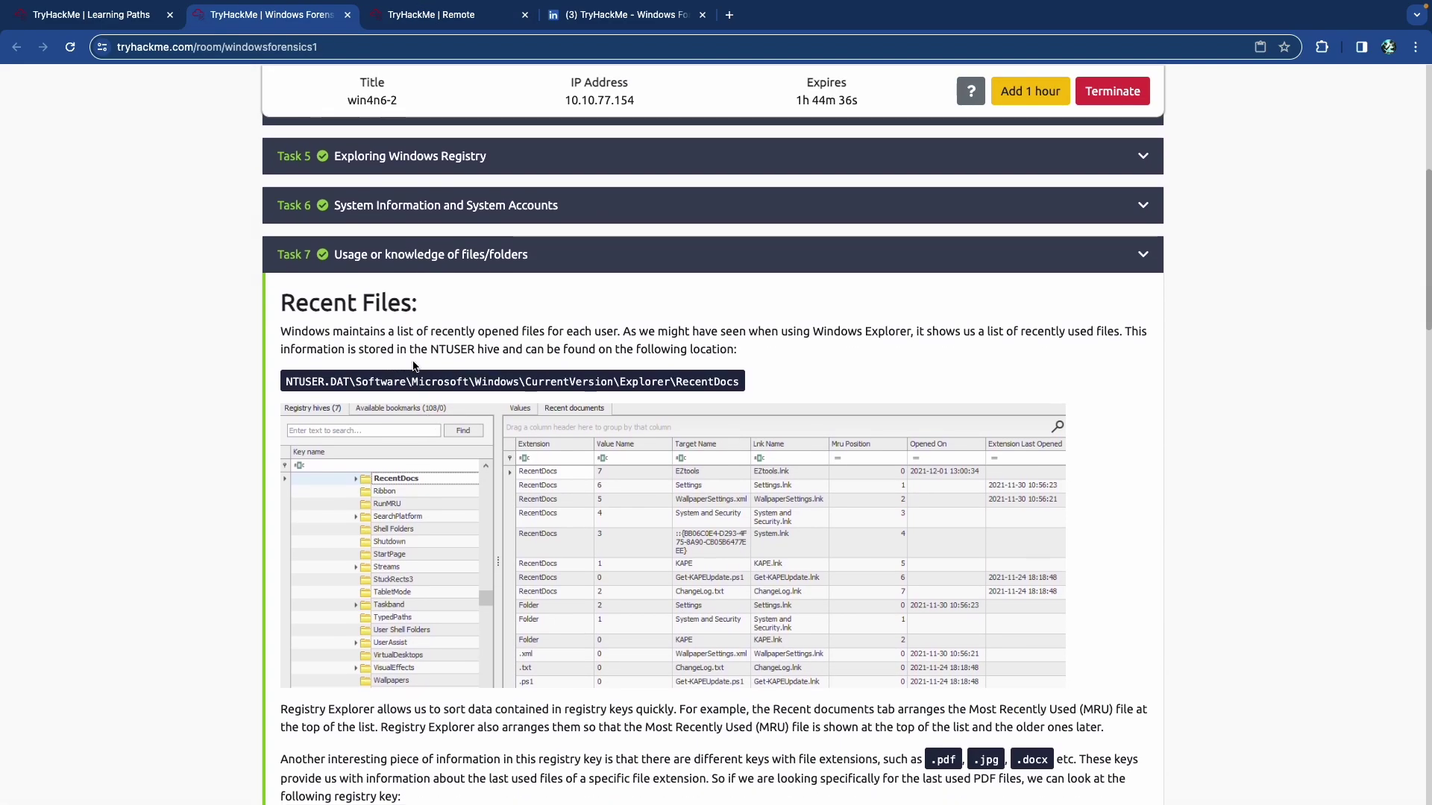
pyautogui.scroll(-6, 413, 360)
pyautogui.scroll(-6, 413, 364)
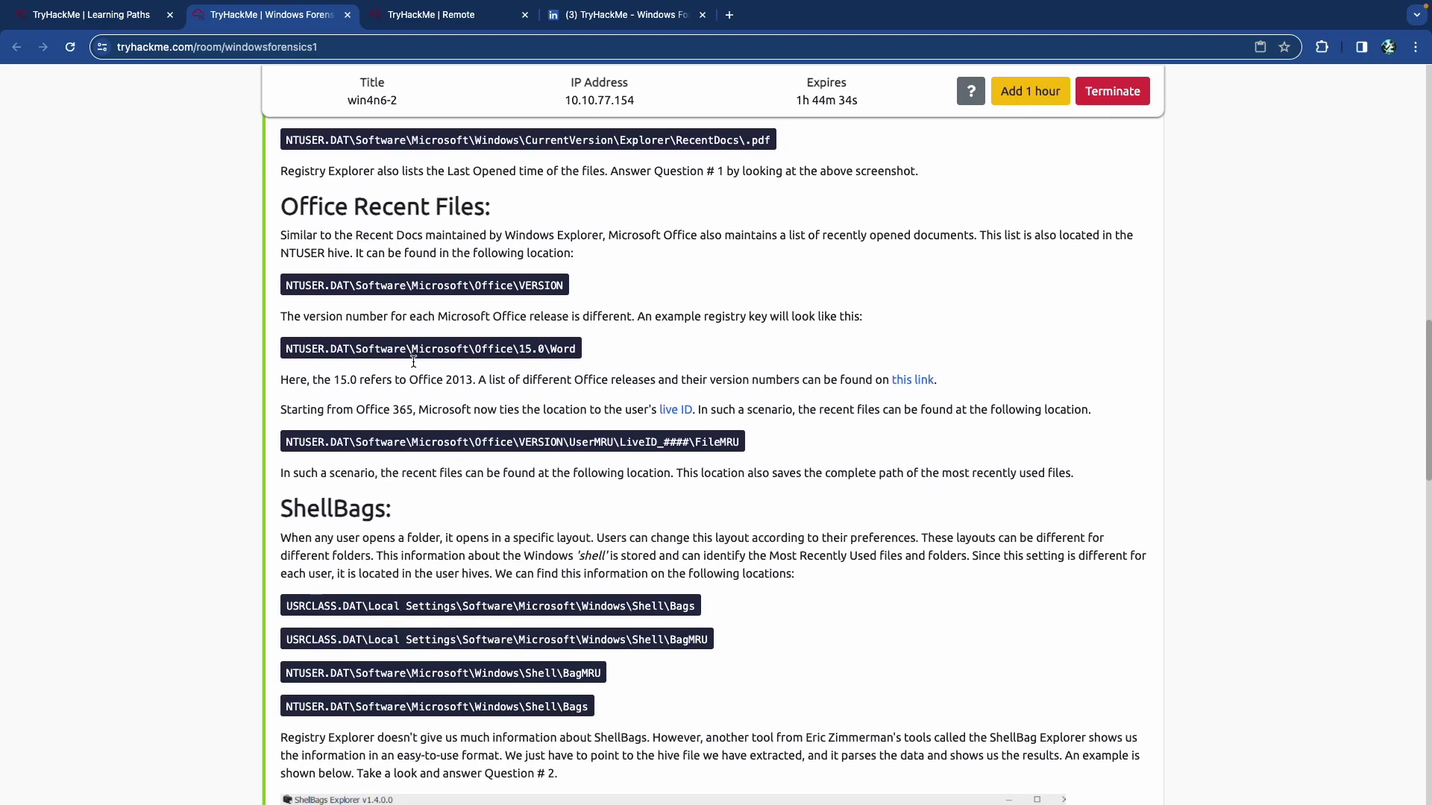
pyautogui.scroll(-3, 305, 411)
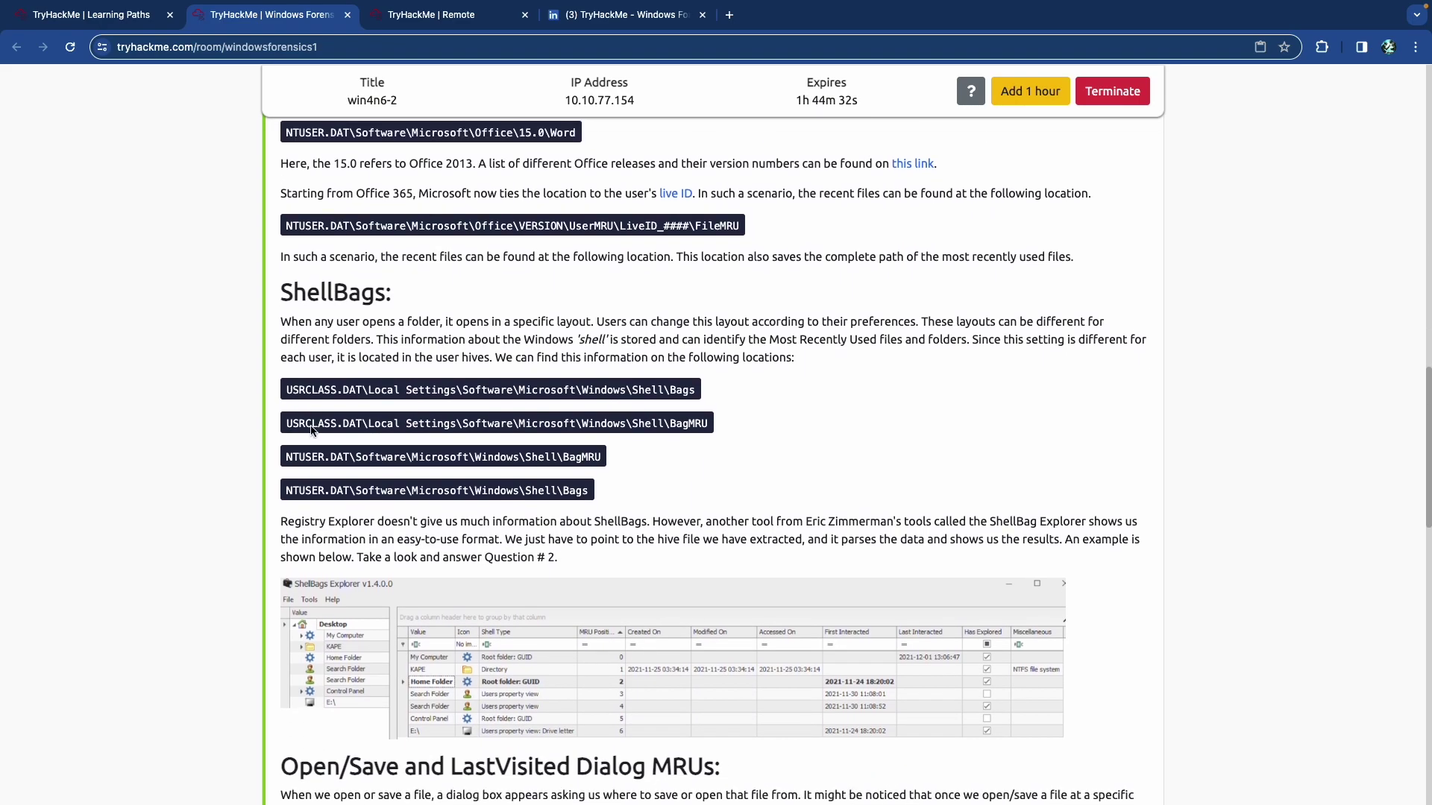
pyautogui.scroll(-1, 320, 416)
pyautogui.scroll(-6, 320, 413)
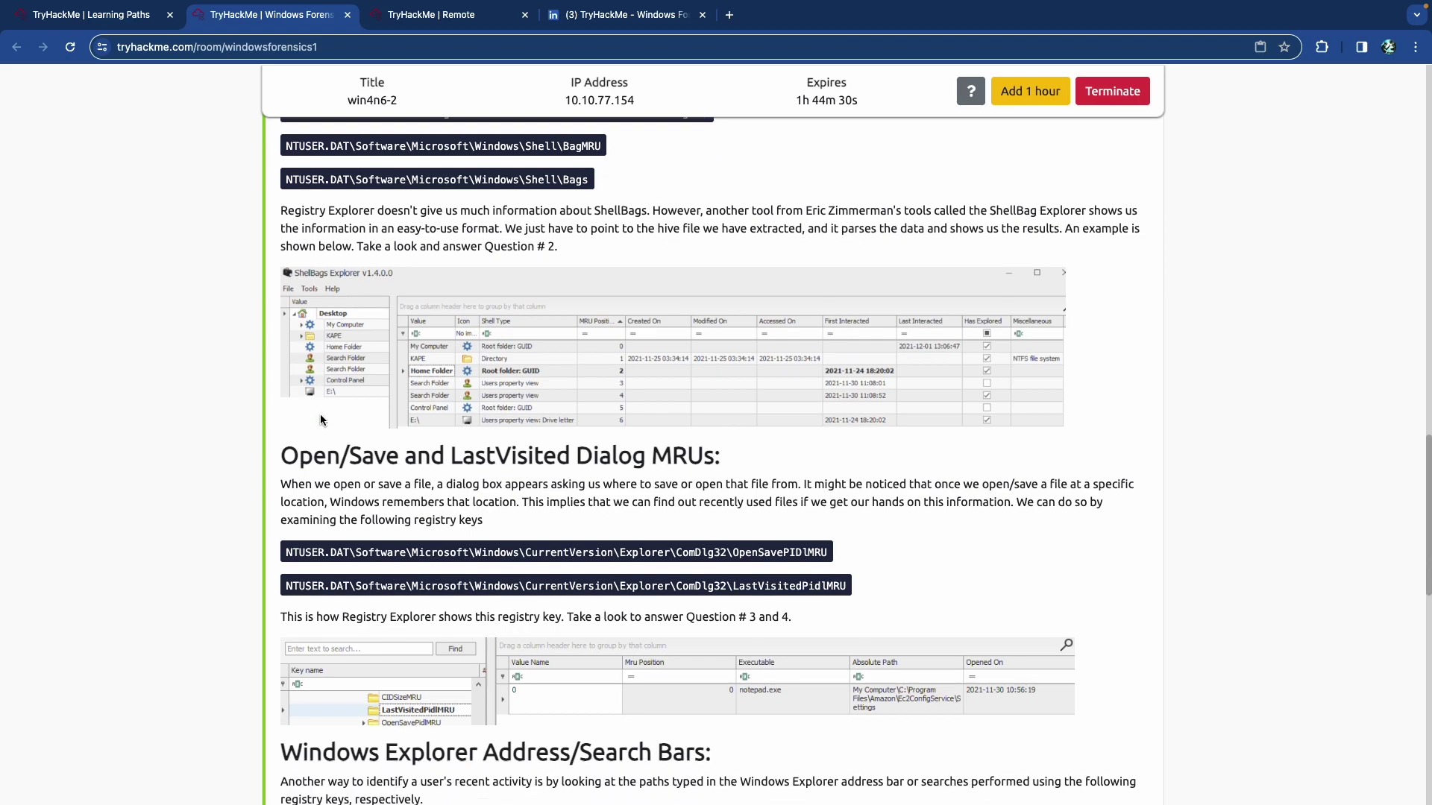
pyautogui.scroll(13, 319, 414)
pyautogui.scroll(3, 320, 414)
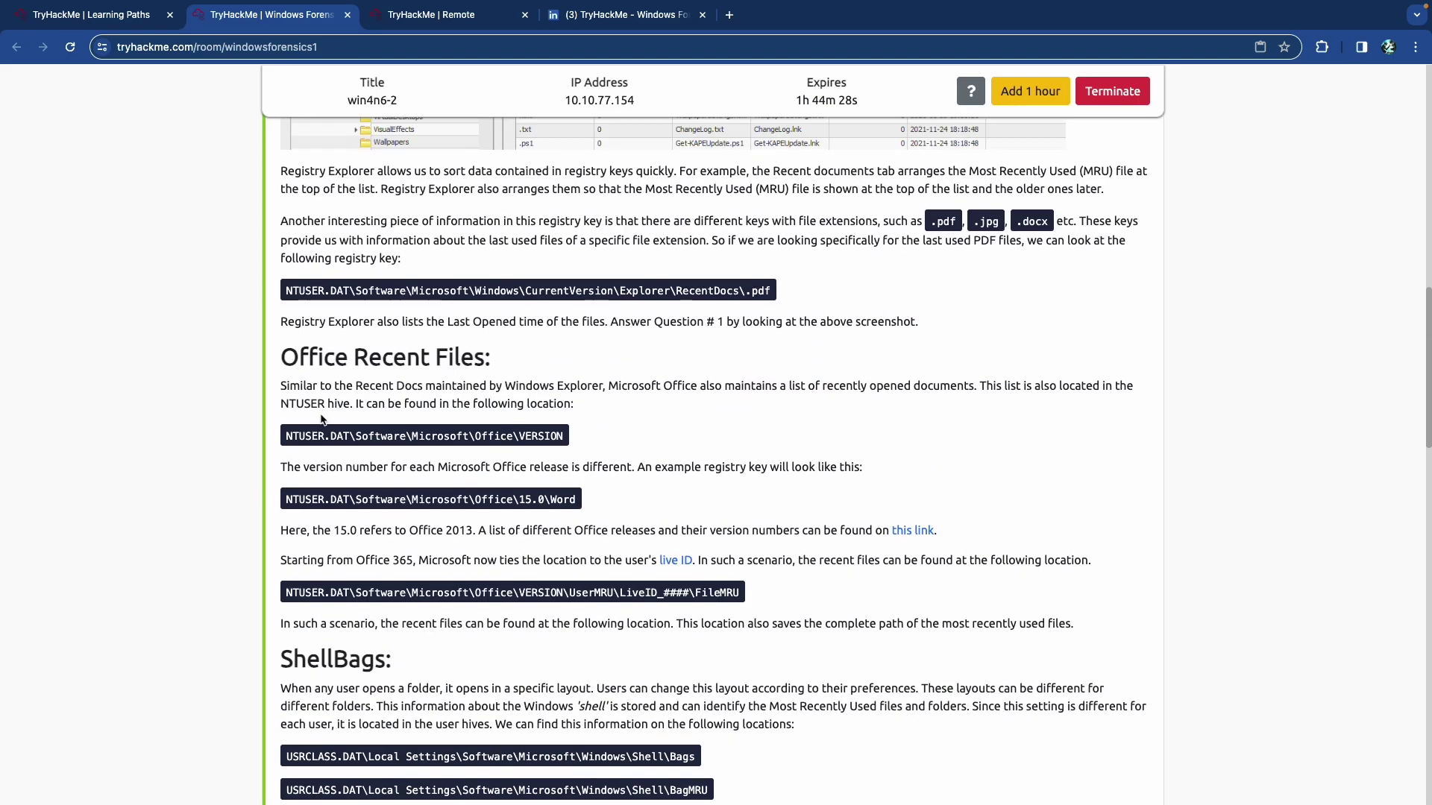
pyautogui.hotkey('ctrl', 'Tab')
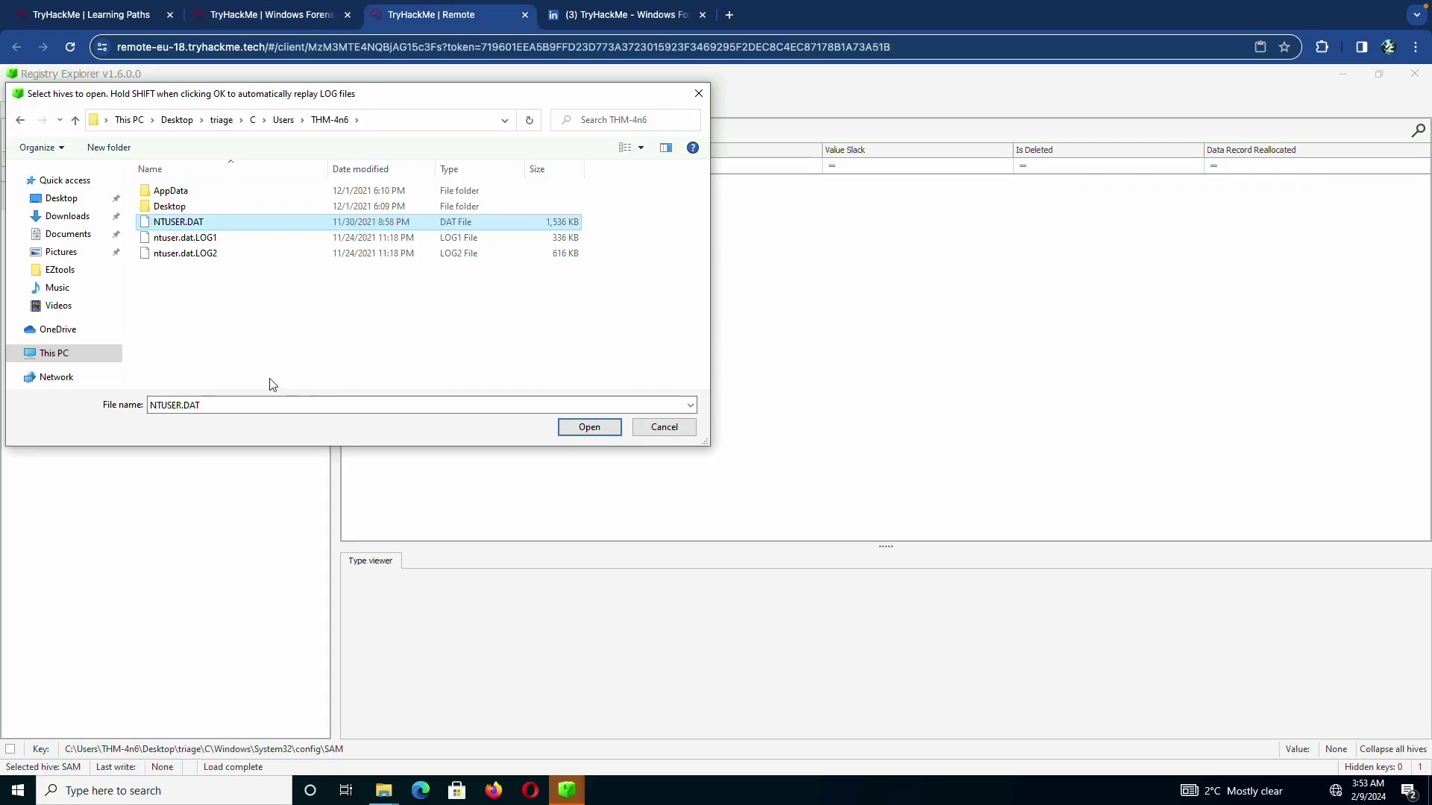
# Open NTUSER.DAT and replay the ntuser.dat.LOG1 transaction log against the dirty hive.
pyautogui.click(593, 427)
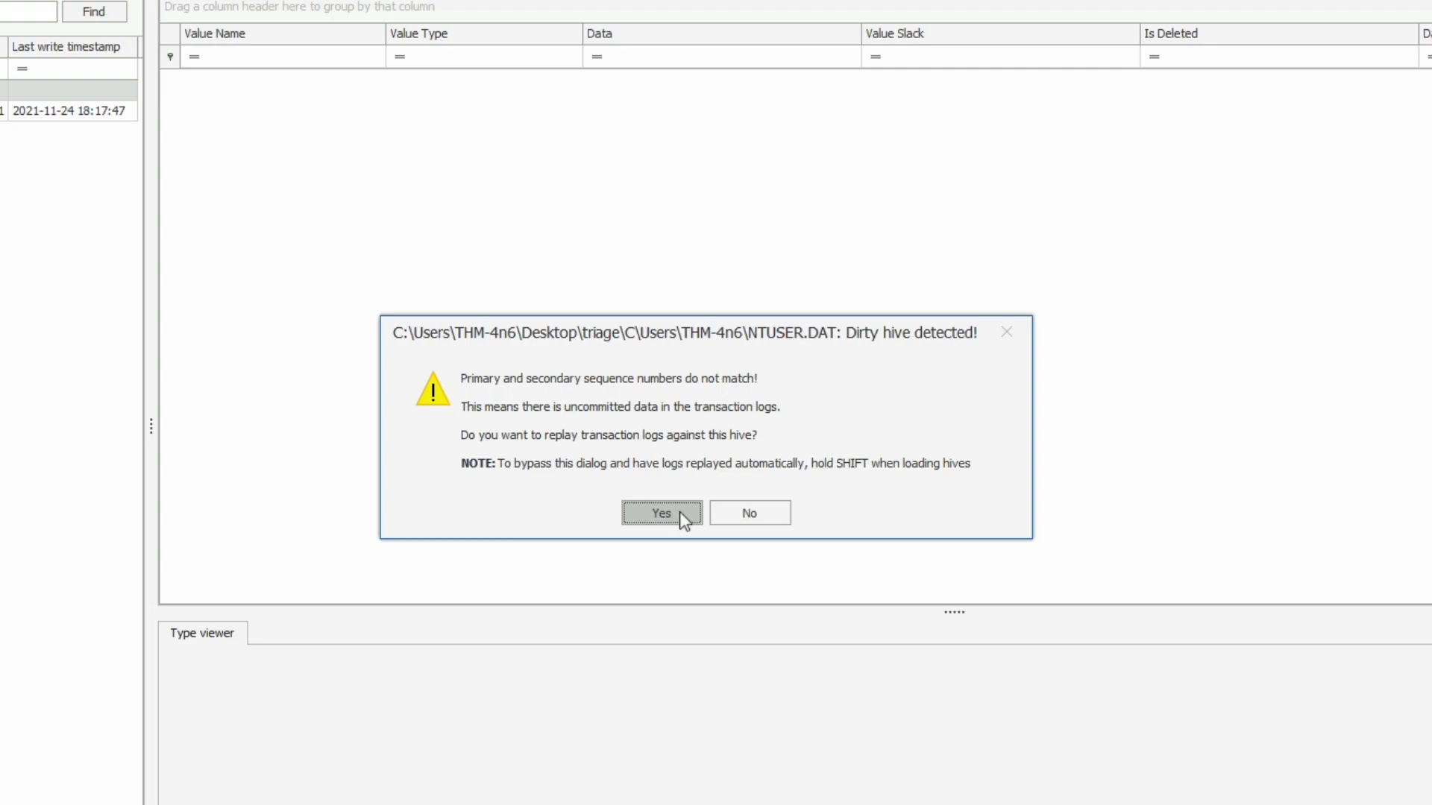
pyautogui.click(679, 512)
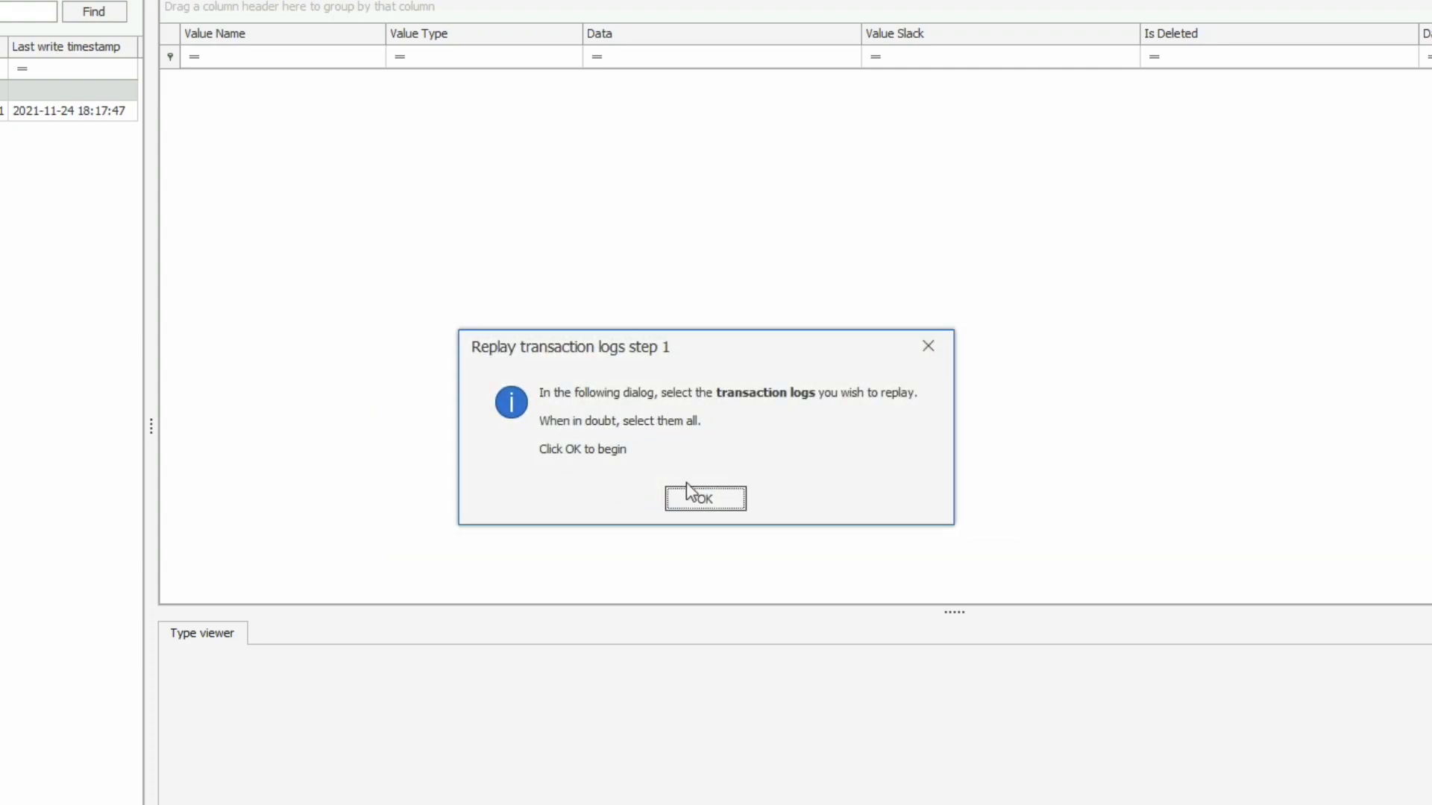
pyautogui.click(708, 500)
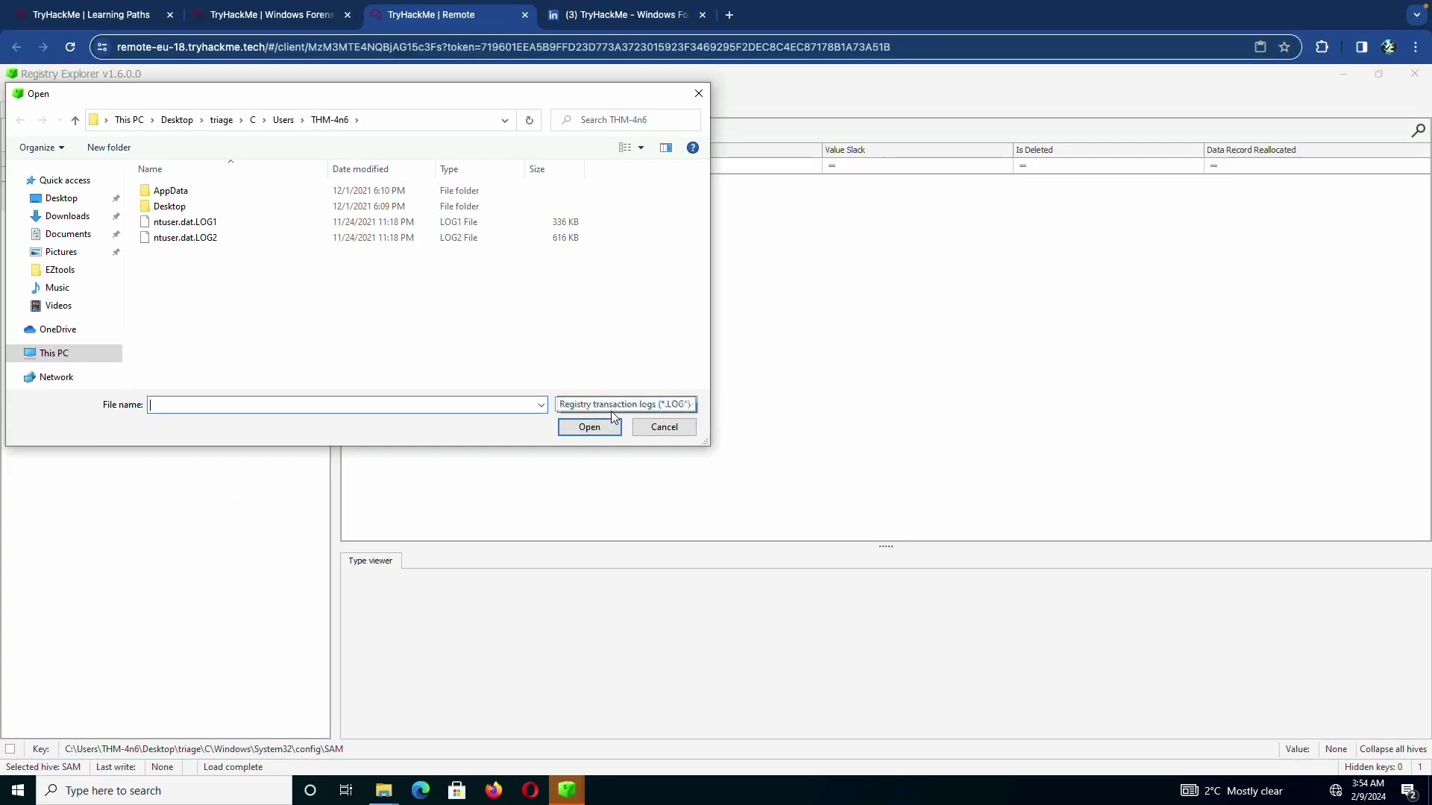
pyautogui.click(218, 223)
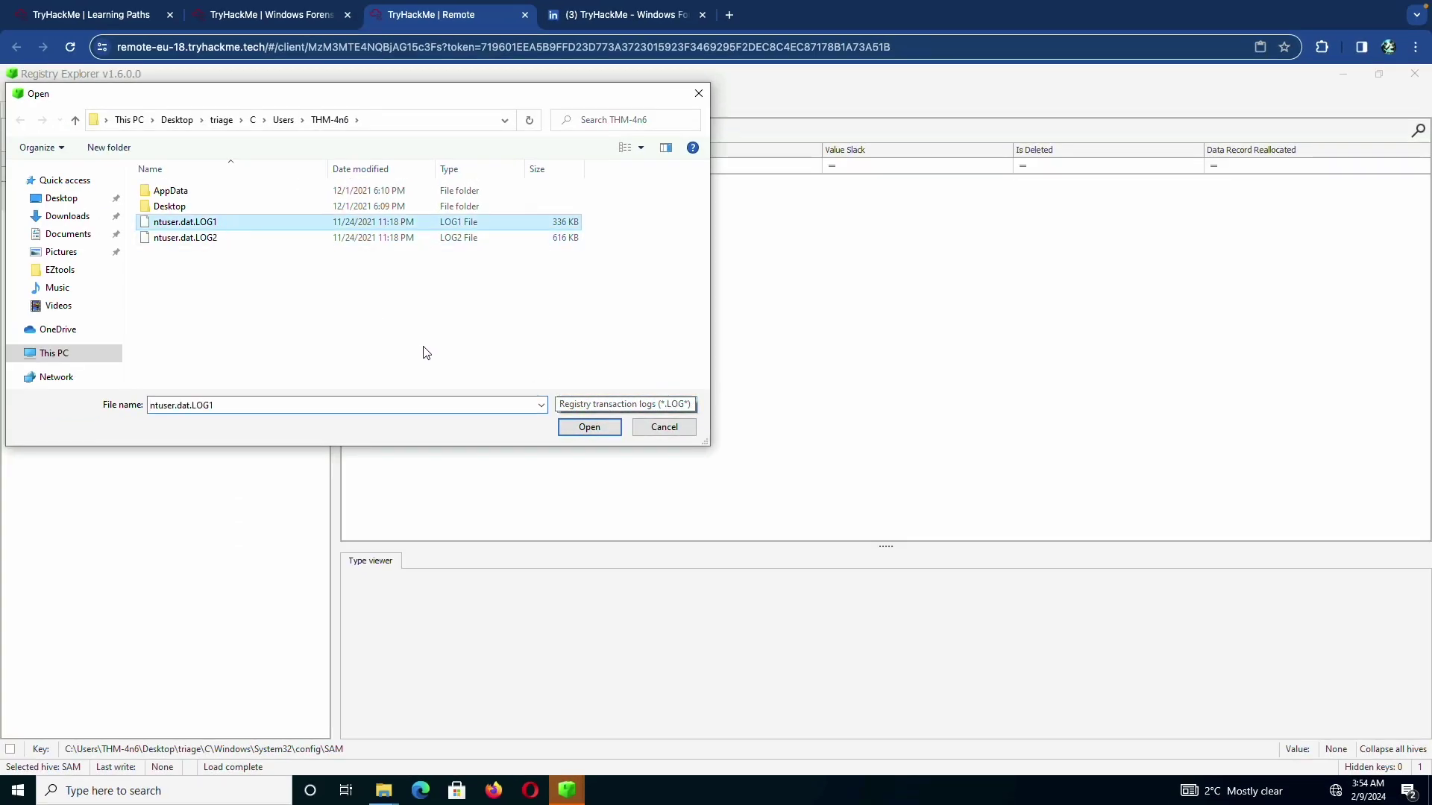
pyautogui.click(589, 428)
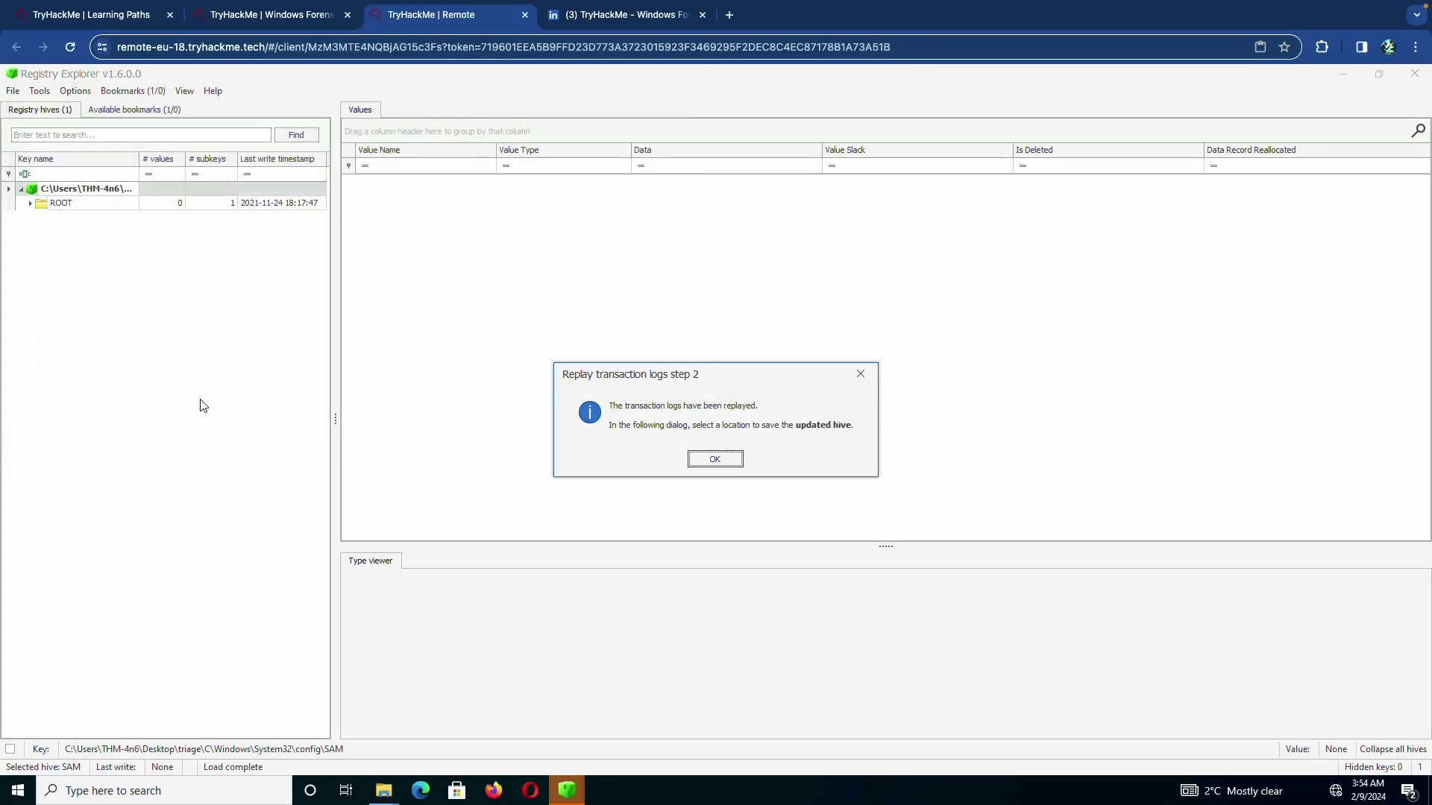
# Save the updated hive as NTUSER.DAT_clean in Desktop\triage\C\Users\THM-4n6.
pyautogui.click(702, 462)
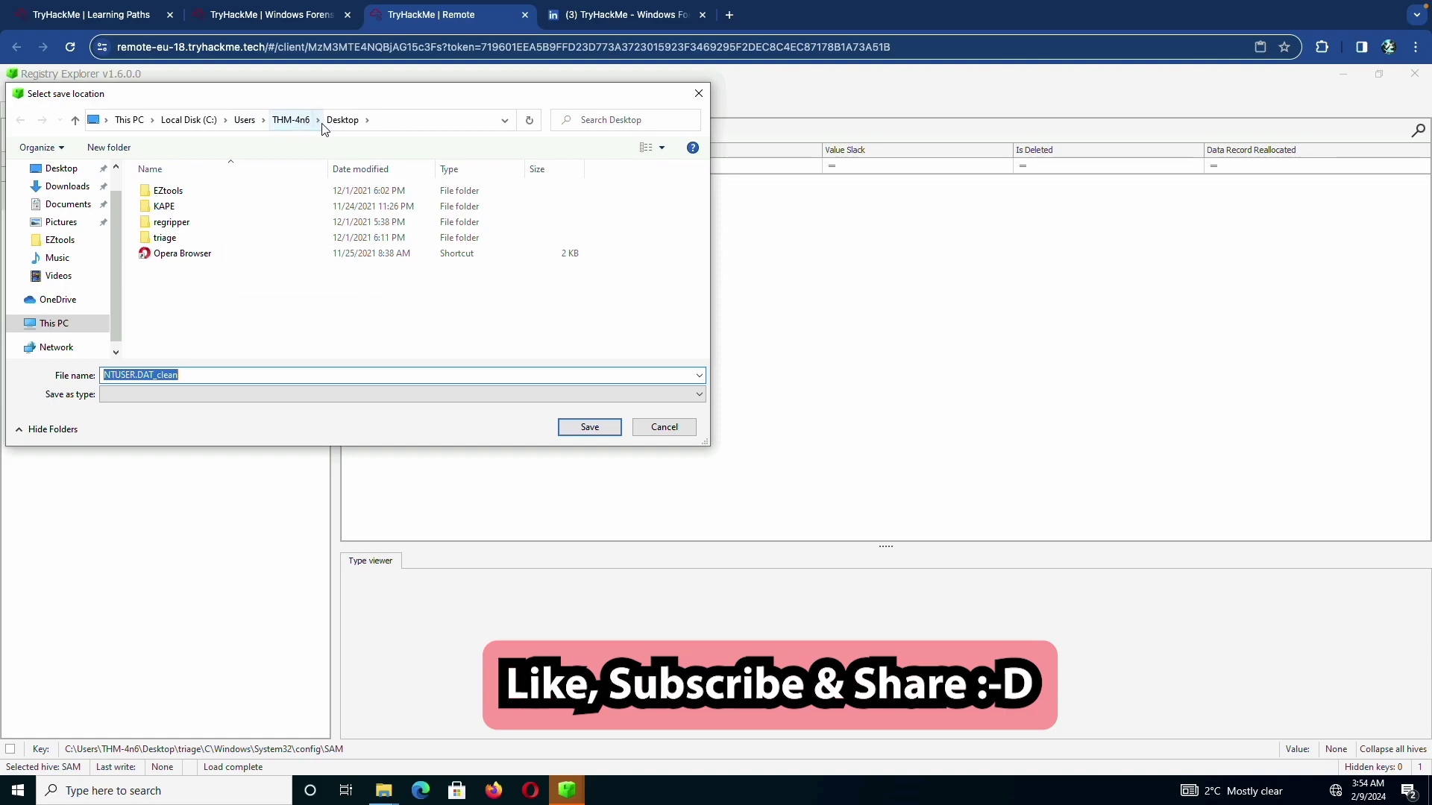
pyautogui.doubleClick(166, 237)
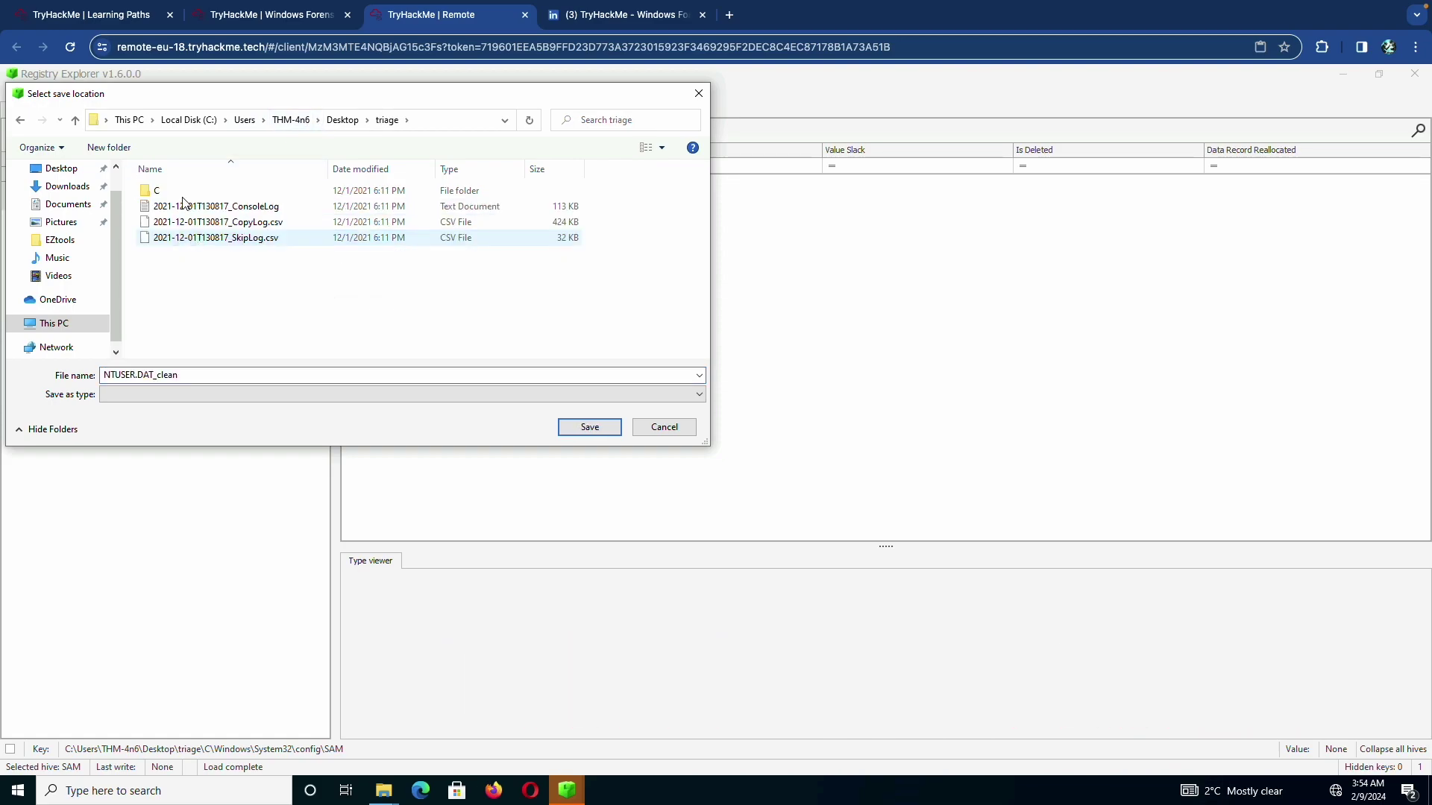
pyautogui.doubleClick(179, 192)
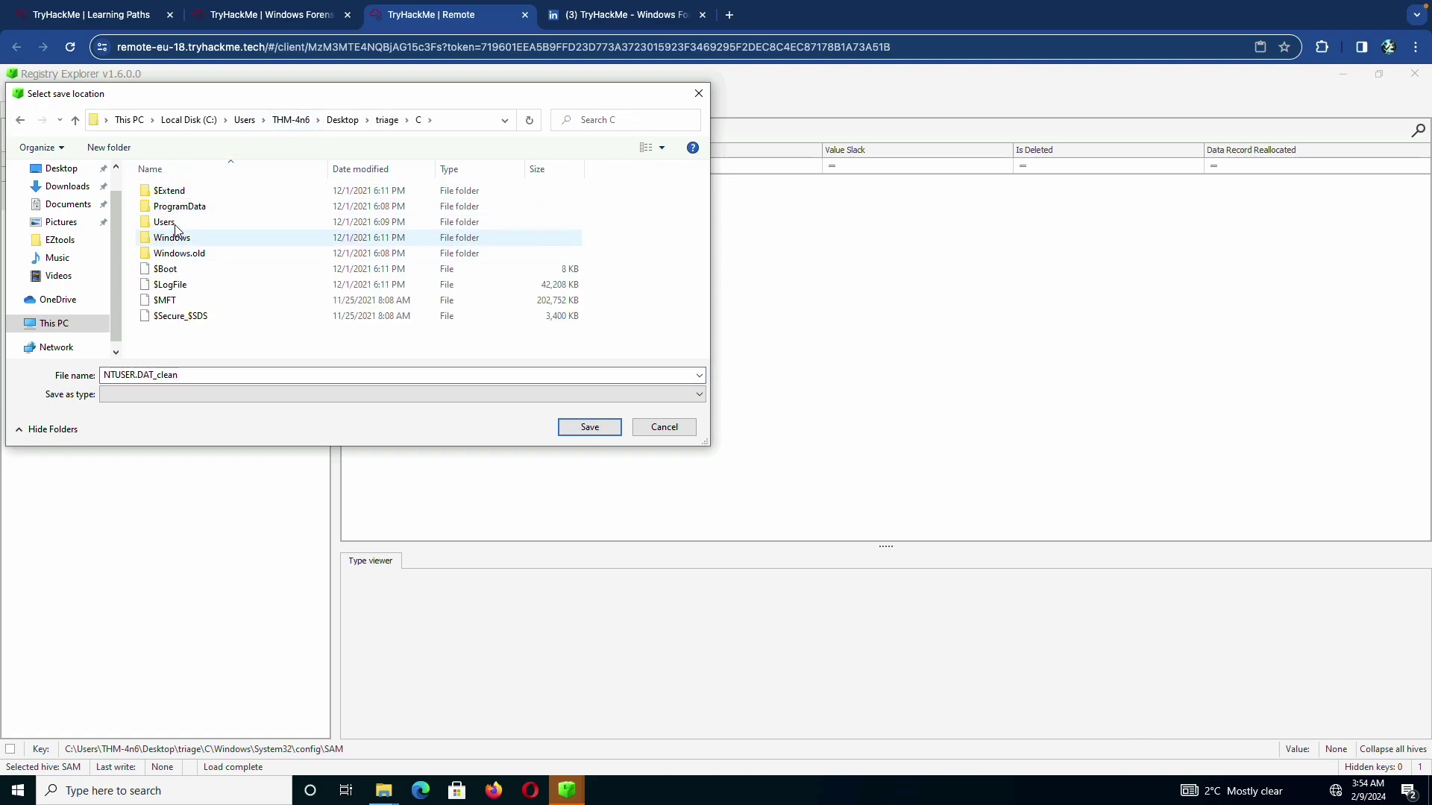
pyautogui.doubleClick(172, 222)
pyautogui.doubleClick(205, 229)
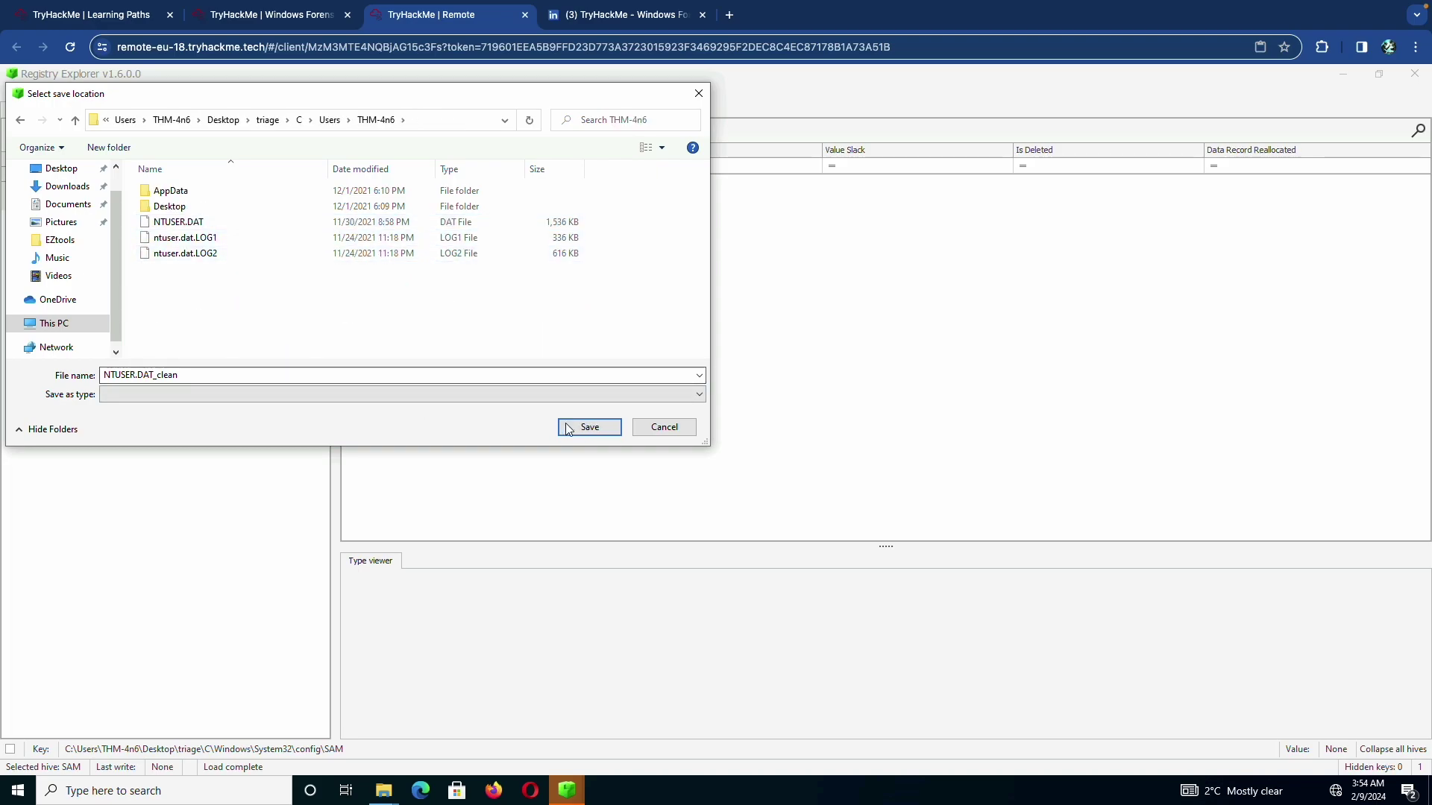
pyautogui.click(589, 426)
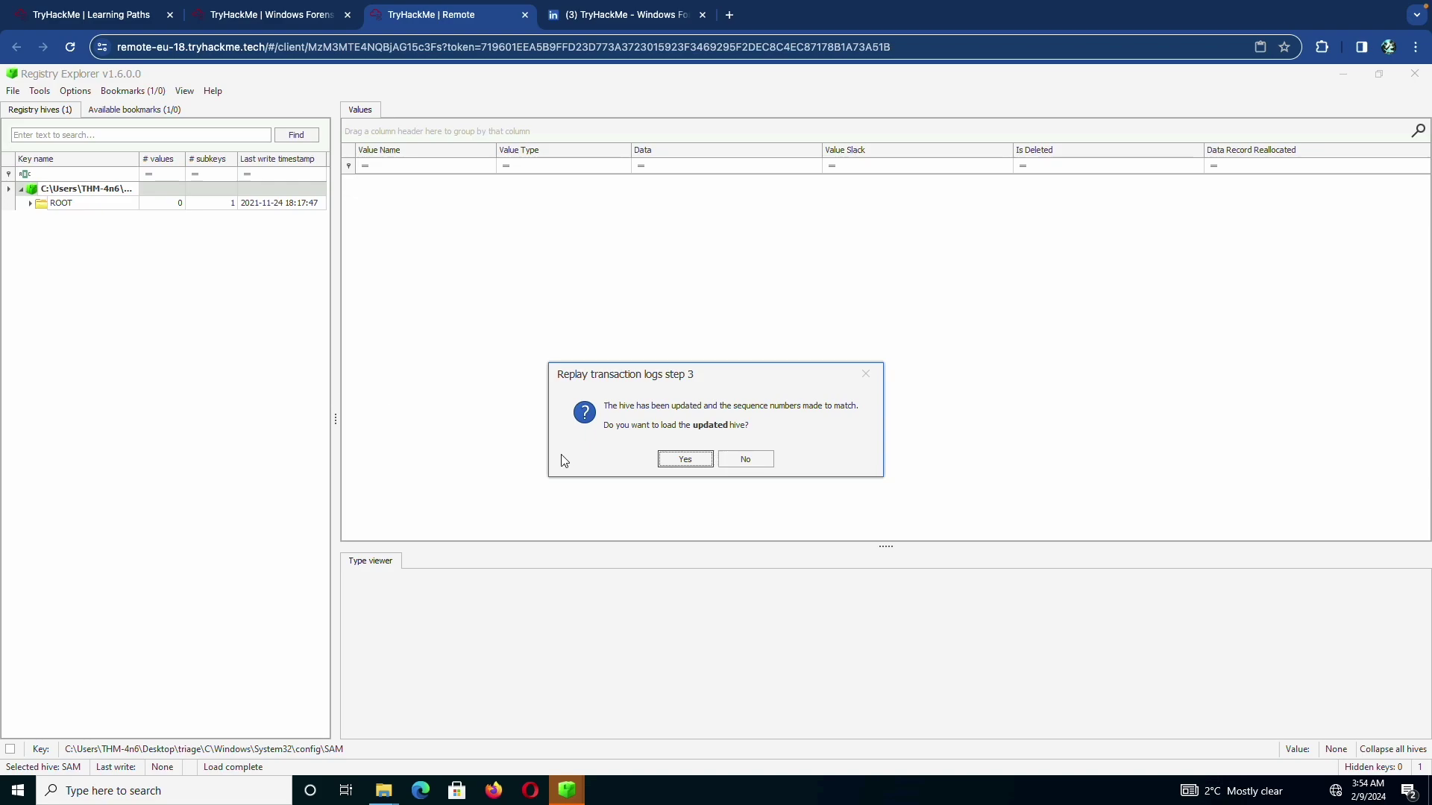
# Load both the updated hive and the dirty NTUSER.DAT hive.
pyautogui.click(683, 458)
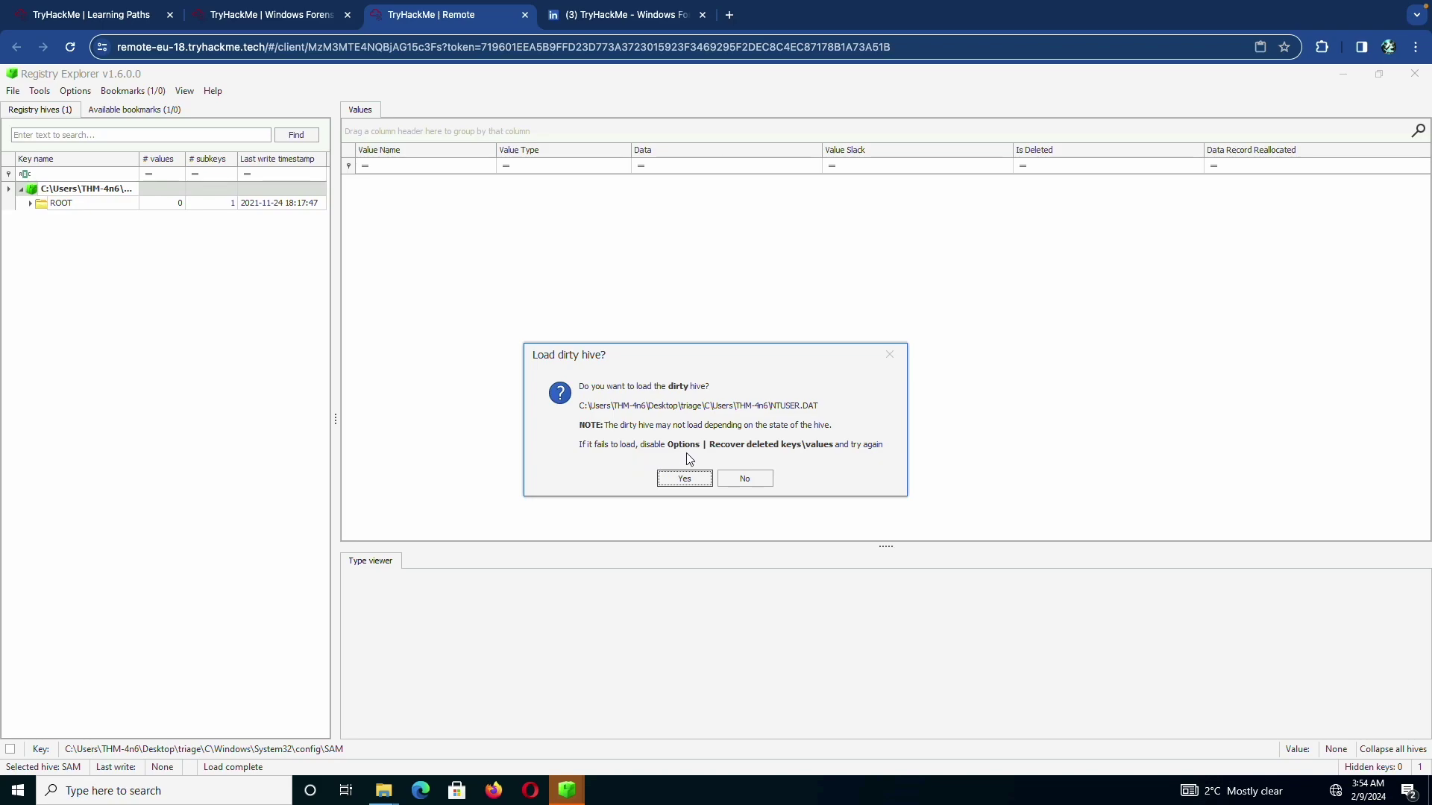
pyautogui.click(691, 486)
pyautogui.click(693, 479)
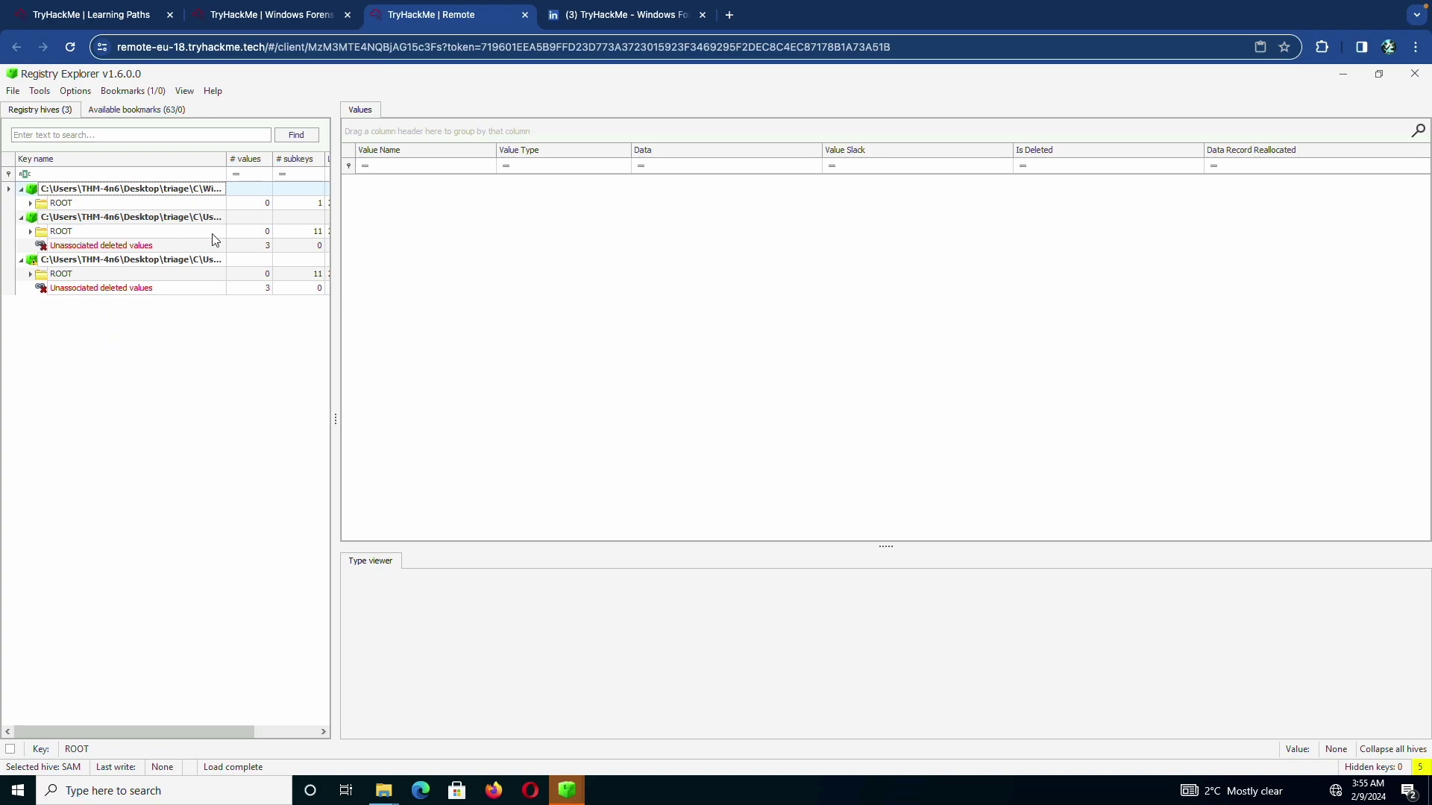
# Widen the registry hives pane and its Key name column enough to show the full hive paths.
pyautogui.click(227, 161)
pyautogui.moveTo(227, 161); pyautogui.dragTo(269, 161)
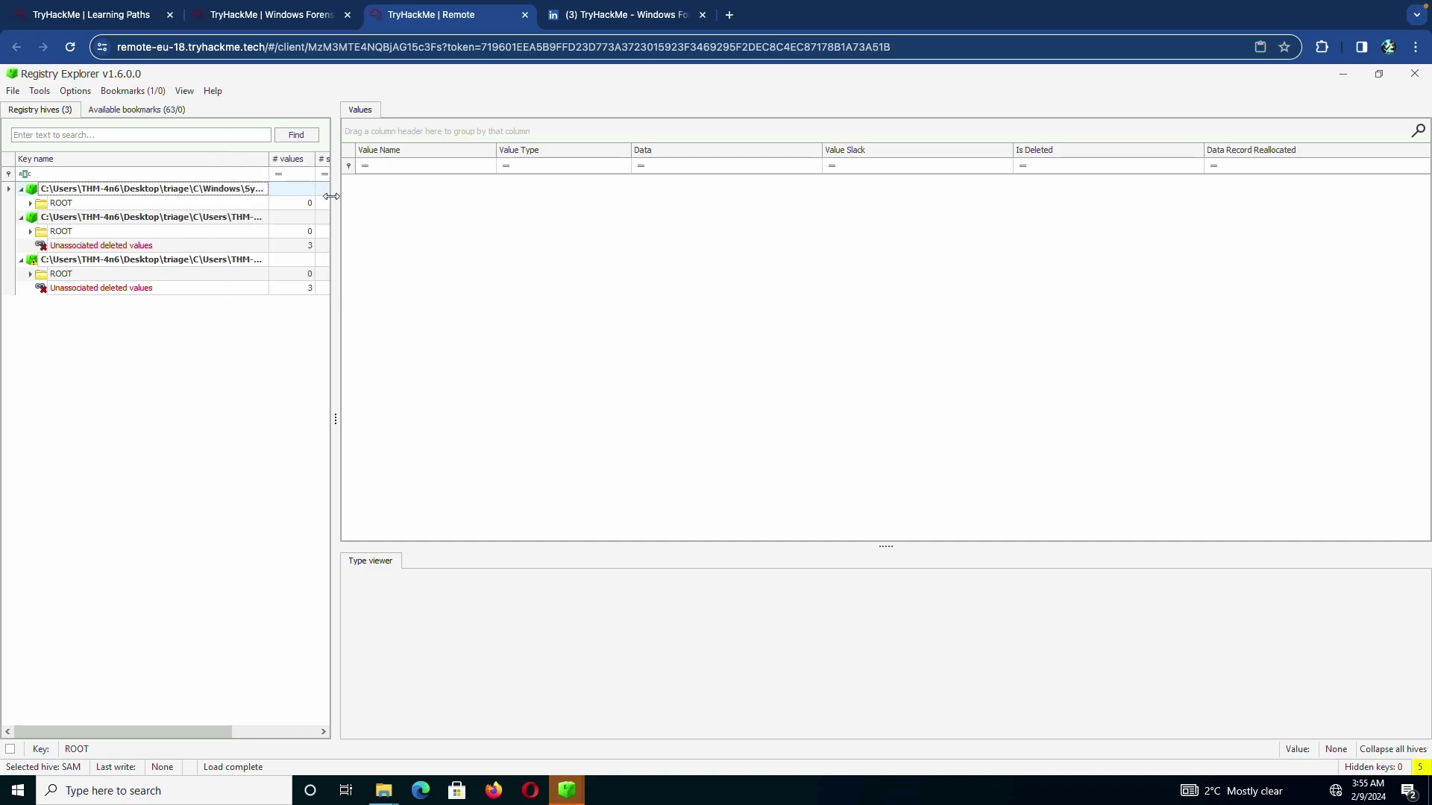
pyautogui.click(374, 197)
pyautogui.moveTo(335, 207); pyautogui.dragTo(490, 209)
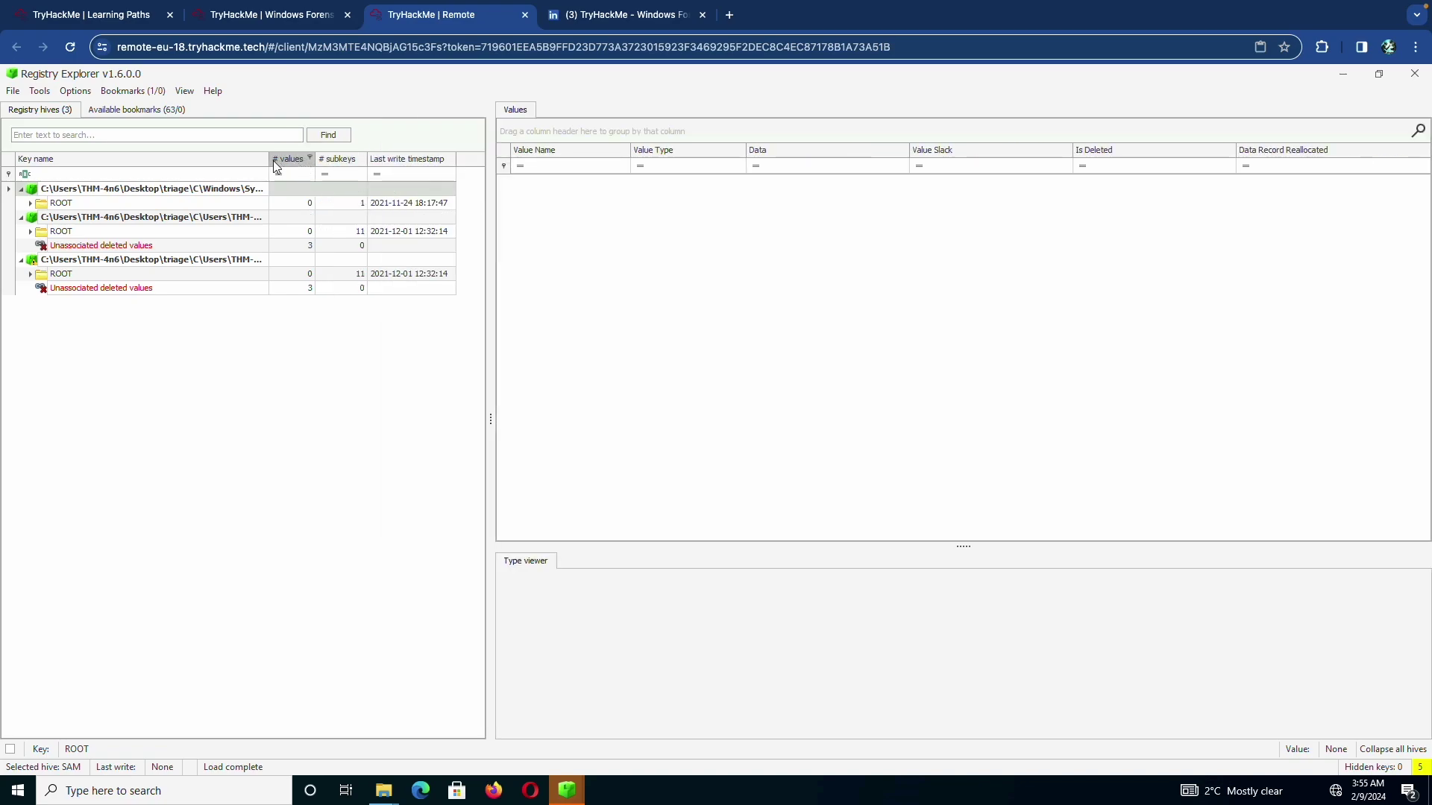
pyautogui.moveTo(269, 161); pyautogui.dragTo(374, 160)
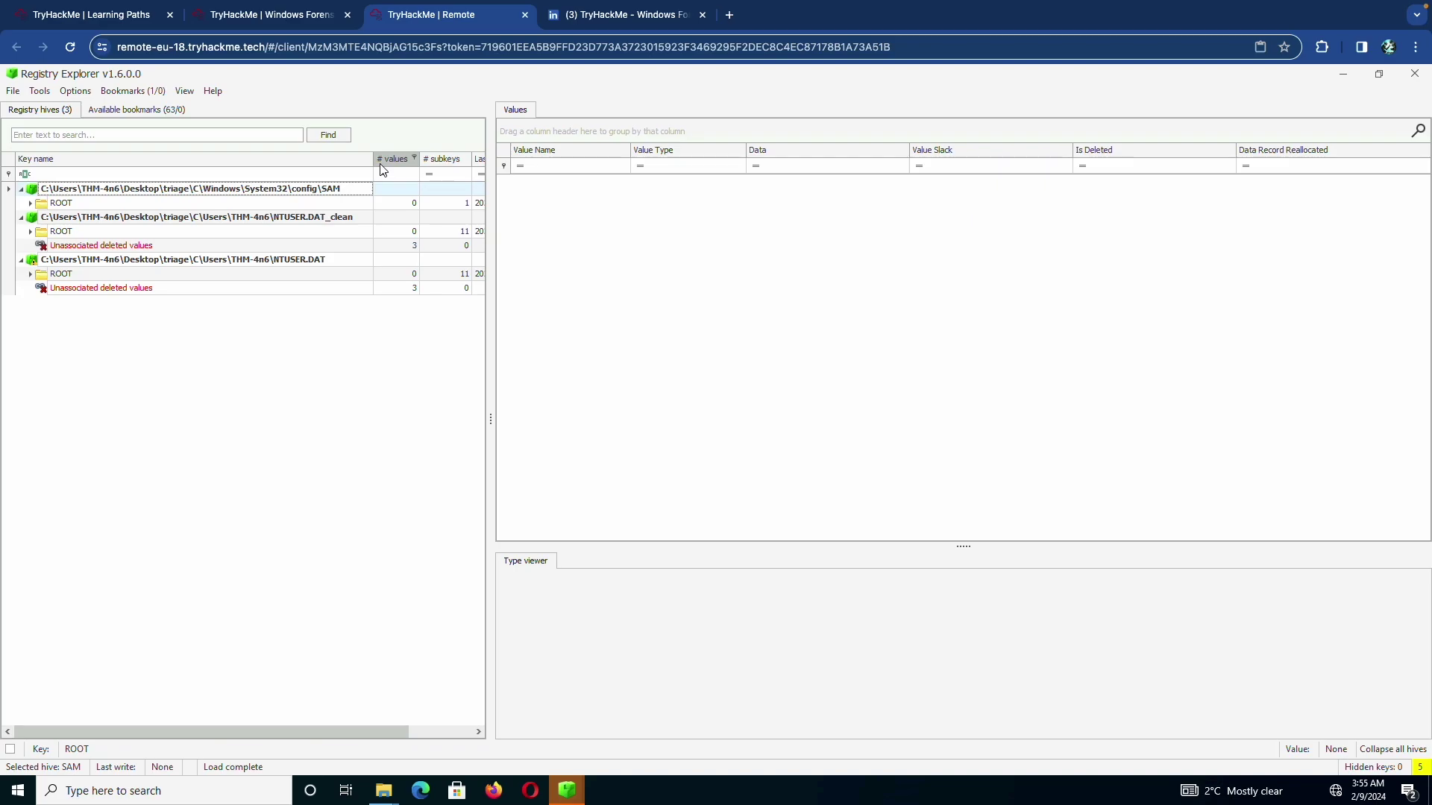
# Select the NTUSER.DAT_clean hive and expand its ROOT key.
pyautogui.click(289, 219)
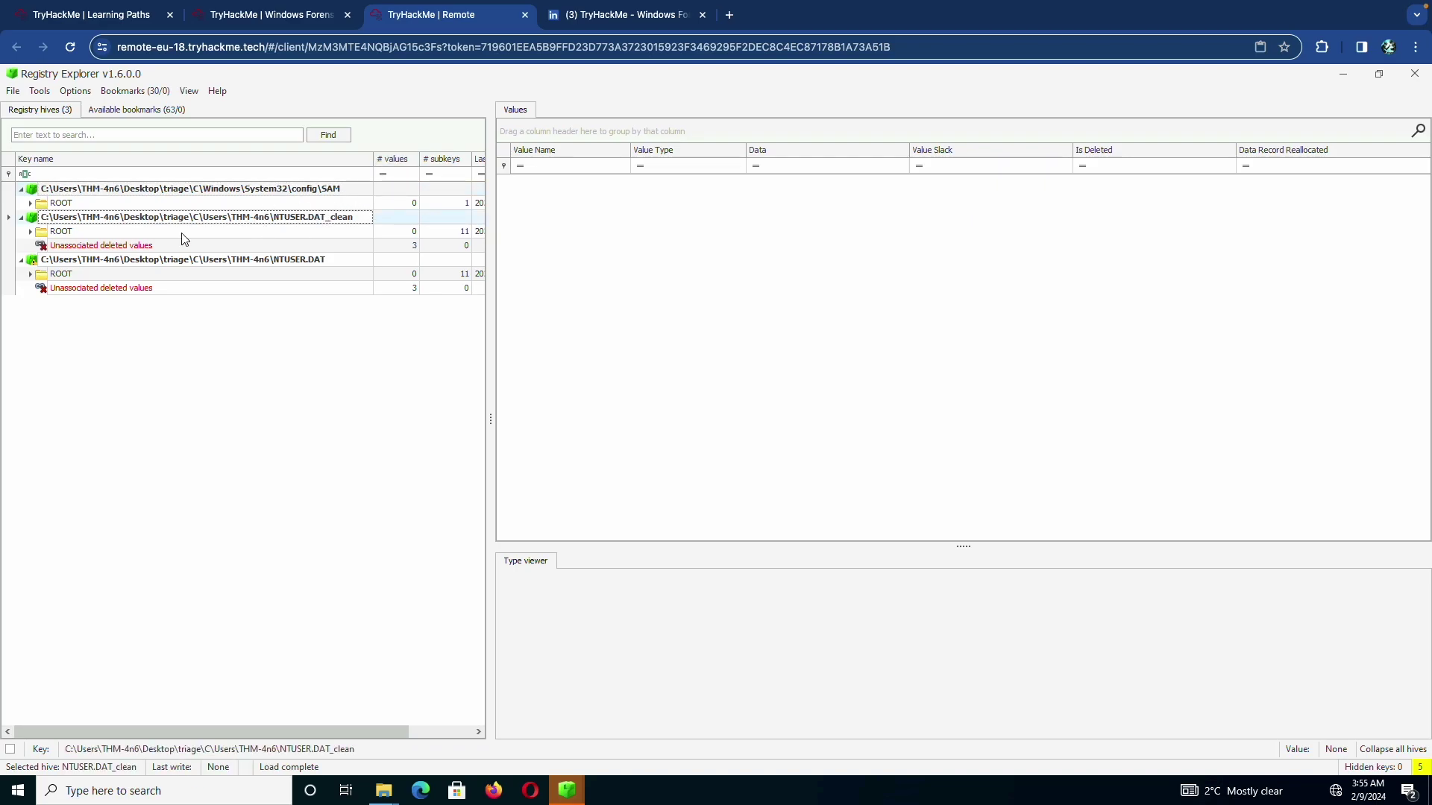
pyautogui.click(60, 234)
pyautogui.click(30, 232)
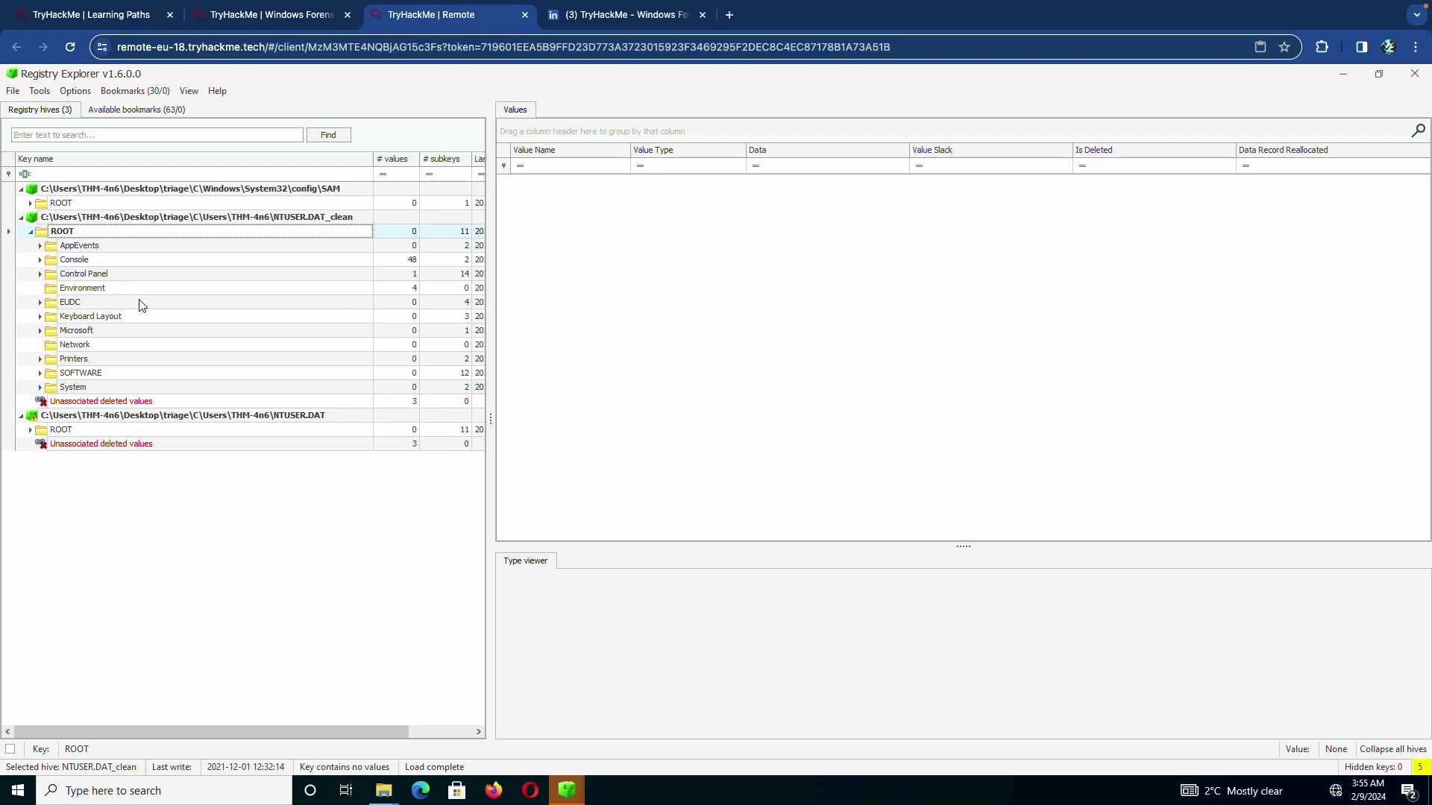
# Reread the Task 10 question about when Changelog.txt was accessed, view its hint and return to Registry Explorer.
pyautogui.hotkey('ctrl', 'shift', 'Tab')
pyautogui.scroll(-20, 318, 358)
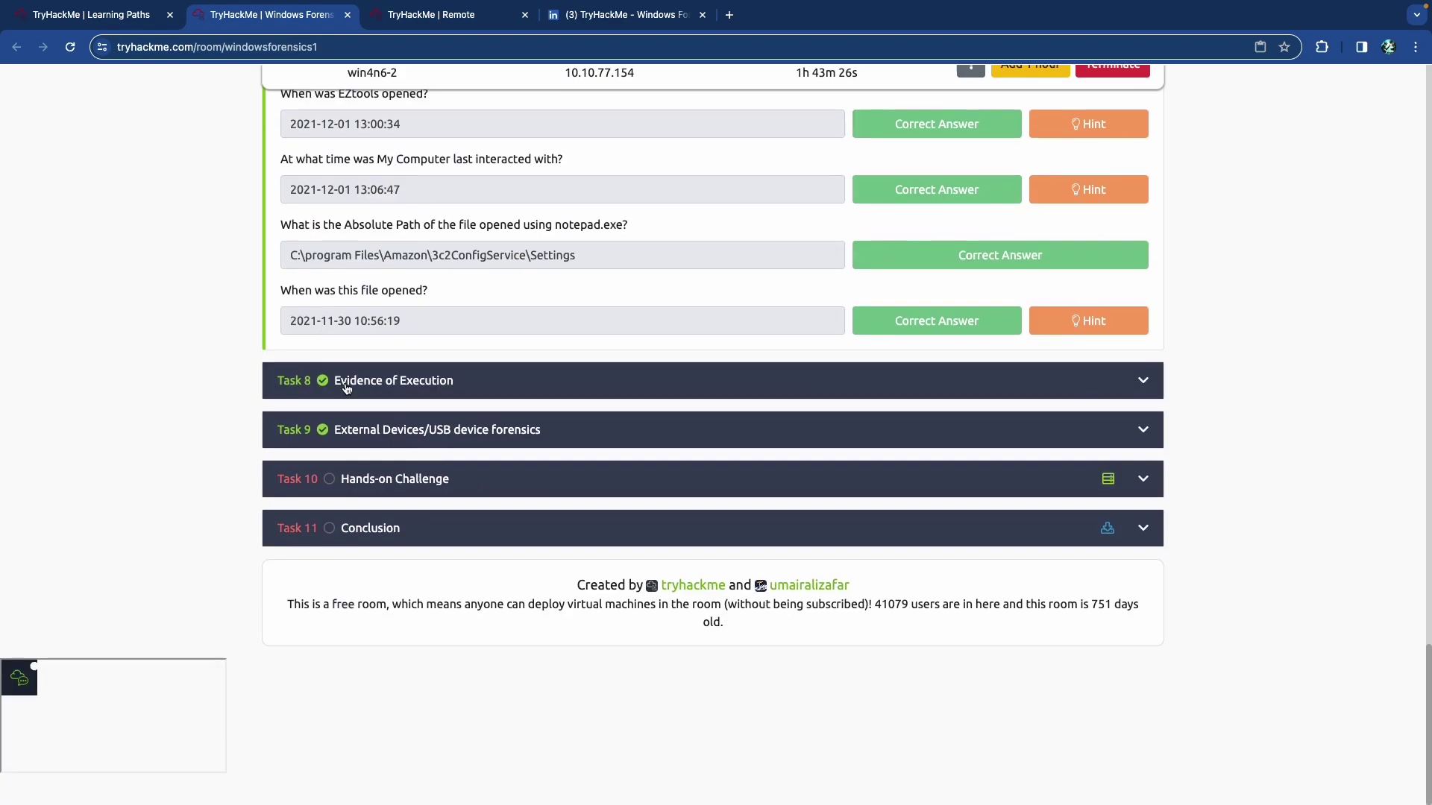
pyautogui.click(454, 501)
pyautogui.scroll(-7, 456, 498)
pyautogui.scroll(-3, 458, 500)
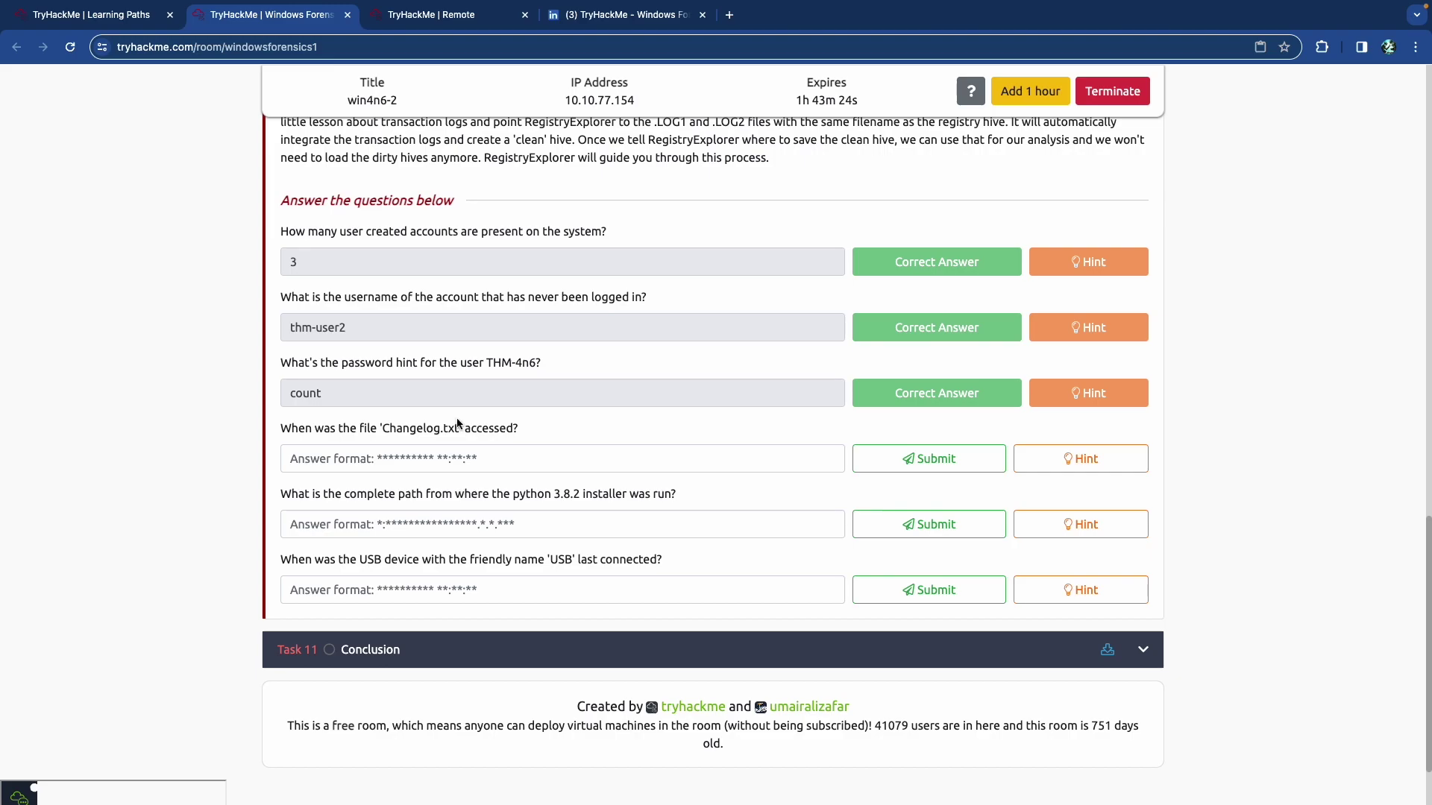
pyautogui.moveTo(333, 432); pyautogui.dragTo(471, 431)
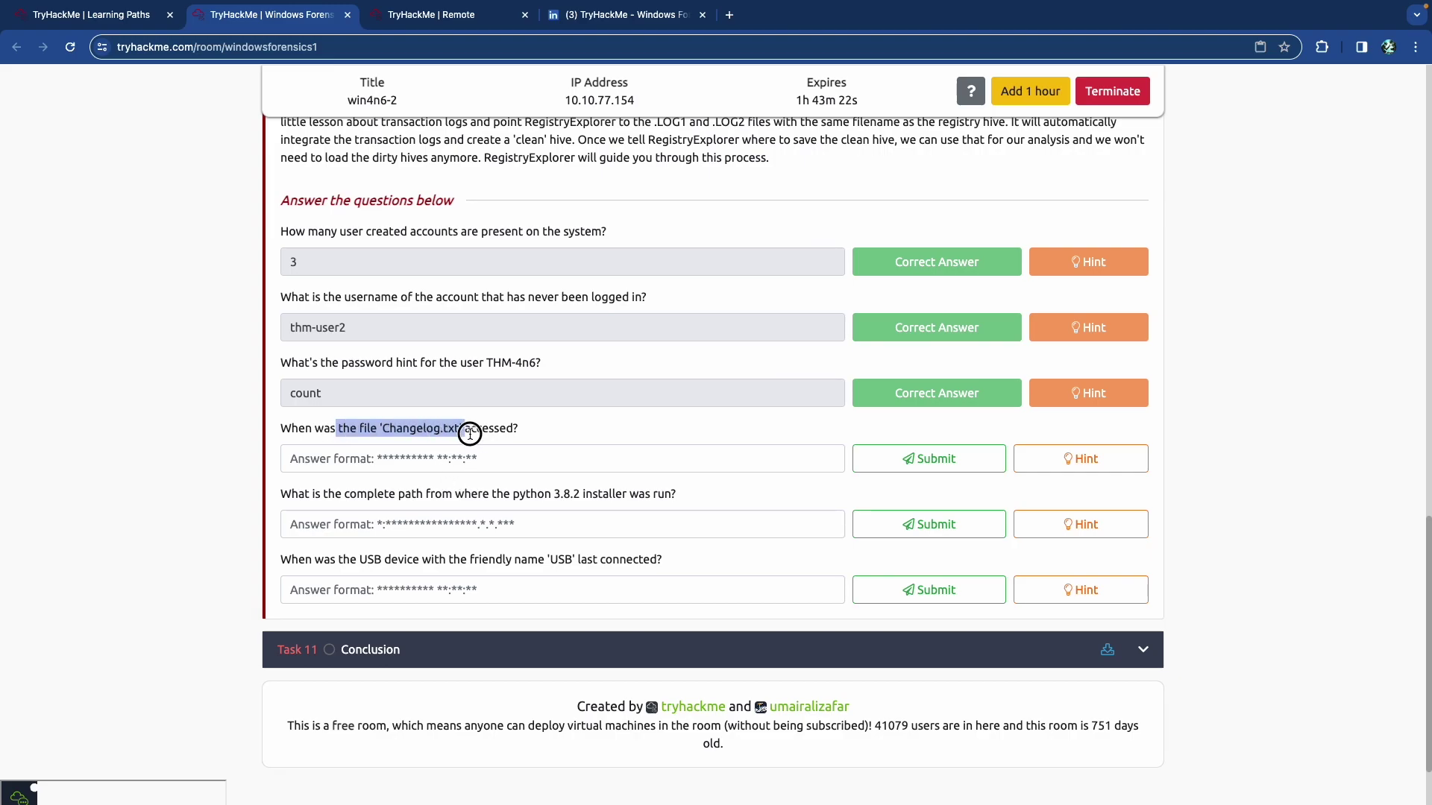
pyautogui.click(474, 434)
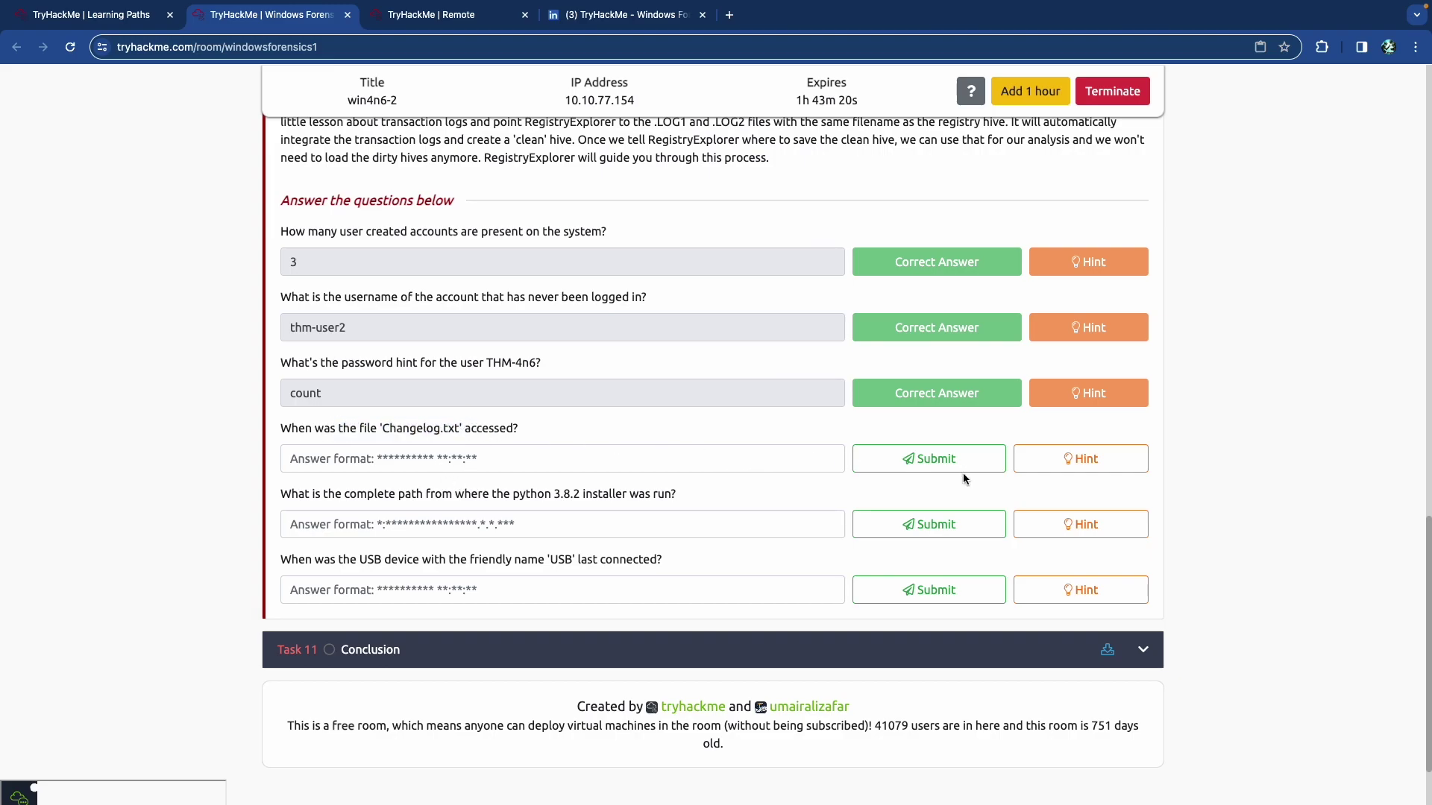
pyautogui.click(1027, 463)
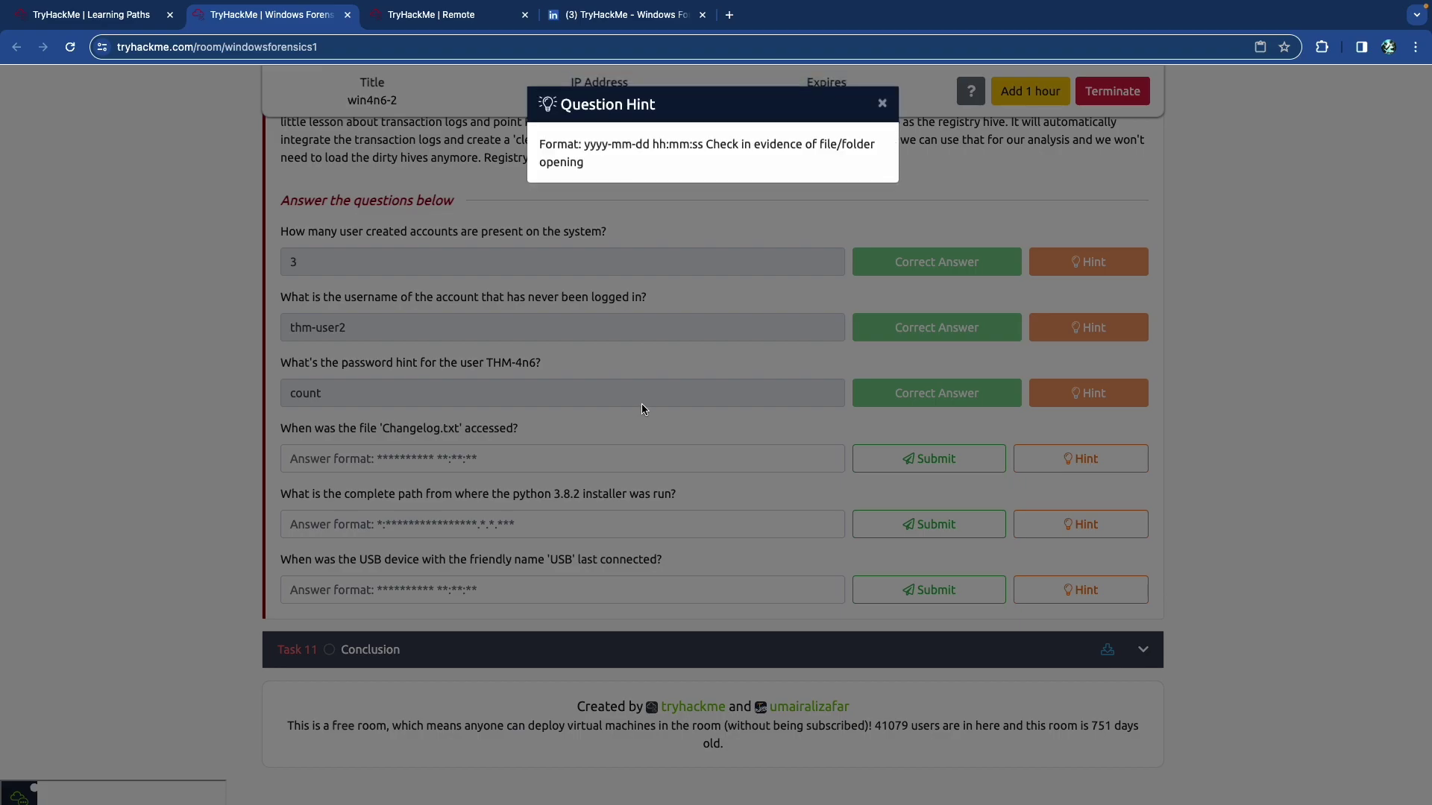
pyautogui.click(653, 422)
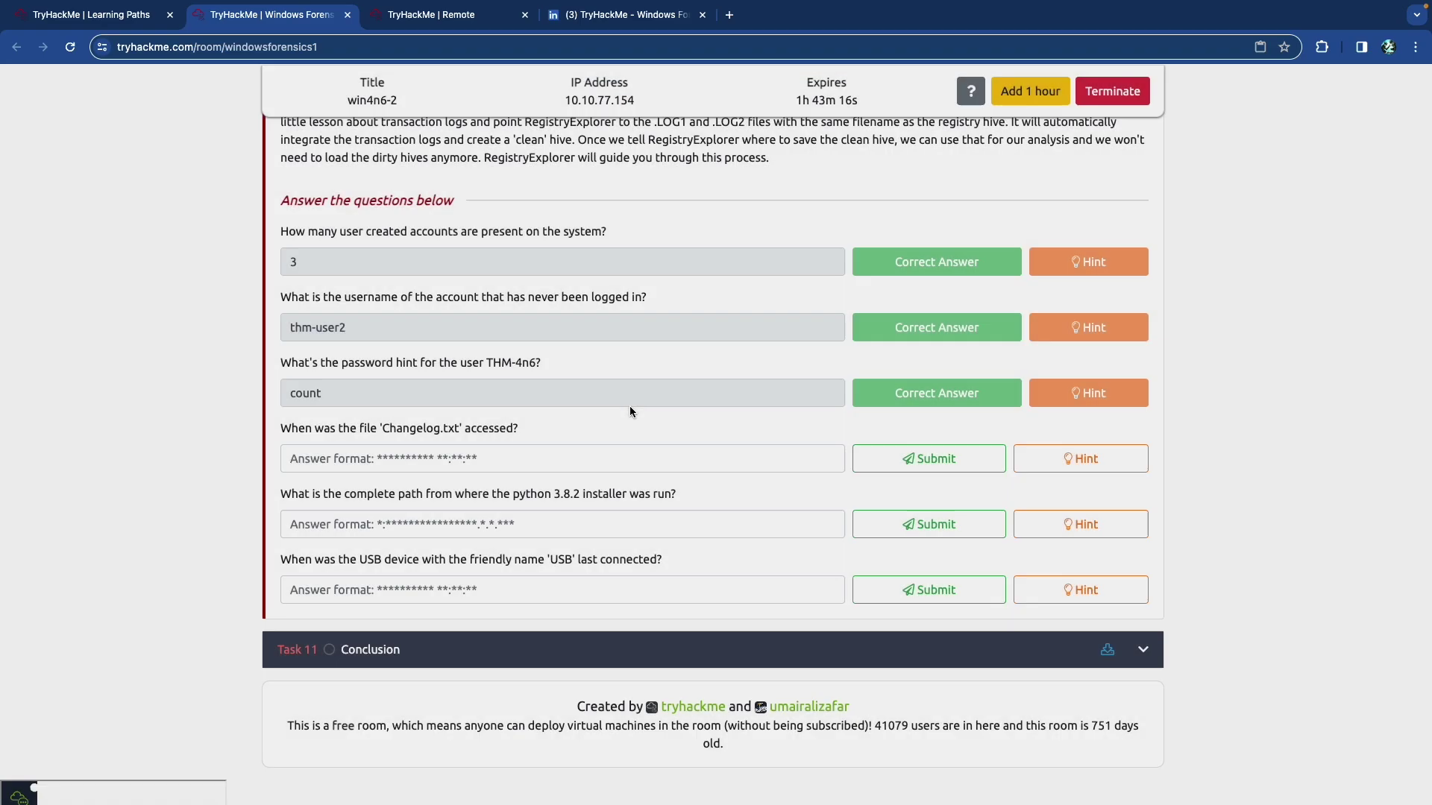
pyautogui.hotkey('ctrl', 'Tab')
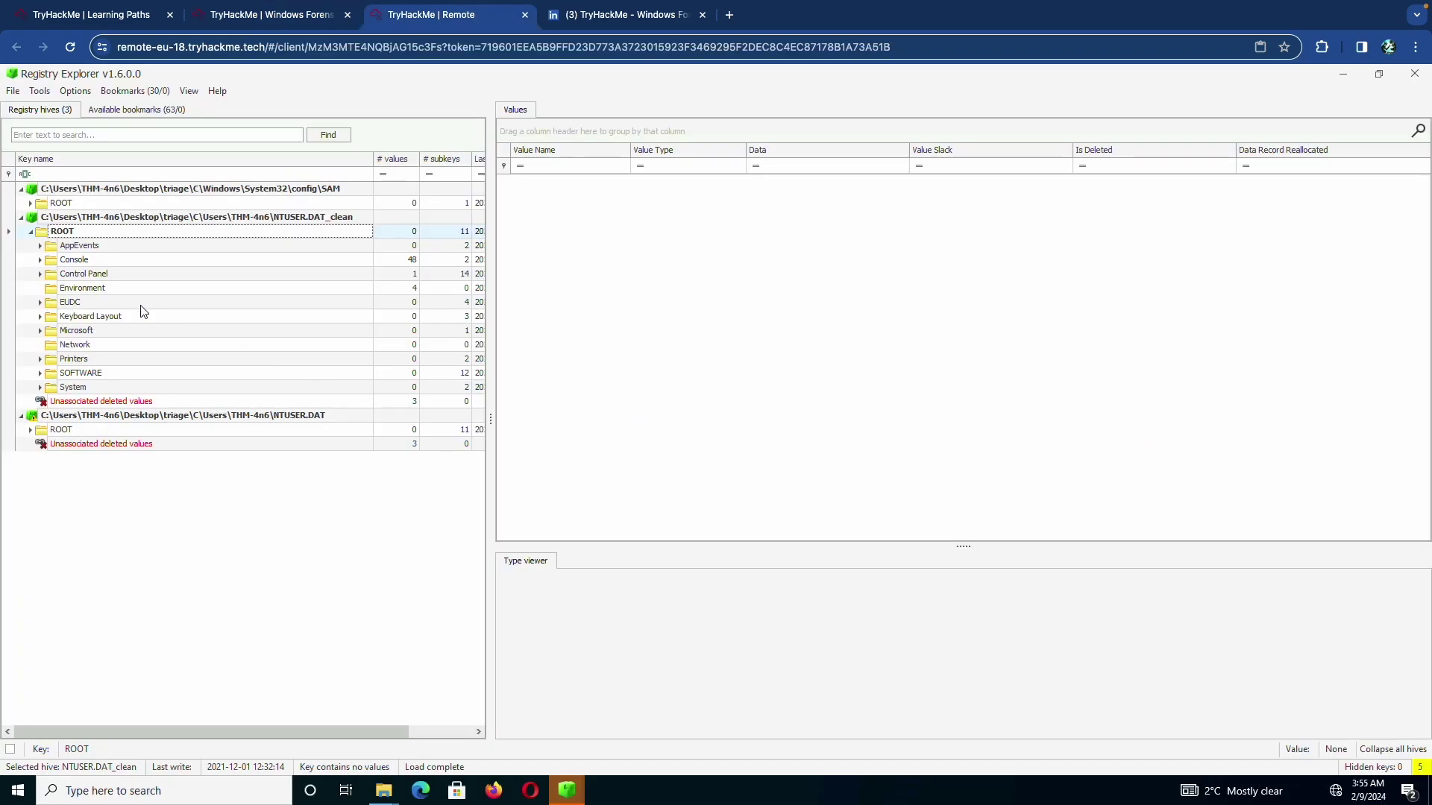
# Return to the TryHackMe room and review Task 7's registry locations, focusing on the RecentDocs key path under Recent Files.
pyautogui.hotkey('ctrl', 'shift', 'Tab')
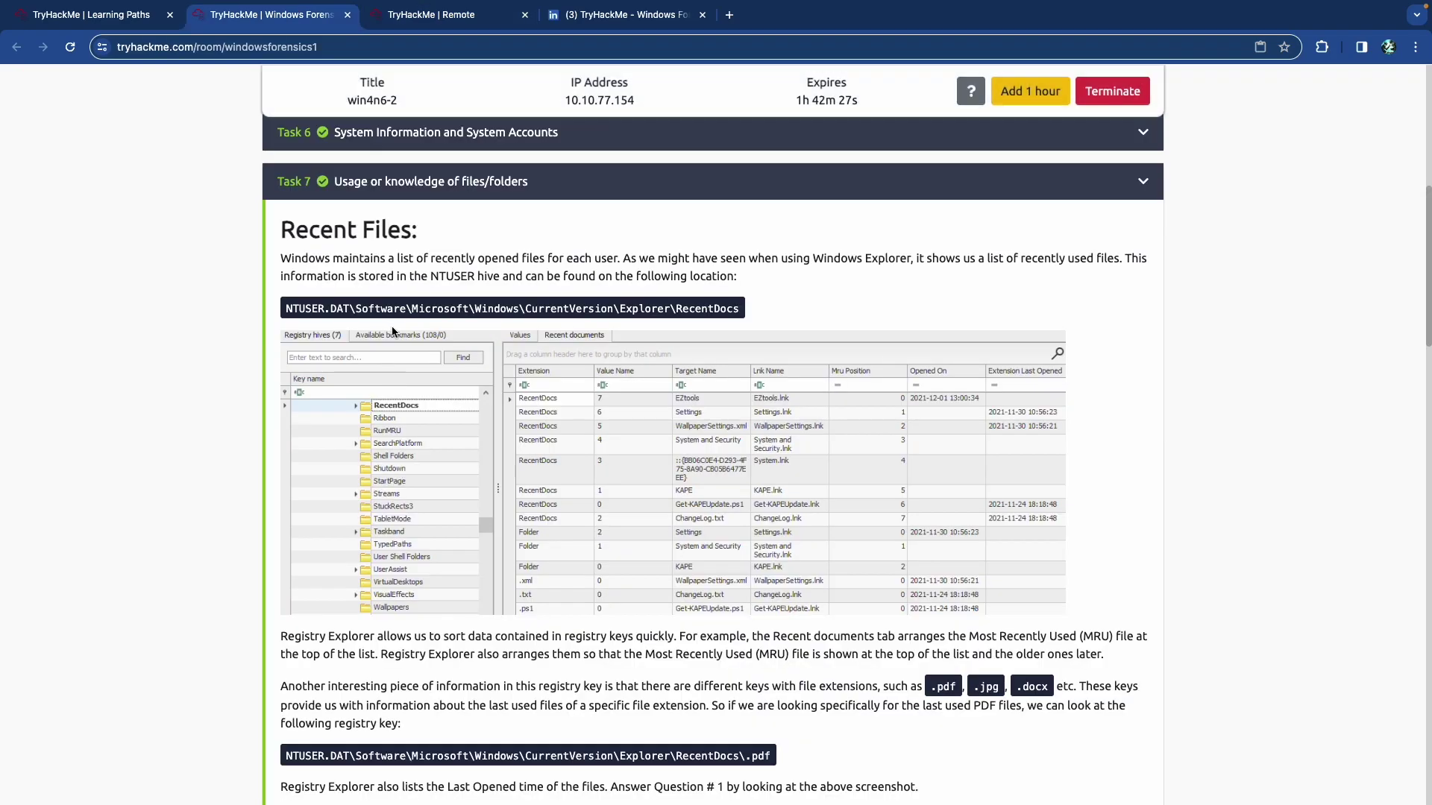
pyautogui.scroll(-6, 393, 317)
pyautogui.scroll(-15, 425, 330)
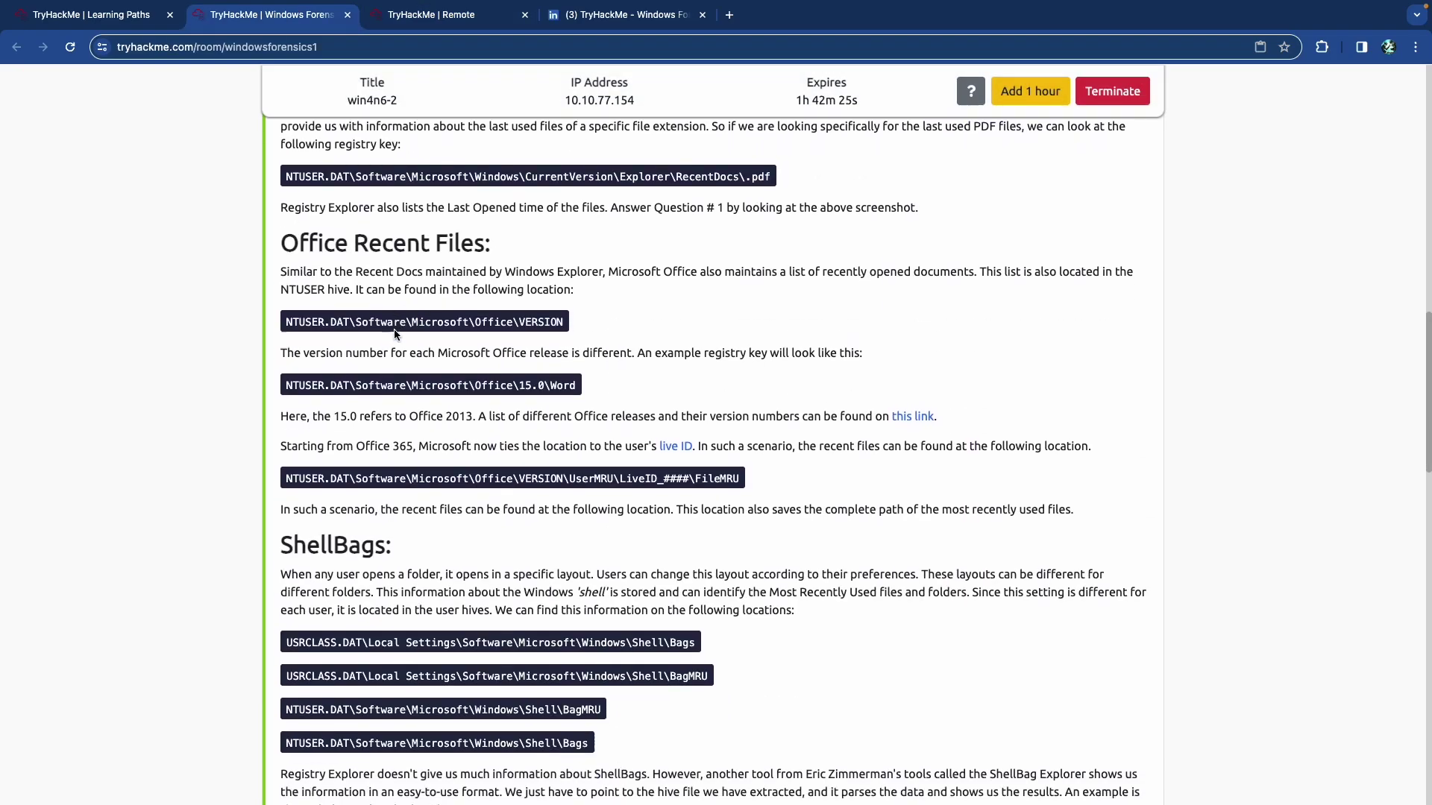
pyautogui.scroll(-4, 394, 329)
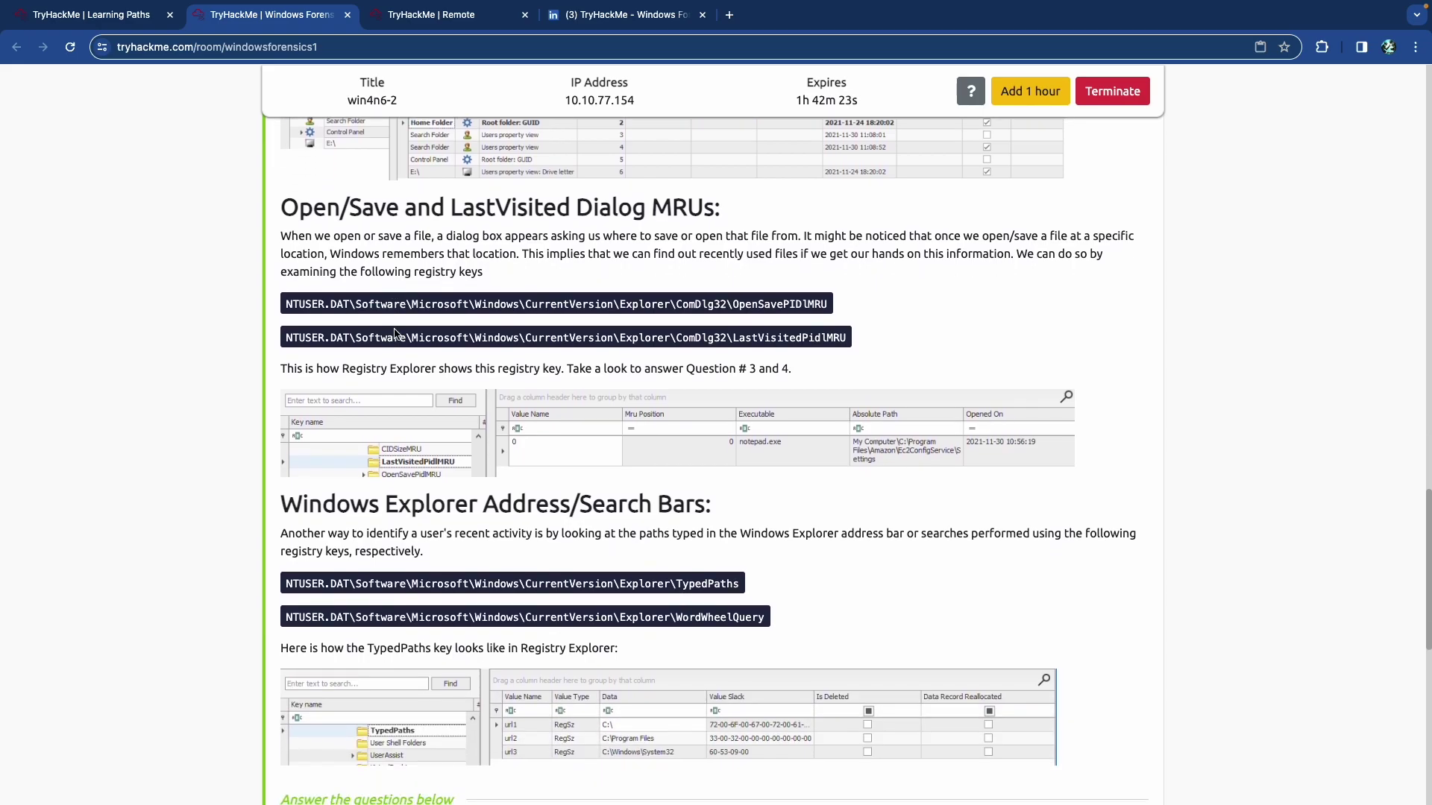
pyautogui.scroll(12, 394, 329)
pyautogui.scroll(7, 395, 329)
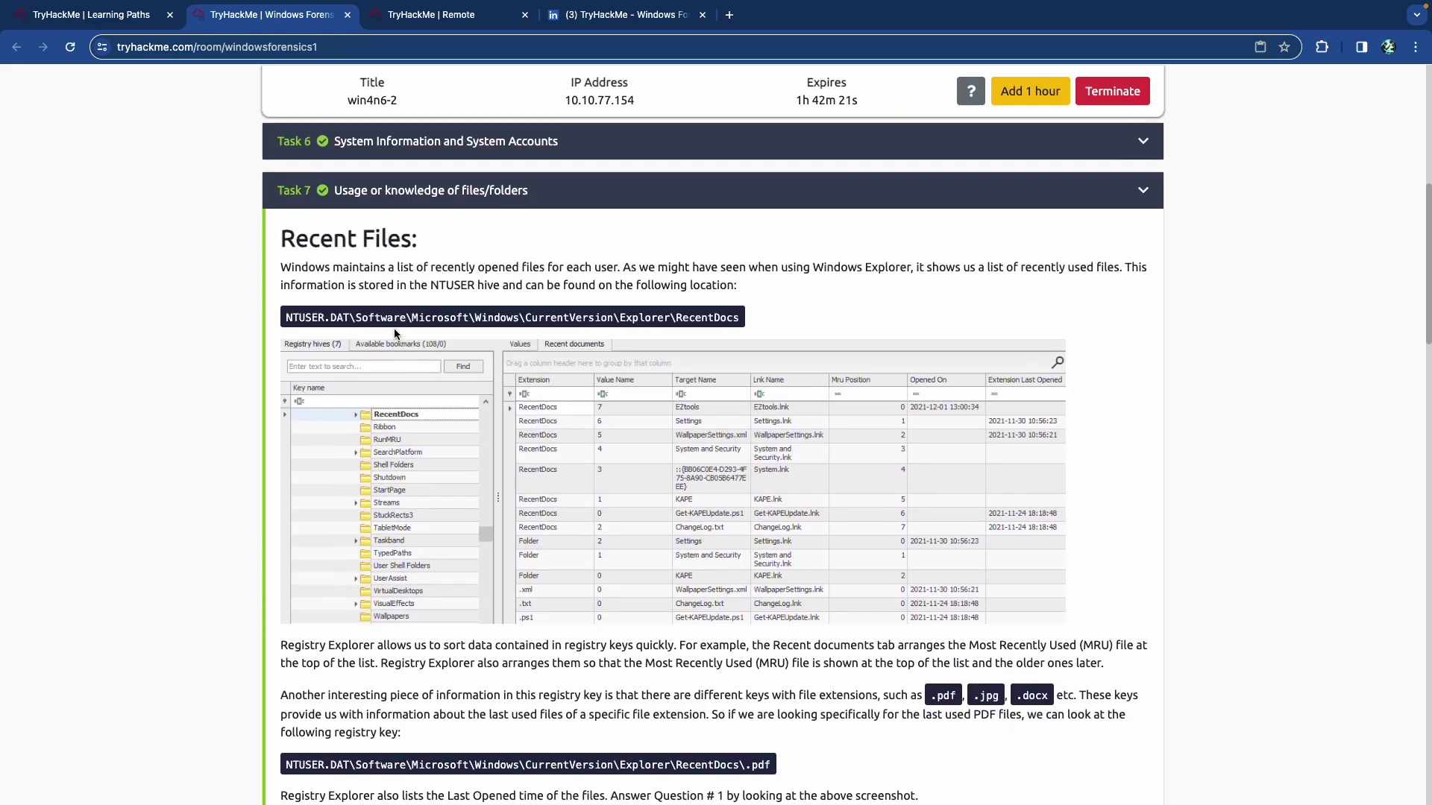
pyautogui.keyDown('ctrl'); pyautogui.scroll(5, 396, 326); pyautogui.keyUp('ctrl')
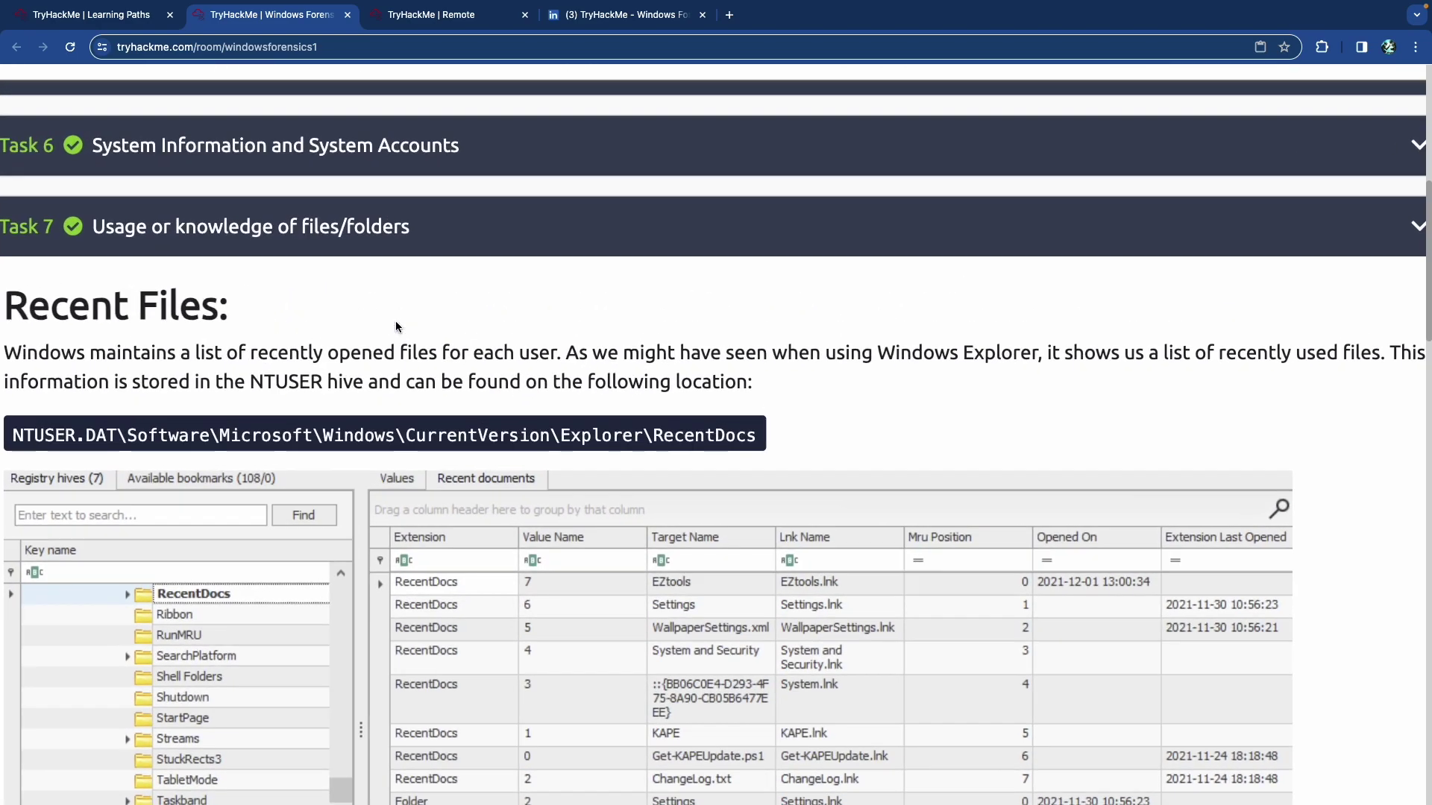
pyautogui.hscroll(-2, 396, 325)
pyautogui.scroll(-1, 396, 326)
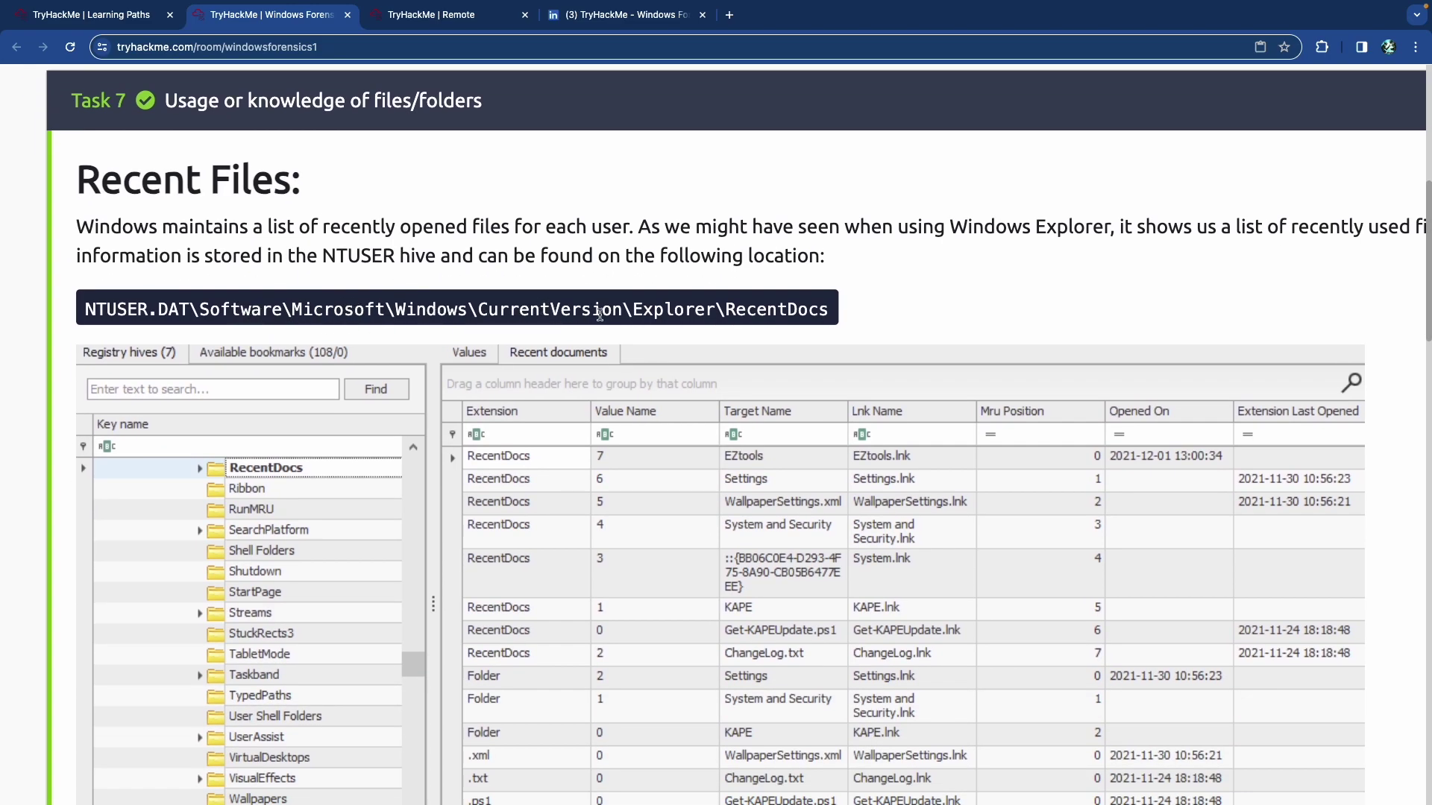
# In Registry Explorer, expand SOFTWARE\Microsoft\Windows\CurrentVersion in the NTUSER.DAT_clean hive.
pyautogui.hotkey('ctrl', 'Tab')
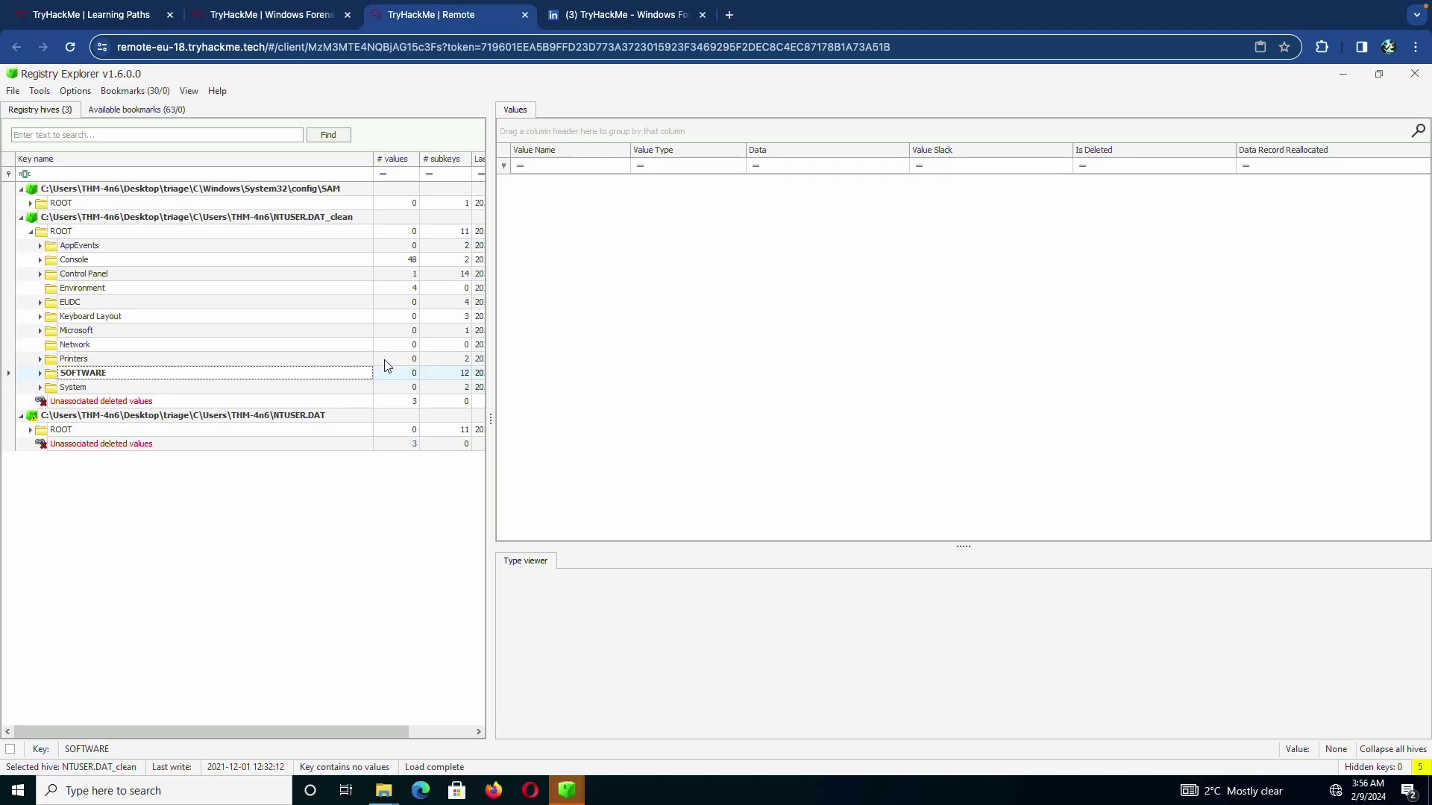
pyautogui.click(40, 372)
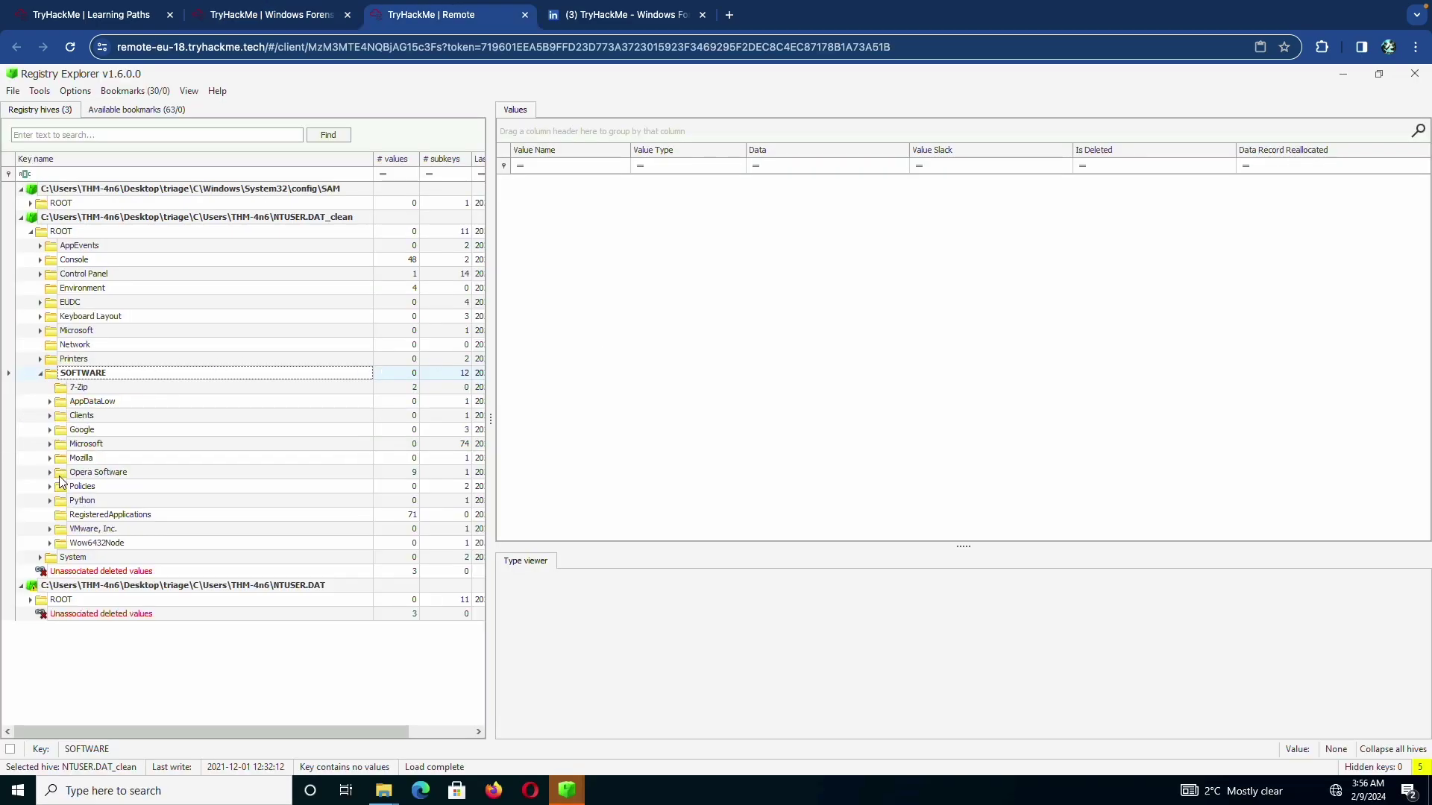
pyautogui.click(50, 444)
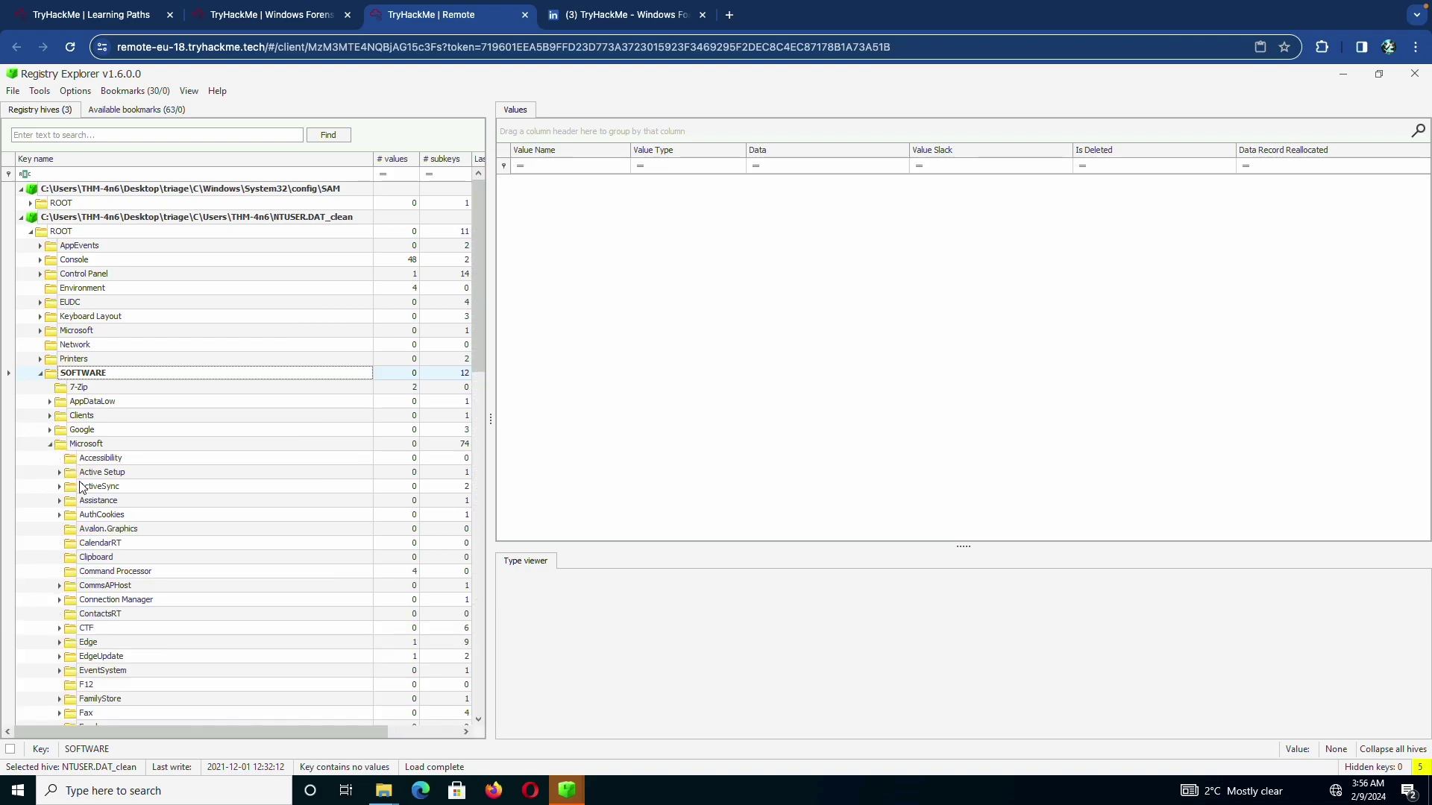
pyautogui.scroll(-10, 101, 598)
pyautogui.scroll(-12, 105, 598)
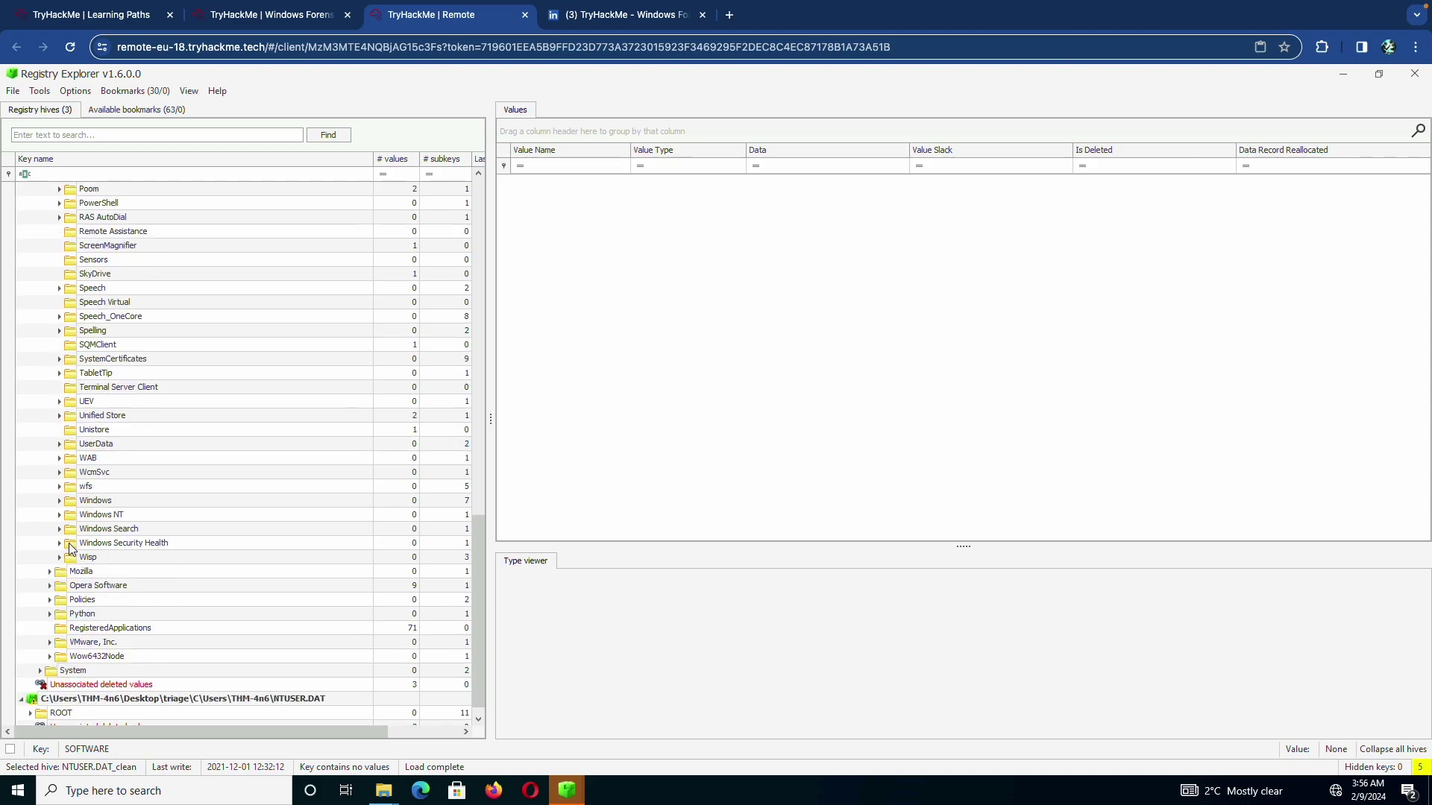
pyautogui.click(59, 500)
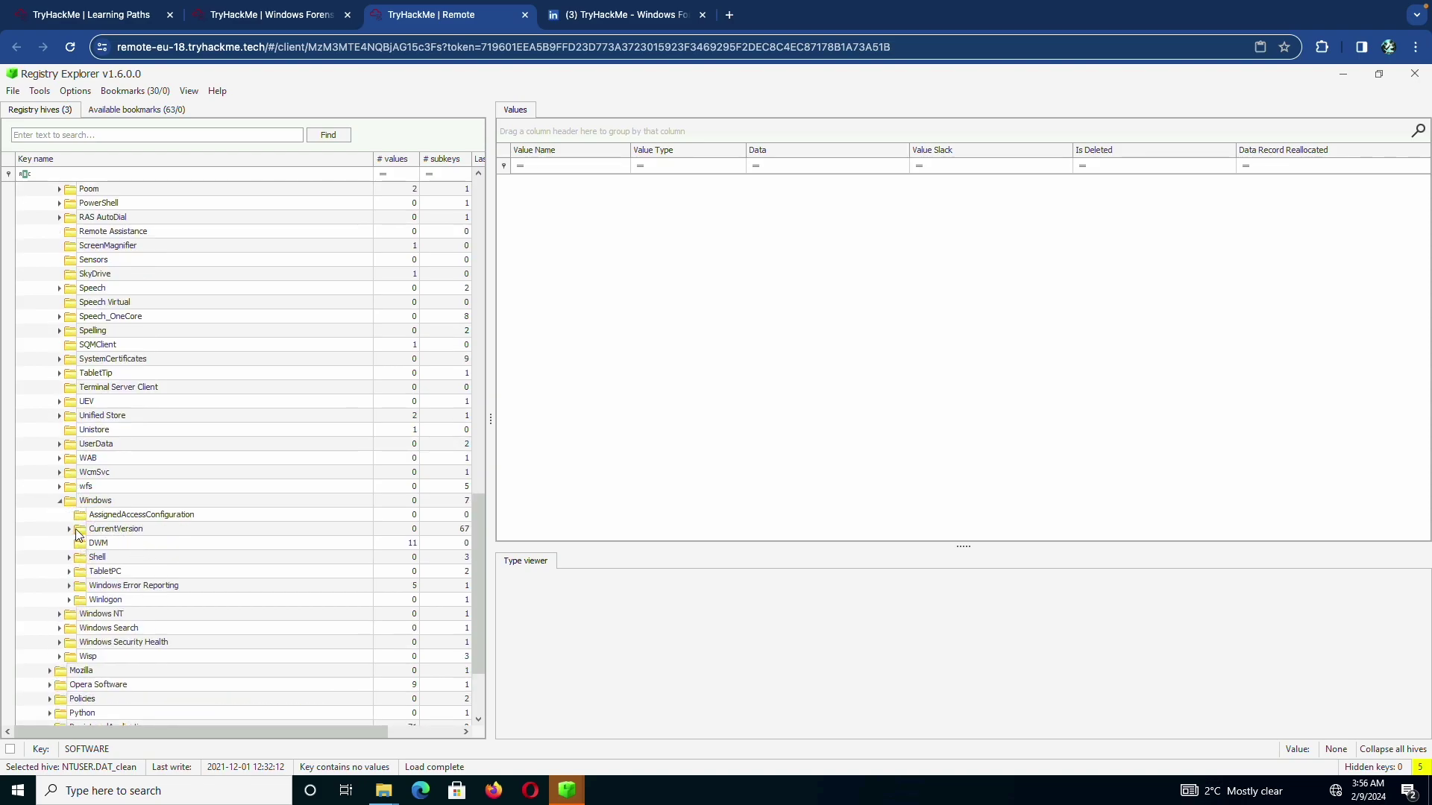
pyautogui.click(71, 529)
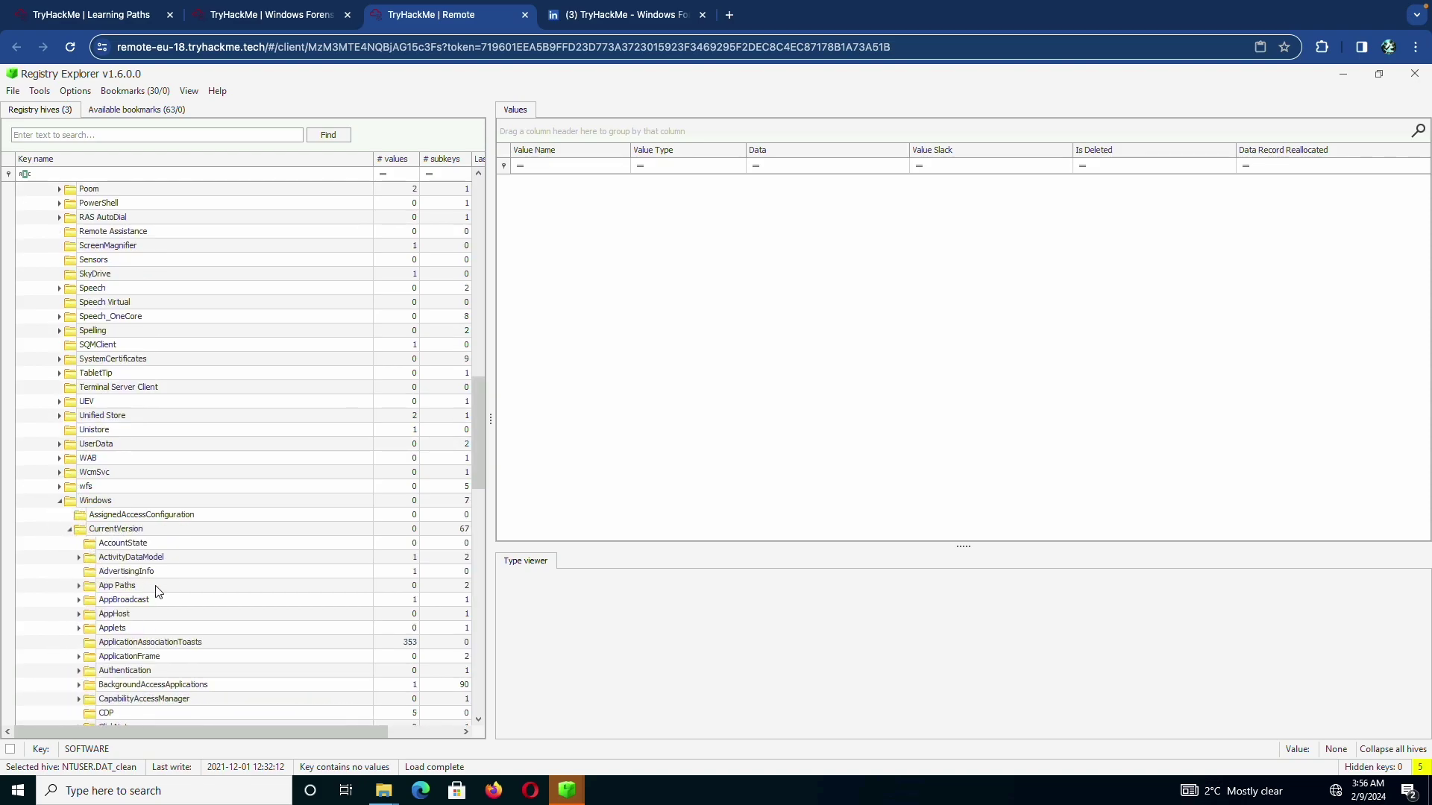
# Open the RecentDocs key under CurrentVersion\Explorer and copy the Opened On time of the .txt entry for ChangeLog.txt.
pyautogui.scroll(-1, 157, 591)
pyautogui.hotkey('ctrl', 'shift', 'Tab')
pyautogui.hotkey('ctrl', 'Tab')
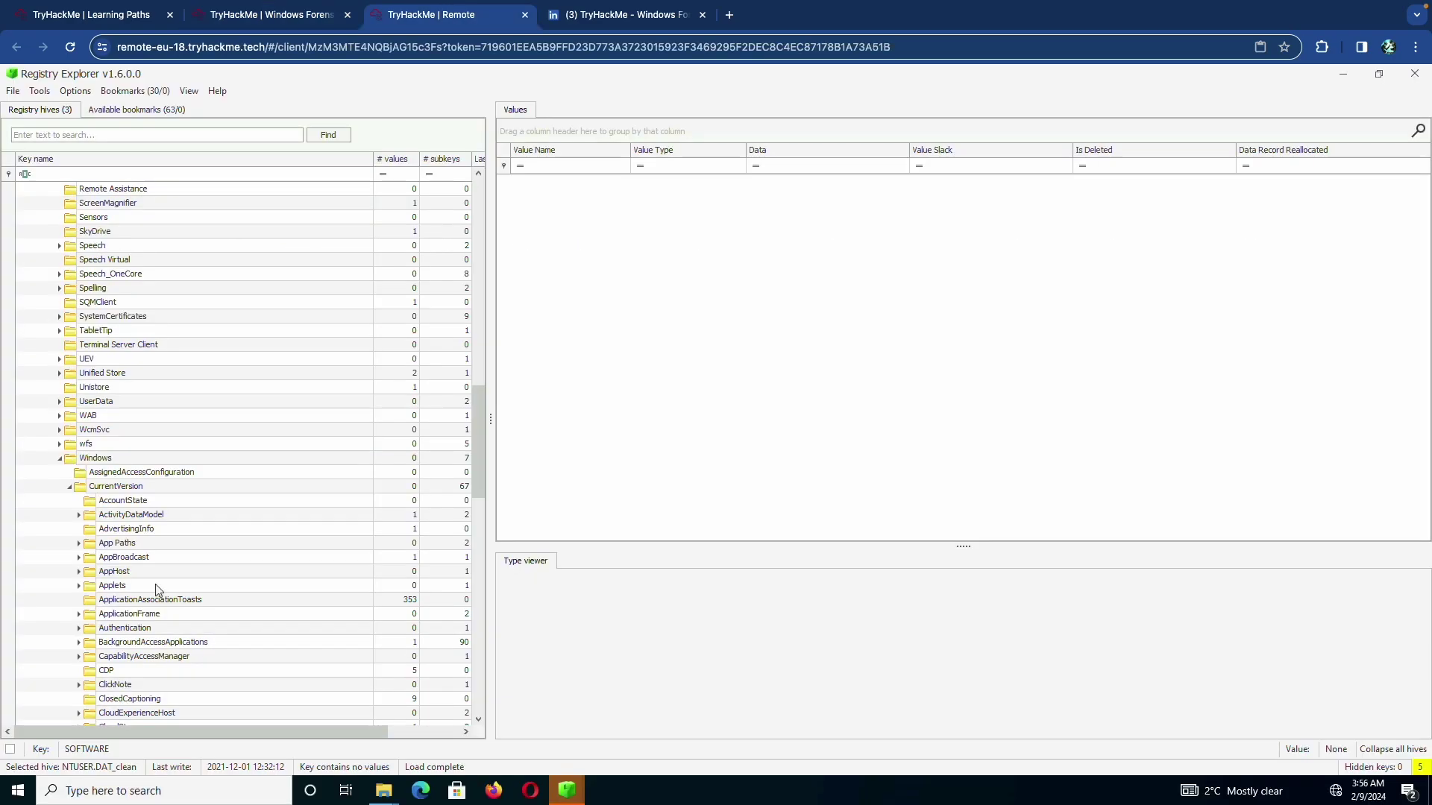
pyautogui.scroll(-6, 150, 584)
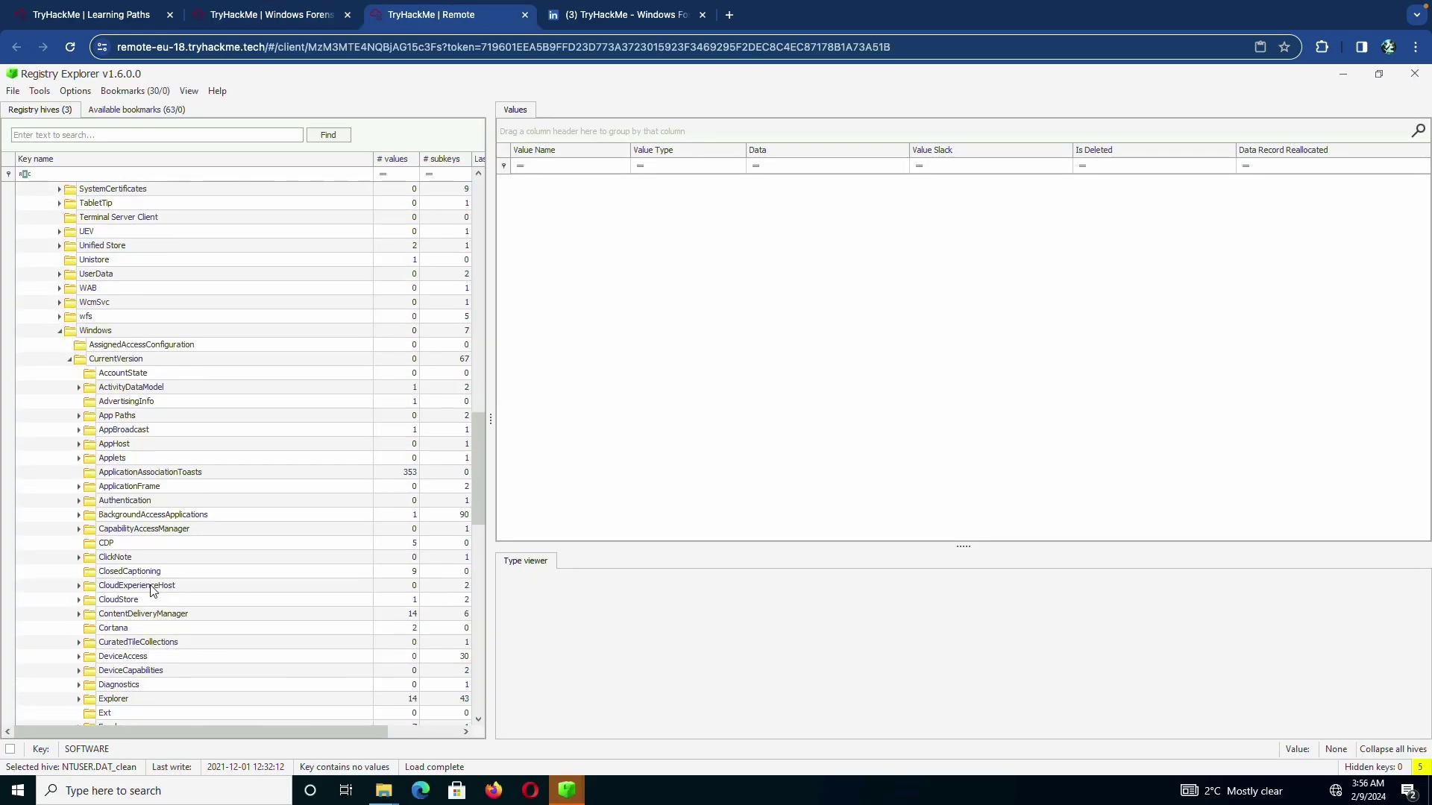
pyautogui.scroll(-1, 153, 591)
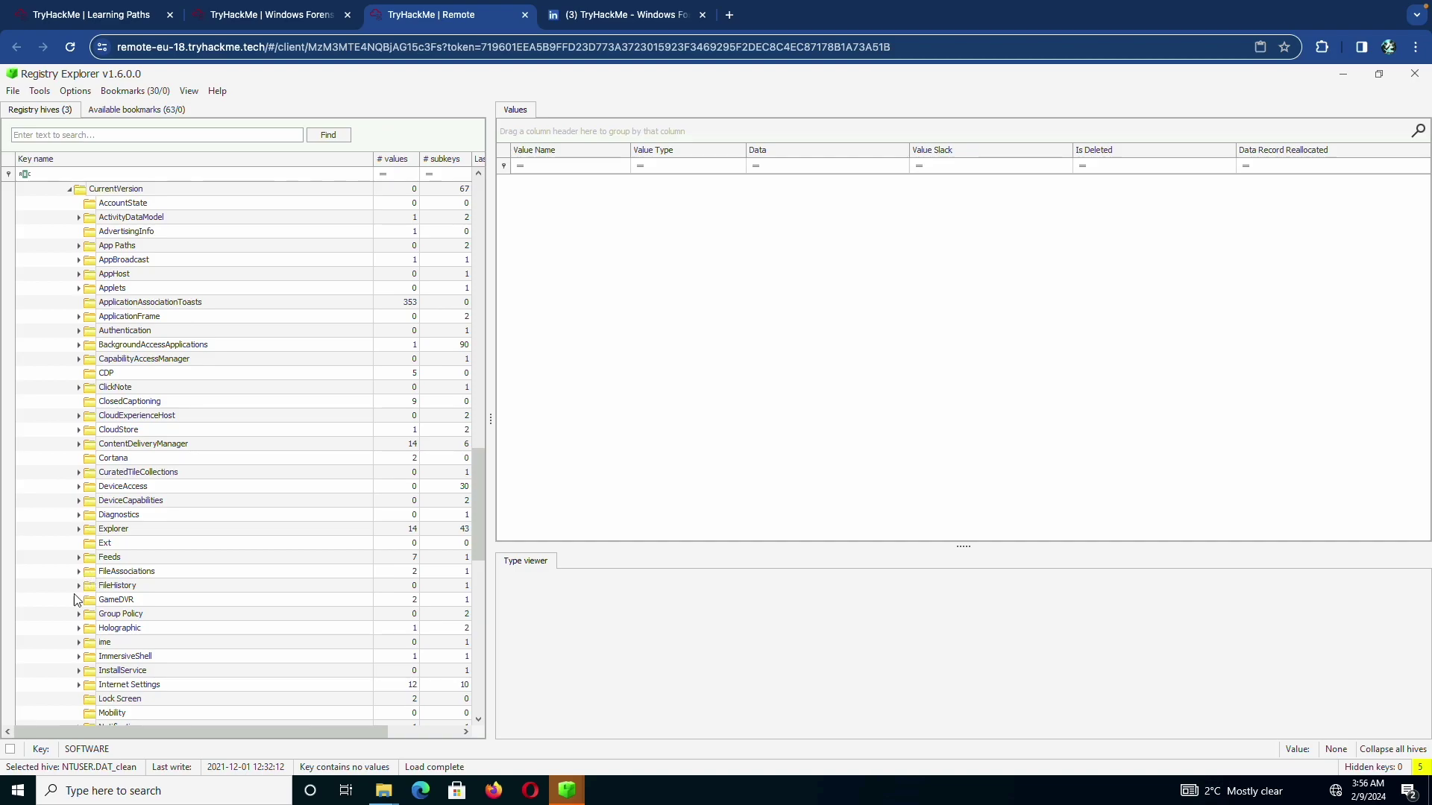
pyautogui.click(79, 530)
pyautogui.scroll(-2, 142, 604)
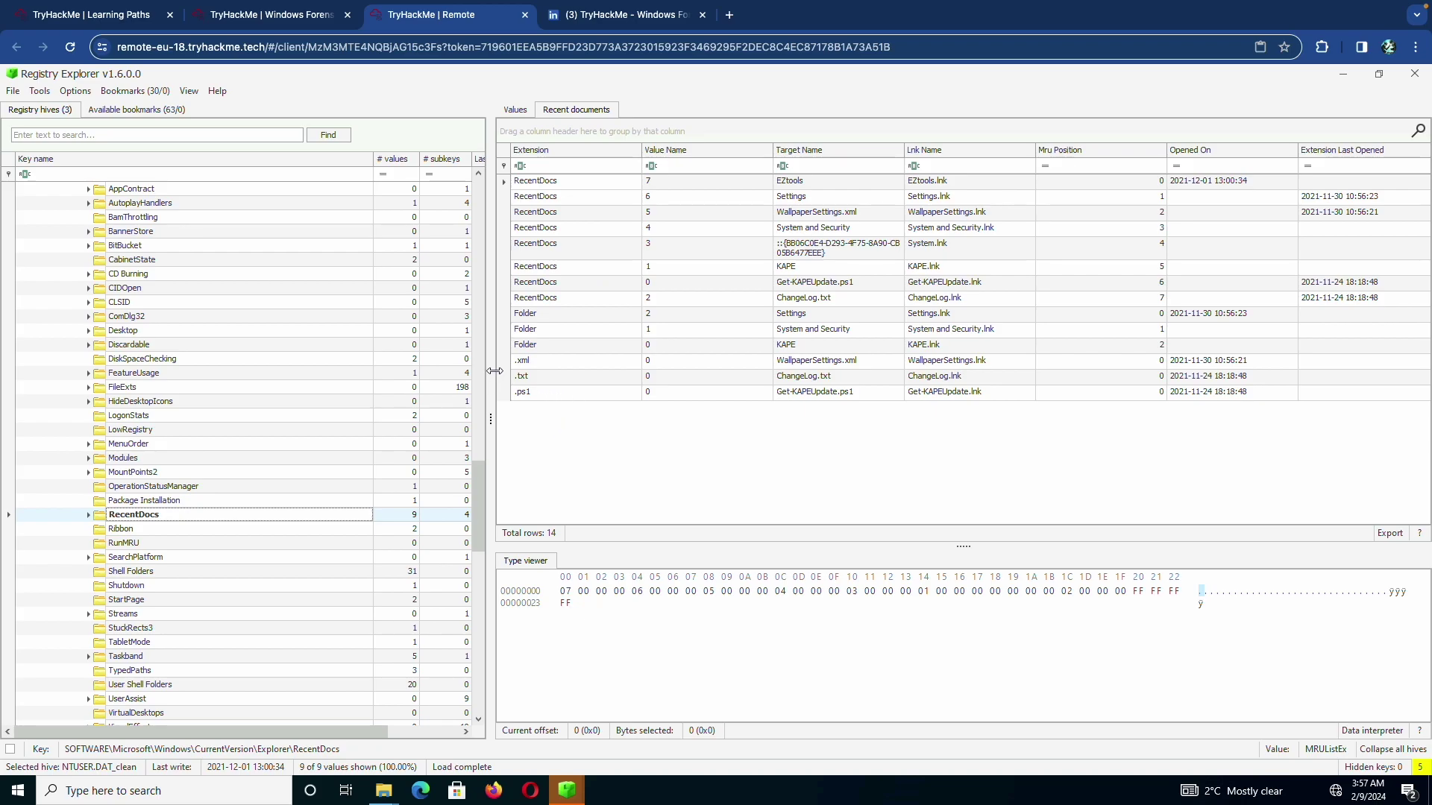
pyautogui.moveTo(486, 375); pyautogui.dragTo(326, 369)
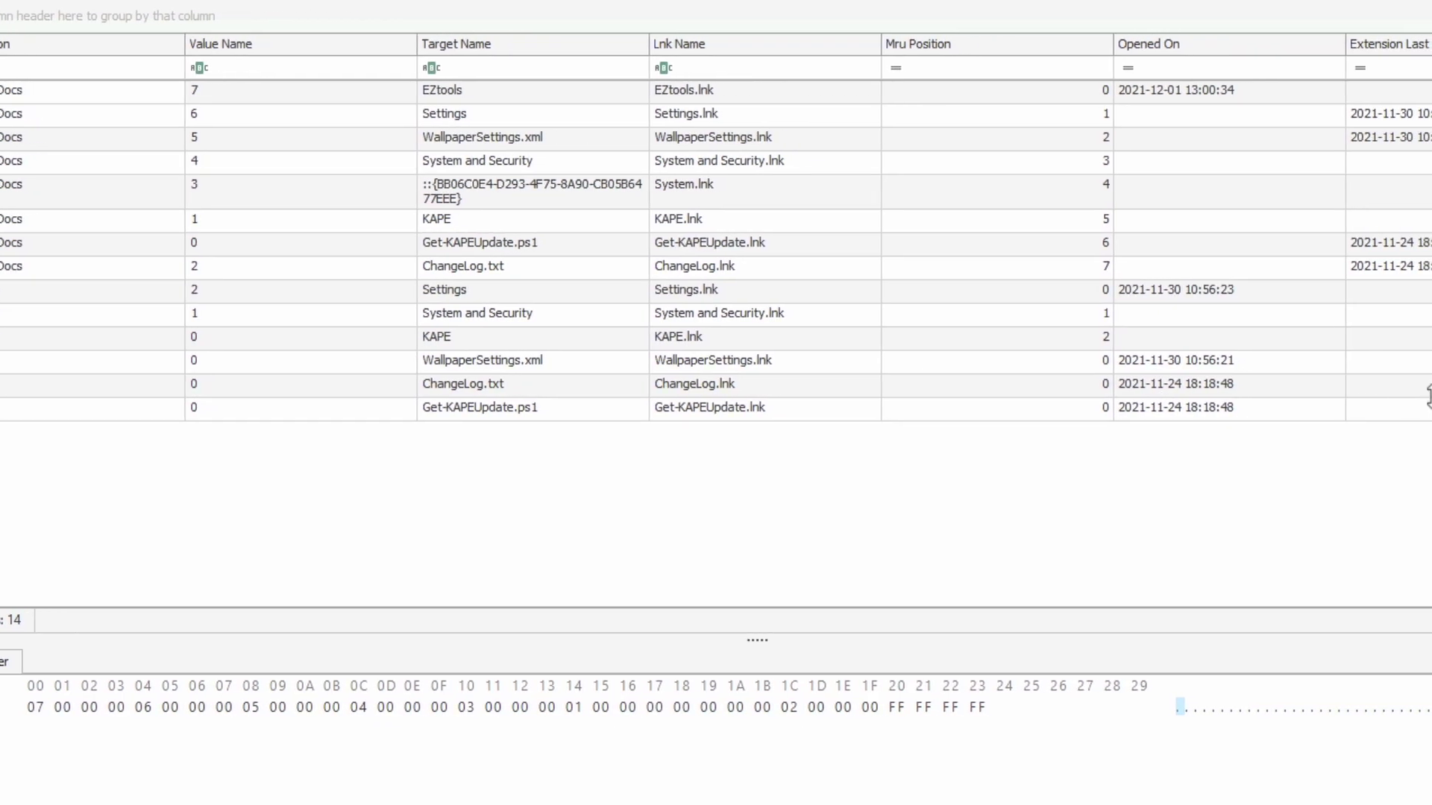
pyautogui.click(1198, 390)
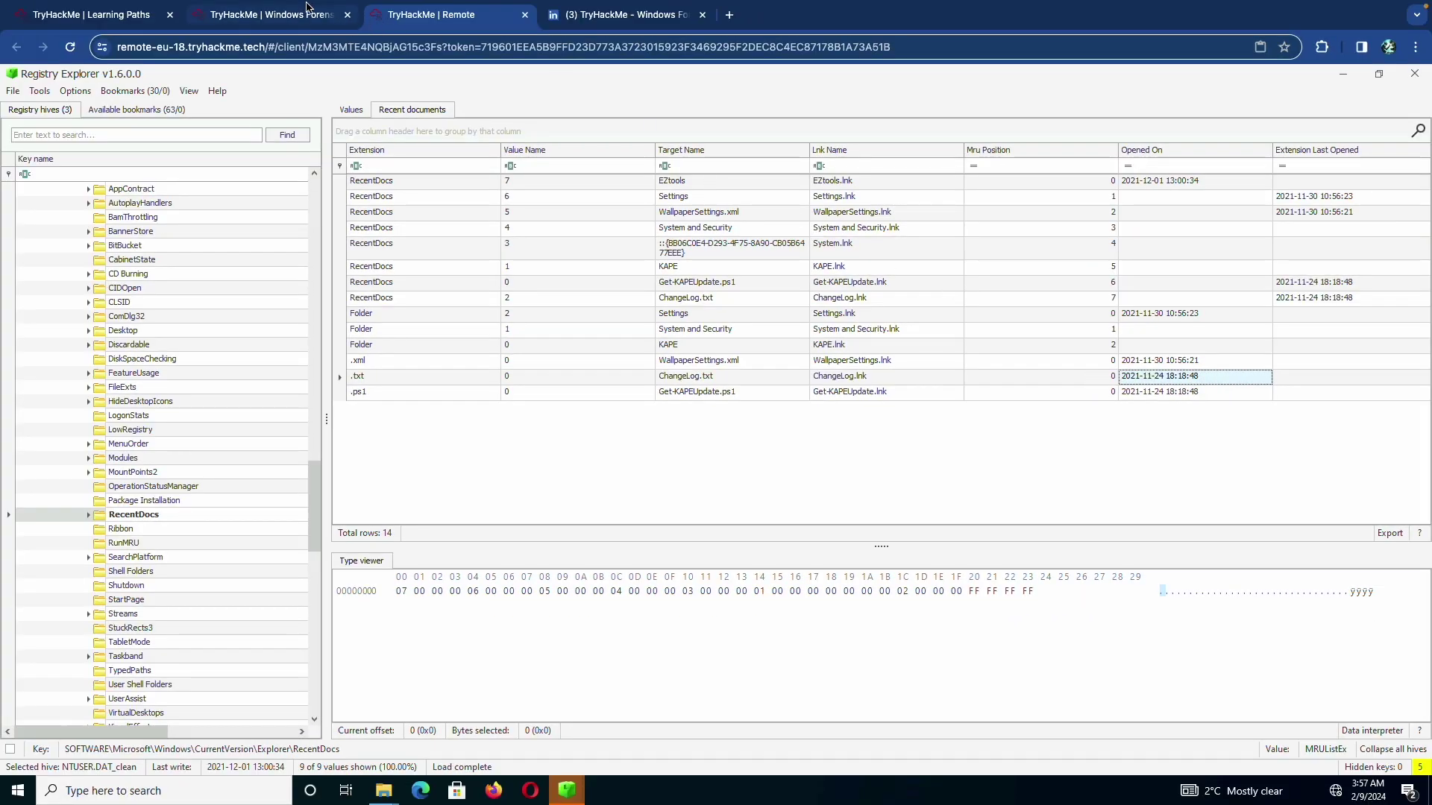
pyautogui.click(306, 8)
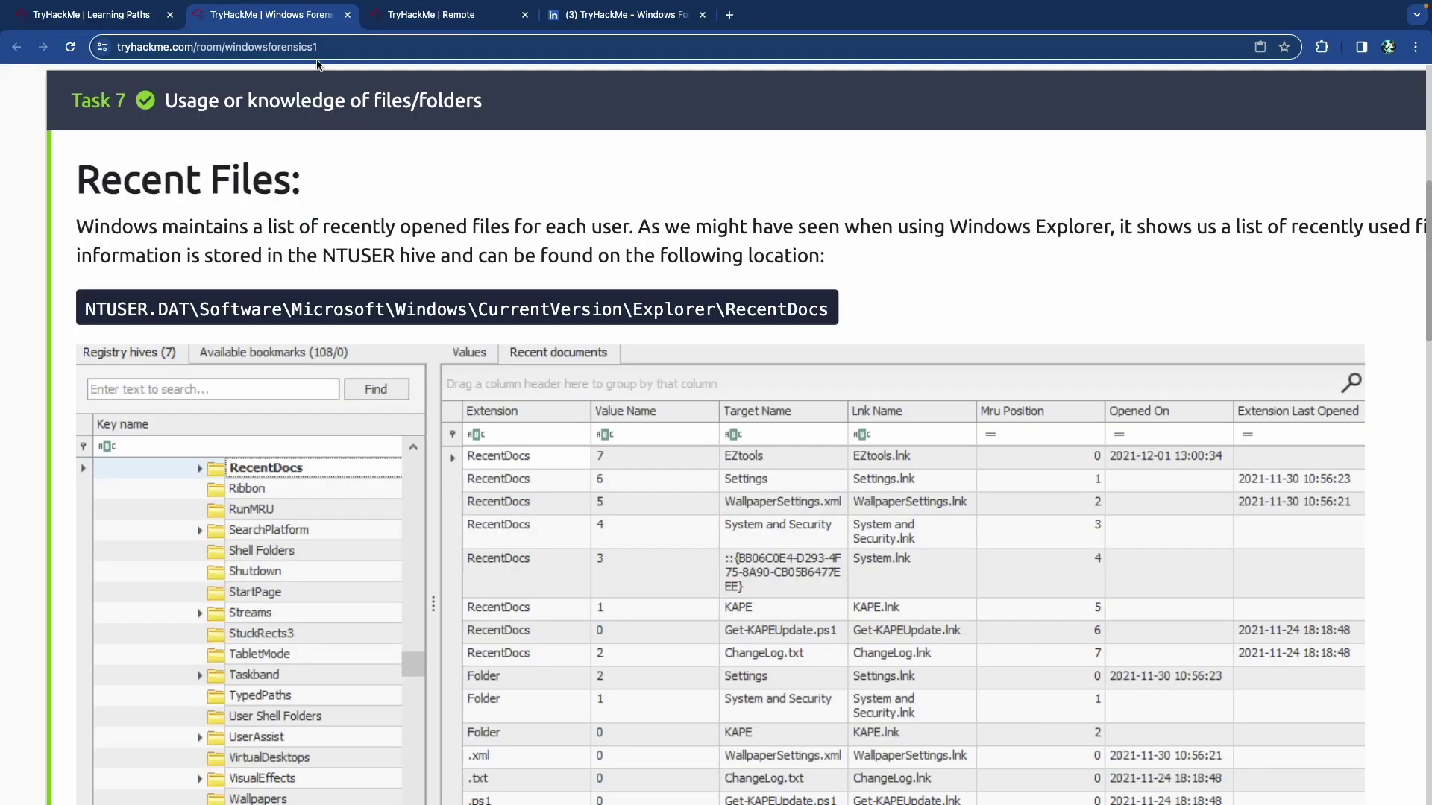
pyautogui.press('super+0')
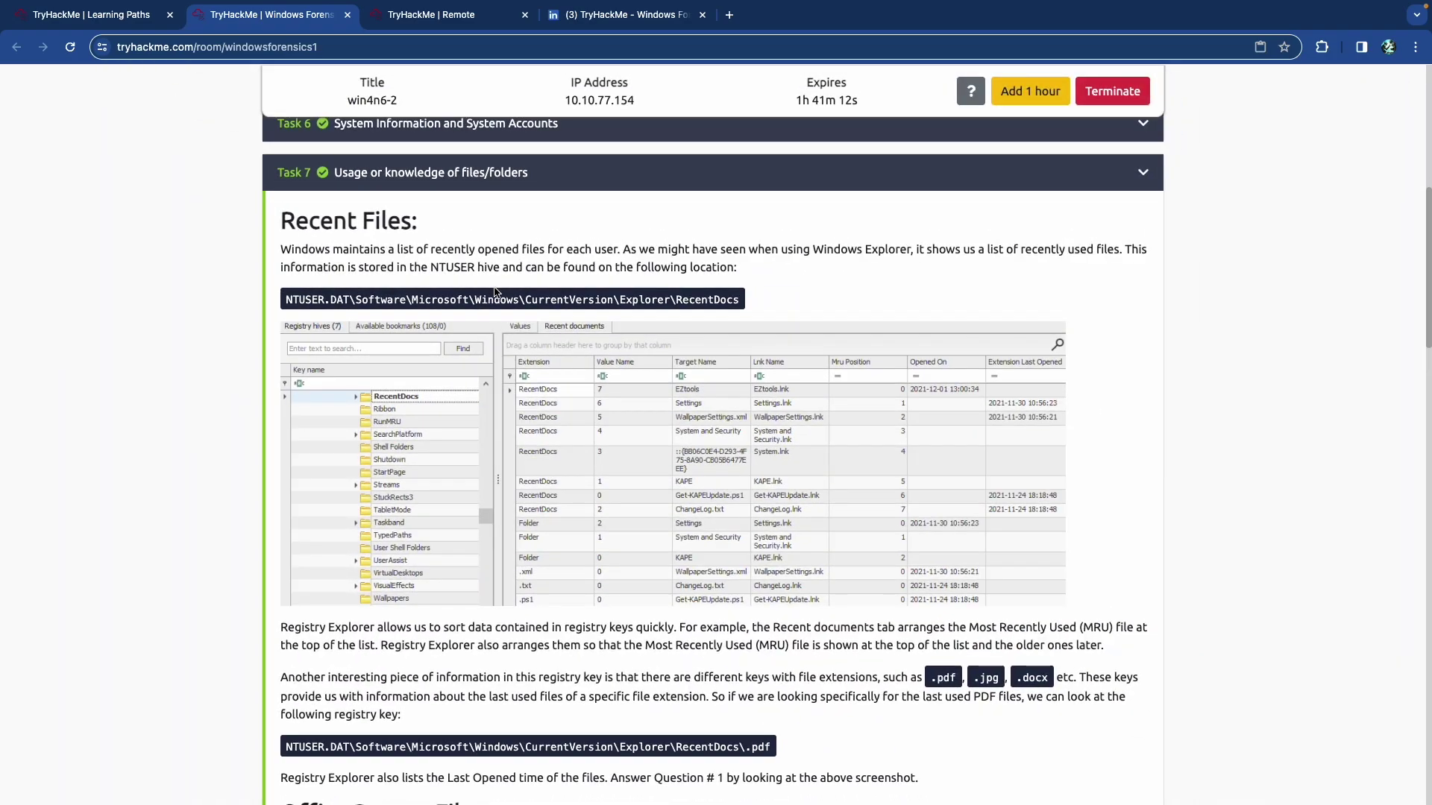
pyautogui.scroll(-20, 525, 549)
pyautogui.click(484, 507)
pyautogui.scroll(-8, 484, 531)
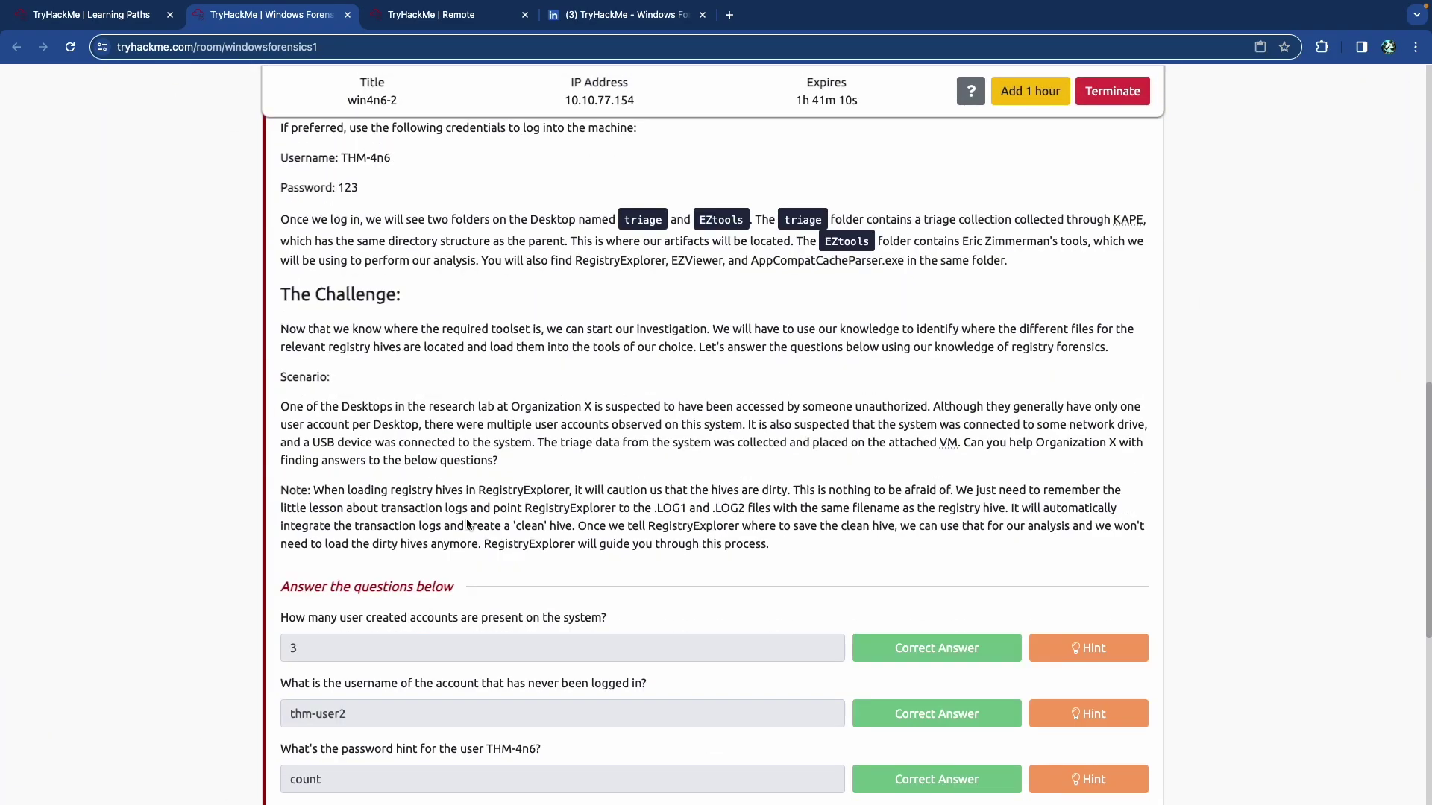
pyautogui.click(476, 369)
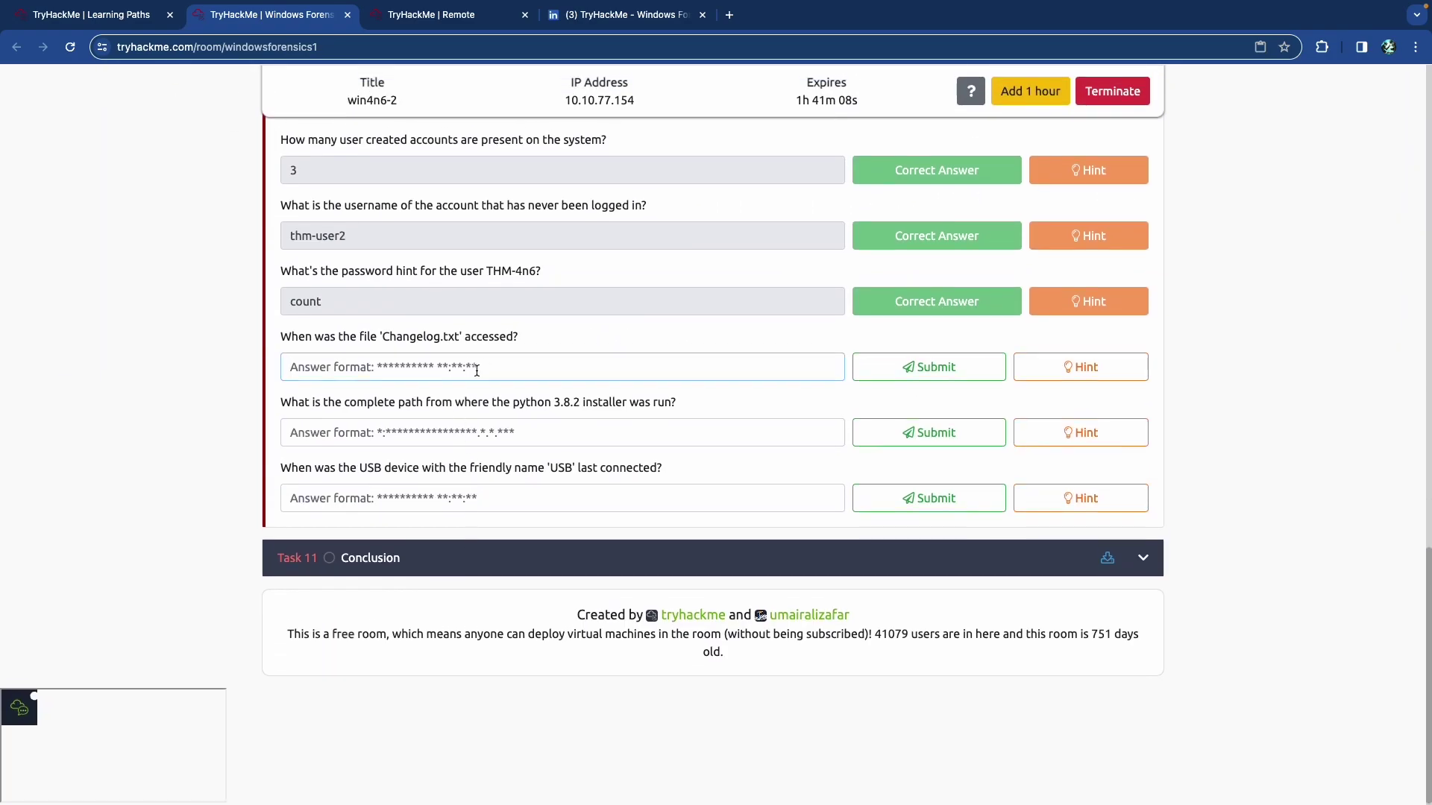
pyautogui.press('super+v')
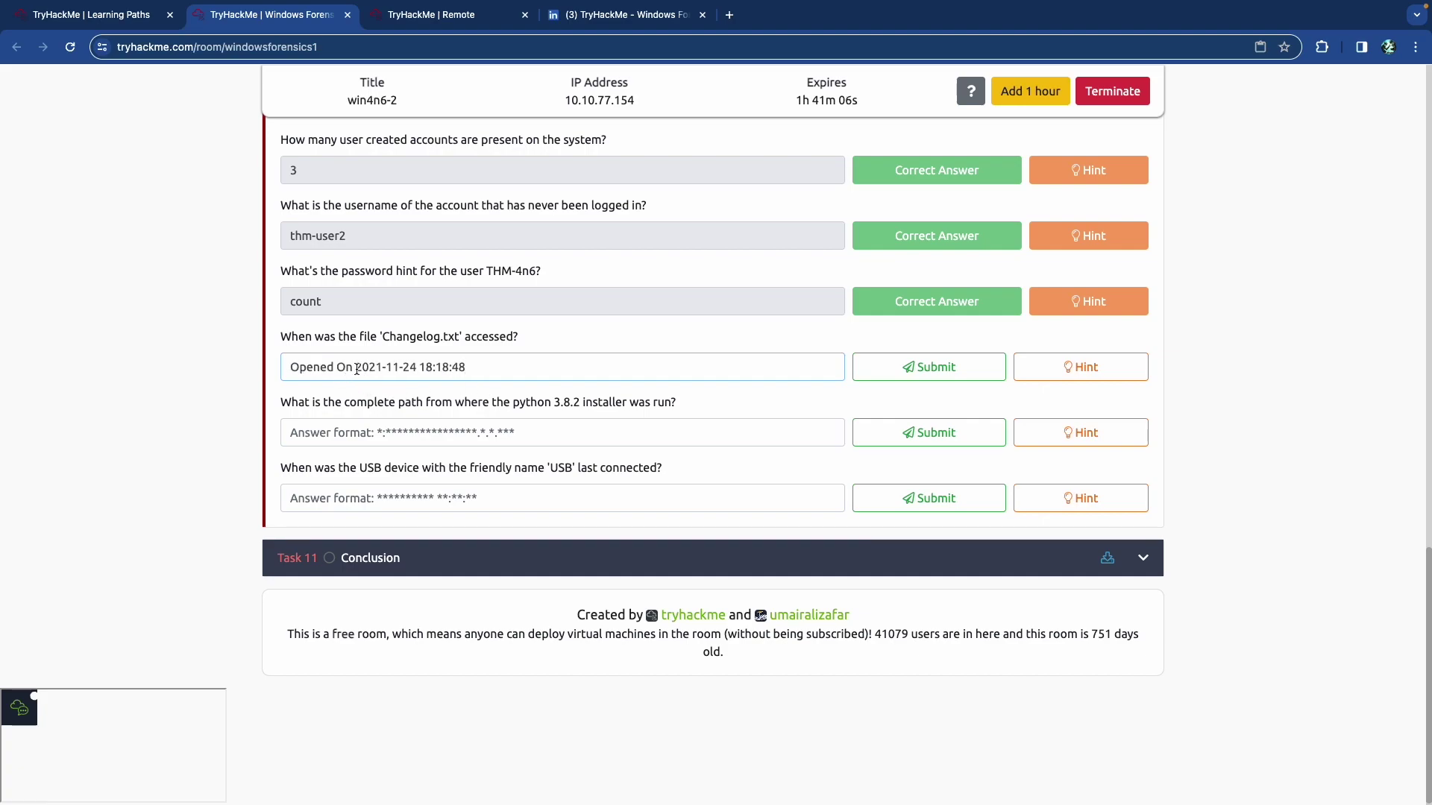
pyautogui.moveTo(357, 370); pyautogui.dragTo(213, 367)
pyautogui.press('BackSpace')
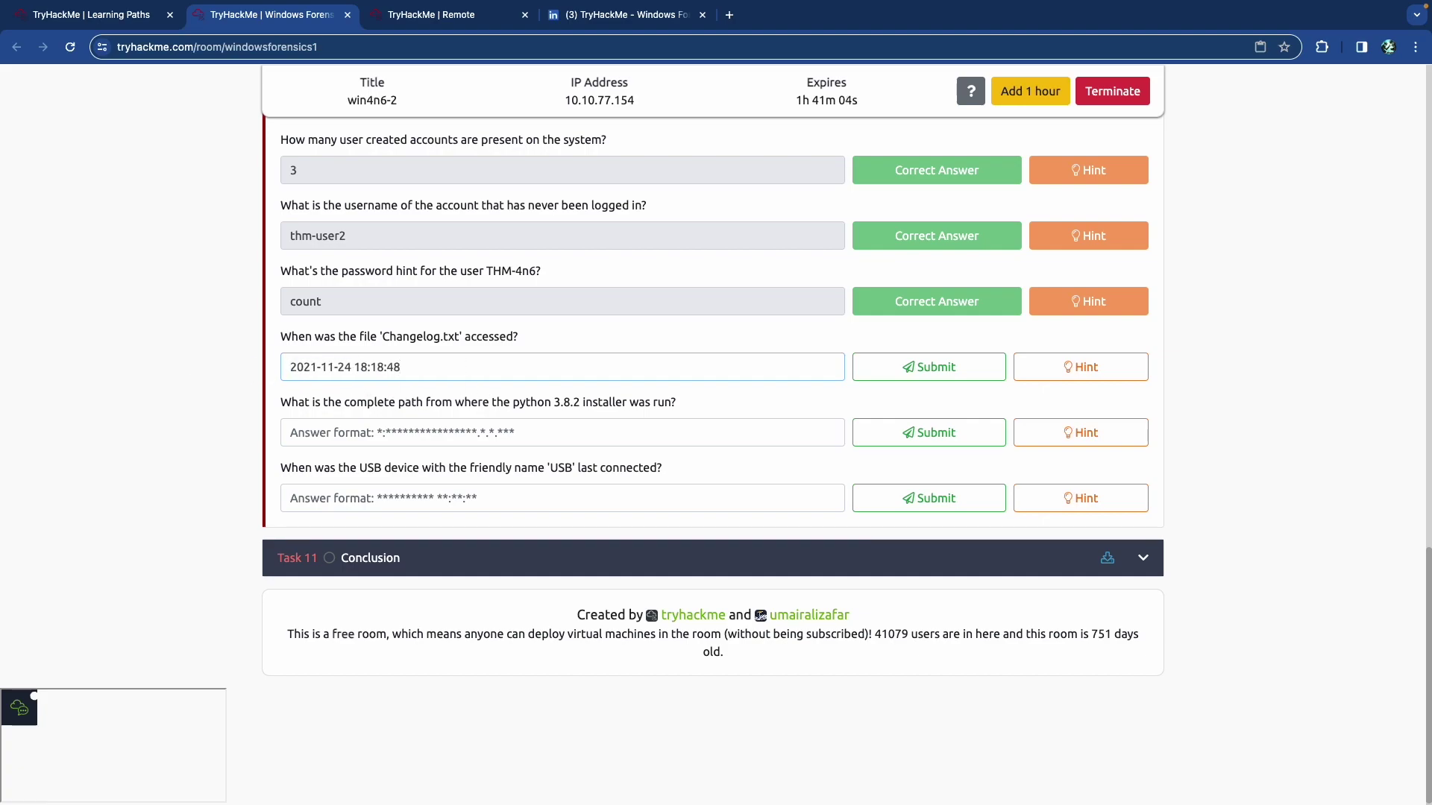
pyautogui.press('Return')
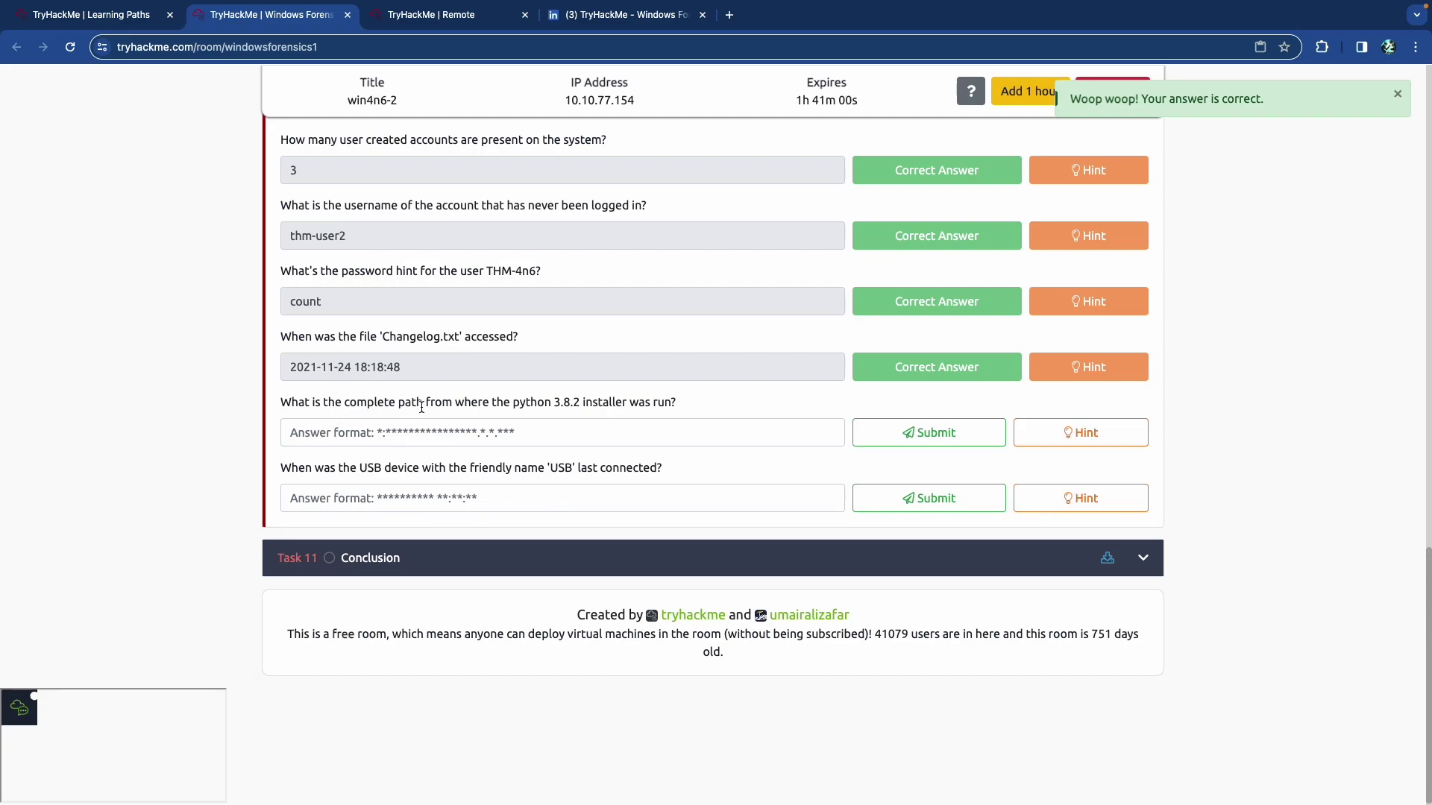
# Read the Task 10 question about the python 3.8.2 installer's complete path and view its hint.
pyautogui.moveTo(454, 406); pyautogui.dragTo(543, 407)
pyautogui.click(560, 408)
pyautogui.click(1048, 434)
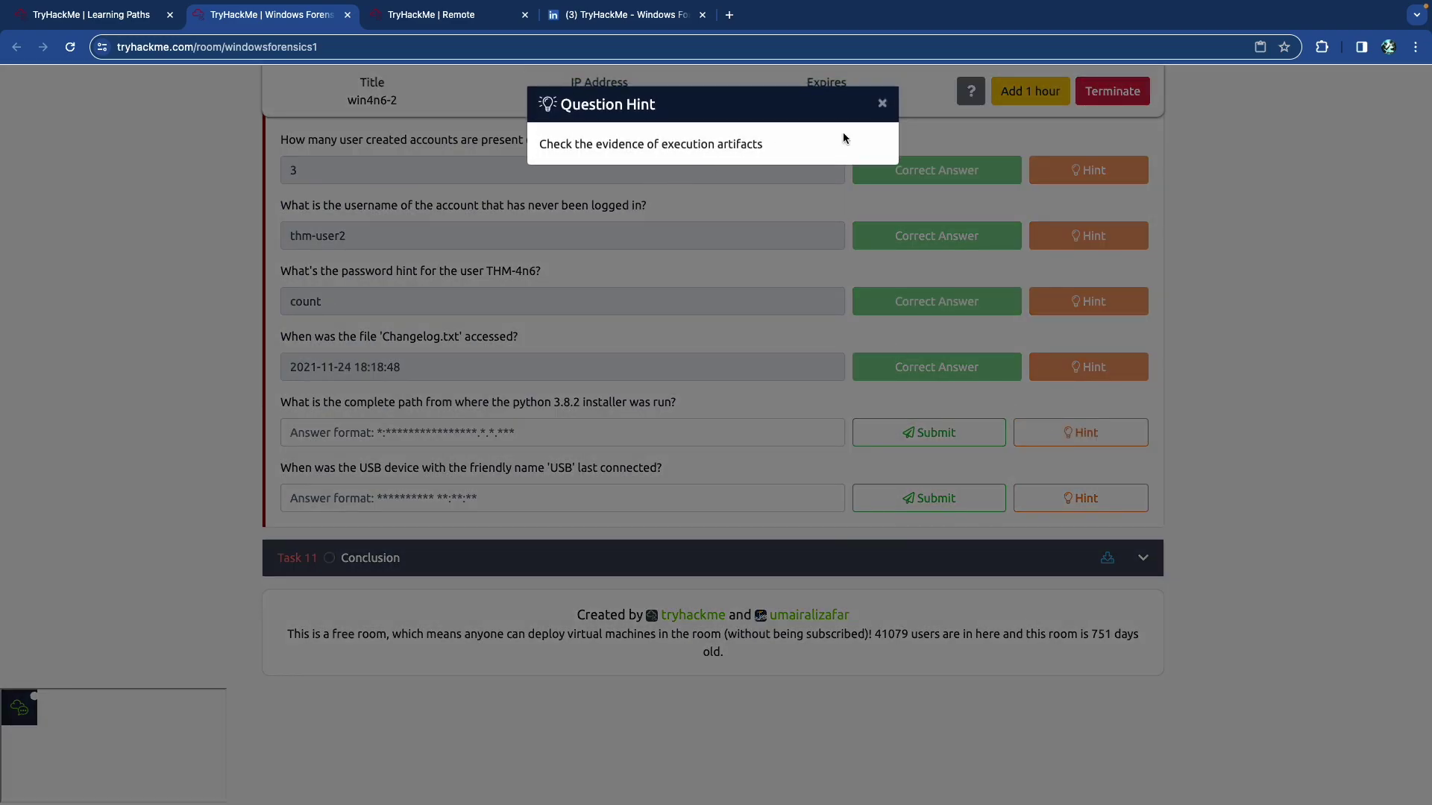
pyautogui.click(882, 103)
# Expand Task 8, Evidence of Execution, and review its artifact locations, focusing on the UserAssist key path in the NTUSER hive.
pyautogui.scroll(10, 638, 271)
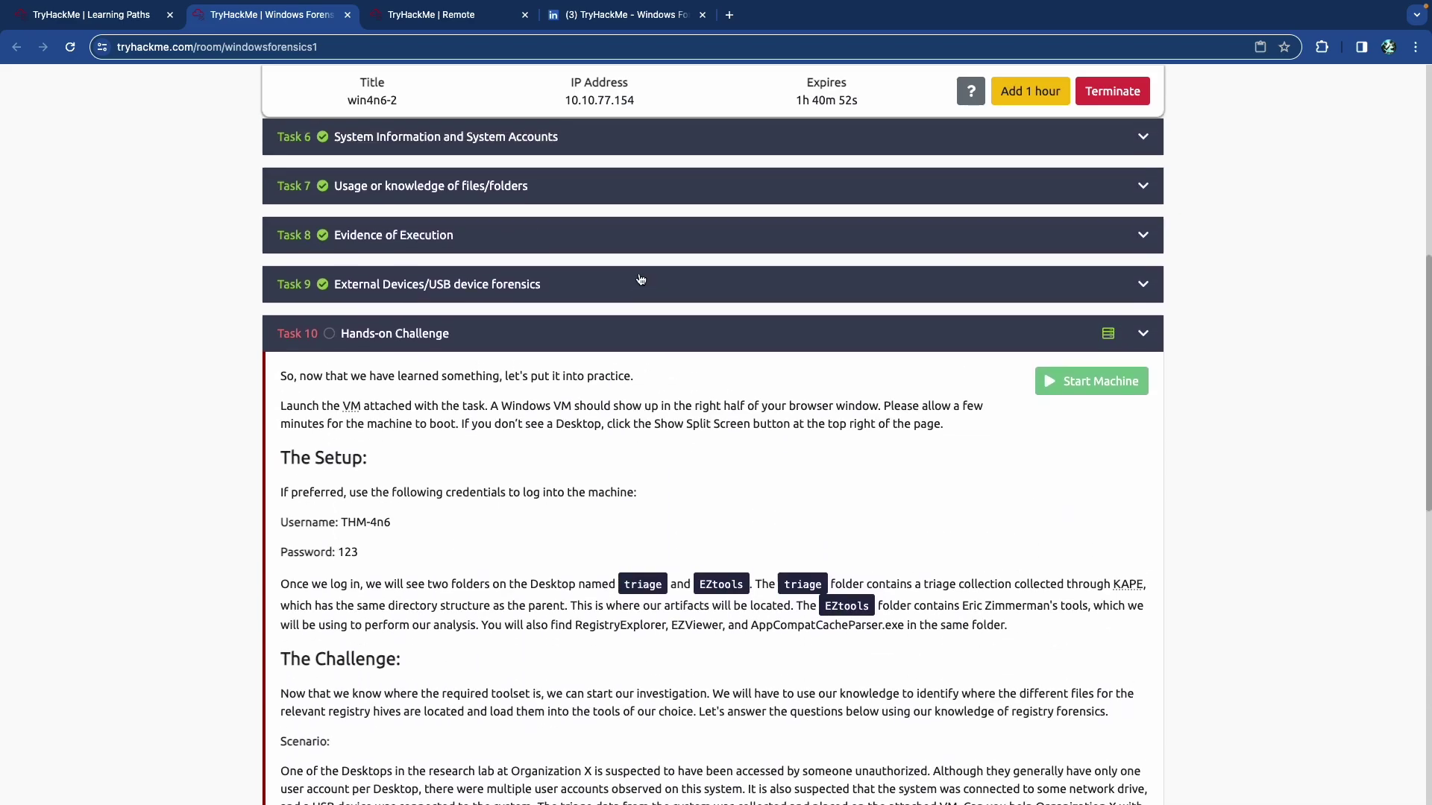
pyautogui.scroll(3, 638, 275)
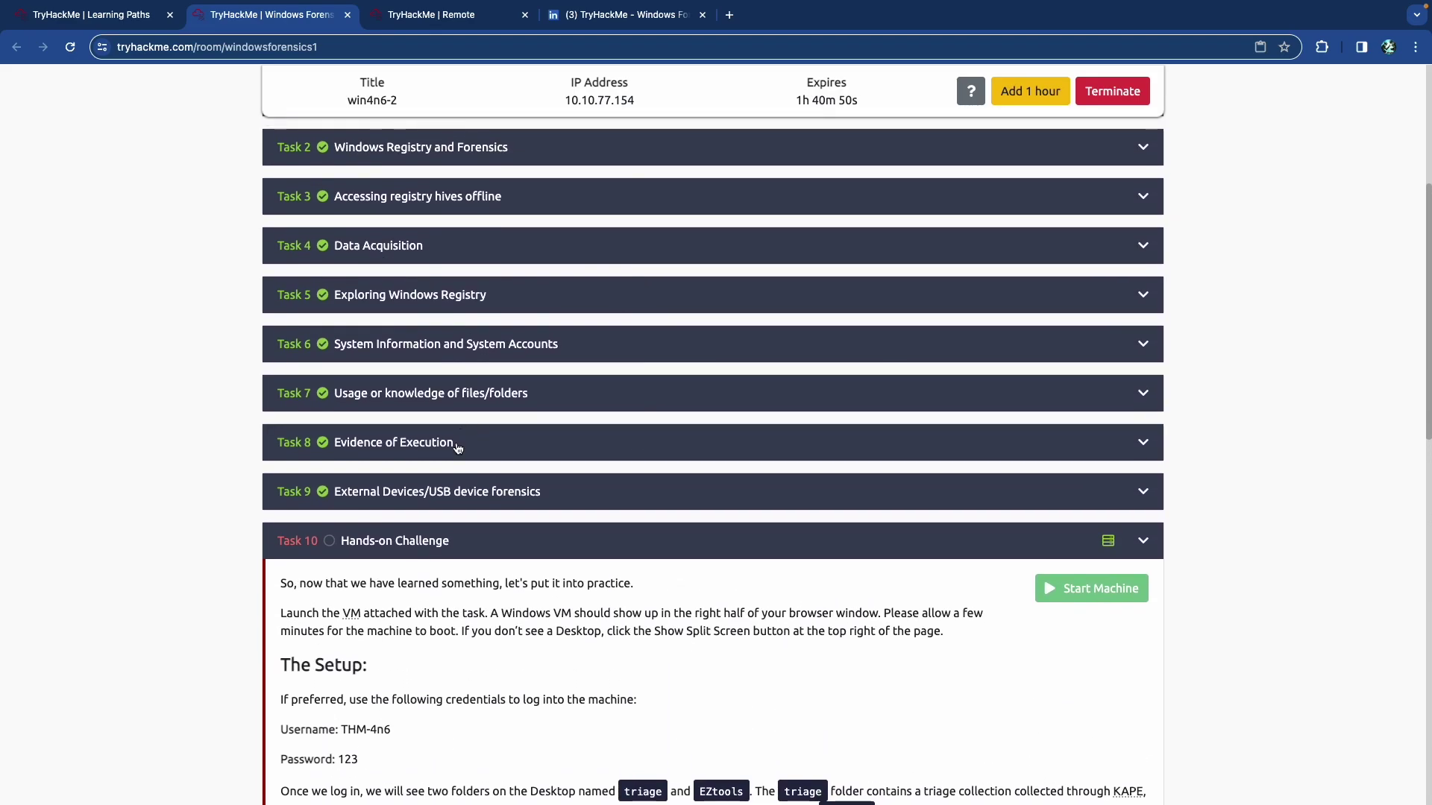
pyautogui.click(458, 443)
pyautogui.scroll(1, 462, 436)
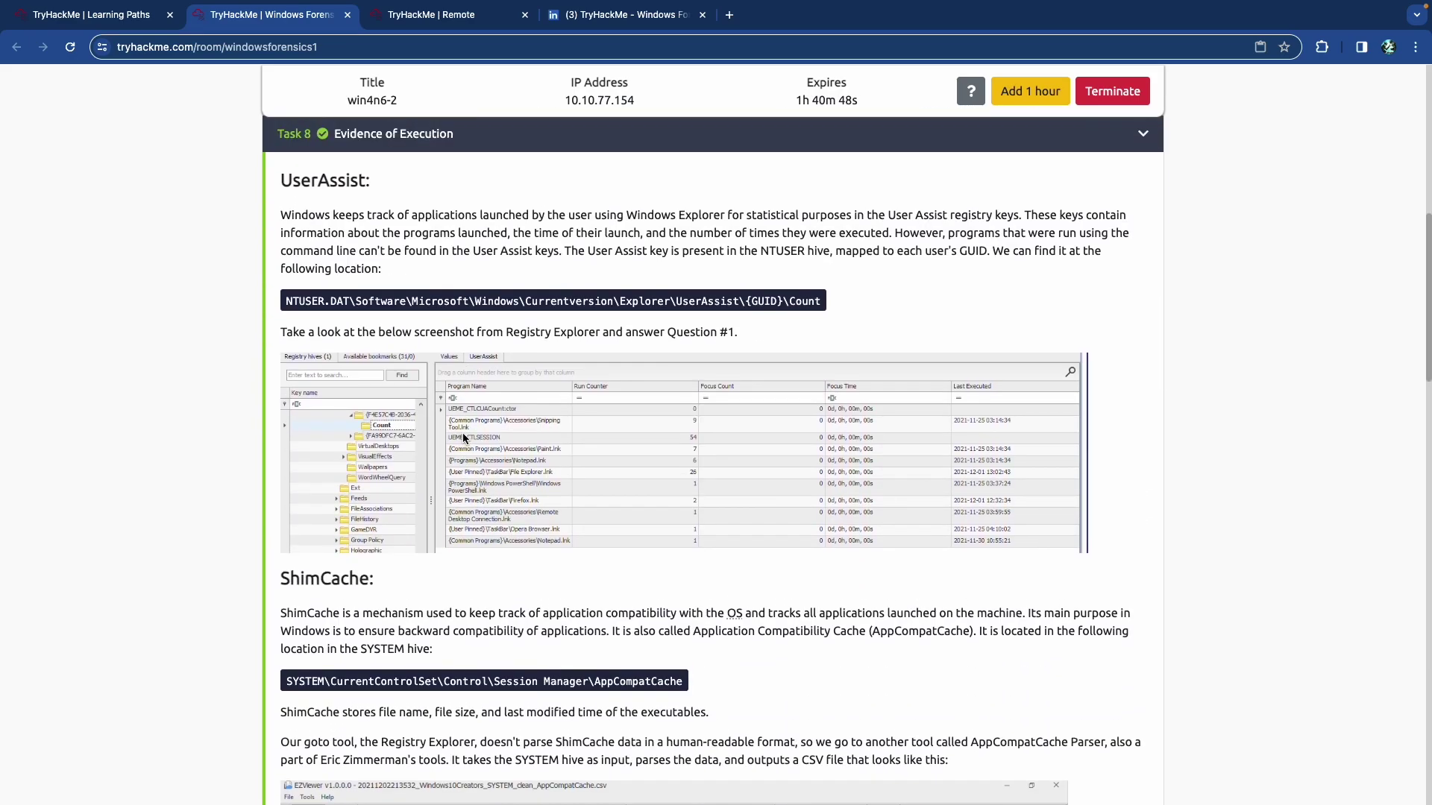
pyautogui.scroll(-5, 462, 432)
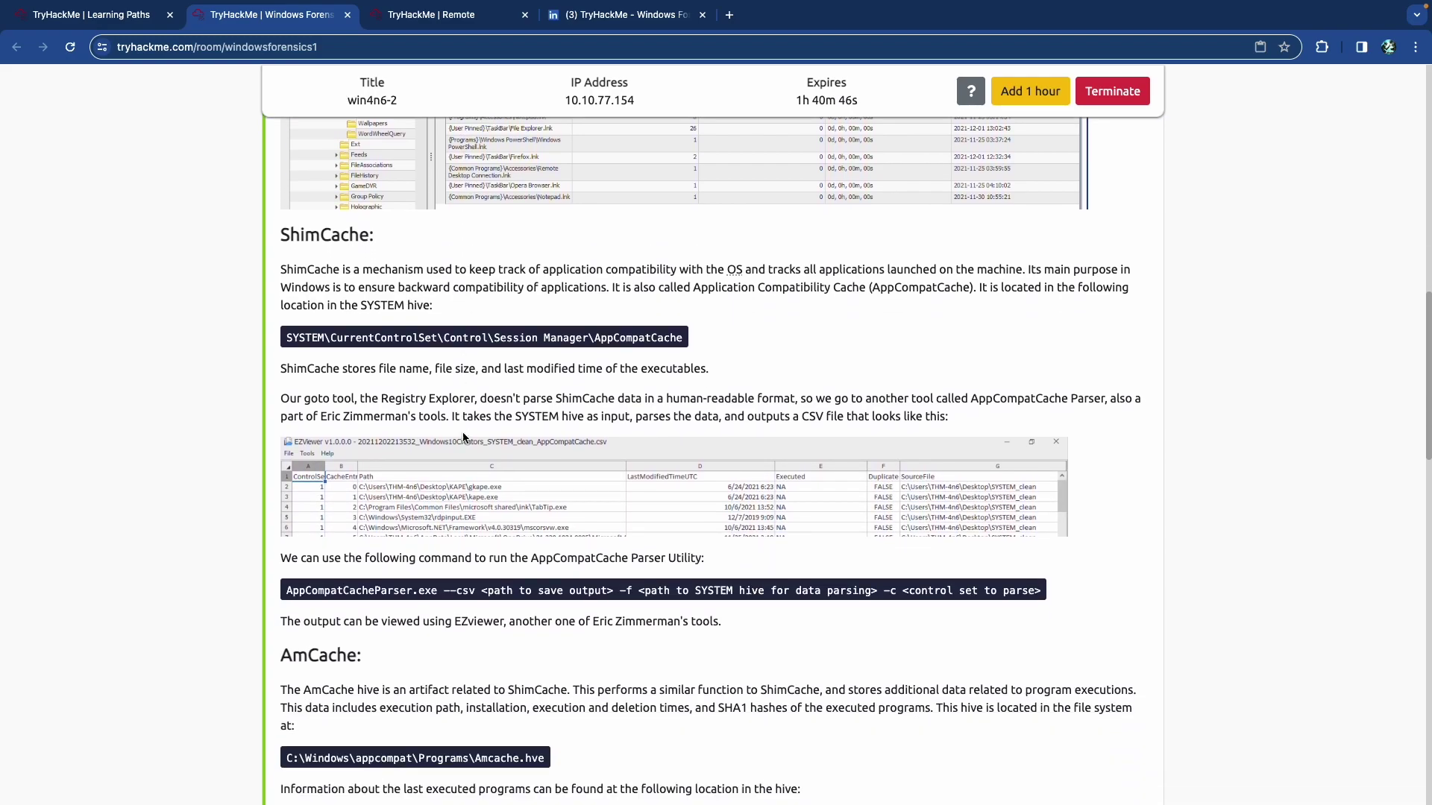
pyautogui.scroll(-12, 463, 438)
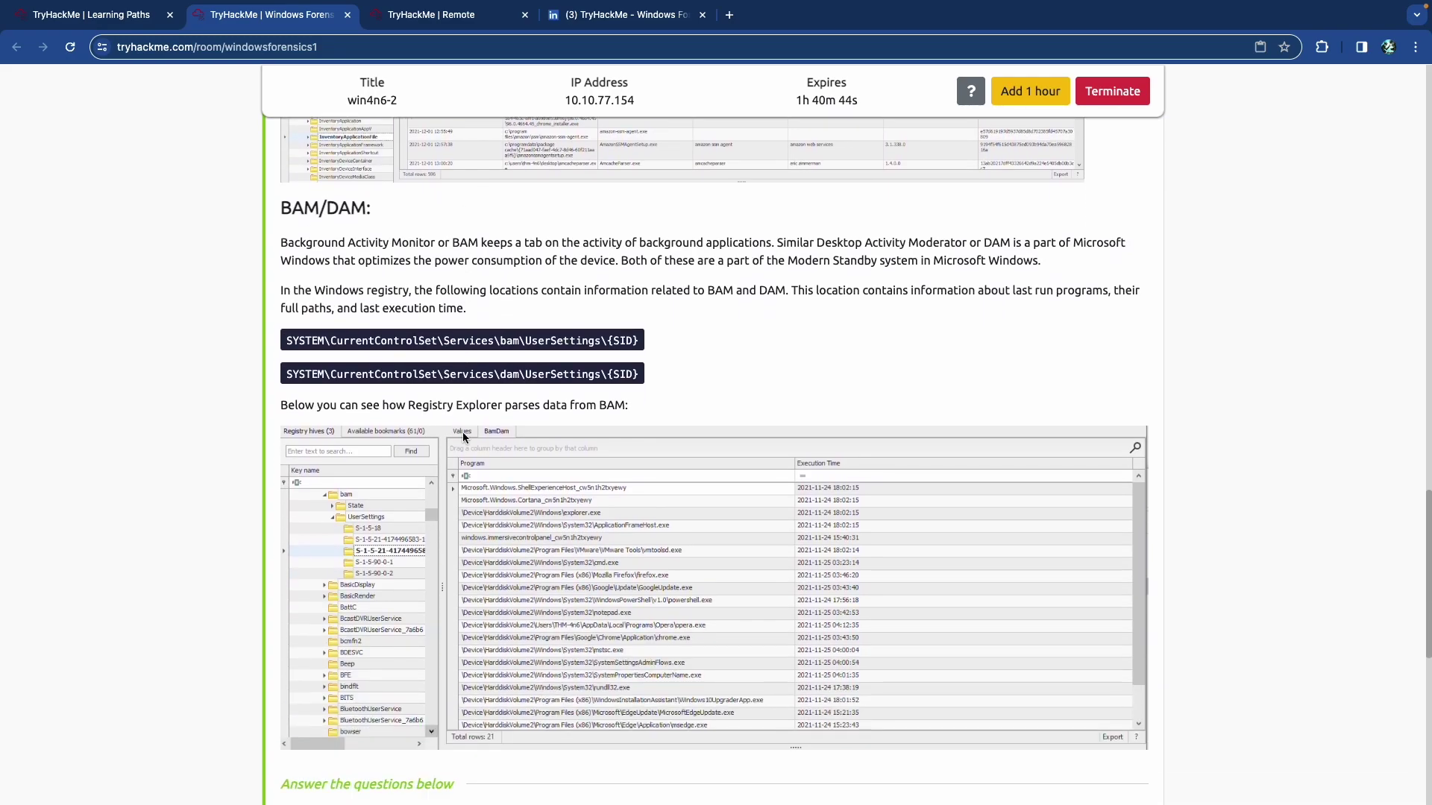
pyautogui.scroll(20, 462, 434)
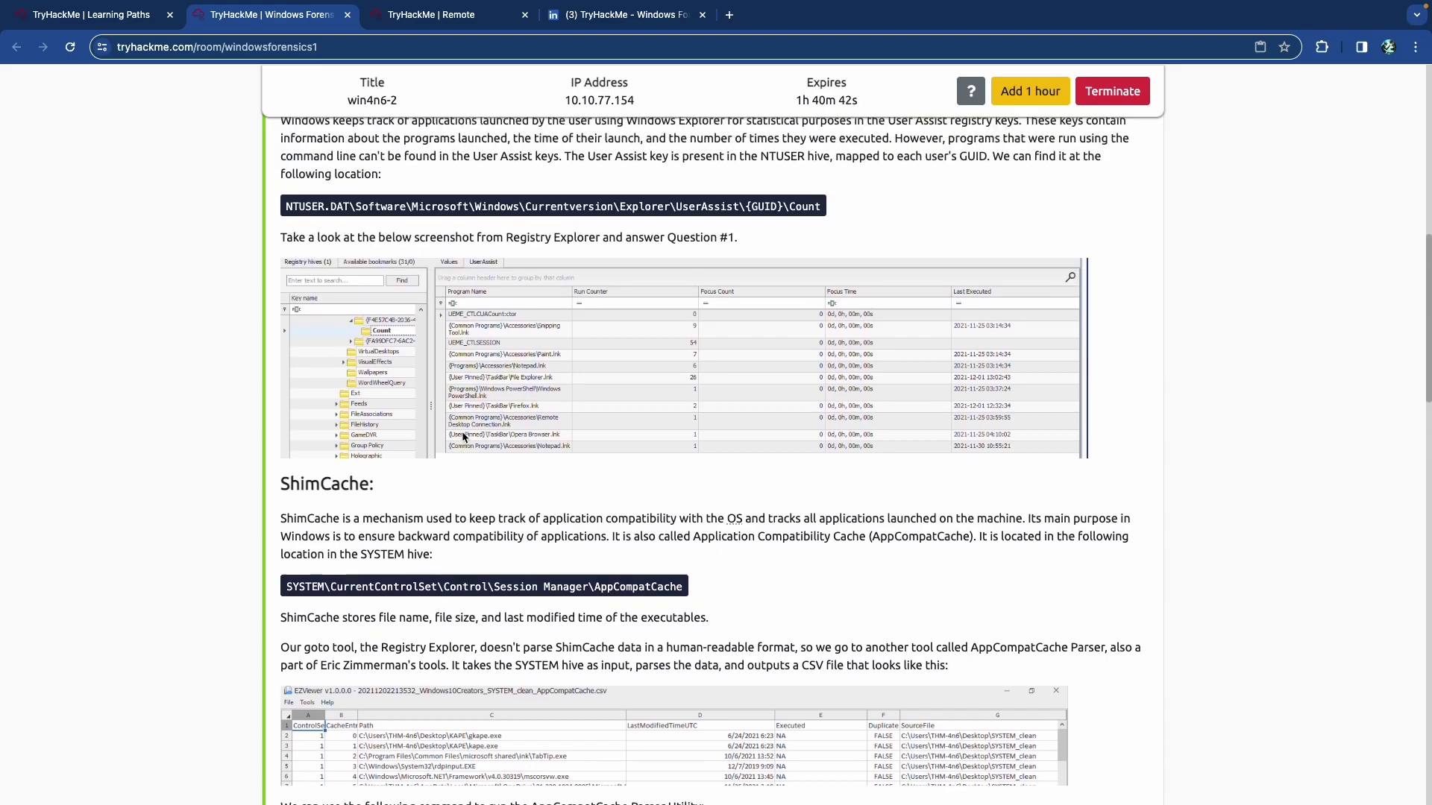
pyautogui.scroll(2, 462, 437)
pyautogui.scroll(1, 422, 403)
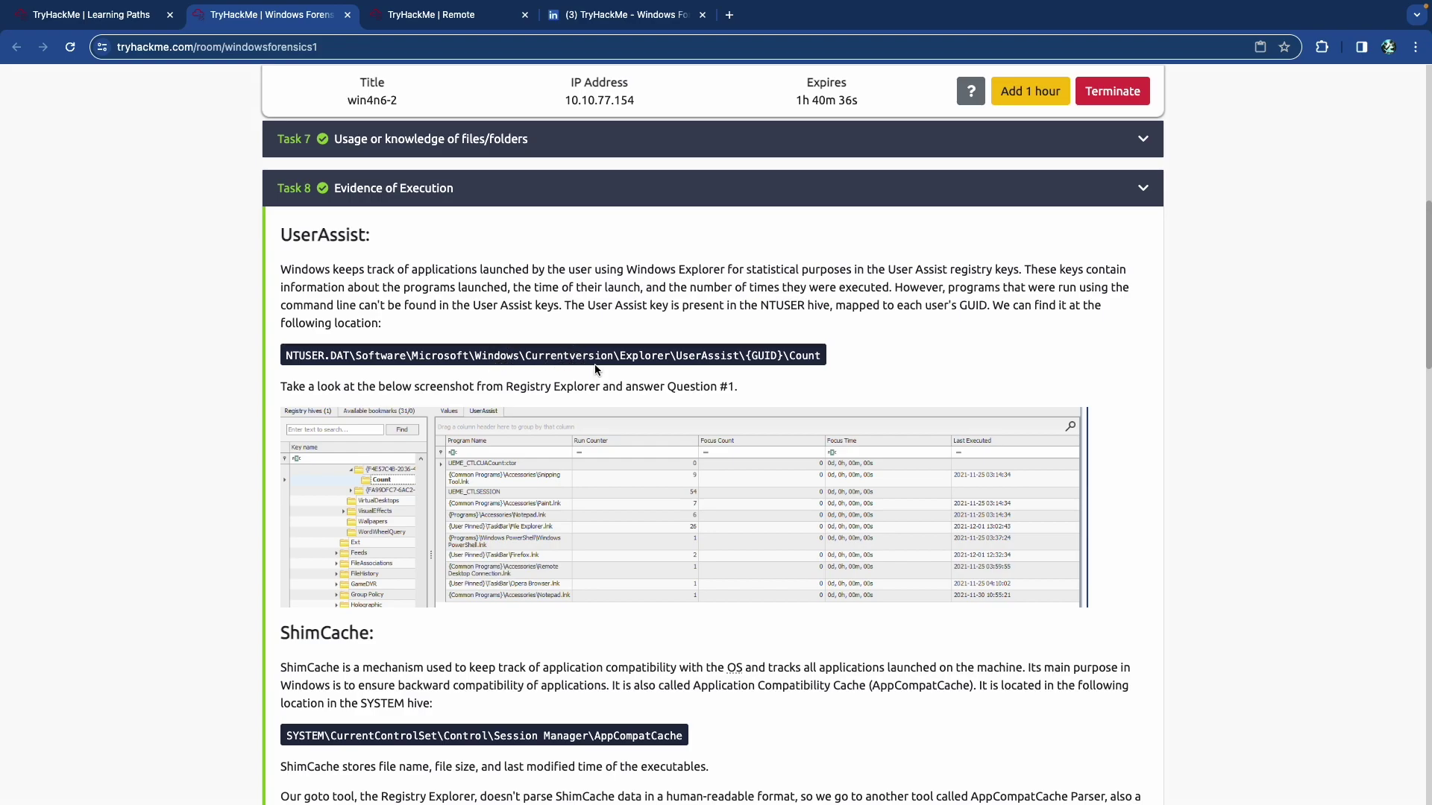
pyautogui.click(652, 352)
pyautogui.click(749, 358)
# Return to Registry Explorer in the remote session and expand the UserAssist key under CurrentVersion\Explorer in the cleaned NTUSER.DAT hive.
pyautogui.click(421, 16)
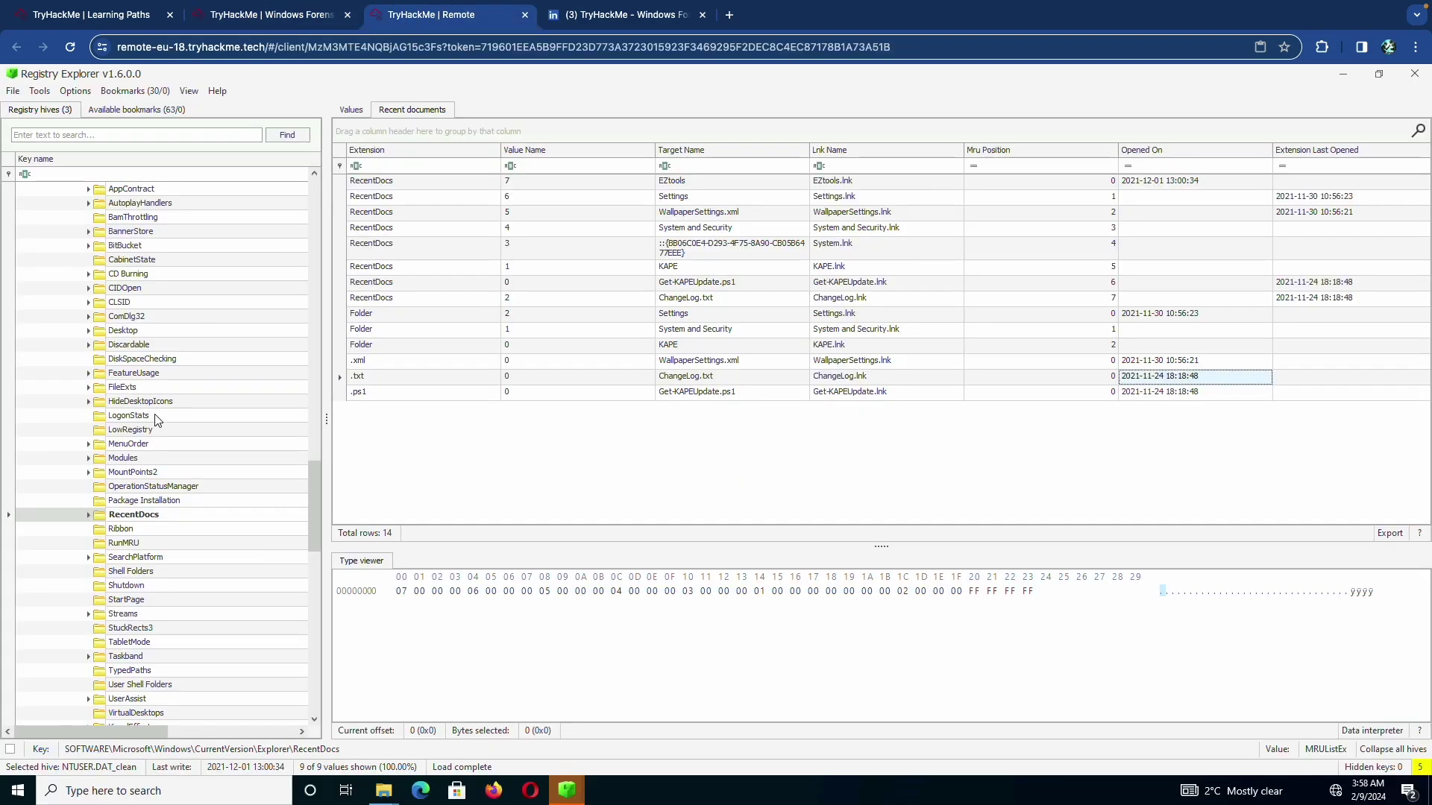
pyautogui.scroll(6, 152, 424)
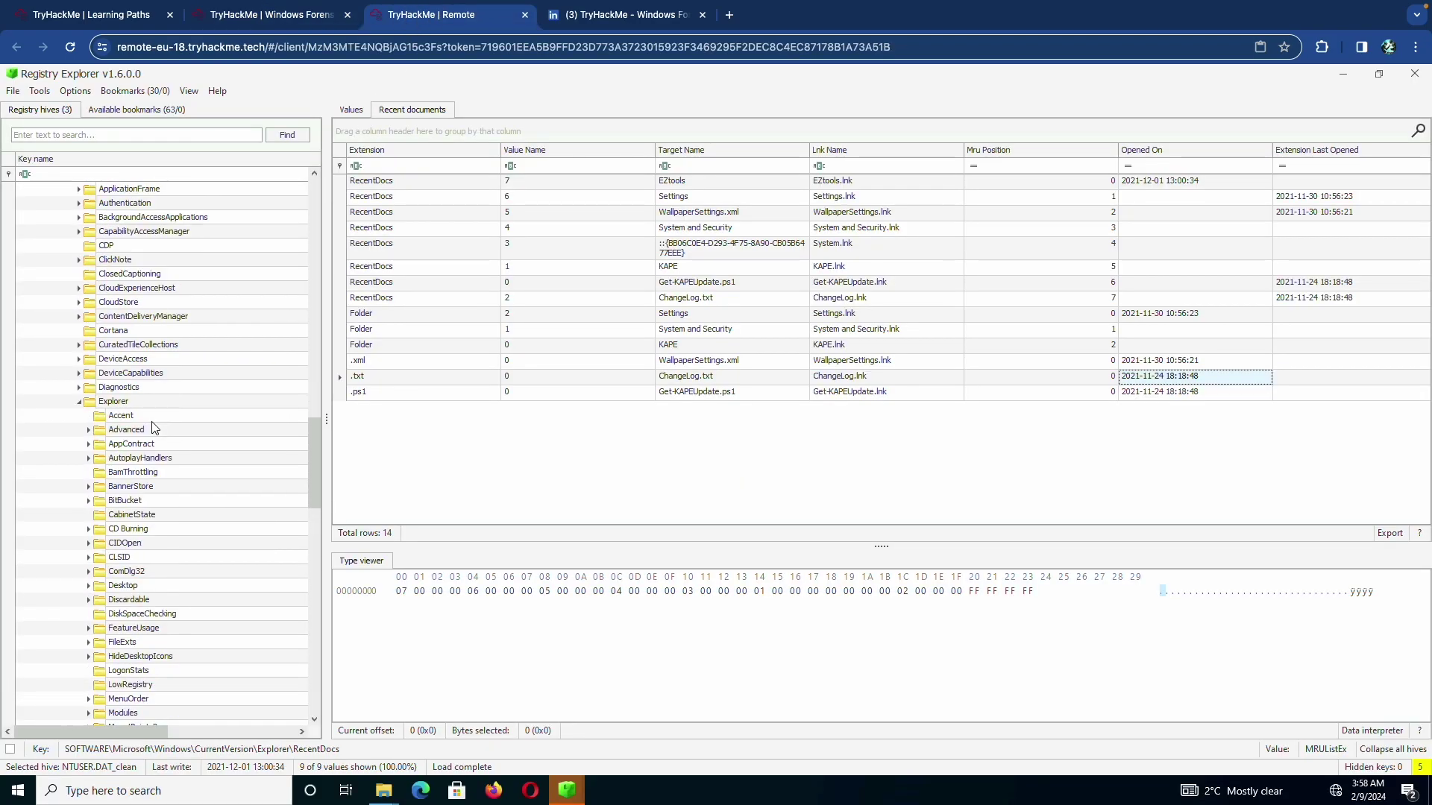
pyautogui.scroll(-10, 150, 422)
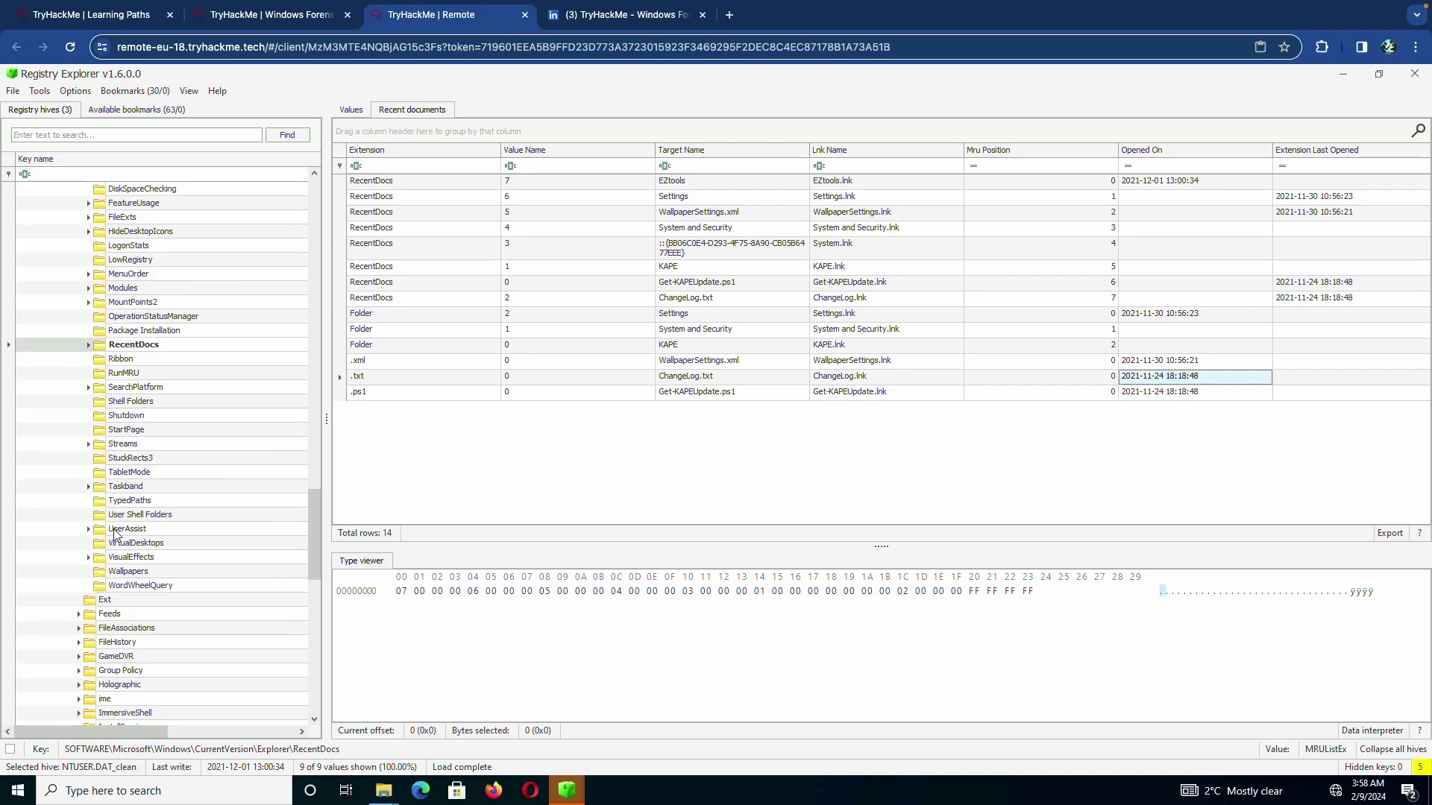
pyautogui.click(89, 530)
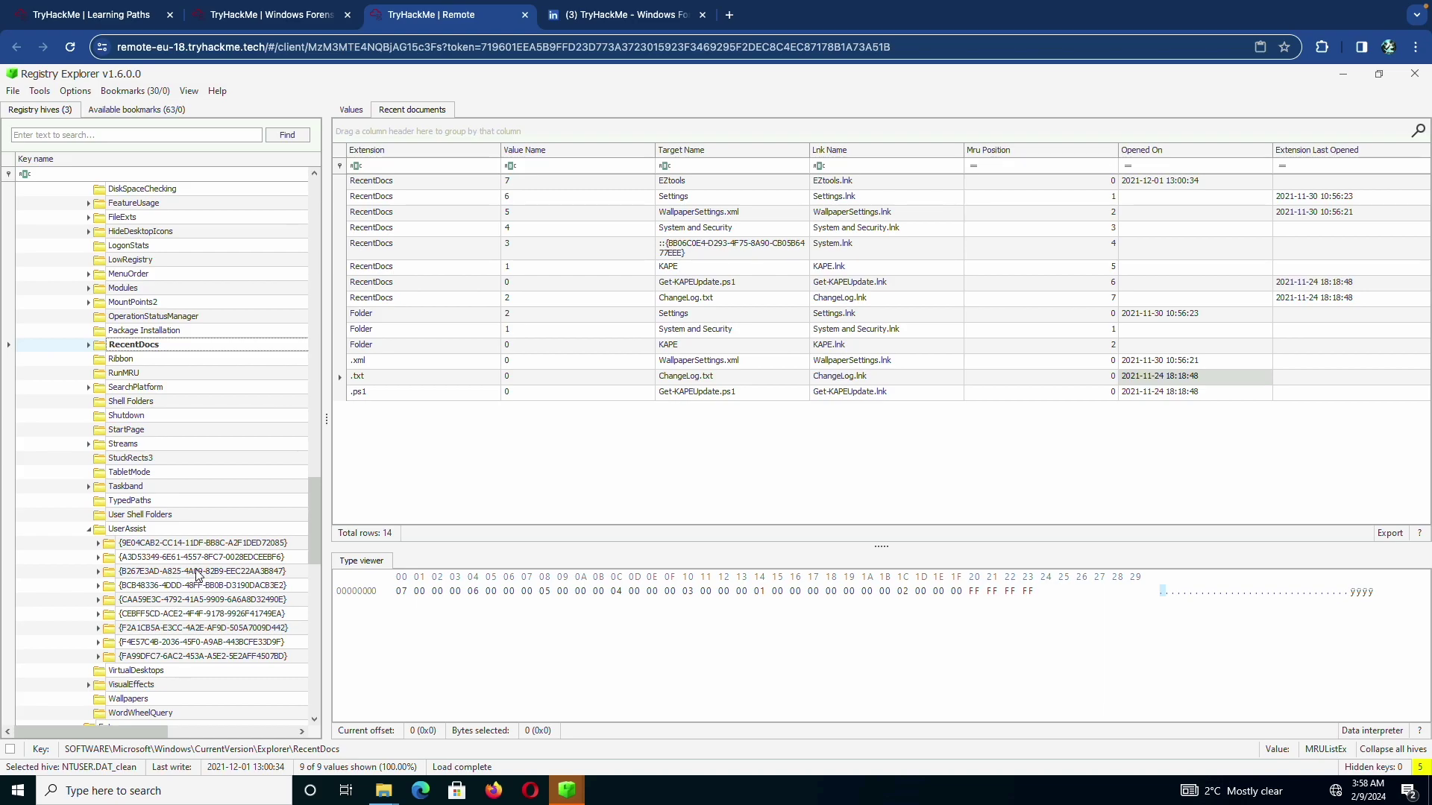
# Open SAM\Domains\Account\Users in the SAM hive and examine the user IDs and account names, comparing the values and user accounts views.
pyautogui.scroll(20, 199, 471)
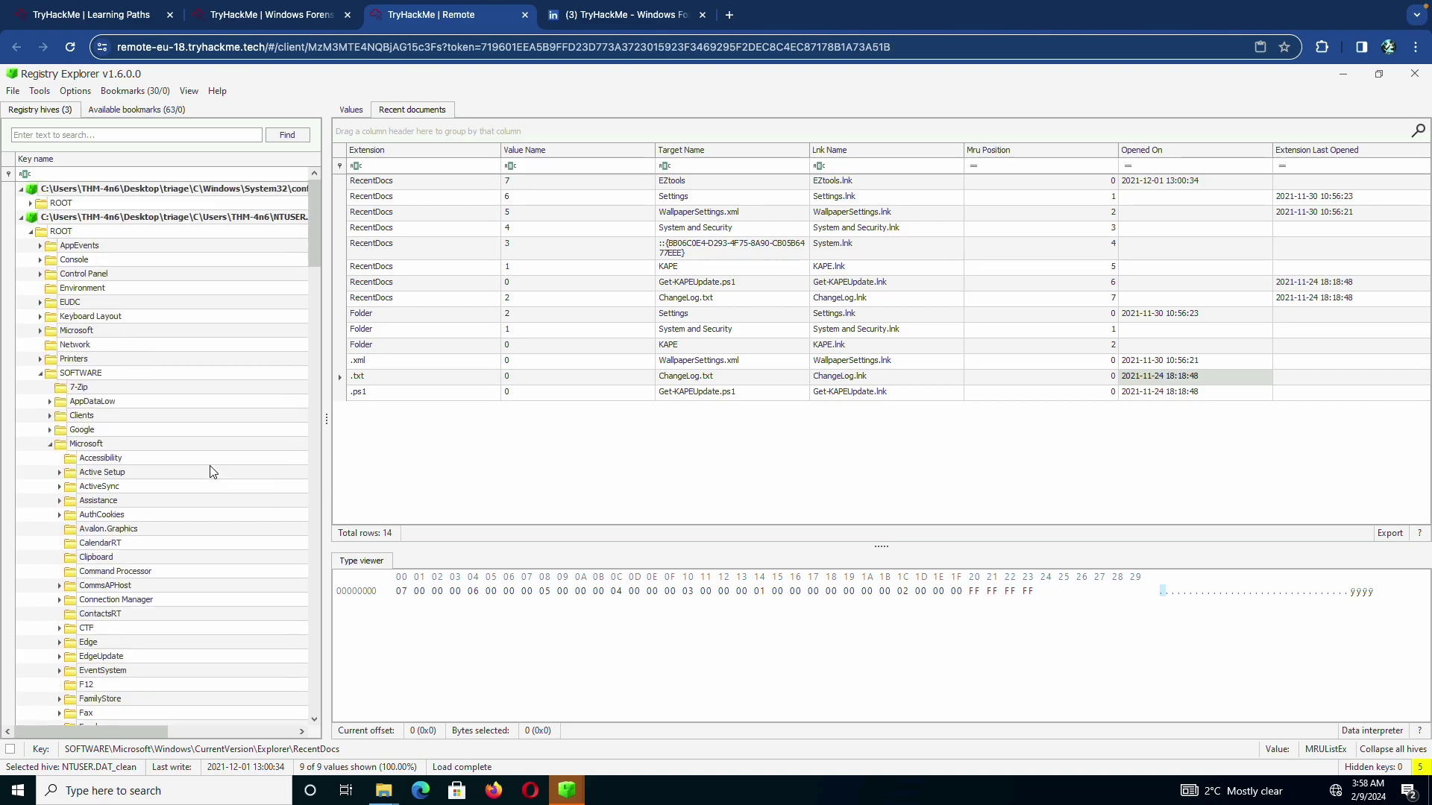
pyautogui.click(43, 206)
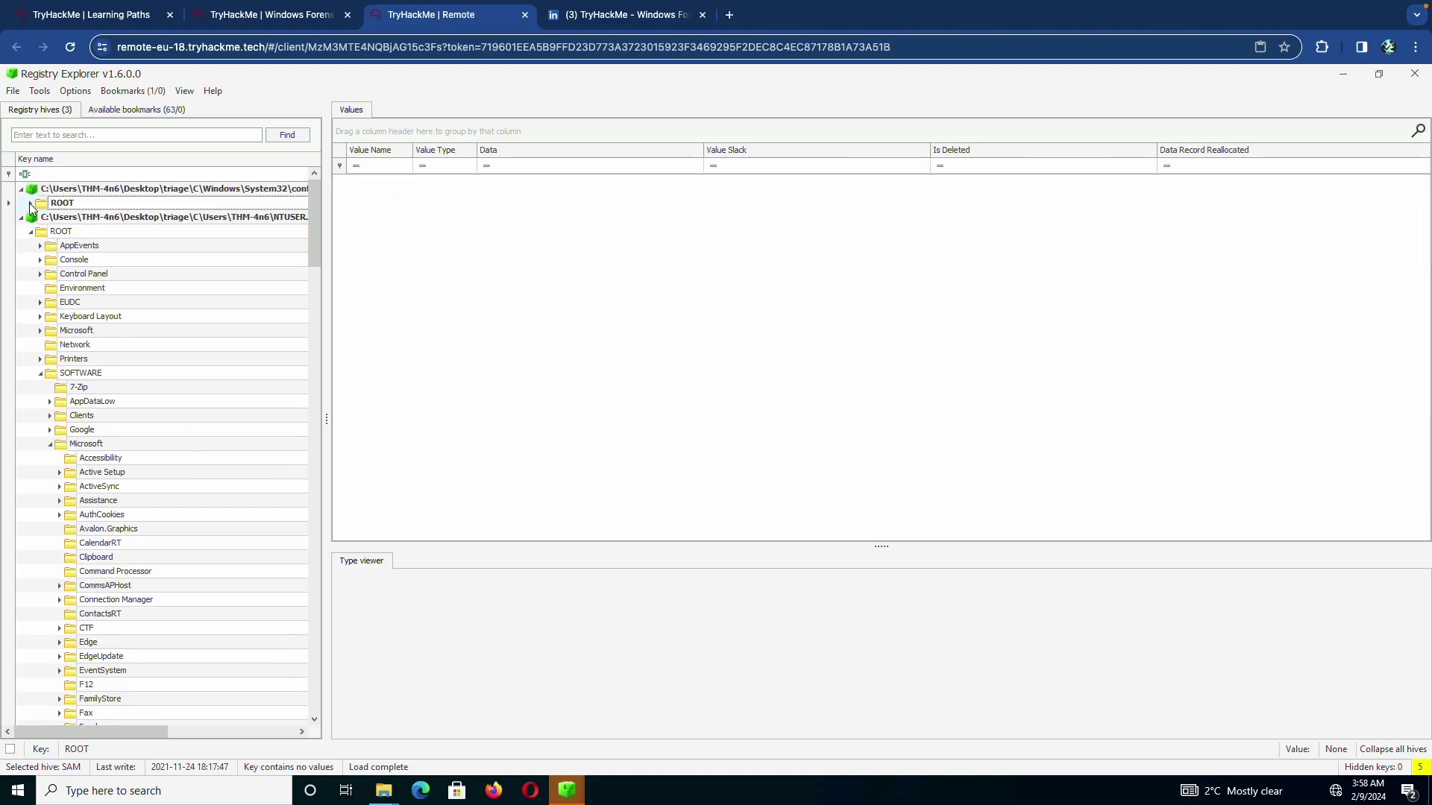
pyautogui.click(31, 204)
pyautogui.click(100, 289)
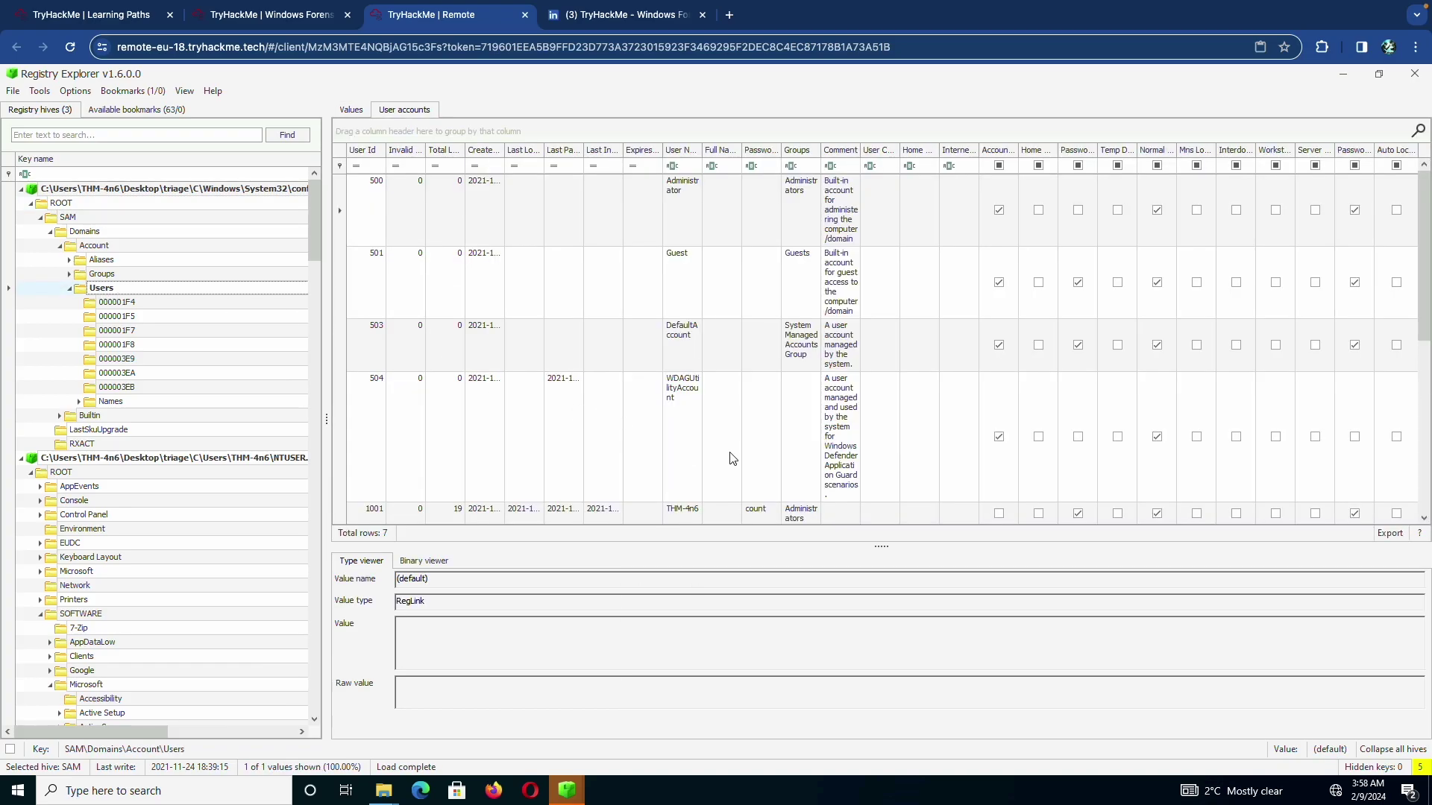
pyautogui.scroll(-3, 730, 459)
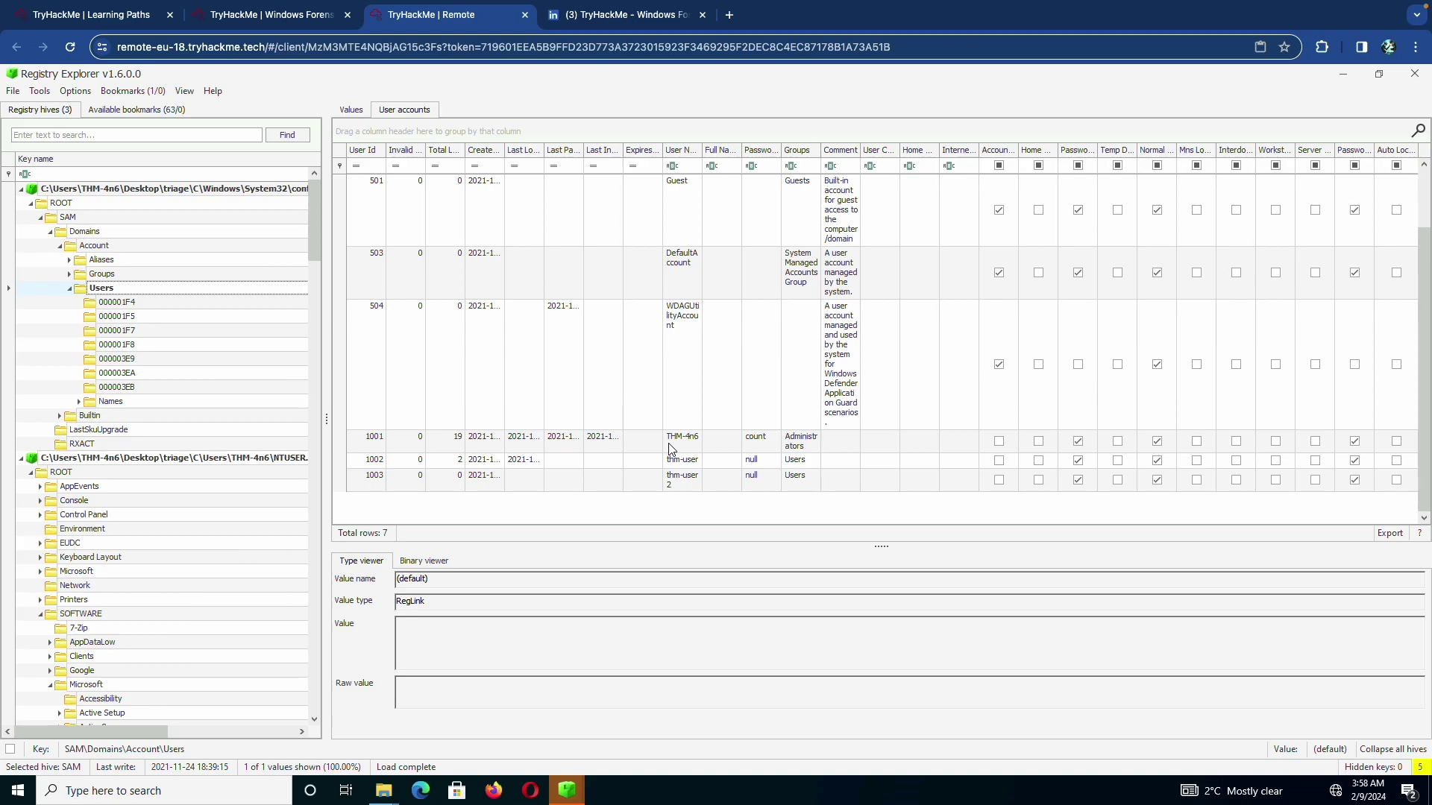
pyautogui.scroll(3, 670, 449)
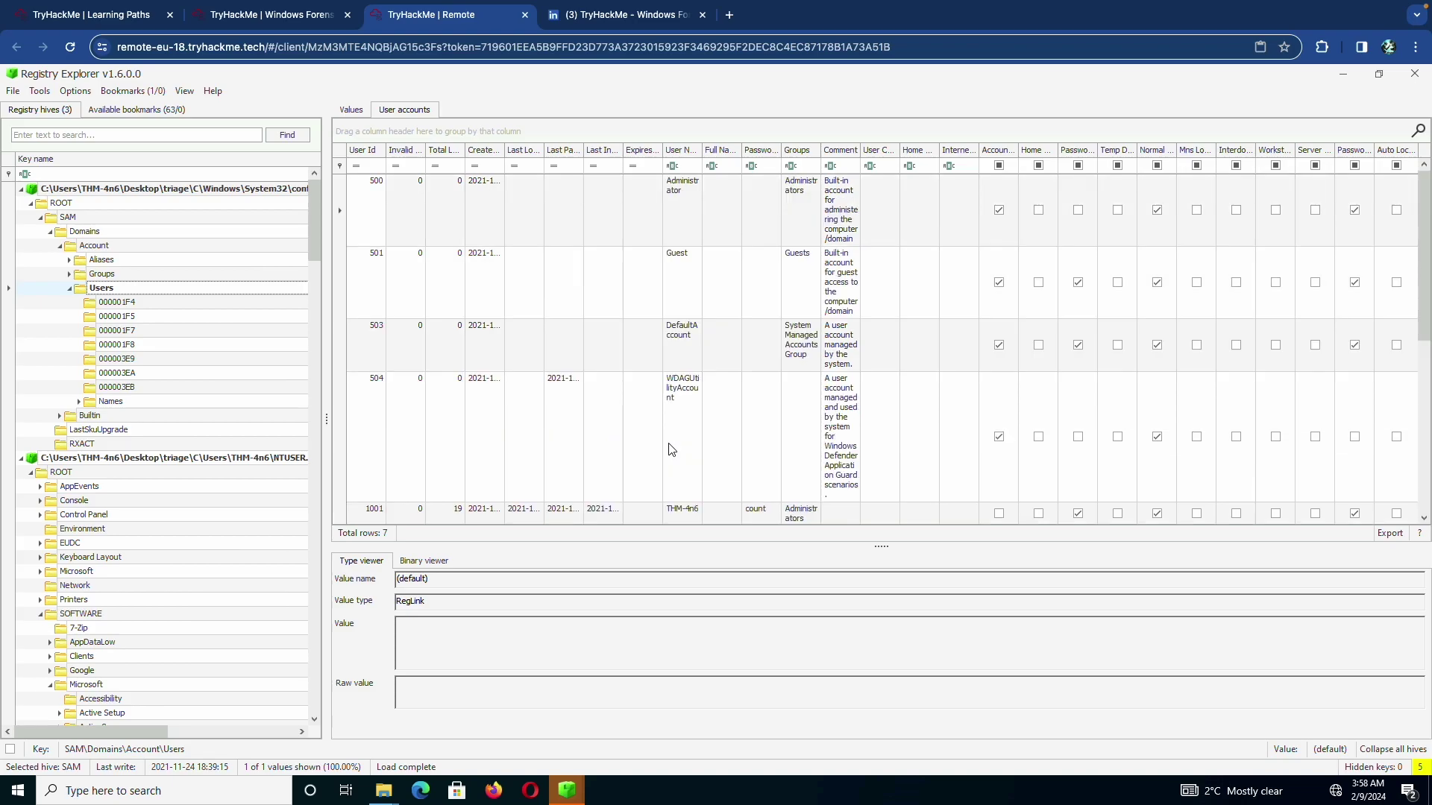
pyautogui.scroll(-3, 670, 449)
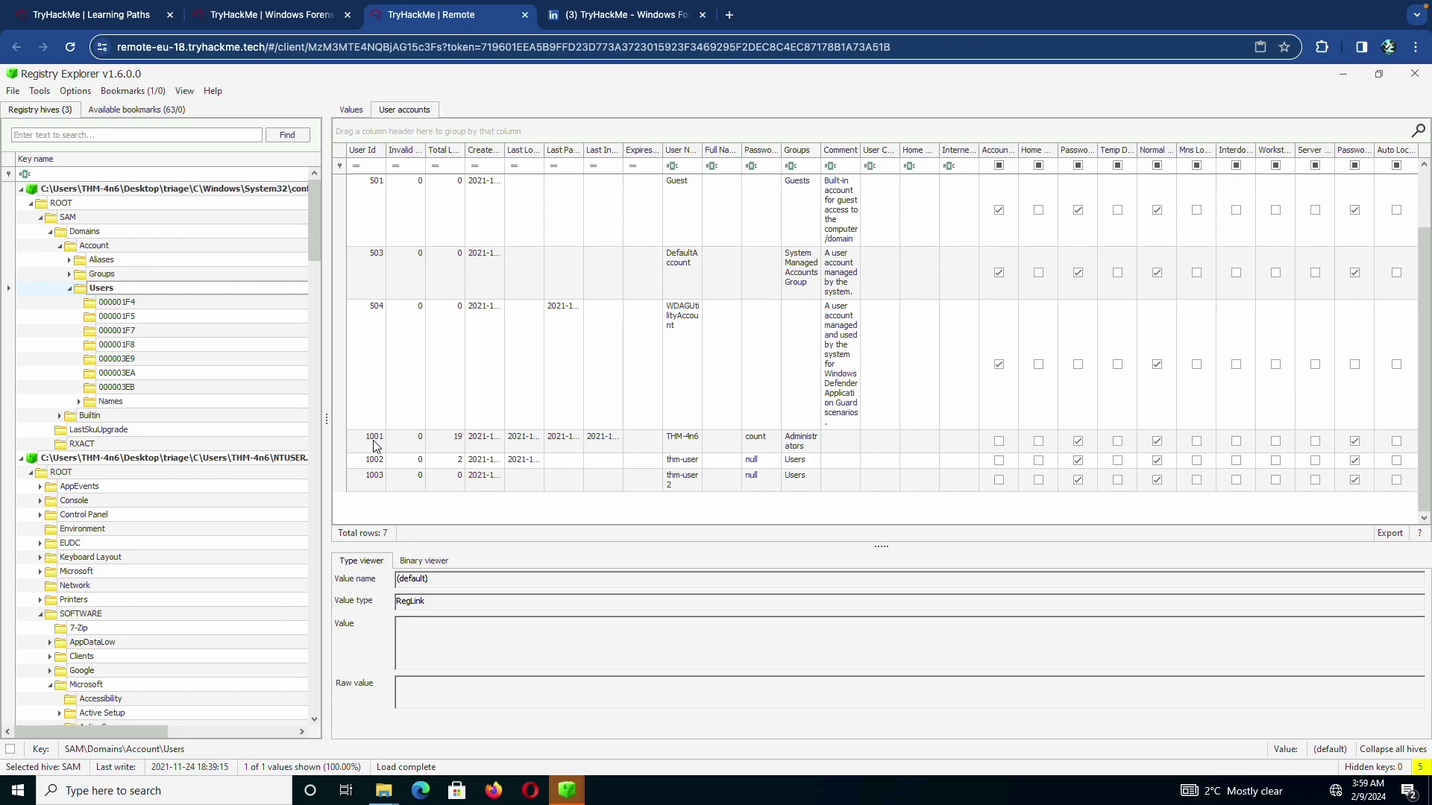
pyautogui.click(352, 112)
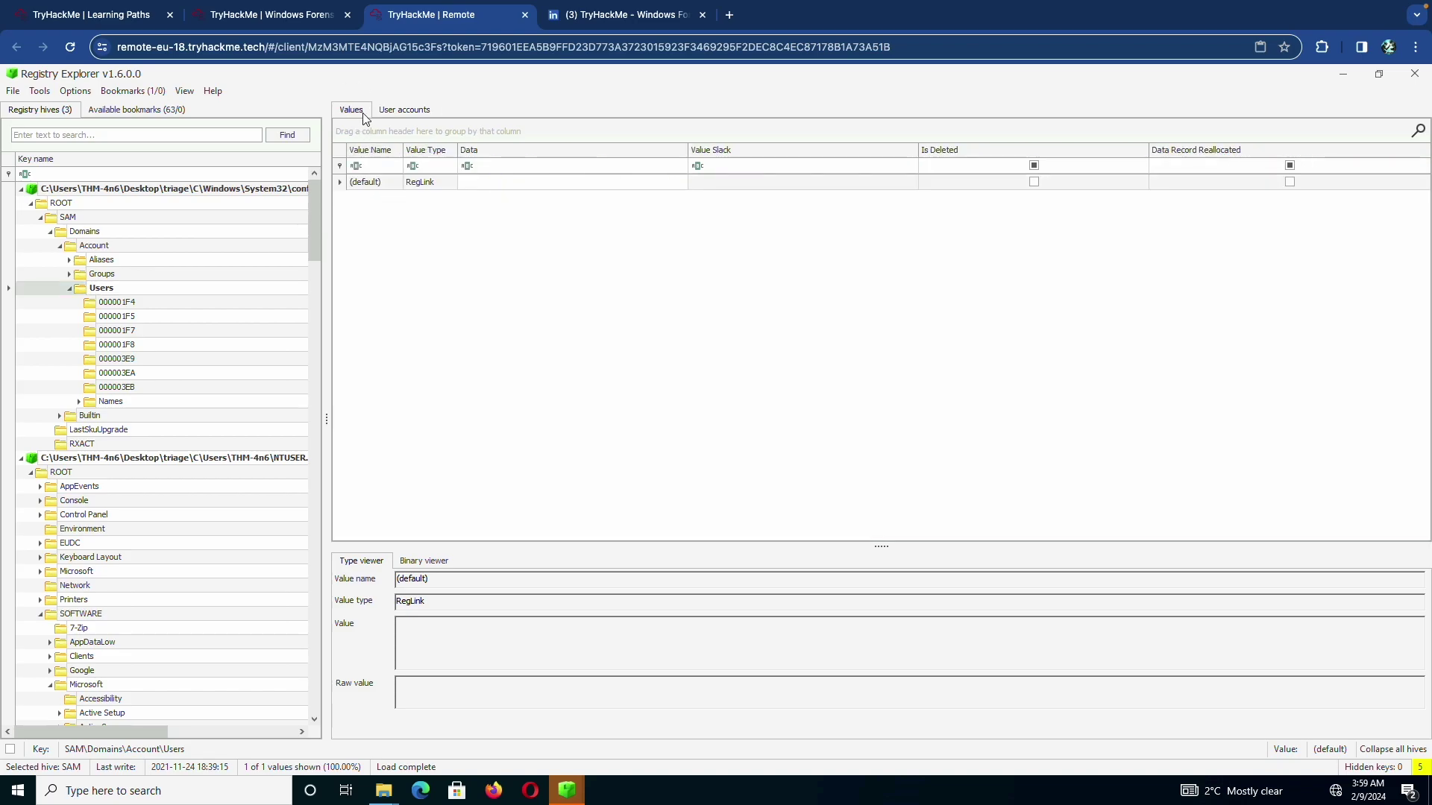
pyautogui.click(397, 110)
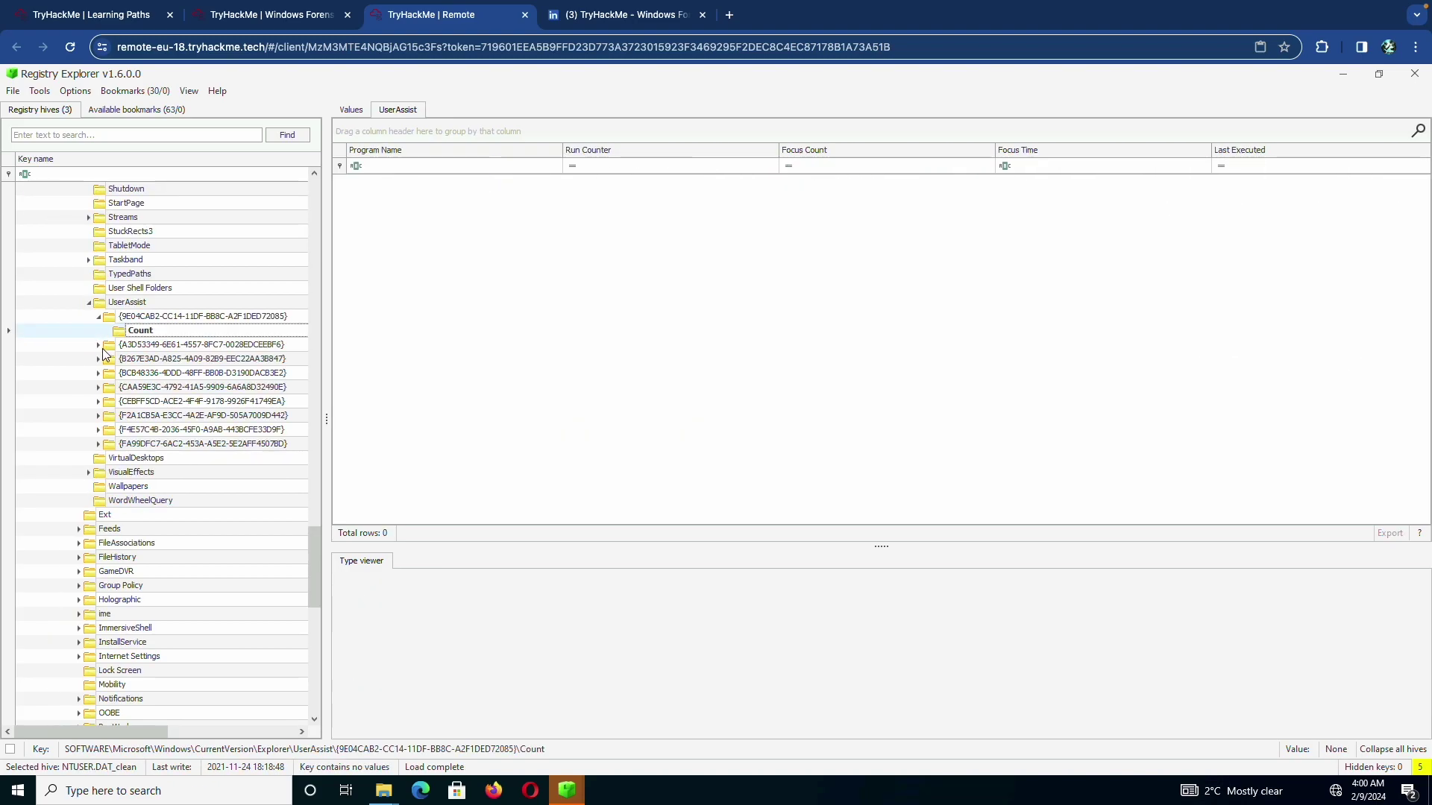
# Check the Count subkeys of the UserAssist GUIDs from {A3D53349-6E61-4557-8FC7-0028EDCEEBF6} down to {CEBFF5CD-ACE2-4F4F-9178-9926F41749EA}.
pyautogui.click(98, 345)
pyautogui.click(137, 360)
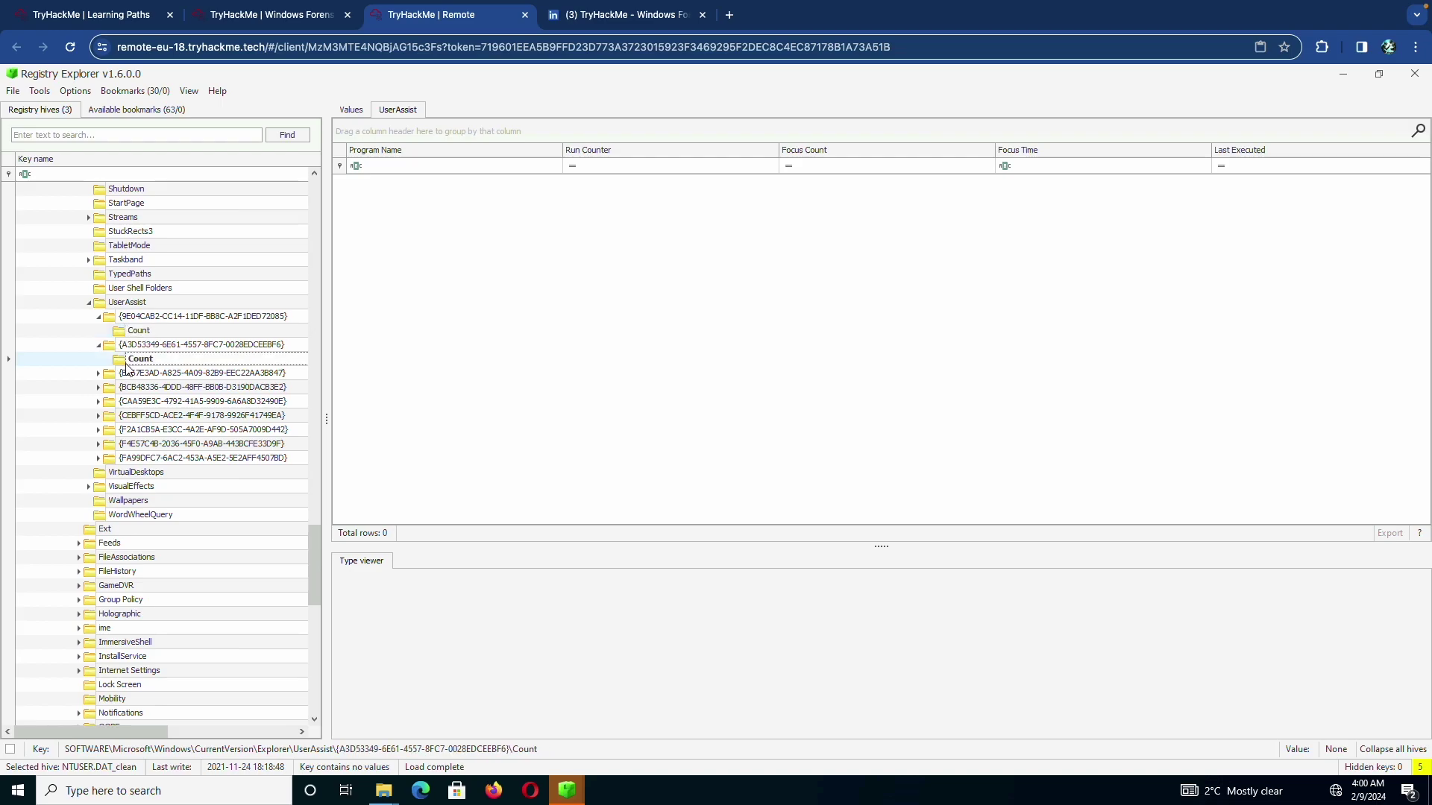
pyautogui.click(99, 373)
pyautogui.click(140, 386)
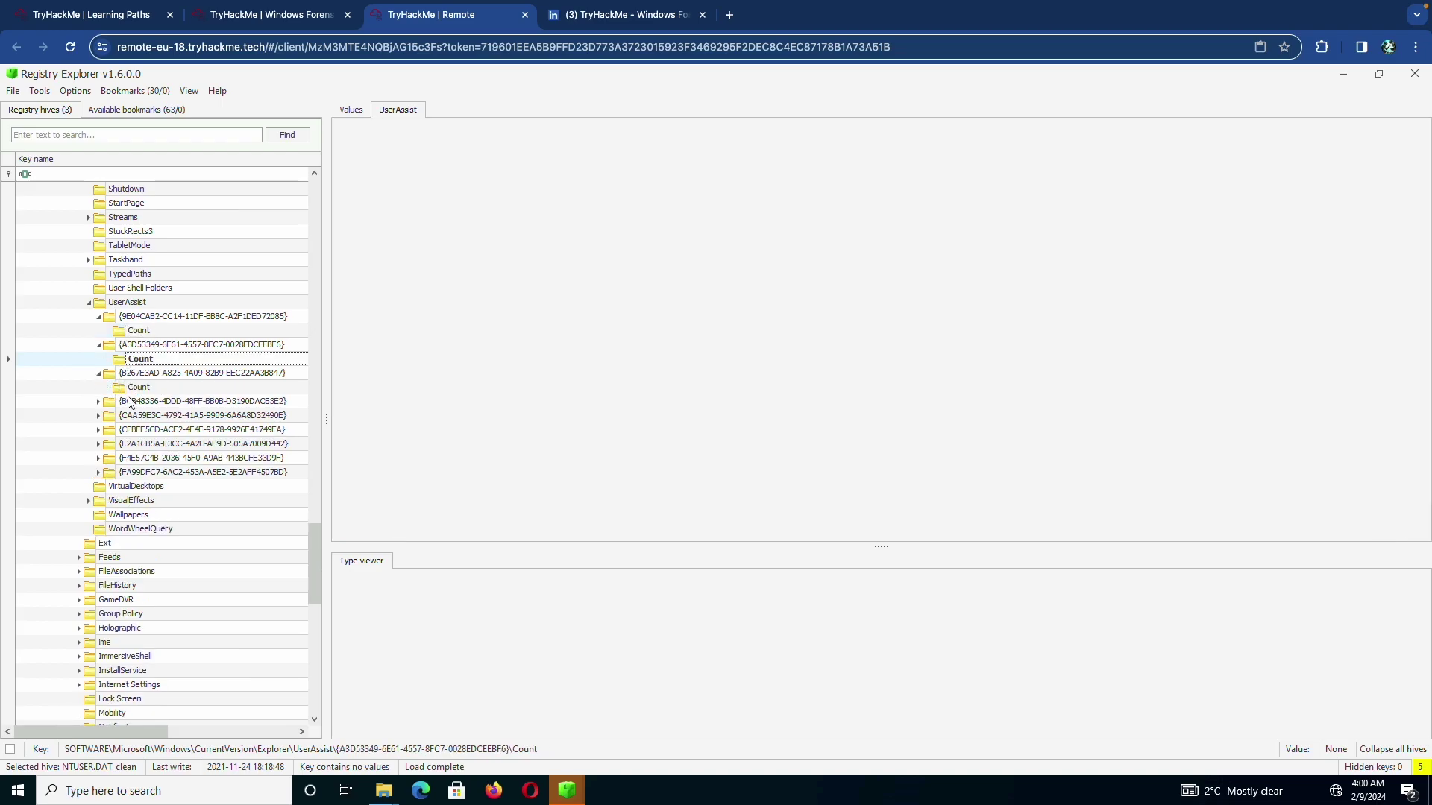
pyautogui.click(99, 402)
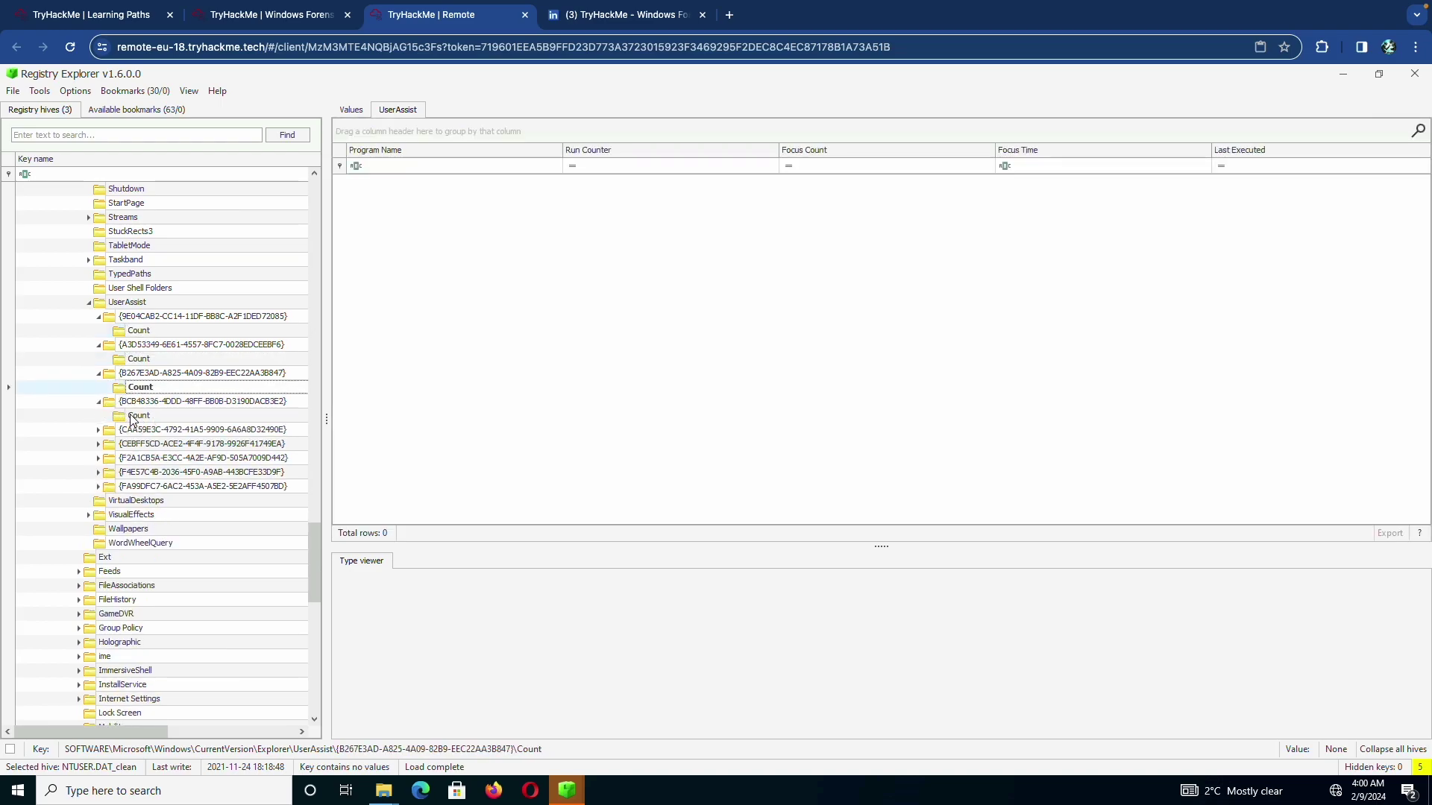
pyautogui.click(136, 416)
pyautogui.click(99, 430)
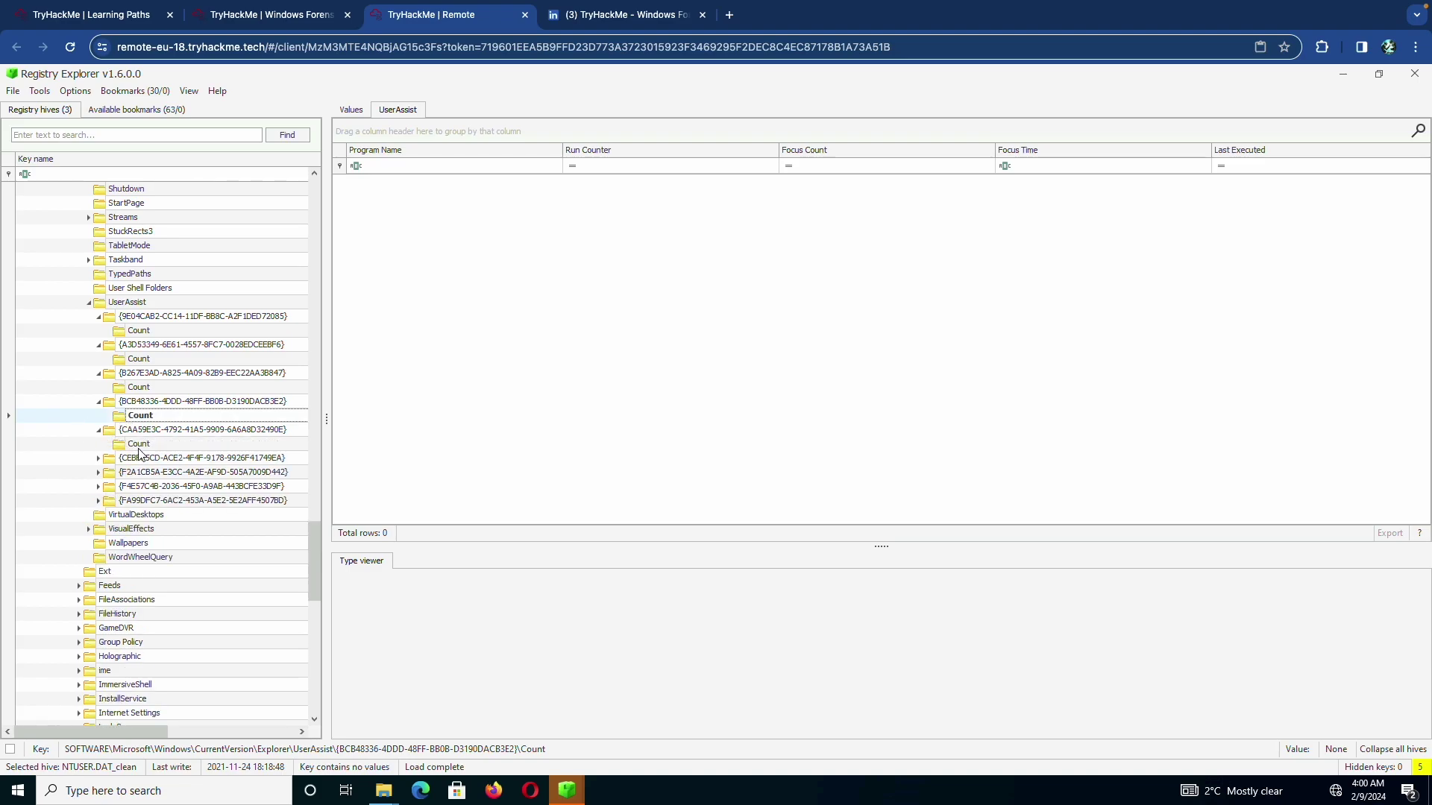
pyautogui.click(139, 445)
pyautogui.click(98, 457)
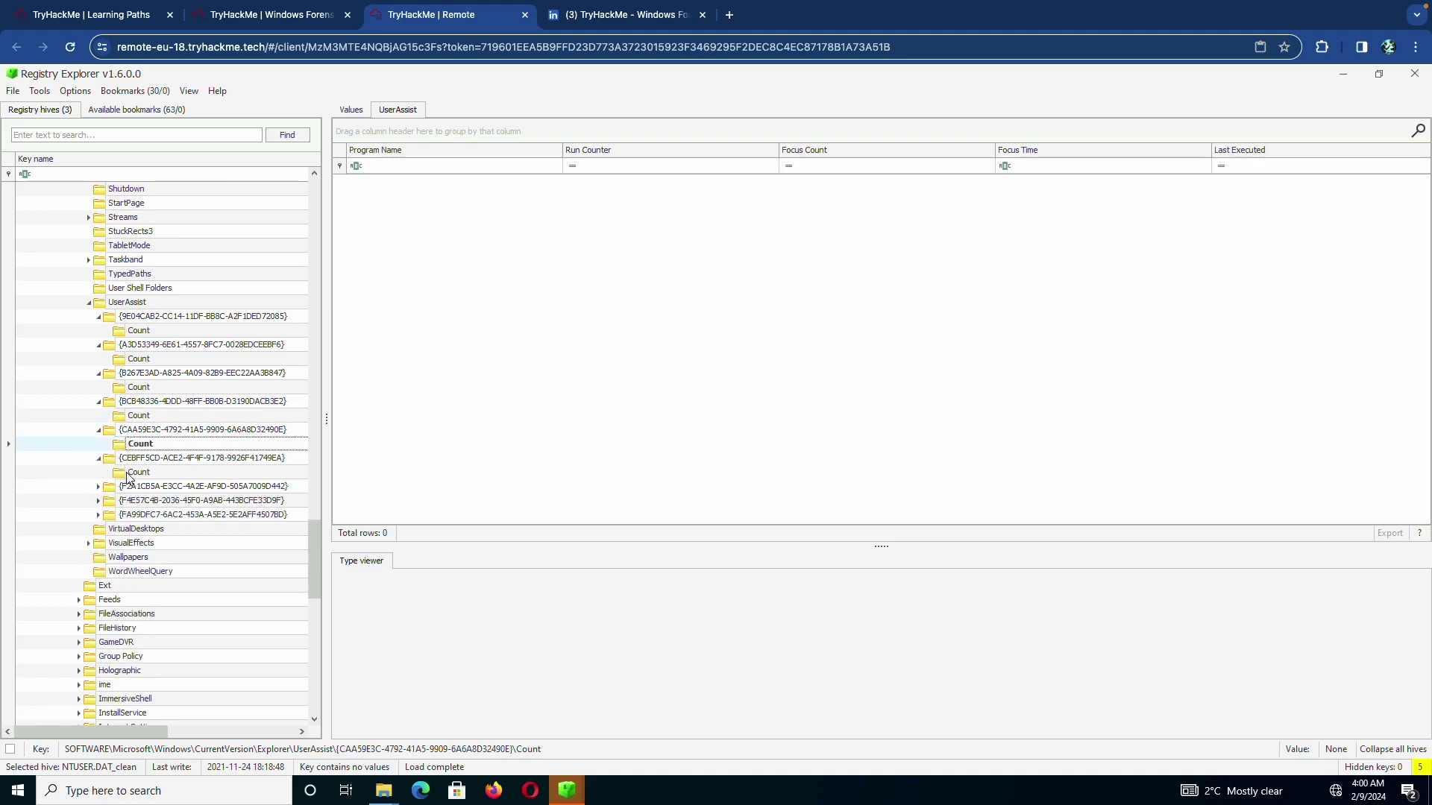
pyautogui.click(134, 474)
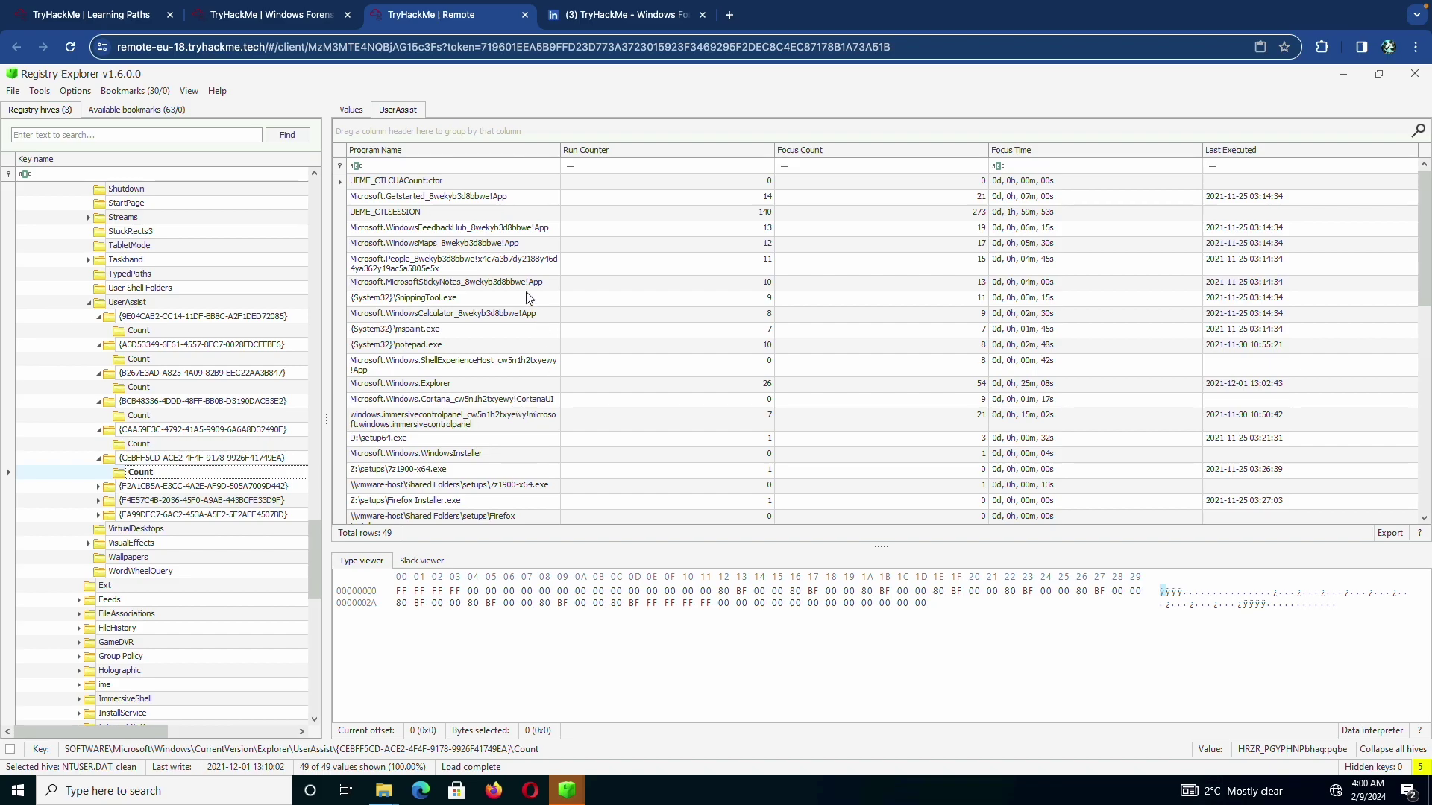
# Widen the Program Name column of the UserAssist entries and select the Z:\setups\python-3.8.2.exe row.
pyautogui.moveTo(641, 153); pyautogui.dragTo(664, 158)
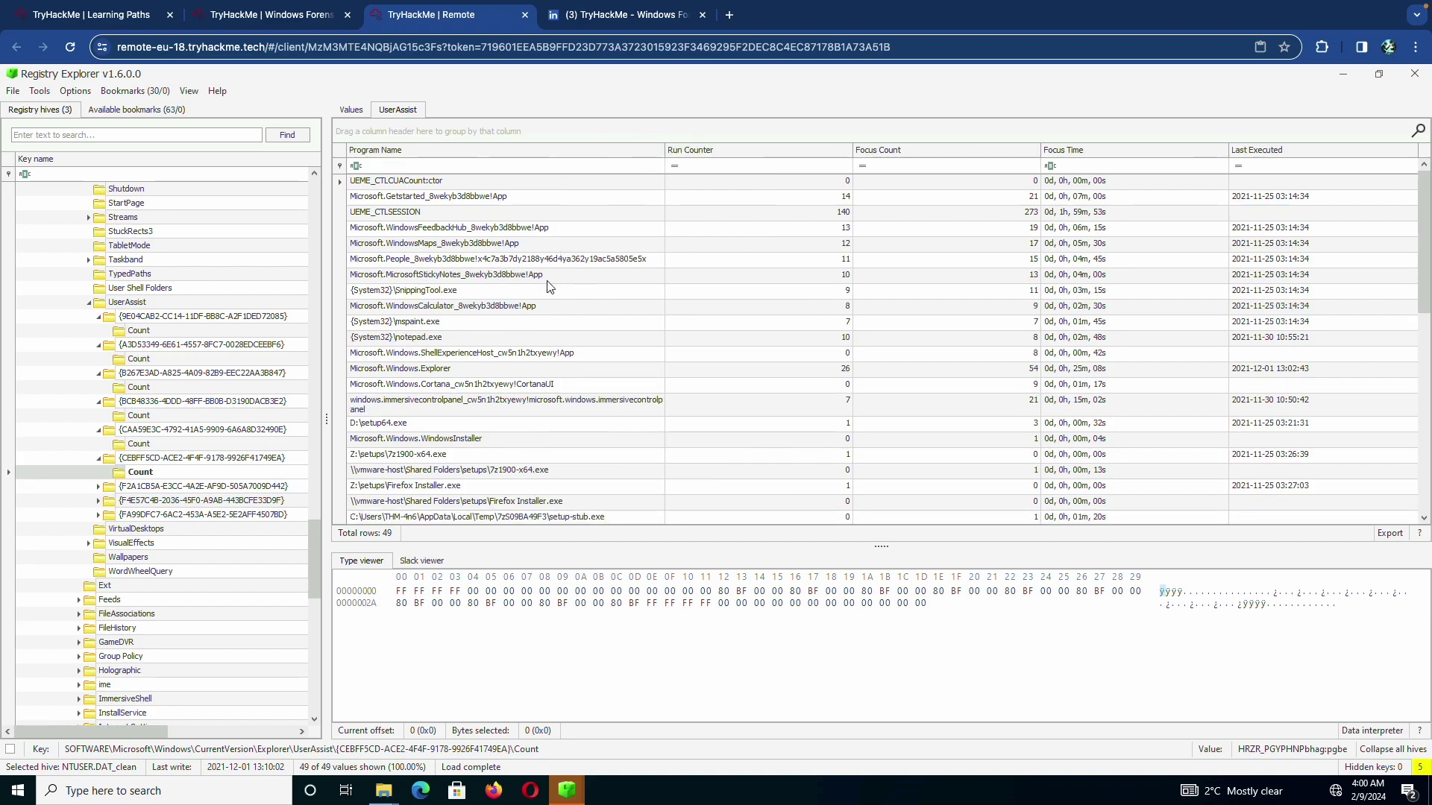
pyautogui.scroll(-2, 548, 287)
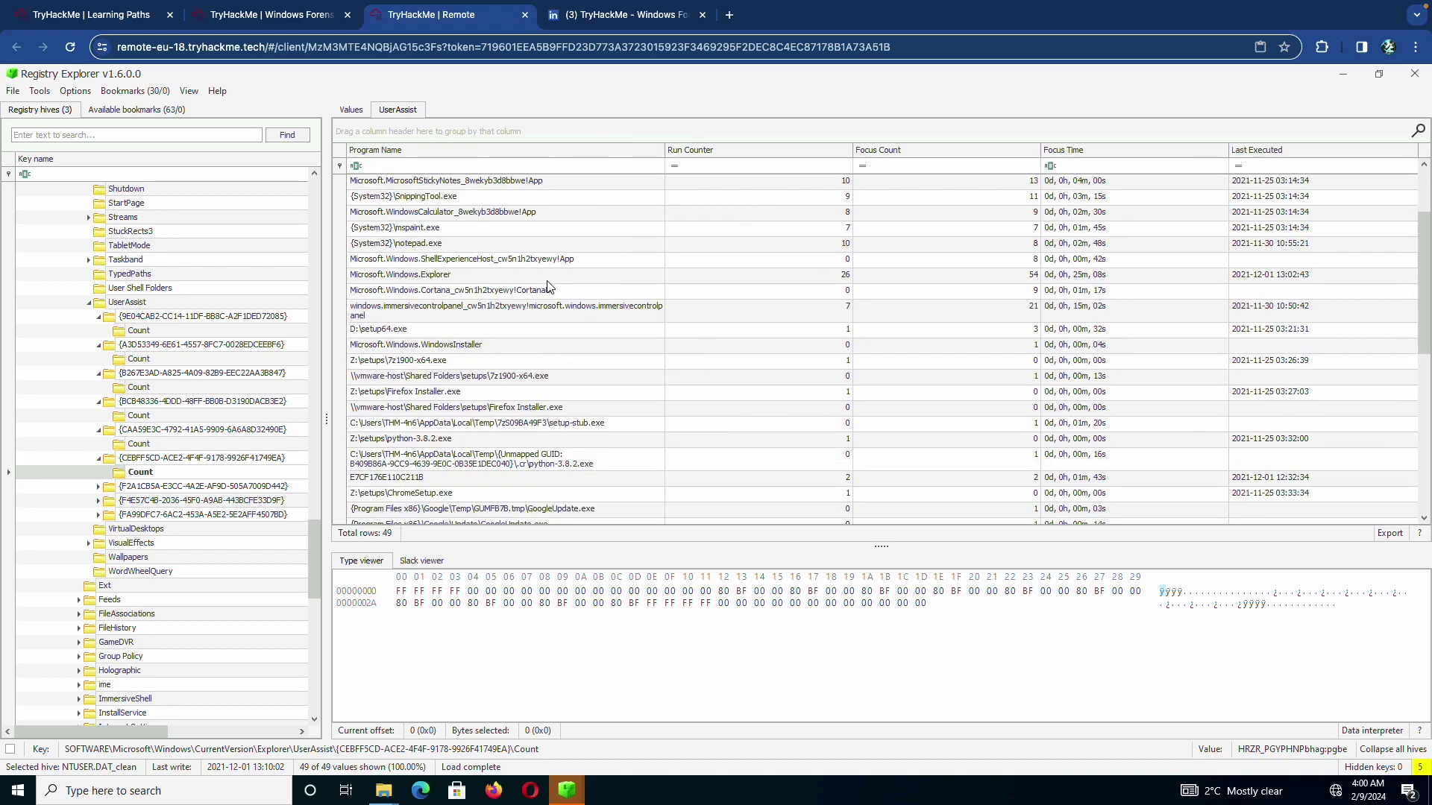
pyautogui.scroll(-2, 548, 287)
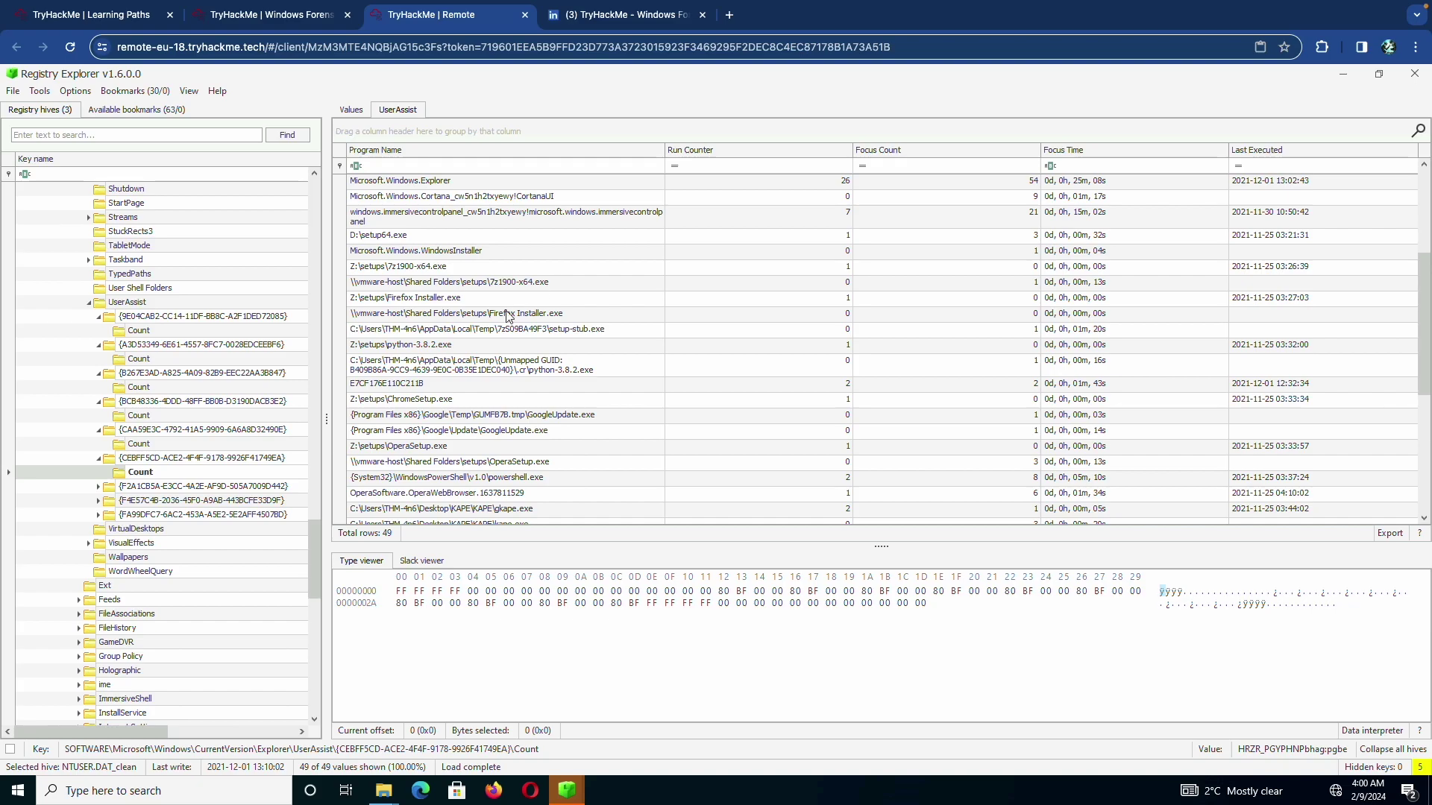
pyautogui.click(407, 345)
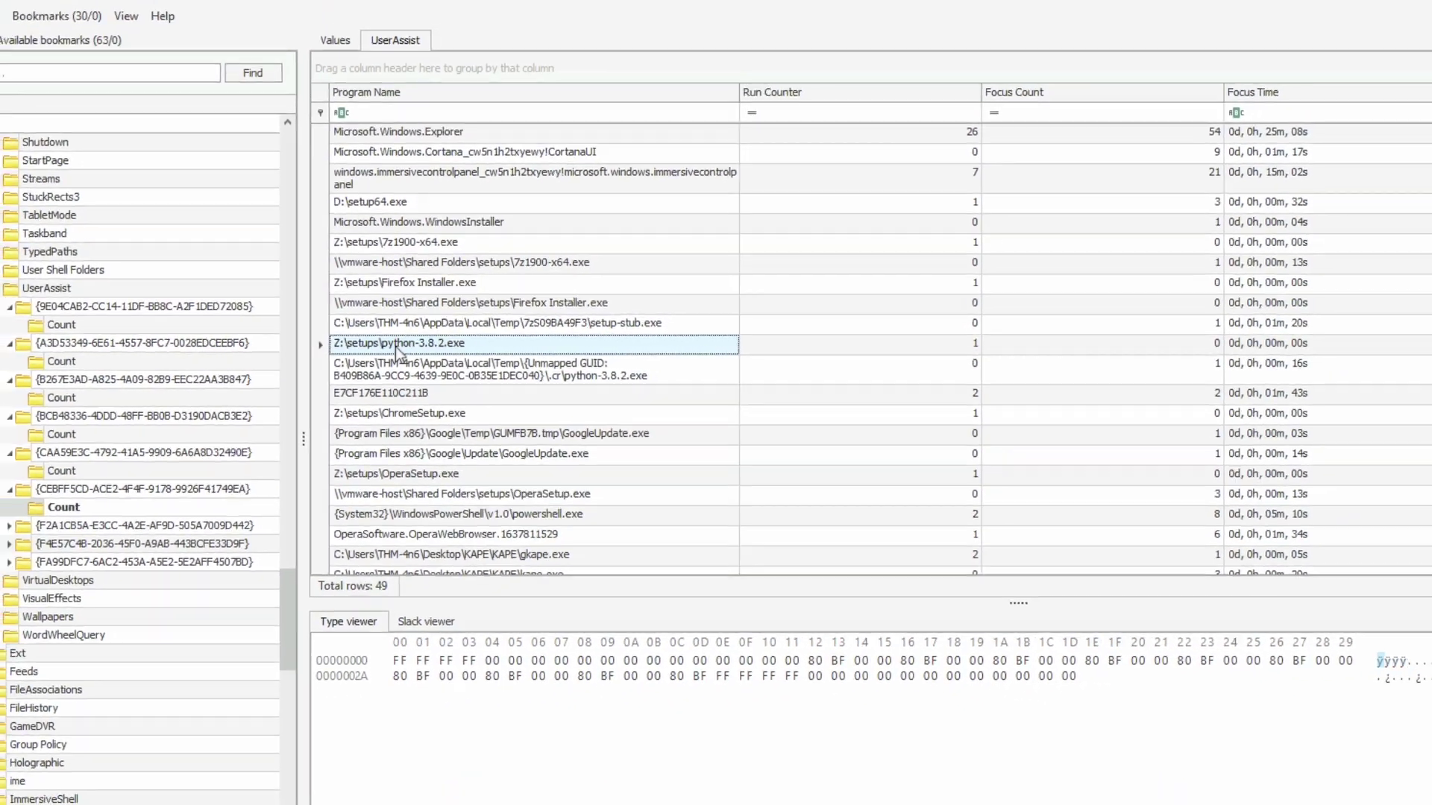
# Back in the TryHackMe room, expand Task 10, Hands-on Challenge, and check the answer format for the python 3.8.2 installer path.
pyautogui.hotkey('ctrl', 'shift', 'Tab')
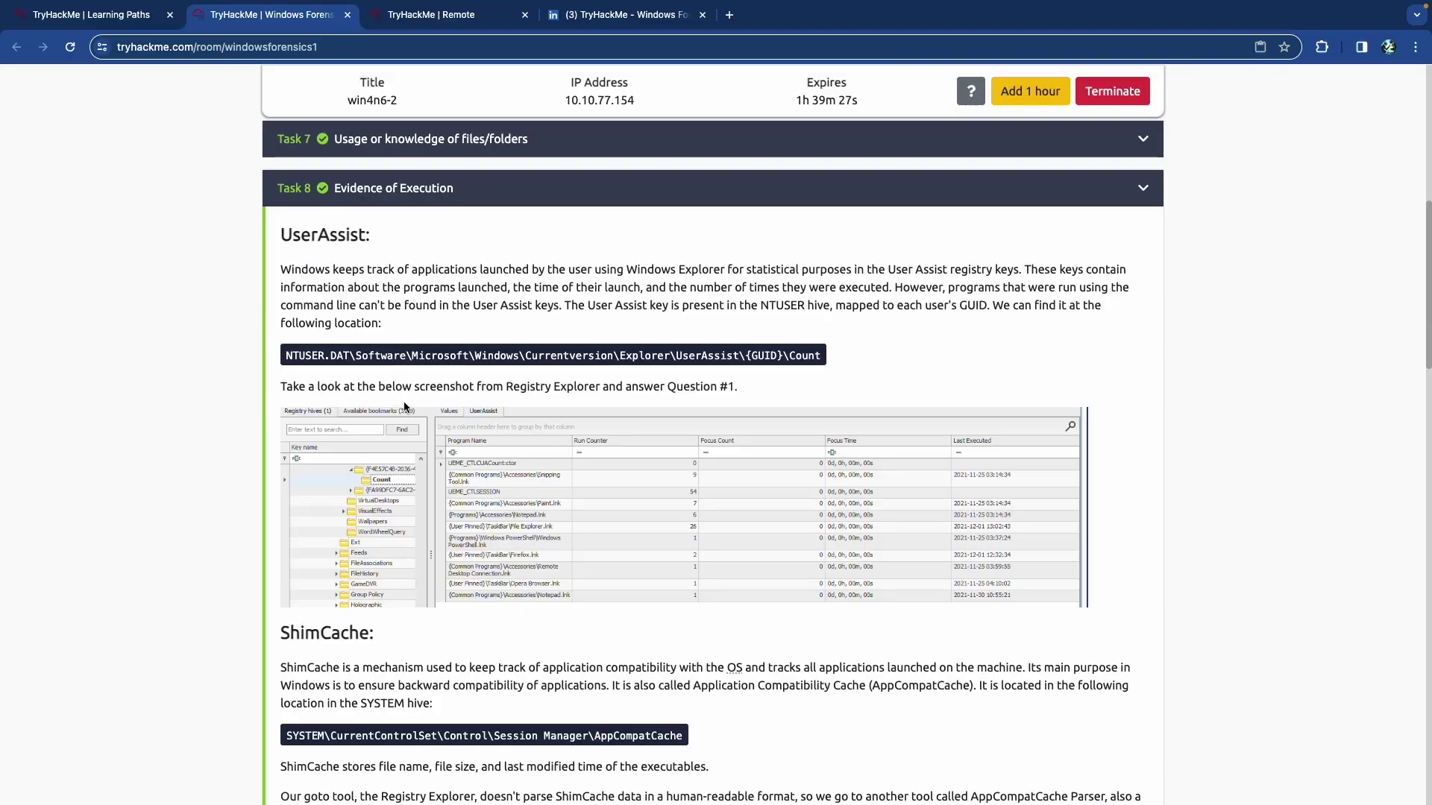
pyautogui.scroll(-10, 535, 522)
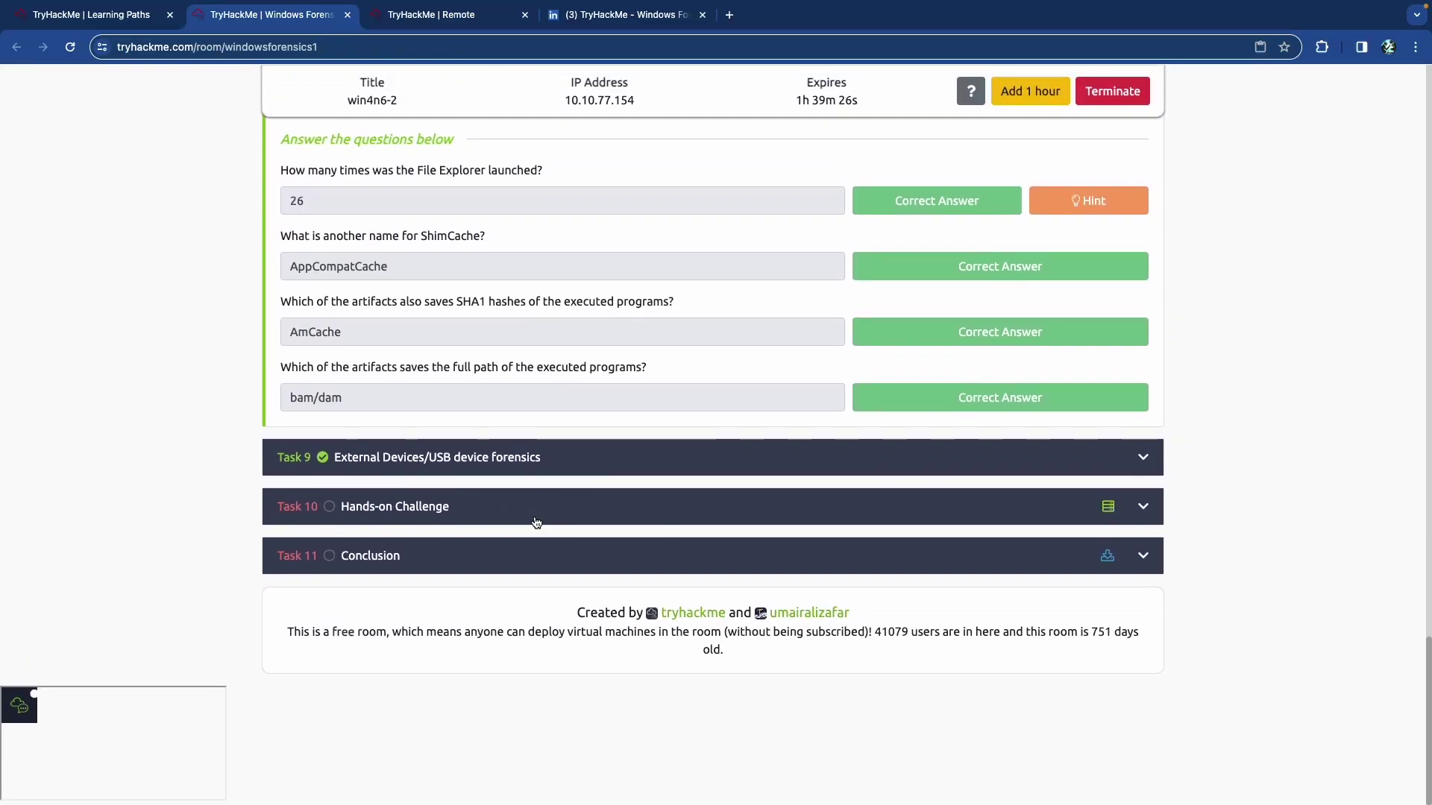
pyautogui.click(536, 507)
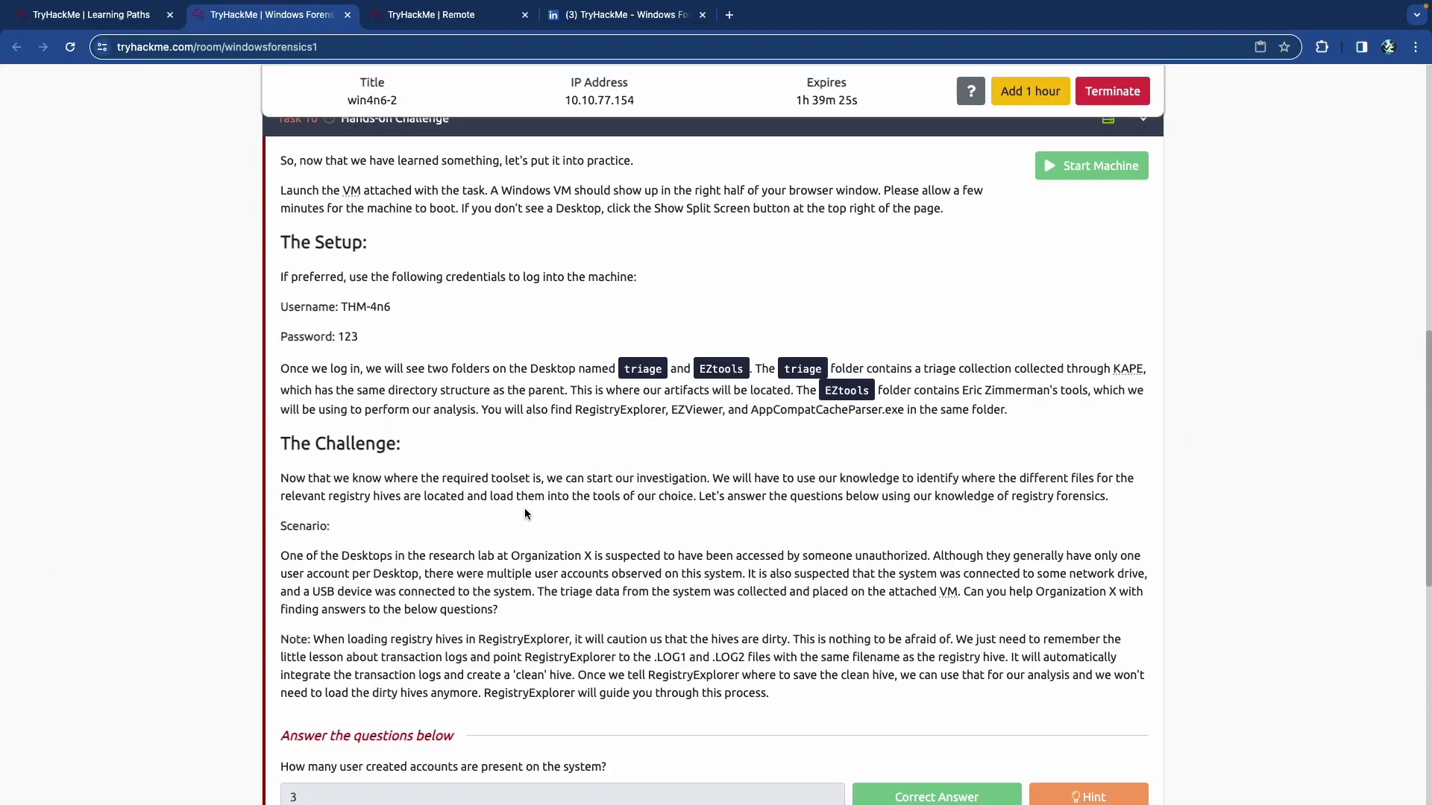
pyautogui.scroll(-15, 525, 508)
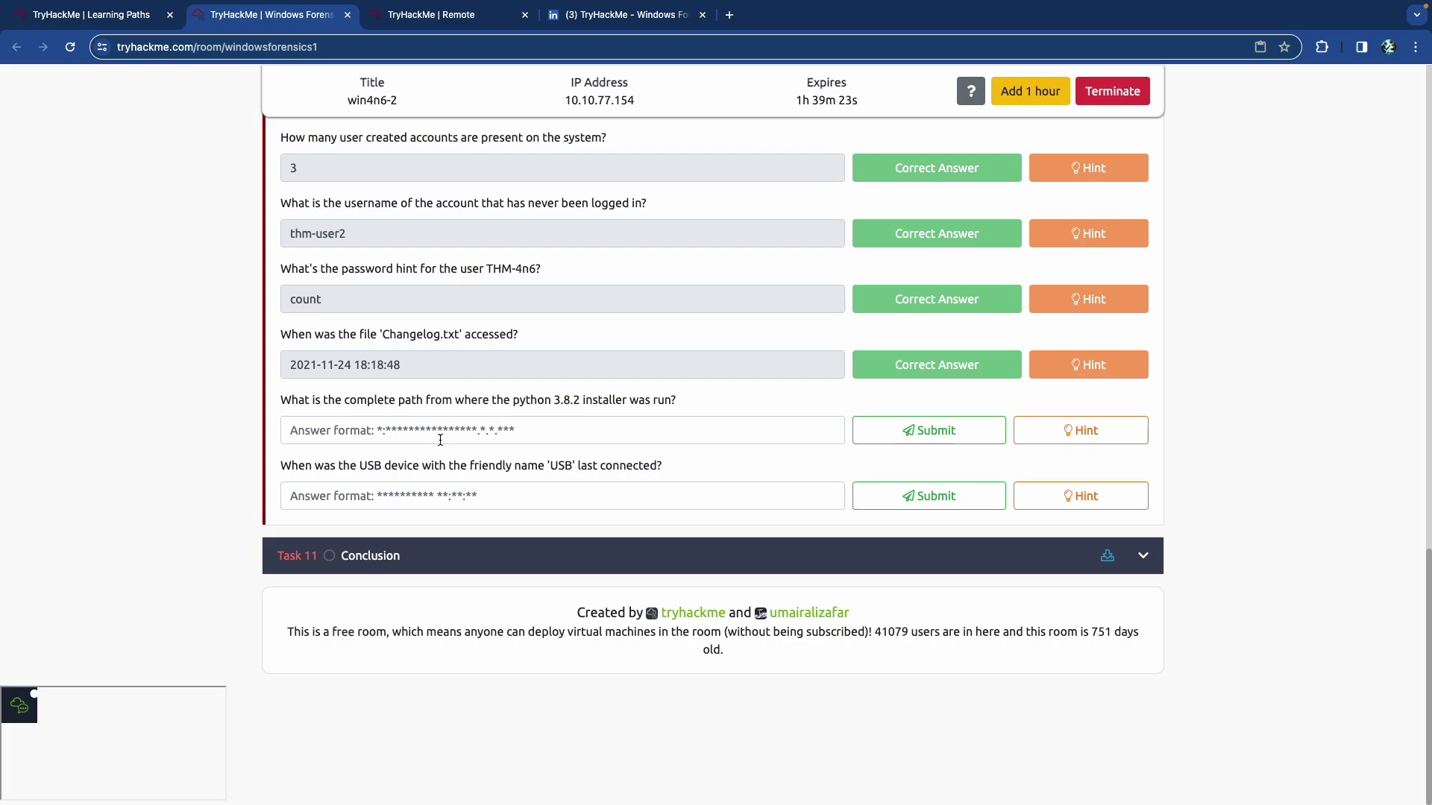
# Return to the remote session's UserAssist entries and look through the remaining program names for other python 3.8.2 paths.
pyautogui.hotkey('ctrl', 'Tab')
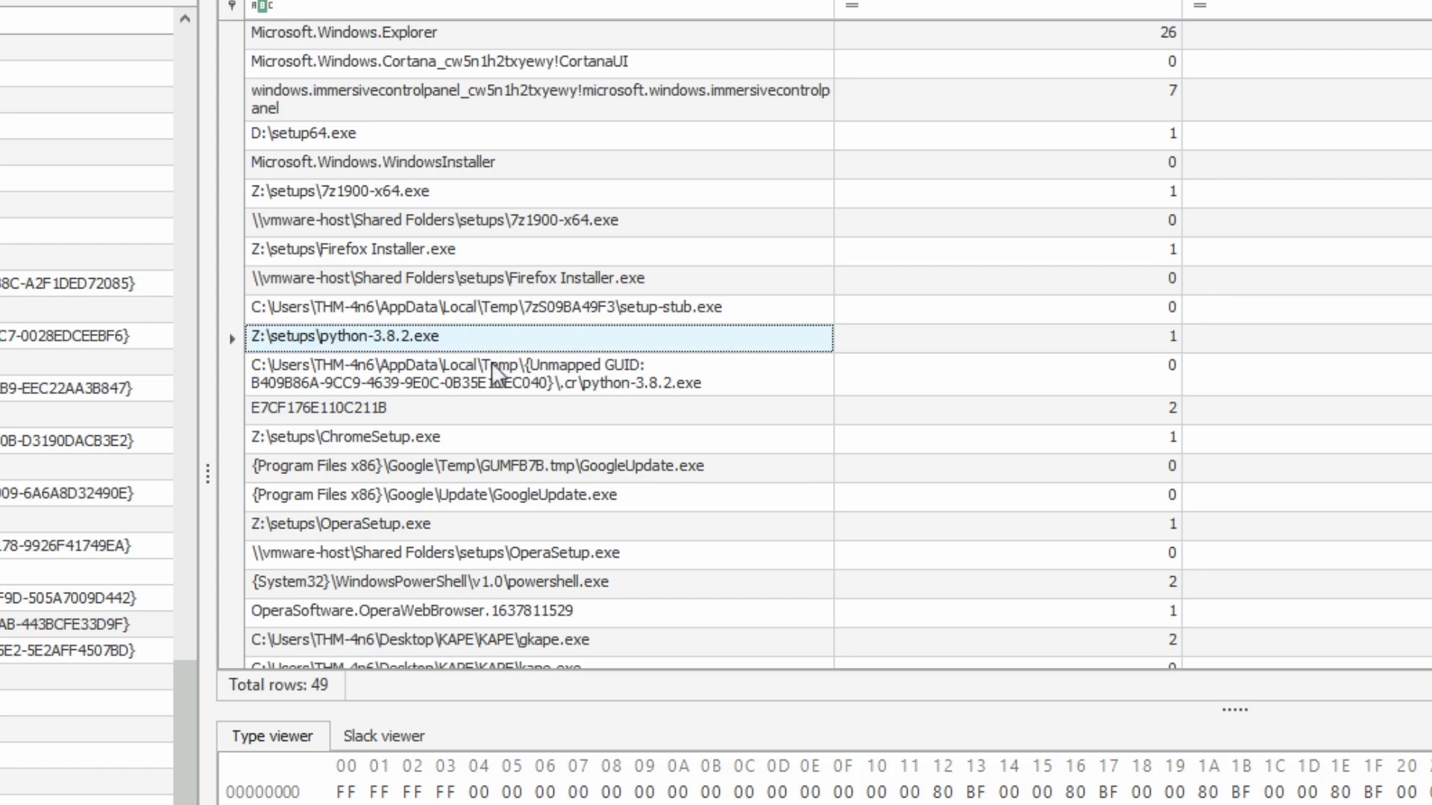
pyautogui.scroll(-5, 491, 361)
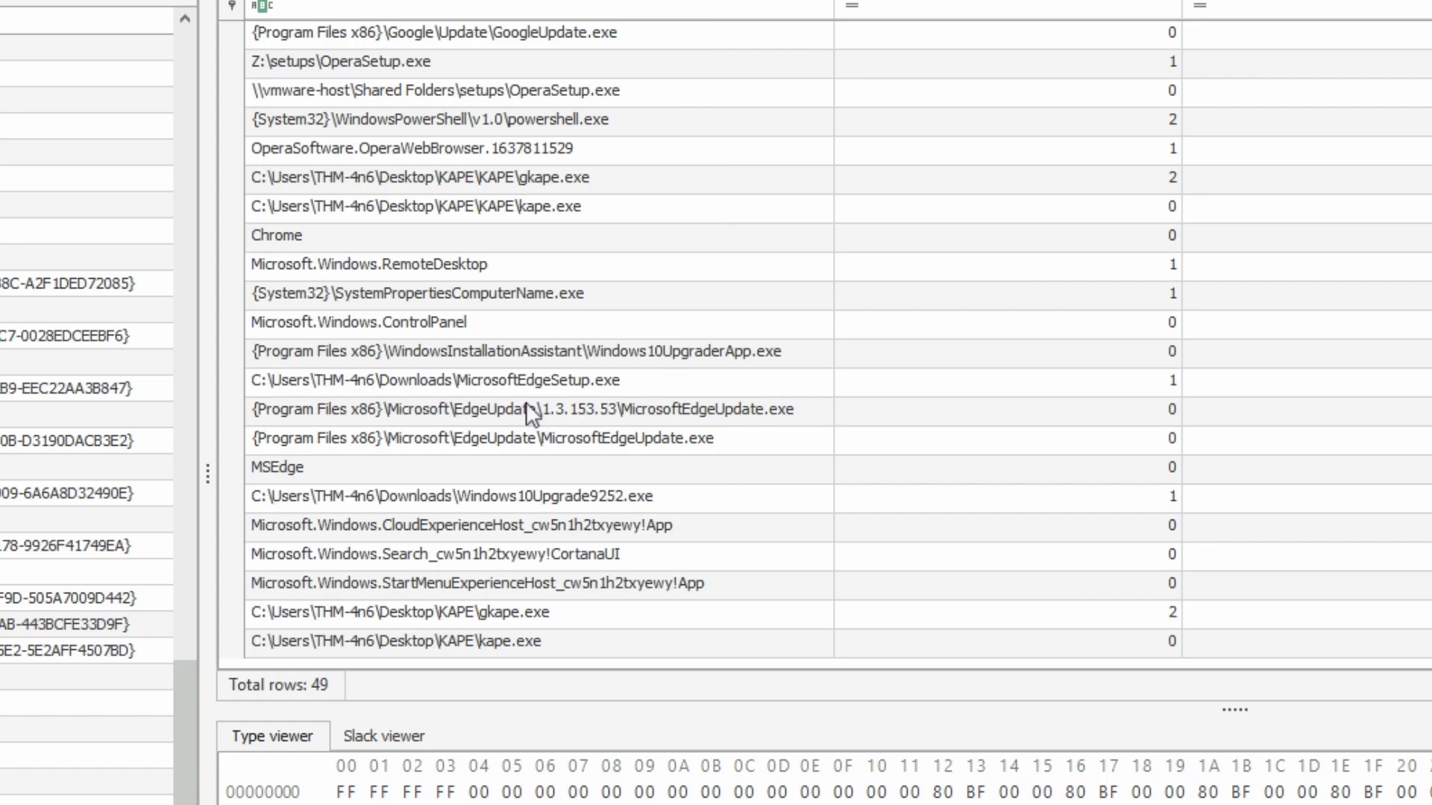
pyautogui.scroll(4, 526, 403)
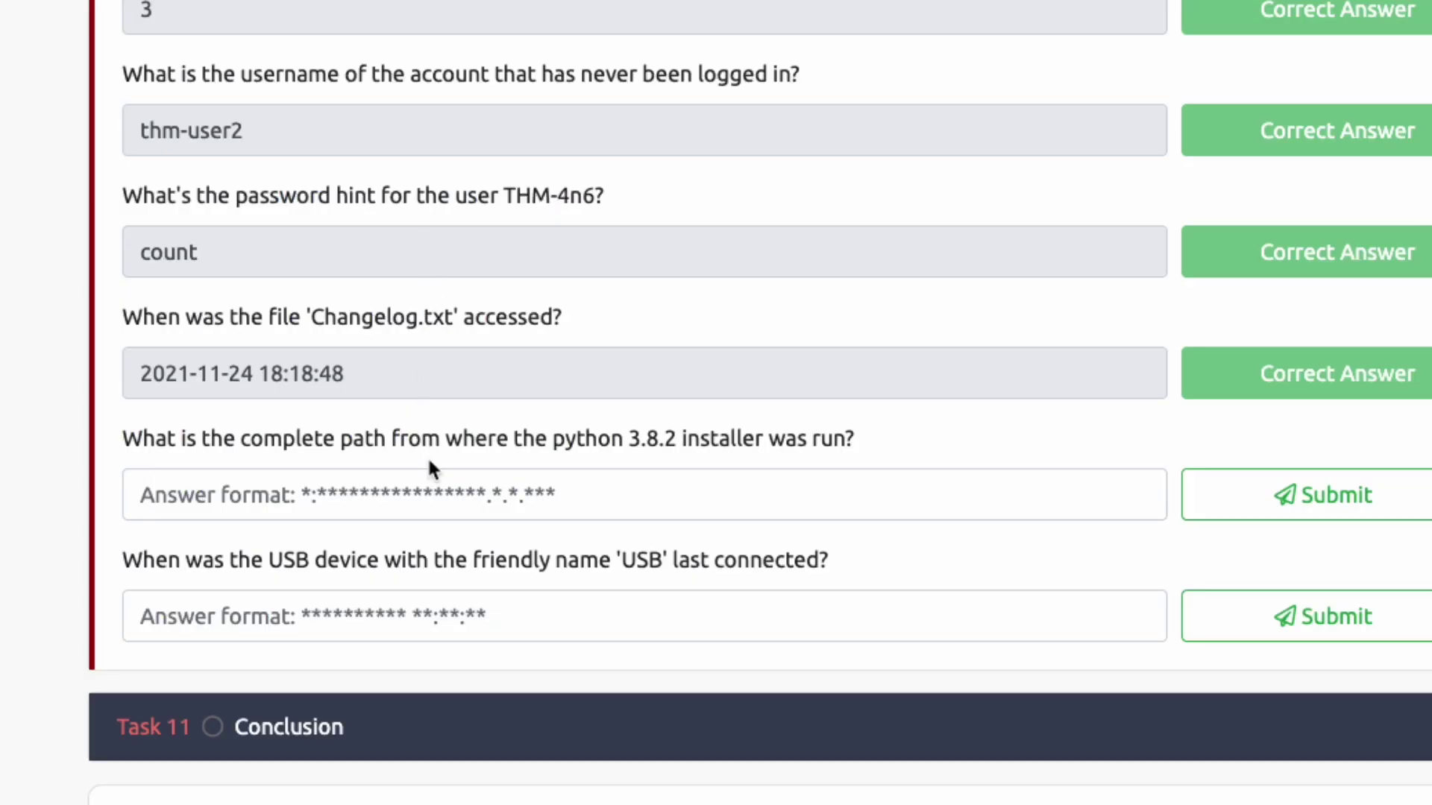
# Submit Z:\setups\python-3.8.2.exe as the Task 10 answer for the python 3.8.2 installer's path, without the copied Program Name header.
pyautogui.click(447, 492)
pyautogui.write('Program Name Z:\\setups\\python-3.8.2.exe')
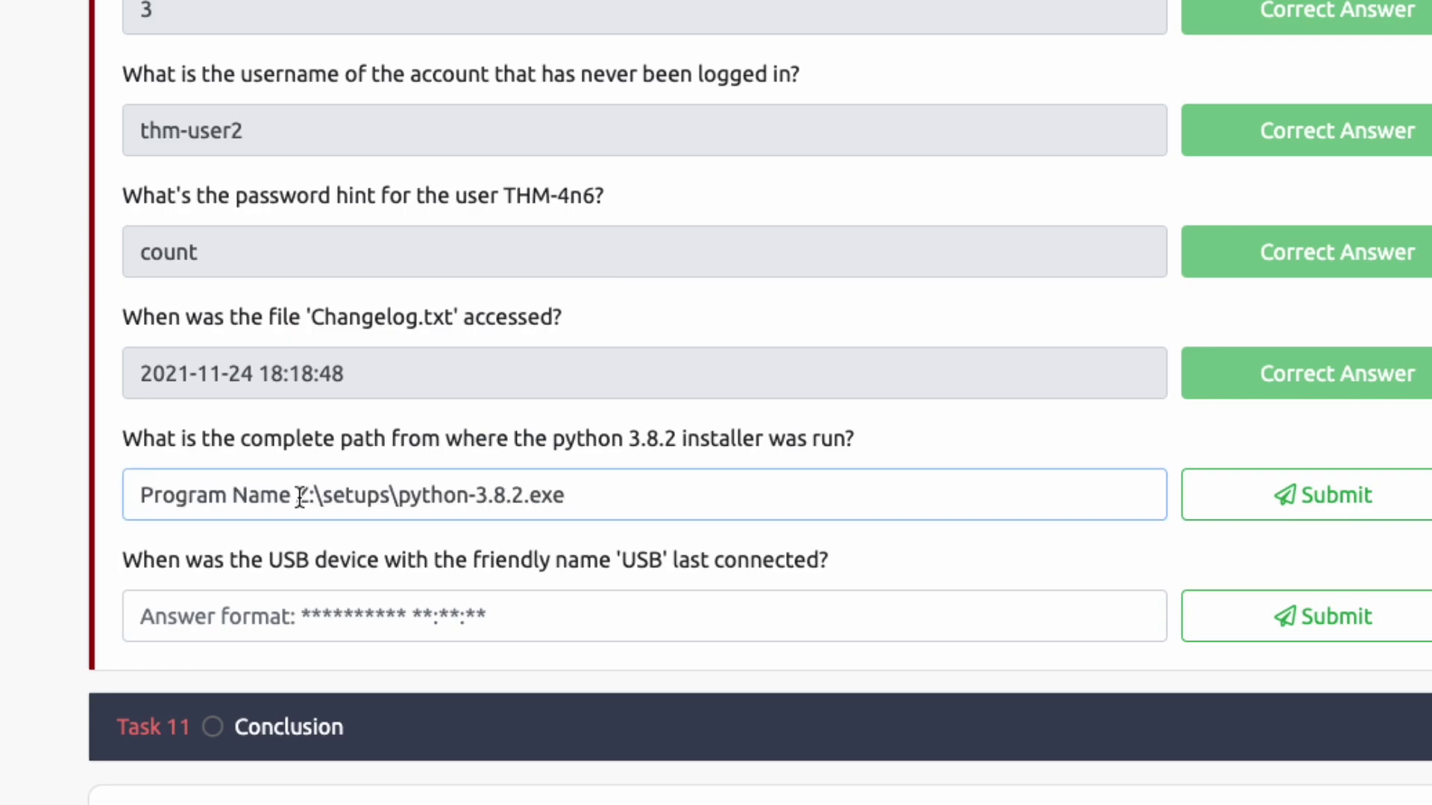
pyautogui.moveTo(299, 495); pyautogui.dragTo(141, 496)
pyautogui.press('BackSpace')
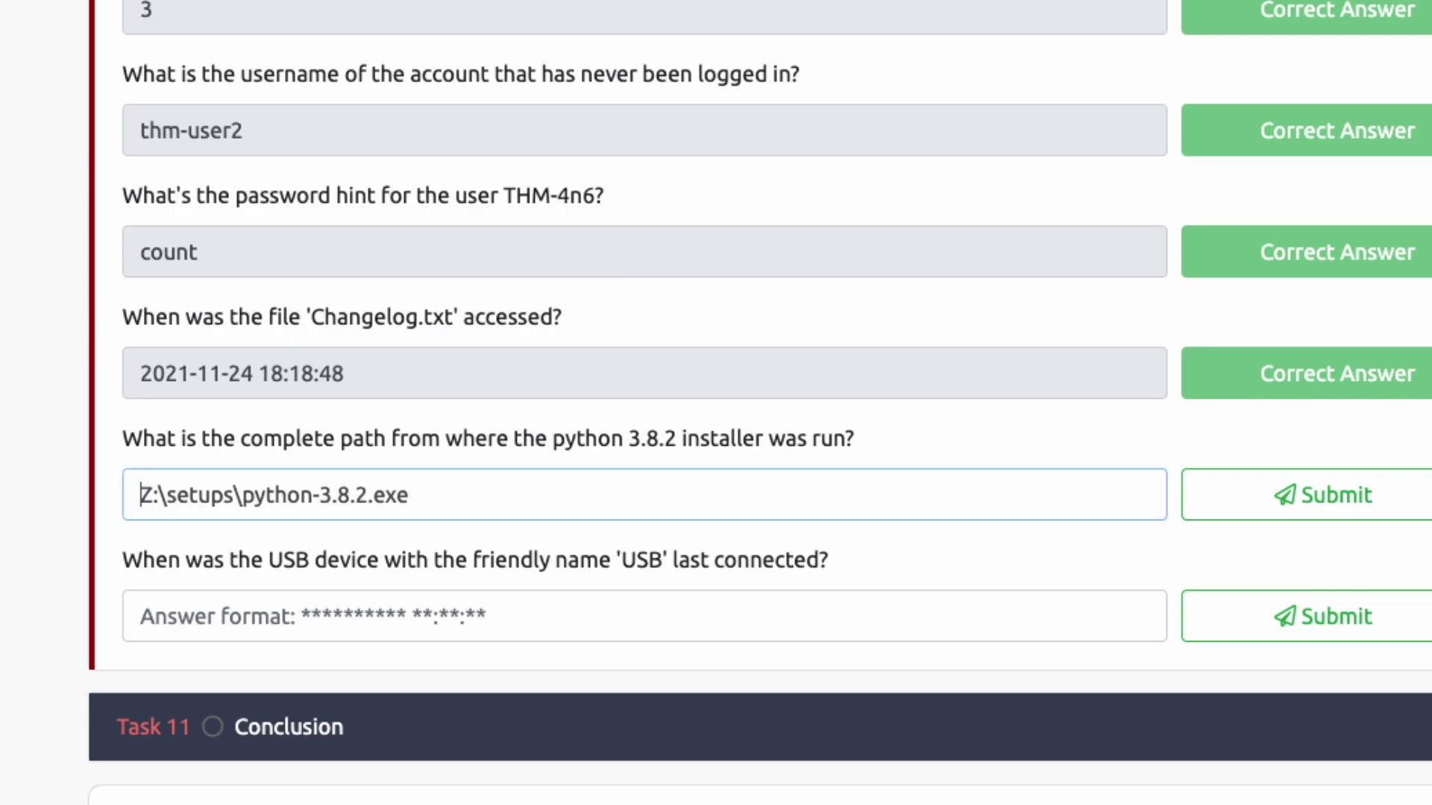
pyautogui.press('Return')
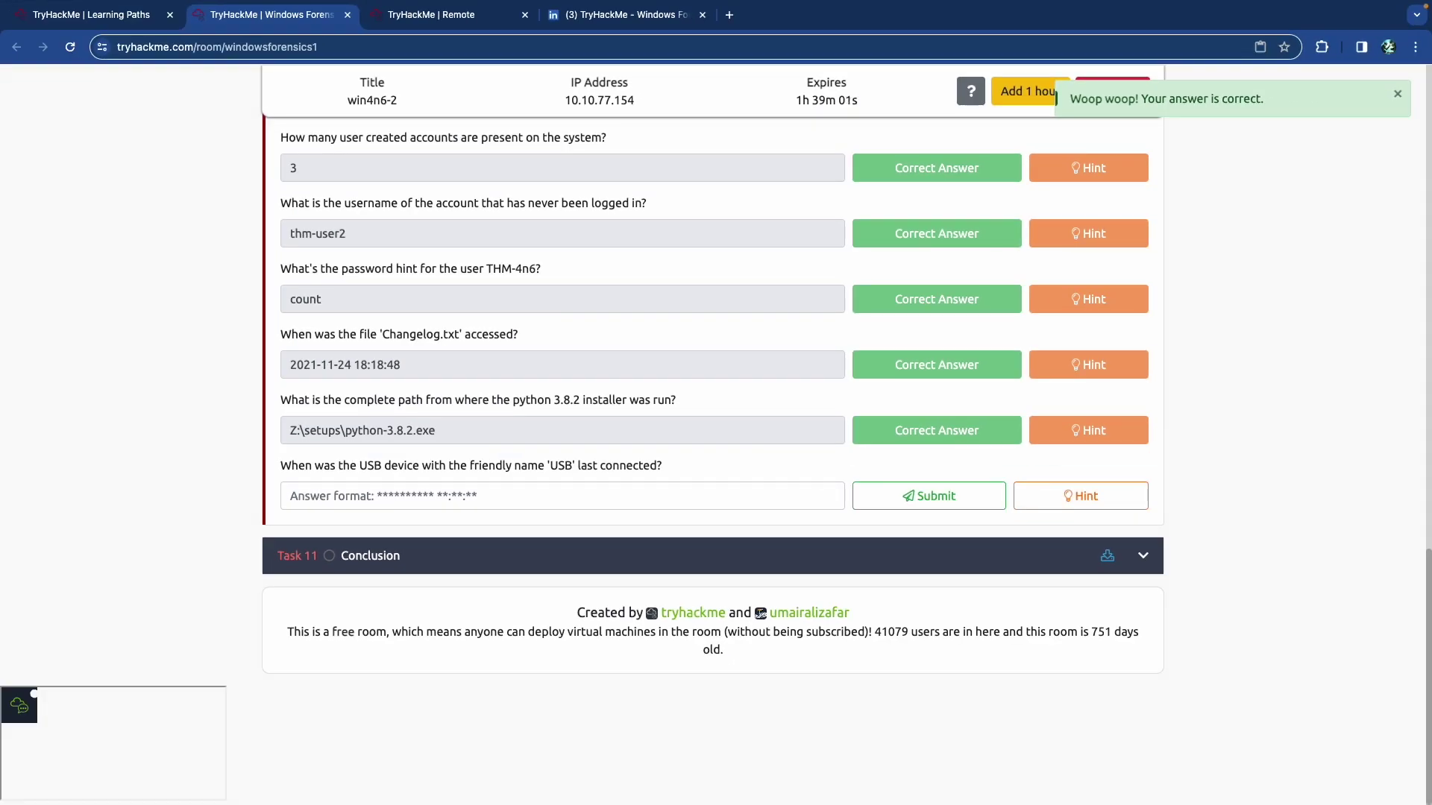
# Read the remaining Task 10 question about the USB device and expand Task 9, External Devices/USB device forensics, for its registry locations.
pyautogui.scroll(3, 715, 447)
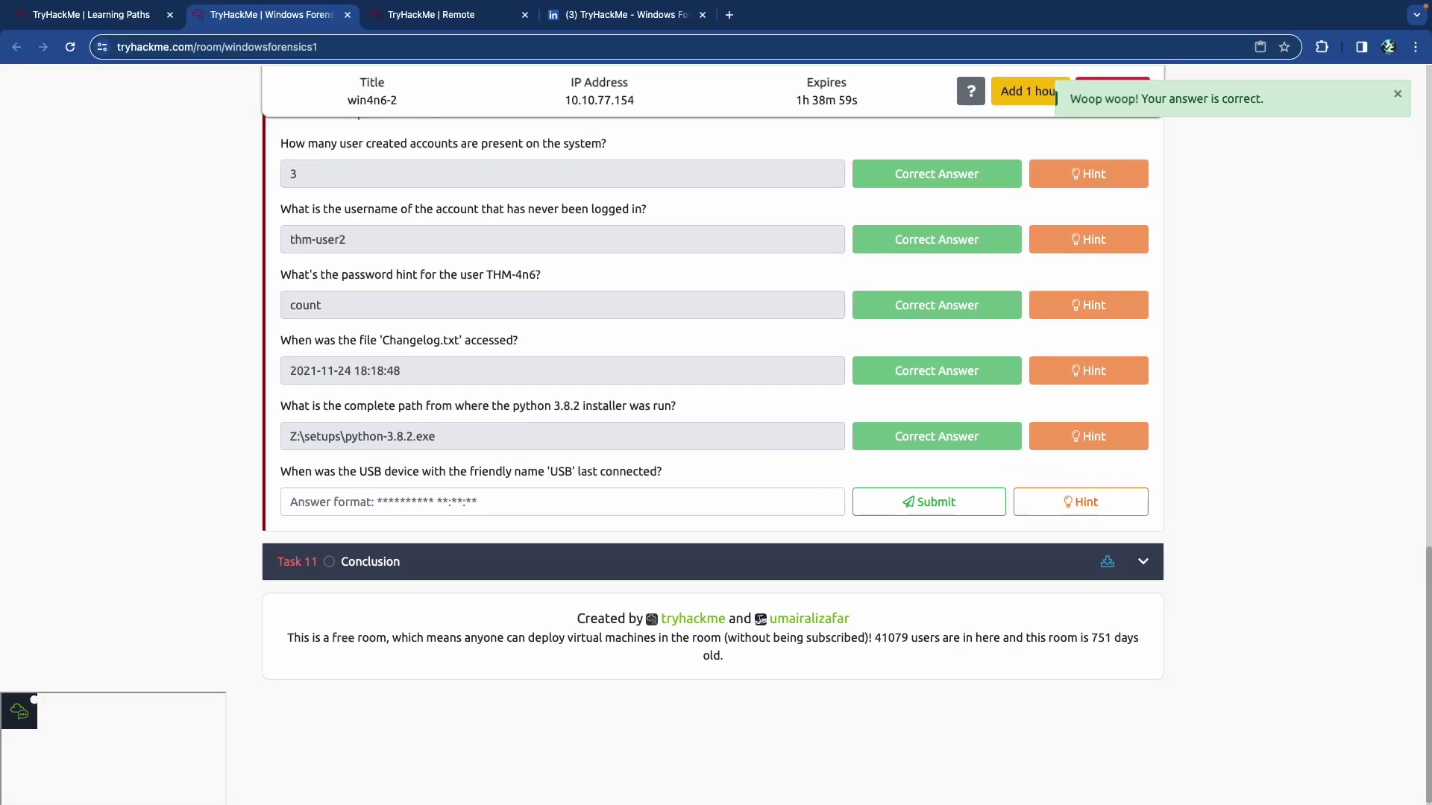
pyautogui.scroll(10, 715, 448)
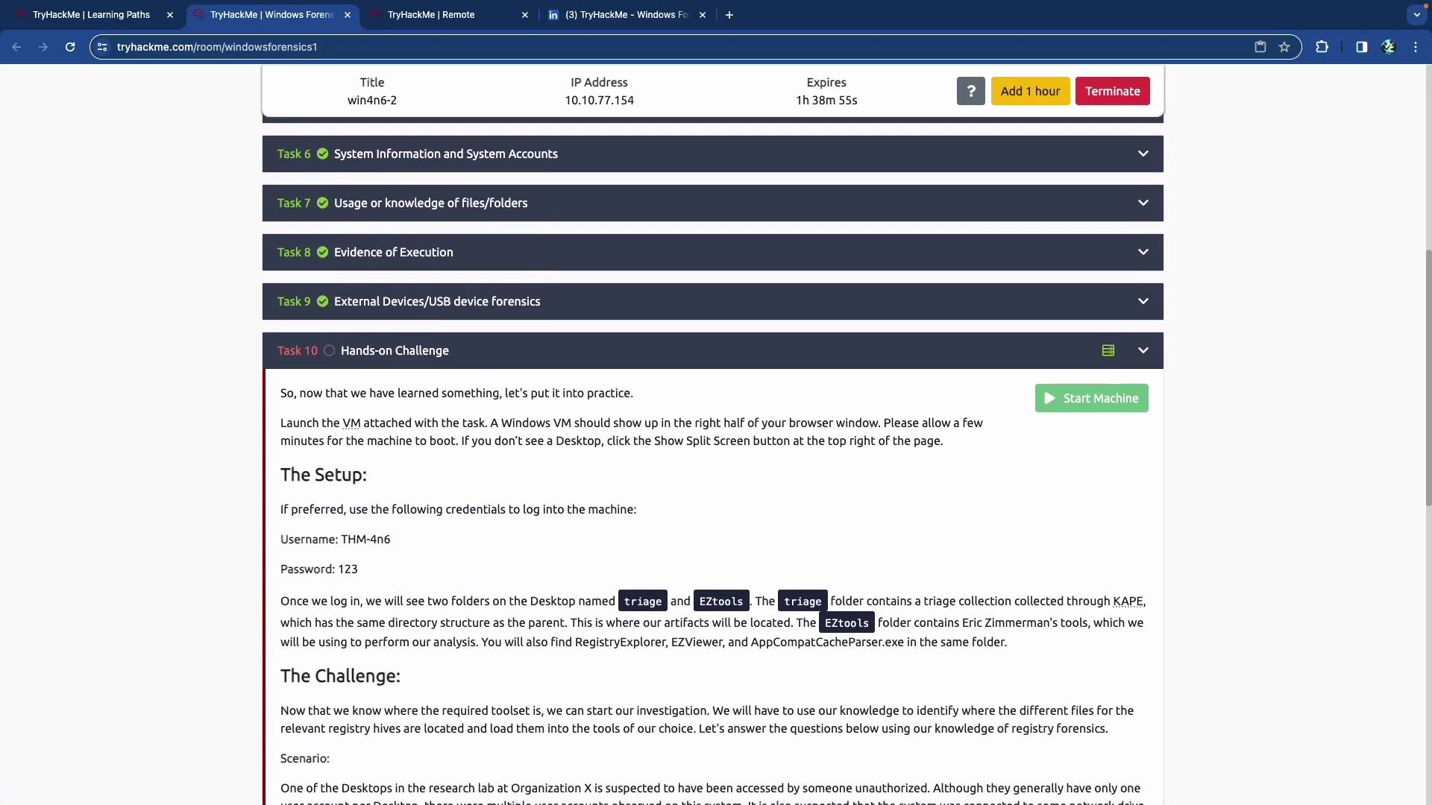
pyautogui.click(437, 302)
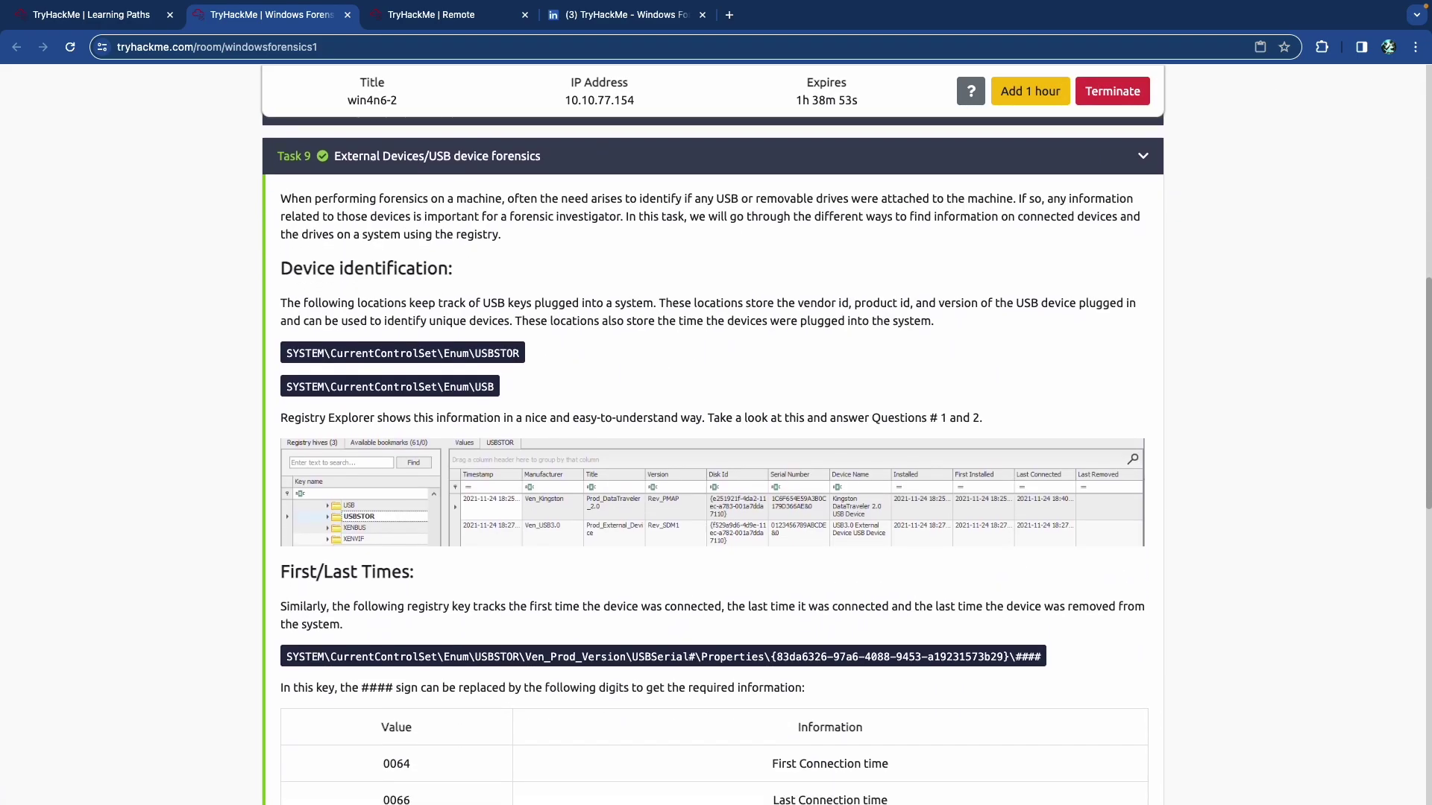
# Read Task 9's registry locations for USB devices, return to the remote session and collapse the NTUSER.DAT_clean hive.
pyautogui.scroll(-2, 846, 459)
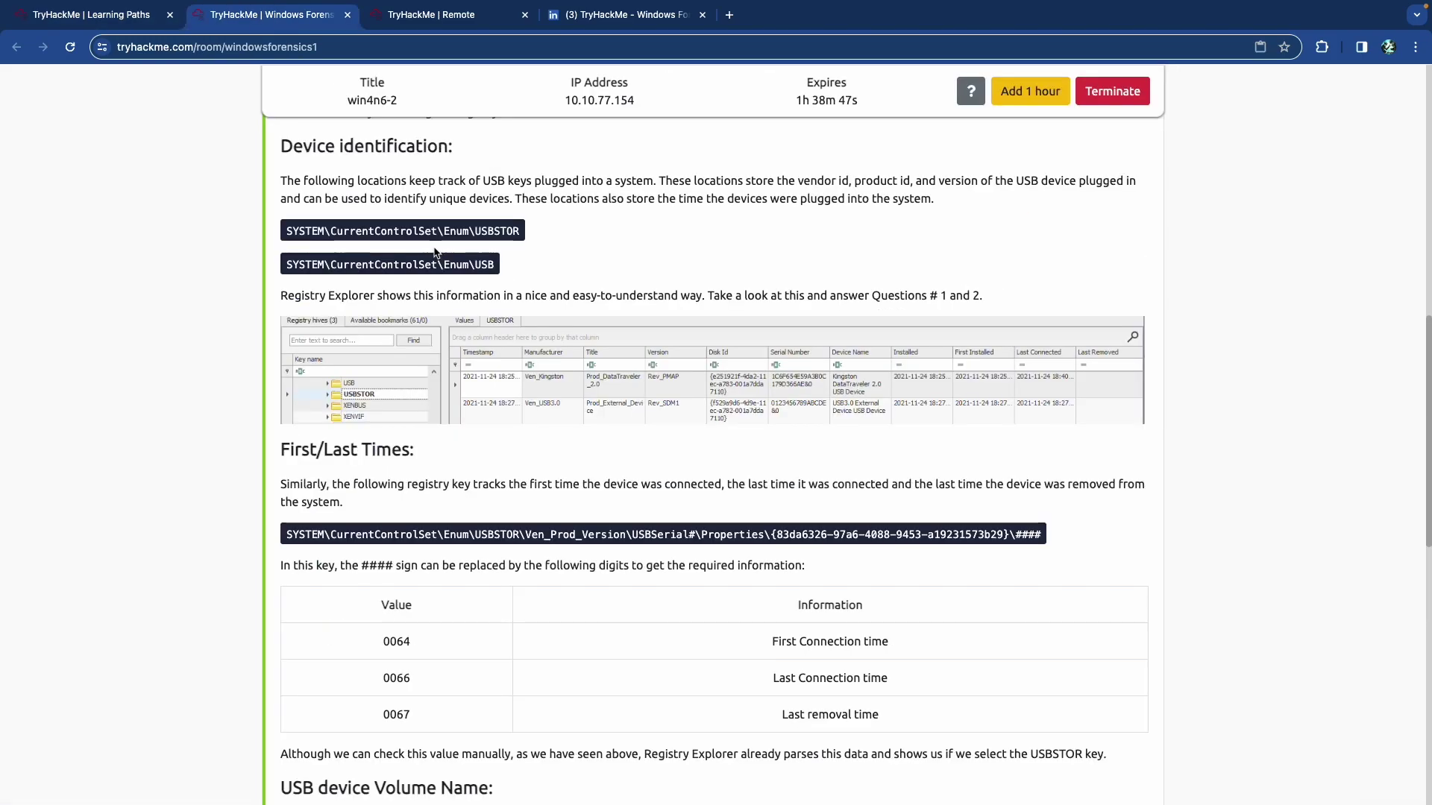
pyautogui.hotkey('ctrl', 'Tab')
pyautogui.scroll(2, 168, 455)
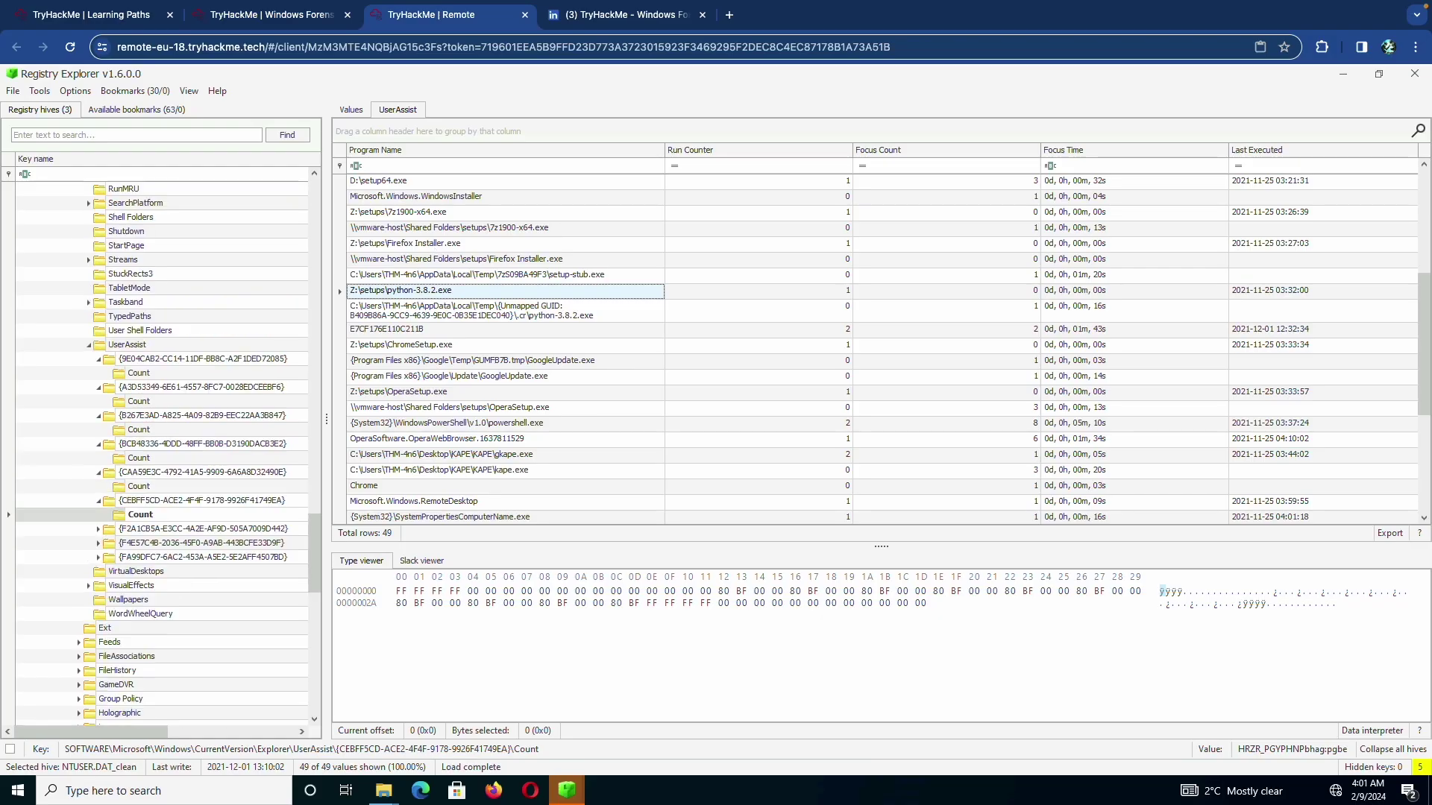
pyautogui.scroll(15, 169, 455)
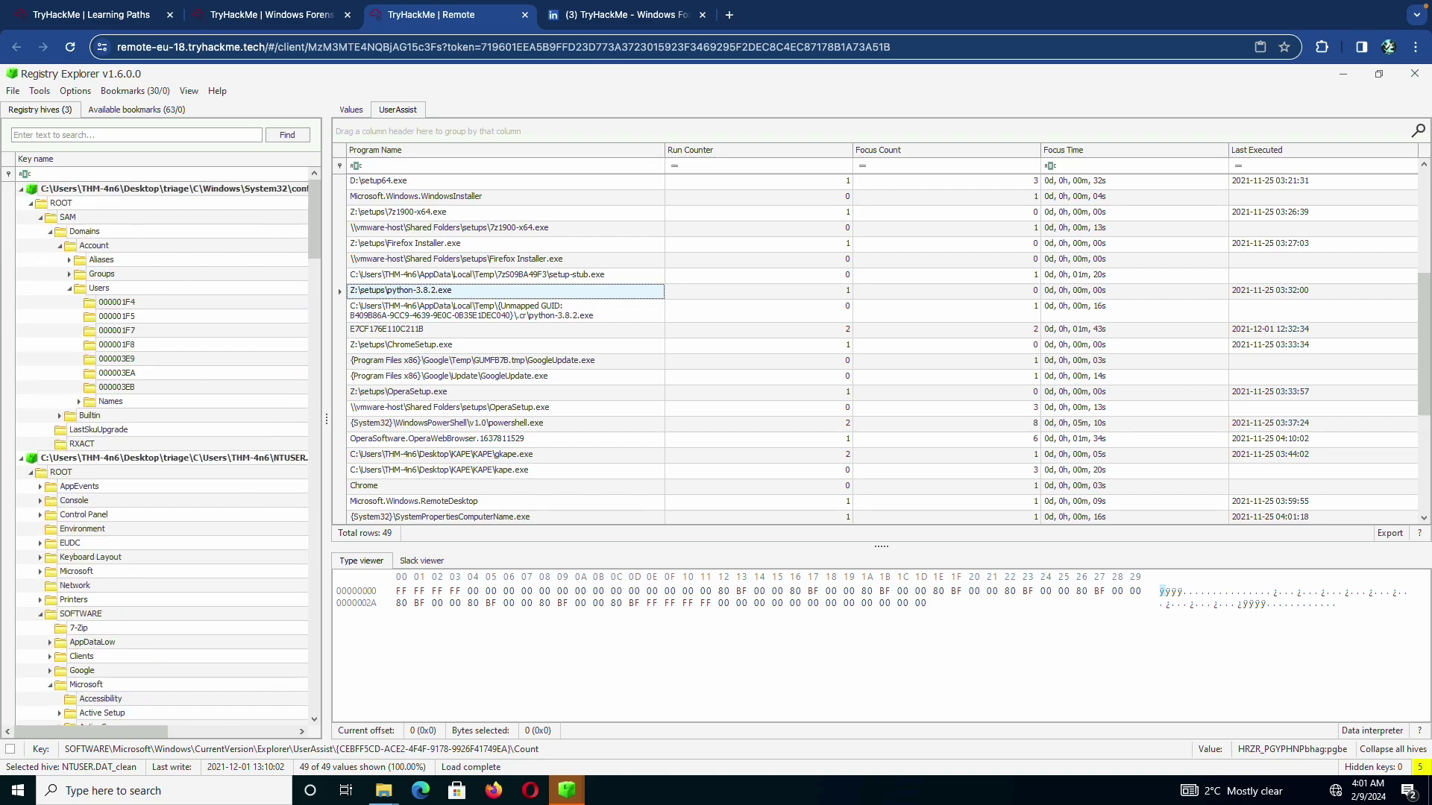
pyautogui.click(21, 458)
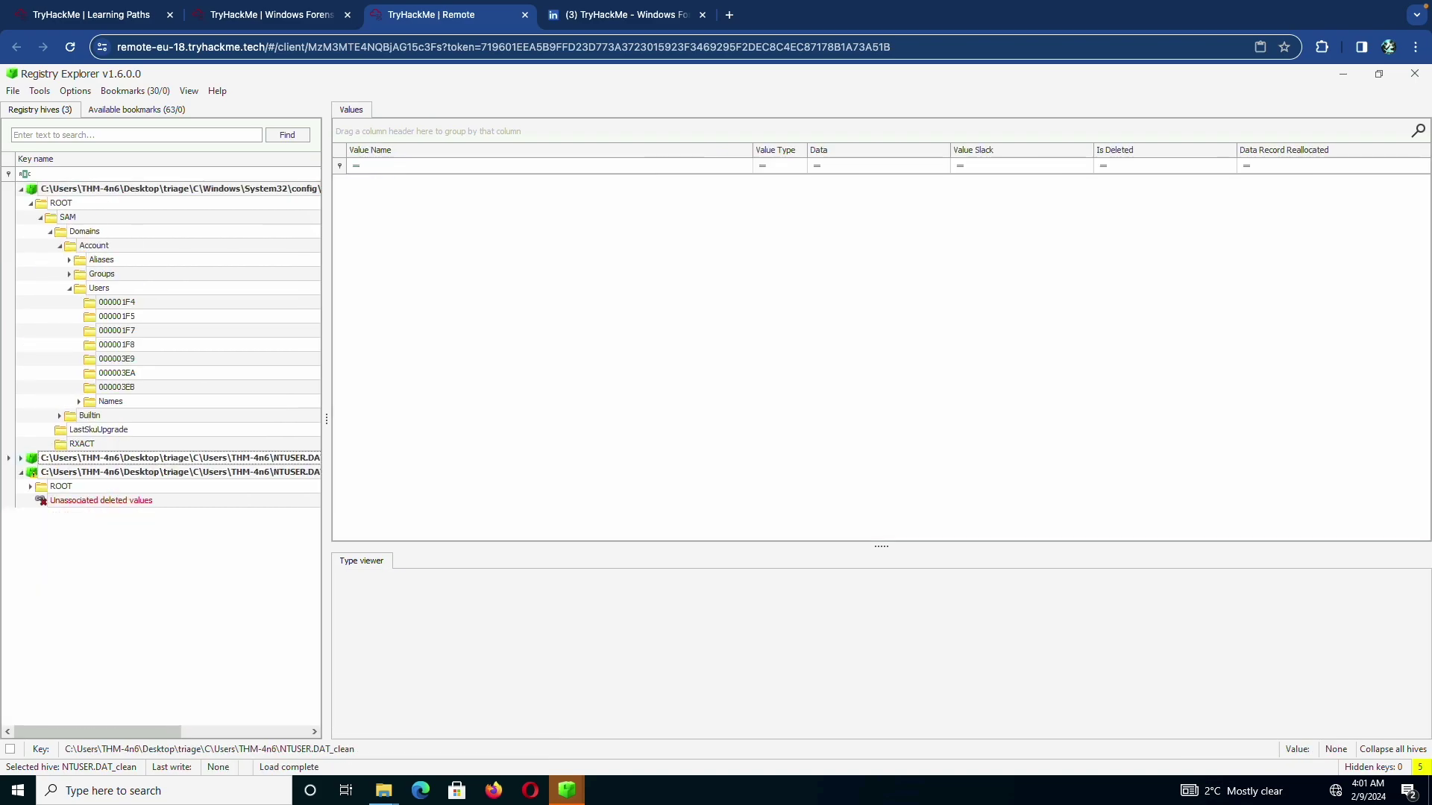
# Remove the original NTUSER.DAT hive from the loaded hives and collapse the SAM hive.
pyautogui.click(168, 472)
pyautogui.rightClick(93, 472)
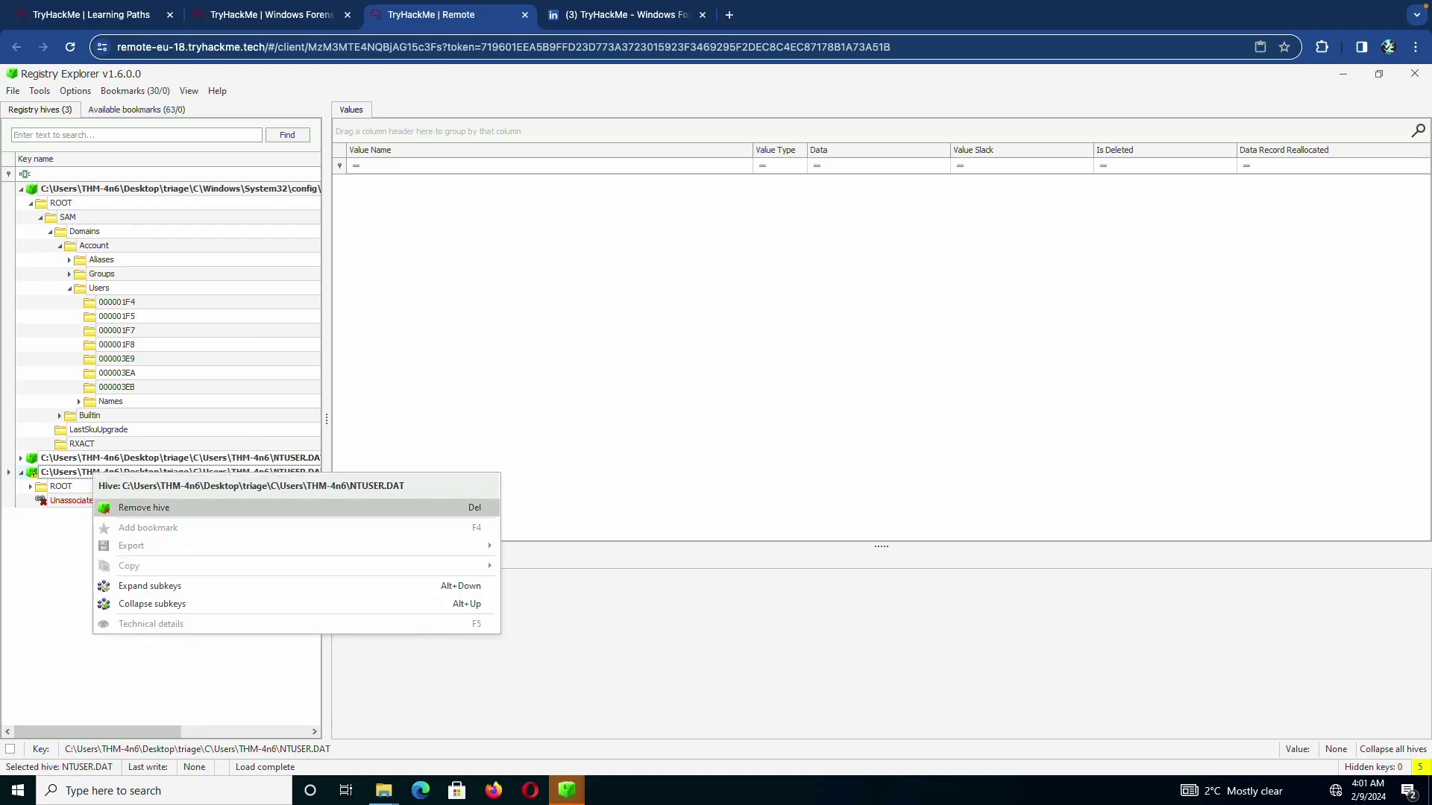
pyautogui.click(144, 508)
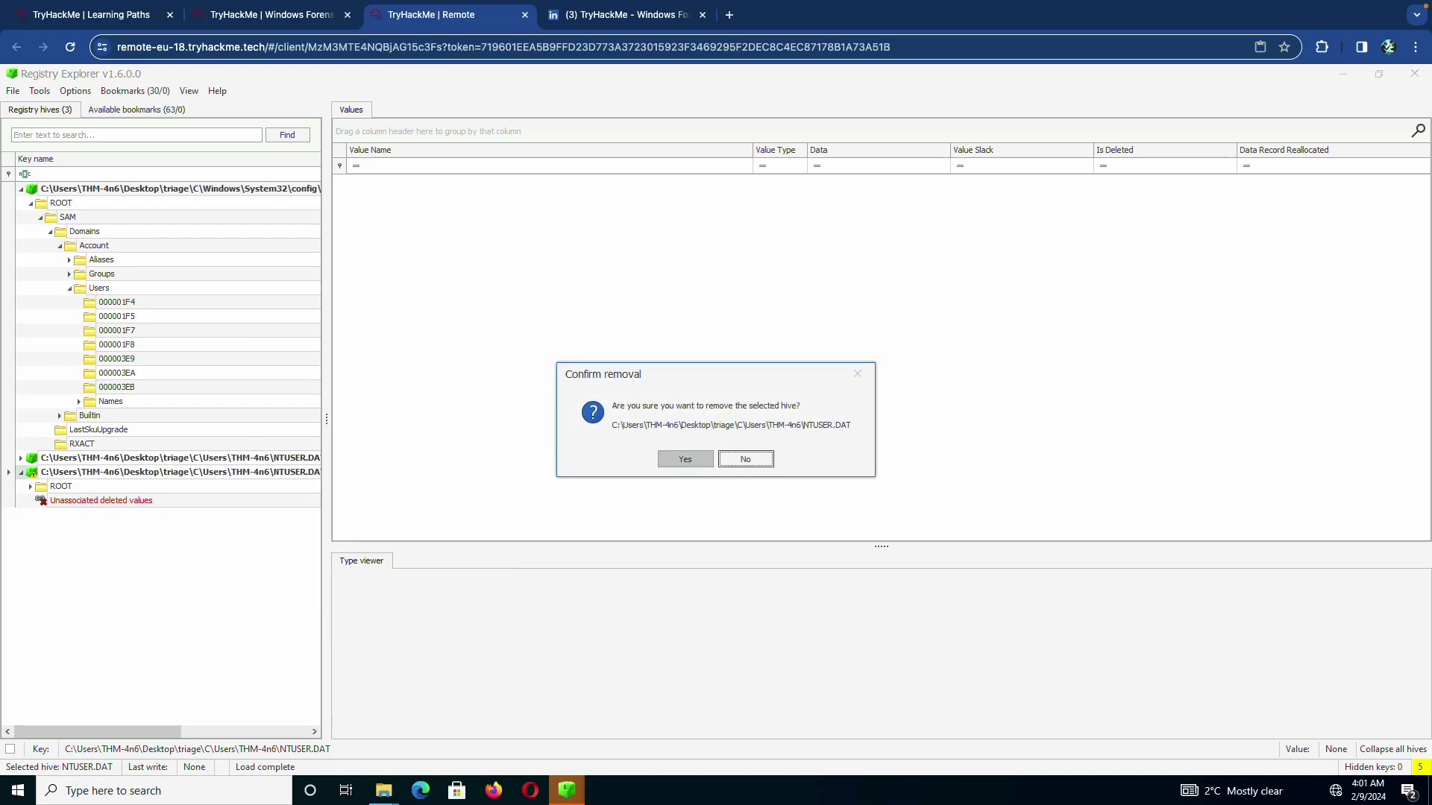
pyautogui.click(685, 459)
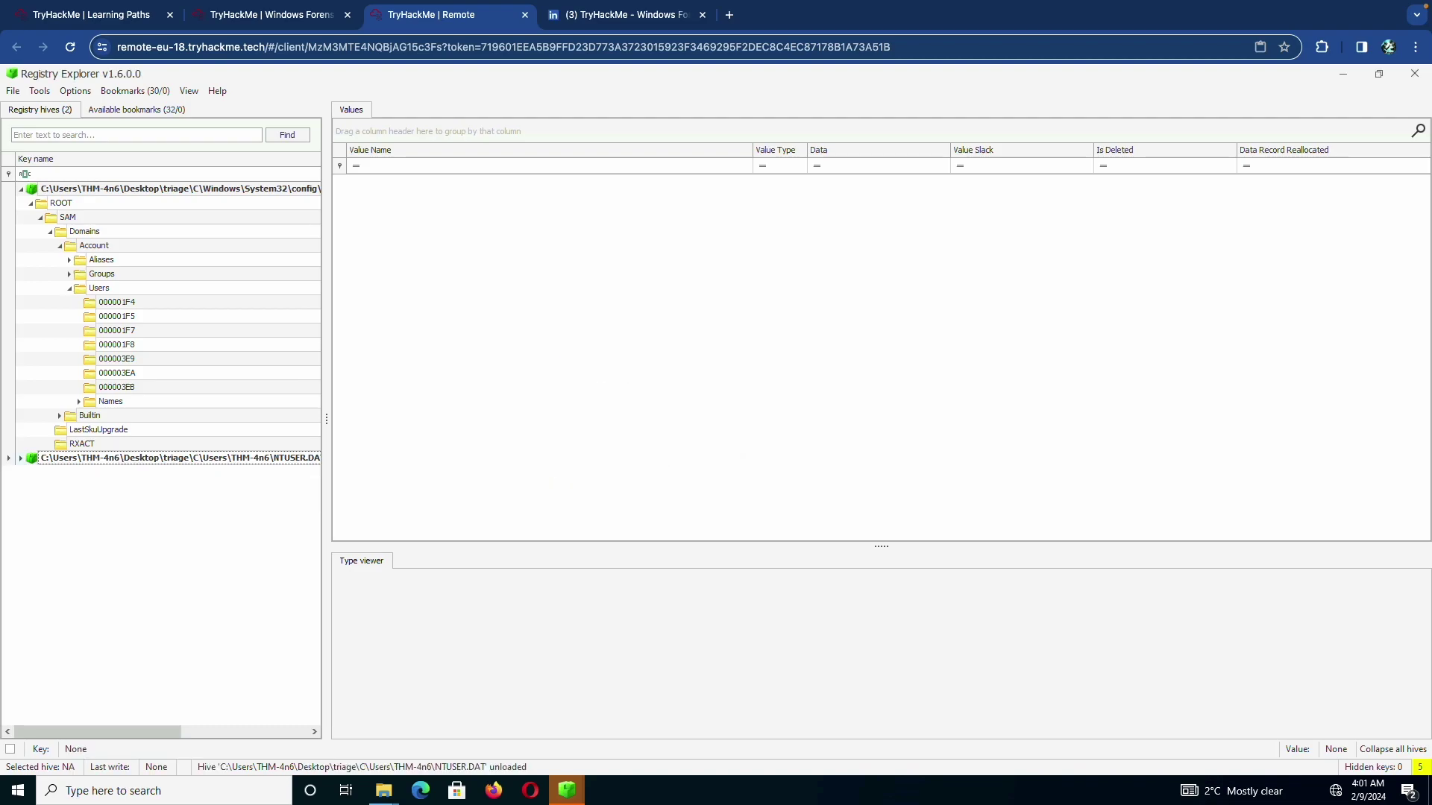
pyautogui.click(21, 189)
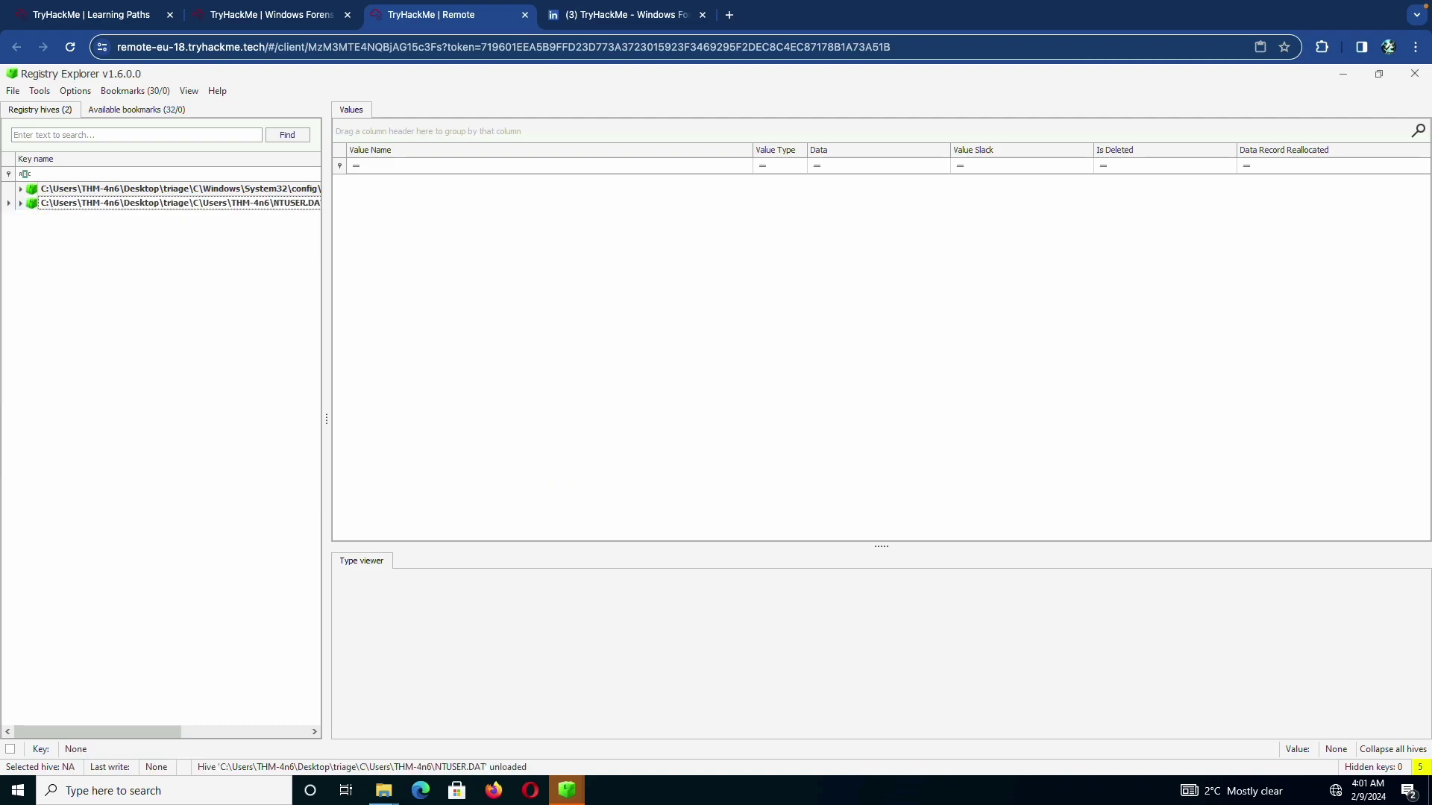
# Start loading another offline hive and browse the triage image's C folder, including Windows\System32.
pyautogui.click(12, 90)
pyautogui.click(39, 91)
pyautogui.click(13, 90)
pyautogui.click(45, 105)
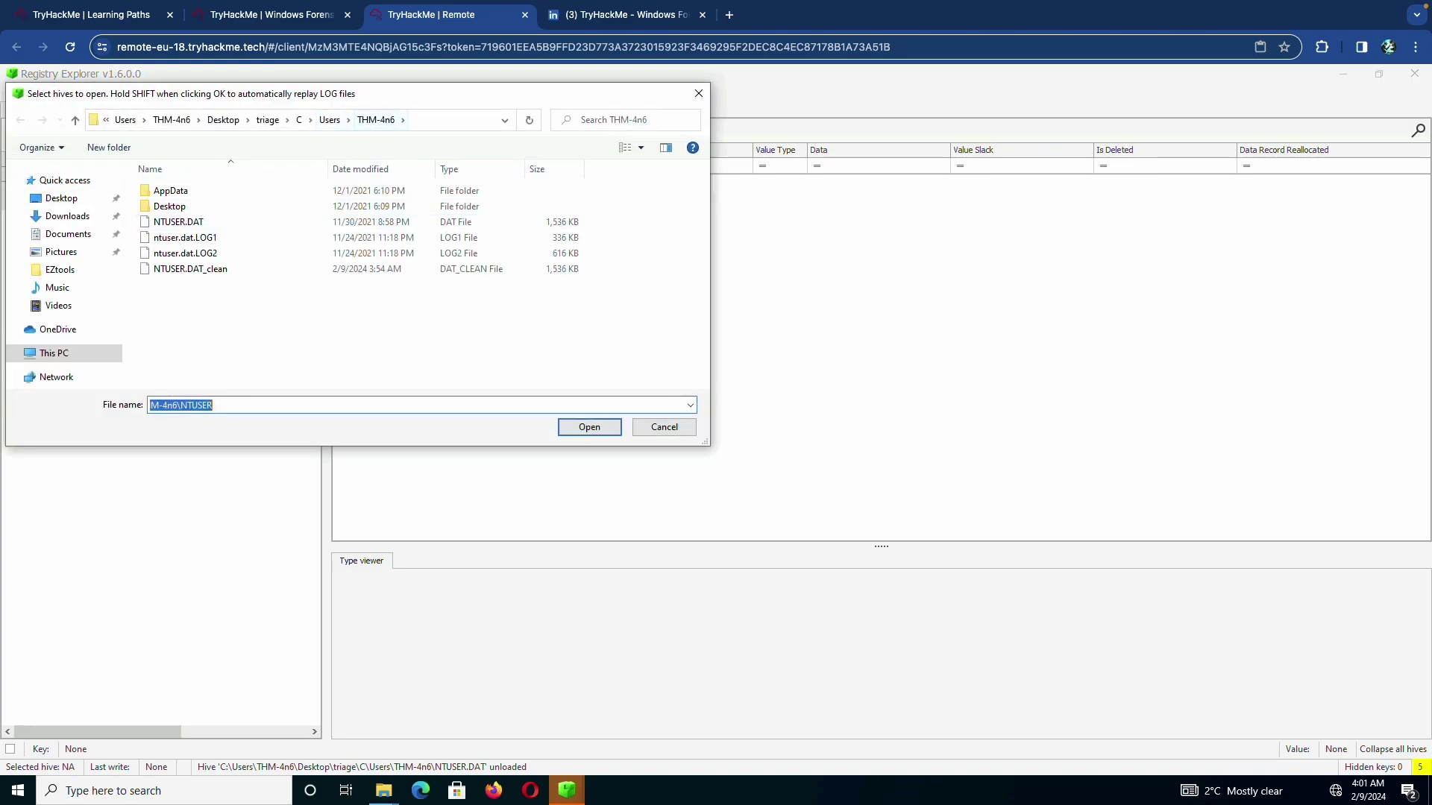
pyautogui.click(299, 120)
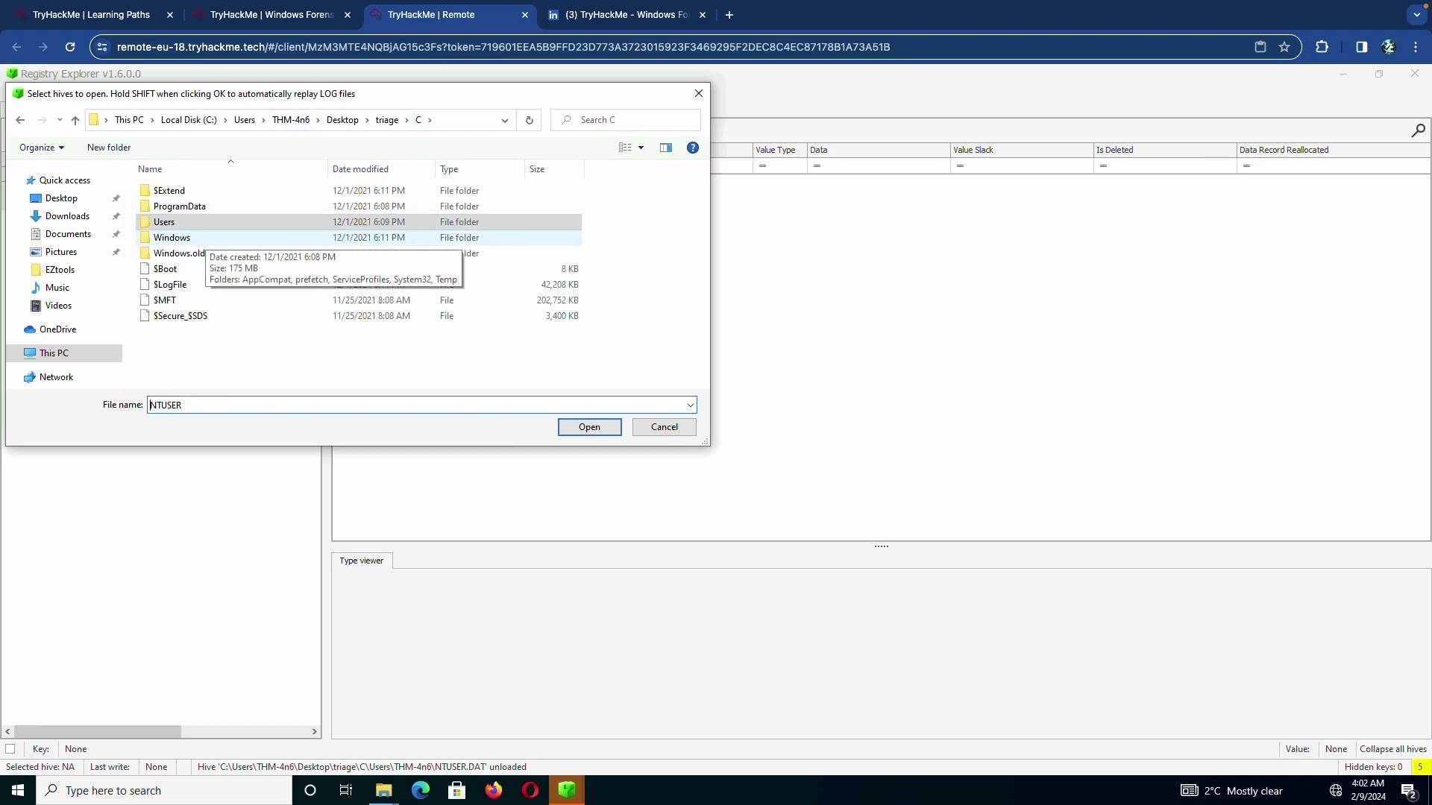
pyautogui.doubleClick(172, 237)
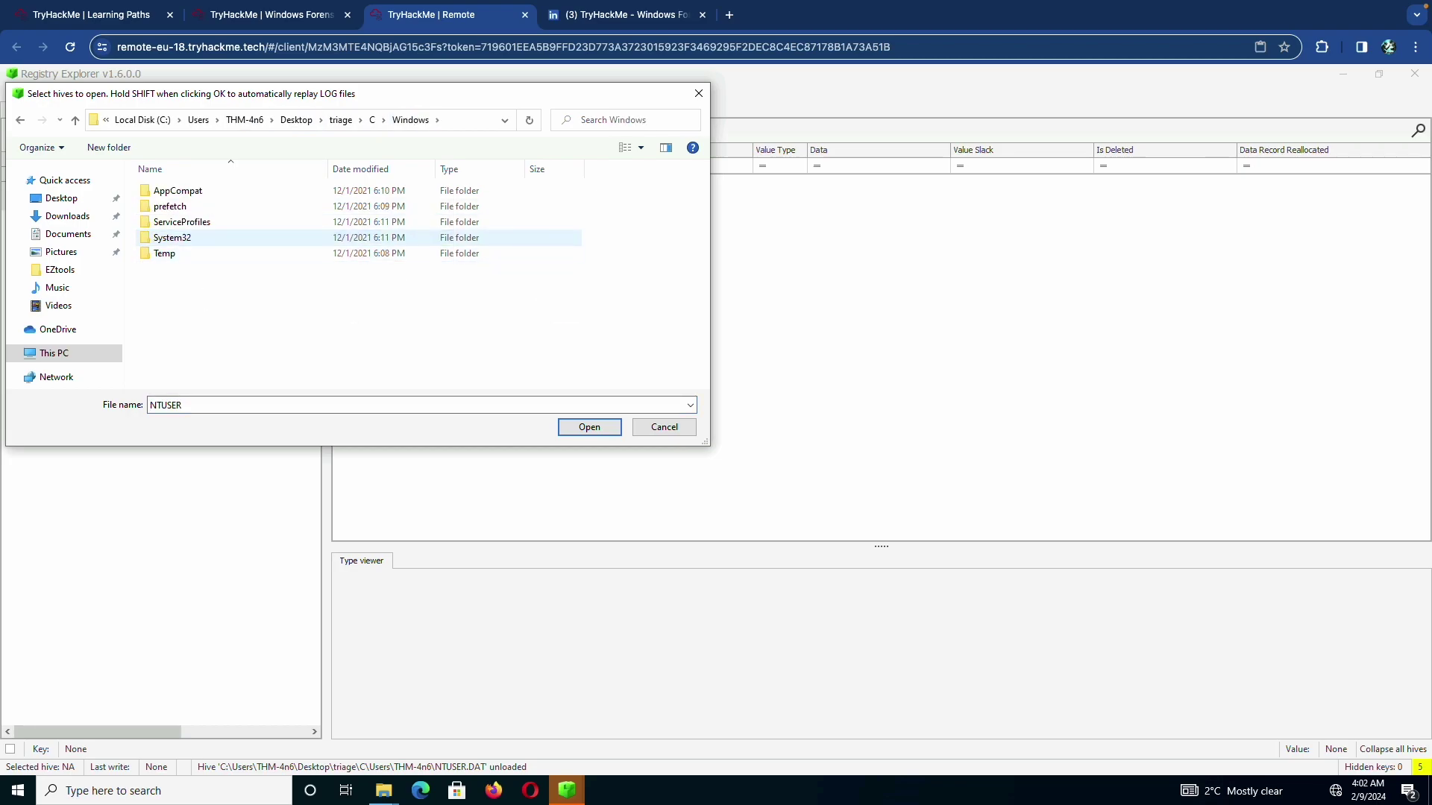
pyautogui.doubleClick(171, 237)
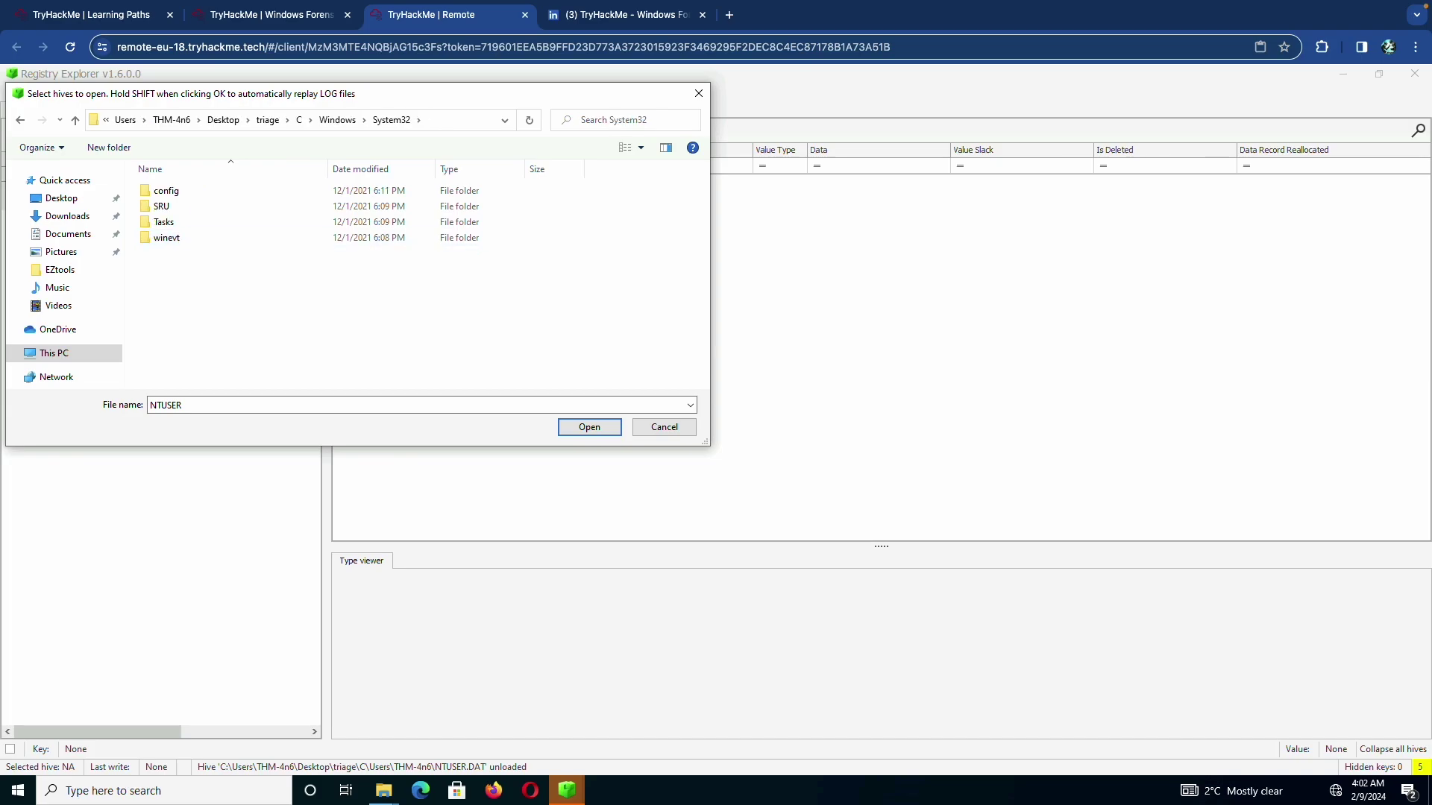
pyautogui.click(299, 120)
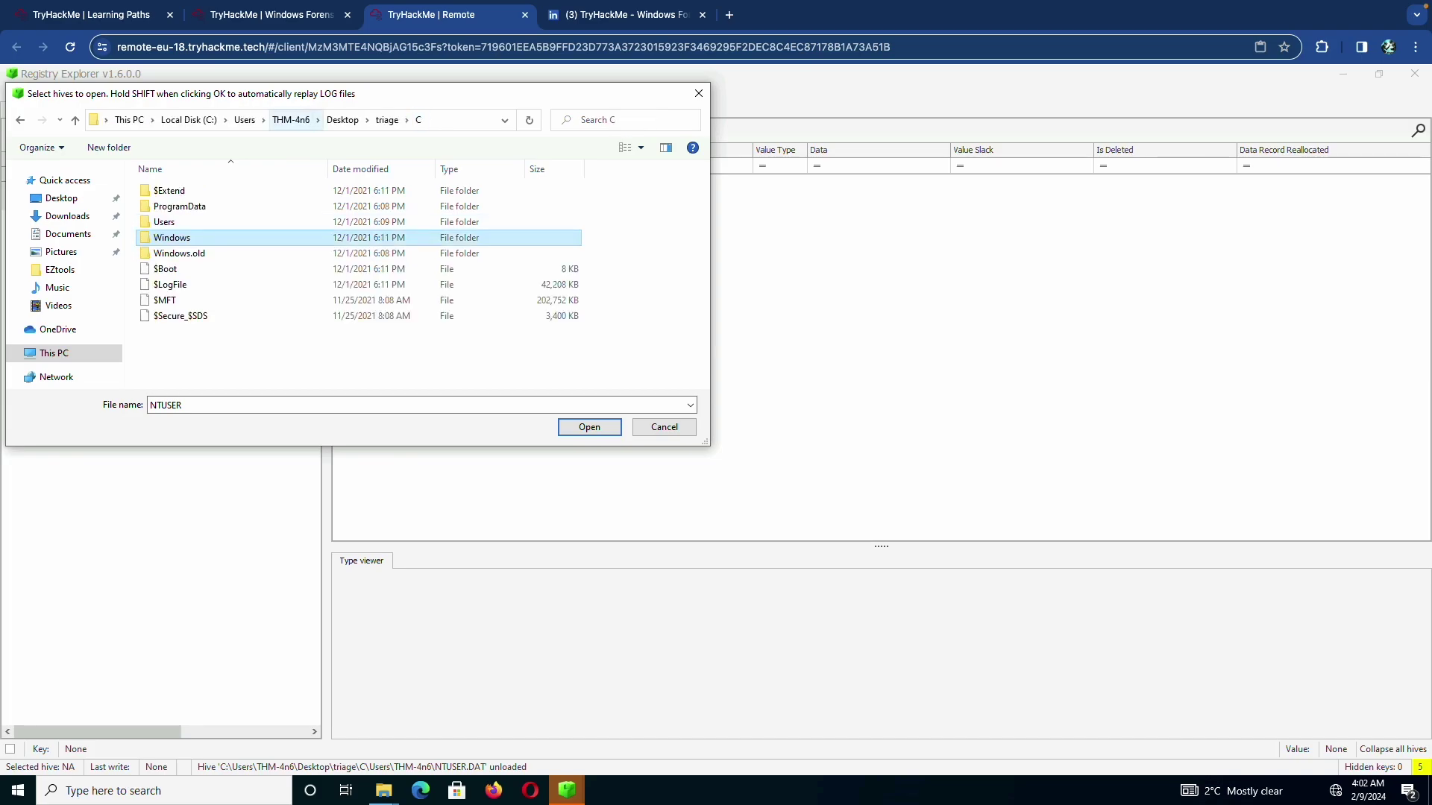
# Recheck TryHackMe Task 9 for the hive and keys that hold USB device identification and last connection times.
pyautogui.hotkey('ctrl', 'shift', 'Tab')
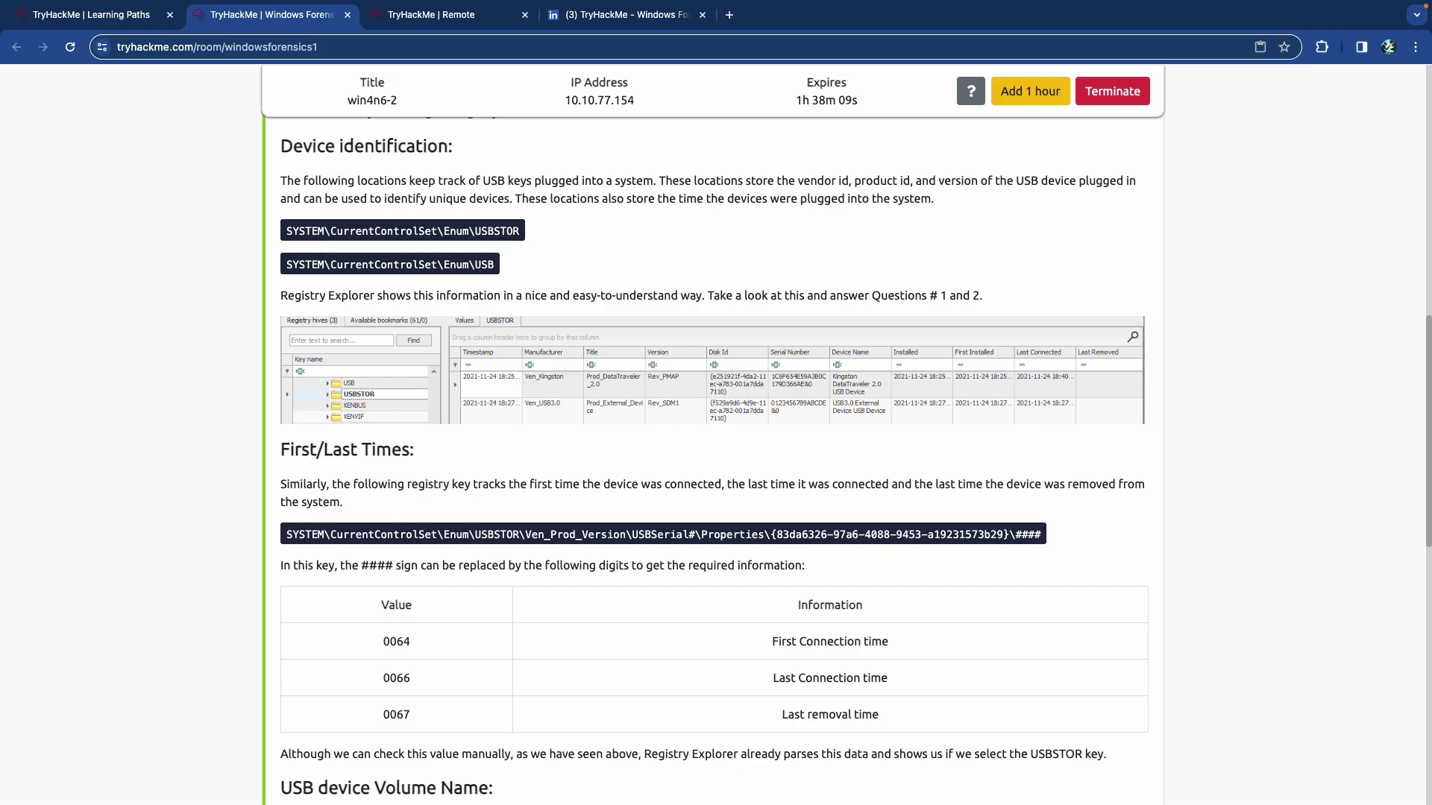
pyautogui.scroll(-5, 713, 459)
pyautogui.scroll(-3, 453, 285)
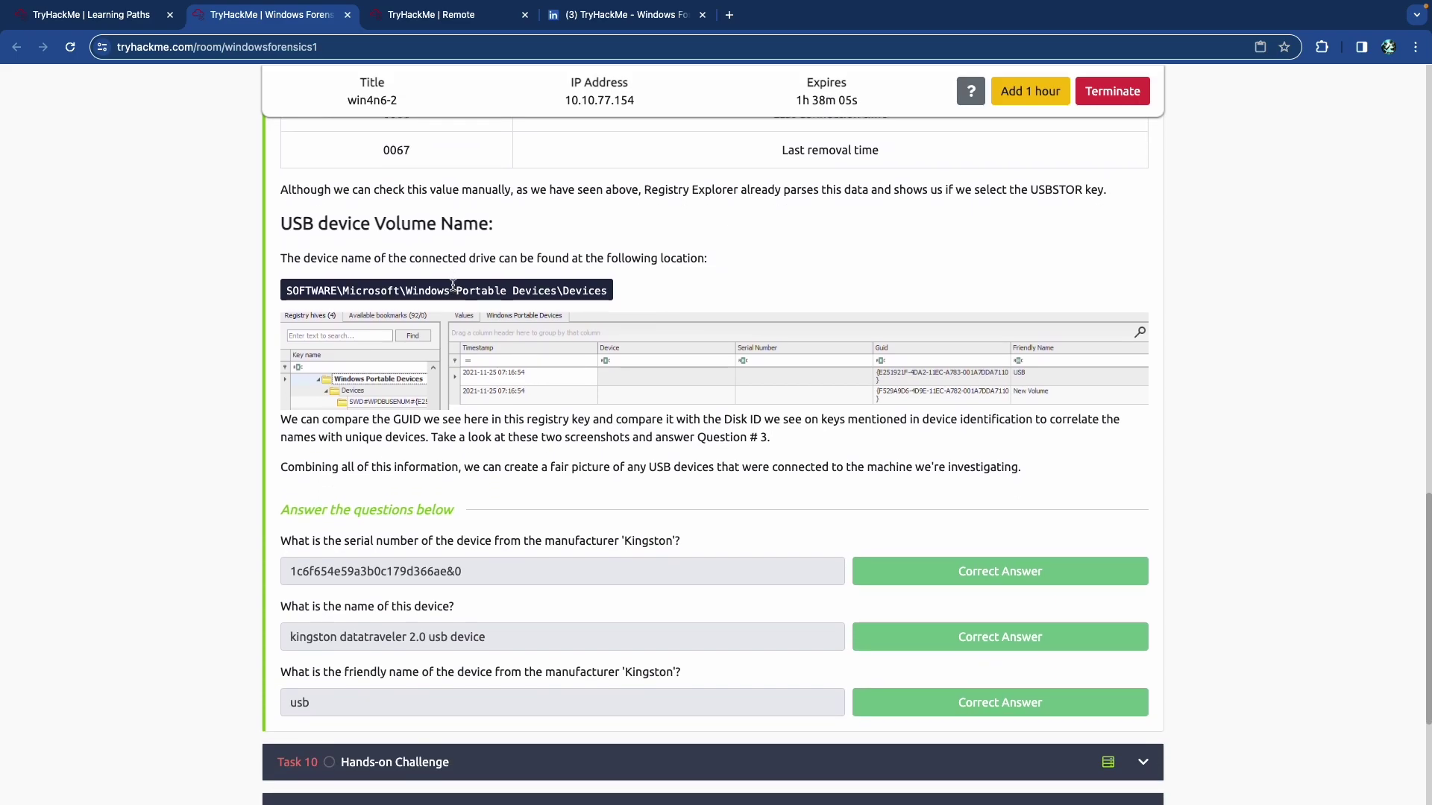
pyautogui.scroll(3, 452, 285)
pyautogui.scroll(5, 714, 448)
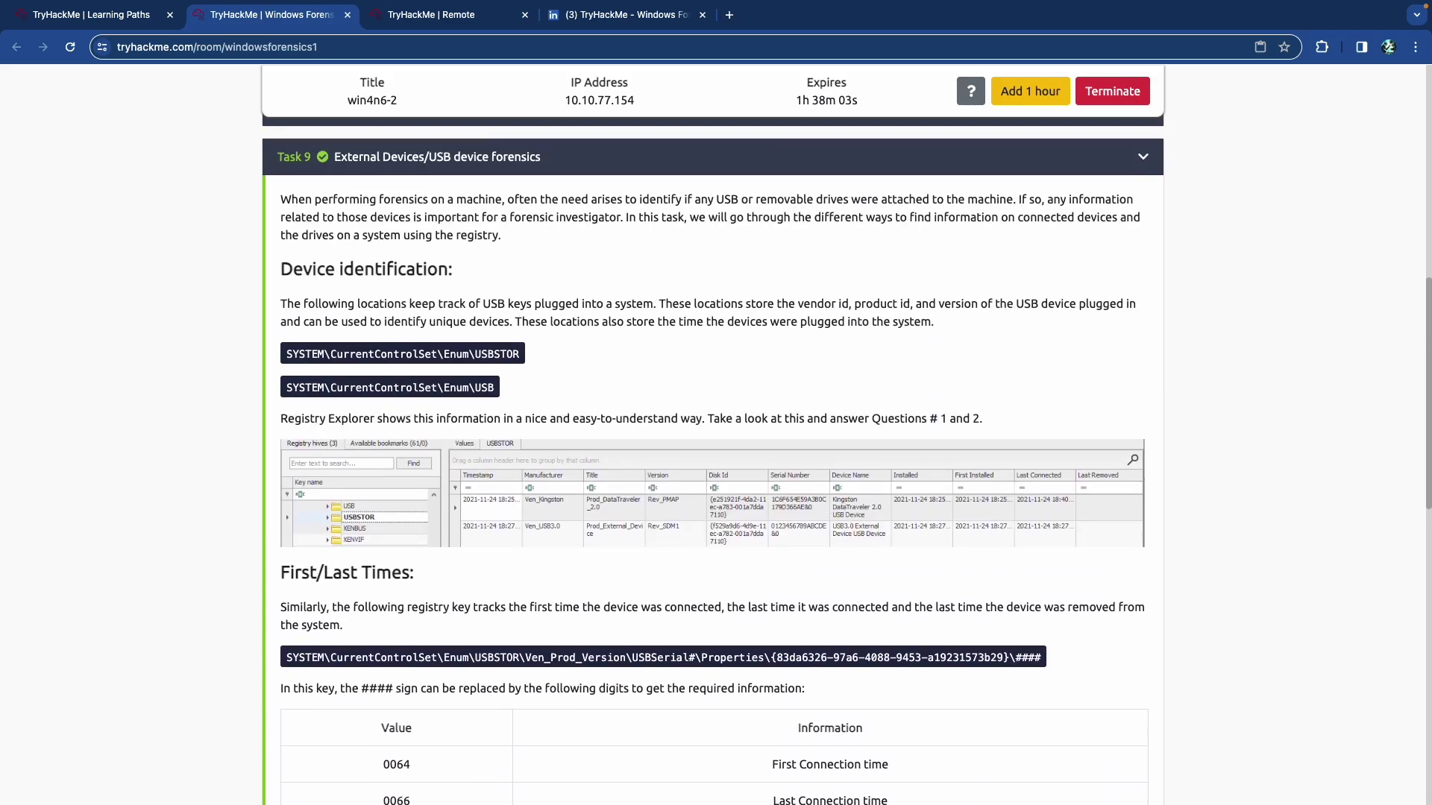
# Back in the remote session, open SYSTEM together with SYSTEM.LOG1 from the triage image's Windows\System32\config folder.
pyautogui.hotkey('ctrl', 'Tab')
pyautogui.doubleClick(165, 191)
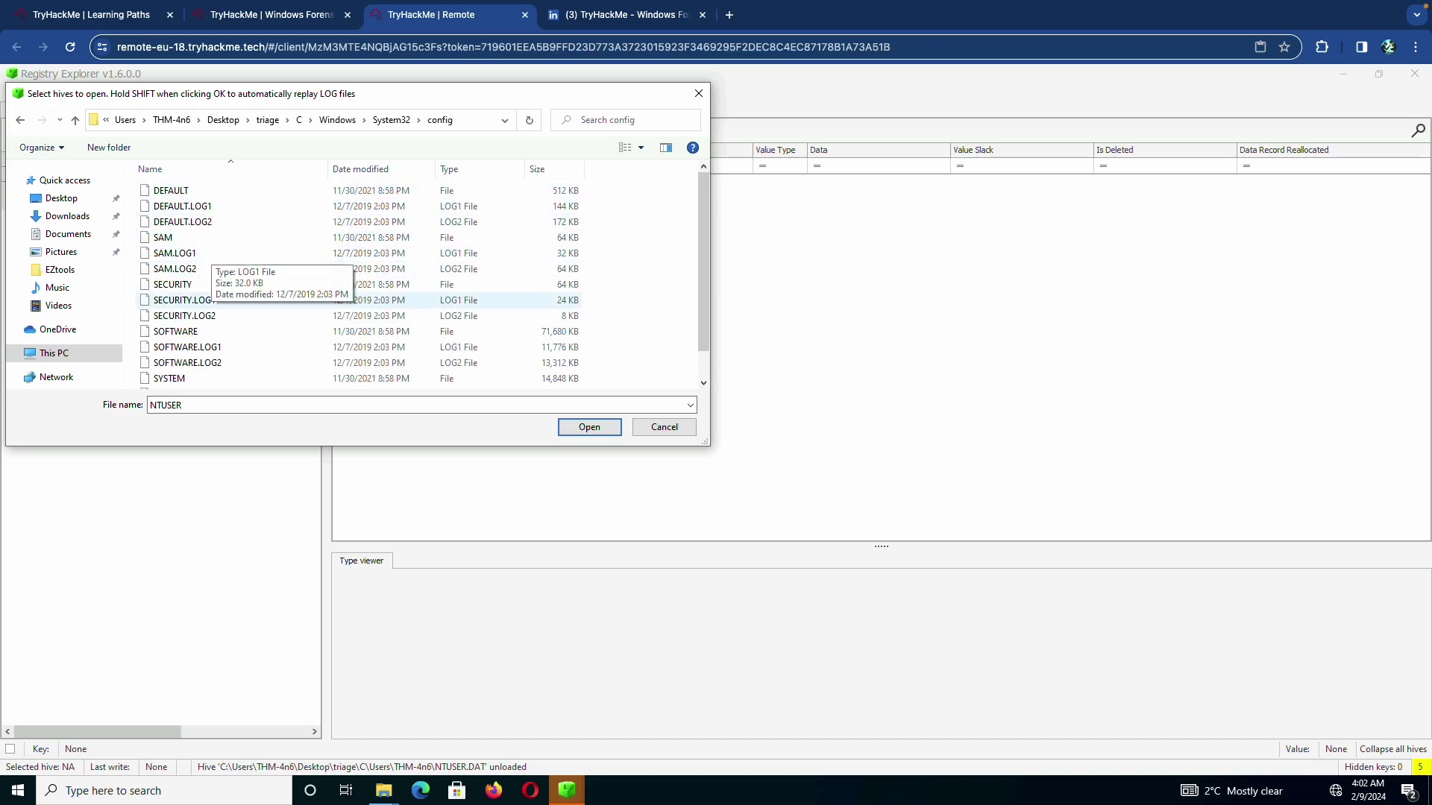
pyautogui.scroll(-1, 217, 347)
pyautogui.click(216, 349)
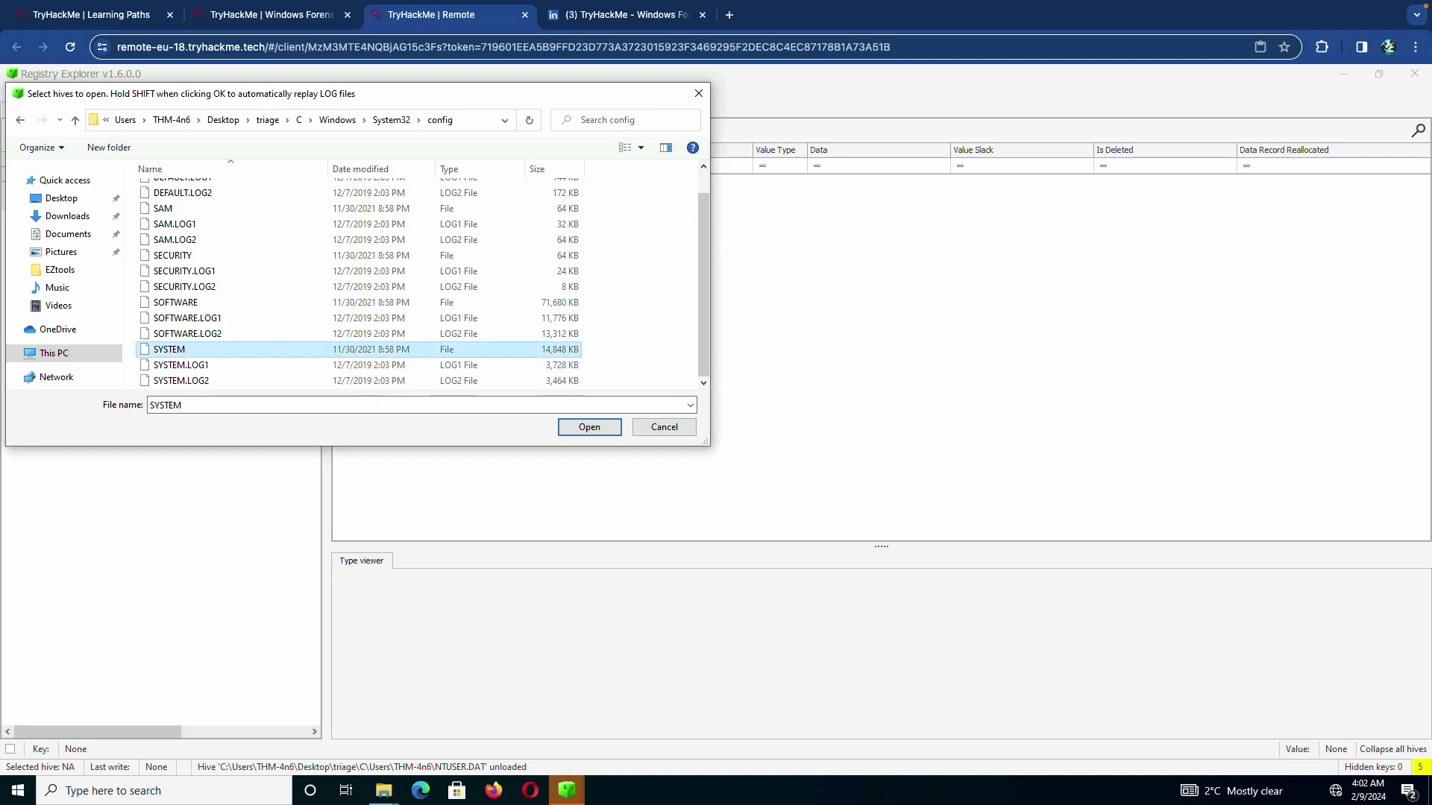
pyautogui.keyDown('ctrl'); pyautogui.click(181, 364); pyautogui.keyUp('ctrl')
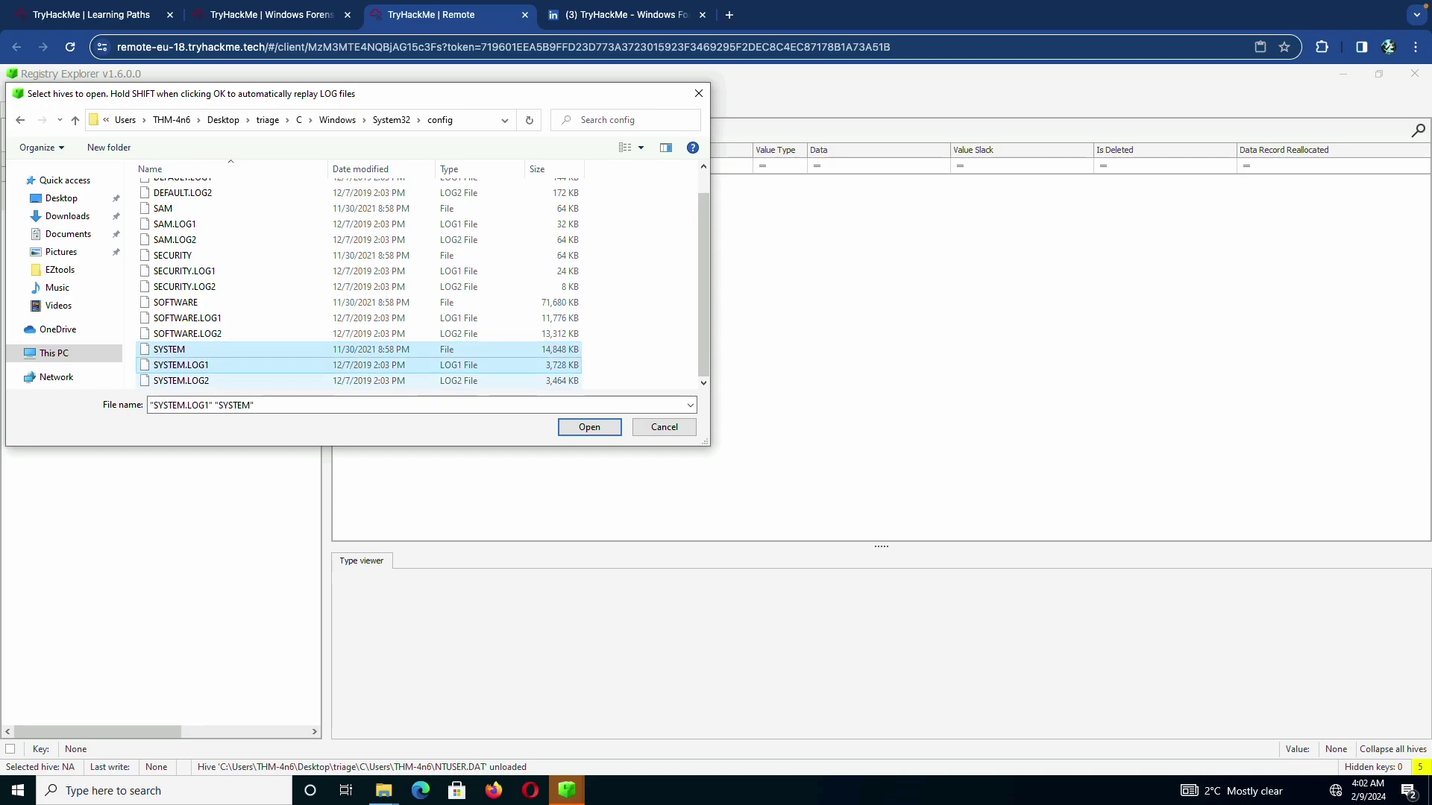
pyautogui.click(589, 426)
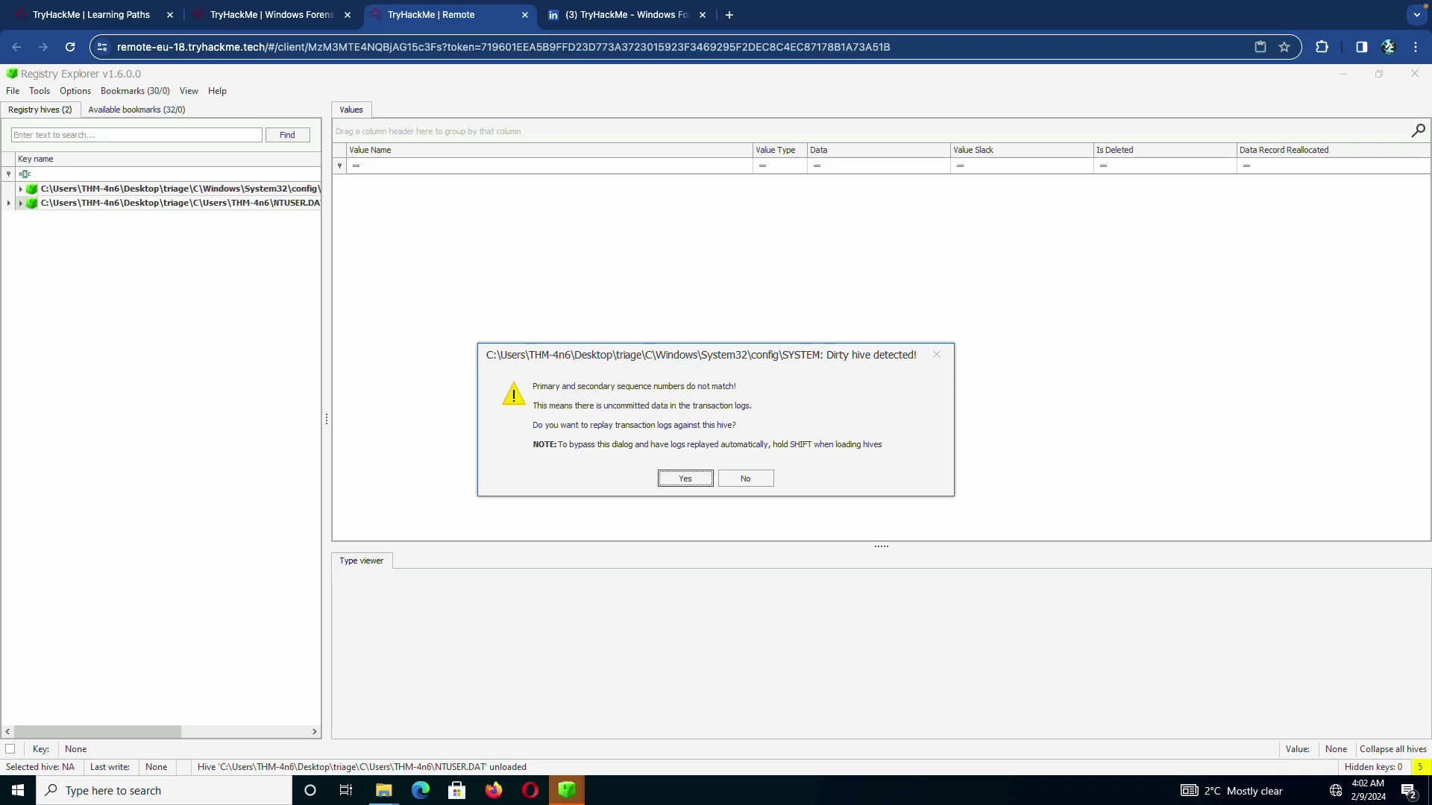
# Replay the SYSTEM.LOG1 transaction log against the dirty SYSTEM hive.
pyautogui.click(685, 478)
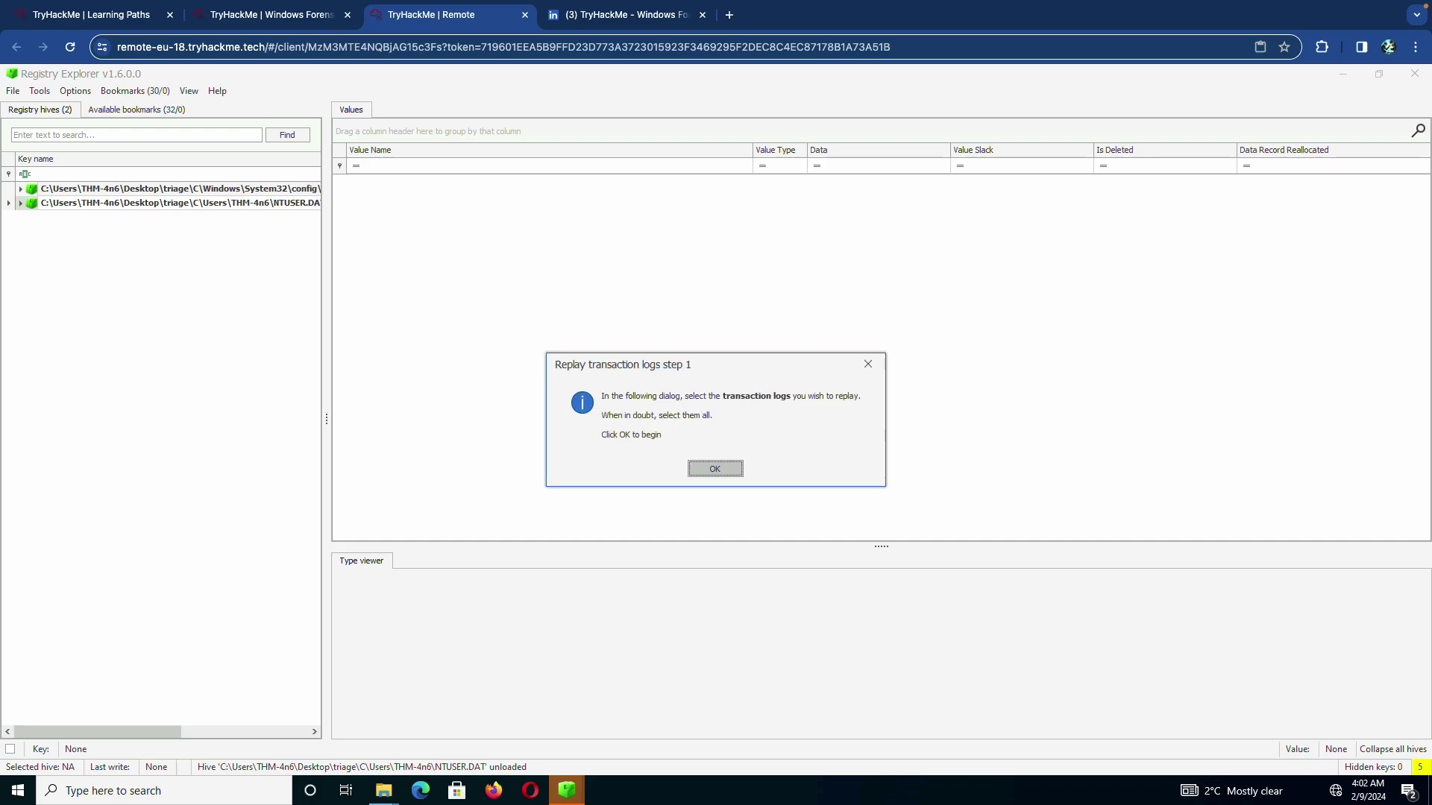
pyautogui.click(715, 468)
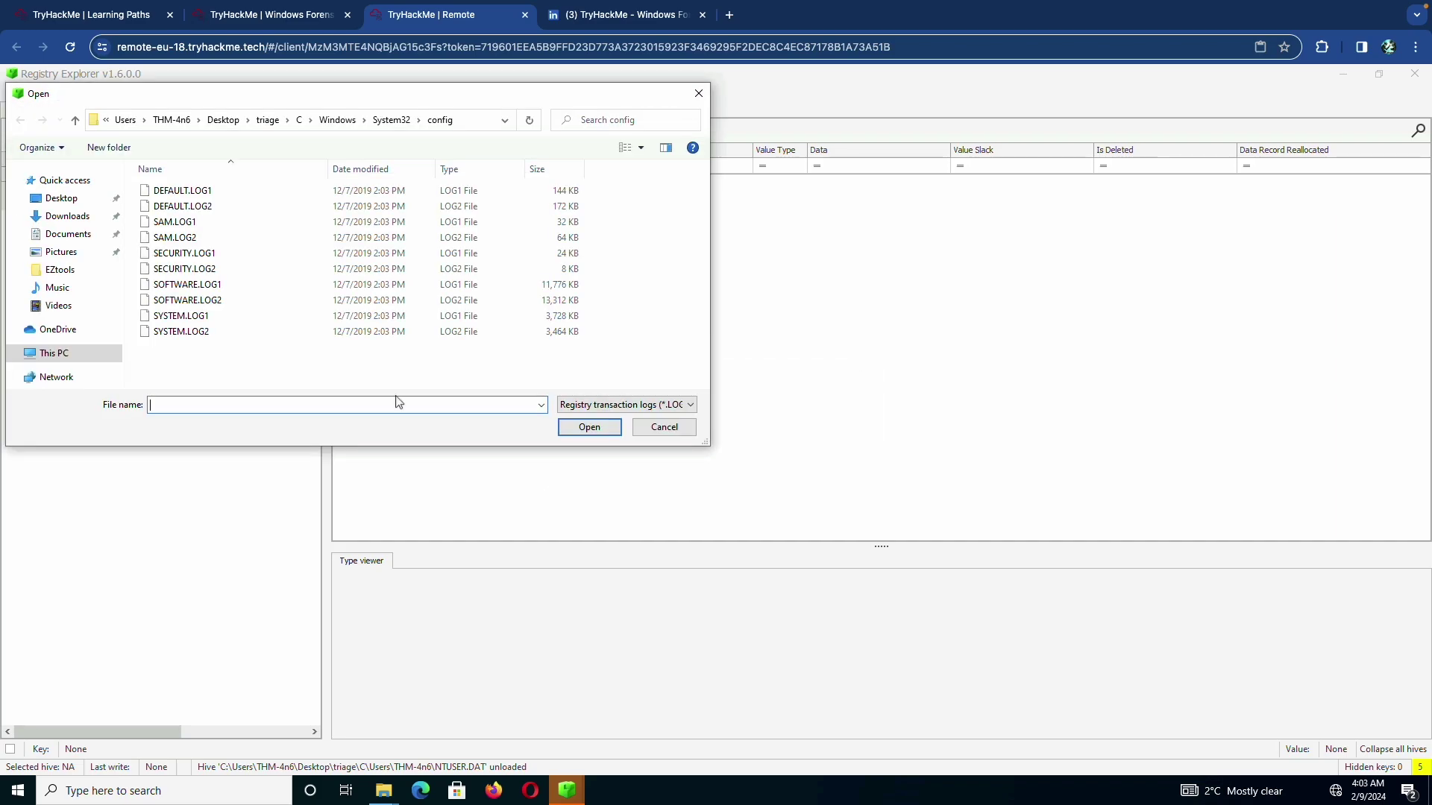
pyautogui.click(186, 316)
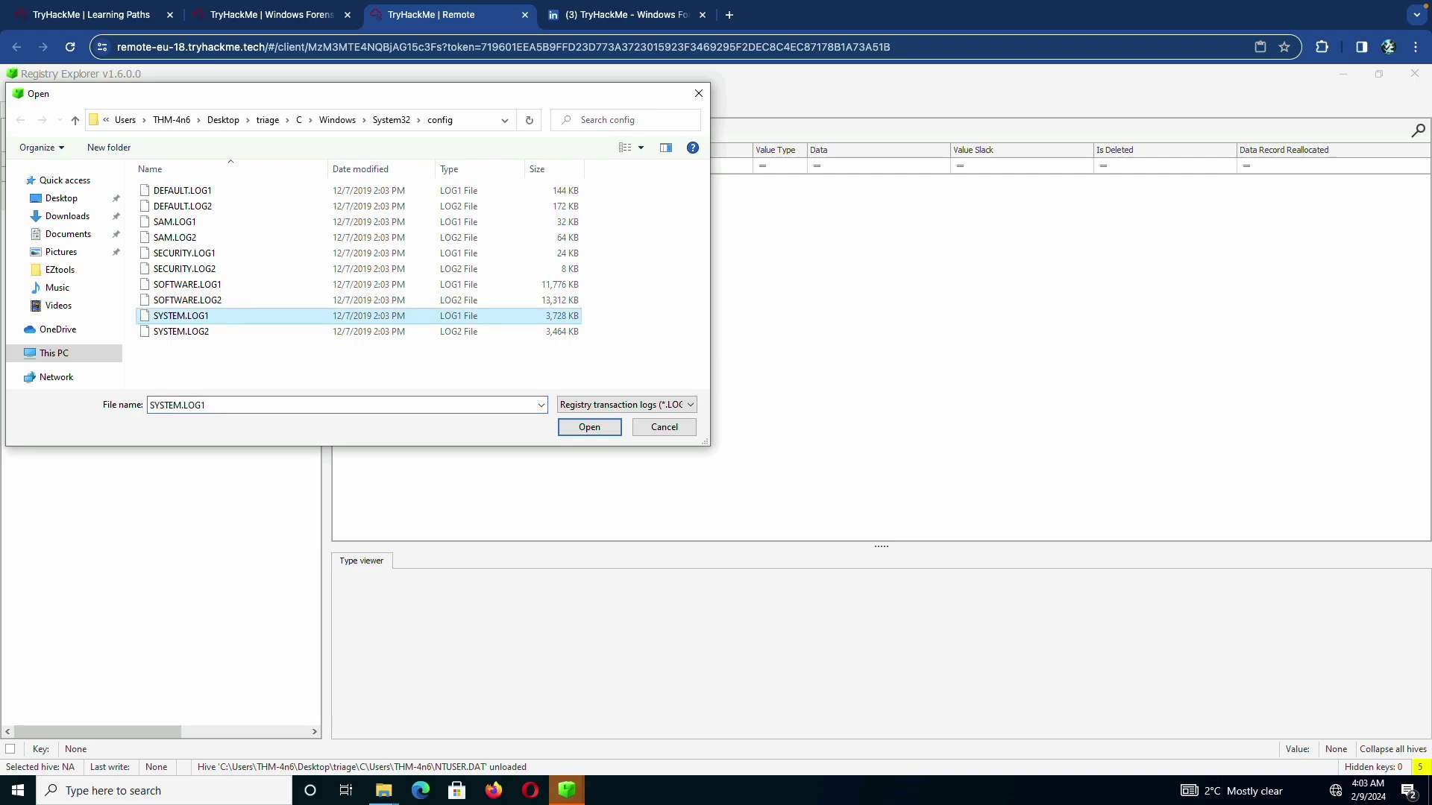
pyautogui.press('Return')
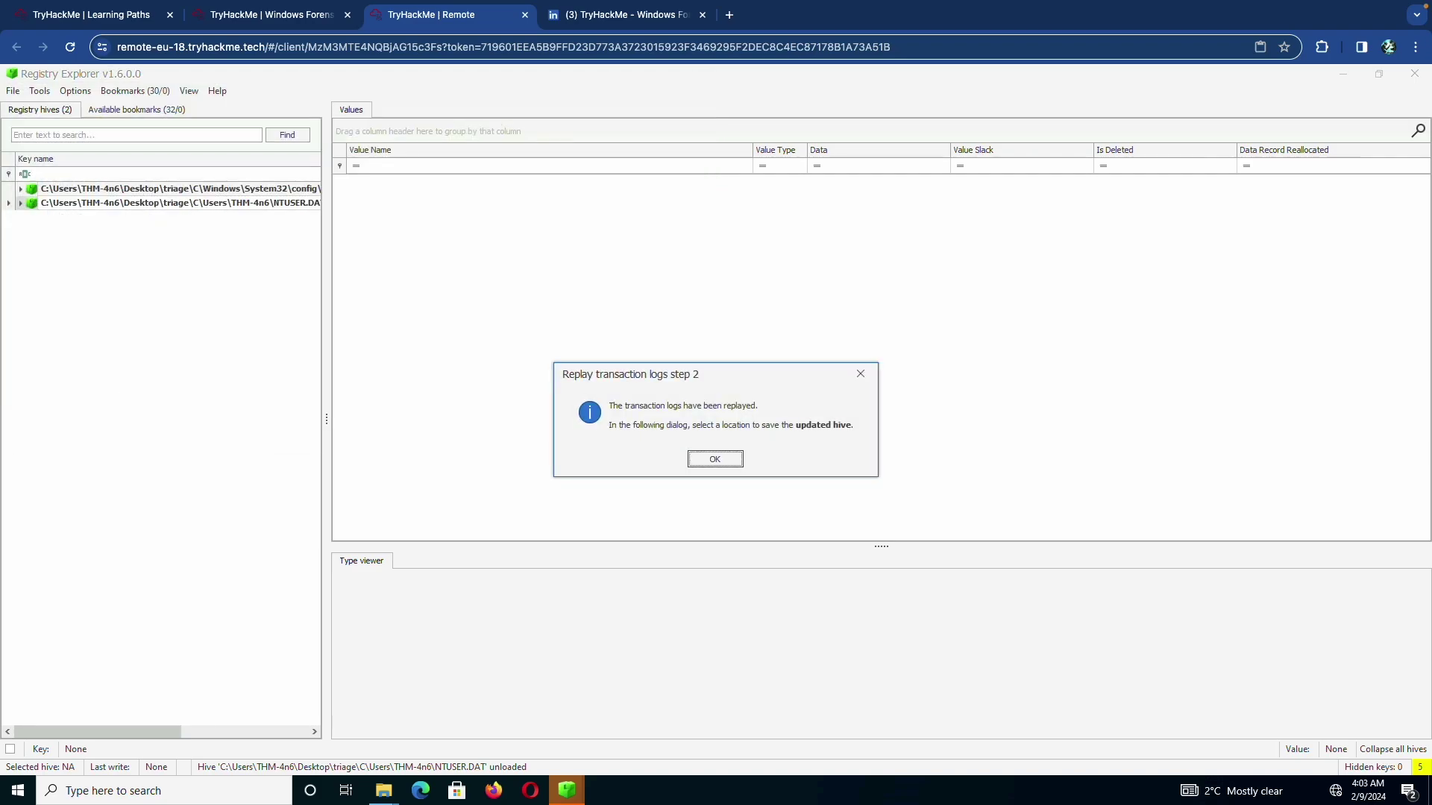
pyautogui.press('Return')
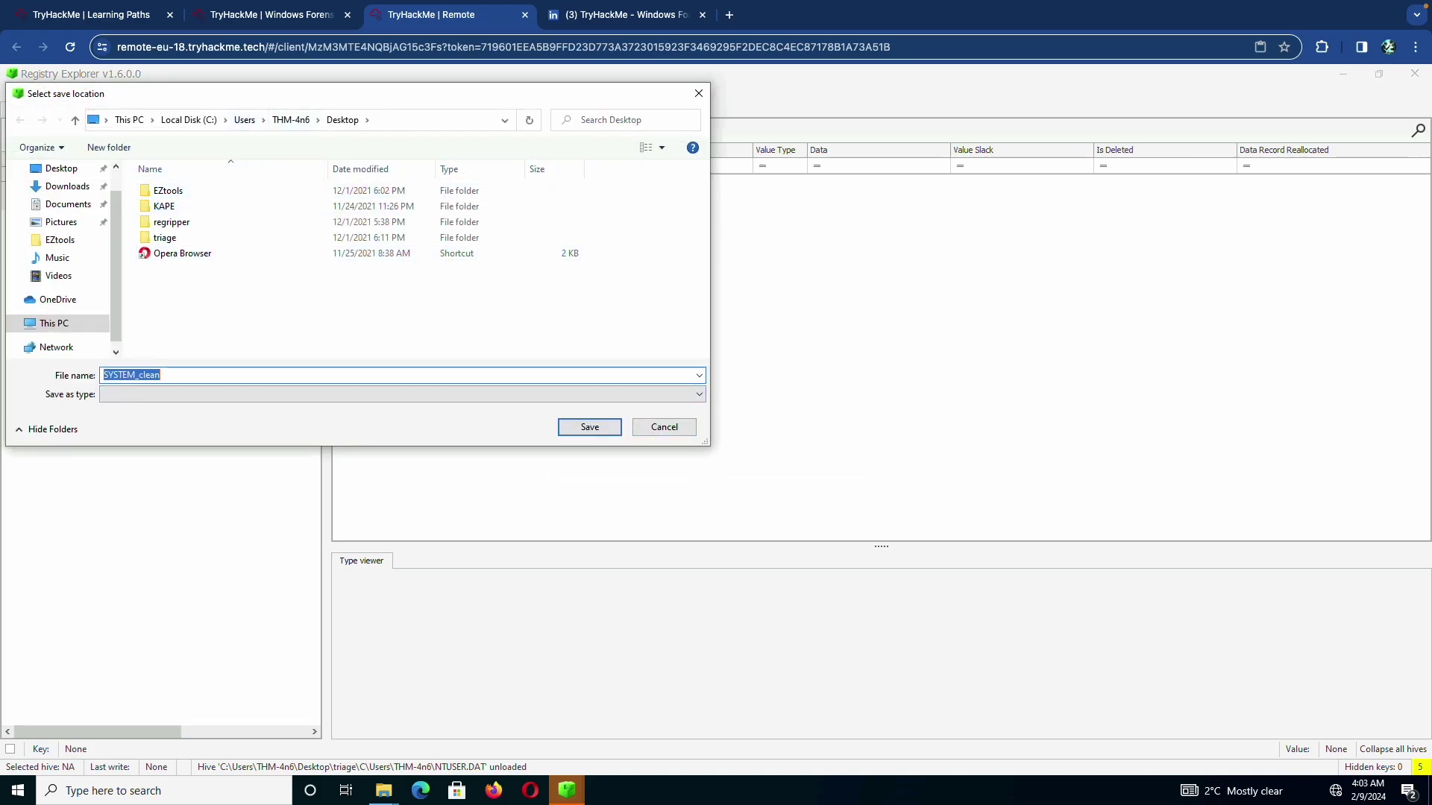
# Save the updated hive as SYSTEM_clean in Desktop\triage\C\Windows\System32\config.
pyautogui.click(244, 120)
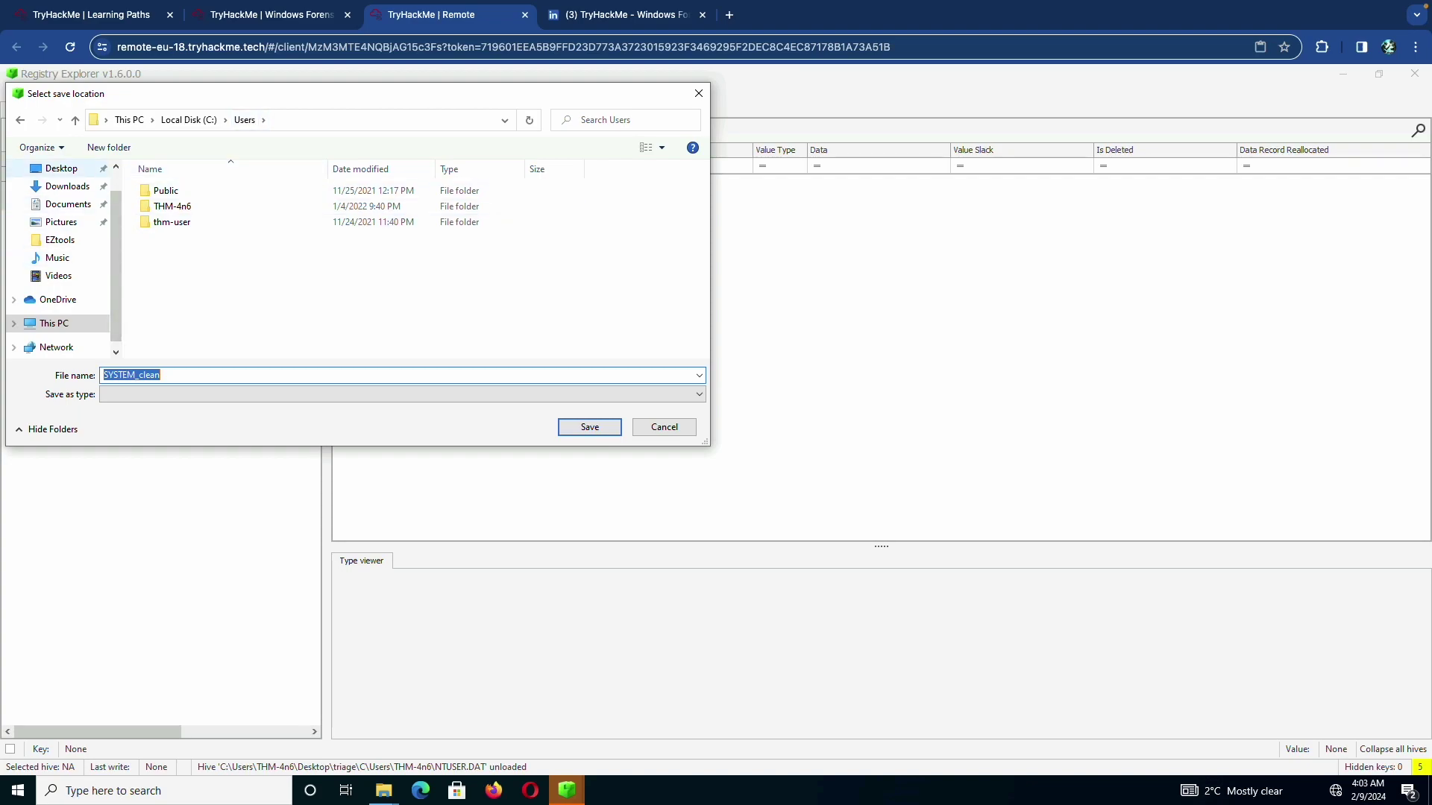
pyautogui.click(61, 168)
pyautogui.click(165, 237)
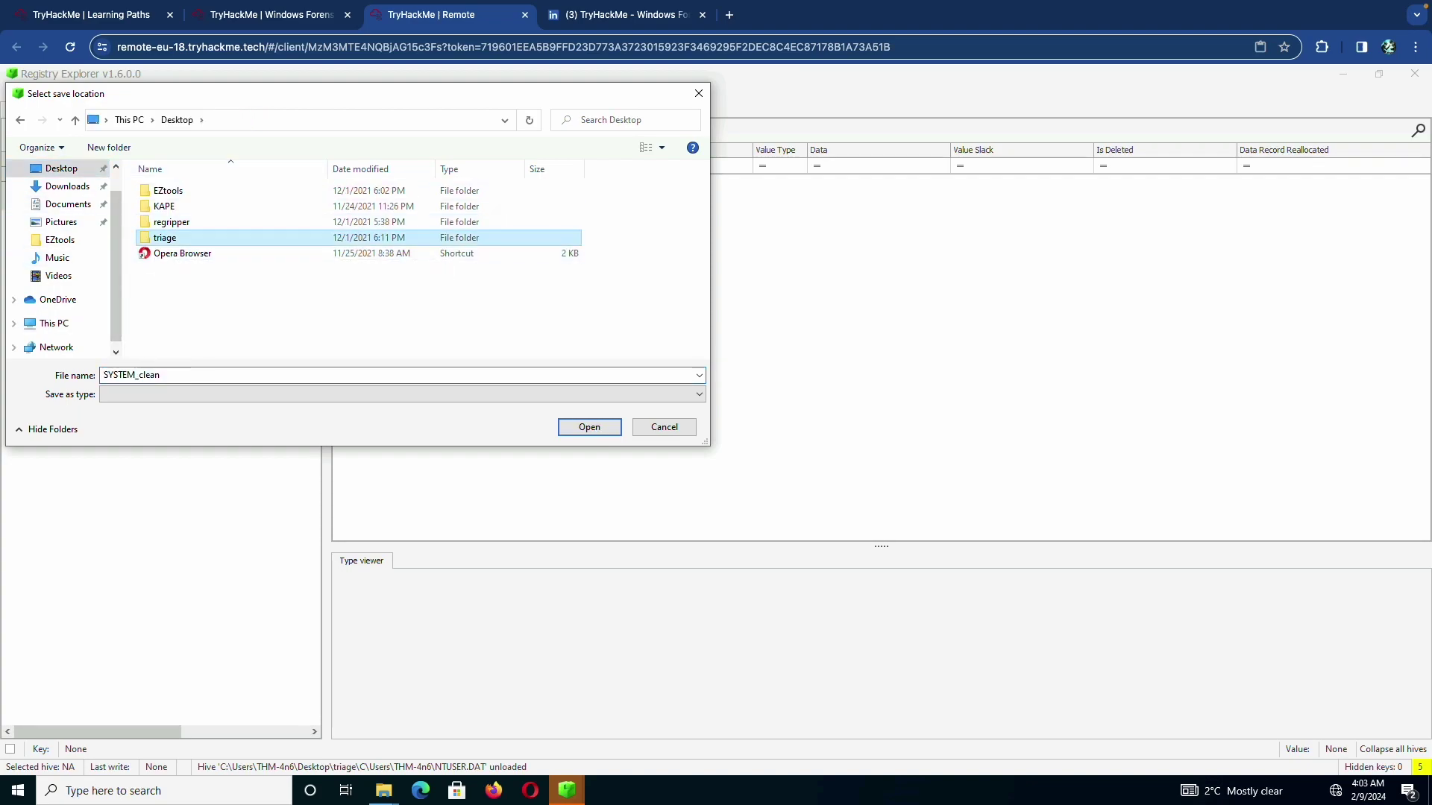
pyautogui.doubleClick(164, 237)
pyautogui.doubleClick(160, 190)
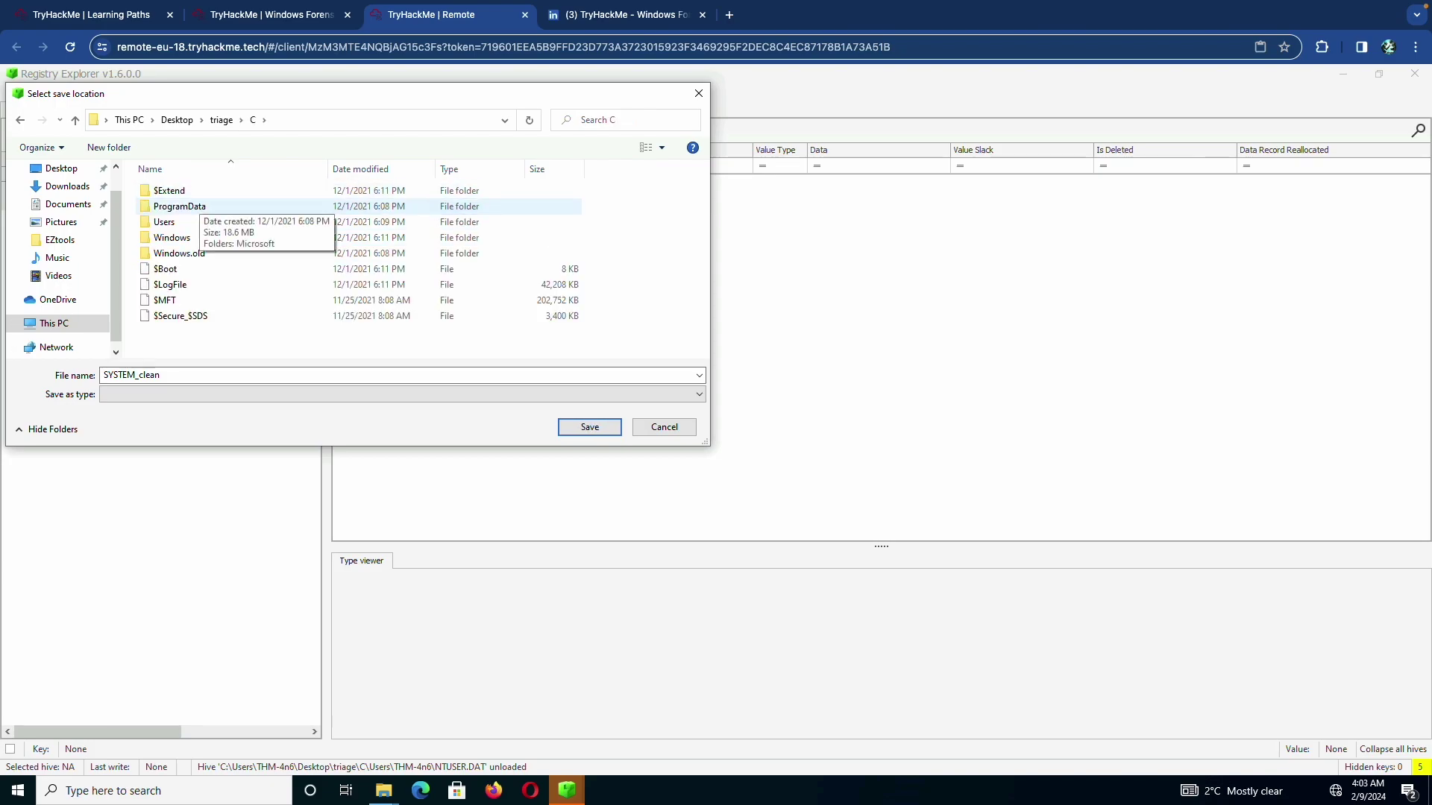
pyautogui.doubleClick(171, 238)
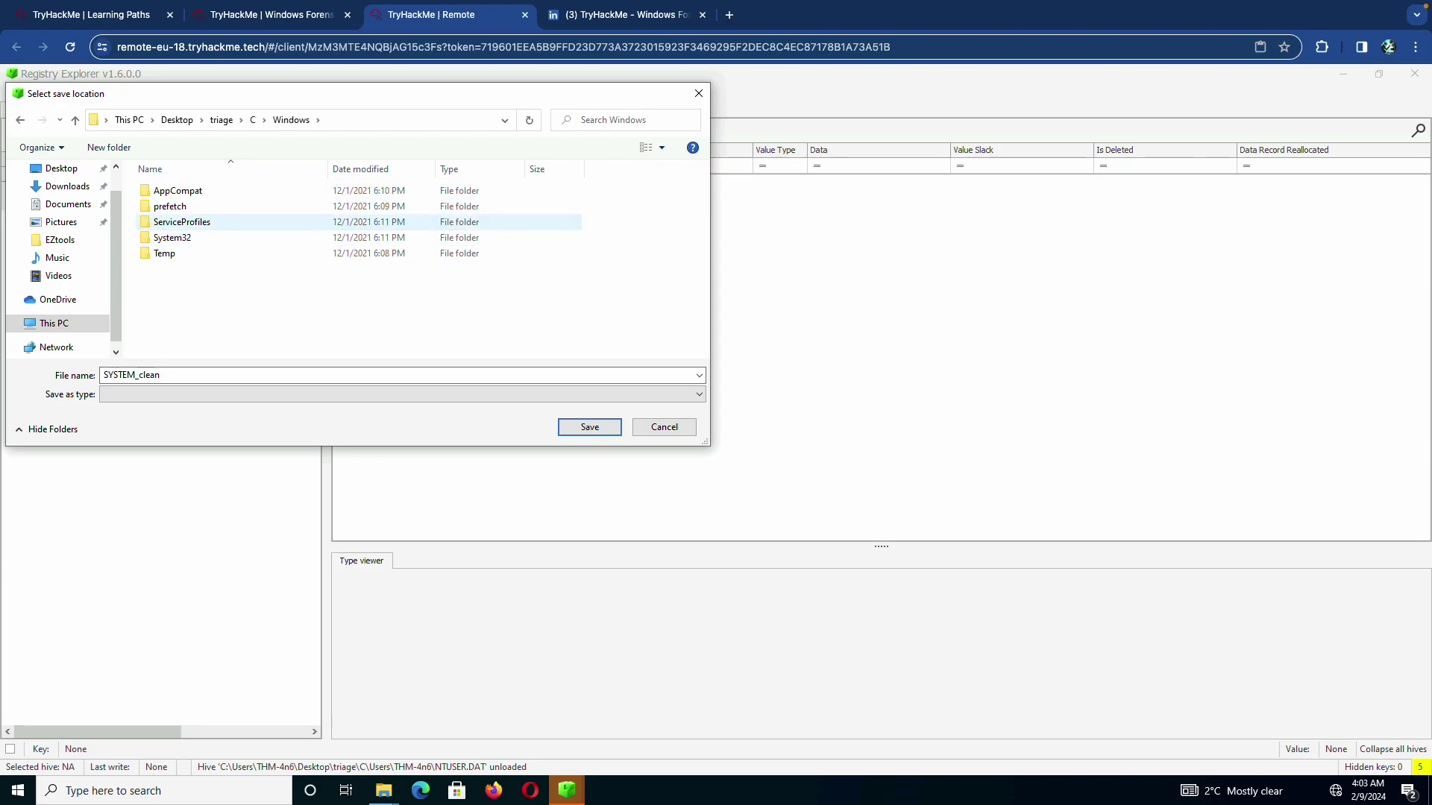
pyautogui.doubleClick(172, 237)
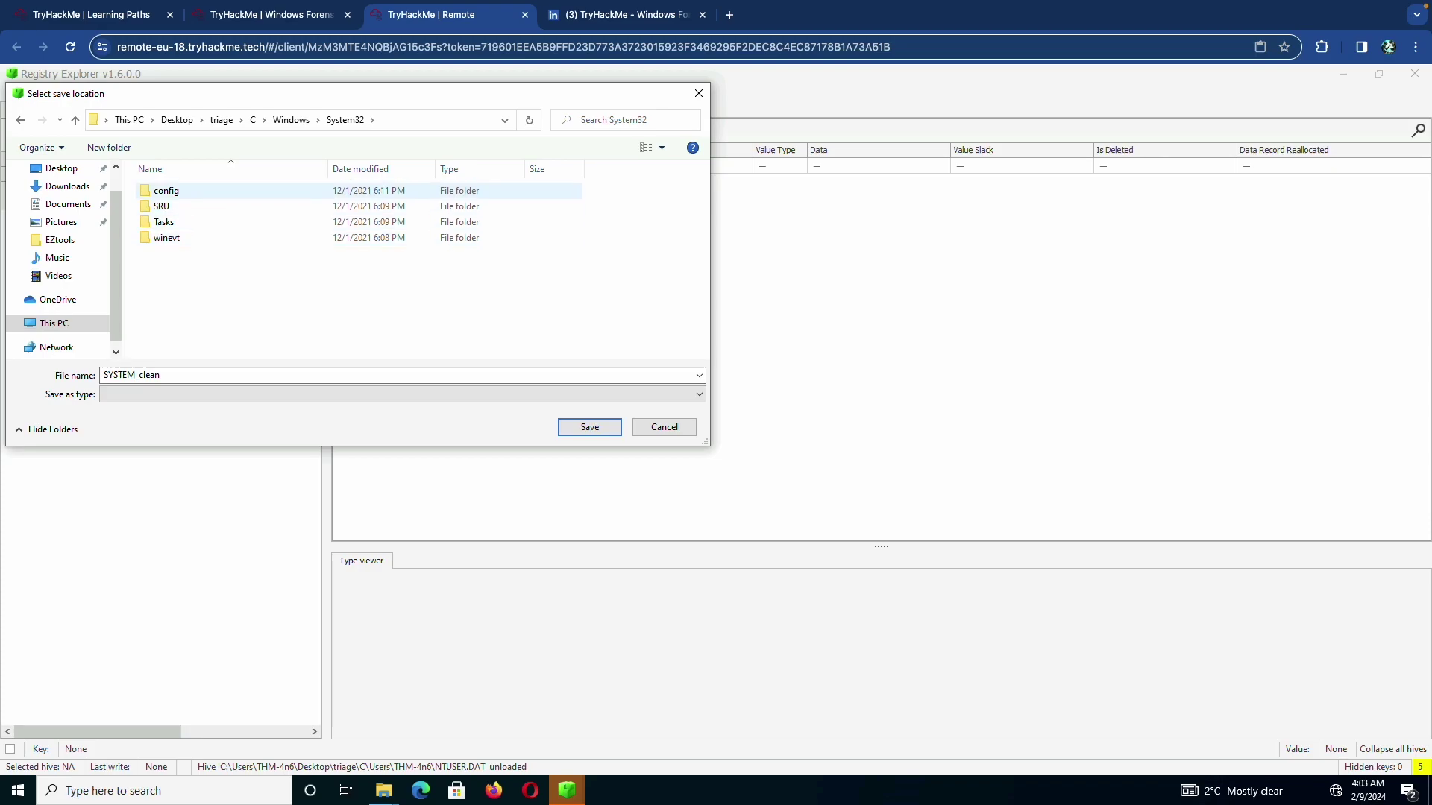
pyautogui.doubleClick(165, 190)
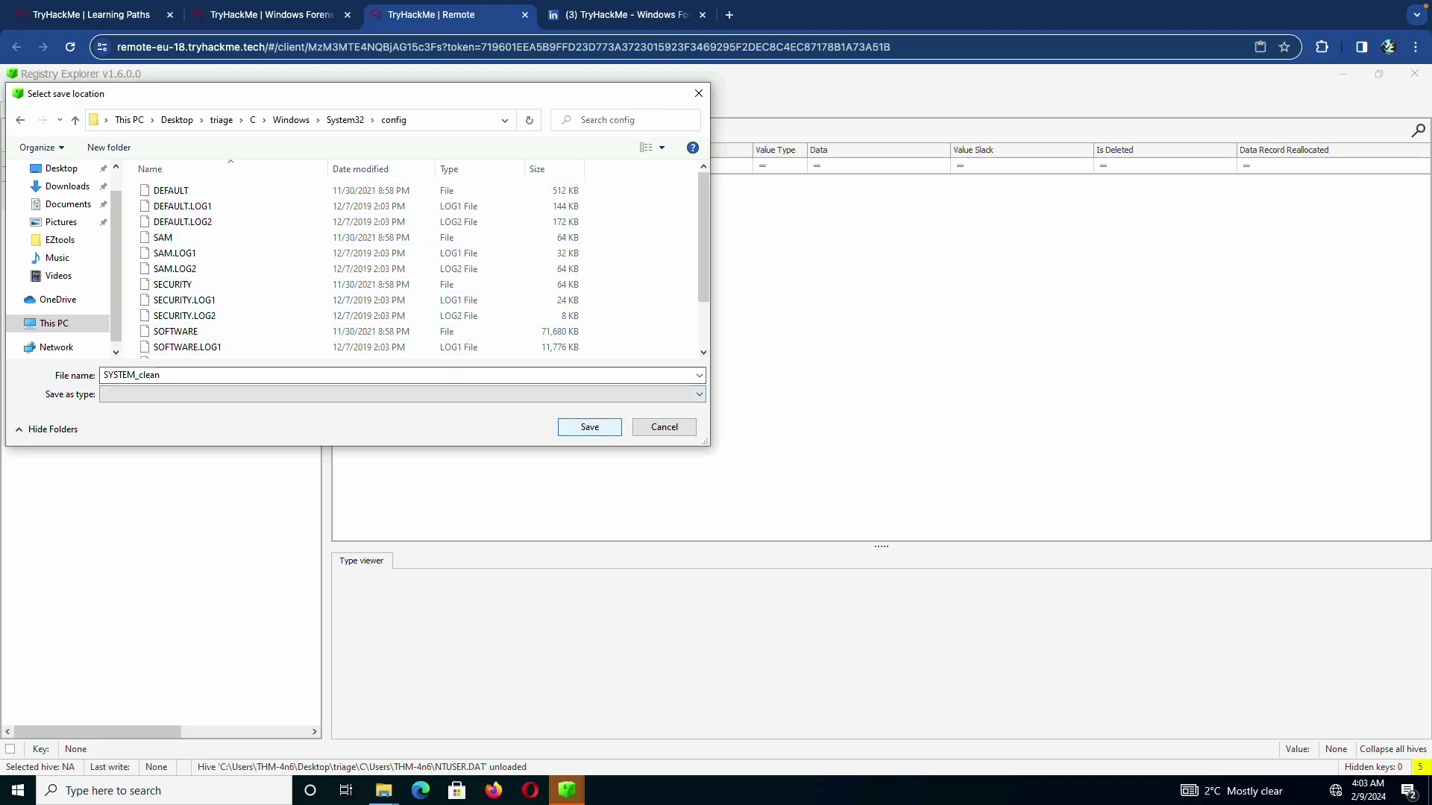
pyautogui.press('Return')
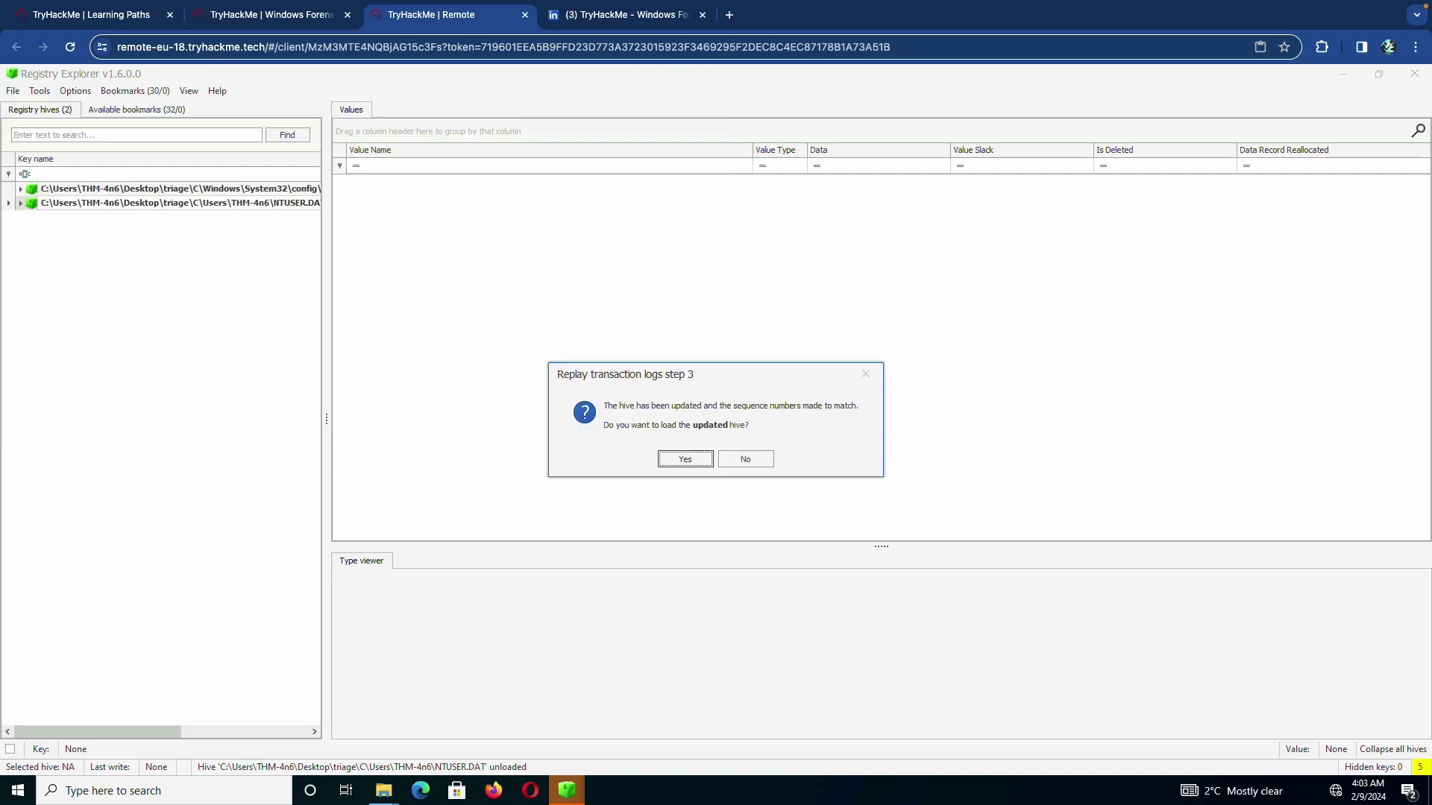
# Load the updated SYSTEM_clean hive and select its ROOT key.
pyautogui.press('Return')
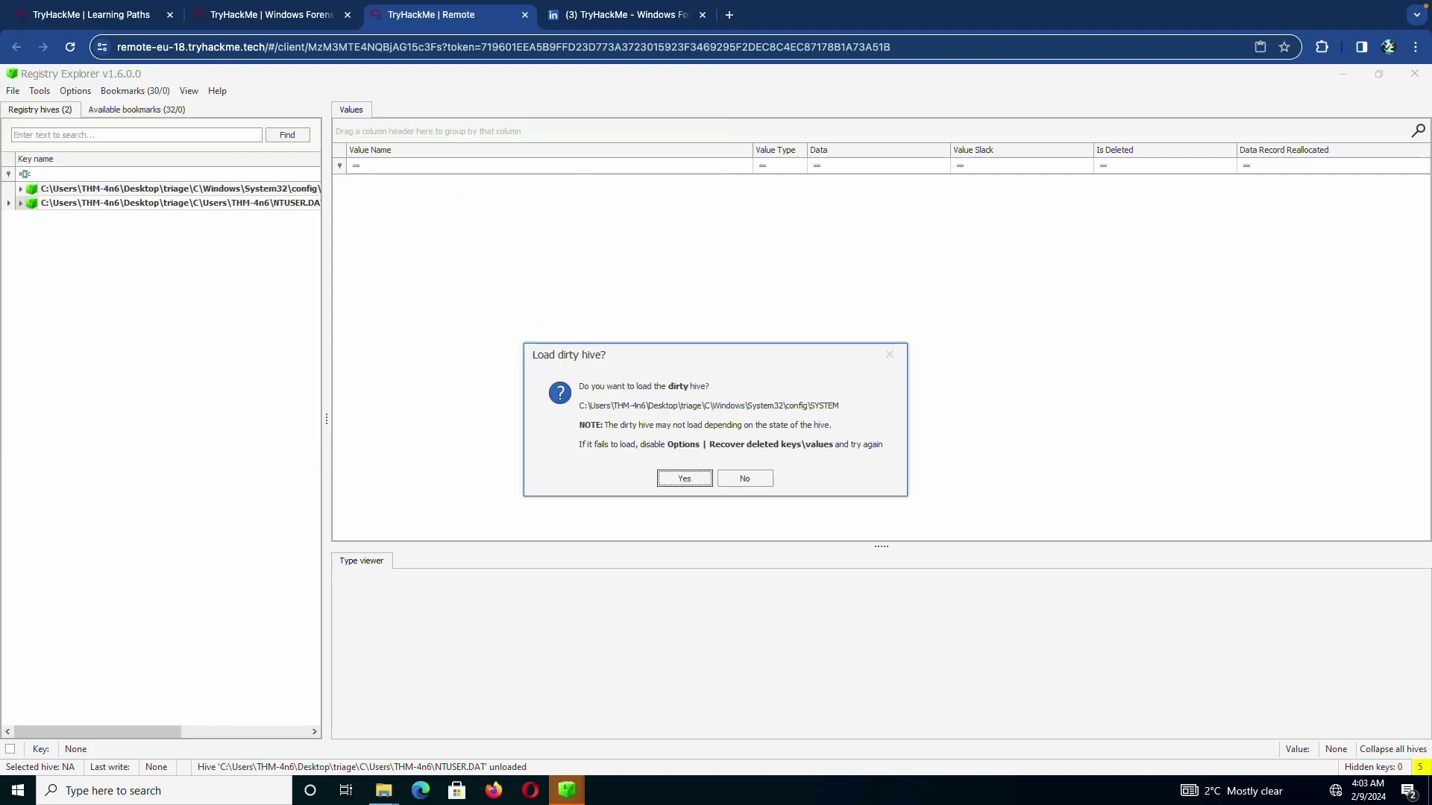
pyautogui.press('Return')
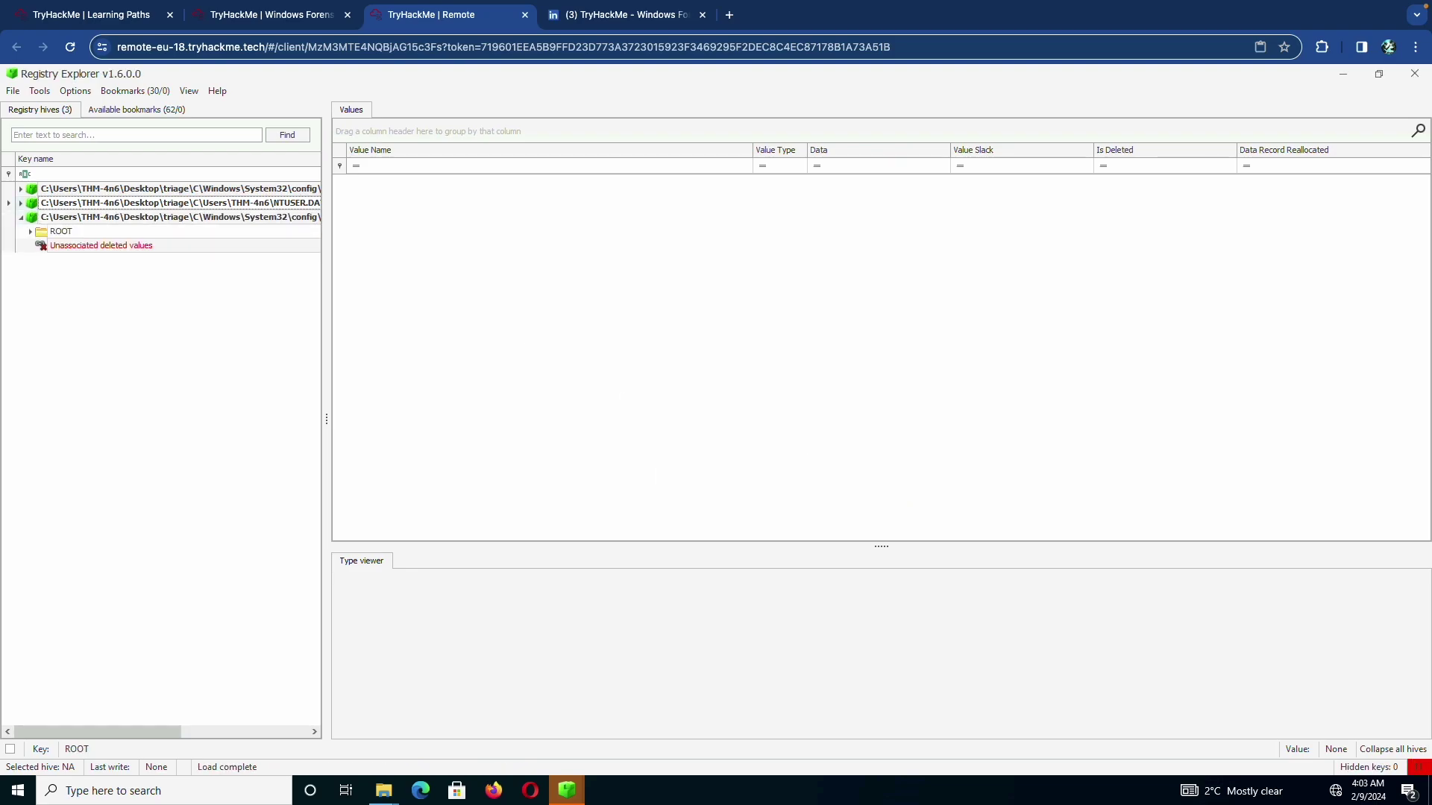
pyautogui.click(61, 232)
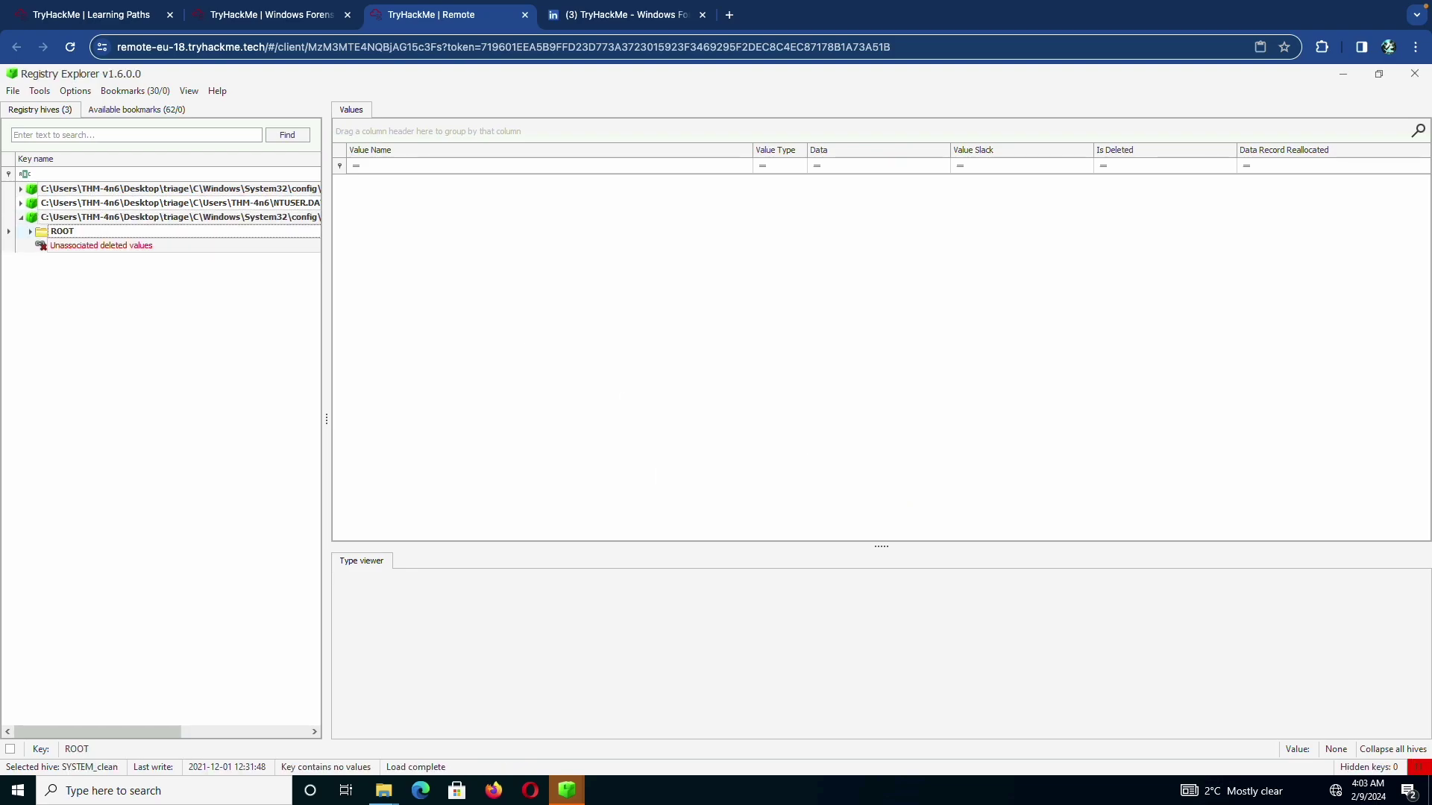
# Expand the ROOT key of the SYSTEM_clean hive and review Task 9's USB device registry locations in the TryHackMe room.
pyautogui.click(30, 231)
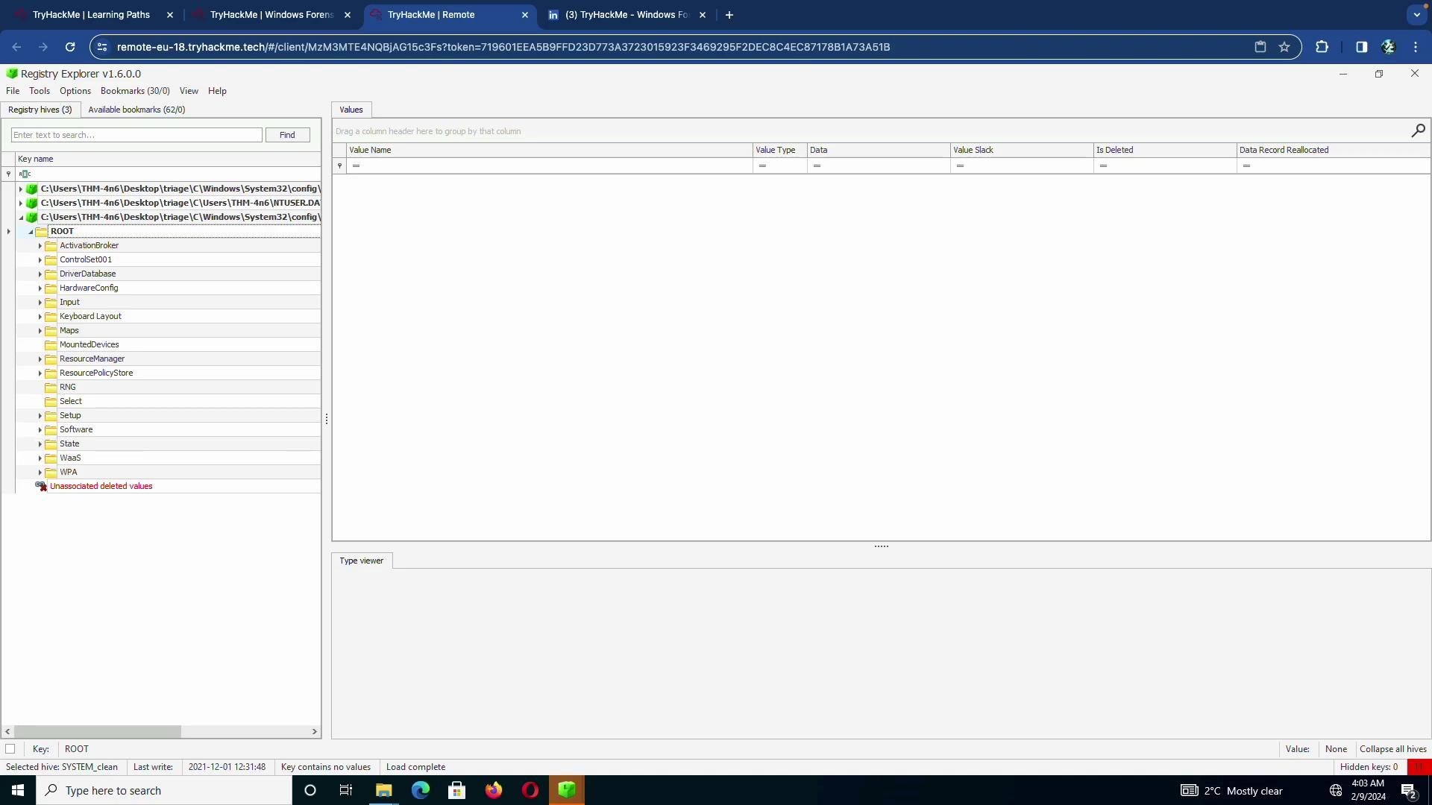
pyautogui.hotkey('ctrl', 'shift', 'Tab')
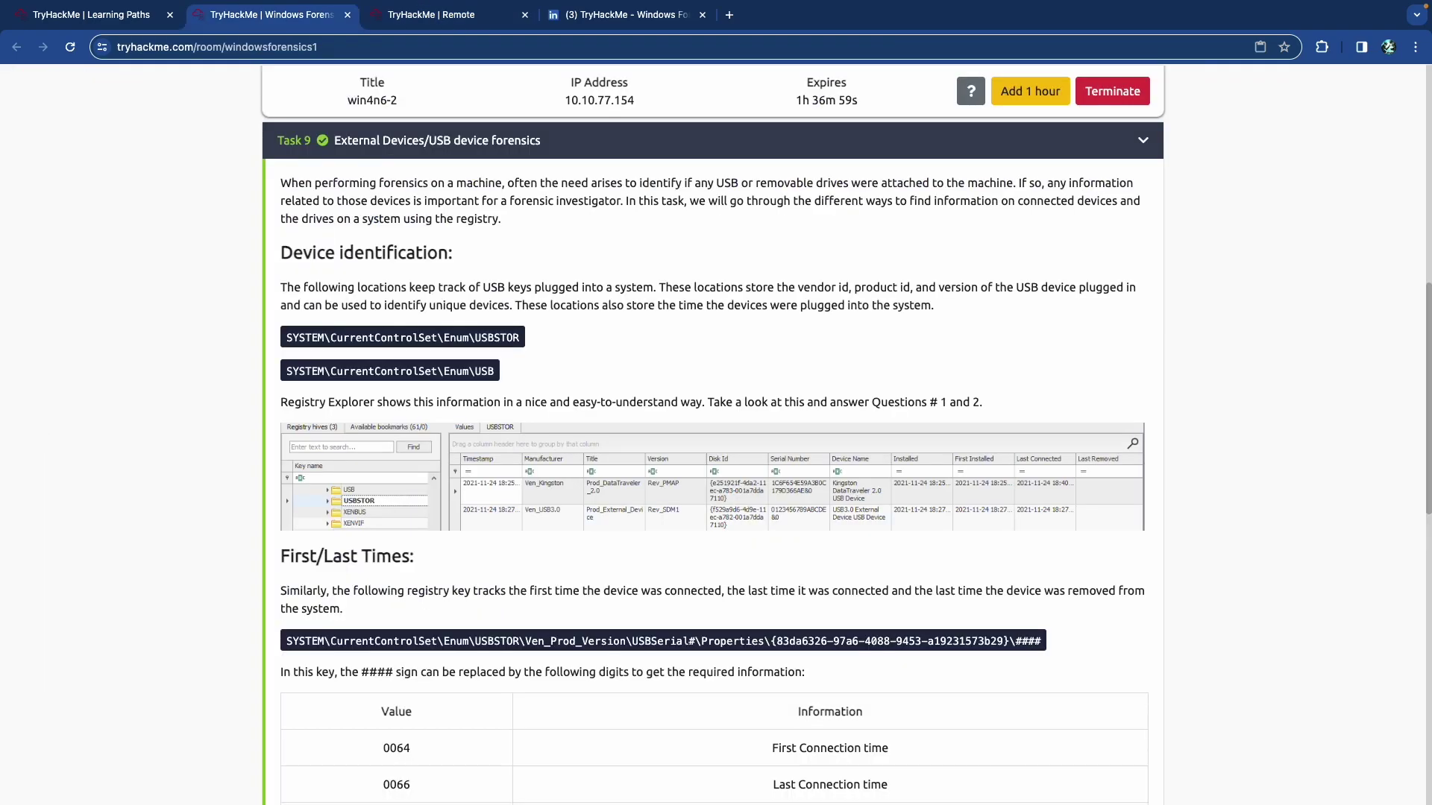
pyautogui.scroll(-5, 712, 459)
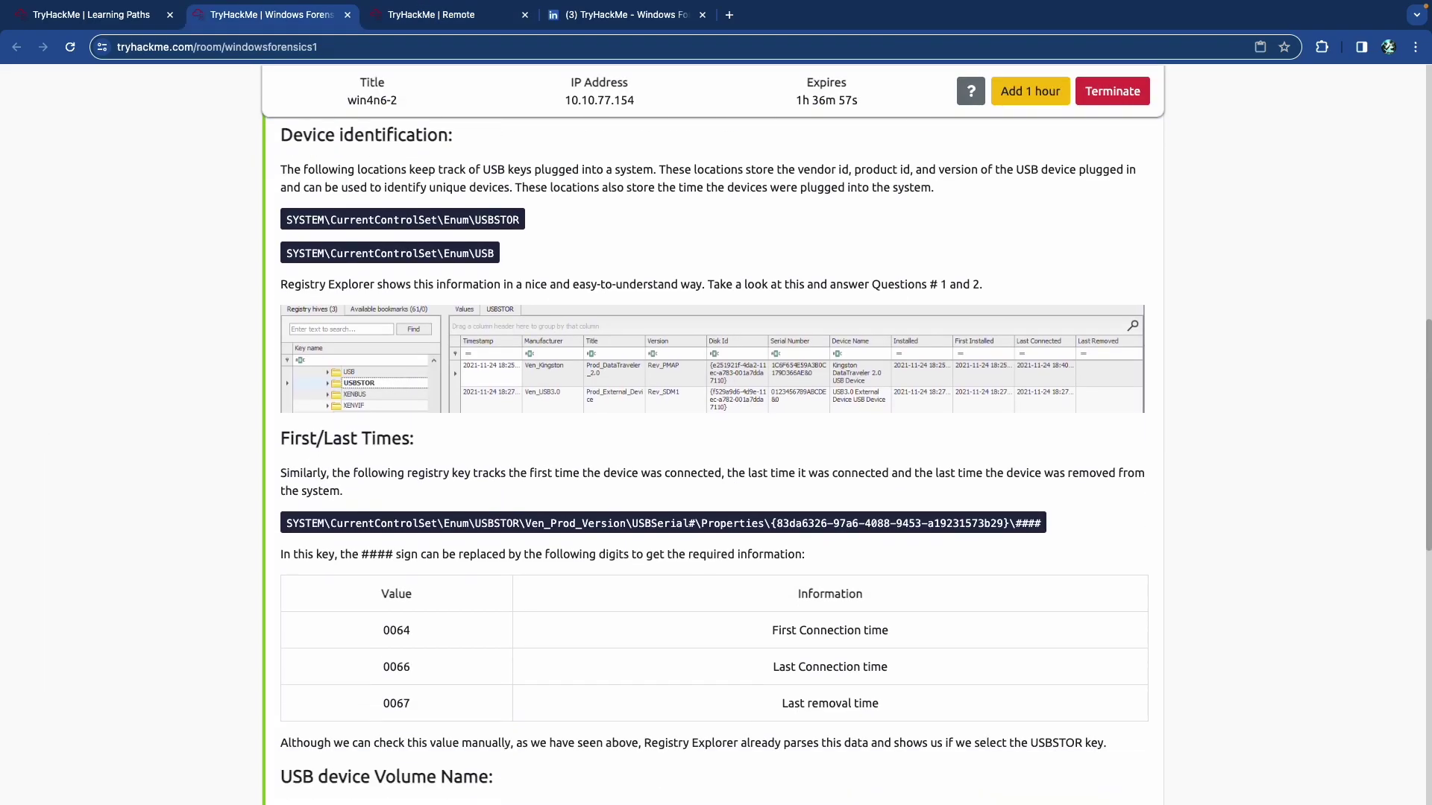
pyautogui.scroll(-3, 712, 459)
pyautogui.scroll(6, 714, 447)
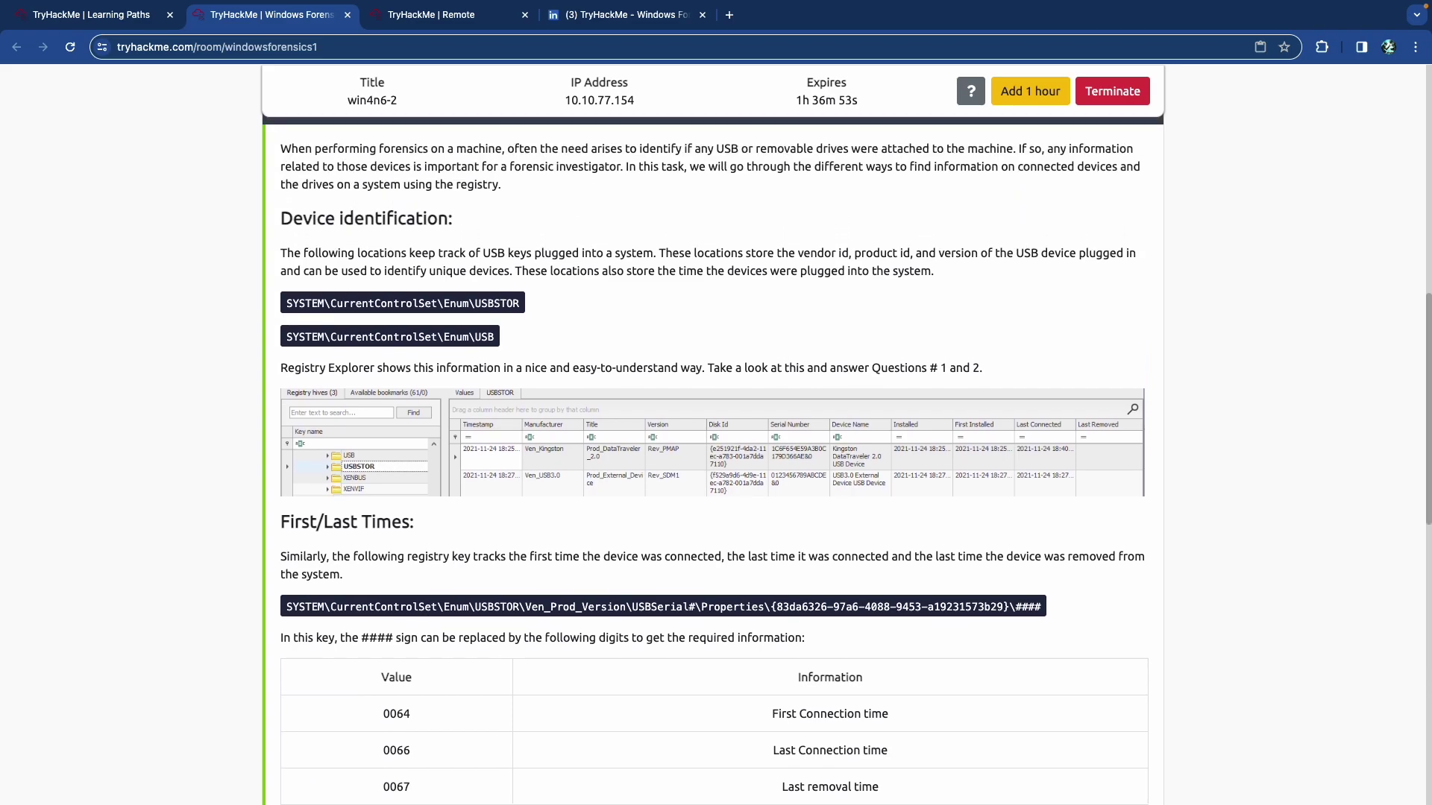
pyautogui.scroll(1, 713, 448)
# Back in the remote session, expand Software\Microsoft\CTF\Assemblies in SYSTEM_clean and view the Microsoft key's values.
pyautogui.hotkey('ctrl', 'Tab')
pyautogui.click(40, 430)
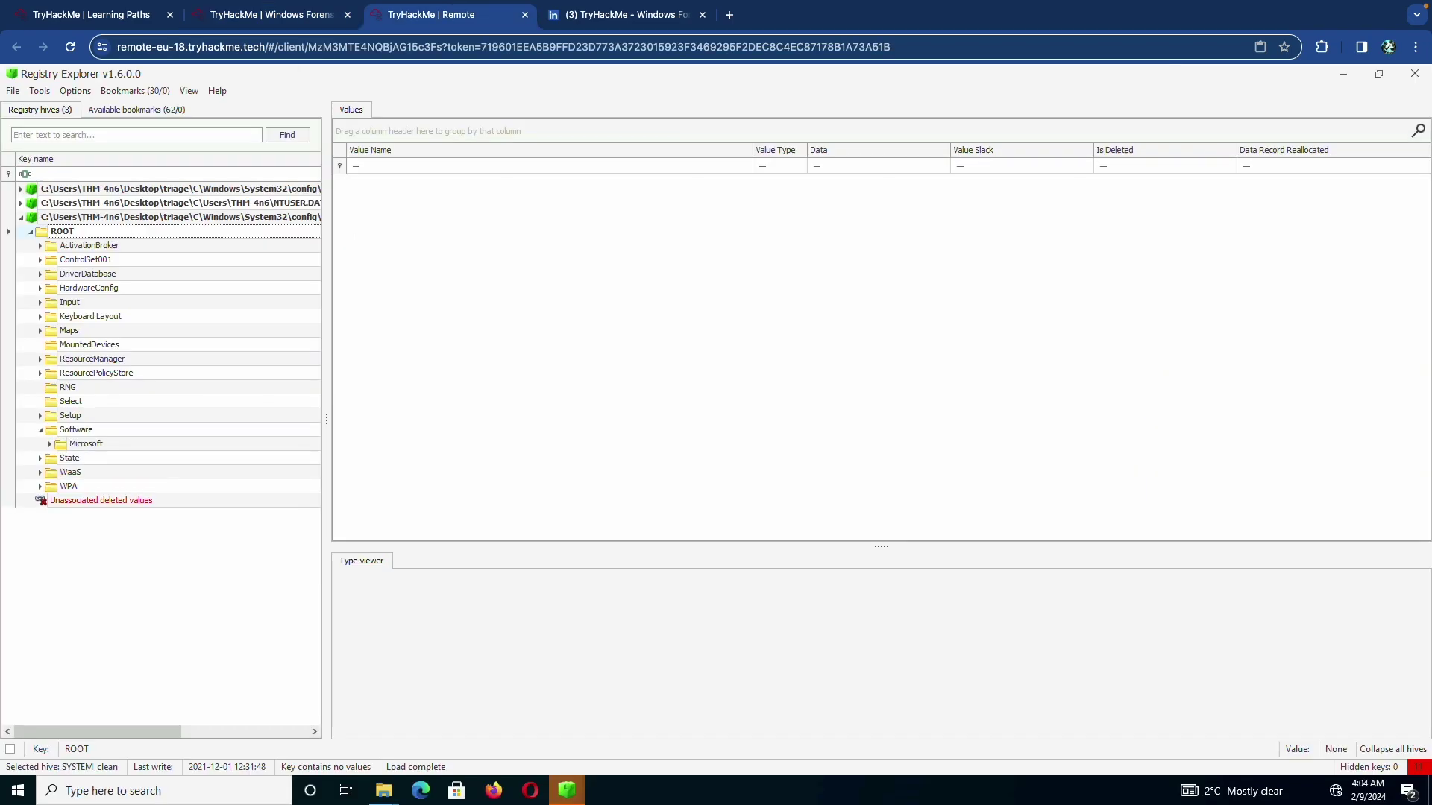
pyautogui.click(77, 431)
pyautogui.click(50, 444)
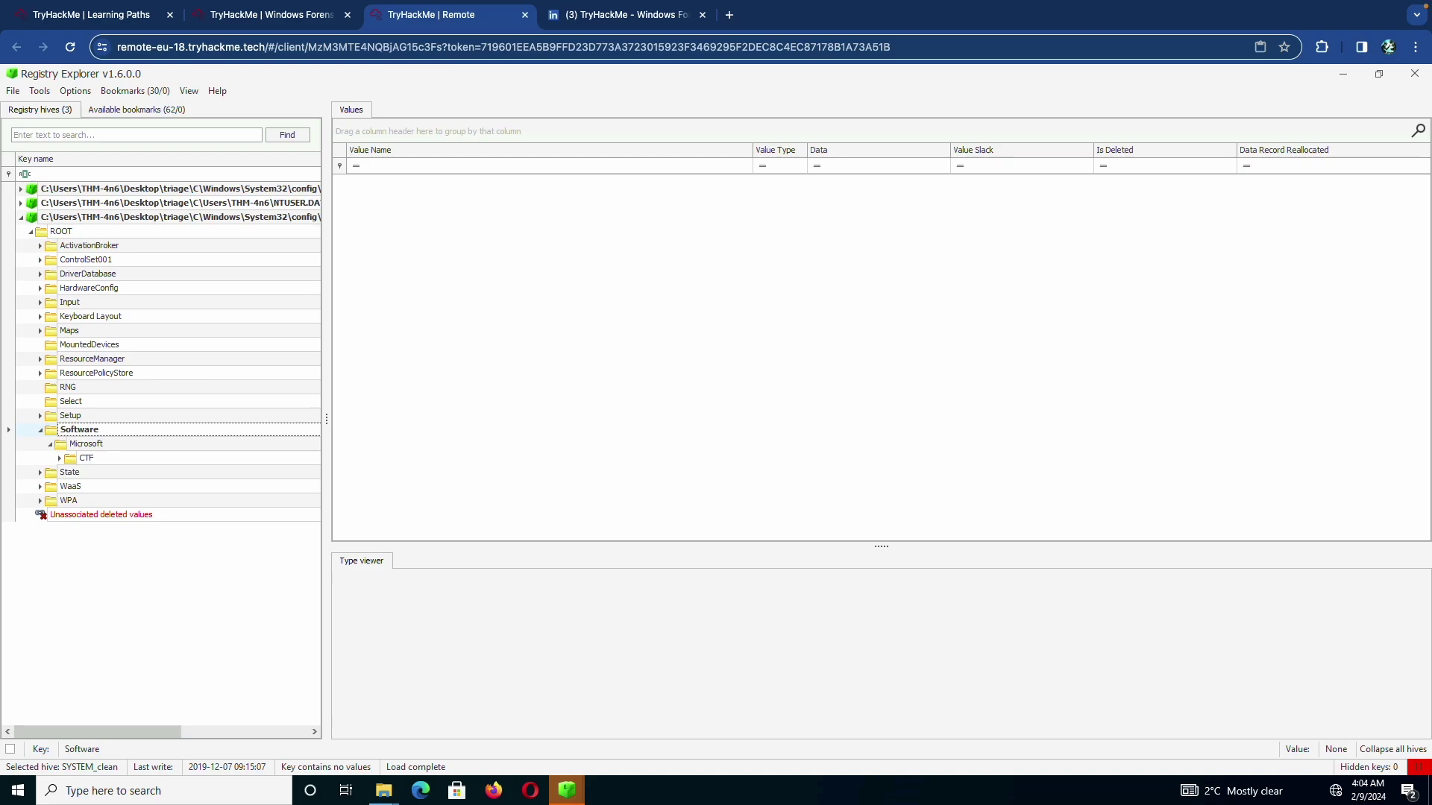
pyautogui.click(59, 458)
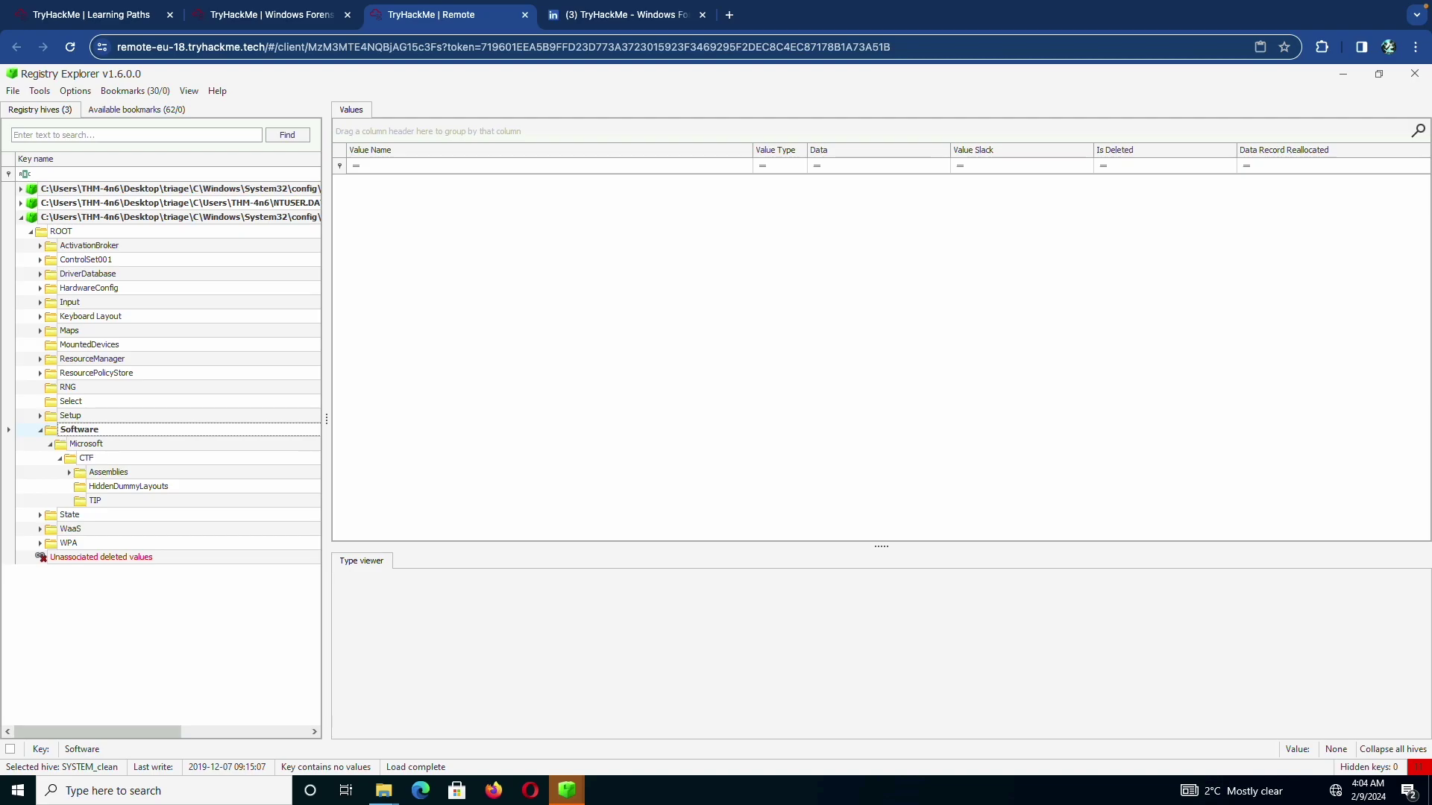
pyautogui.click(69, 472)
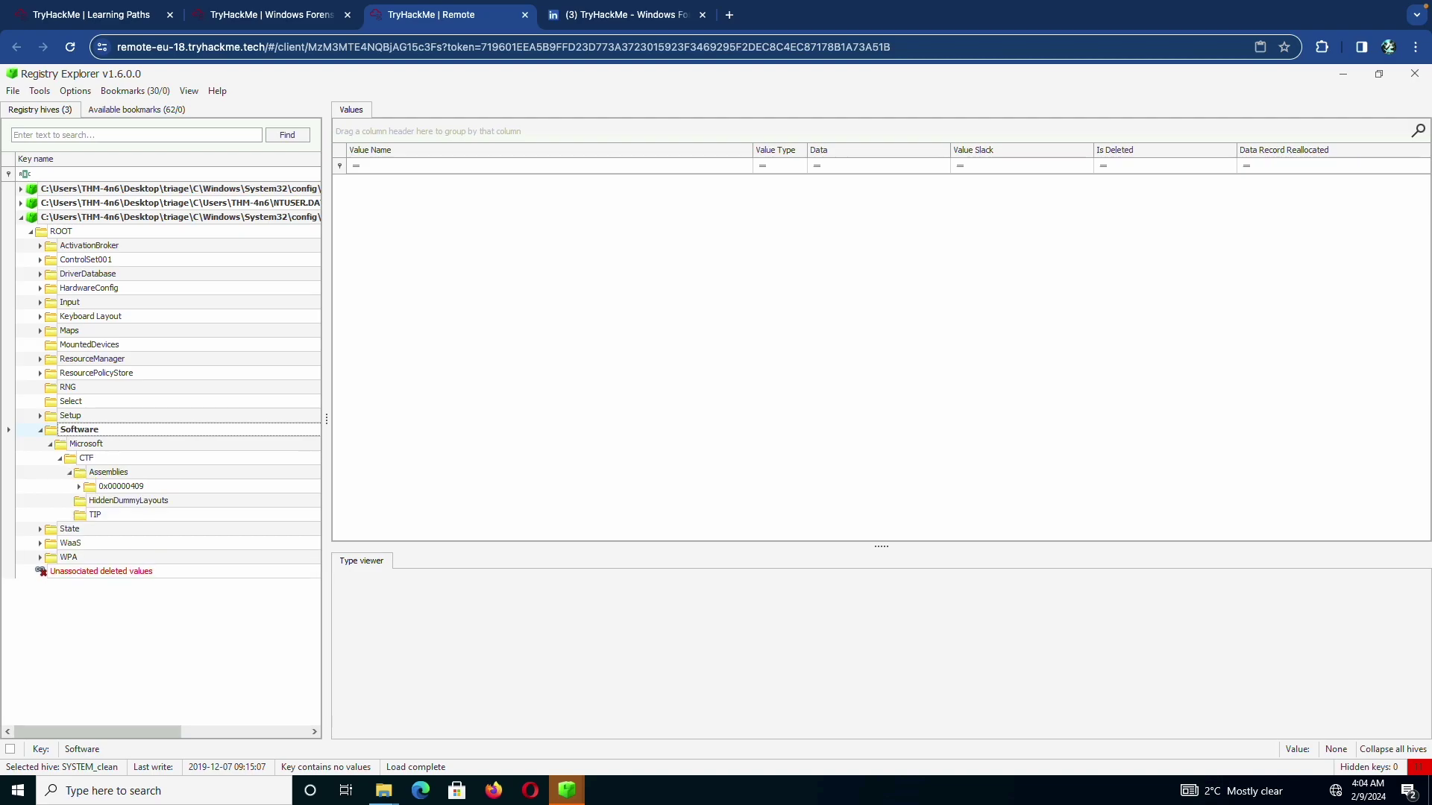
pyautogui.click(87, 444)
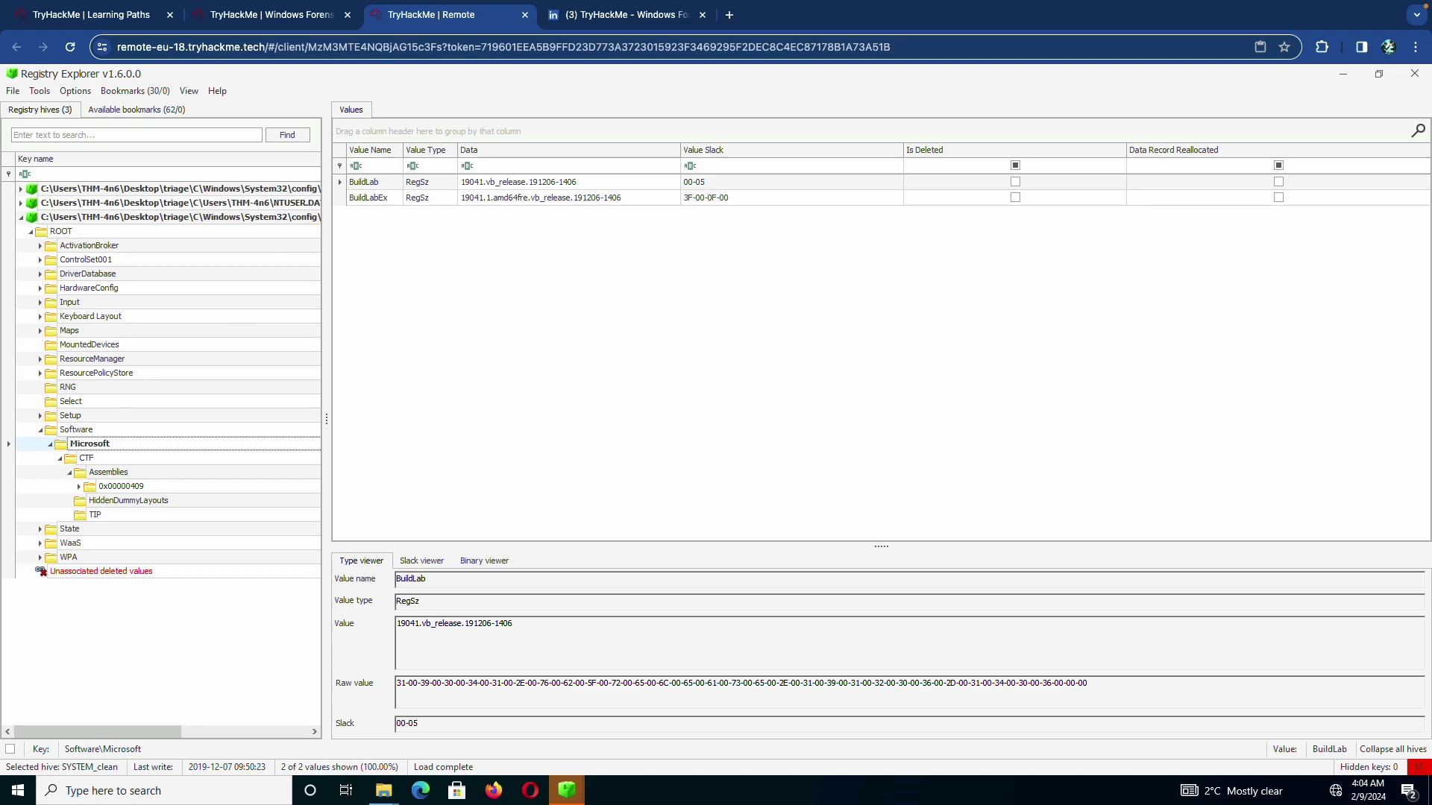
# Examine Task 9's sections on USB connection times and the USB device volume name in the TryHackMe room.
pyautogui.hotkey('ctrl', 'shift', 'Tab')
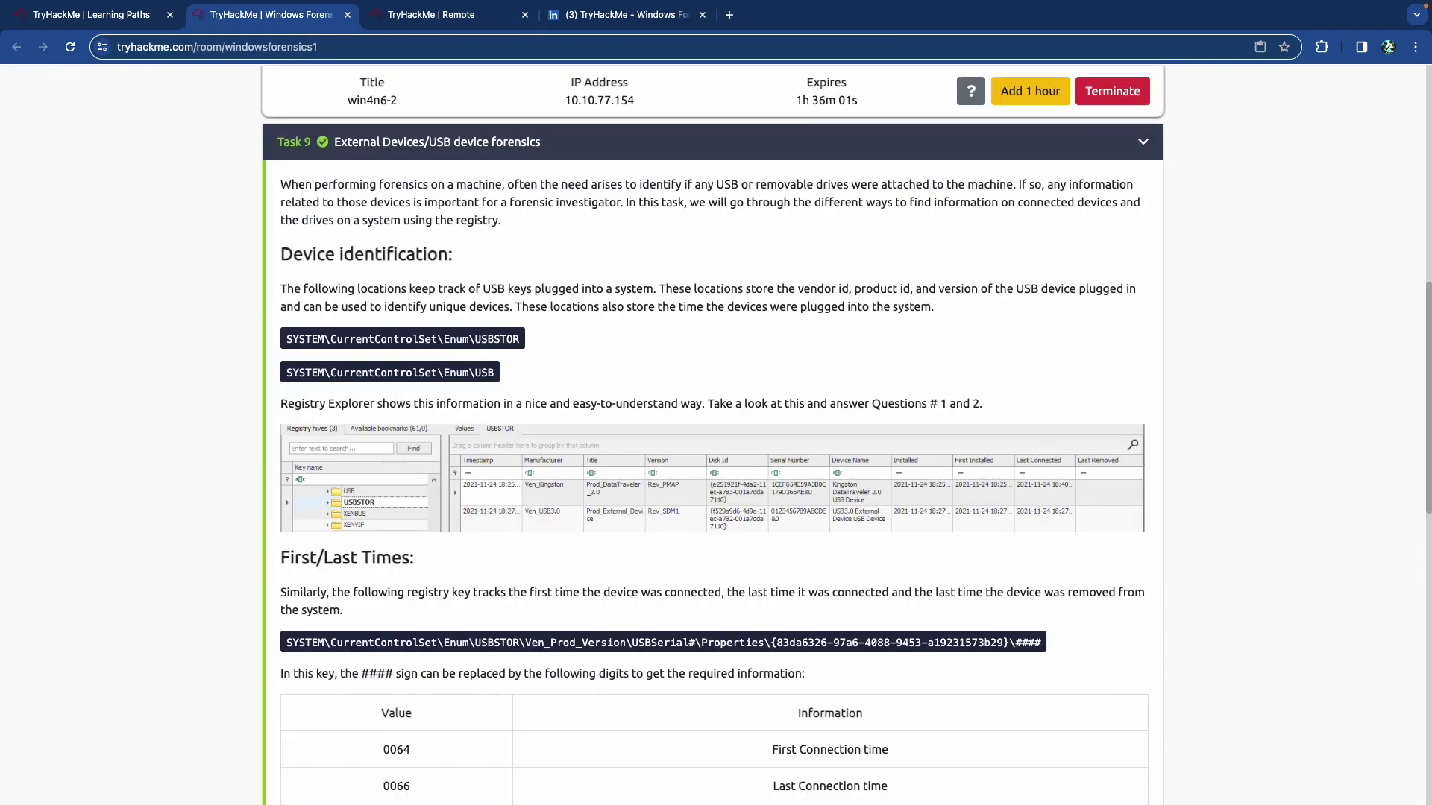
pyautogui.scroll(-7, 714, 459)
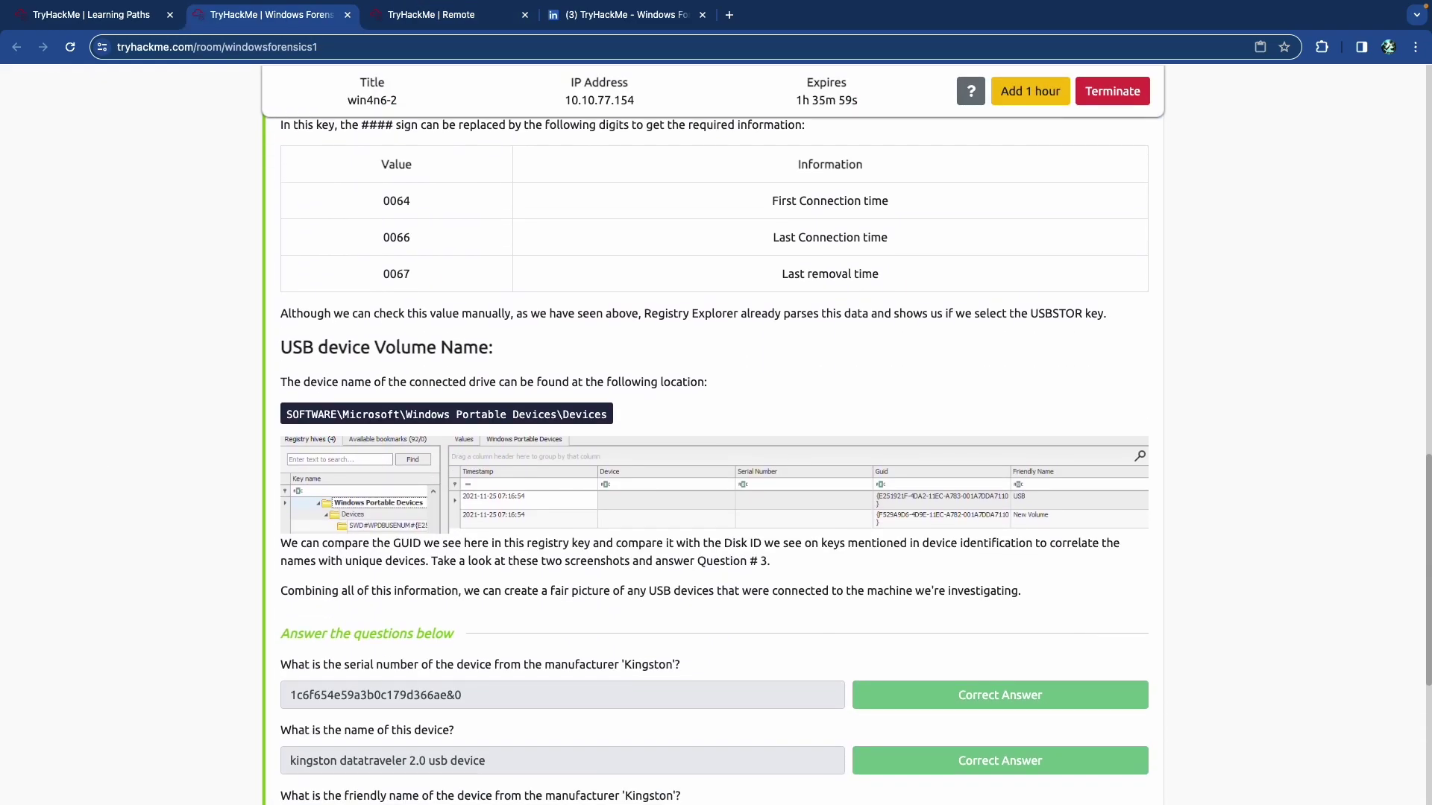
pyautogui.hotkey('ctrl', 'Tab')
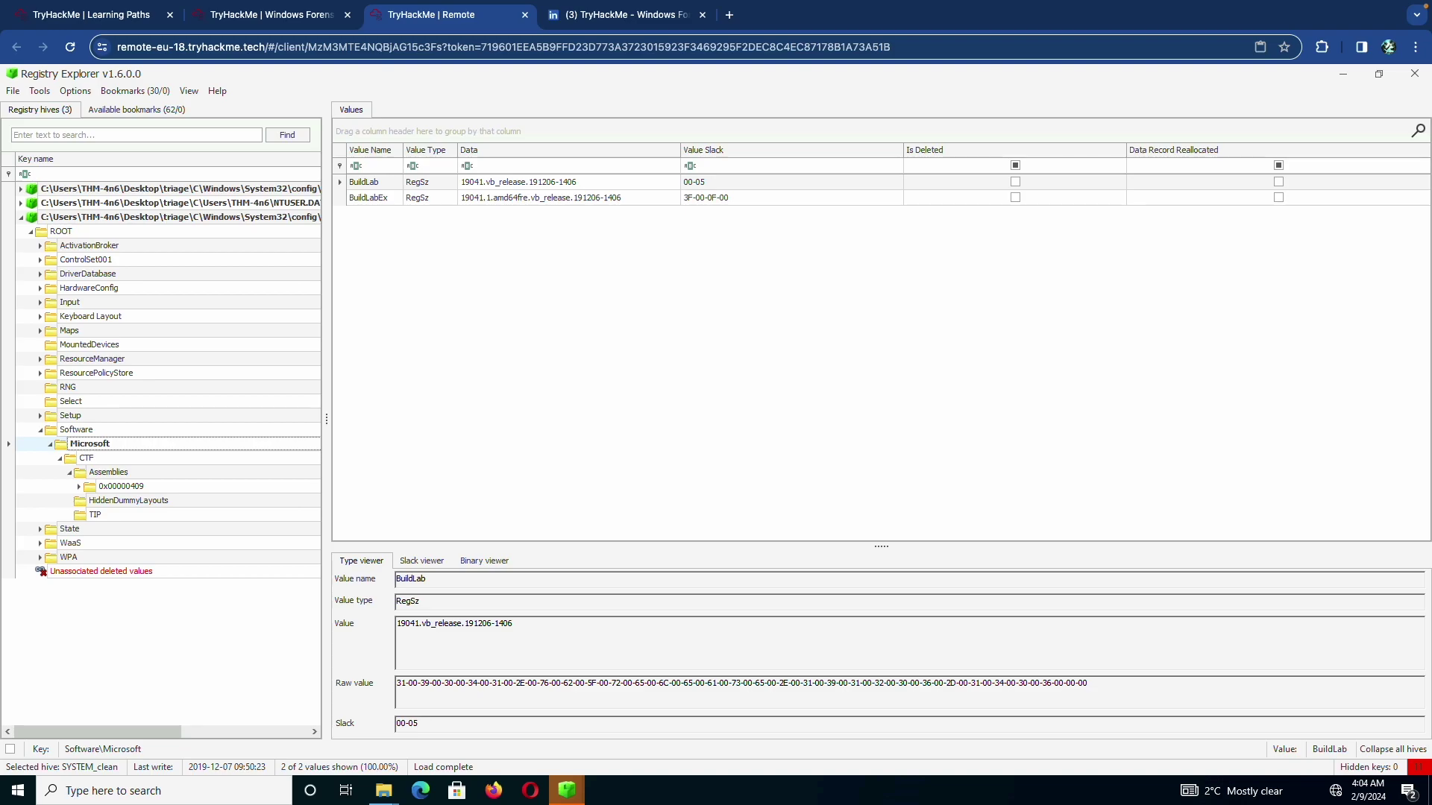
pyautogui.hotkey('ctrl', 'shift', 'Tab')
pyautogui.scroll(-4, 476, 298)
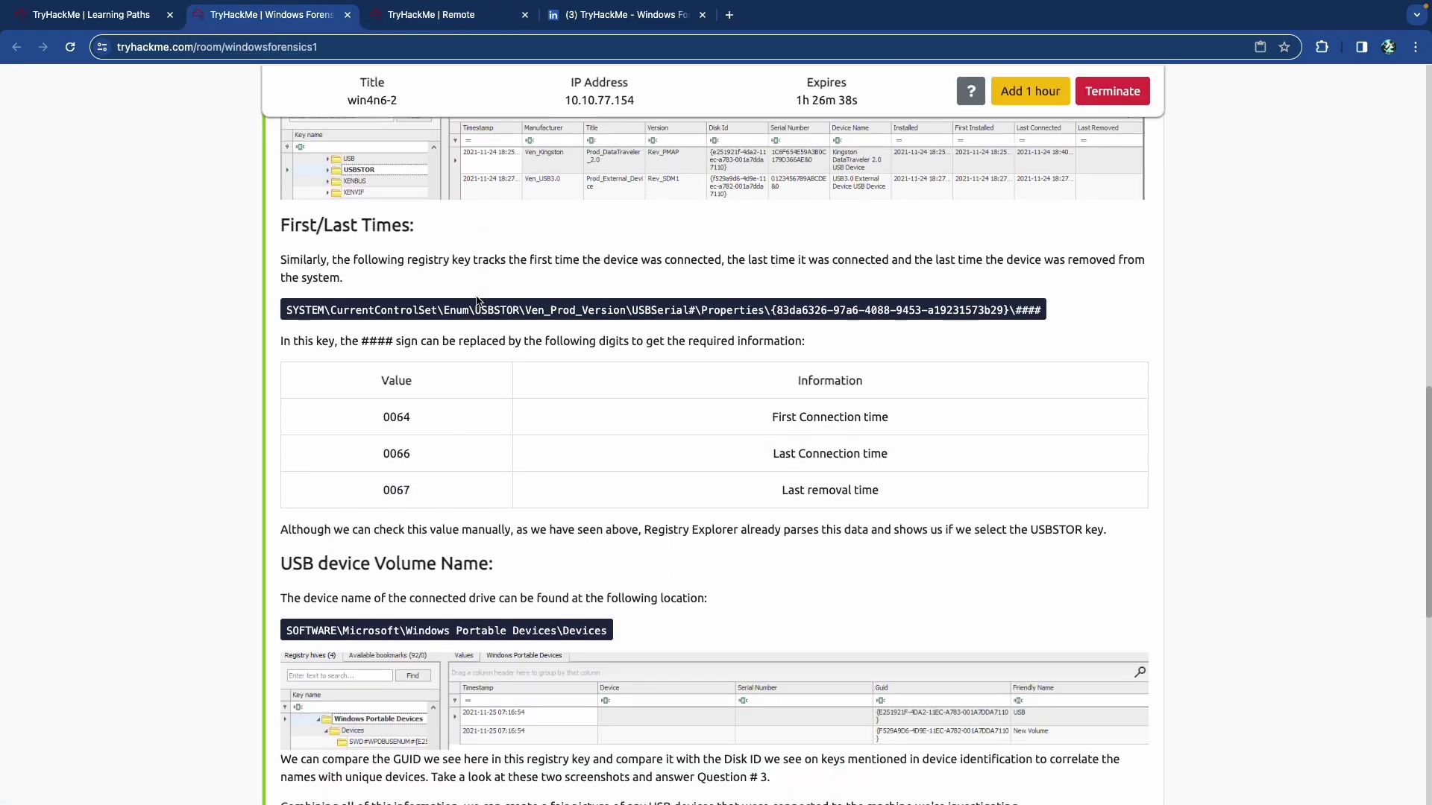
pyautogui.scroll(-3, 478, 301)
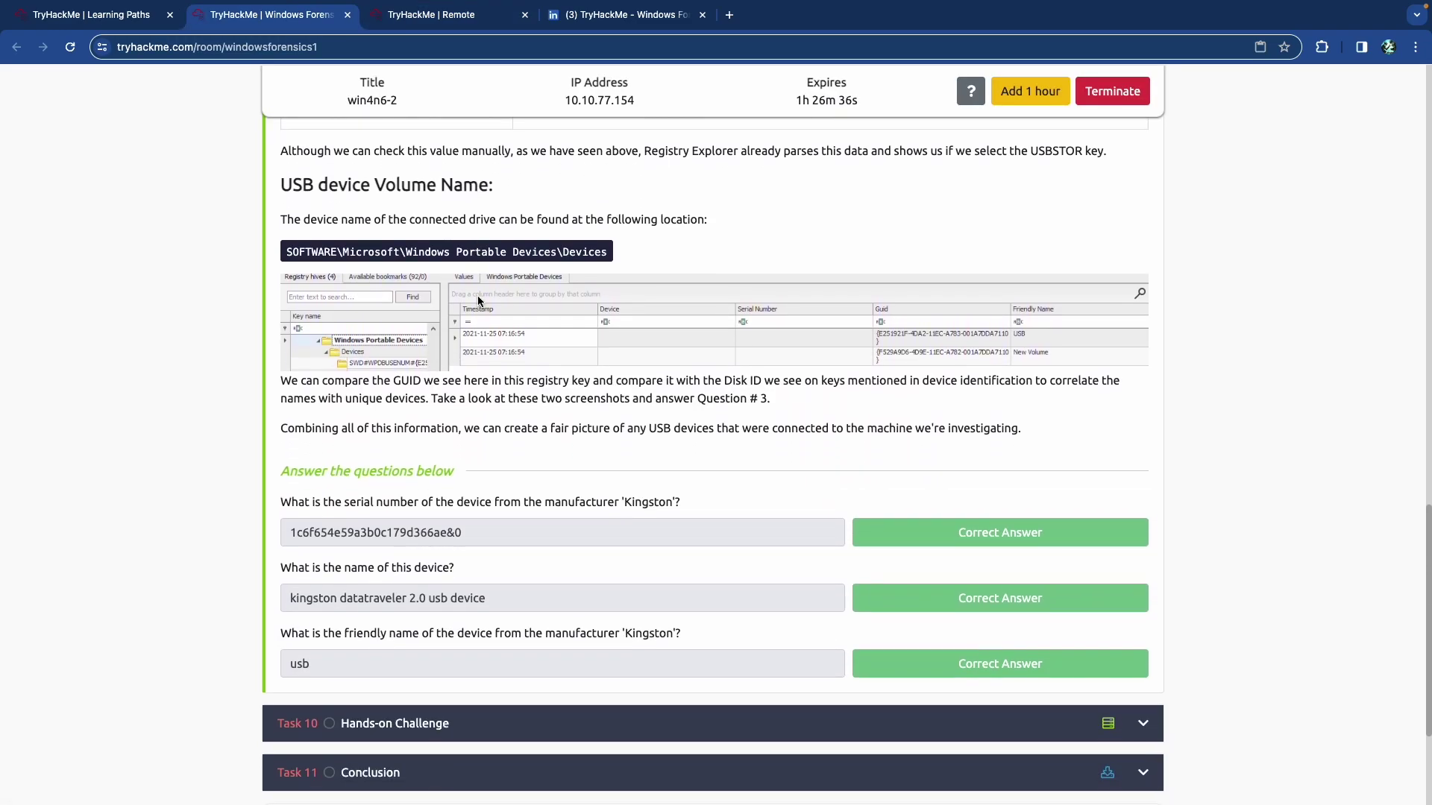
pyautogui.scroll(-1, 477, 300)
pyautogui.scroll(-1, 478, 301)
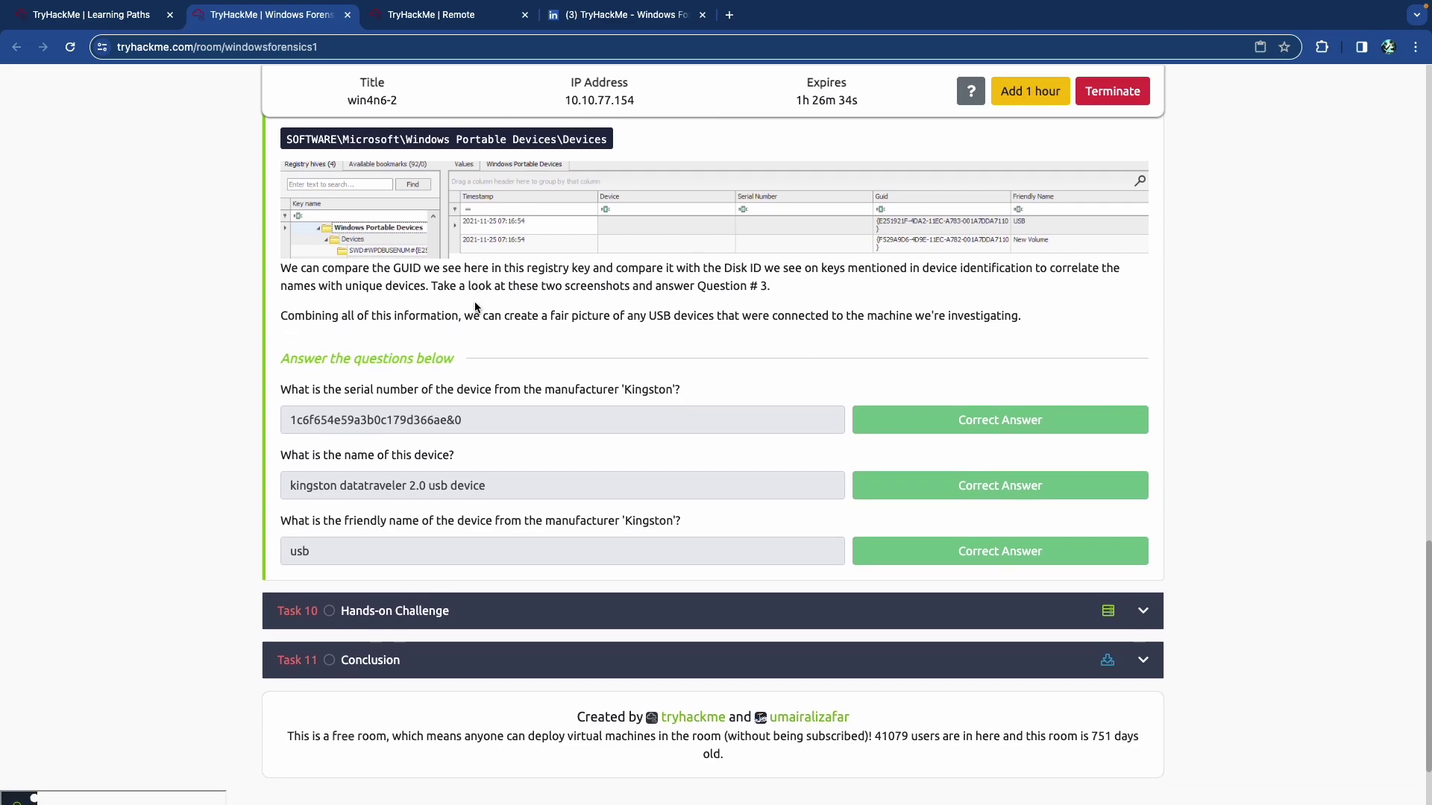
pyautogui.scroll(-3, 476, 306)
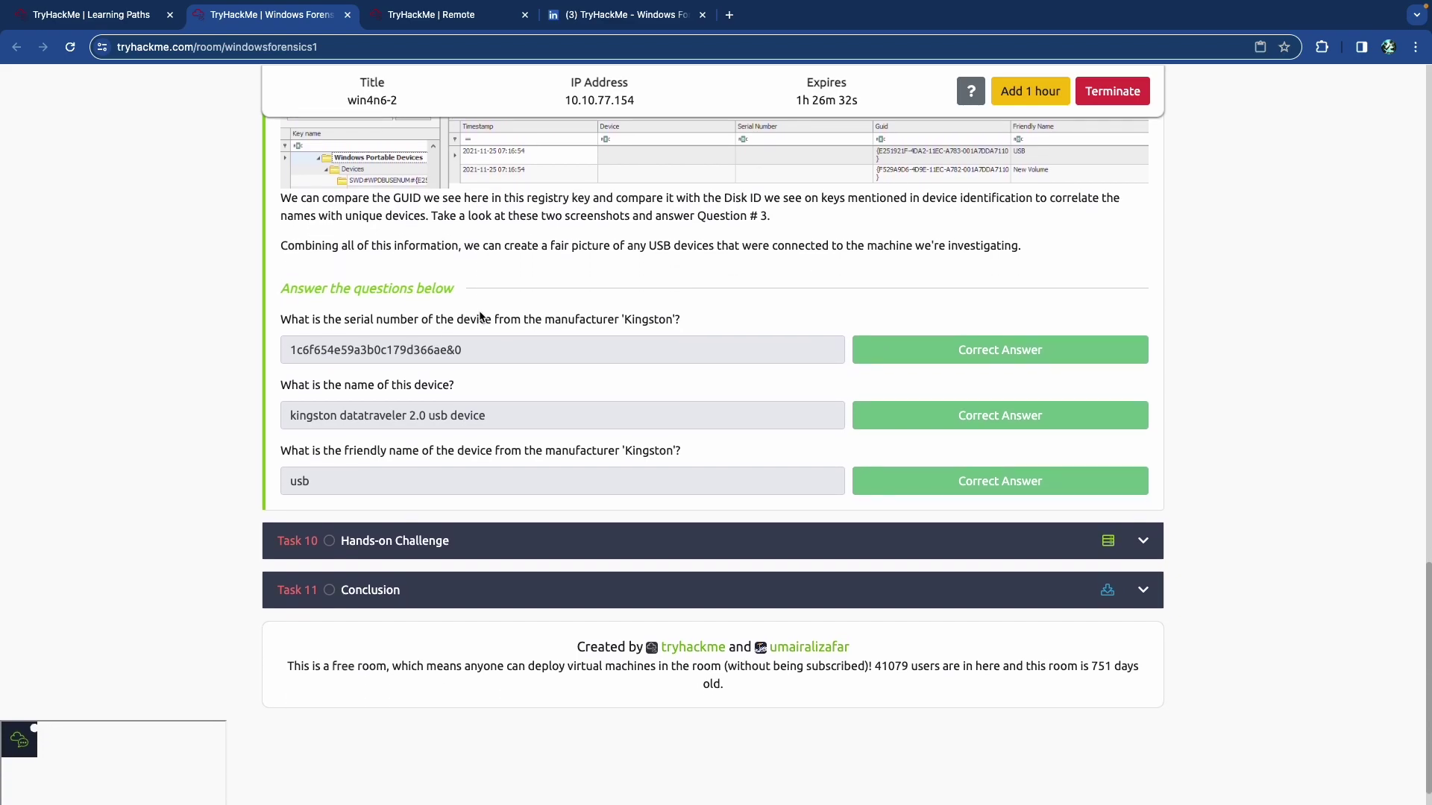
# Open the Task 10 Hands-on Challenge and clear the answer on when the USB device named 'USB' was last connected.
pyautogui.click(533, 503)
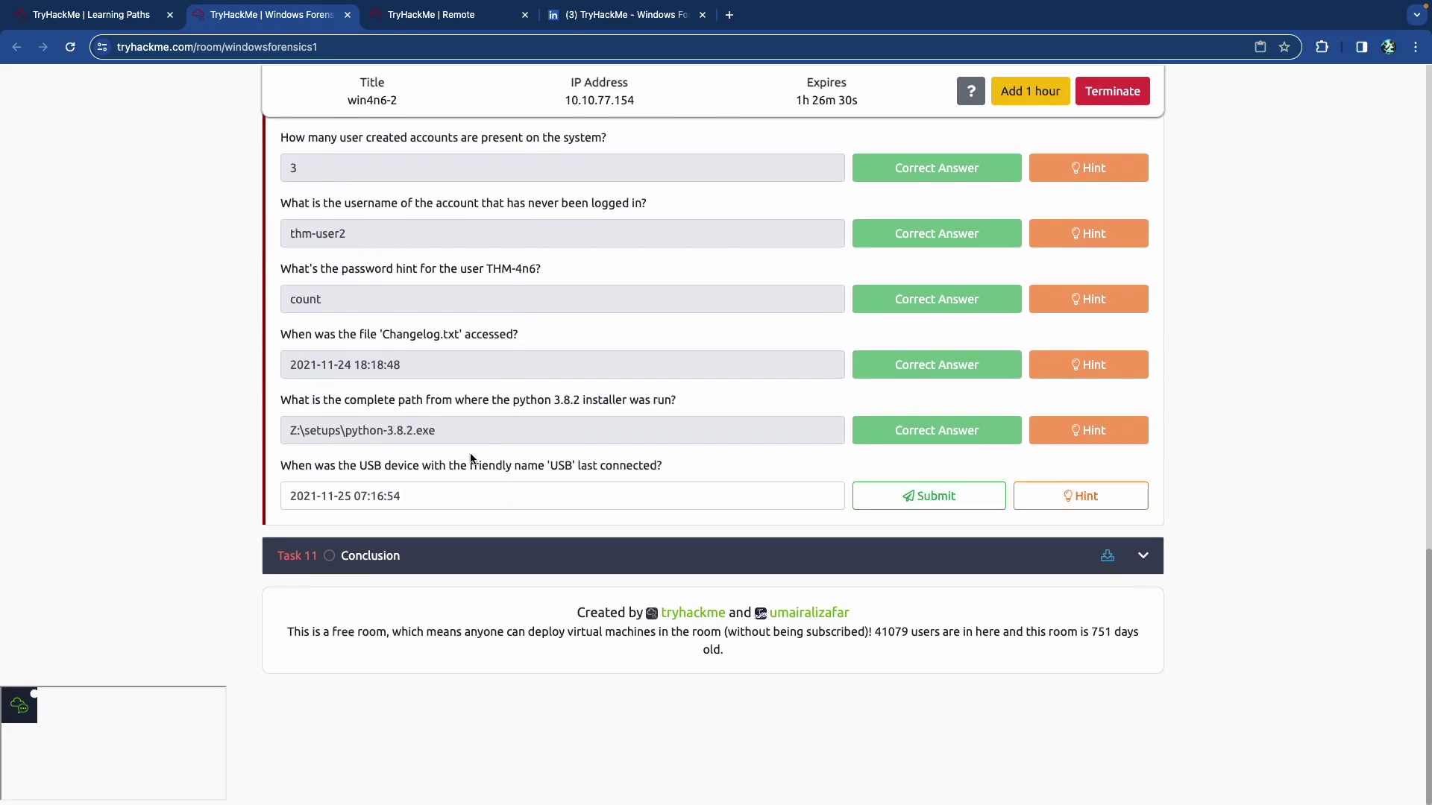
pyautogui.scroll(5, 480, 452)
pyautogui.scroll(-3, 480, 452)
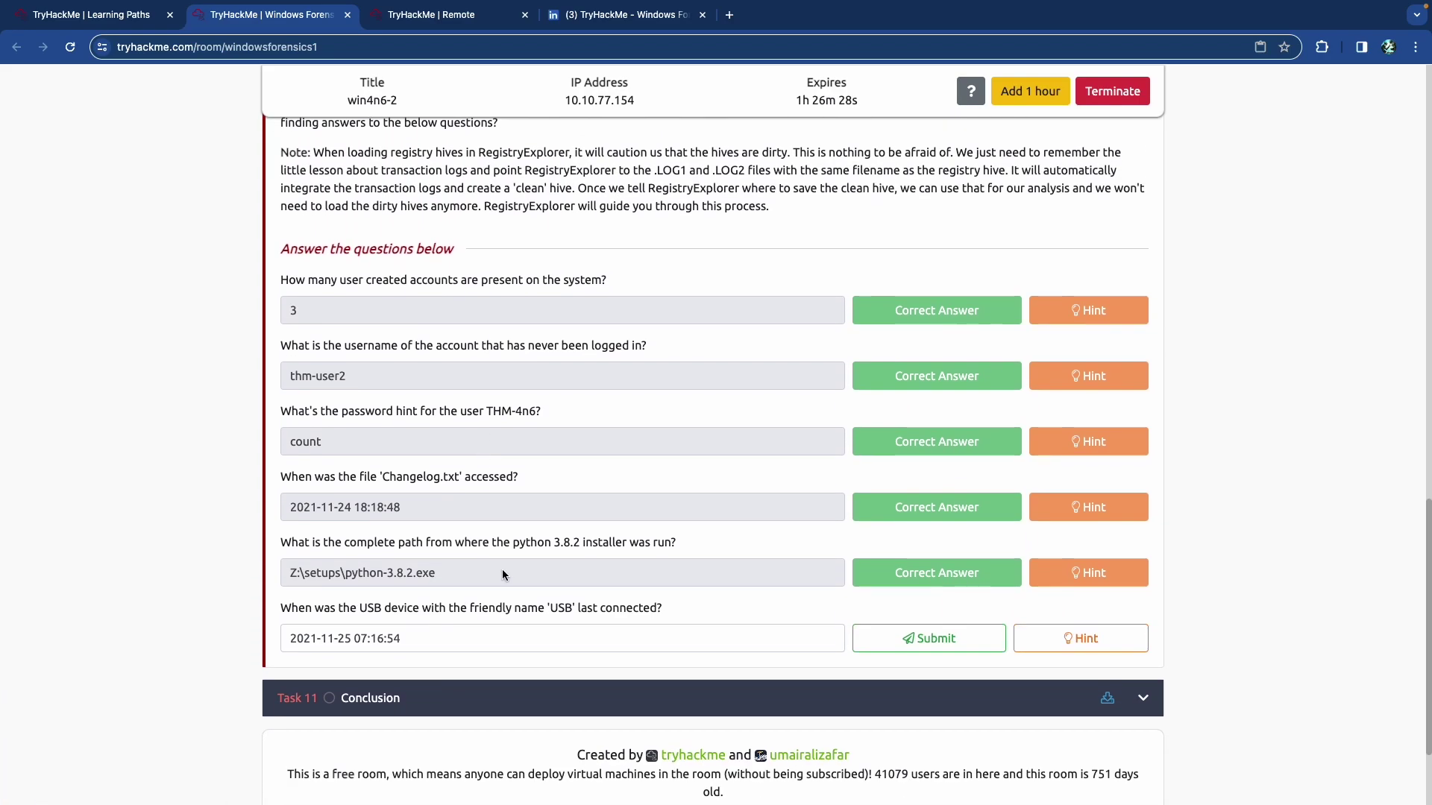
pyautogui.tripleClick(482, 631)
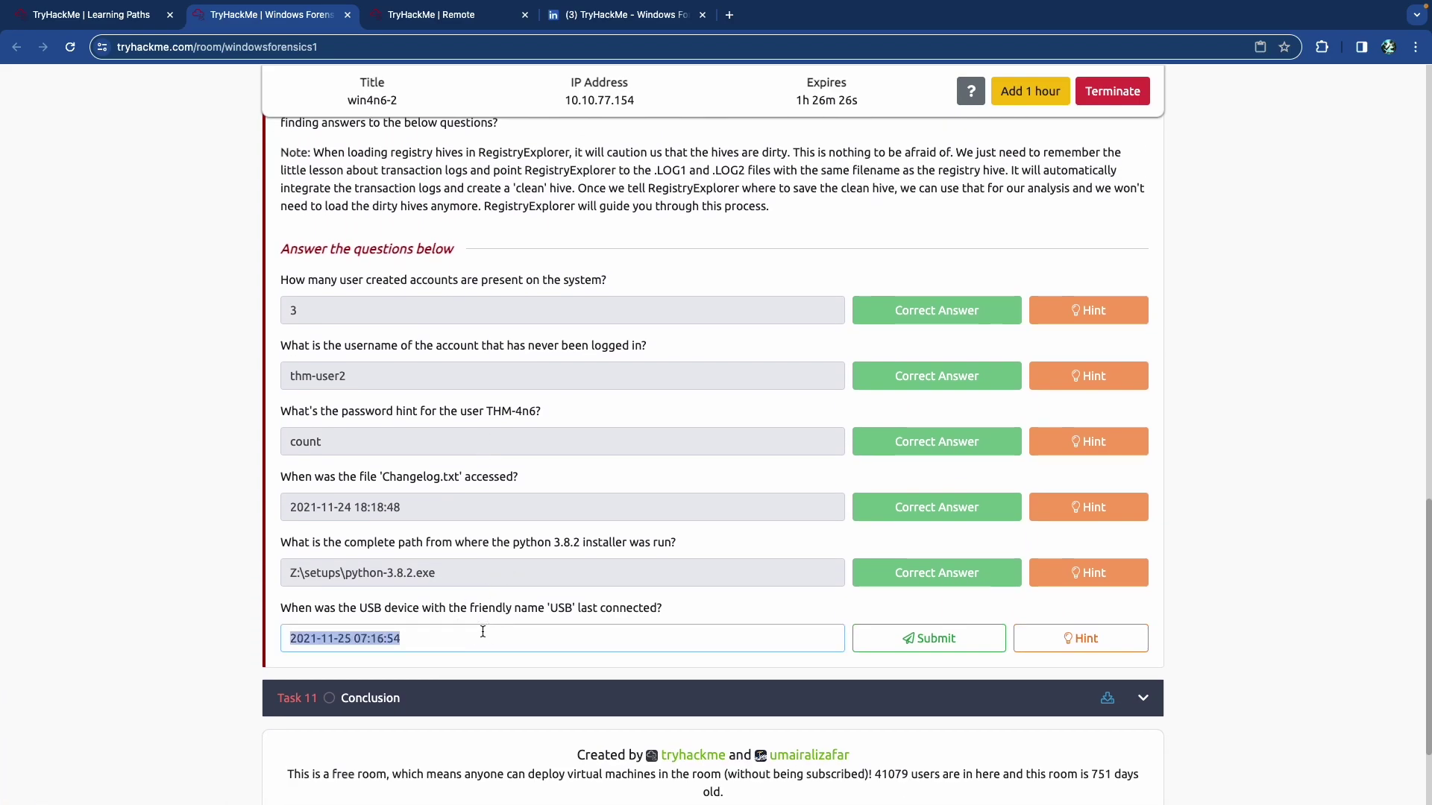
pyautogui.press('BackSpace')
pyautogui.scroll(7, 483, 632)
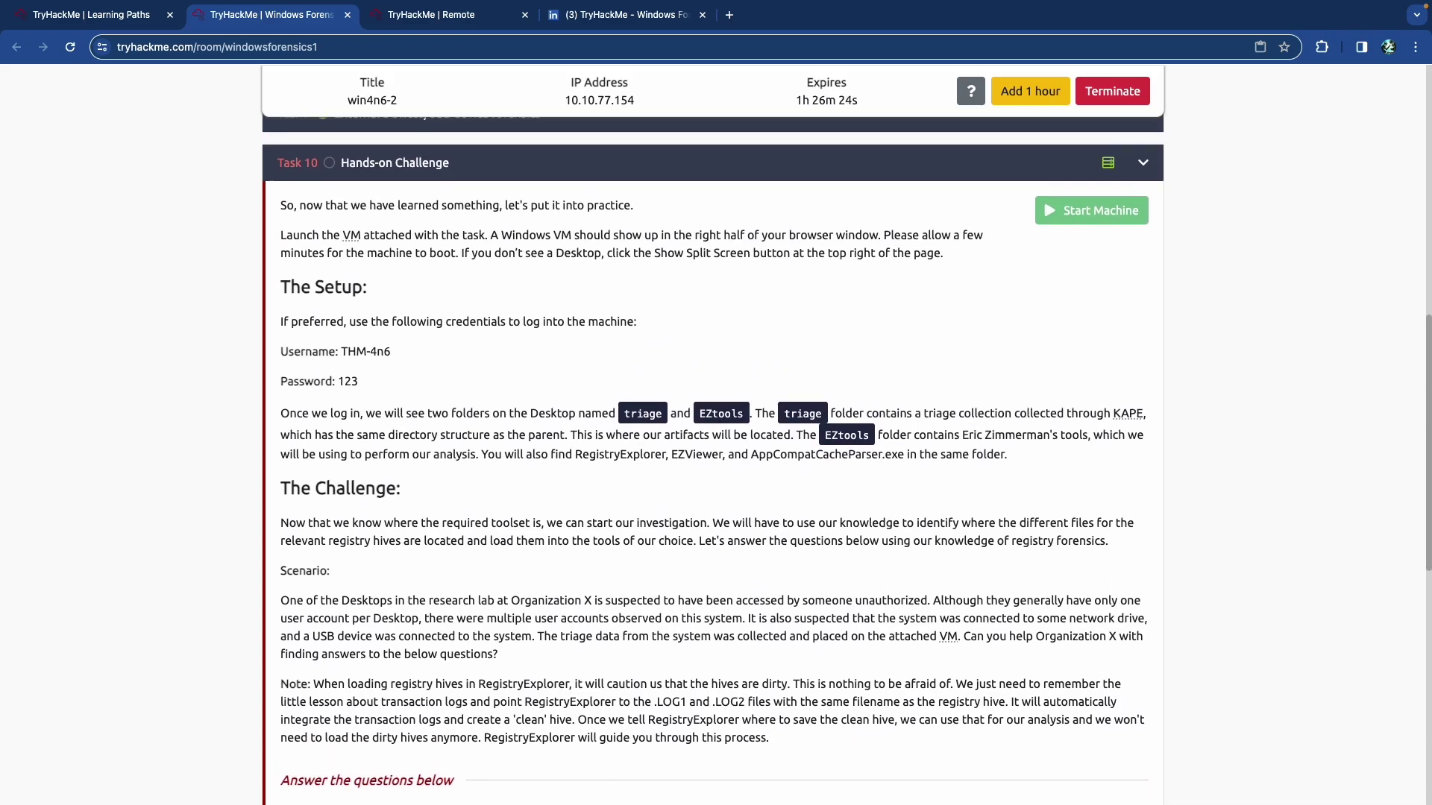
pyautogui.scroll(-10, 452, 629)
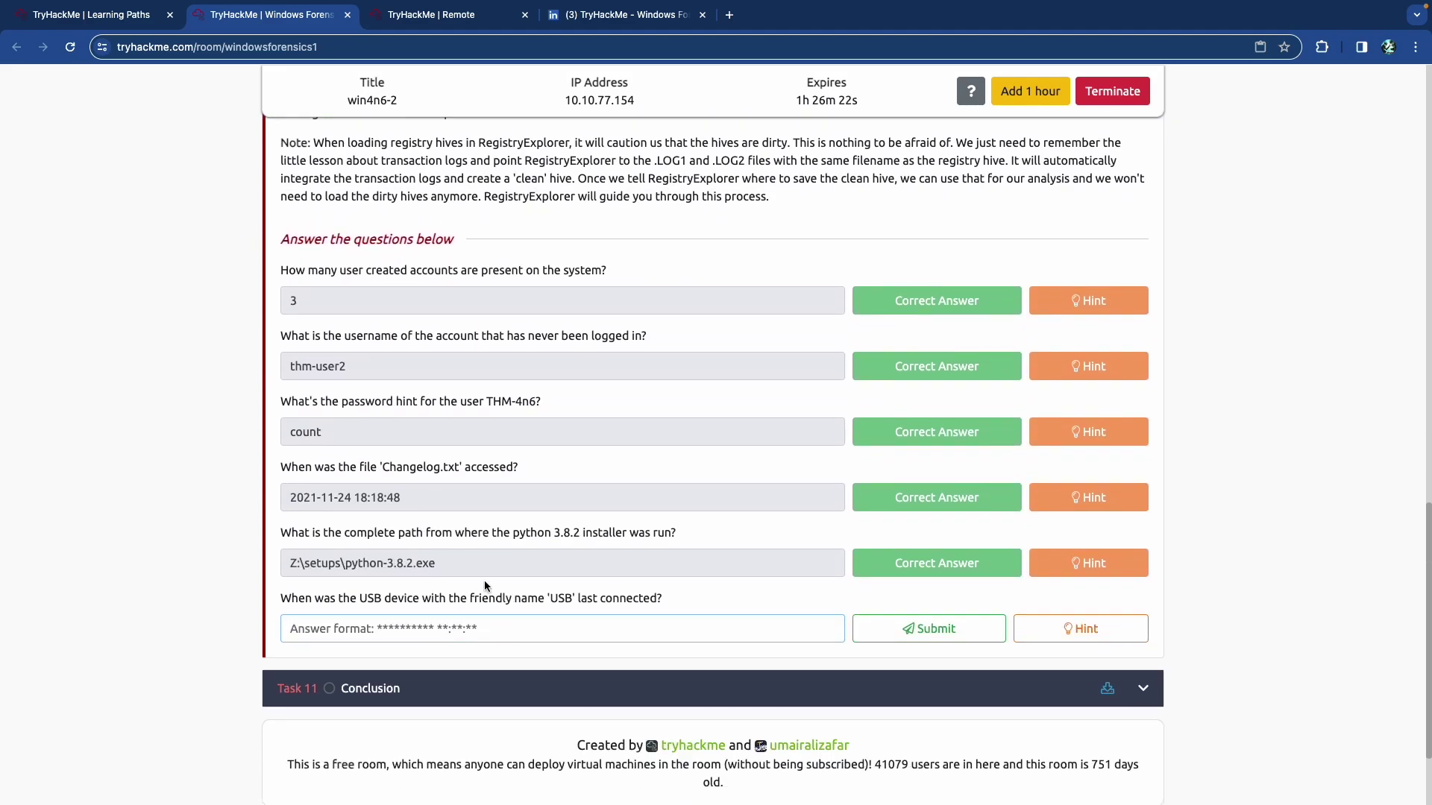
pyautogui.moveTo(544, 602); pyautogui.dragTo(593, 602)
pyautogui.click(569, 596)
# Return to Task 9 and highlight the parts of the path SOFTWARE\Microsoft\Windows Portable Devices\Devices, ending on Windows Portable Devices.
pyautogui.scroll(4, 476, 565)
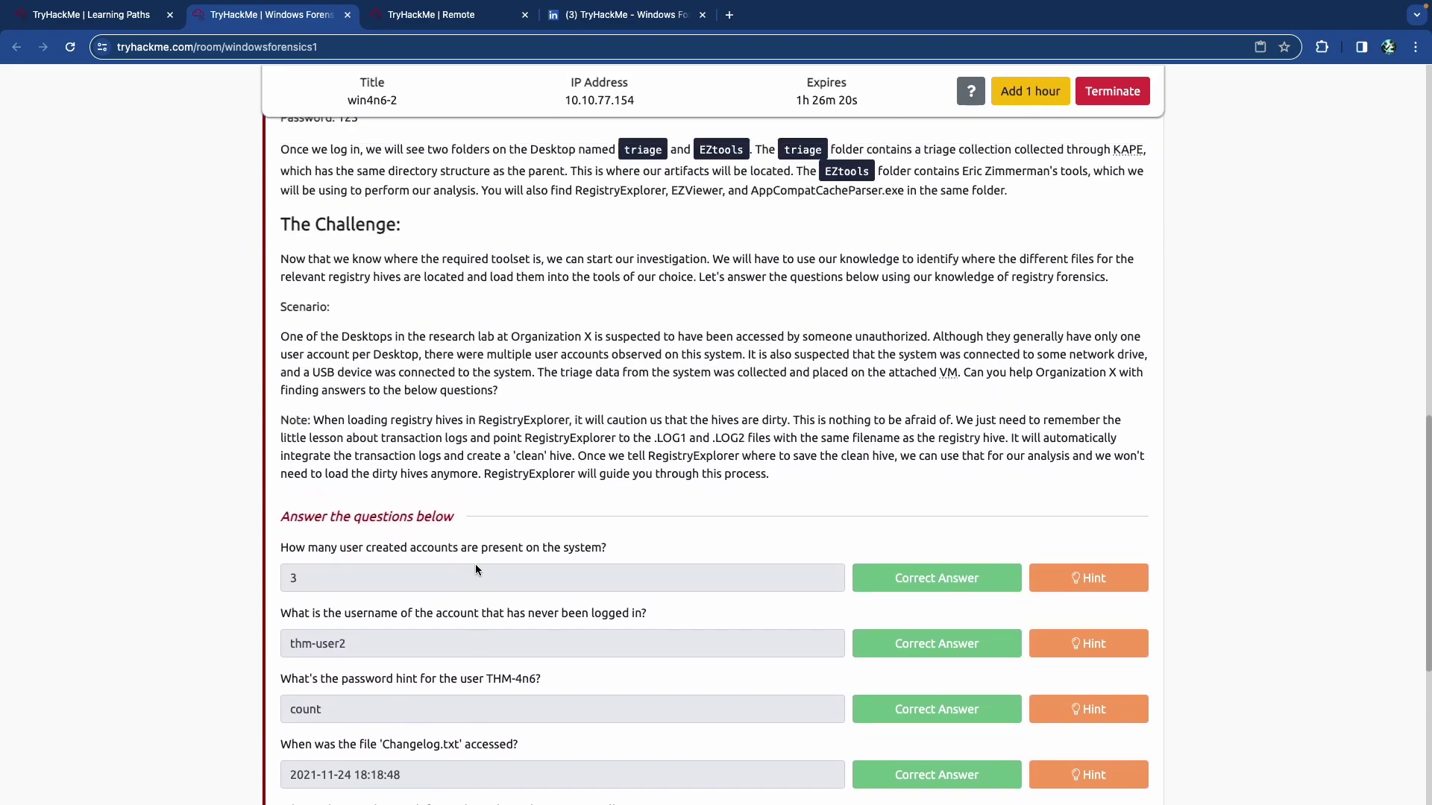
pyautogui.scroll(8, 476, 571)
pyautogui.click(449, 394)
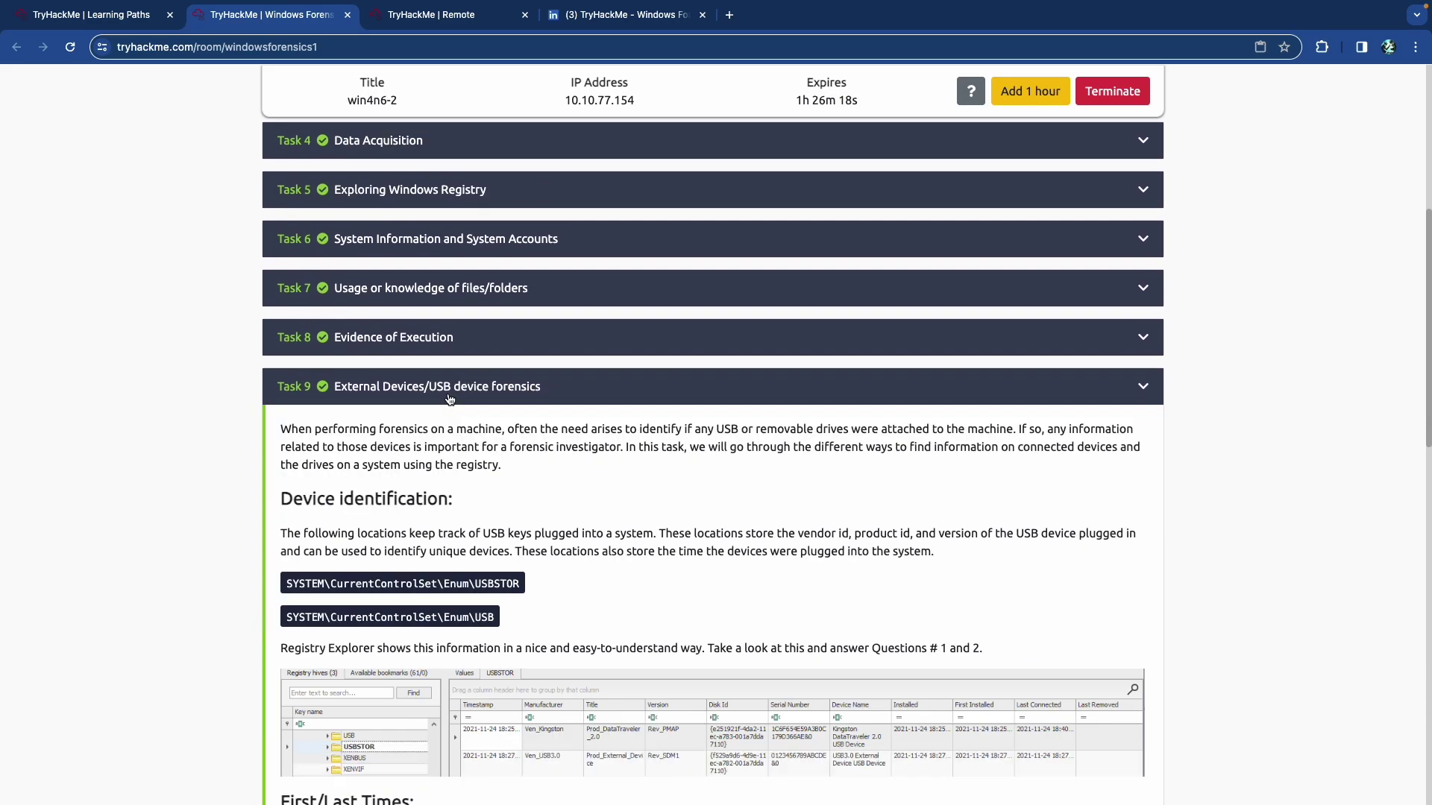
pyautogui.scroll(-14, 440, 437)
pyautogui.scroll(3, 441, 437)
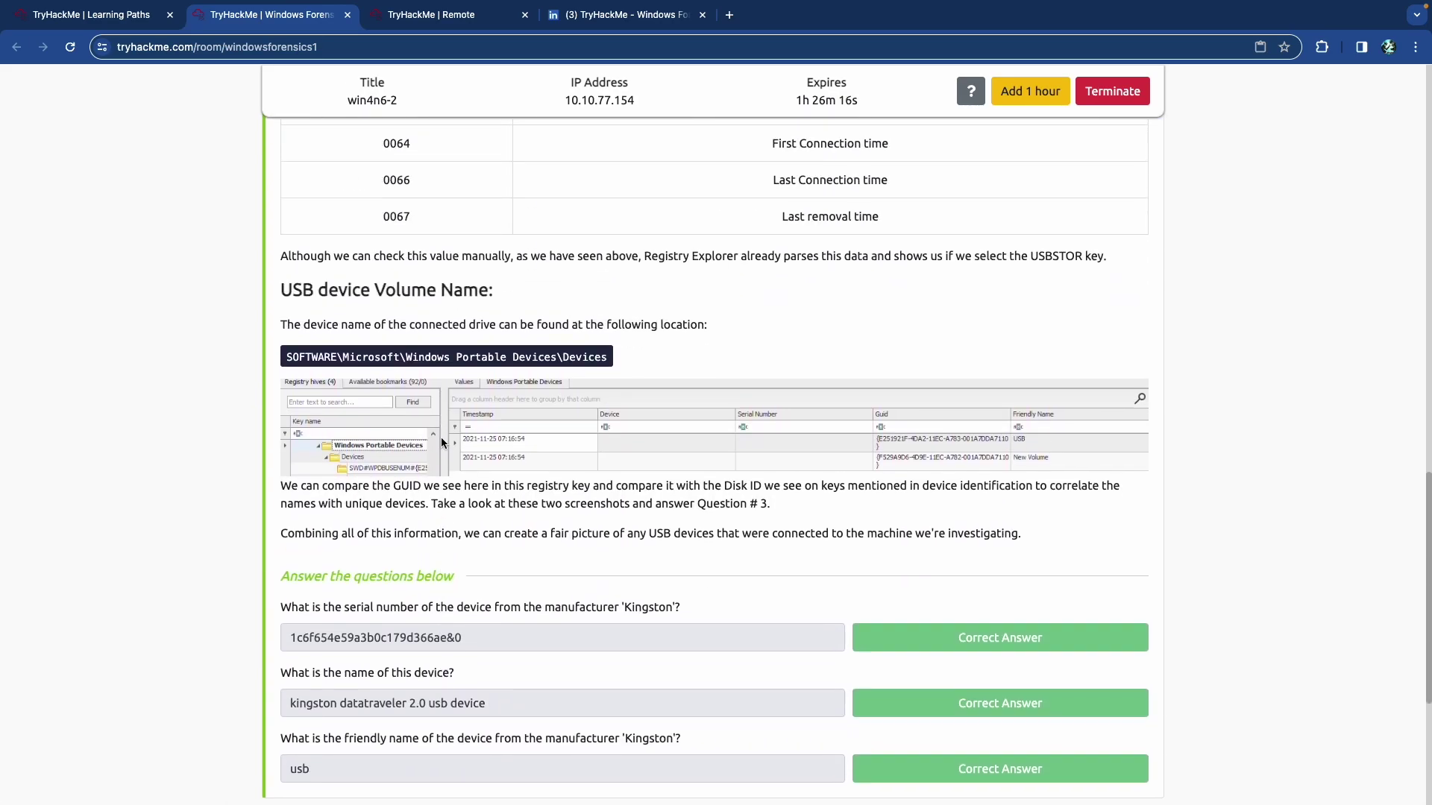
pyautogui.scroll(1, 440, 438)
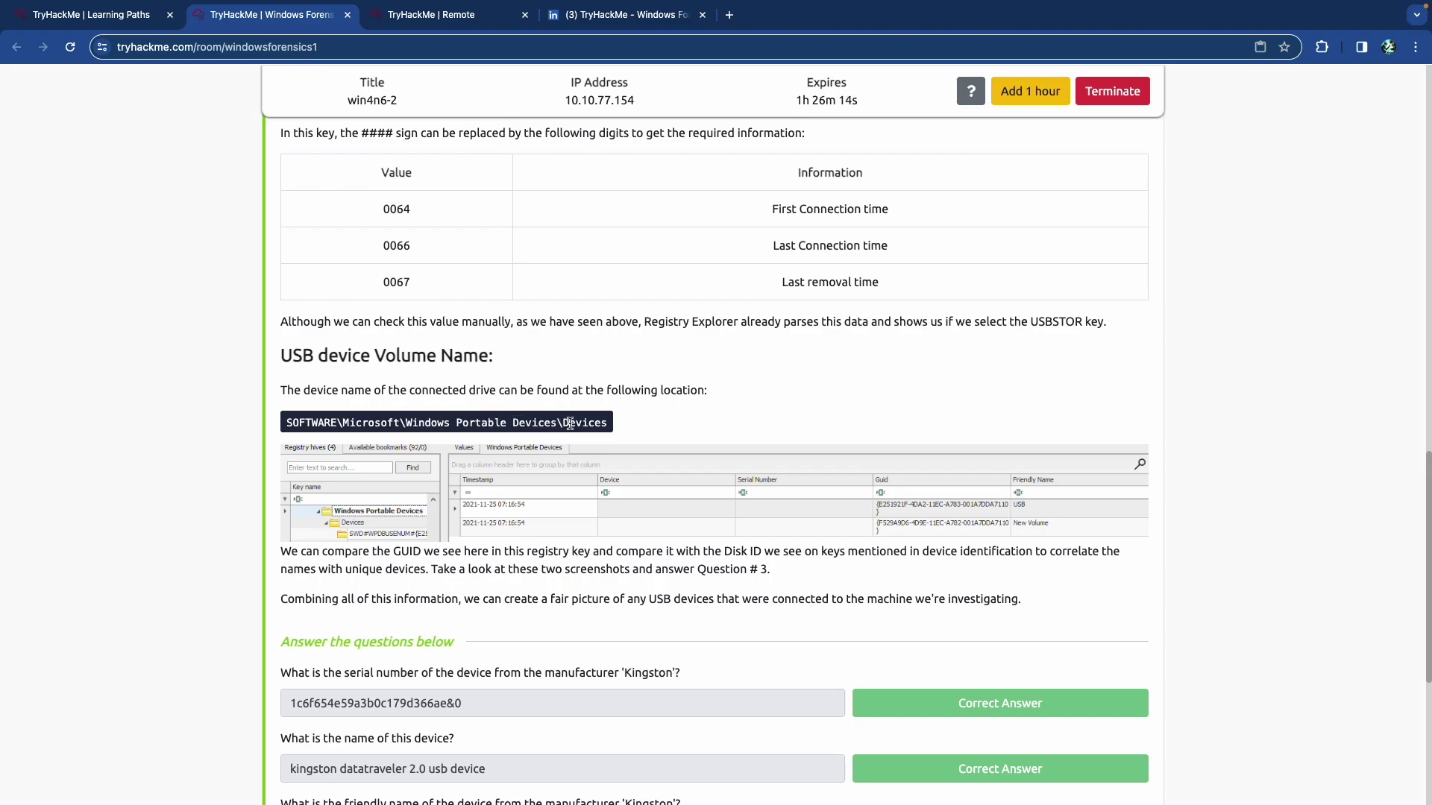
pyautogui.doubleClick(307, 423)
pyautogui.doubleClick(358, 423)
pyautogui.moveTo(409, 423); pyautogui.dragTo(552, 423)
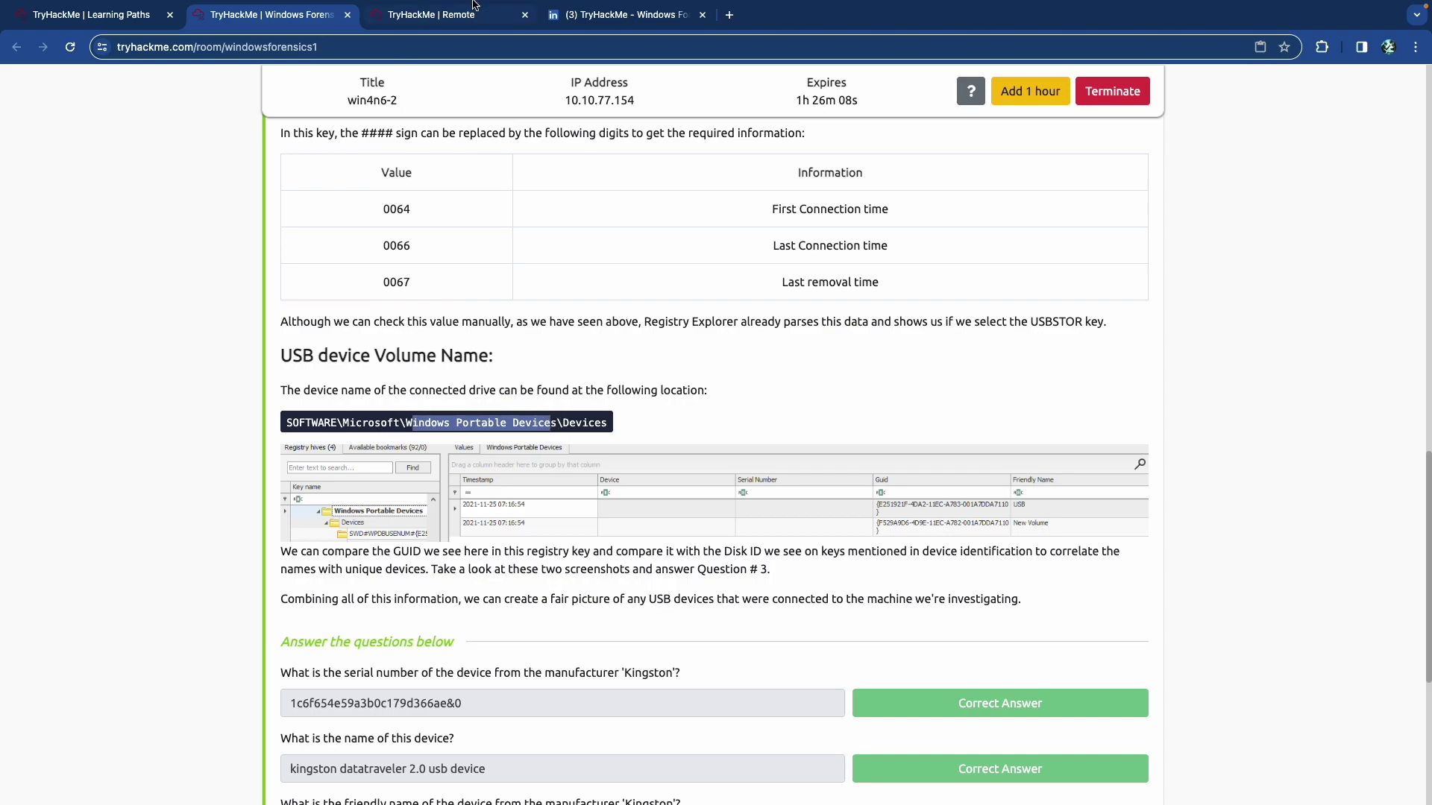
# In the remote session, collapse DriverDatabase in the SYSTEM_clean hive and expand the Software key to look for Windows Portable Devices.
pyautogui.click(425, 22)
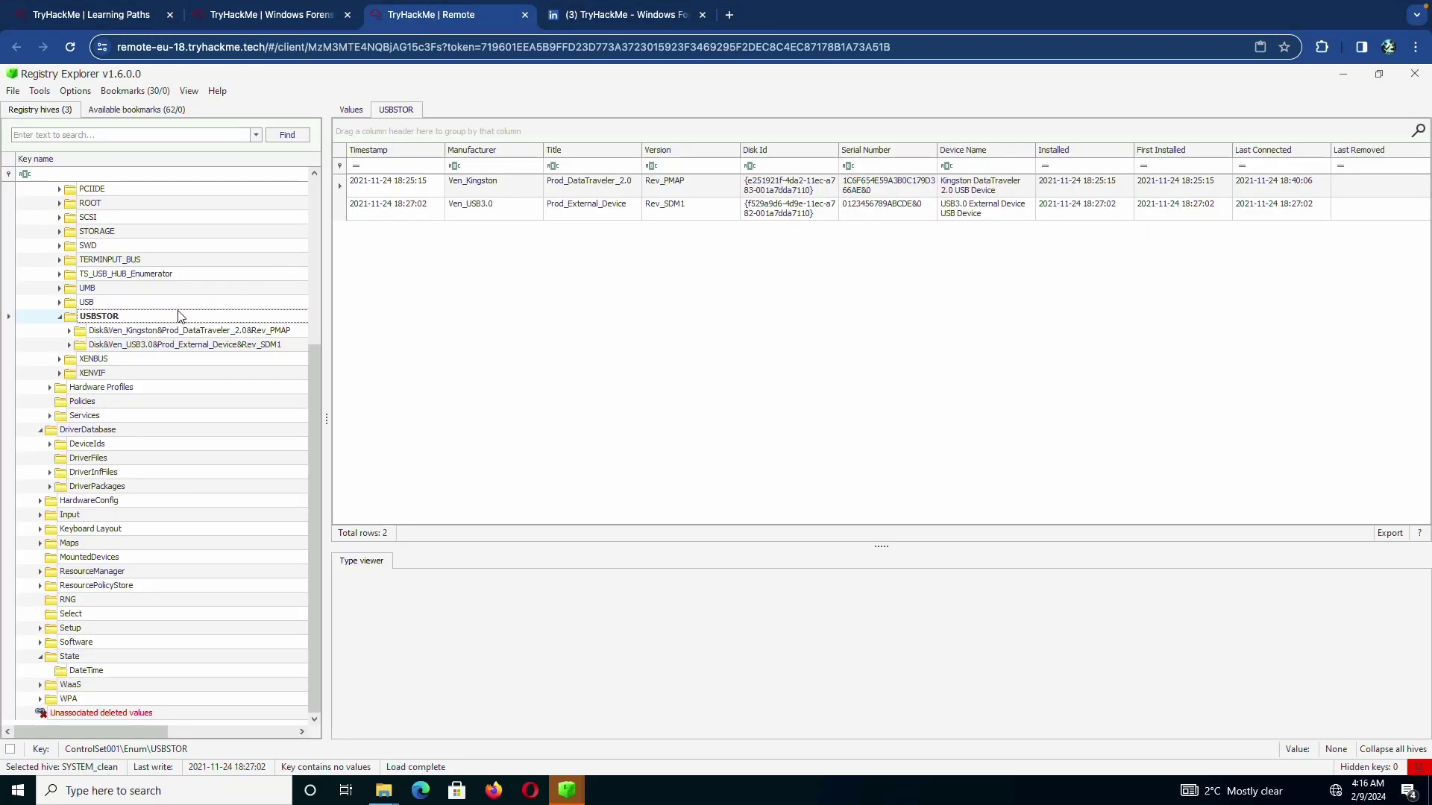
pyautogui.scroll(6, 181, 318)
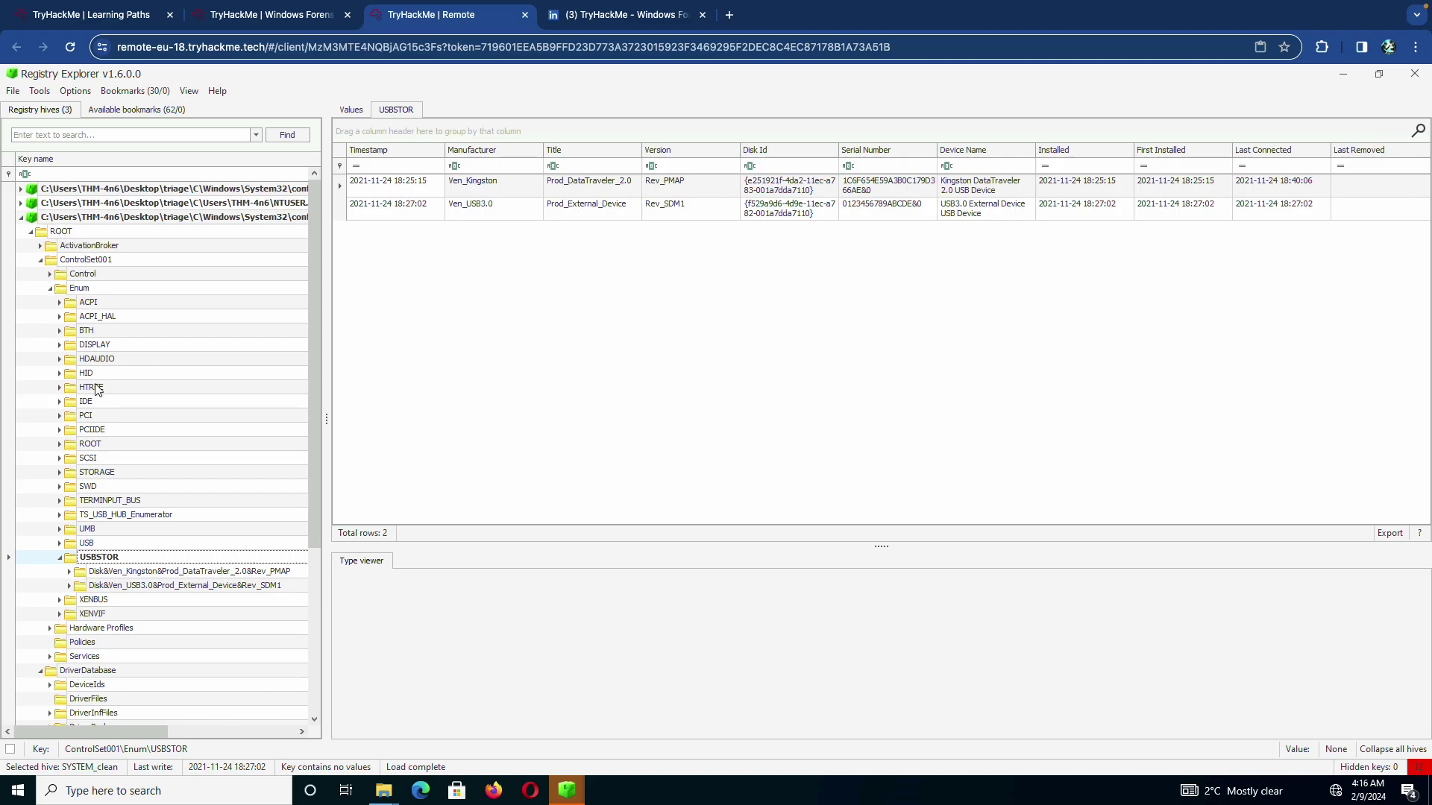
pyautogui.scroll(-6, 102, 391)
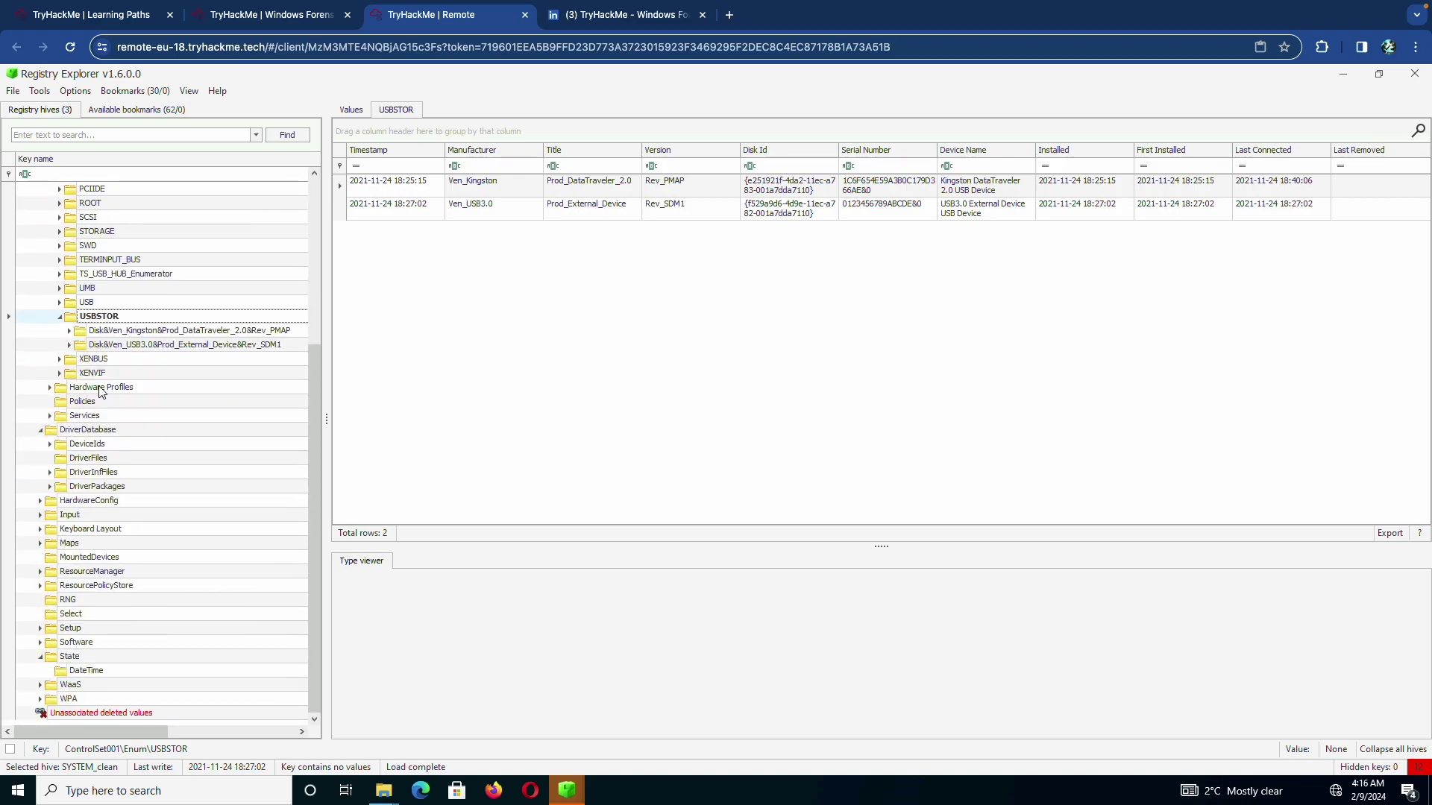
pyautogui.click(42, 431)
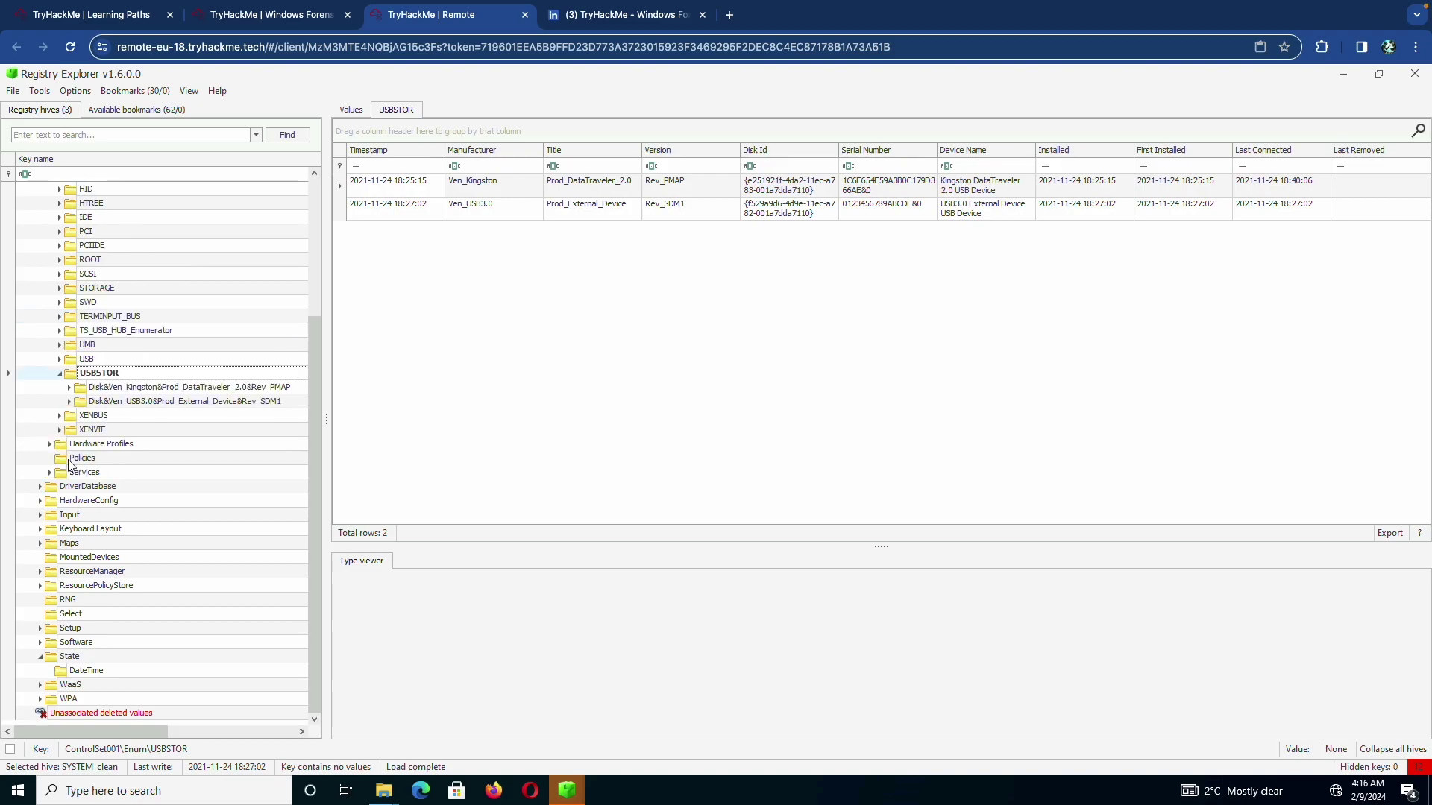
pyautogui.click(78, 644)
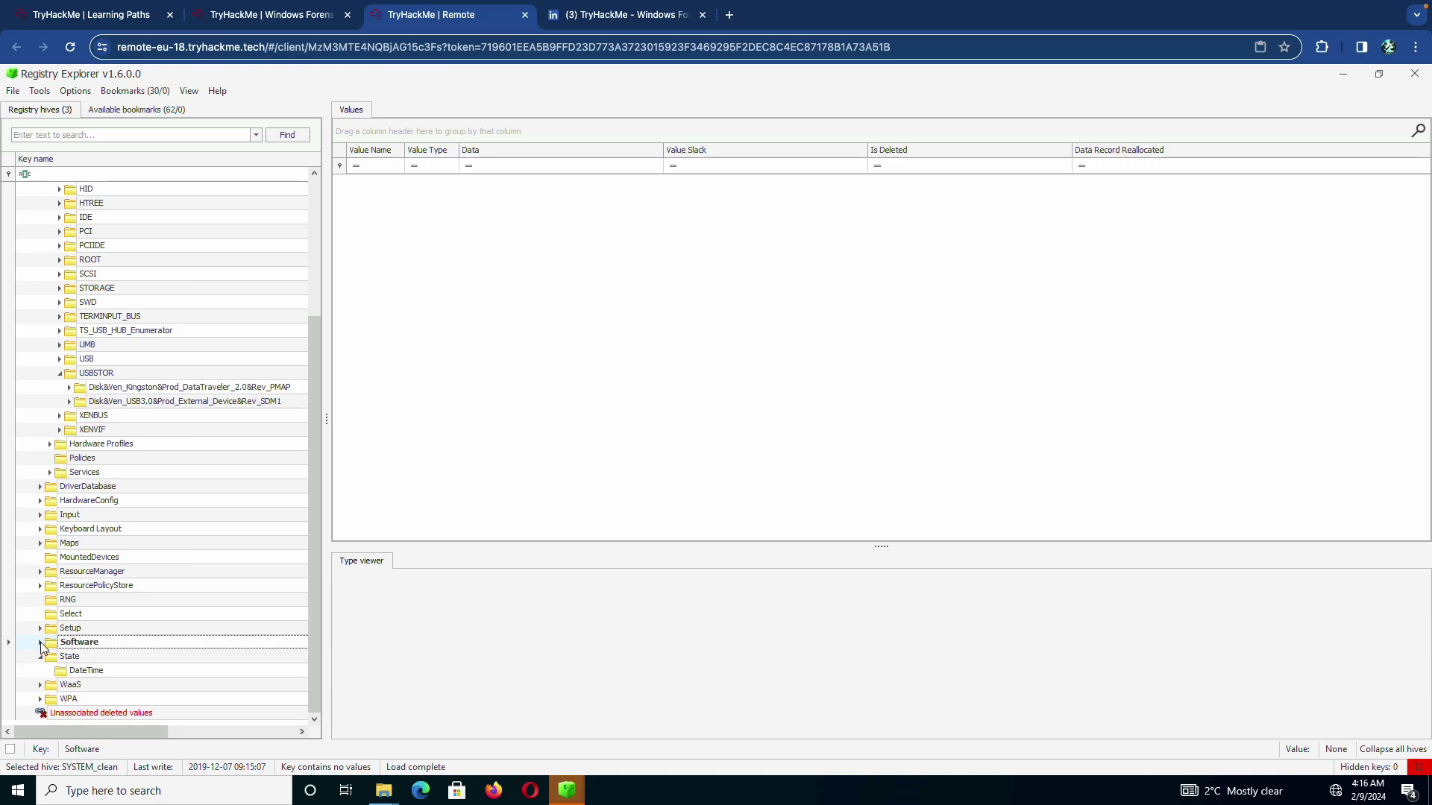
pyautogui.click(42, 643)
pyautogui.scroll(-3, 82, 597)
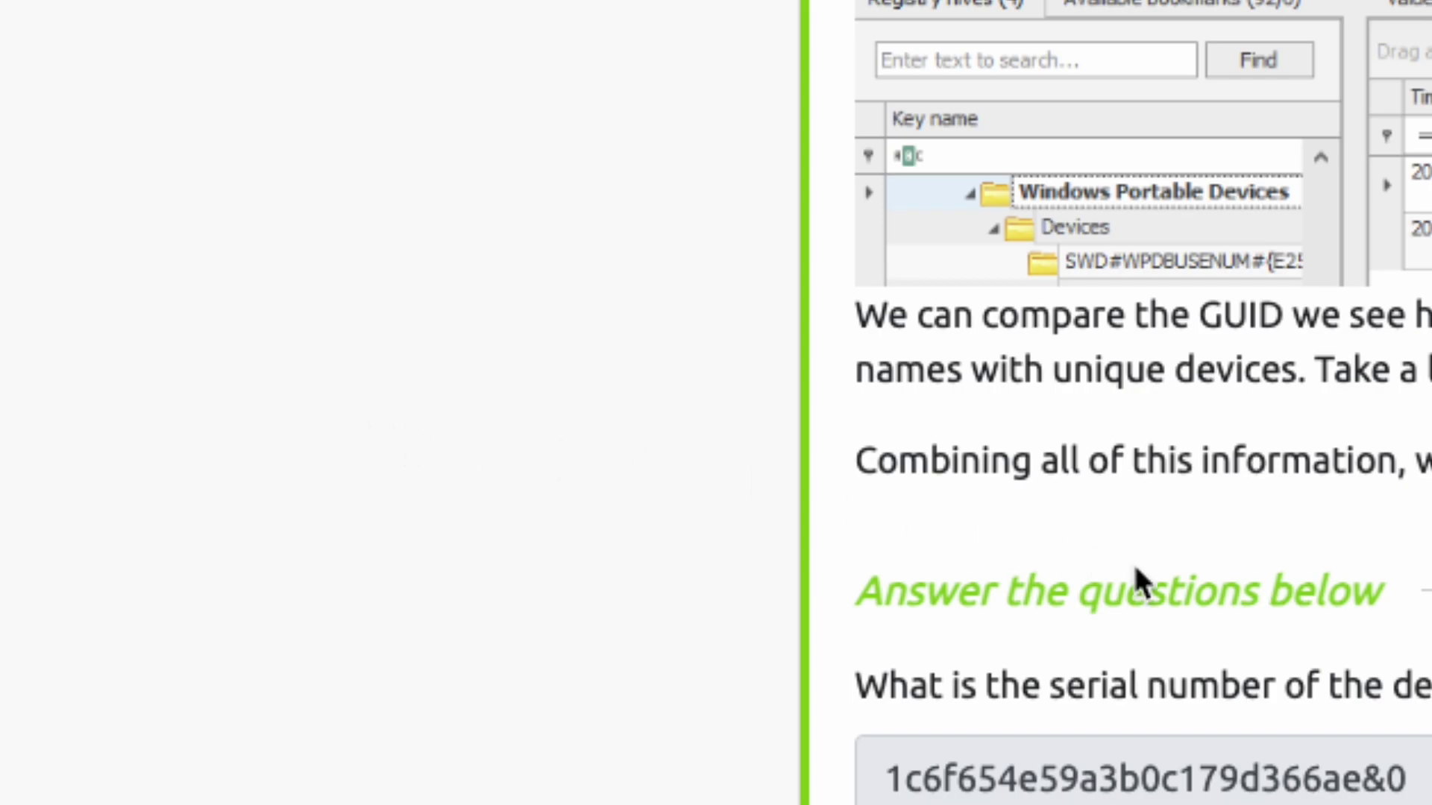
# Recheck the Windows Portable Devices example and the answered questions in Task 9 of the TryHackMe room.
pyautogui.scroll(-10, 1088, 579)
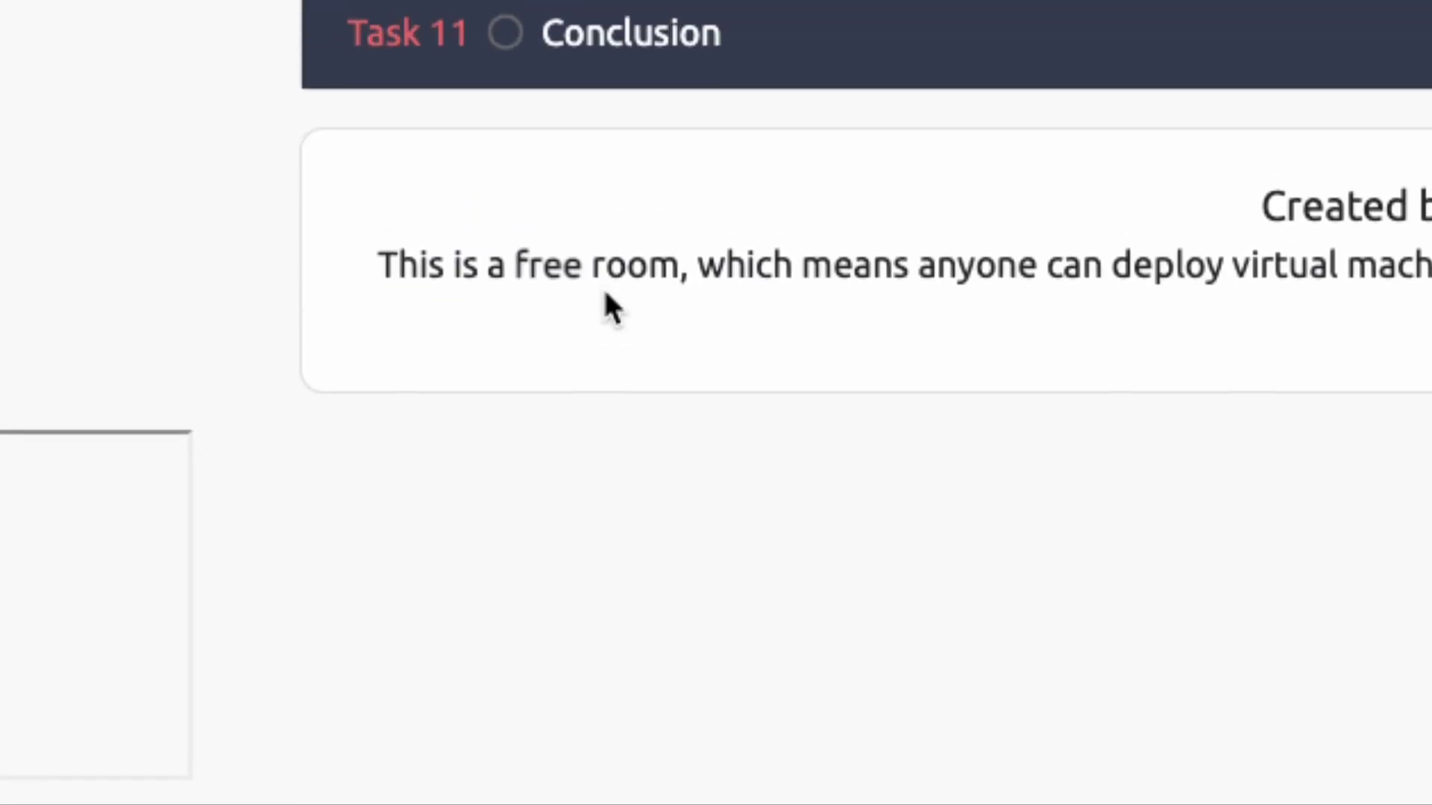
pyautogui.scroll(15, 605, 294)
pyautogui.scroll(-8, 604, 289)
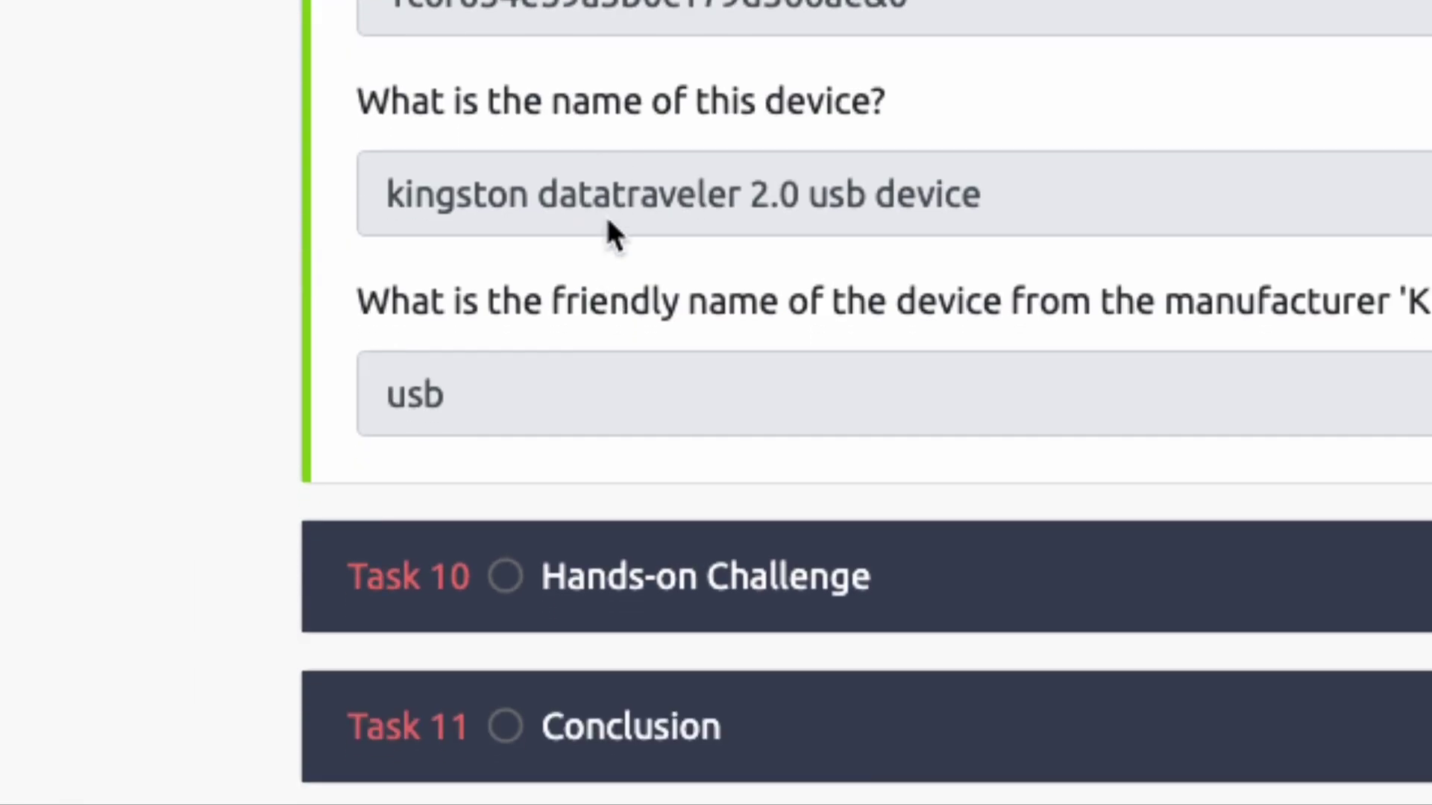
pyautogui.scroll(10, 605, 225)
pyautogui.scroll(-5, 605, 228)
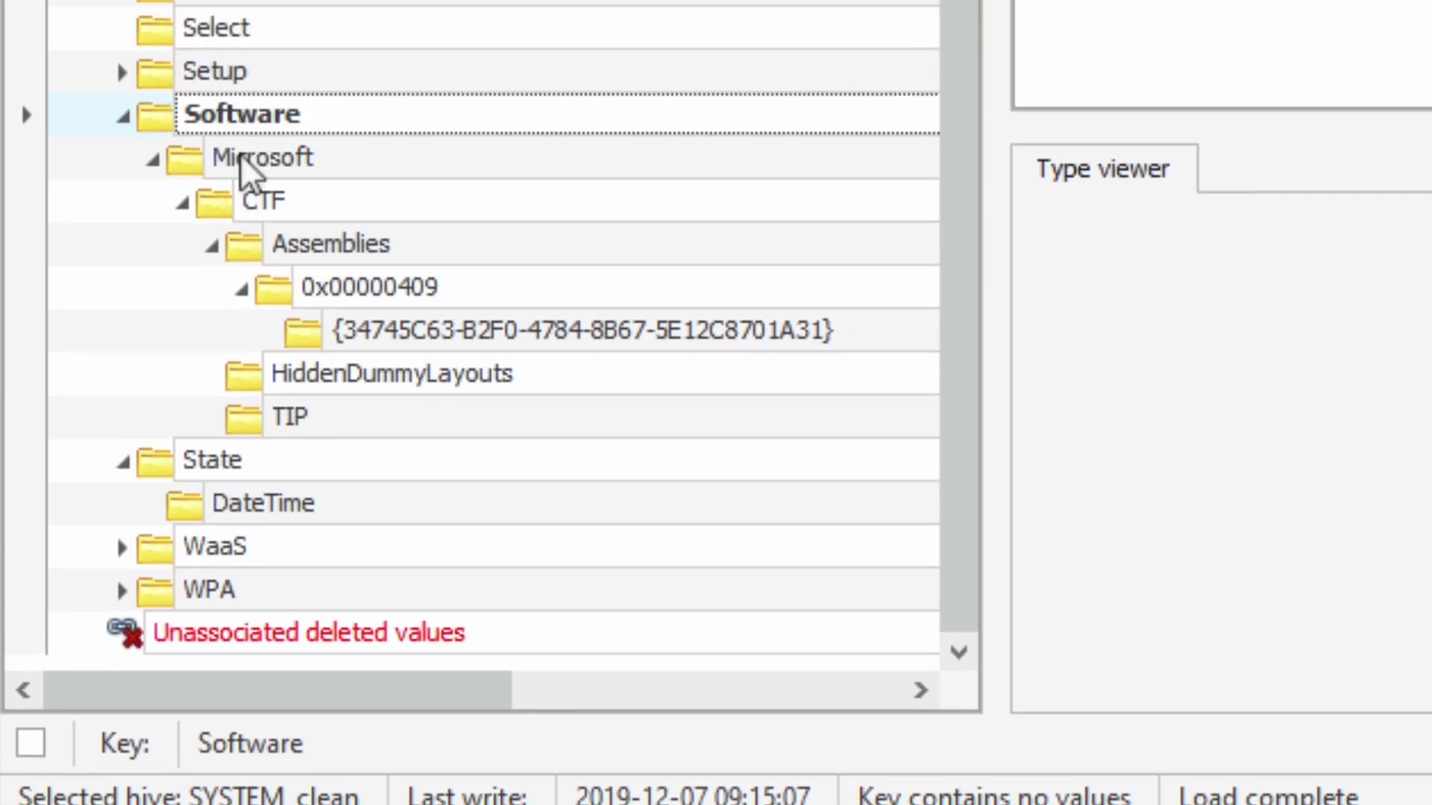
# Expand CTF under Software\Microsoft in the SYSTEM_clean hive and view the values of the GUID key under Assemblies\0x00000409.
pyautogui.click(184, 202)
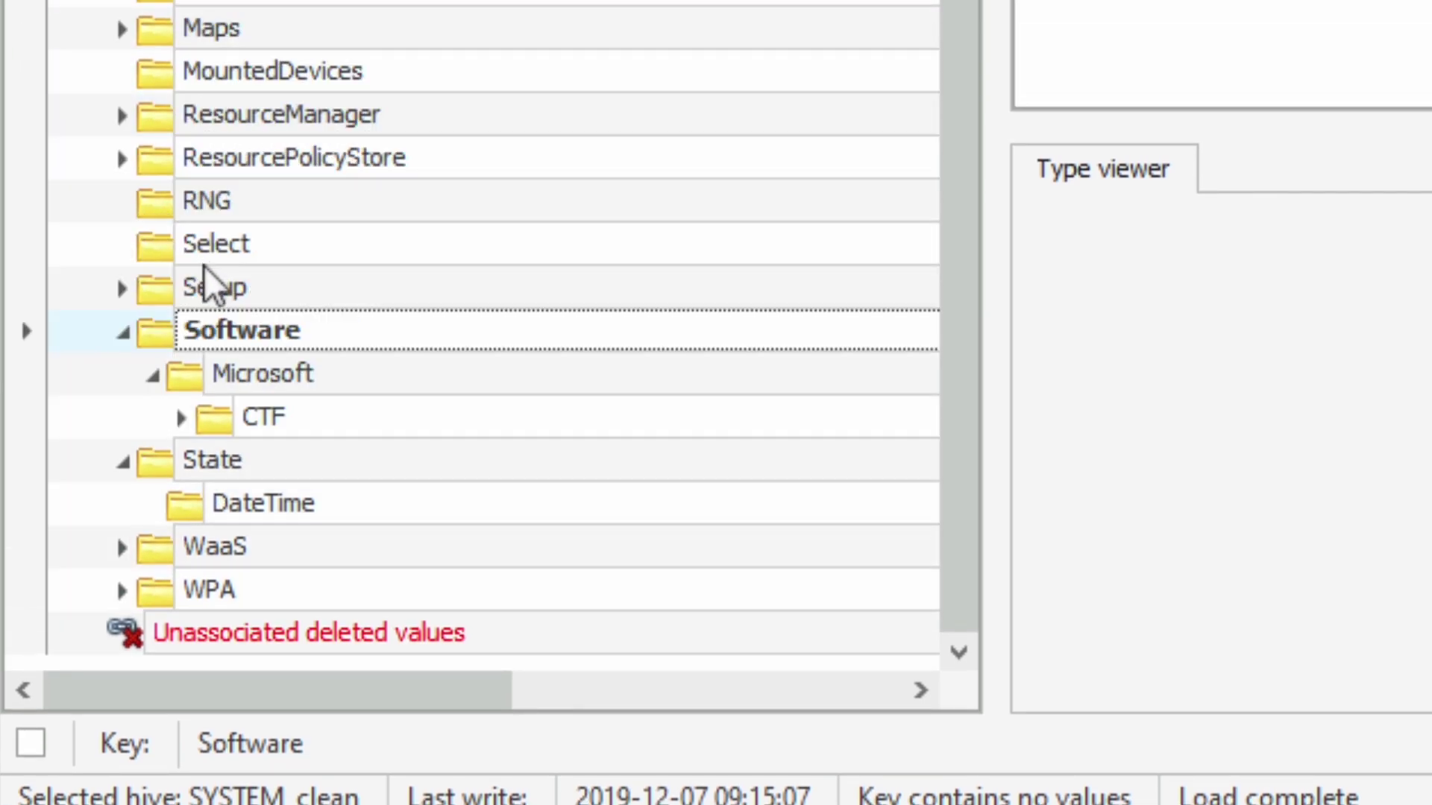
pyautogui.click(181, 421)
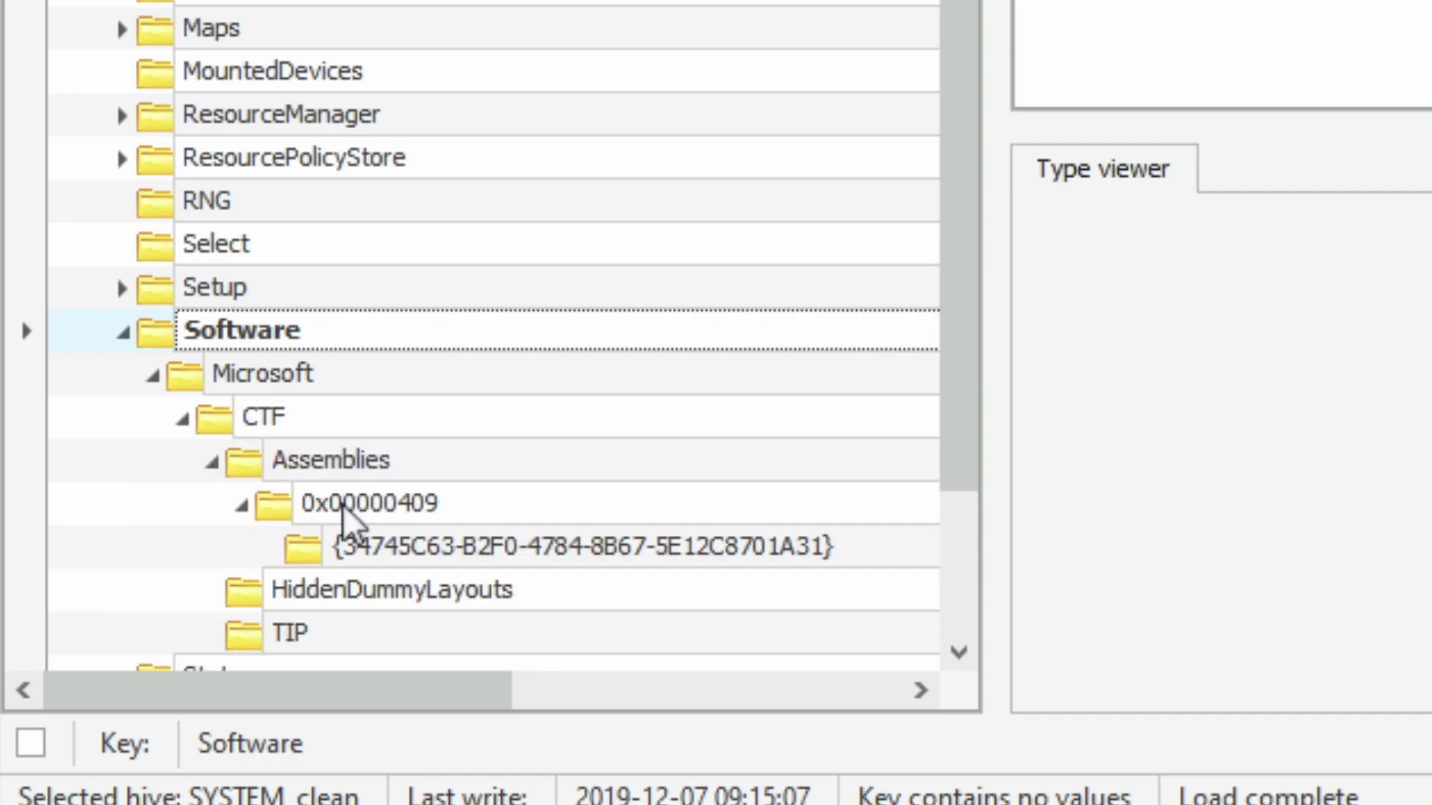
pyautogui.click(415, 546)
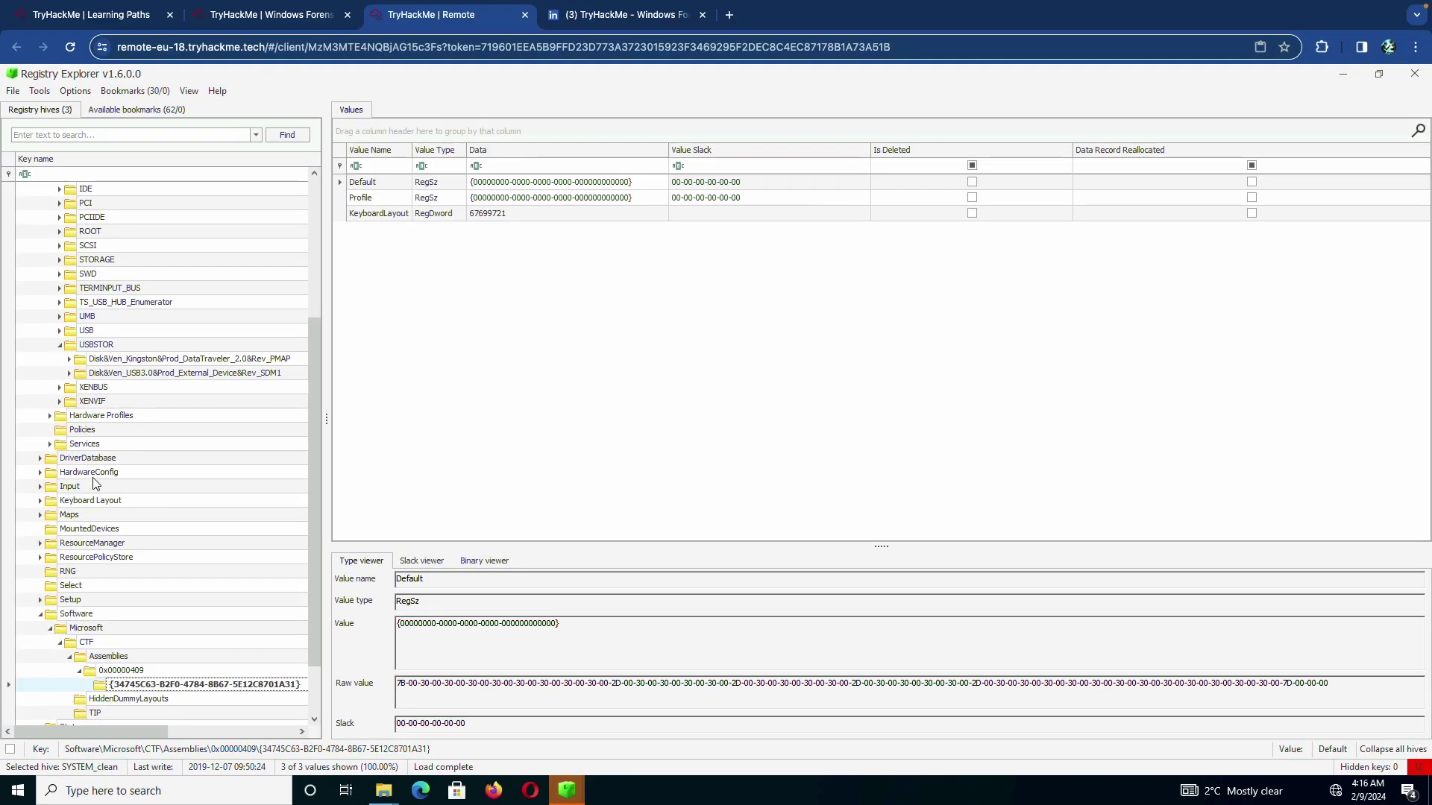
# Return to Task 9 of the room and highlight USBSTOR in the registry path under First/Last Times.
pyautogui.hotkey('ctrl', 'shift', 'Tab')
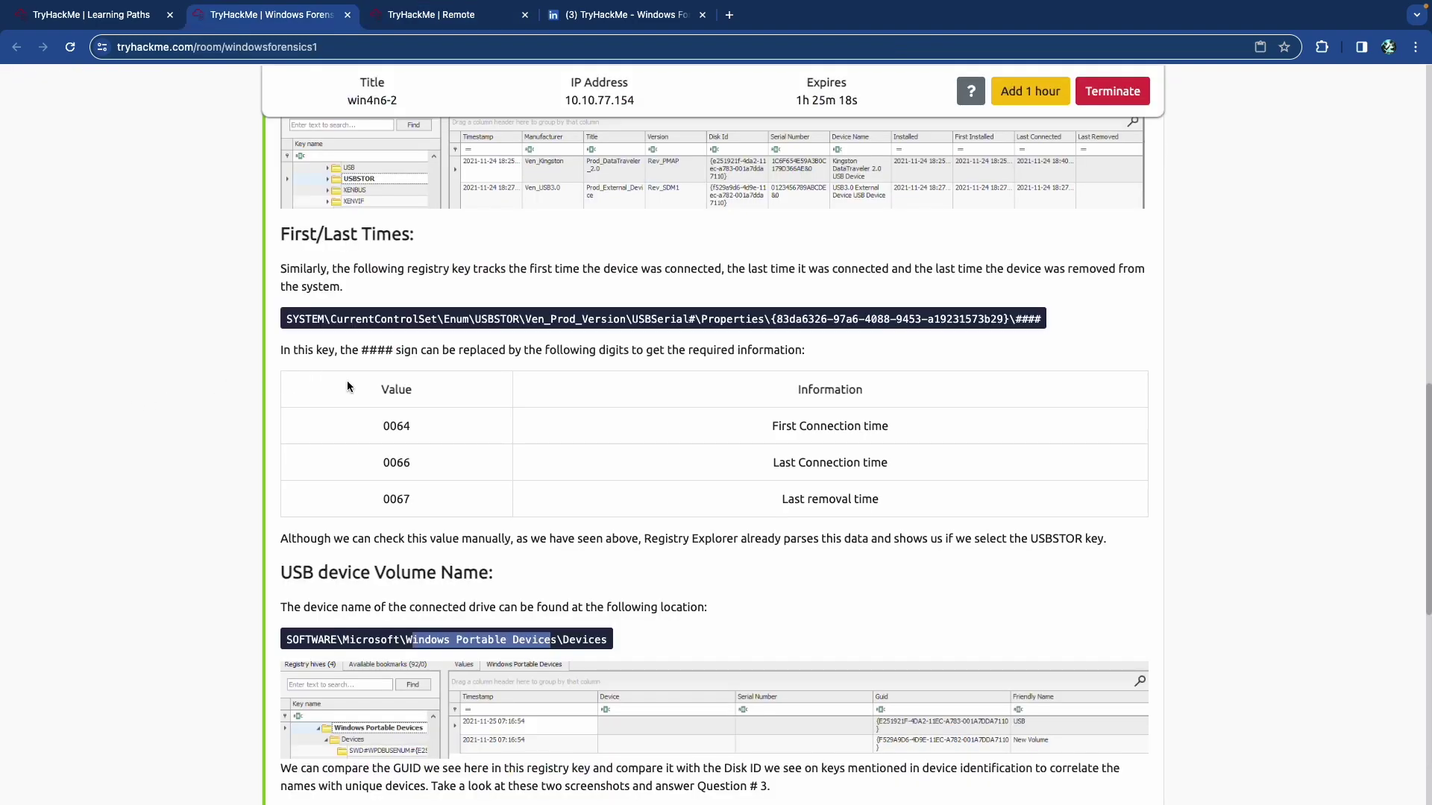
pyautogui.scroll(2, 347, 386)
pyautogui.click(383, 390)
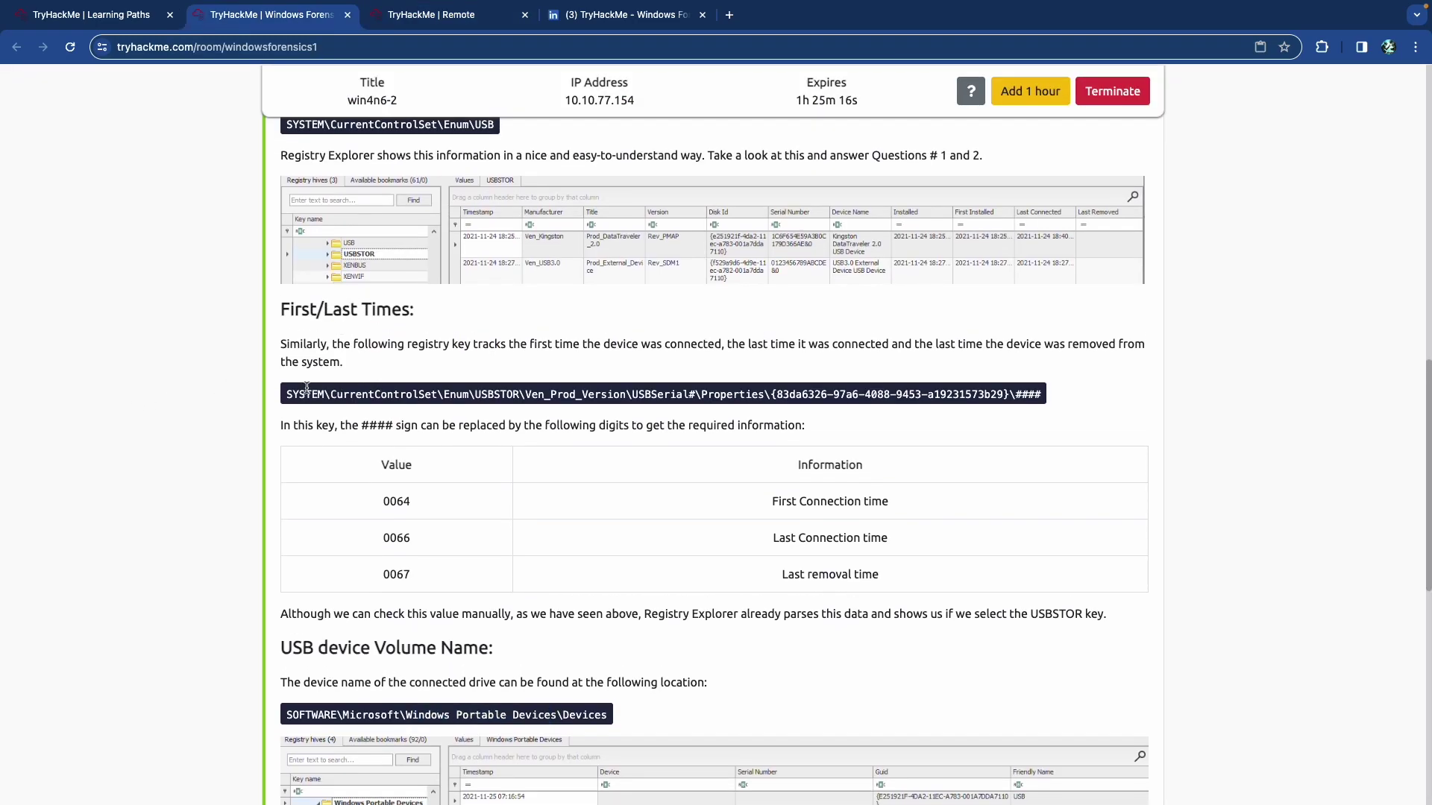
pyautogui.moveTo(306, 388); pyautogui.dragTo(423, 393)
pyautogui.click(423, 394)
pyautogui.doubleClick(510, 396)
# In the remote session, open ControlSet001\Enum\USBSTOR in Registry Explorer and copy the Last Connected time of the Kingston DataTraveler 2.0.
pyautogui.hotkey('ctrl', 'Tab')
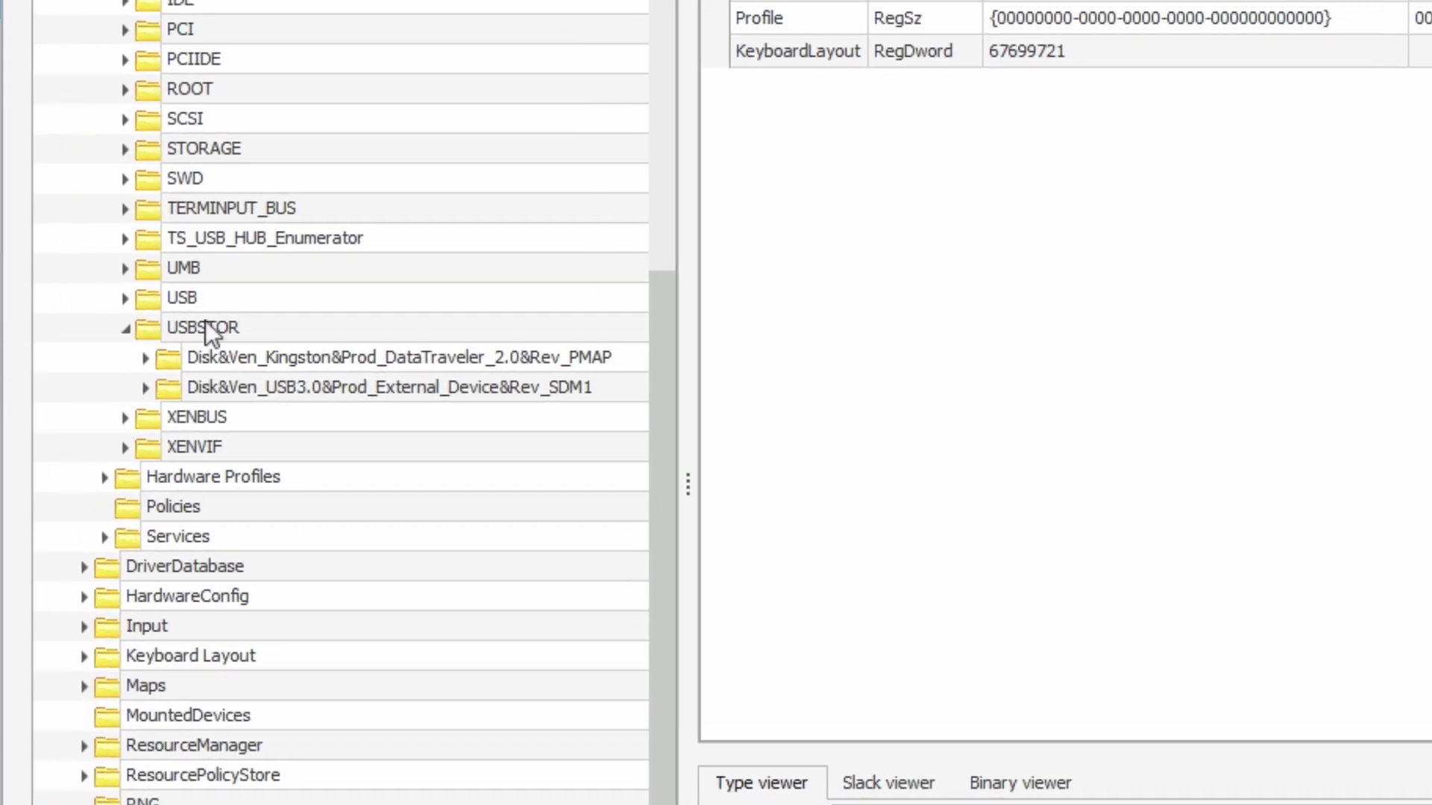
pyautogui.click(206, 326)
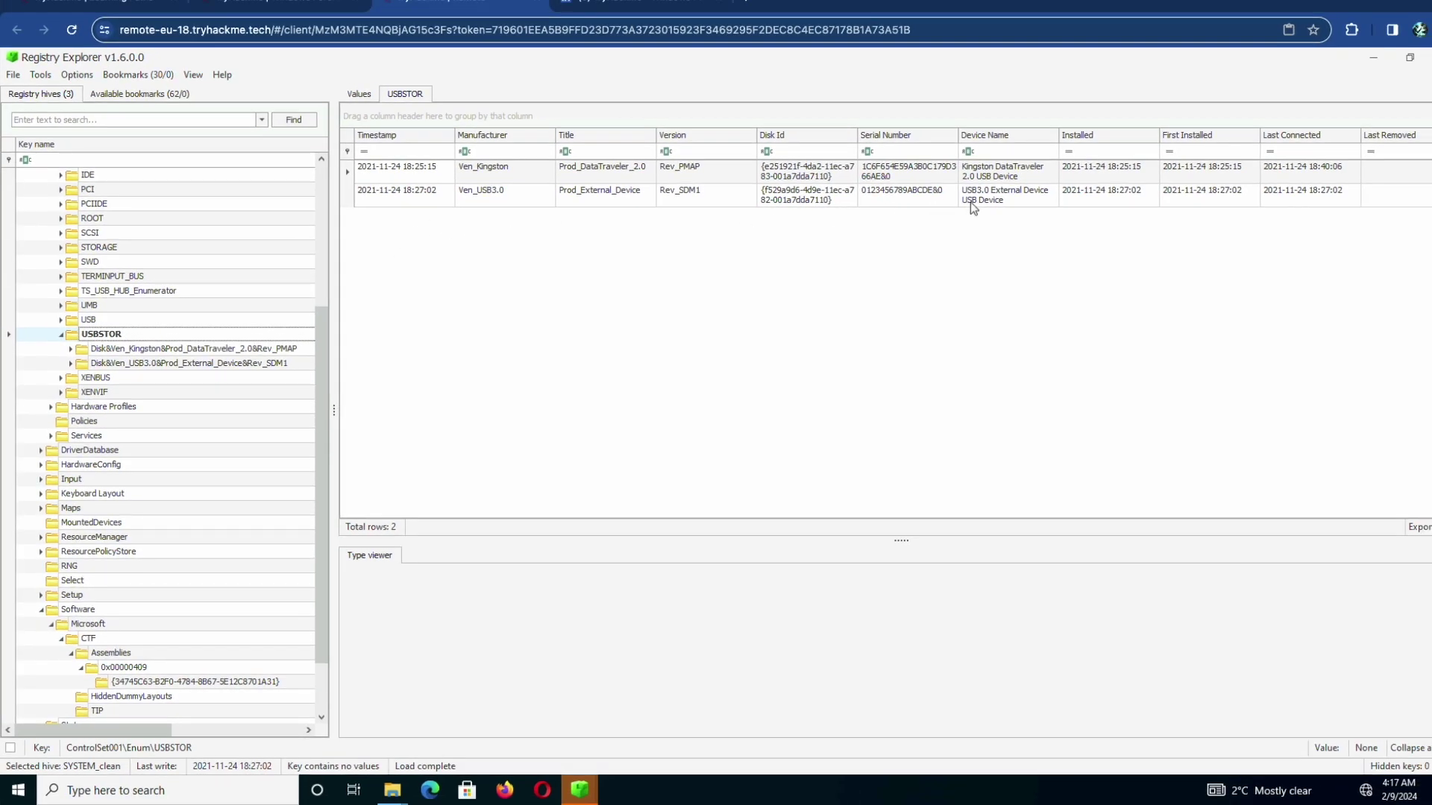
pyautogui.click(1011, 178)
pyautogui.click(1022, 198)
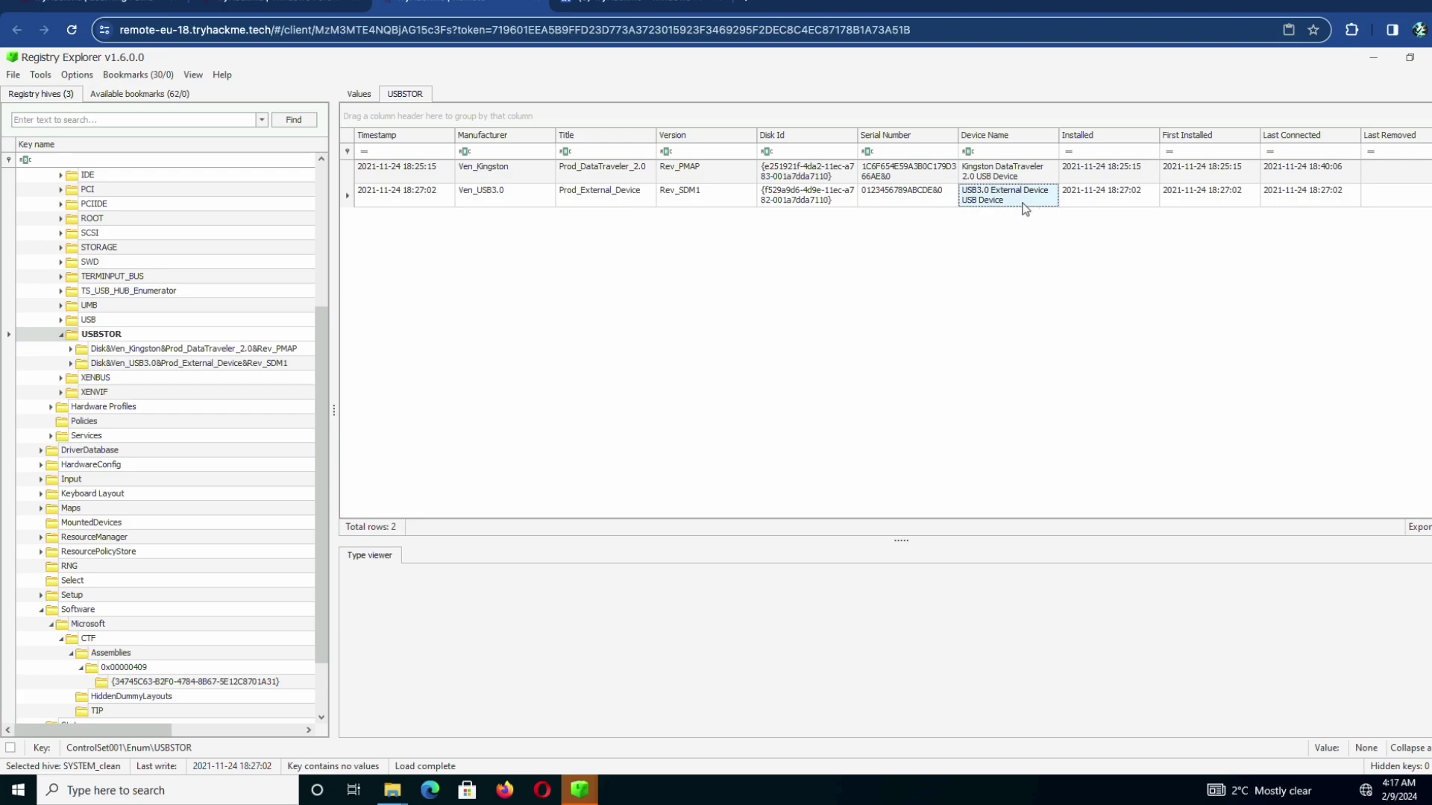
pyautogui.click(1303, 176)
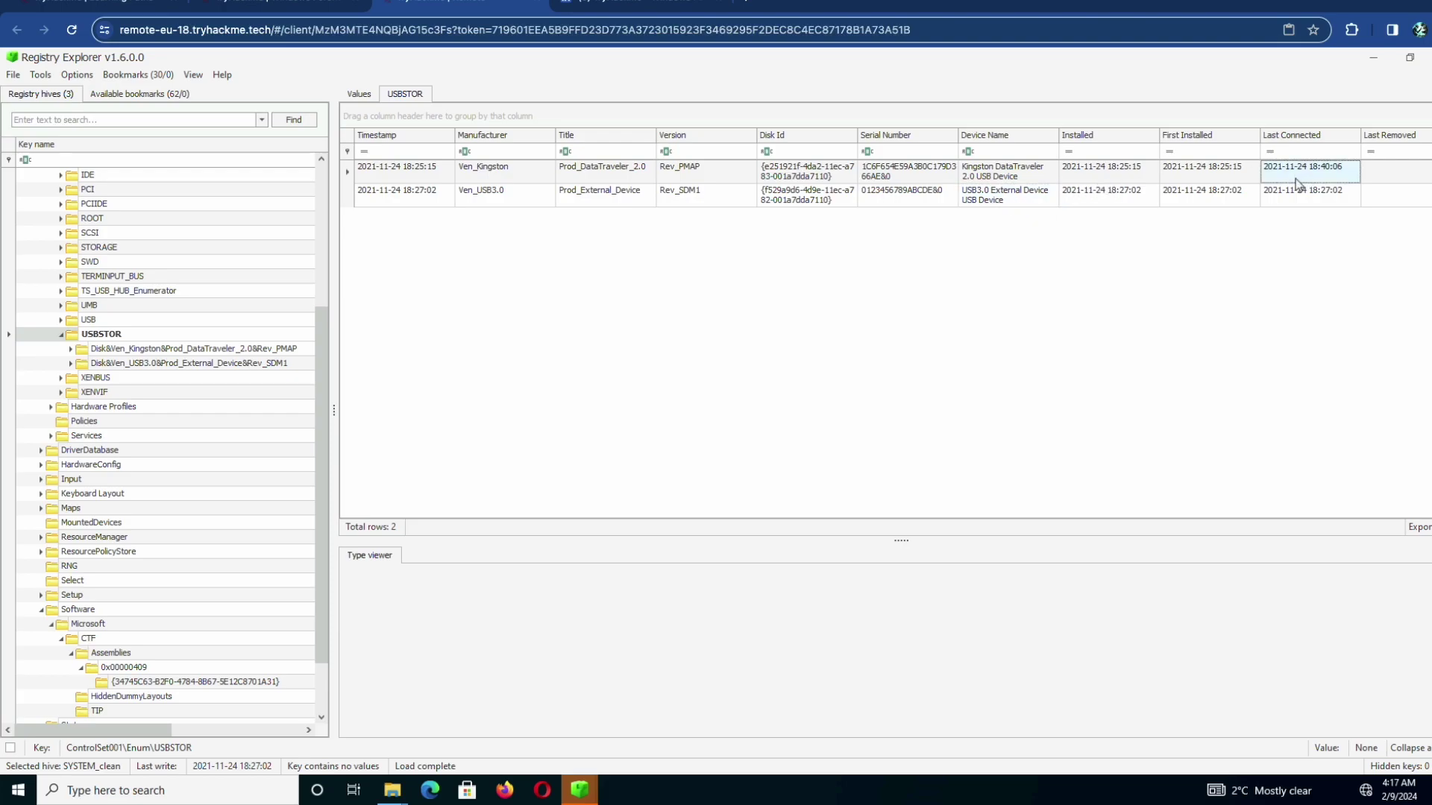
pyautogui.hotkey('ctrl', 'shift', 'Tab')
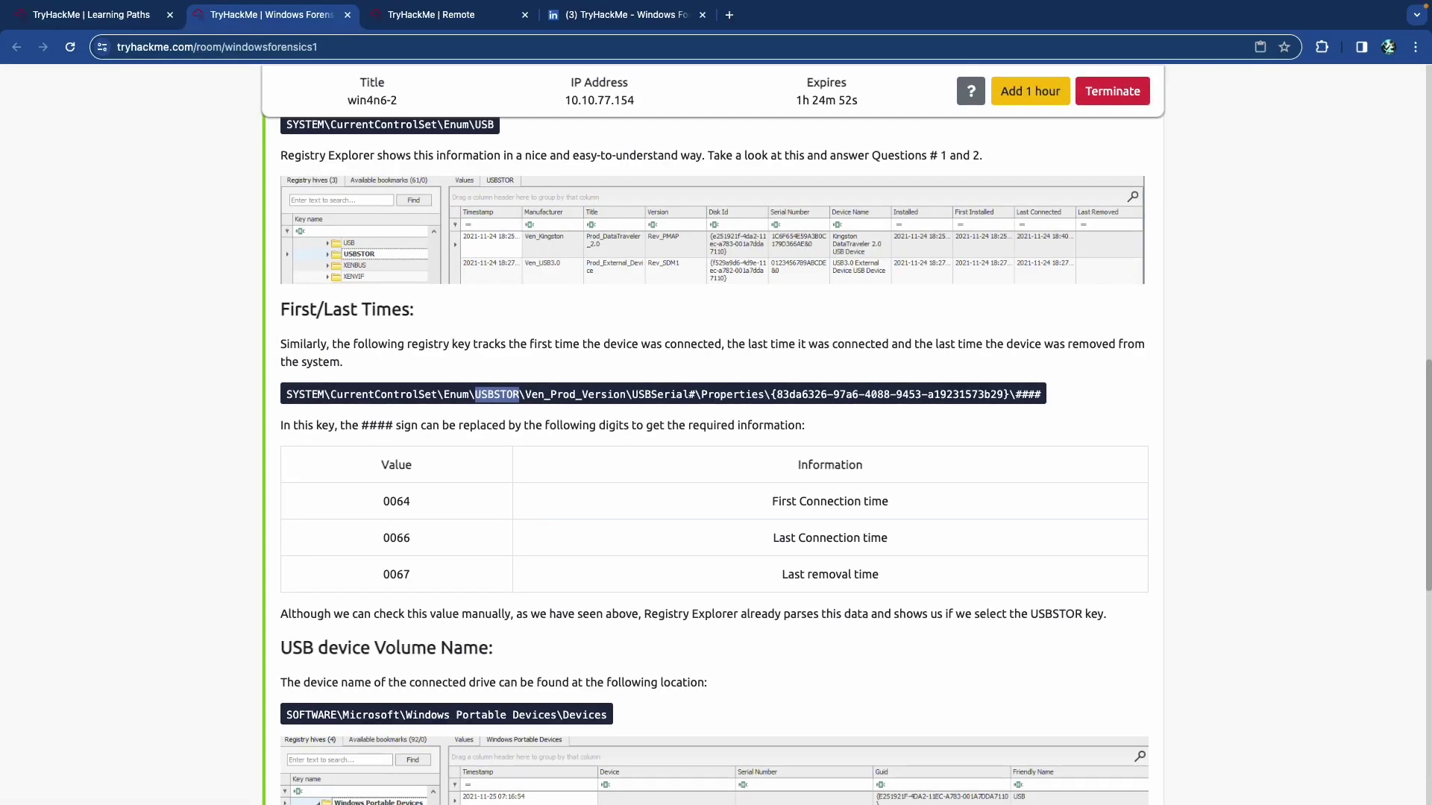
pyautogui.scroll(-9, 1029, 209)
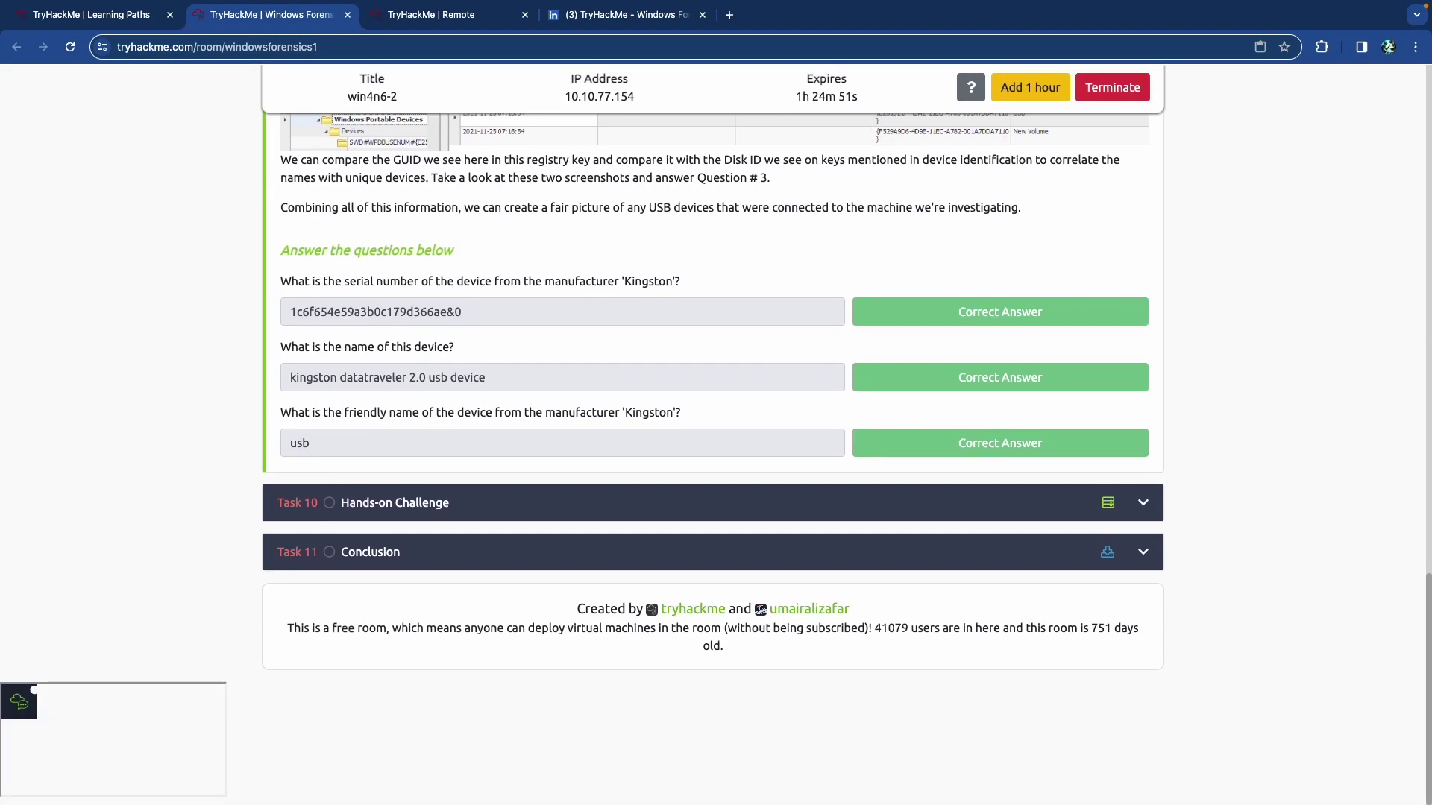
pyautogui.click(396, 503)
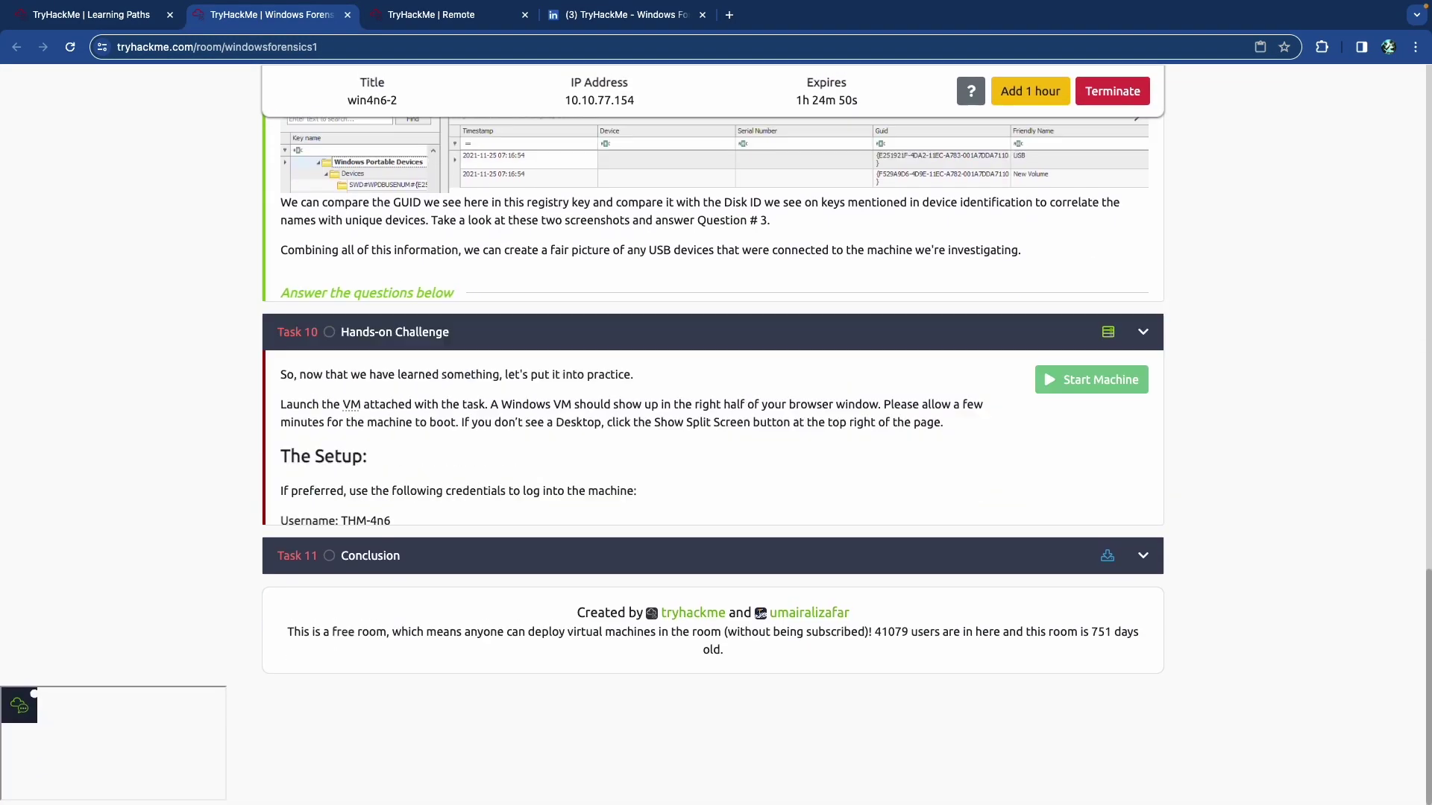
pyautogui.scroll(-10, 712, 335)
pyautogui.click(447, 496)
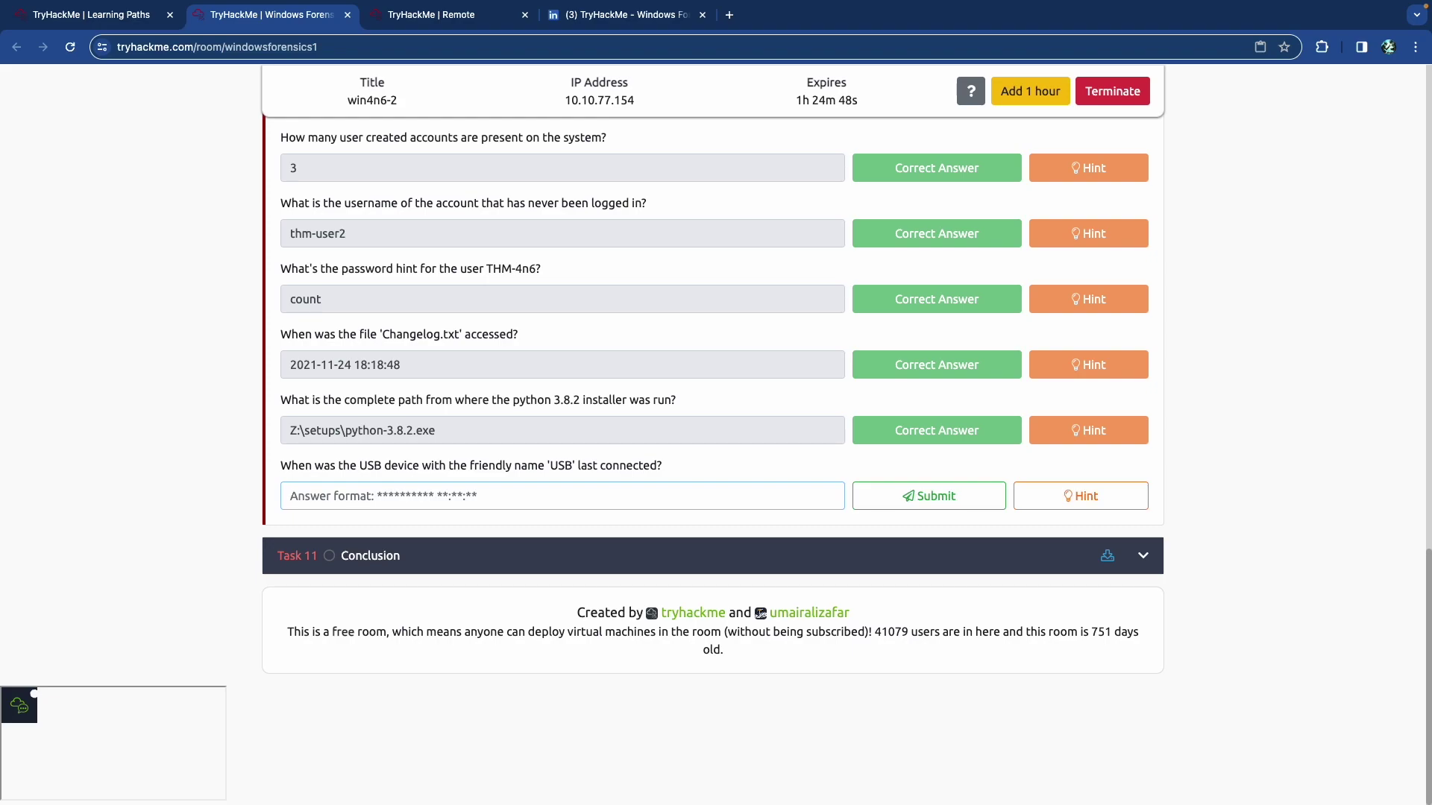
pyautogui.hotkey('ctrl', 'v')
pyautogui.moveTo(377, 496); pyautogui.dragTo(303, 495)
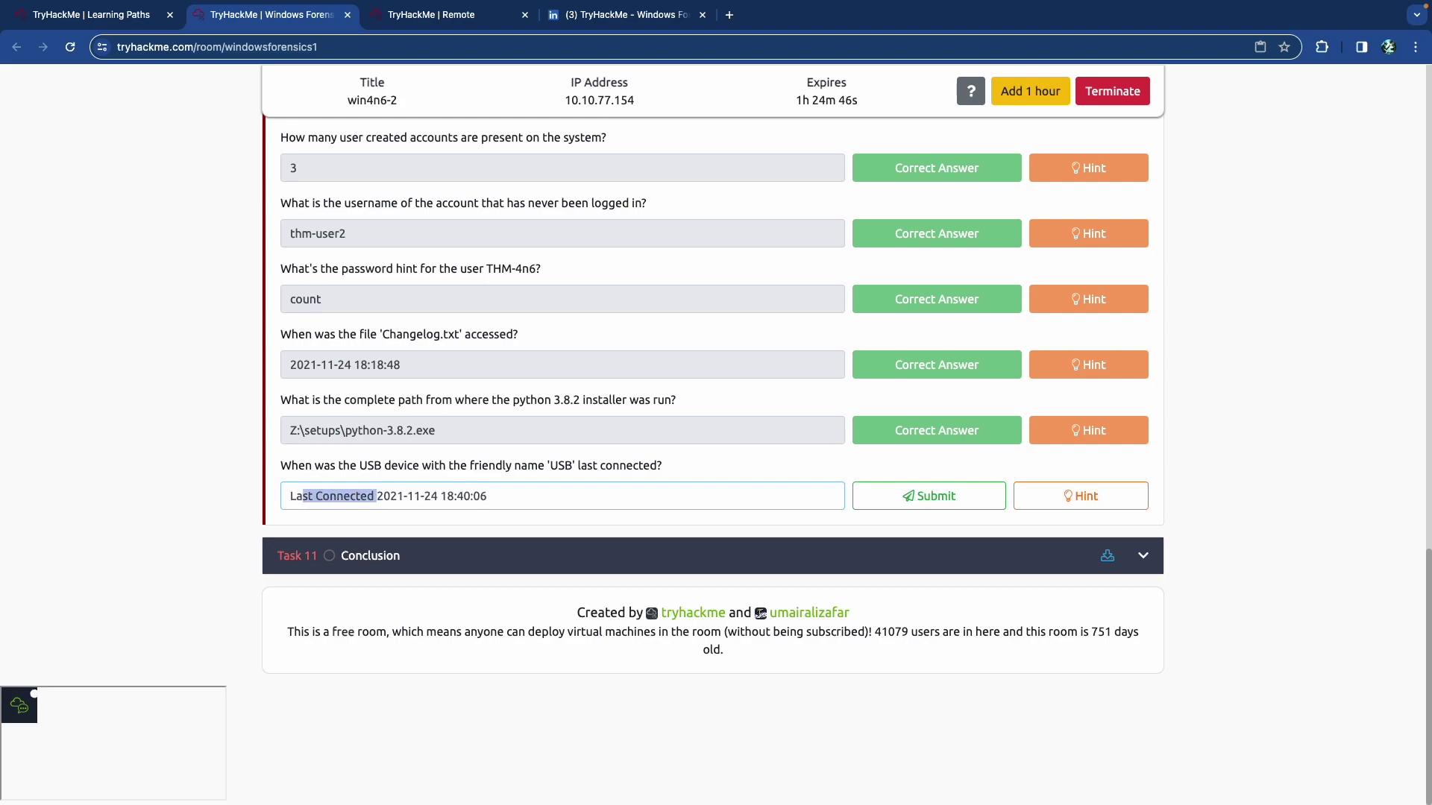
pyautogui.press('BackSpace')
pyautogui.press('BackSpace')
pyautogui.press('BackSpace')
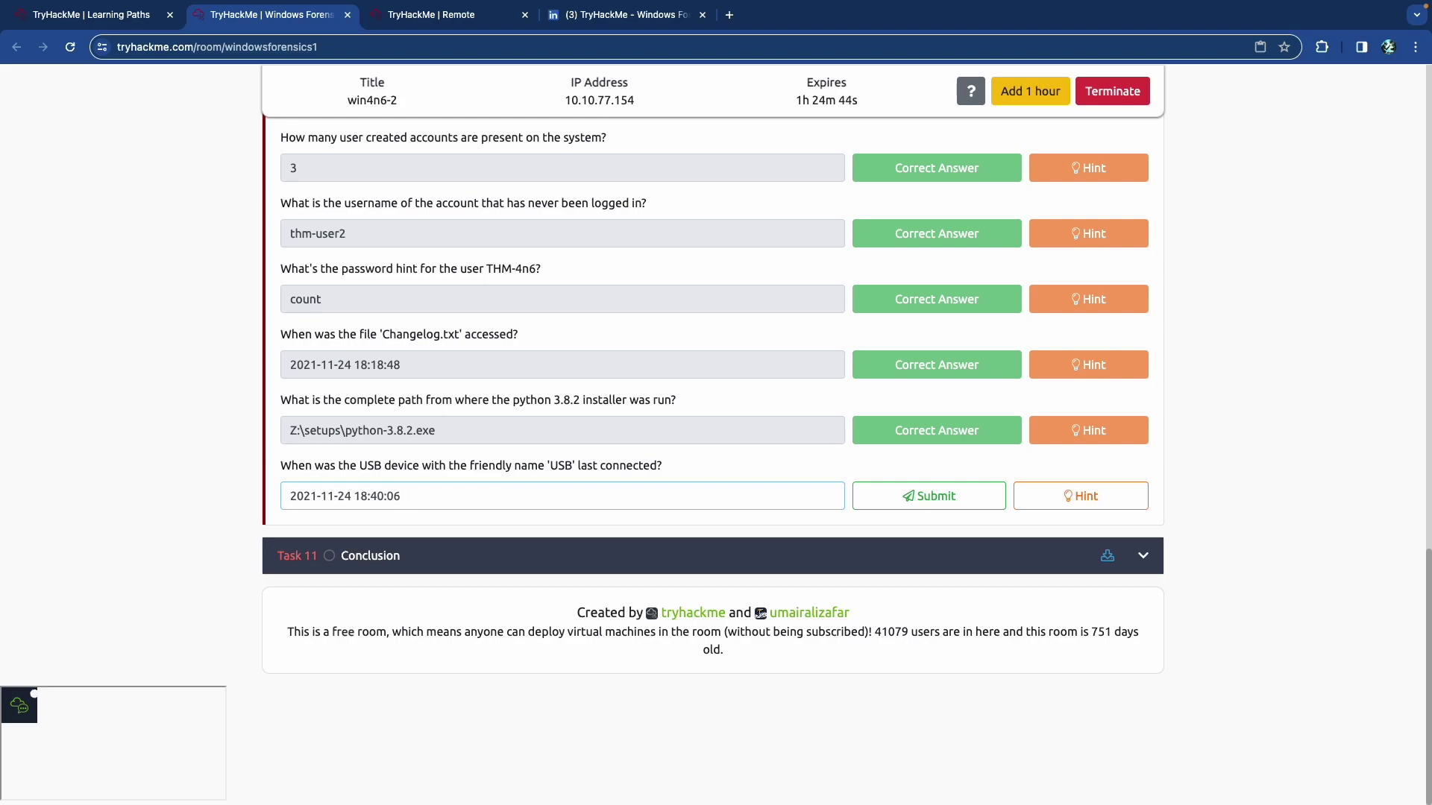
pyautogui.click(928, 496)
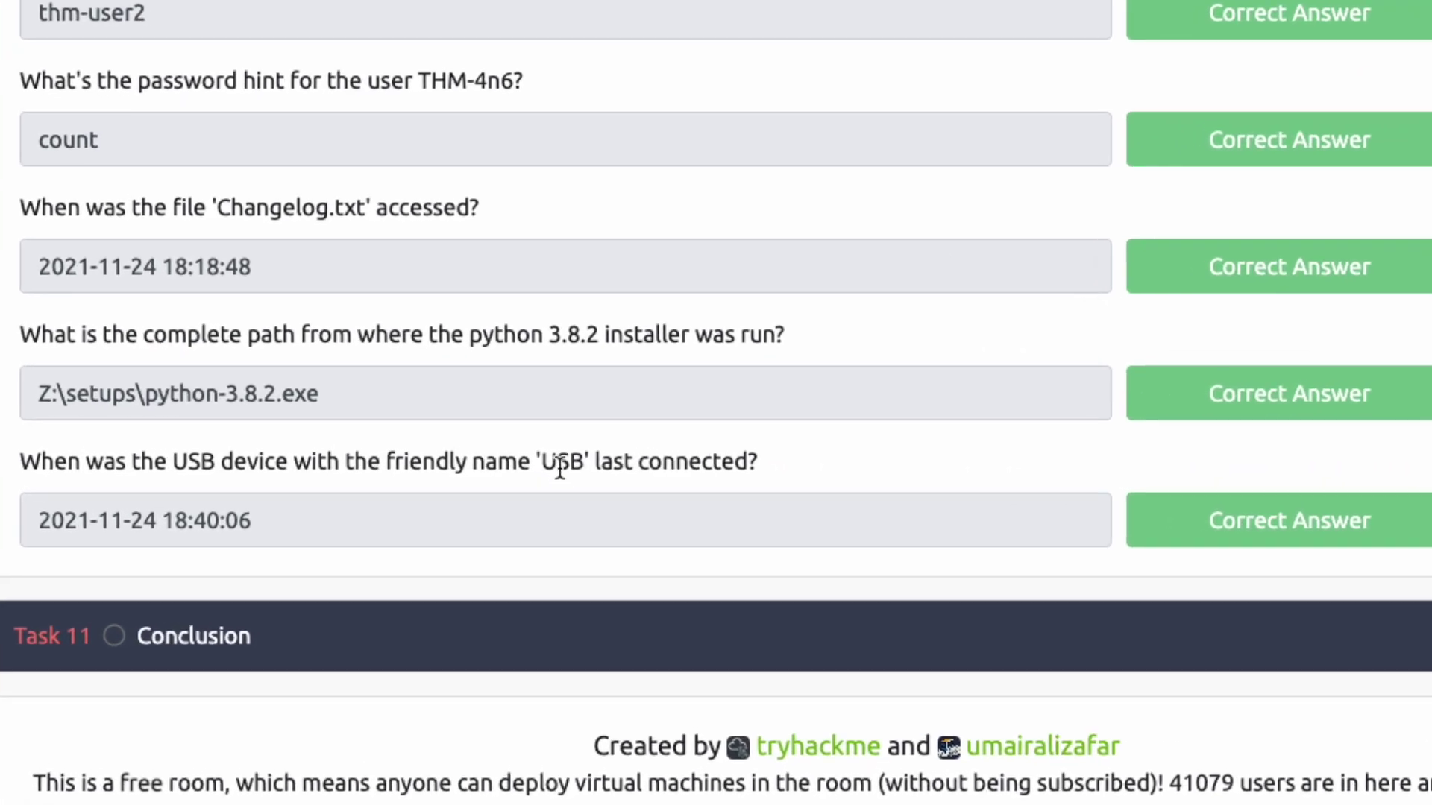
# Highlight 'USB' in the answered question and retrace the path to ControlSet001\Enum\USBSTOR in the remote session's SYSTEM_clean hive.
pyautogui.doubleClick(561, 466)
pyautogui.click(521, 466)
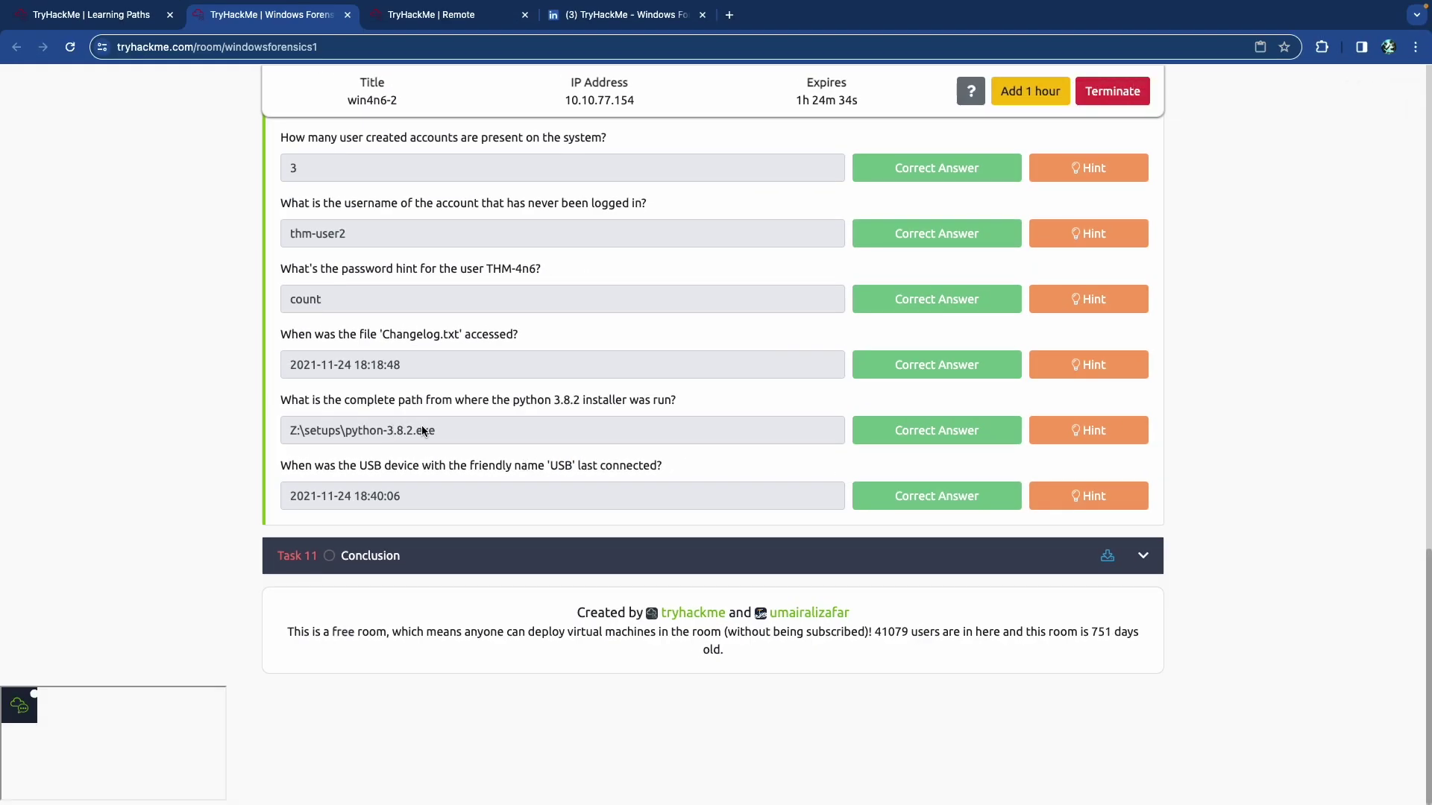
pyautogui.hotkey('ctrl', 'Tab')
pyautogui.scroll(3, 116, 350)
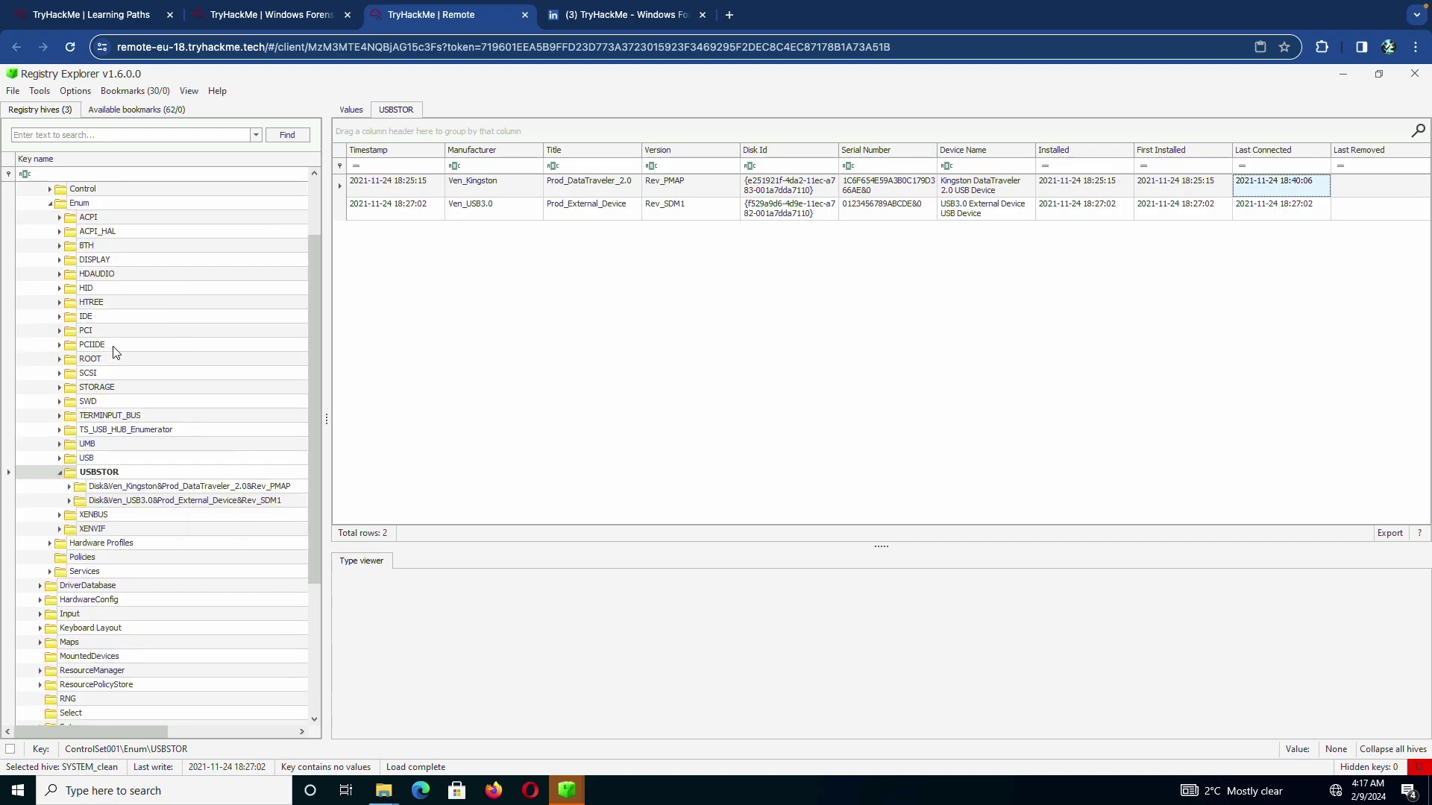
pyautogui.scroll(2, 115, 352)
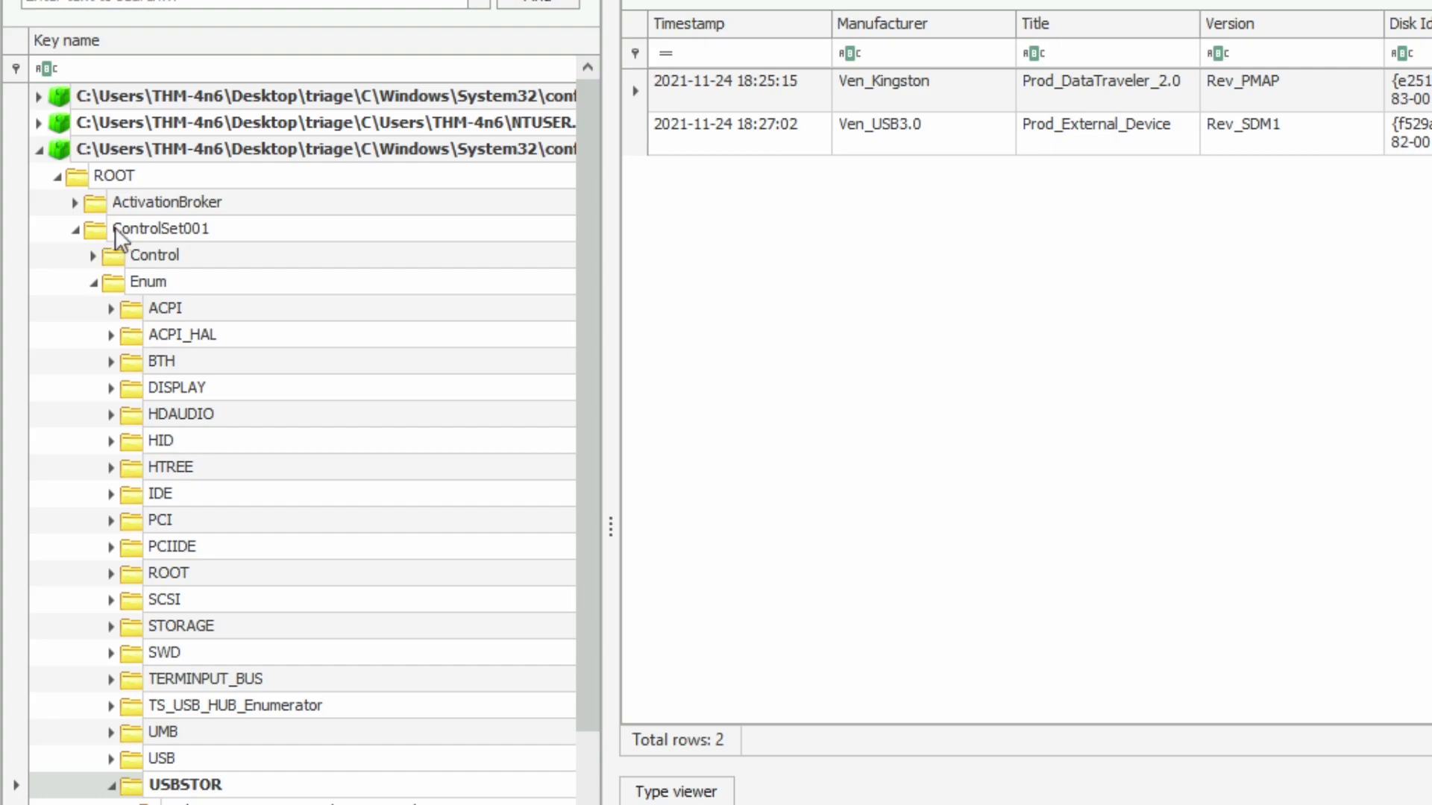
pyautogui.scroll(-1, 145, 284)
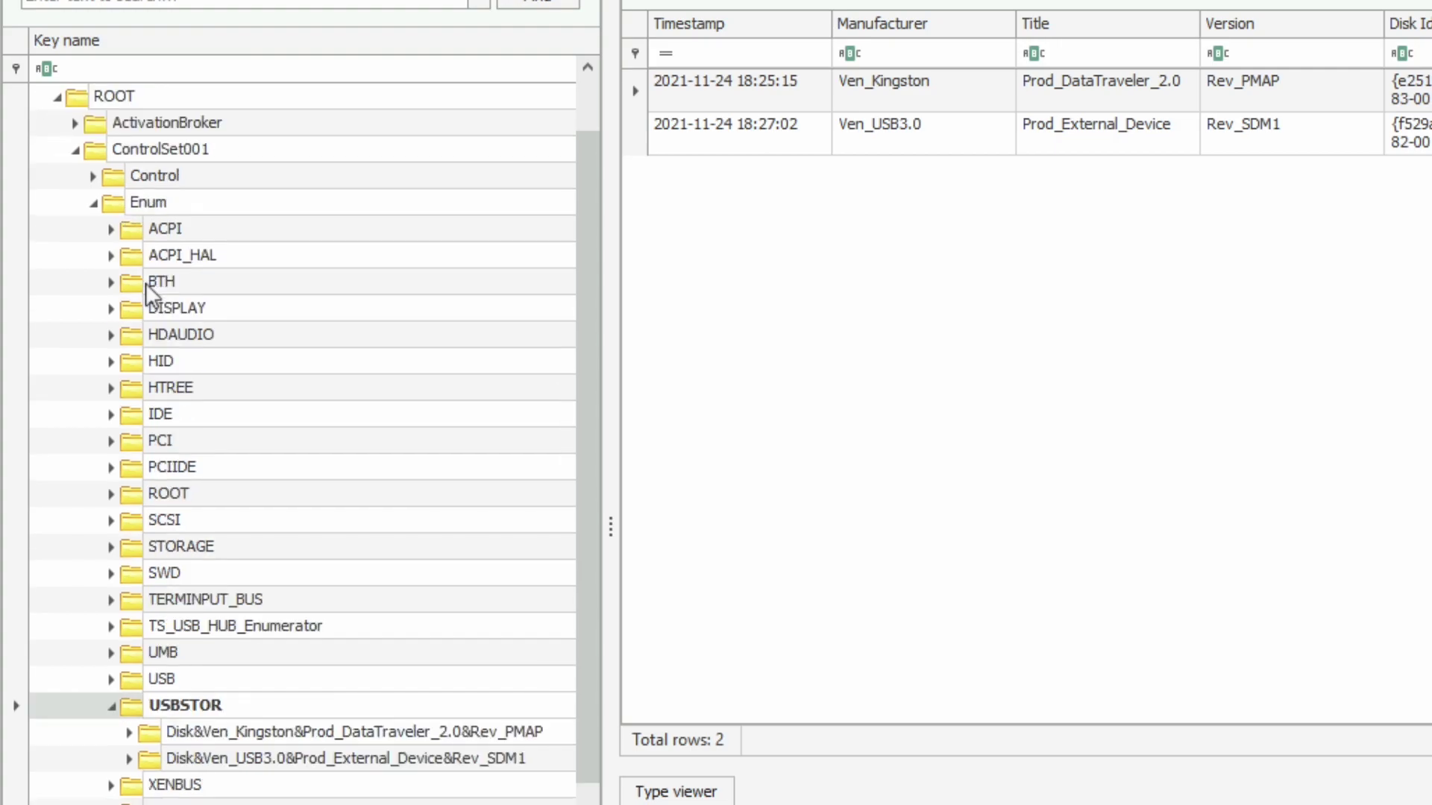
pyautogui.scroll(-2, 146, 290)
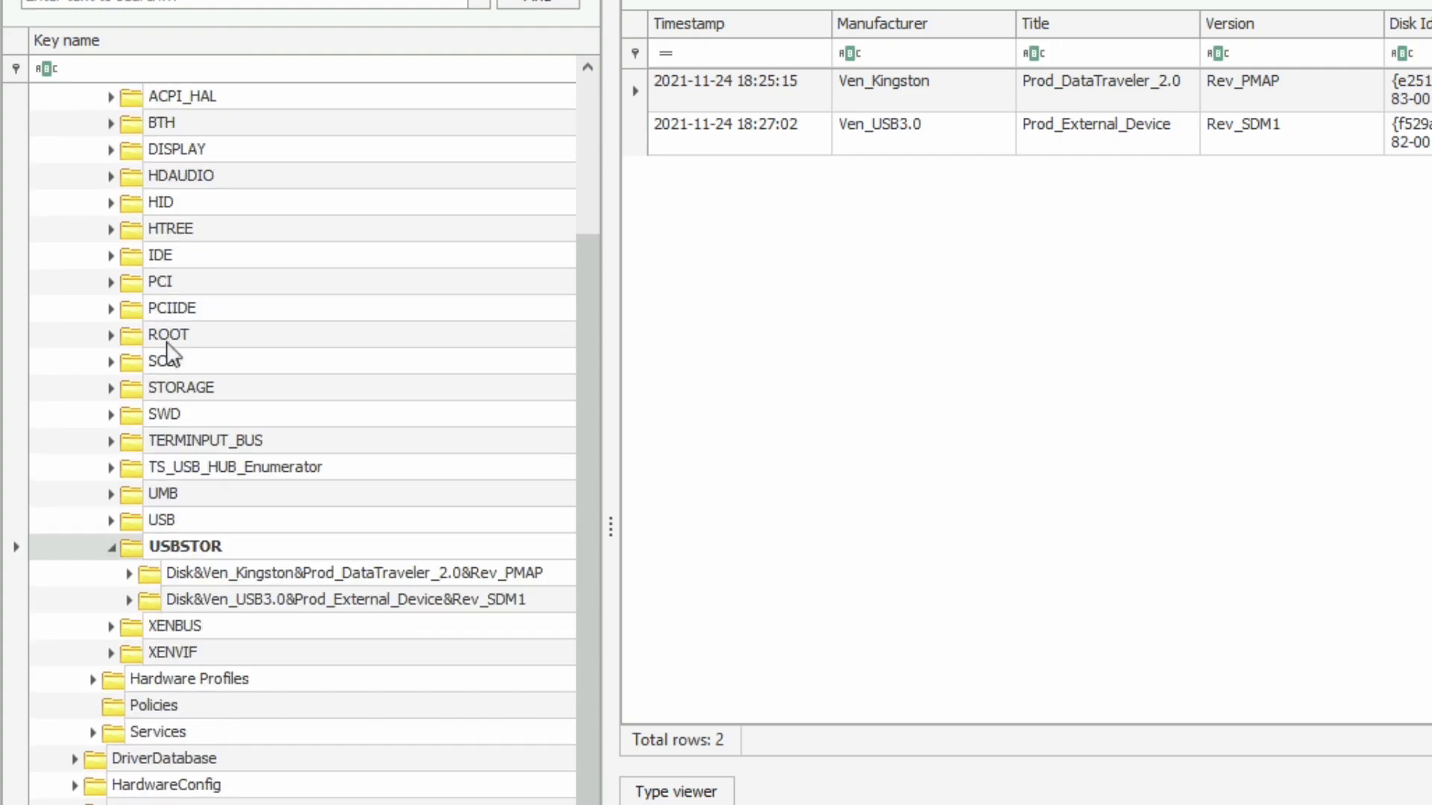
pyautogui.click(184, 550)
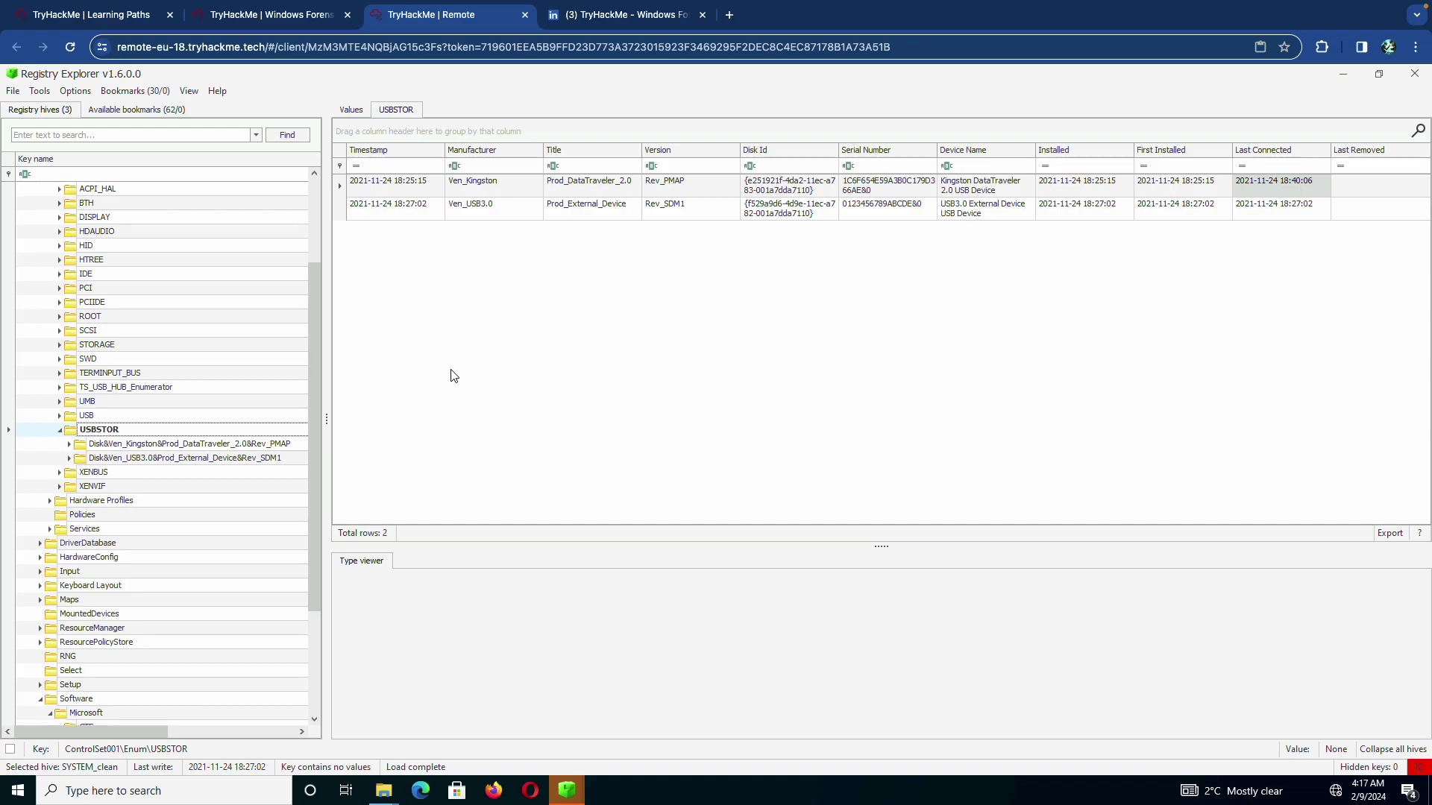
# Return to the Windows Forensics 1 room, collapse the Task 10 Hands-on Challenge and review the task list.
pyautogui.hotkey('ctrl', 'shift', 'Tab')
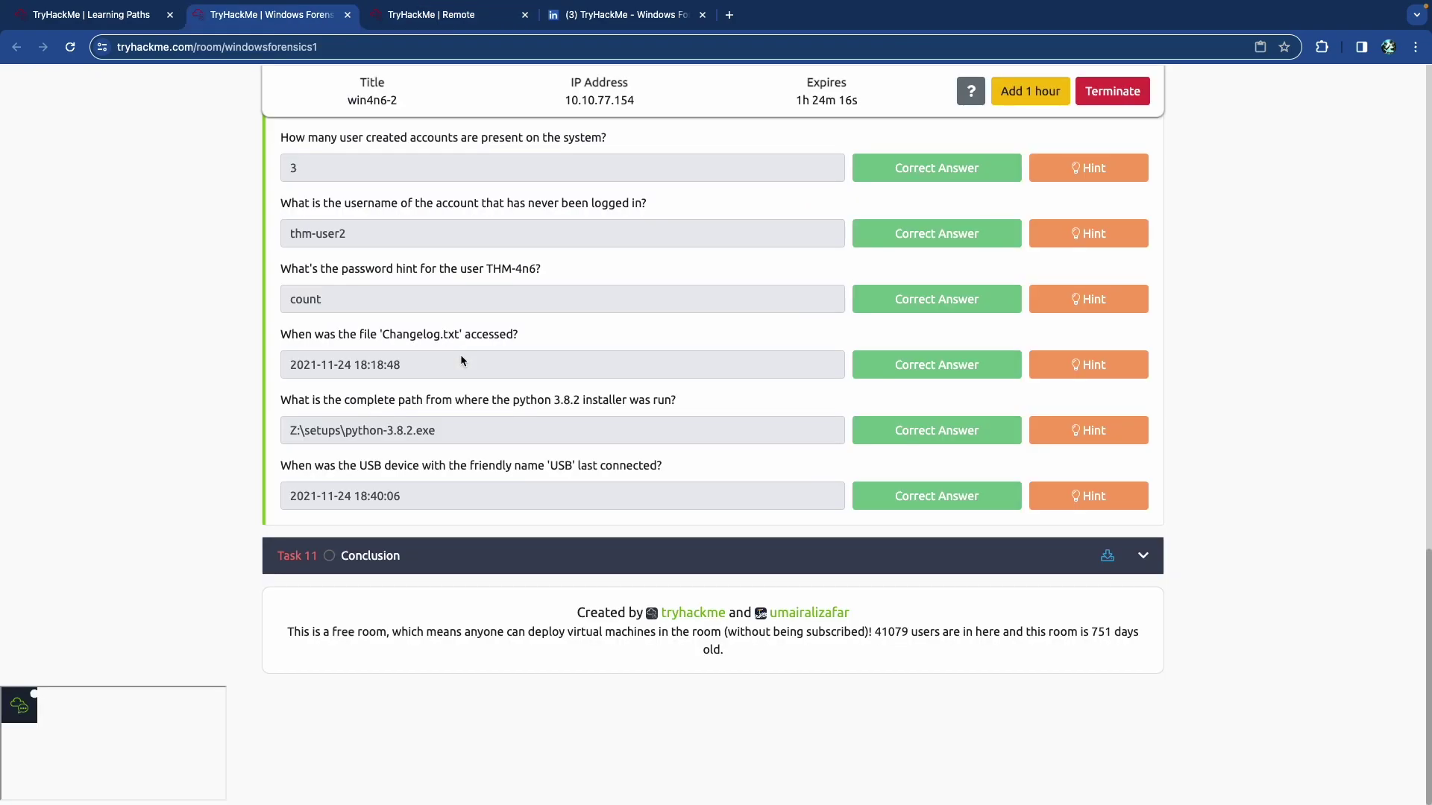
pyautogui.scroll(15, 402, 401)
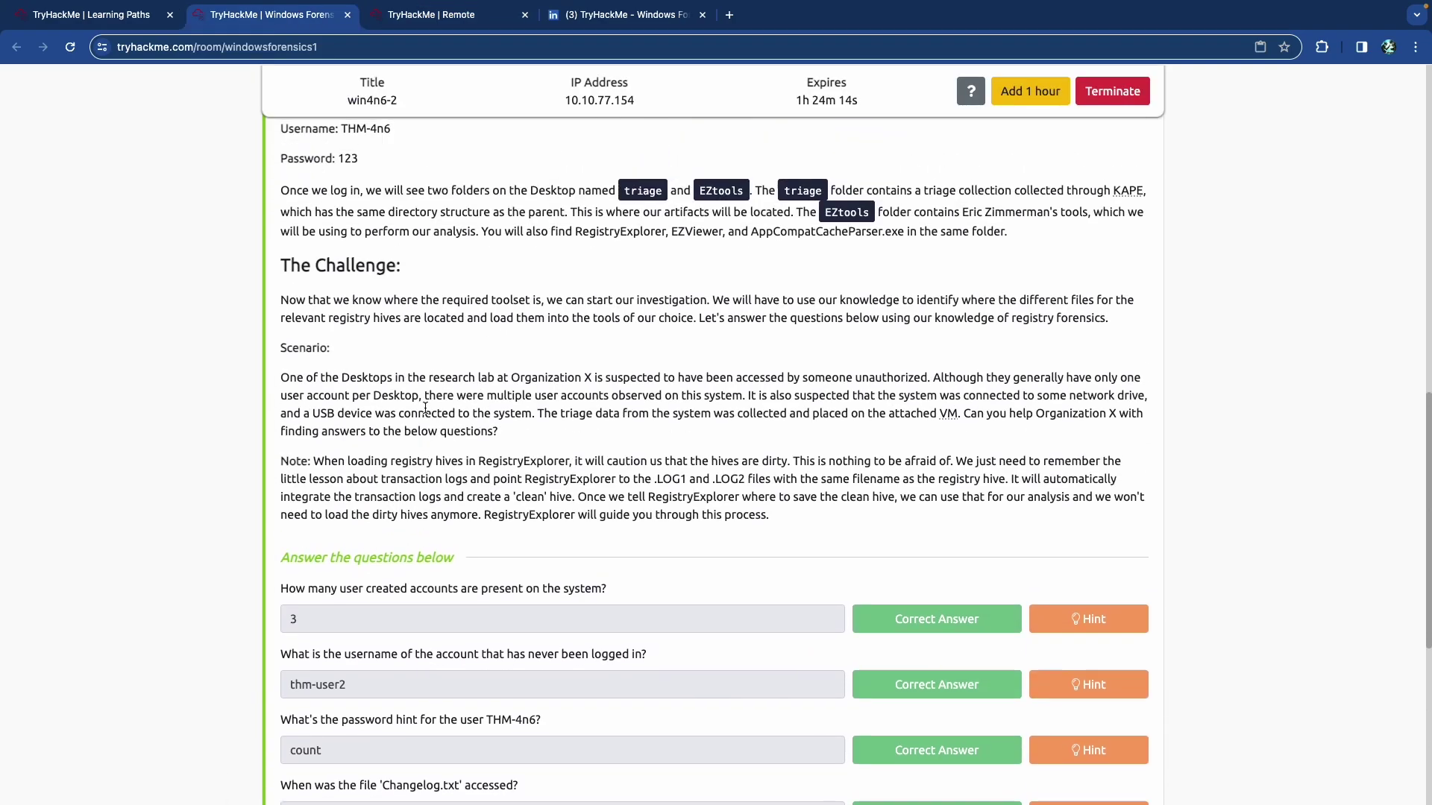
pyautogui.click(485, 429)
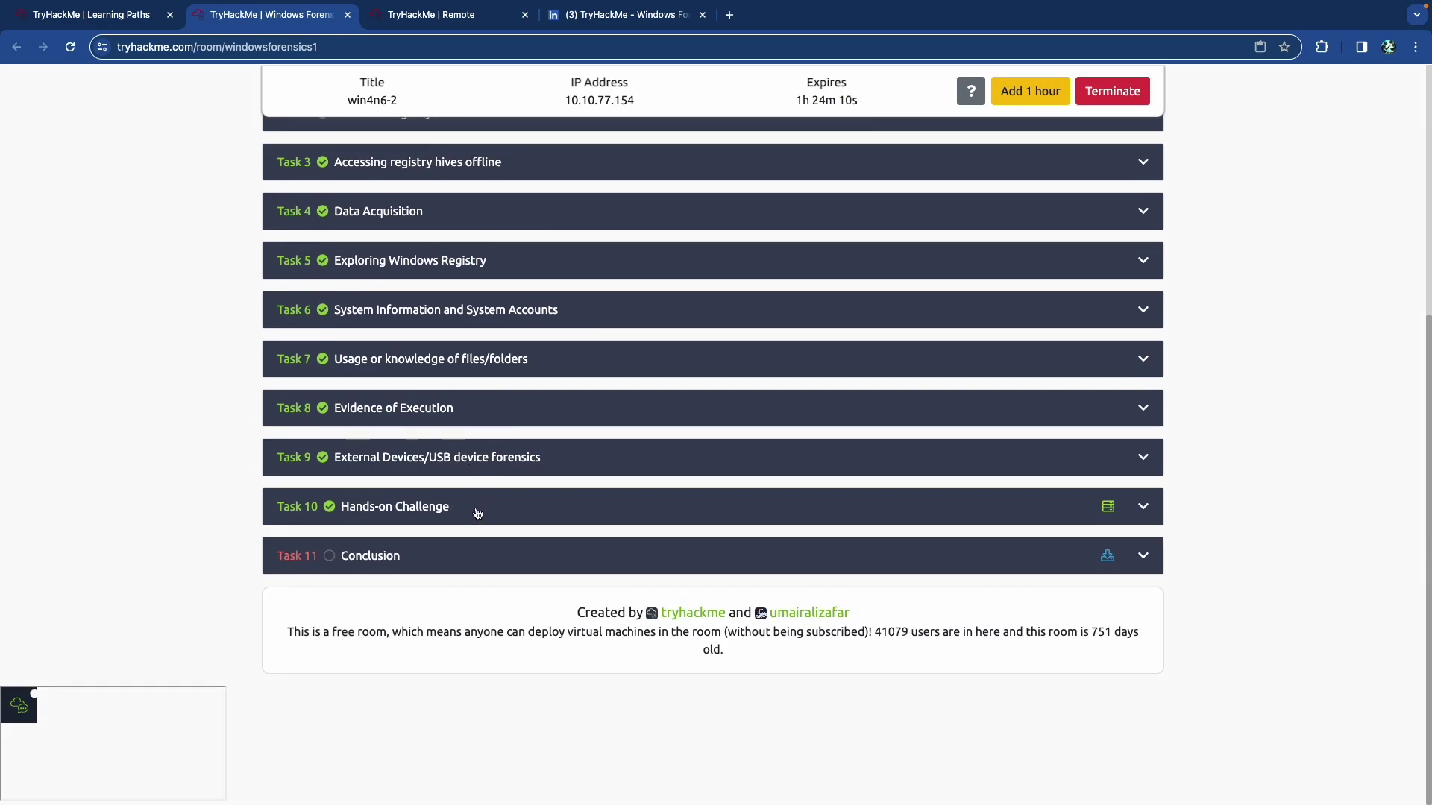
pyautogui.scroll(3, 477, 513)
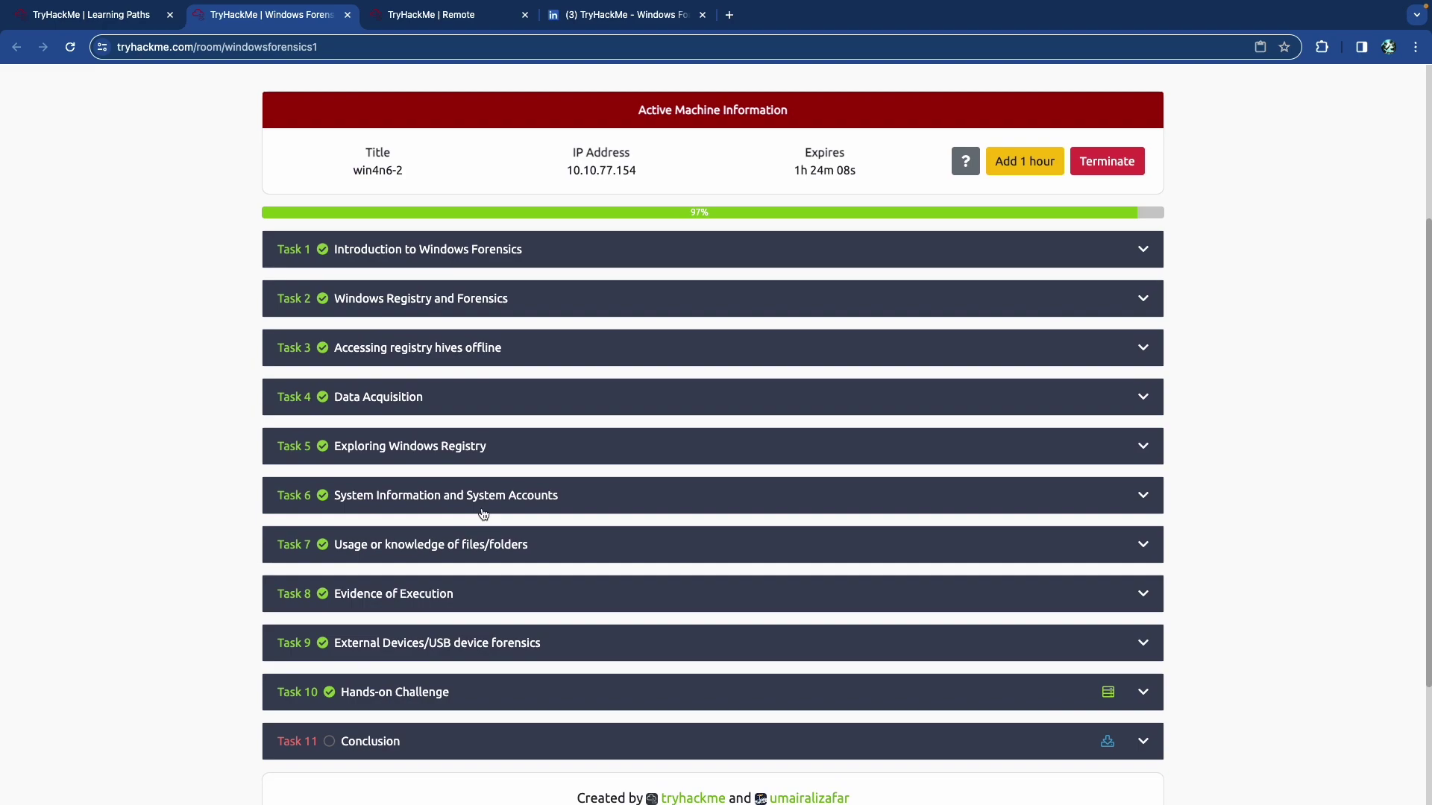
pyautogui.scroll(1, 481, 514)
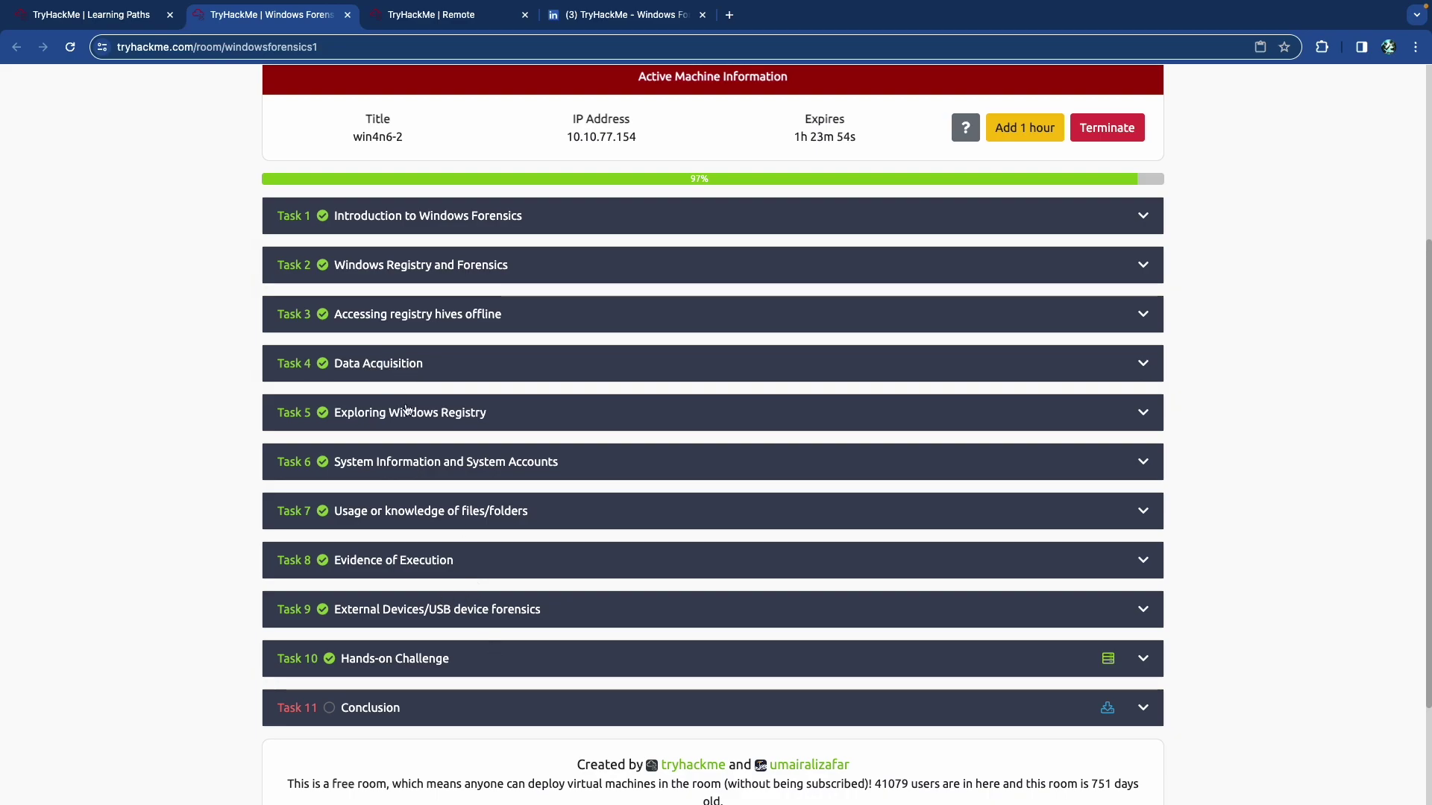
# Briefly open Task 4 Data Acquisition and Task 8 Evidence of Execution to recap their content, collapsing each again.
pyautogui.click(413, 366)
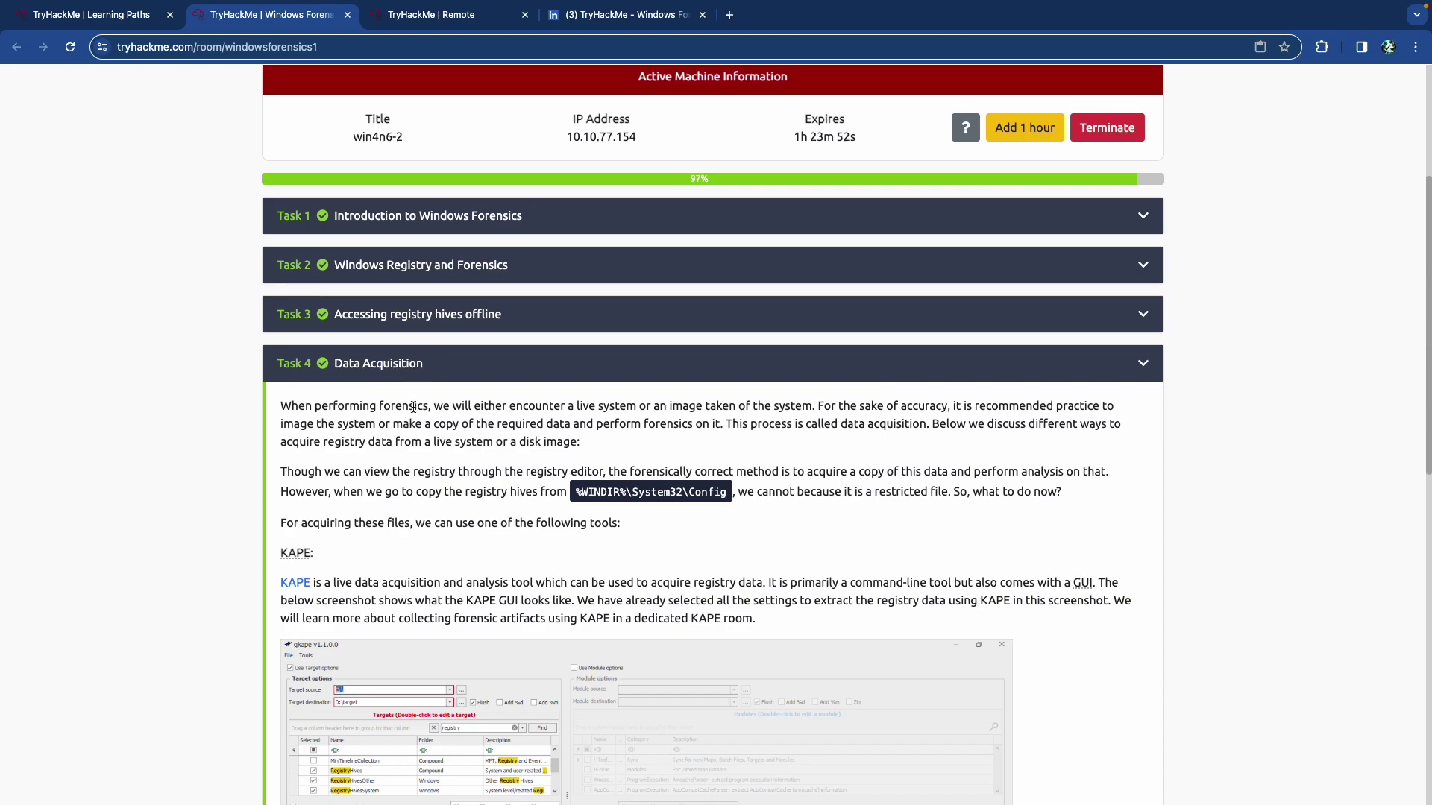
pyautogui.scroll(-1, 413, 419)
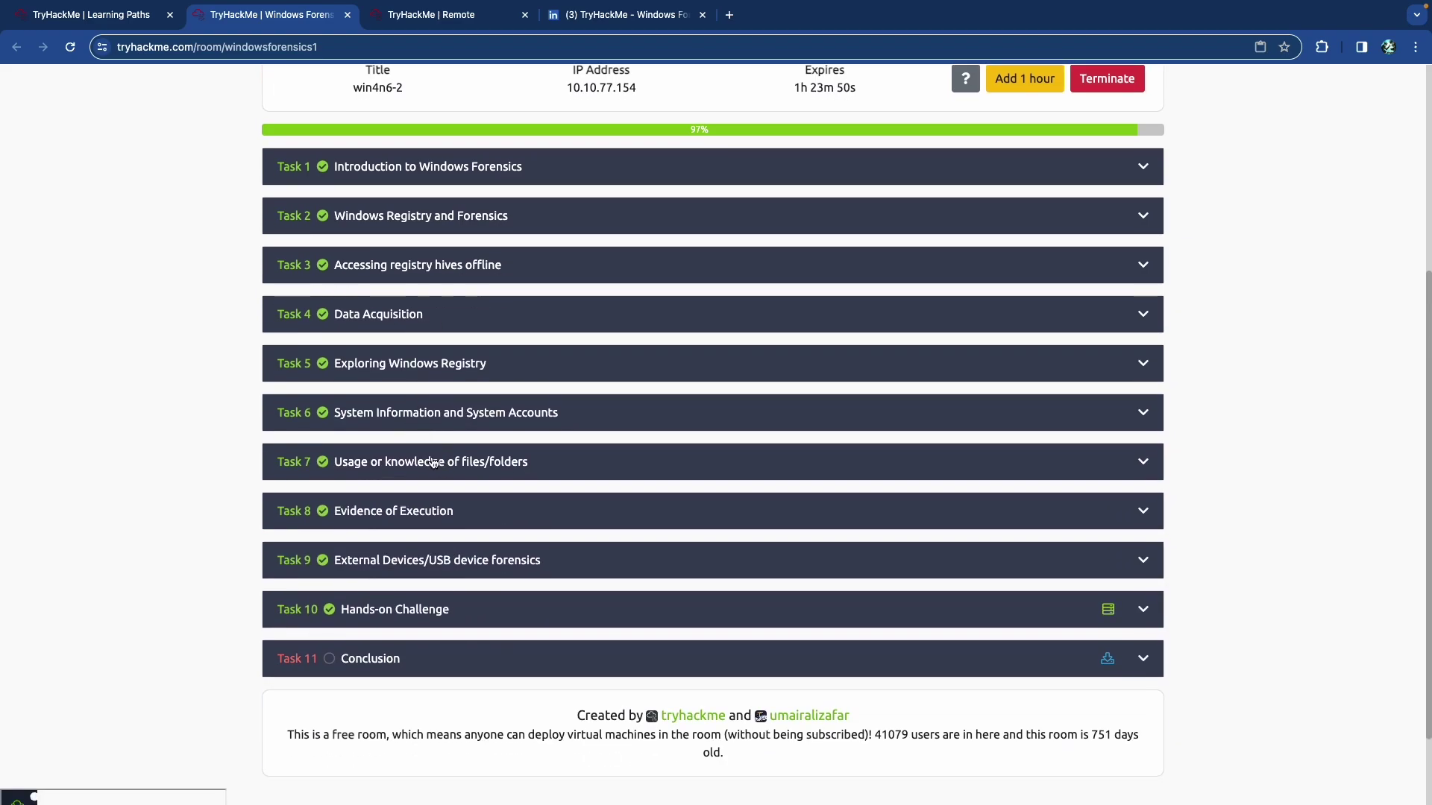
pyautogui.click(435, 512)
pyautogui.scroll(-4, 425, 492)
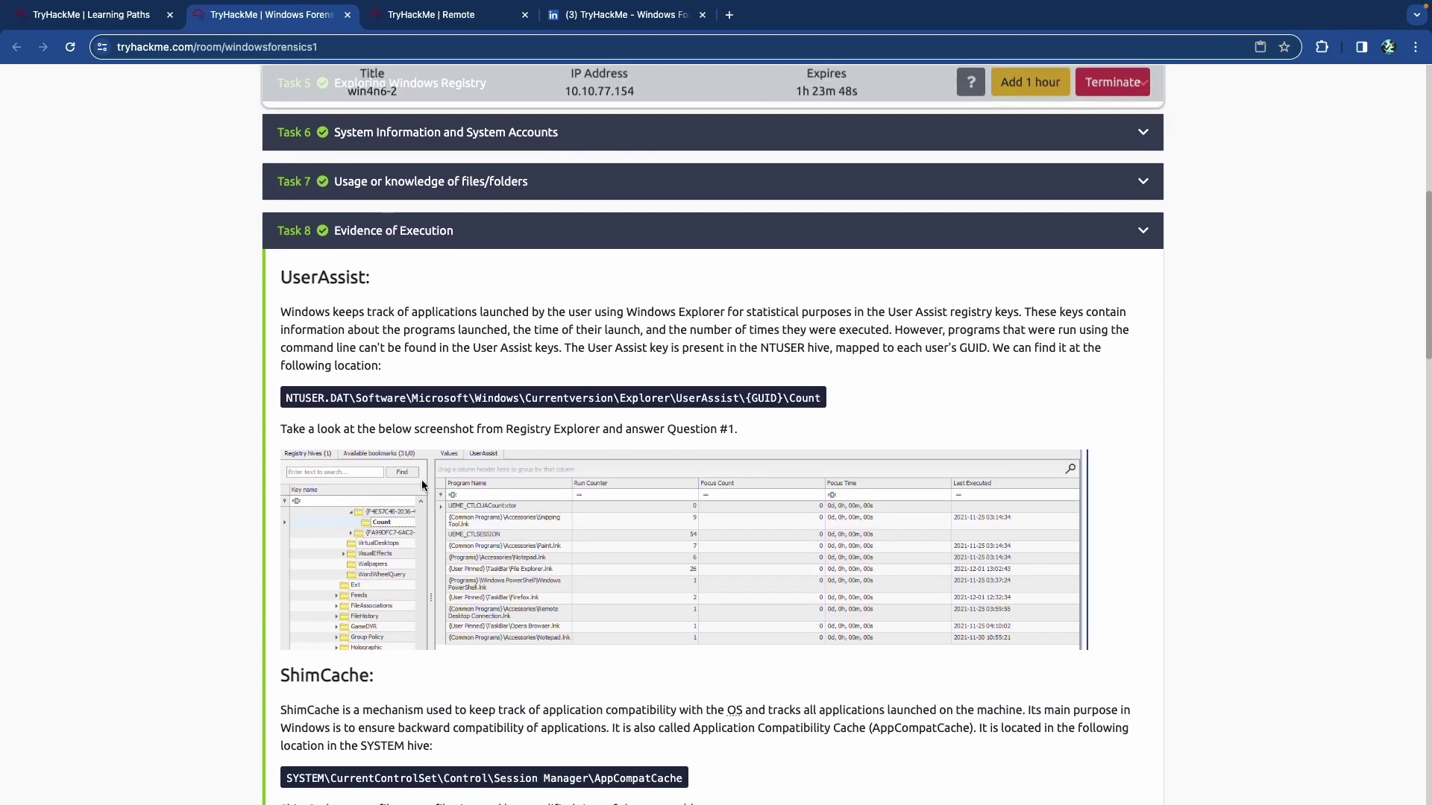
pyautogui.scroll(-3, 422, 480)
pyautogui.scroll(4, 422, 480)
pyautogui.click(412, 460)
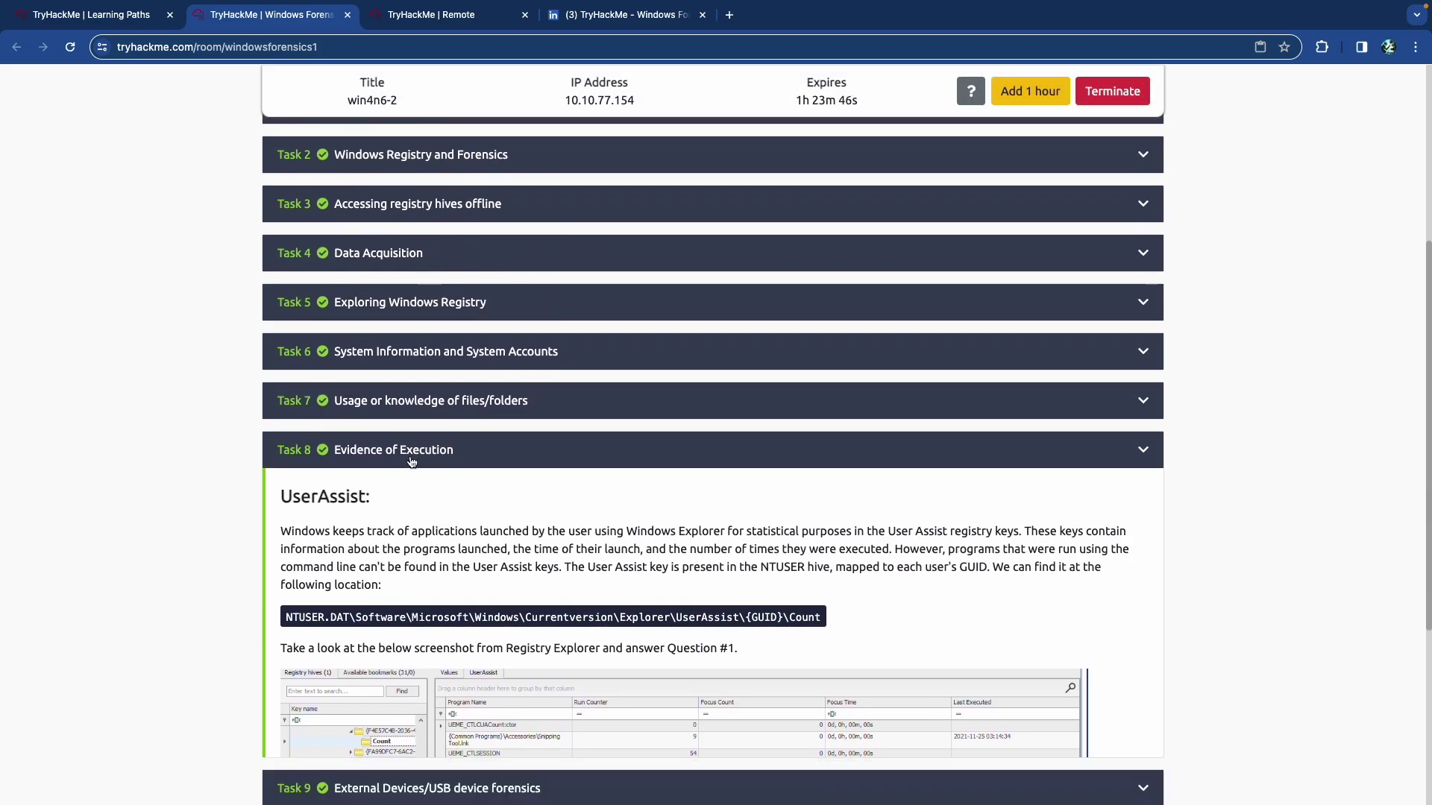
# Open the Task 11 Conclusion and look over its closing text and the Windows Forensics Cheatsheet.
pyautogui.scroll(-1, 425, 507)
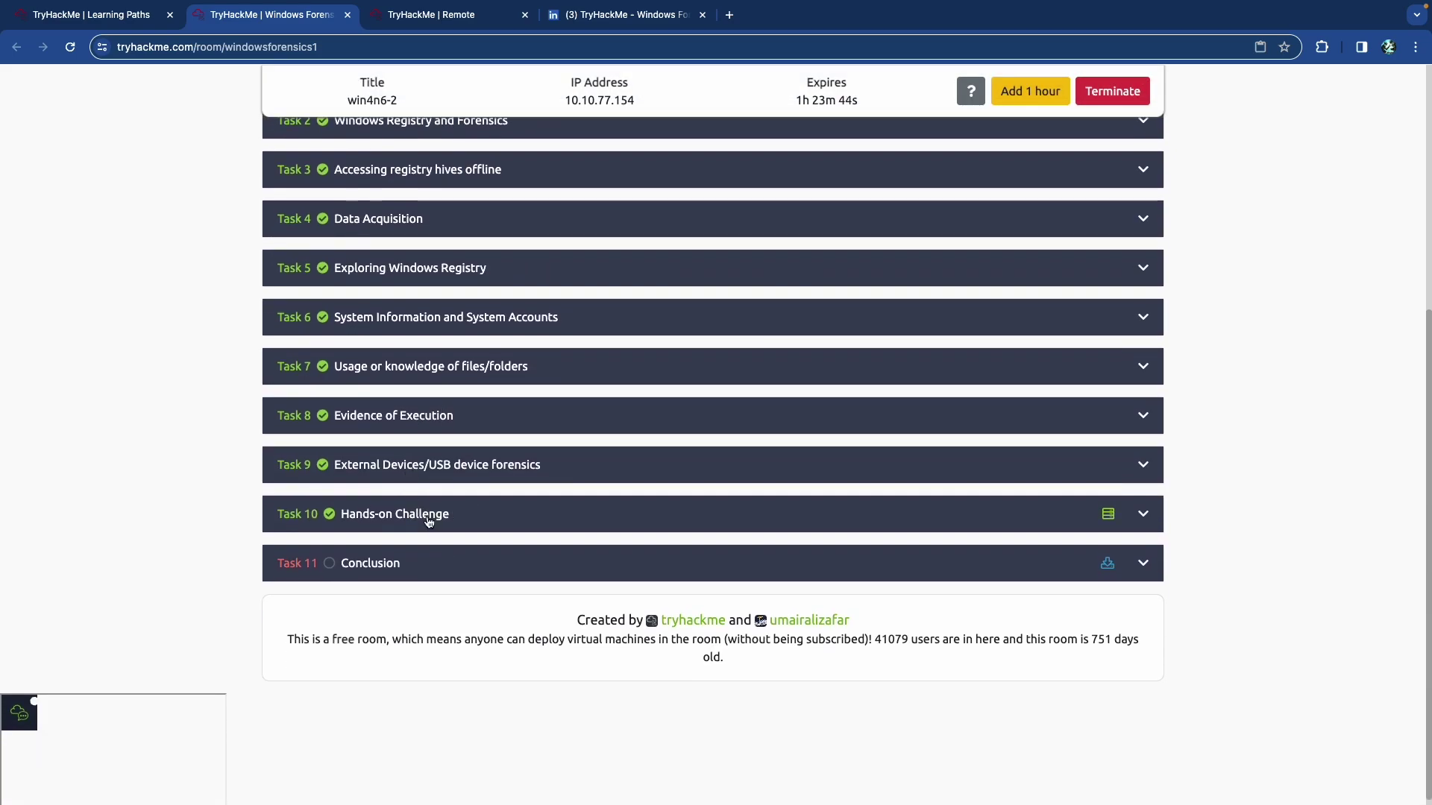
pyautogui.click(457, 562)
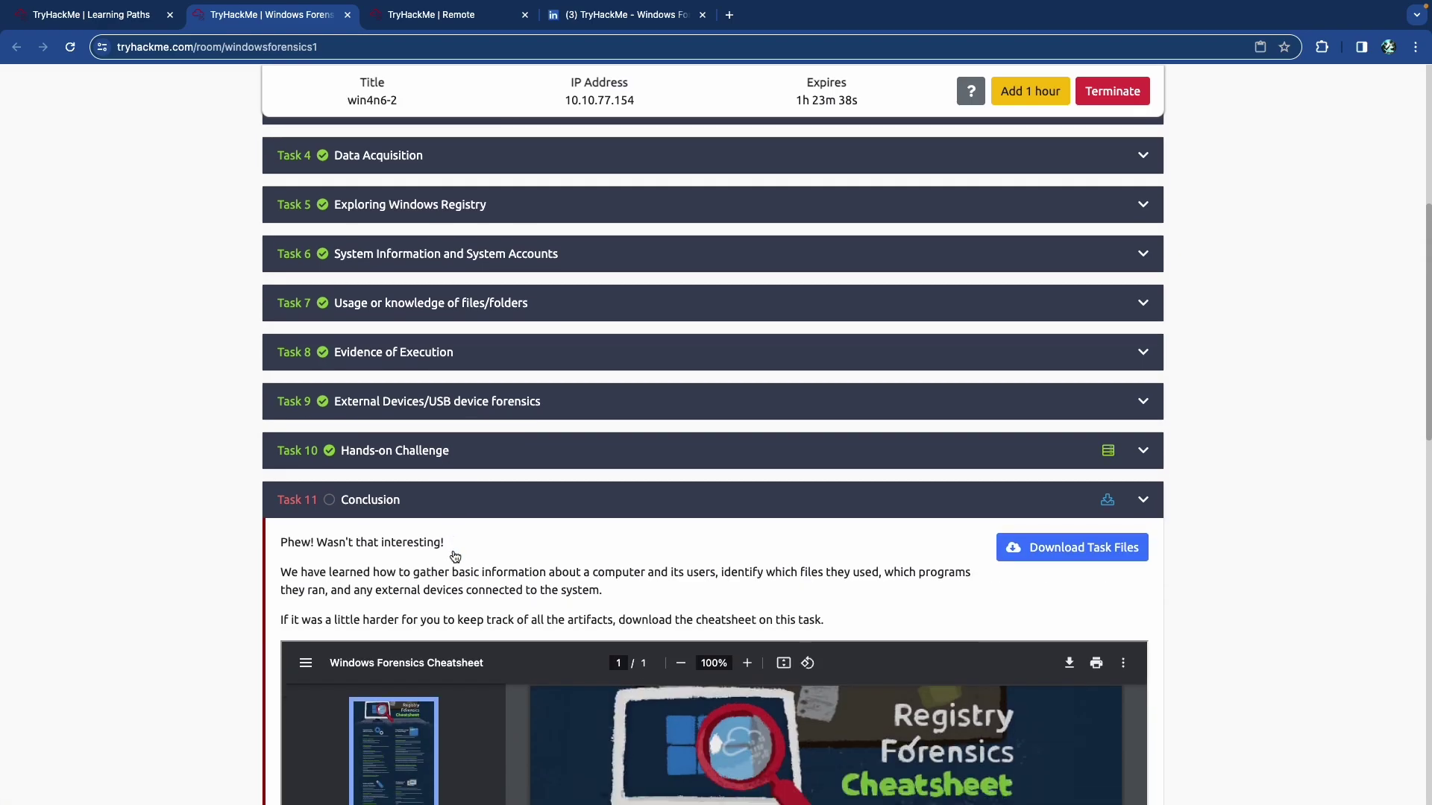
pyautogui.scroll(-1, 454, 557)
pyautogui.scroll(1, 453, 555)
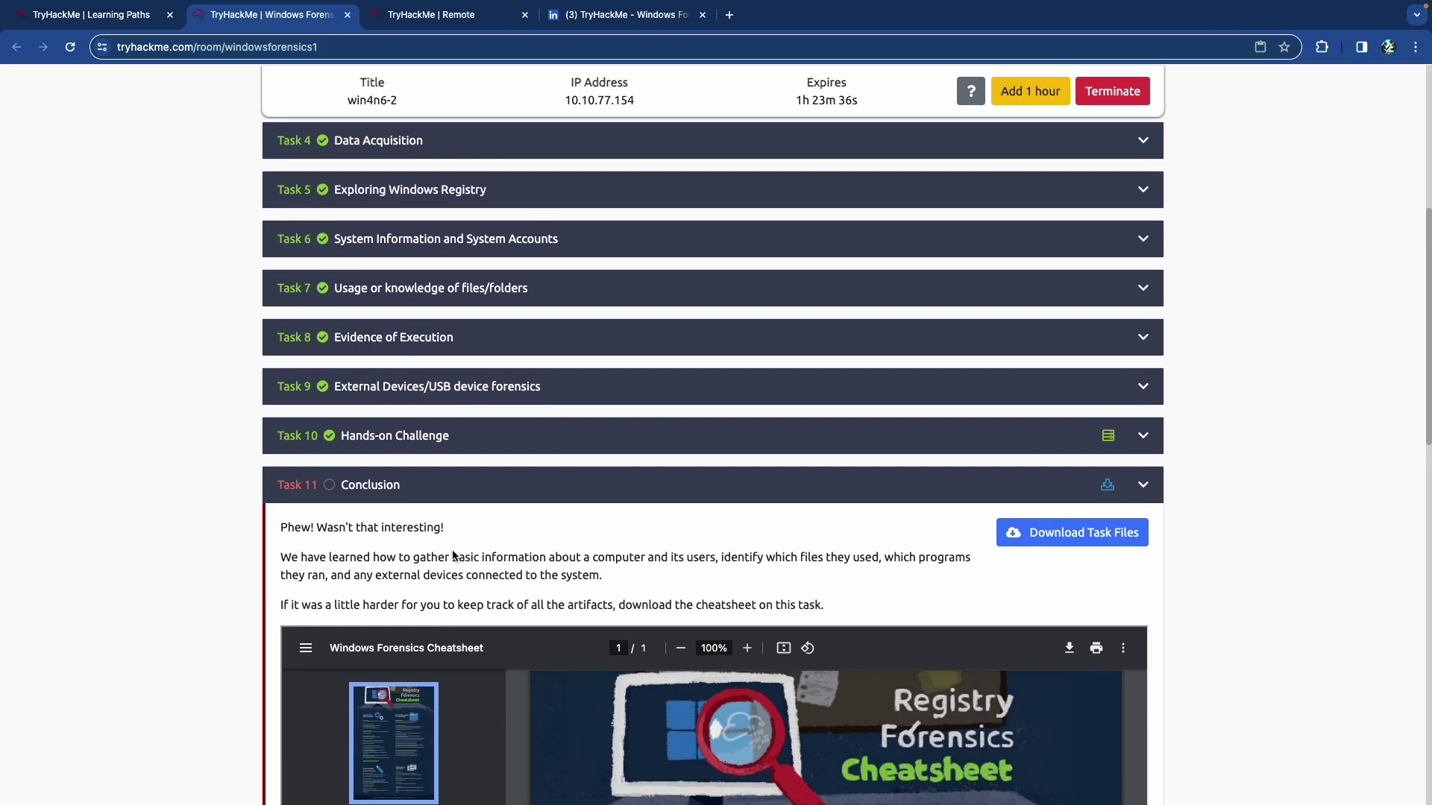
pyautogui.scroll(1, 452, 556)
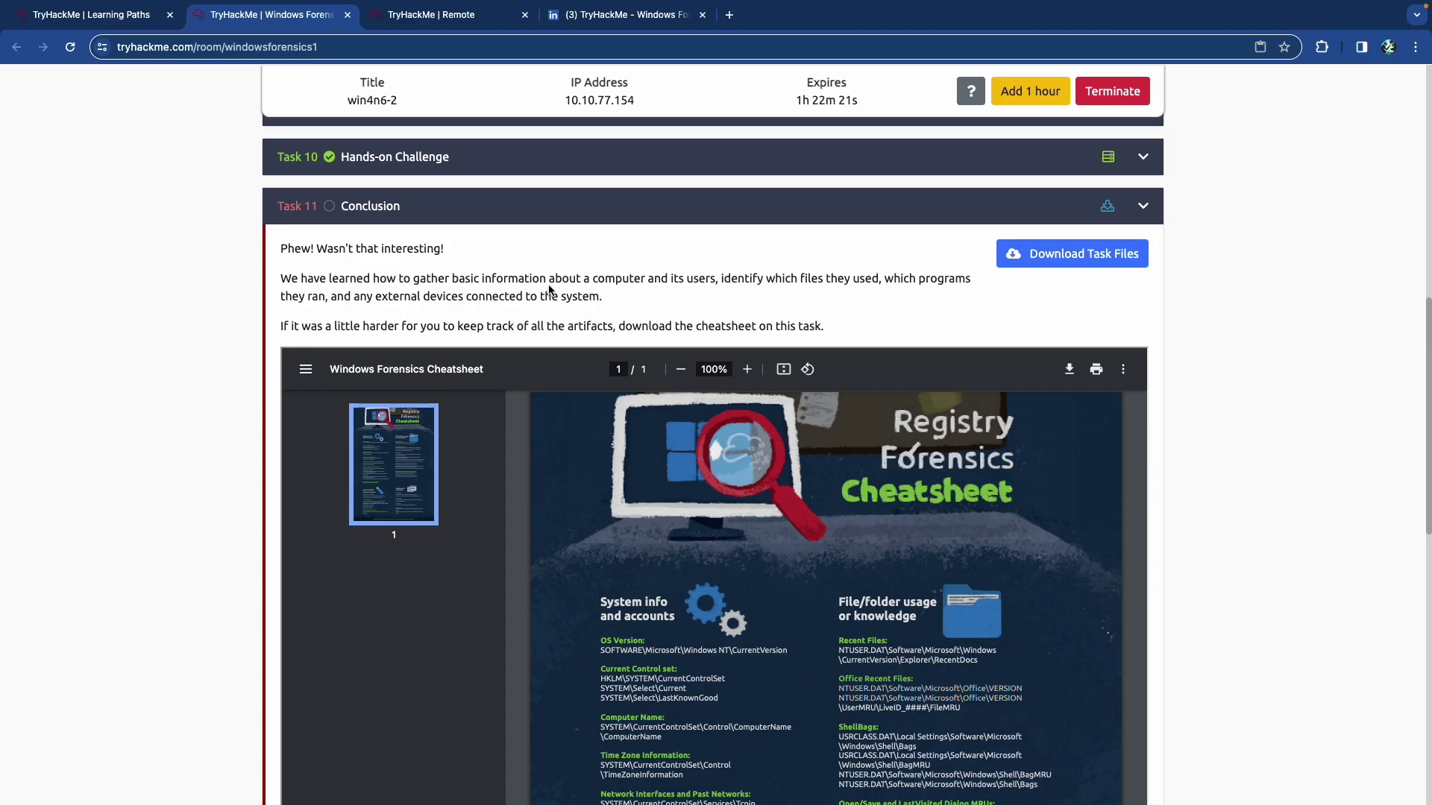
# Look through the Windows Forensics Cheatsheet in Task 11, from system info and file usage to USB forensics and evidence of execution.
pyautogui.scroll(-2, 550, 292)
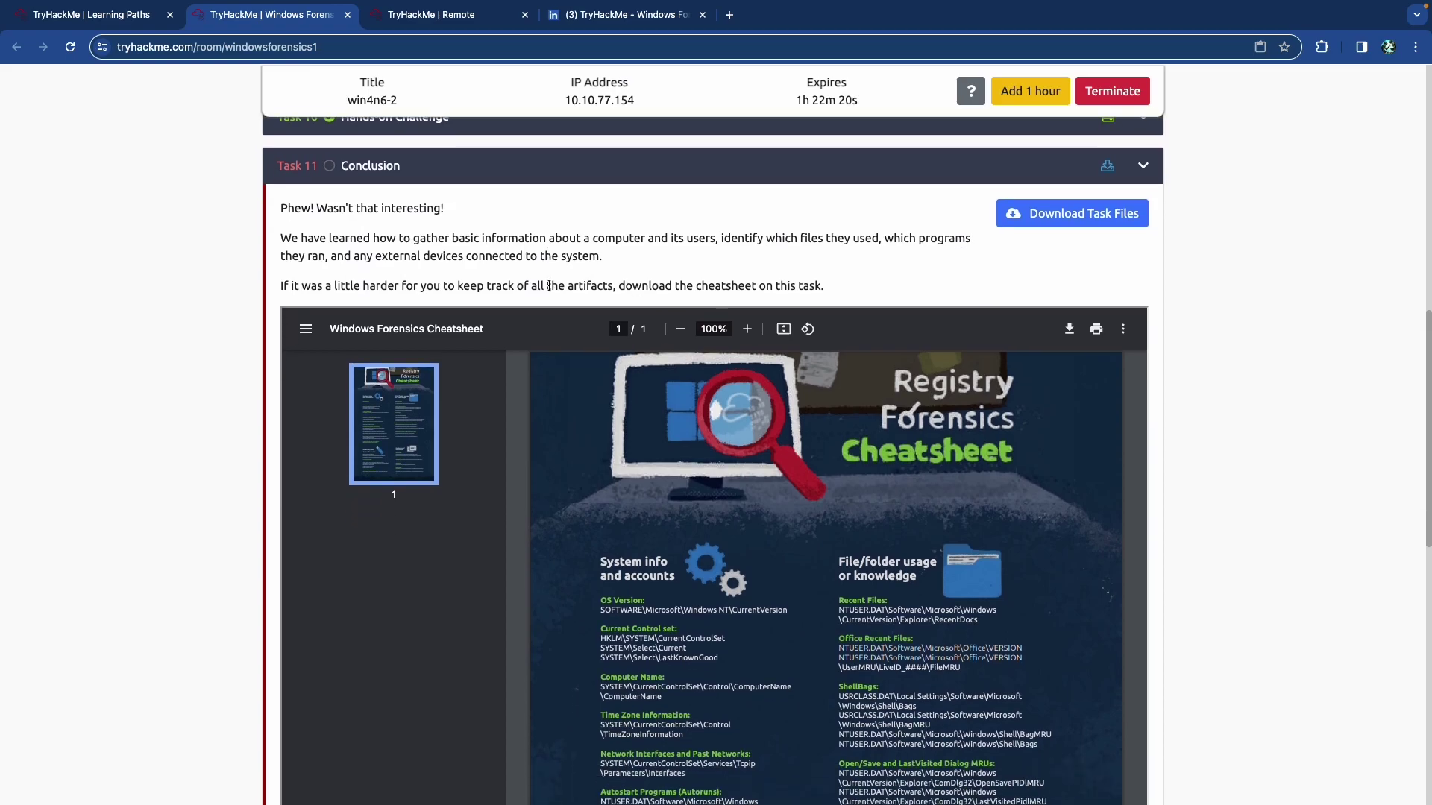
pyautogui.scroll(-3, 550, 286)
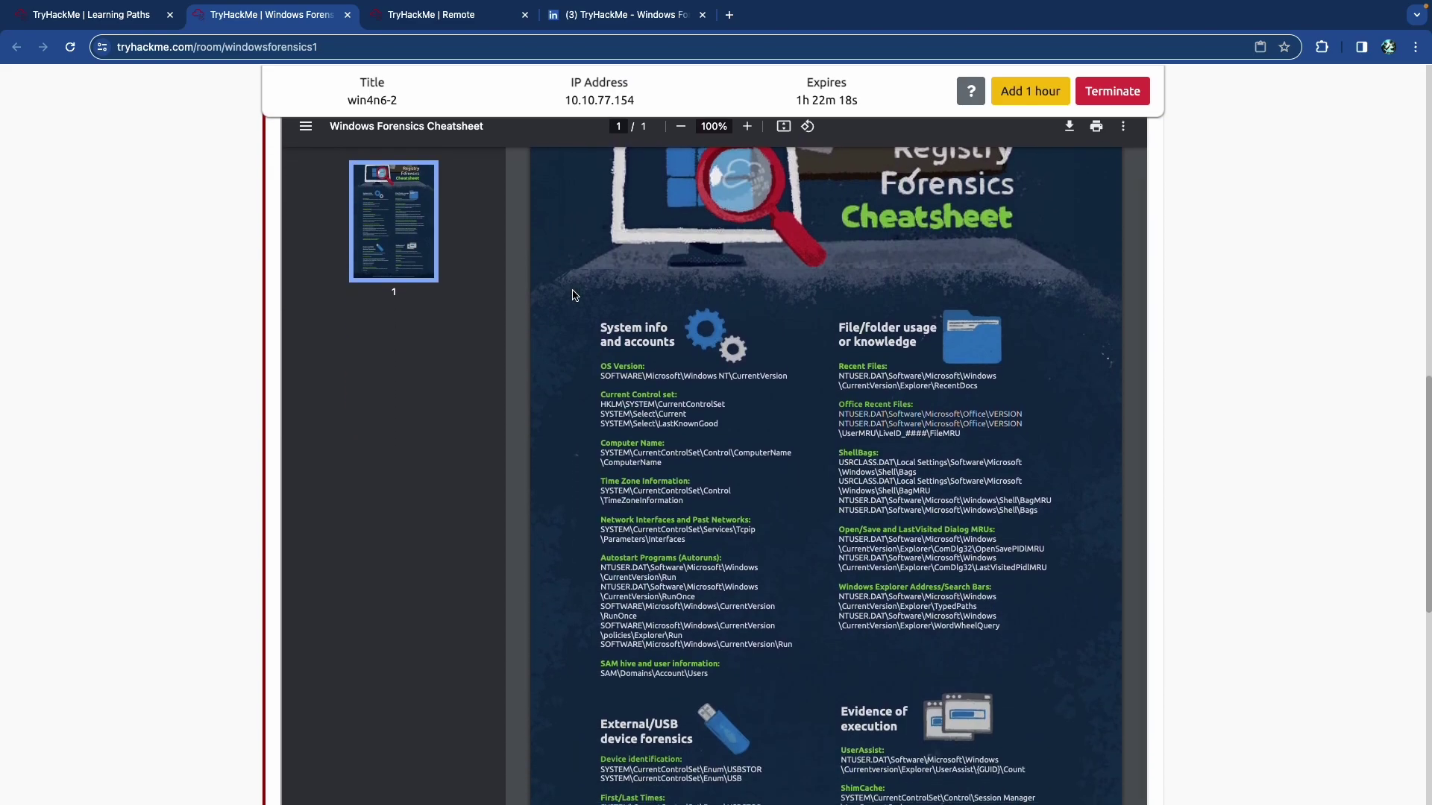
pyautogui.scroll(-1, 575, 295)
pyautogui.scroll(4, 574, 295)
pyautogui.scroll(2, 618, 261)
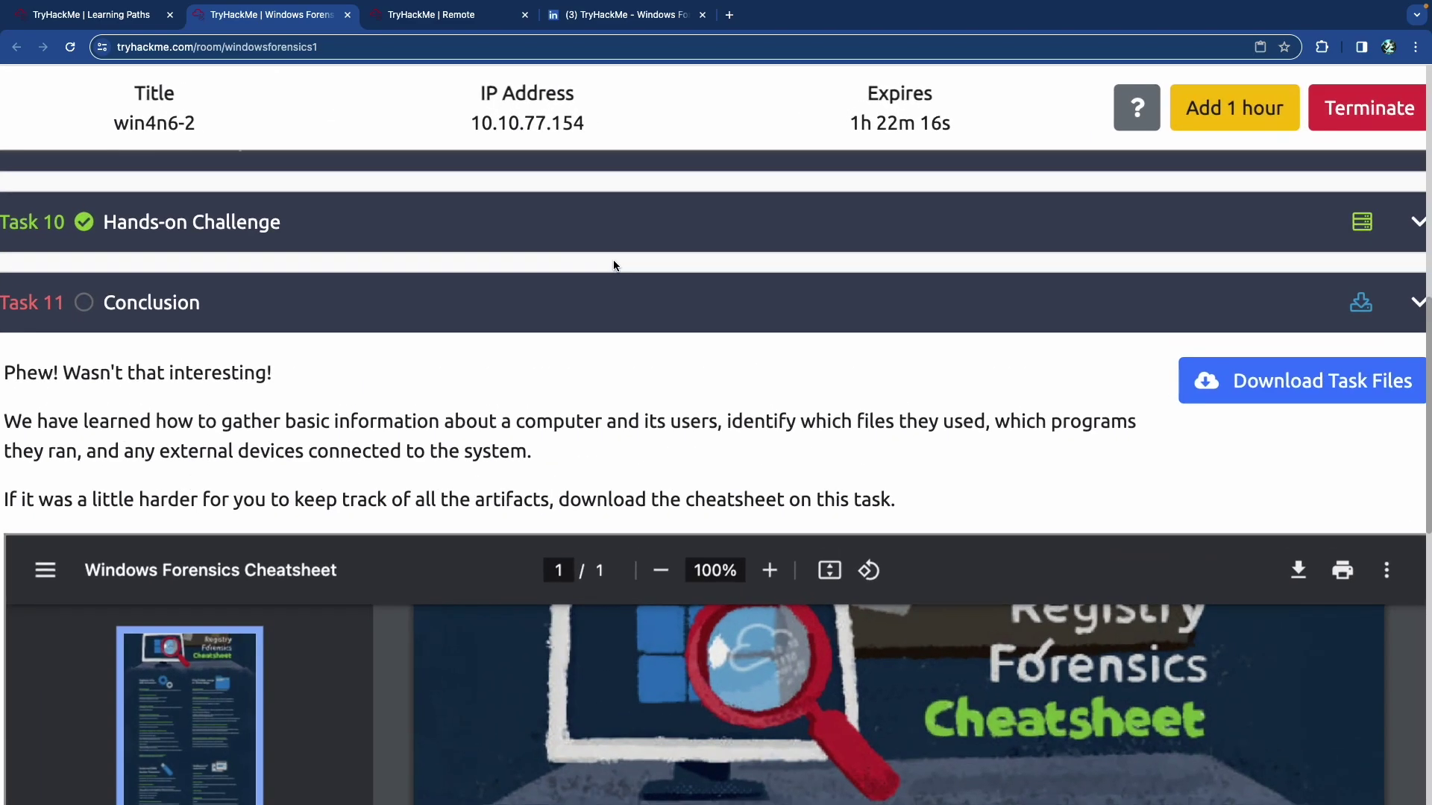
pyautogui.scroll(-6, 614, 265)
pyautogui.scroll(-3, 599, 313)
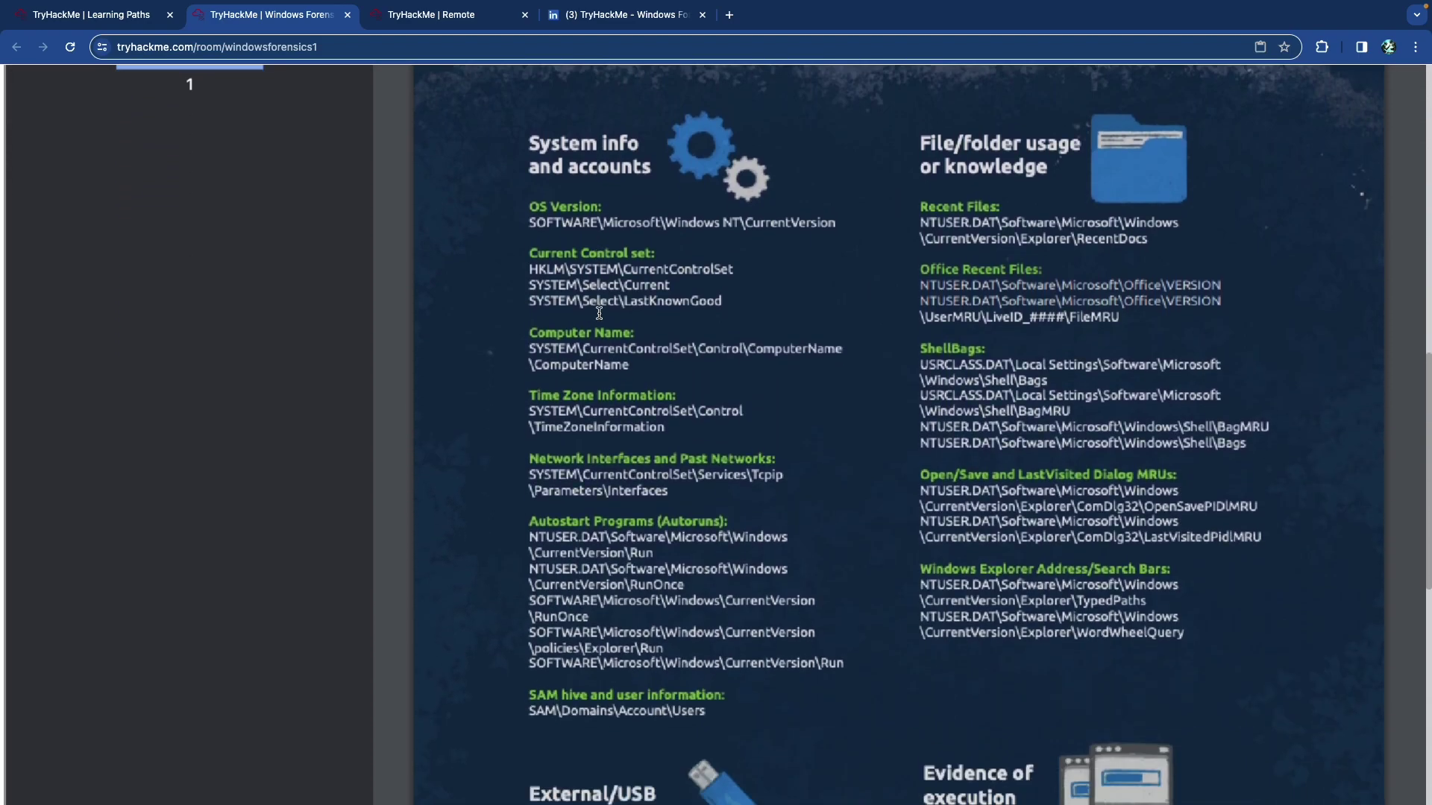
pyautogui.scroll(-5, 600, 313)
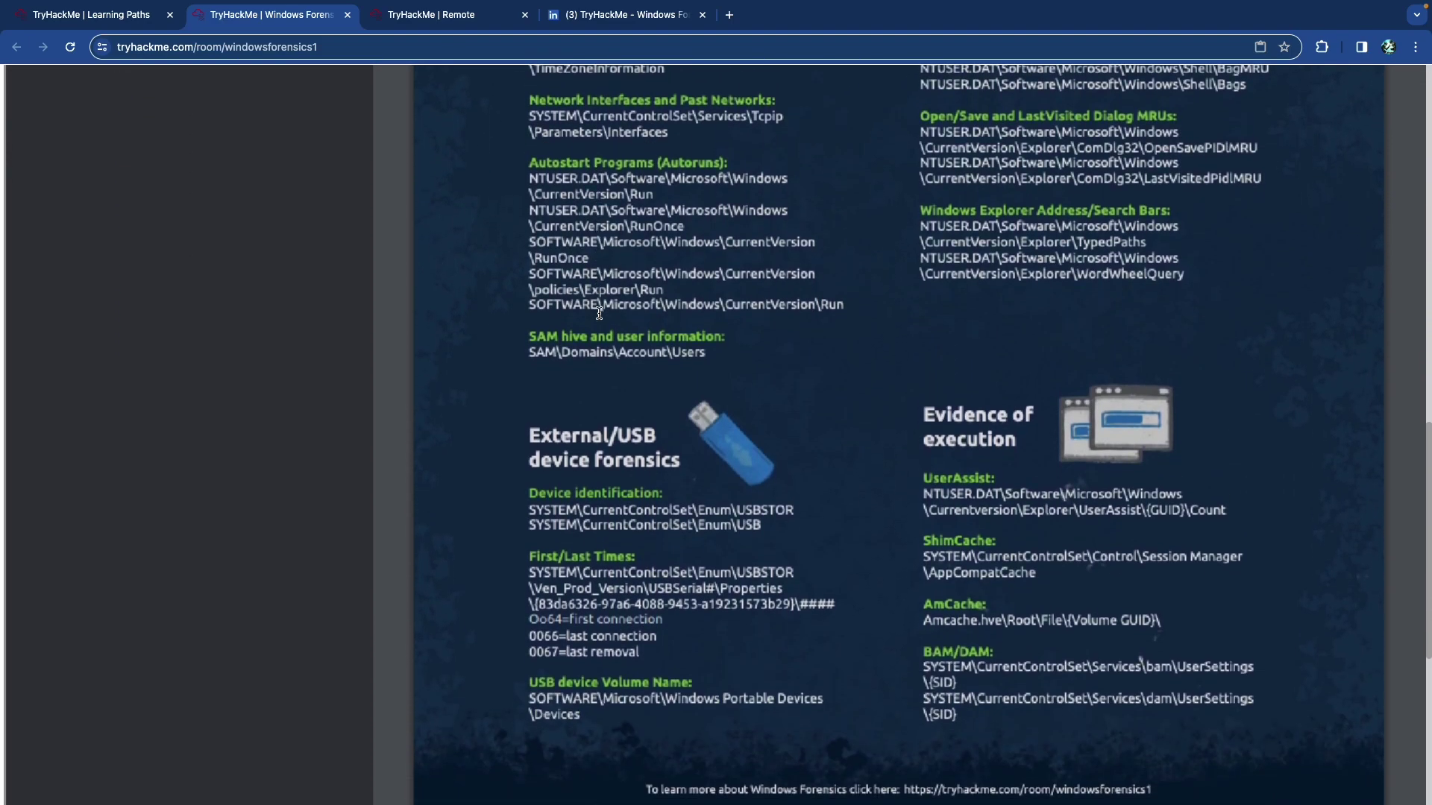
pyautogui.scroll(5, 604, 317)
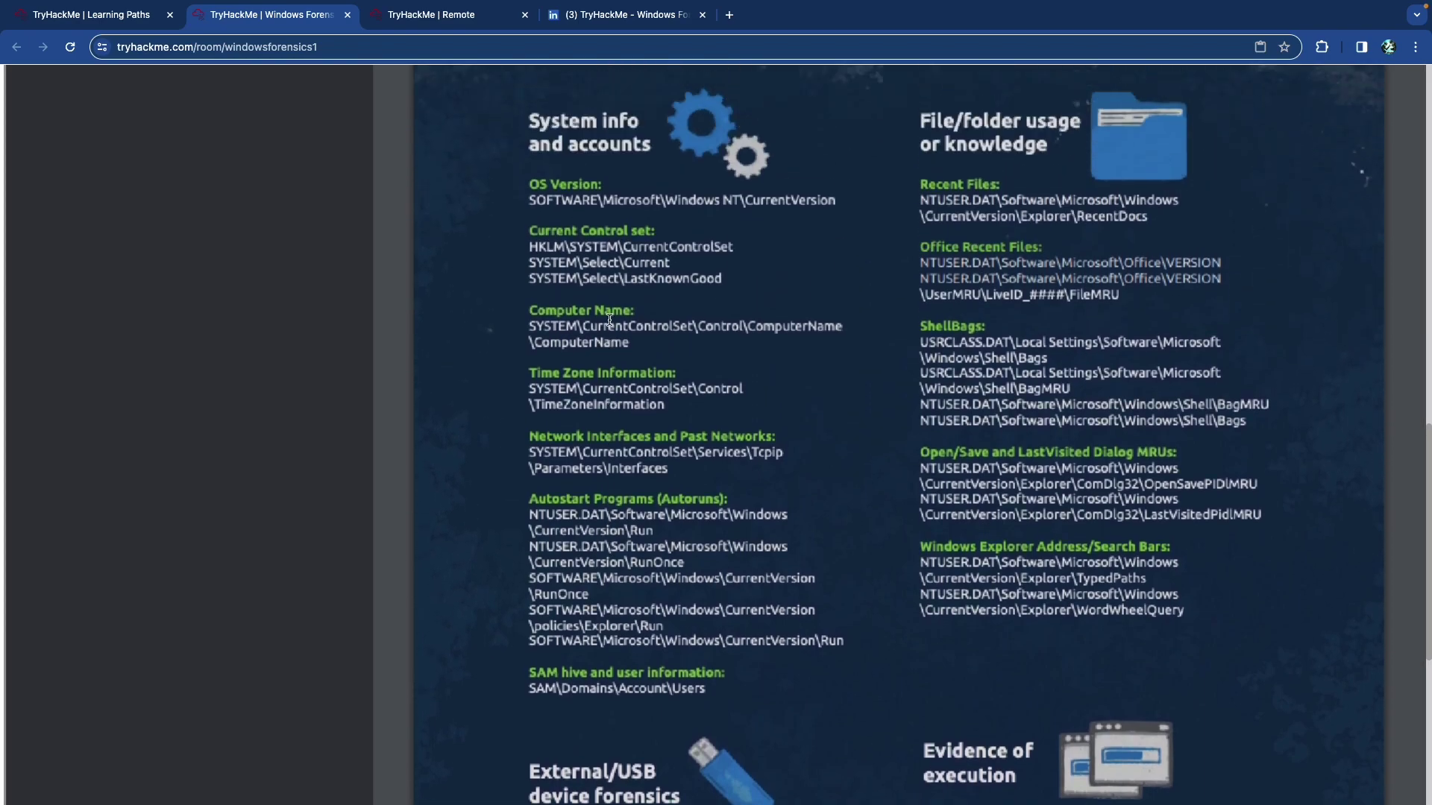
pyautogui.scroll(8, 609, 319)
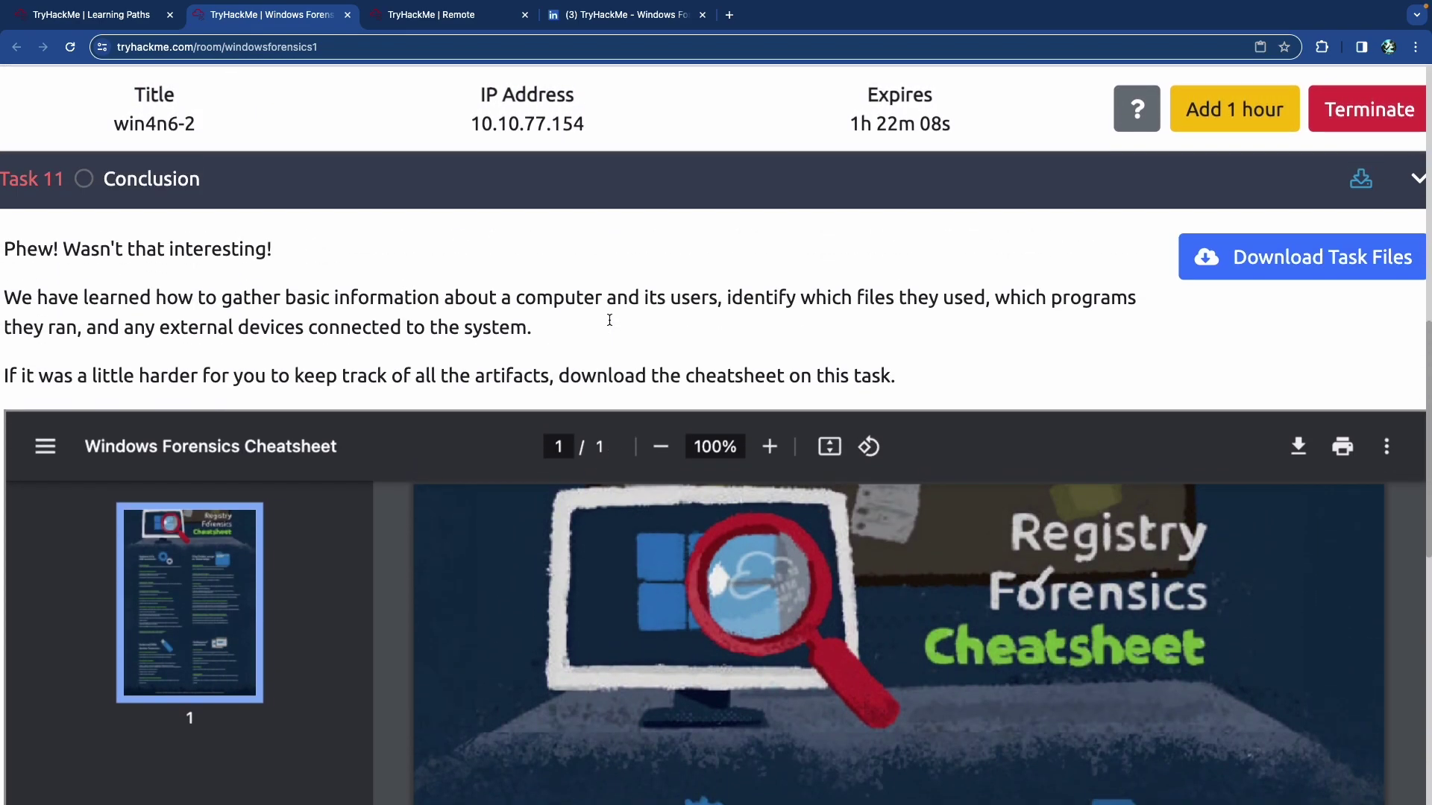
pyautogui.scroll(-5, 613, 313)
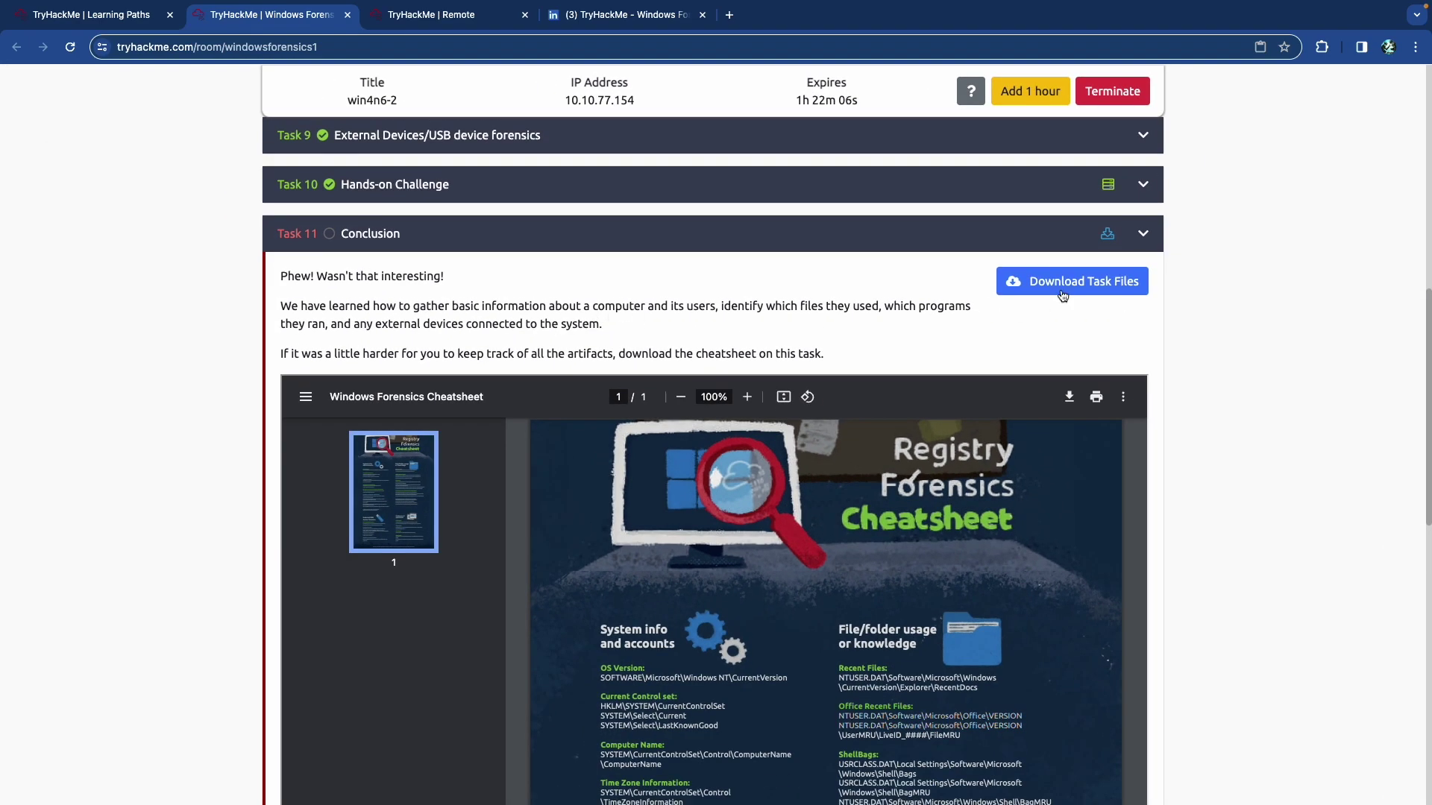
# Read the closing notes below the cheatsheet and mark the Task 11 item 'Review the provided resources' as completed.
pyautogui.scroll(-10, 472, 278)
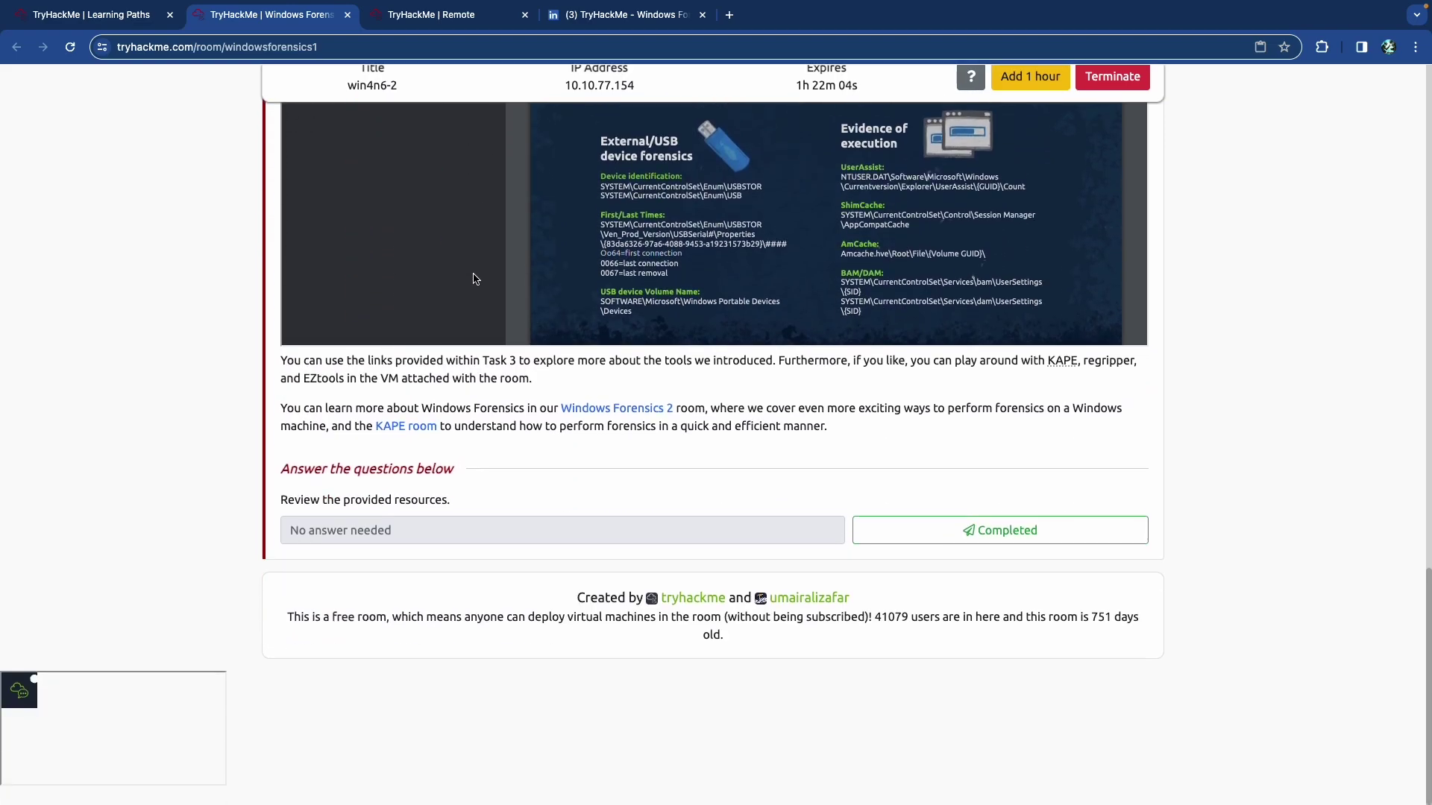
pyautogui.scroll(5, 354, 628)
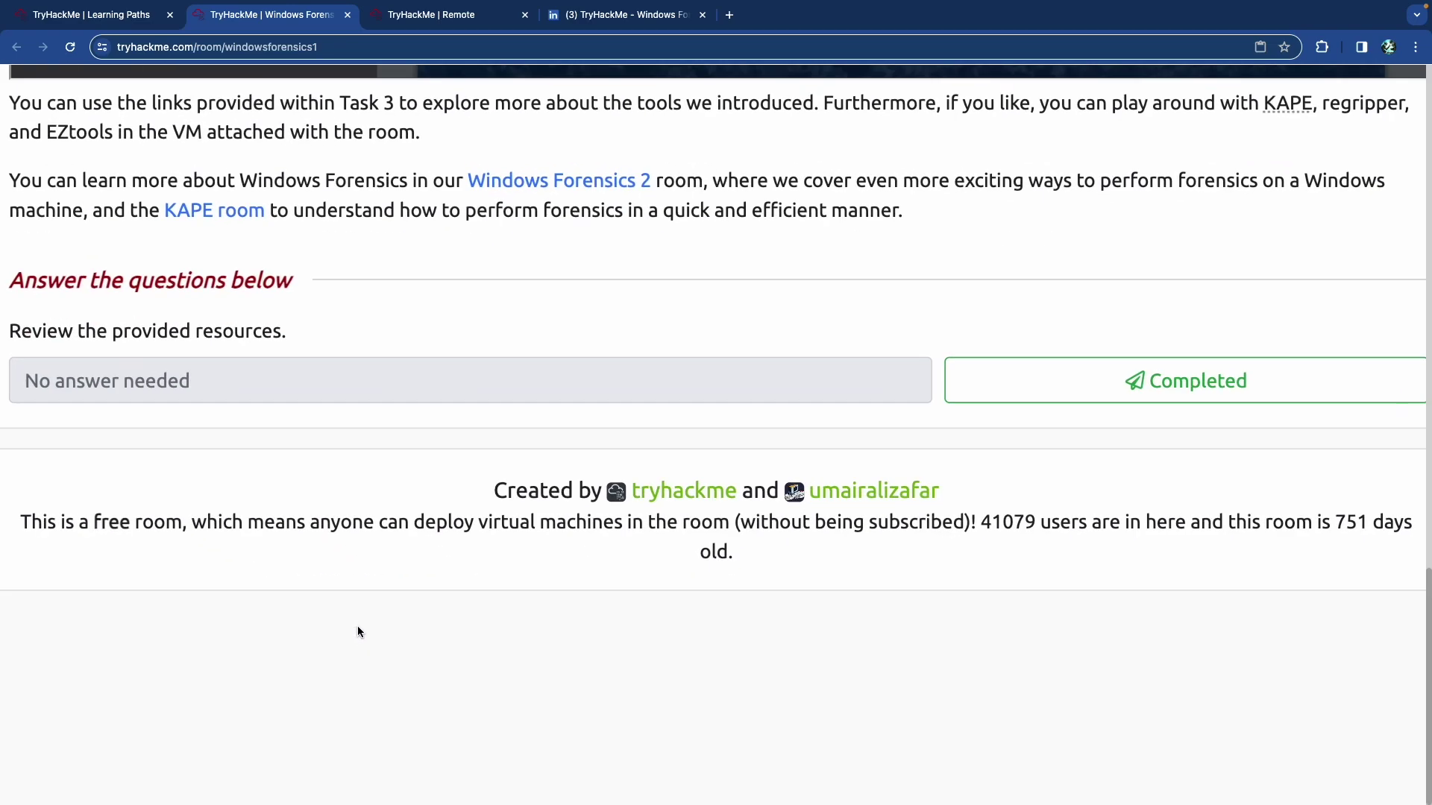
pyautogui.hscroll(-1, 208, 541)
pyautogui.scroll(-5, 329, 543)
pyautogui.scroll(-3, 328, 543)
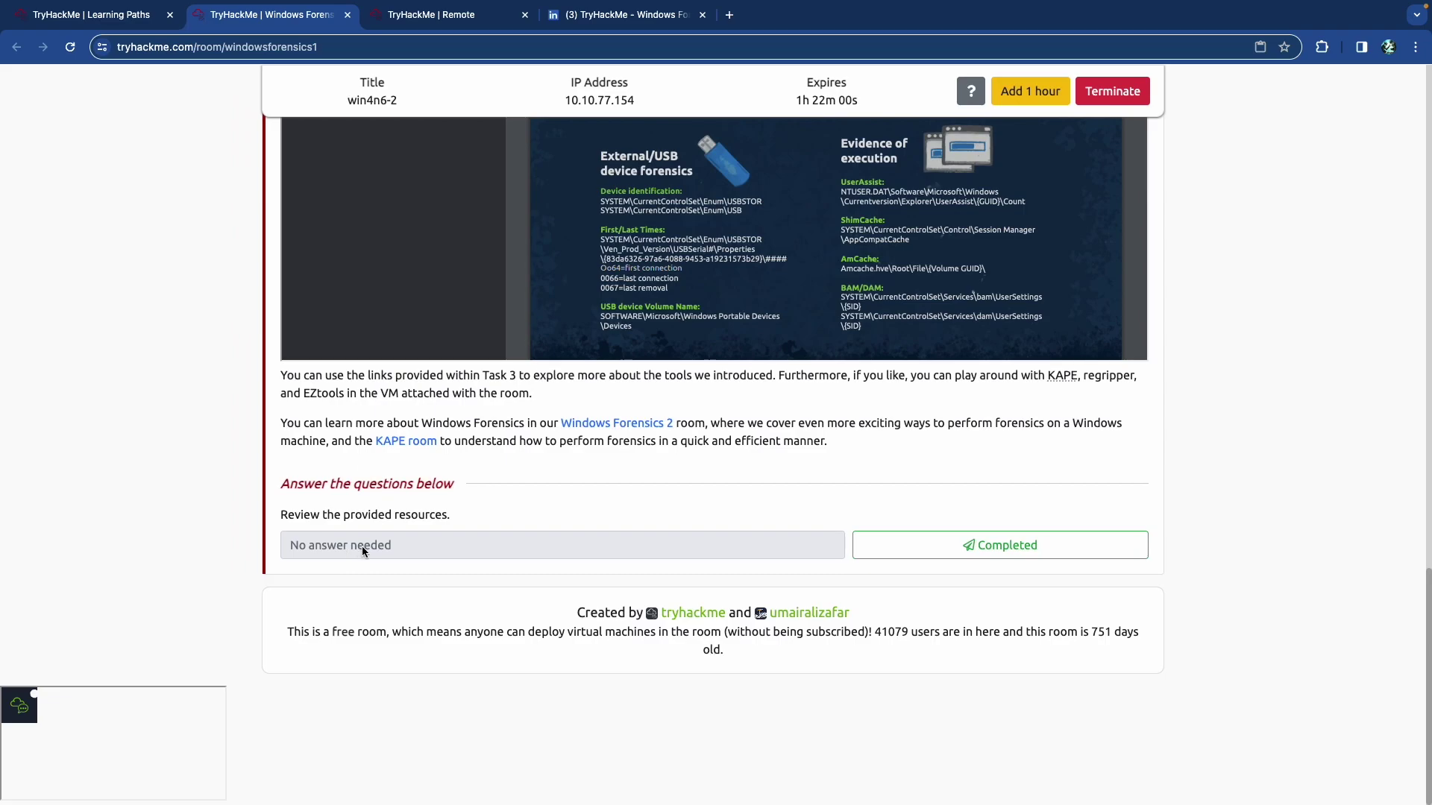
pyautogui.scroll(10, 361, 545)
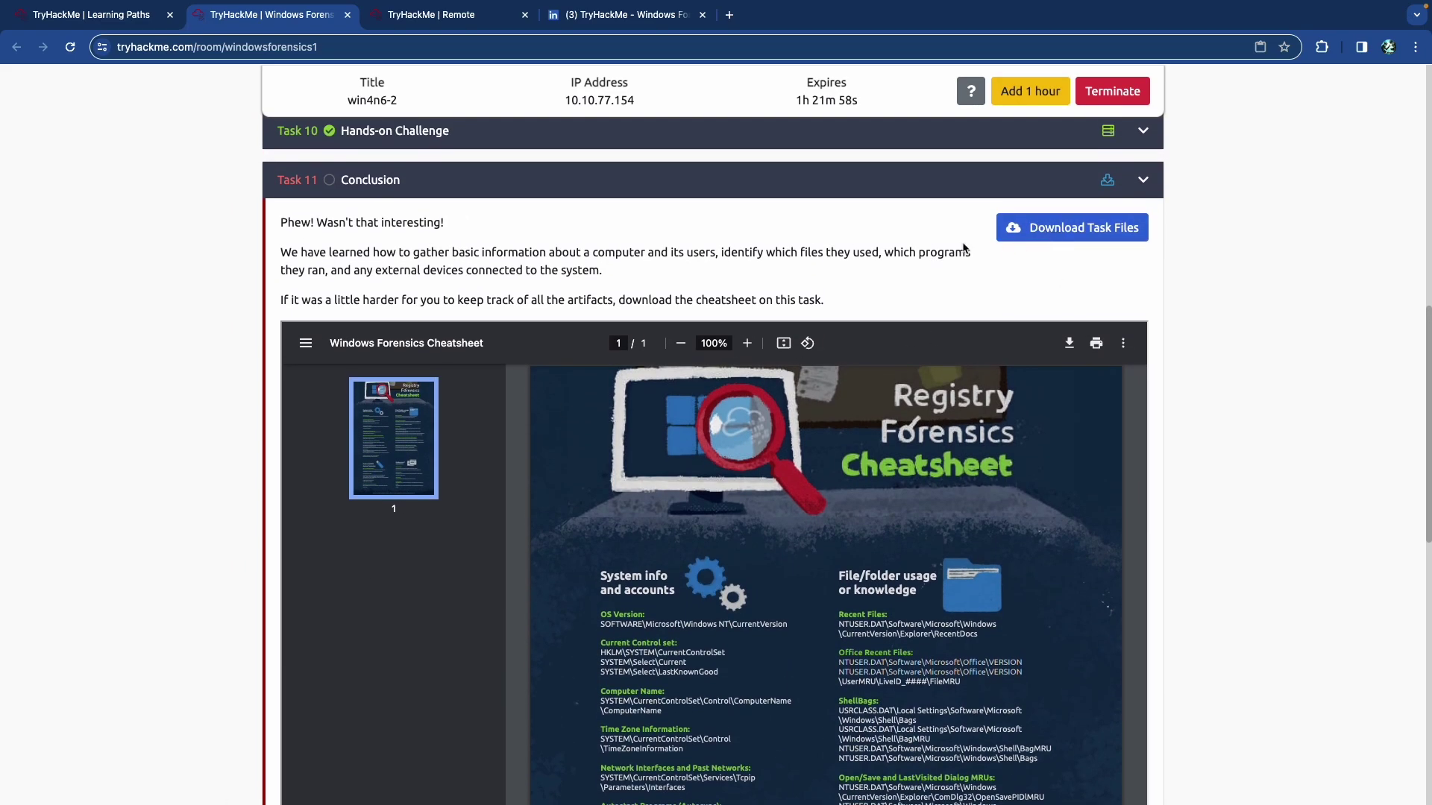
pyautogui.scroll(-4, 633, 242)
pyautogui.scroll(-6, 575, 242)
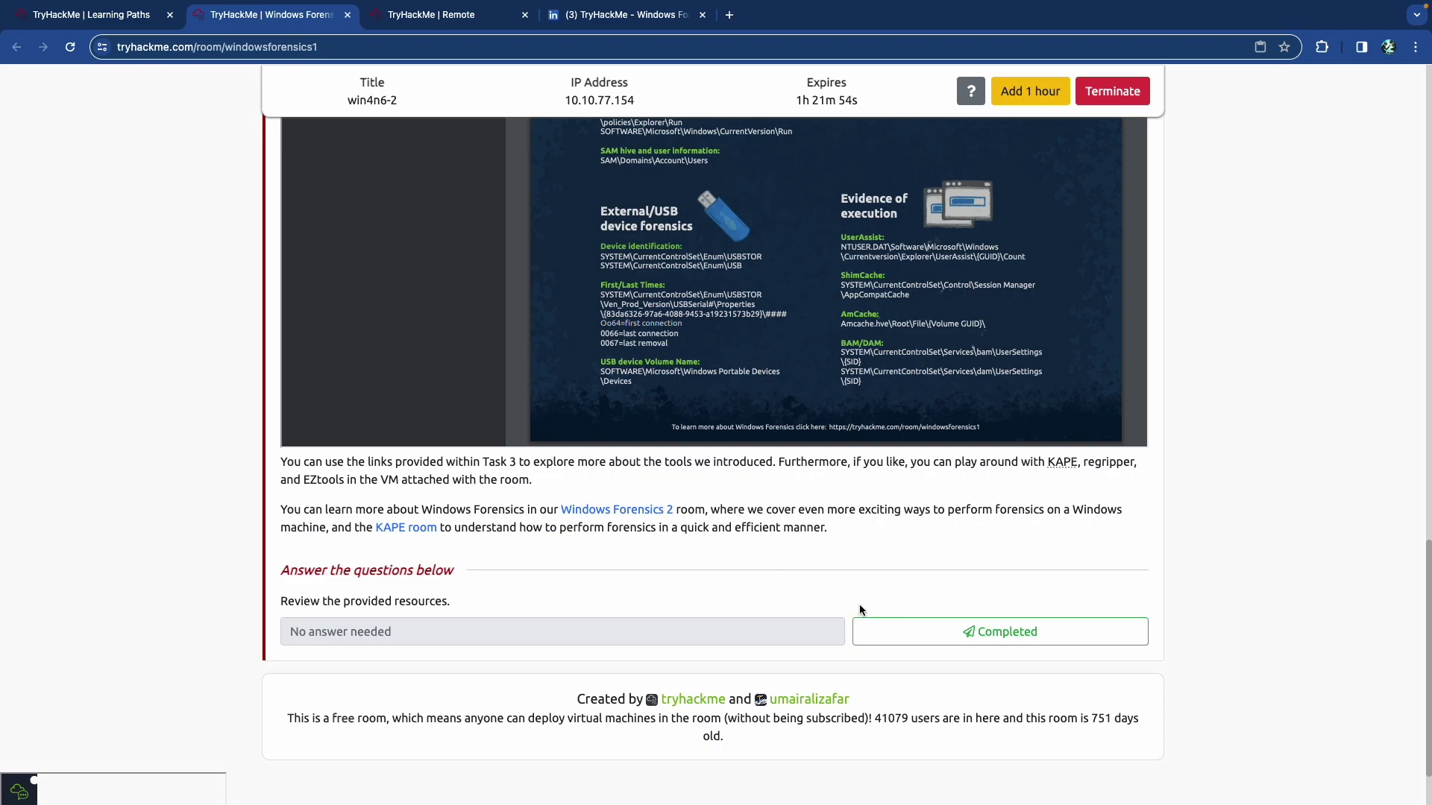
pyautogui.click(869, 631)
# Open the LinkedIn share page for the completed room and dismiss the Congratulations dialog.
pyautogui.scroll(8, 471, 529)
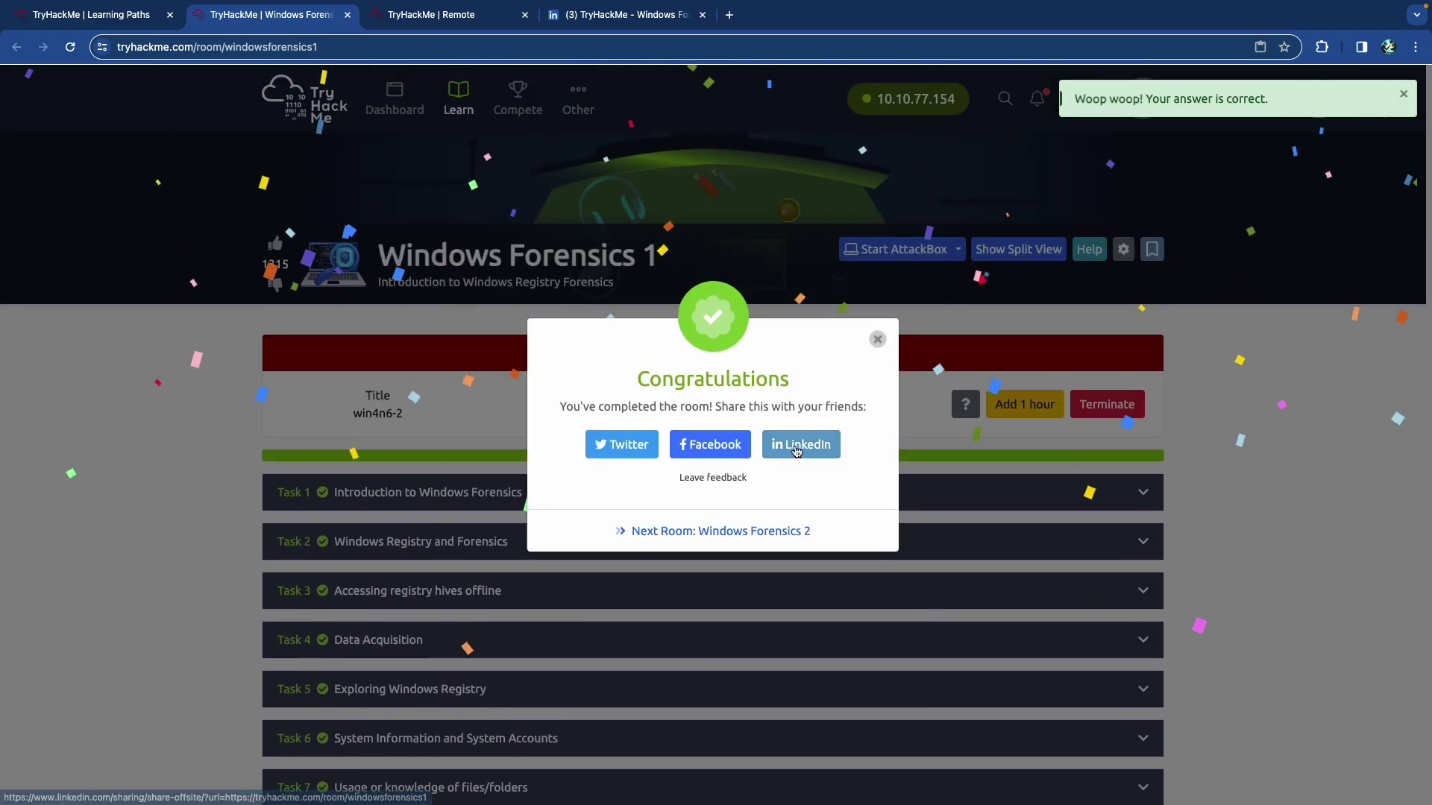
pyautogui.click(800, 446)
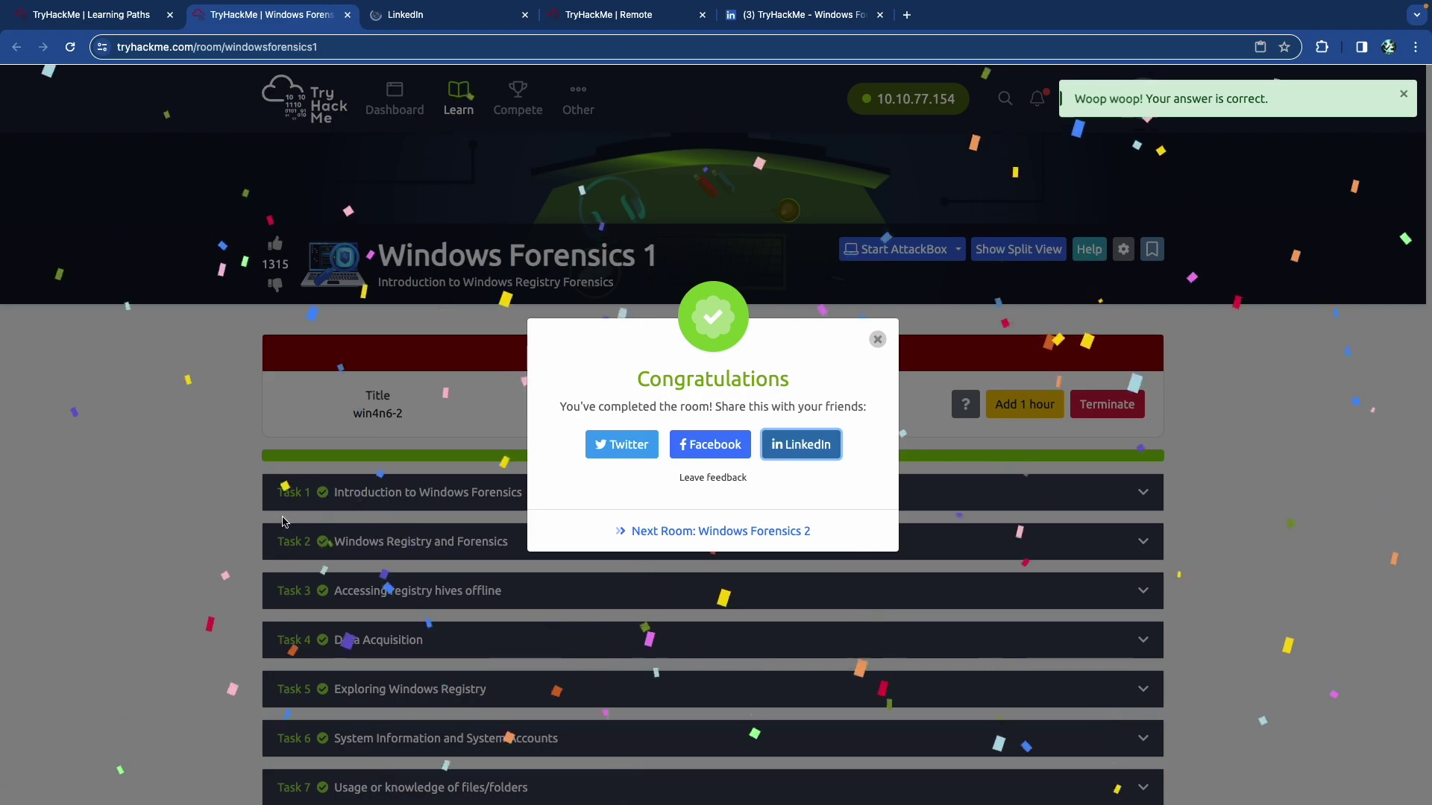
pyautogui.click(876, 339)
# Collapse the Task 11 Conclusion and look over the room's task list.
pyautogui.scroll(-8, 656, 403)
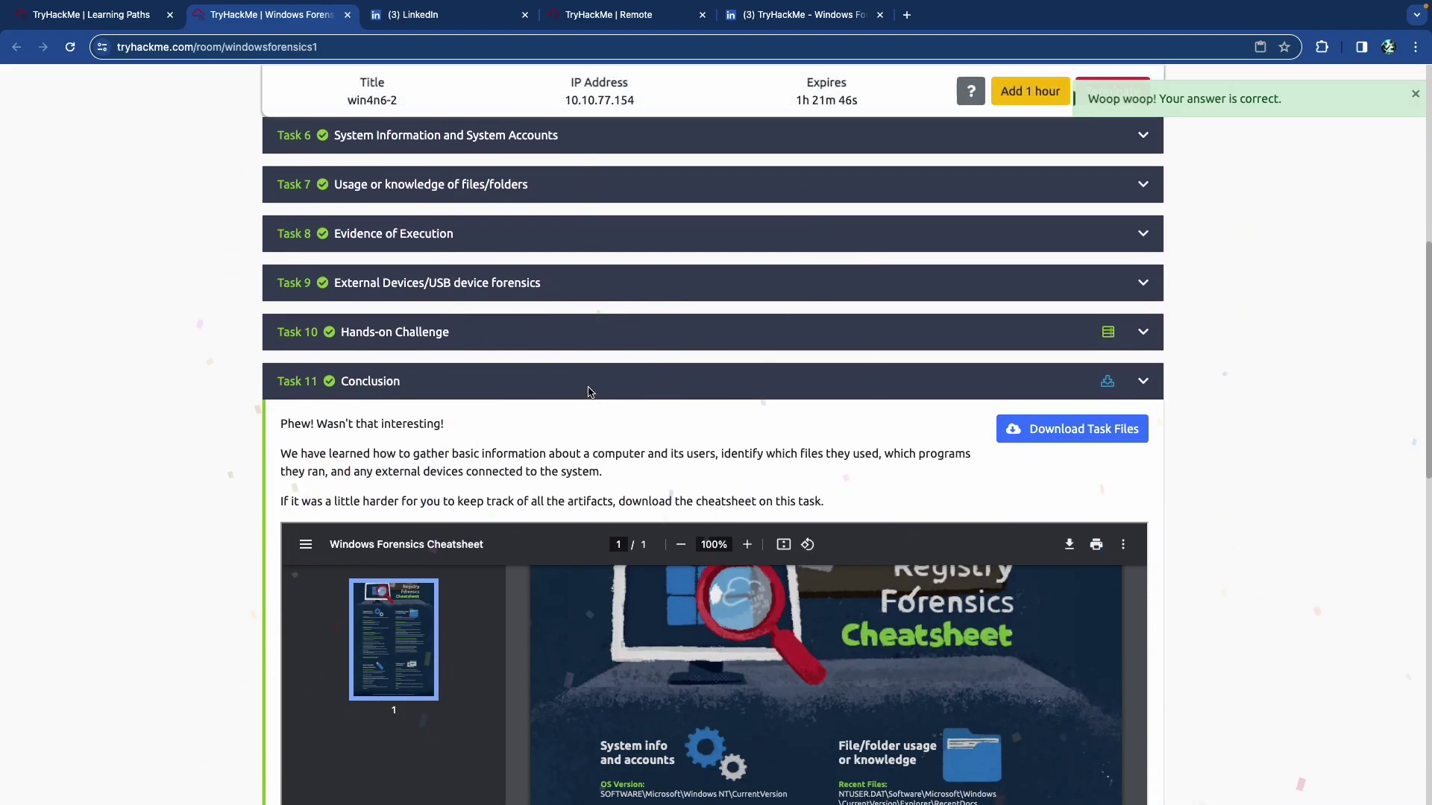
pyautogui.click(619, 386)
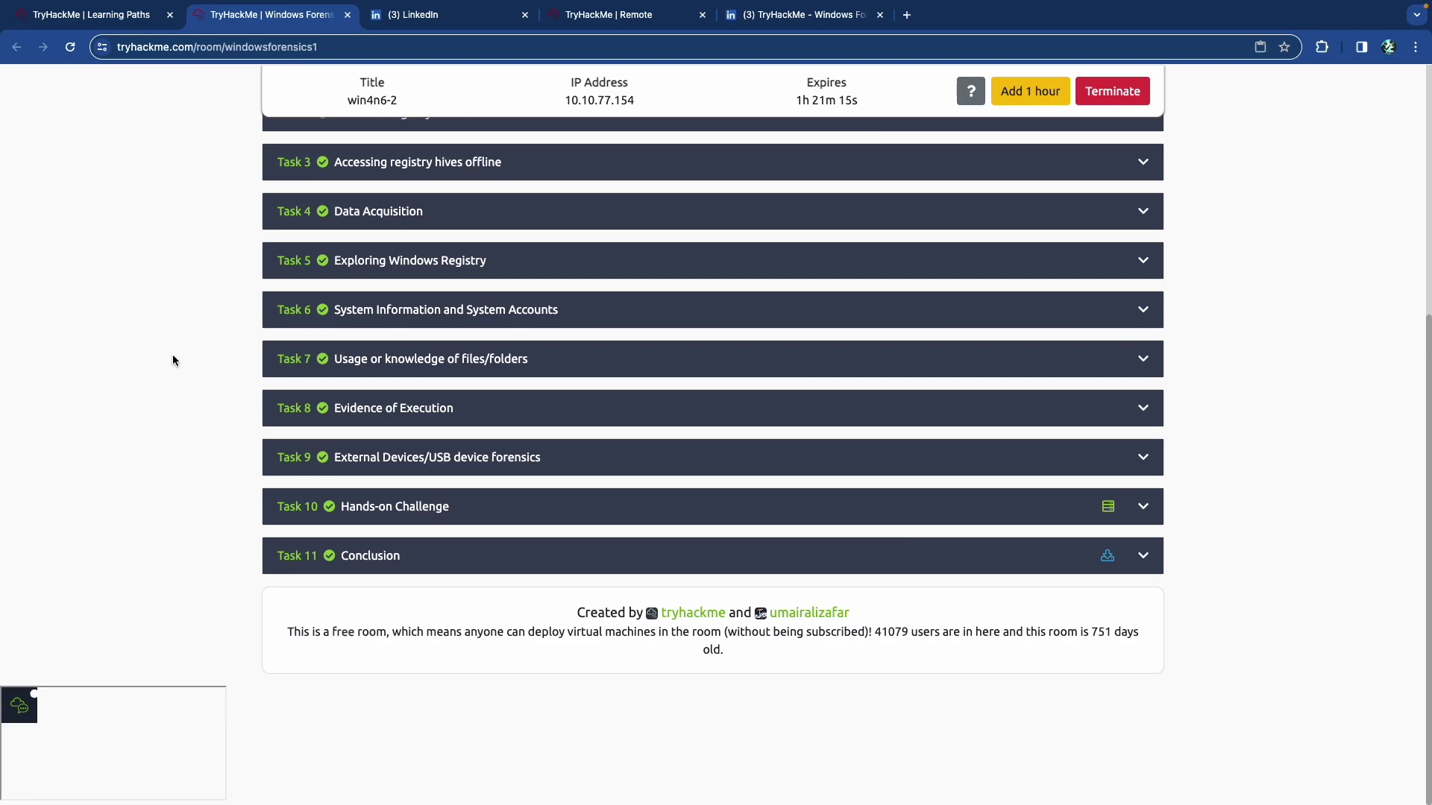
pyautogui.scroll(5, 168, 365)
pyautogui.scroll(-4, 168, 365)
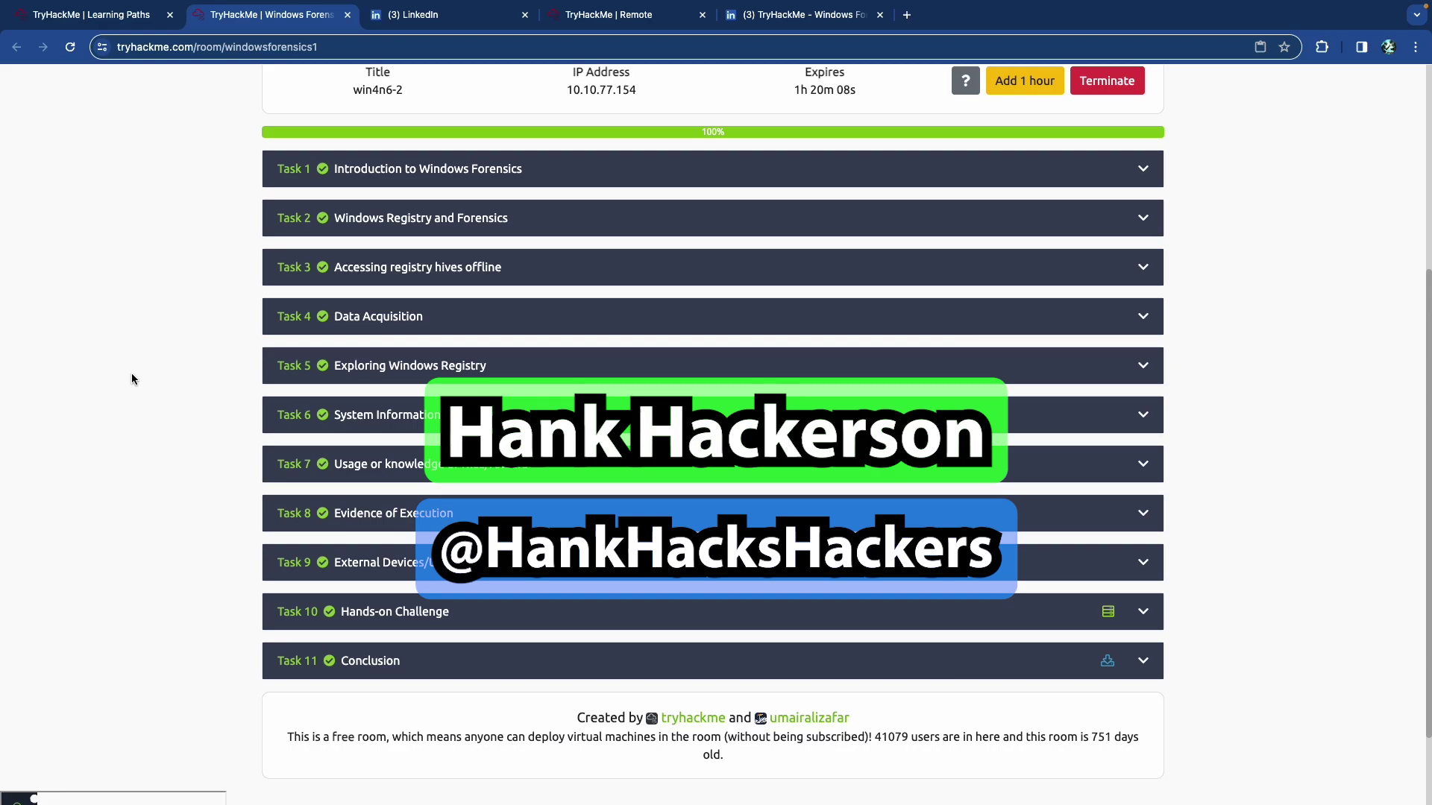
# Terminate the room's active win4n6-2 machine.
pyautogui.scroll(4, 127, 378)
pyautogui.scroll(-1, 127, 378)
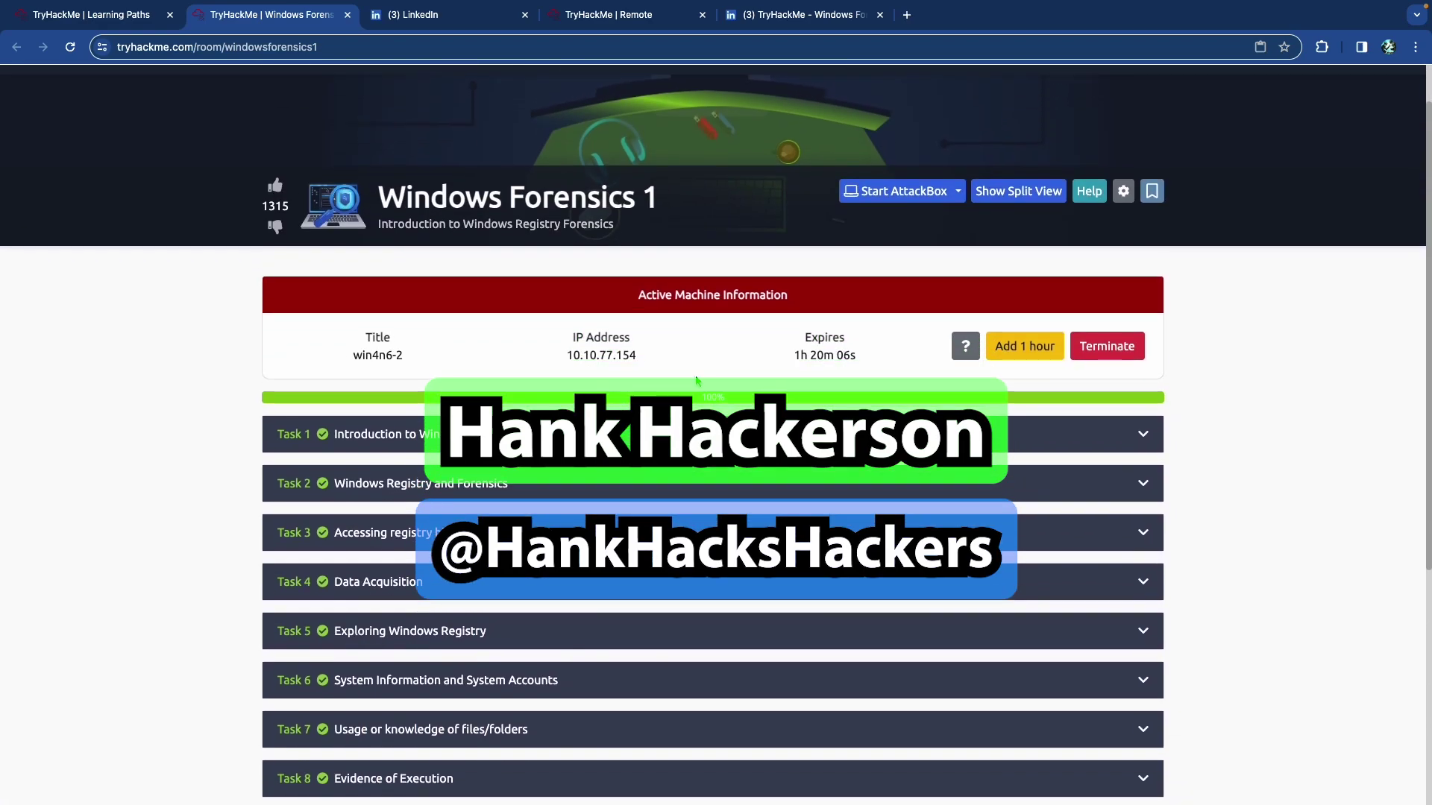
pyautogui.click(1081, 347)
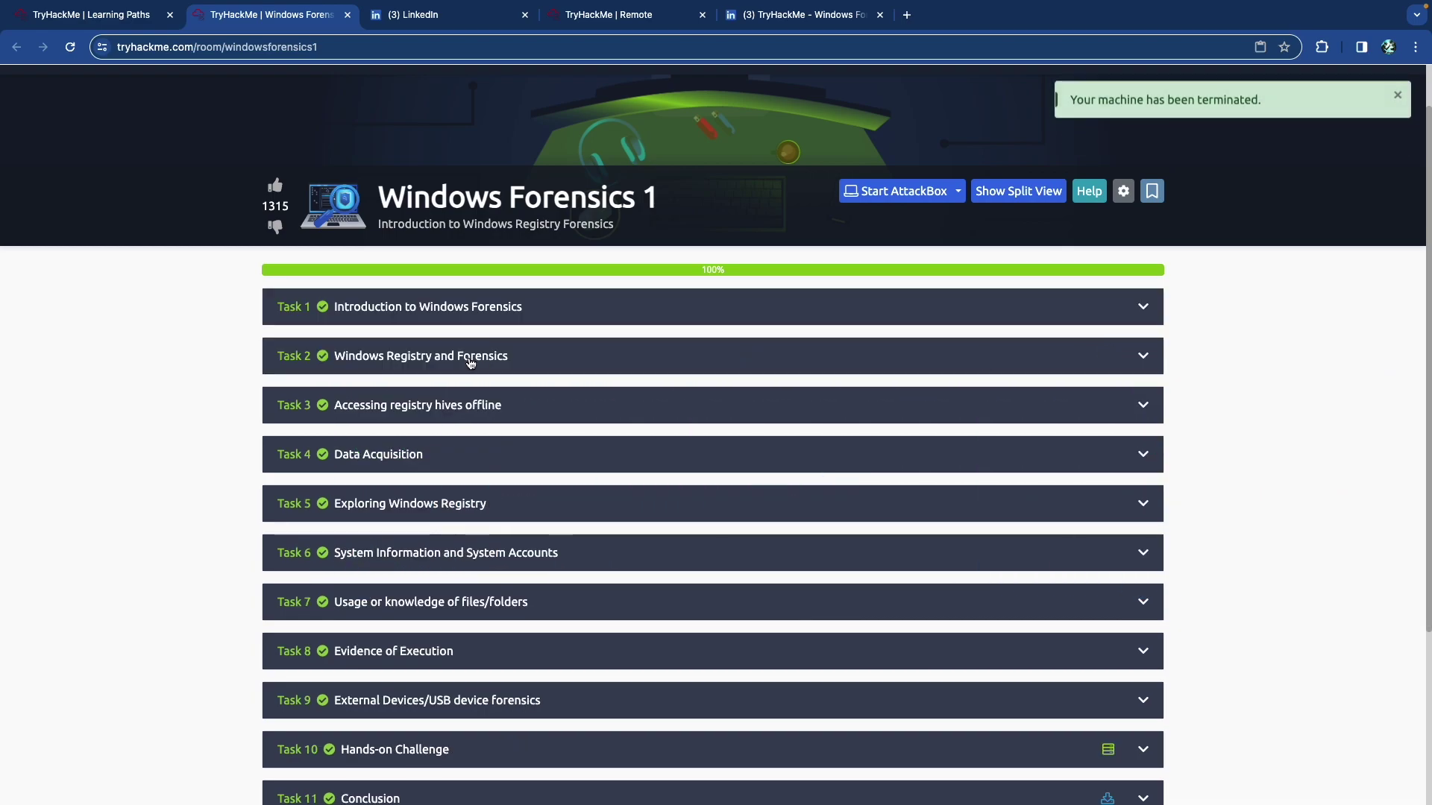